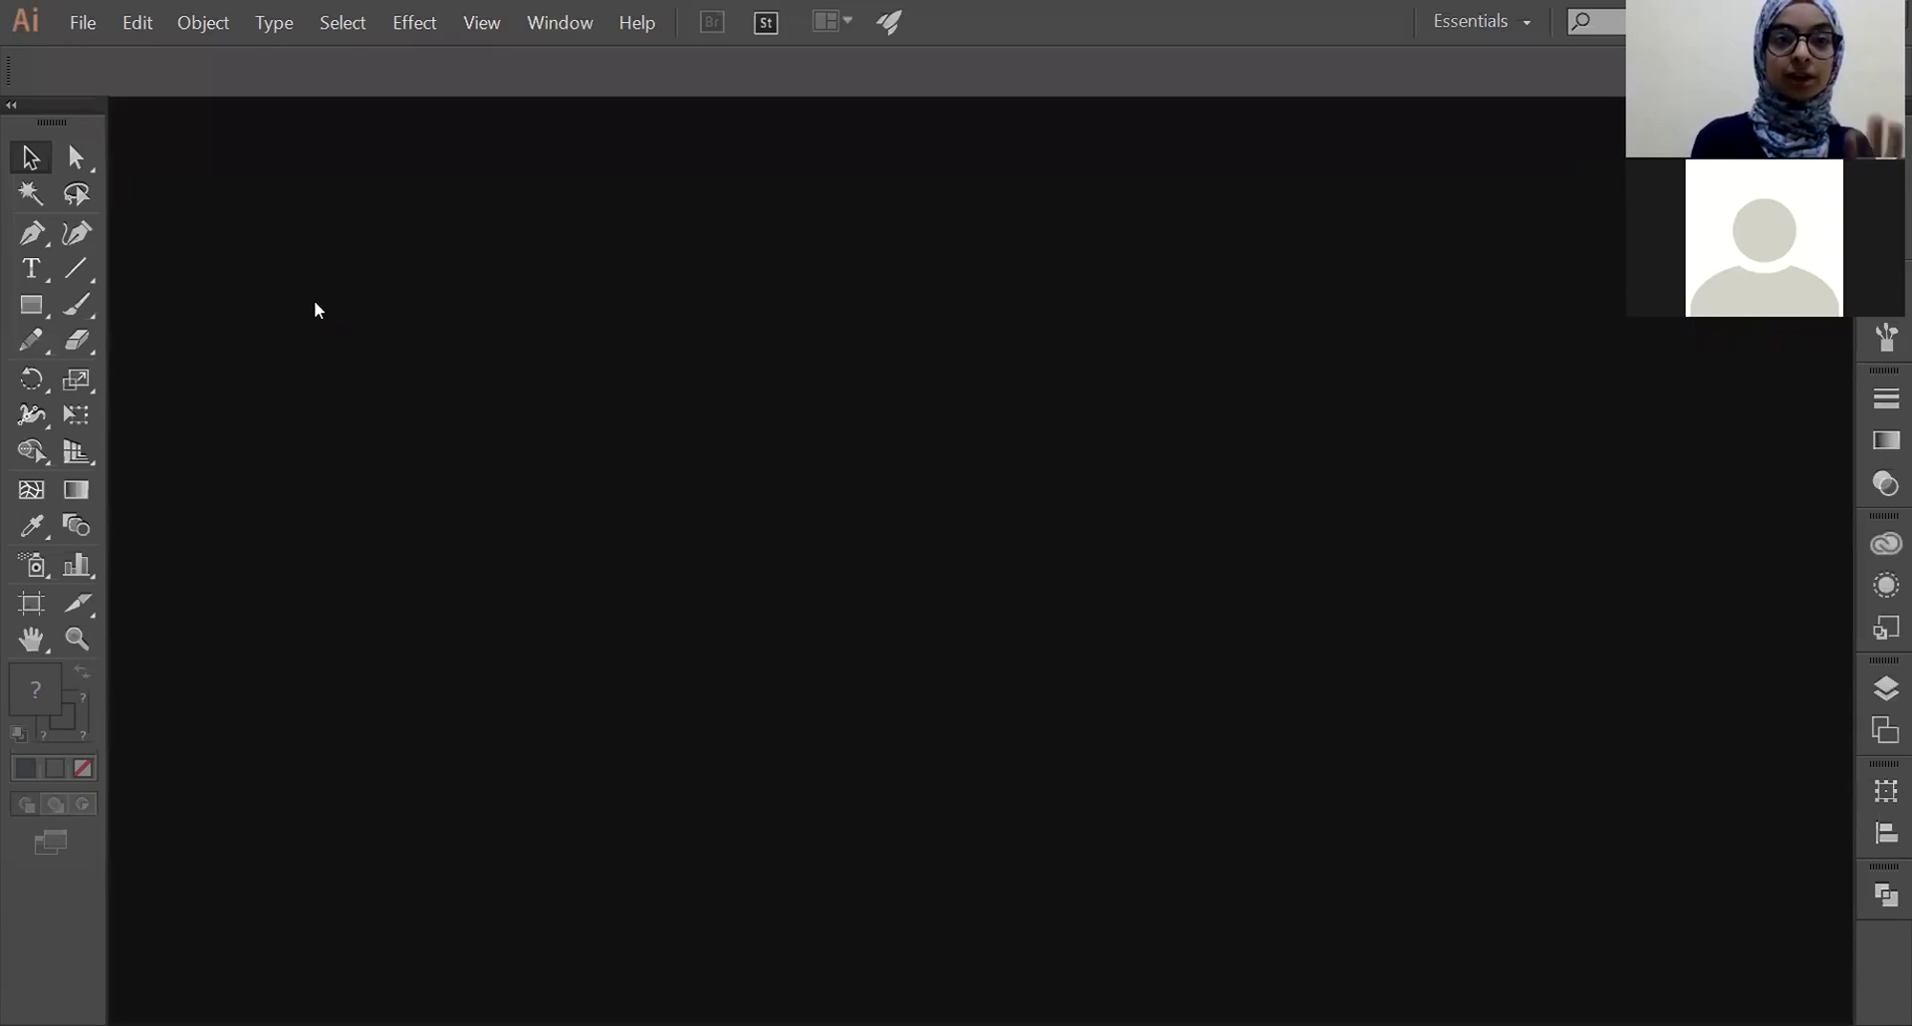
- Open the File menu to reach the new-document and recent-file commands
click(73, 40)
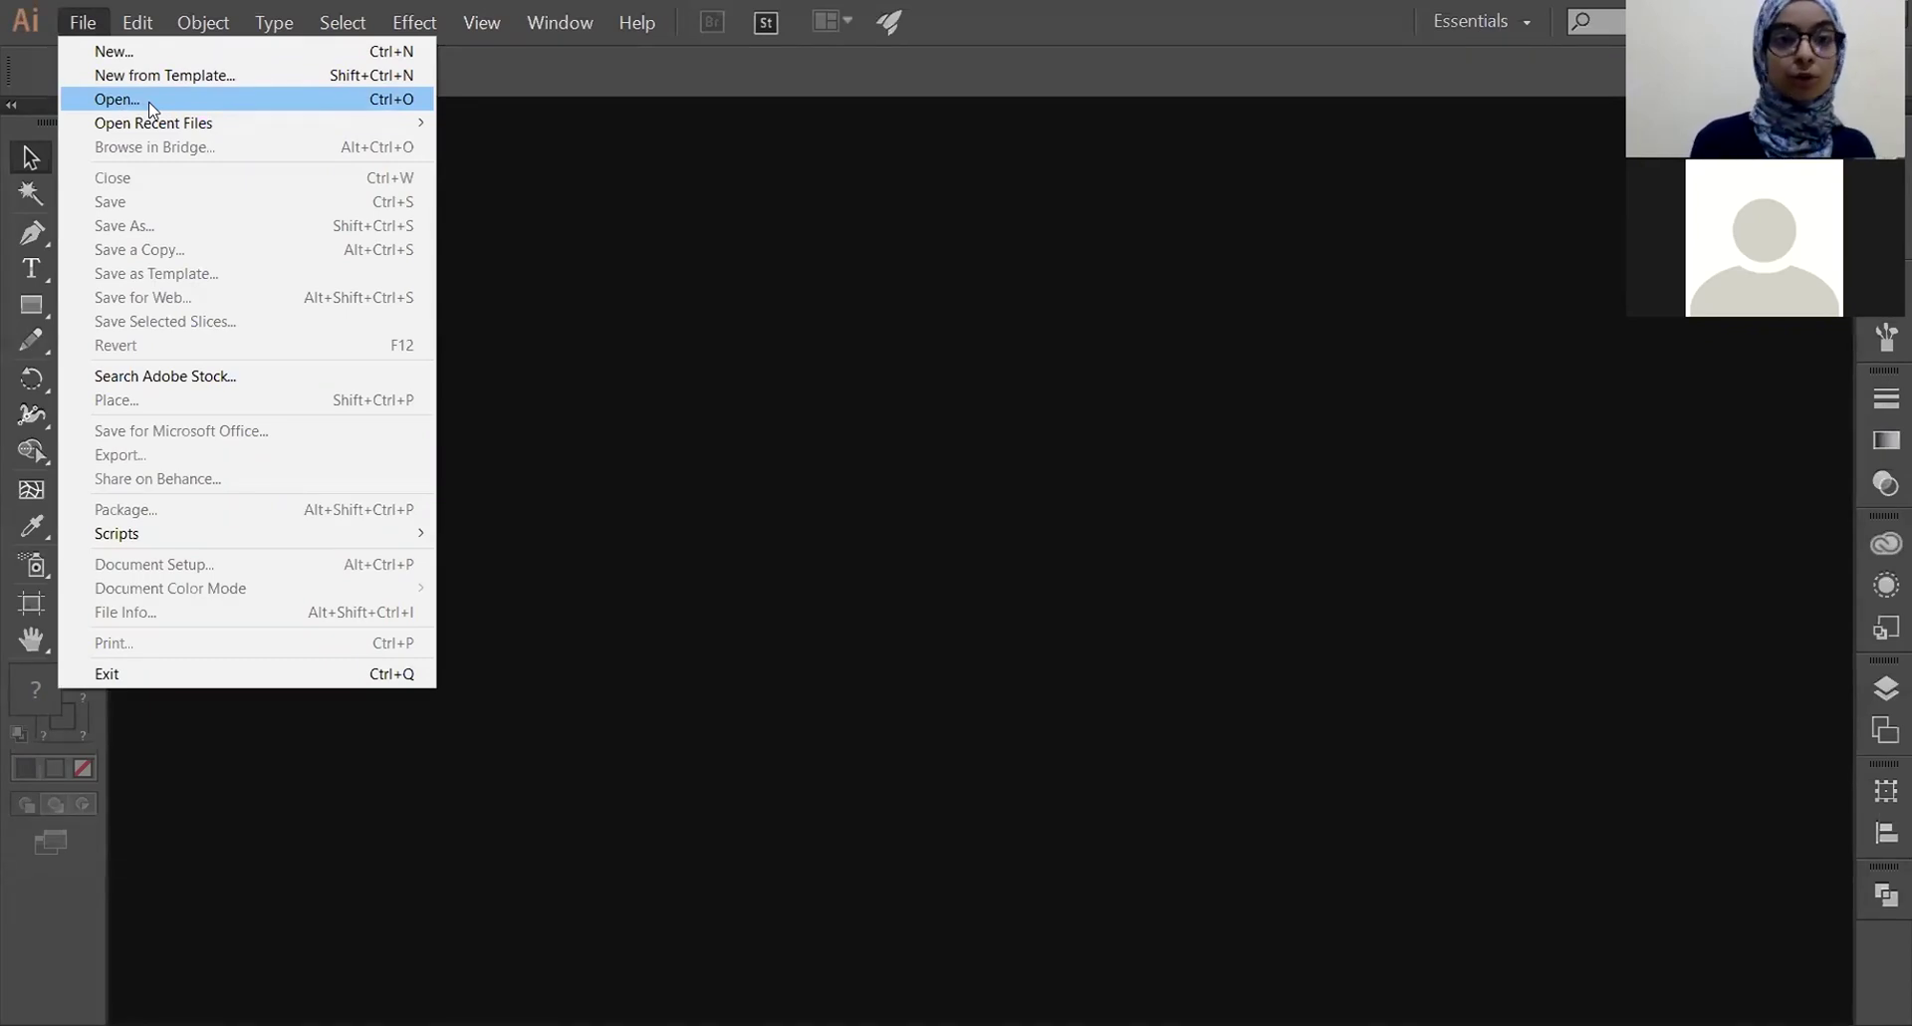
mouse_move(154, 123)
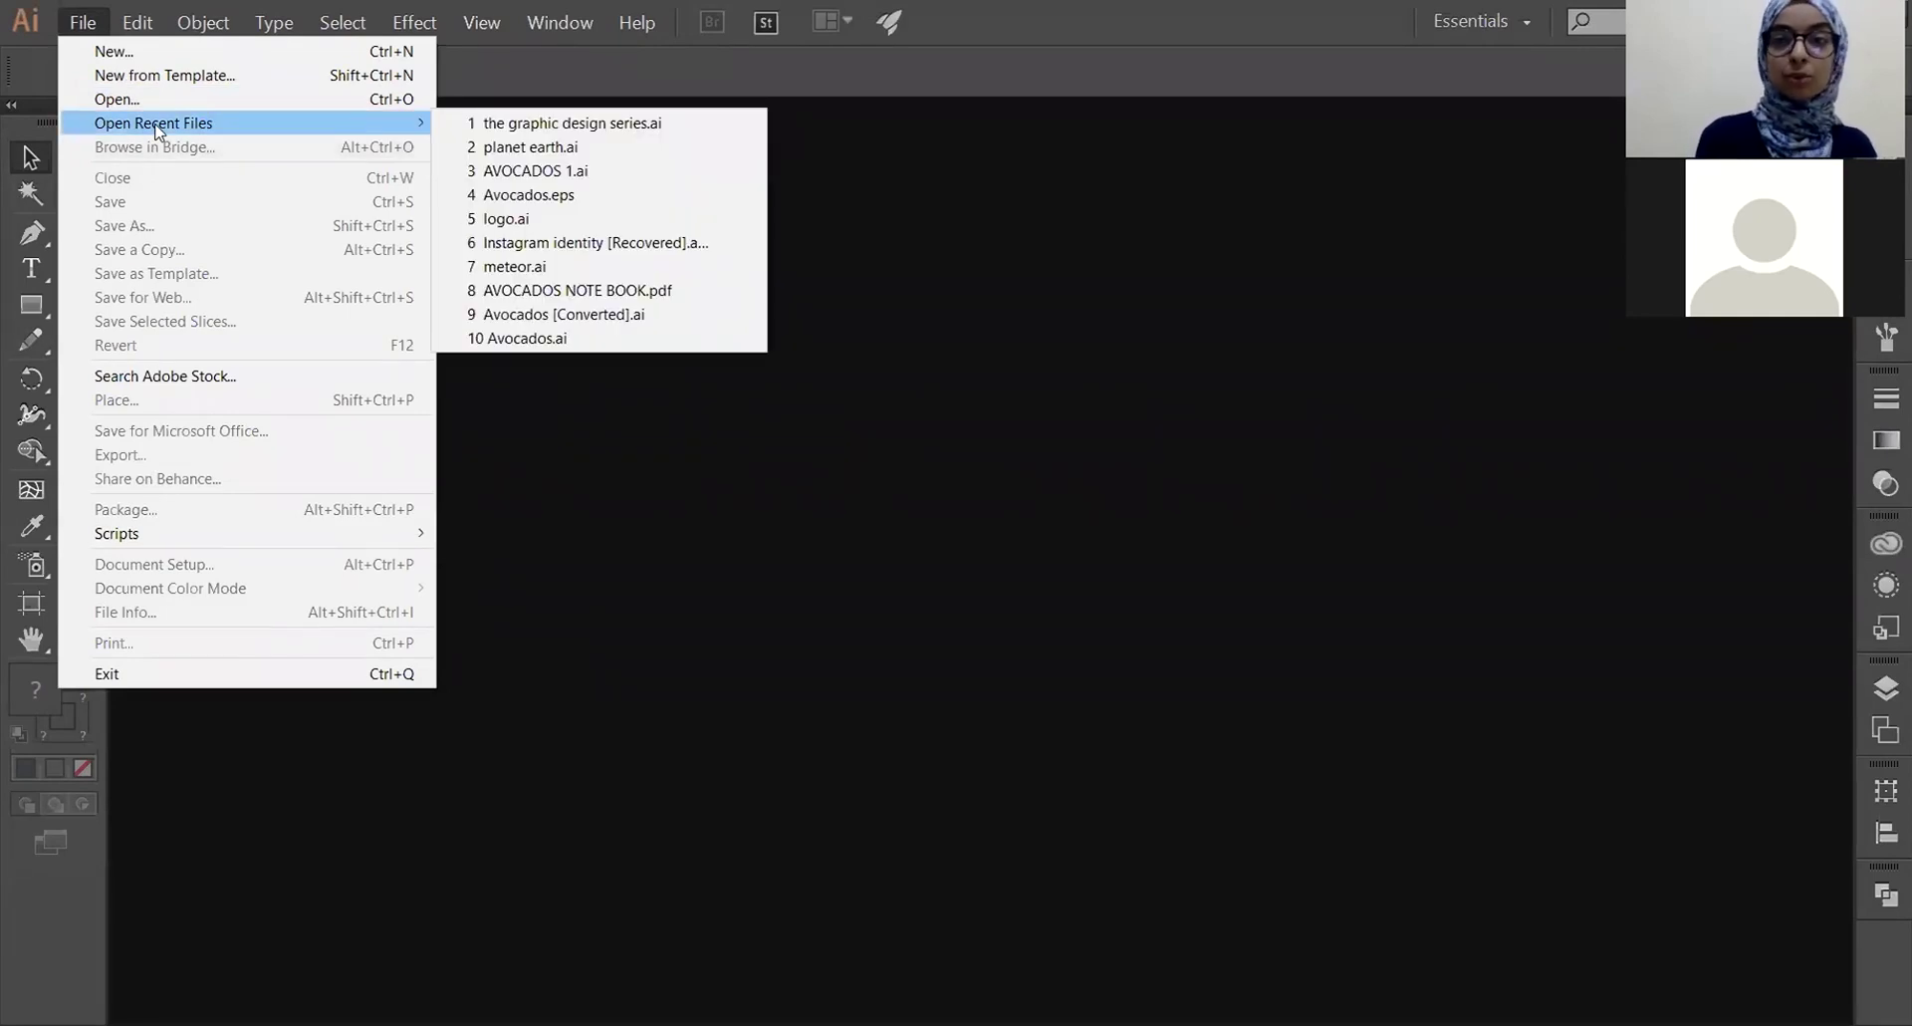
- Start a new document named 'workshop', trying the Print profile before settling on Web
click(152, 58)
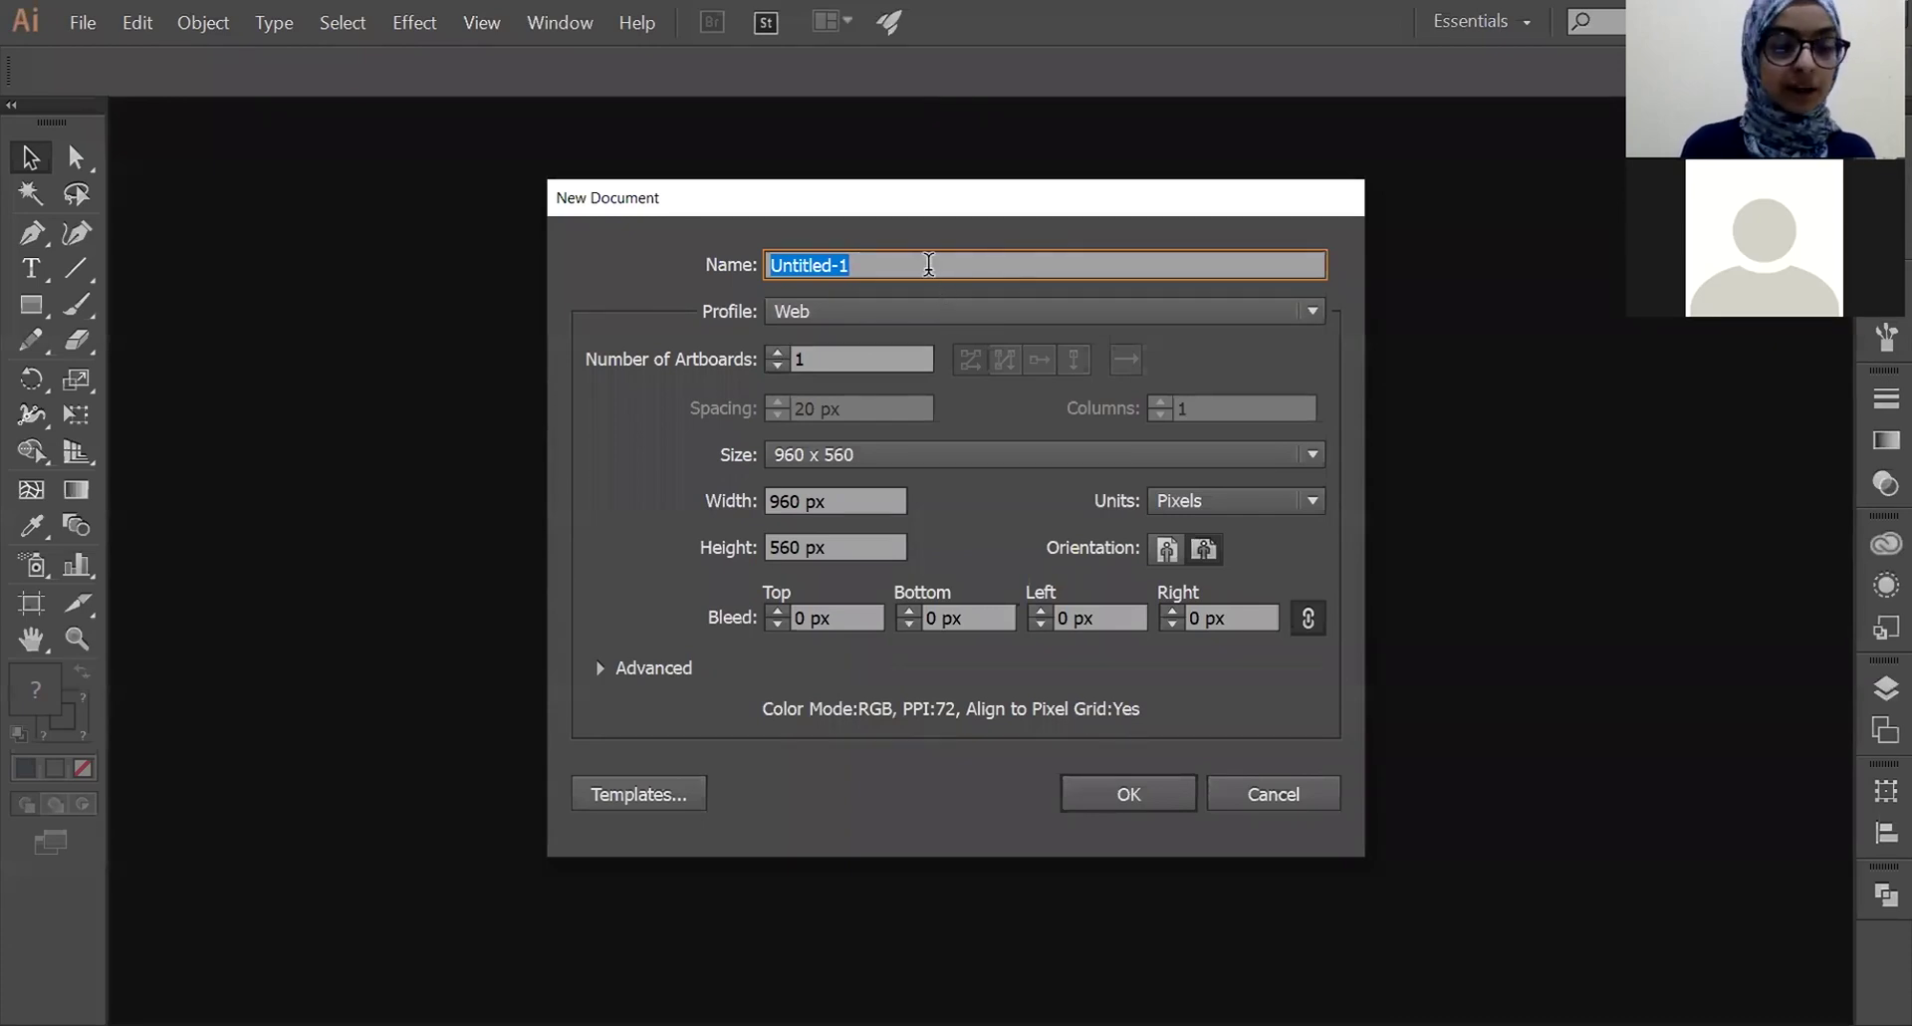
text(wor)
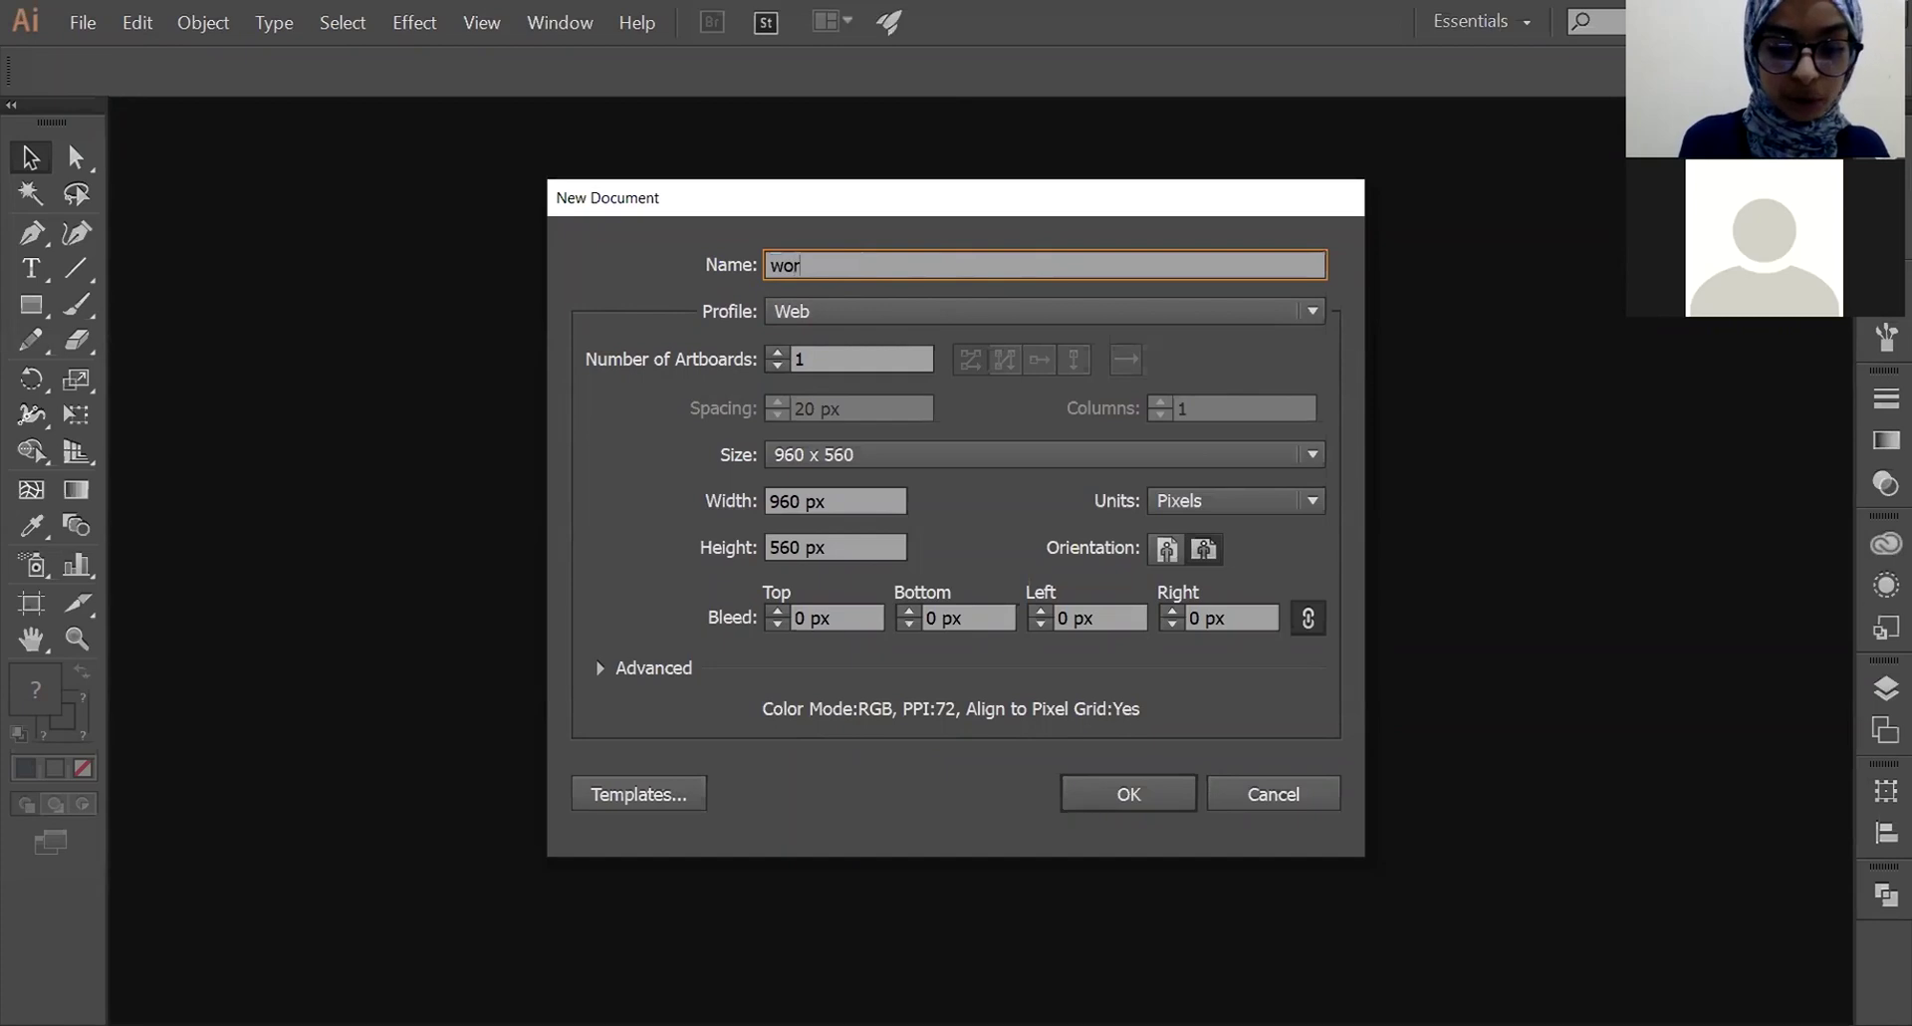
text(k)
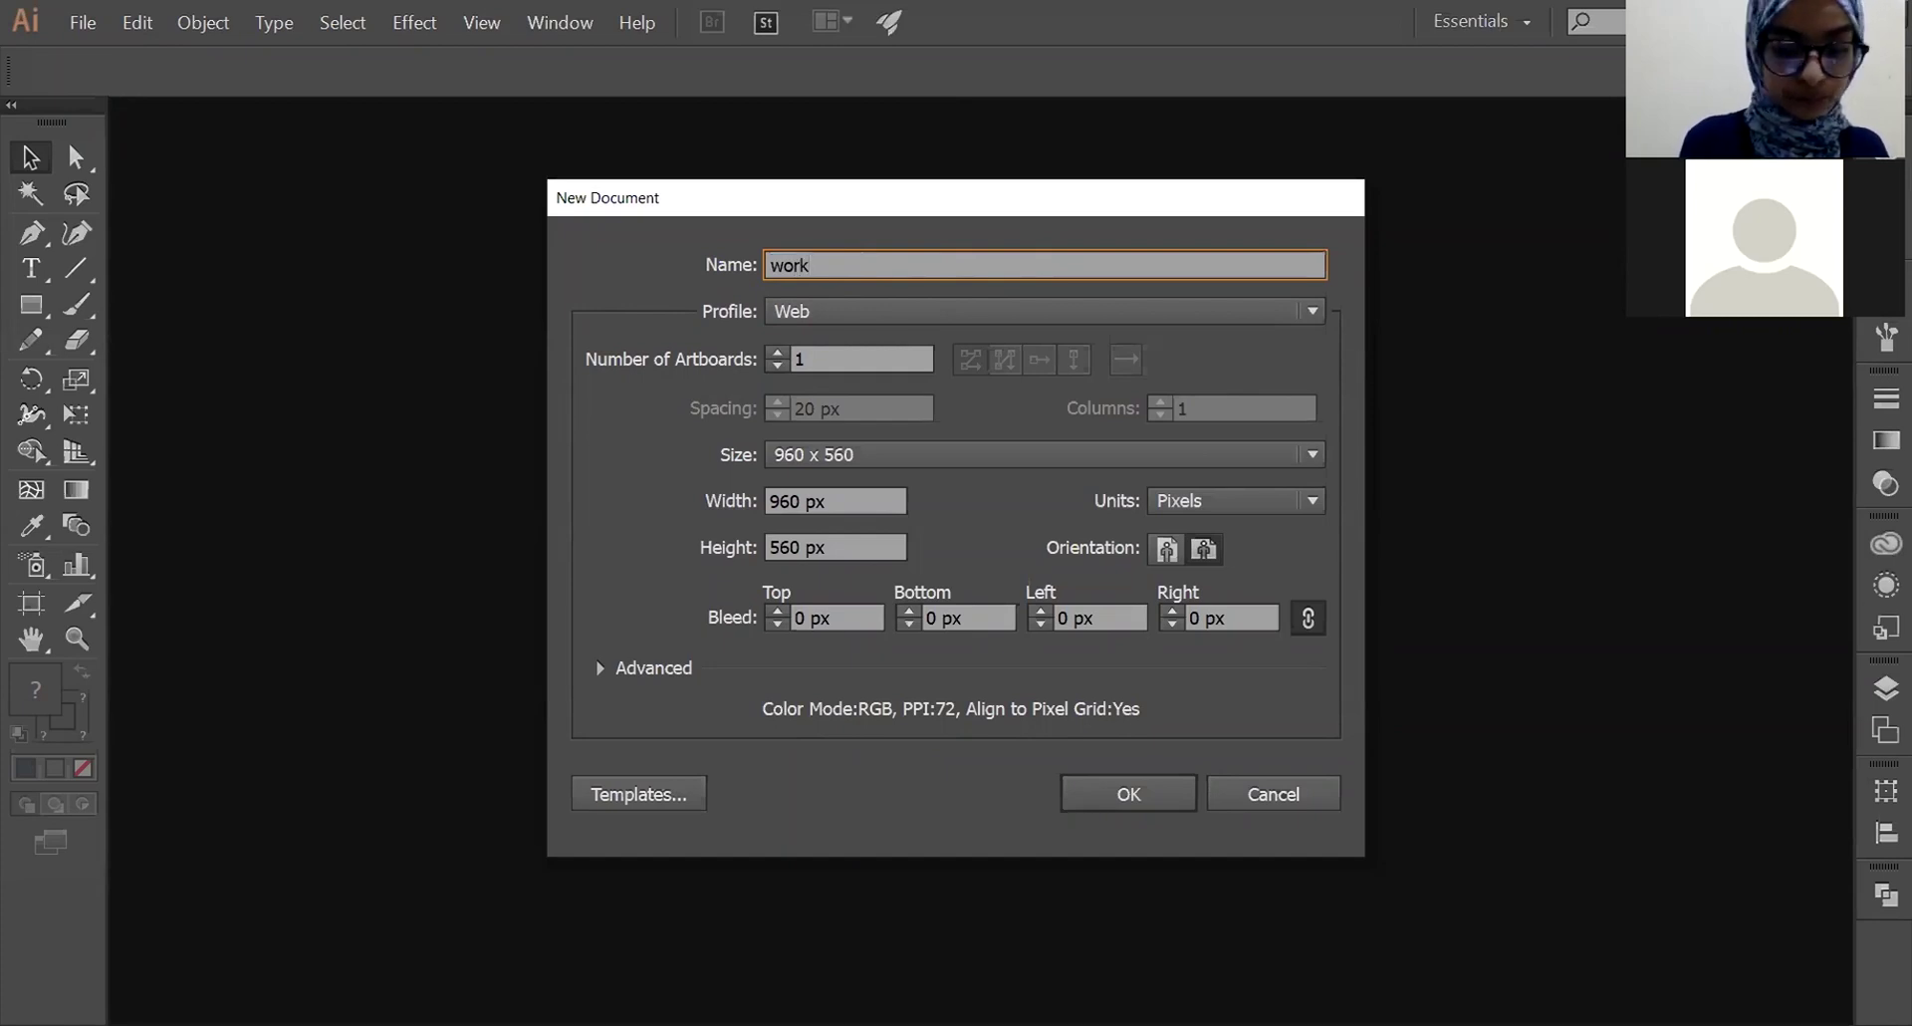
text(shop)
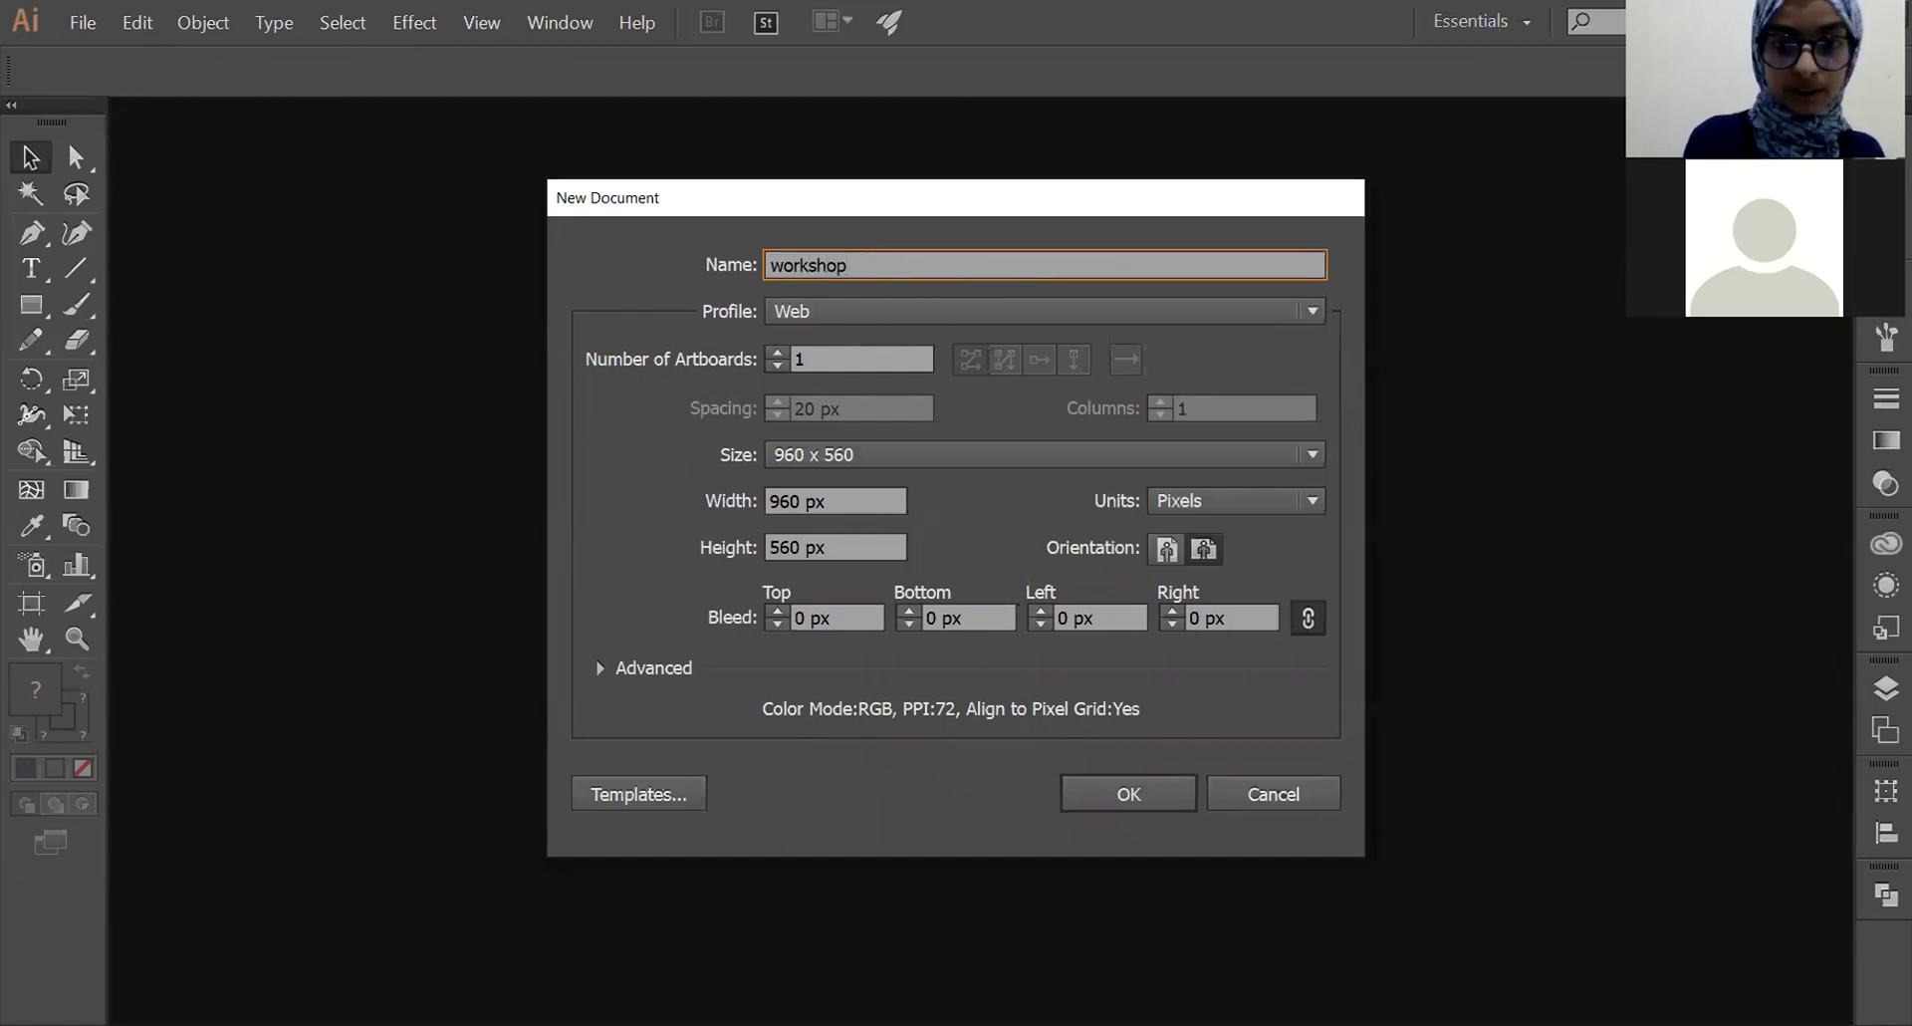
click(850, 311)
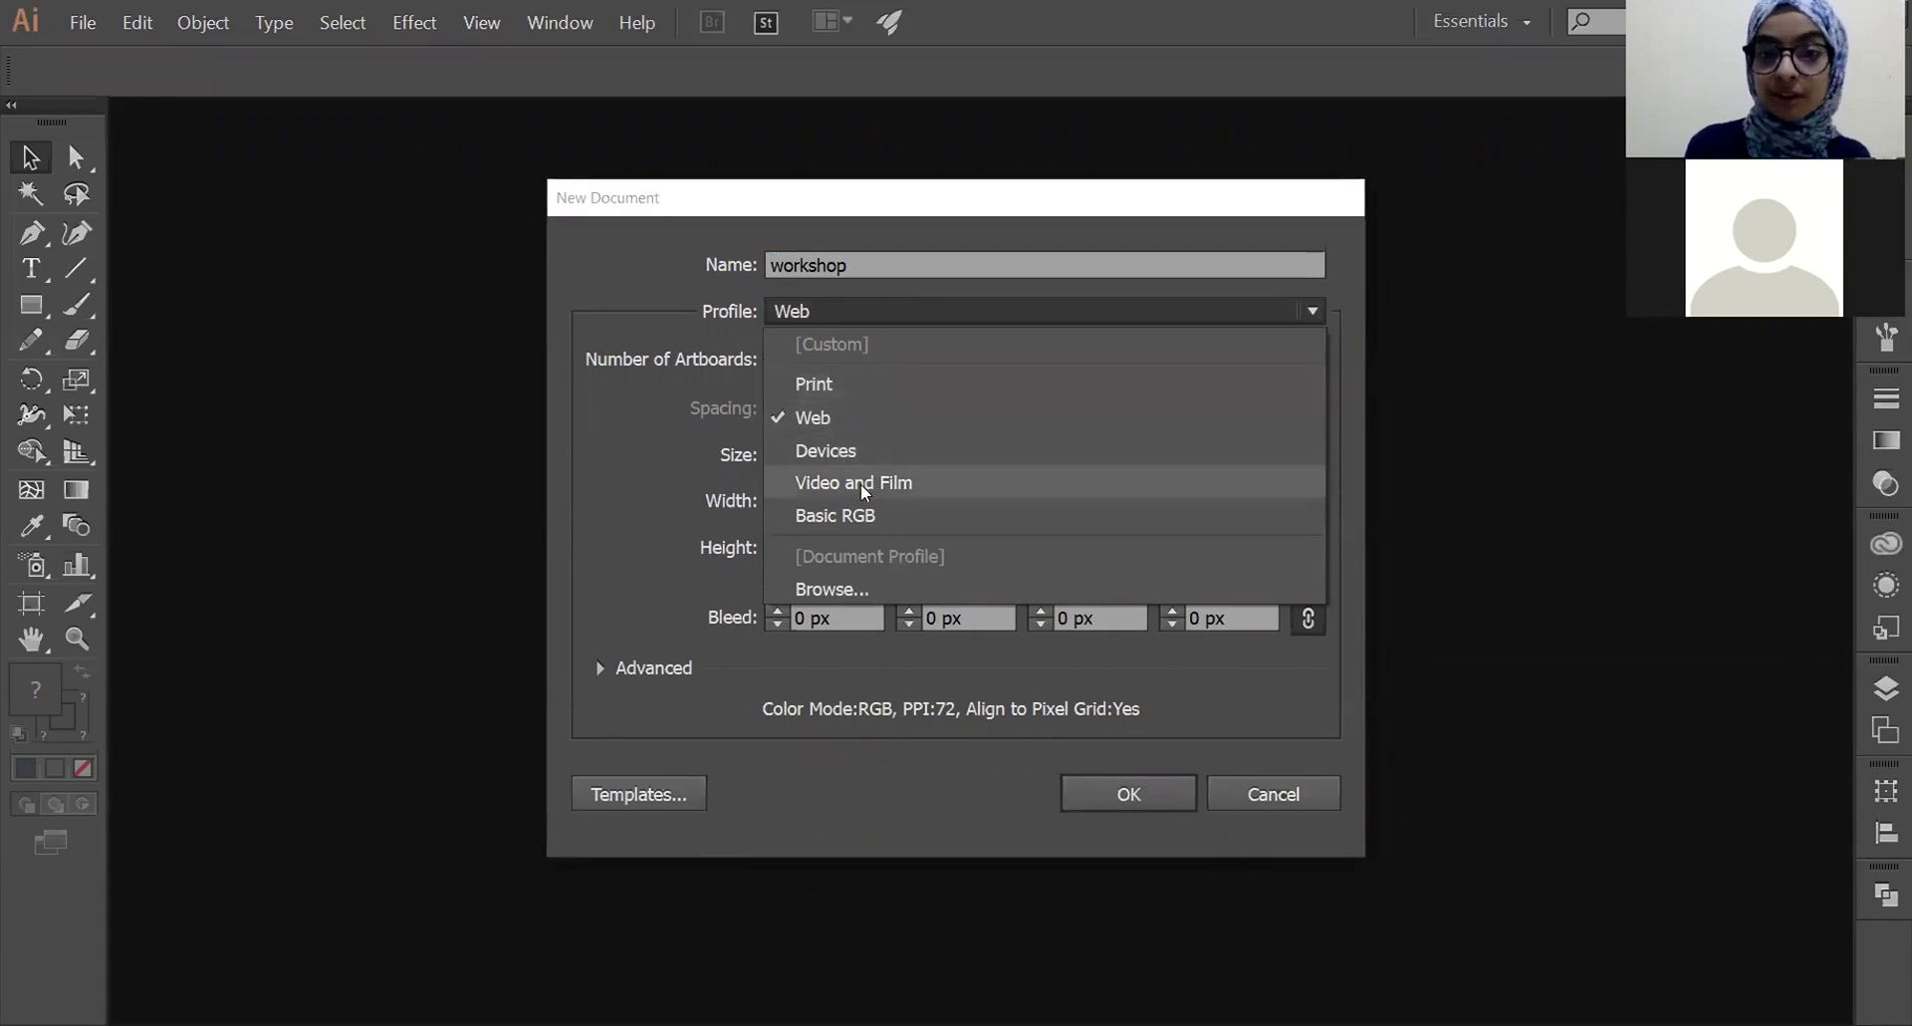
click(860, 398)
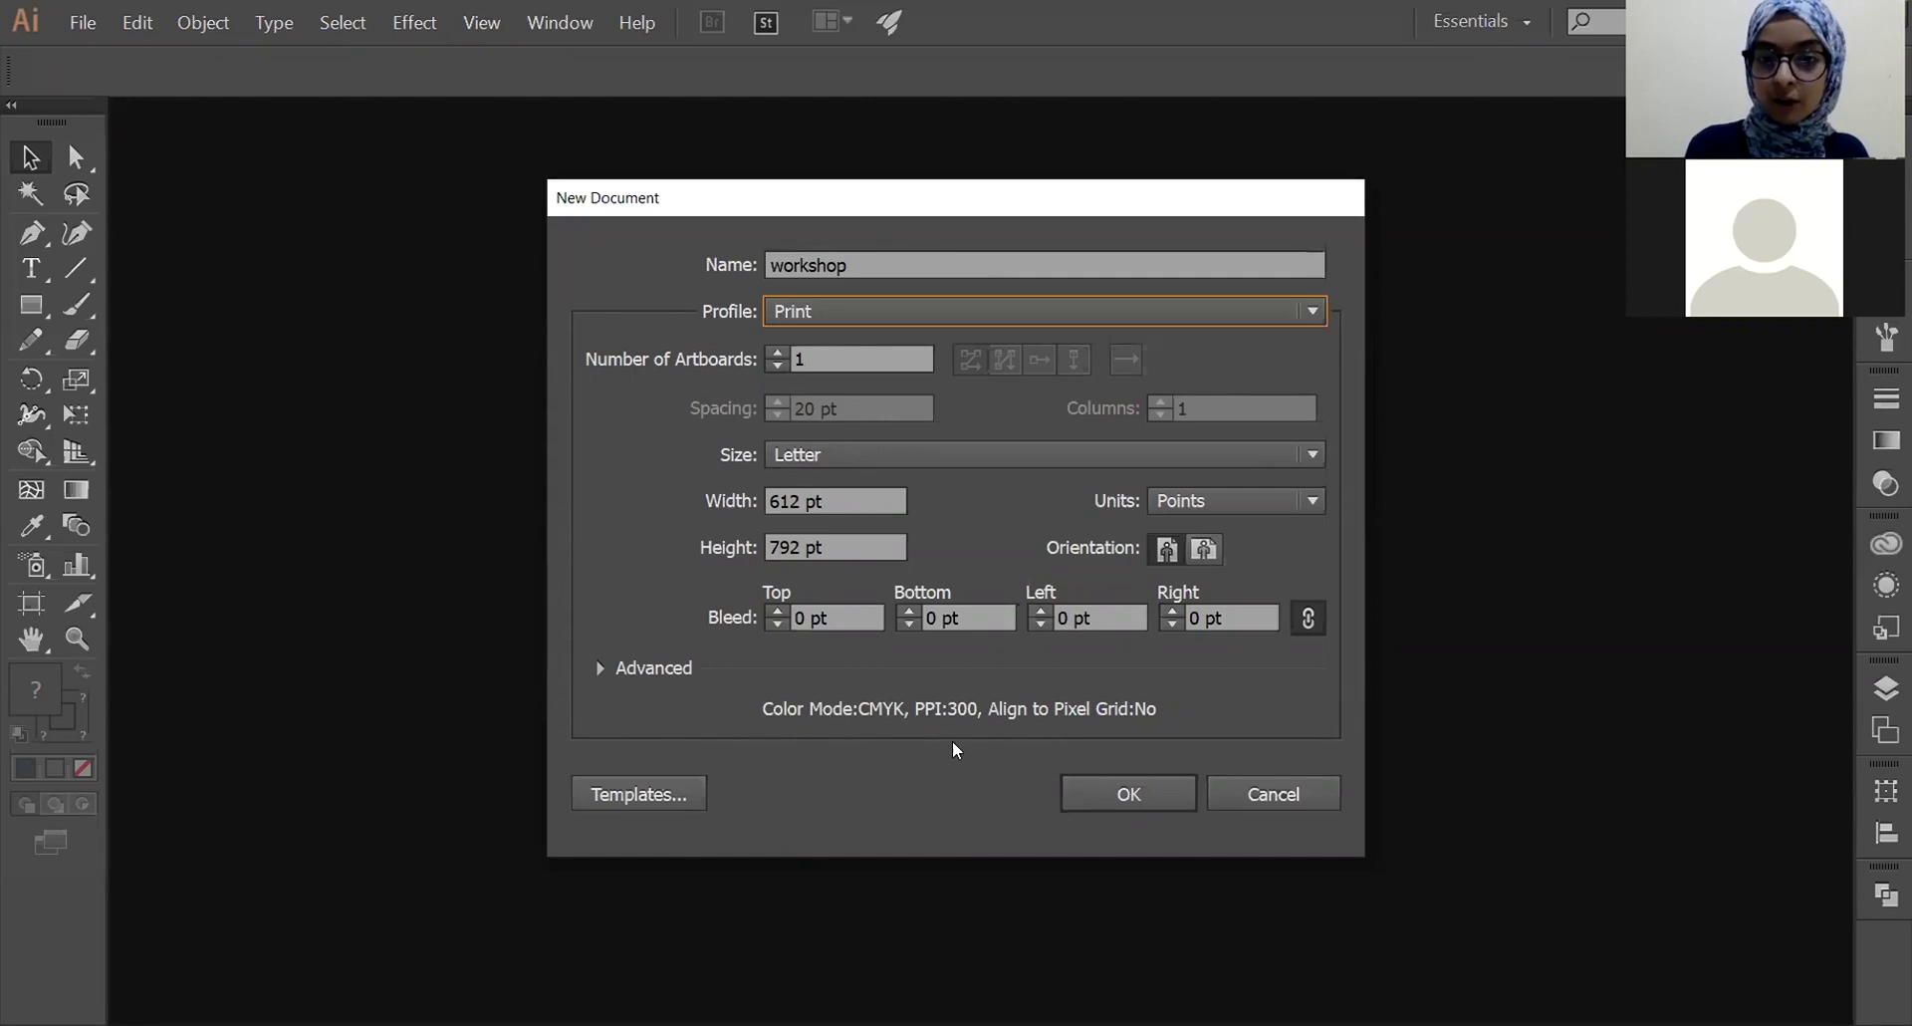
click(1009, 315)
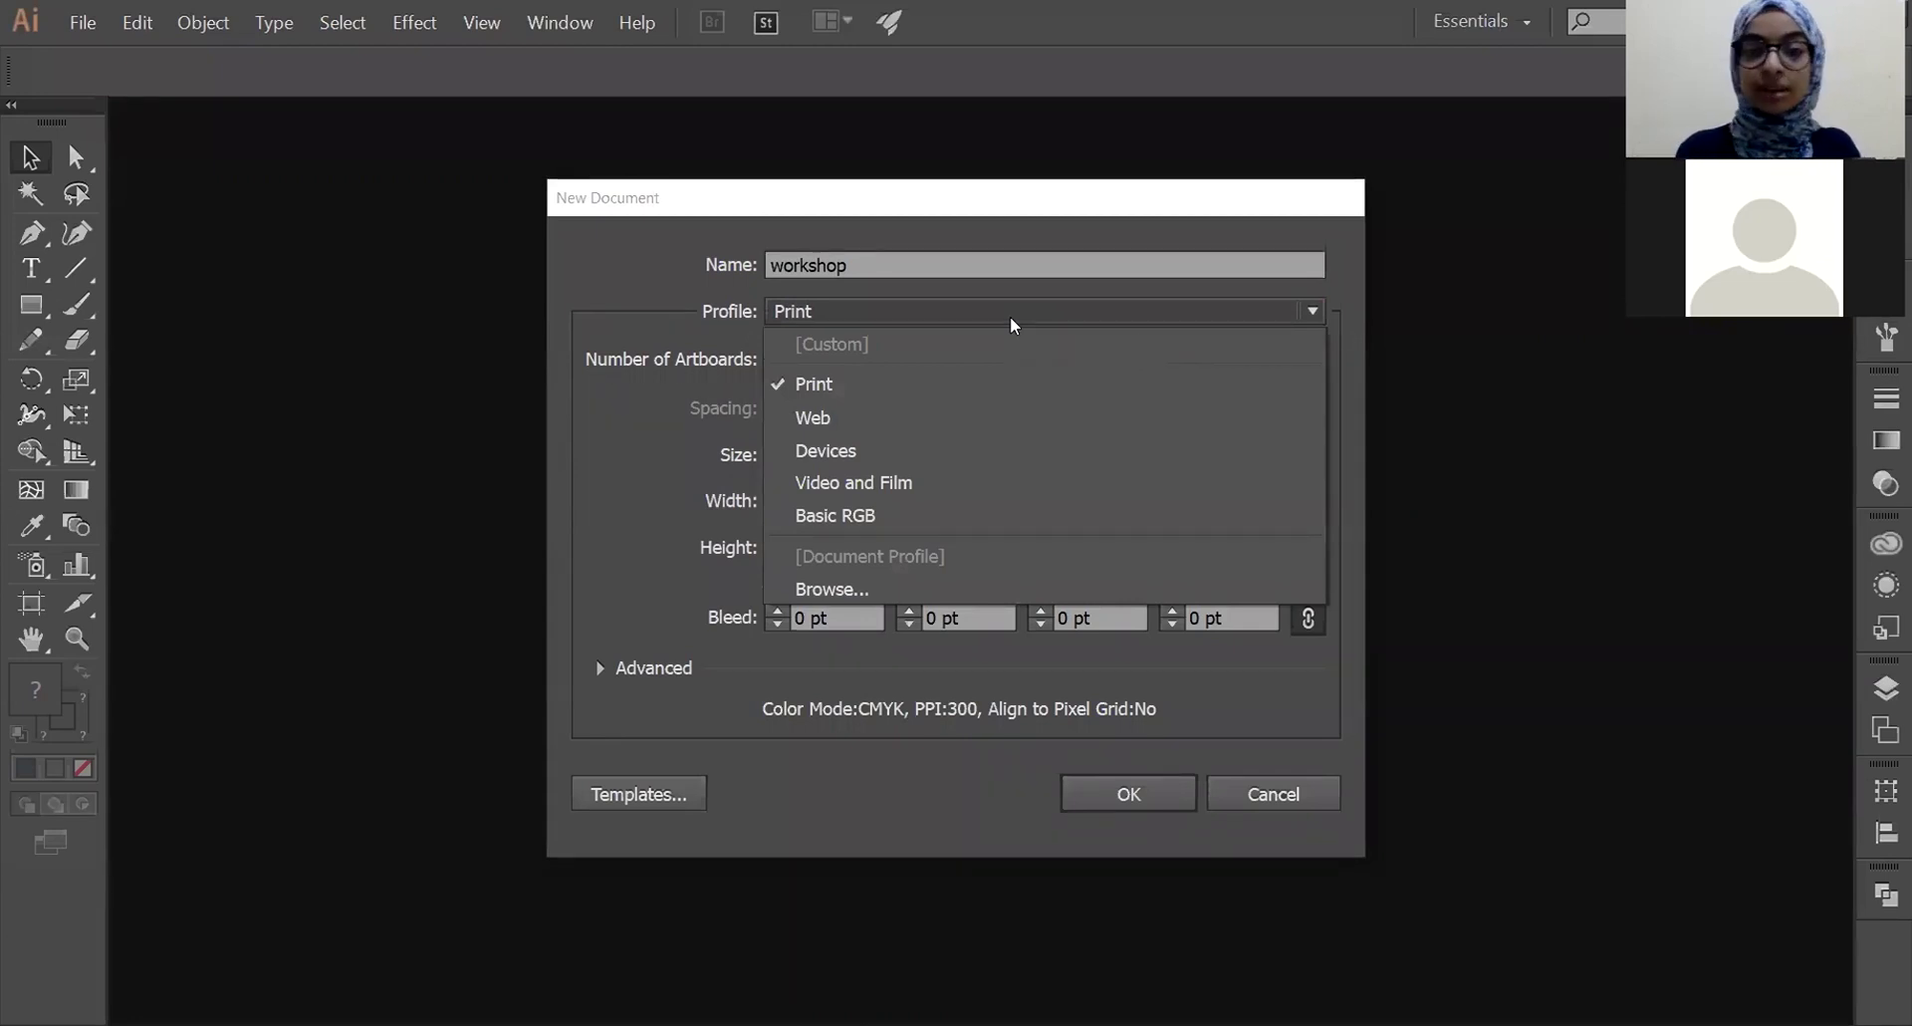
click(908, 417)
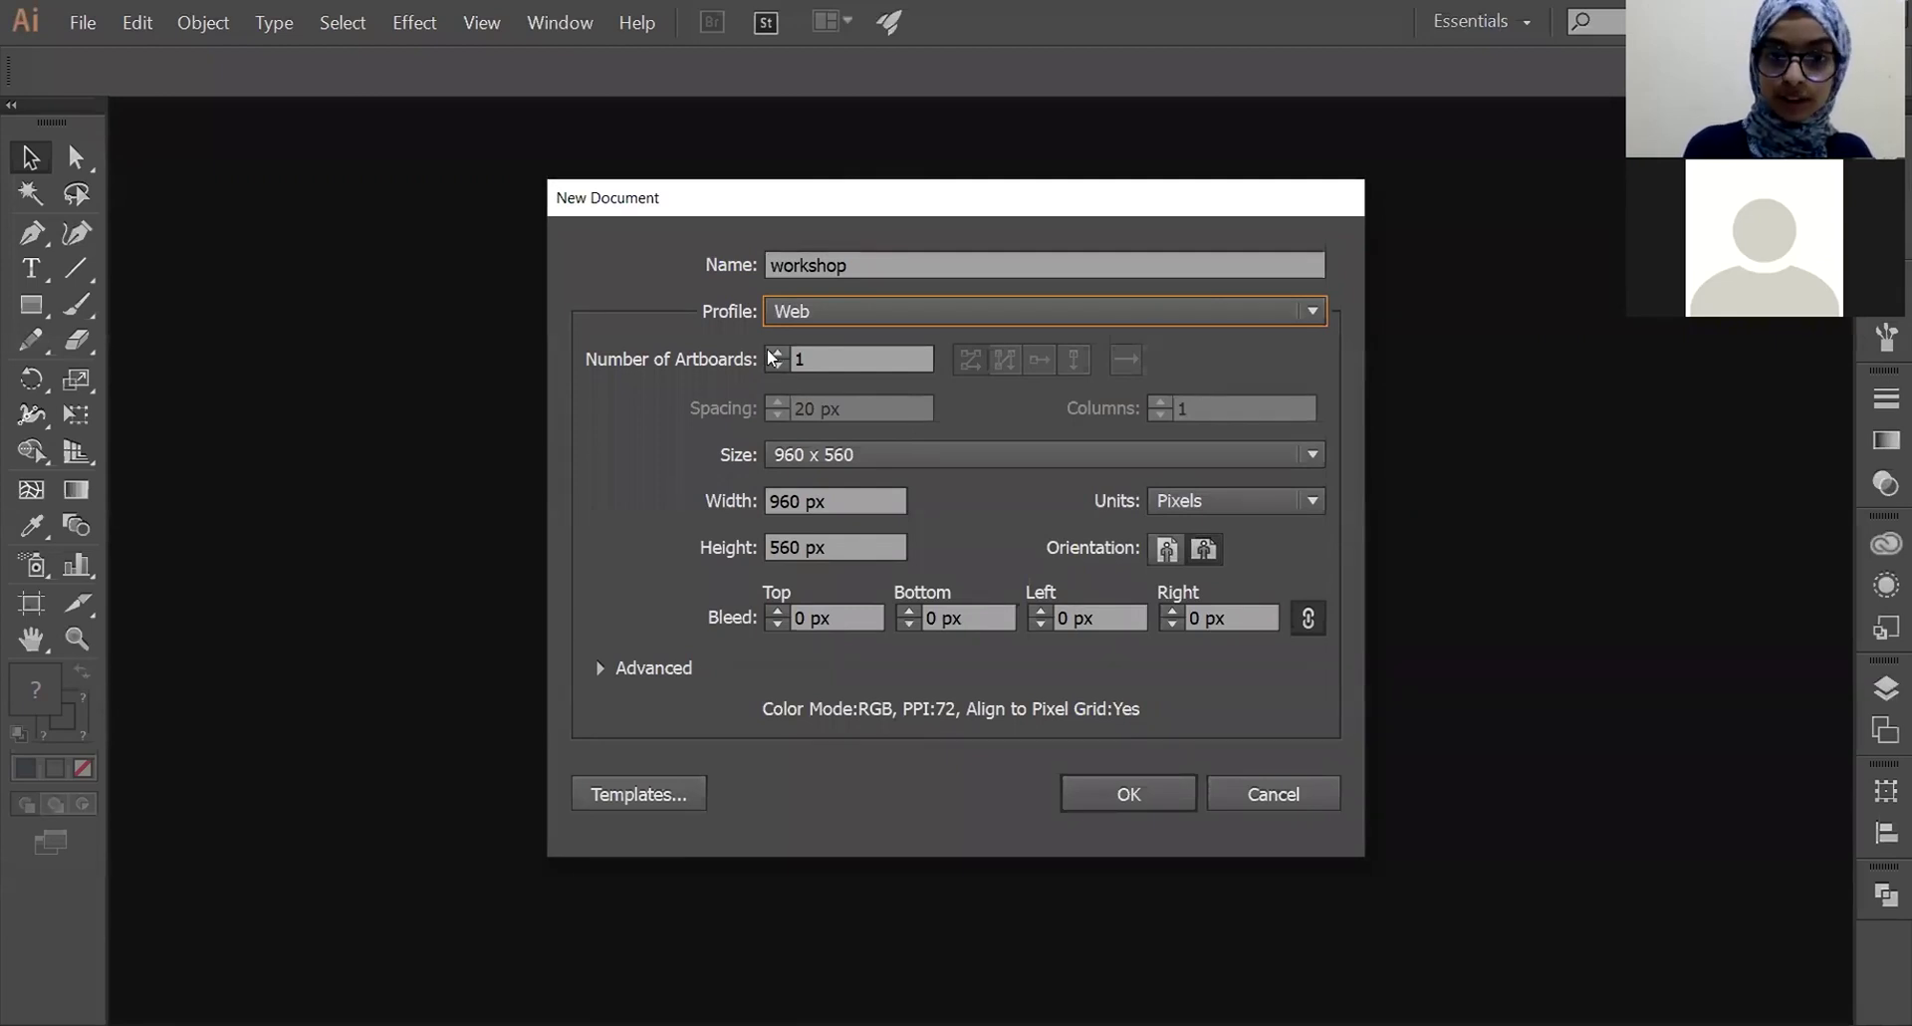
- Set the new document's width and height to 1080 px each
click(867, 457)
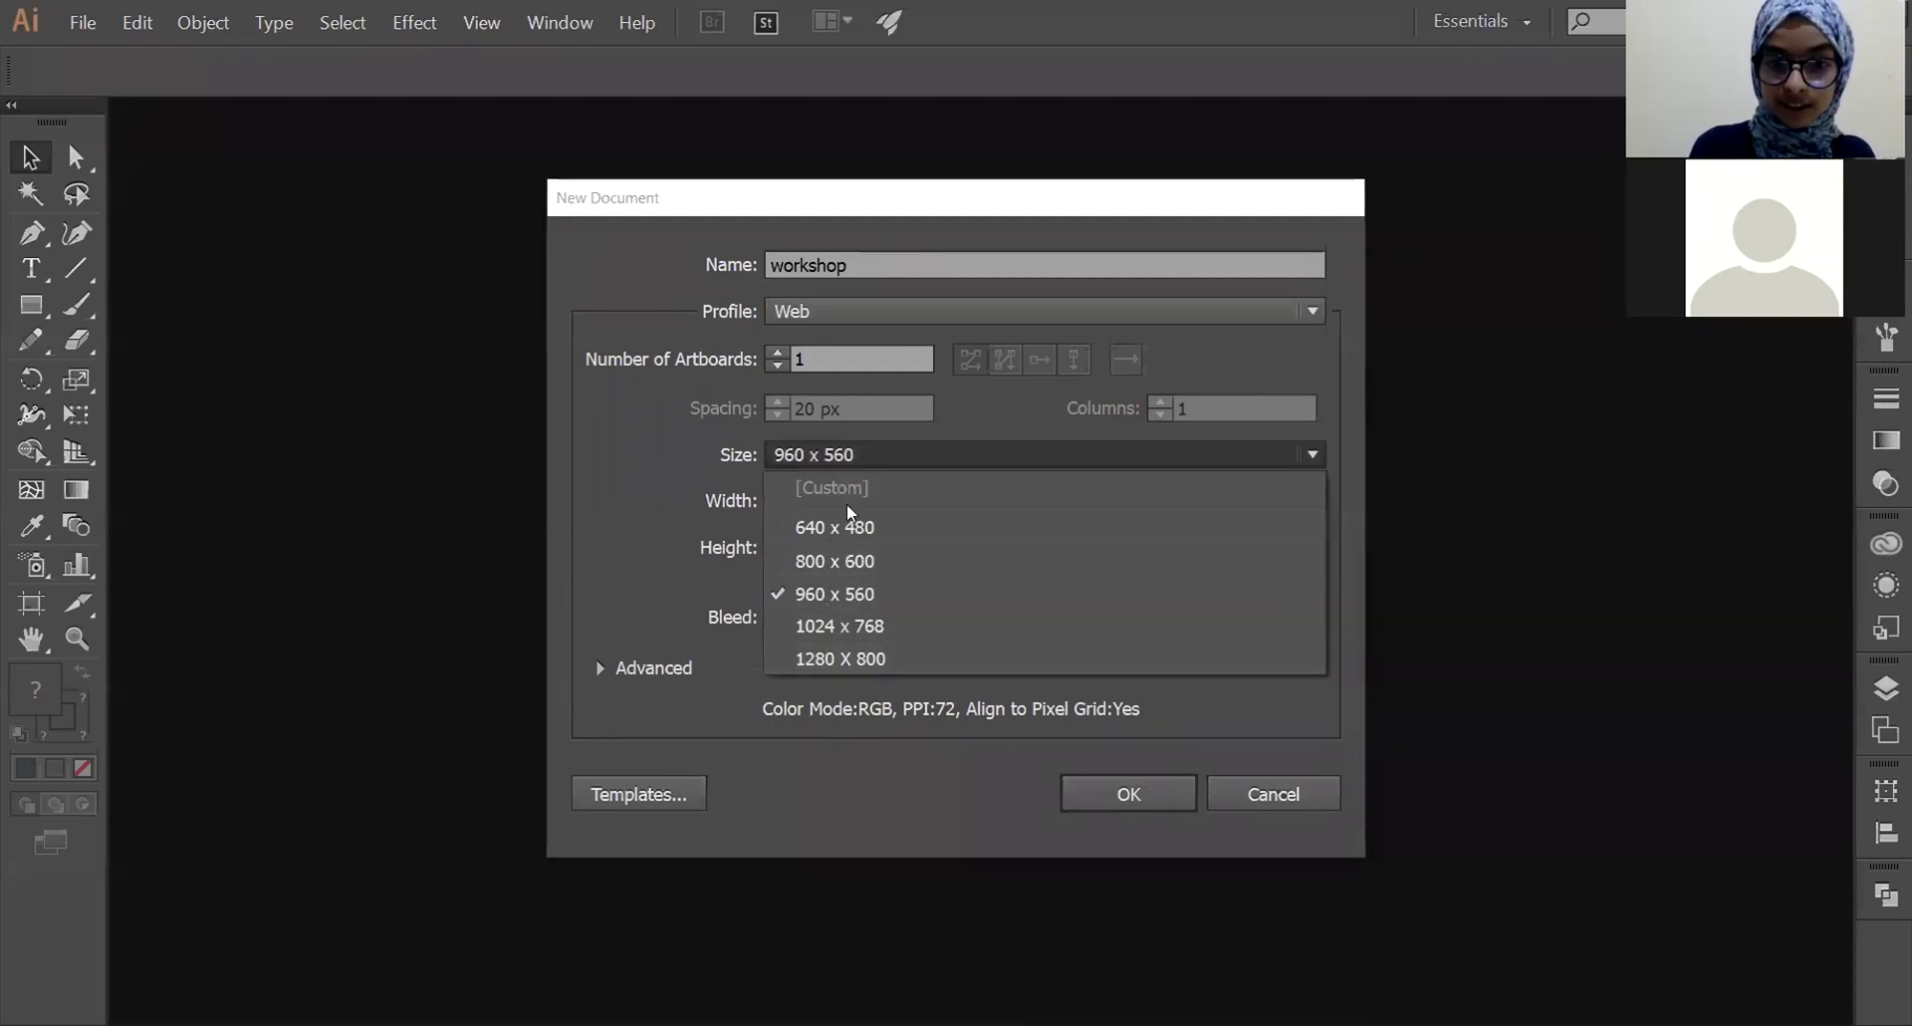
click(862, 456)
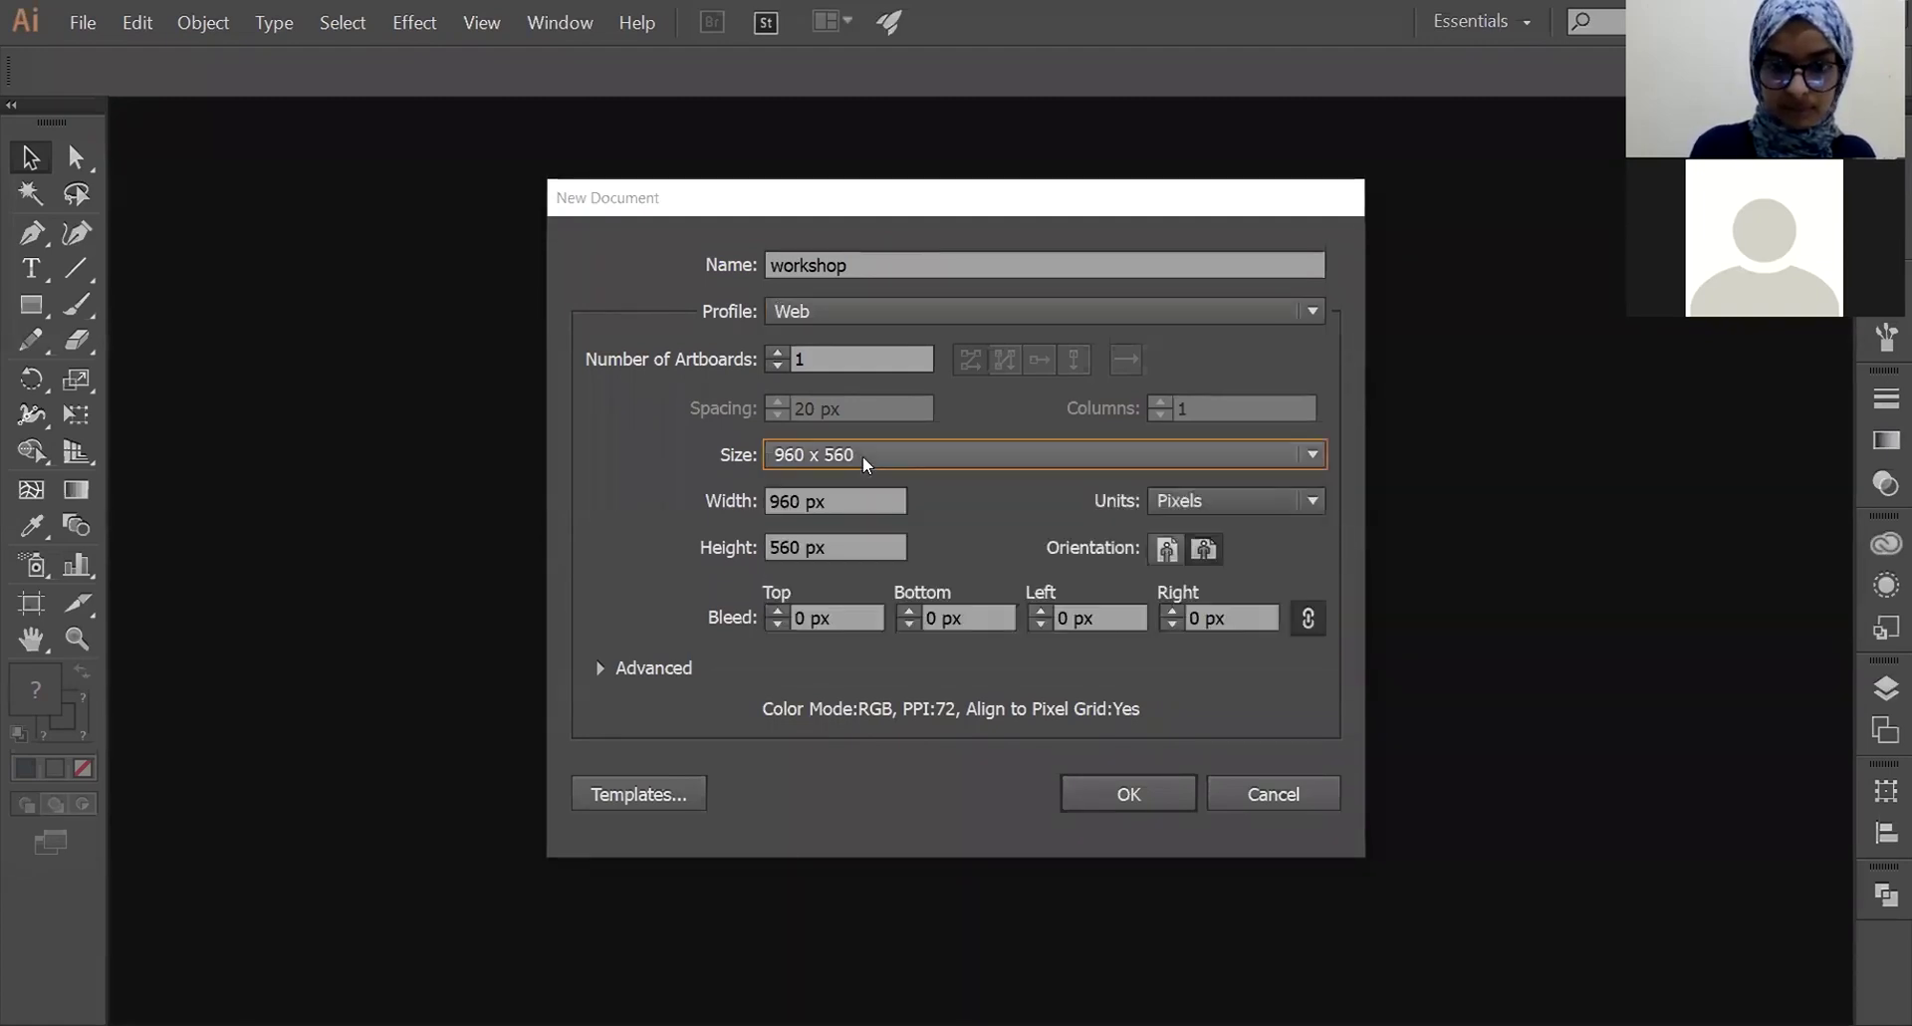
click(802, 500)
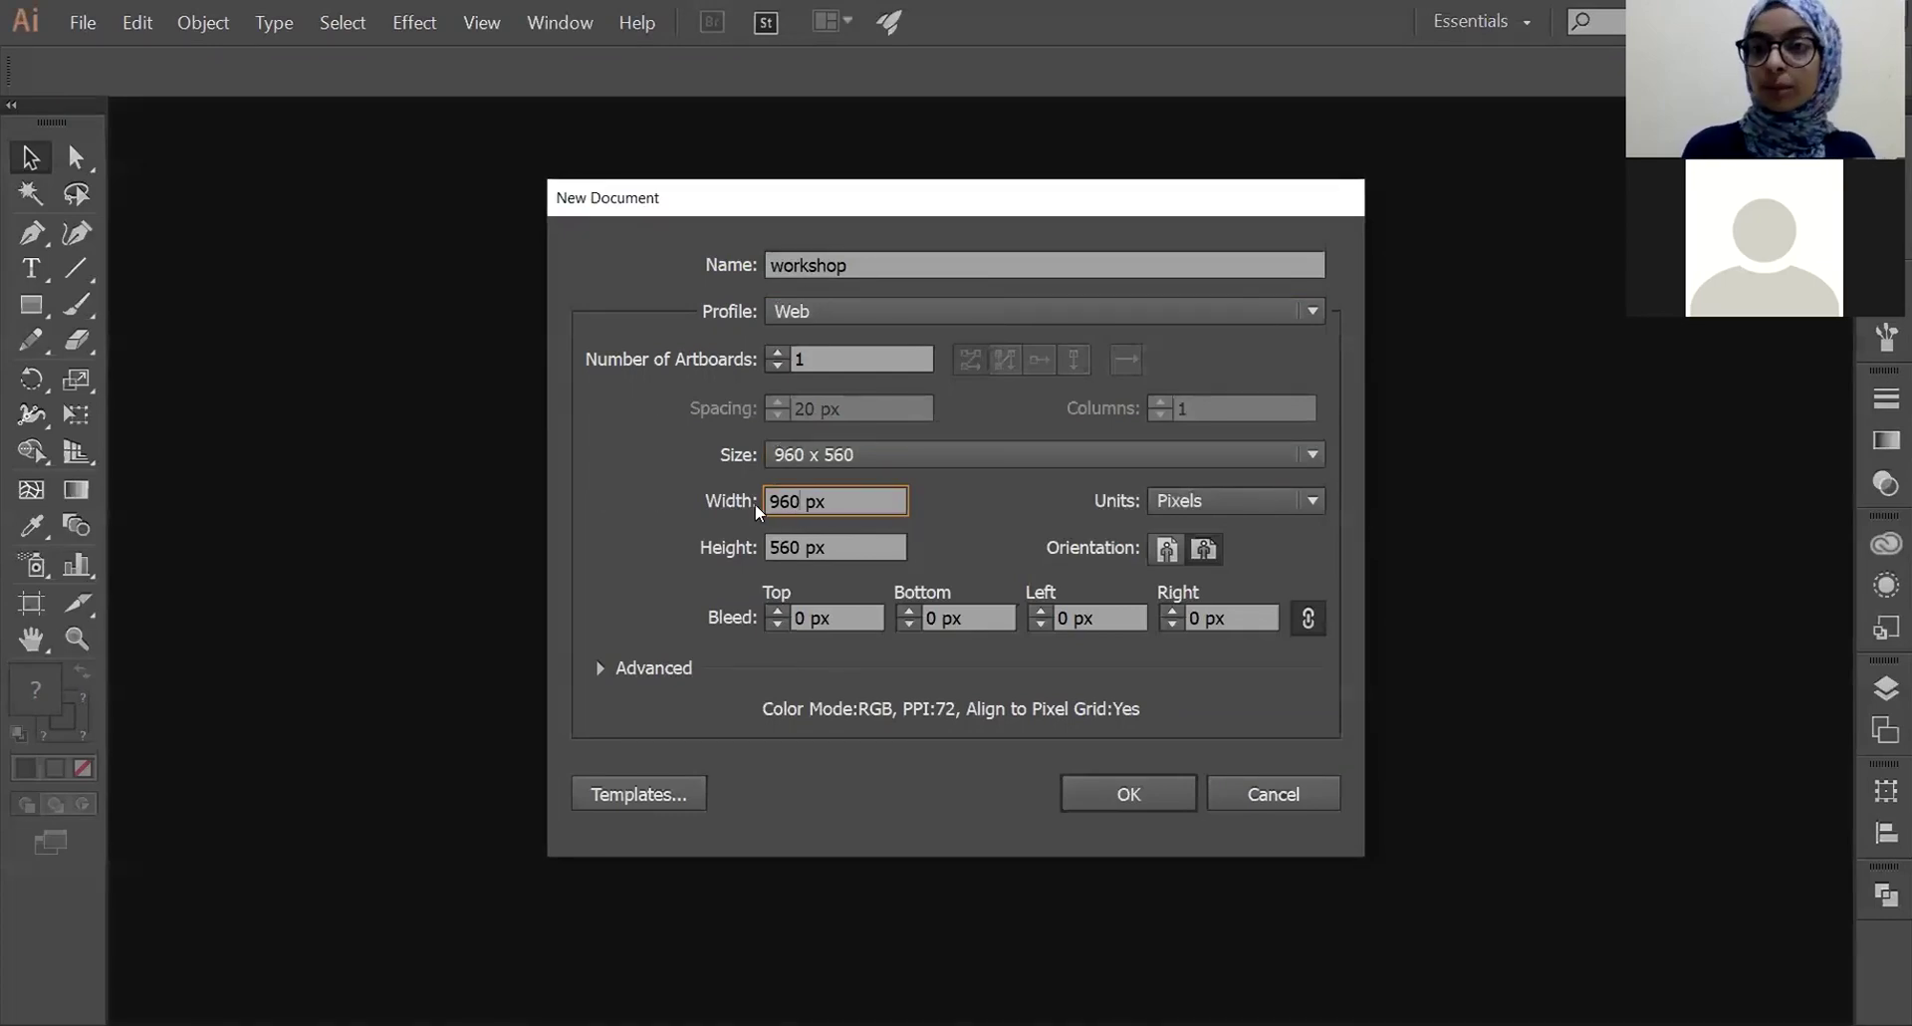
drag(806, 500, 743, 500)
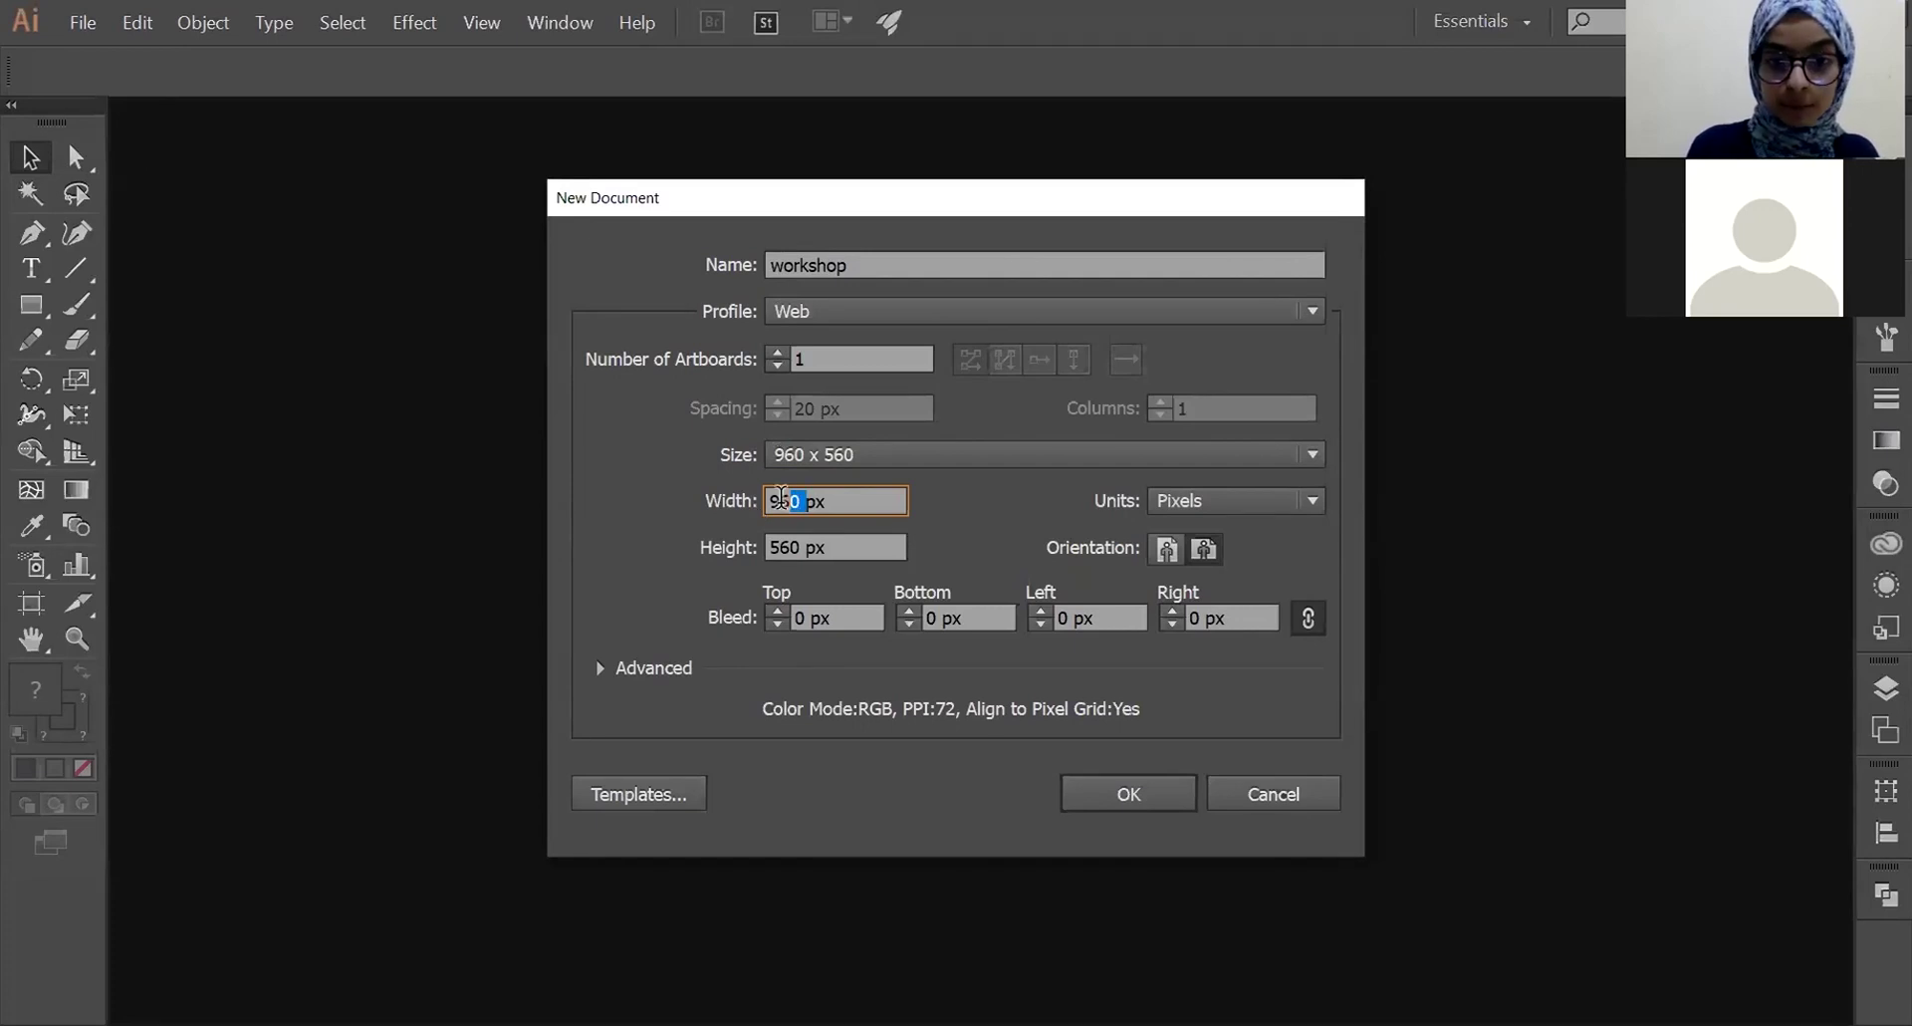
text(1080)
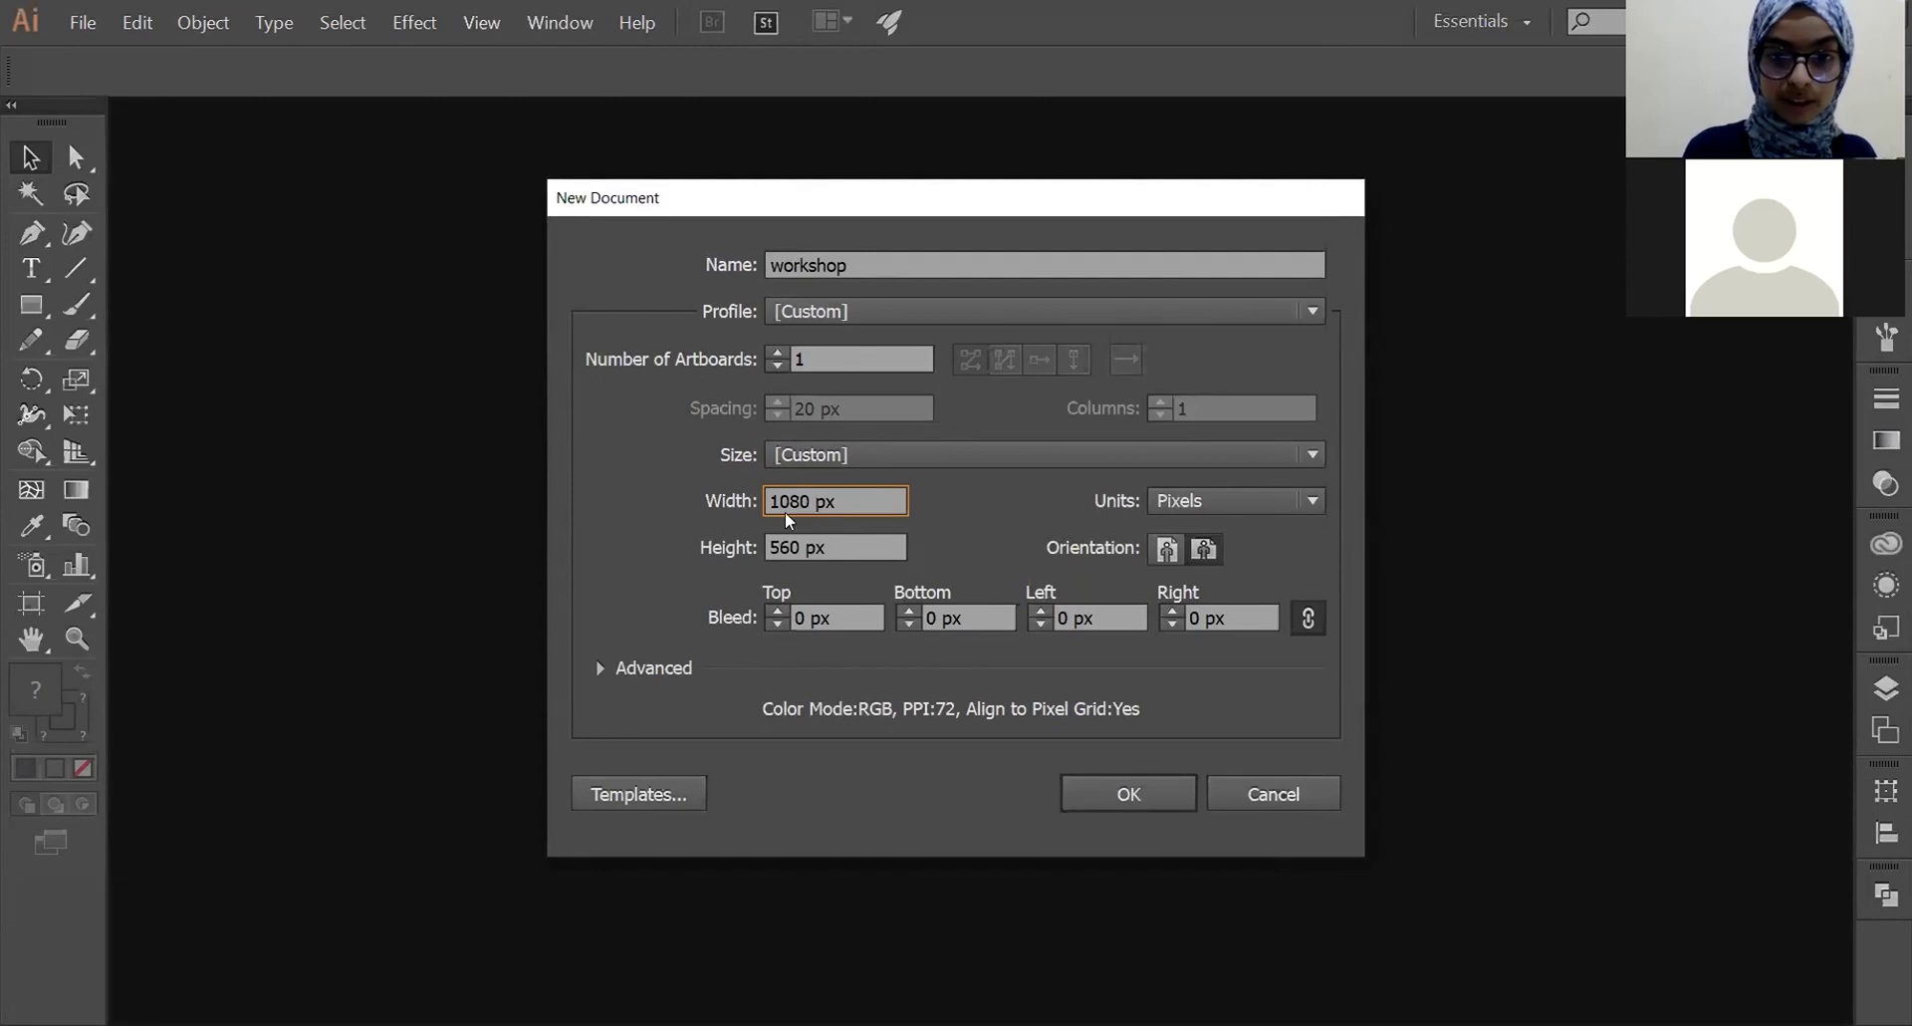
drag(803, 546, 762, 547)
text(1080)
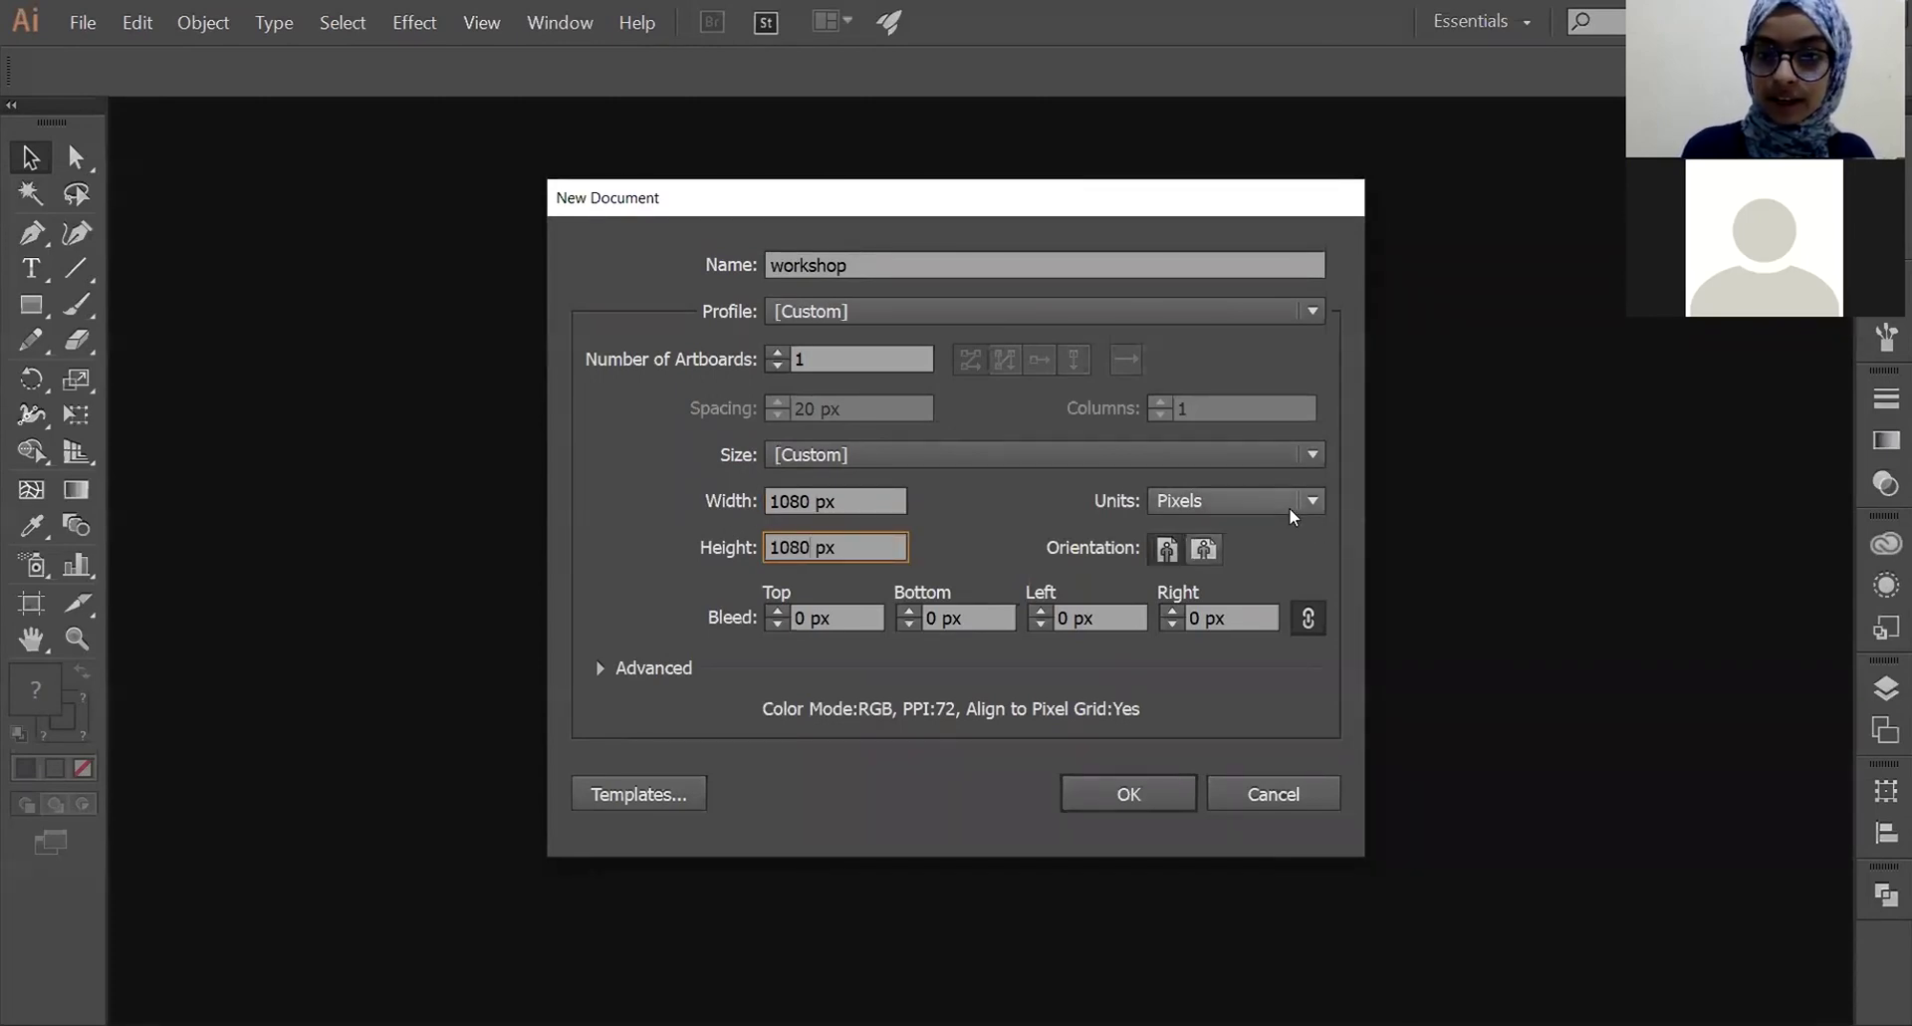
- Keep Pixels units, portrait orientation and 0 px bleed, then create the document
click(1289, 506)
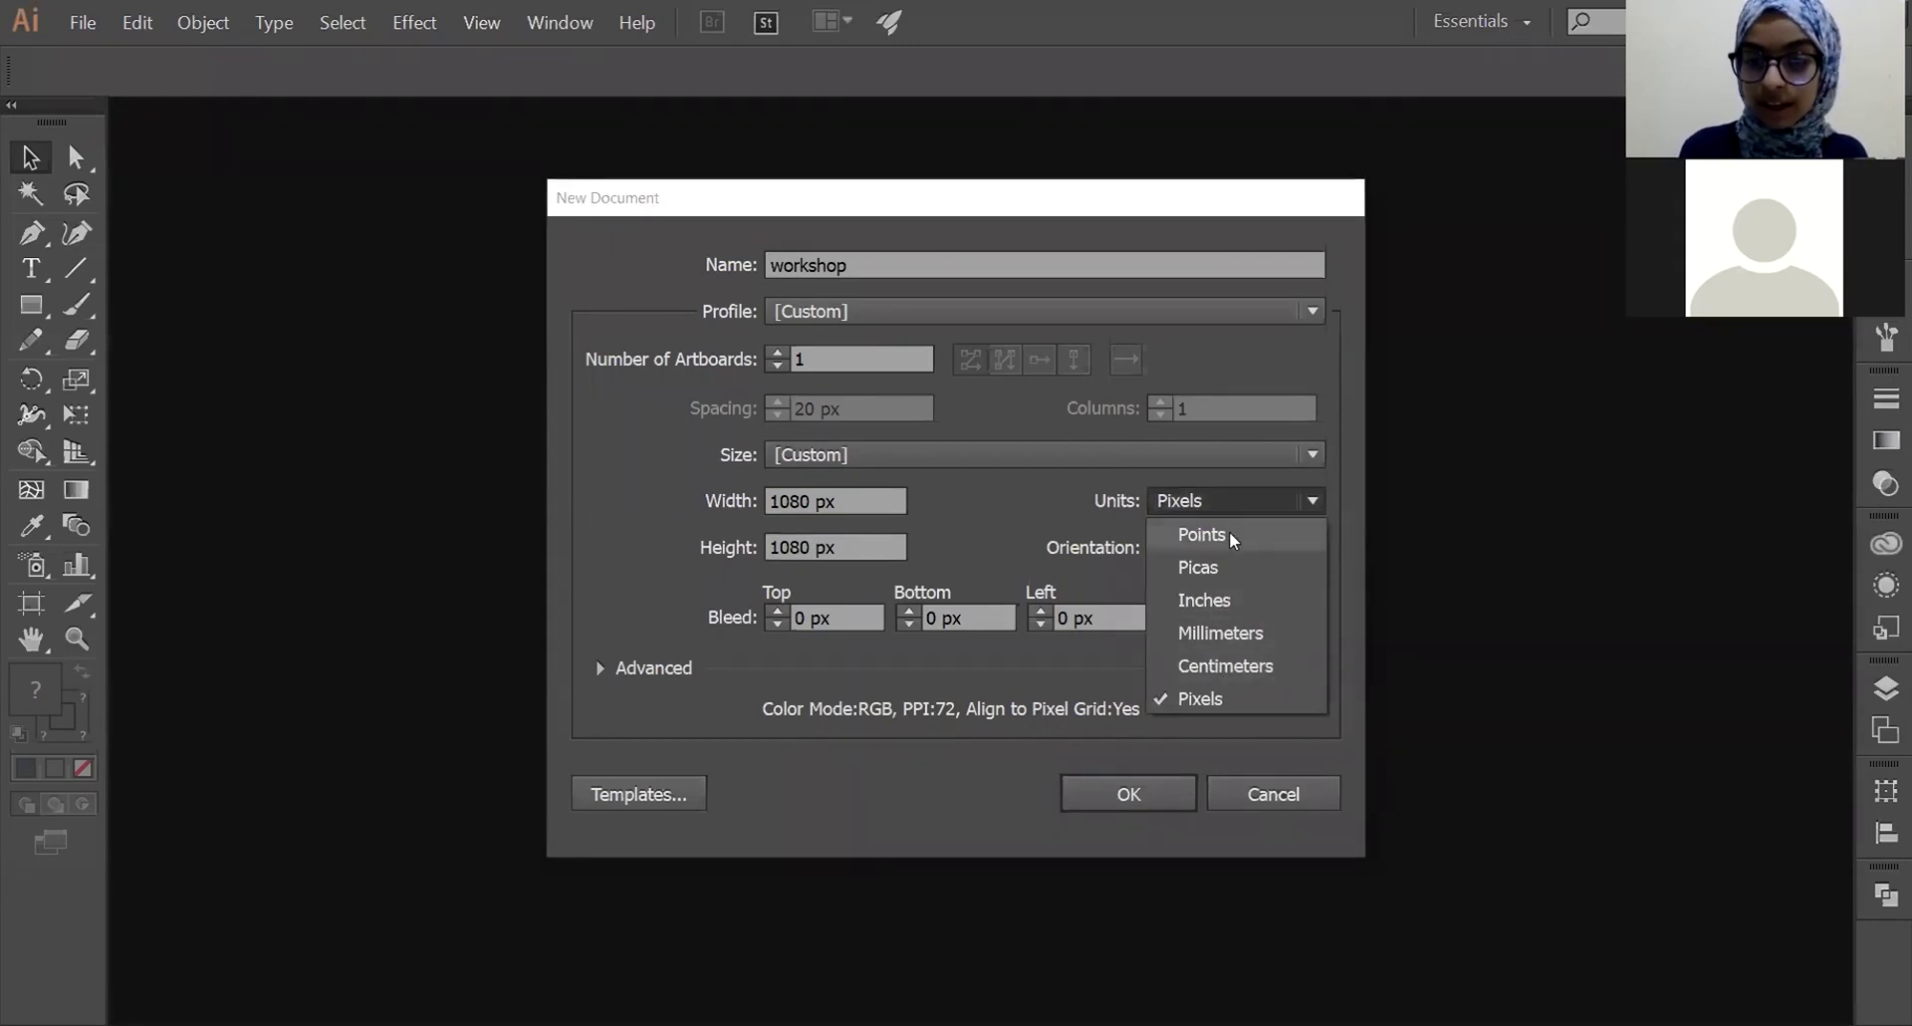
click(1291, 499)
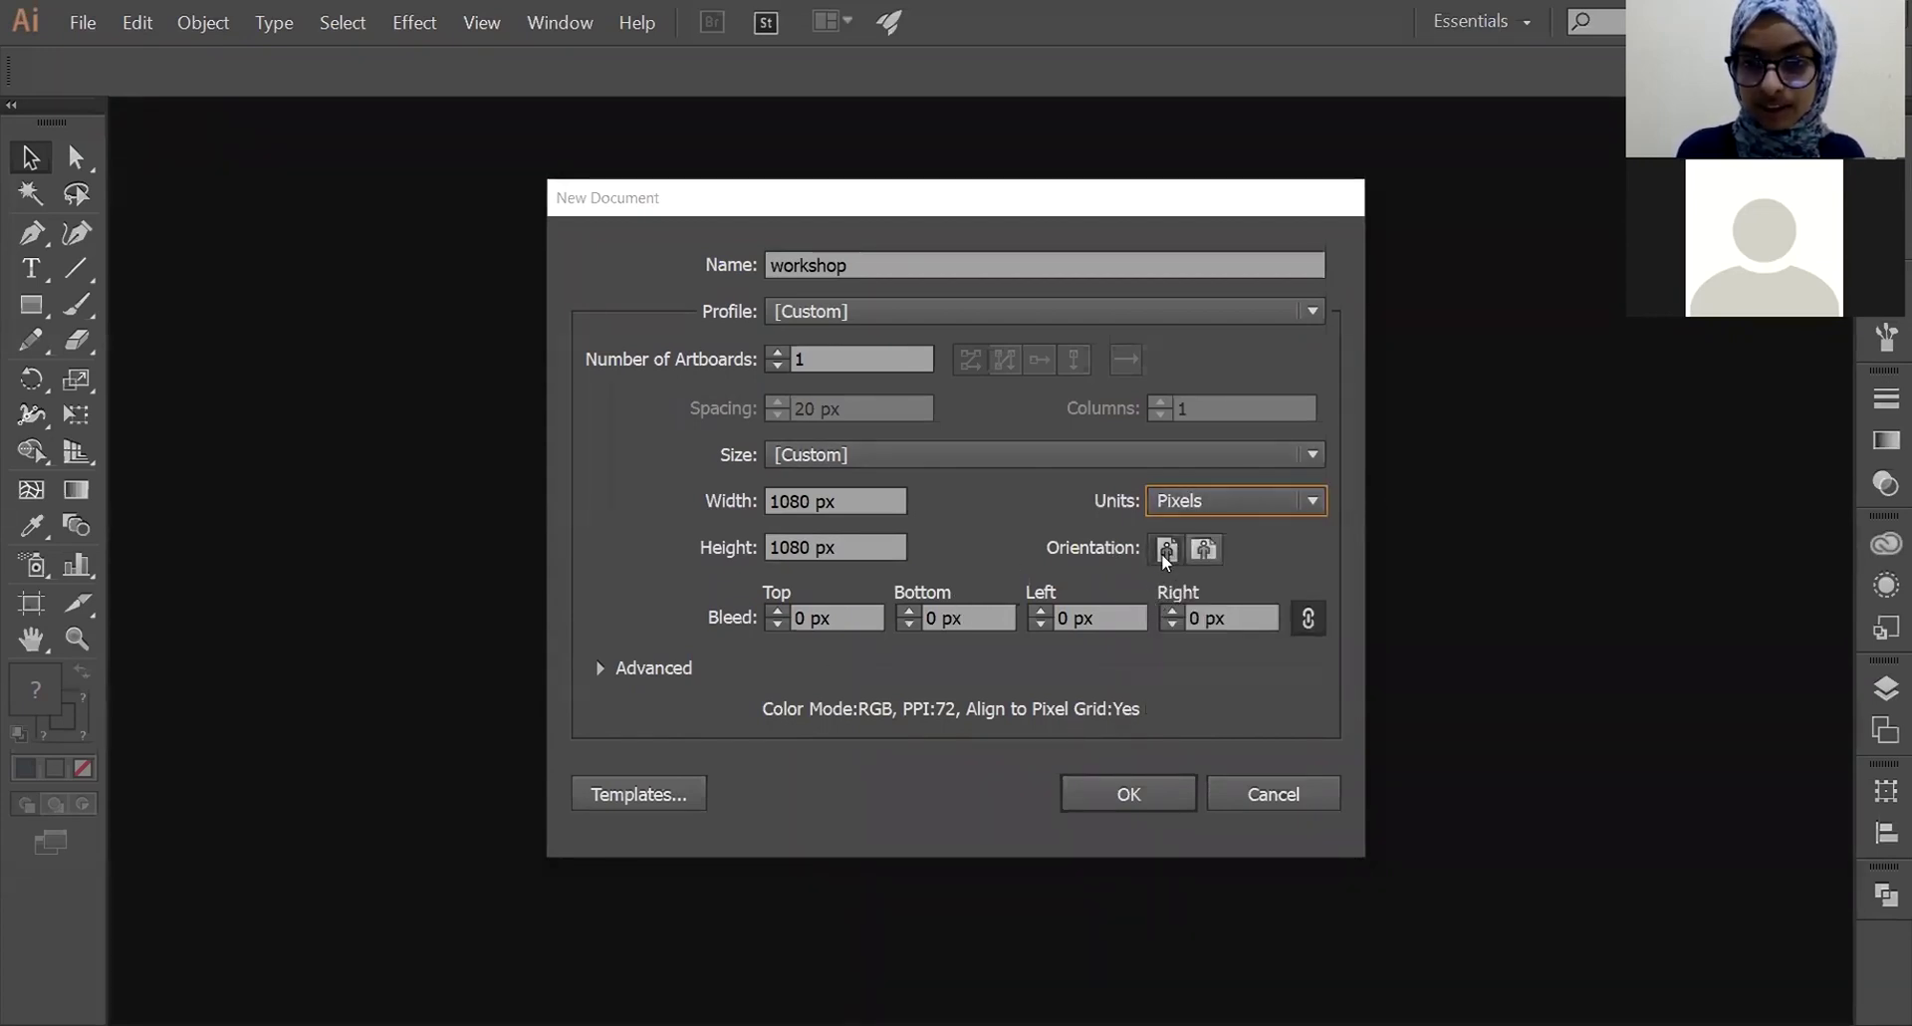
click(1203, 551)
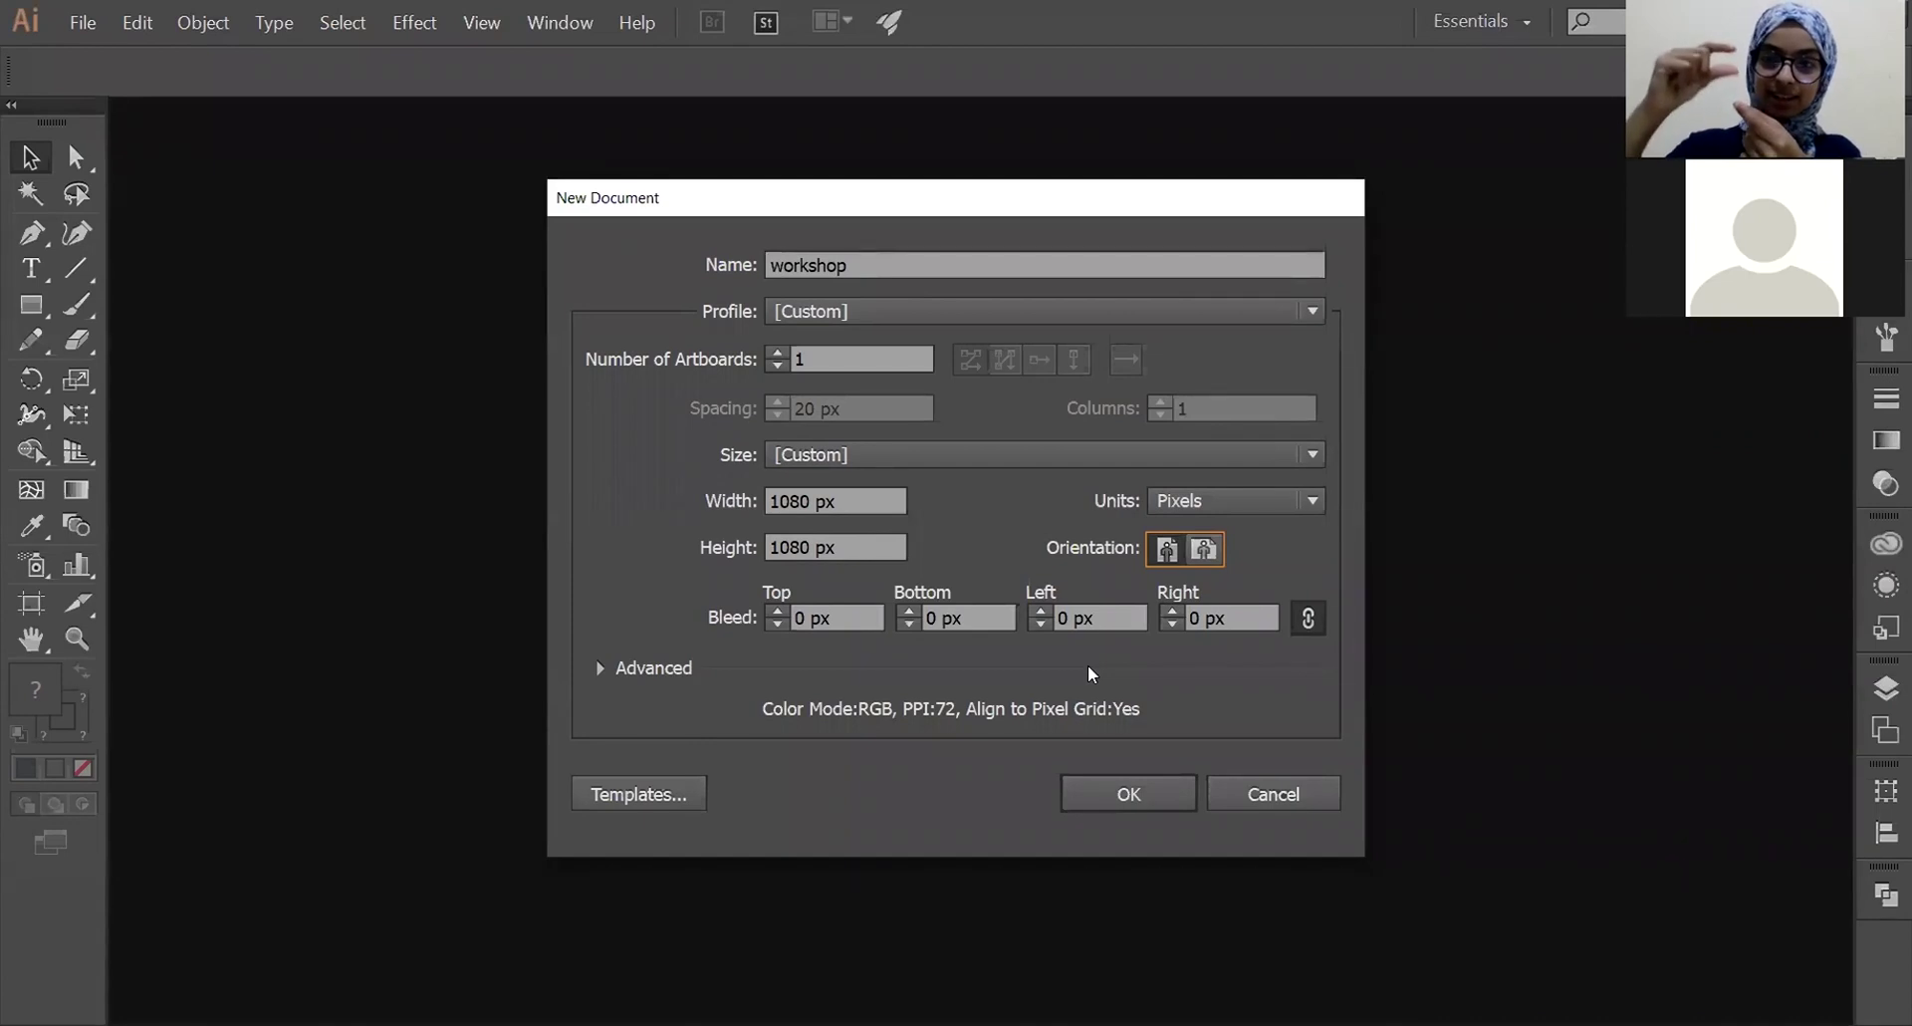
click(774, 612)
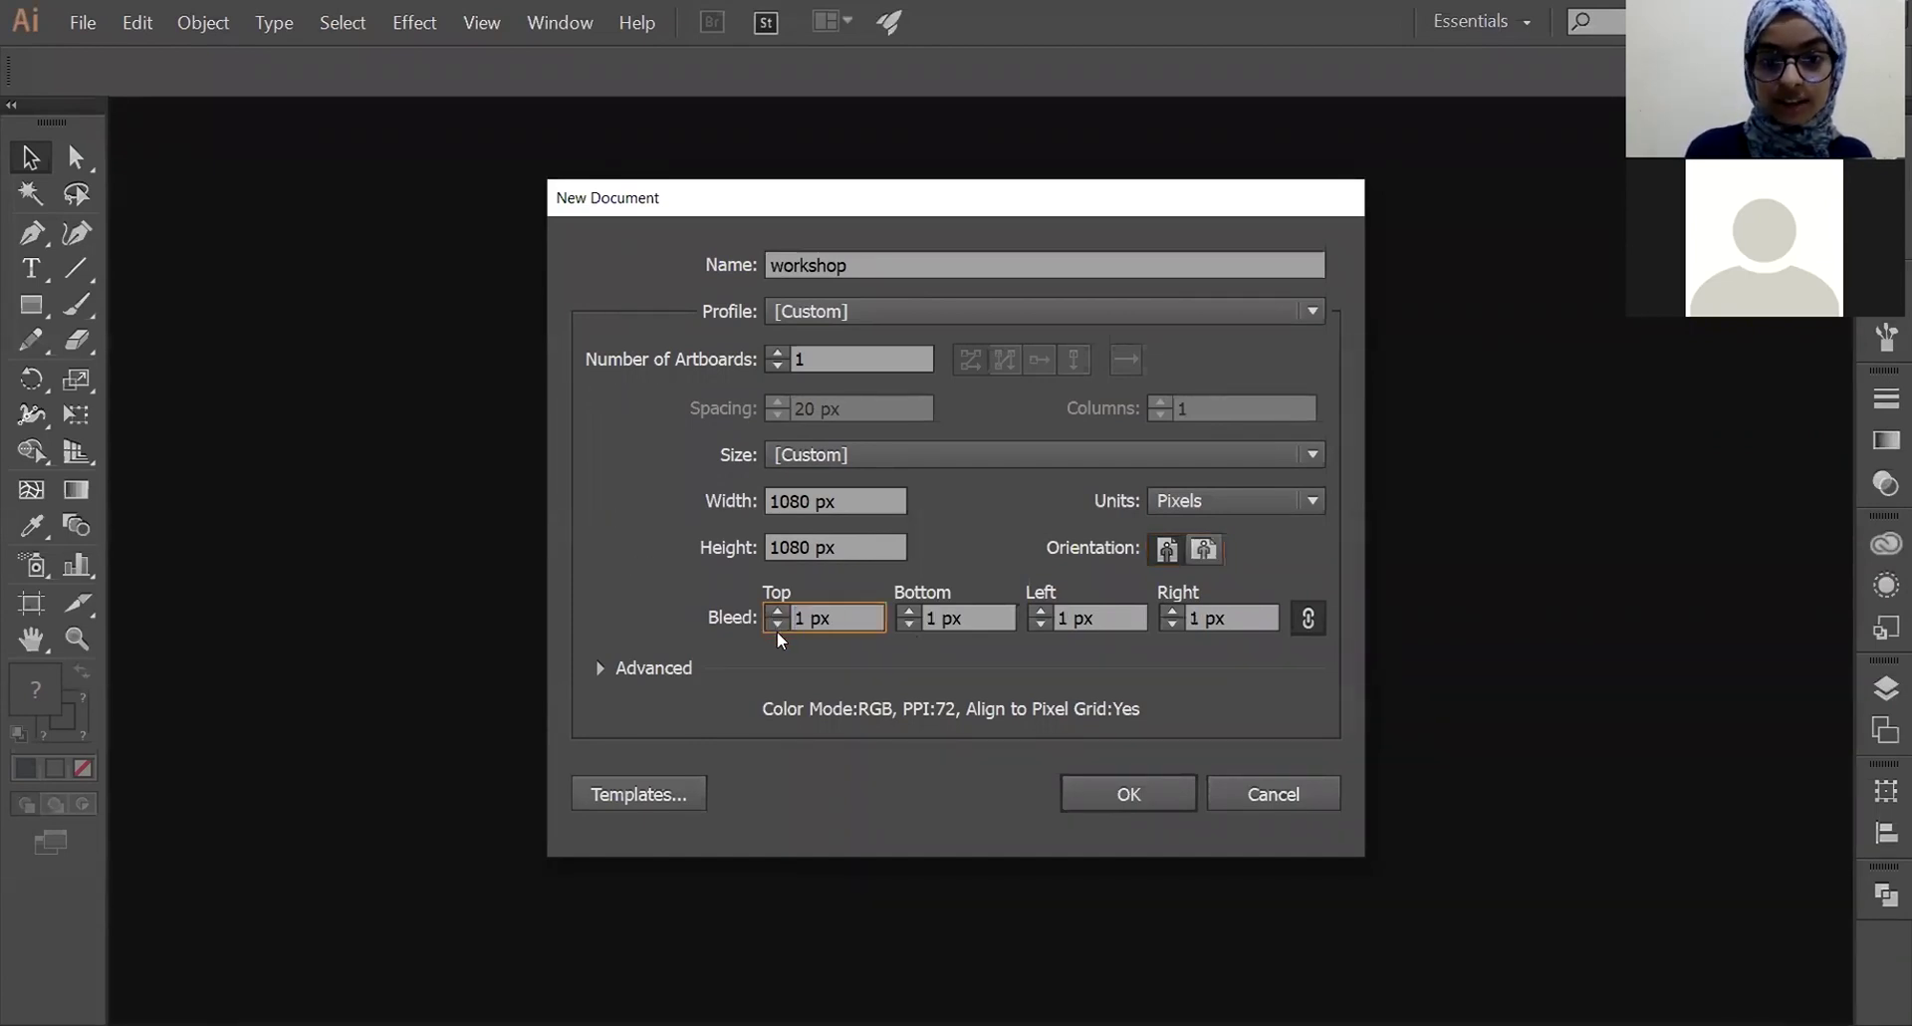
click(779, 622)
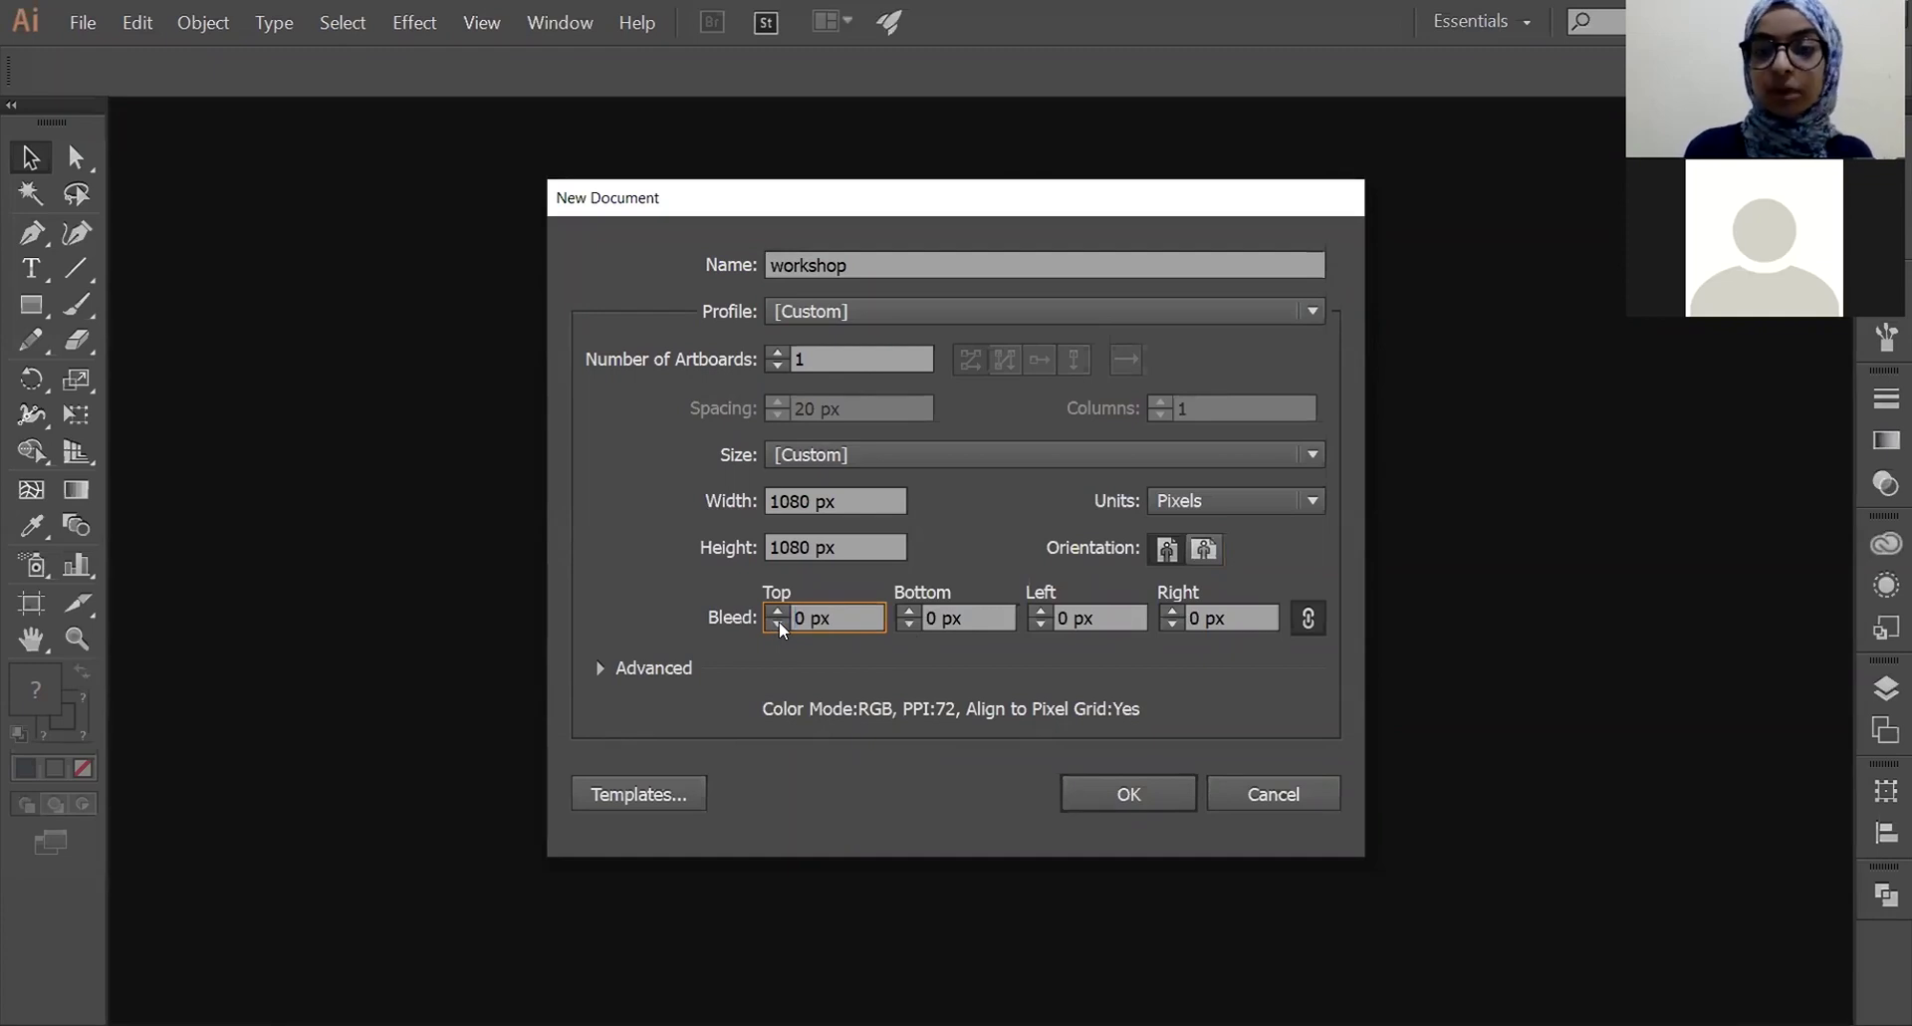
click(1130, 802)
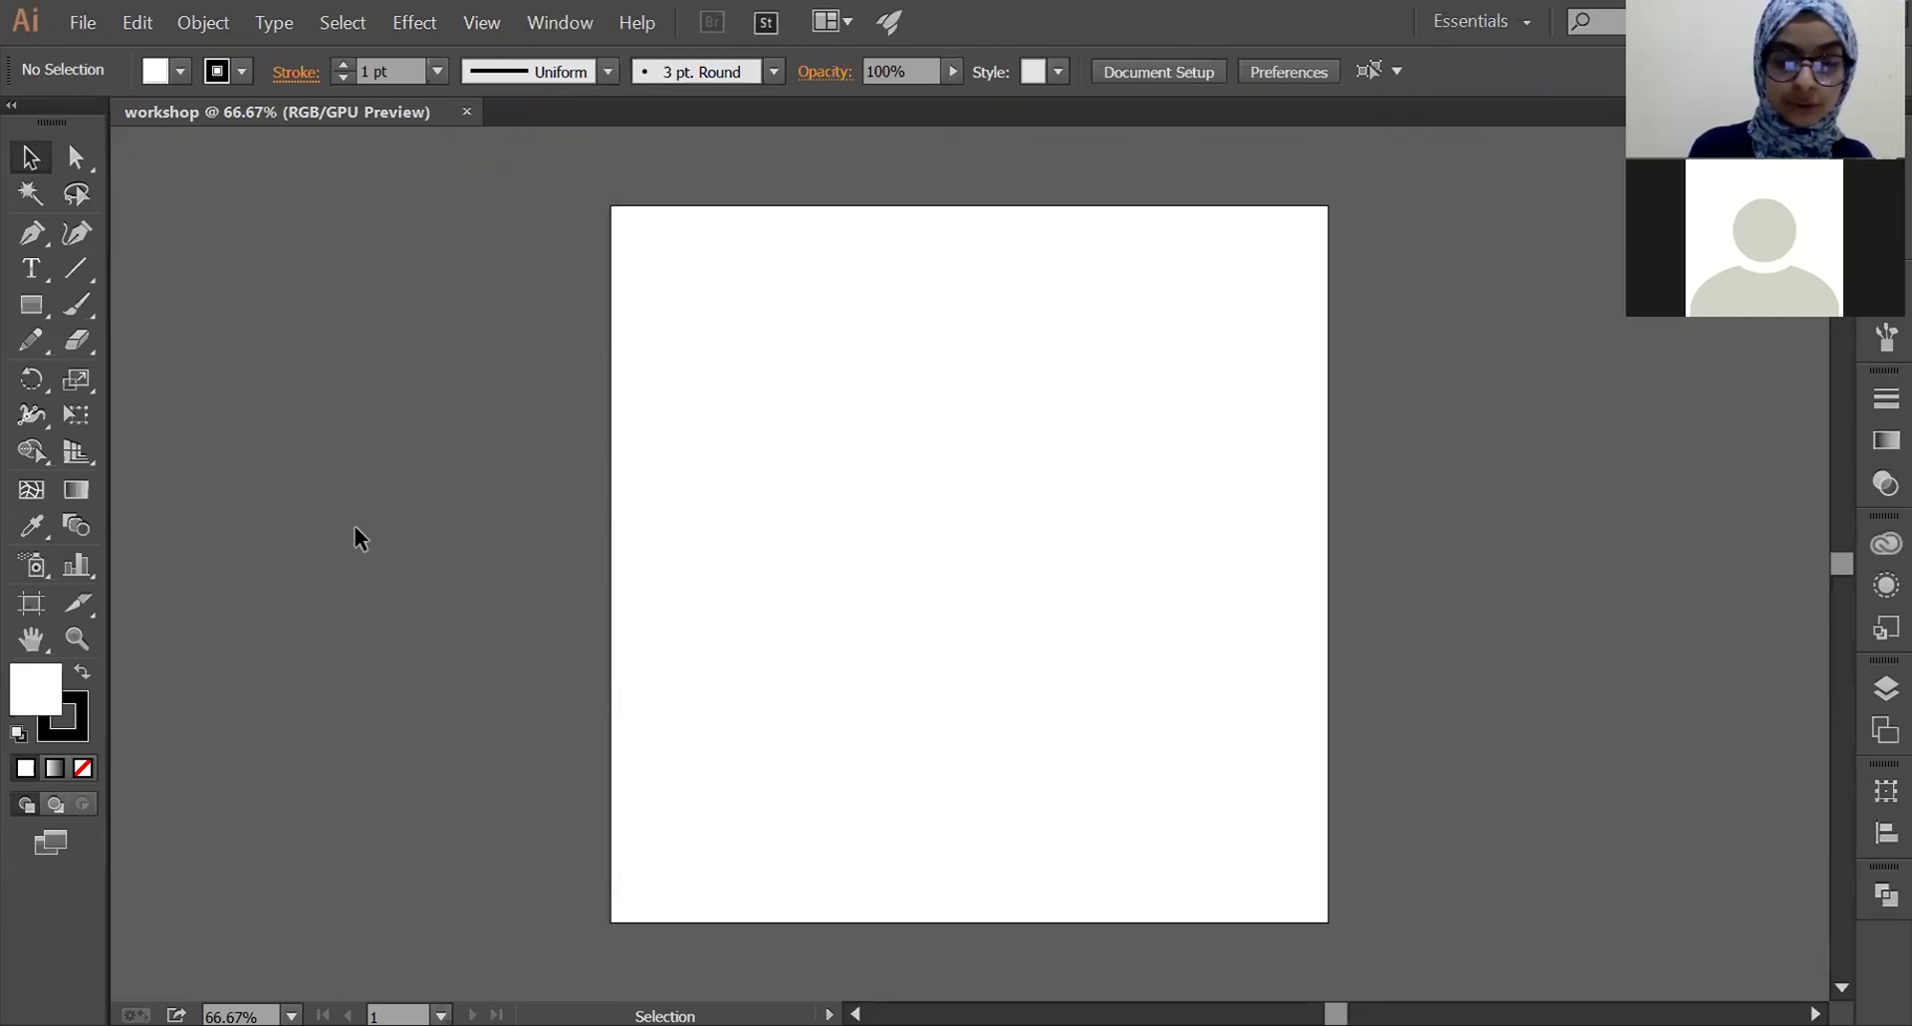
- Zoom out to 50% and scroll the canvas sideways to leave workspace beside the artboard
key(ctrl+minus)
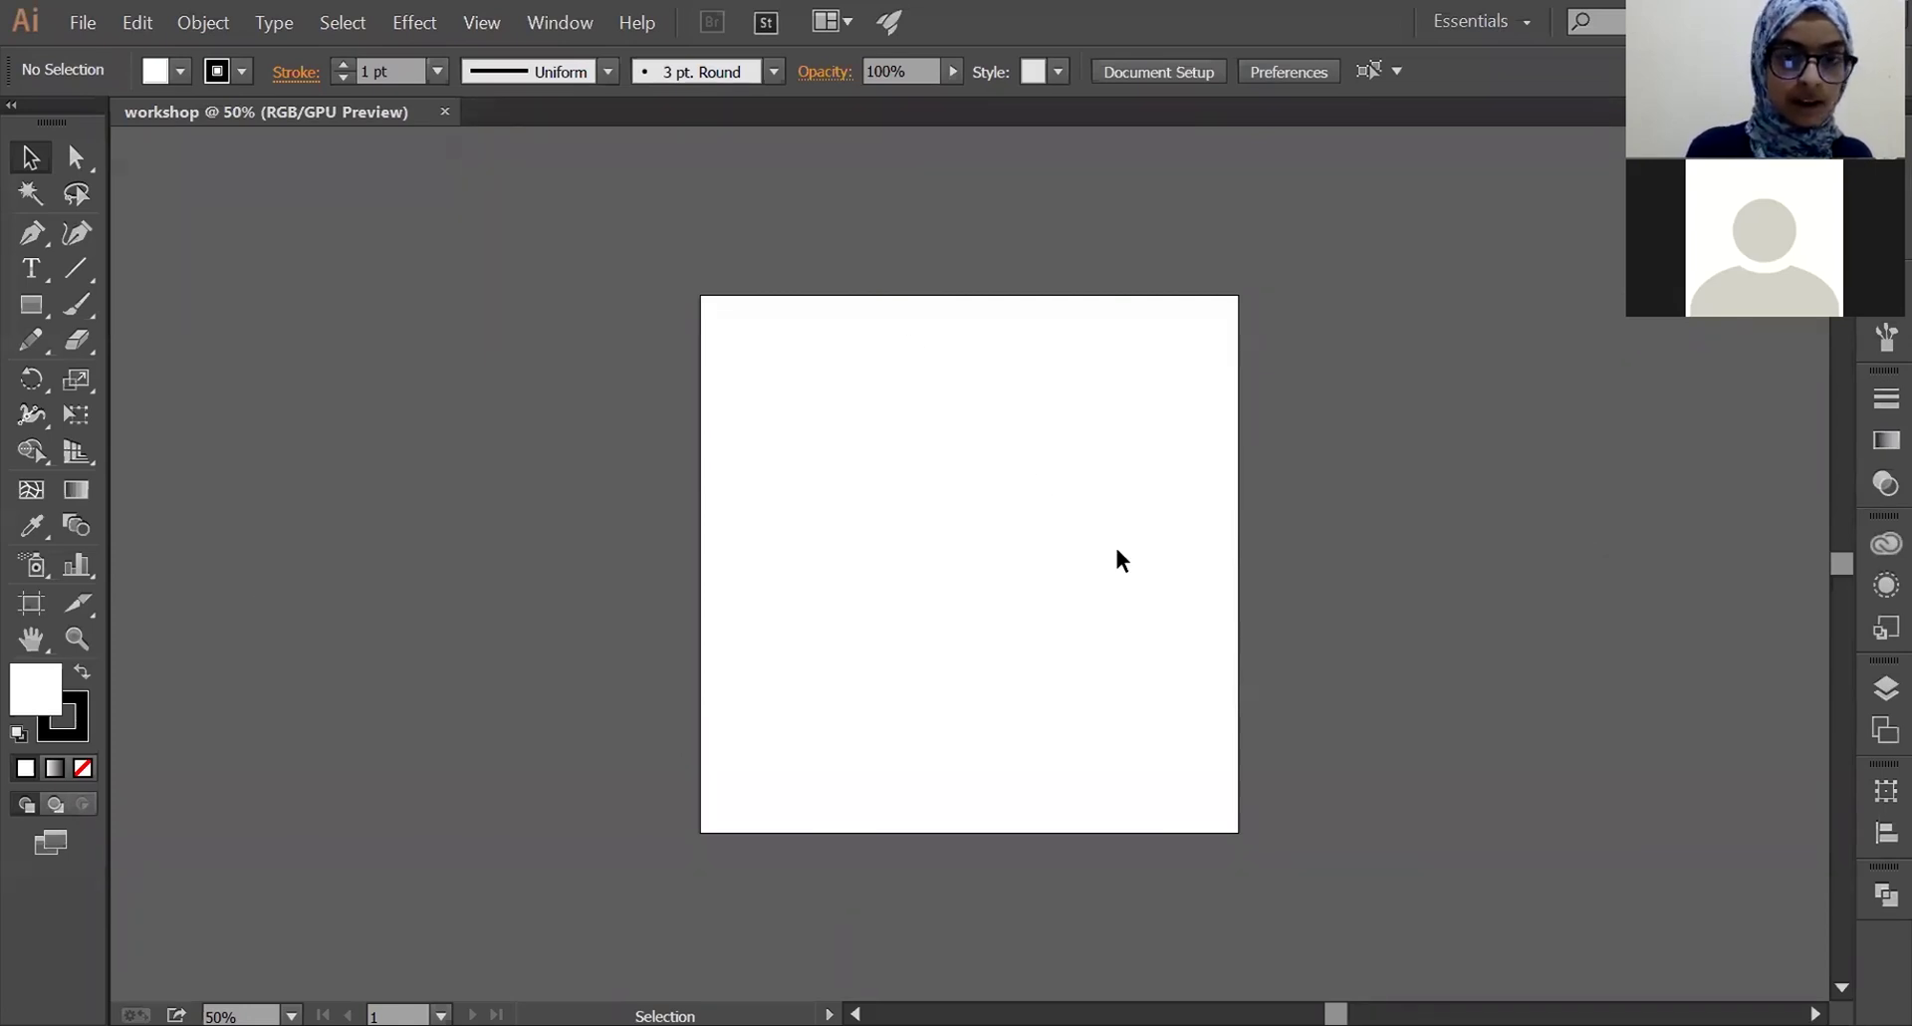
scroll(1116, 549, right, 3)
scroll(1116, 549, right, 2)
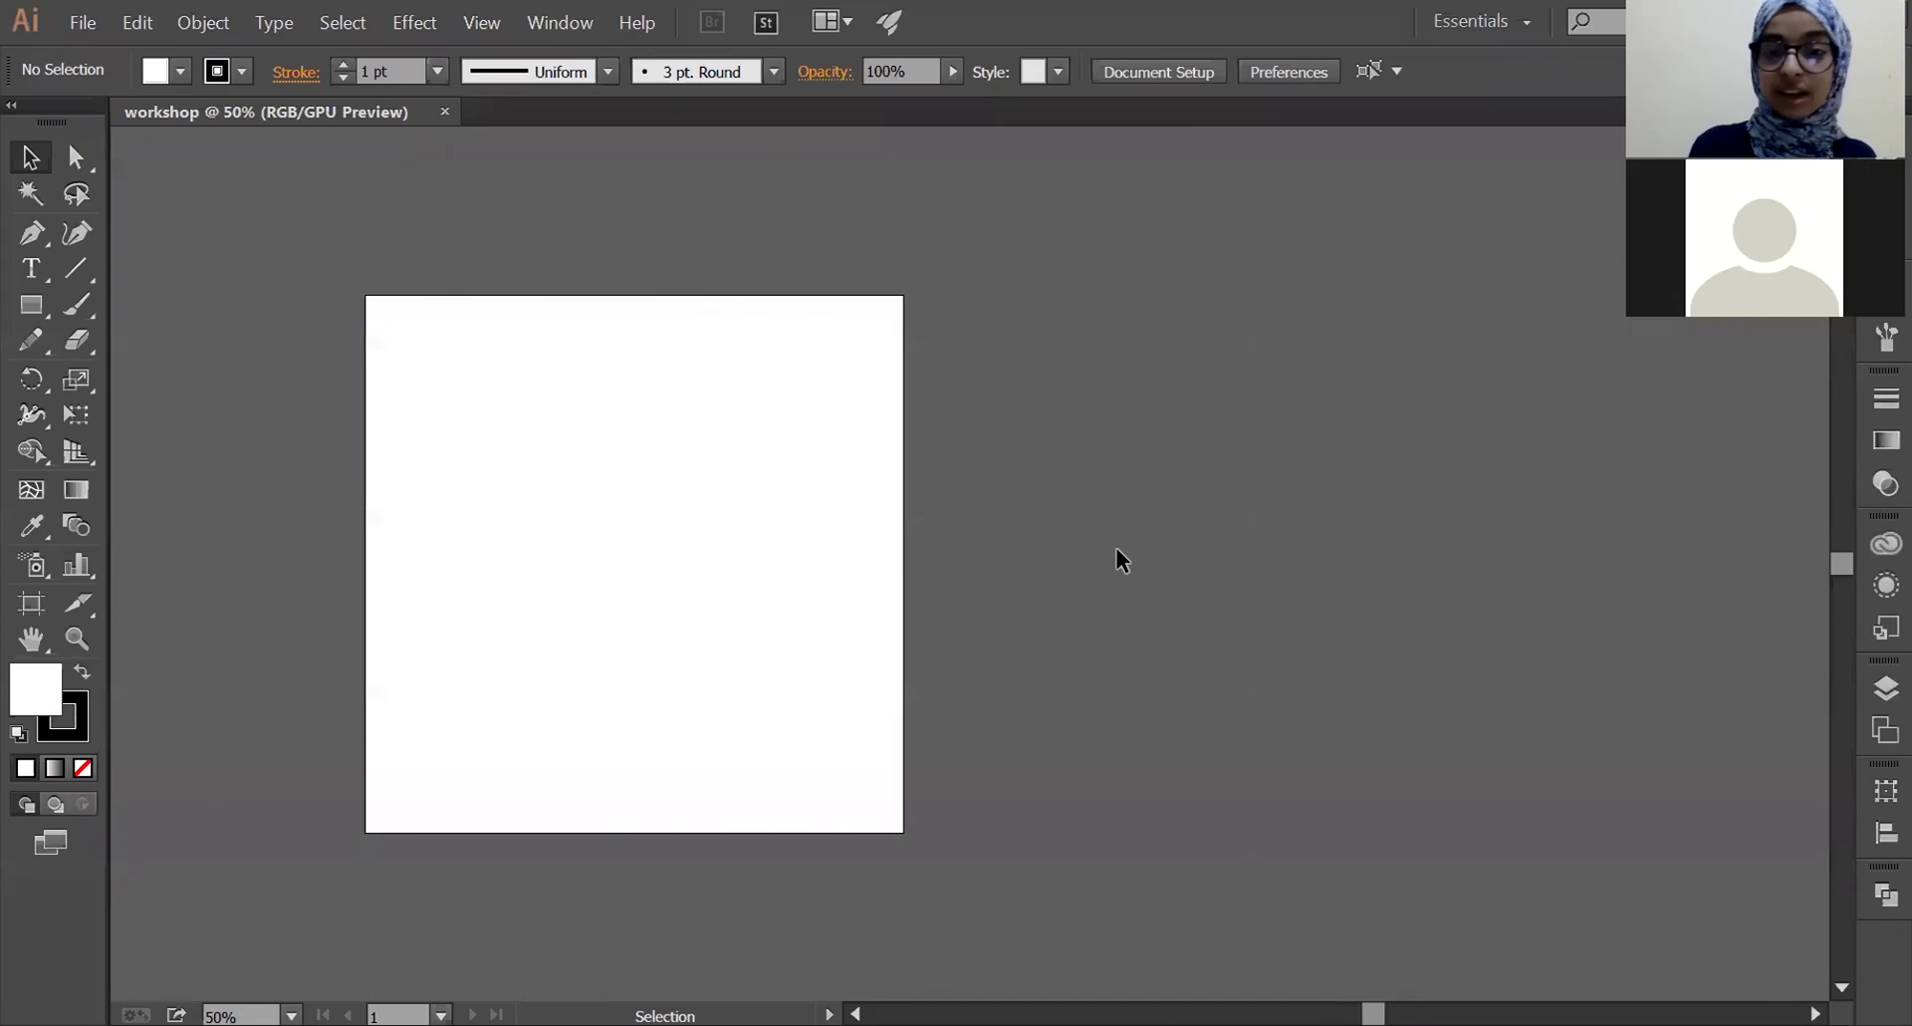
- With the Artboard tool, draw a second artboard beside the first, then delete it
click(35, 613)
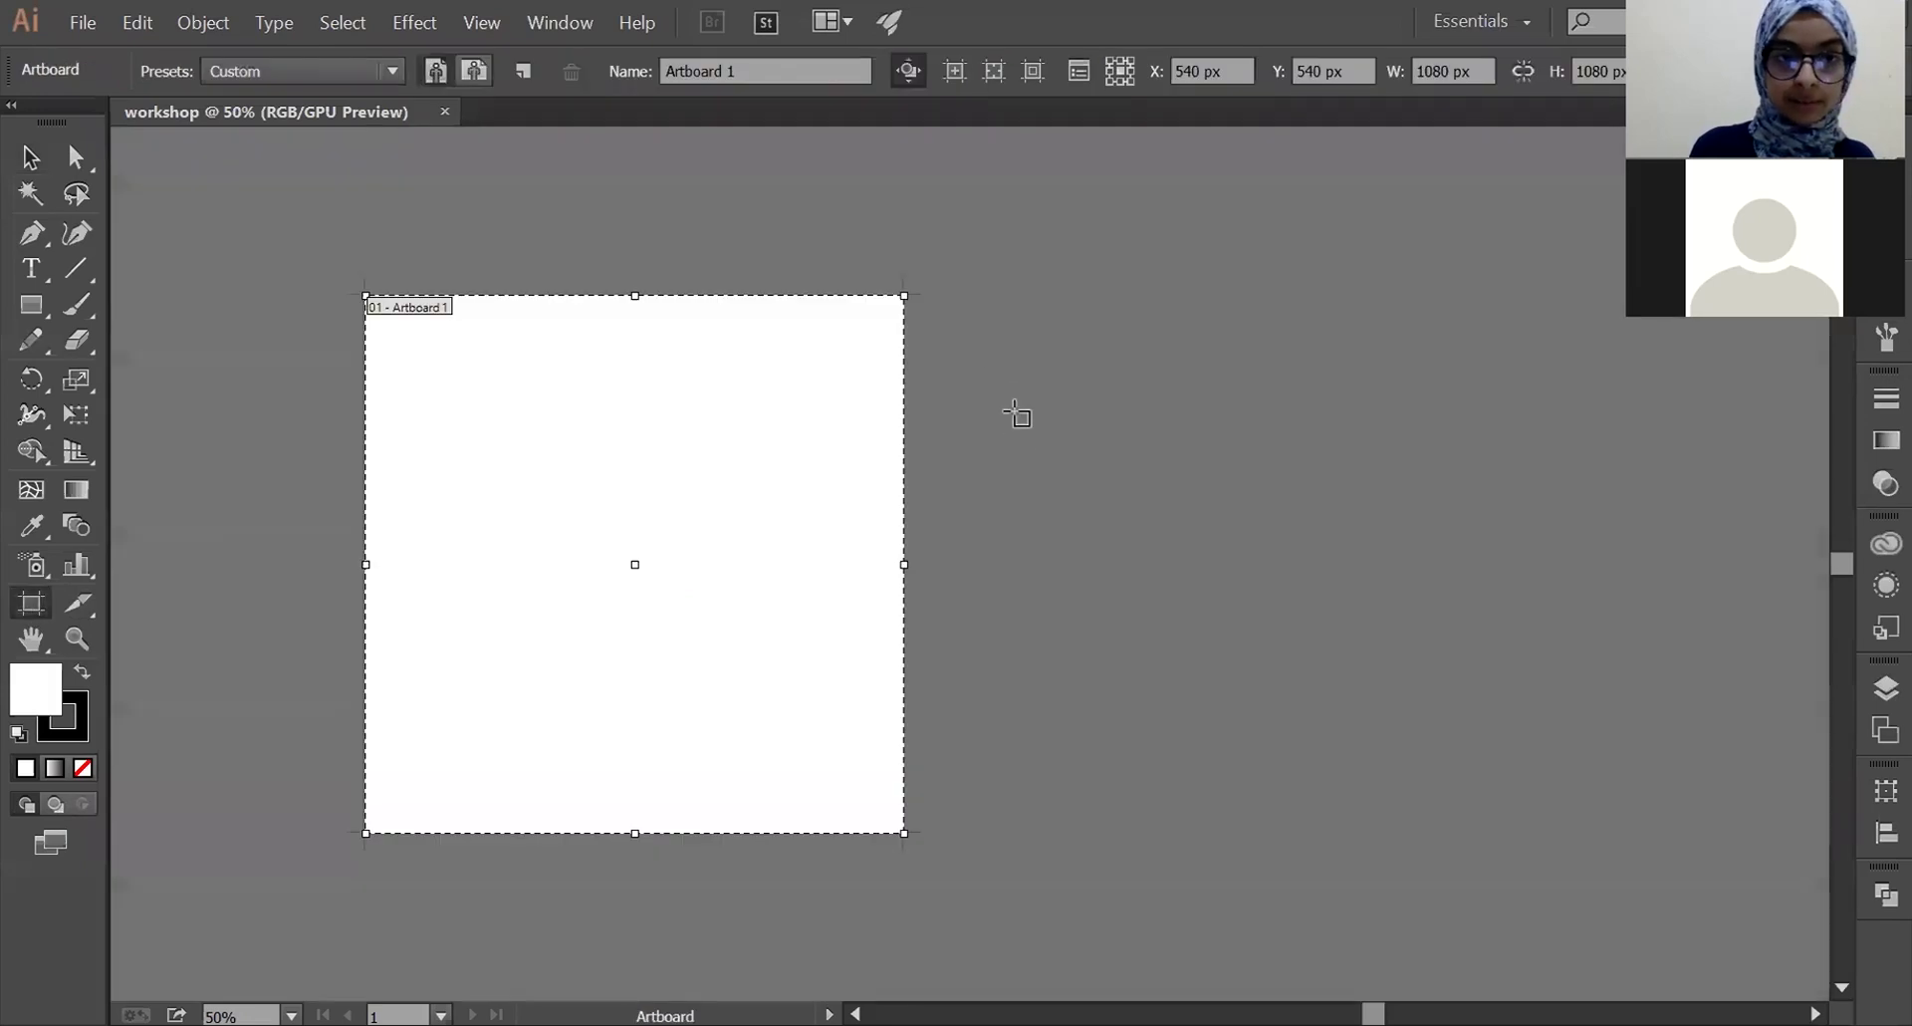
drag(968, 296, 1596, 853)
scroll(951, 637, right, 1)
scroll(976, 597, right, 2)
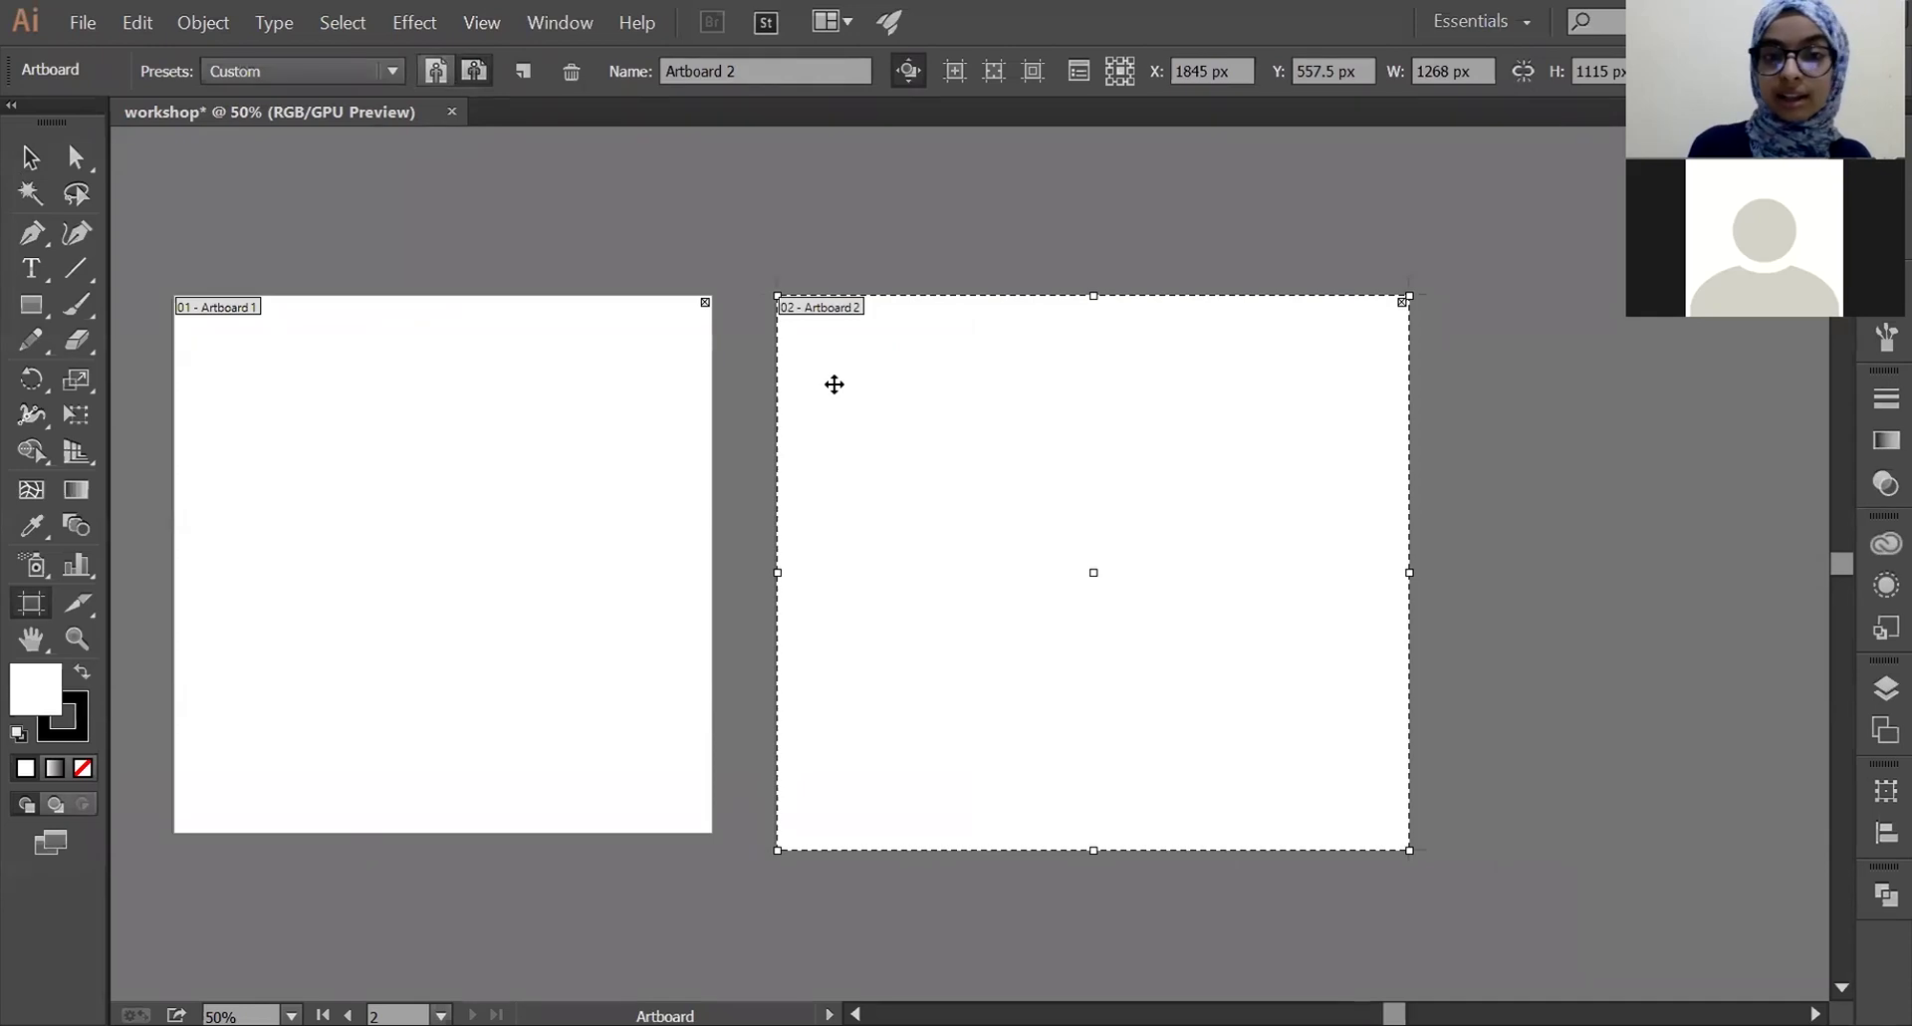
key(Delete)
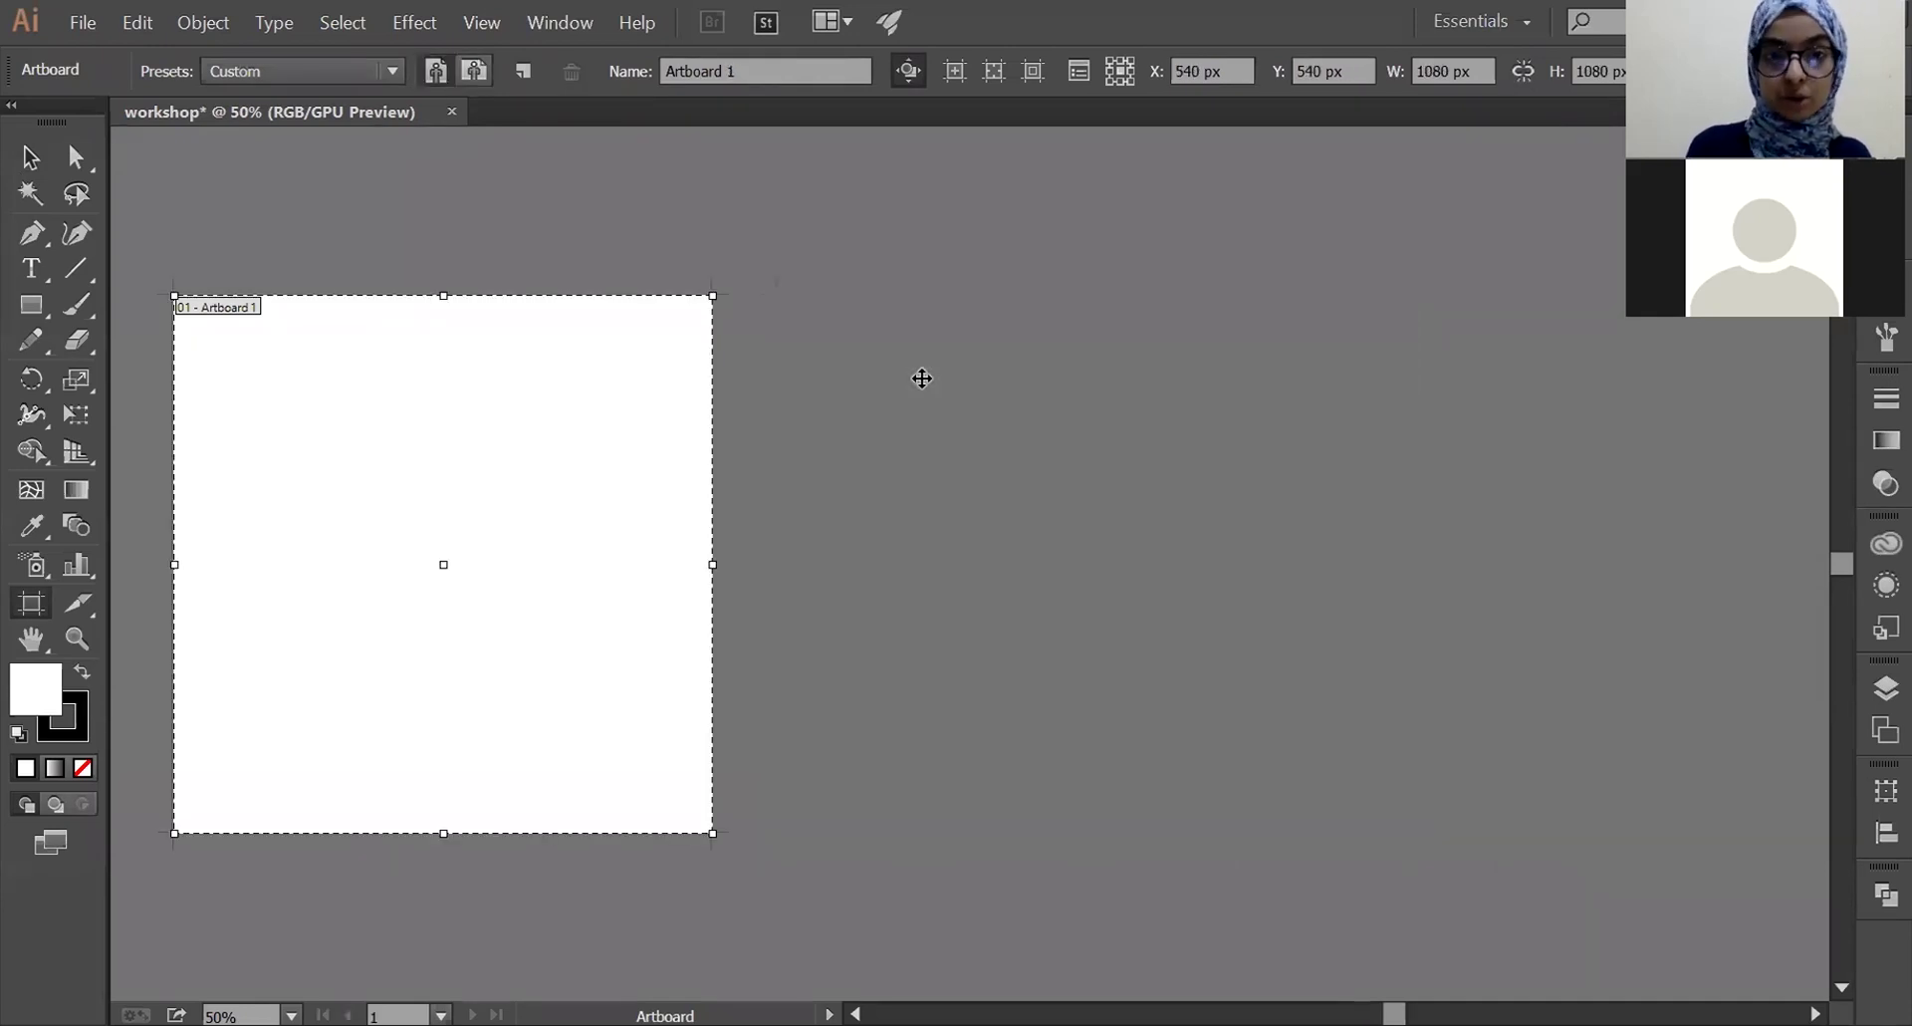
scroll(922, 378, left, 3)
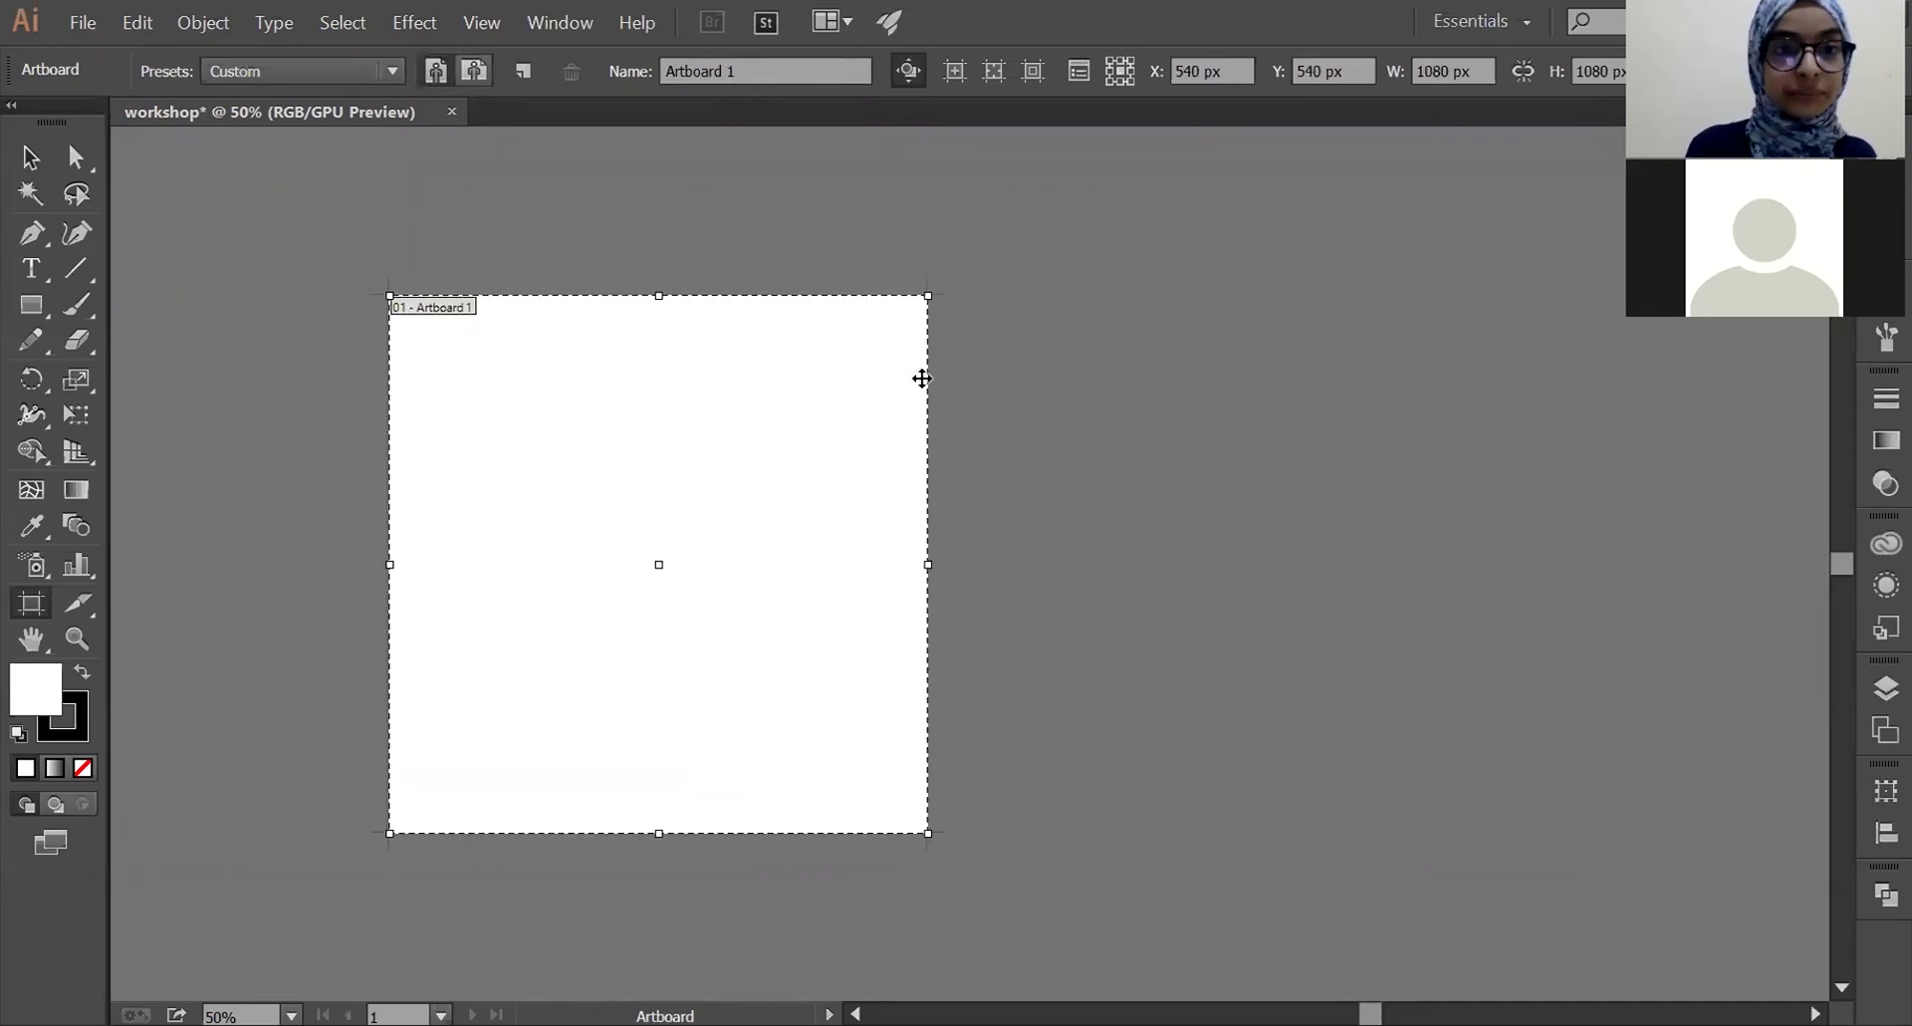
scroll(923, 378, left, 3)
scroll(923, 379, left, 2)
scroll(923, 379, right, 2)
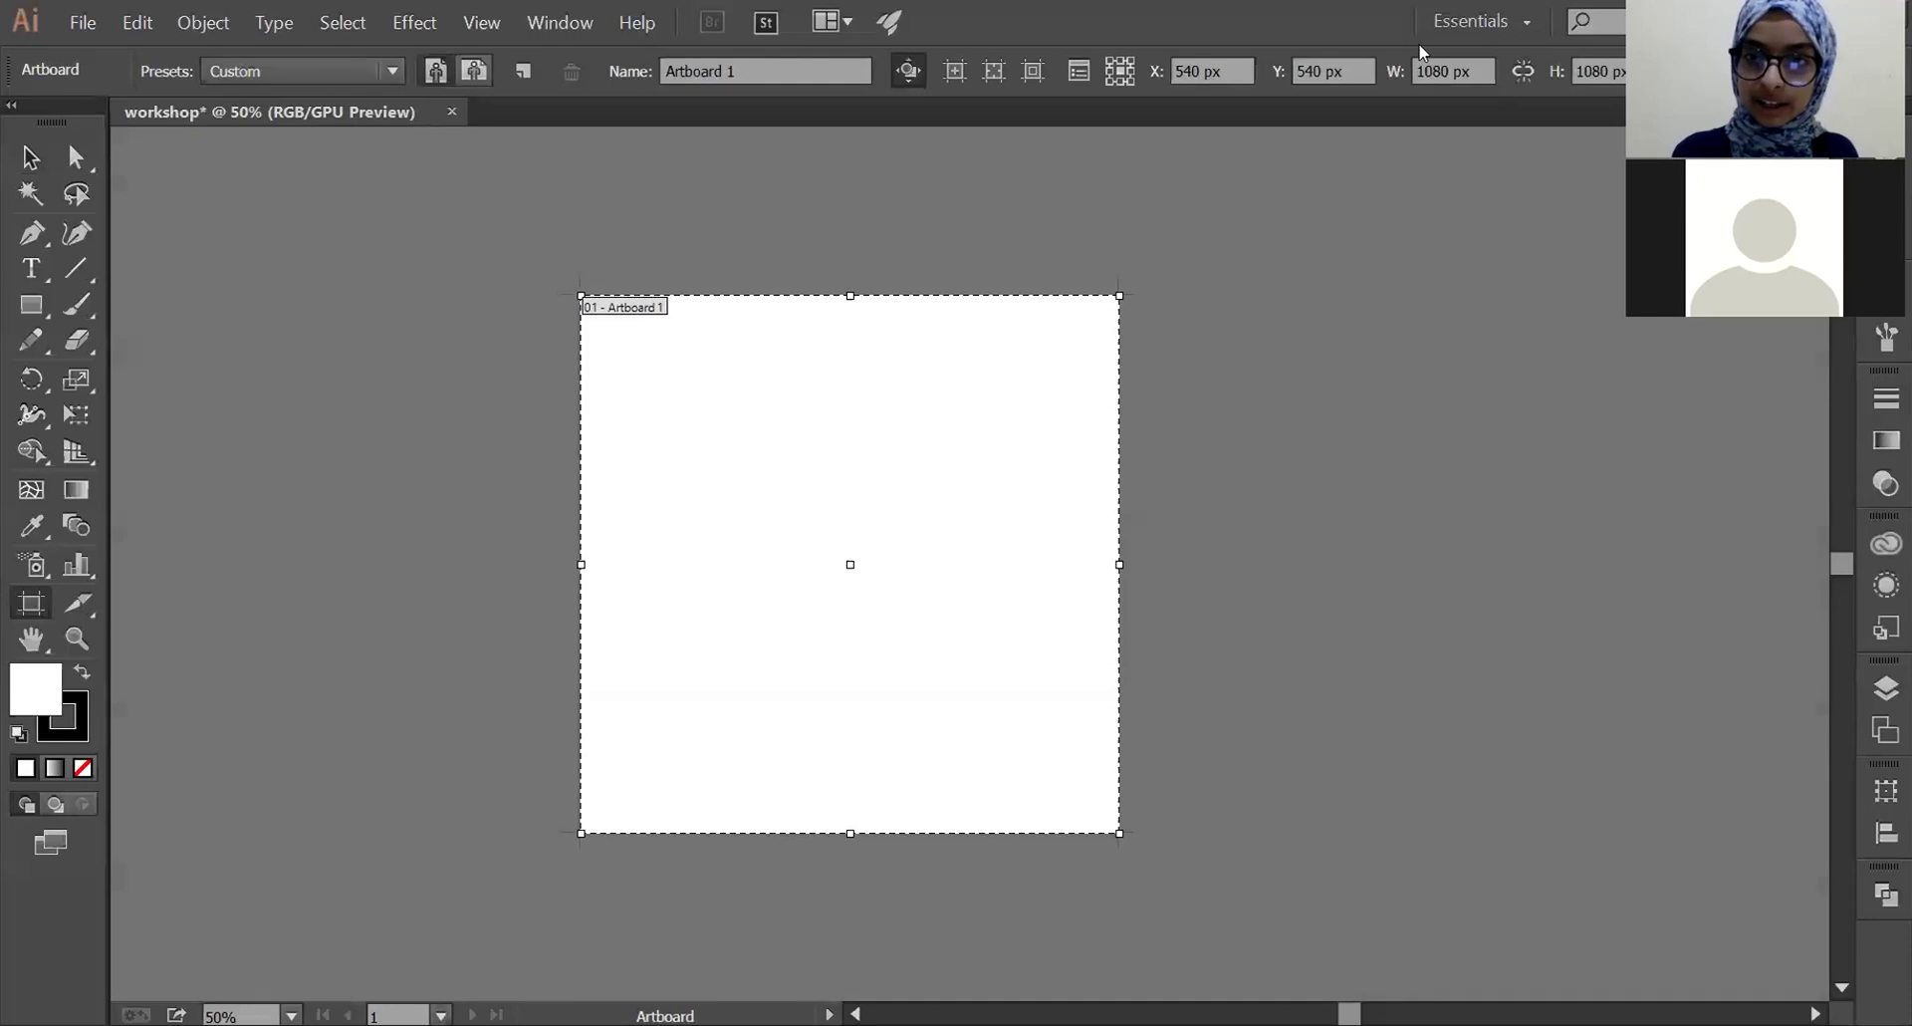
- Set the artboard width to 1920 px, then back to 1080 px, and zoom in
drag(1449, 71, 1426, 71)
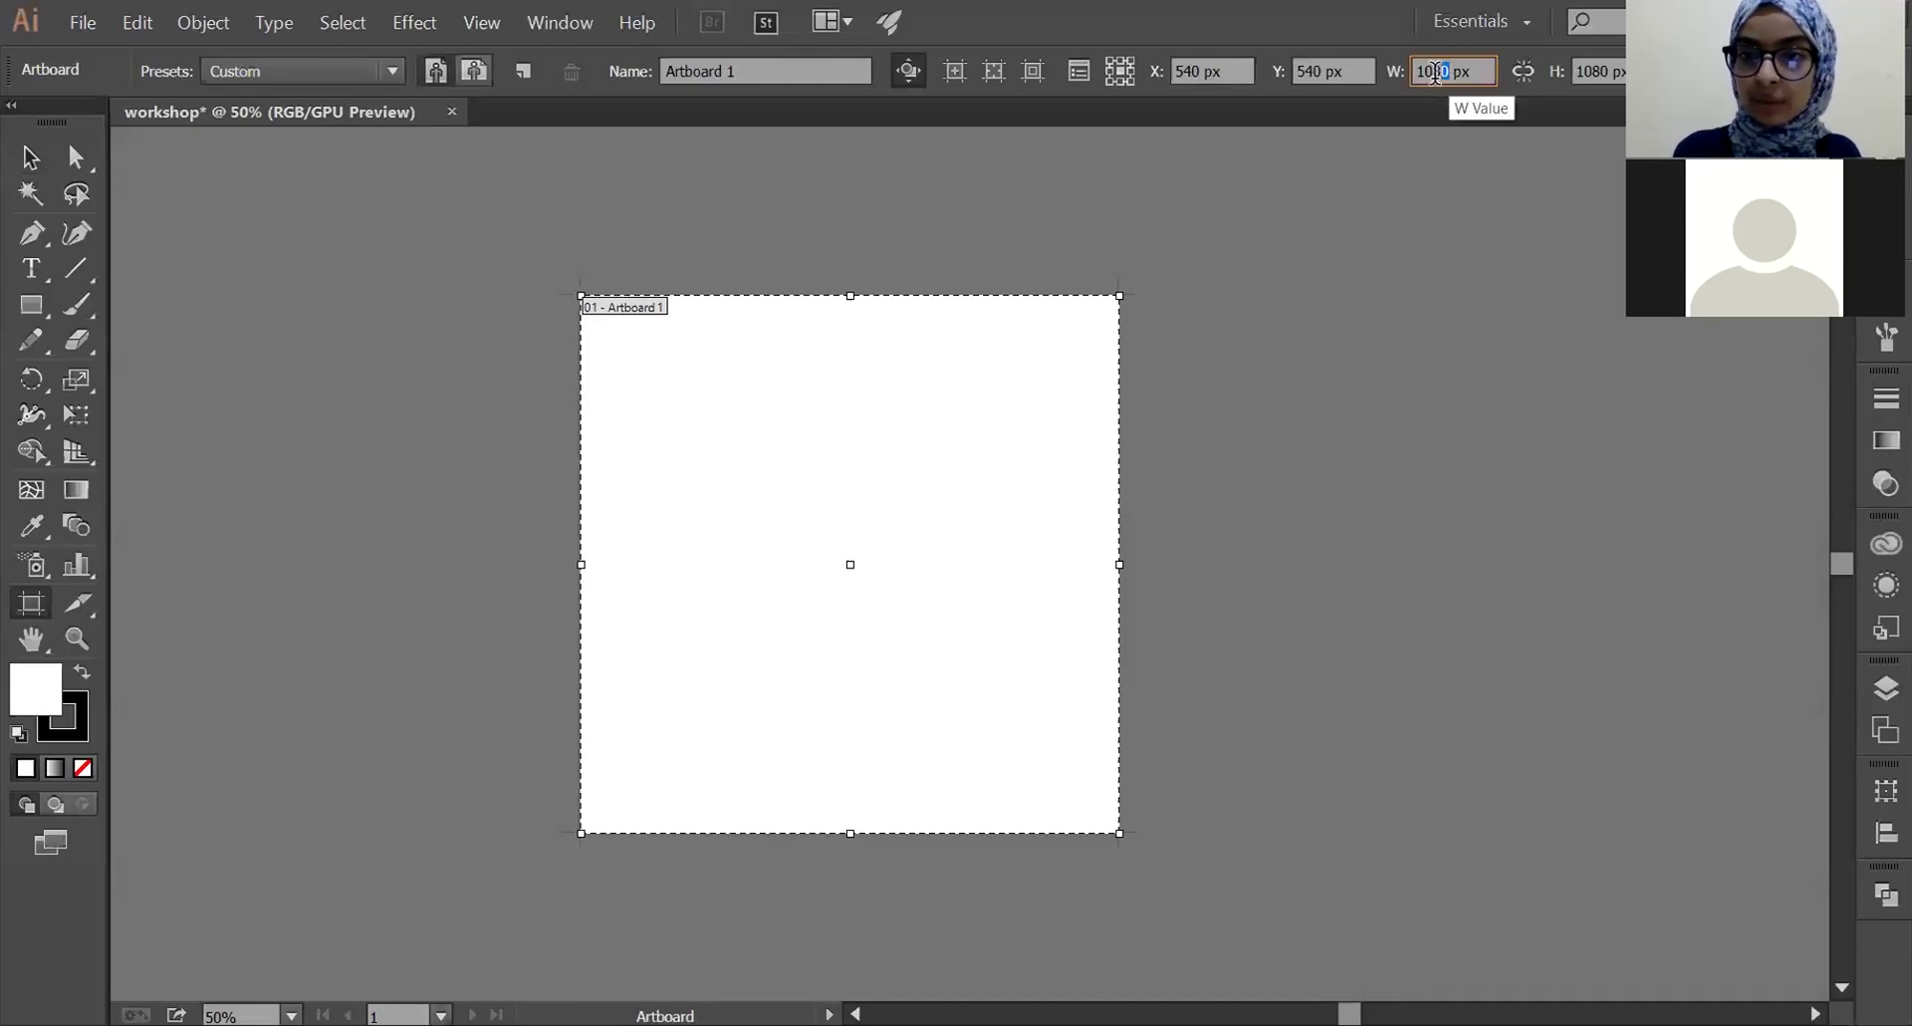
text(920)
key(Return)
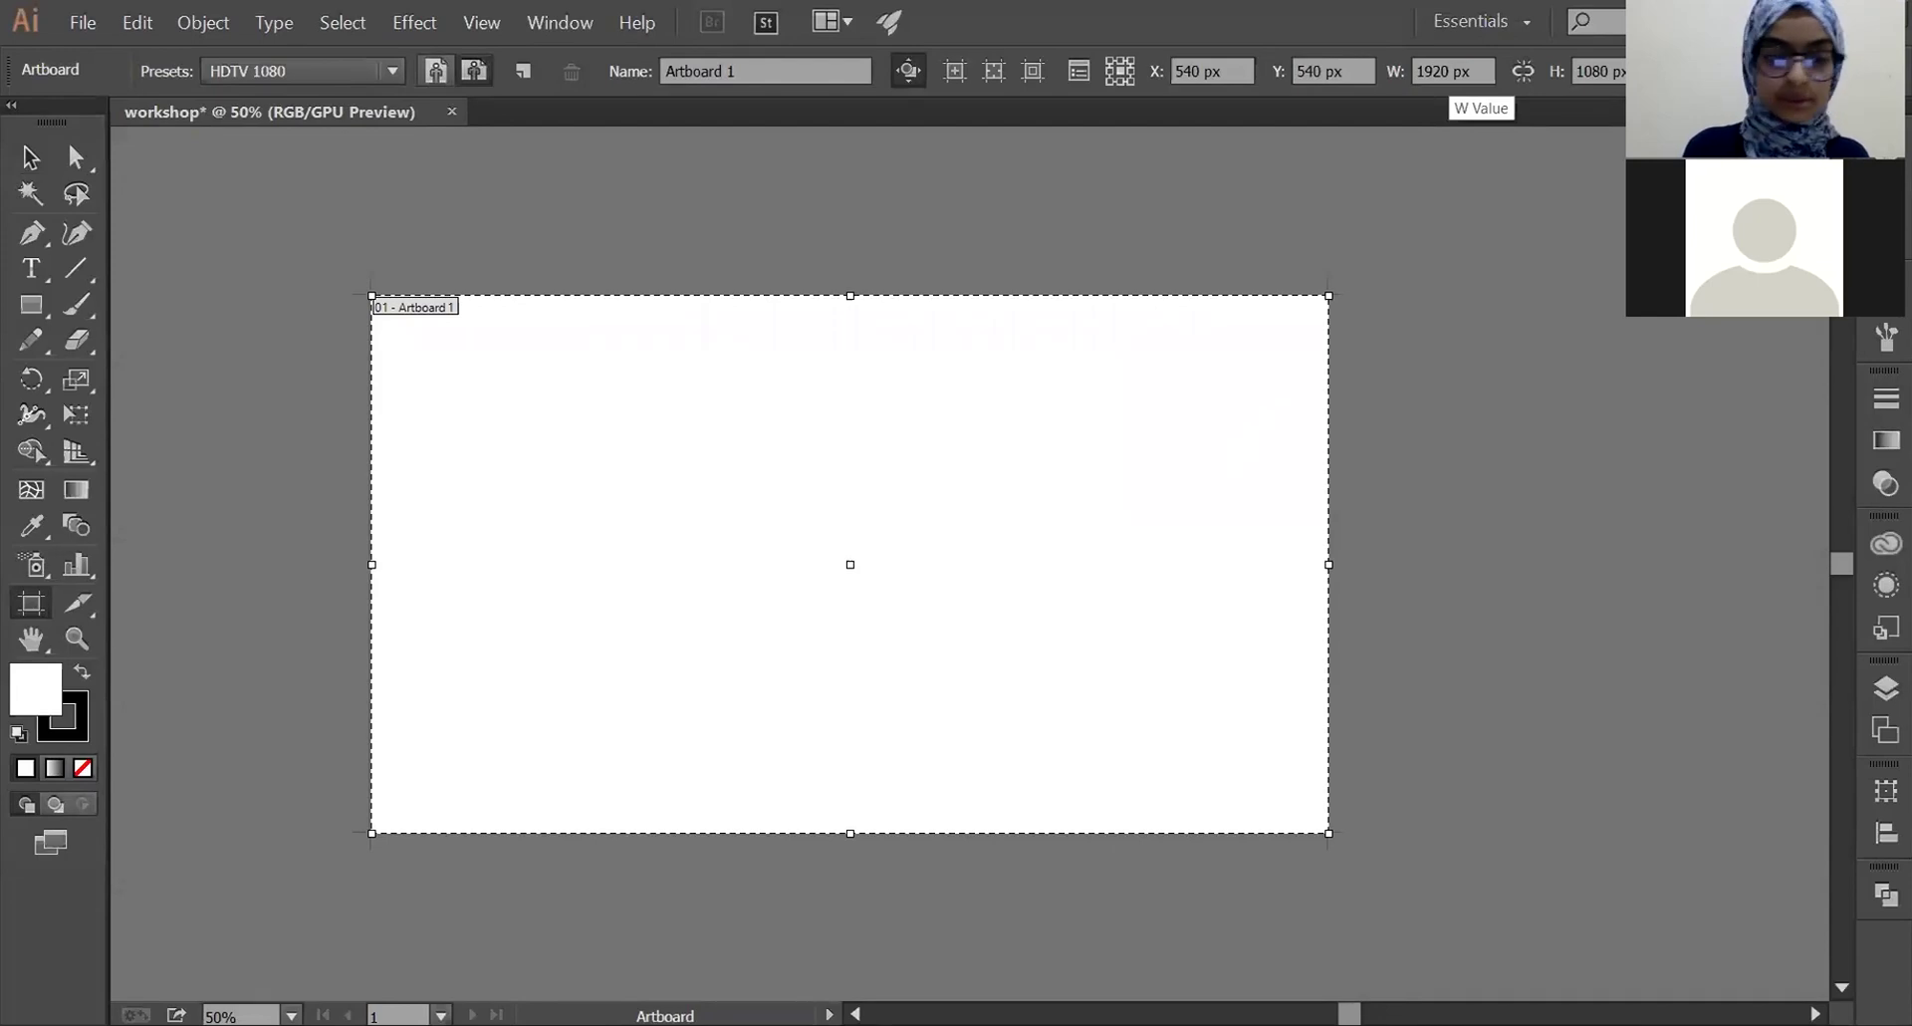
text(1080)
key(Return)
click(30, 156)
key(ctrl+plus)
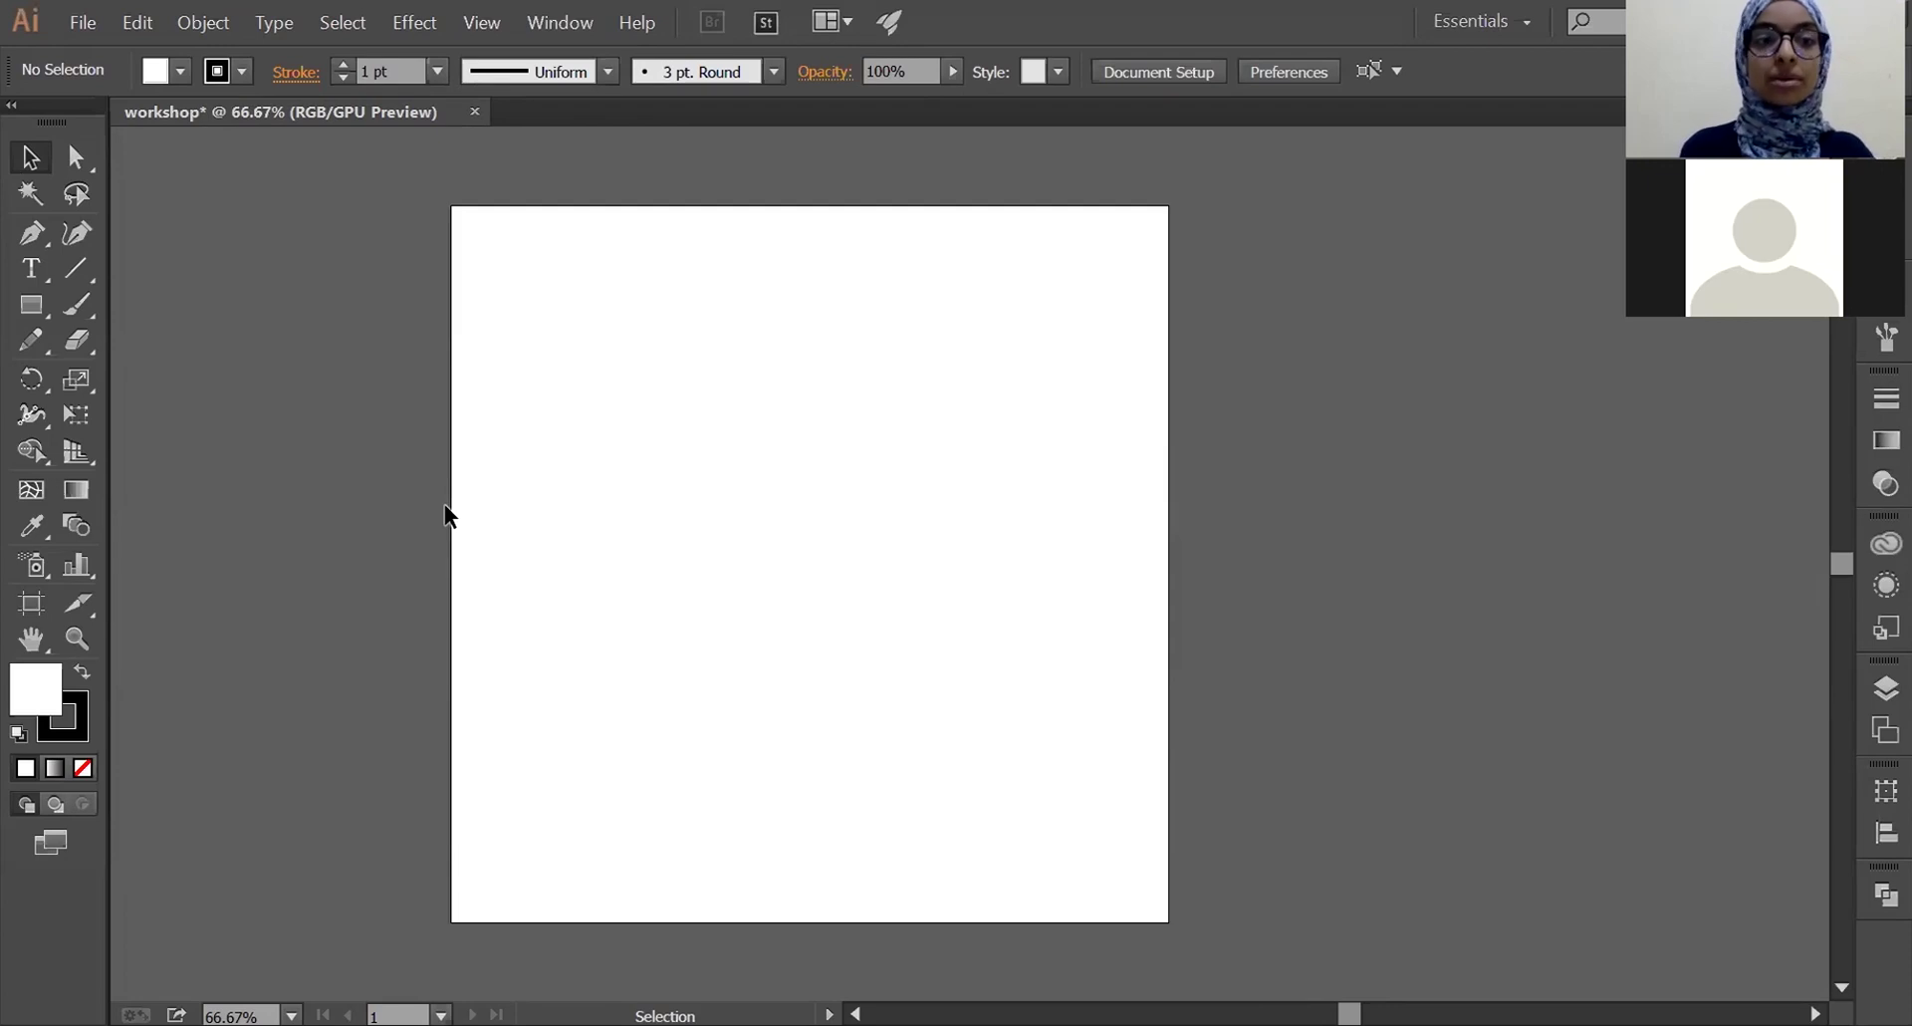
- Save the document as 'workshop' on the Desktop in Adobe Illustrator (*.AI) format
click(85, 20)
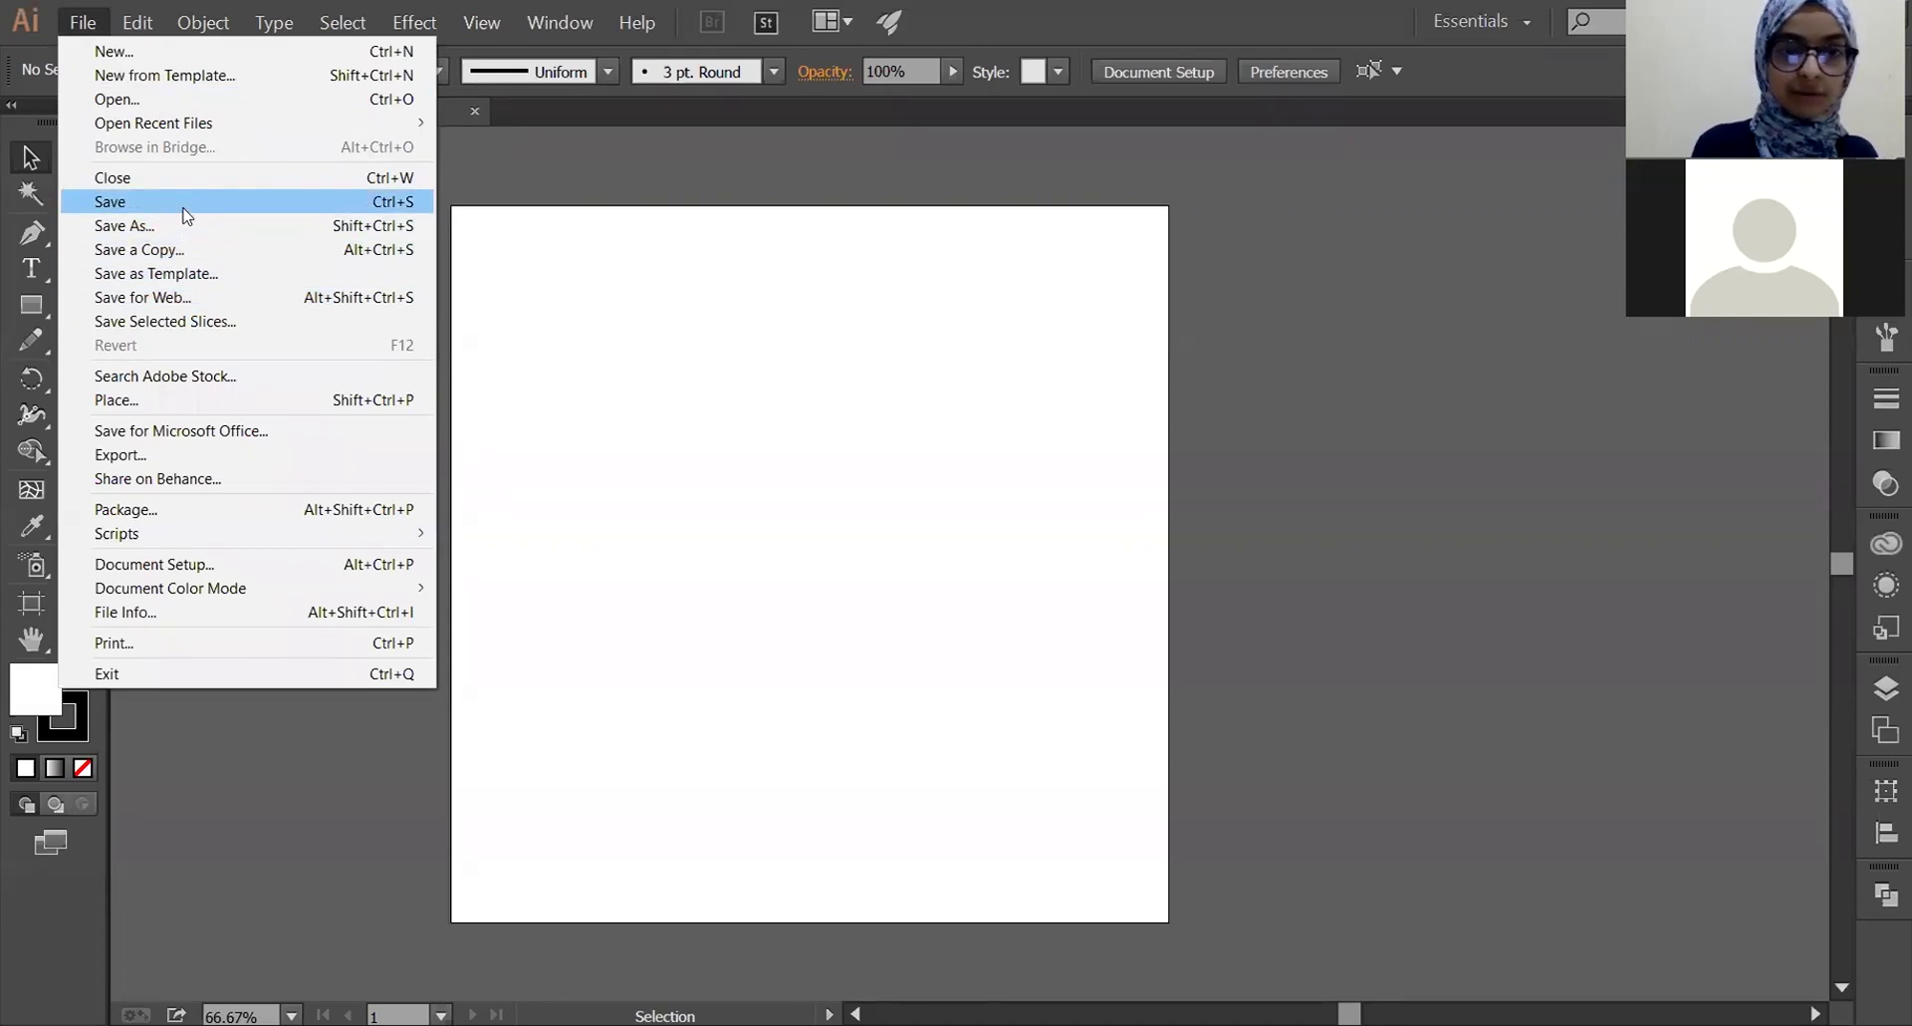
click(184, 211)
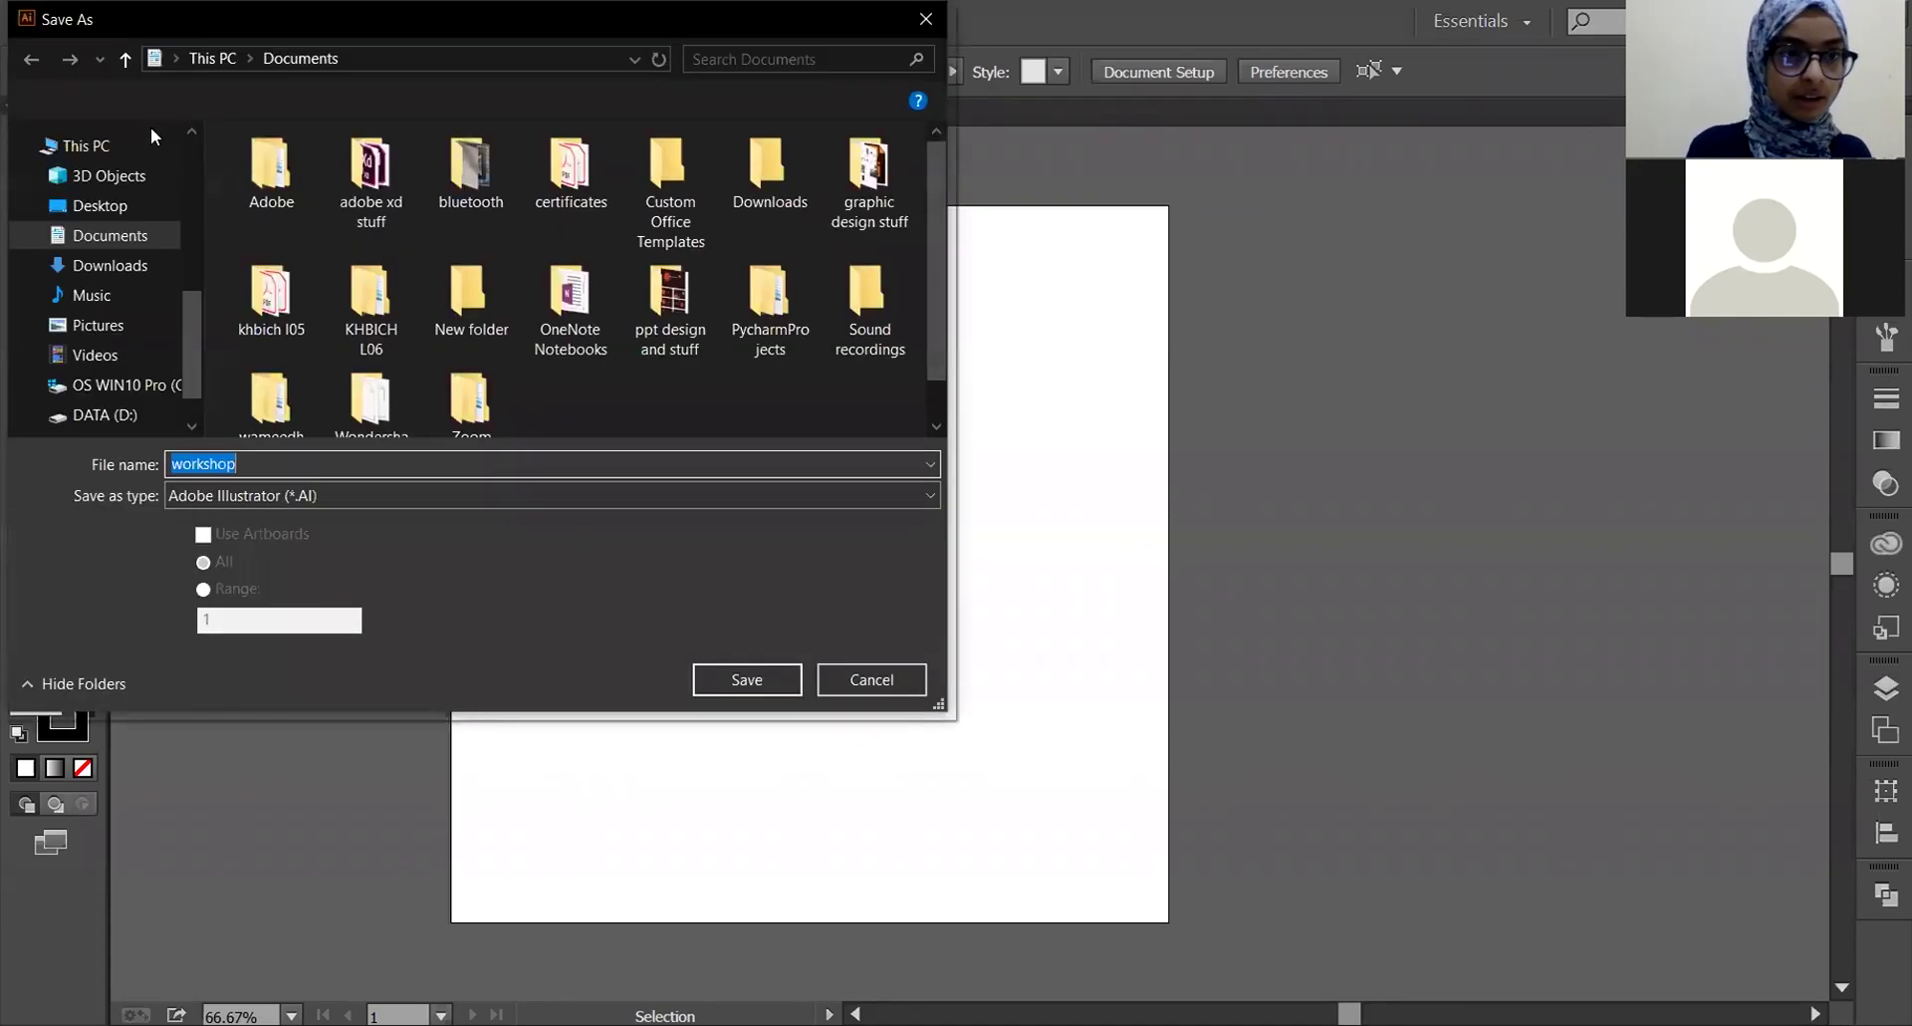
click(160, 205)
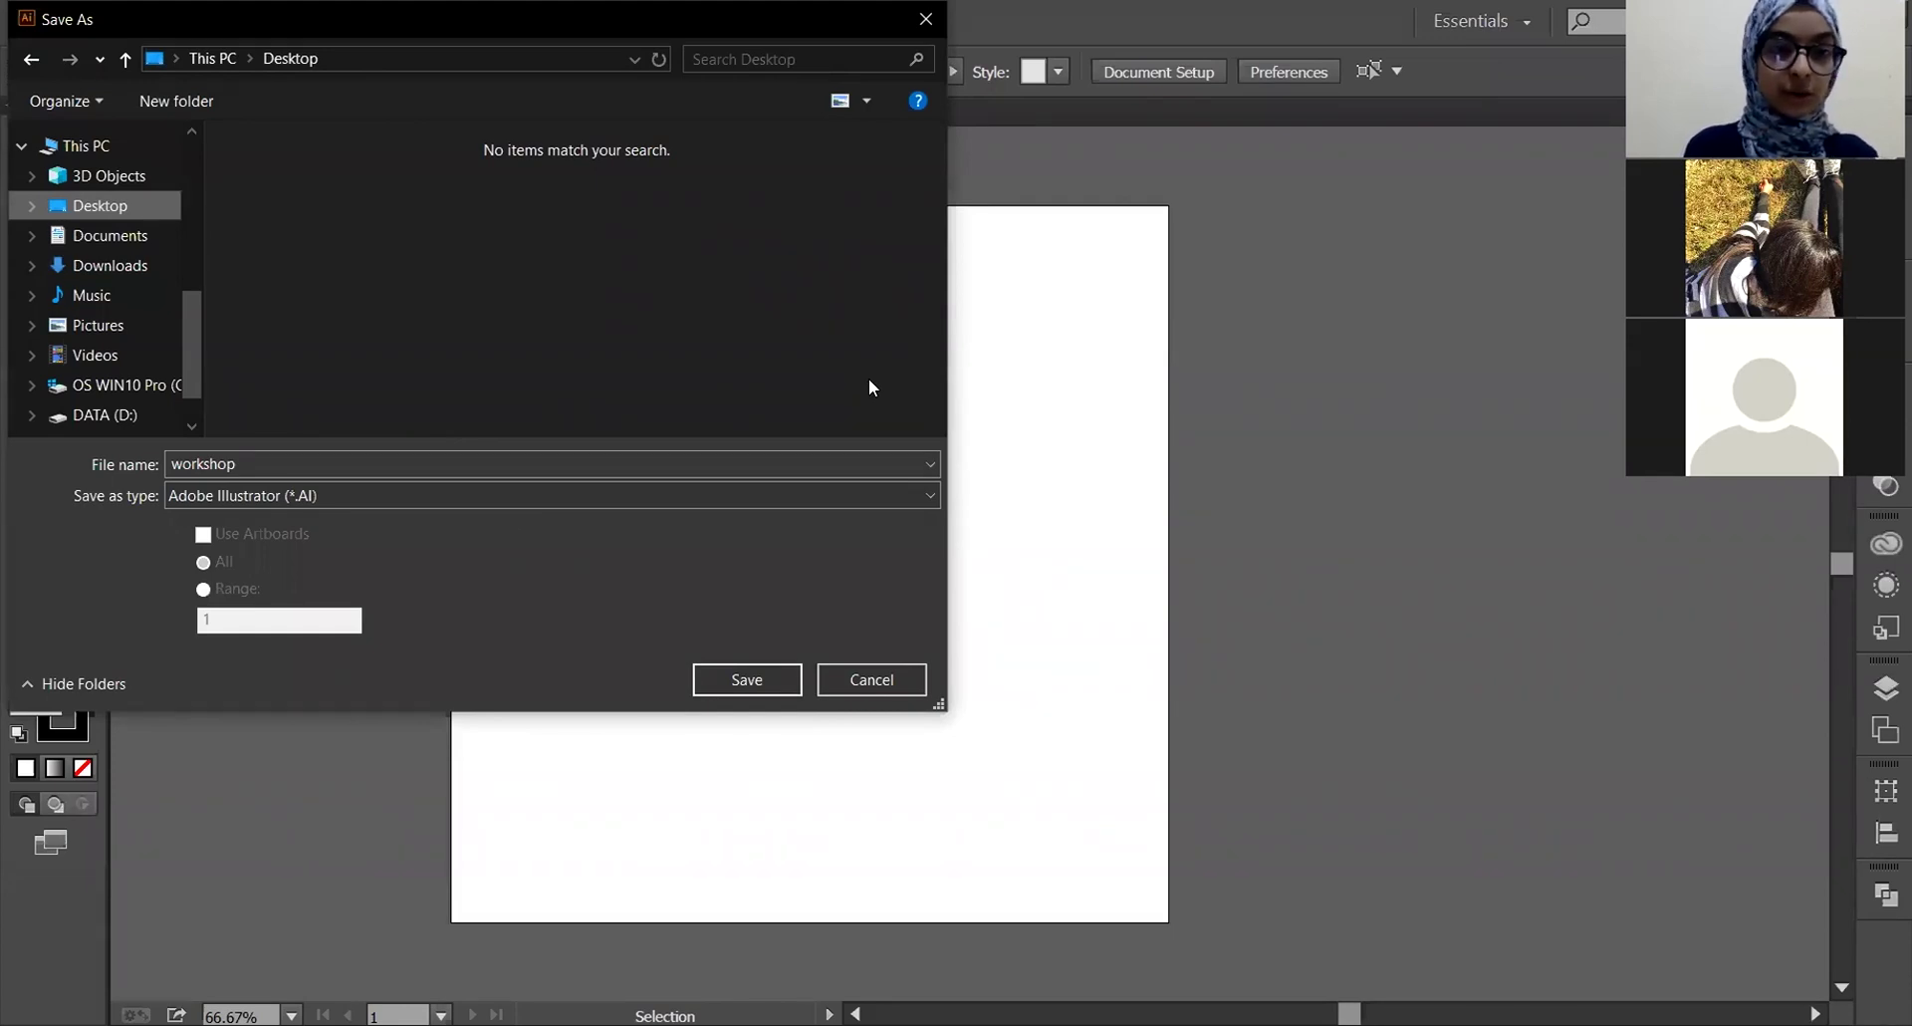
click(362, 498)
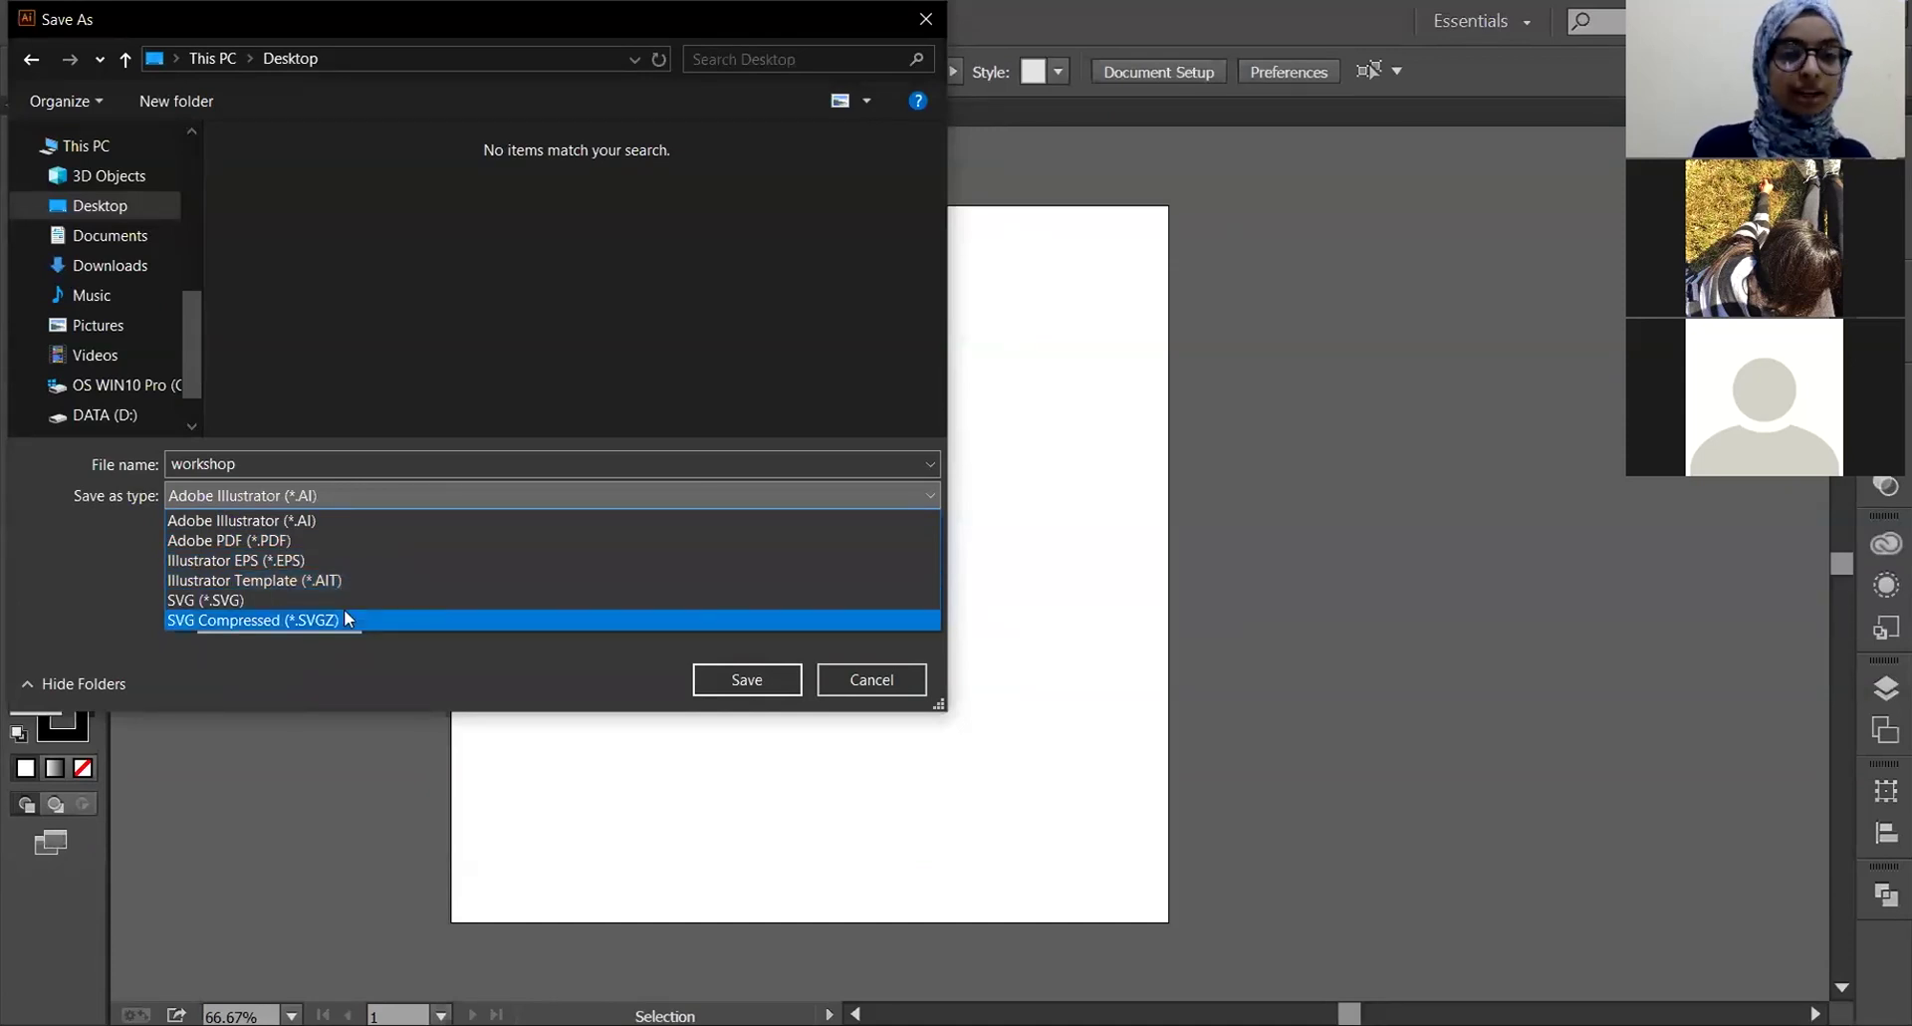
click(325, 520)
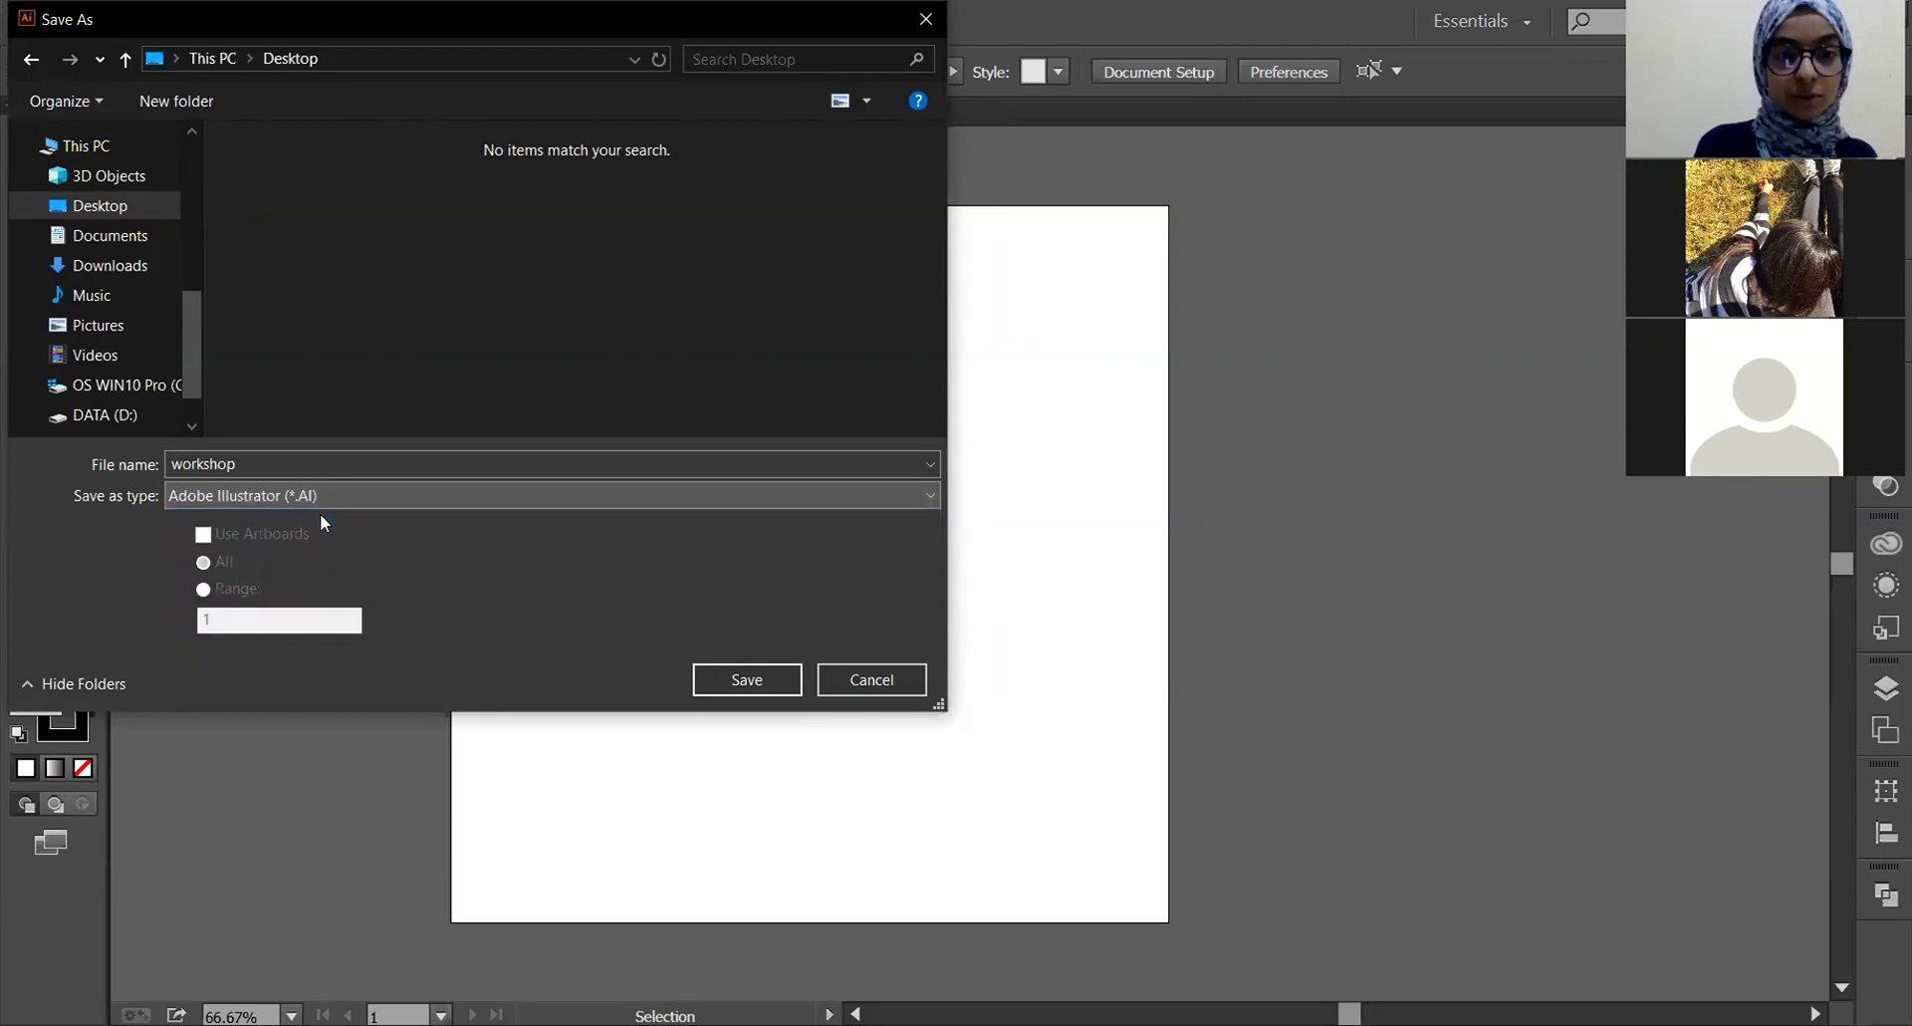
click(747, 679)
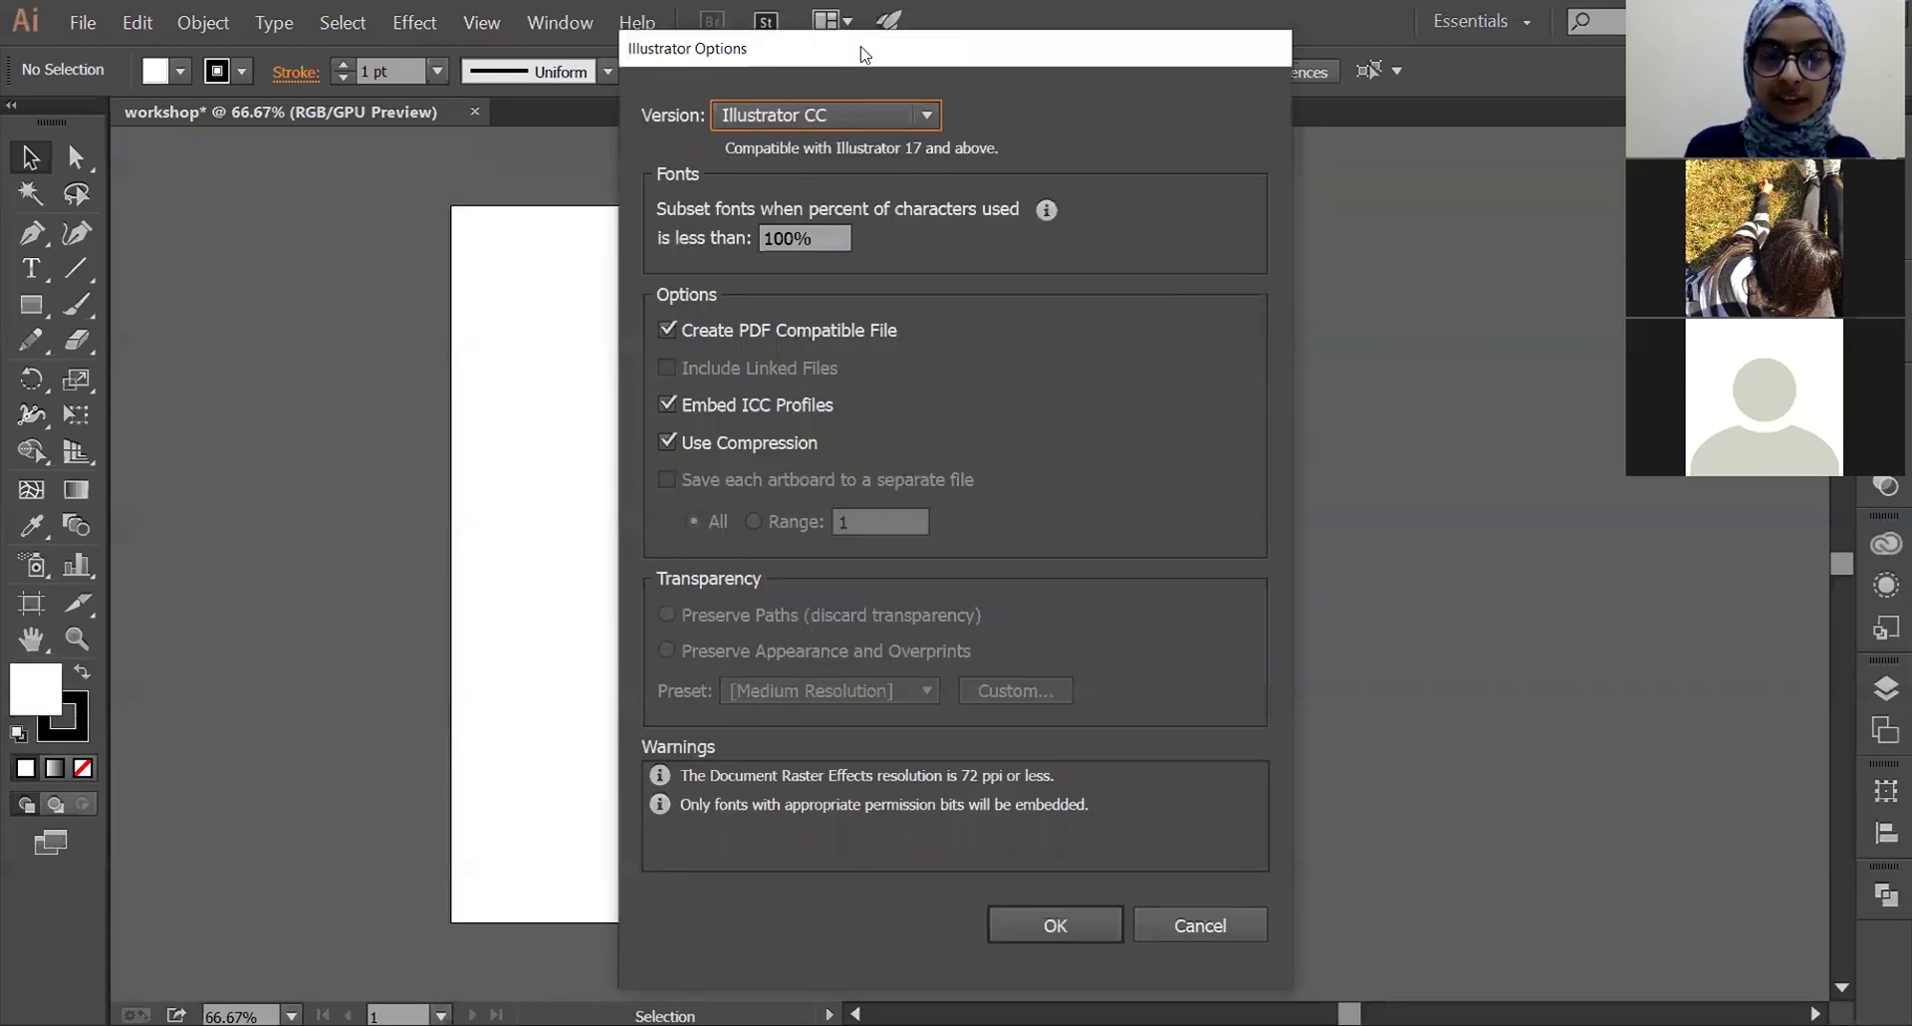
- Keep Illustrator CC as the version in Illustrator Options and finish saving workshop.ai
click(904, 120)
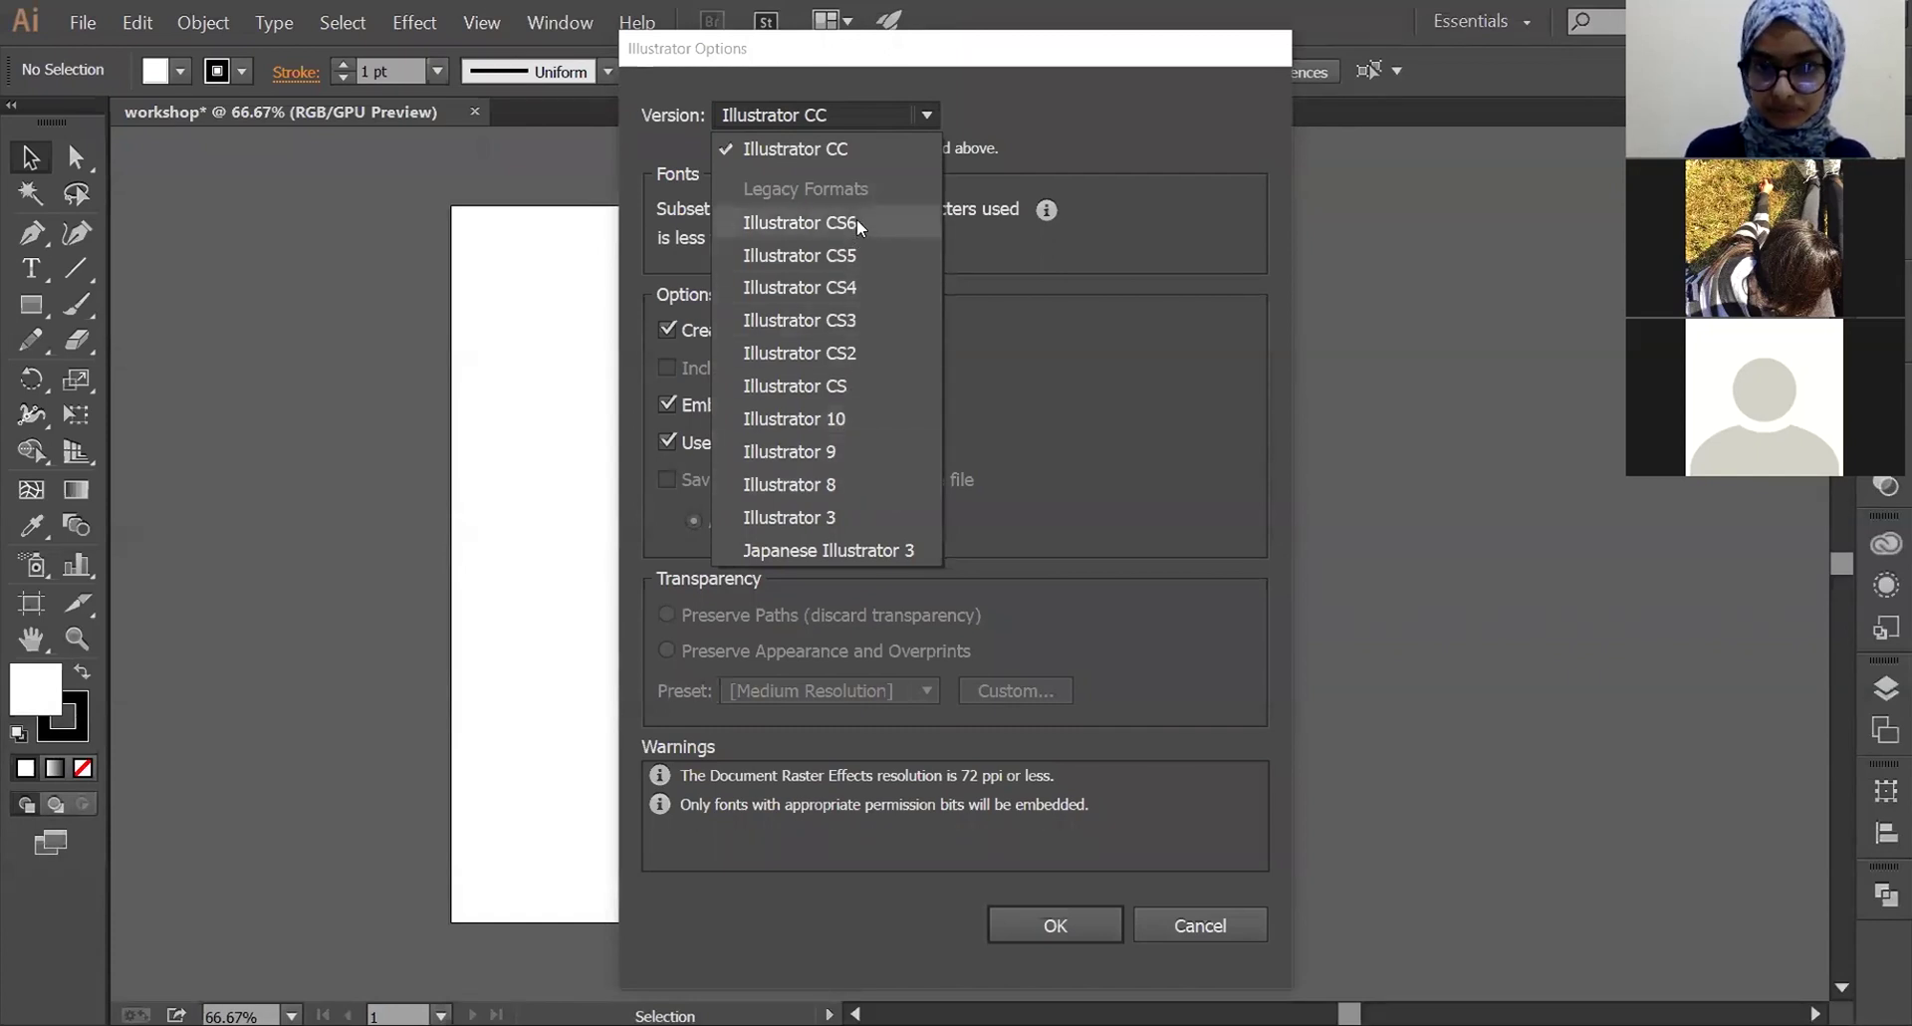
click(896, 117)
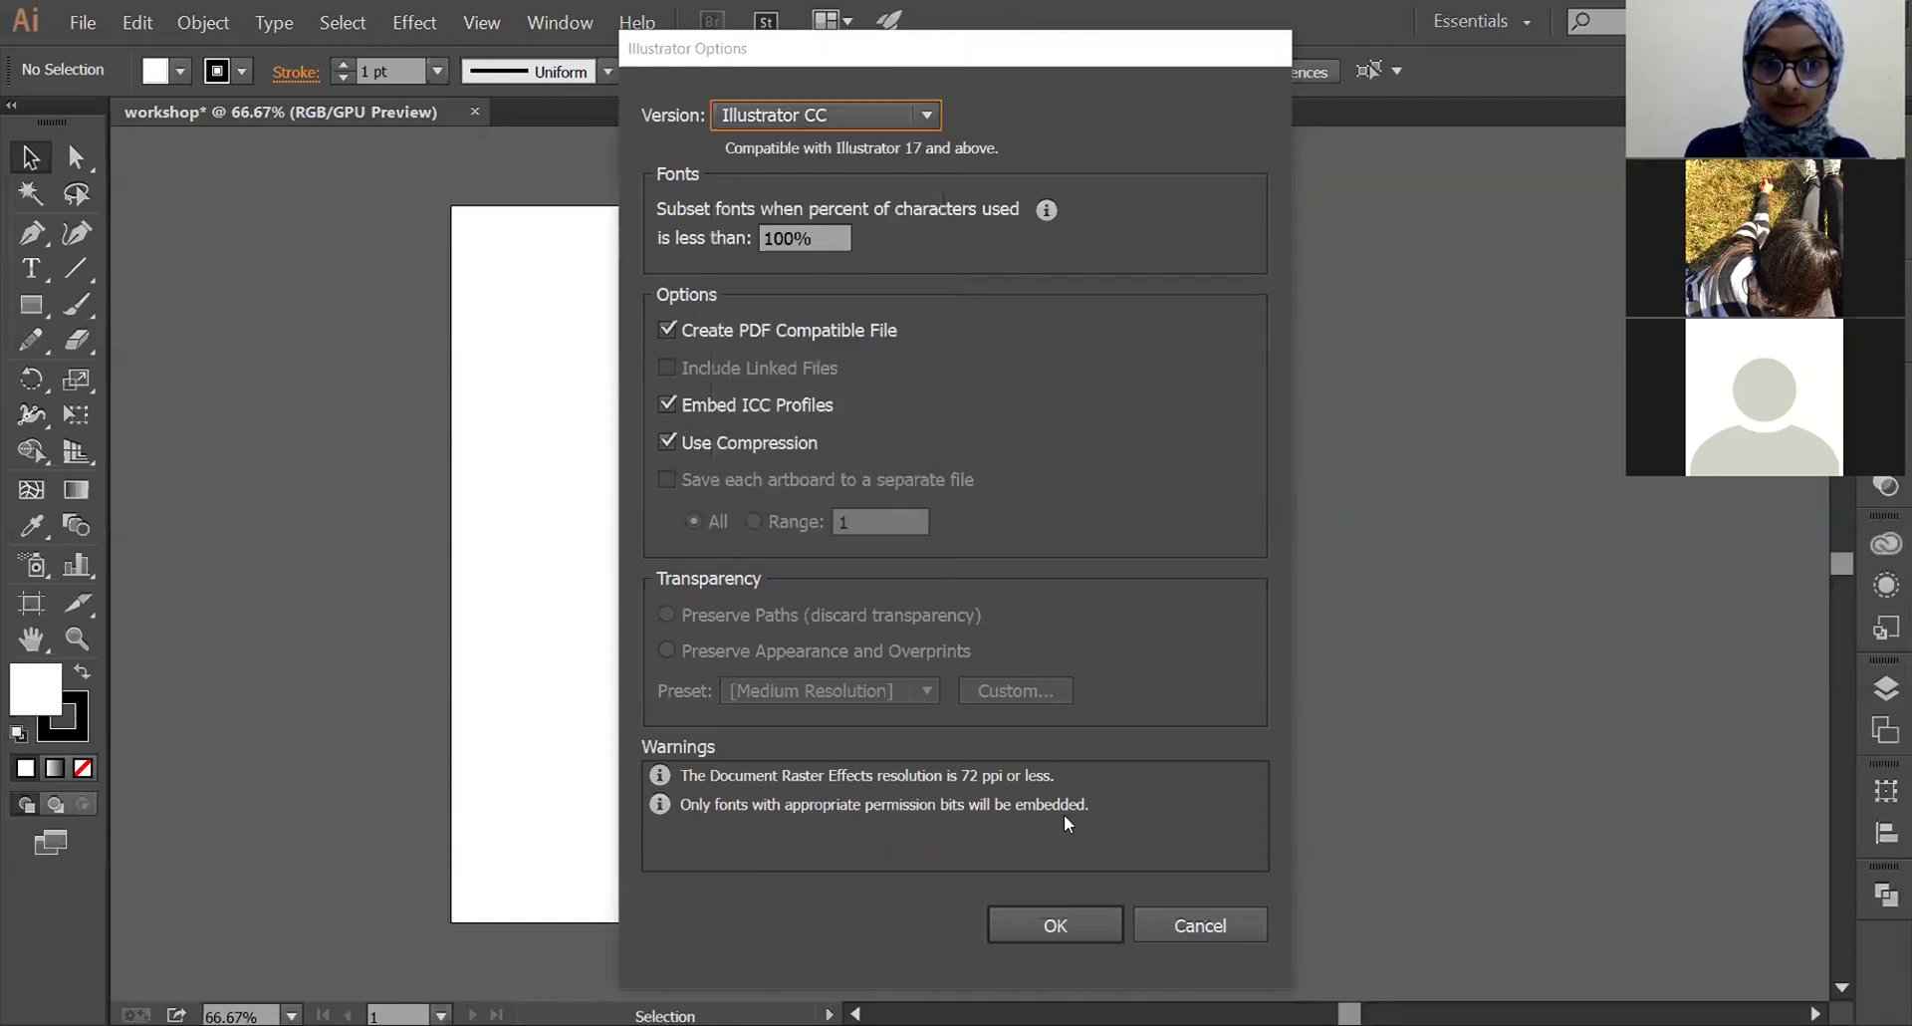
click(1069, 914)
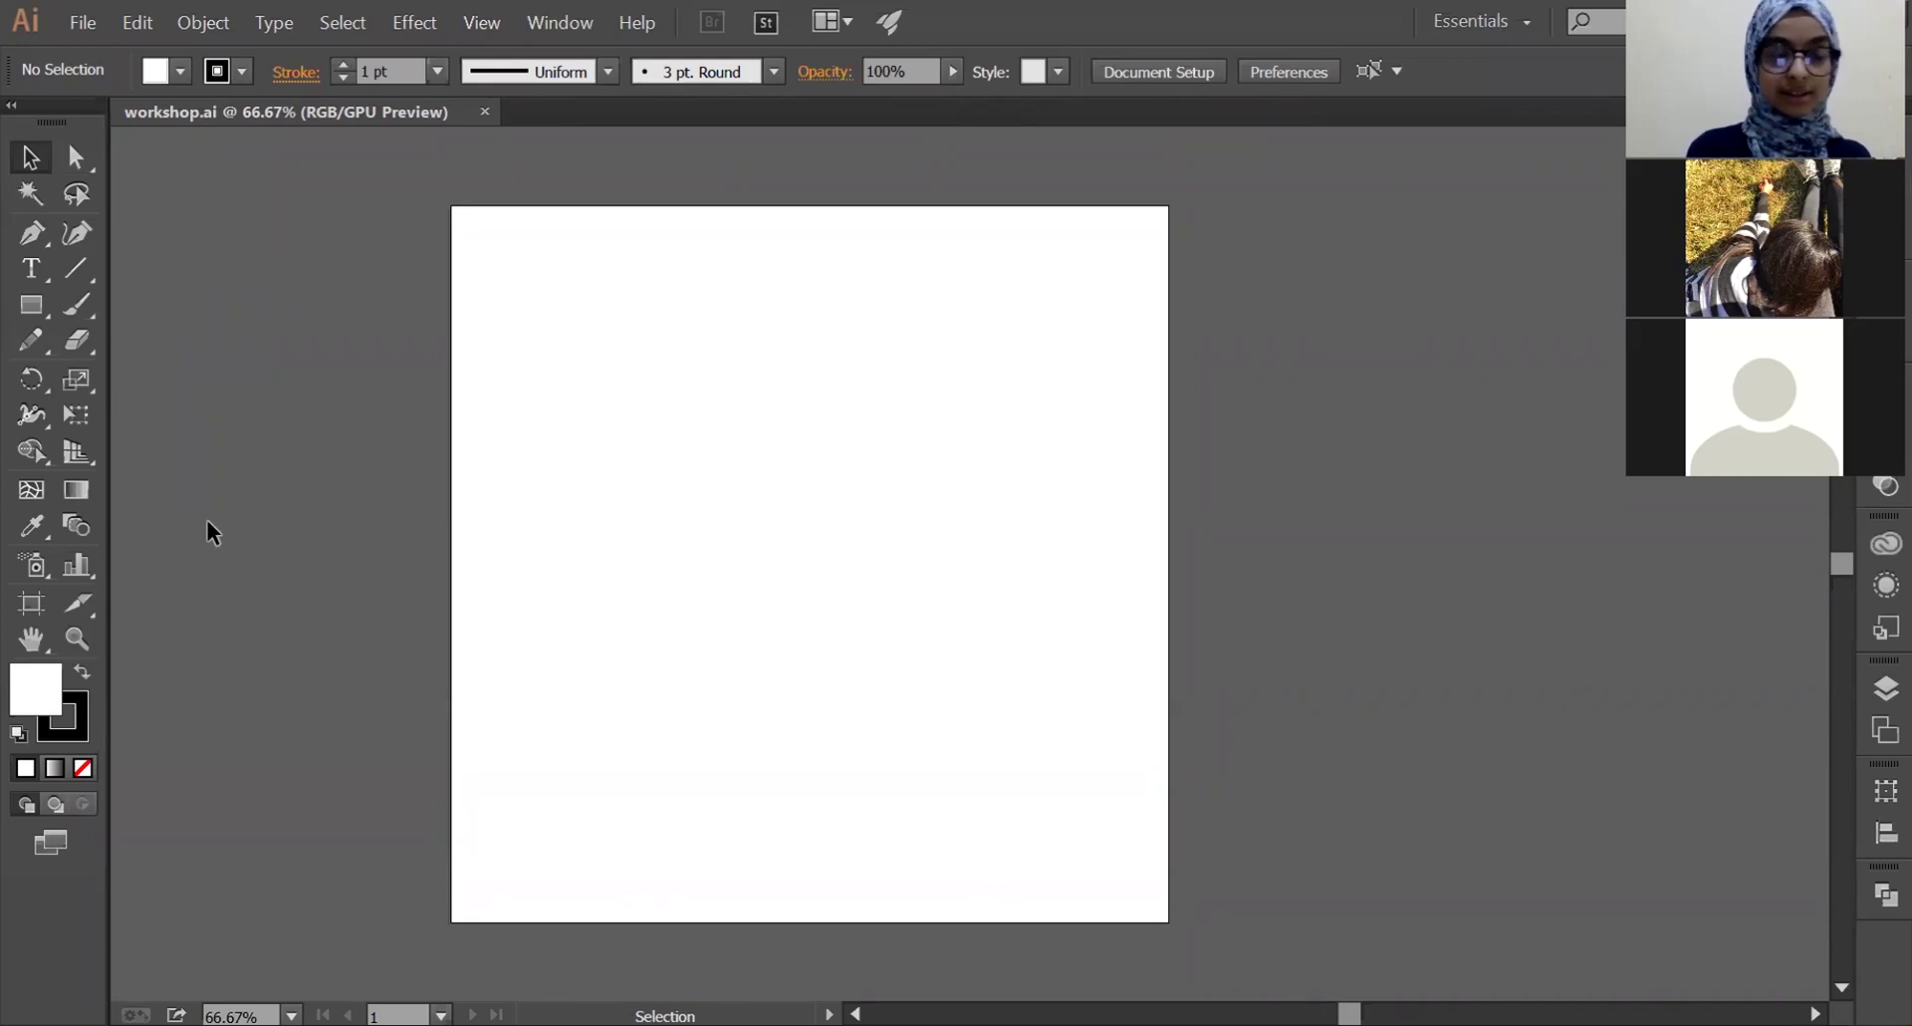
key(alt+w)
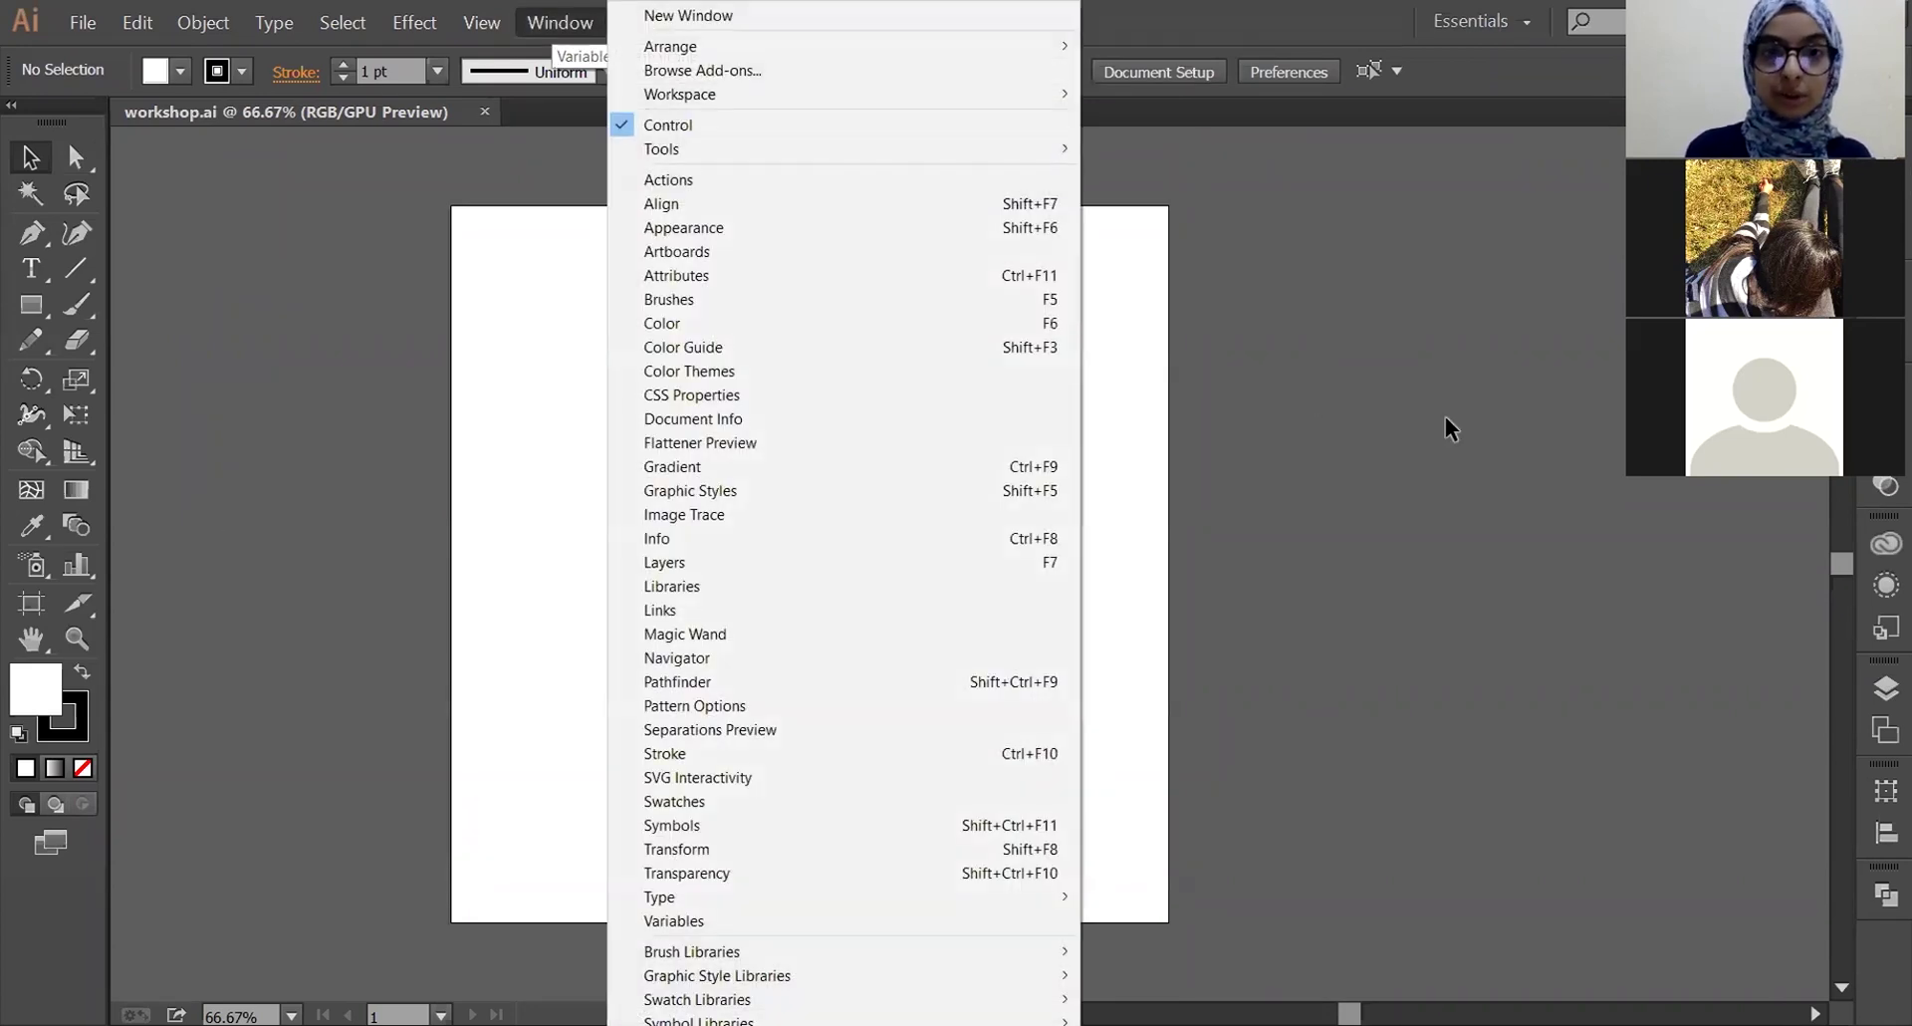
mouse_move(679, 94)
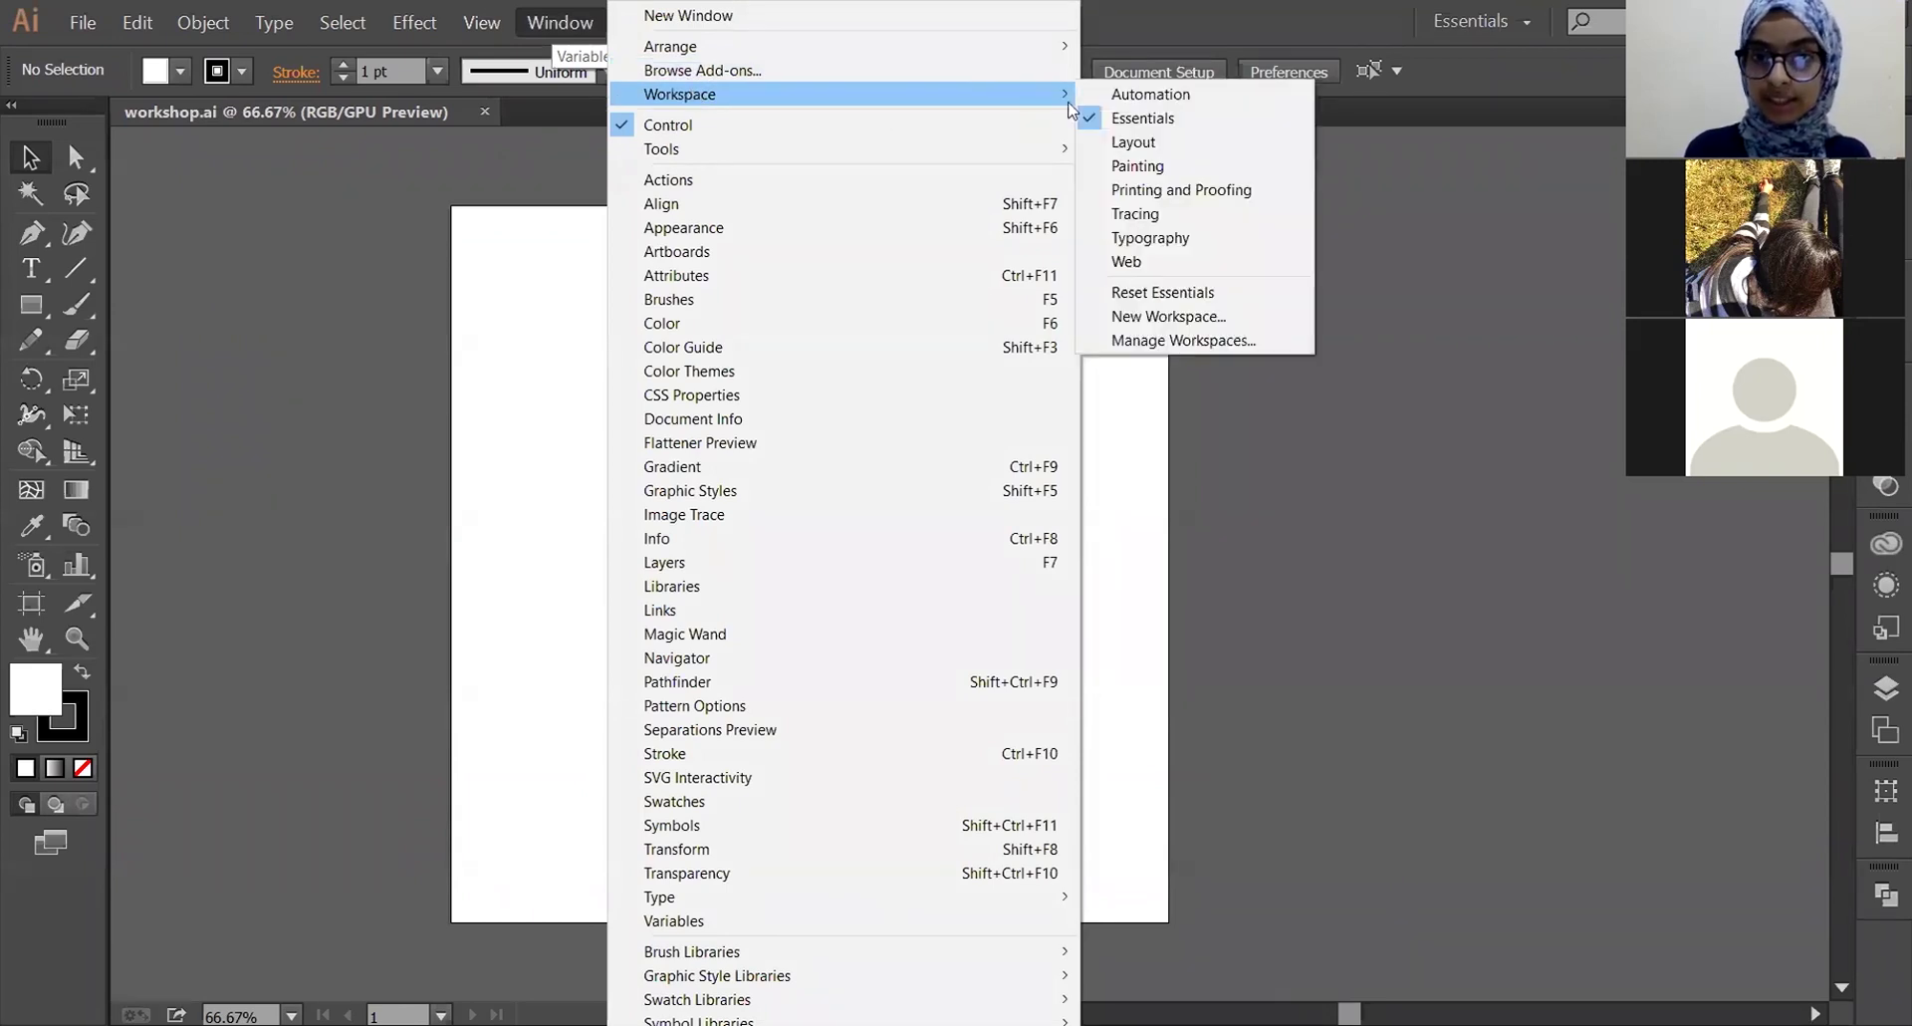
key(Escape)
key(Escape)
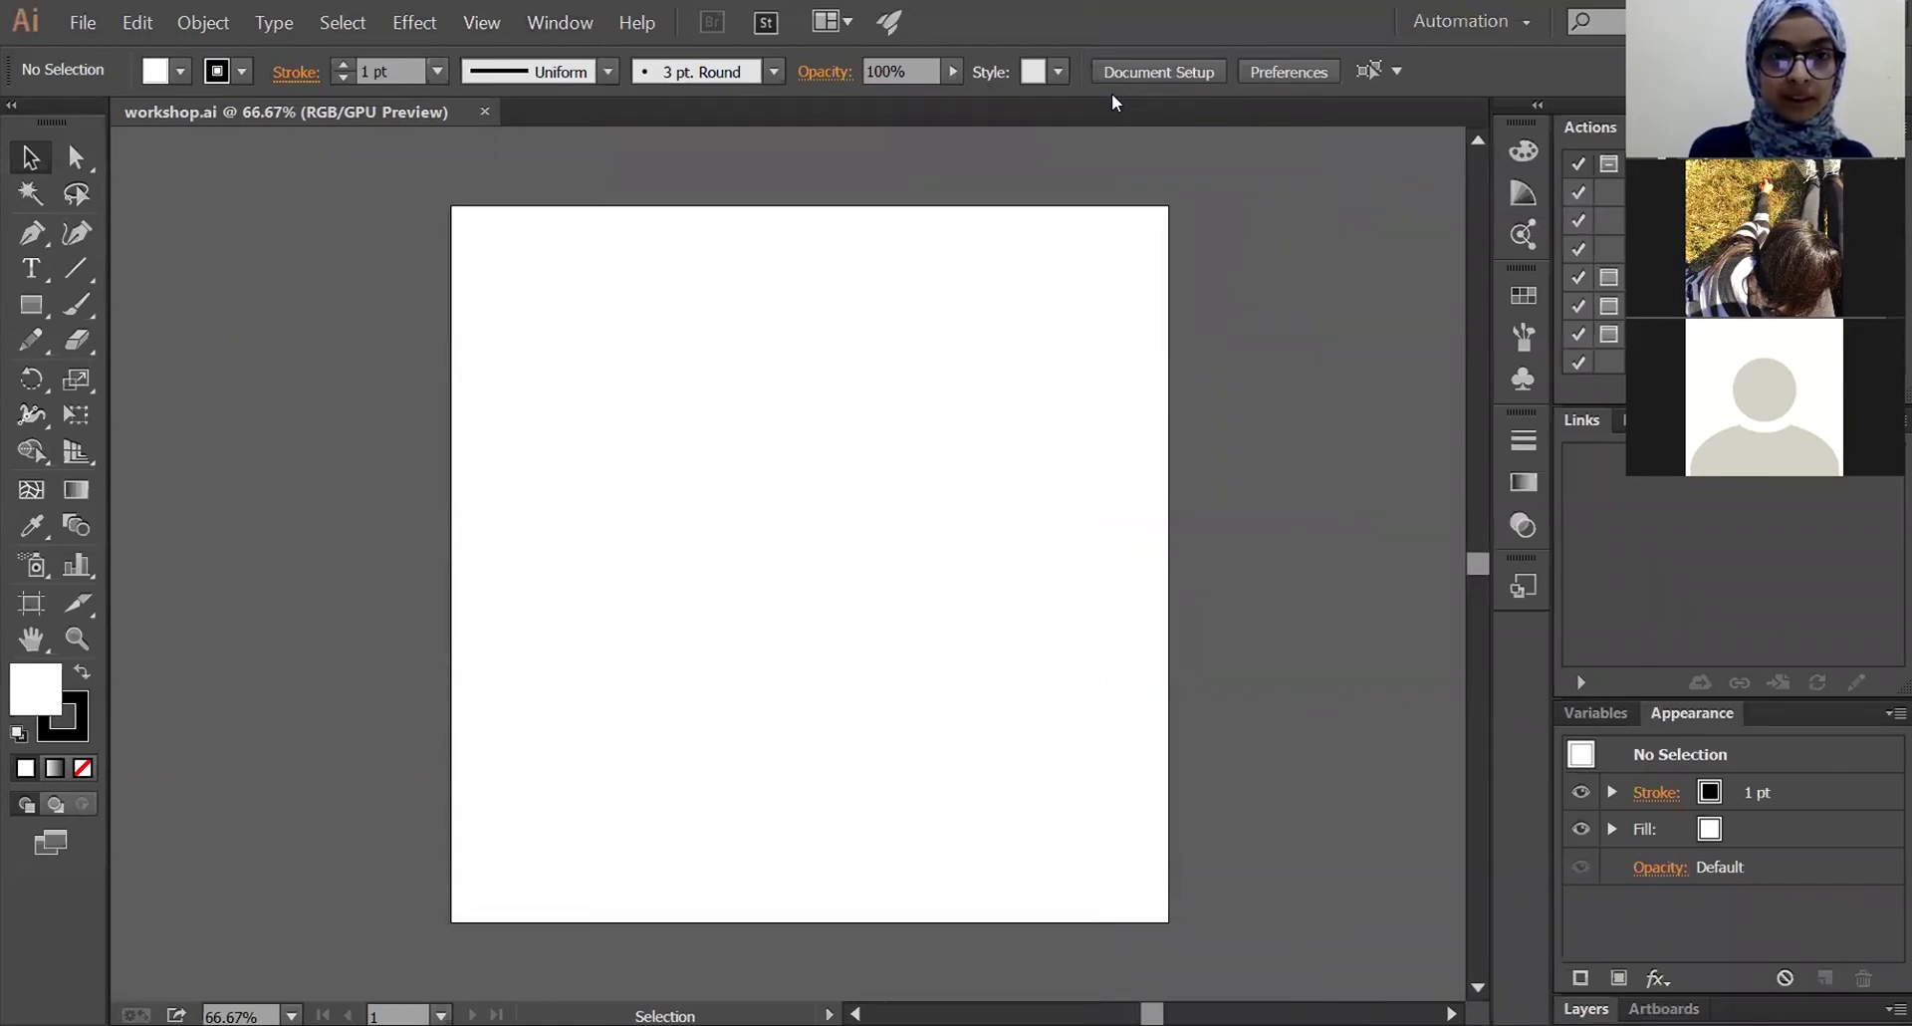
click(560, 22)
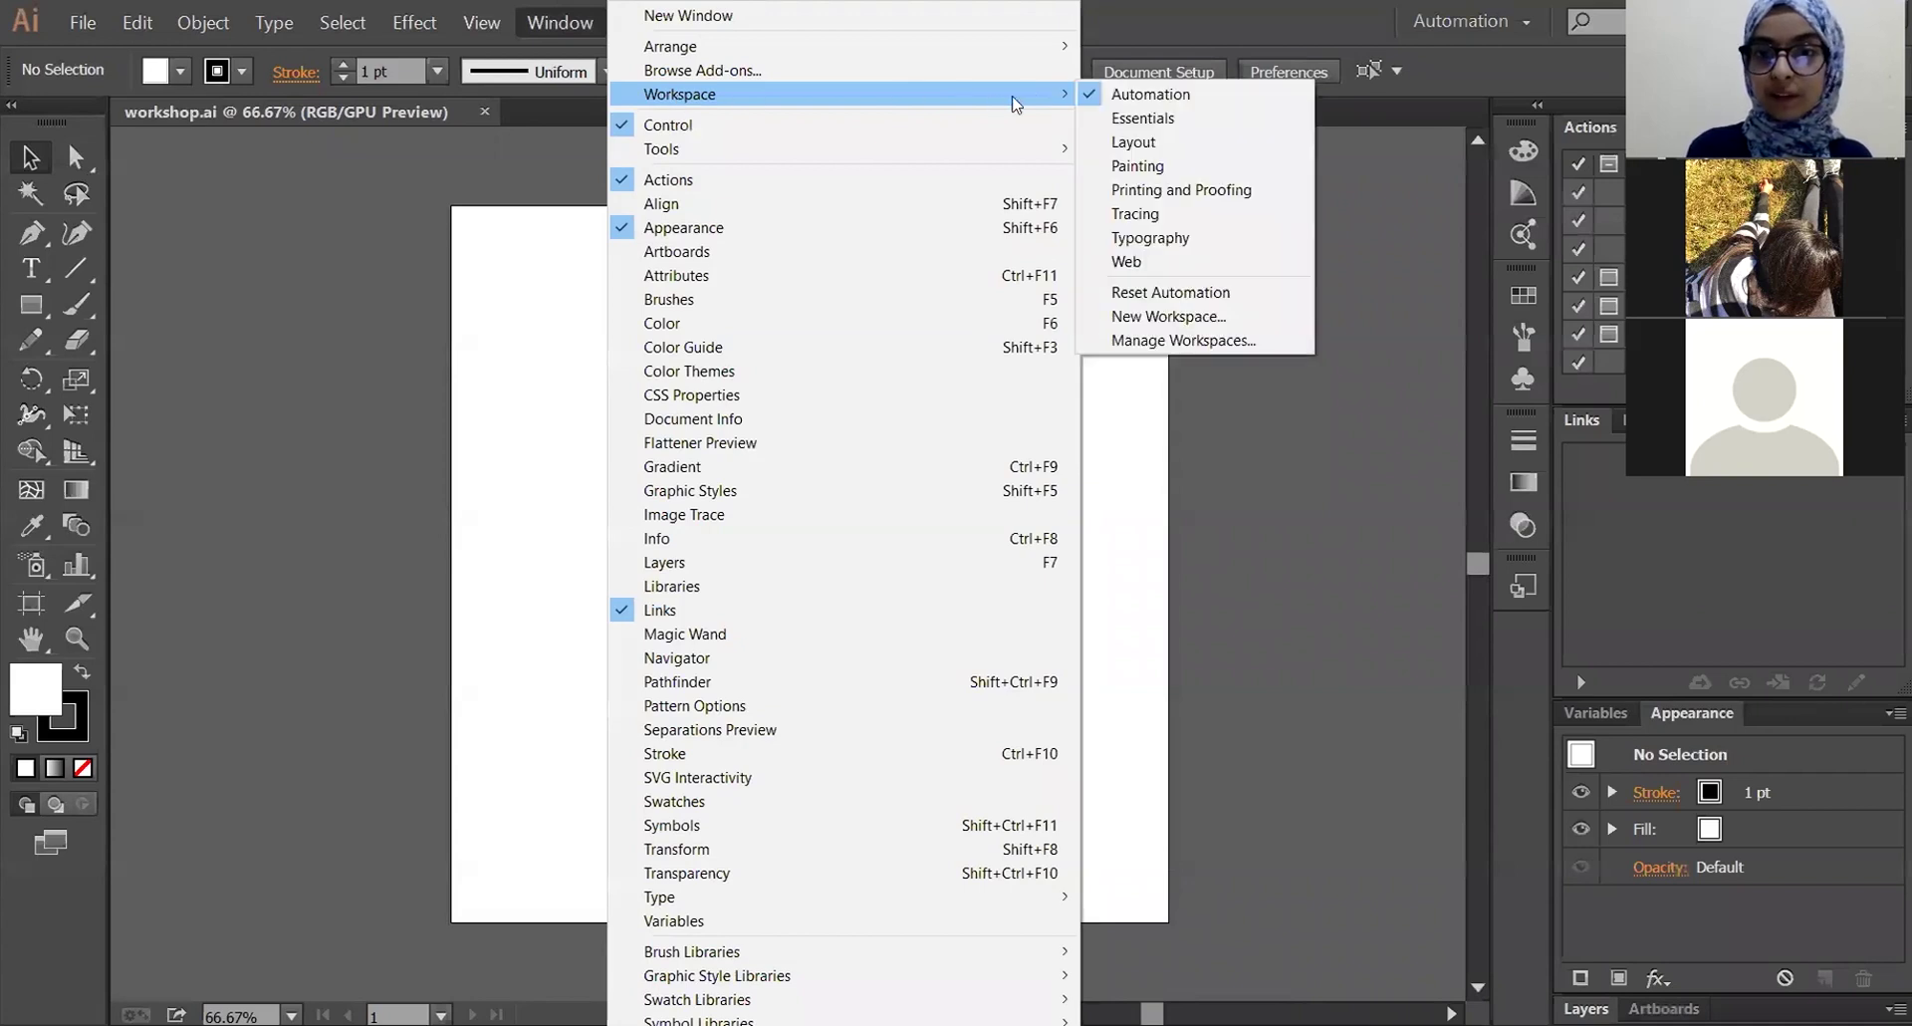
click(1112, 117)
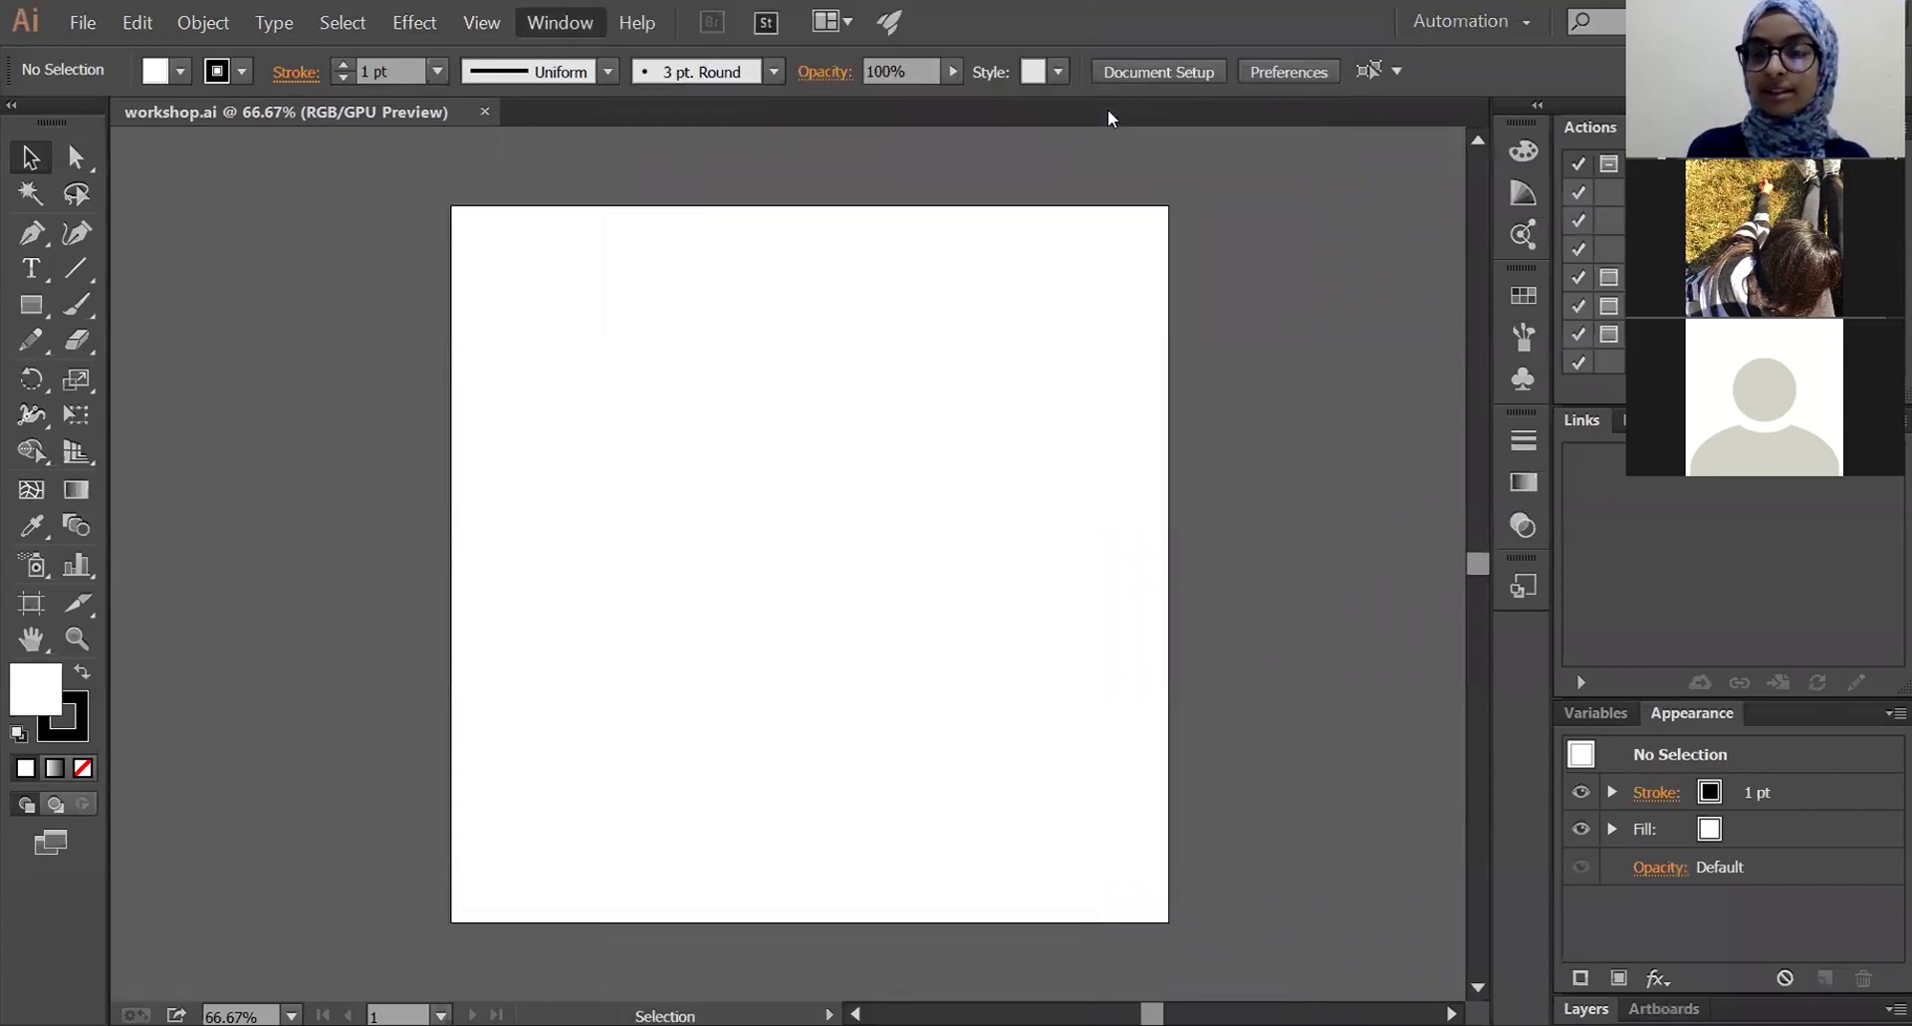
click(560, 42)
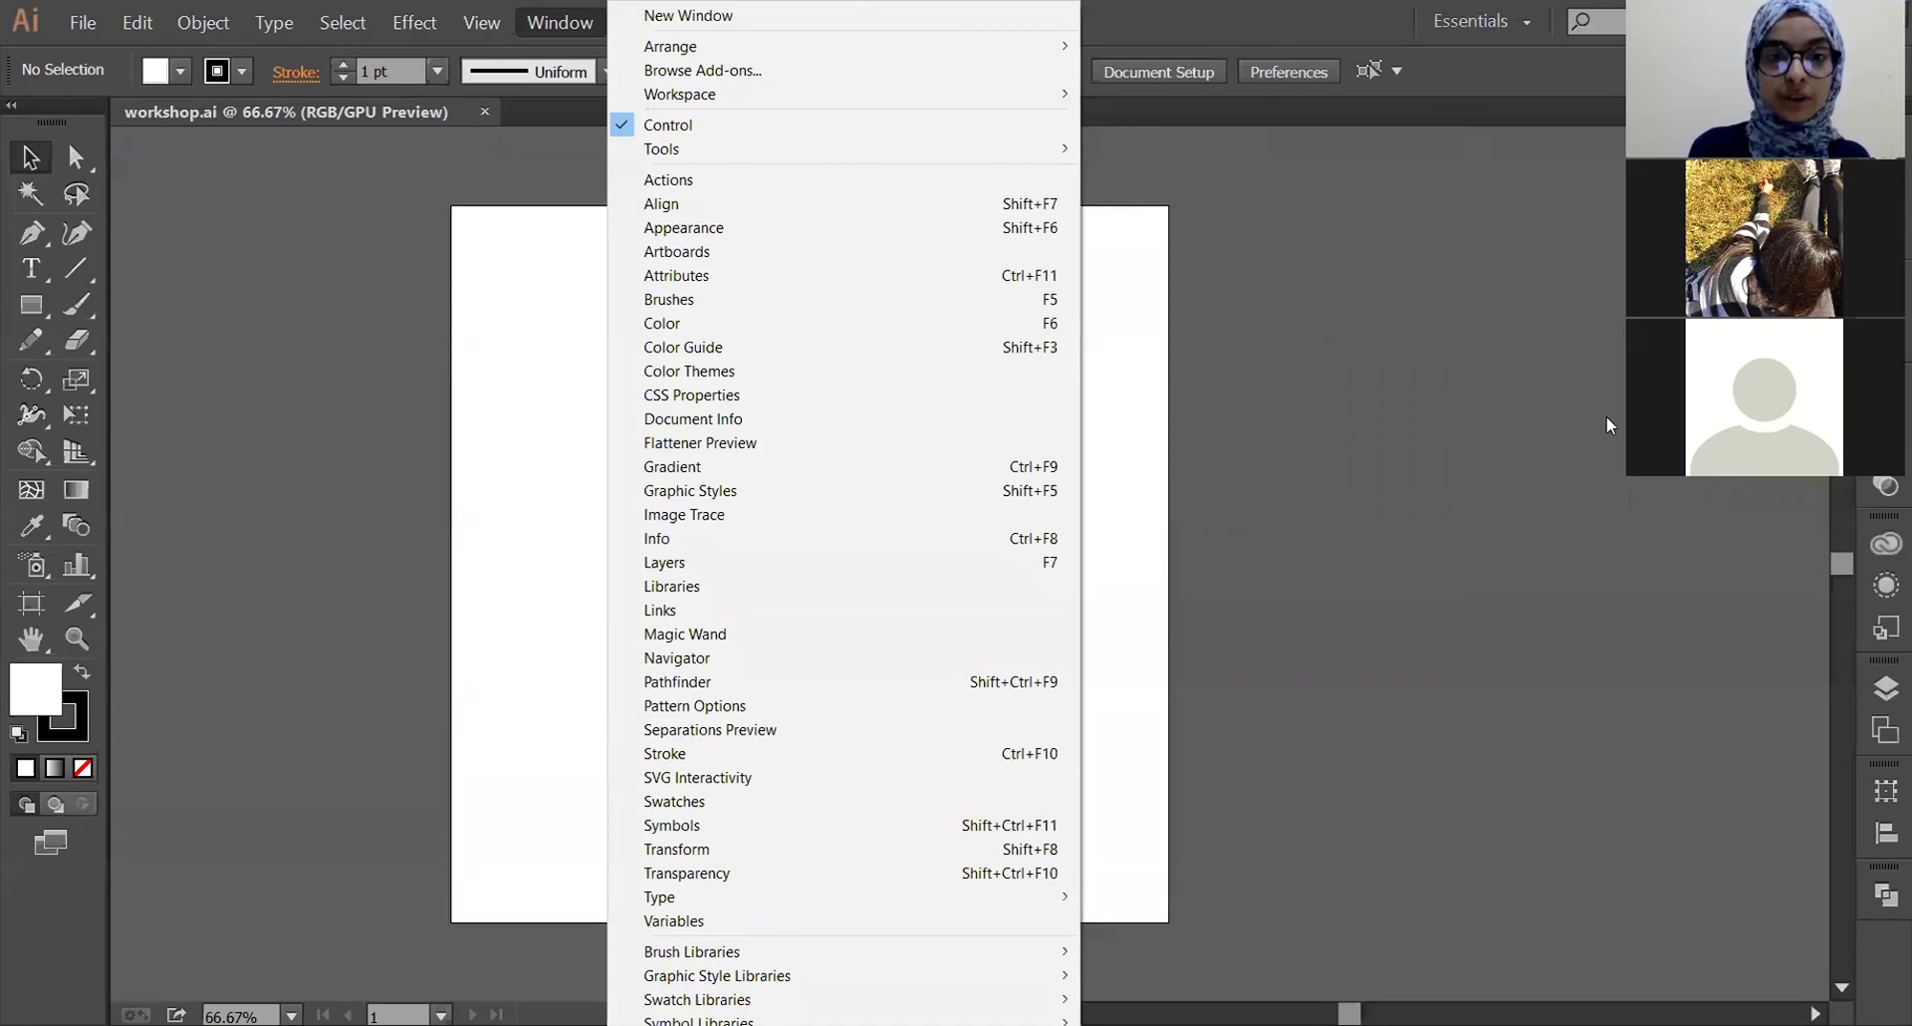
click(787, 202)
click(559, 21)
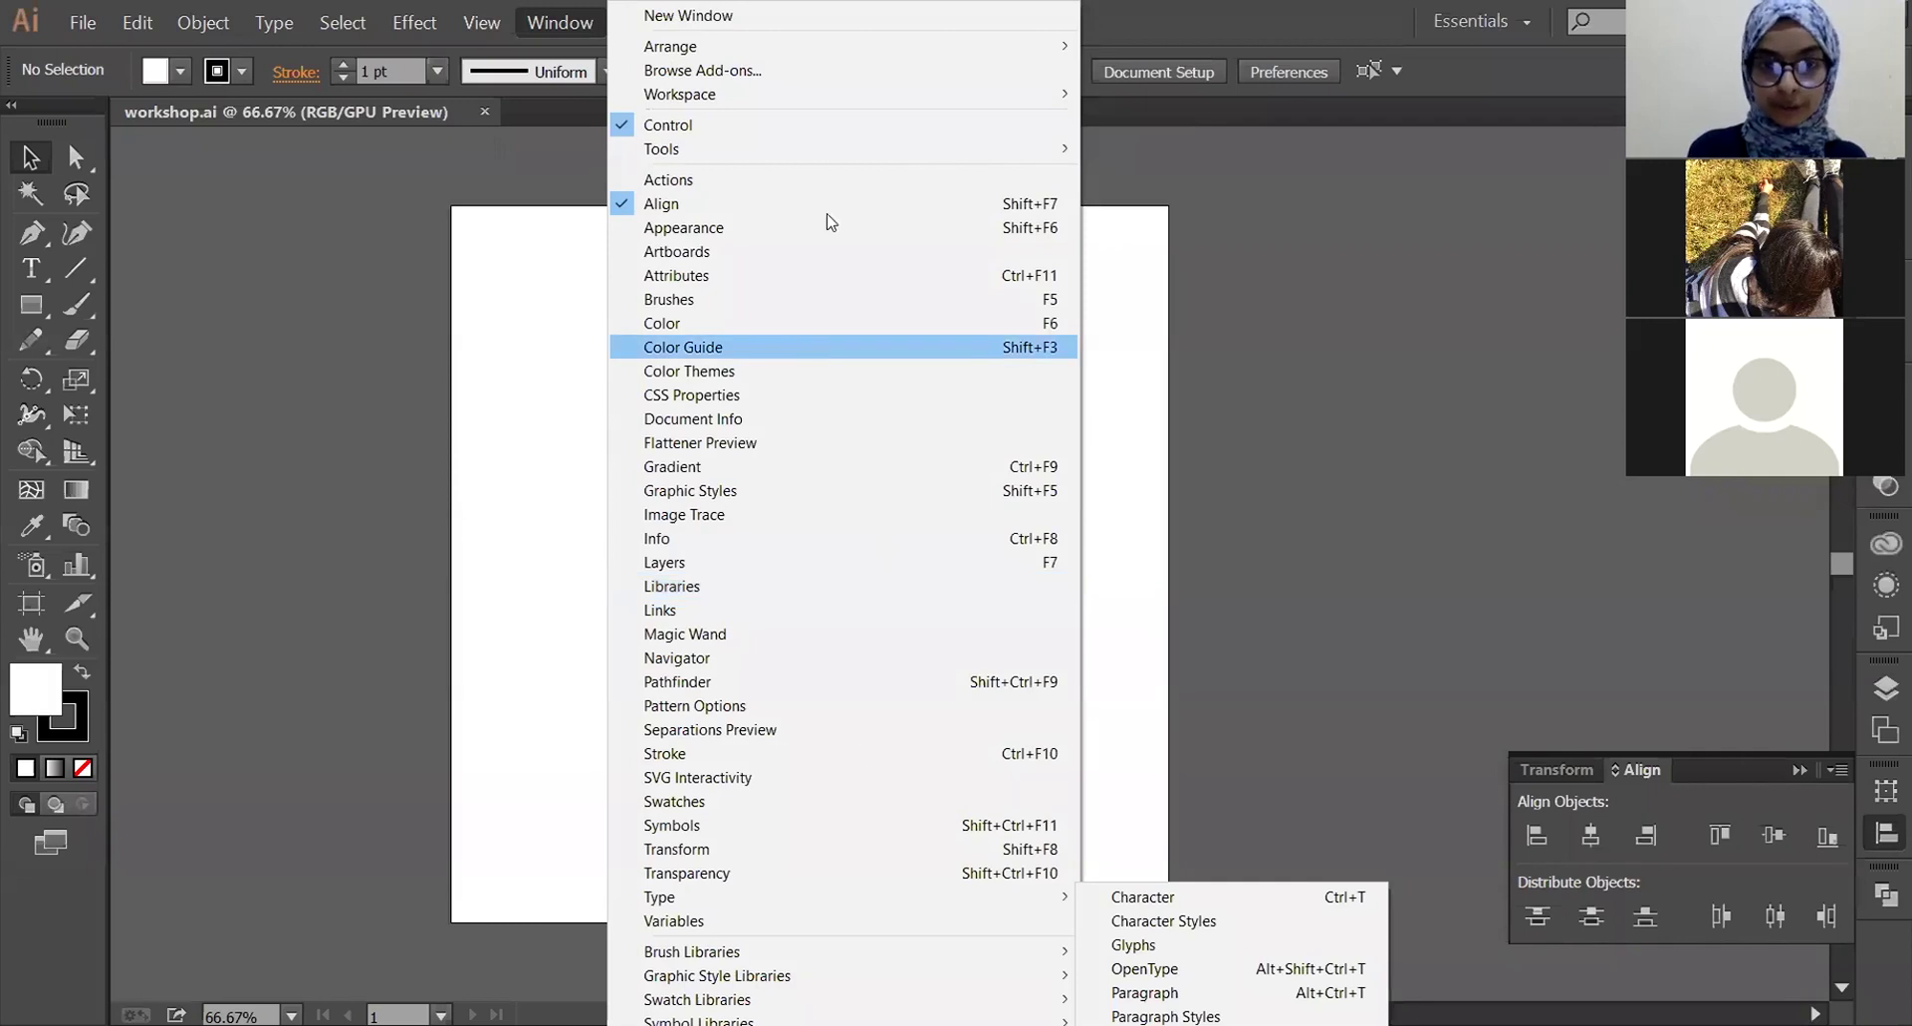
click(1795, 773)
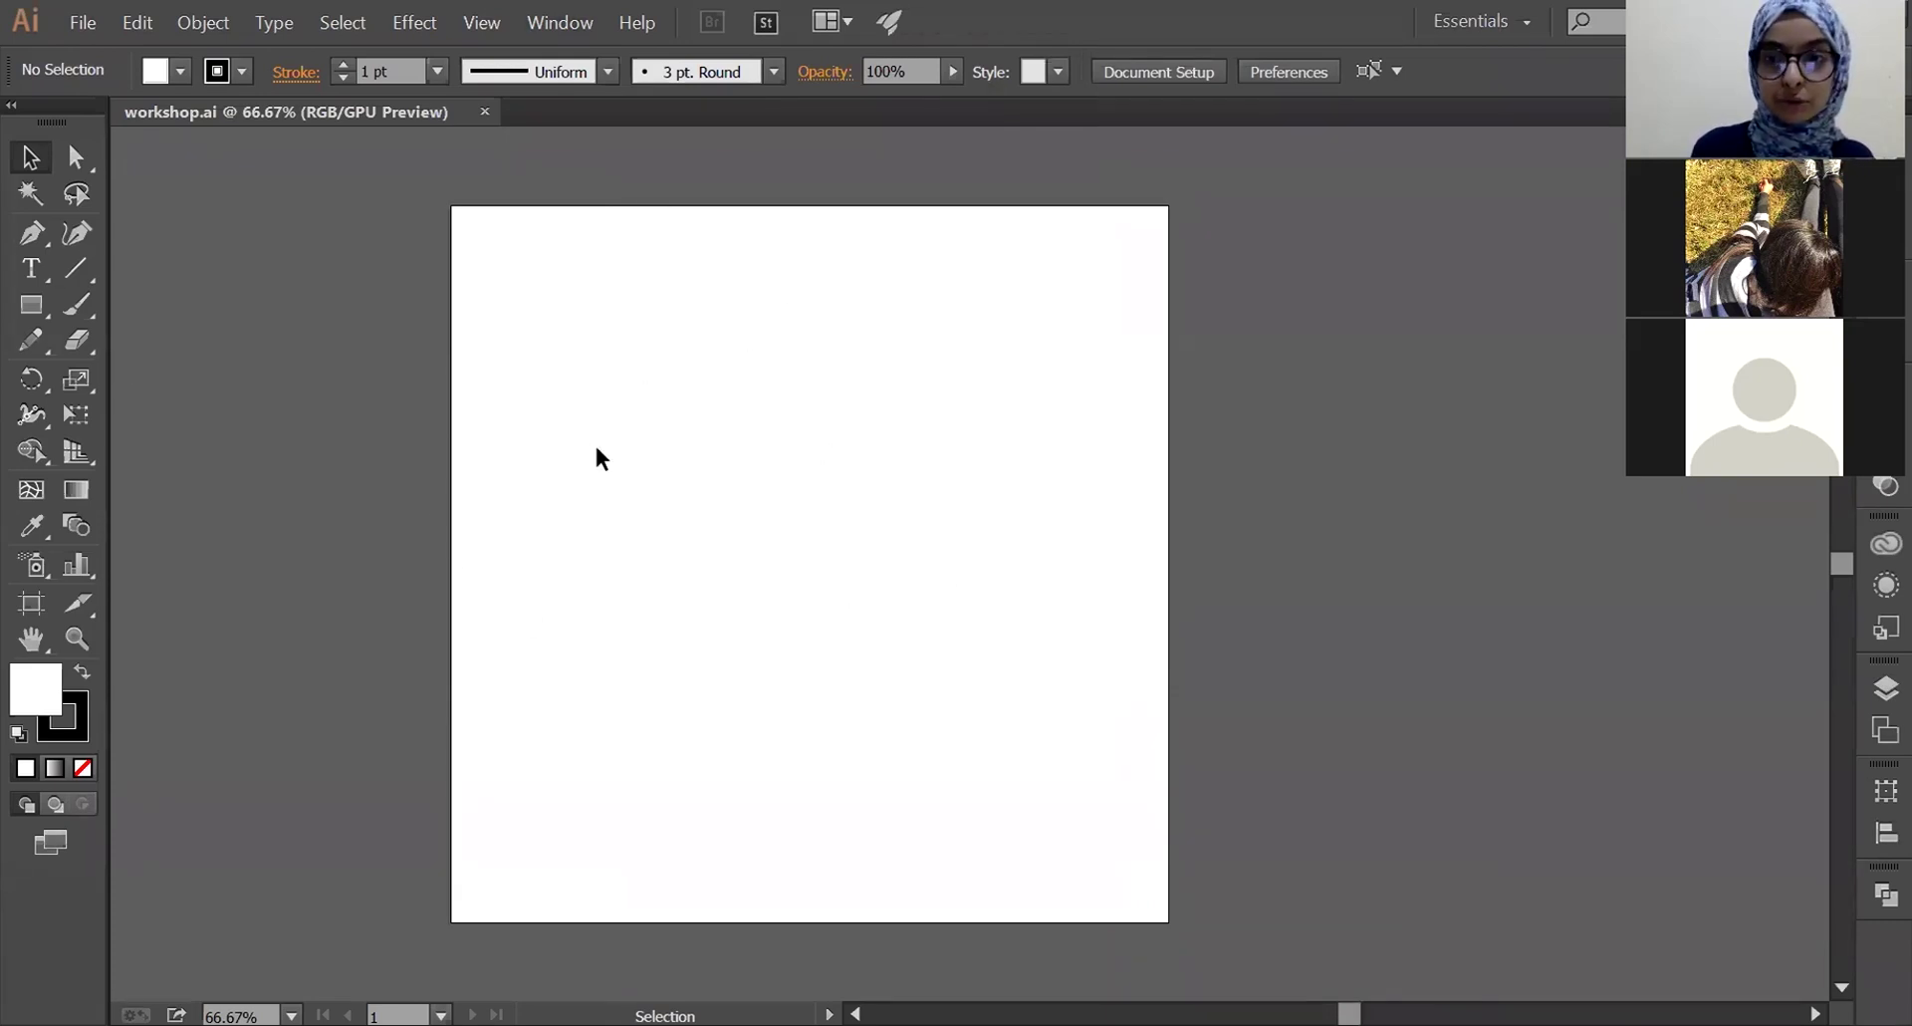
- Pick the Rectangle Tool, draw a trial rectangle on the artboard, then delete it
click(46, 307)
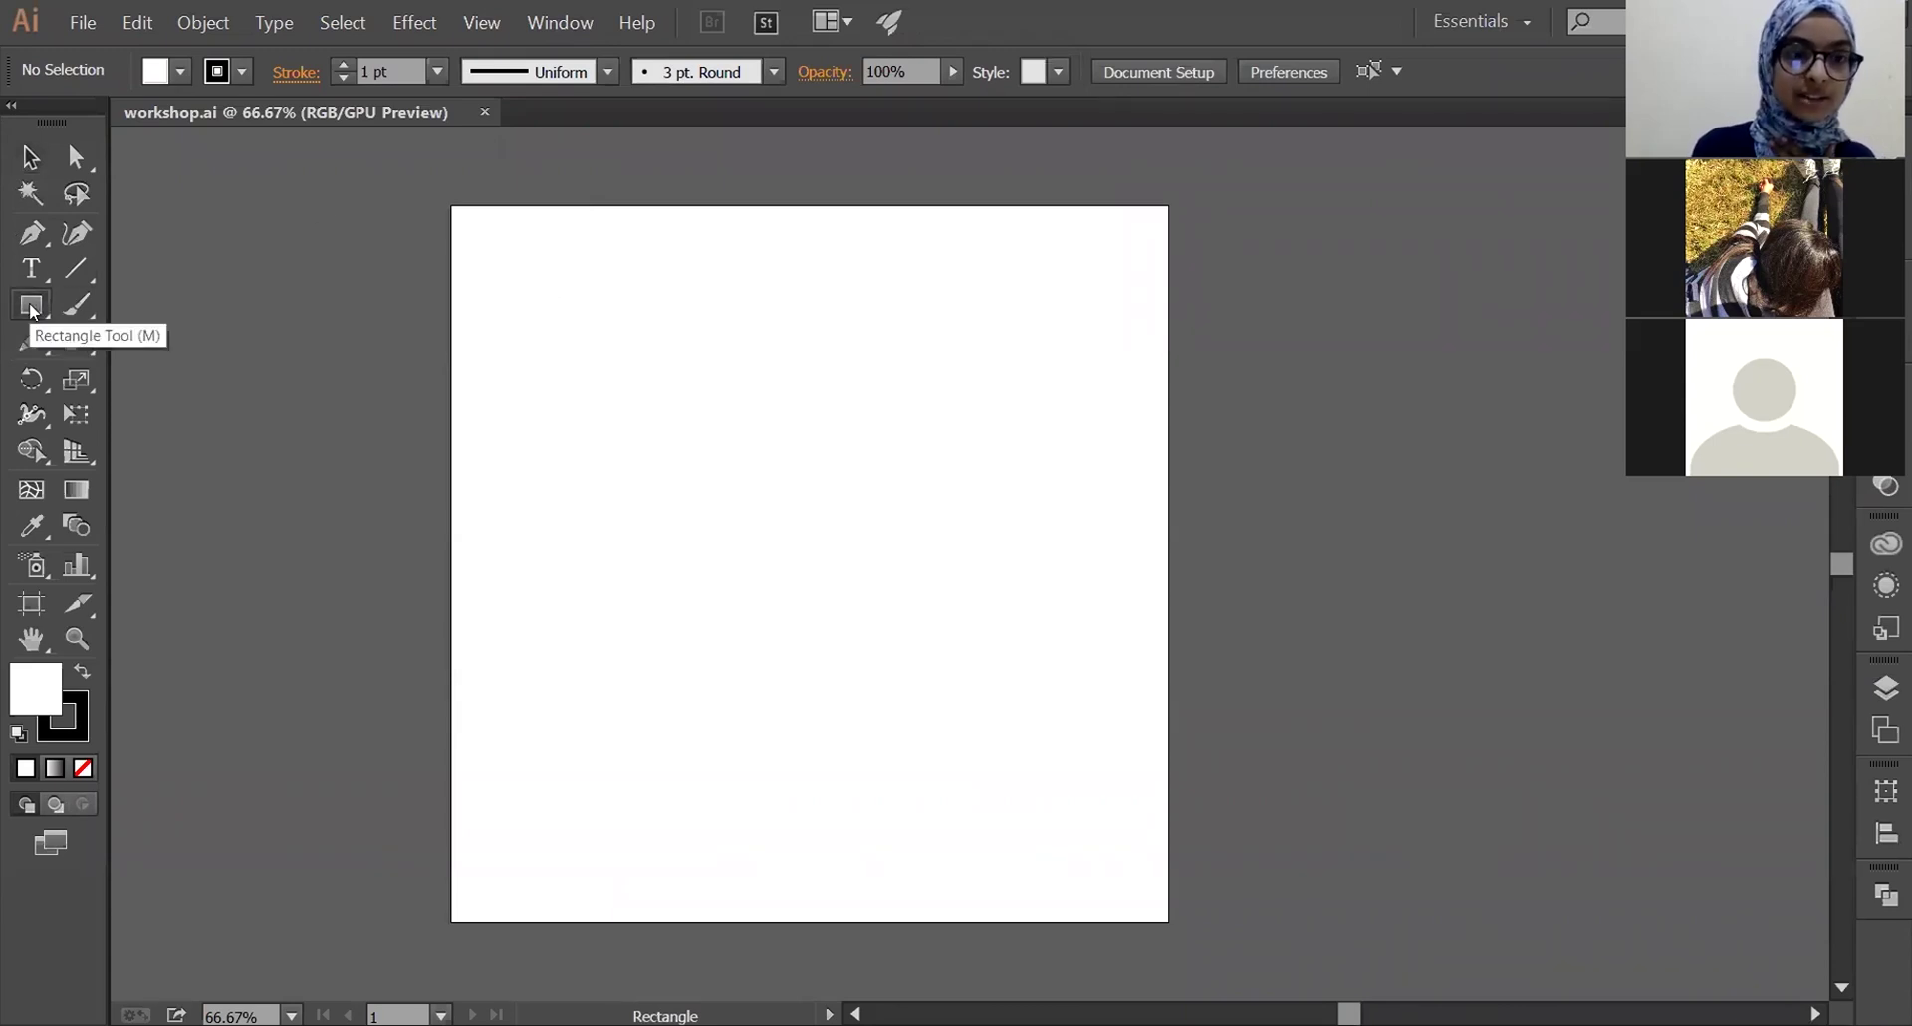
drag(34, 312, 291, 343)
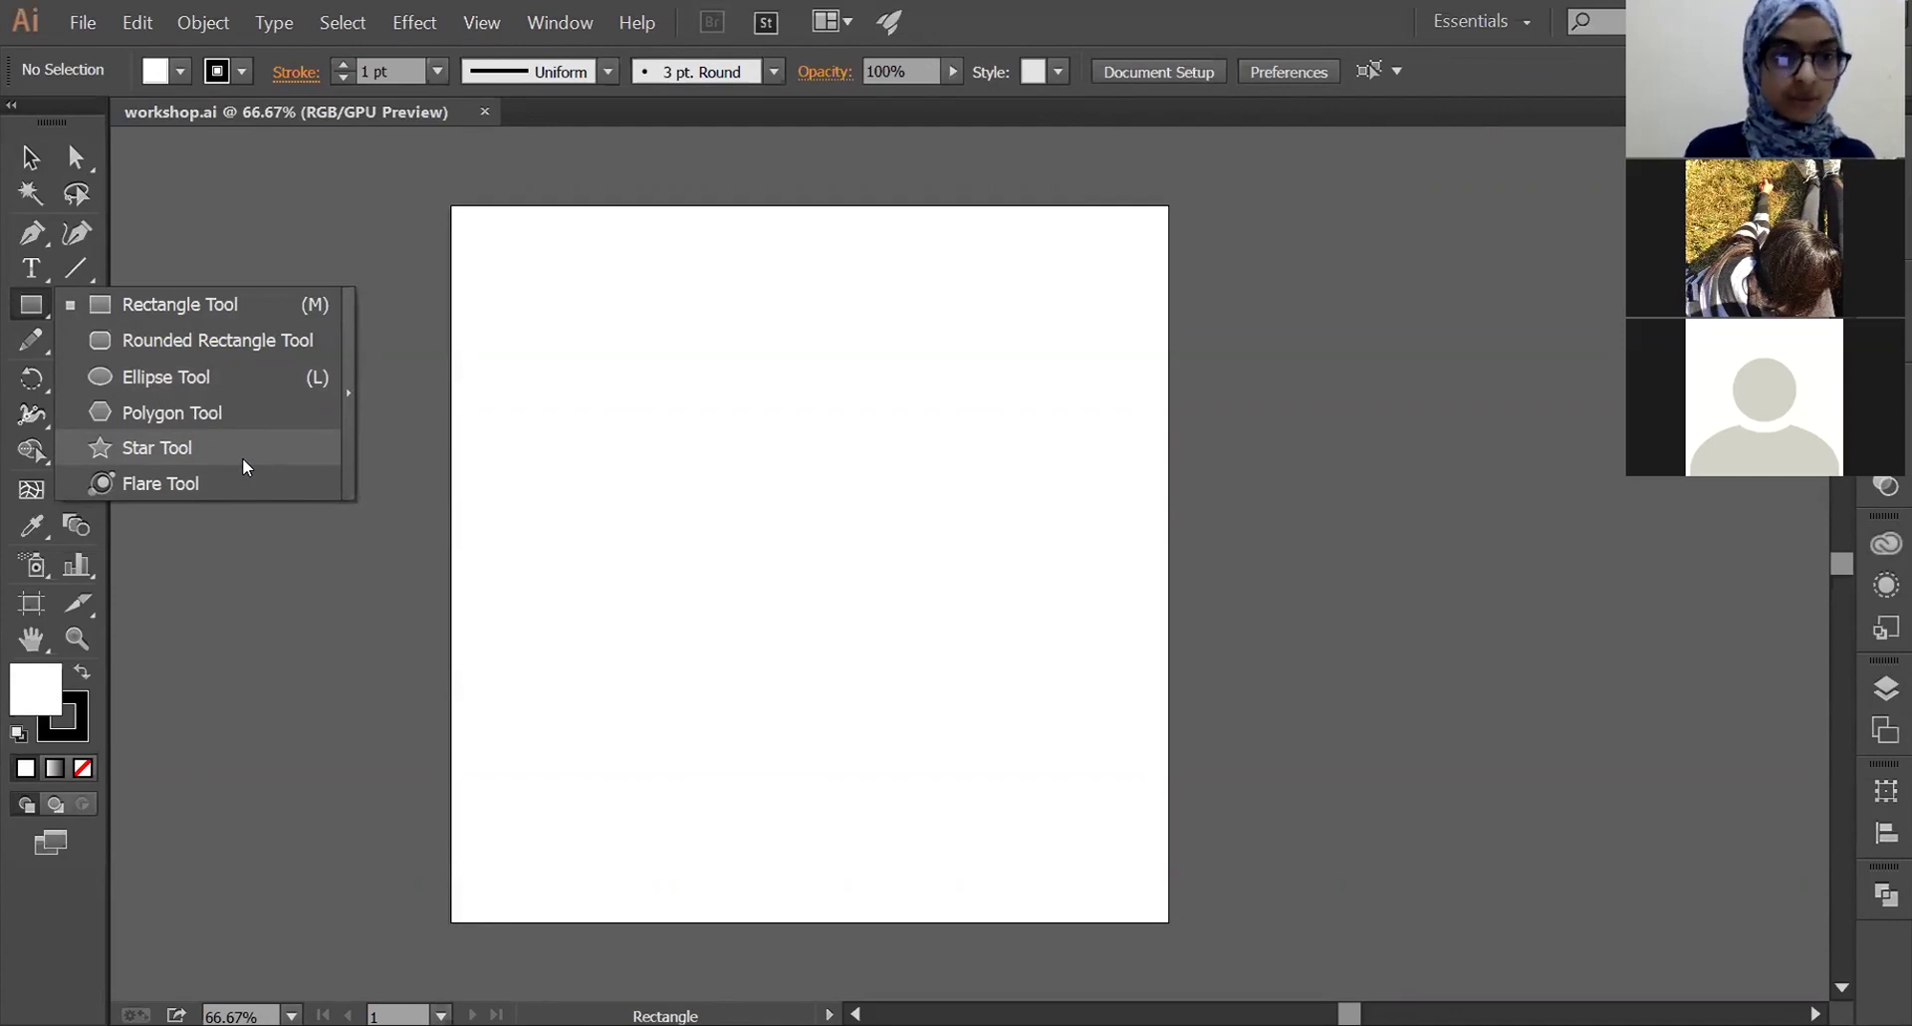
click(205, 304)
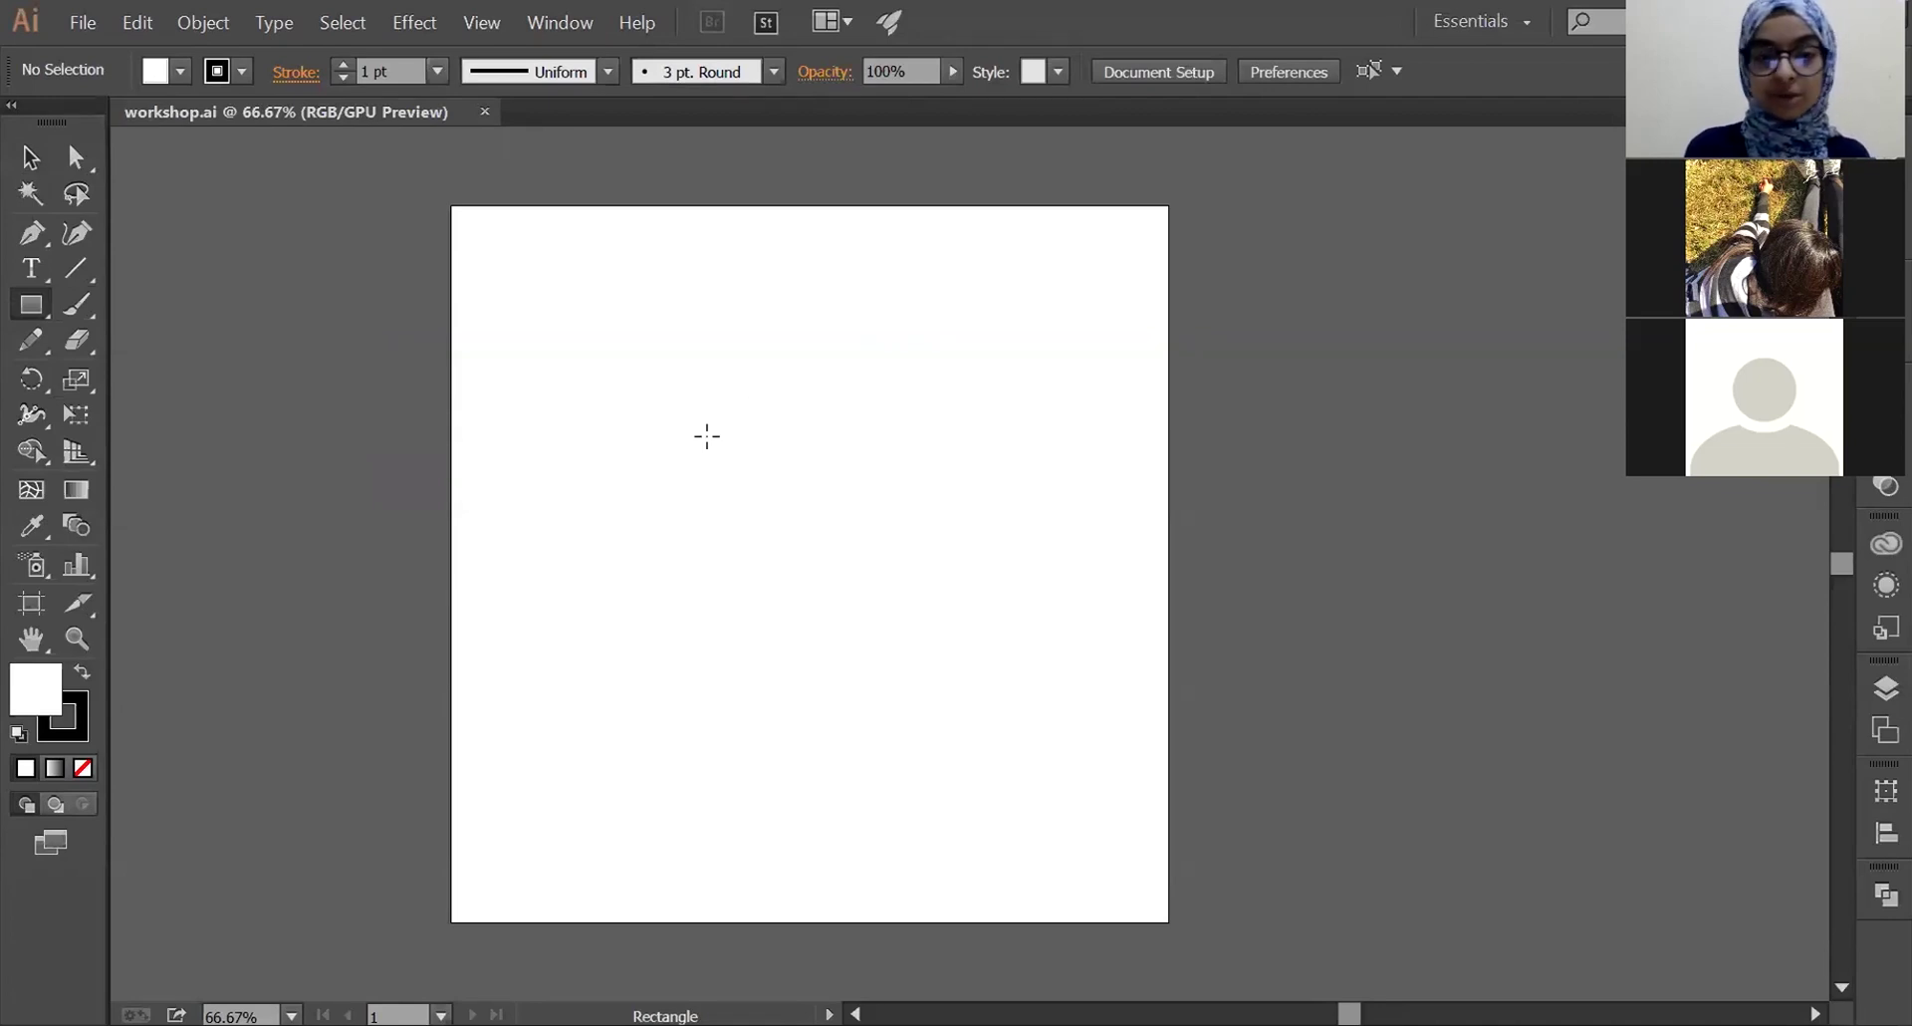
drag(581, 347, 963, 617)
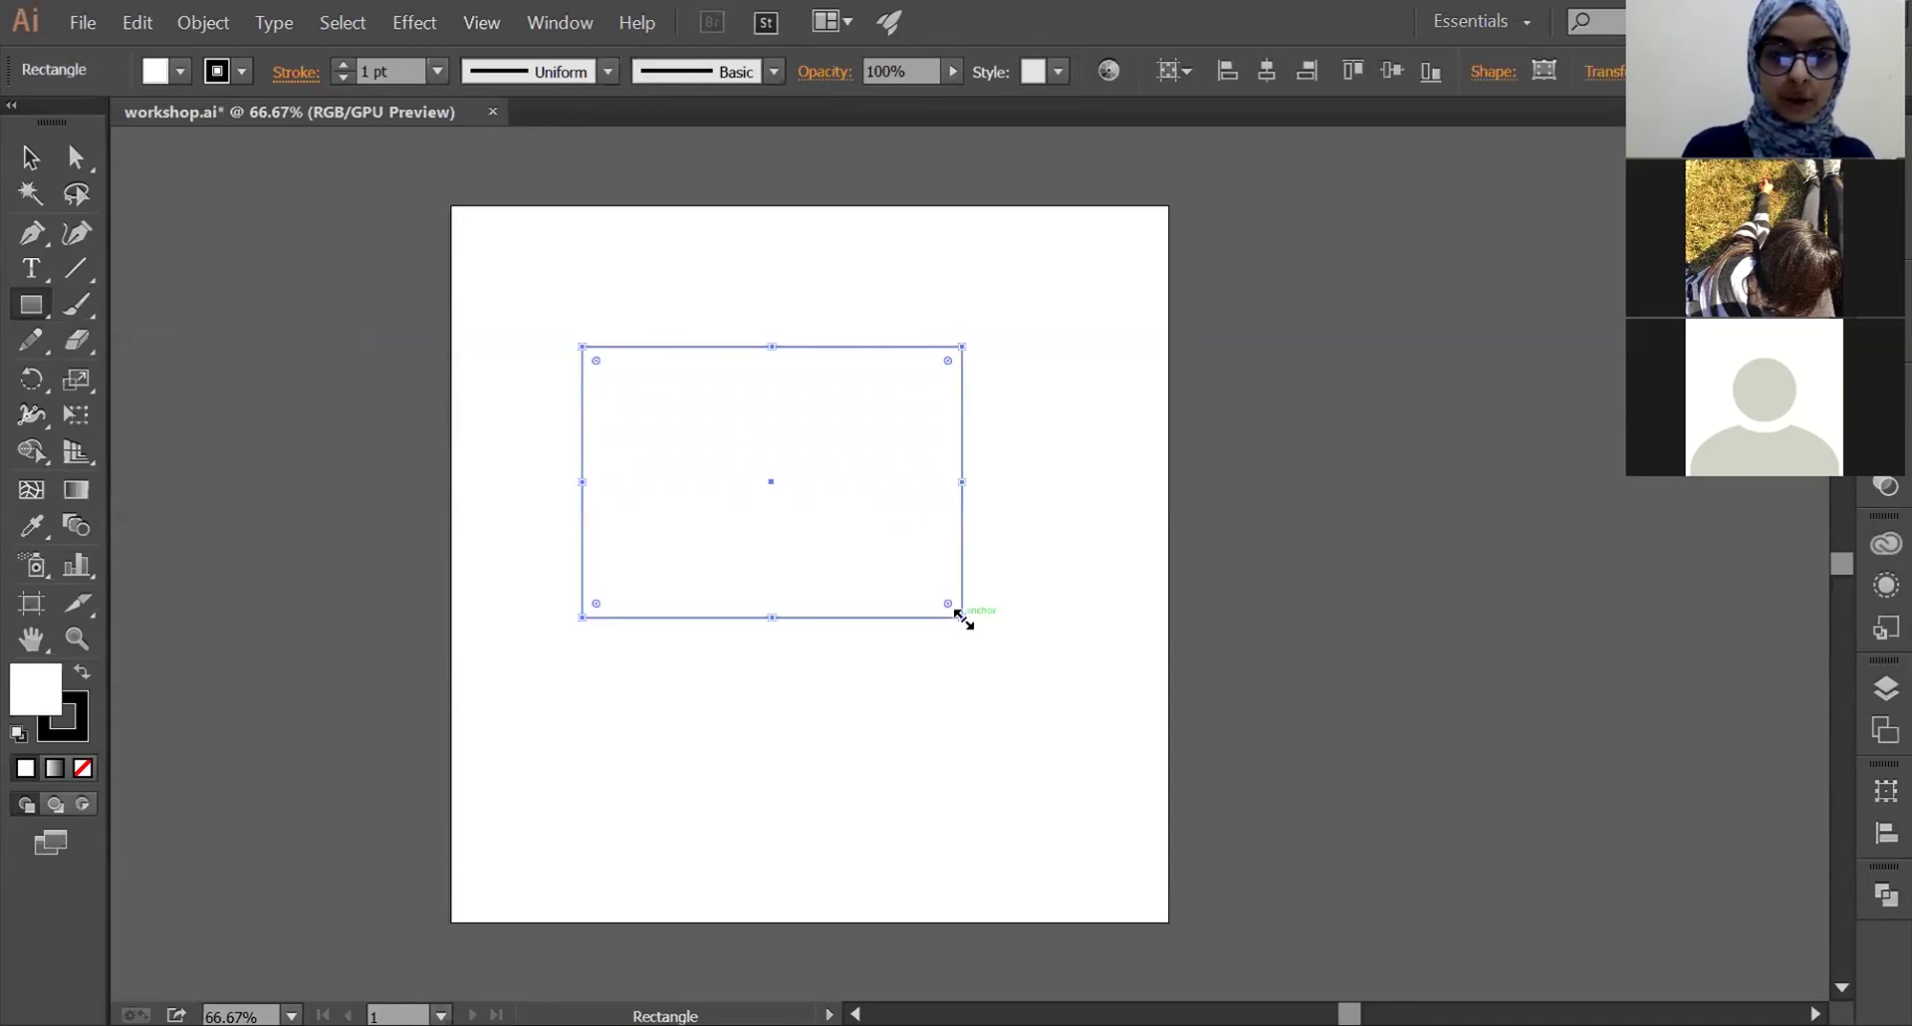
key(Delete)
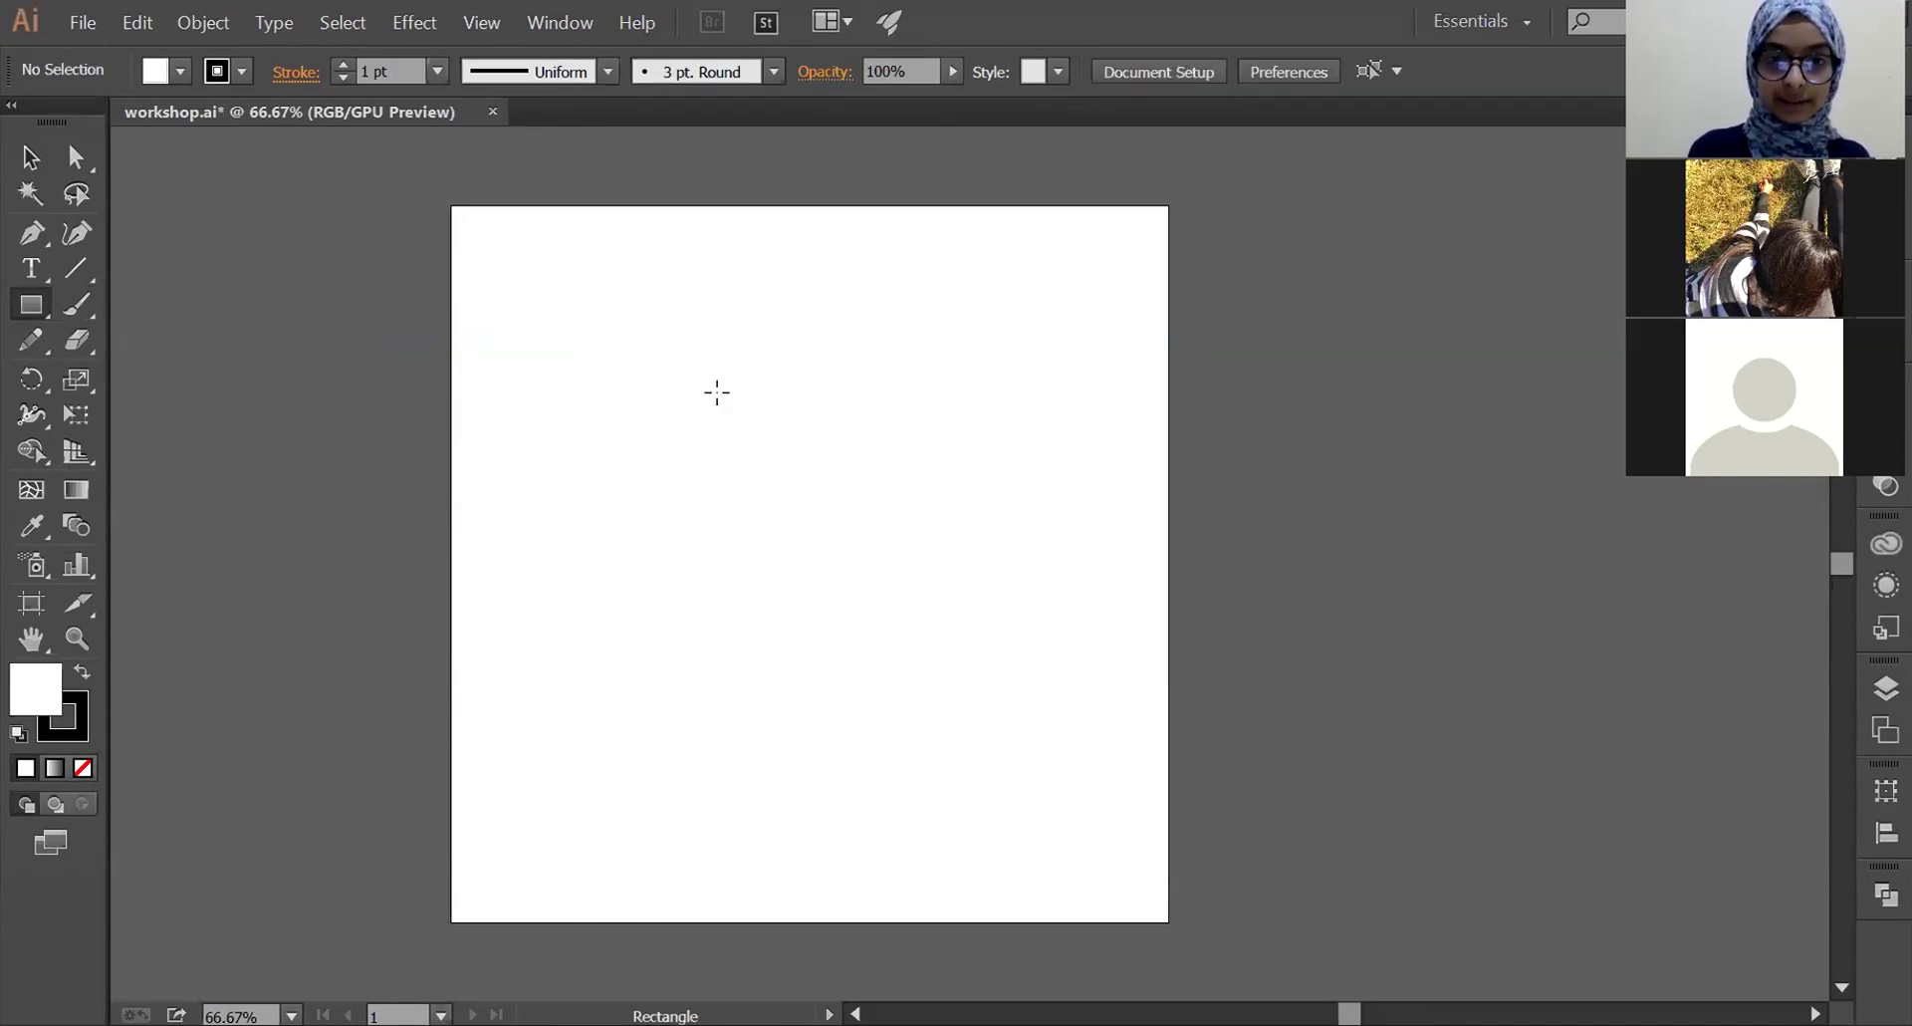
- Create a 100 × 100 px square by entering exact width and height values
click(716, 392)
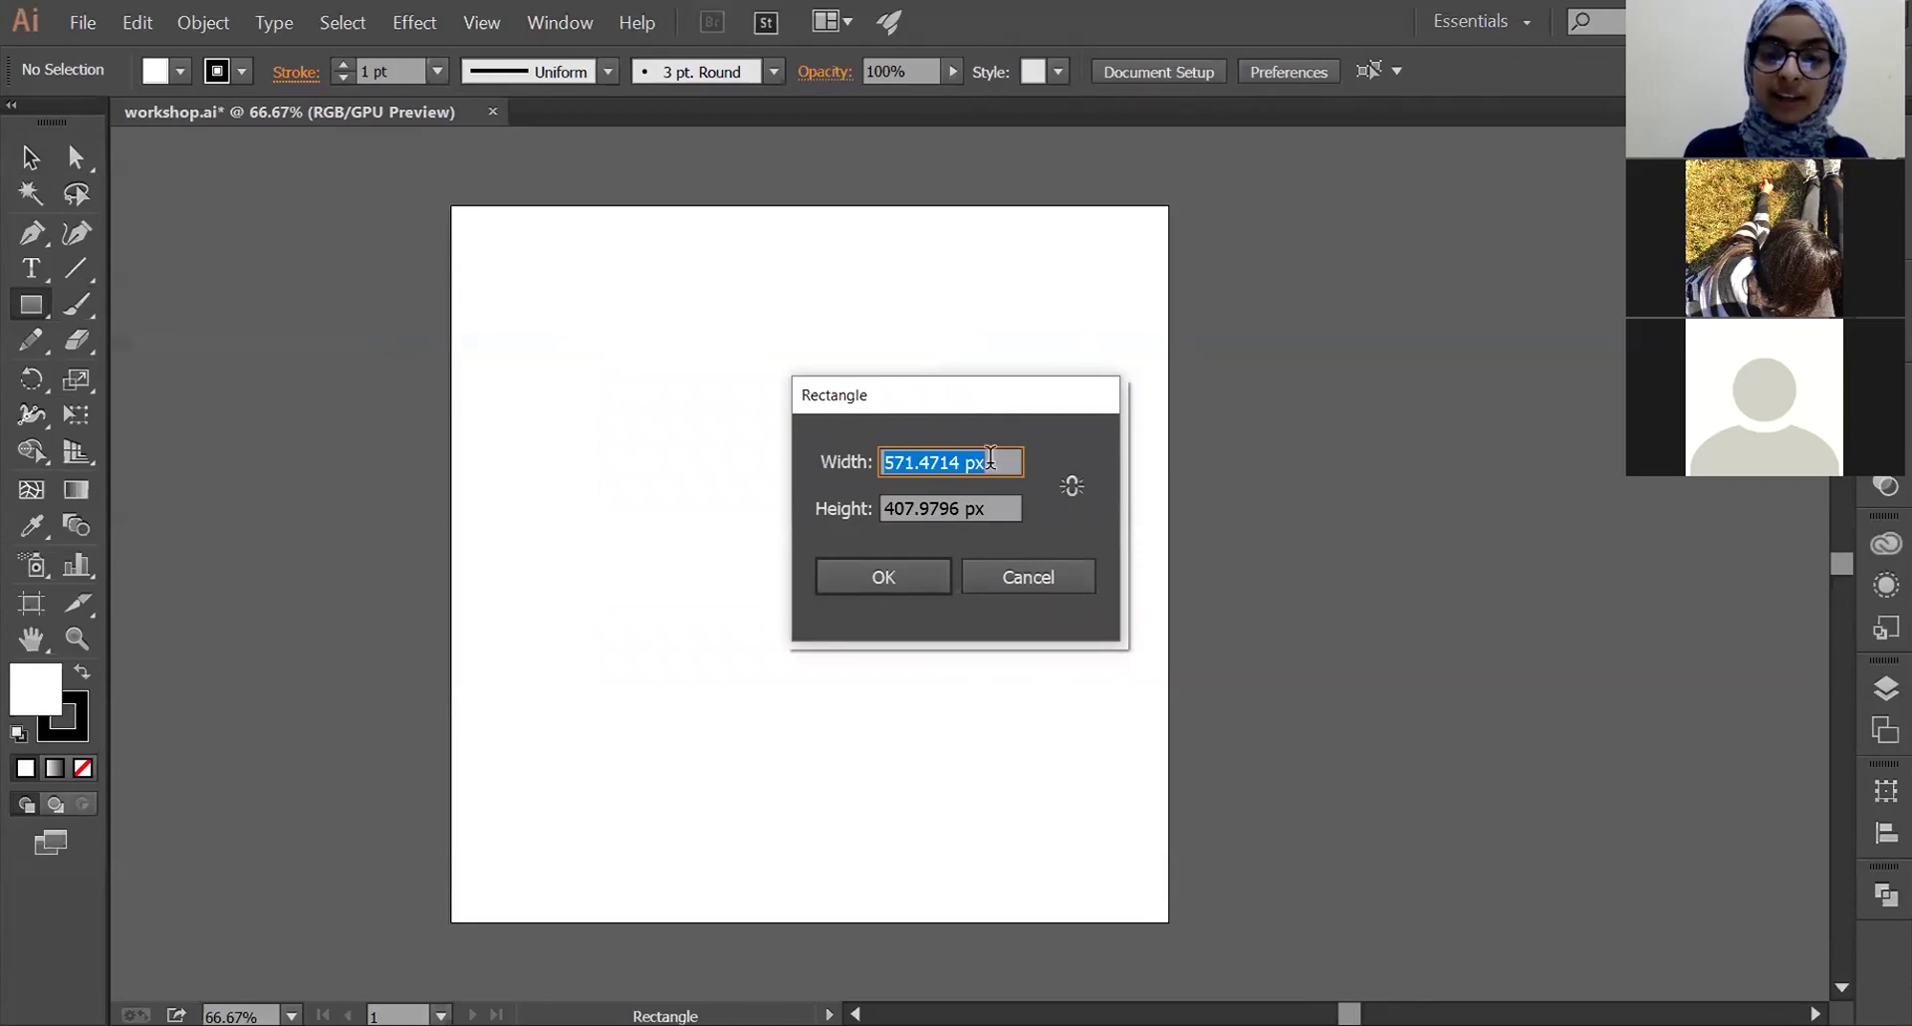
double_click(938, 462)
drag(855, 441, 836, 455)
text(100)
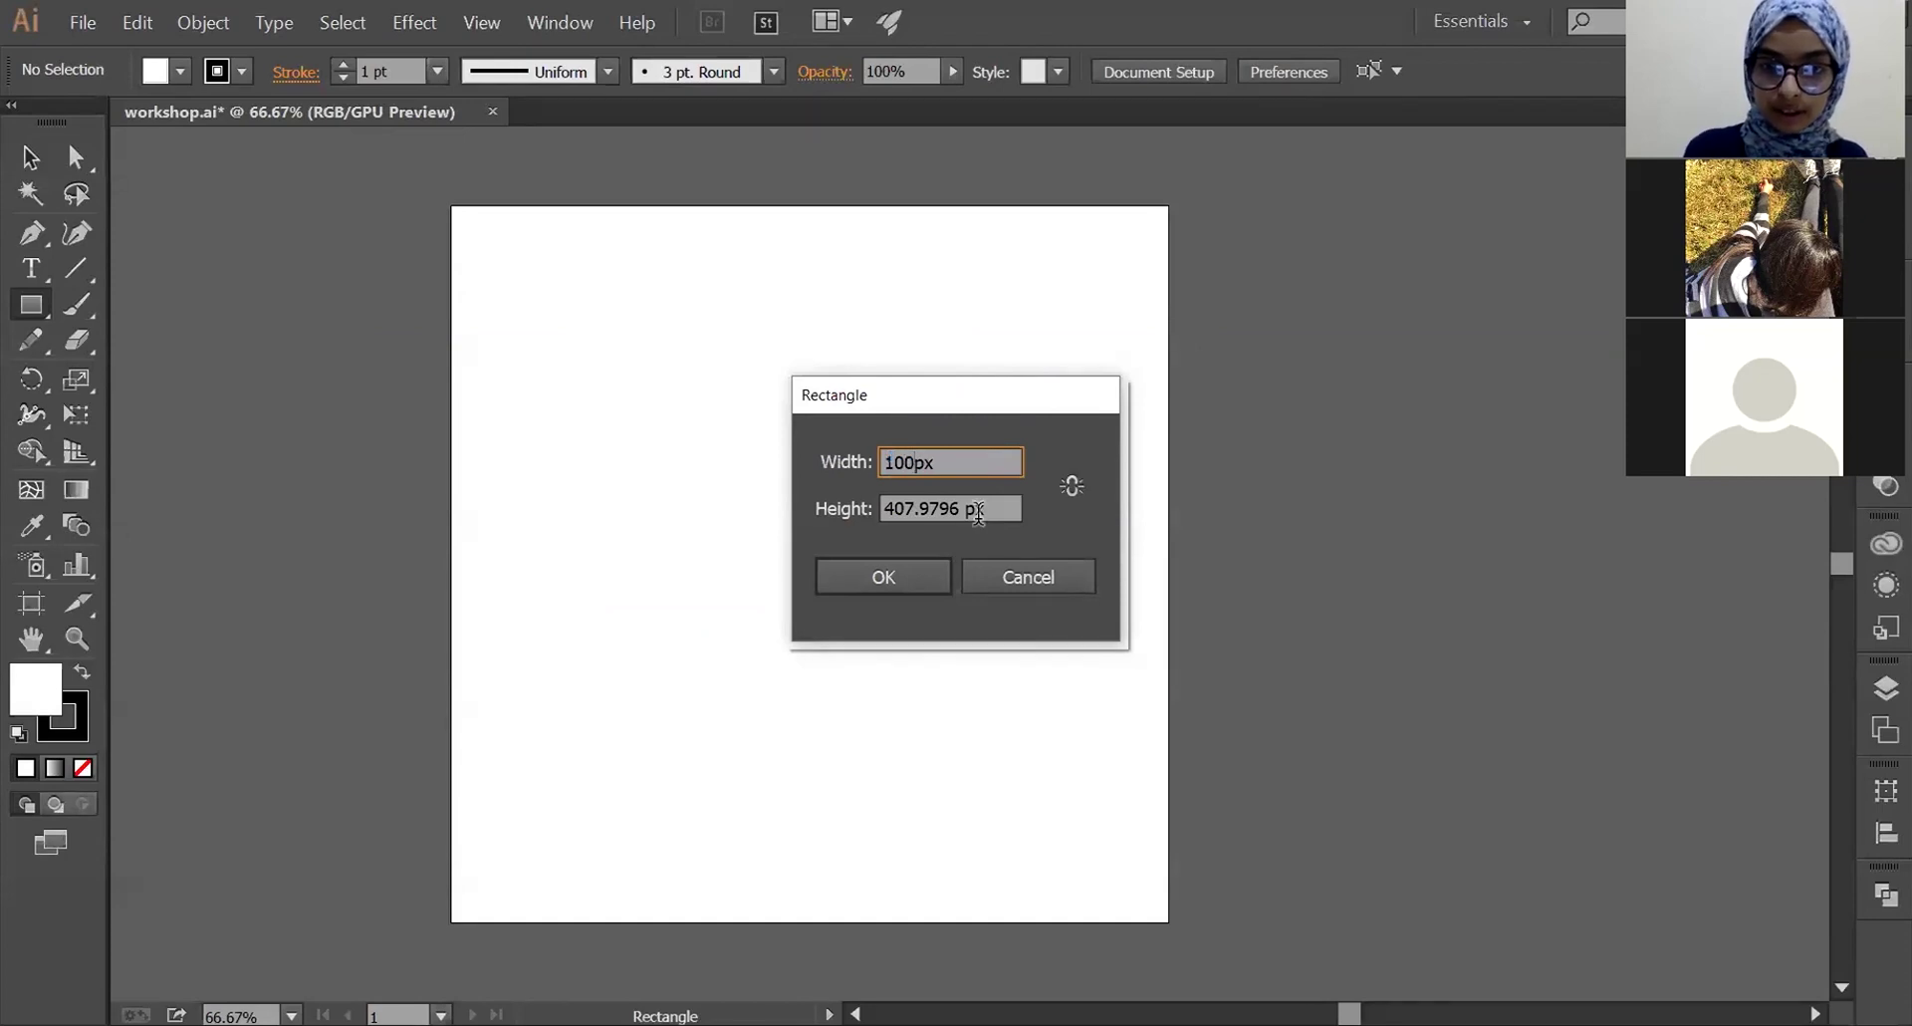
drag(962, 506, 848, 516)
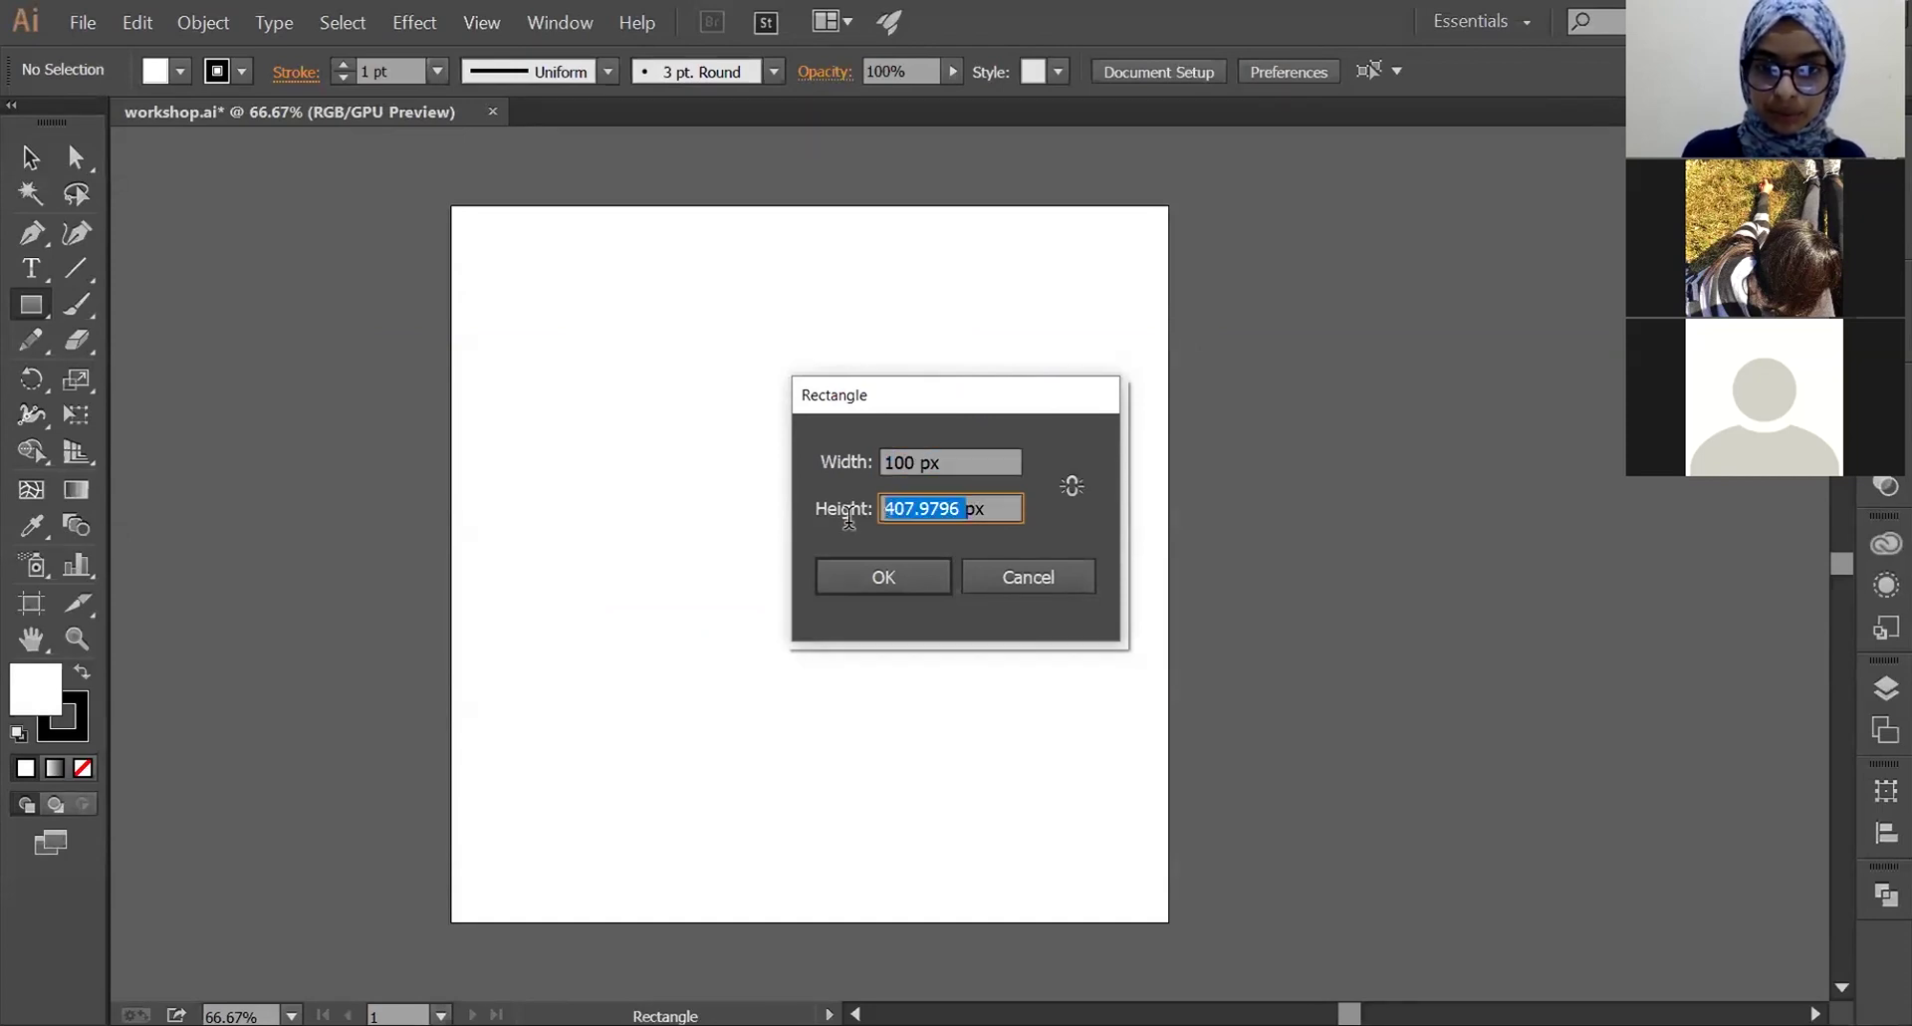
text(100)
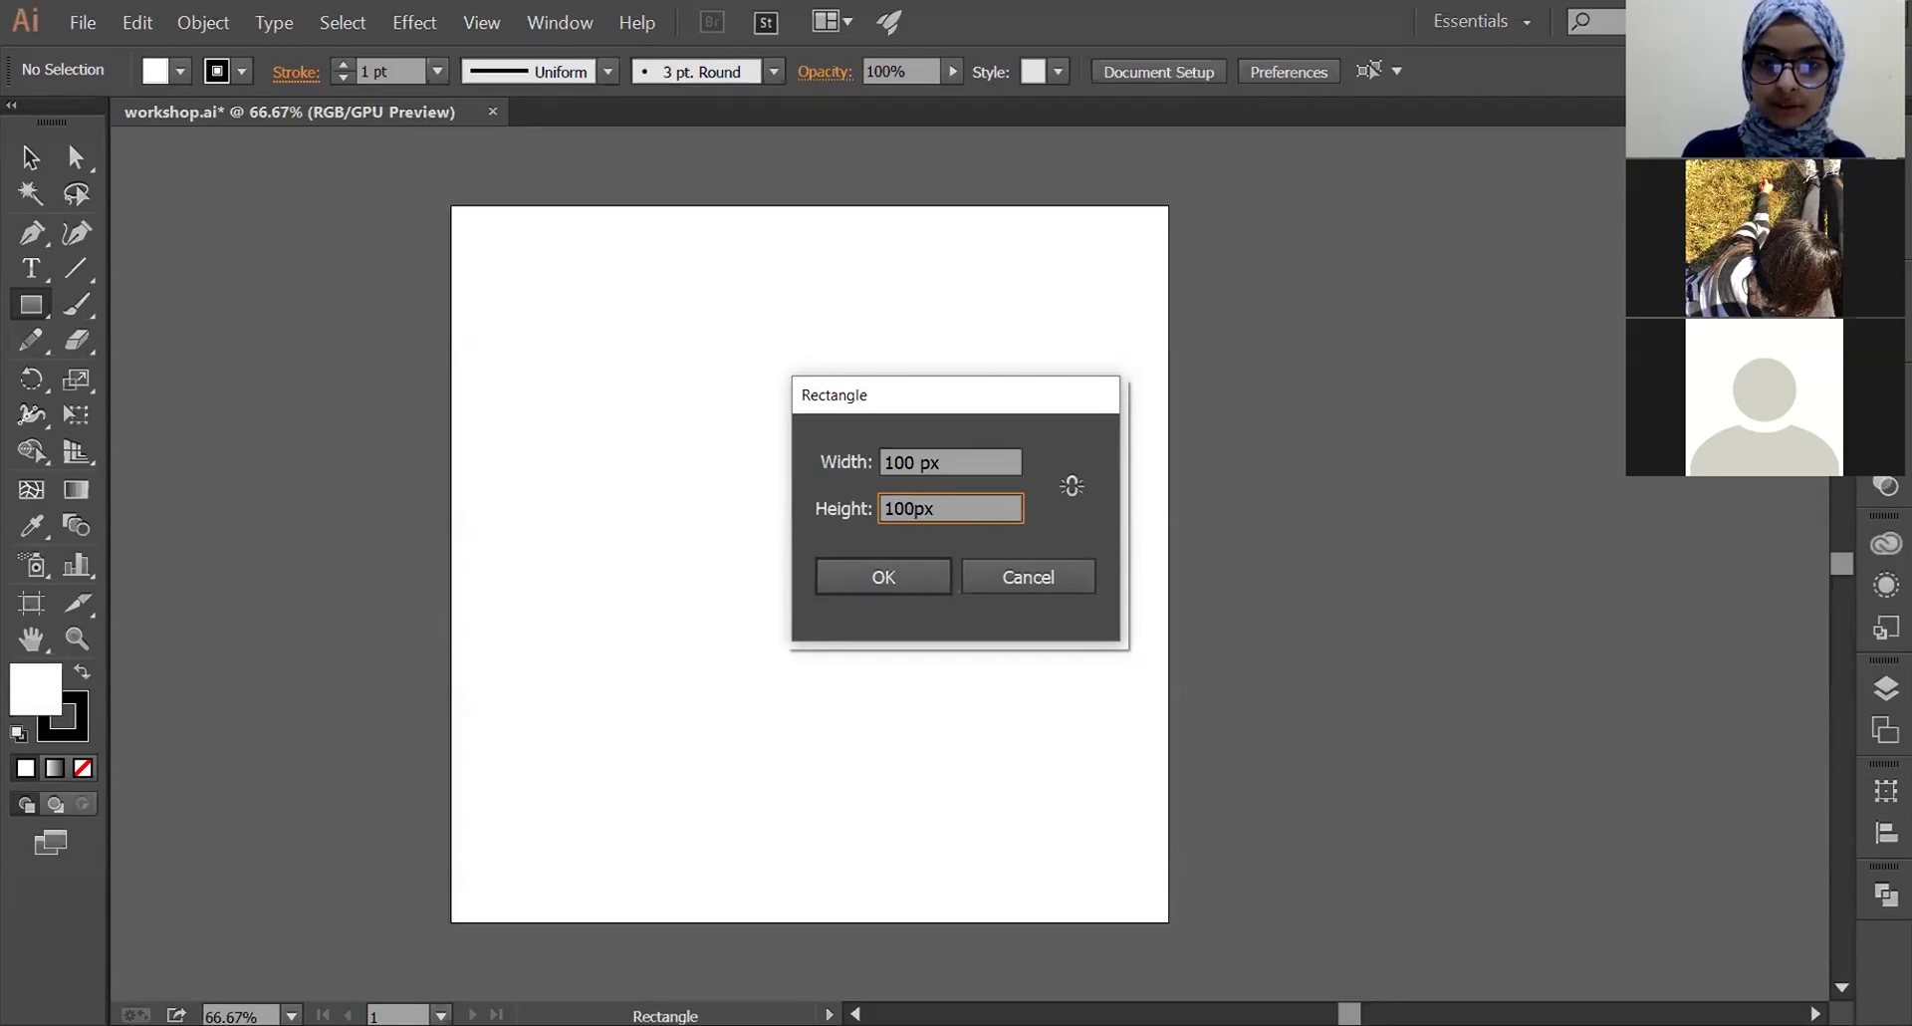
key(Return)
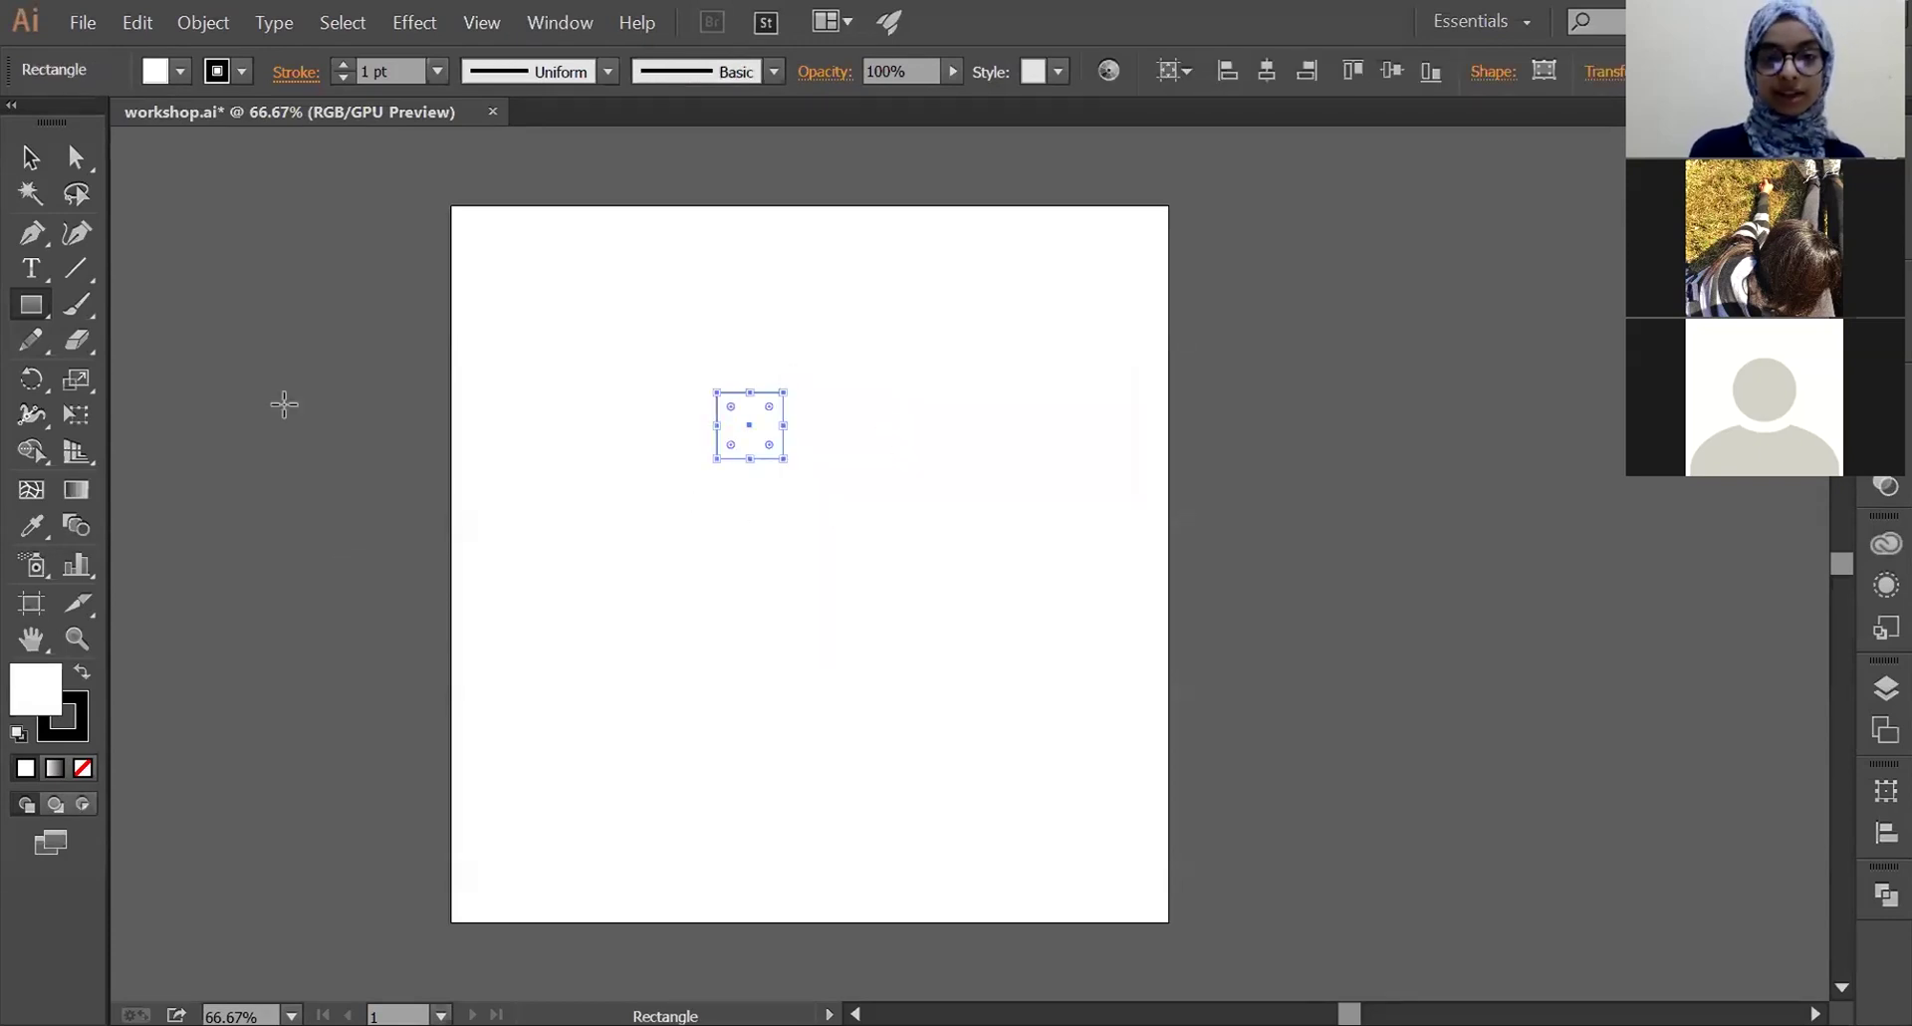
click(30, 156)
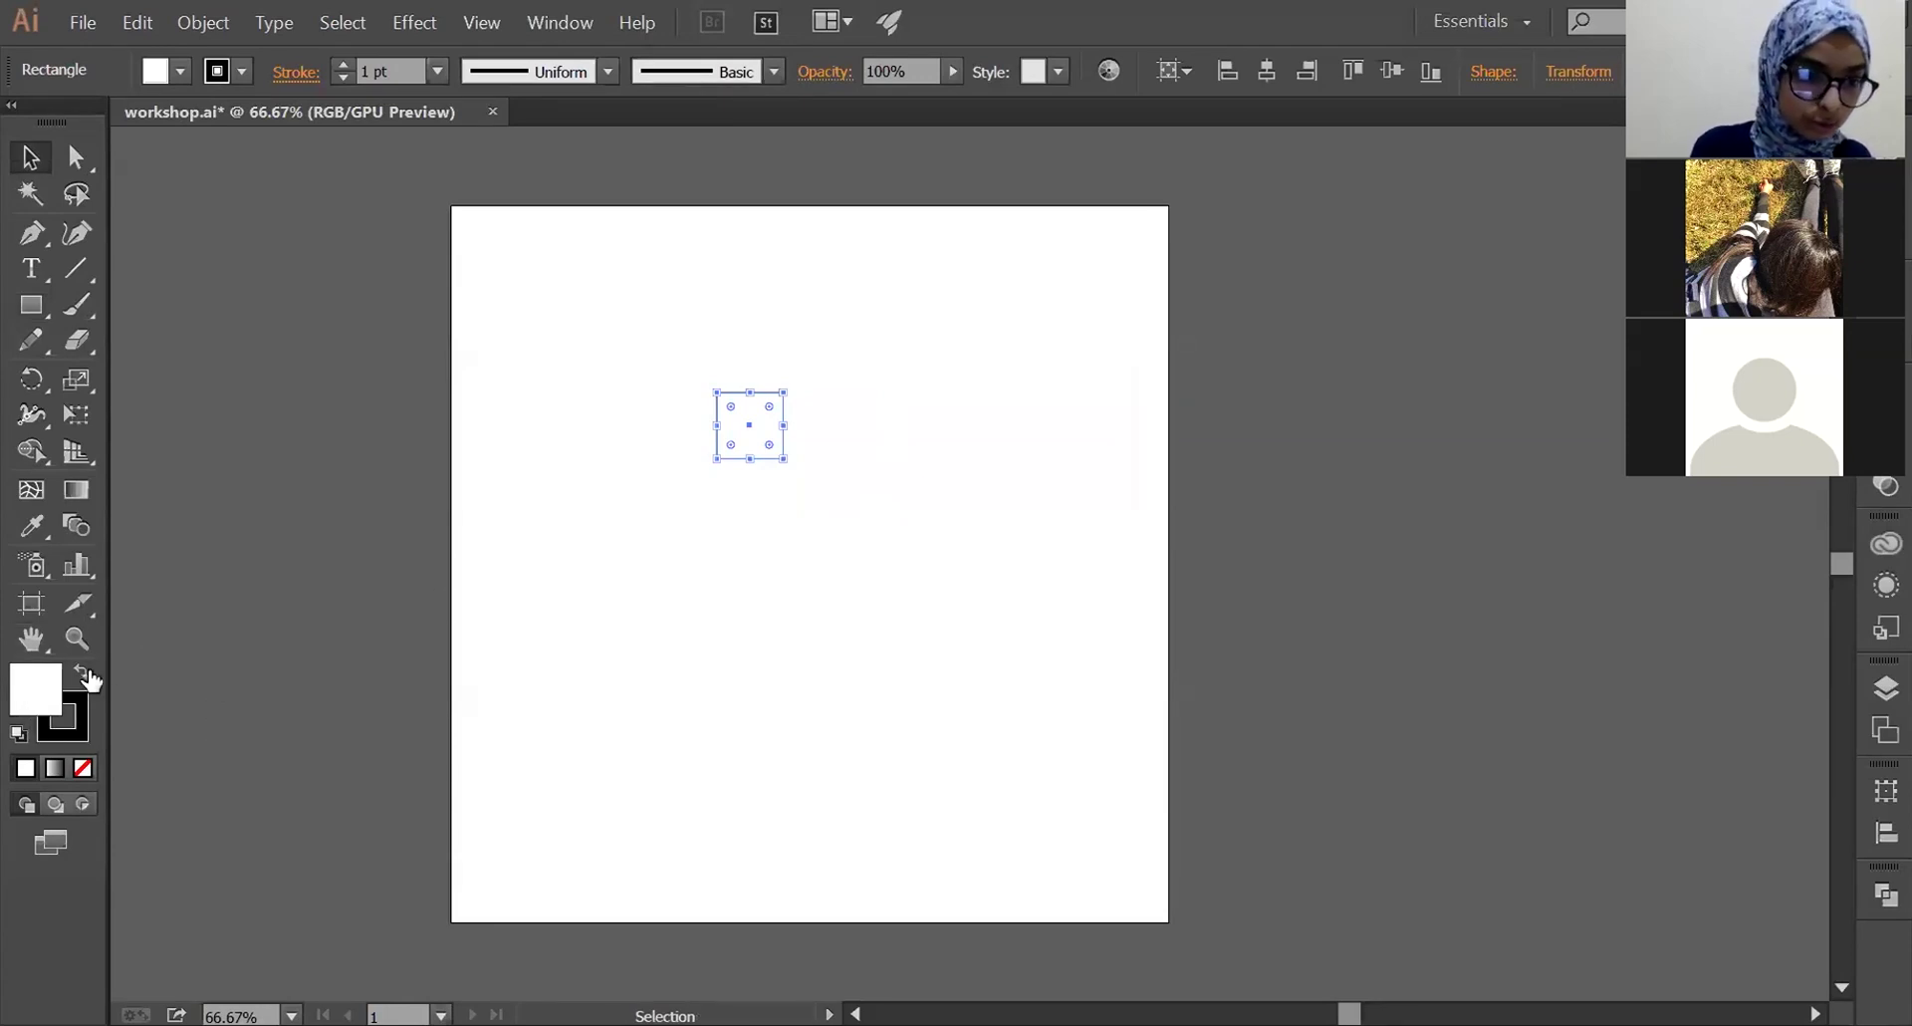
- Move the 100 px square down and to the left on the artboard
click(713, 546)
drag(754, 448, 675, 596)
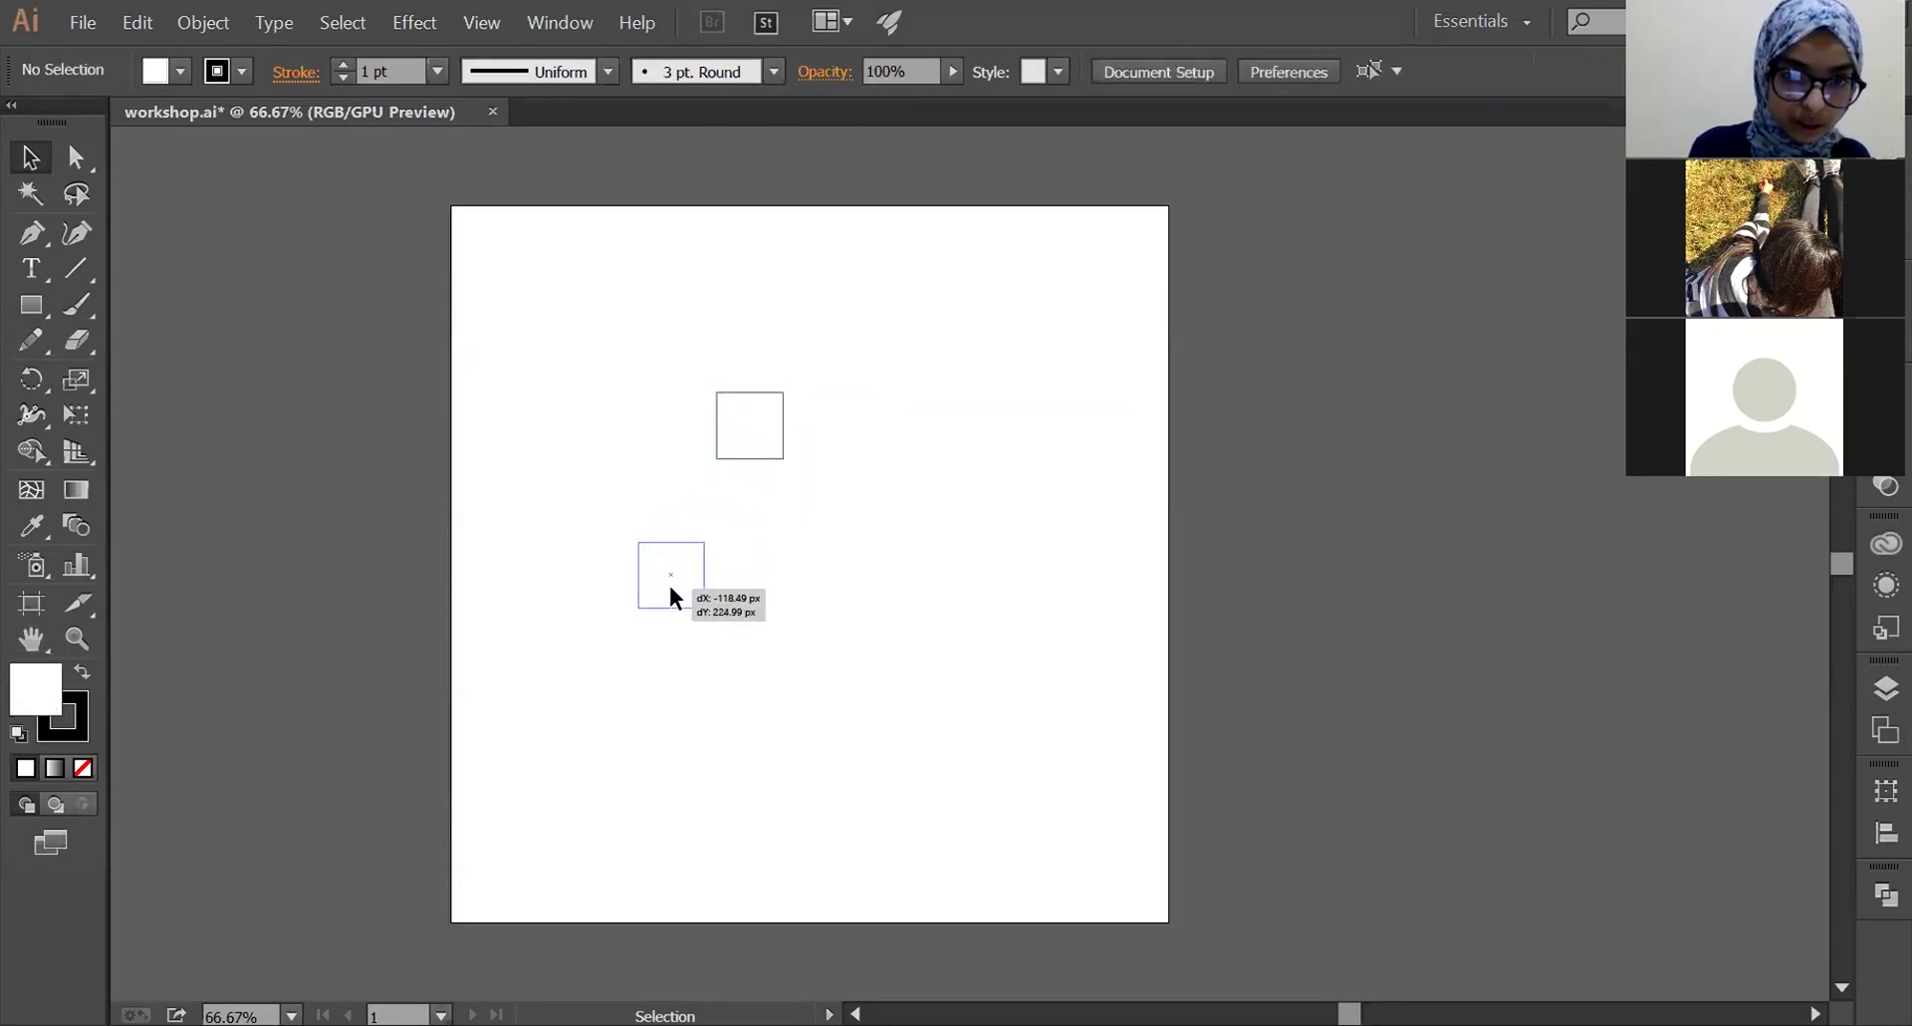
click(909, 530)
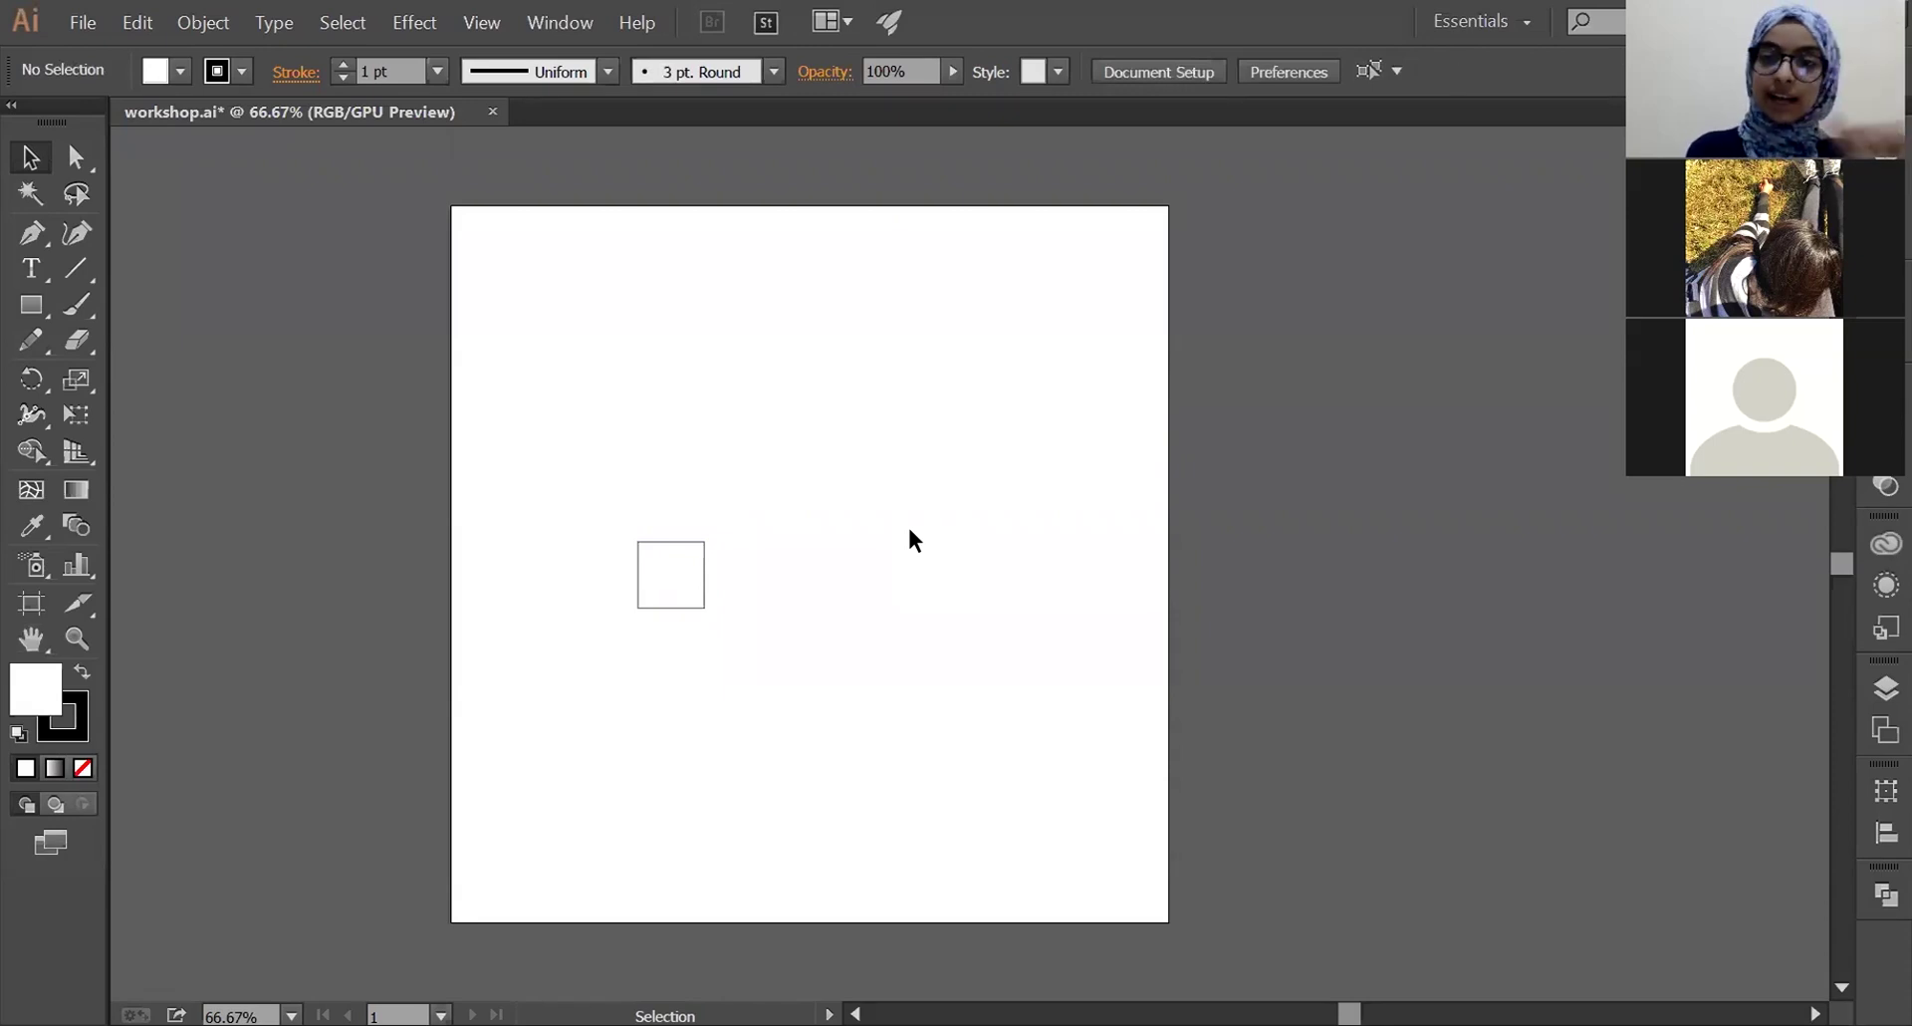
- Fill the square with dark maroon red #723030, undoing an initial bright-red attempt
double_click(22, 704)
drag(737, 444, 874, 409)
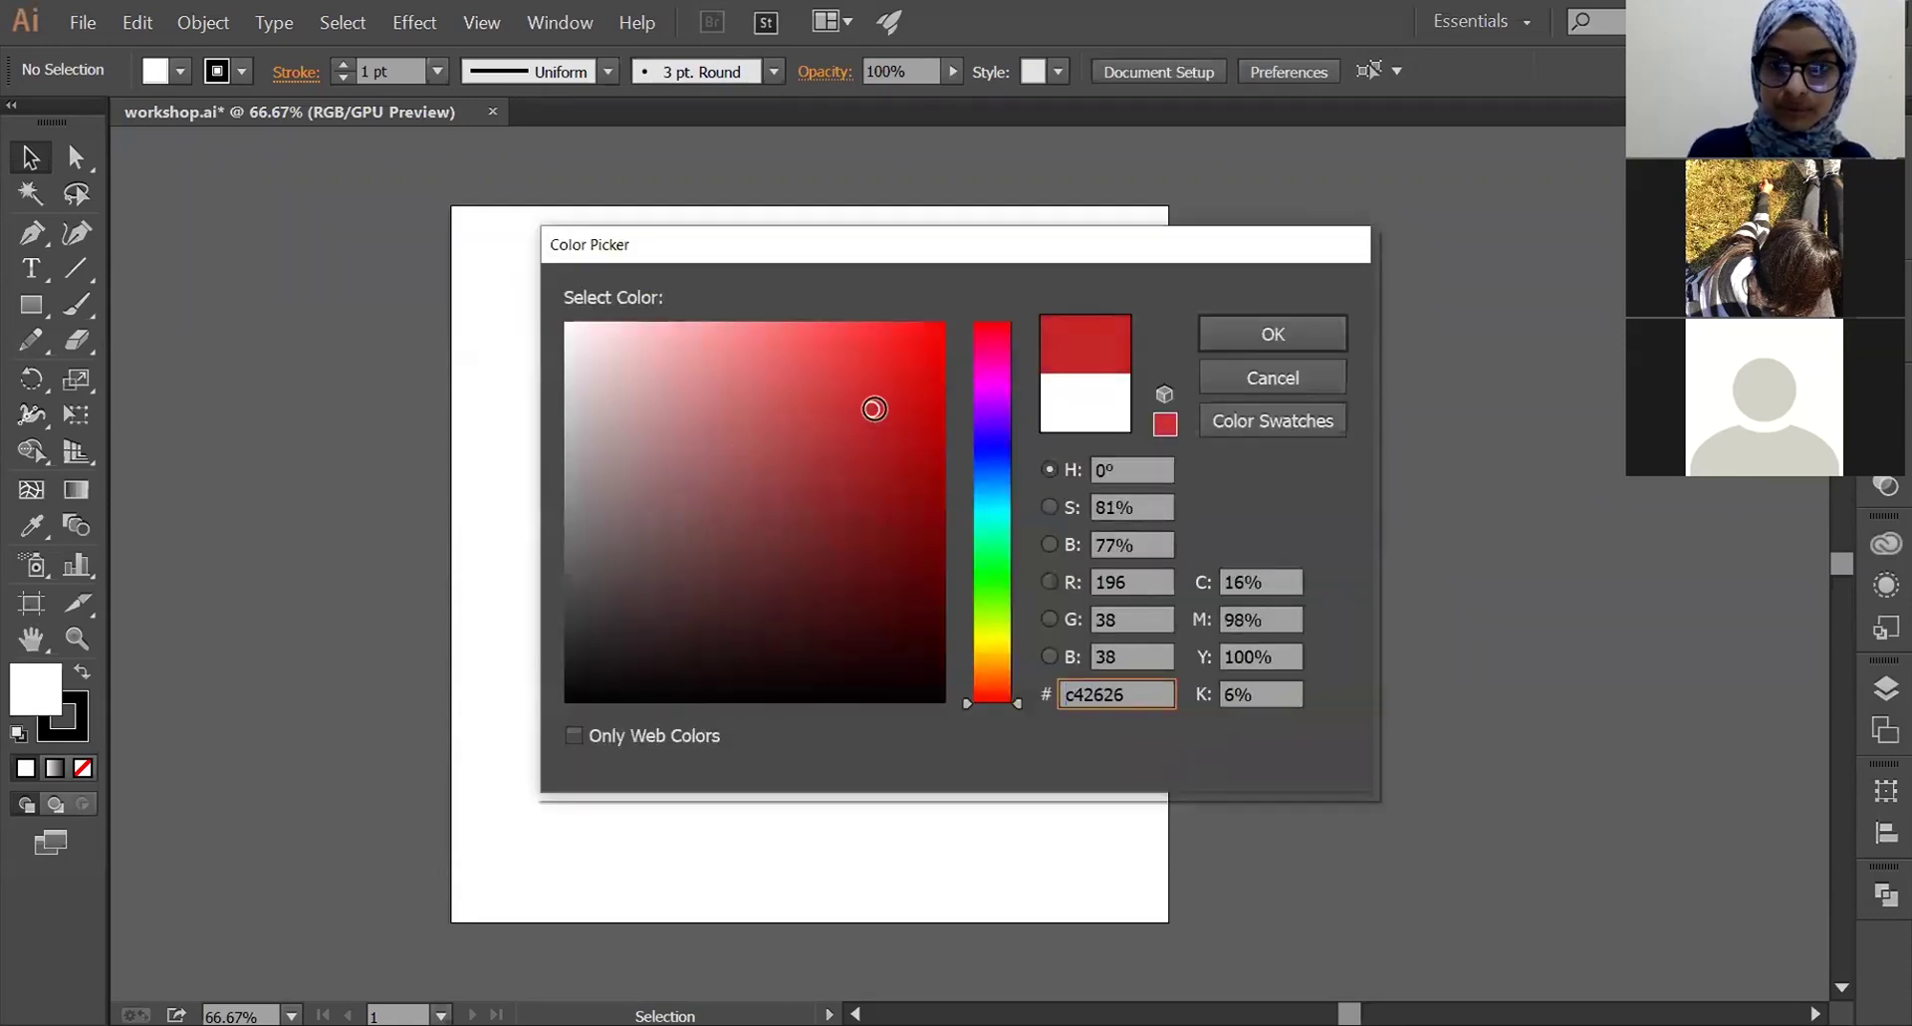
key(Return)
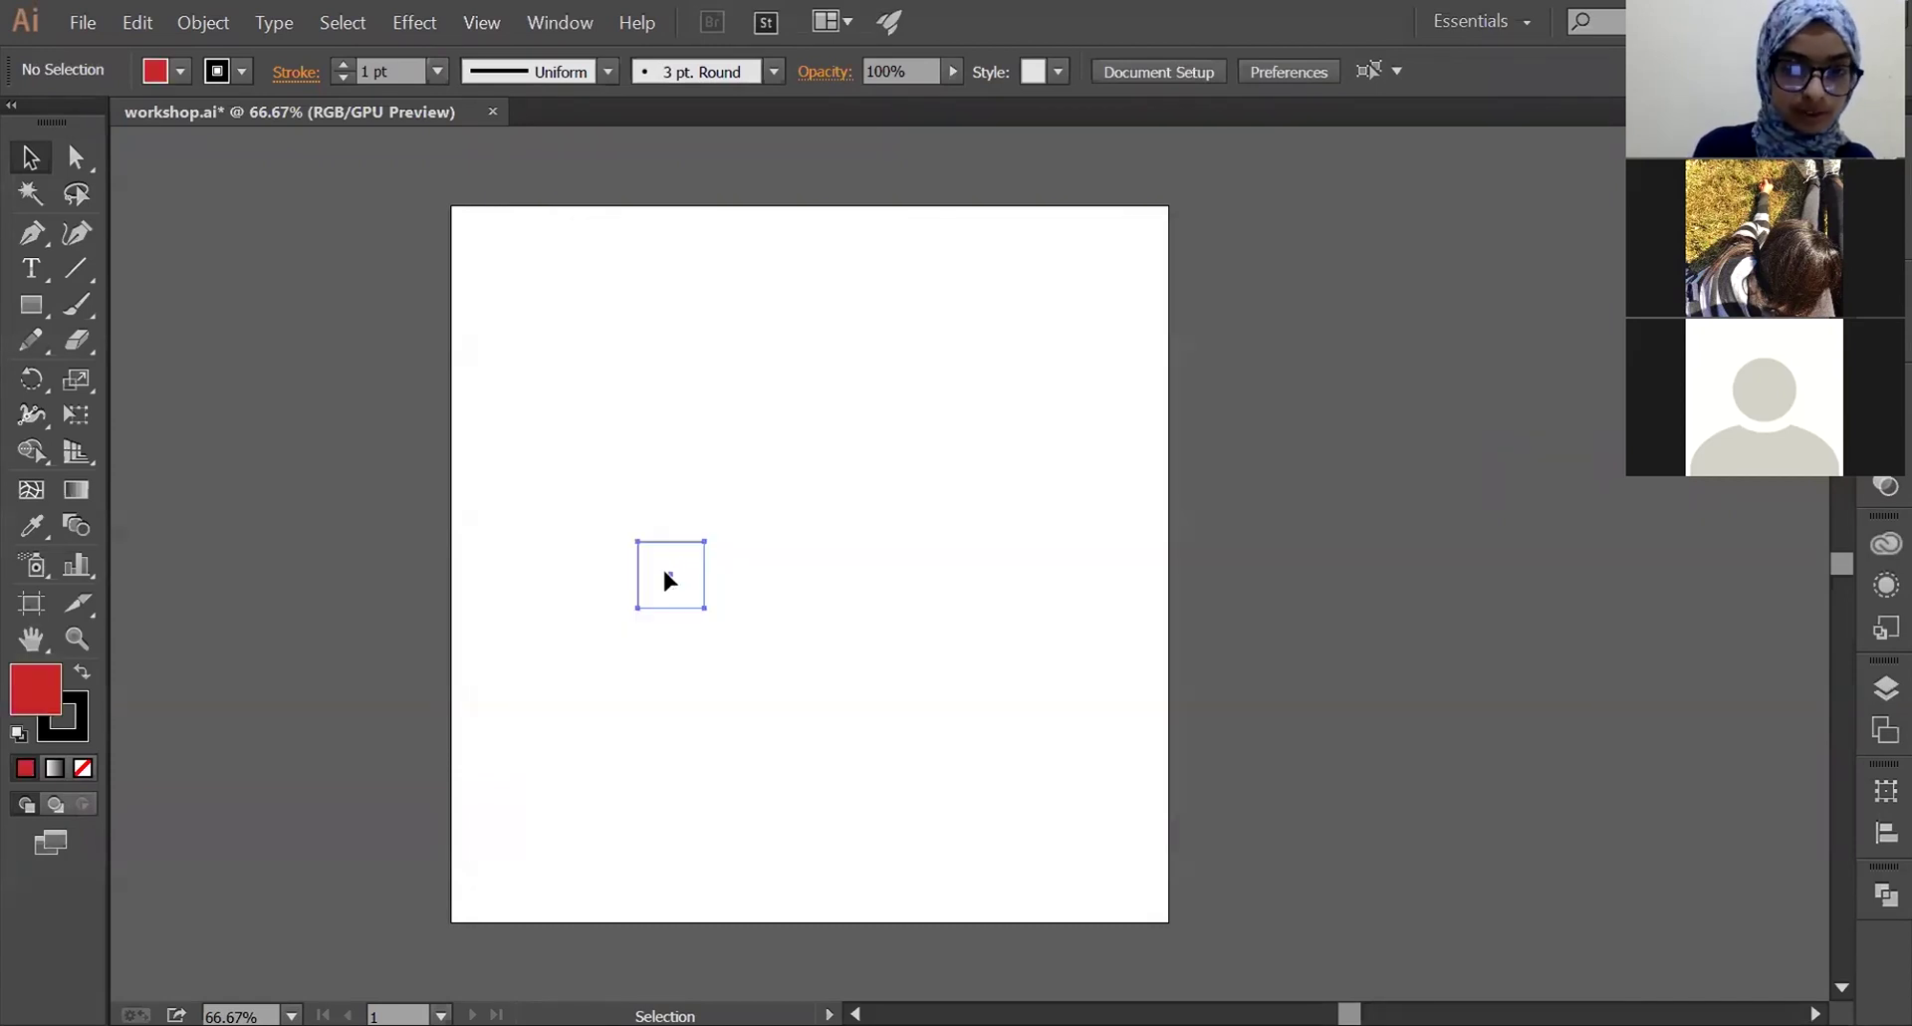
key(ctrl+z)
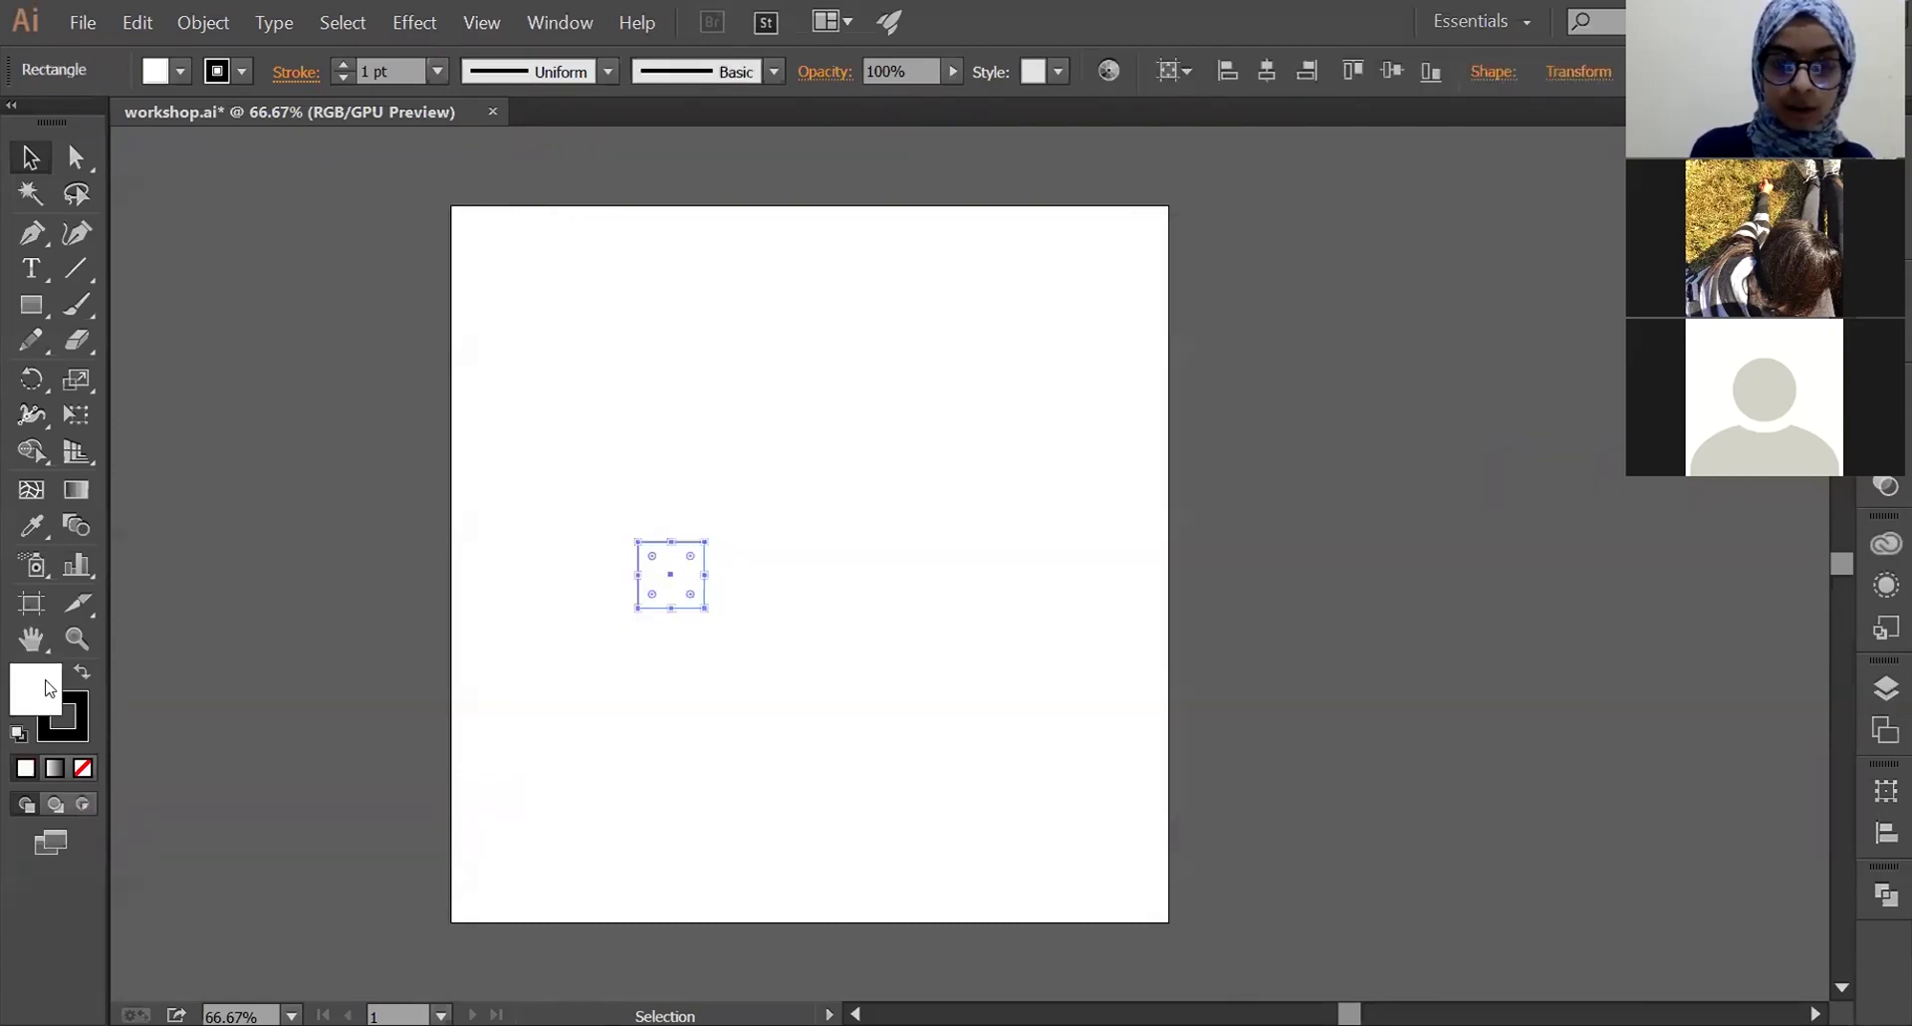
double_click(50, 689)
click(784, 532)
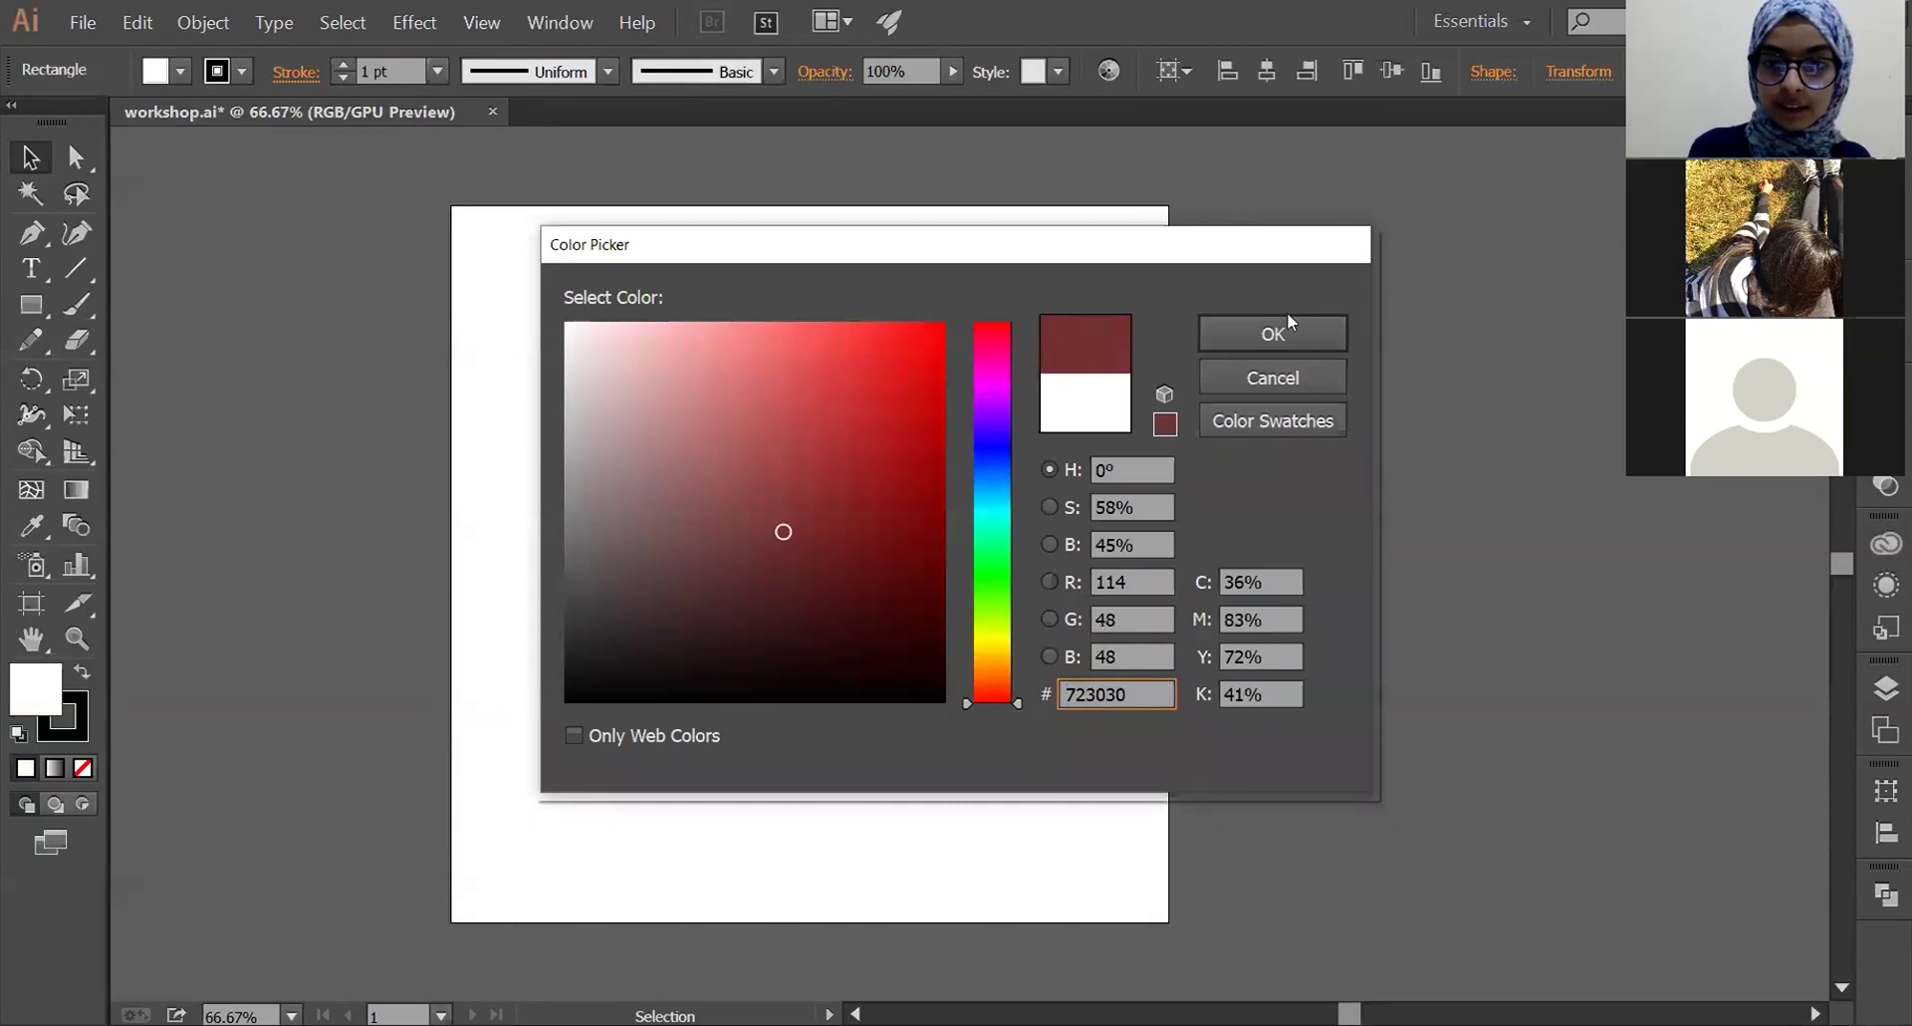
click(1269, 330)
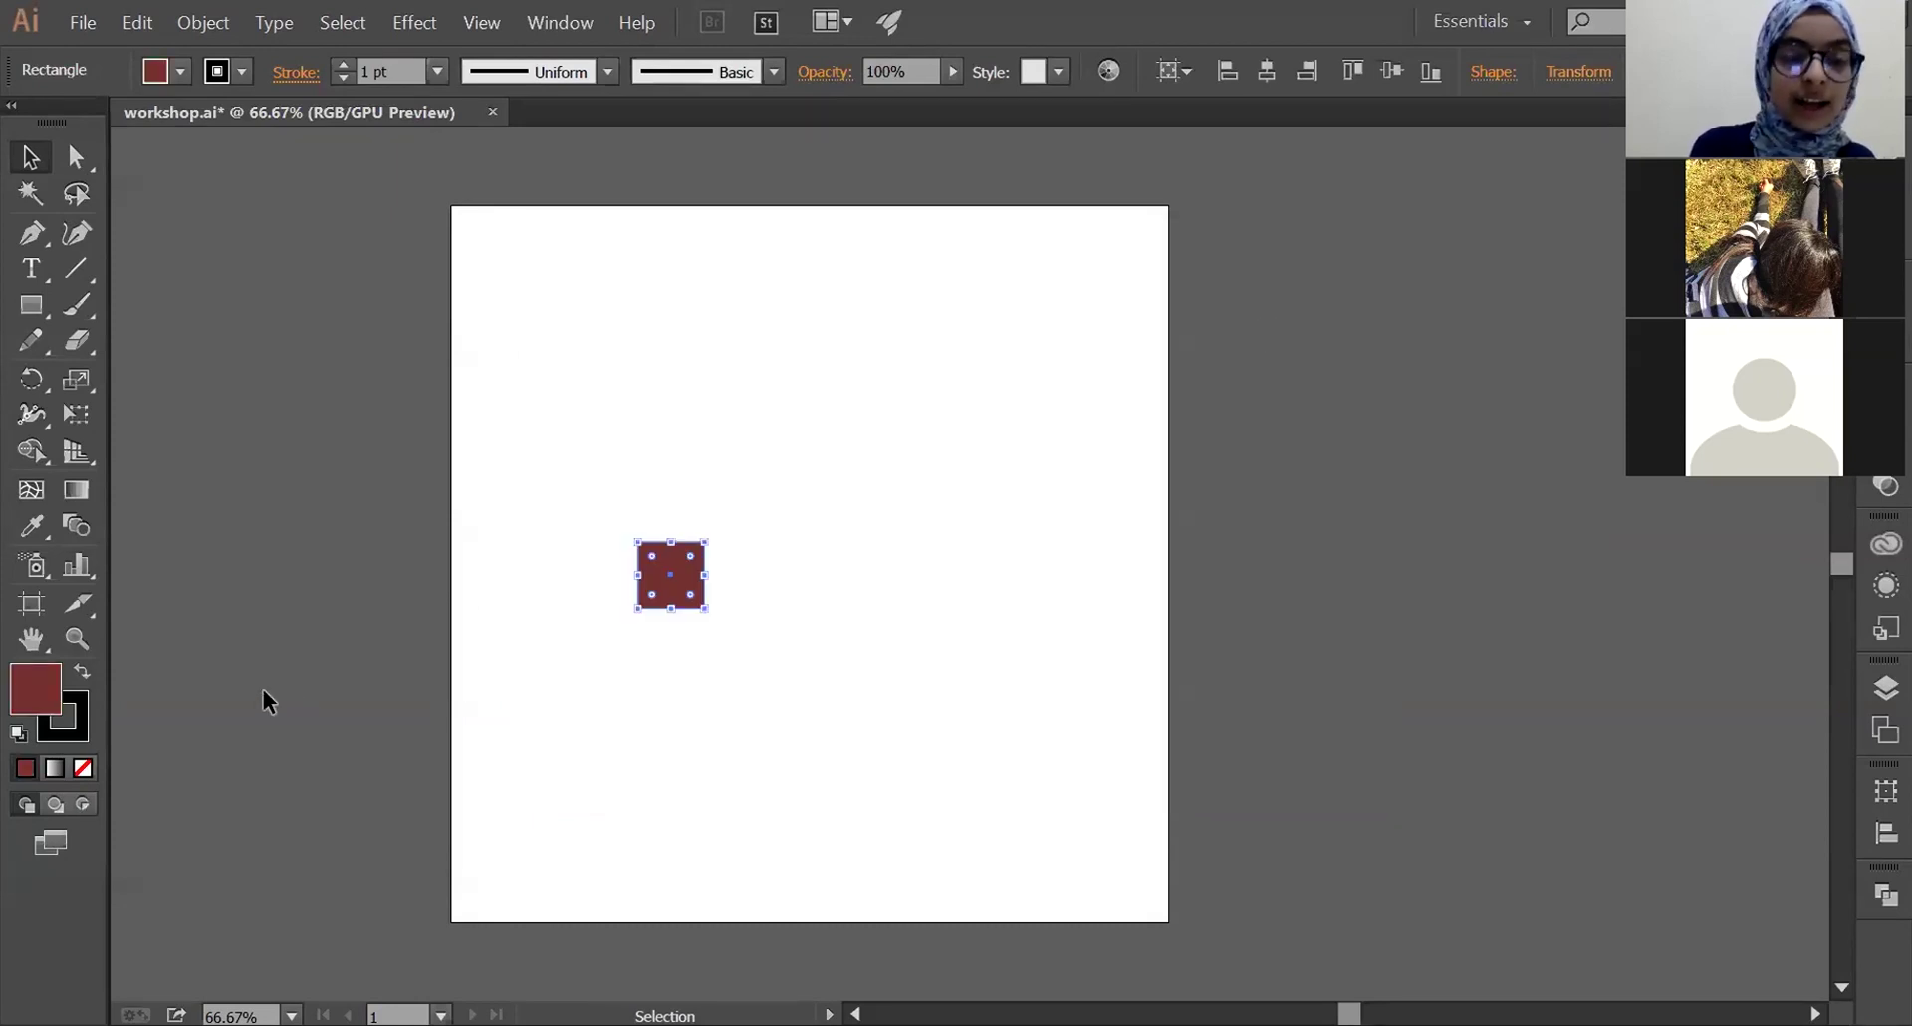
click(558, 617)
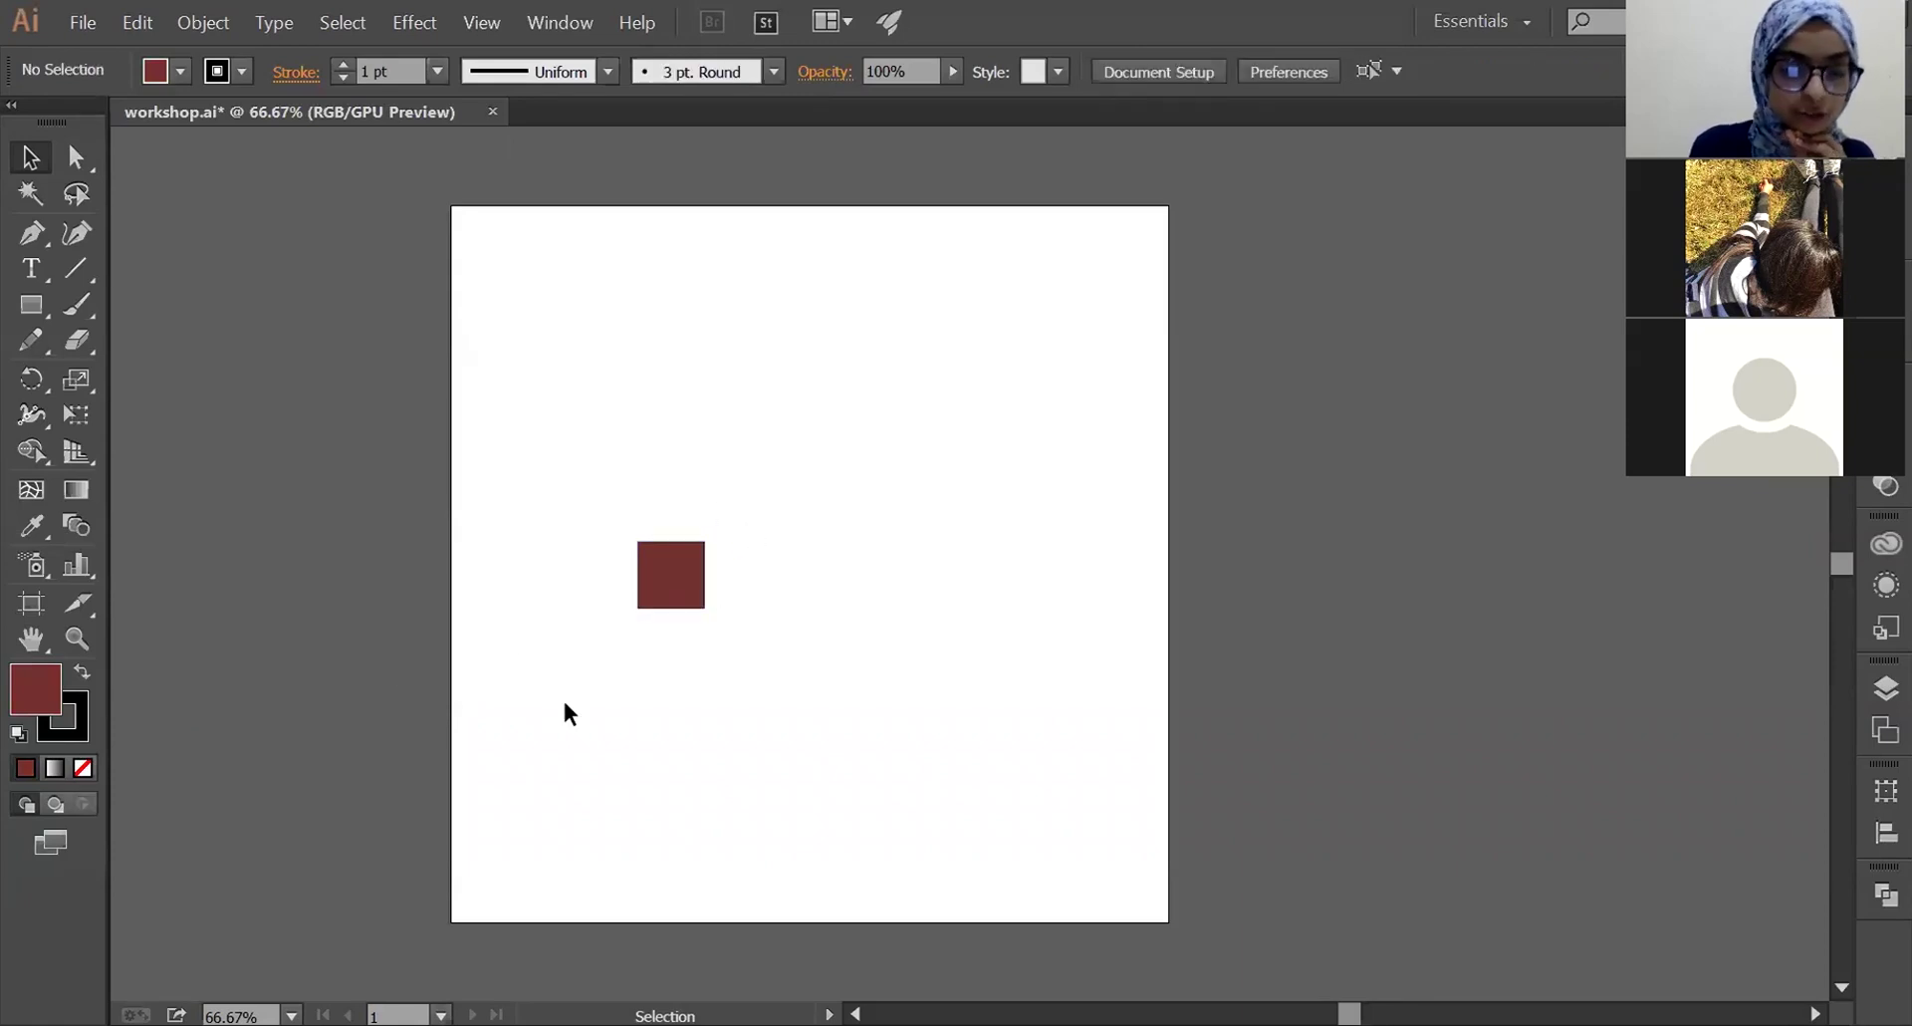
- Keep the square's solid dark red fill and give it a near-black outline, after briefly trying white
click(682, 576)
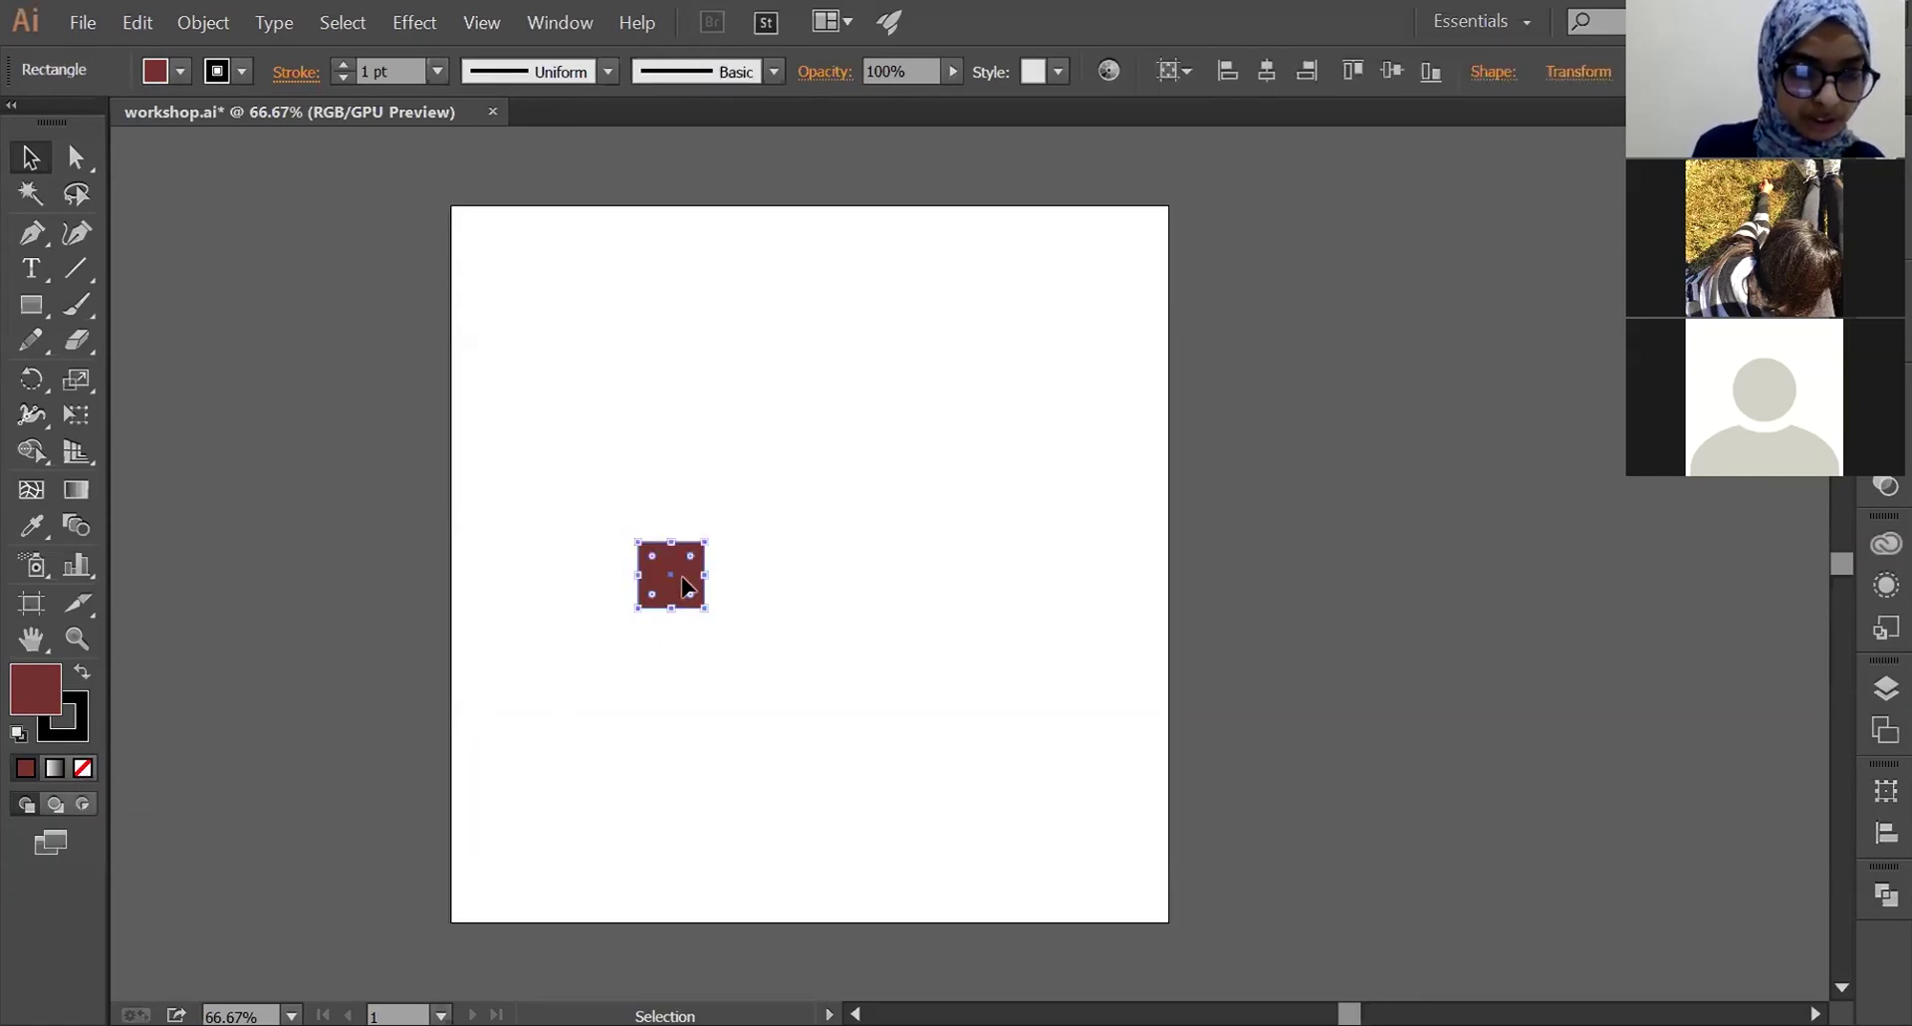
click(83, 768)
click(30, 773)
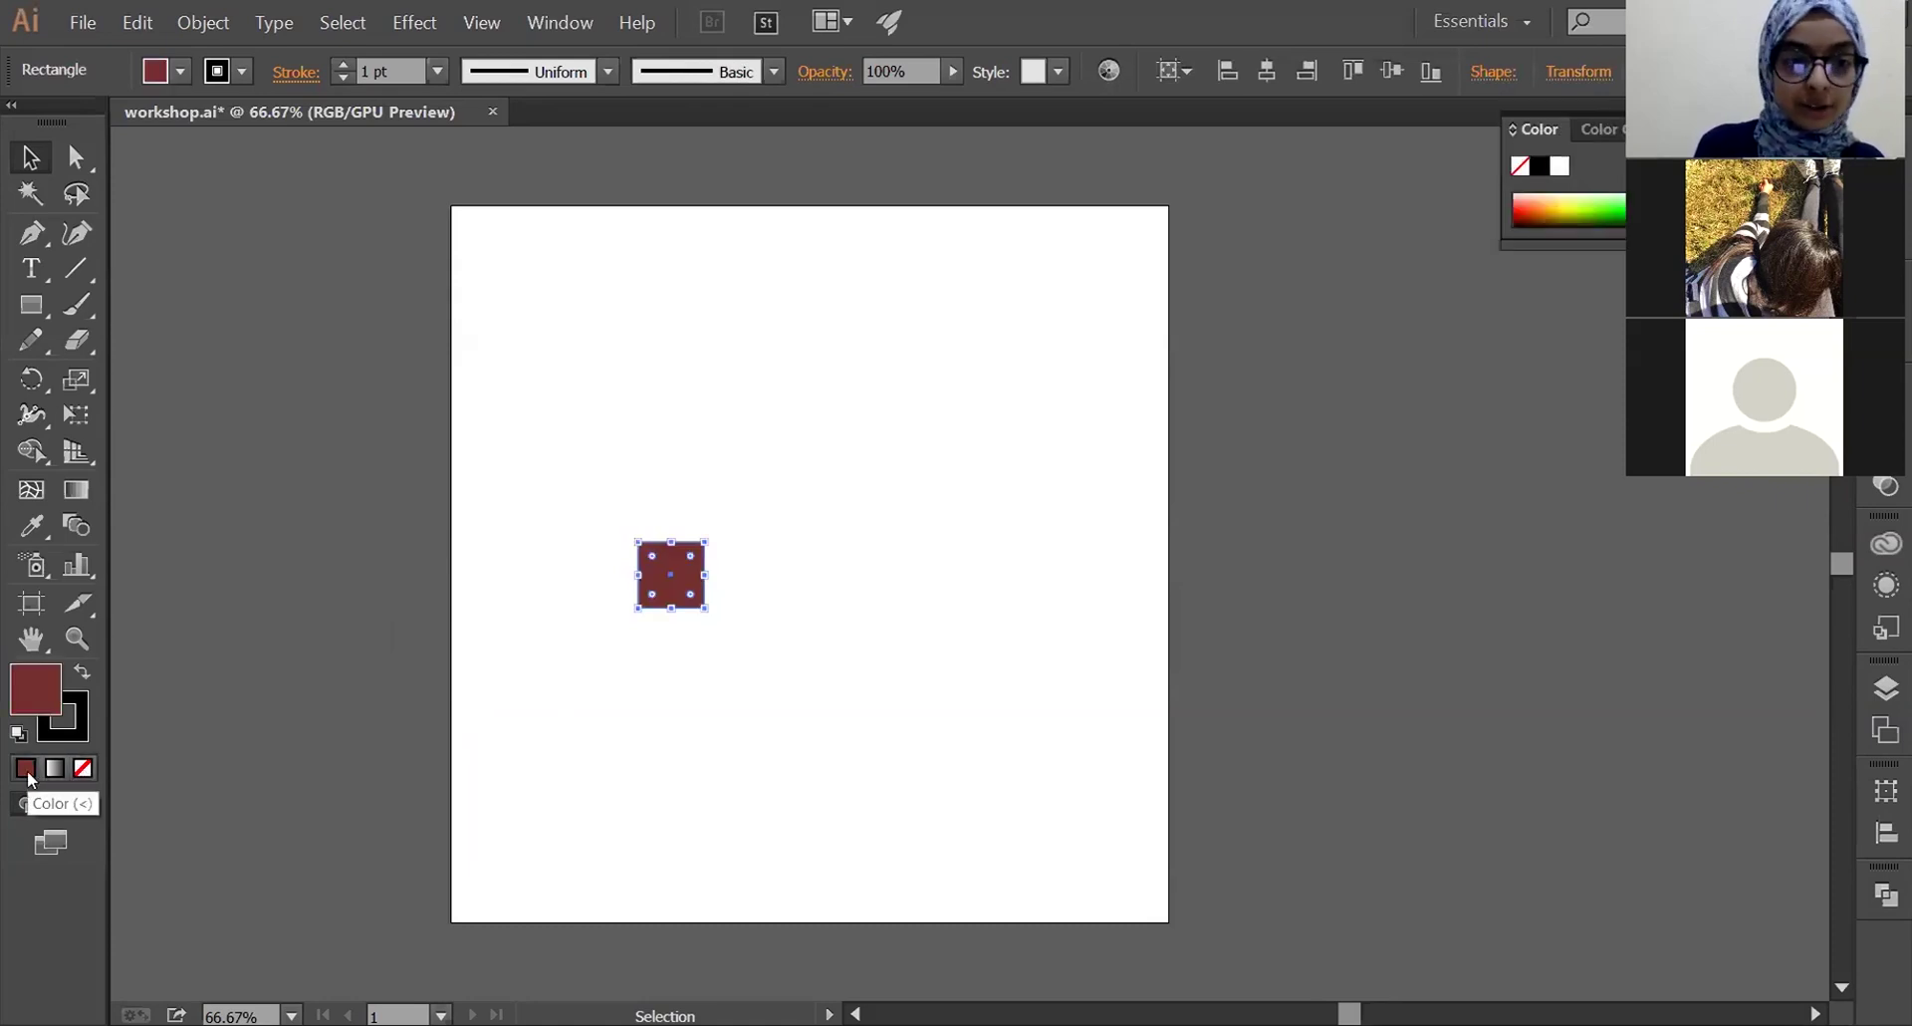
click(68, 737)
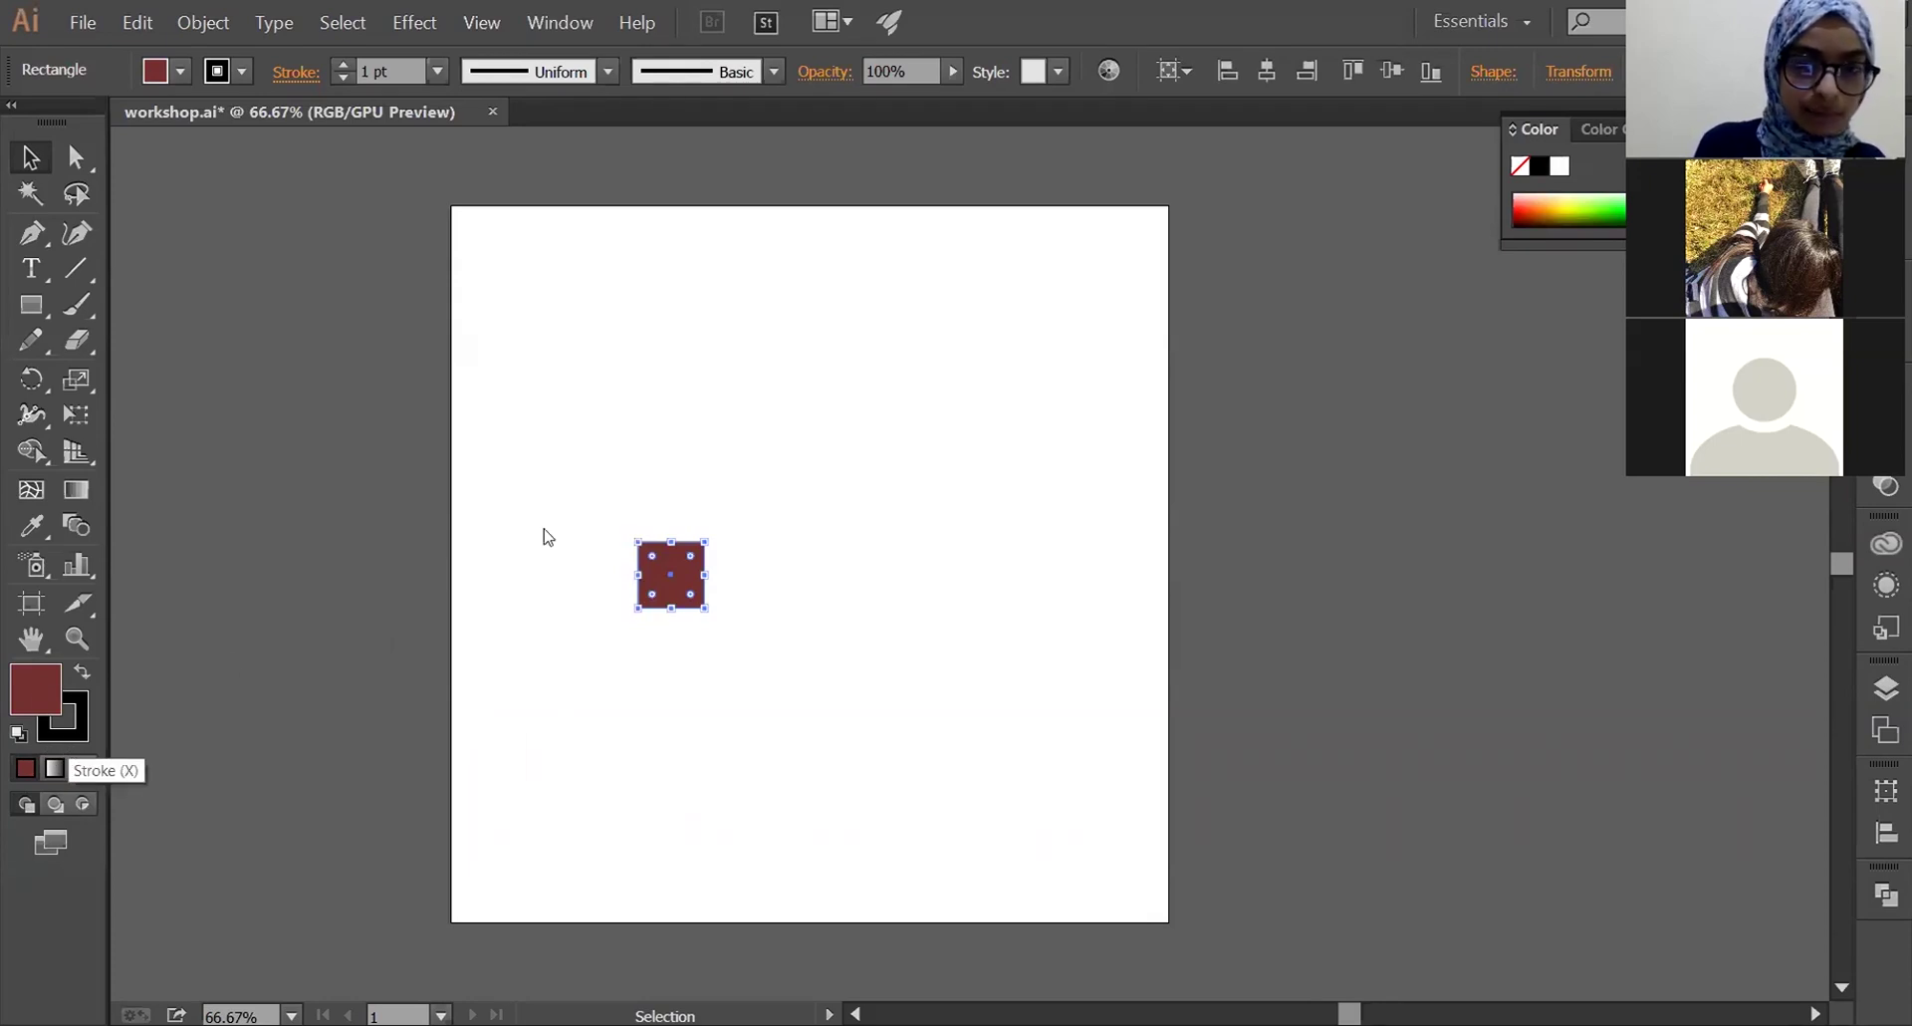
double_click(68, 732)
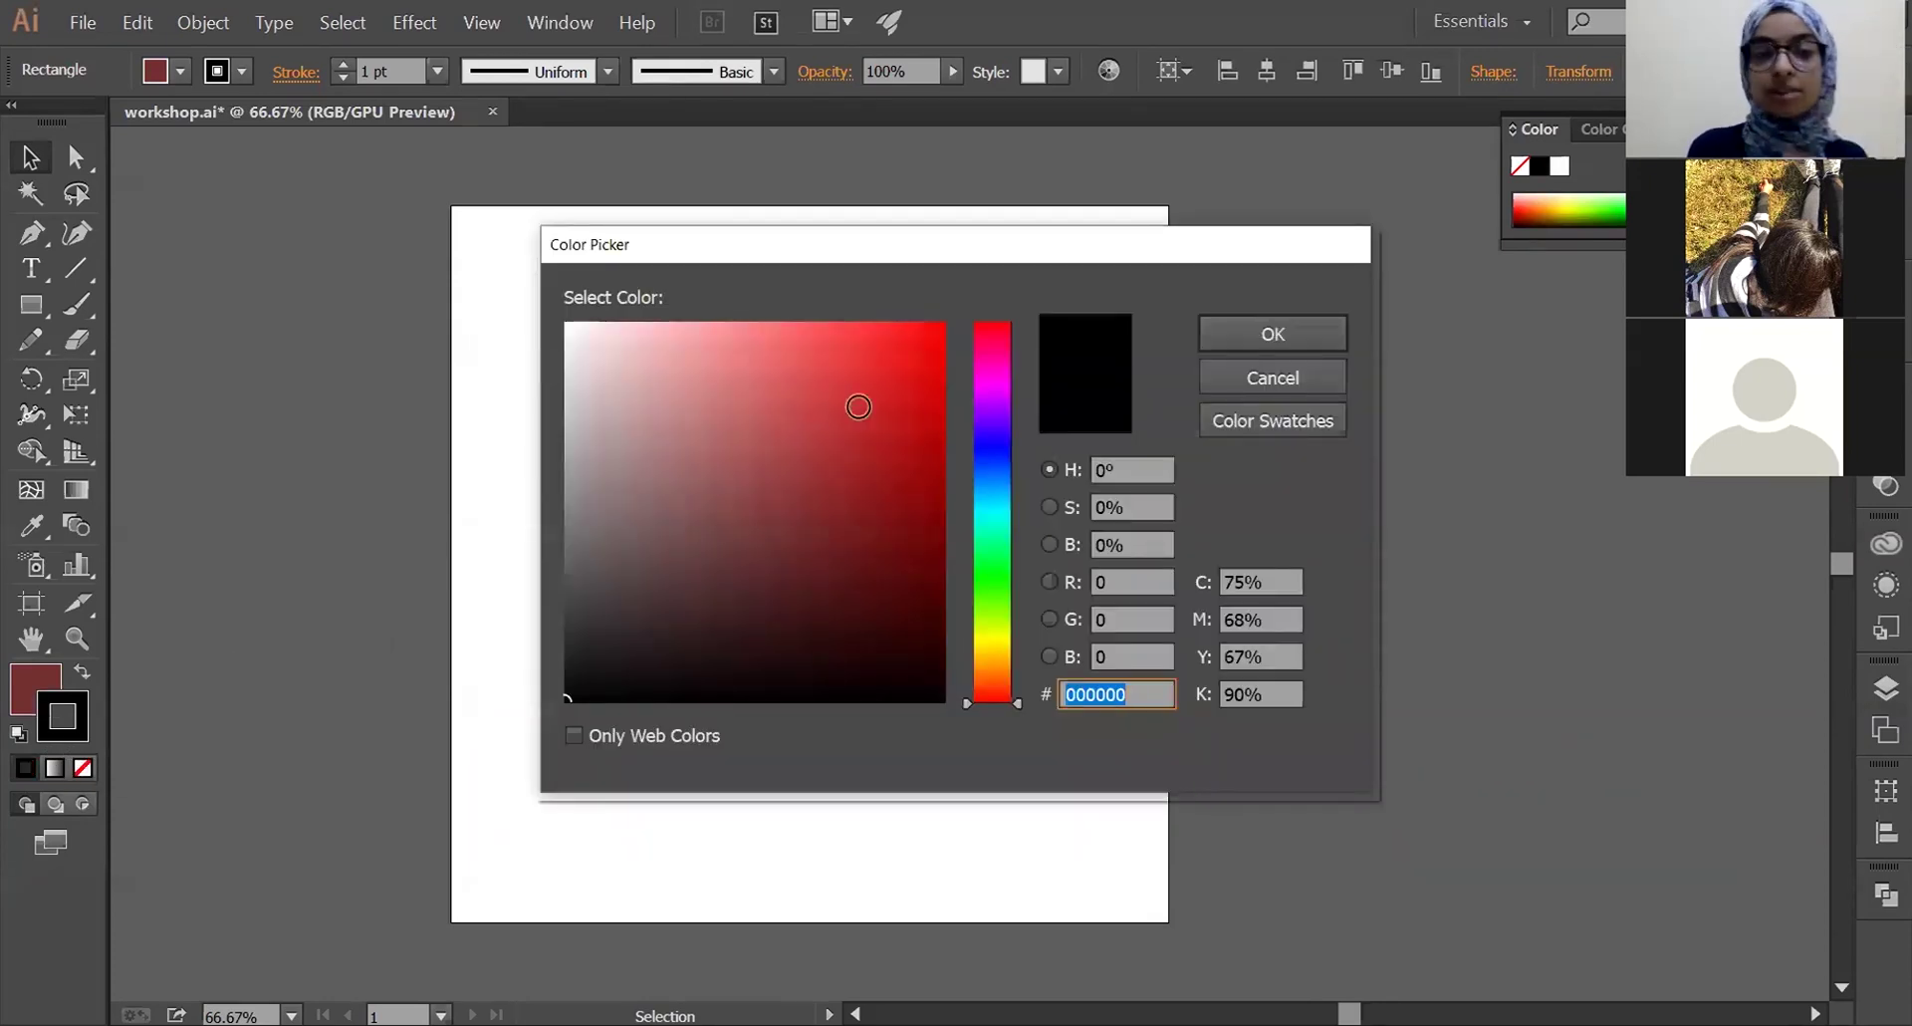
drag(683, 362, 537, 299)
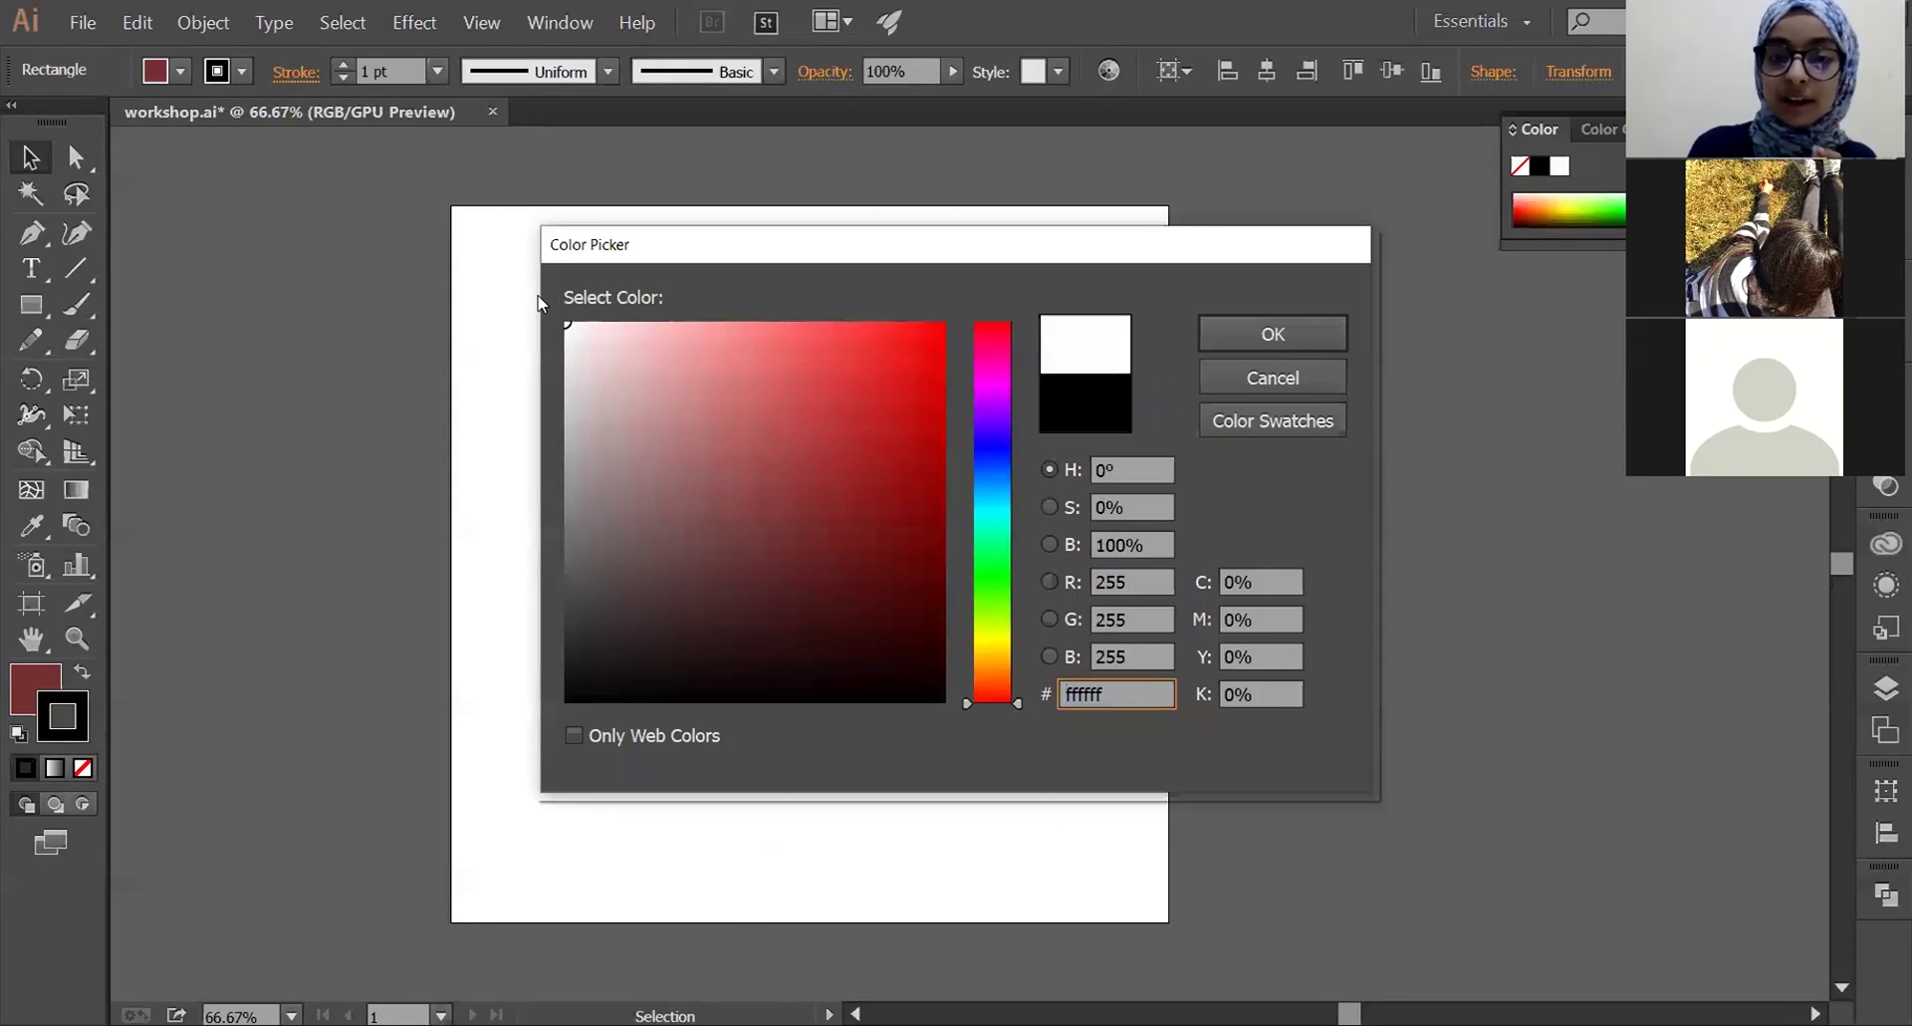
key(Return)
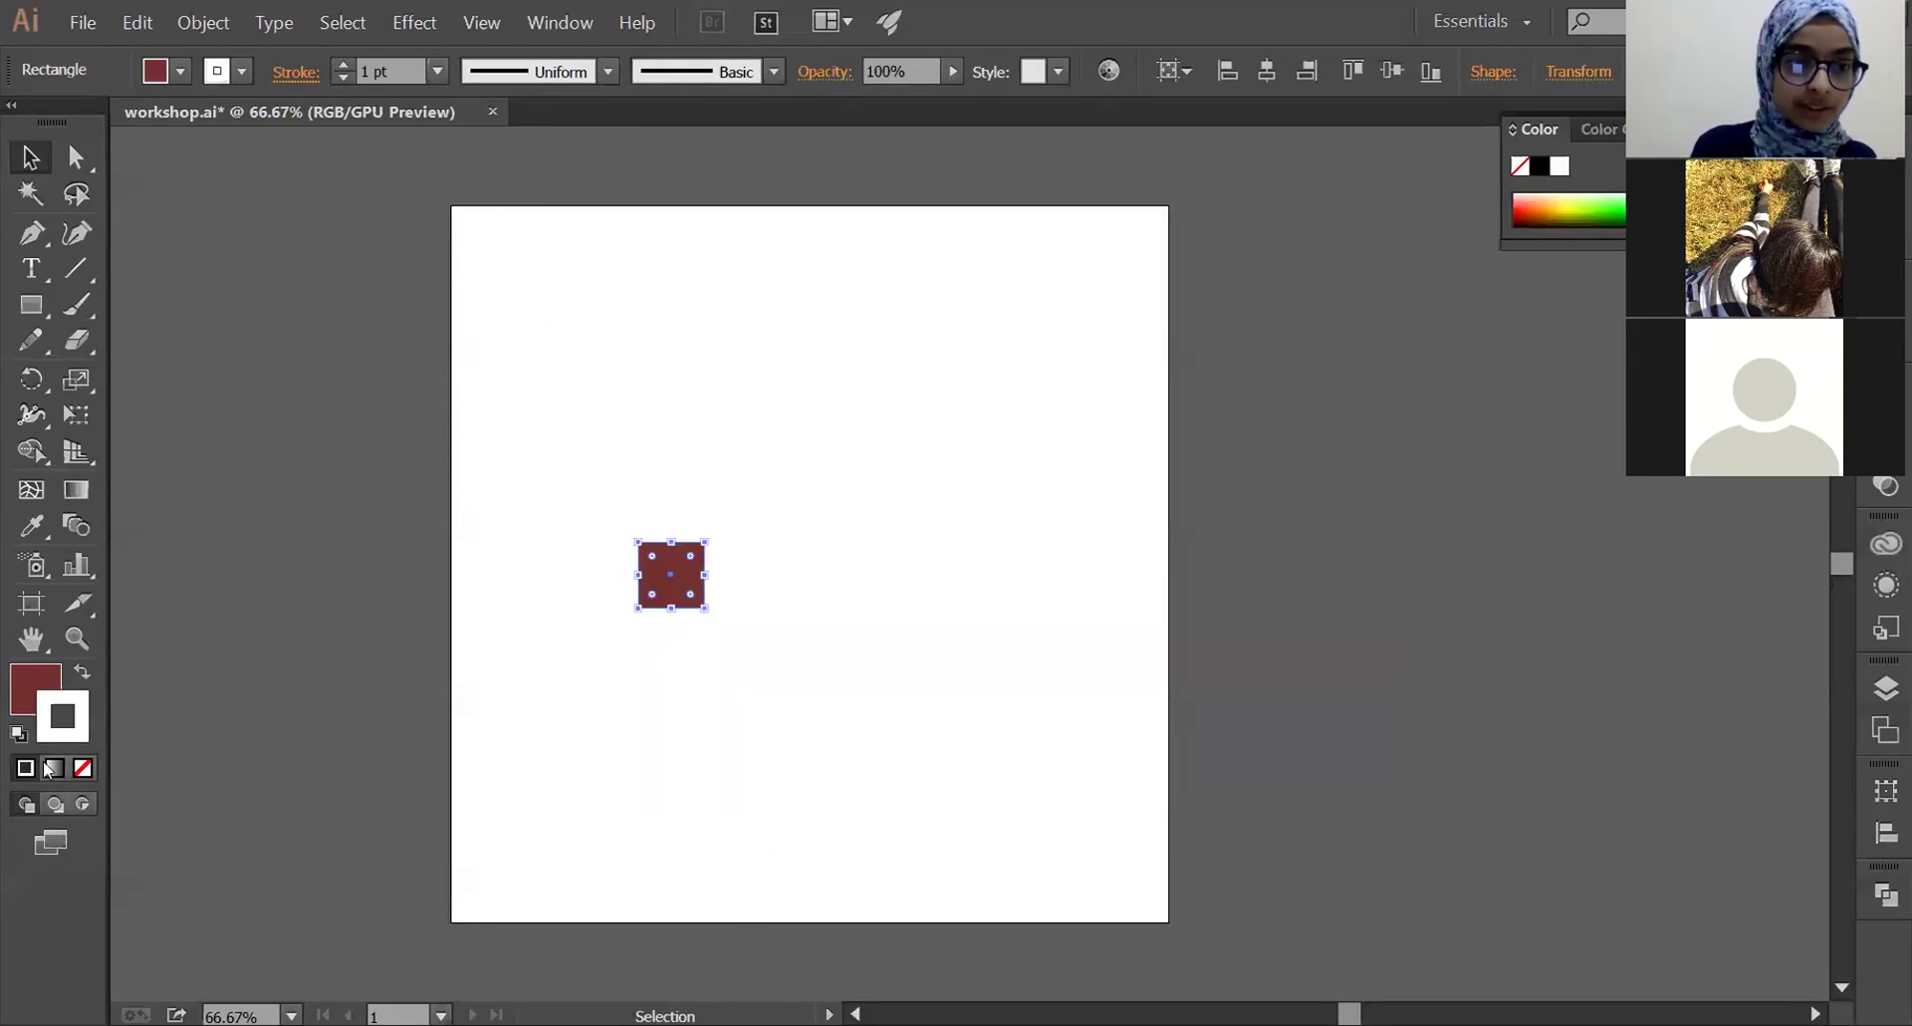
double_click(55, 745)
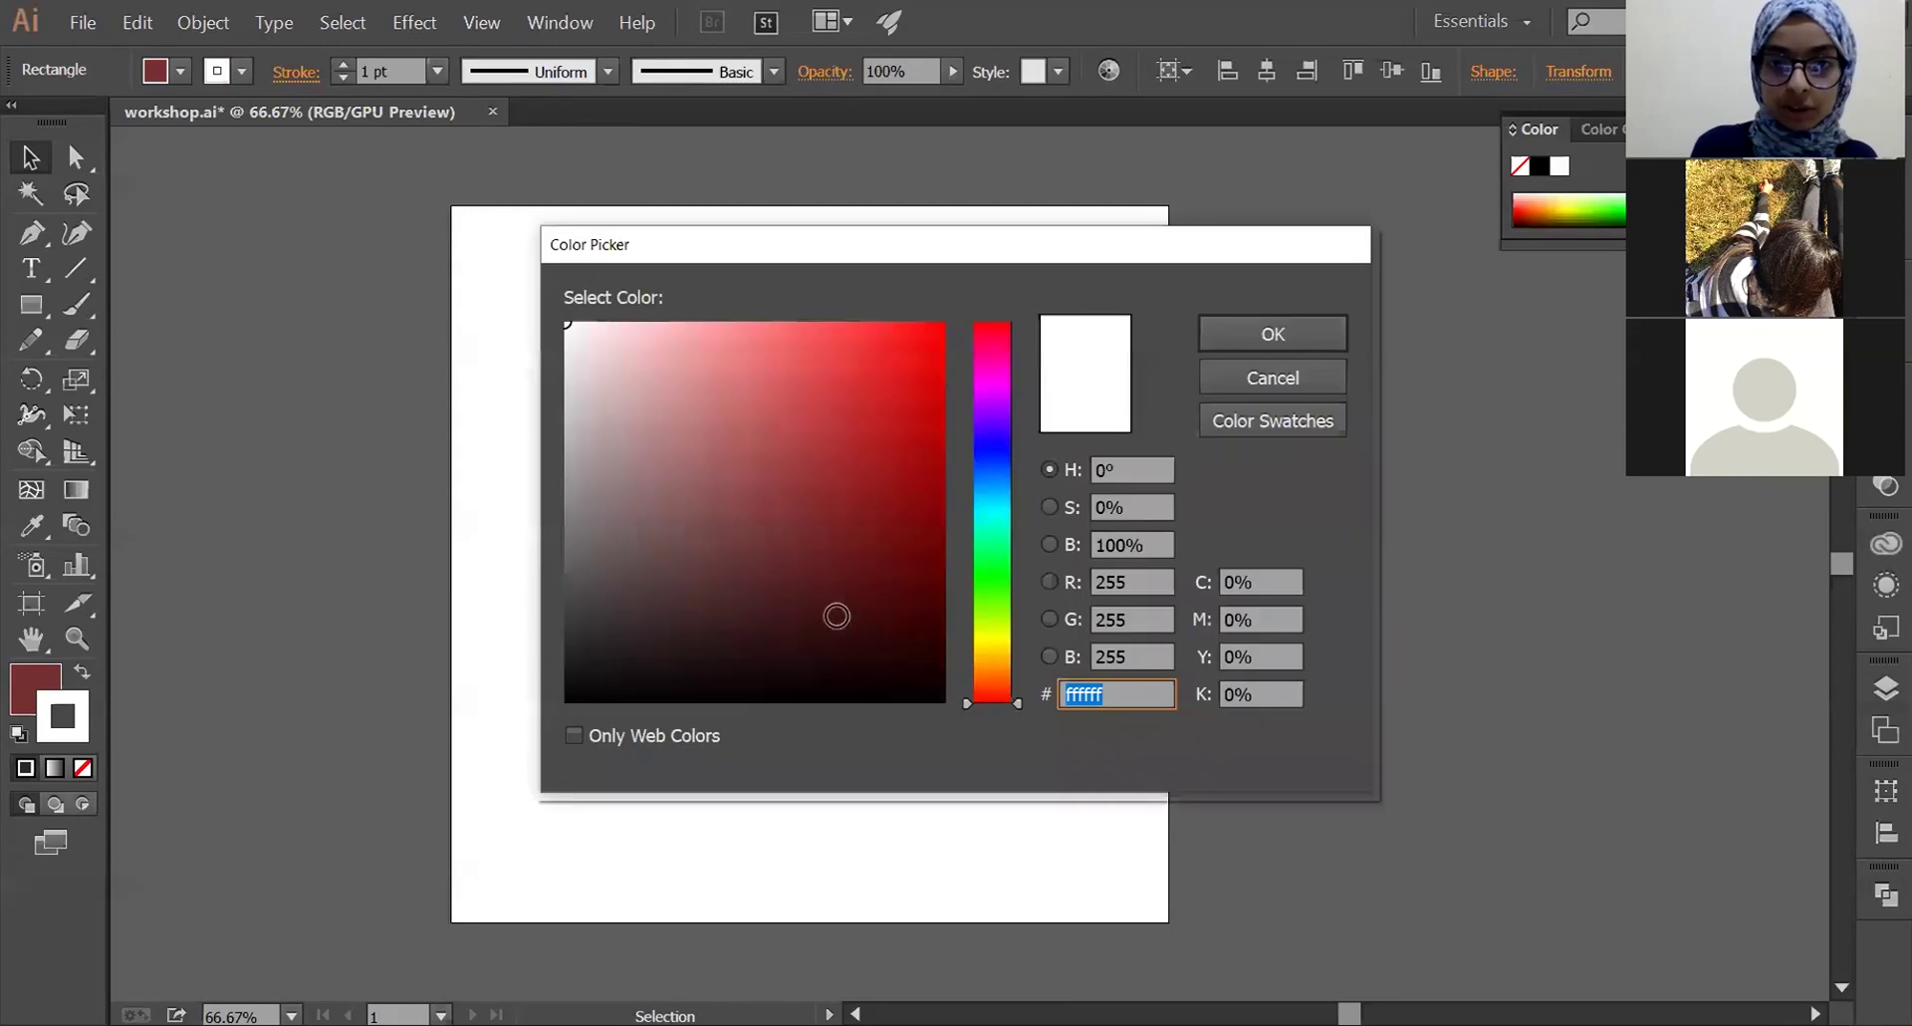
click(793, 665)
key(Return)
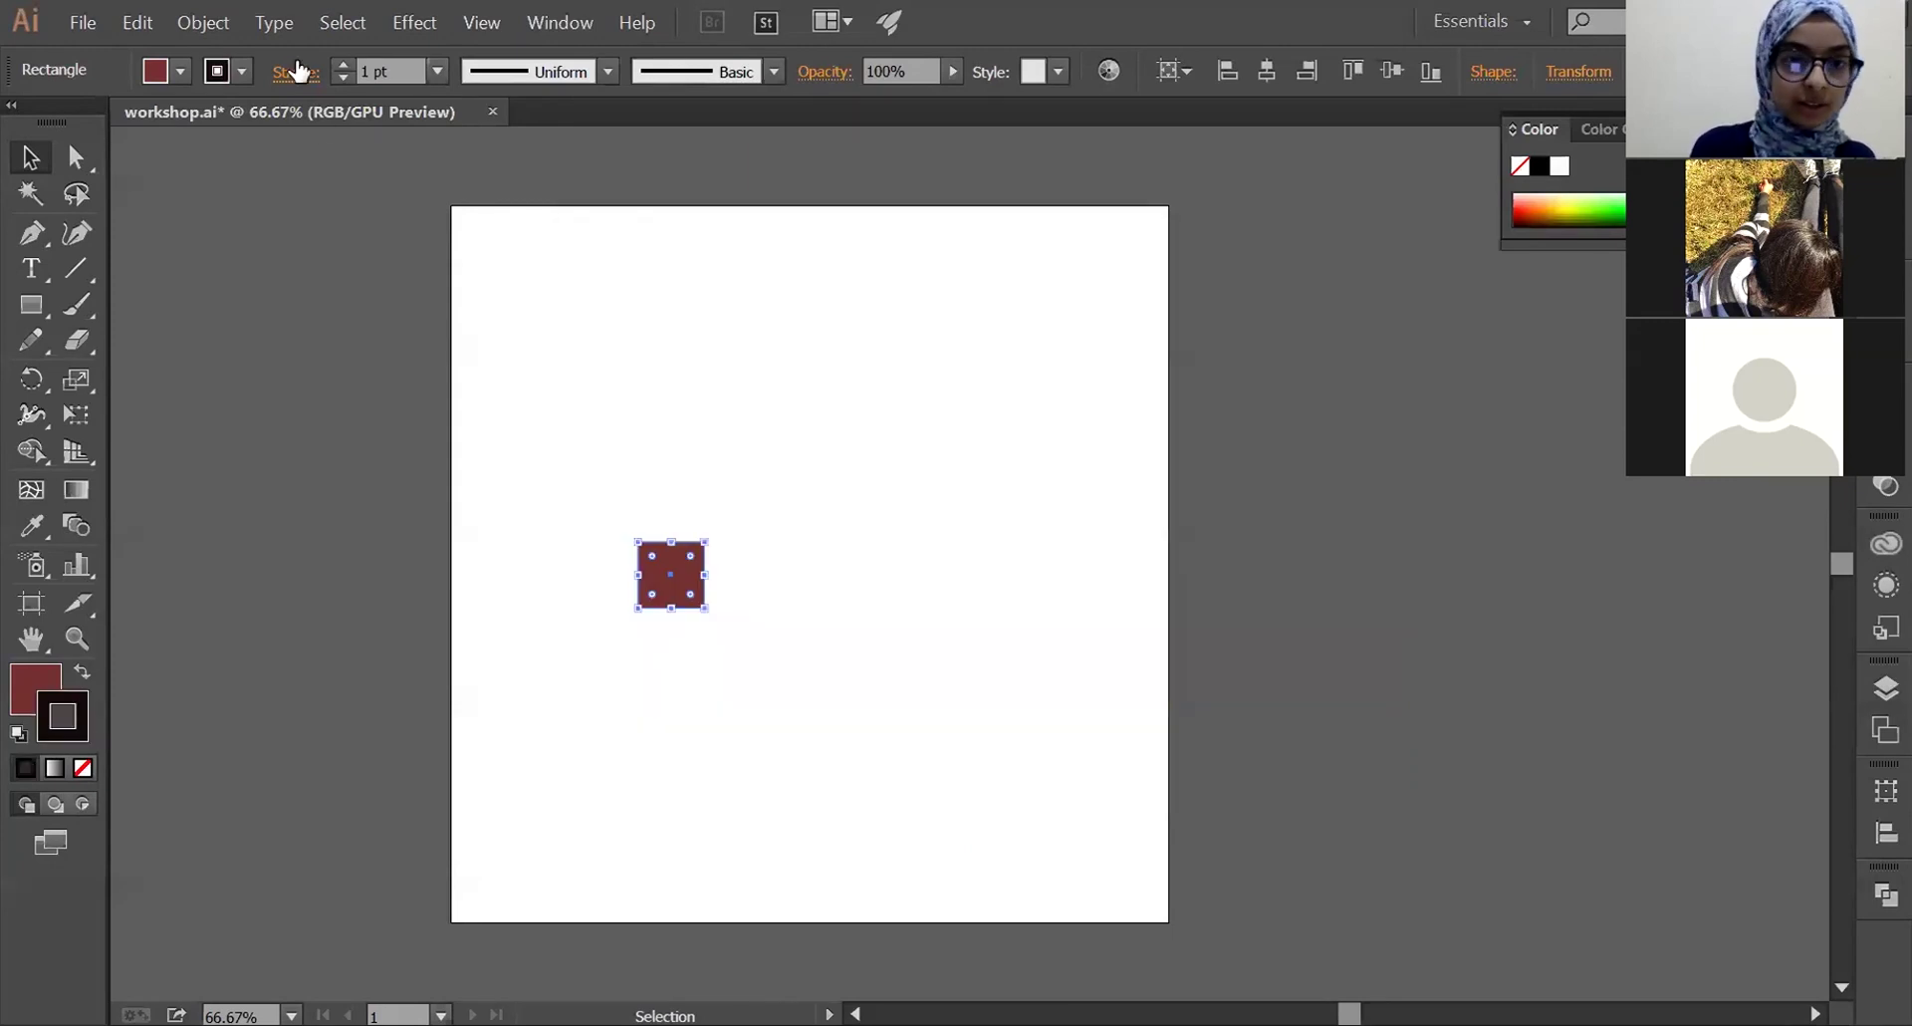
- Drag the square's top-right corner up and right into a wider rectangle
click(632, 516)
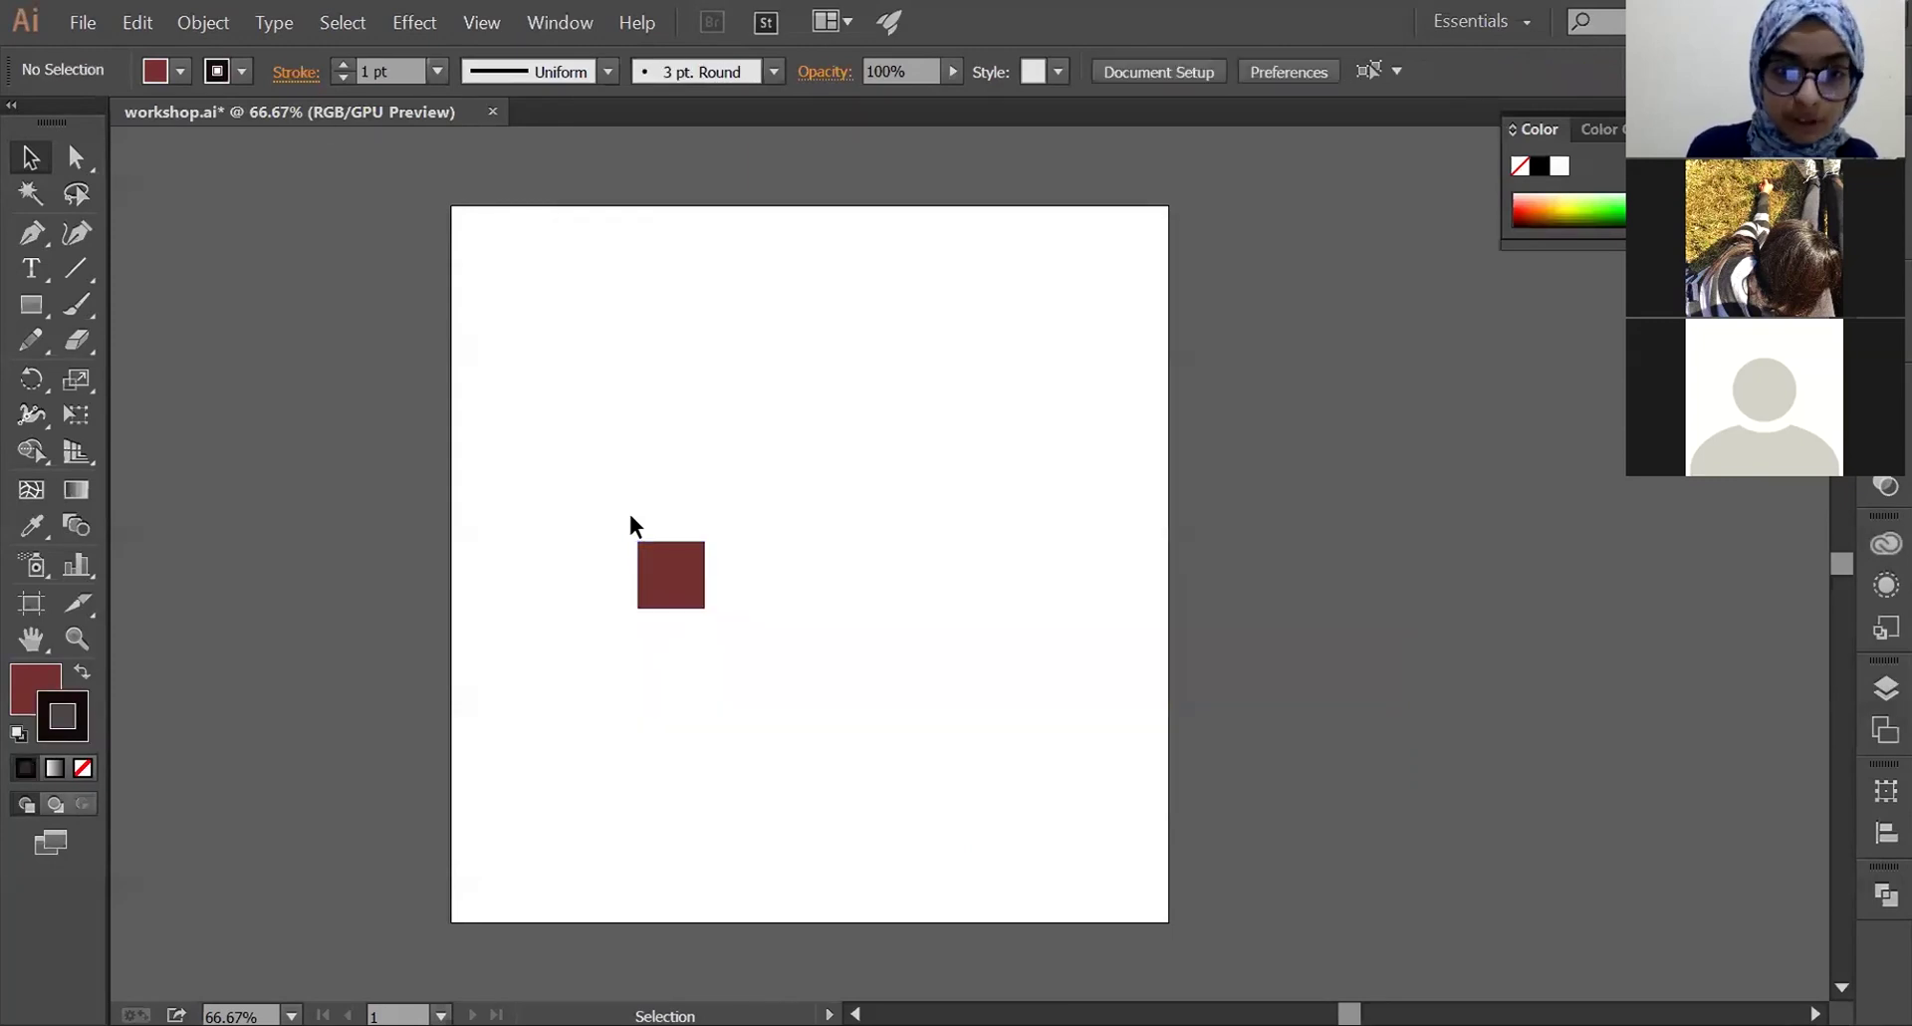
click(700, 569)
drag(705, 543, 890, 416)
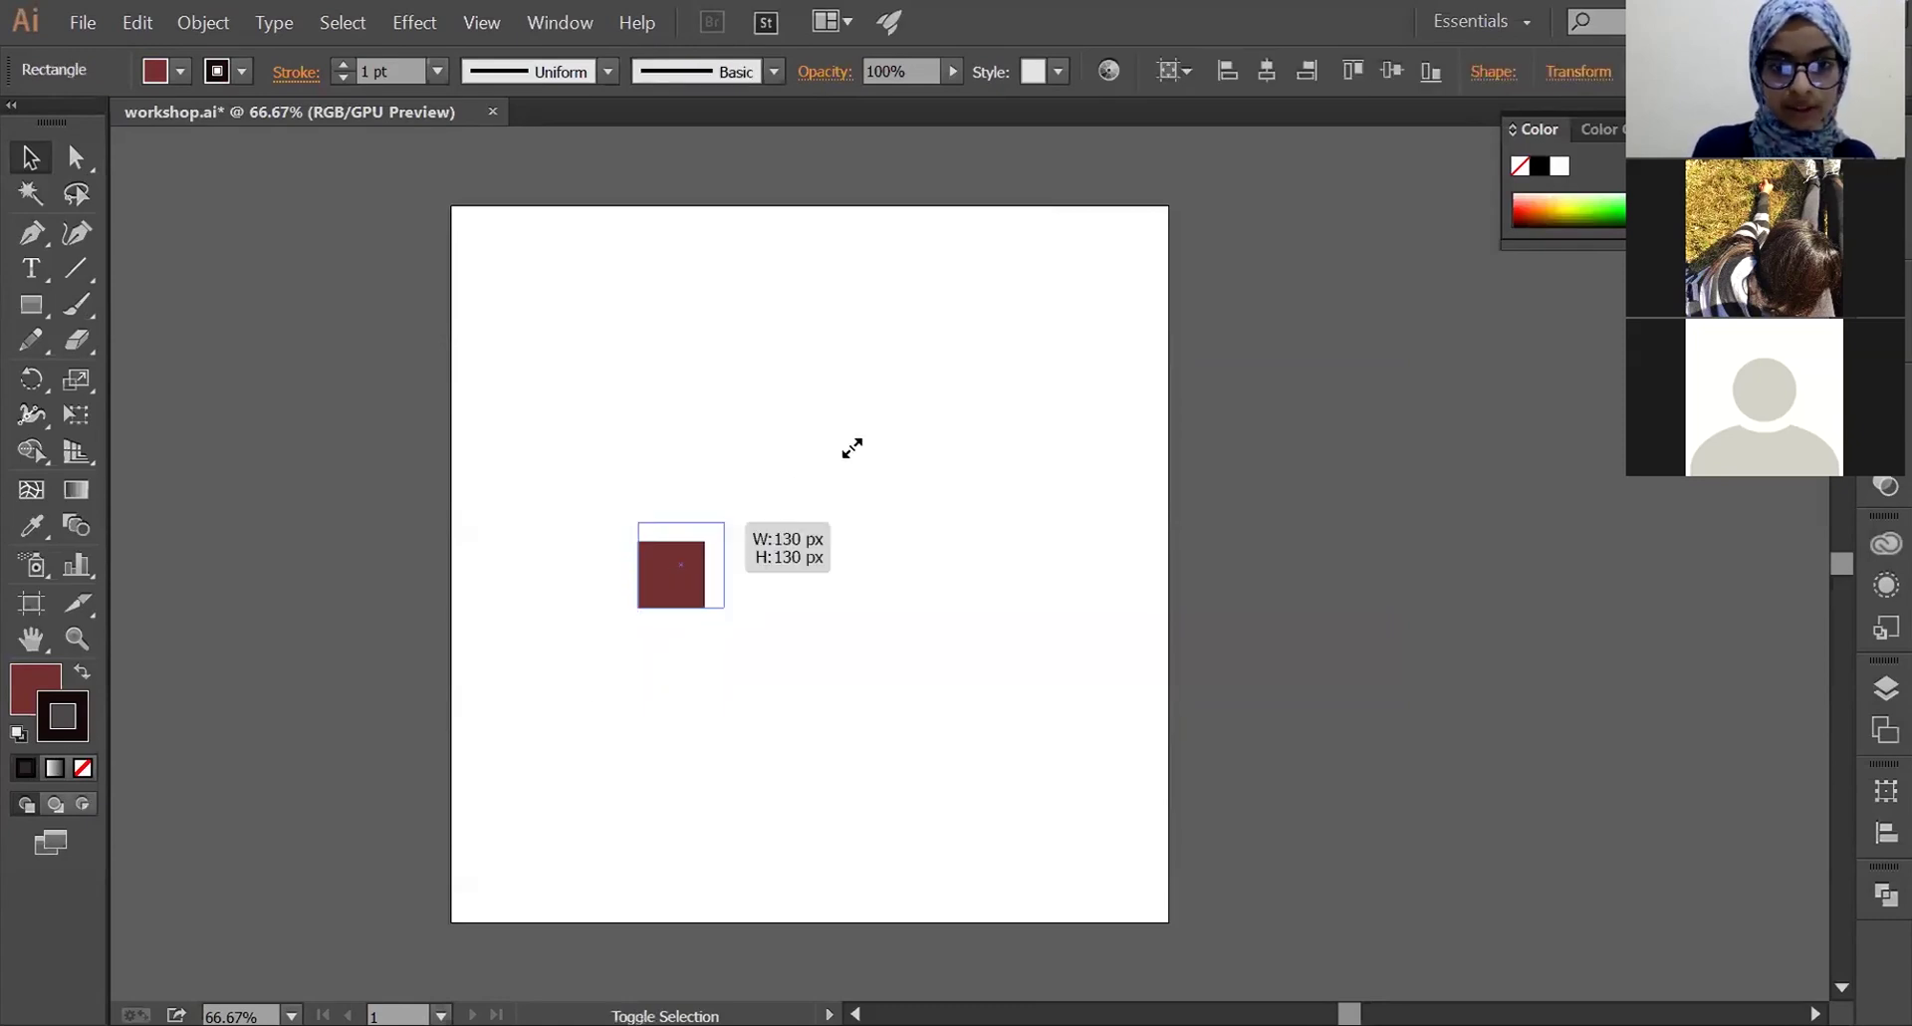
click(644, 393)
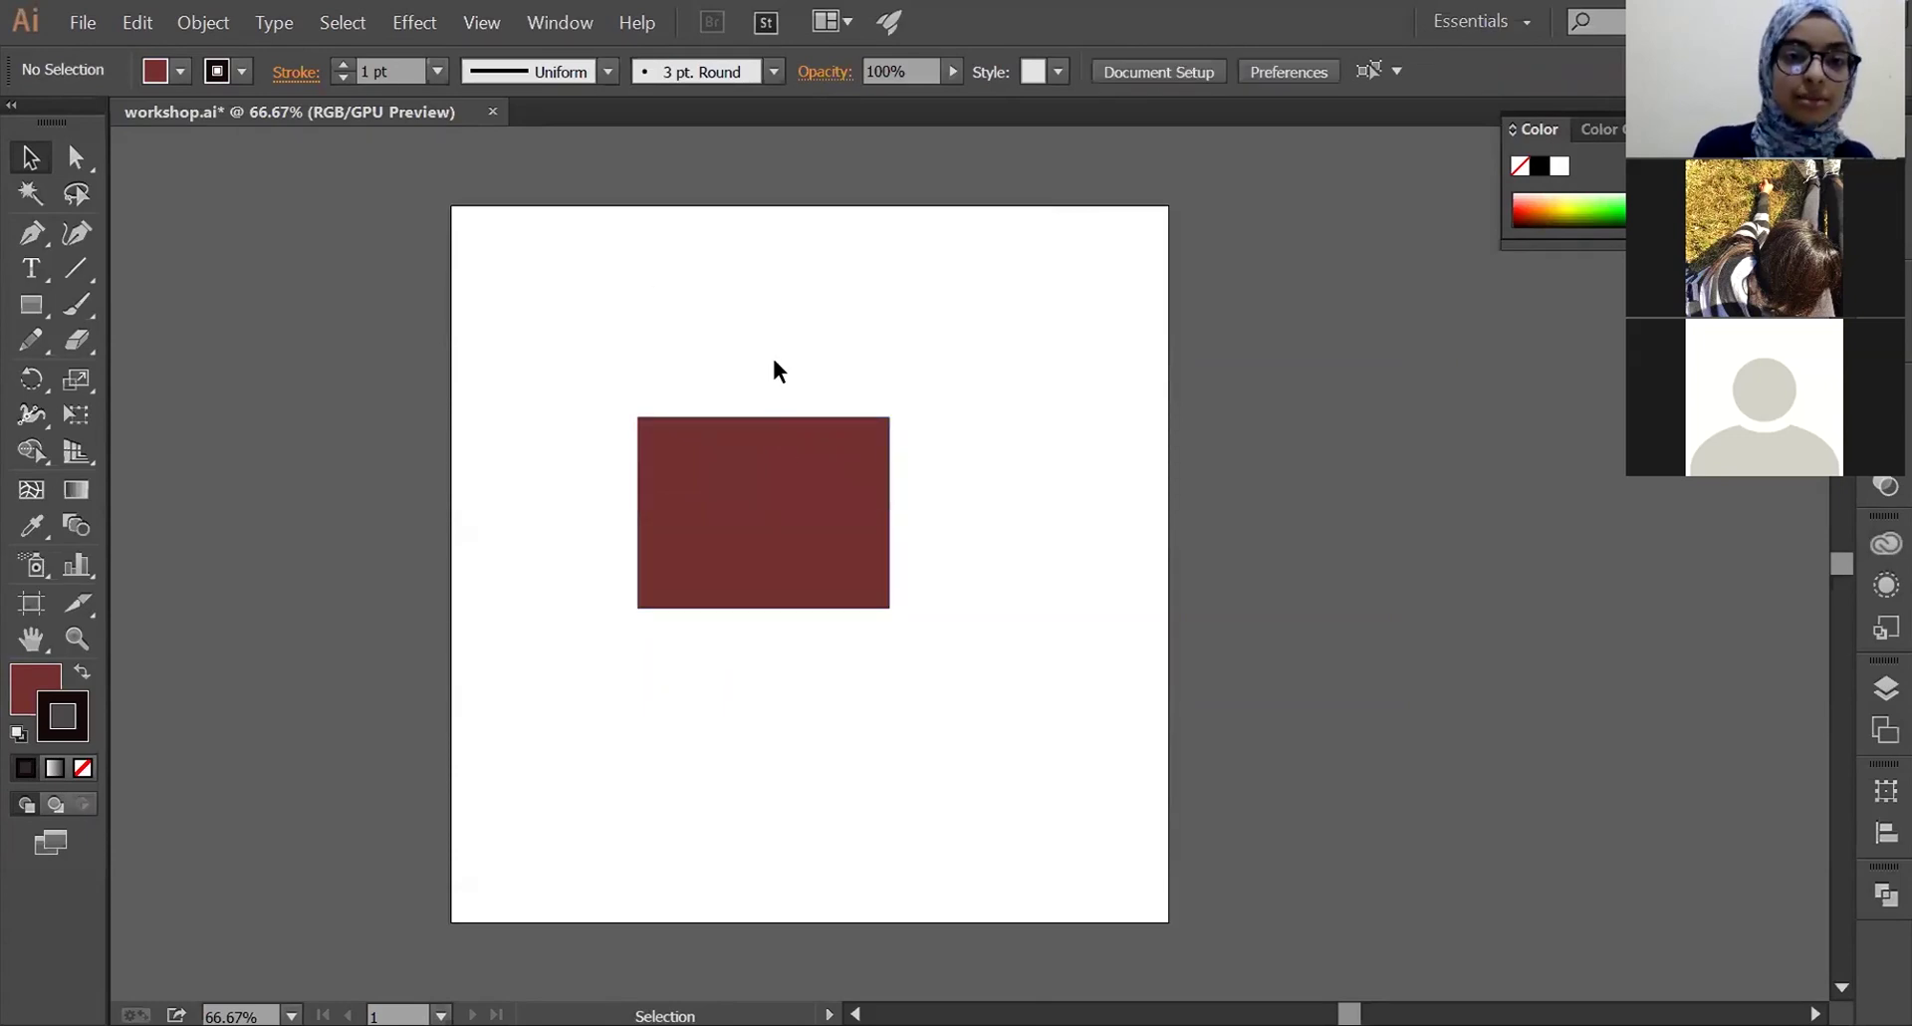
click(801, 498)
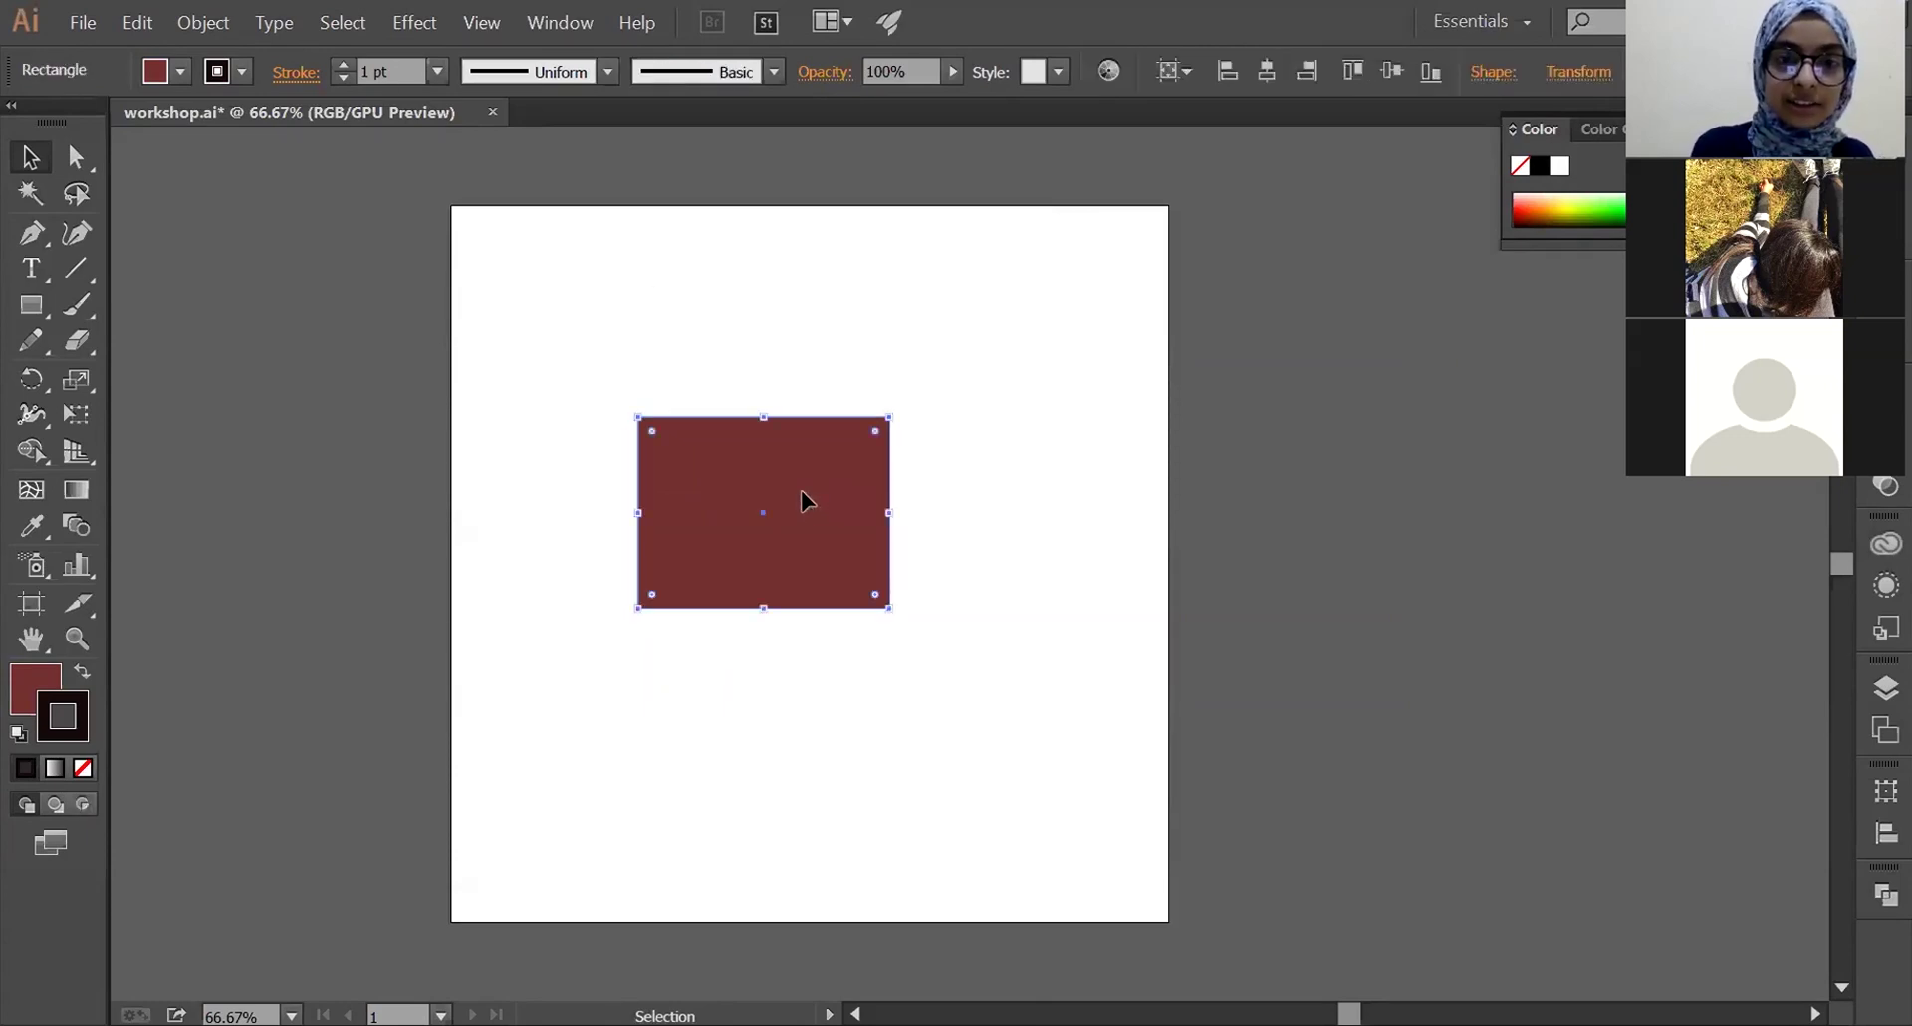
- Thicken the rectangle's stroke to 6 pt, then set the stroke to None
click(344, 66)
click(343, 65)
click(344, 65)
click(666, 239)
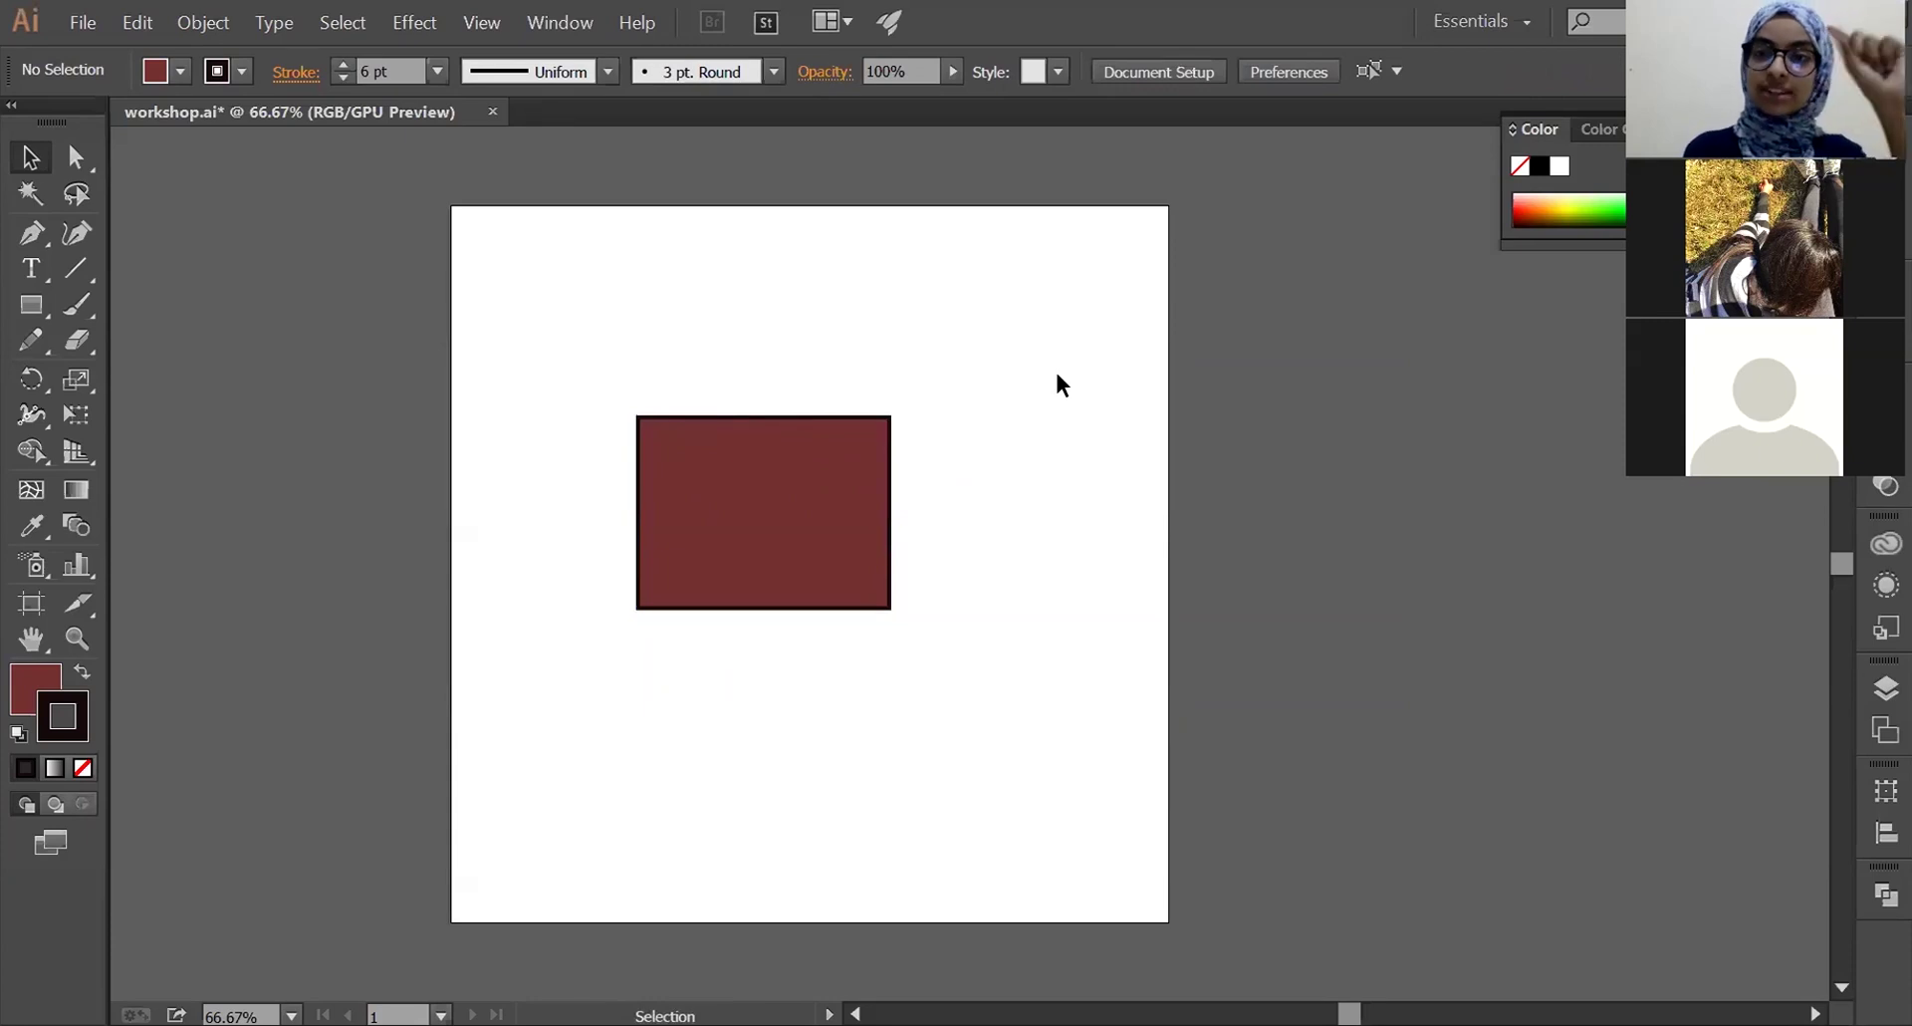
click(817, 463)
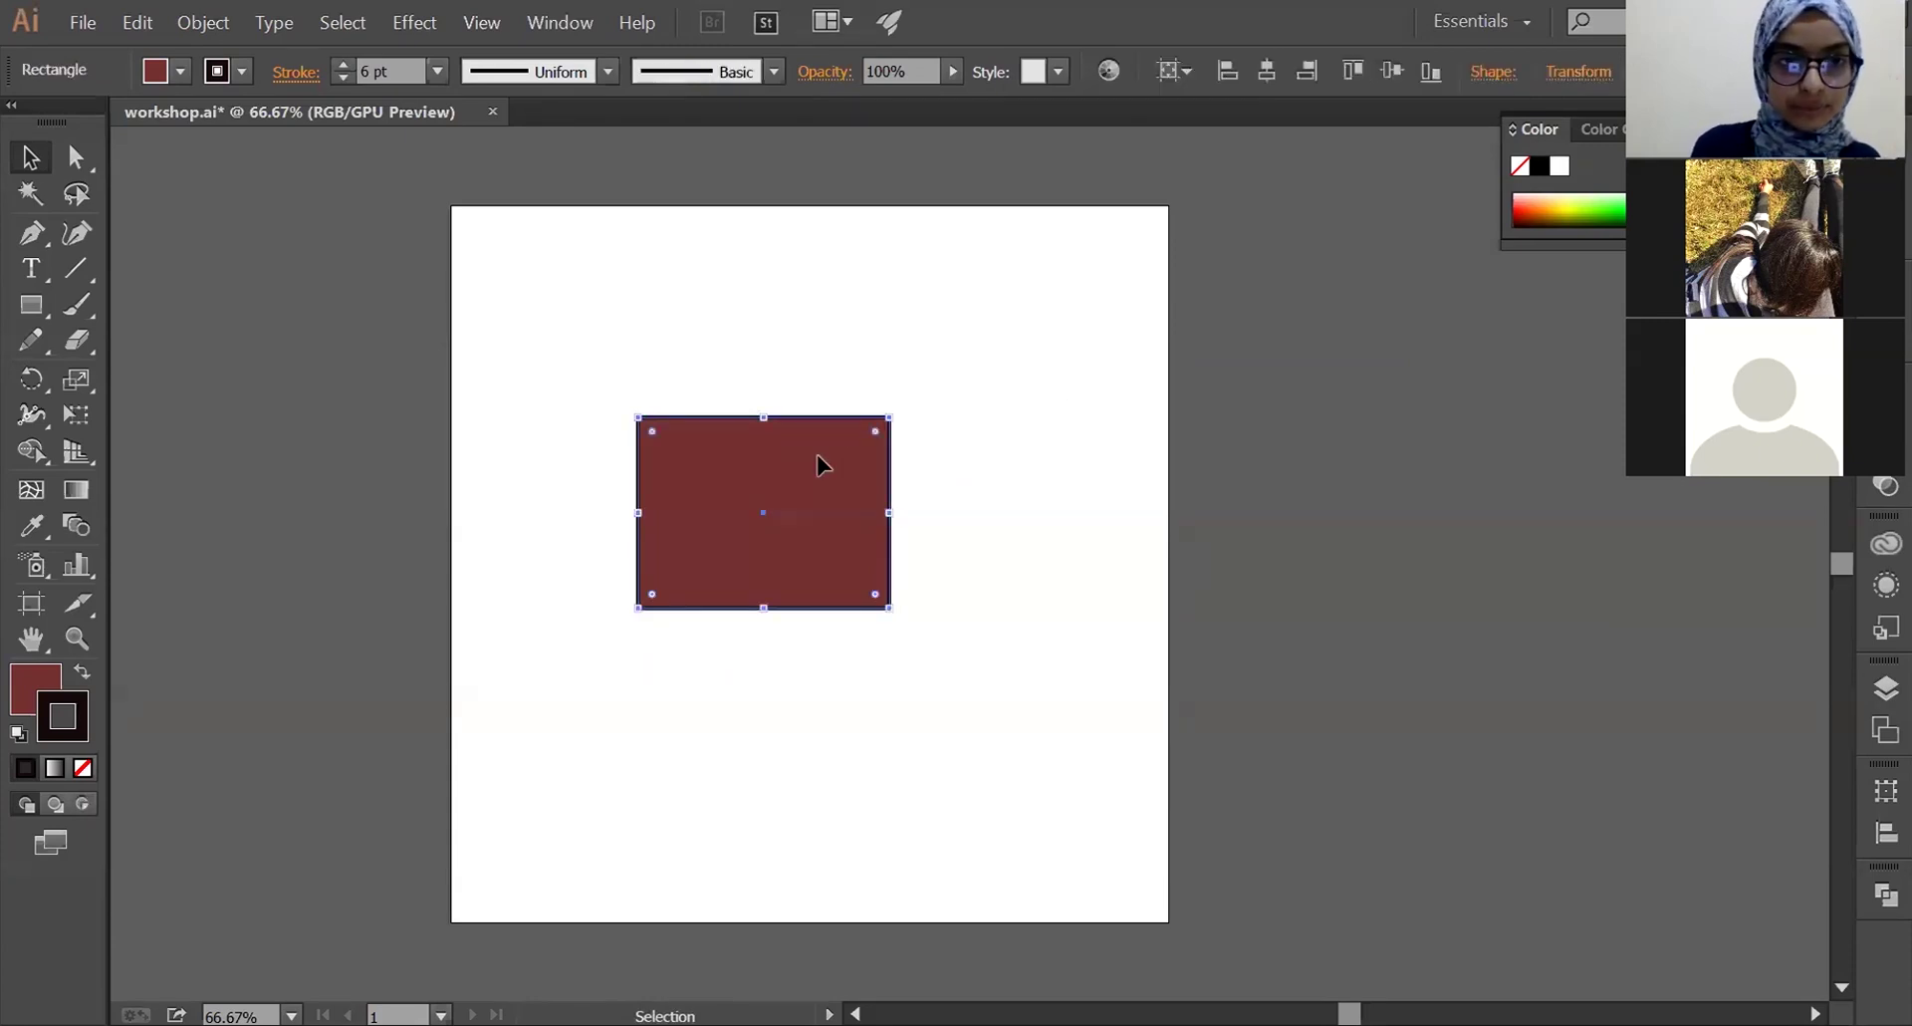
click(94, 767)
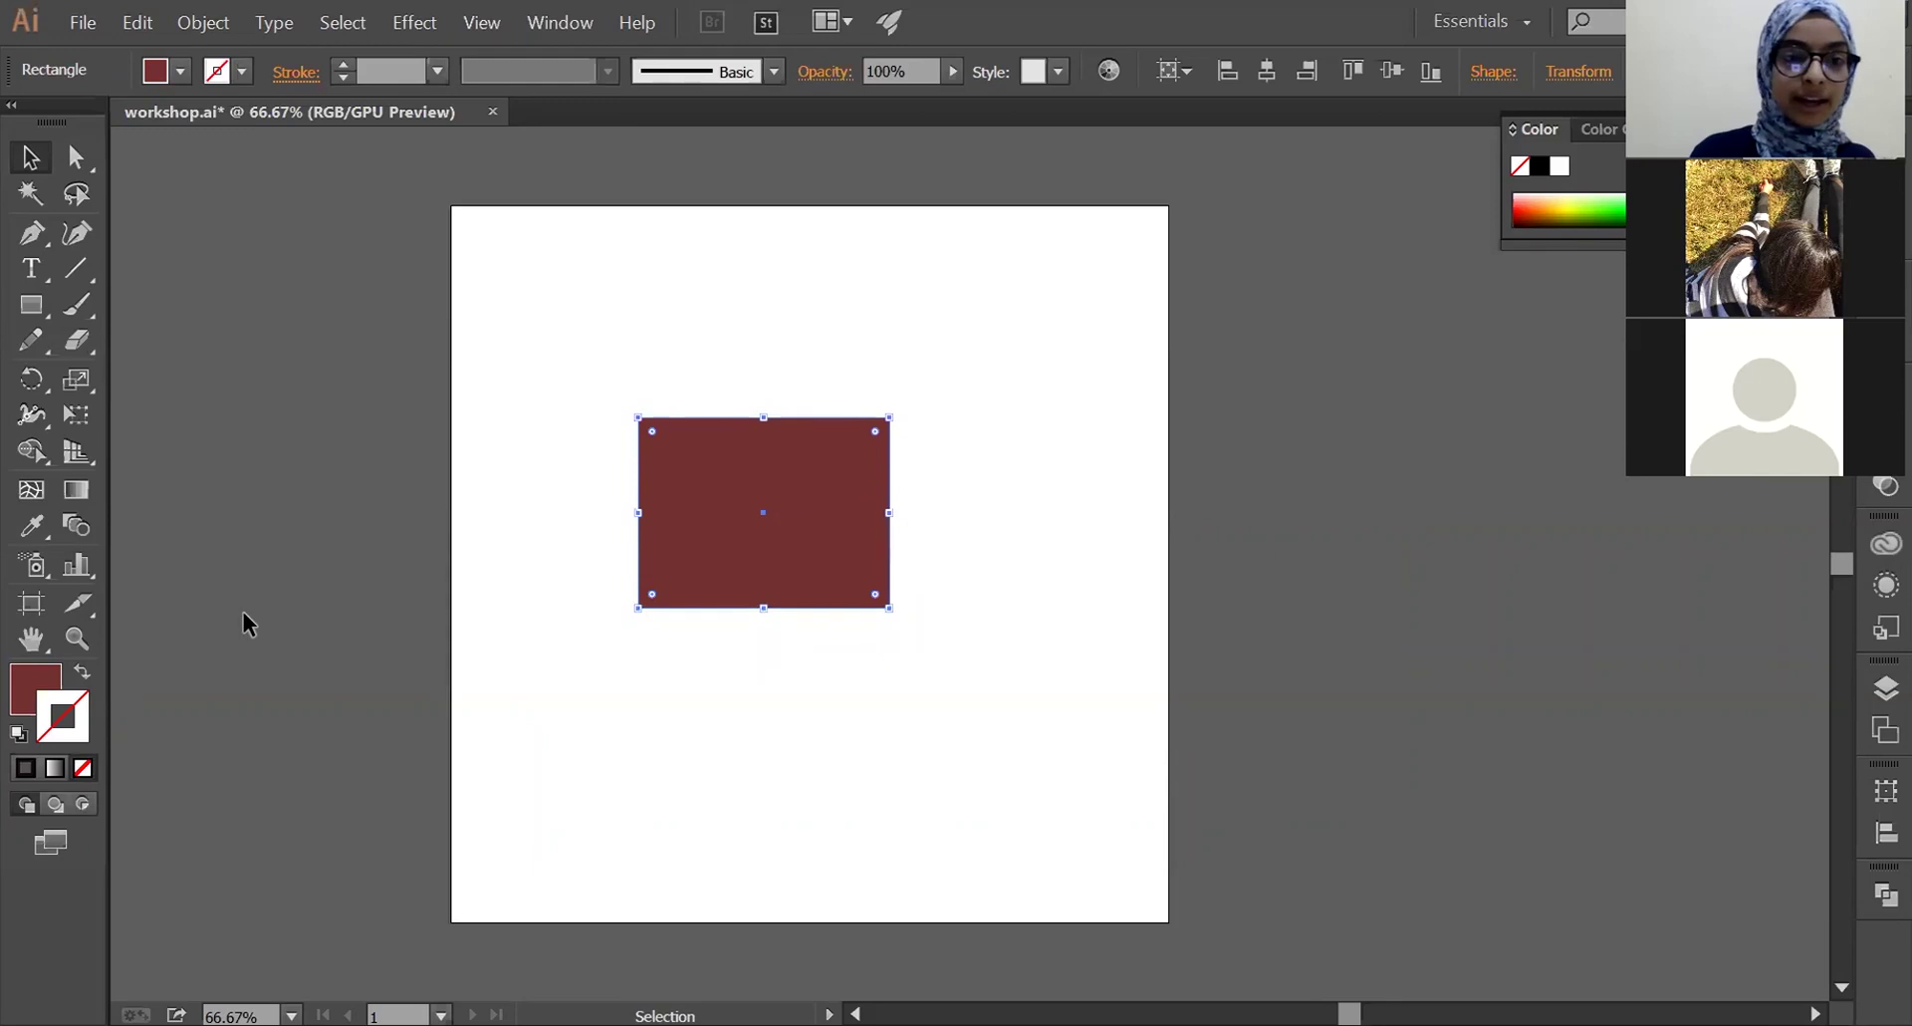
- Move the rectangle up toward the top-left and change its fill to a white-to-black linear gradient
click(976, 330)
drag(874, 448, 835, 313)
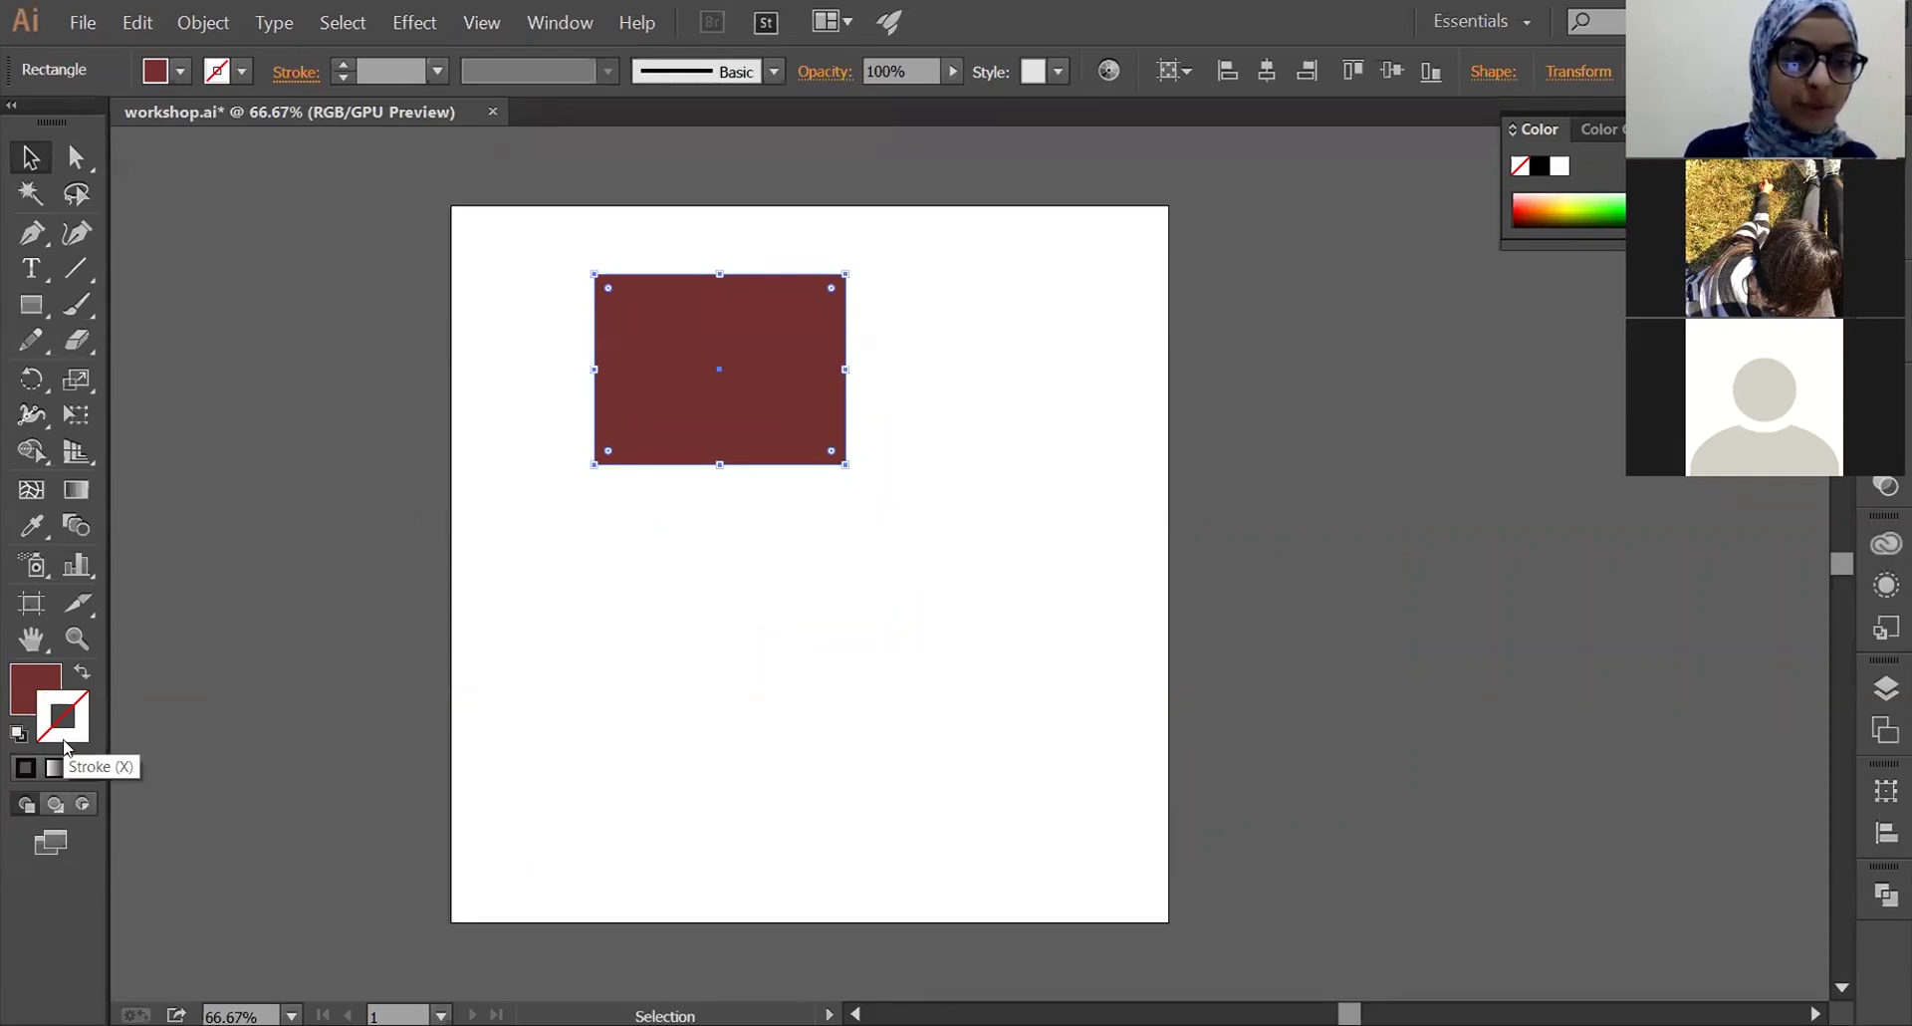
click(26, 687)
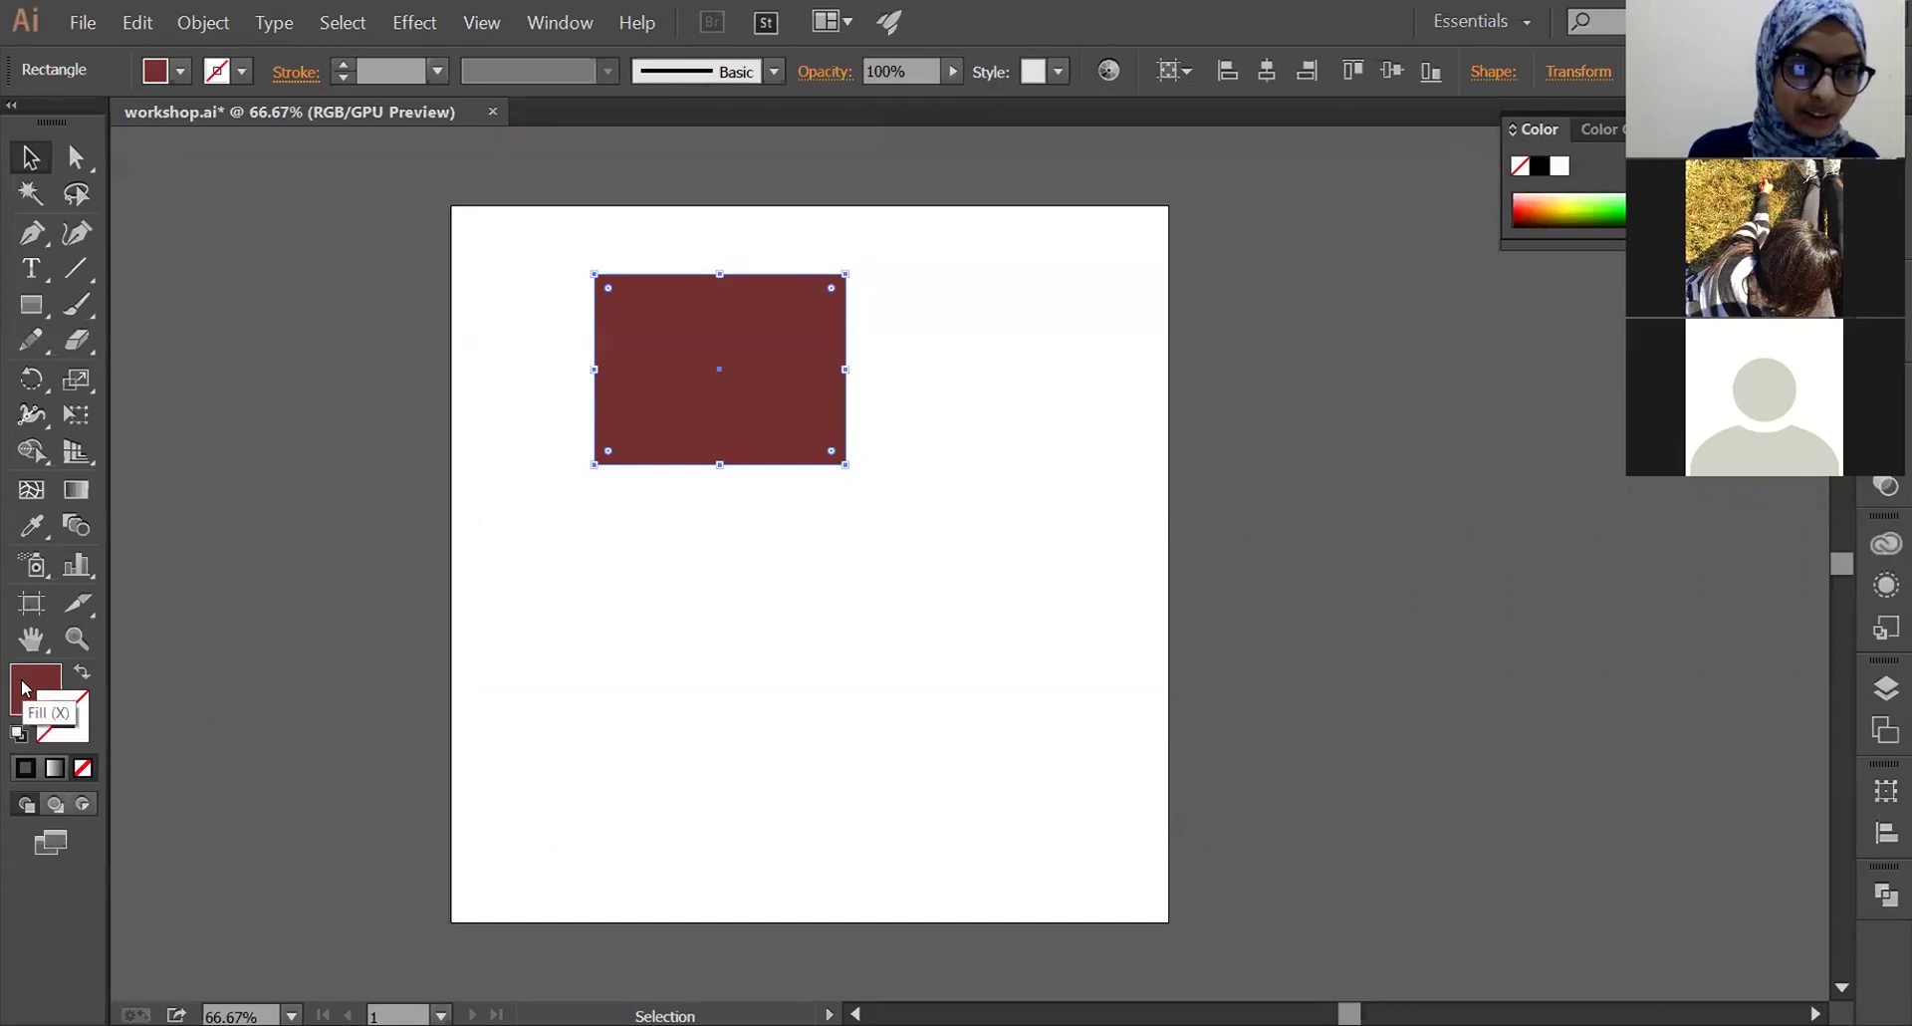
double_click(26, 688)
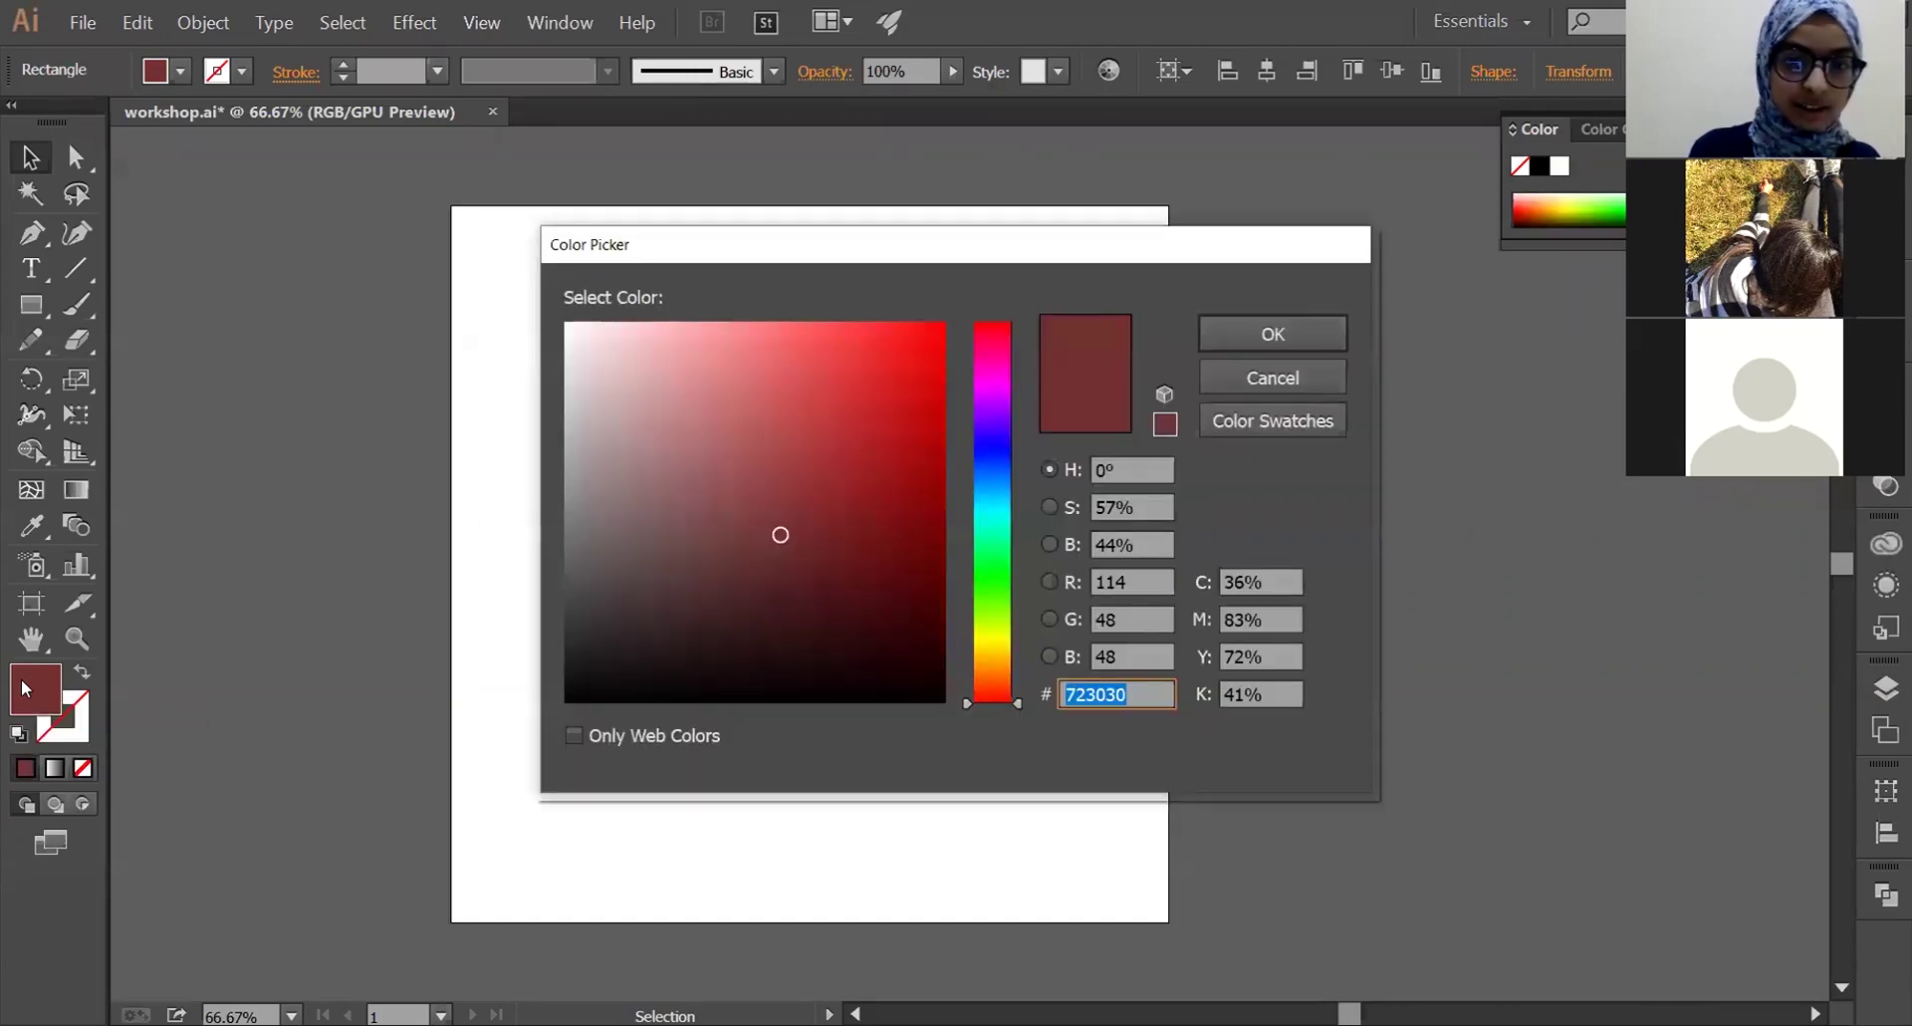
click(1245, 386)
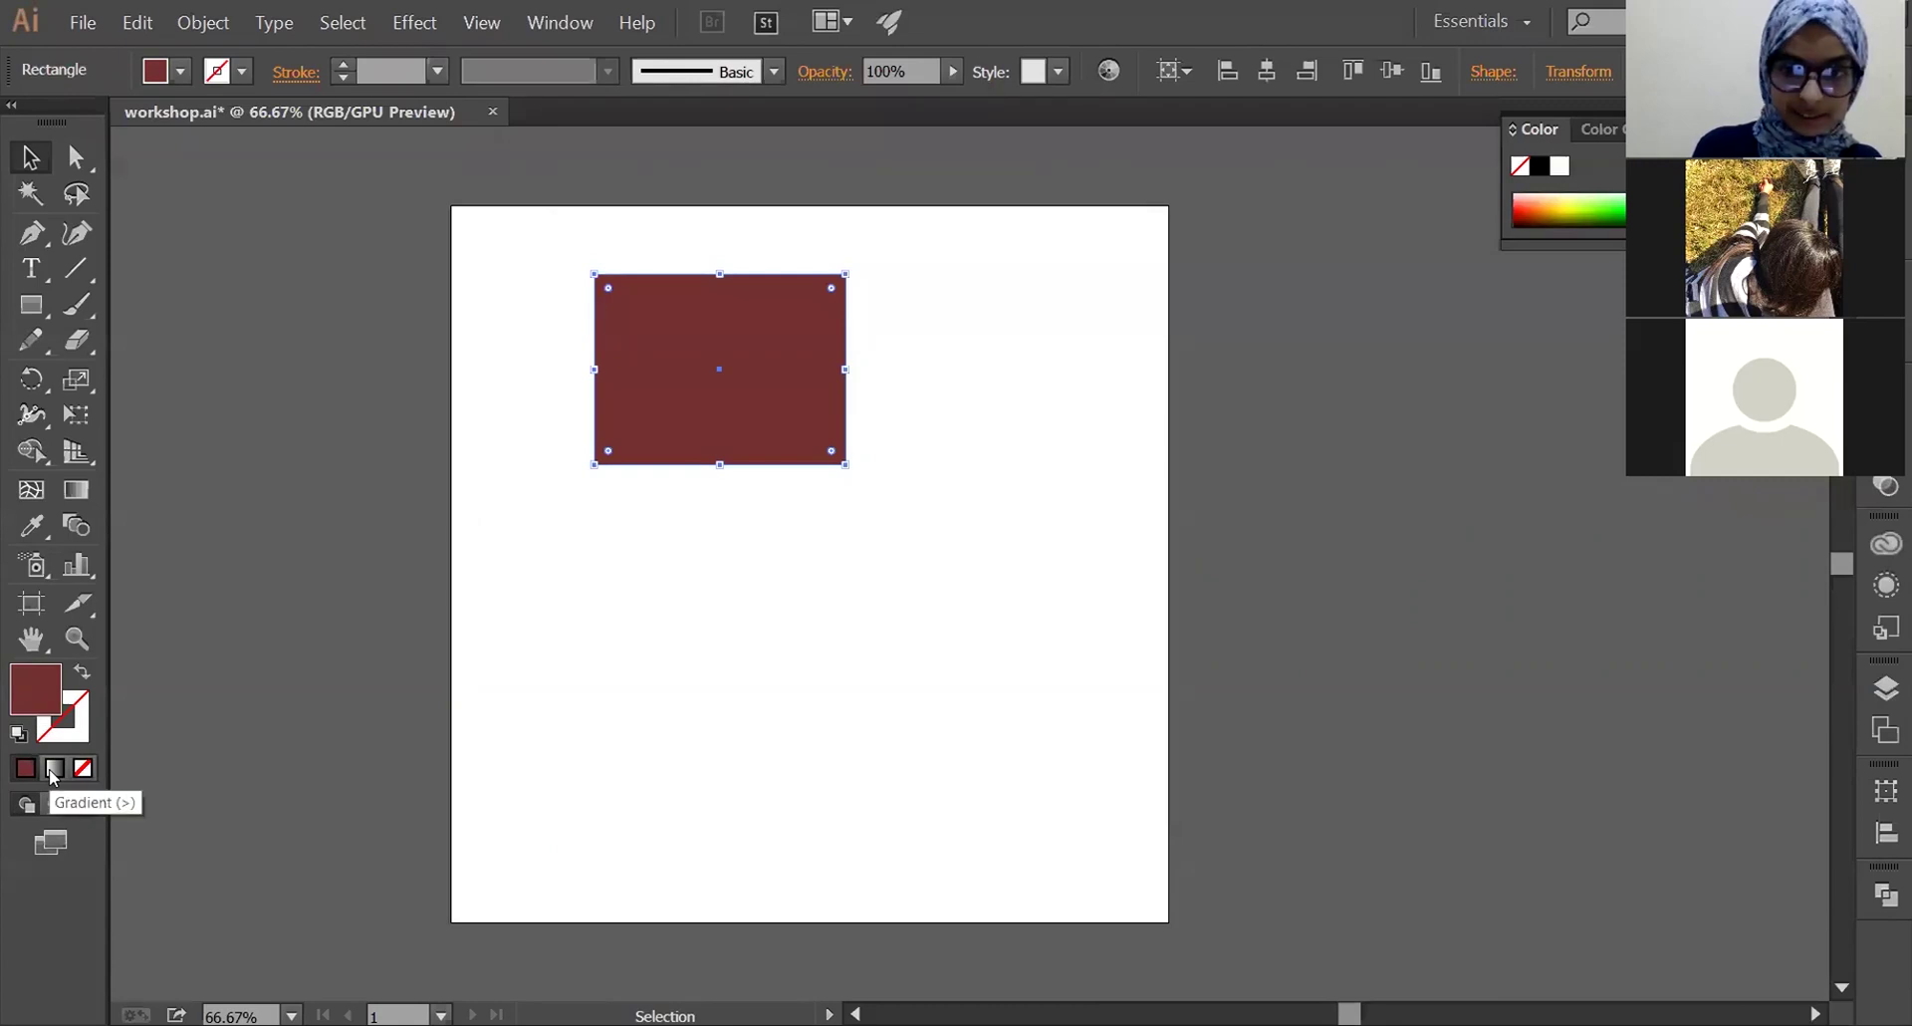
click(54, 769)
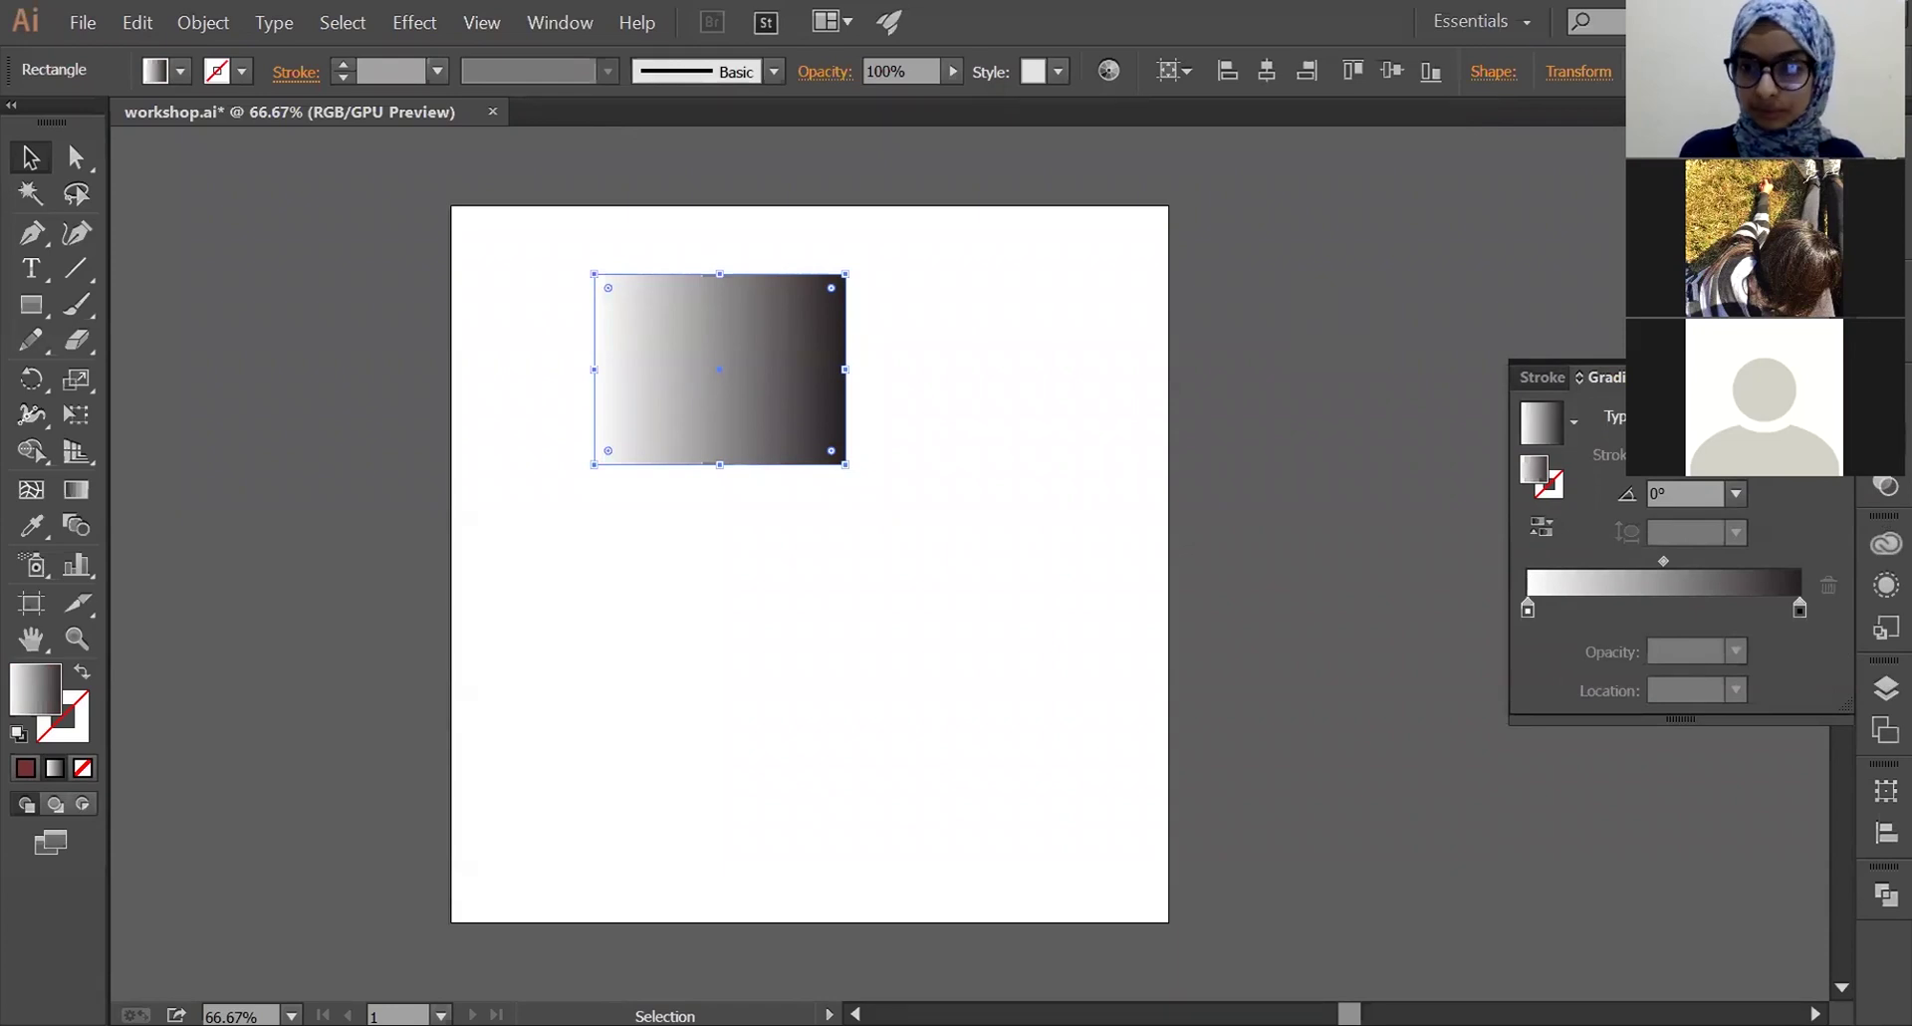
- Enlarge the Gradient panel preview, try a Radial gradient, then set the type back to Linear
click(1703, 417)
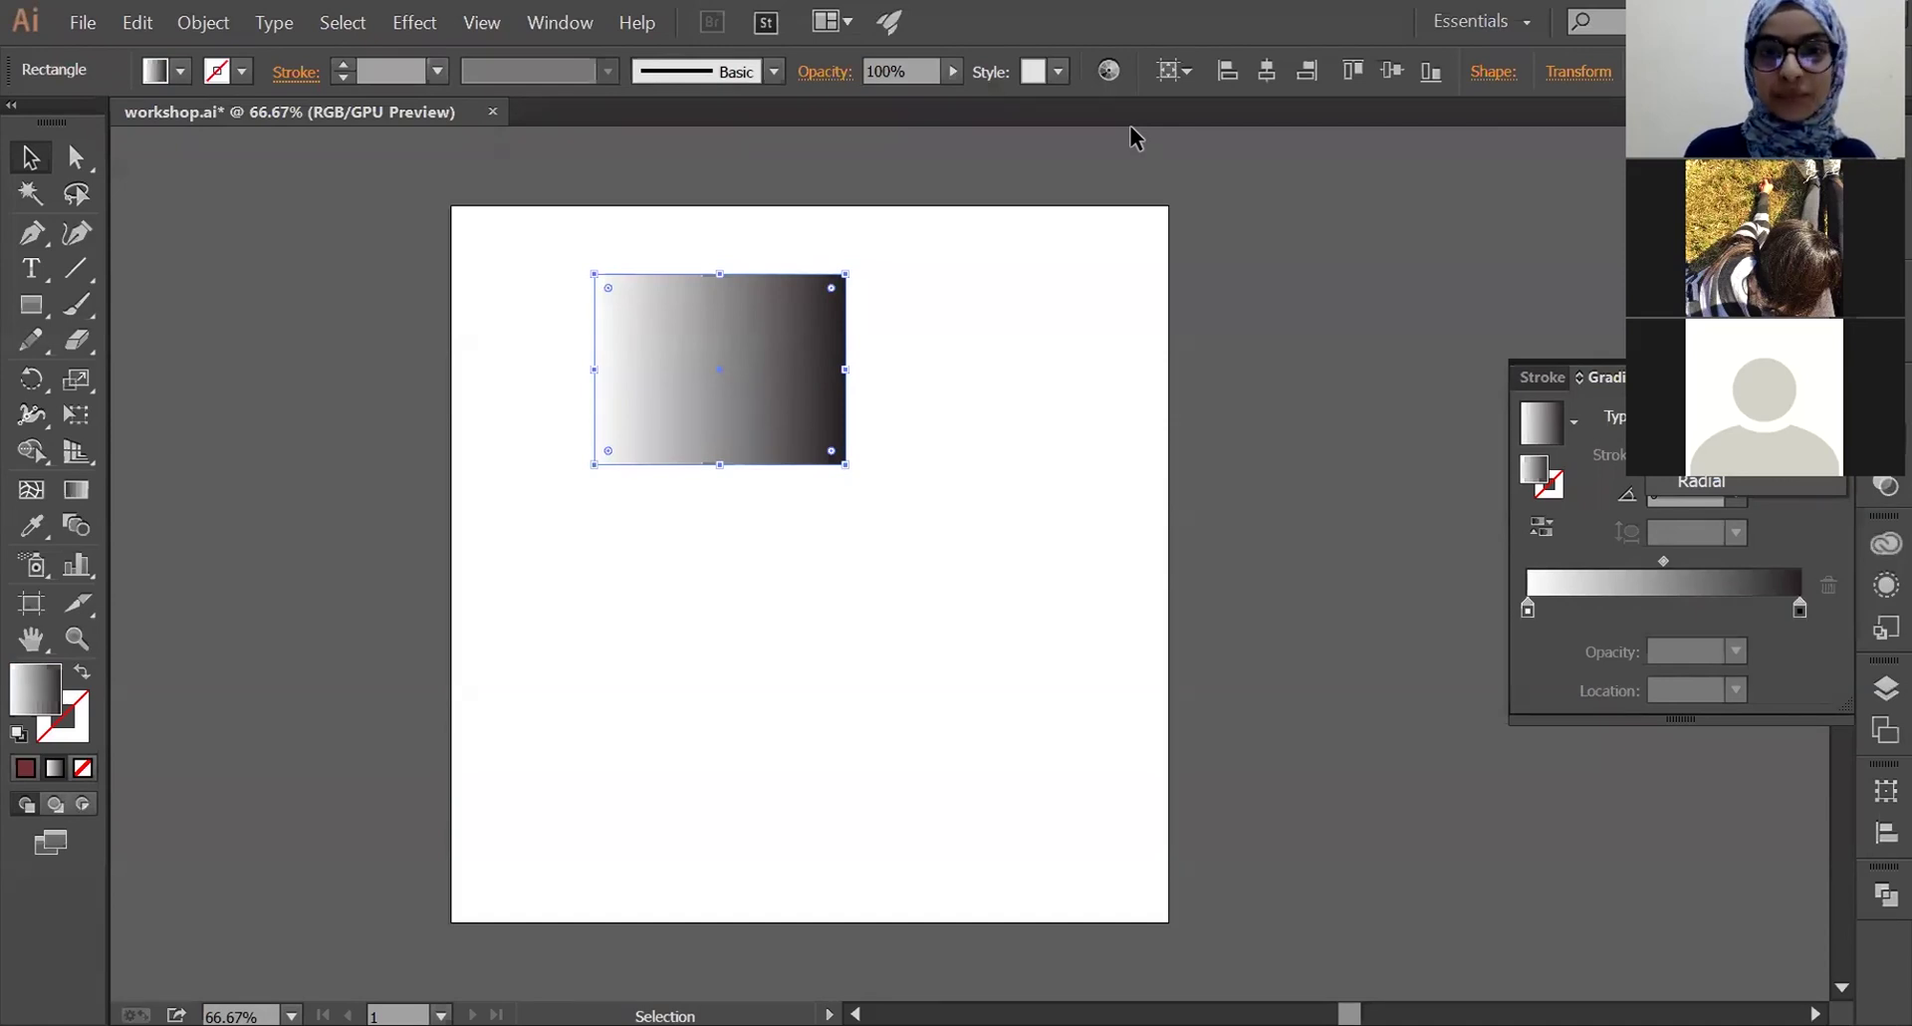
click(1073, 450)
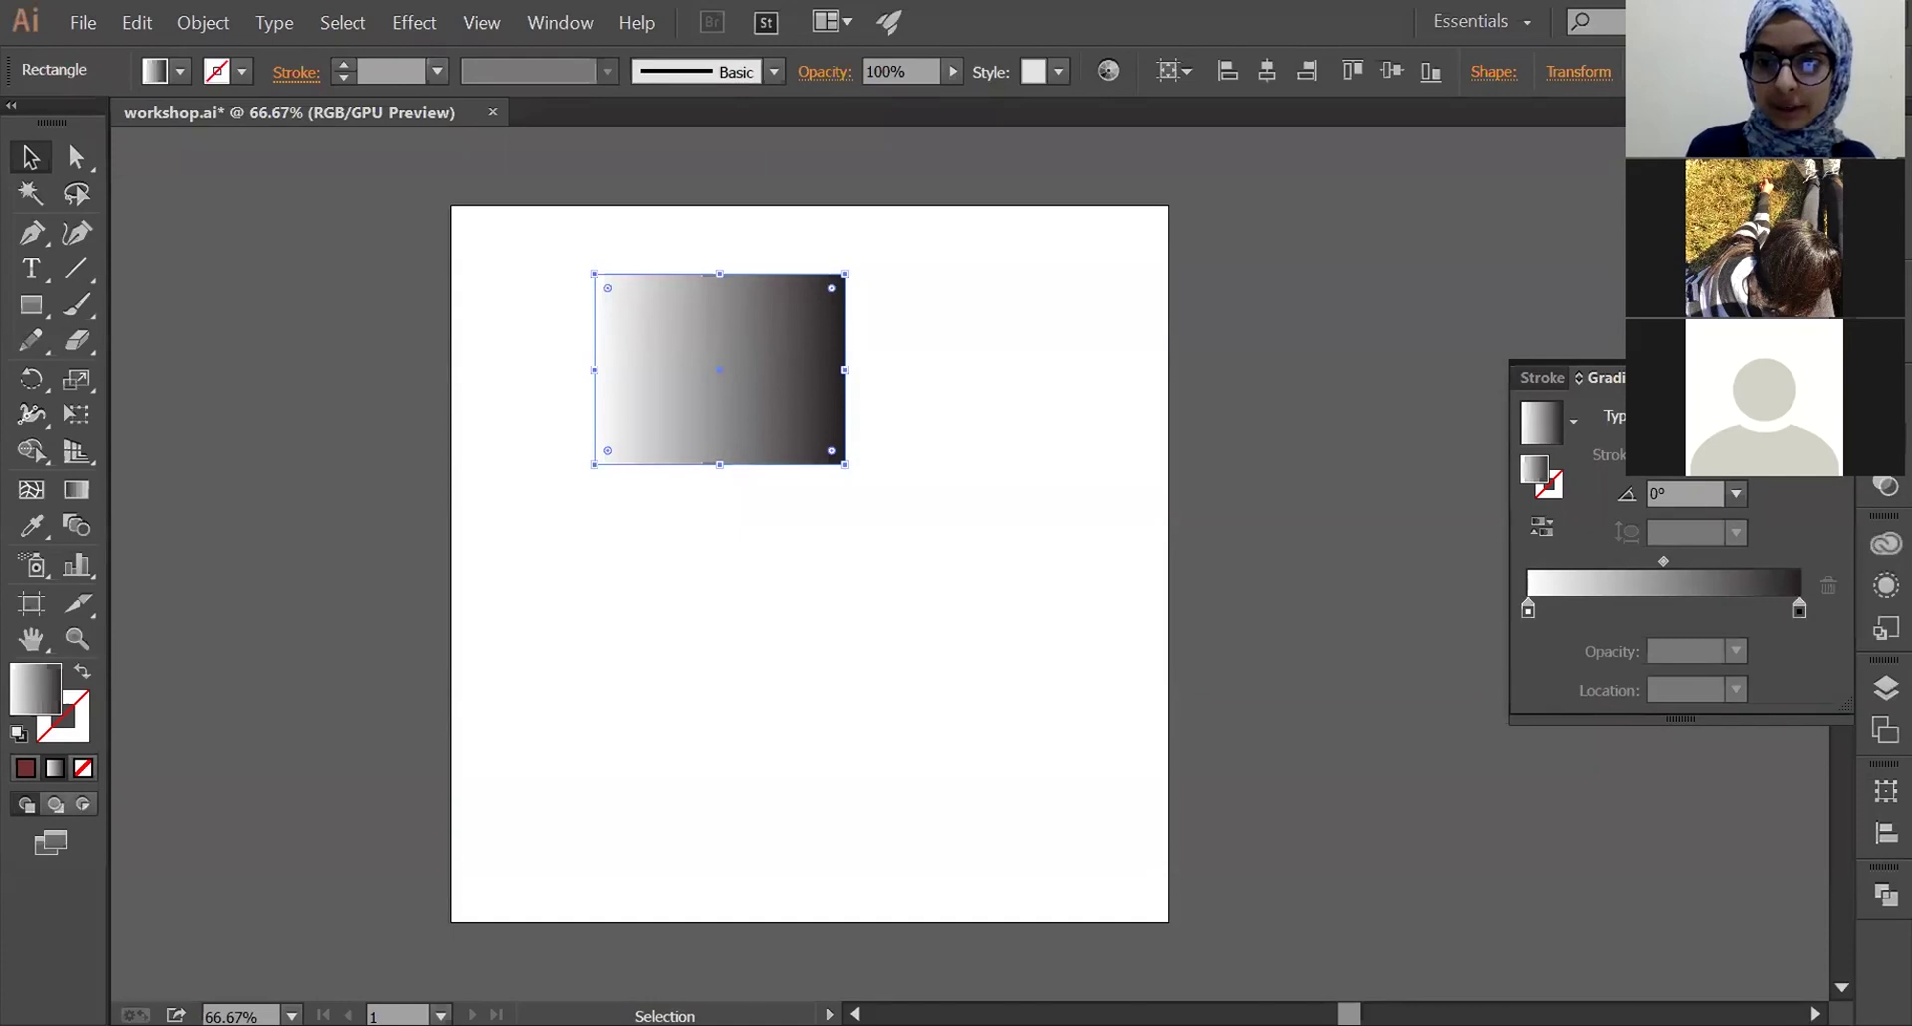
drag(1845, 704, 1844, 877)
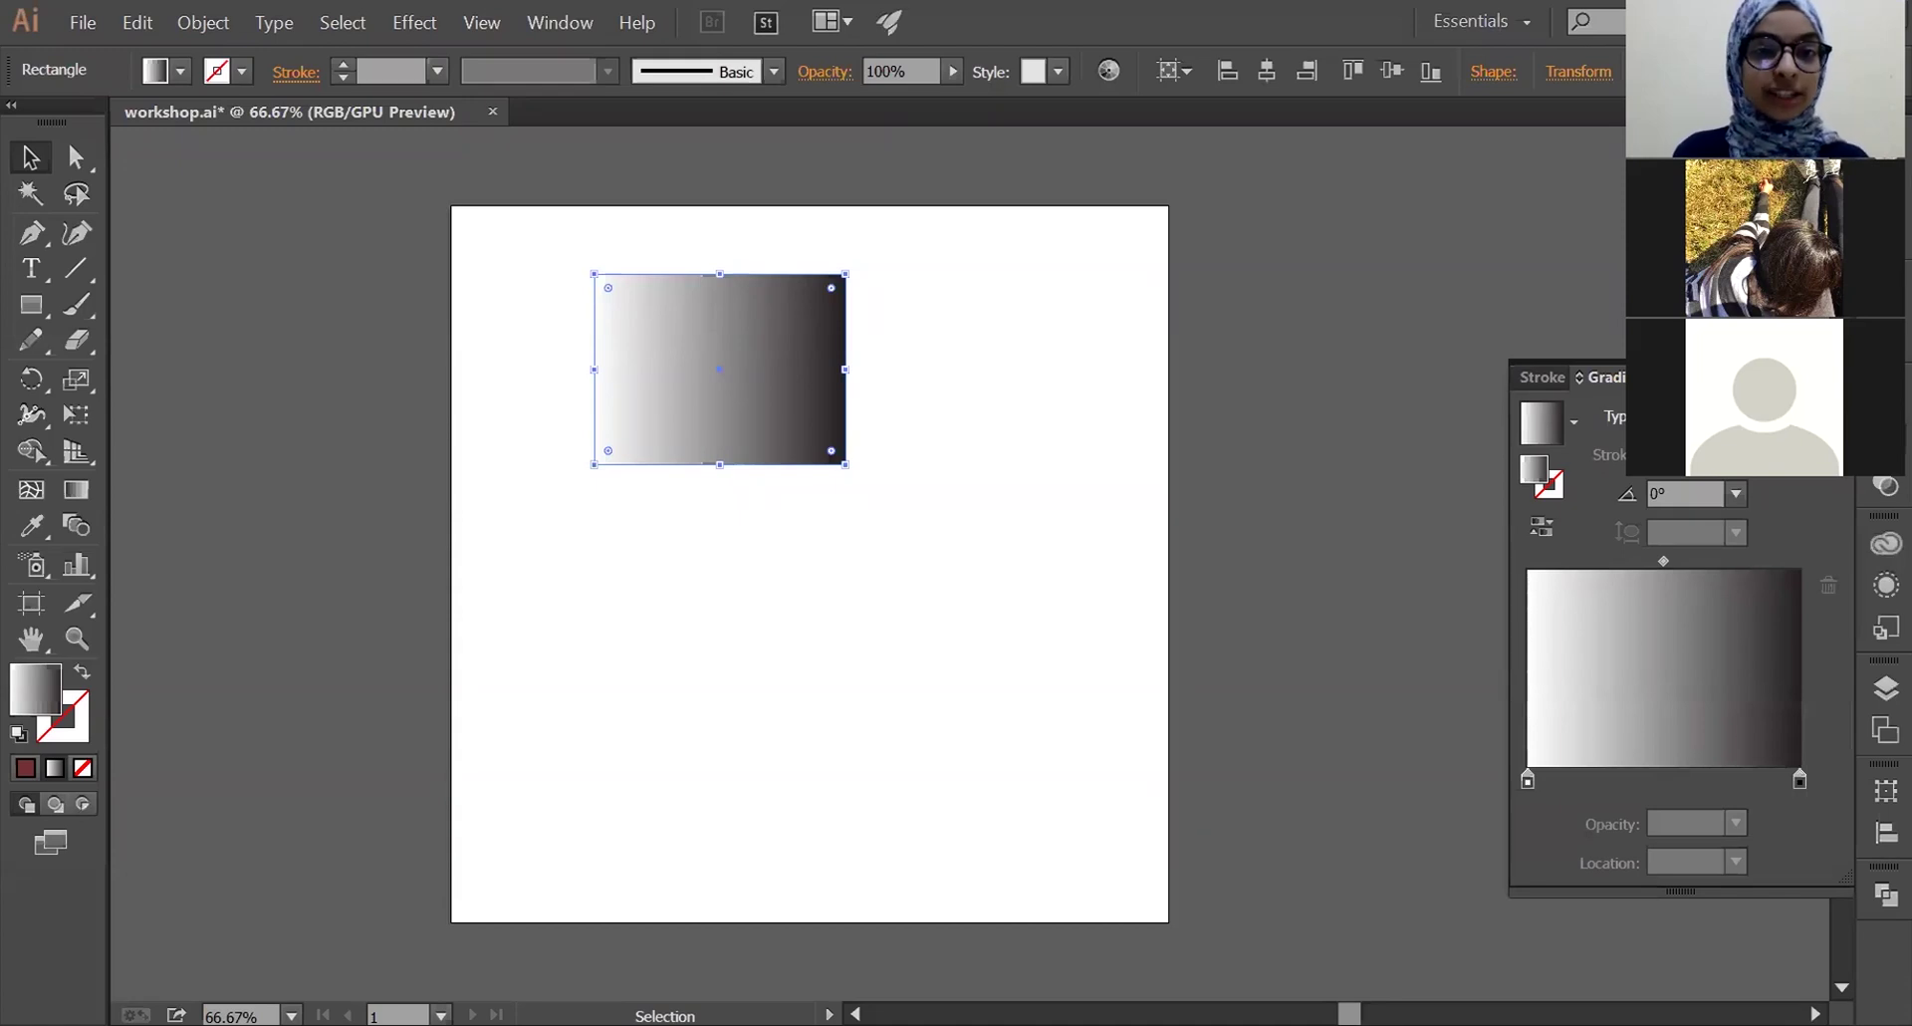
click(1753, 416)
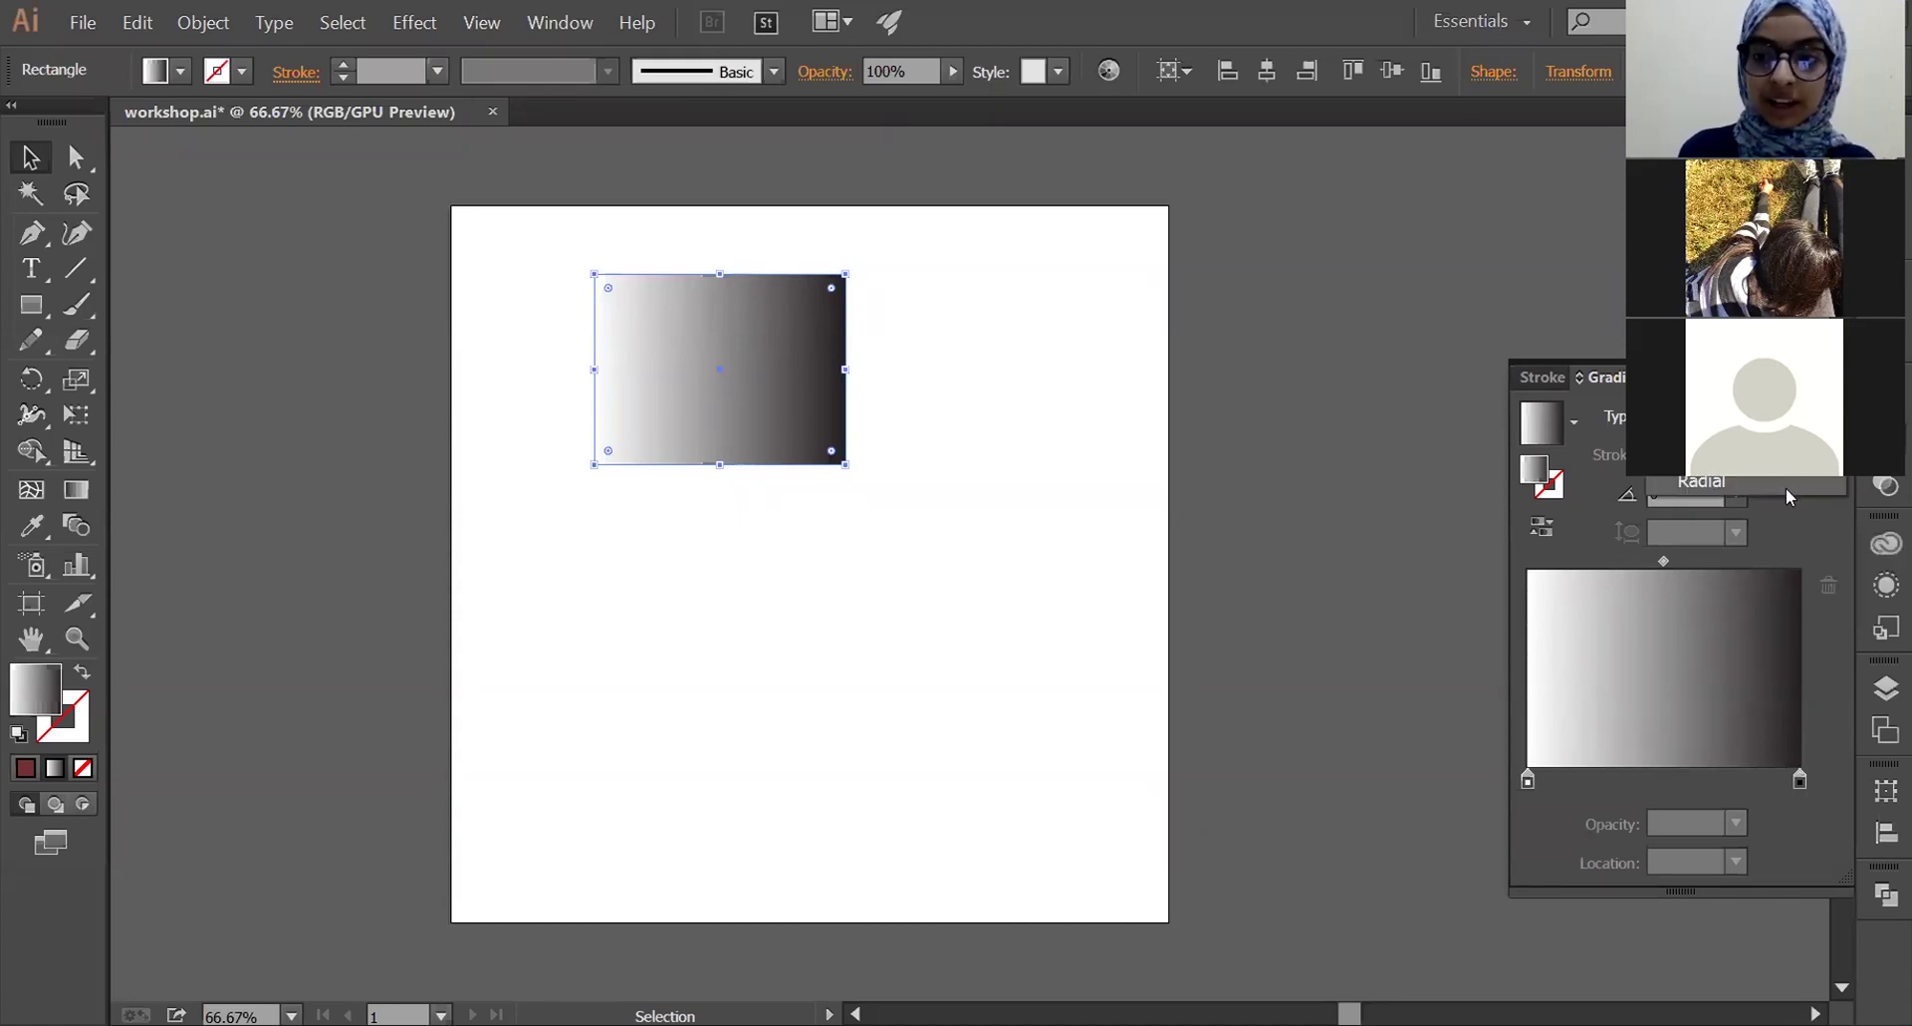
click(1790, 496)
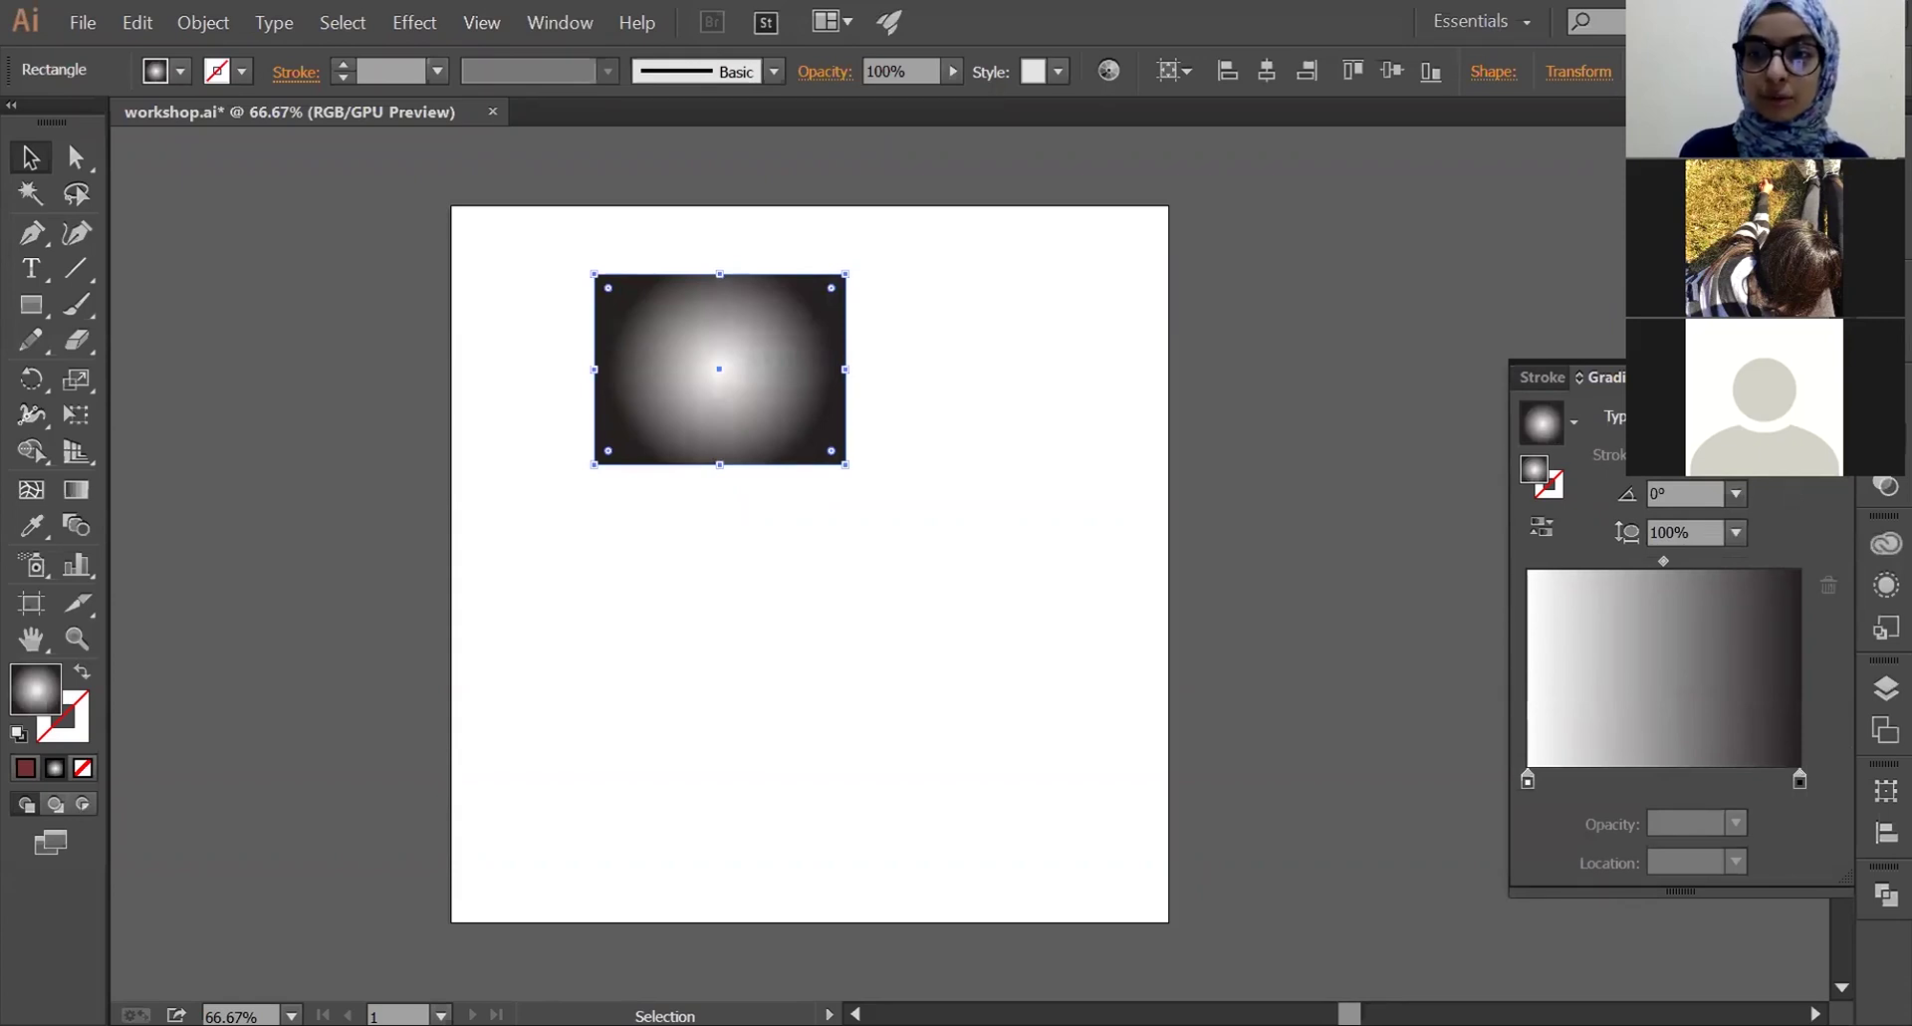
click(1753, 416)
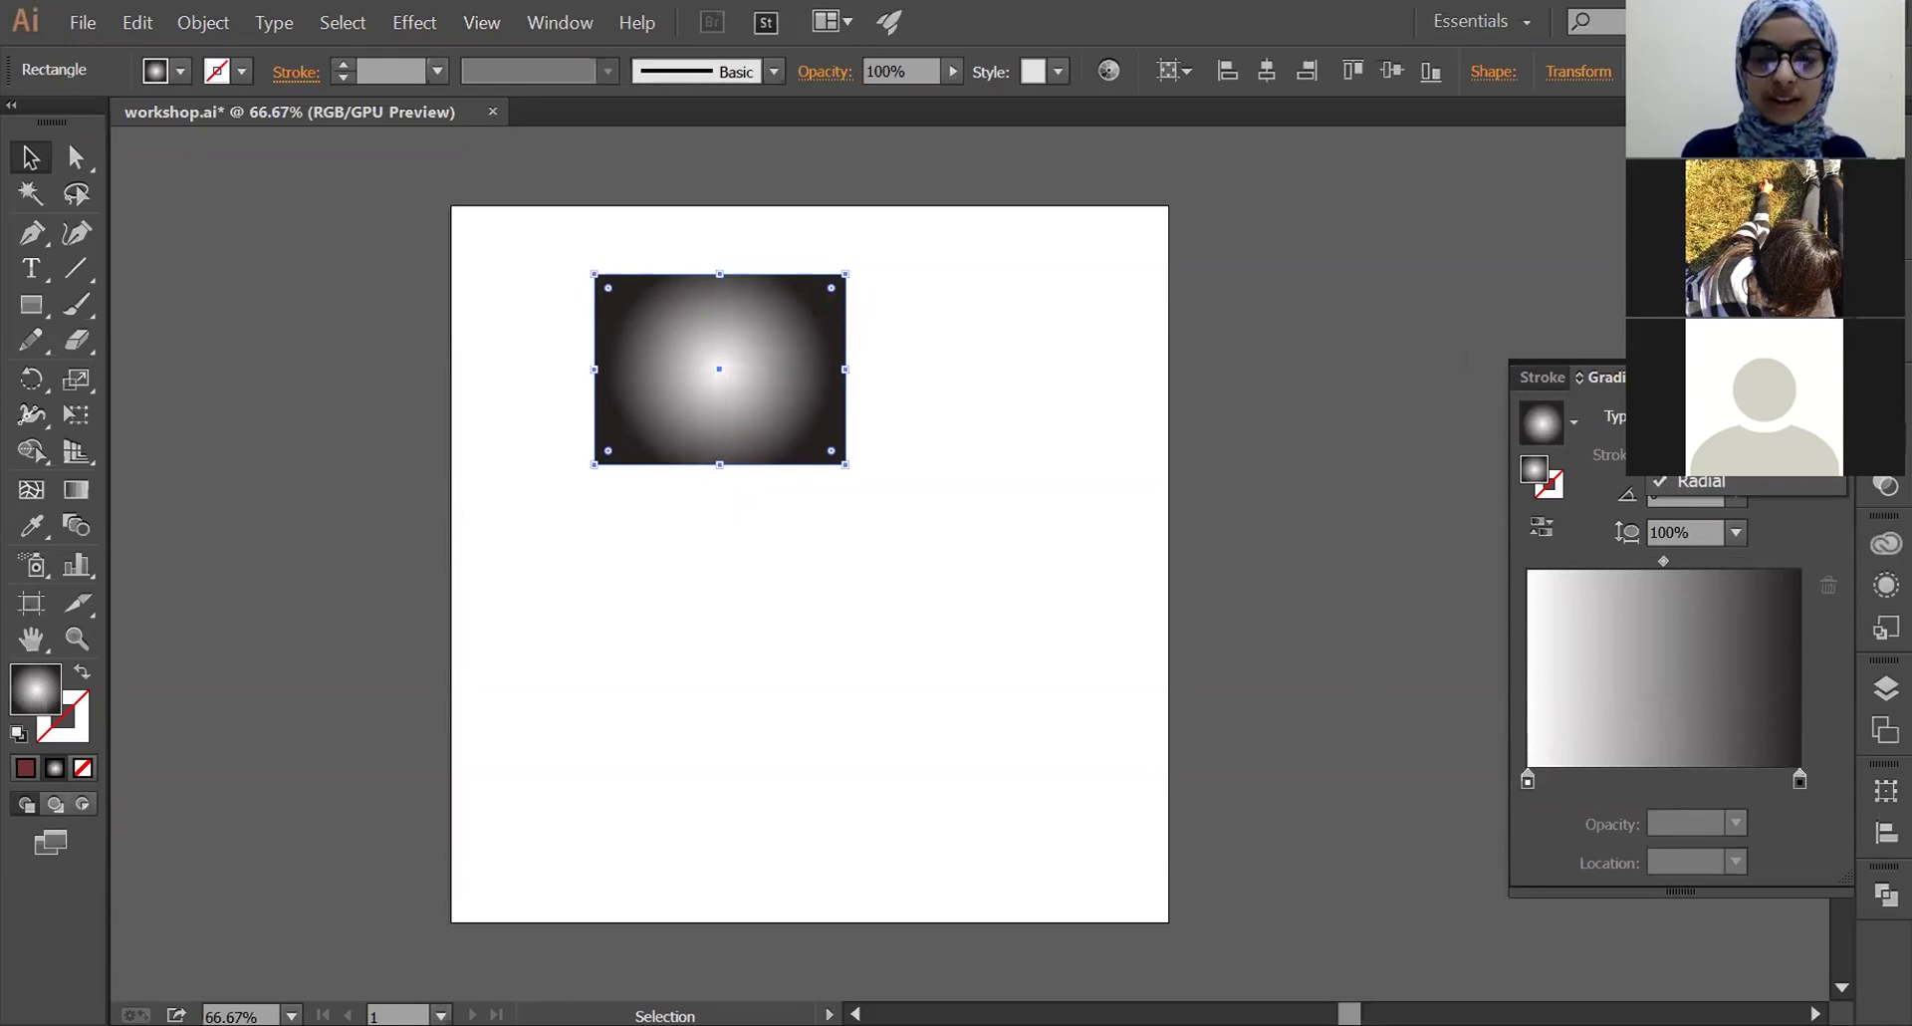
click(1698, 461)
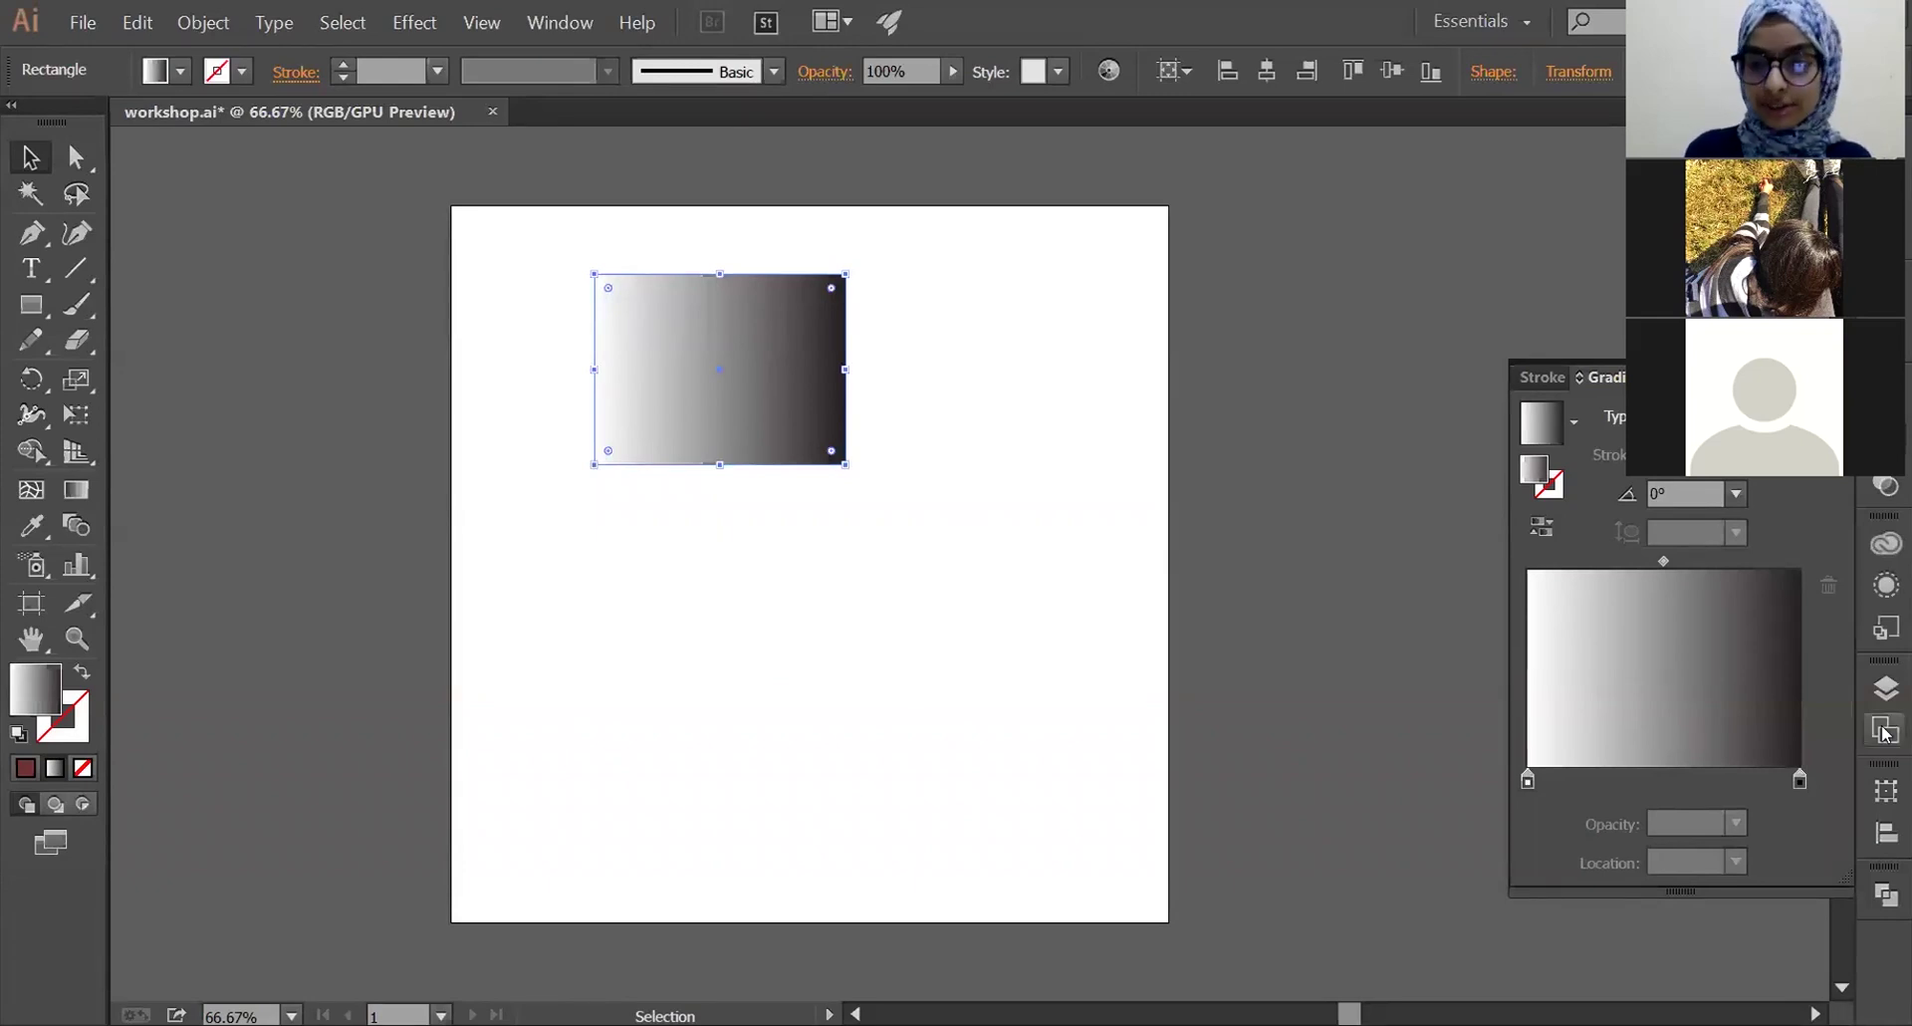
- Recolour the right (black) gradient stop to deep magenta using RGB colour mode
click(1799, 783)
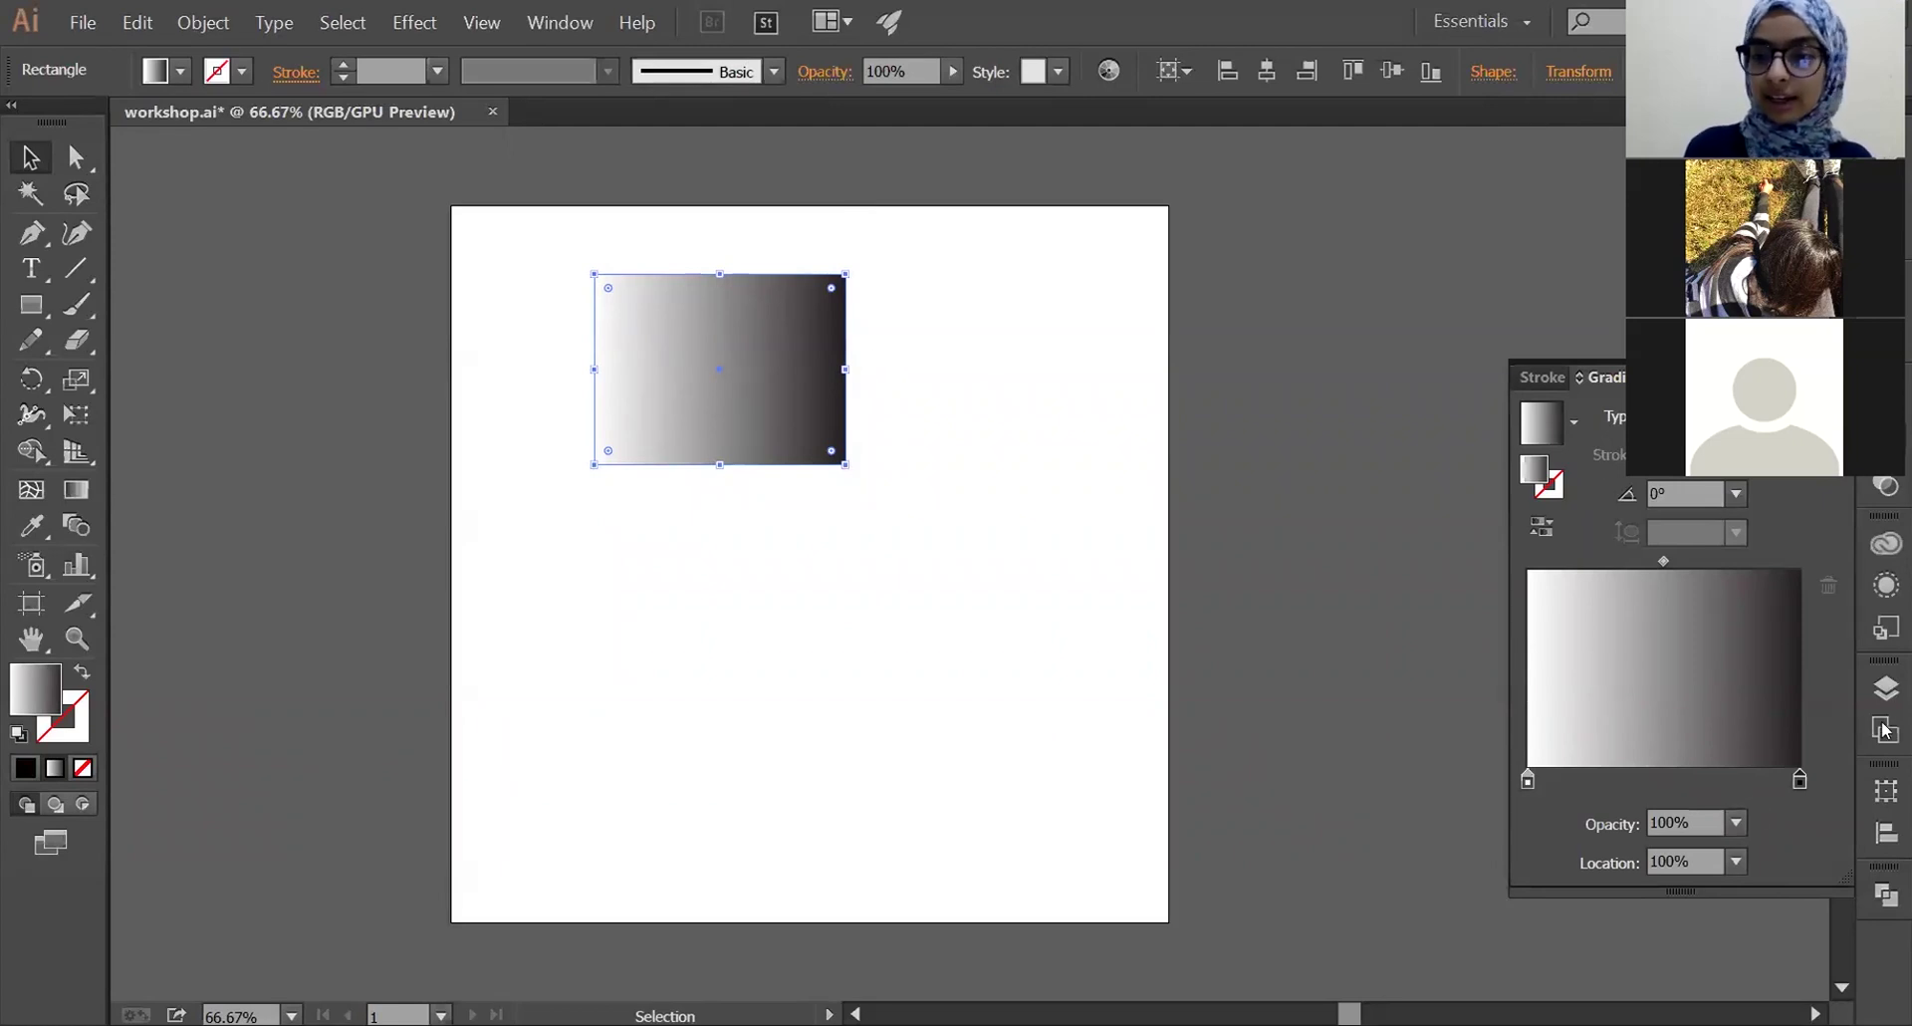
double_click(1801, 782)
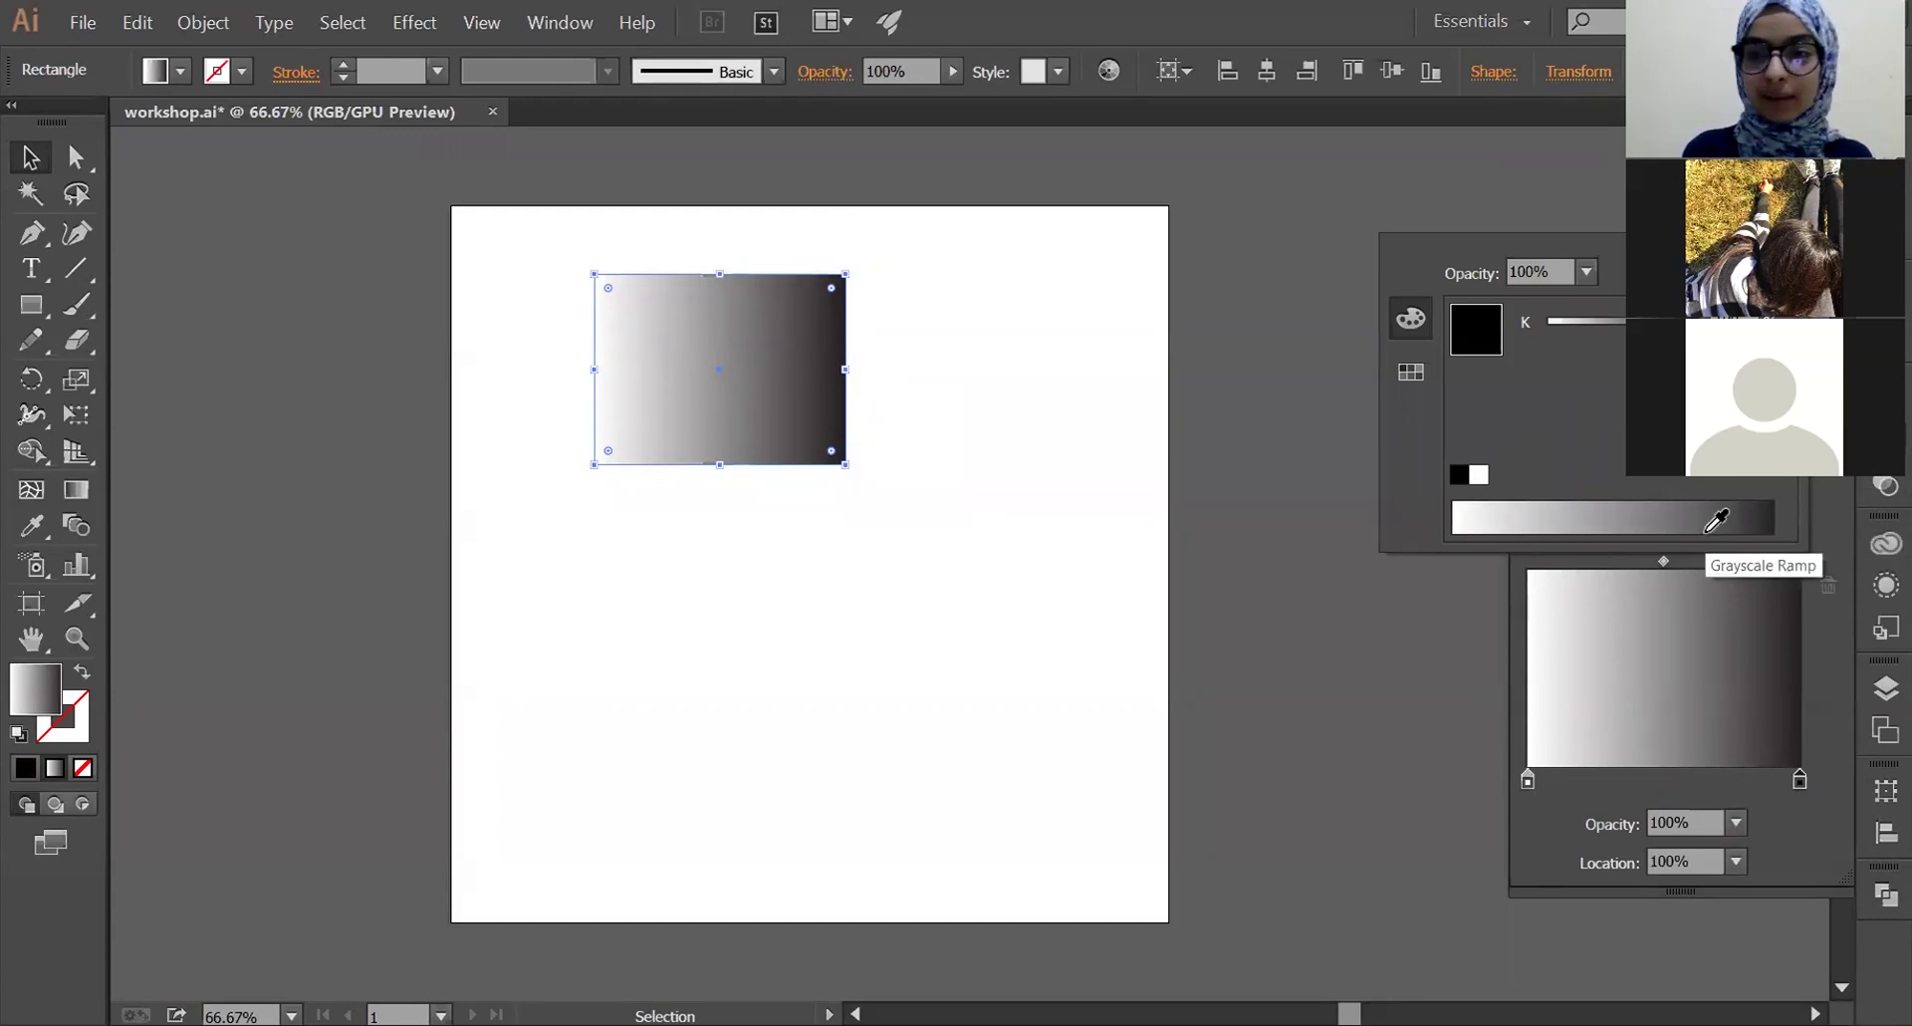
click(1796, 244)
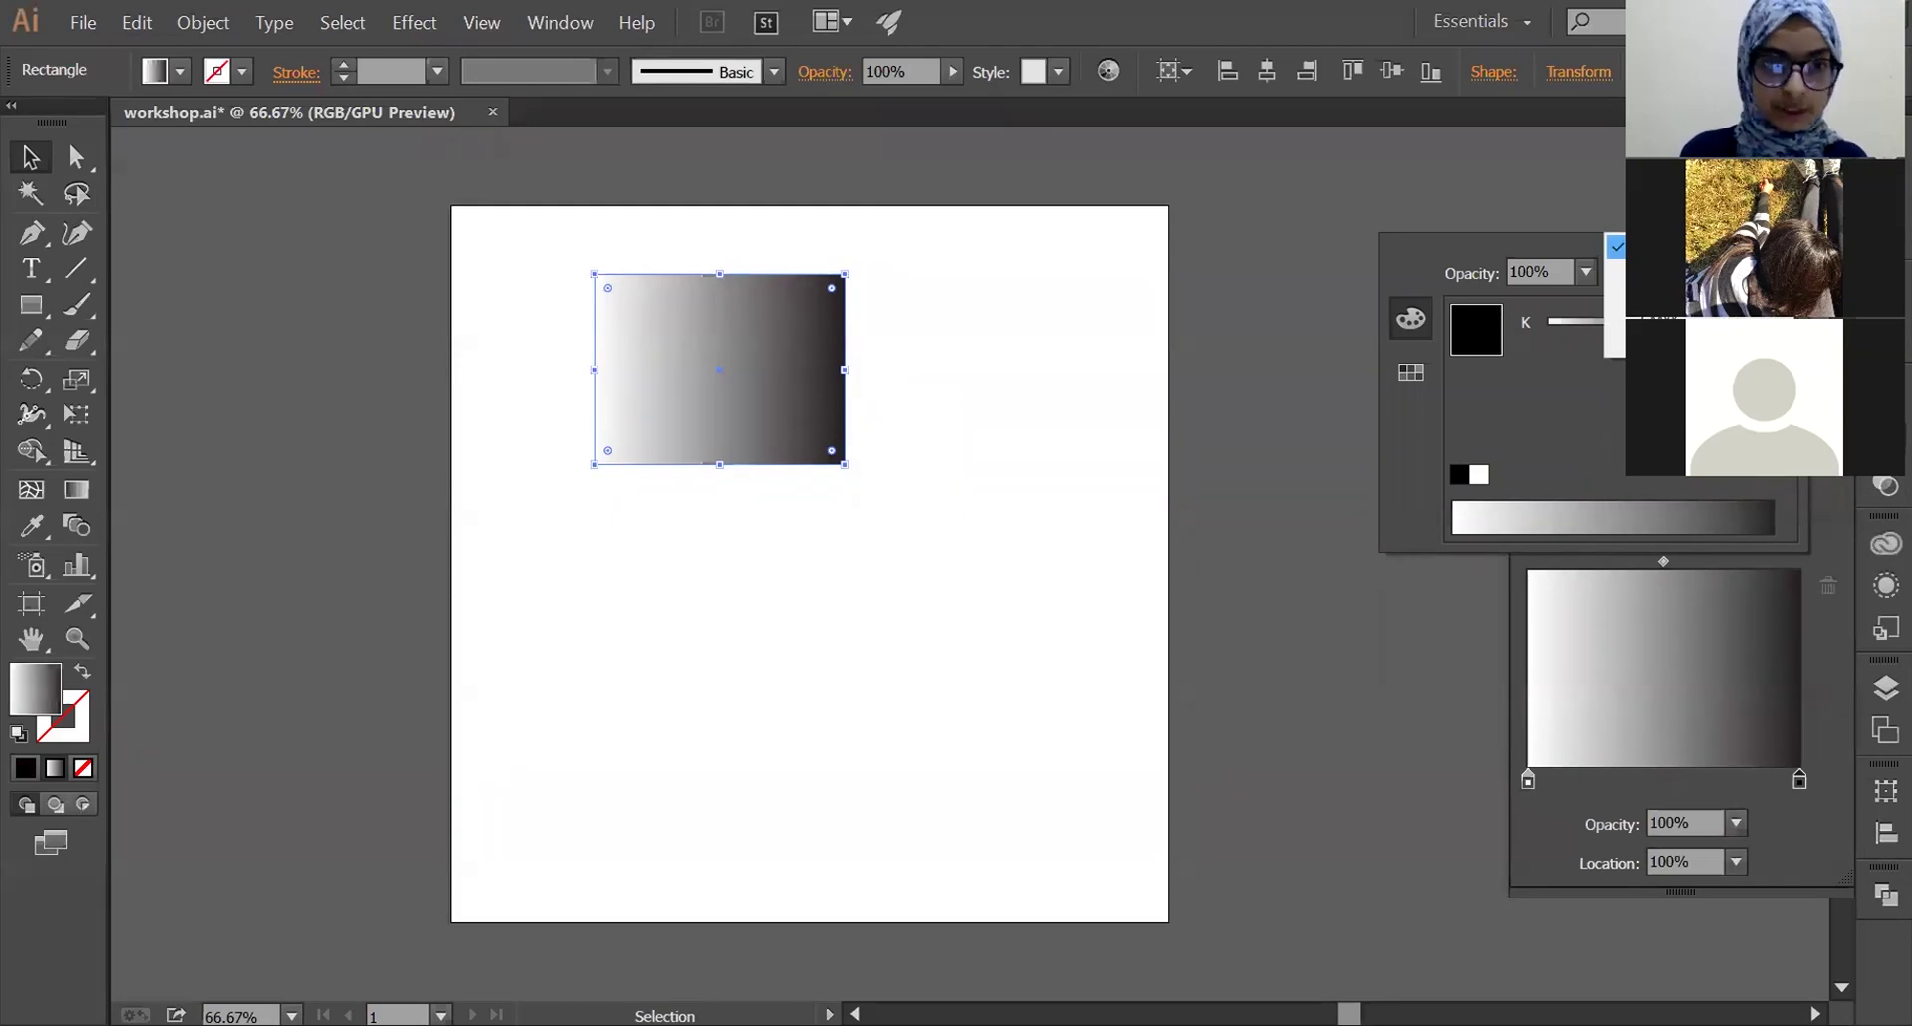
click(1683, 269)
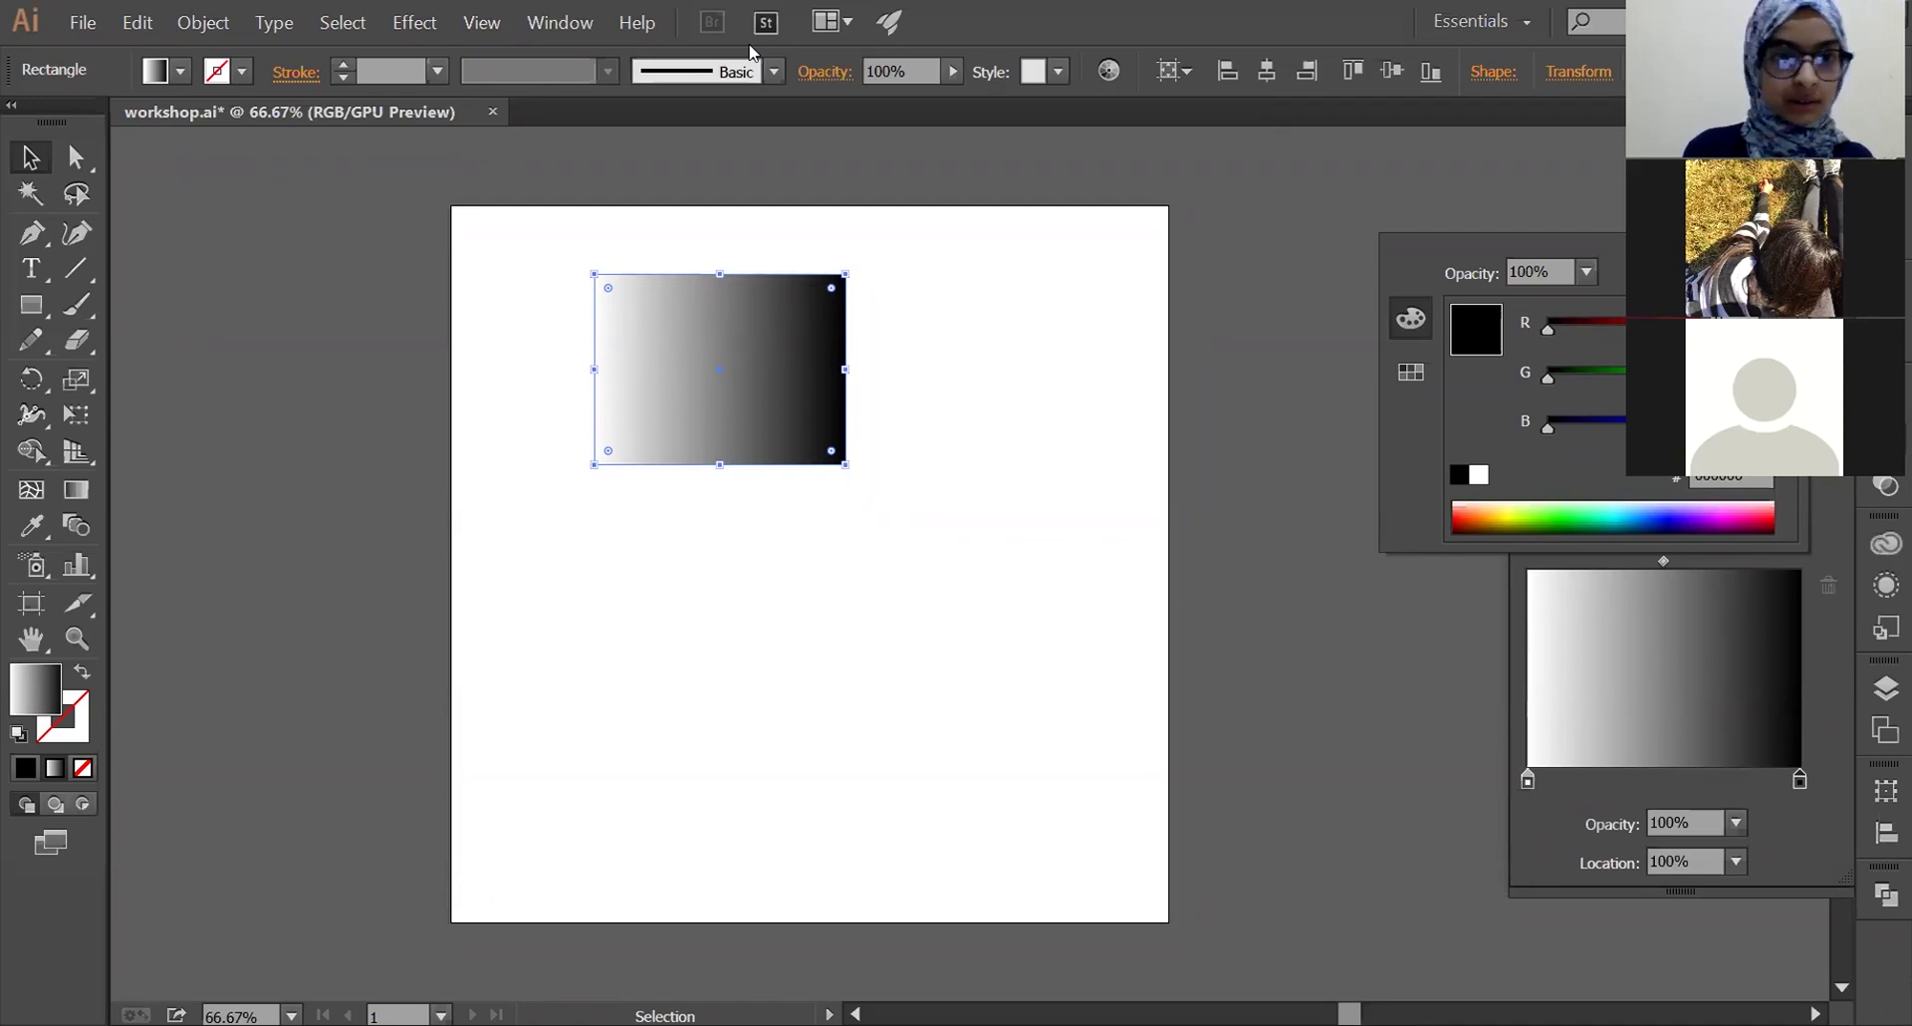
click(754, 52)
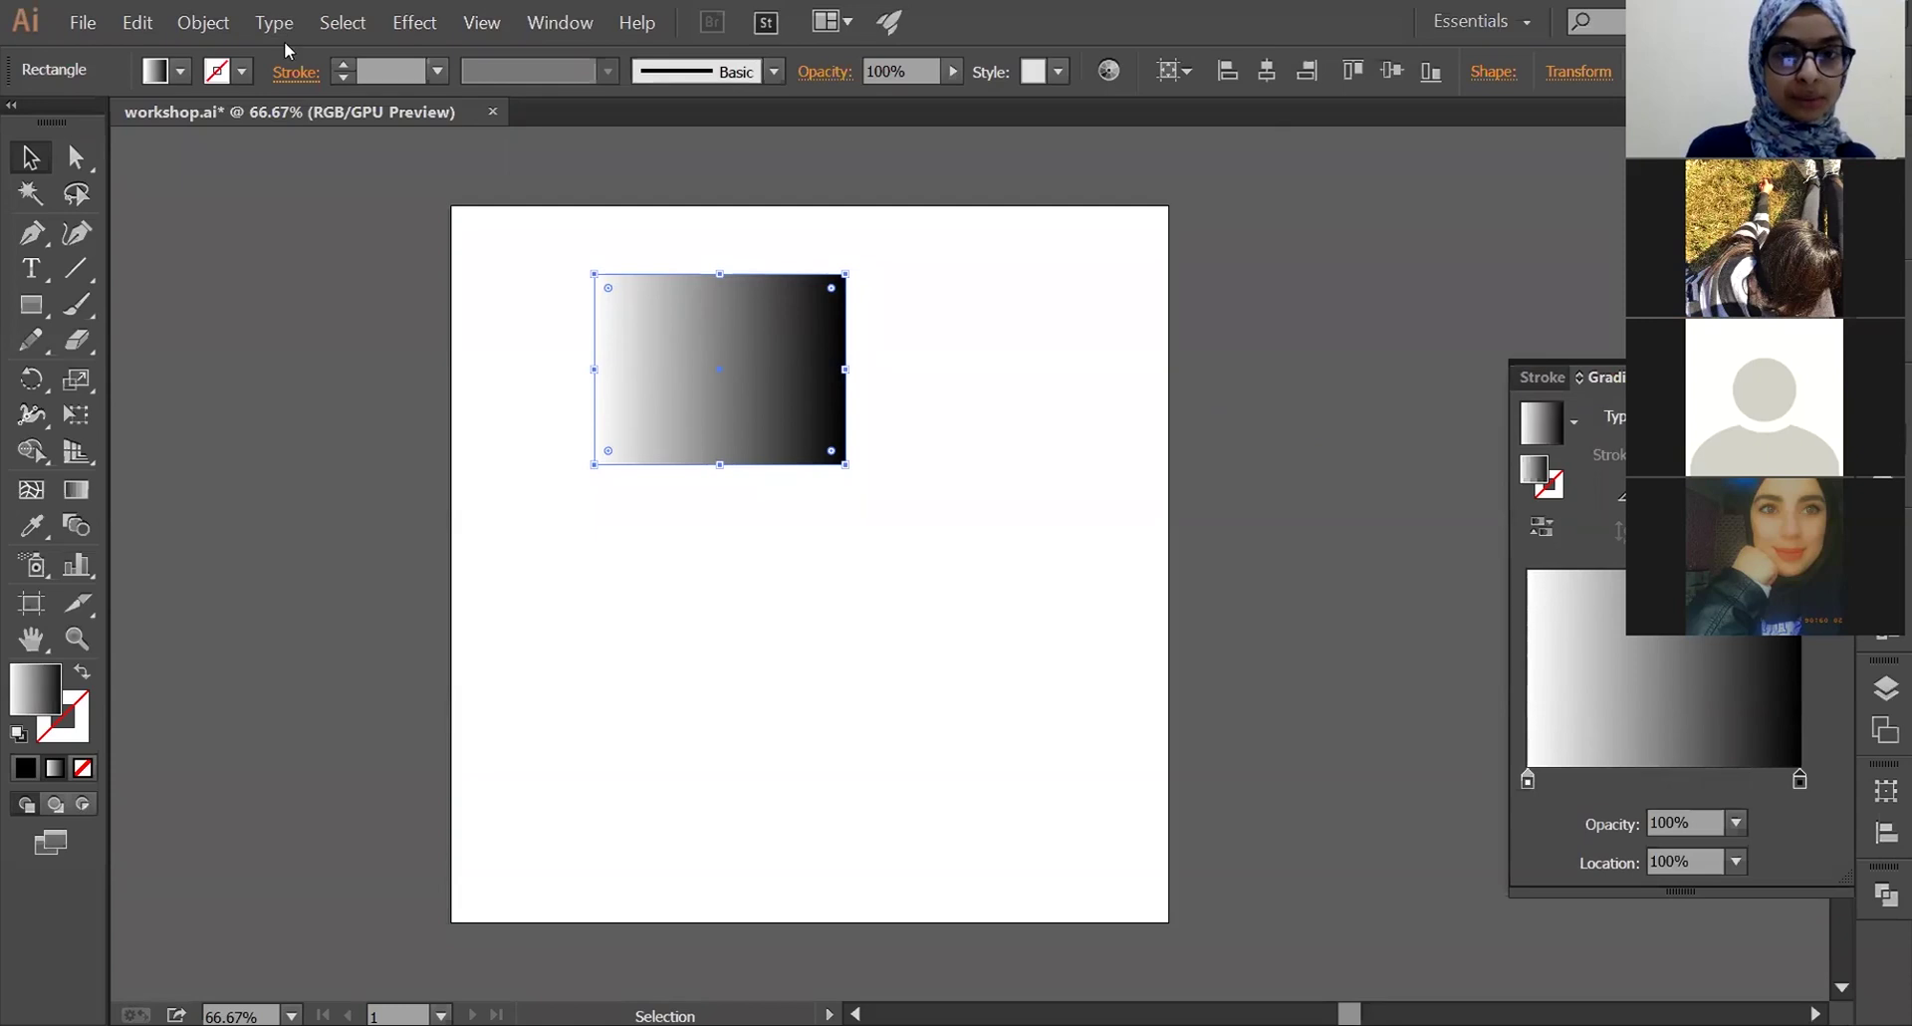
double_click(1801, 780)
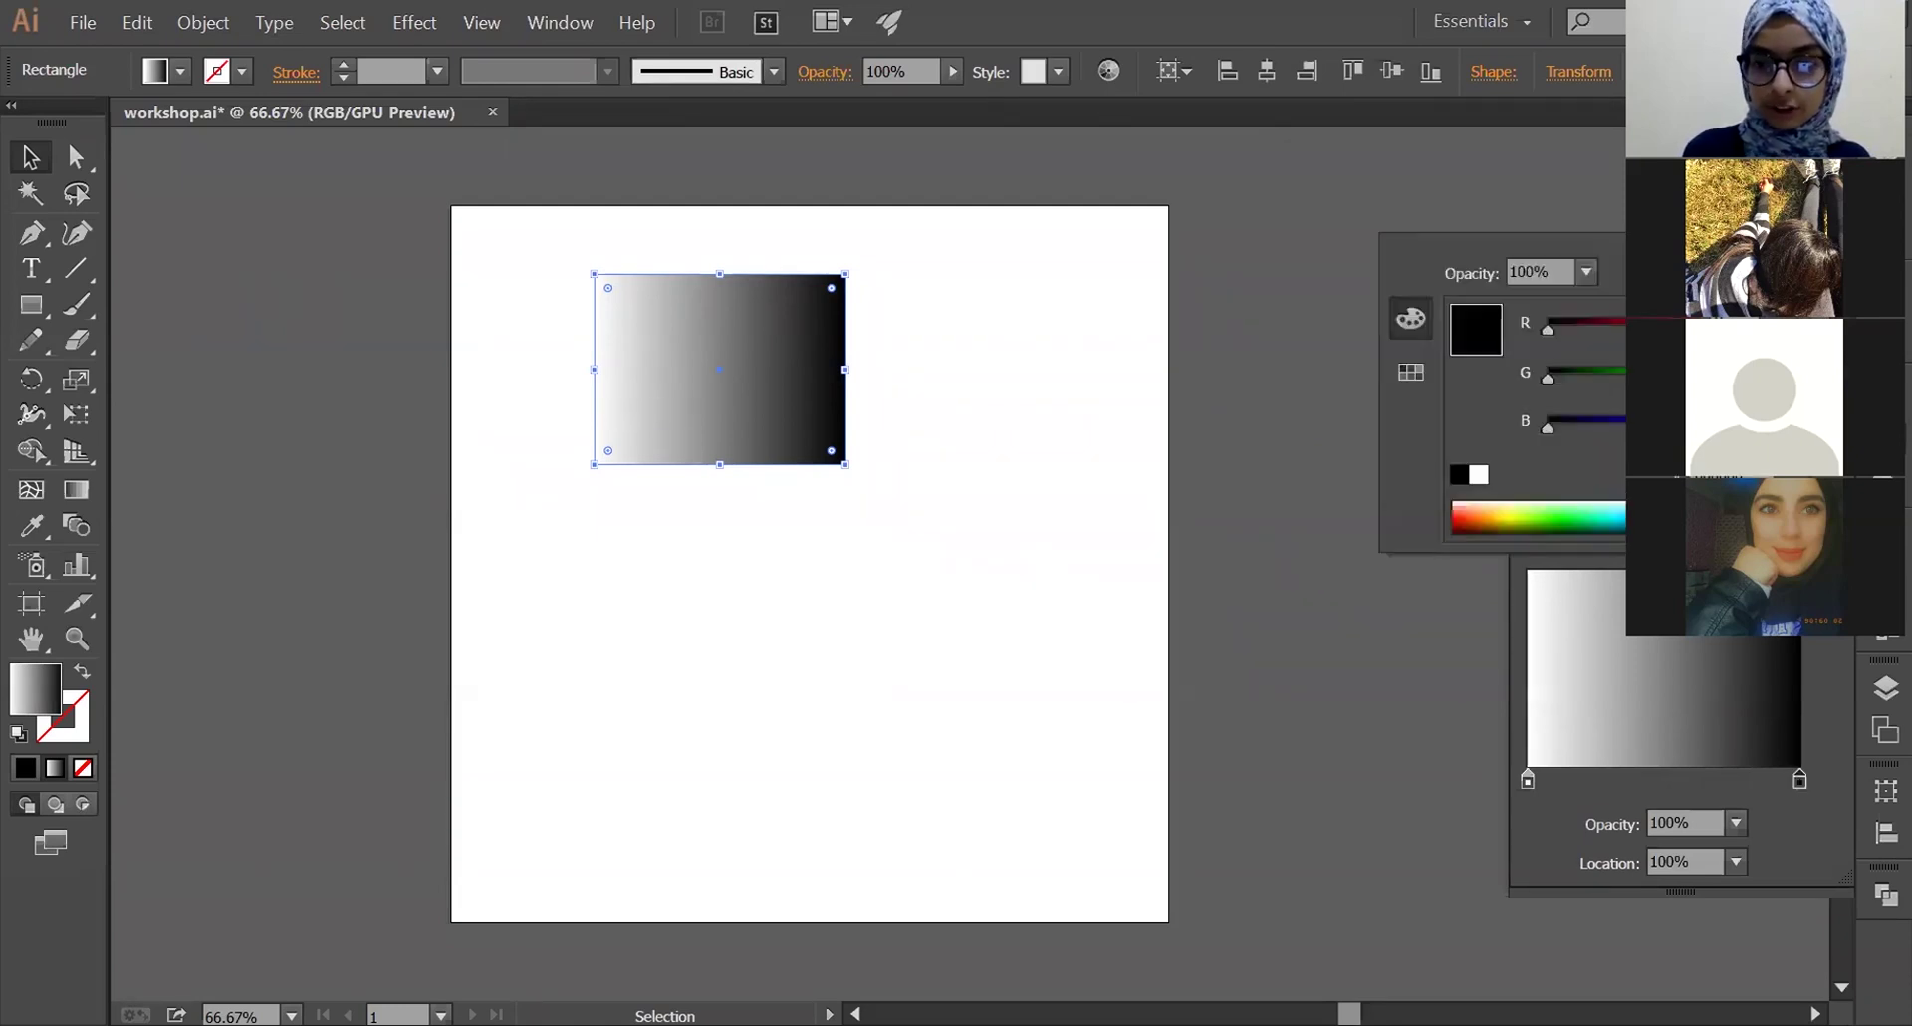
drag(1693, 530, 1693, 506)
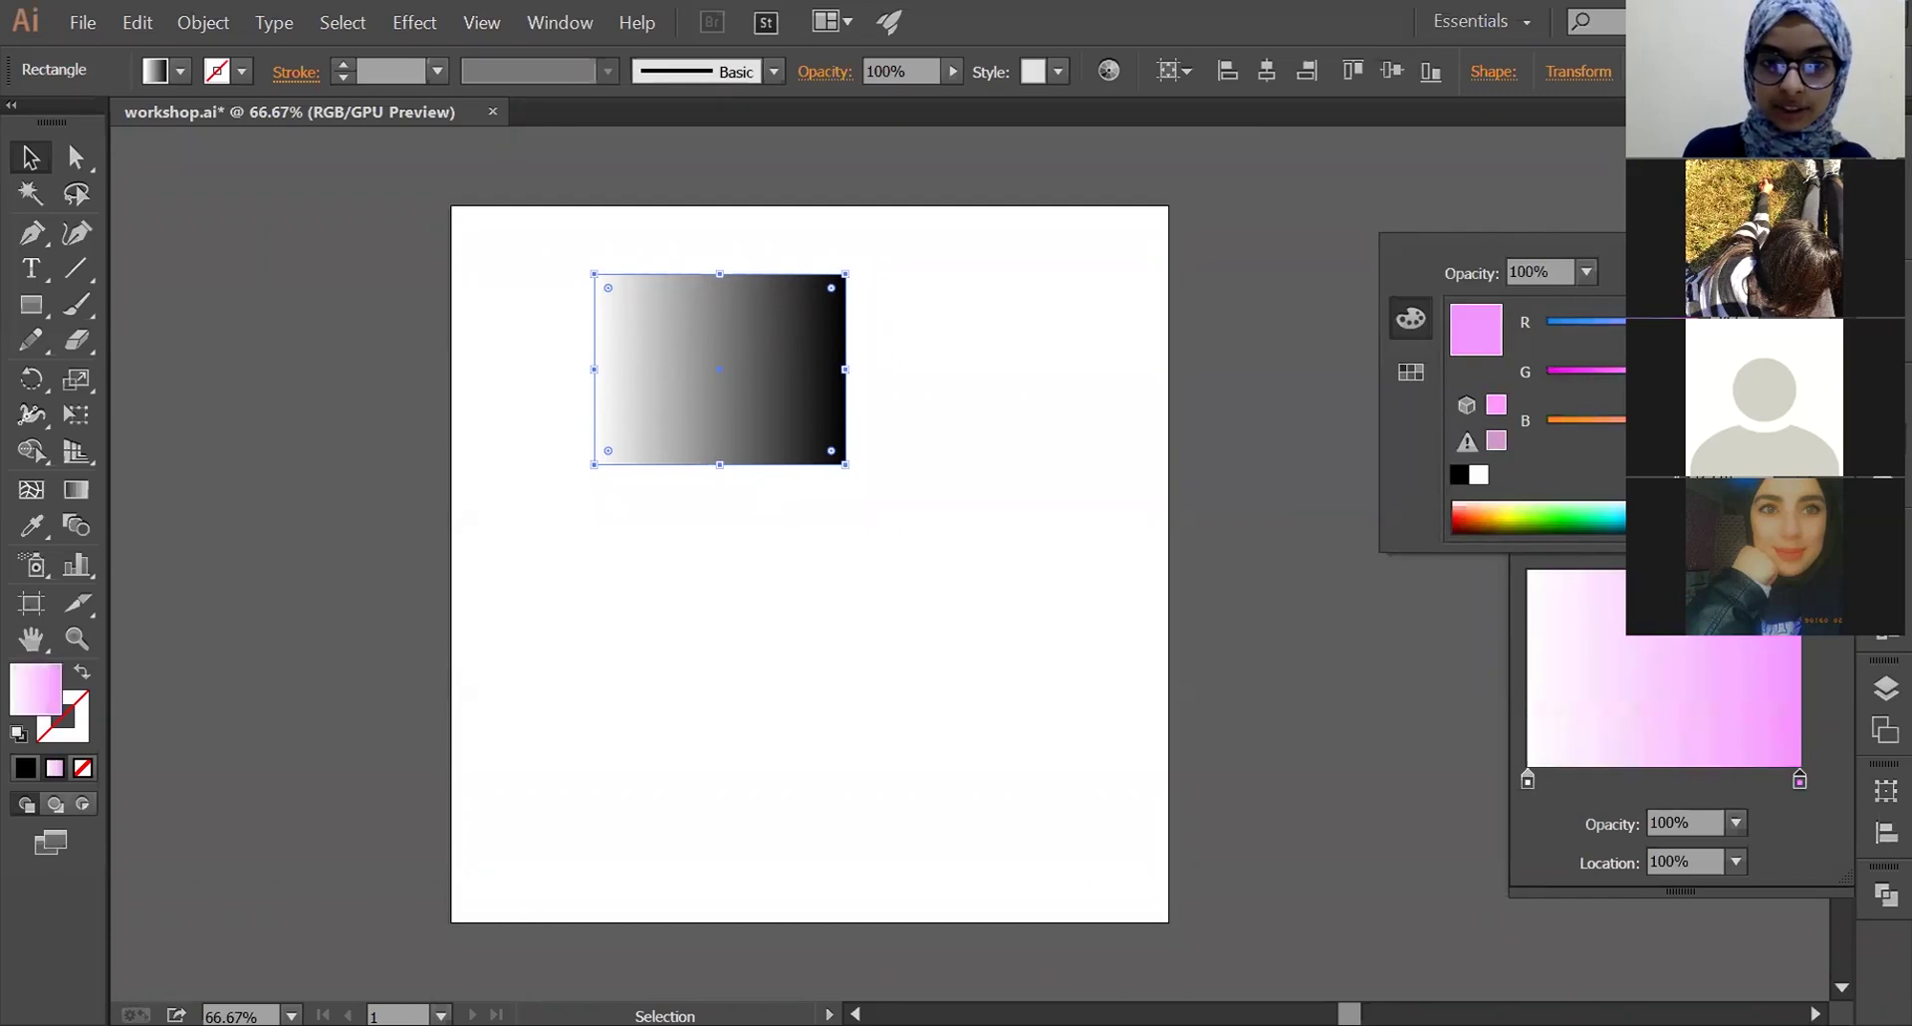
drag(1693, 505, 1693, 528)
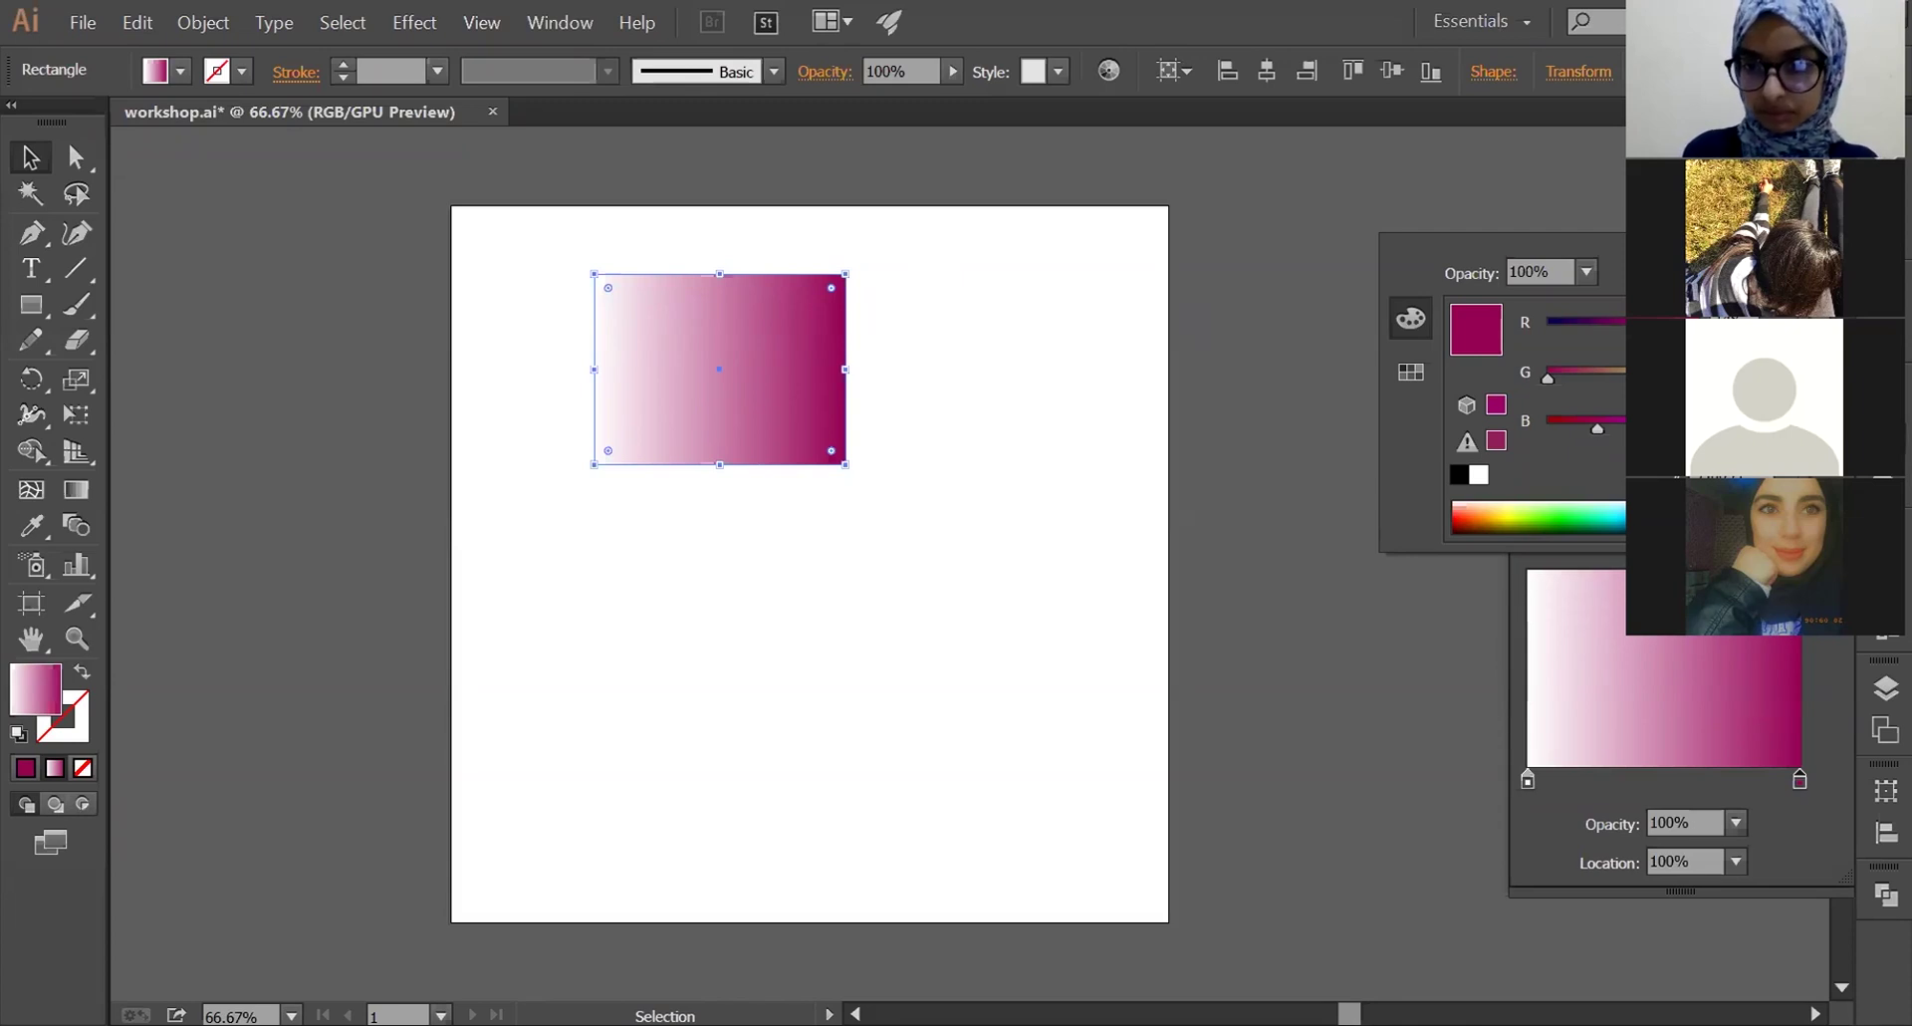
click(1587, 272)
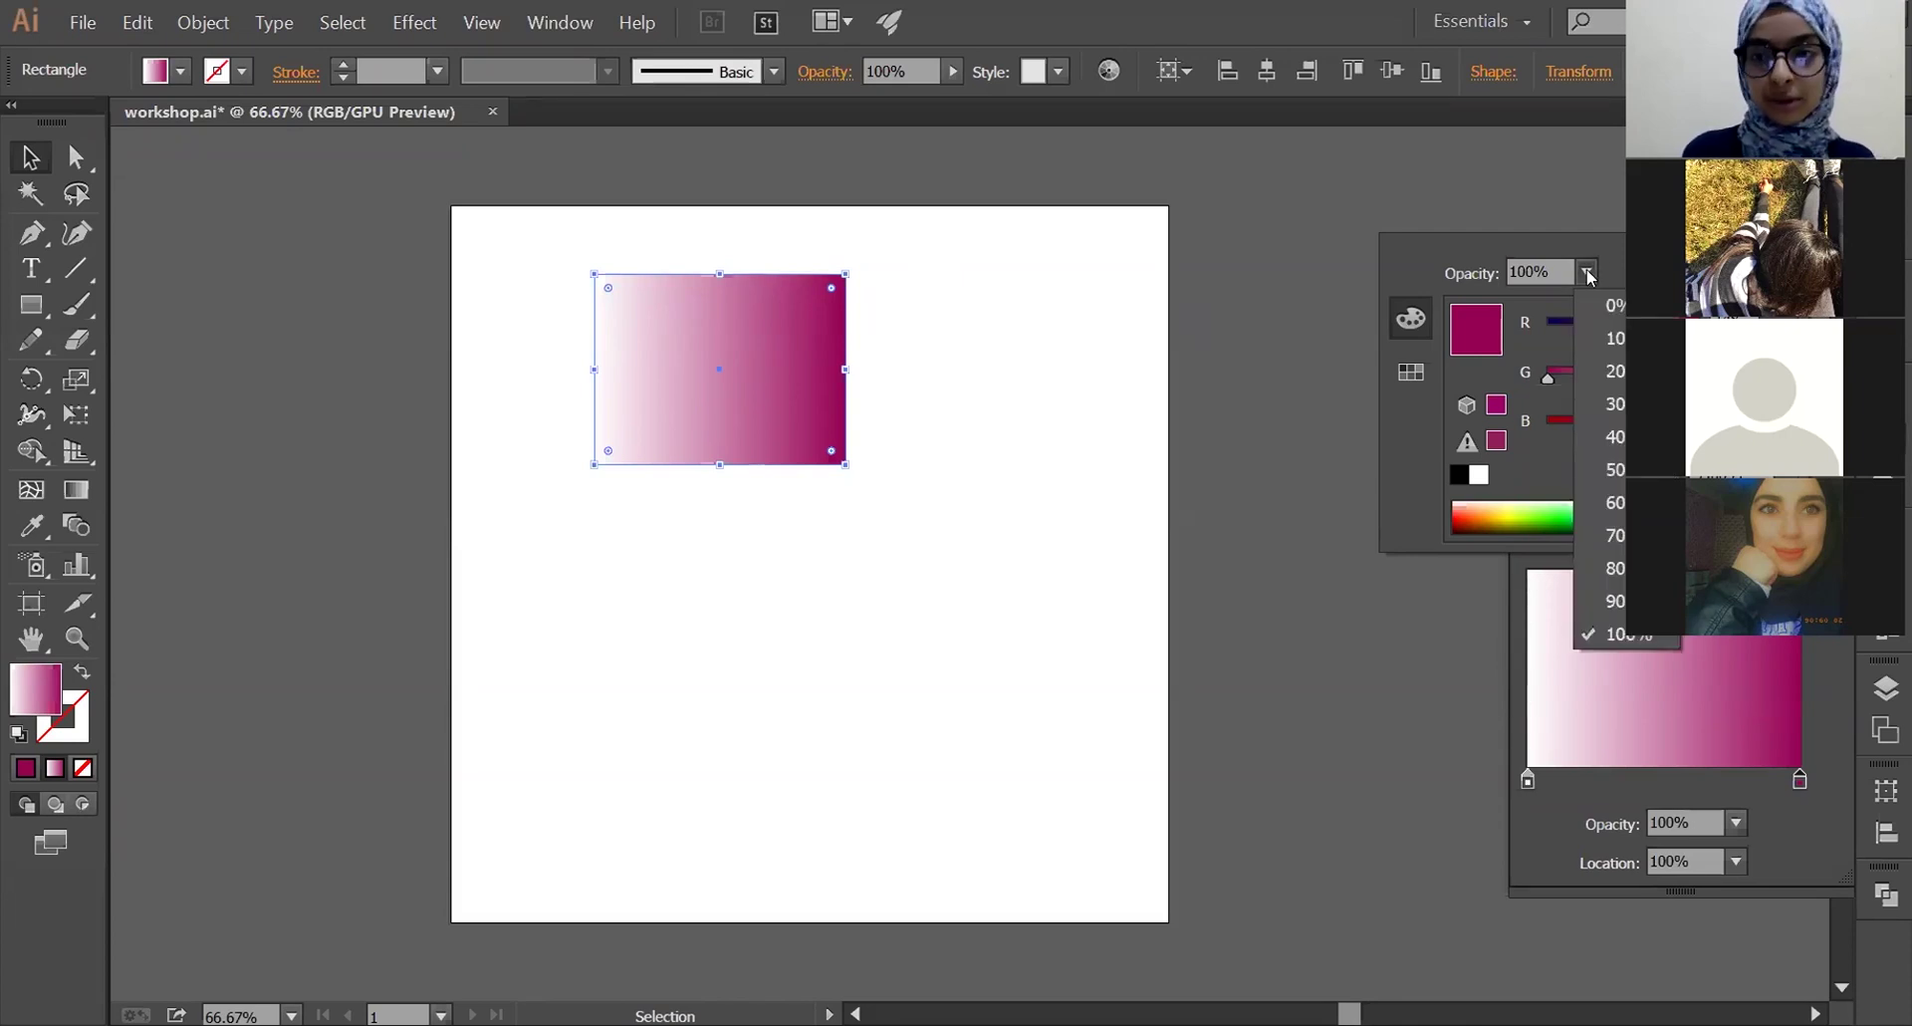
click(1590, 275)
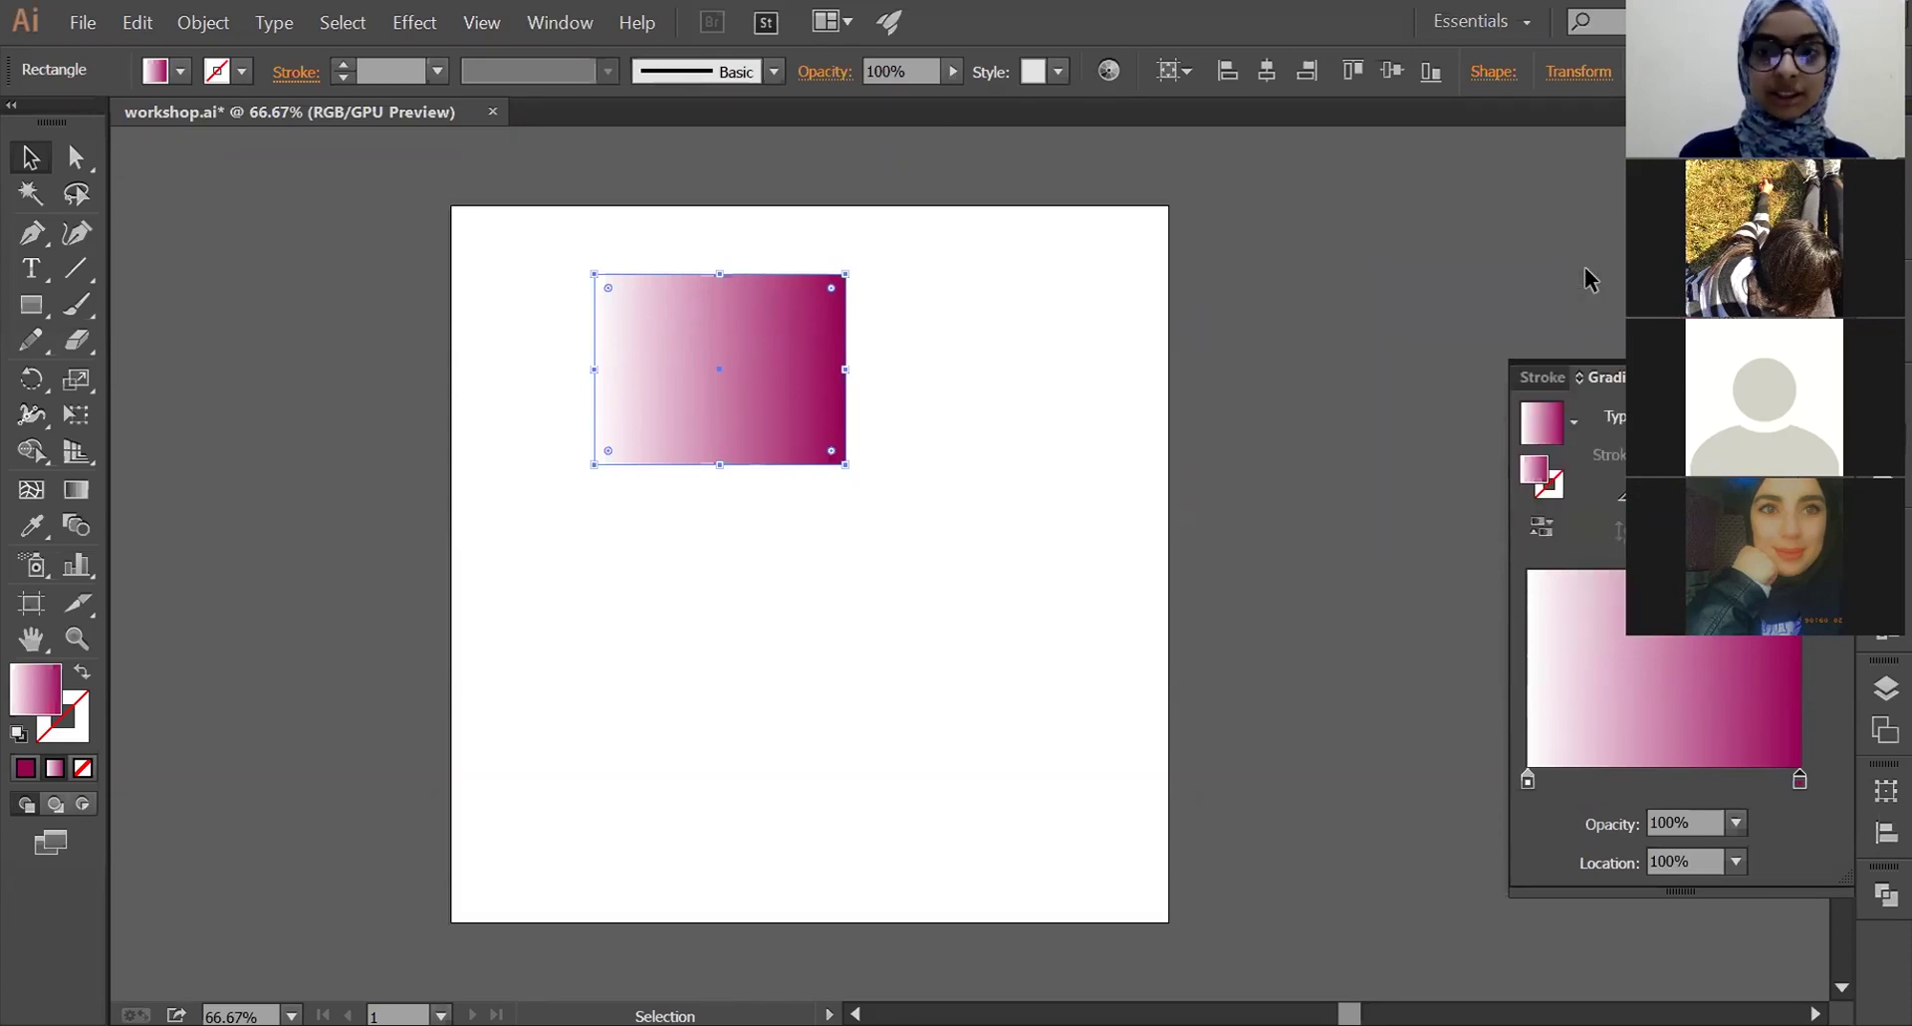
- Set the left gradient stop to purple in RGB, then drag the rectangle lower on the artboard
double_click(1528, 782)
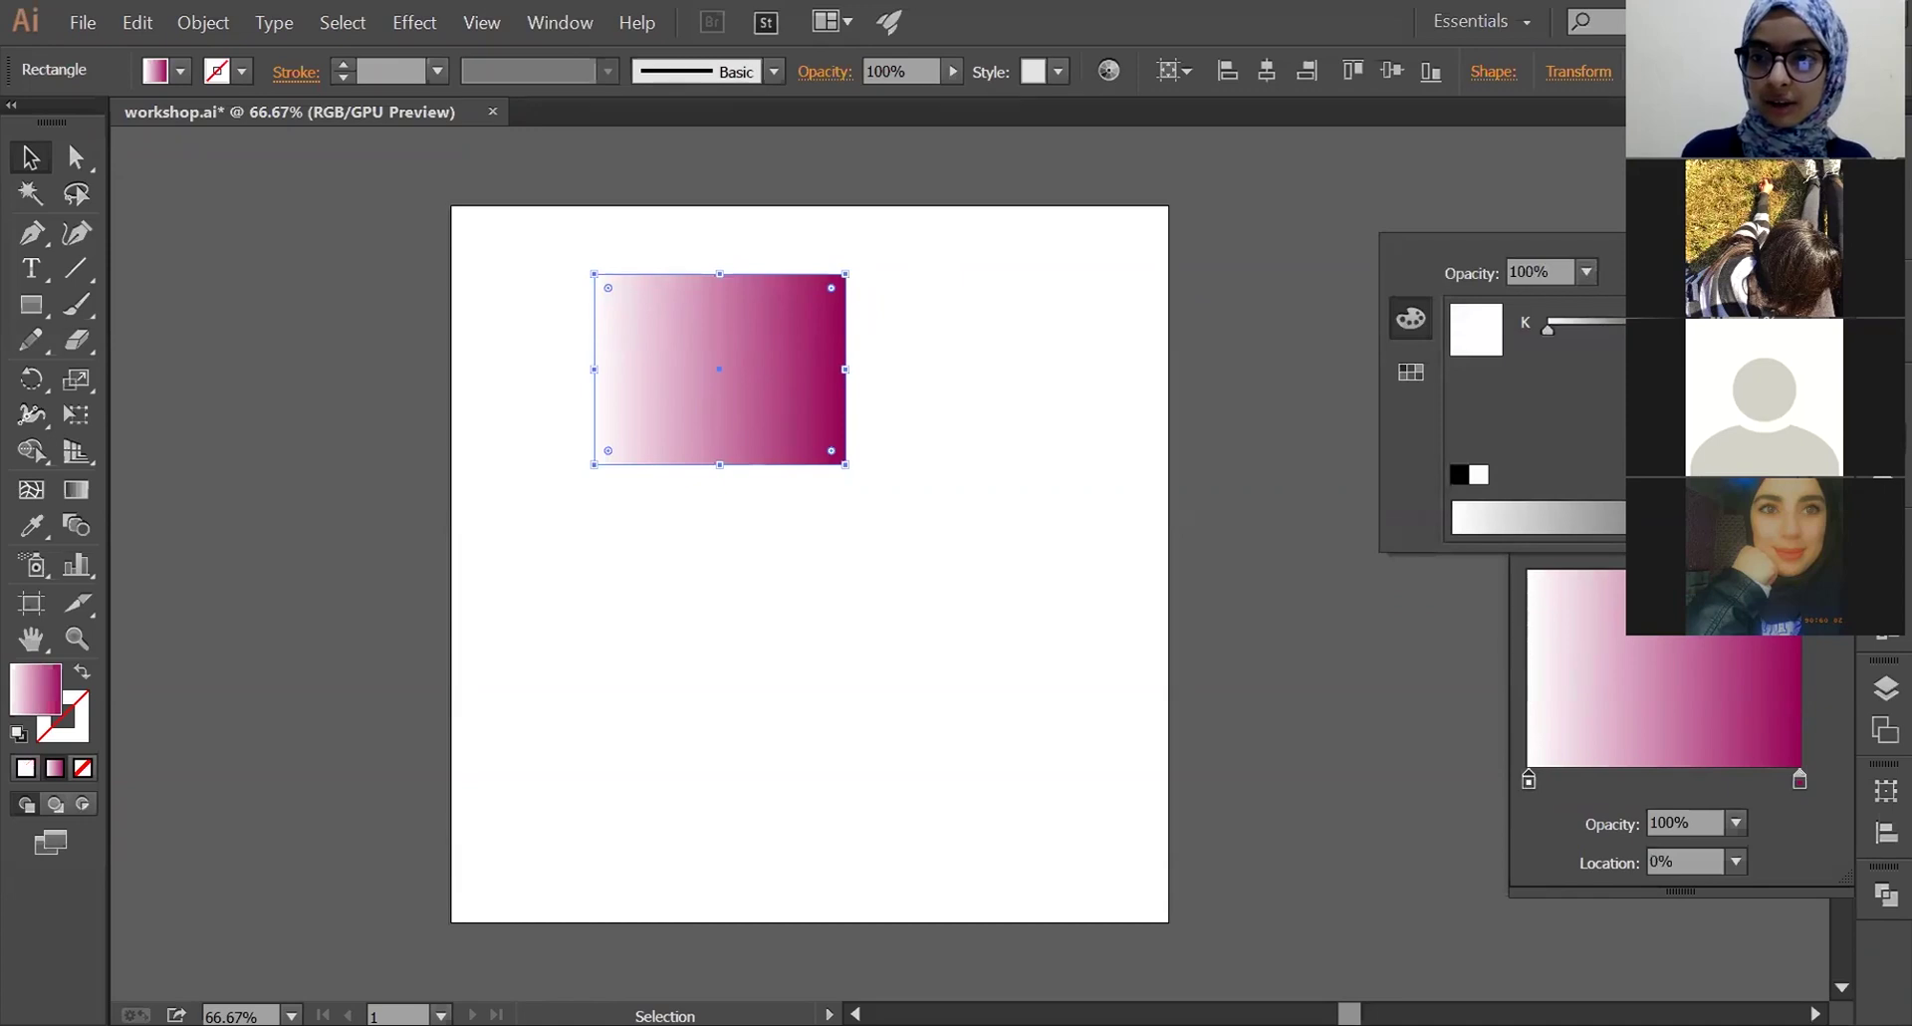
click(1634, 245)
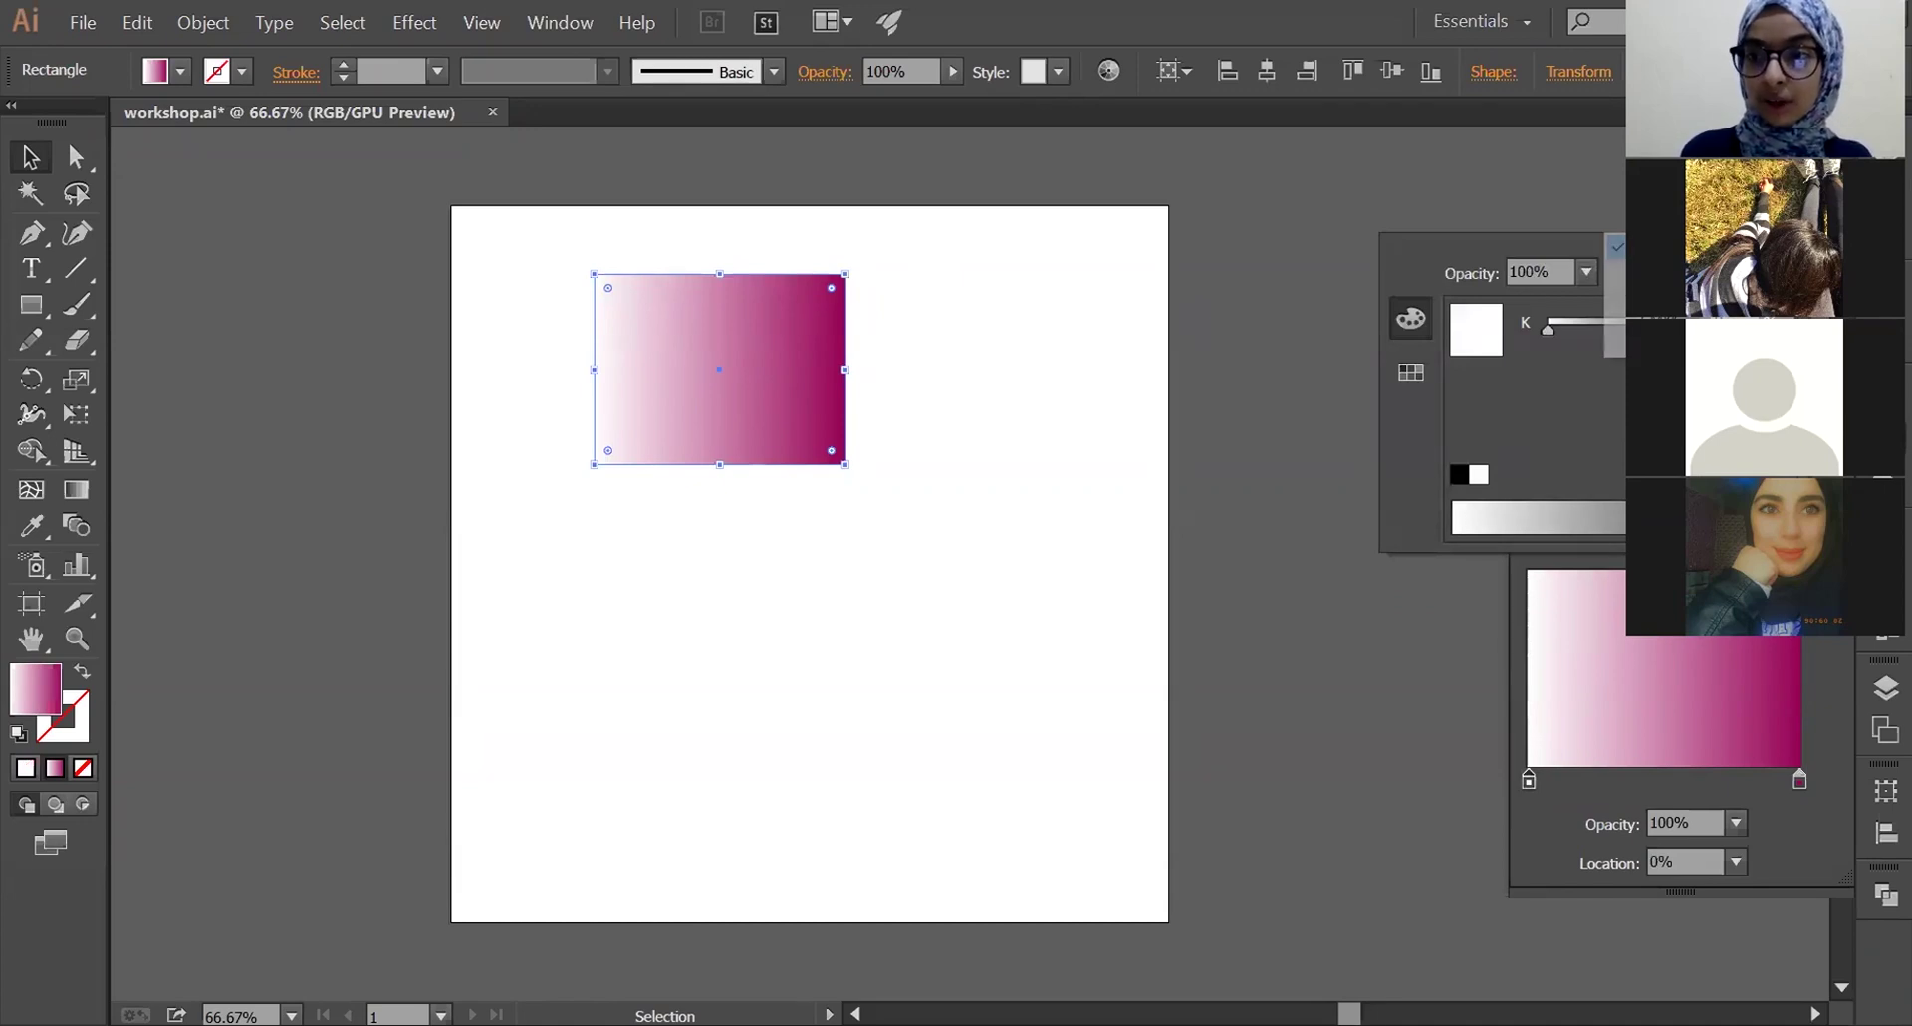
click(1654, 269)
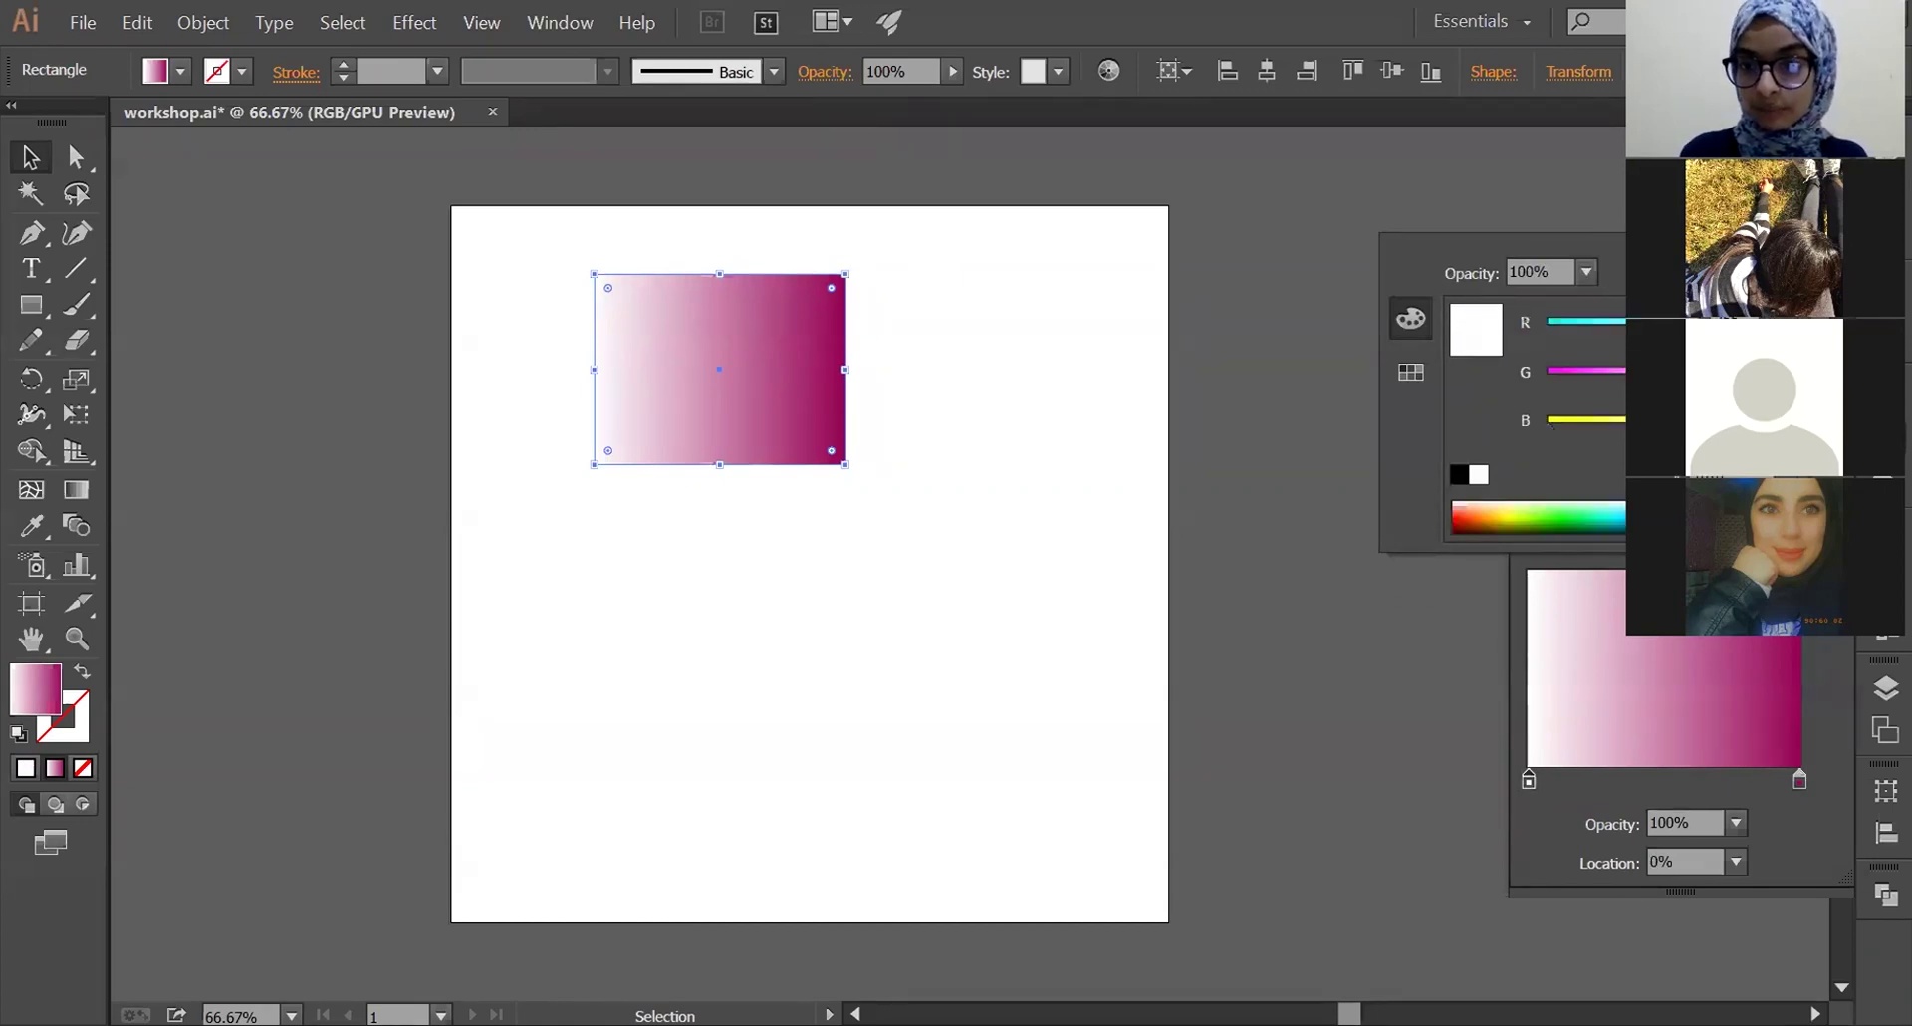
drag(1693, 516, 1713, 520)
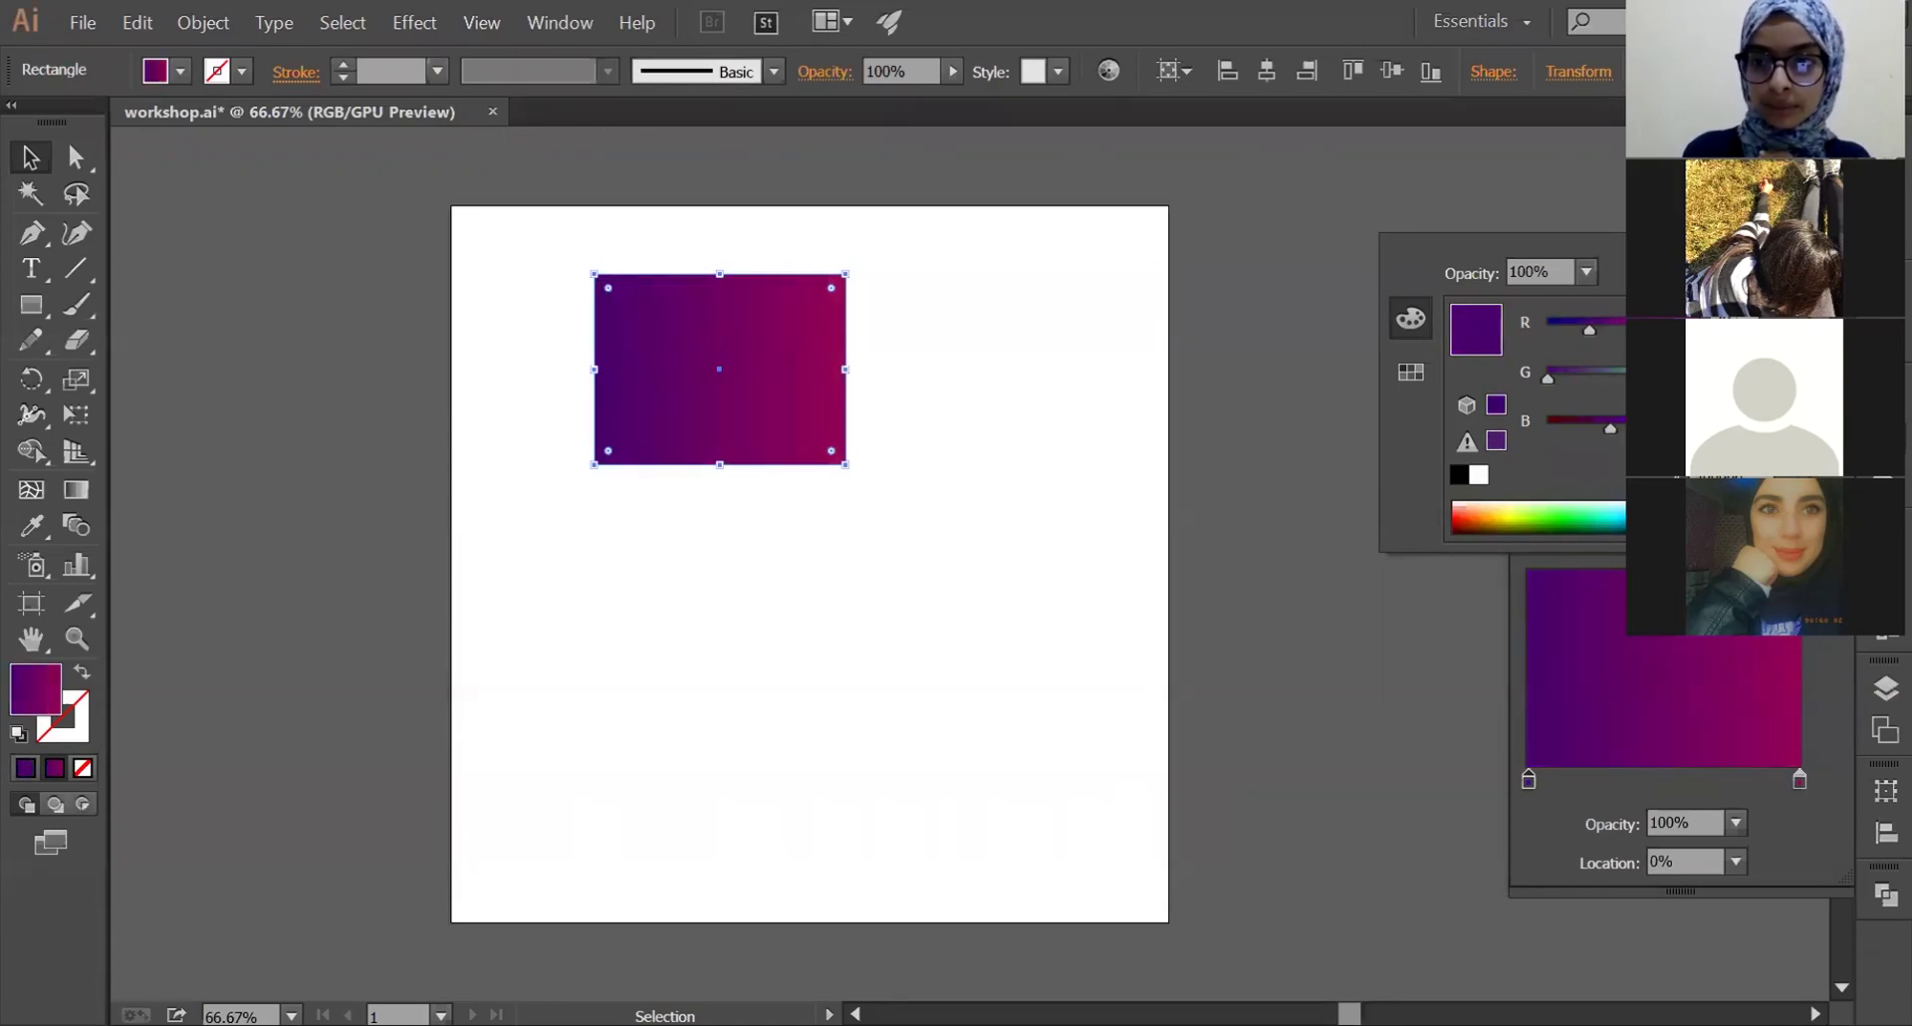
key(Escape)
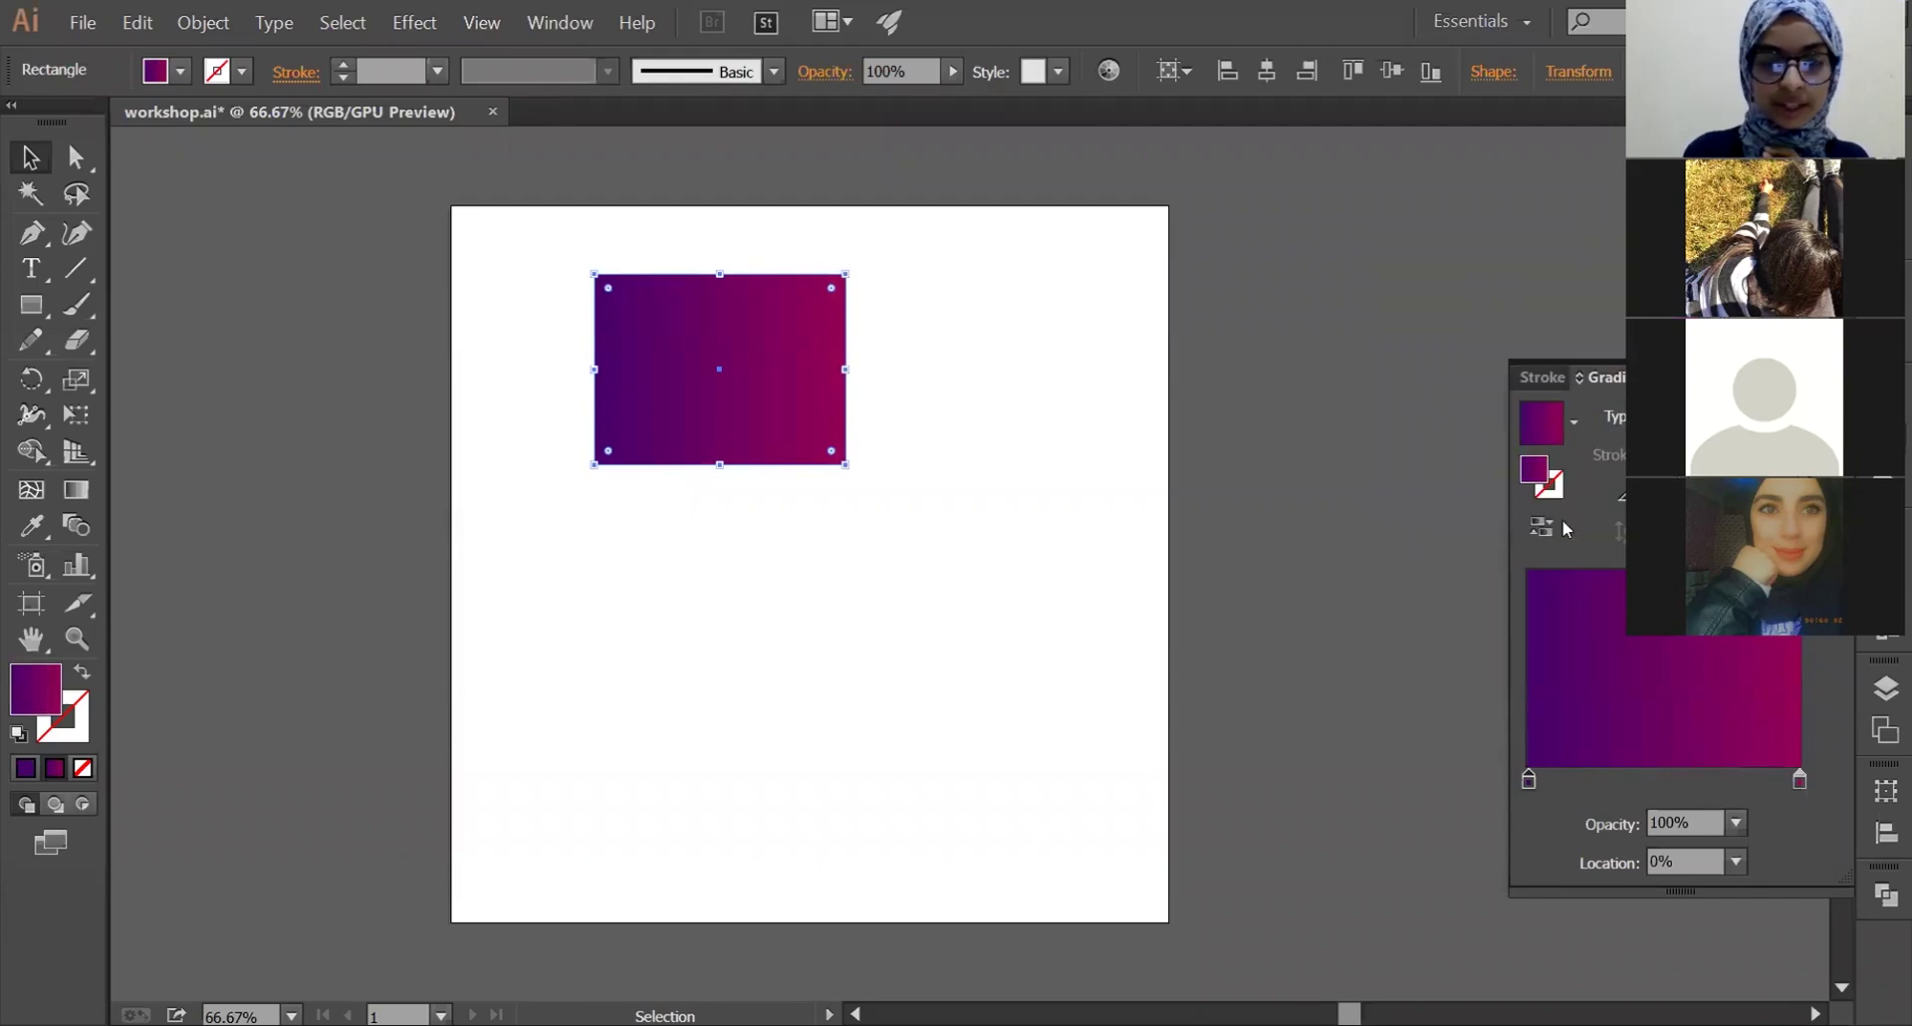
click(930, 550)
drag(802, 451, 817, 574)
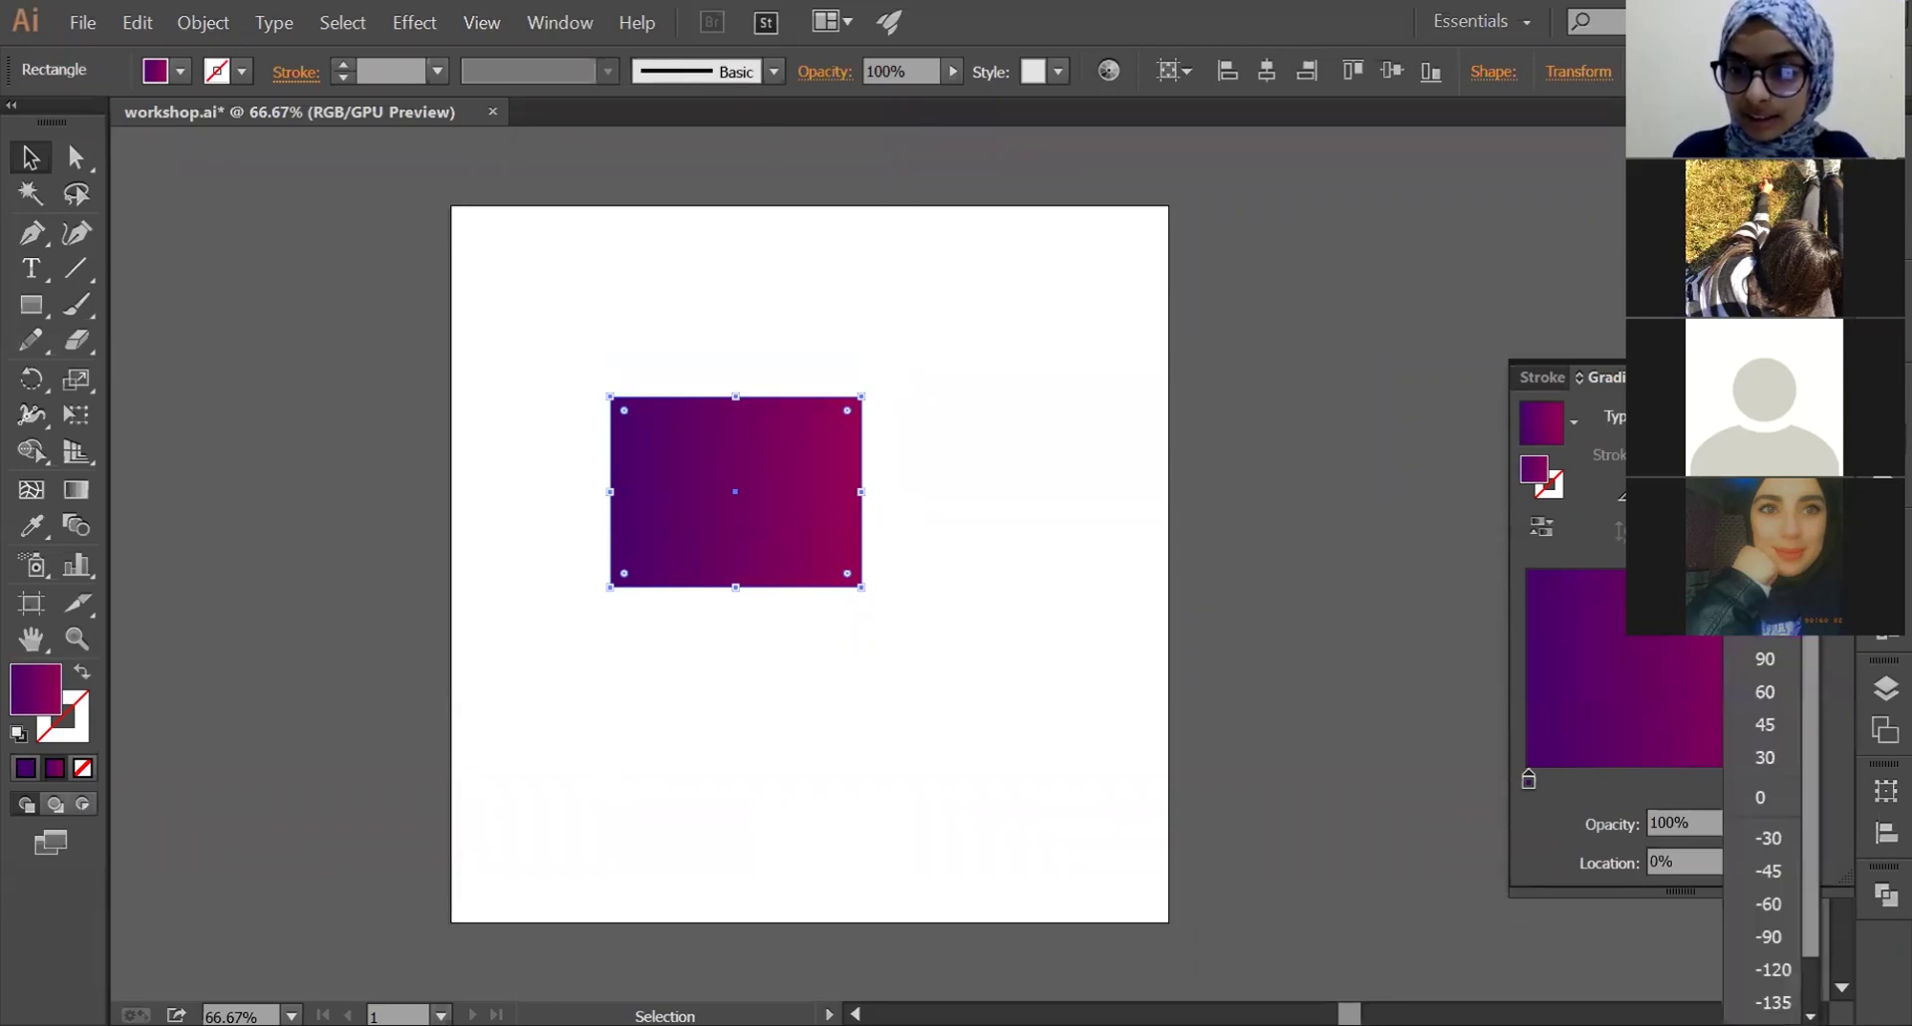
- Set the gradient angle to 90° so it runs vertically from magenta to purple
key(Return)
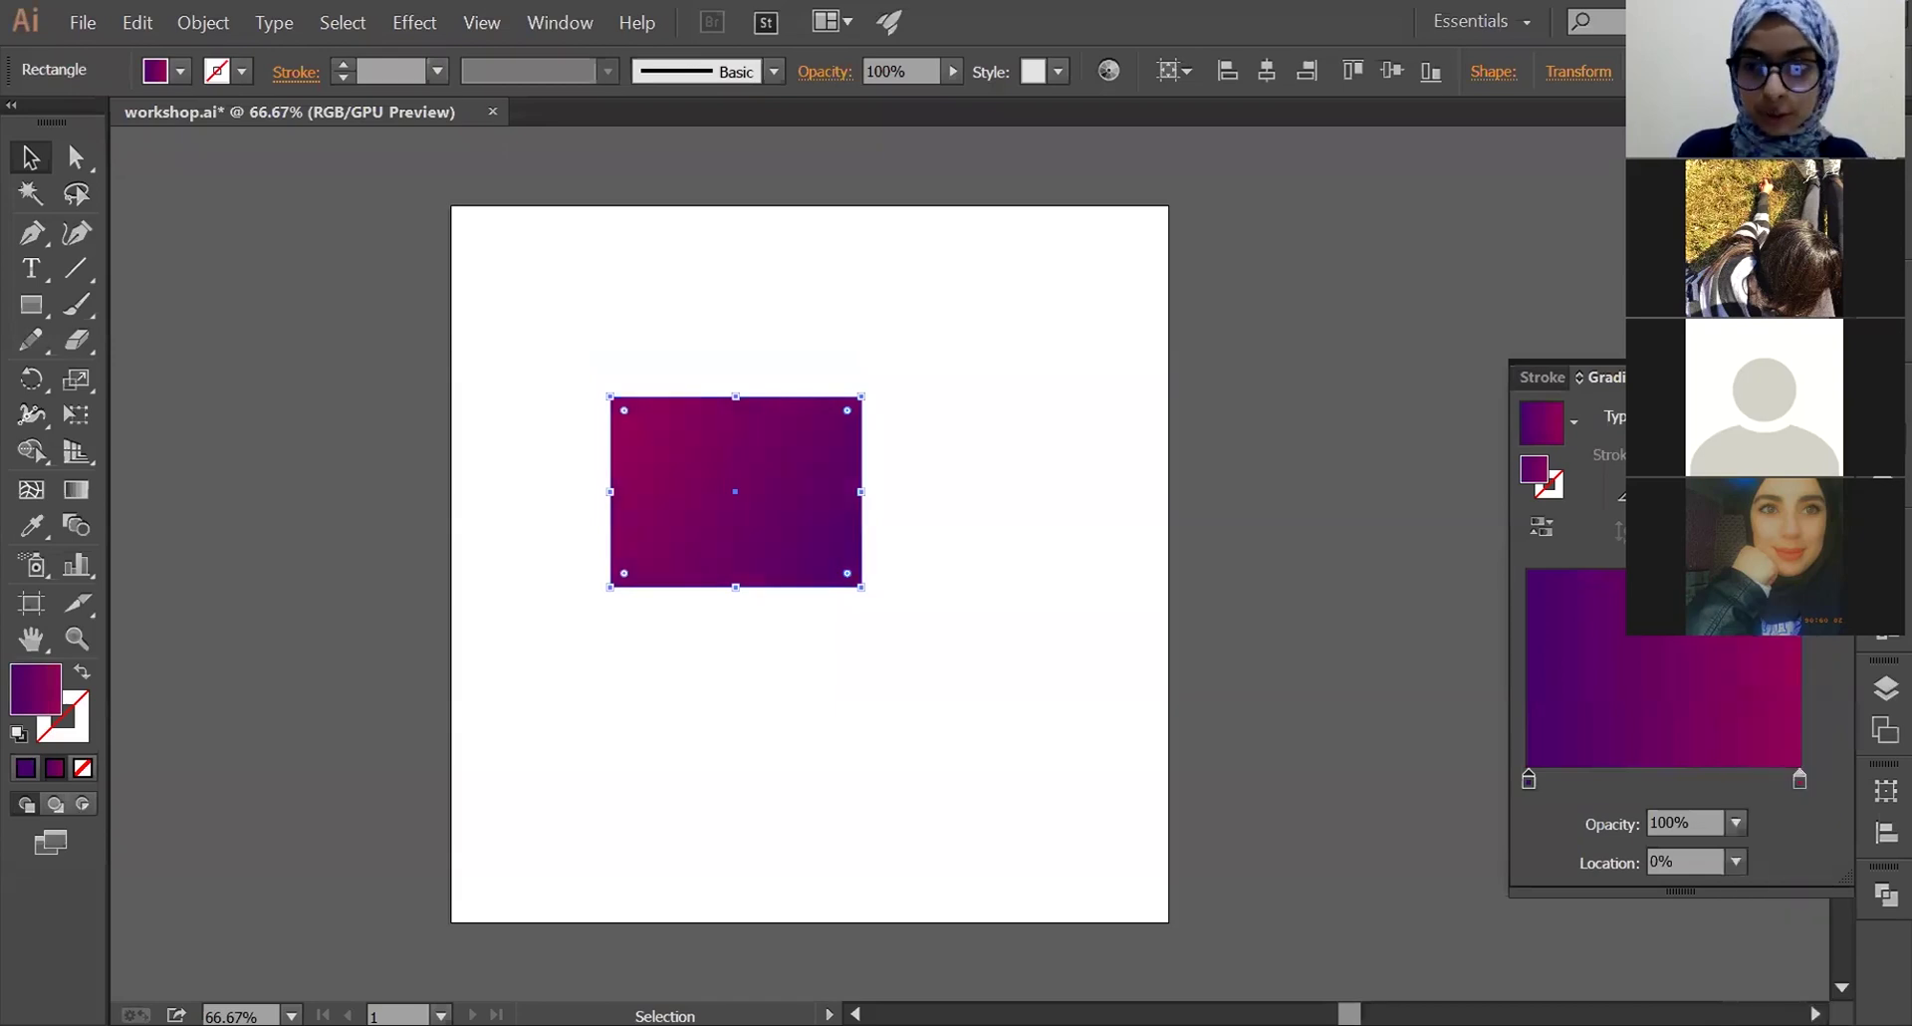
click(1738, 495)
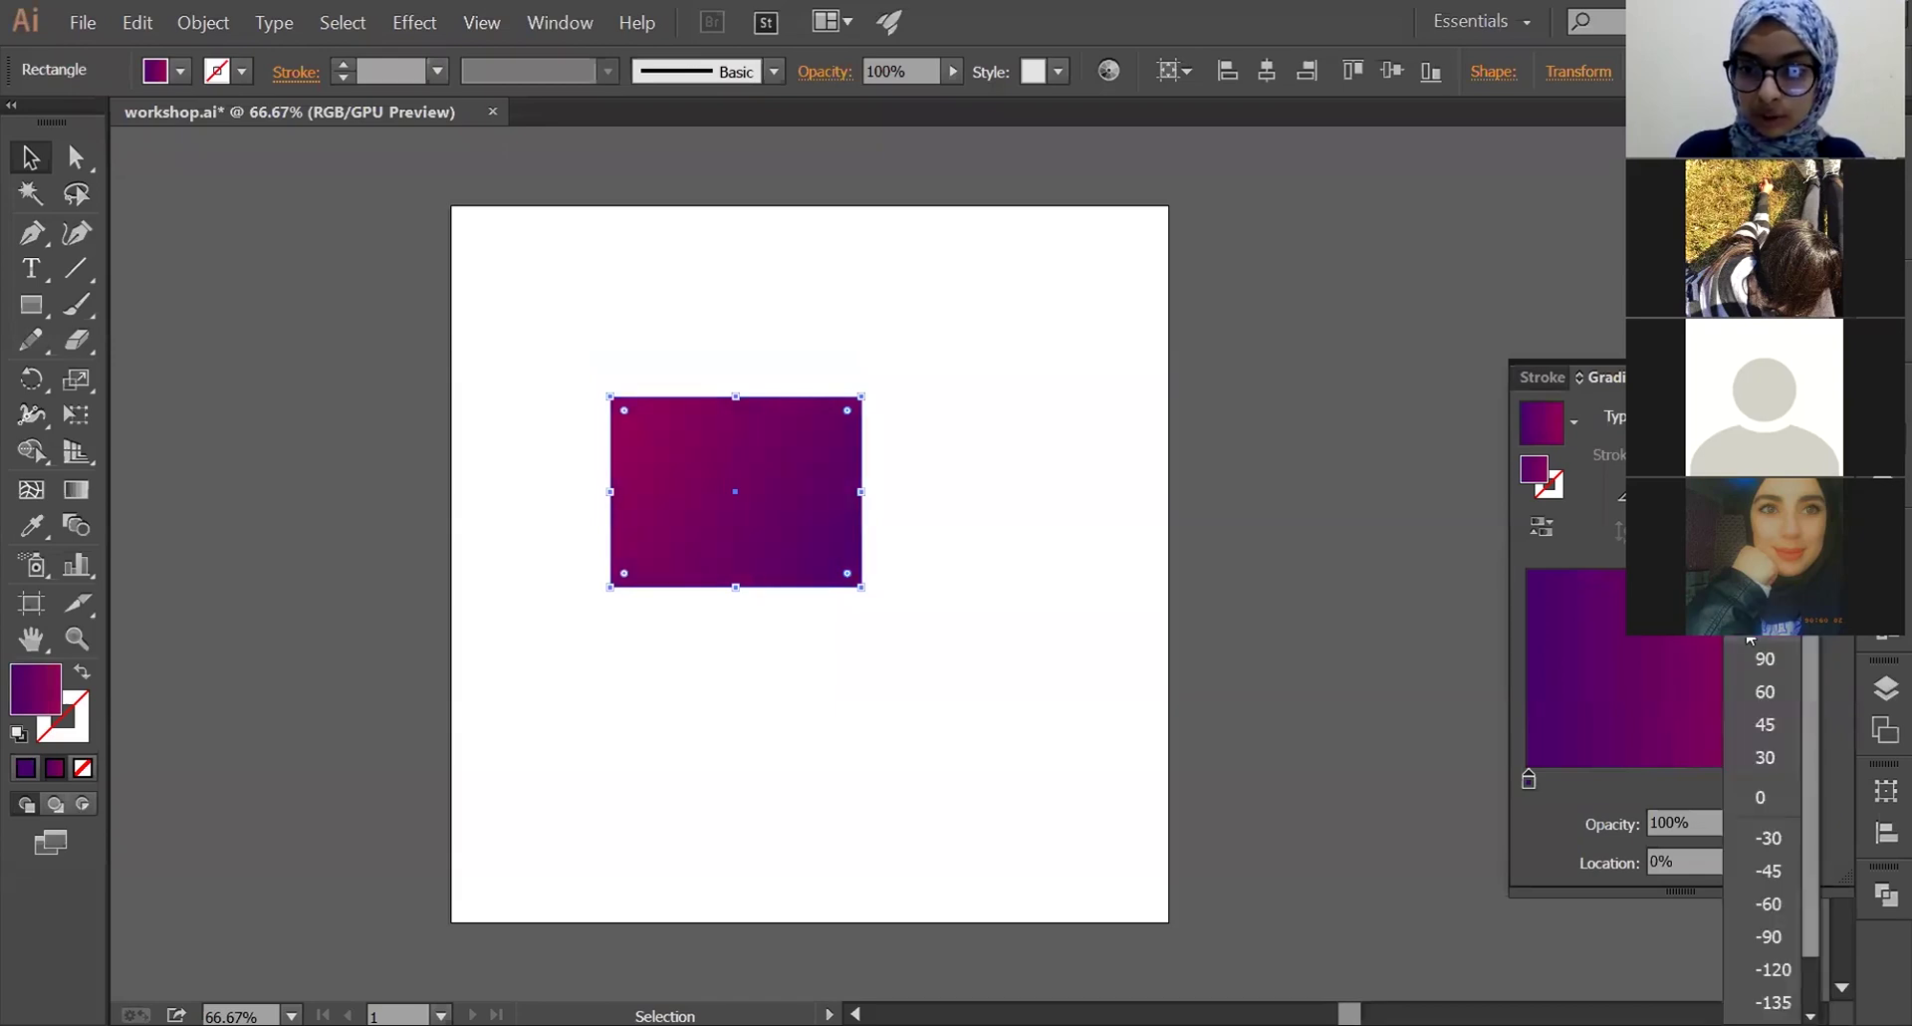
click(1748, 668)
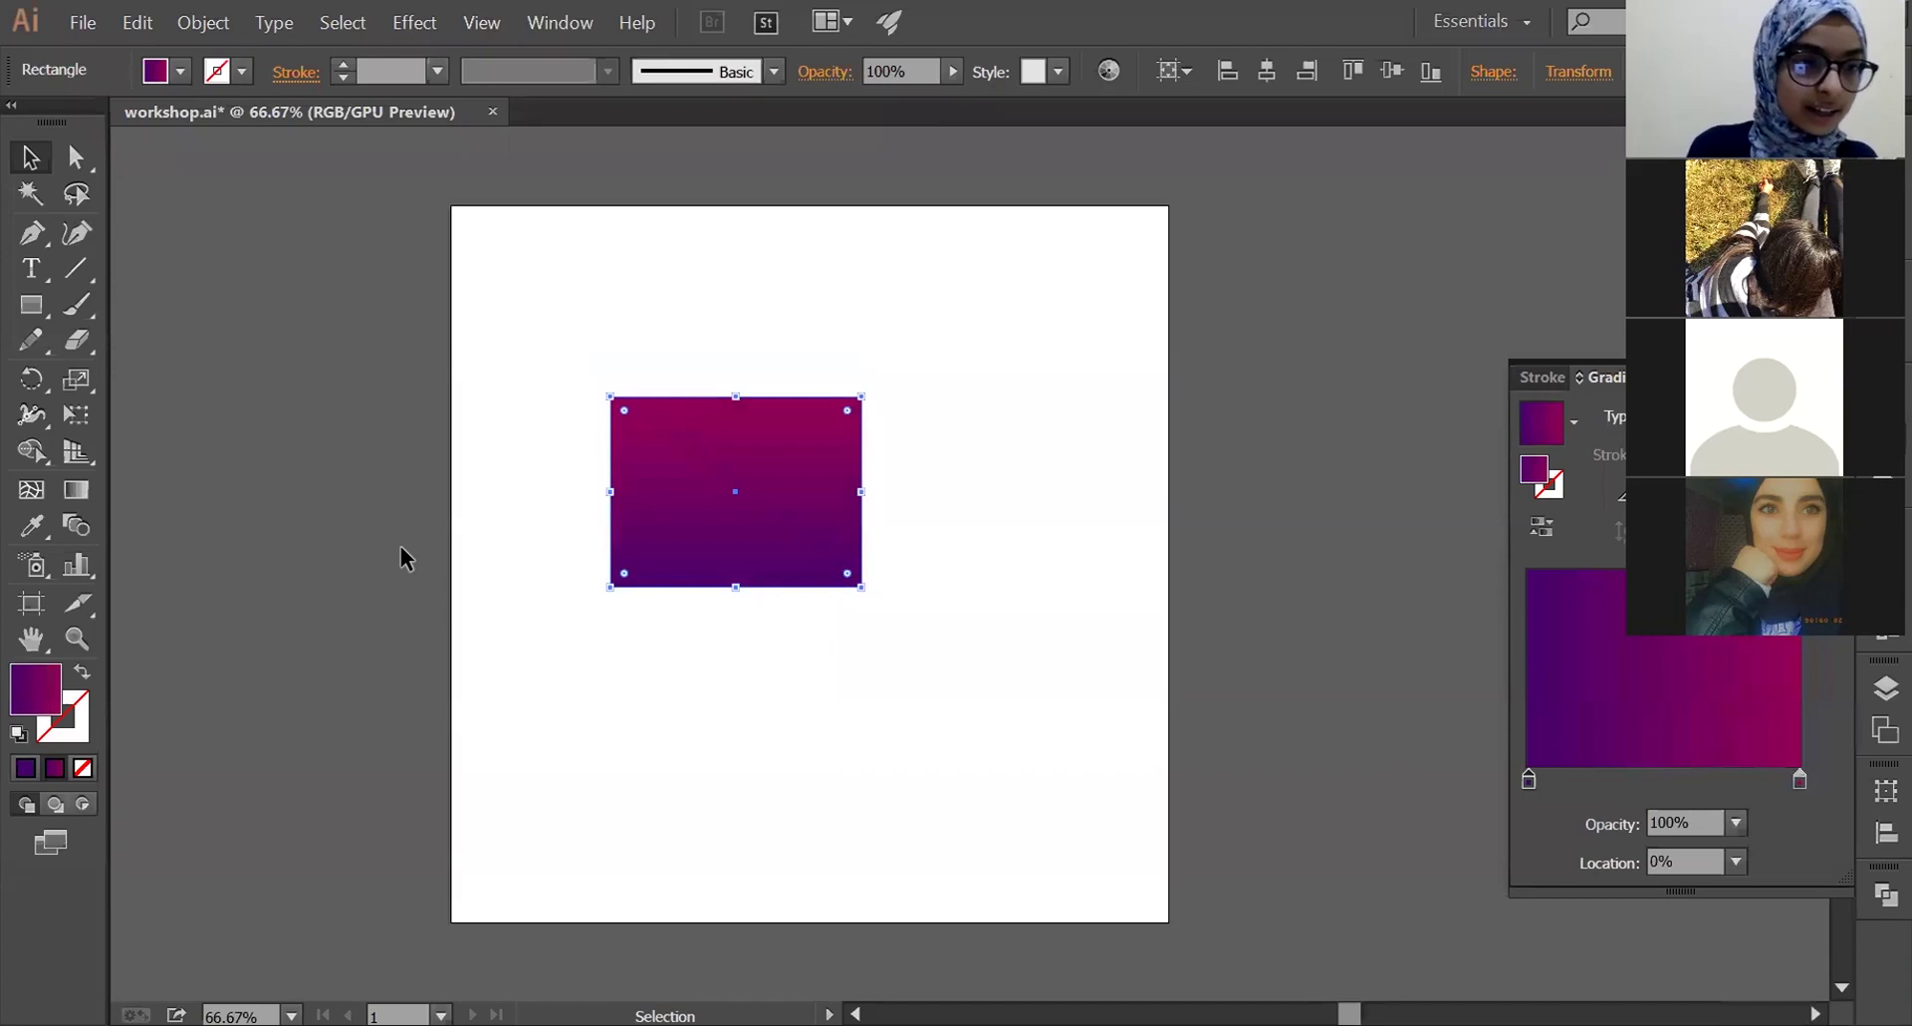
click(75, 491)
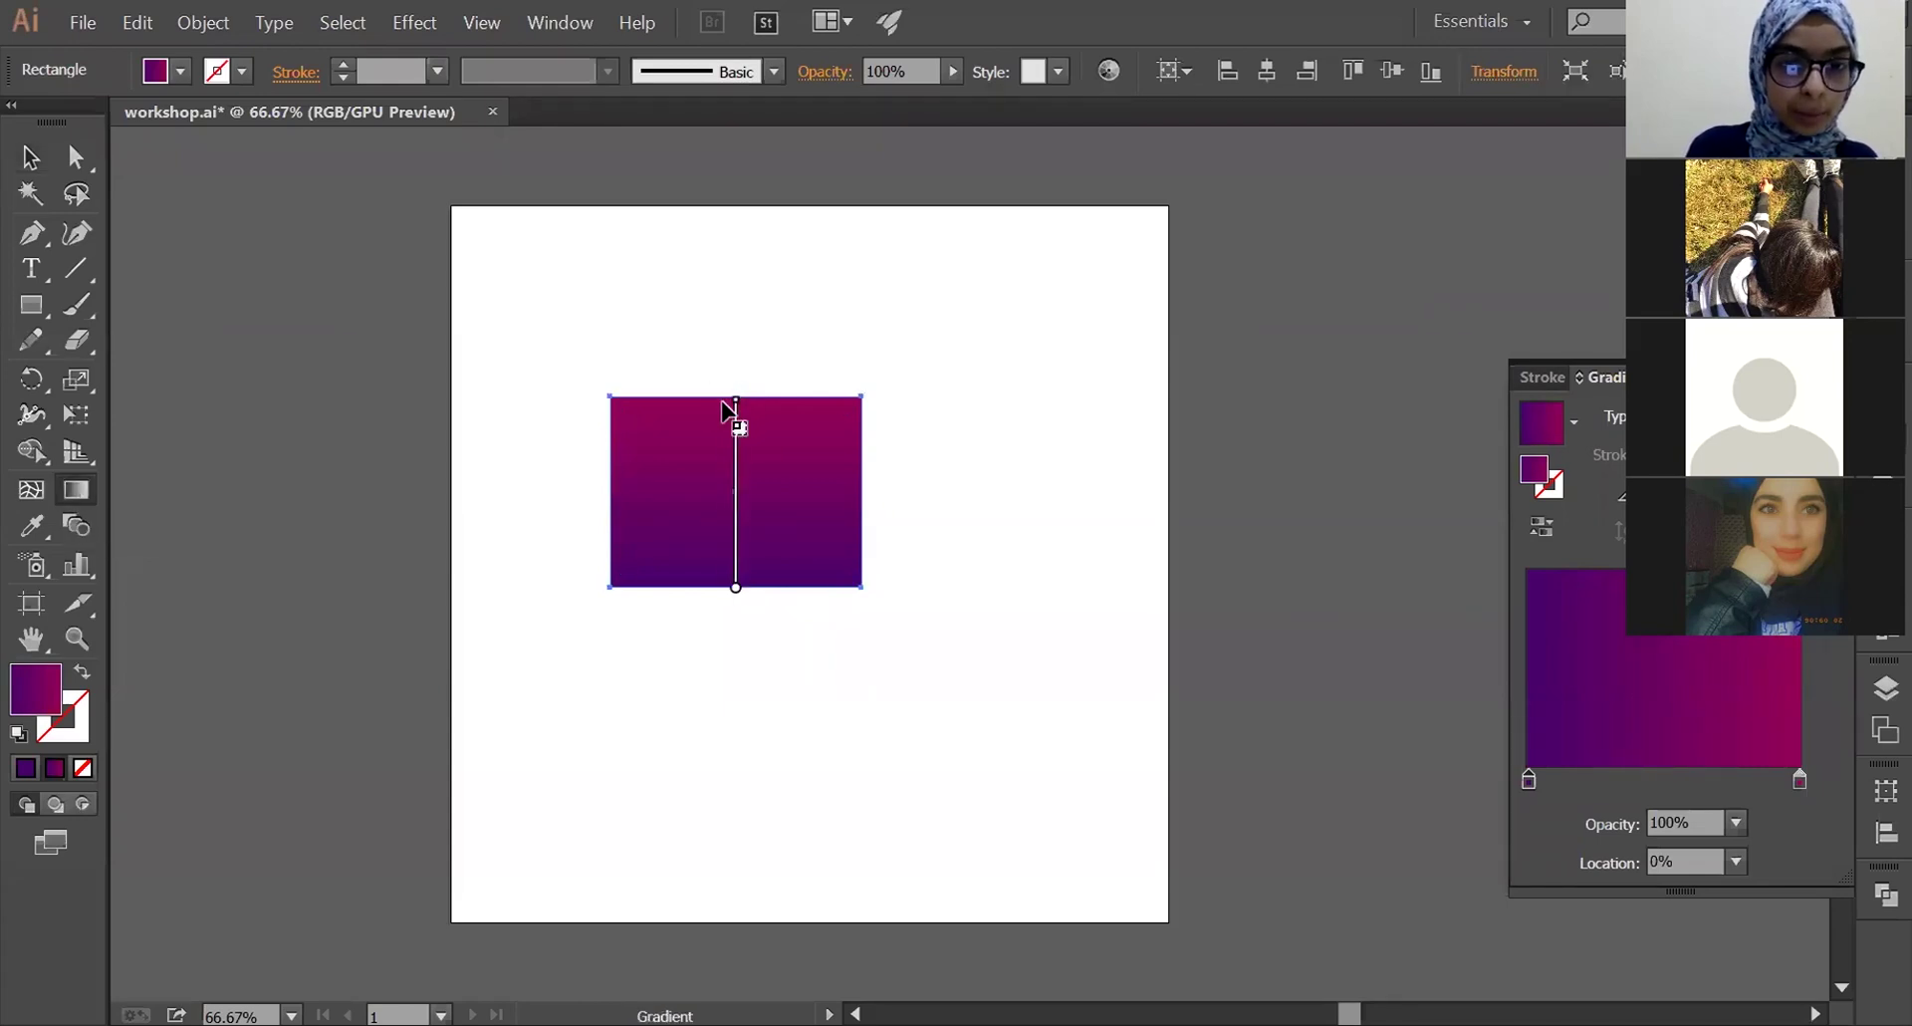
- Drag a diagonal gradient across the rectangle, magenta at lower left to purple at upper right
drag(735, 398, 820, 615)
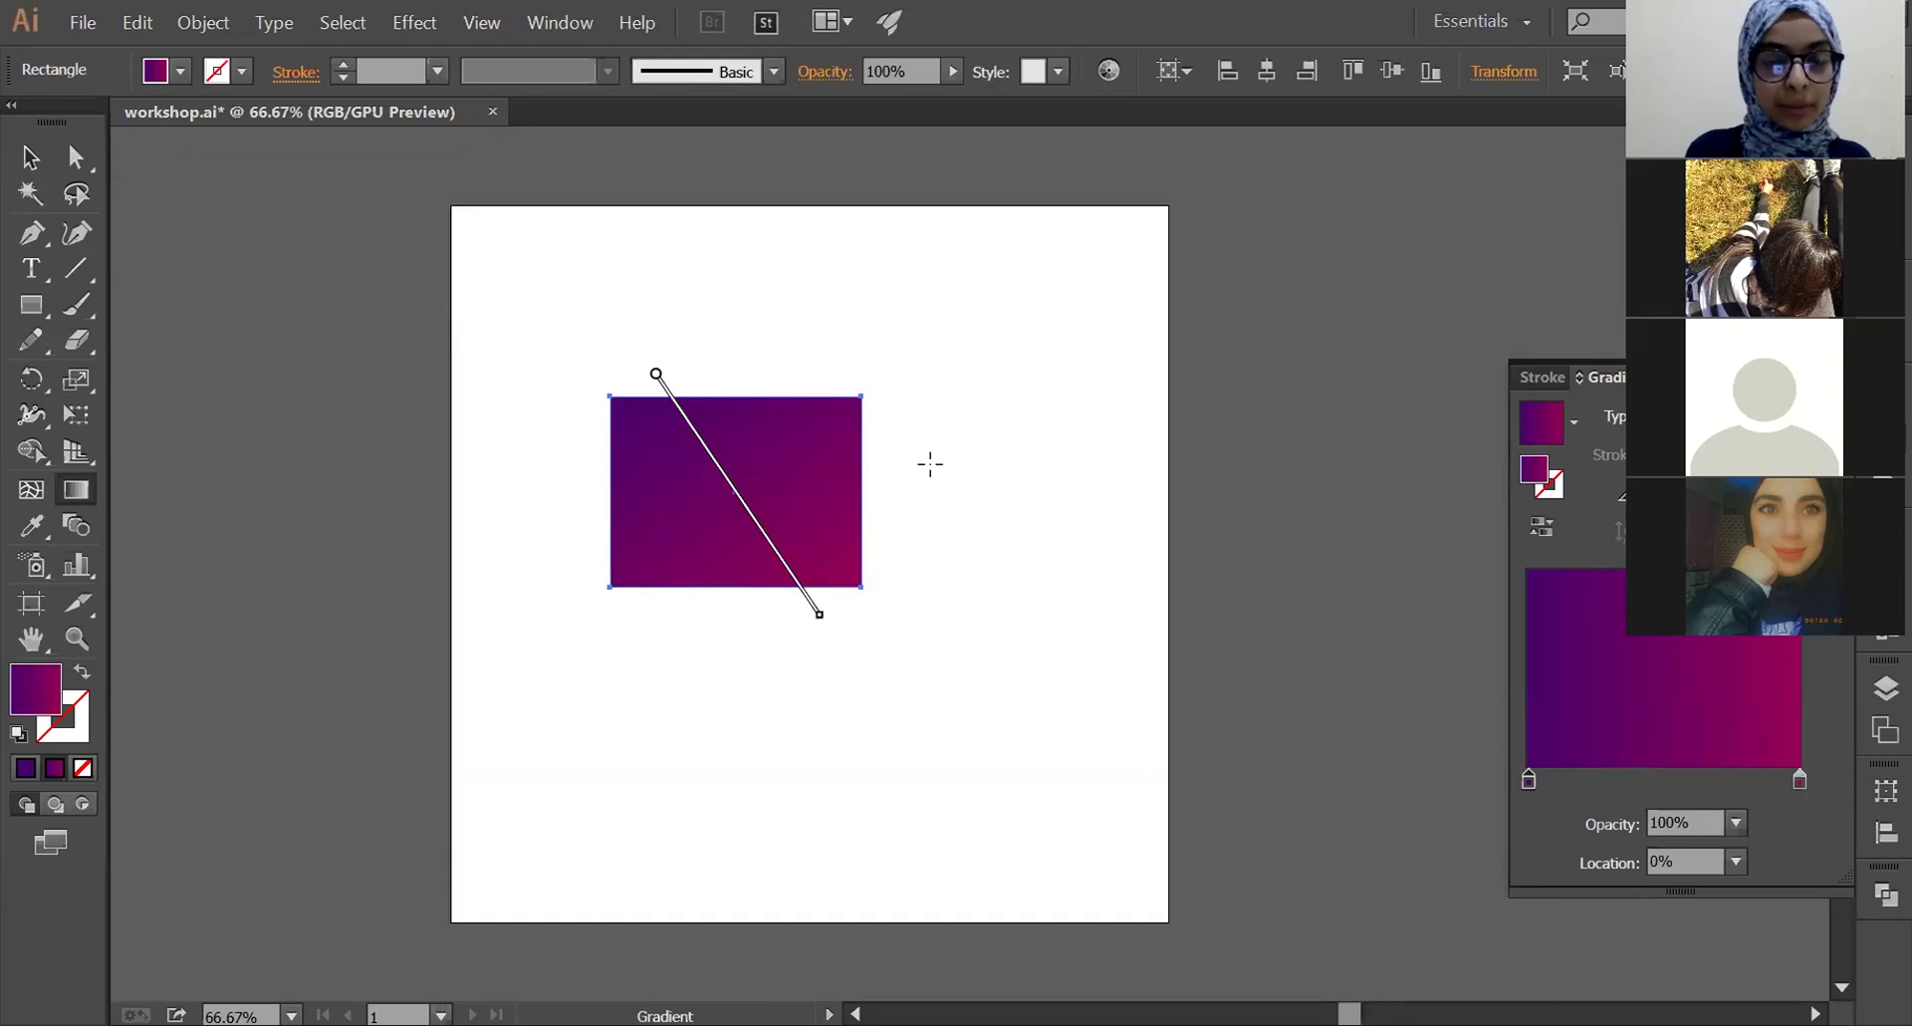
drag(922, 374, 581, 570)
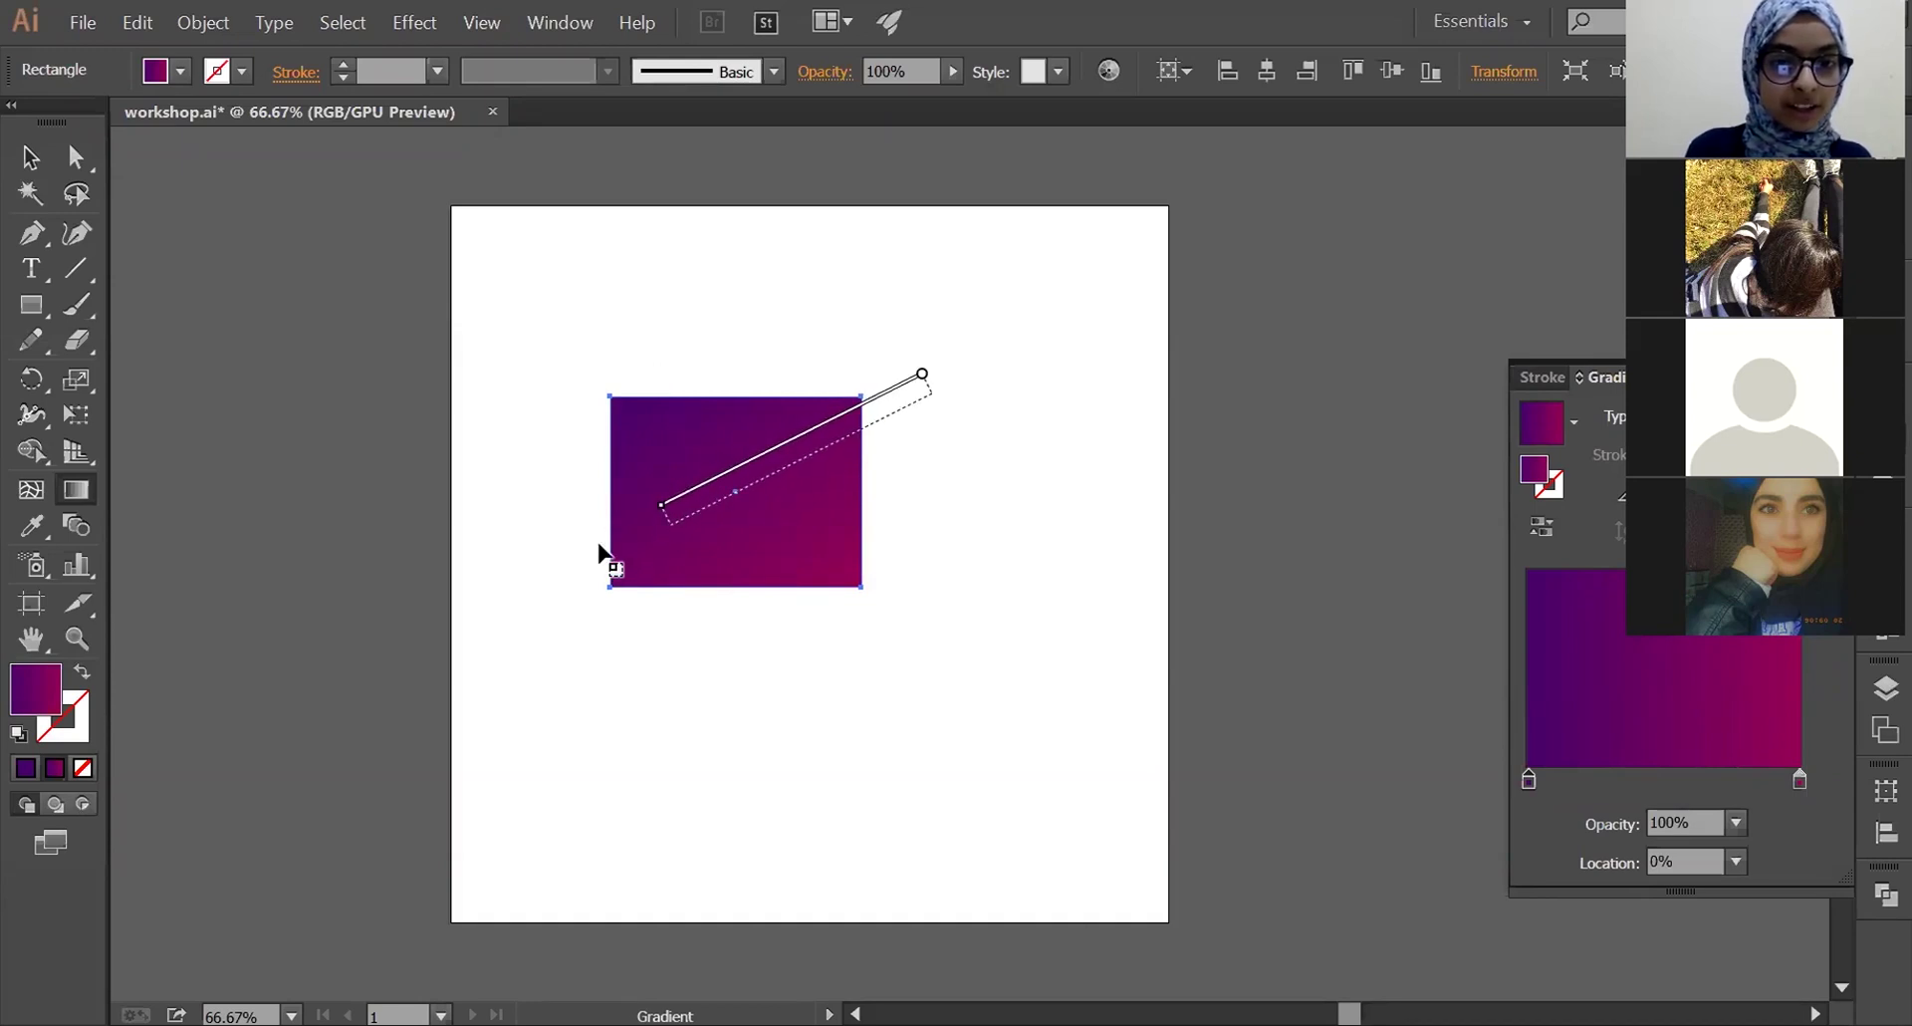
drag(581, 569, 580, 586)
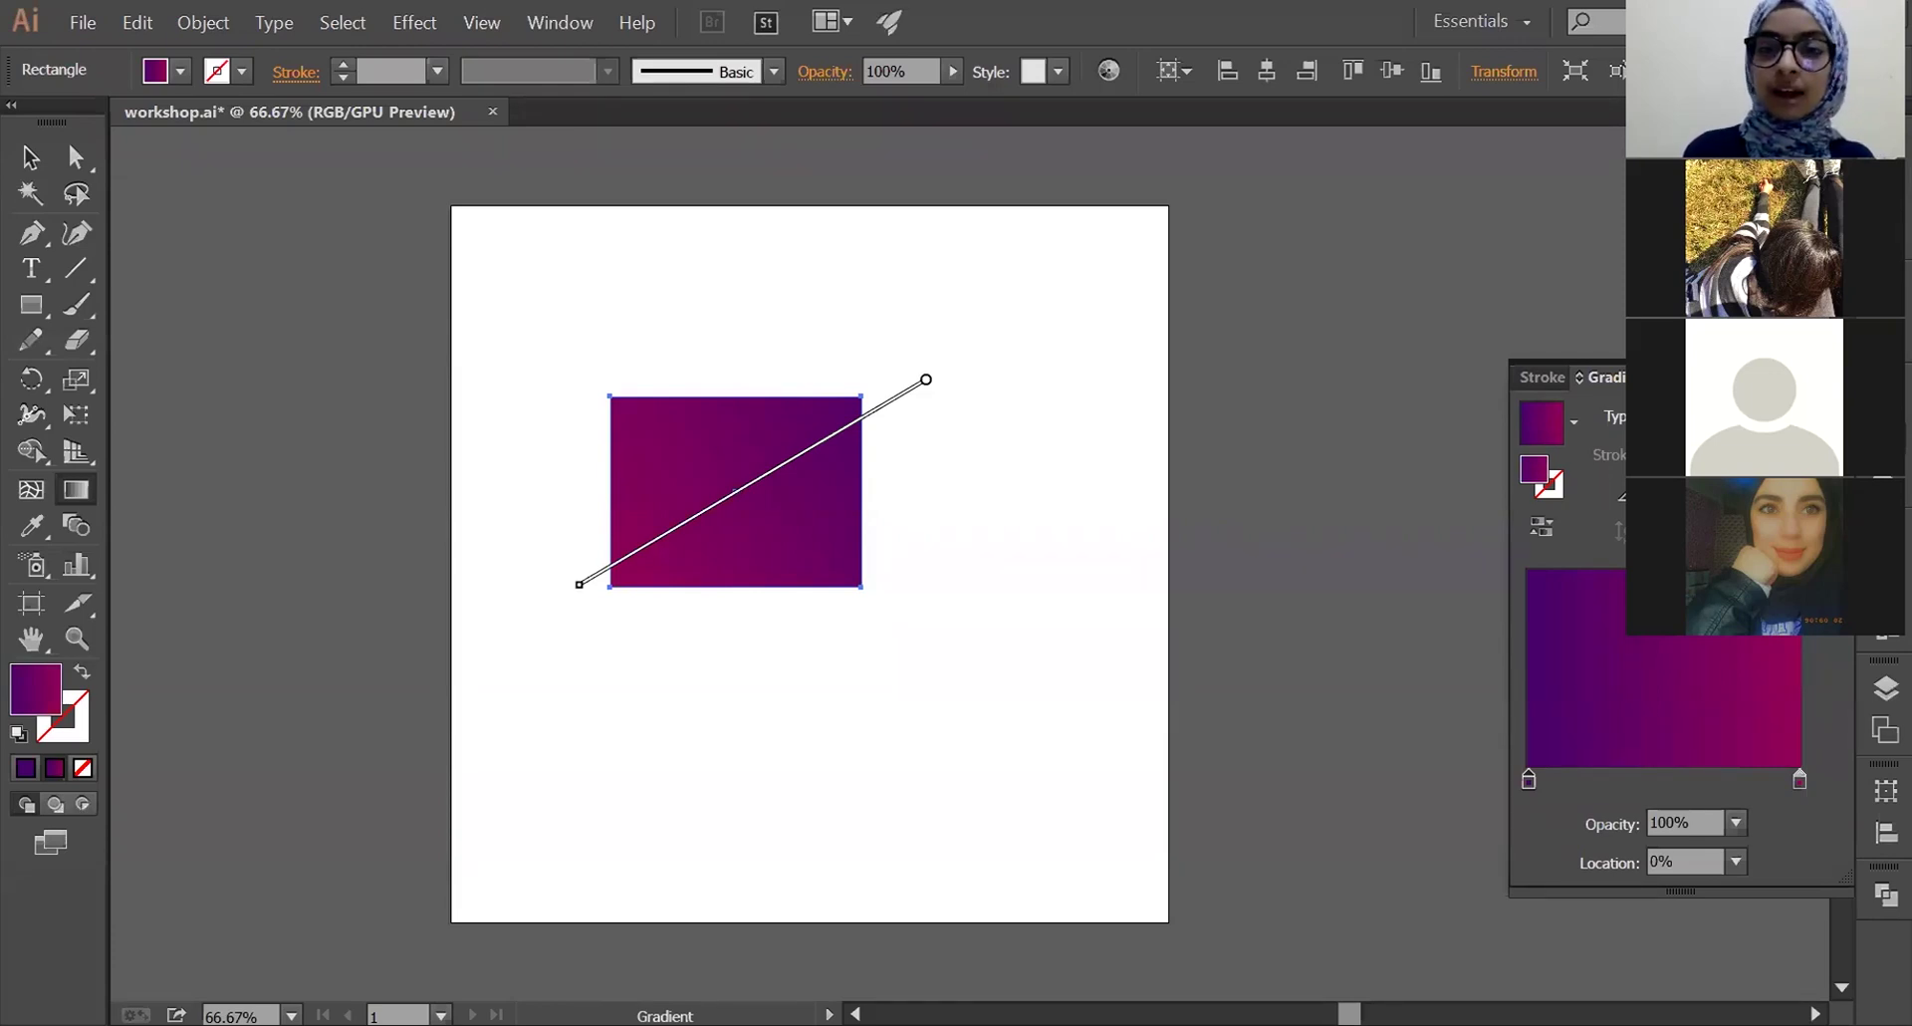
click(20, 172)
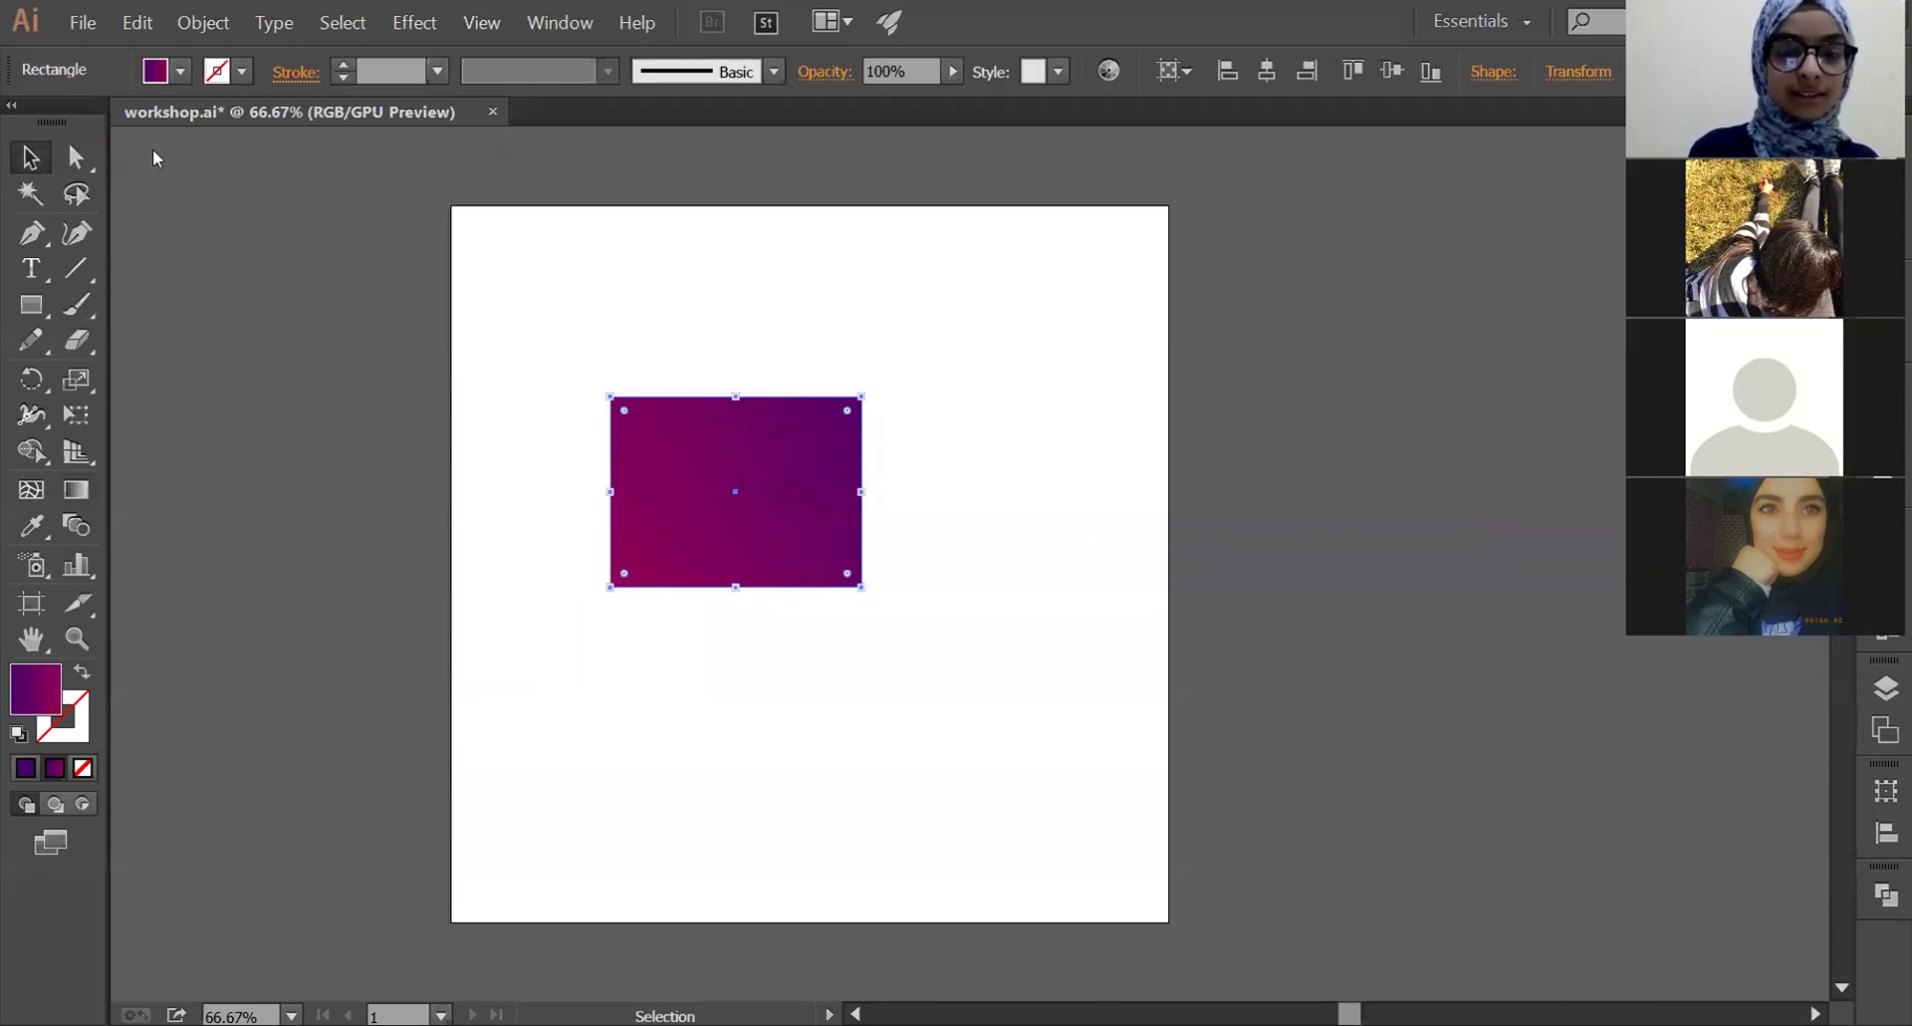
- Nudge the rectangle higher and trial-resize it from its corner handles
mouse_move(855, 430)
mouse_down()
mouse_move(972, 331)
mouse_move(822, 425)
mouse_up()
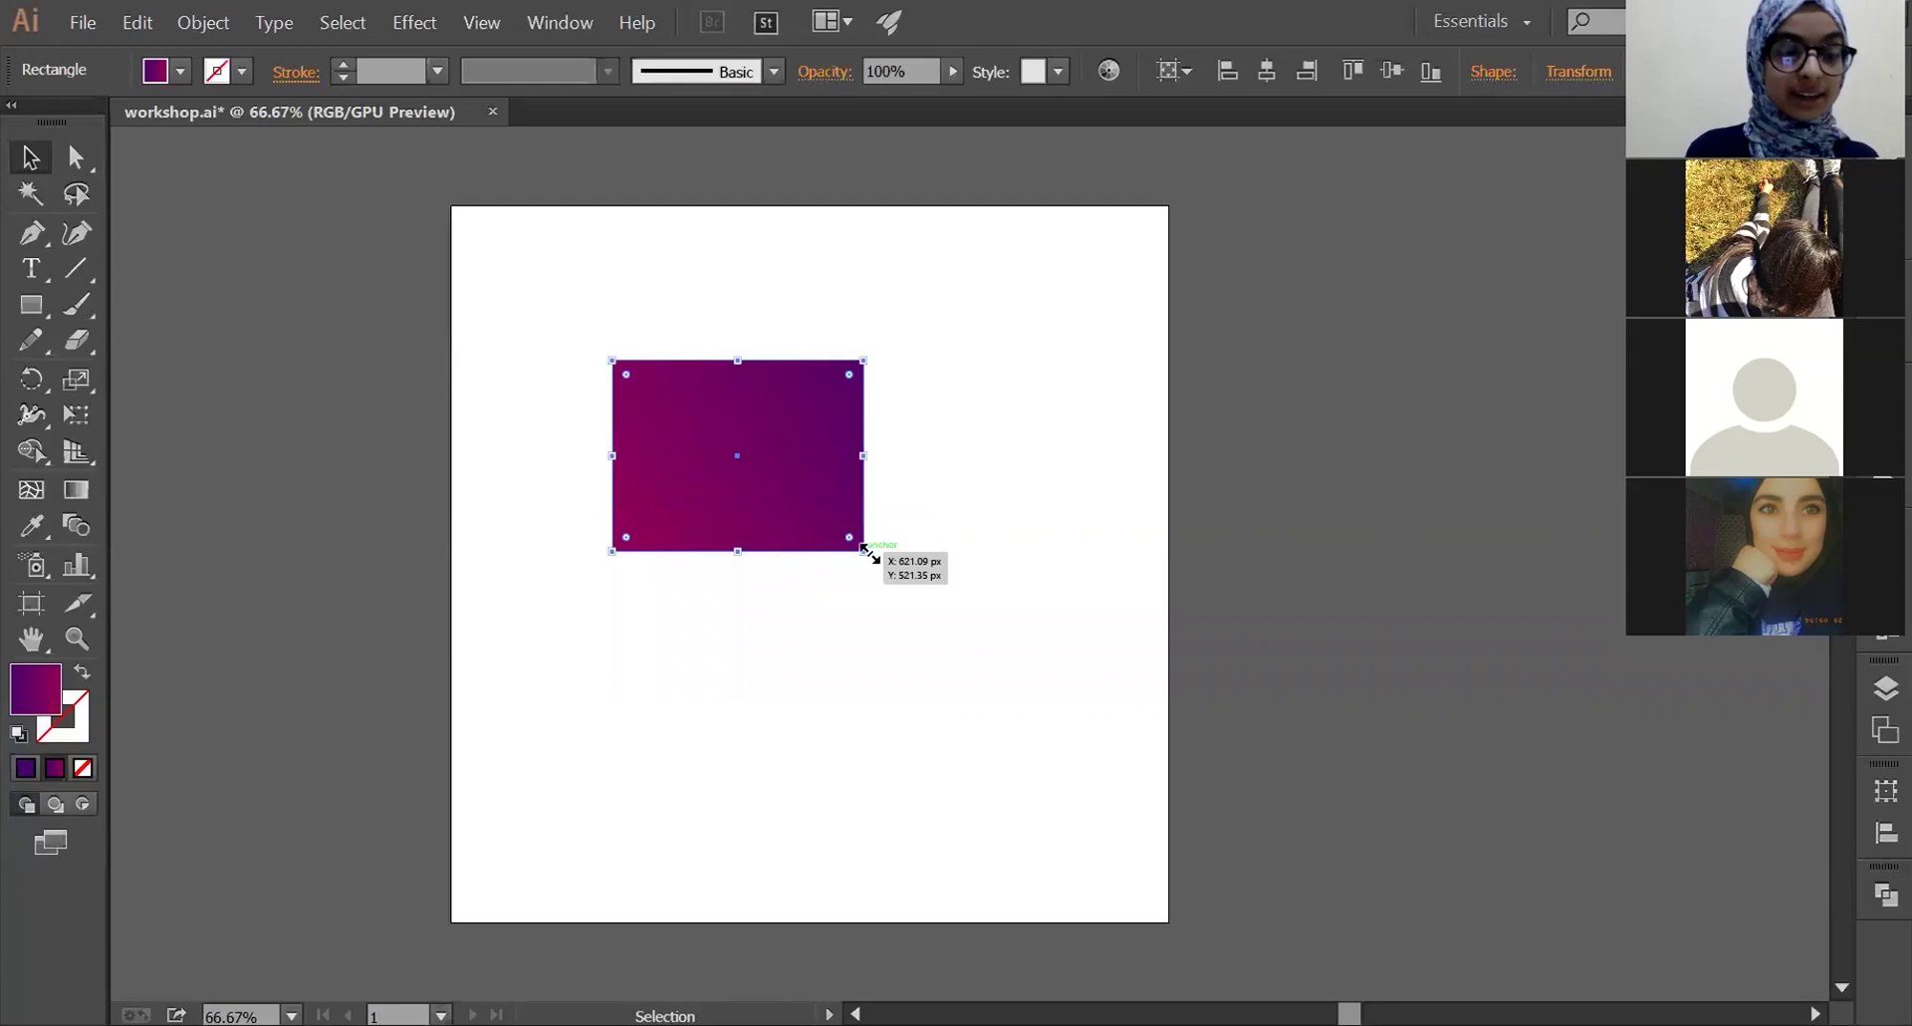
mouse_move(863, 550)
mouse_down()
mouse_move(1032, 706)
mouse_move(1009, 737)
mouse_move(1096, 701)
mouse_up()
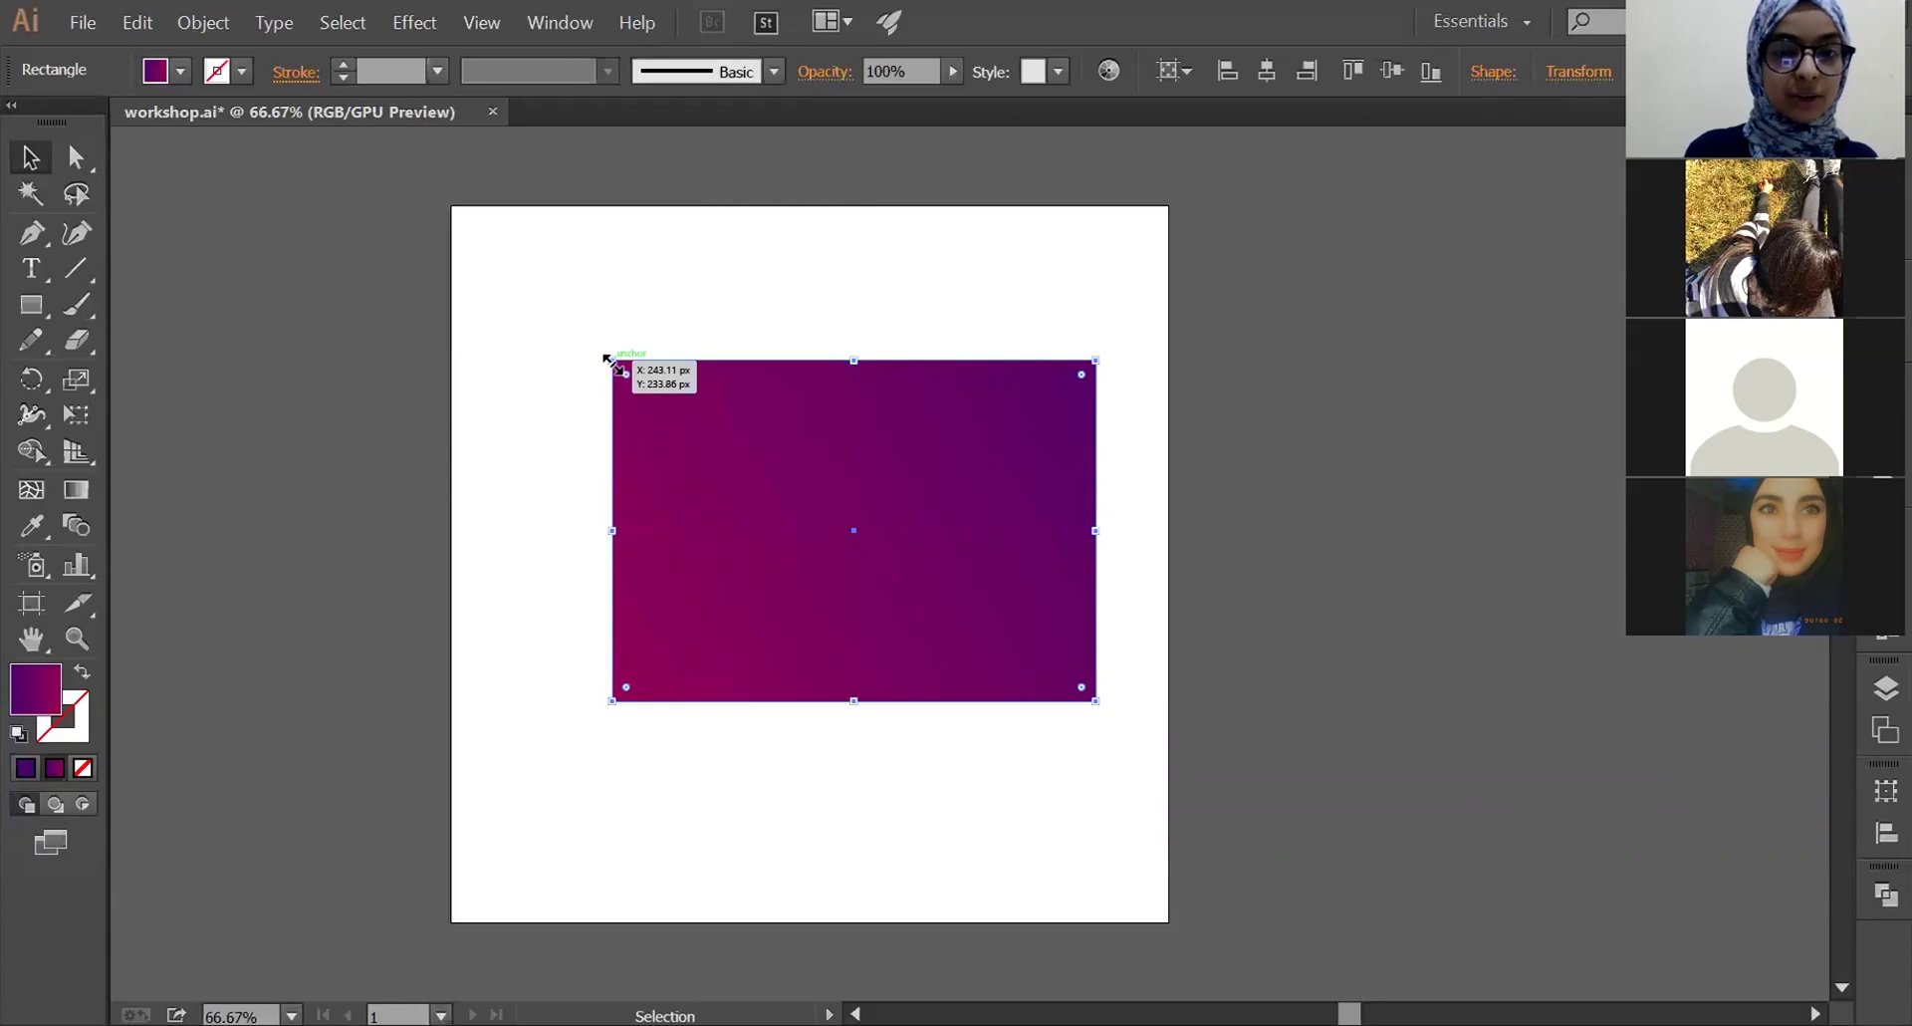
drag(610, 359, 488, 315)
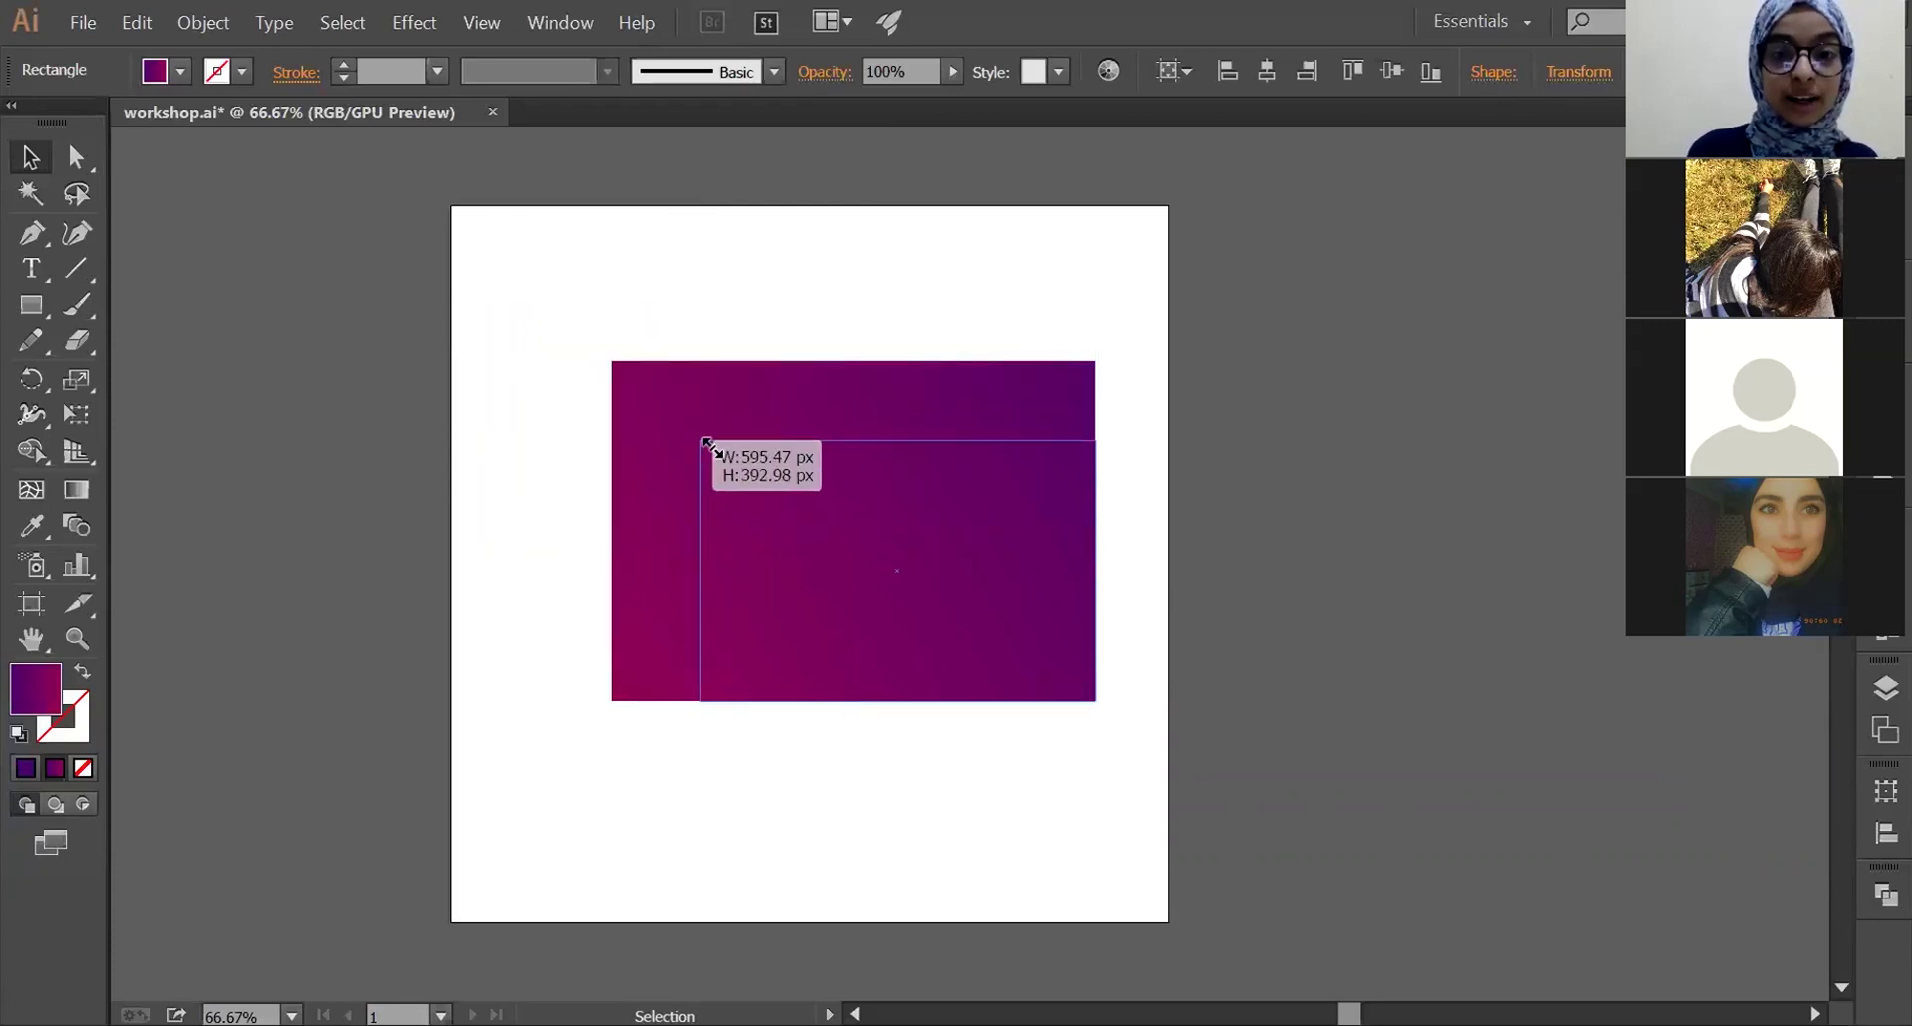
drag(581, 344, 721, 455)
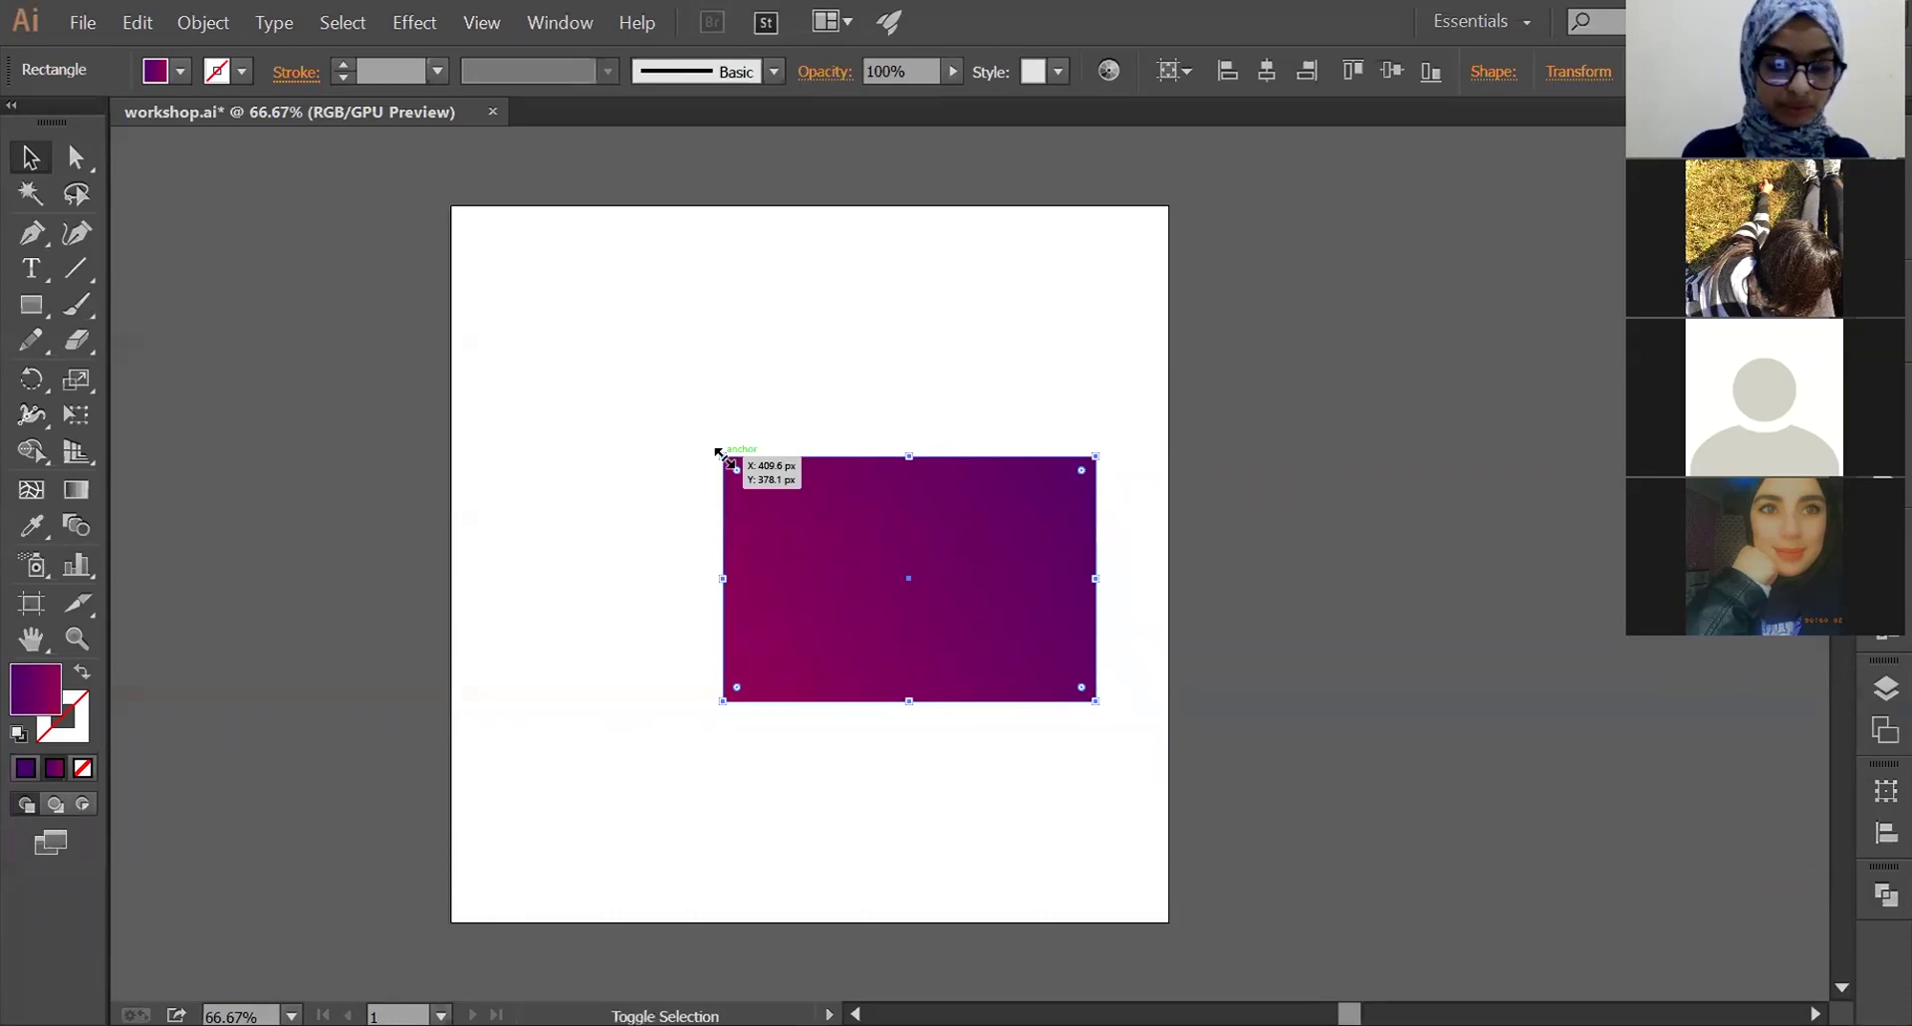
- Stretch the rectangle to the artboard's left edge and widen it across most of the width
drag(719, 453, 515, 306)
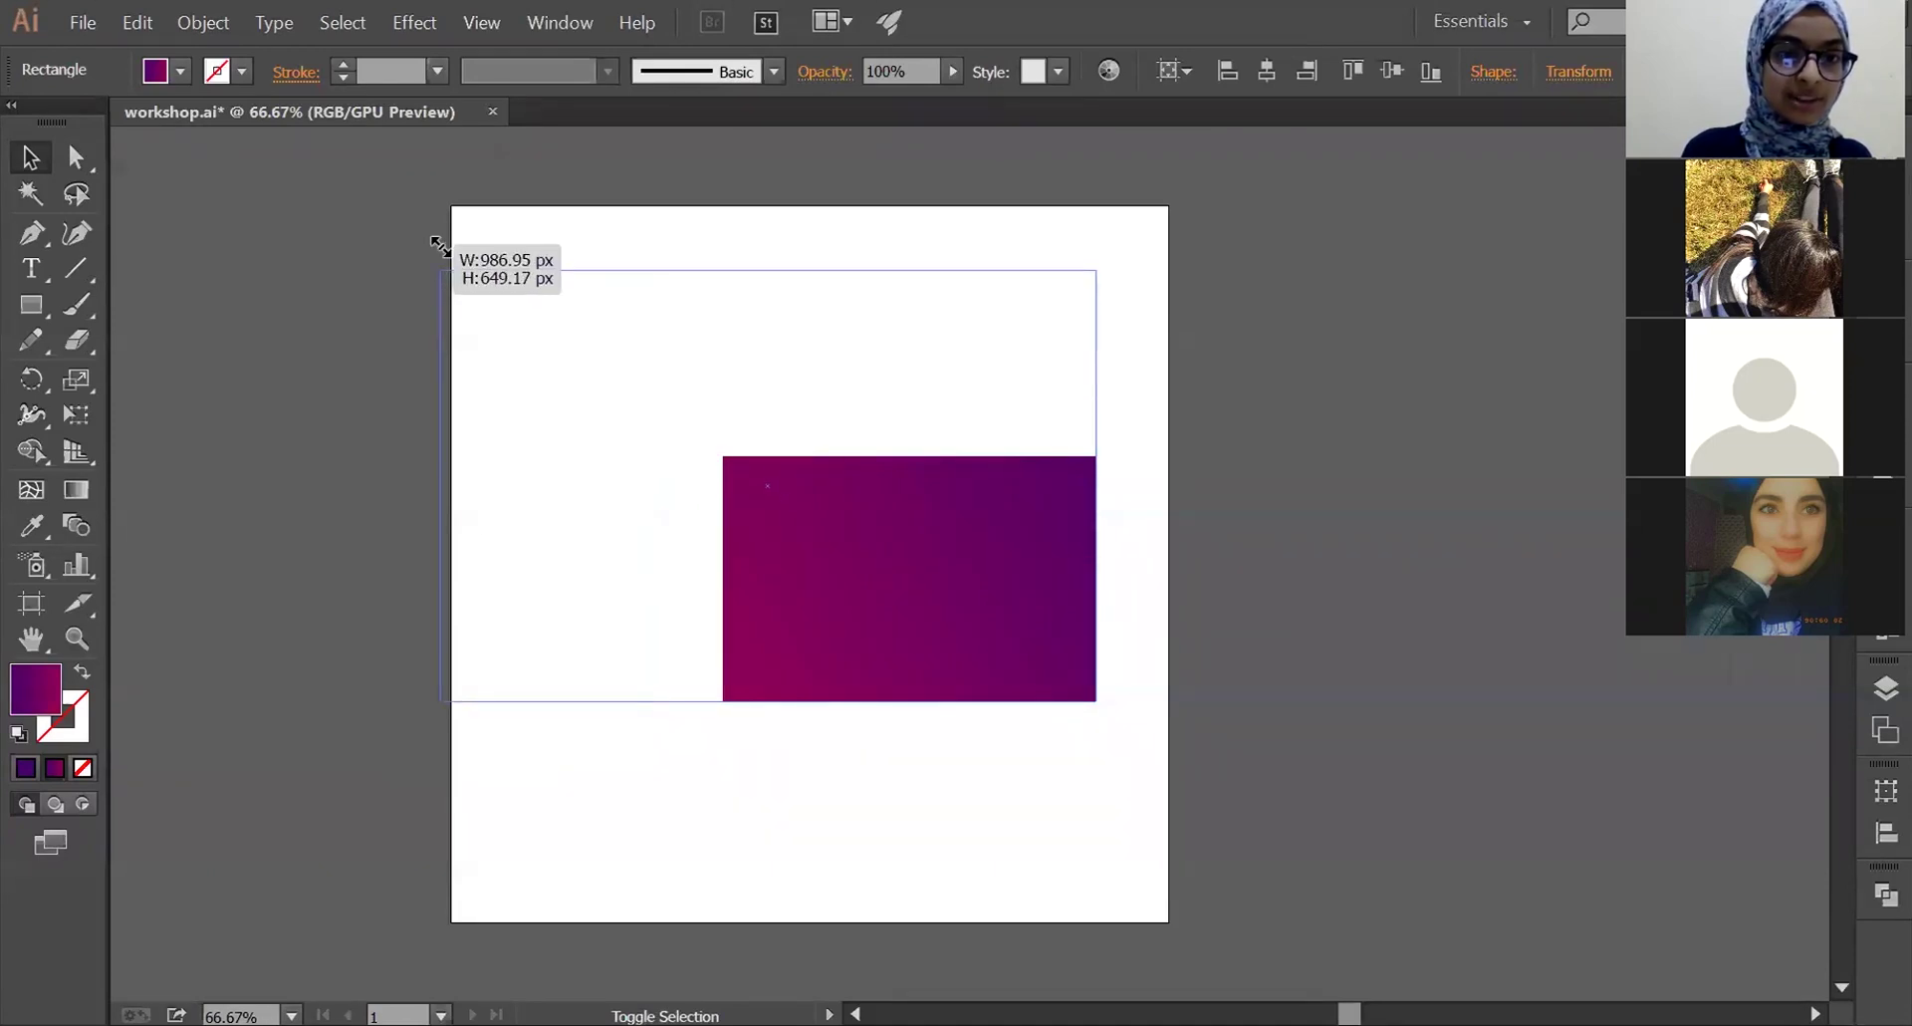
drag(515, 307, 453, 261)
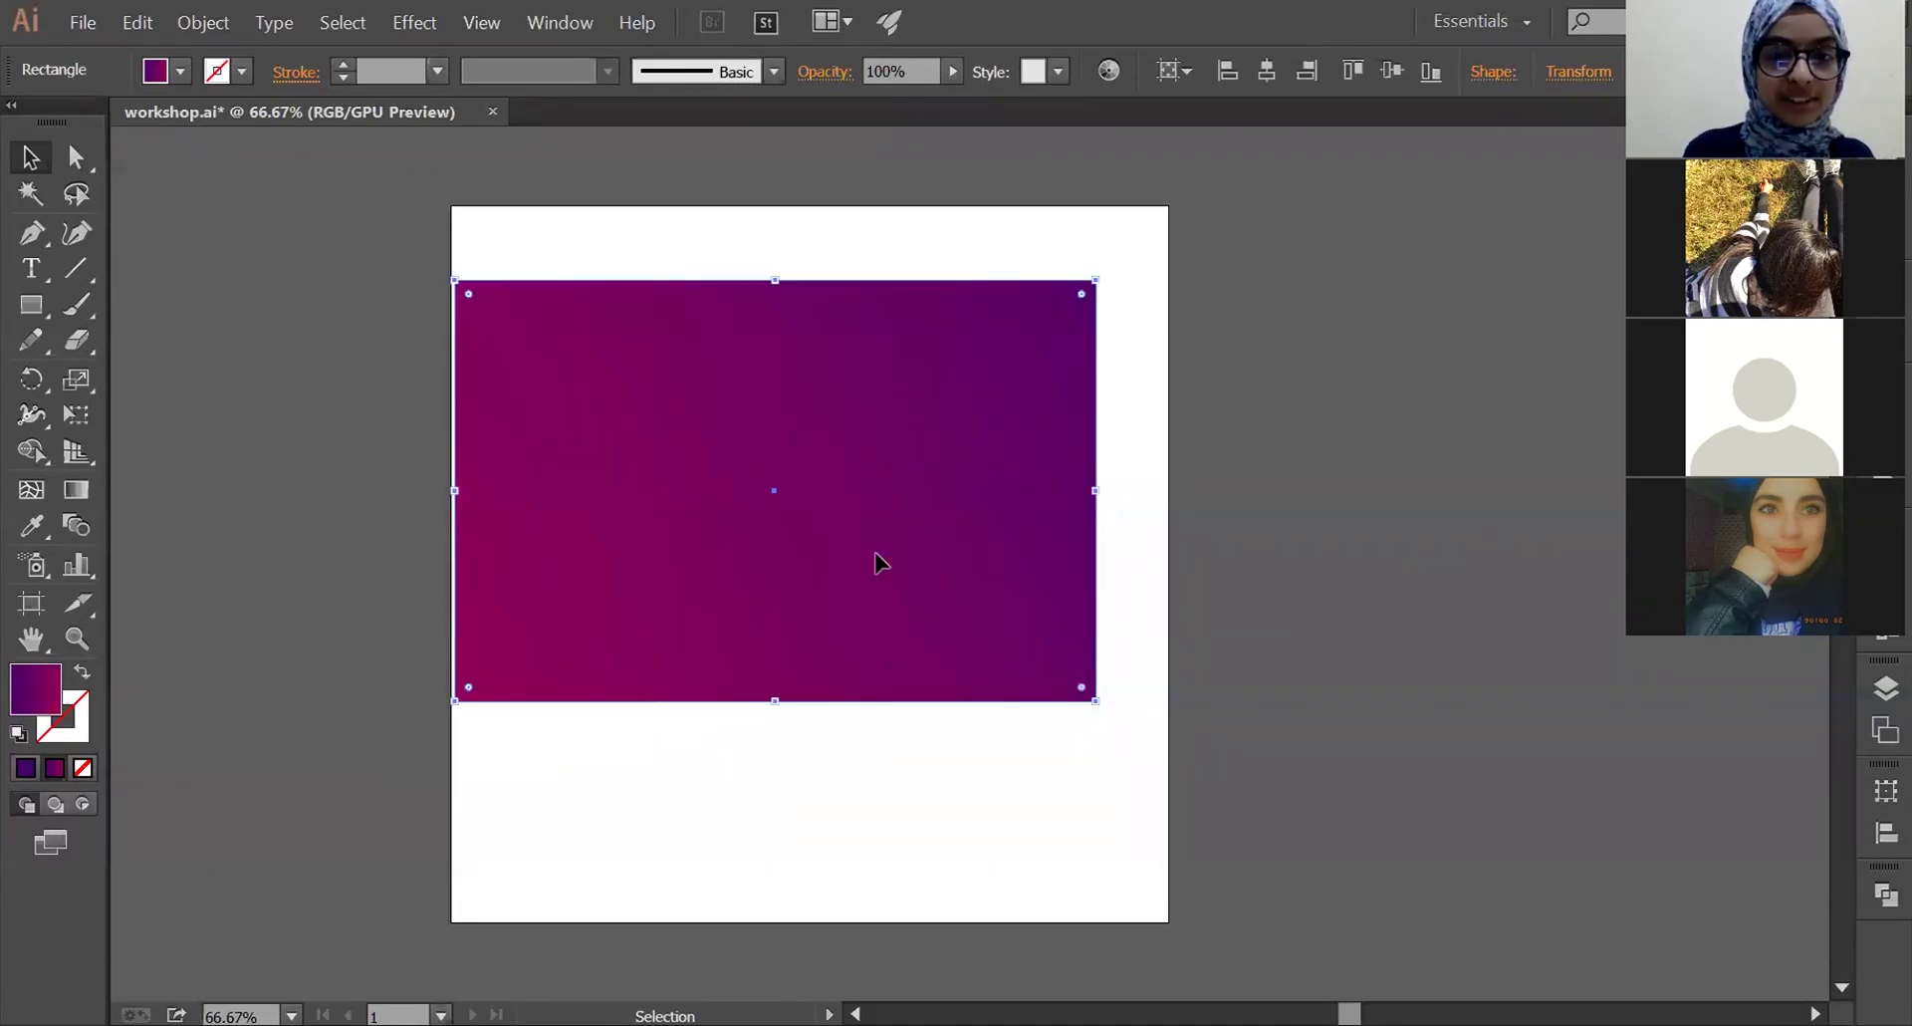
drag(1095, 700, 1175, 771)
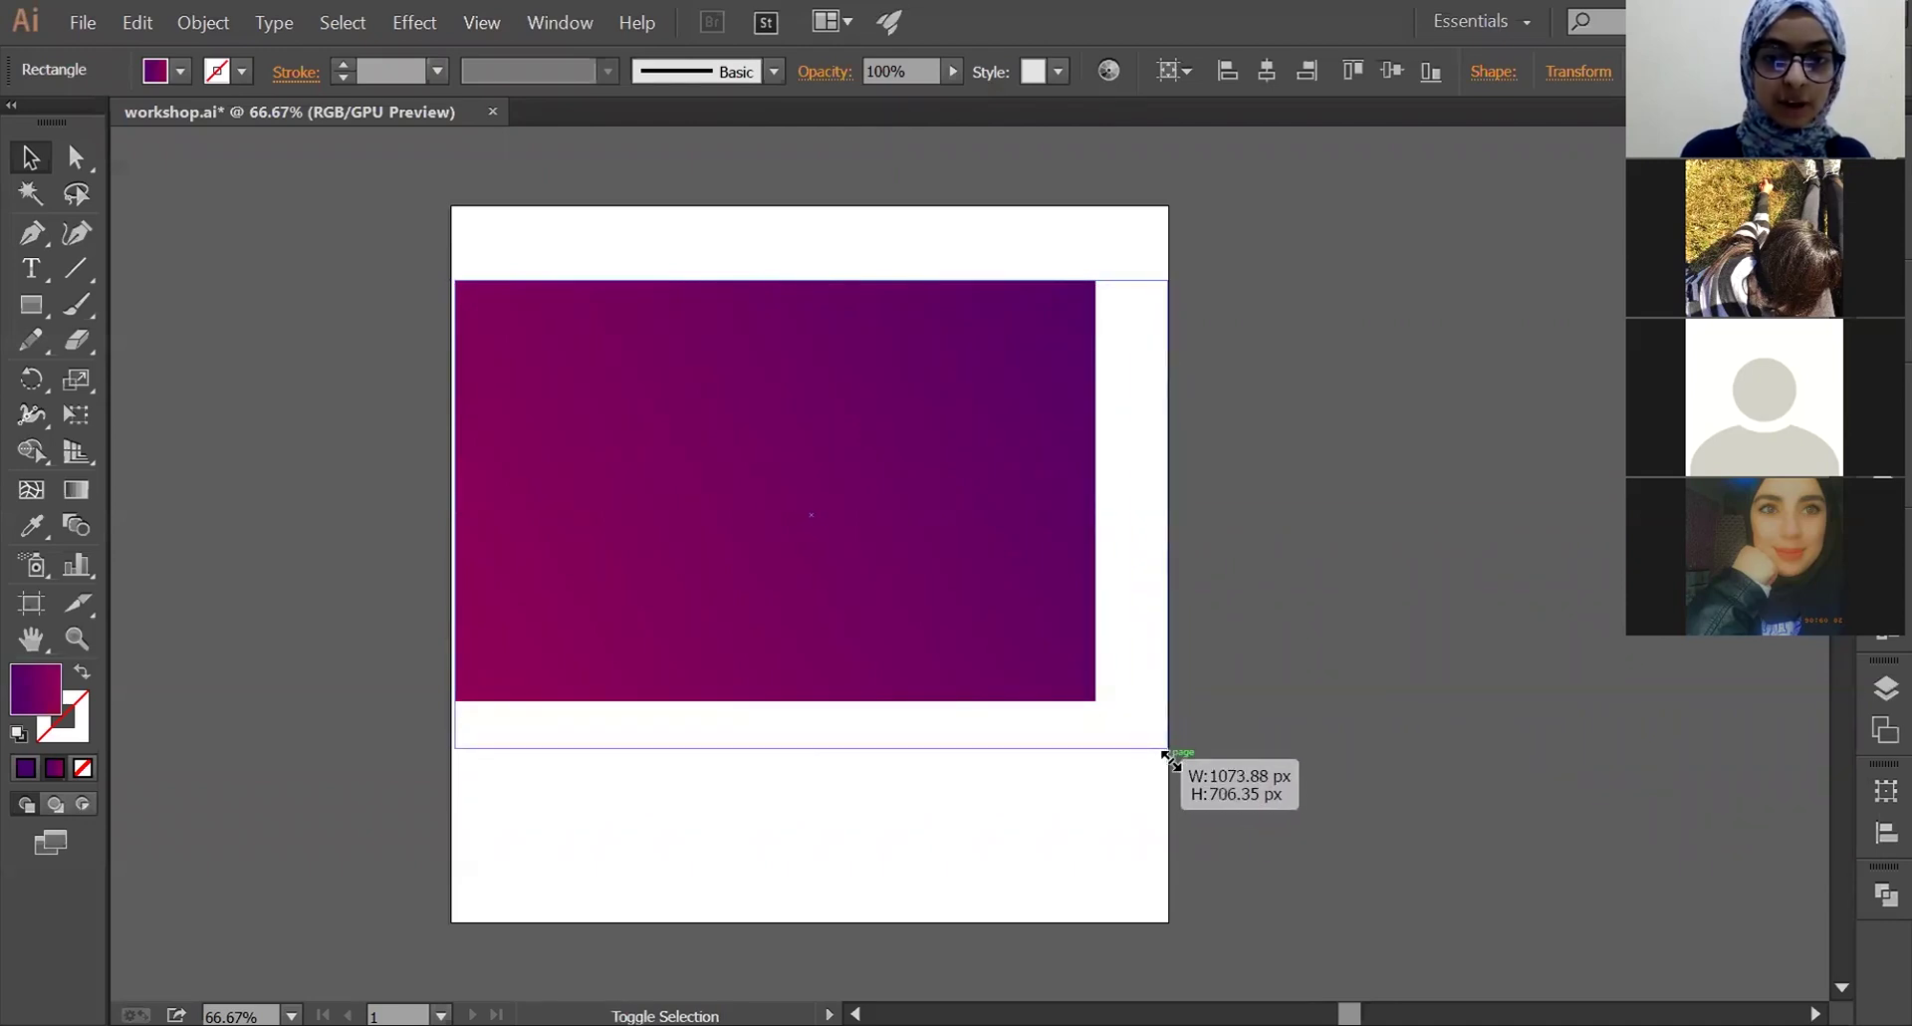
drag(1175, 772, 1168, 752)
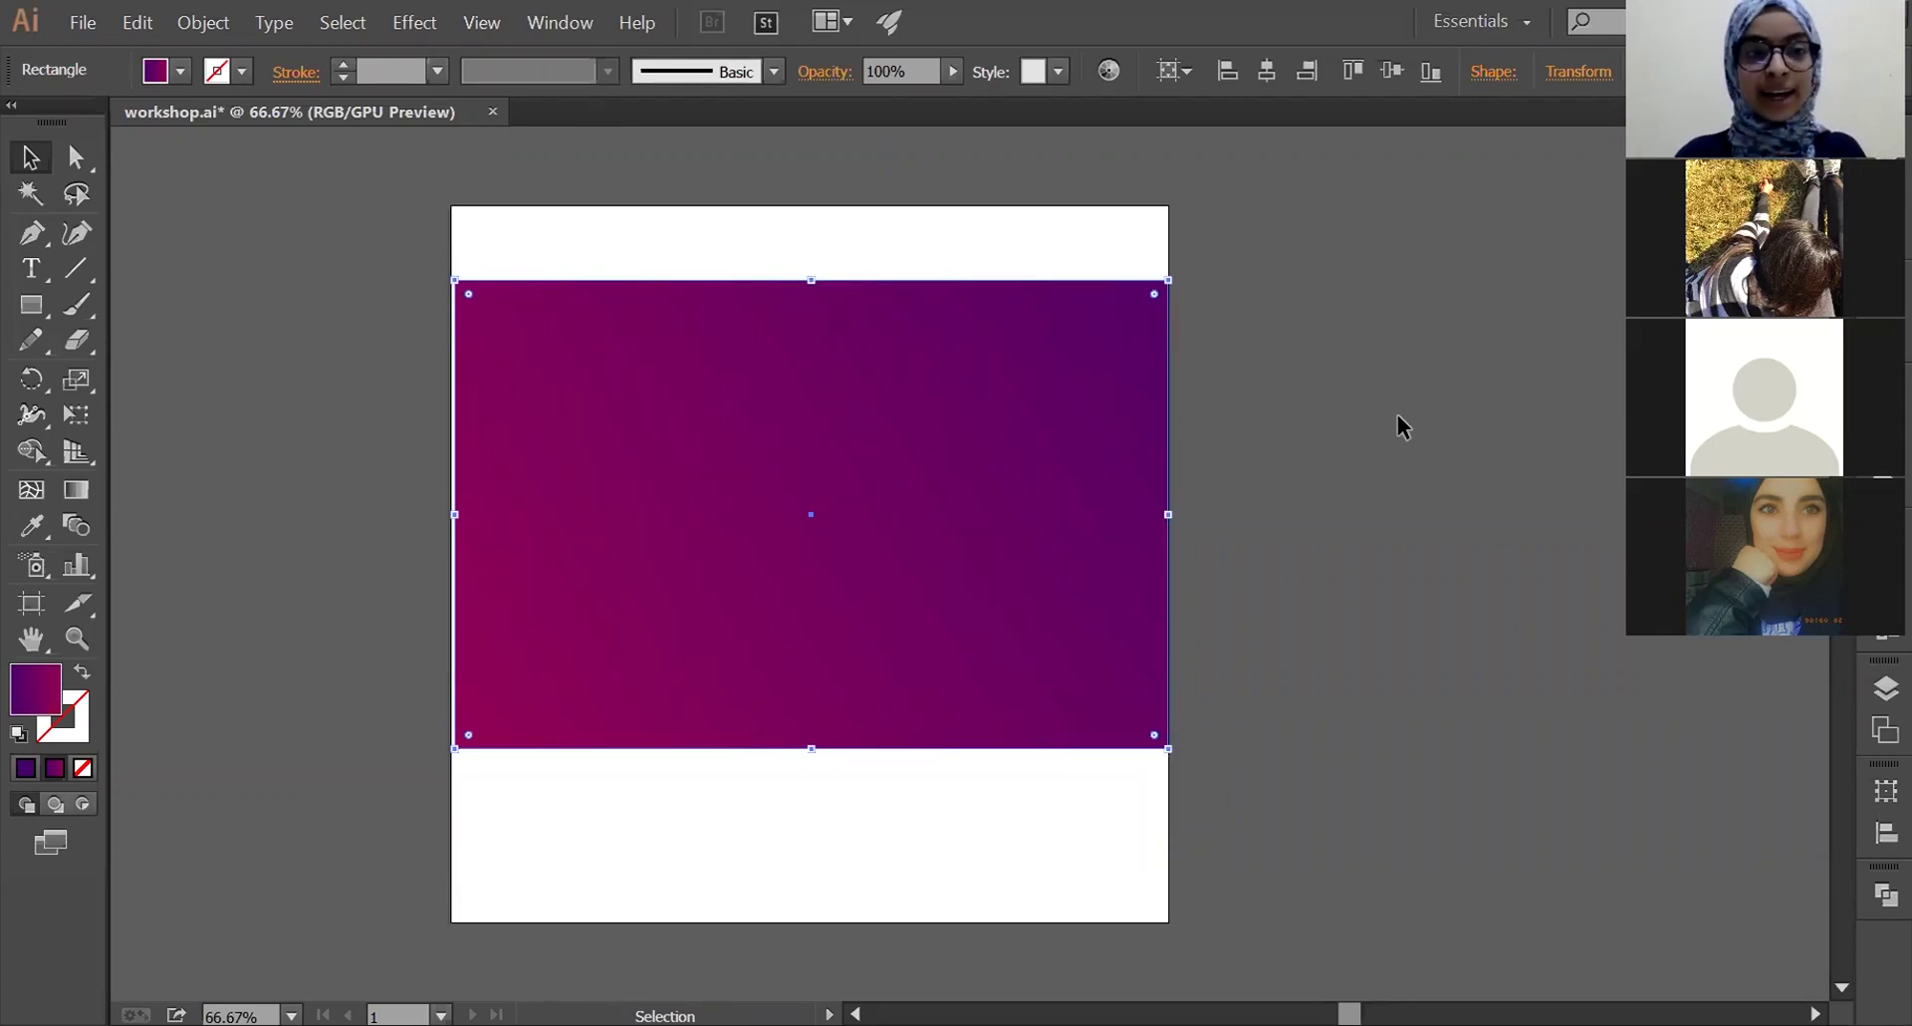
drag(1173, 516, 1074, 516)
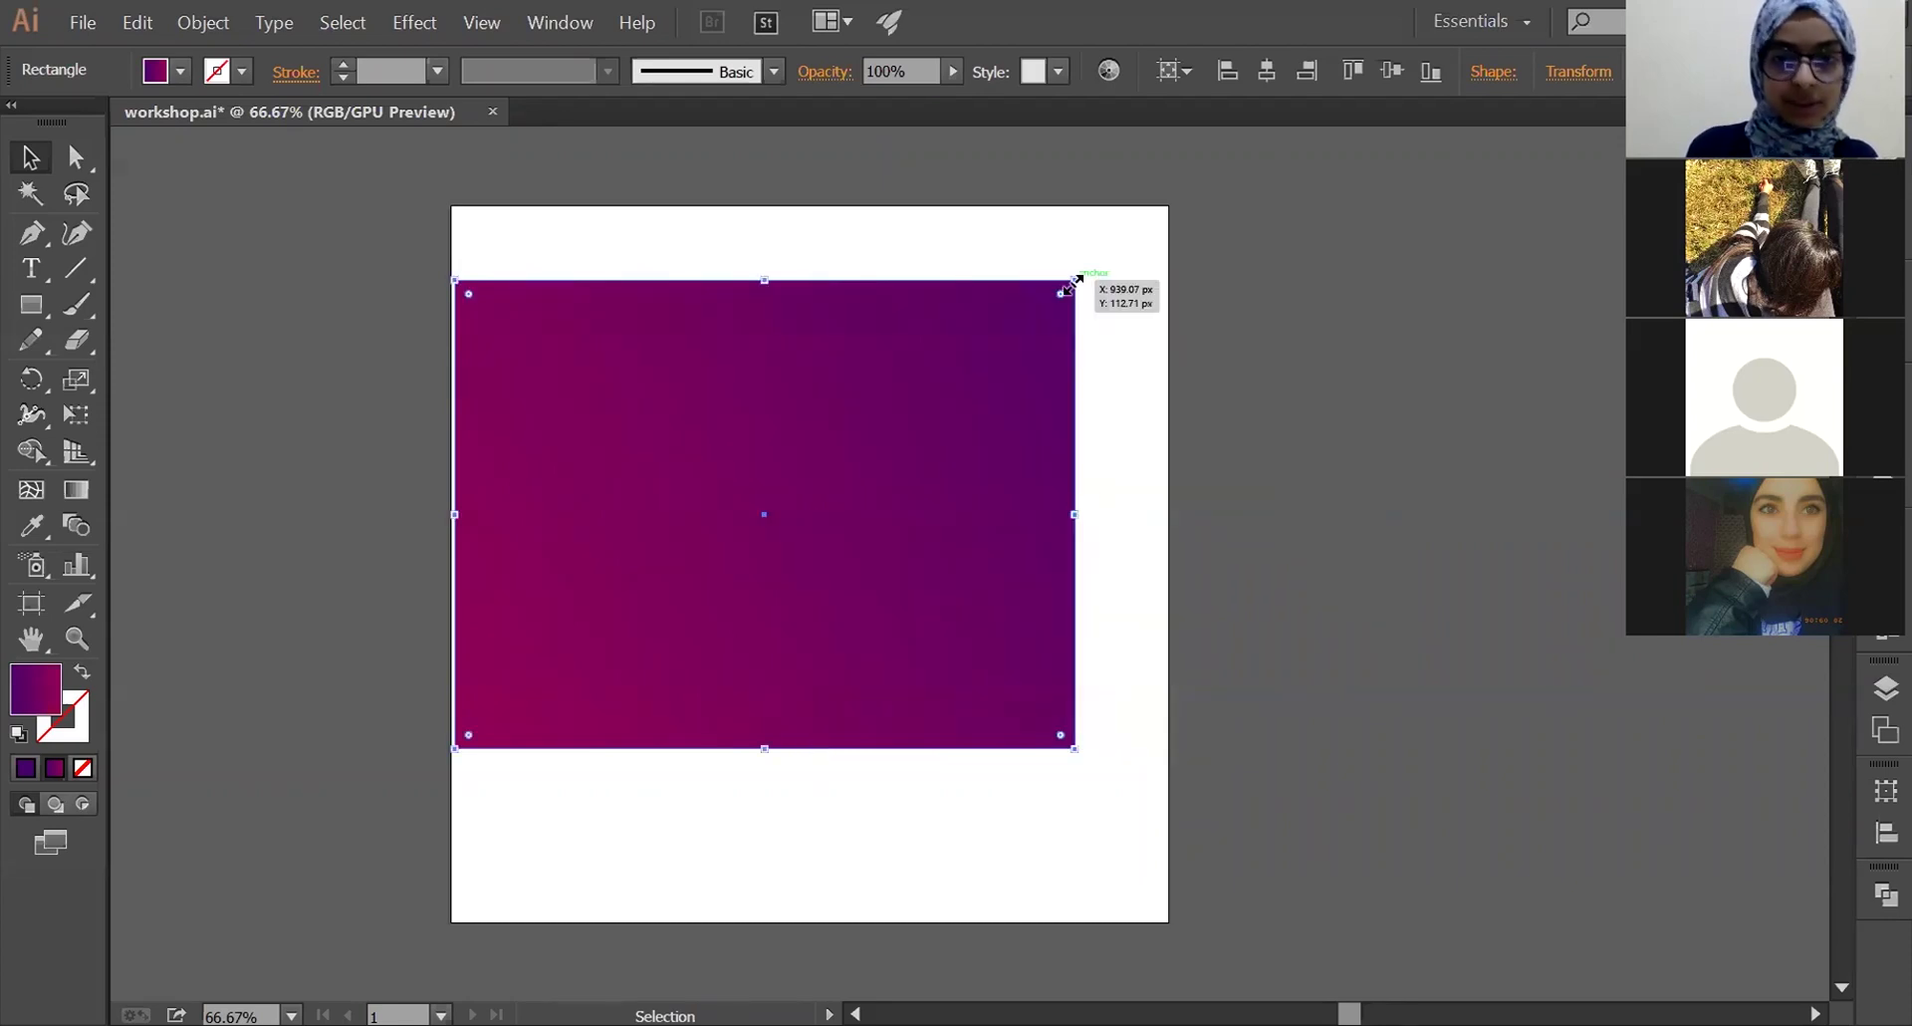
mouse_move(1074, 281)
mouse_down()
mouse_move(977, 390)
mouse_move(1063, 320)
mouse_move(1025, 325)
mouse_move(985, 375)
mouse_move(1122, 280)
mouse_up()
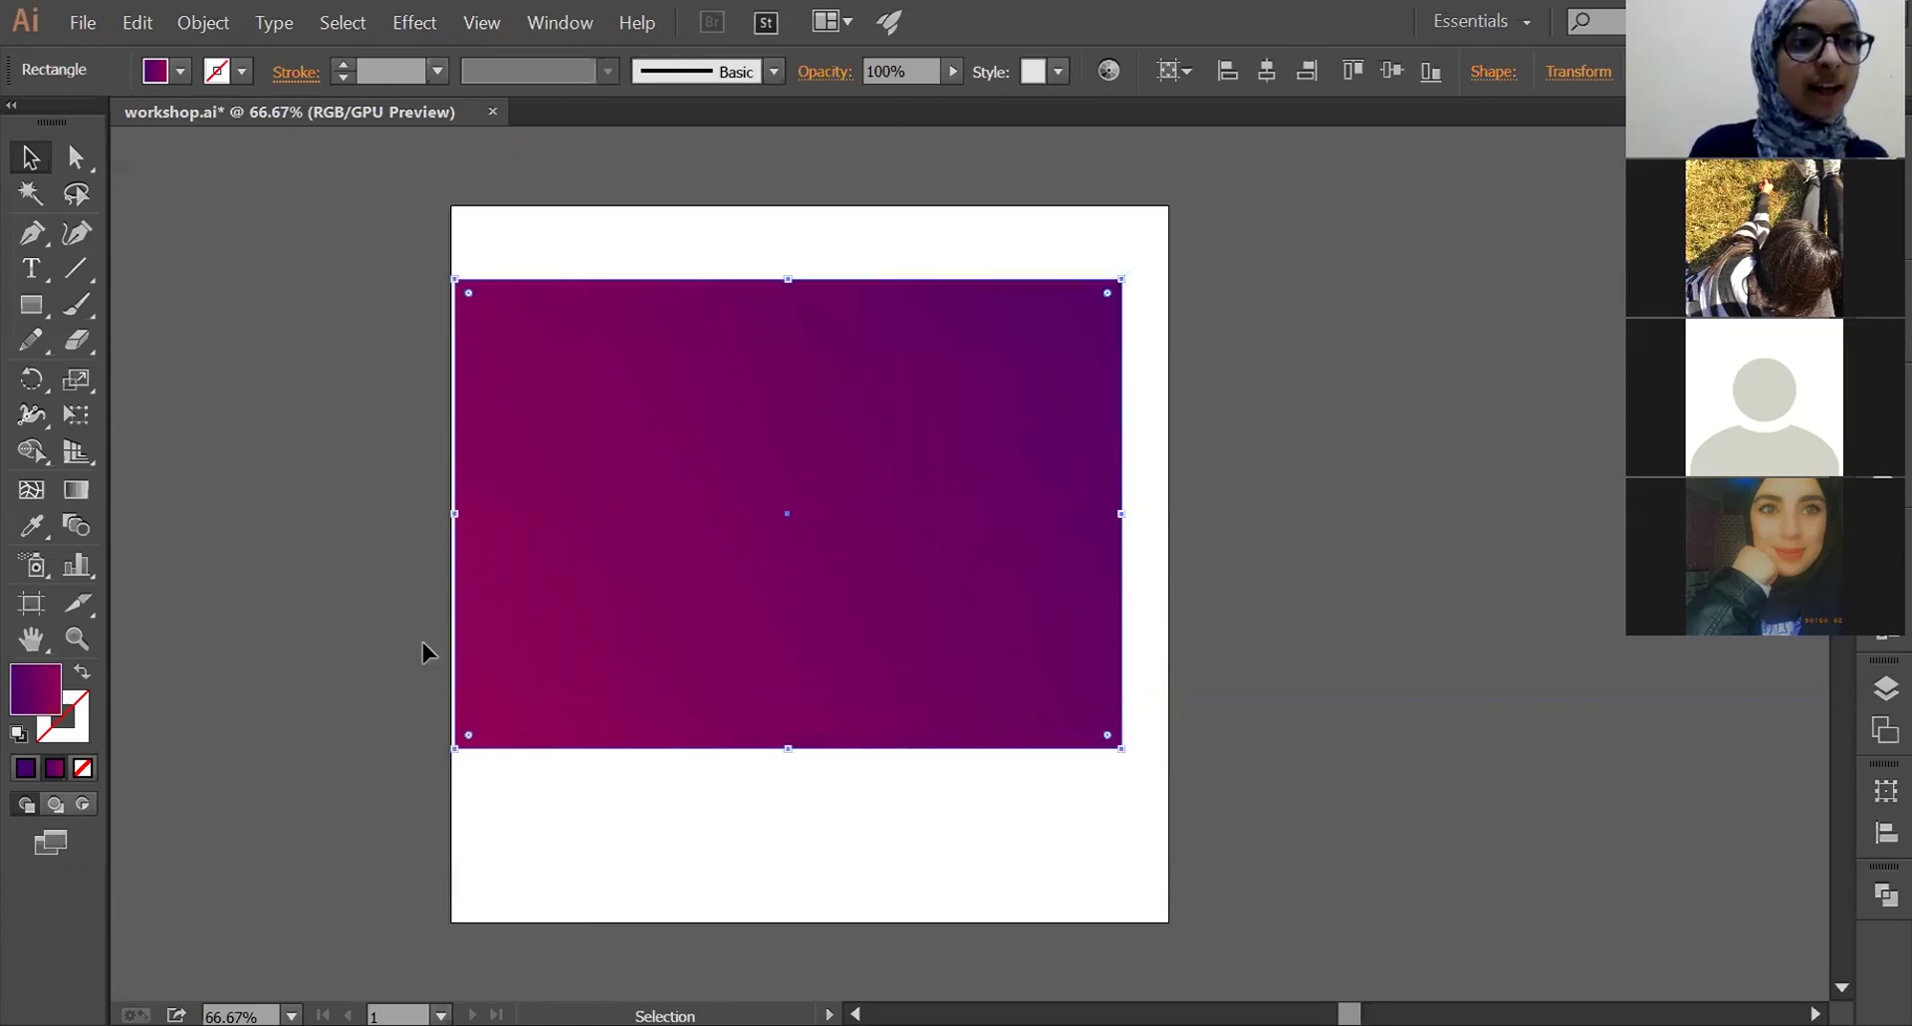
click(88, 163)
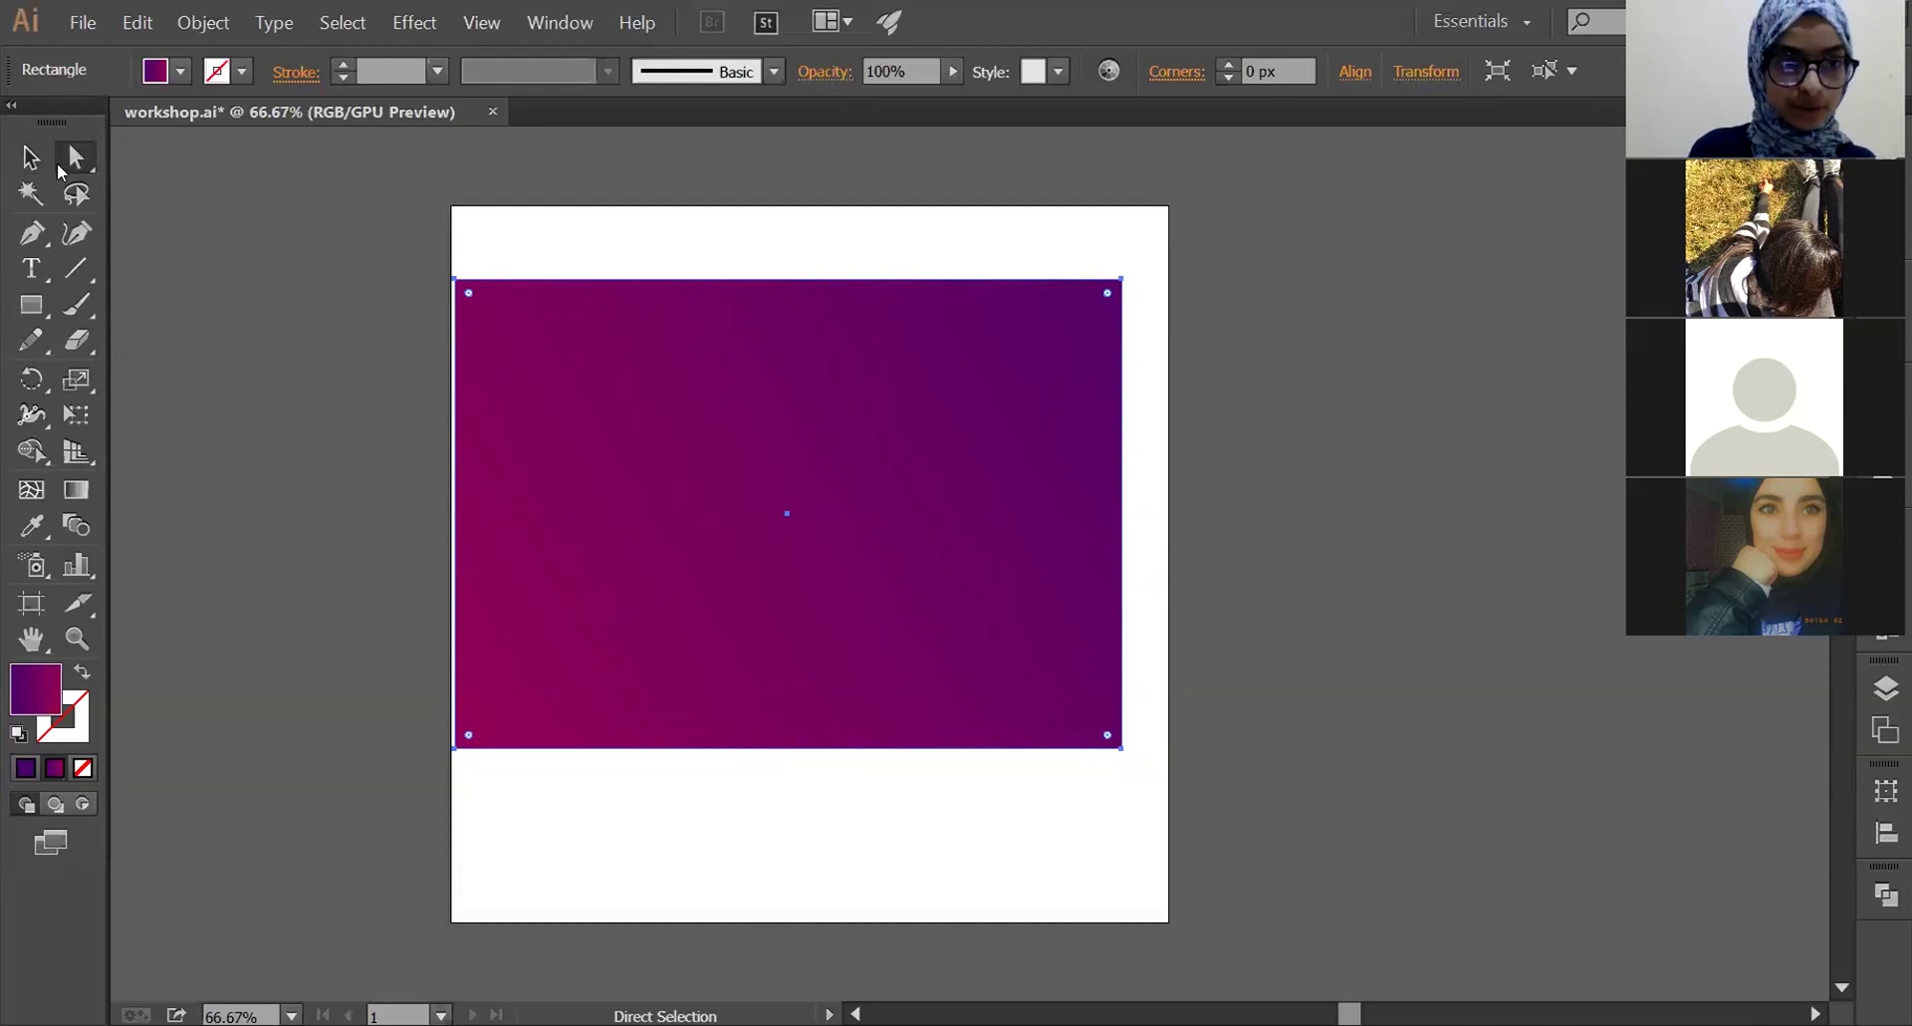
click(31, 157)
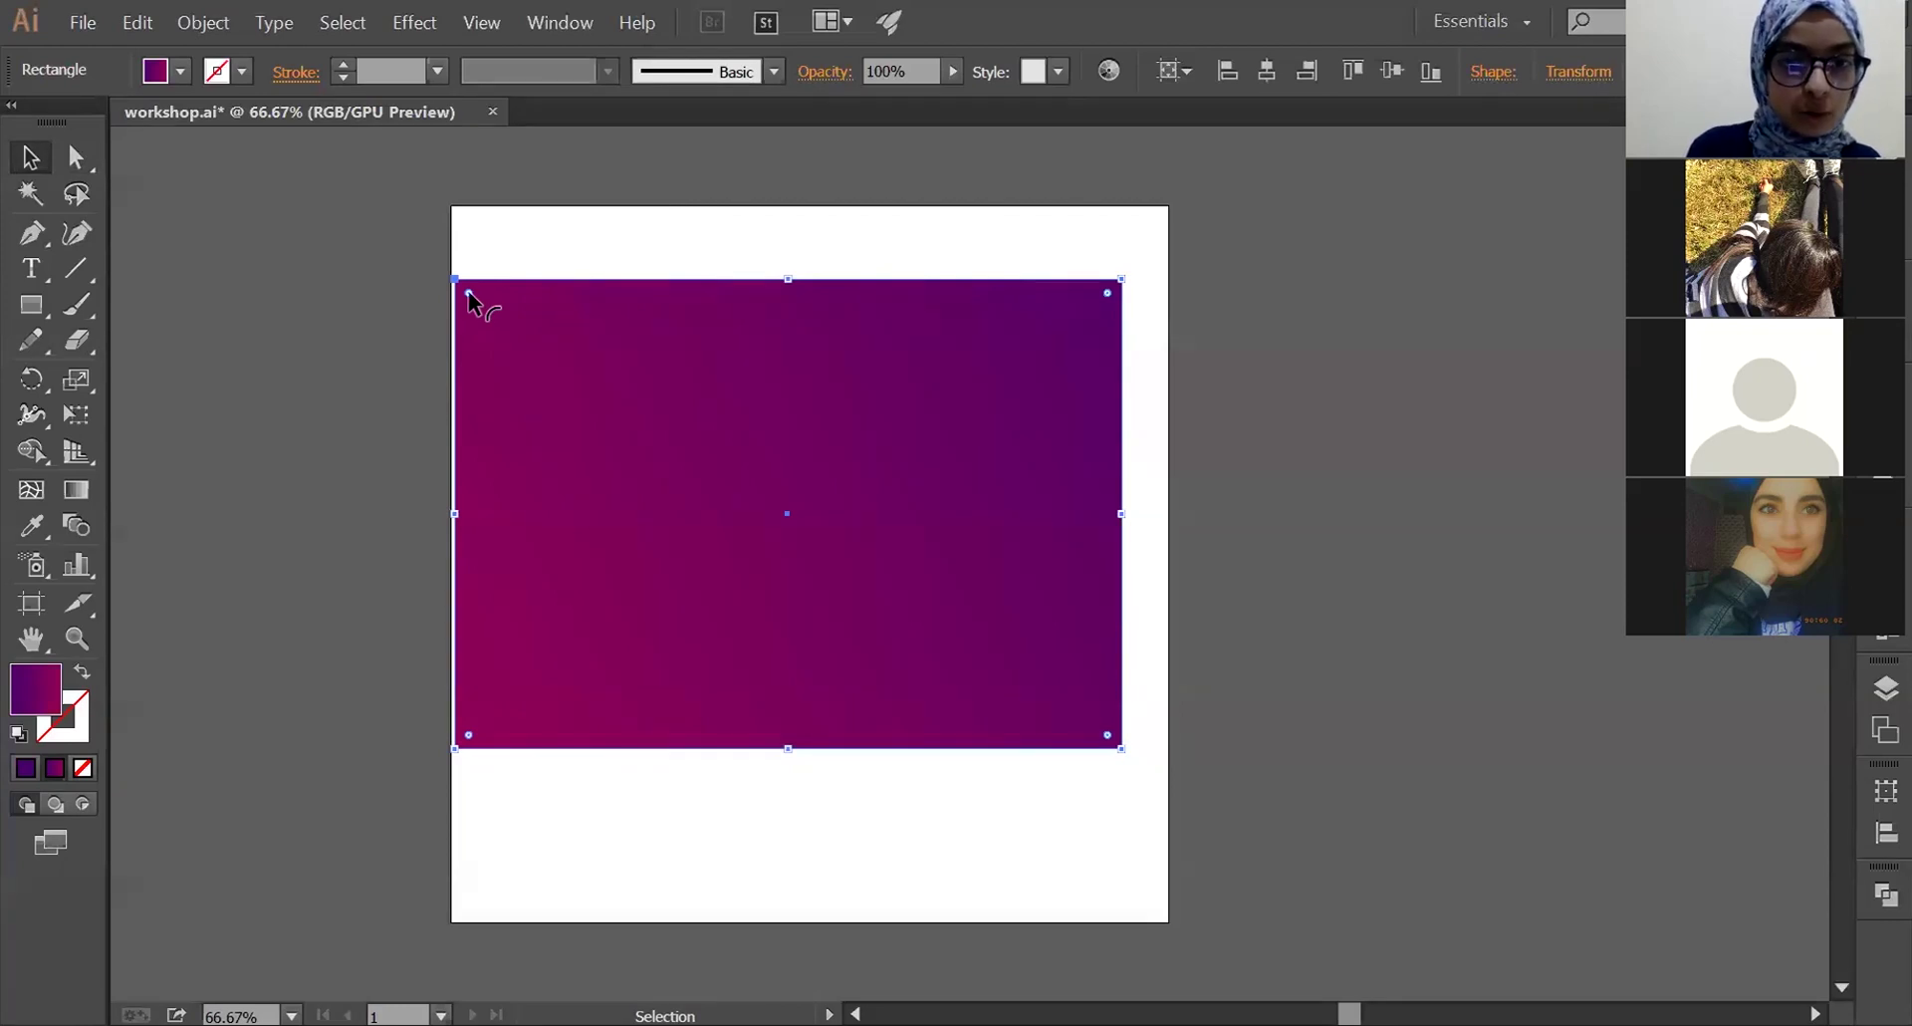
drag(469, 294, 712, 462)
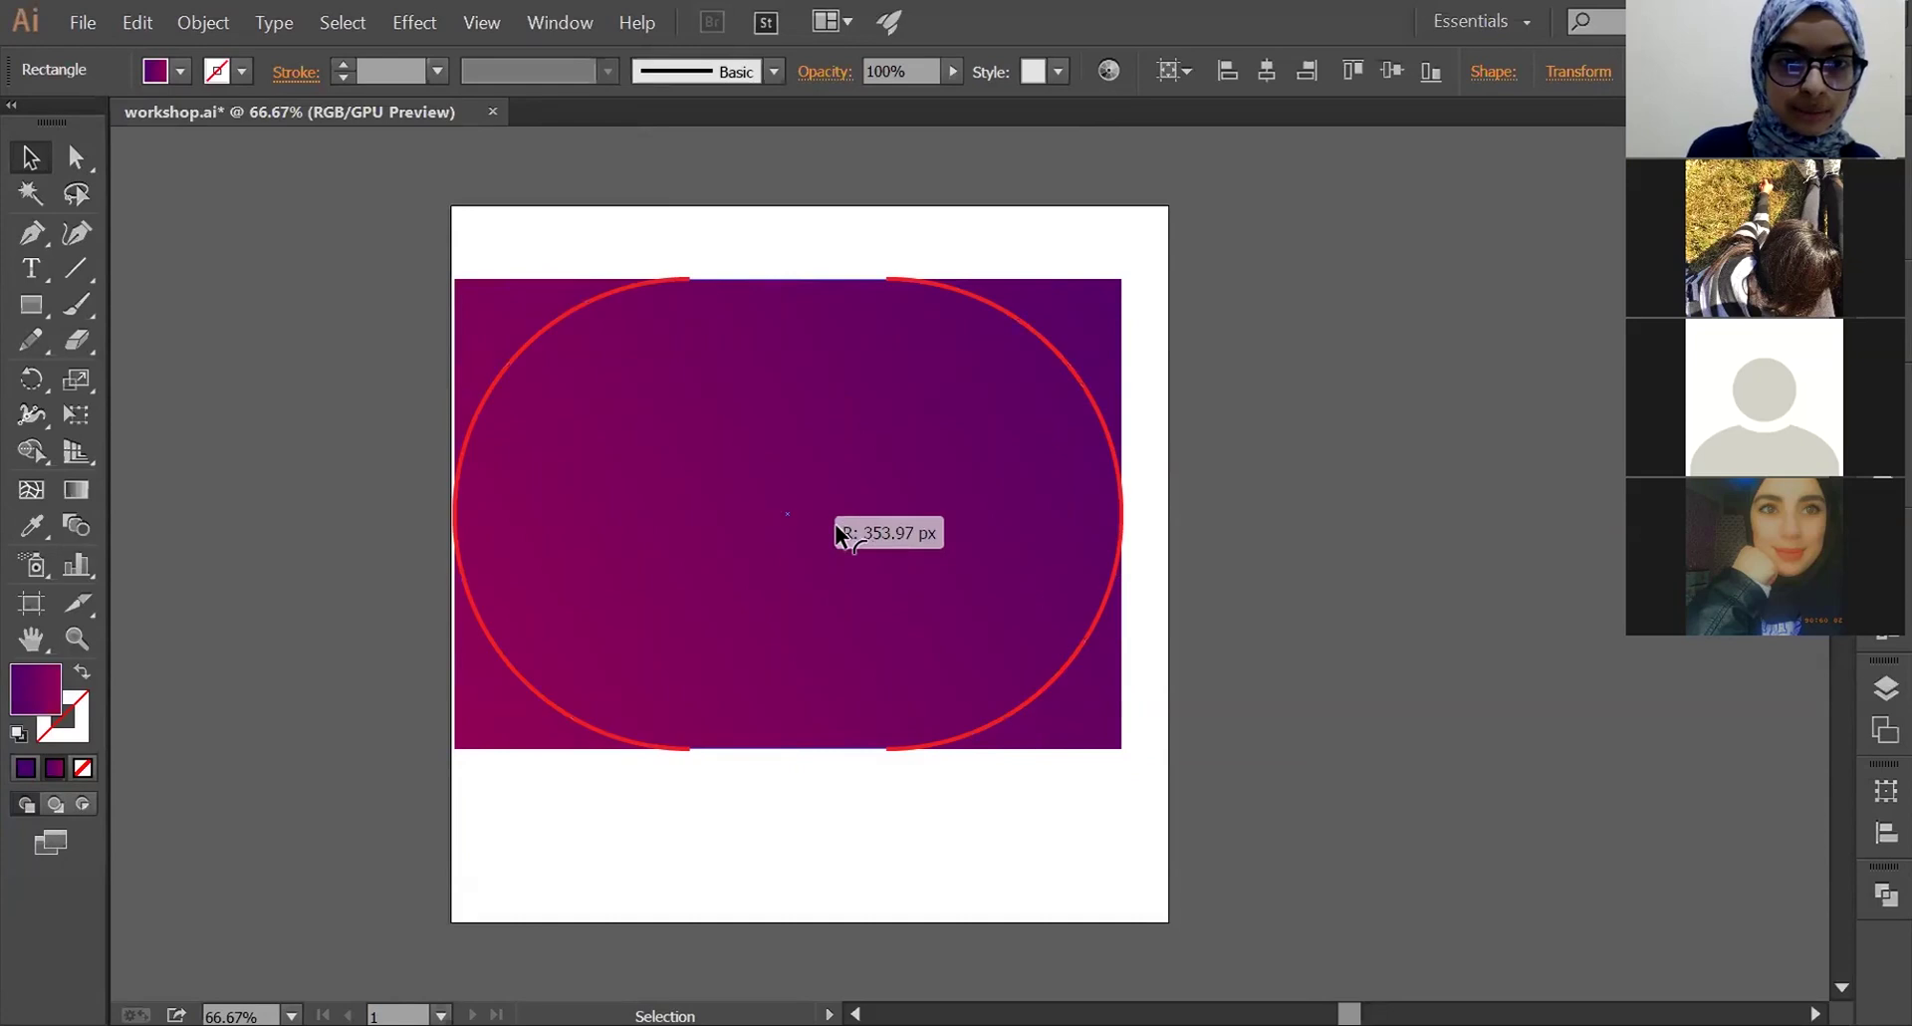
drag(712, 463, 827, 518)
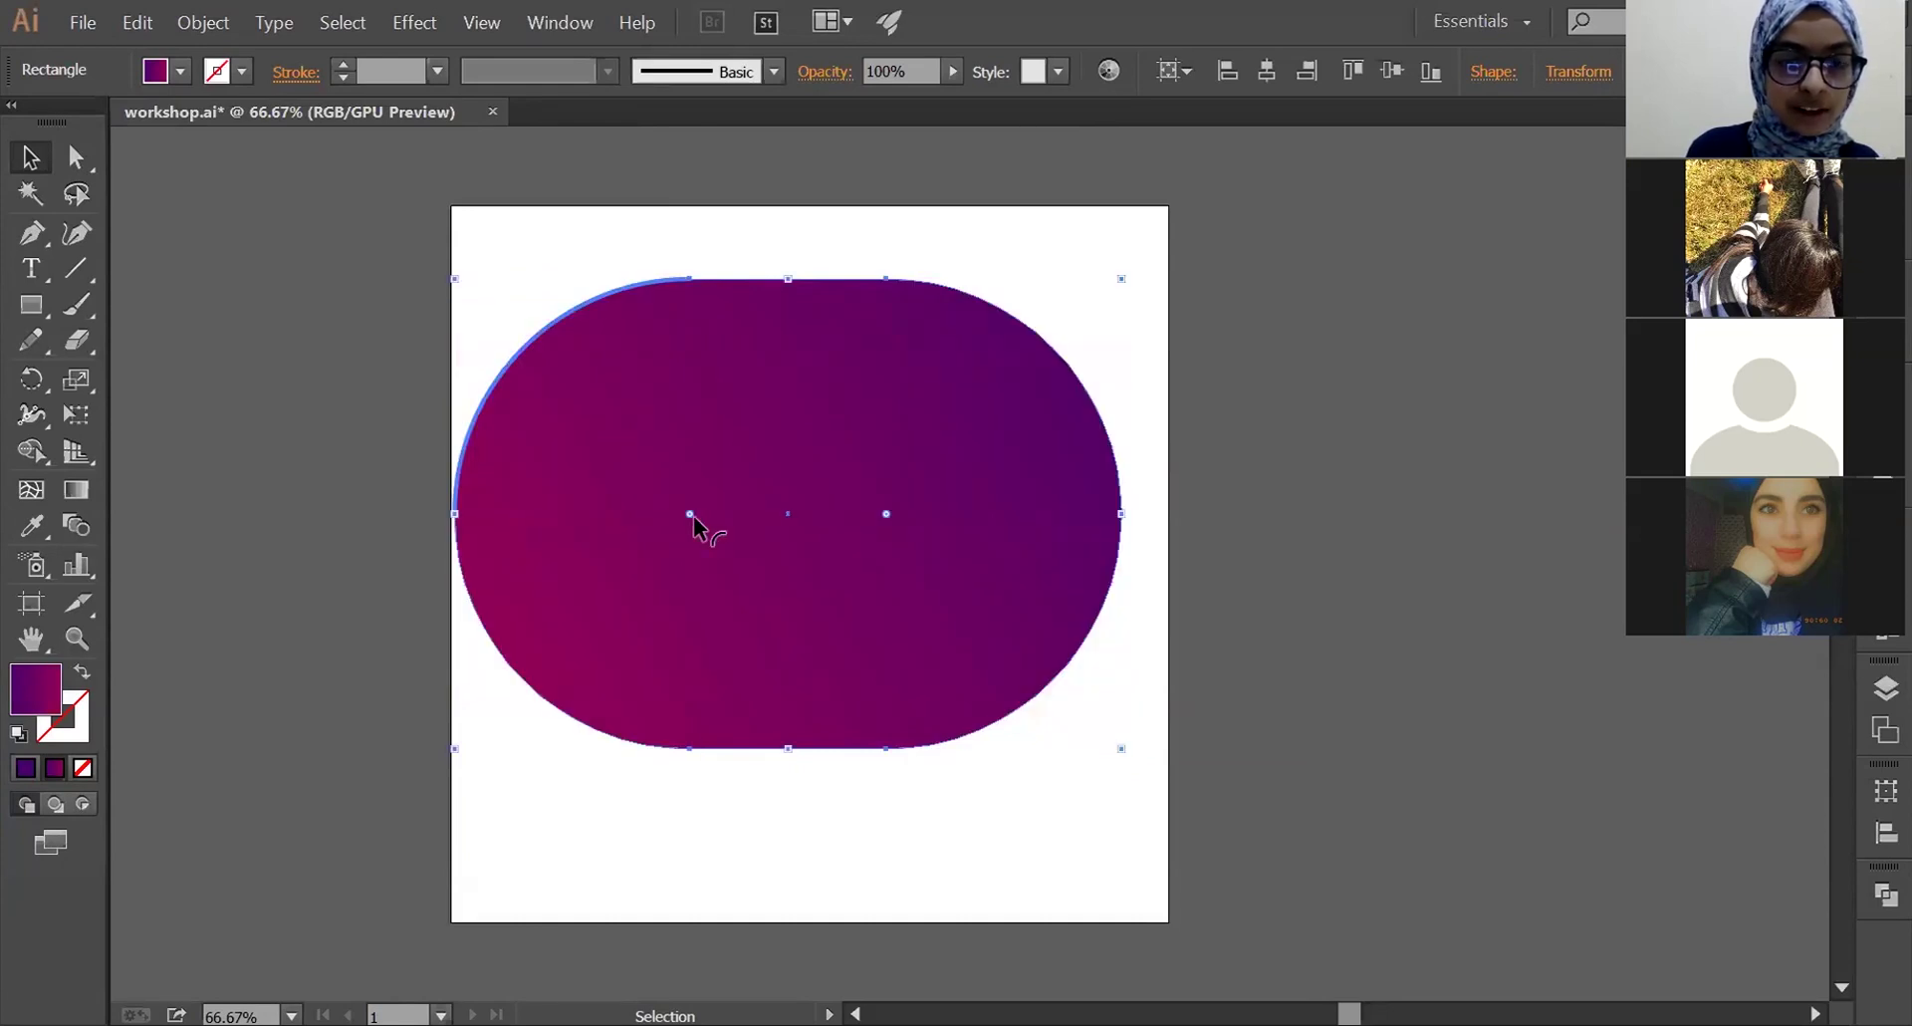
drag(689, 513, 458, 284)
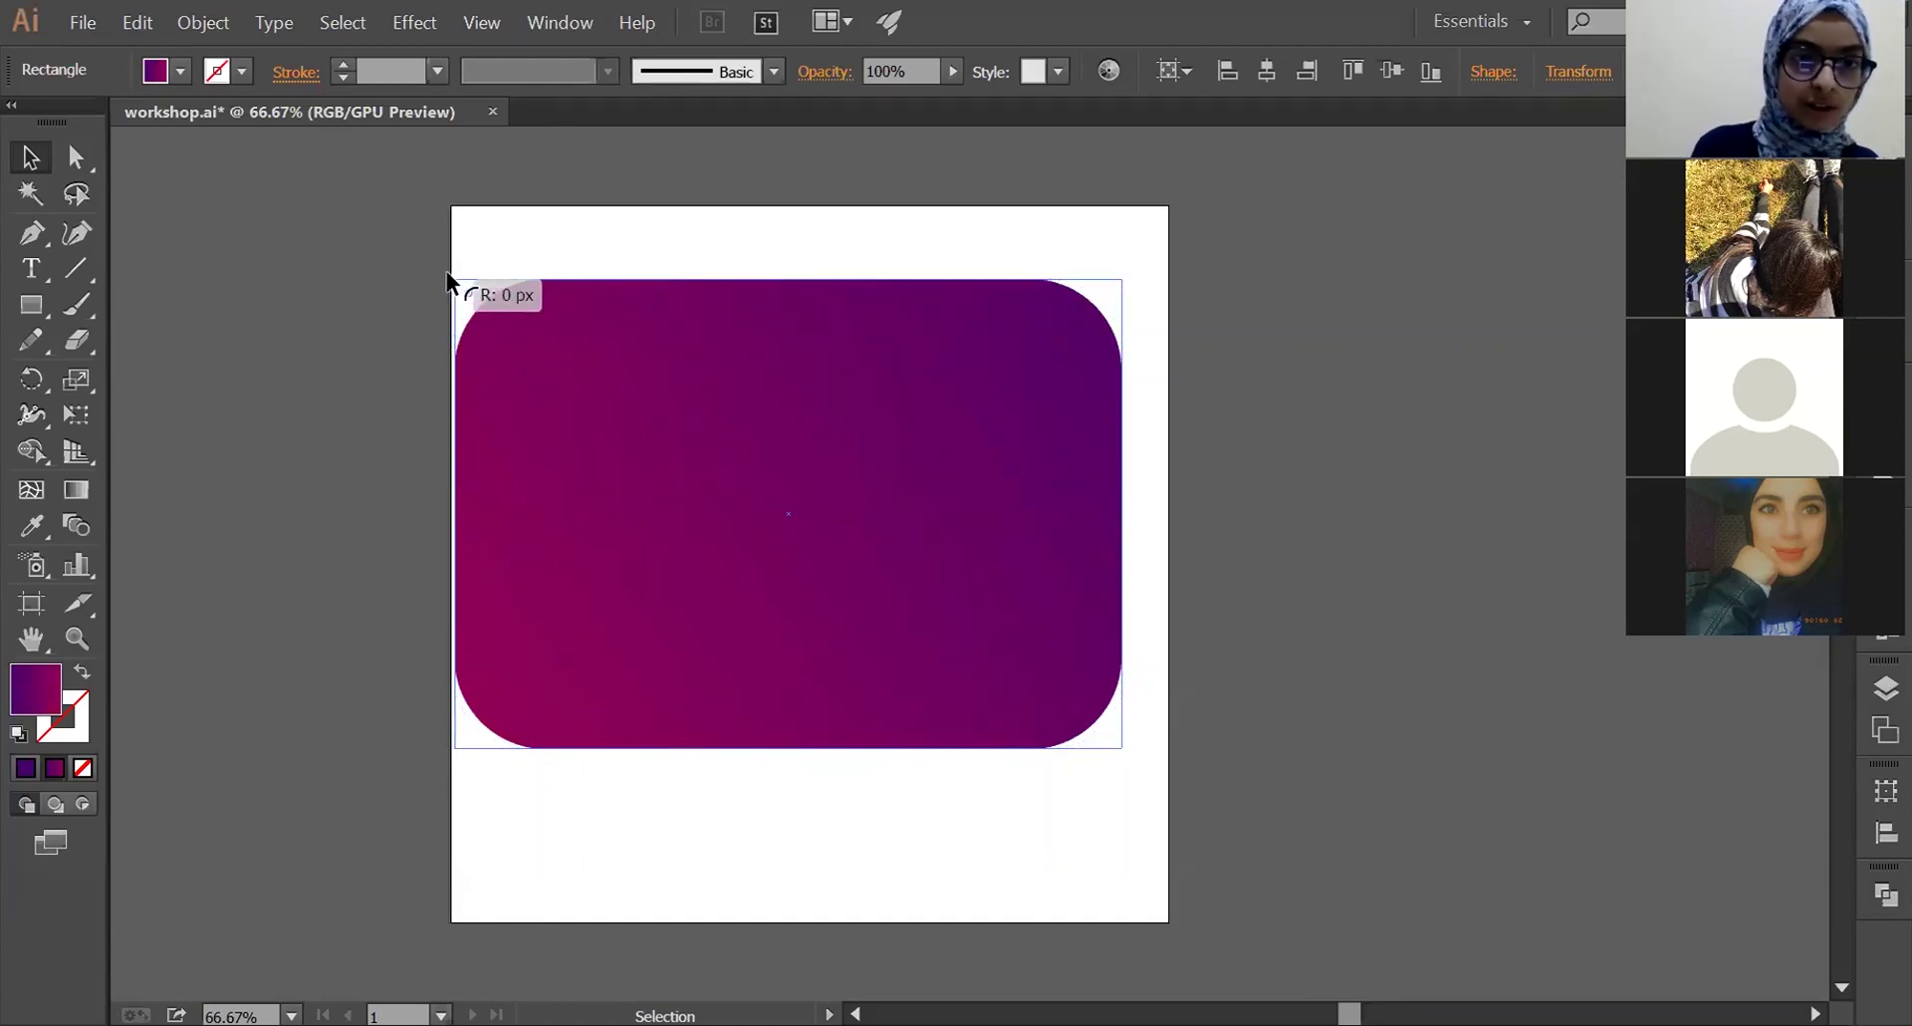
drag(456, 277, 444, 272)
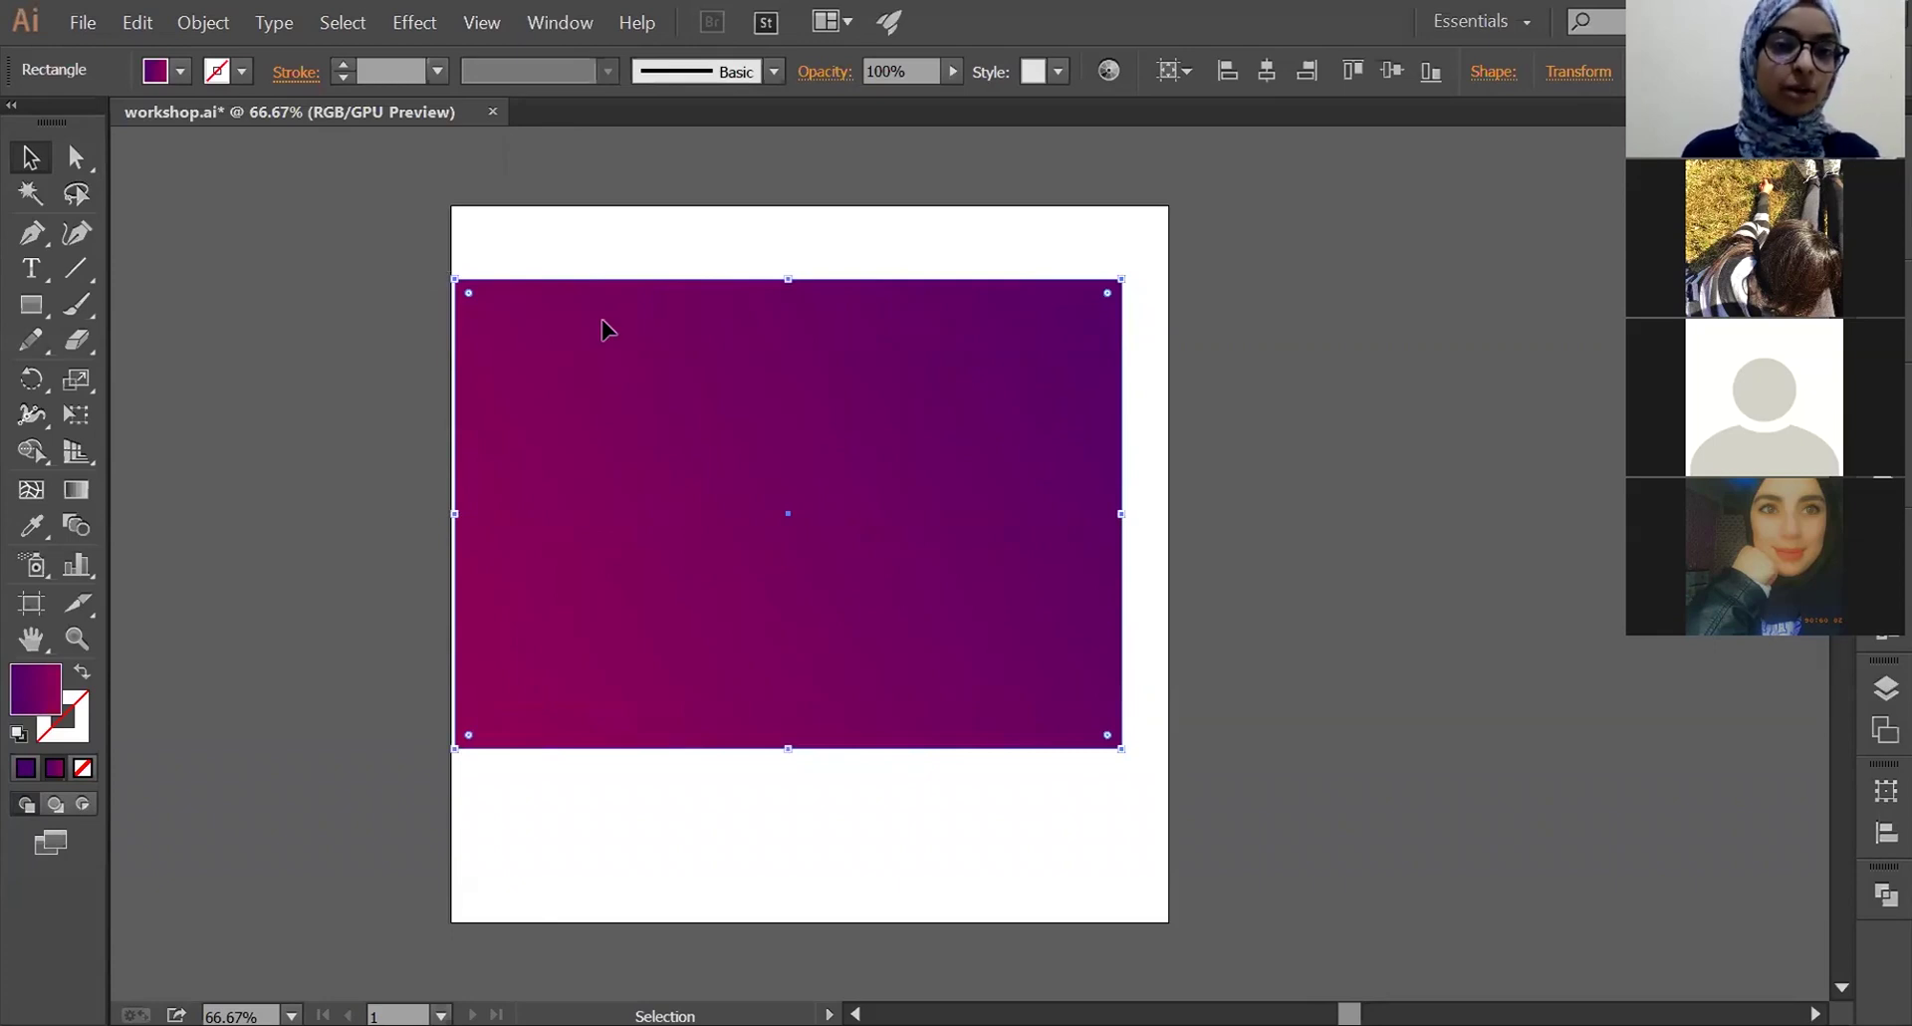
click(74, 159)
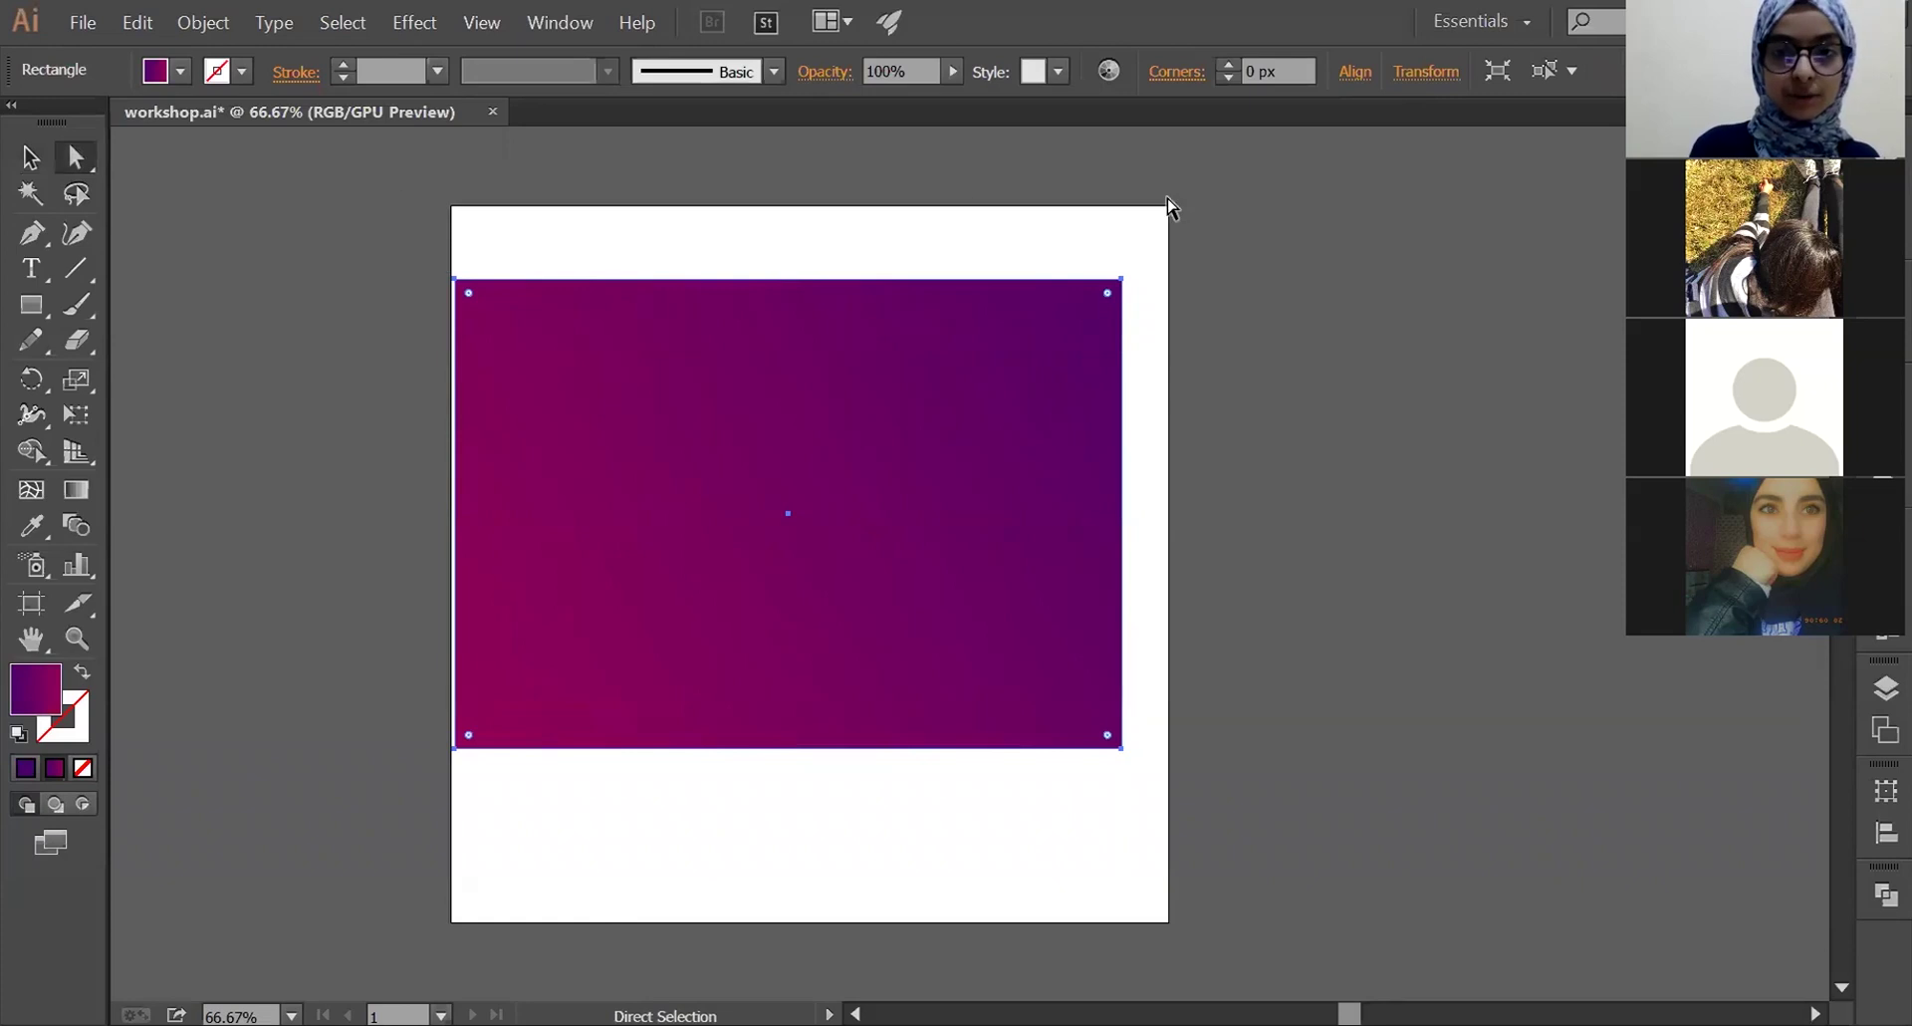
click(1122, 281)
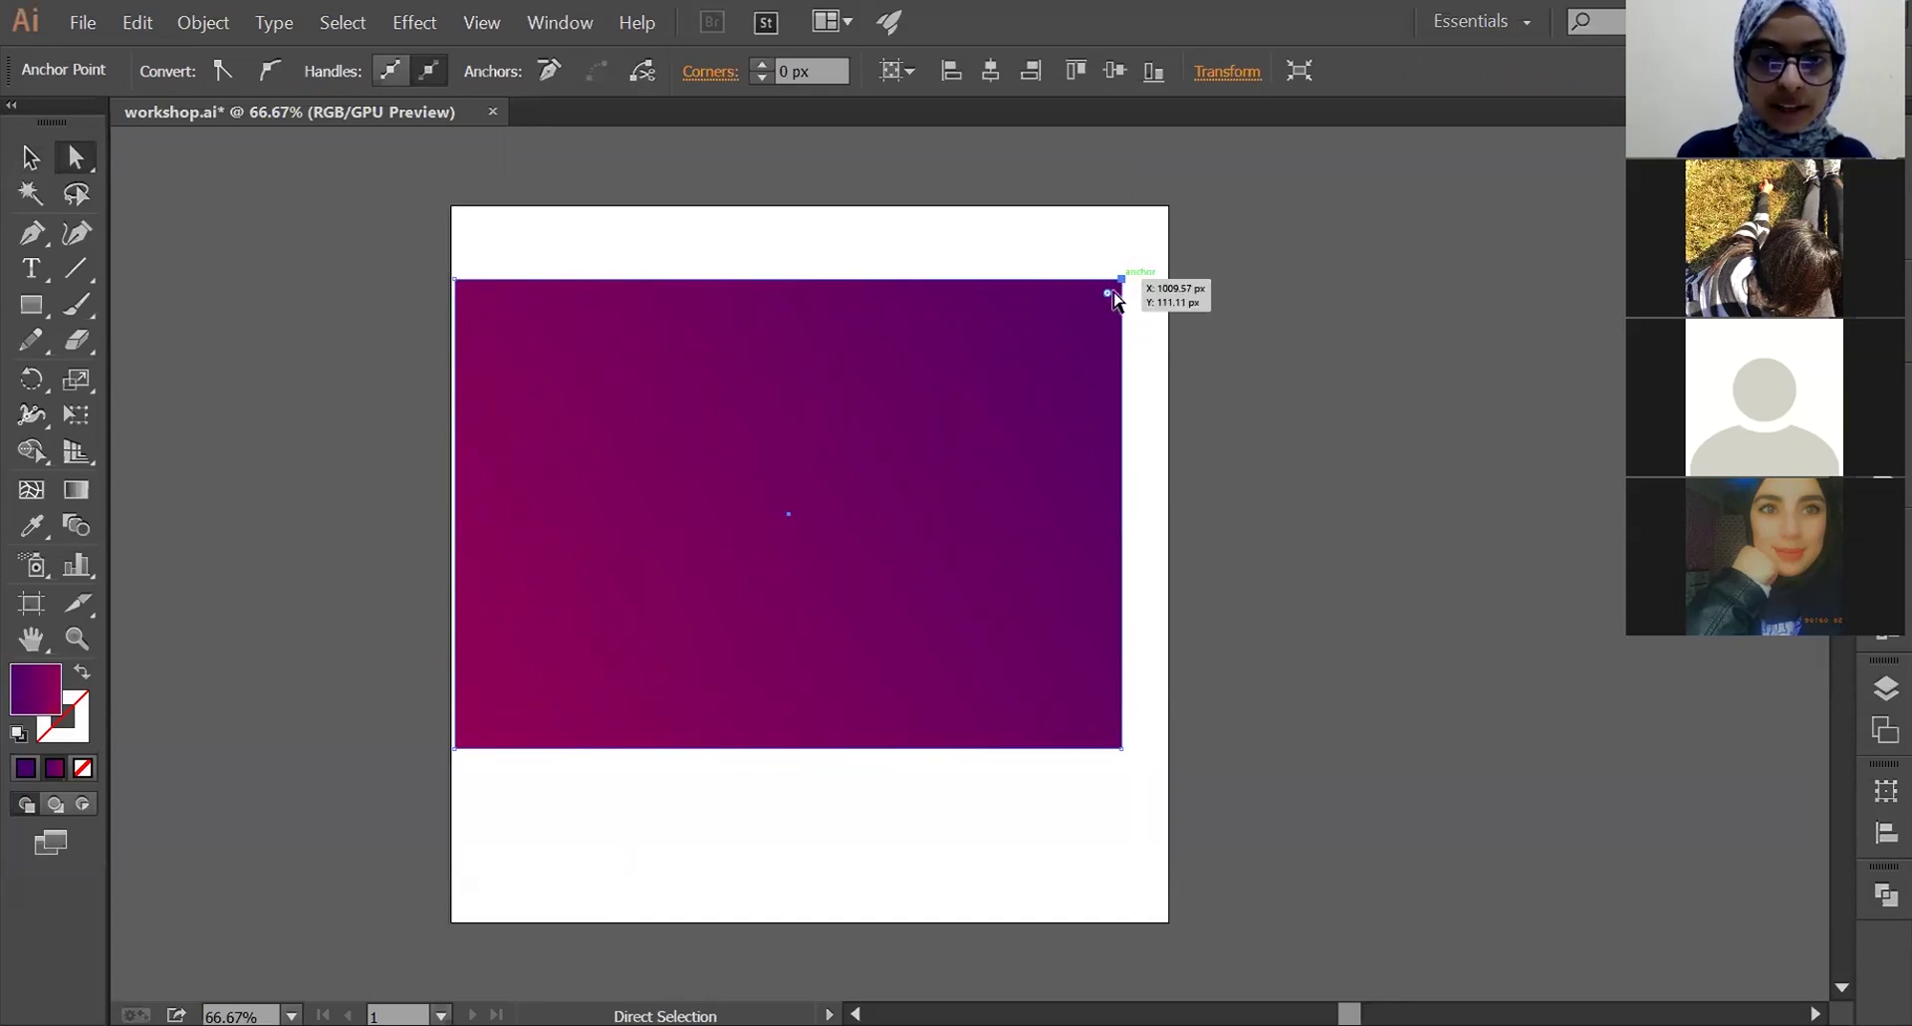
drag(1107, 293, 907, 515)
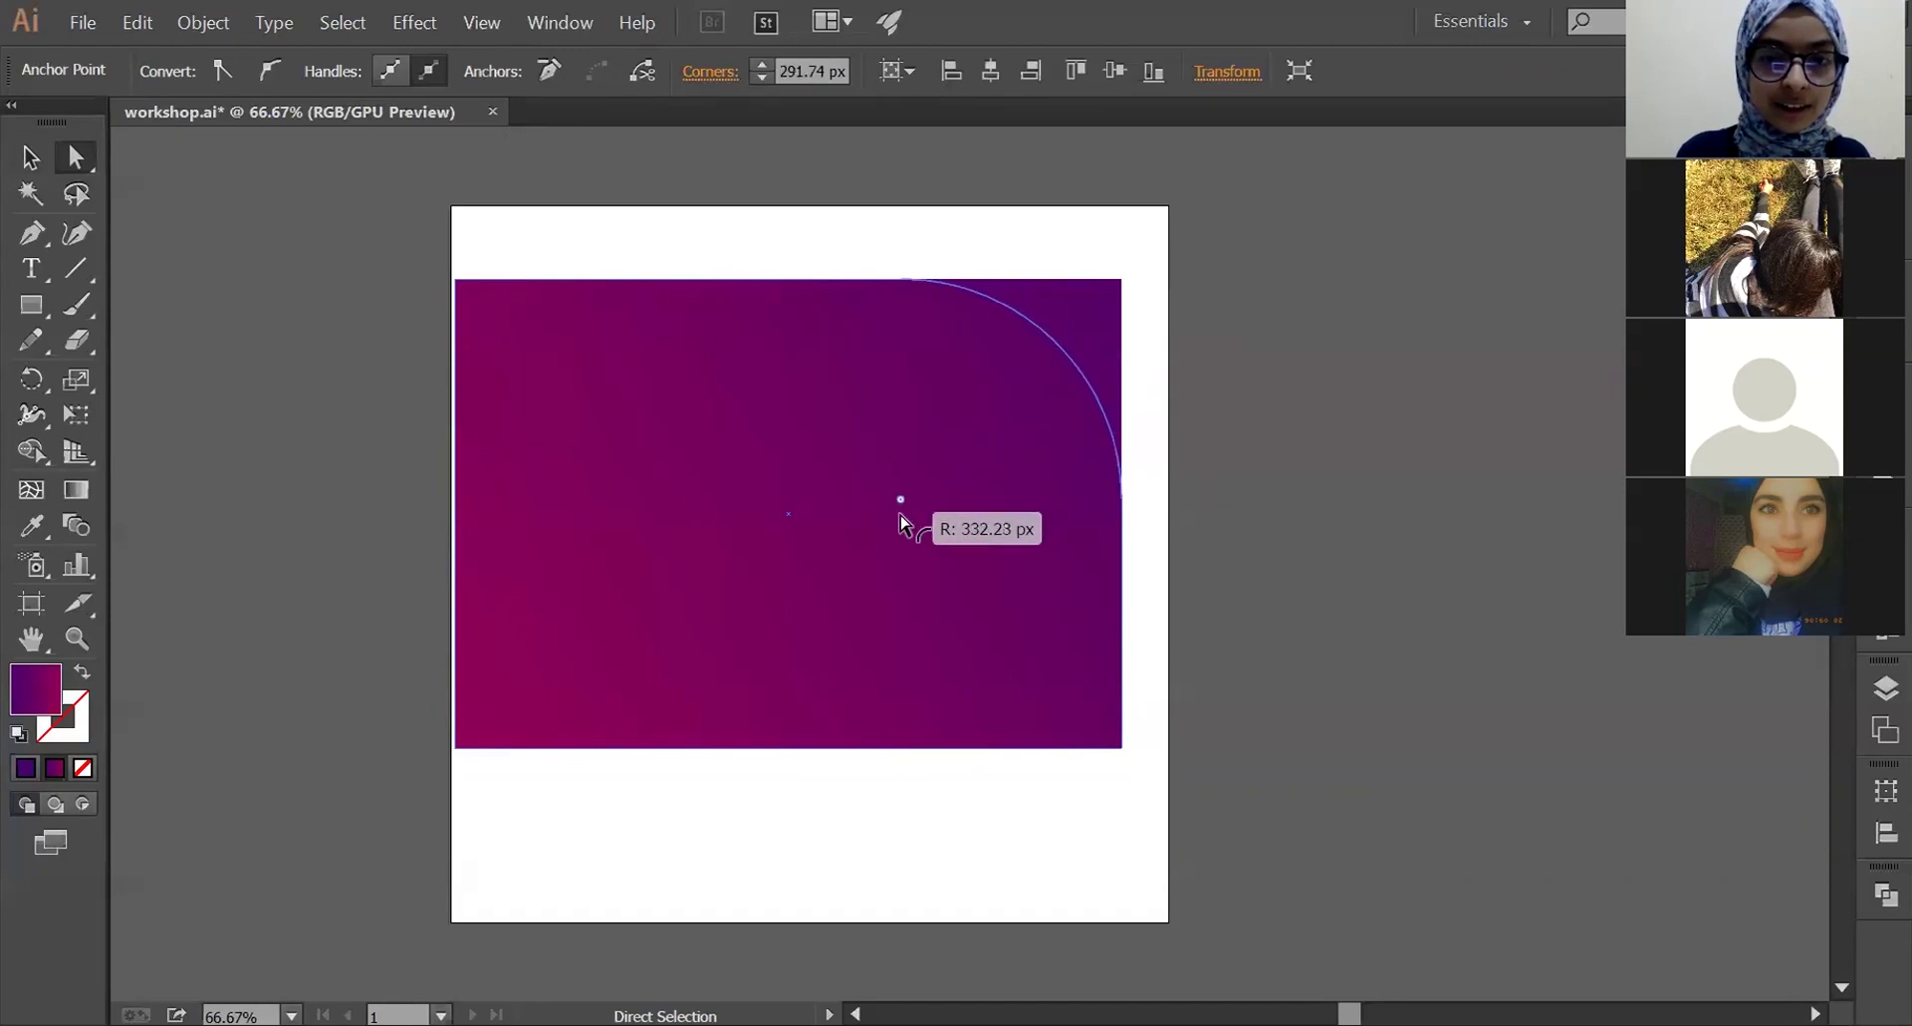
drag(906, 516, 778, 827)
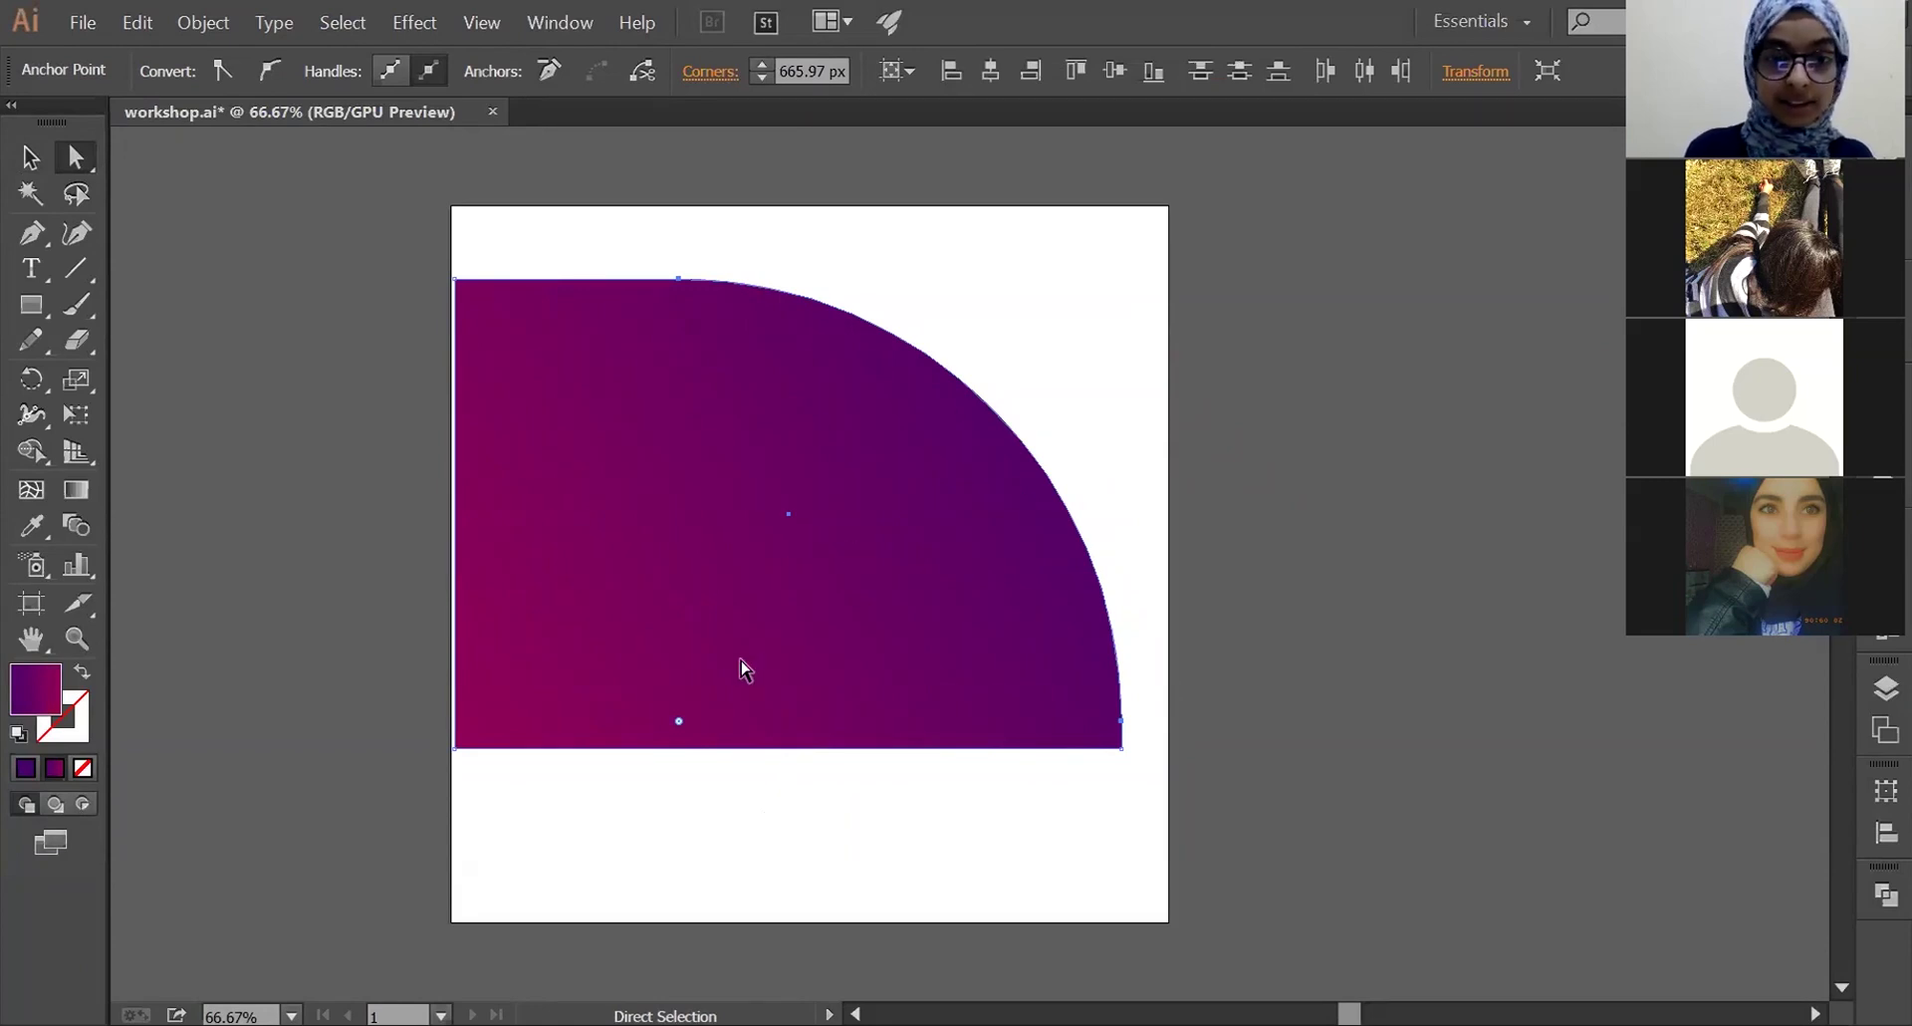
key(v)
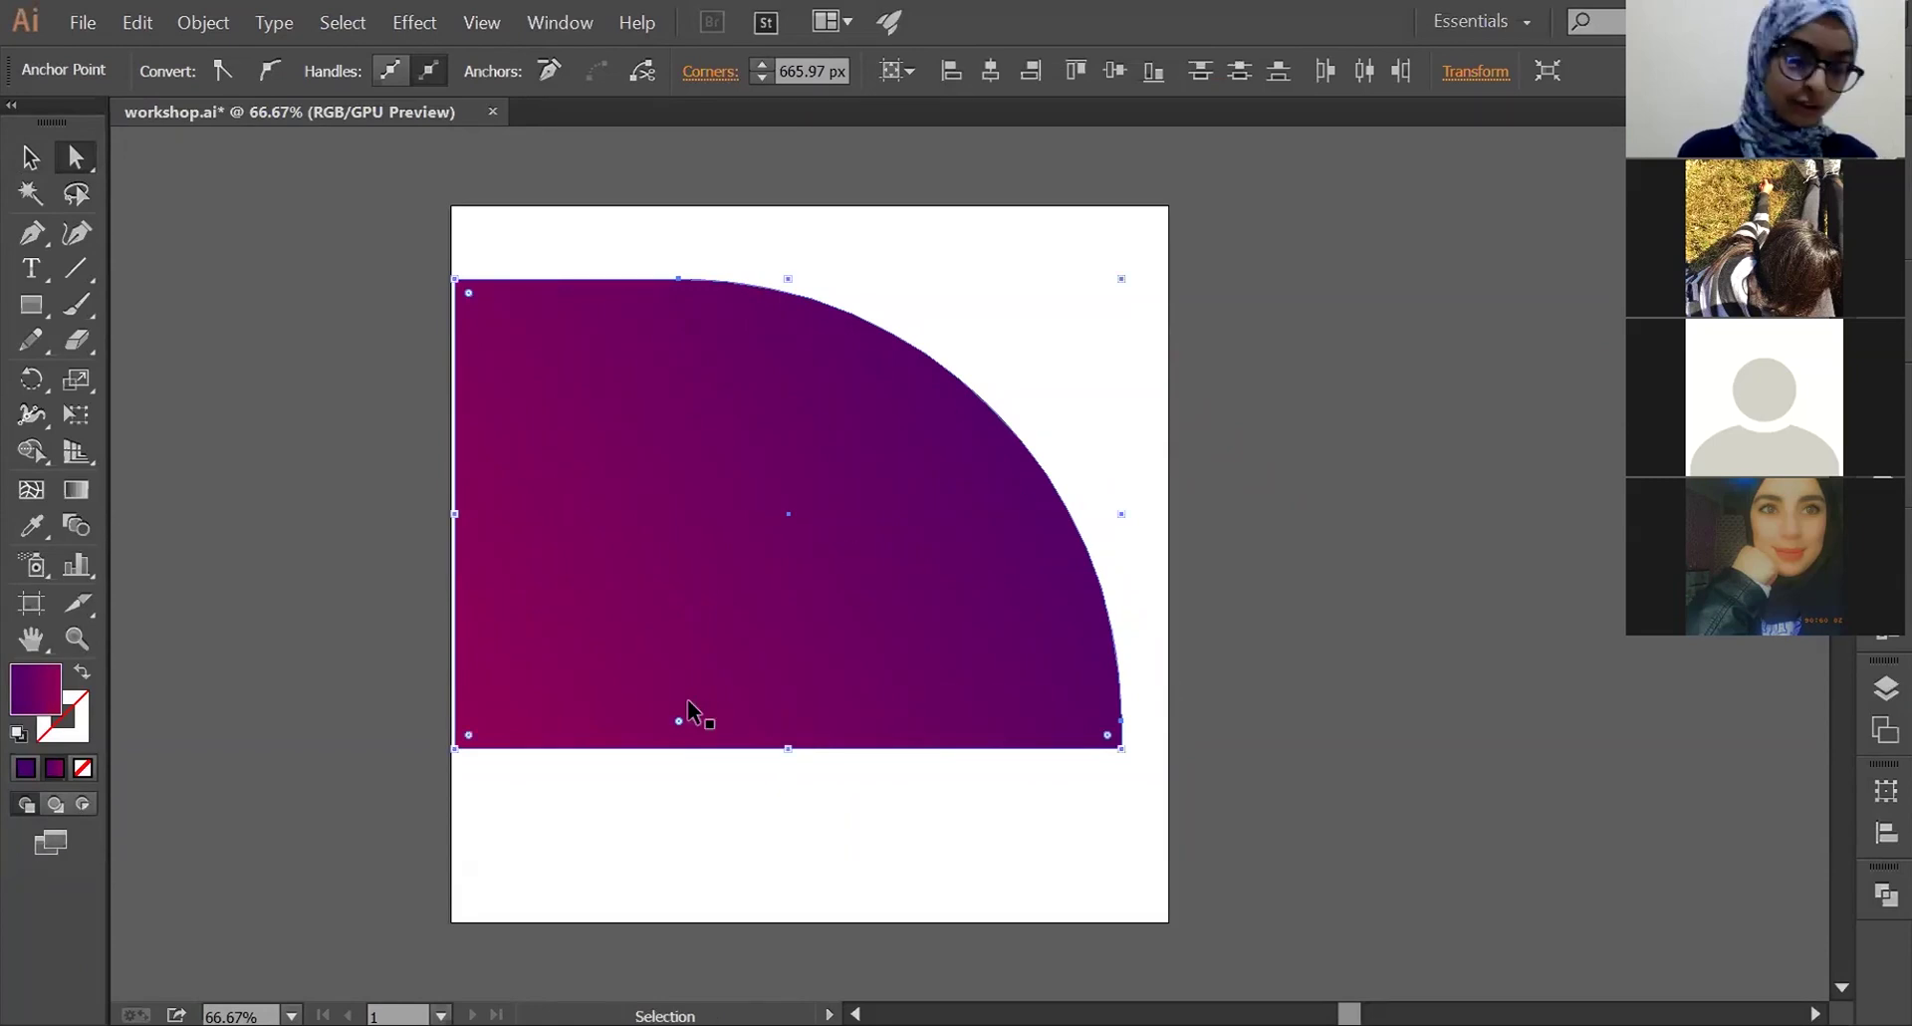
key(ctrl+z)
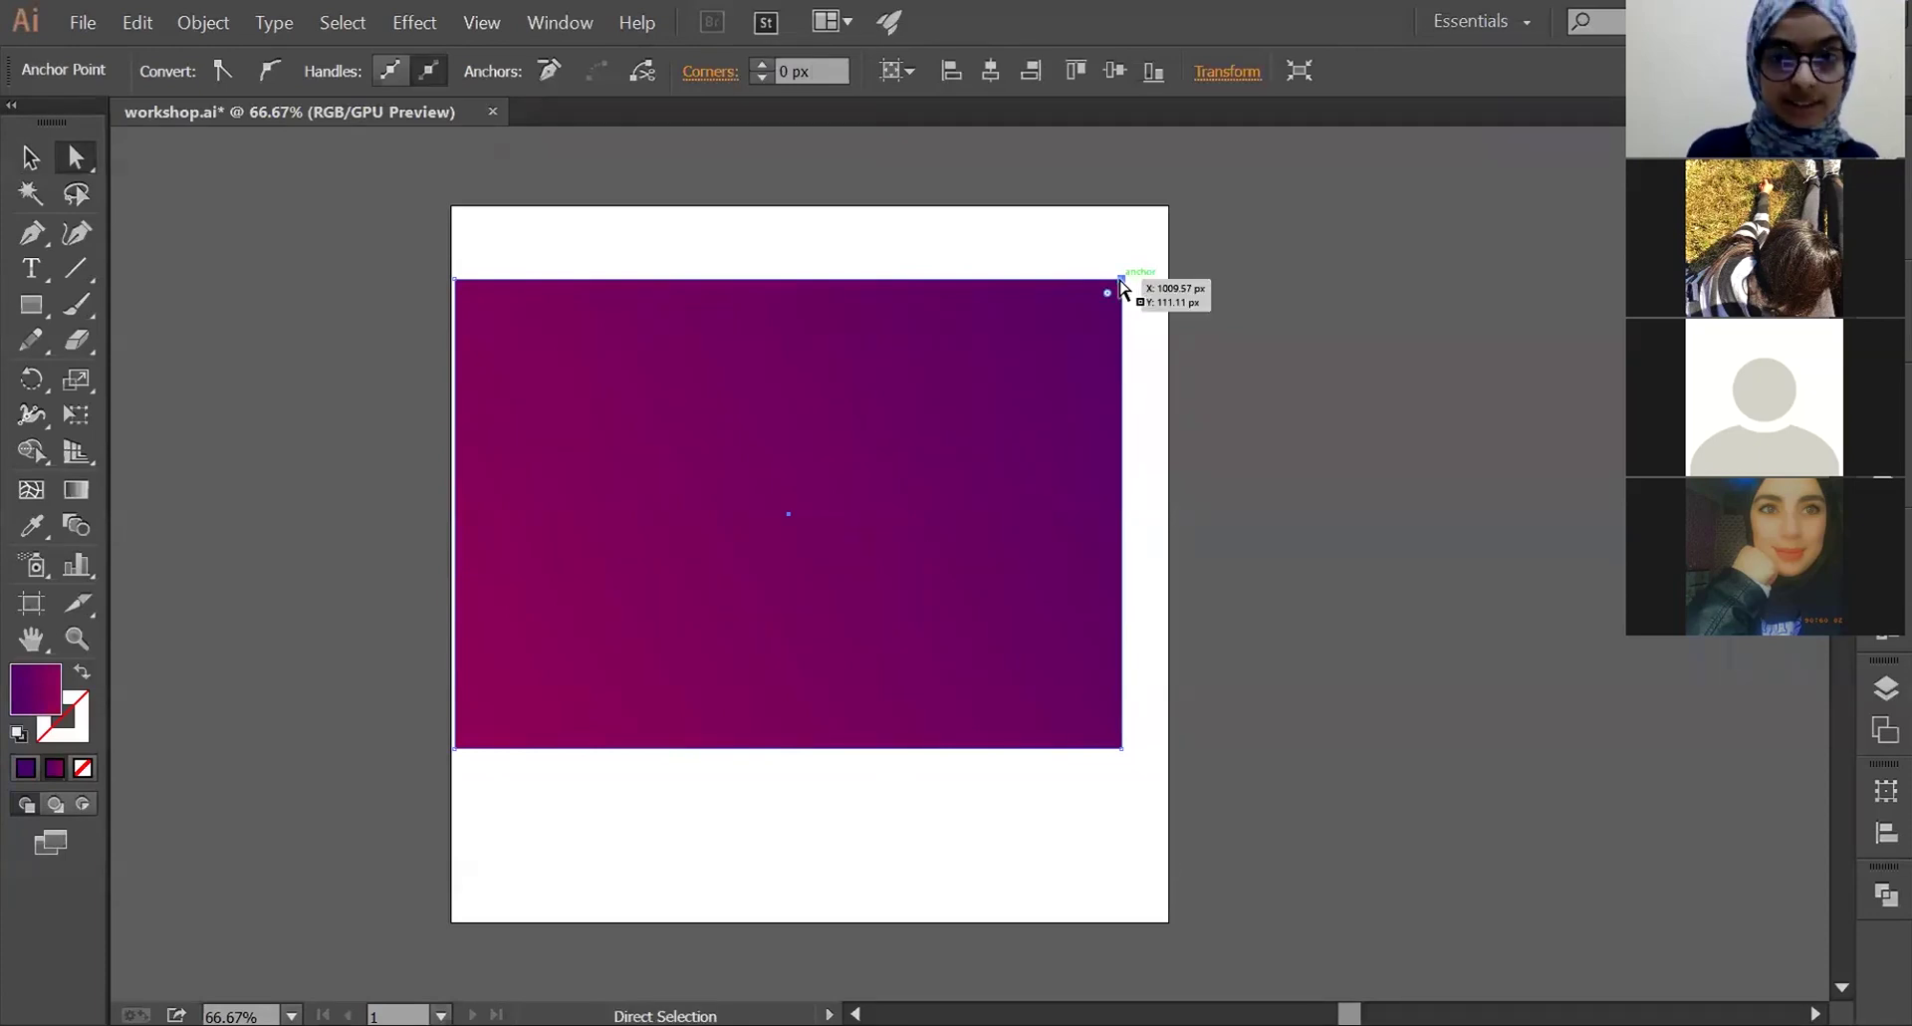
click(1121, 281)
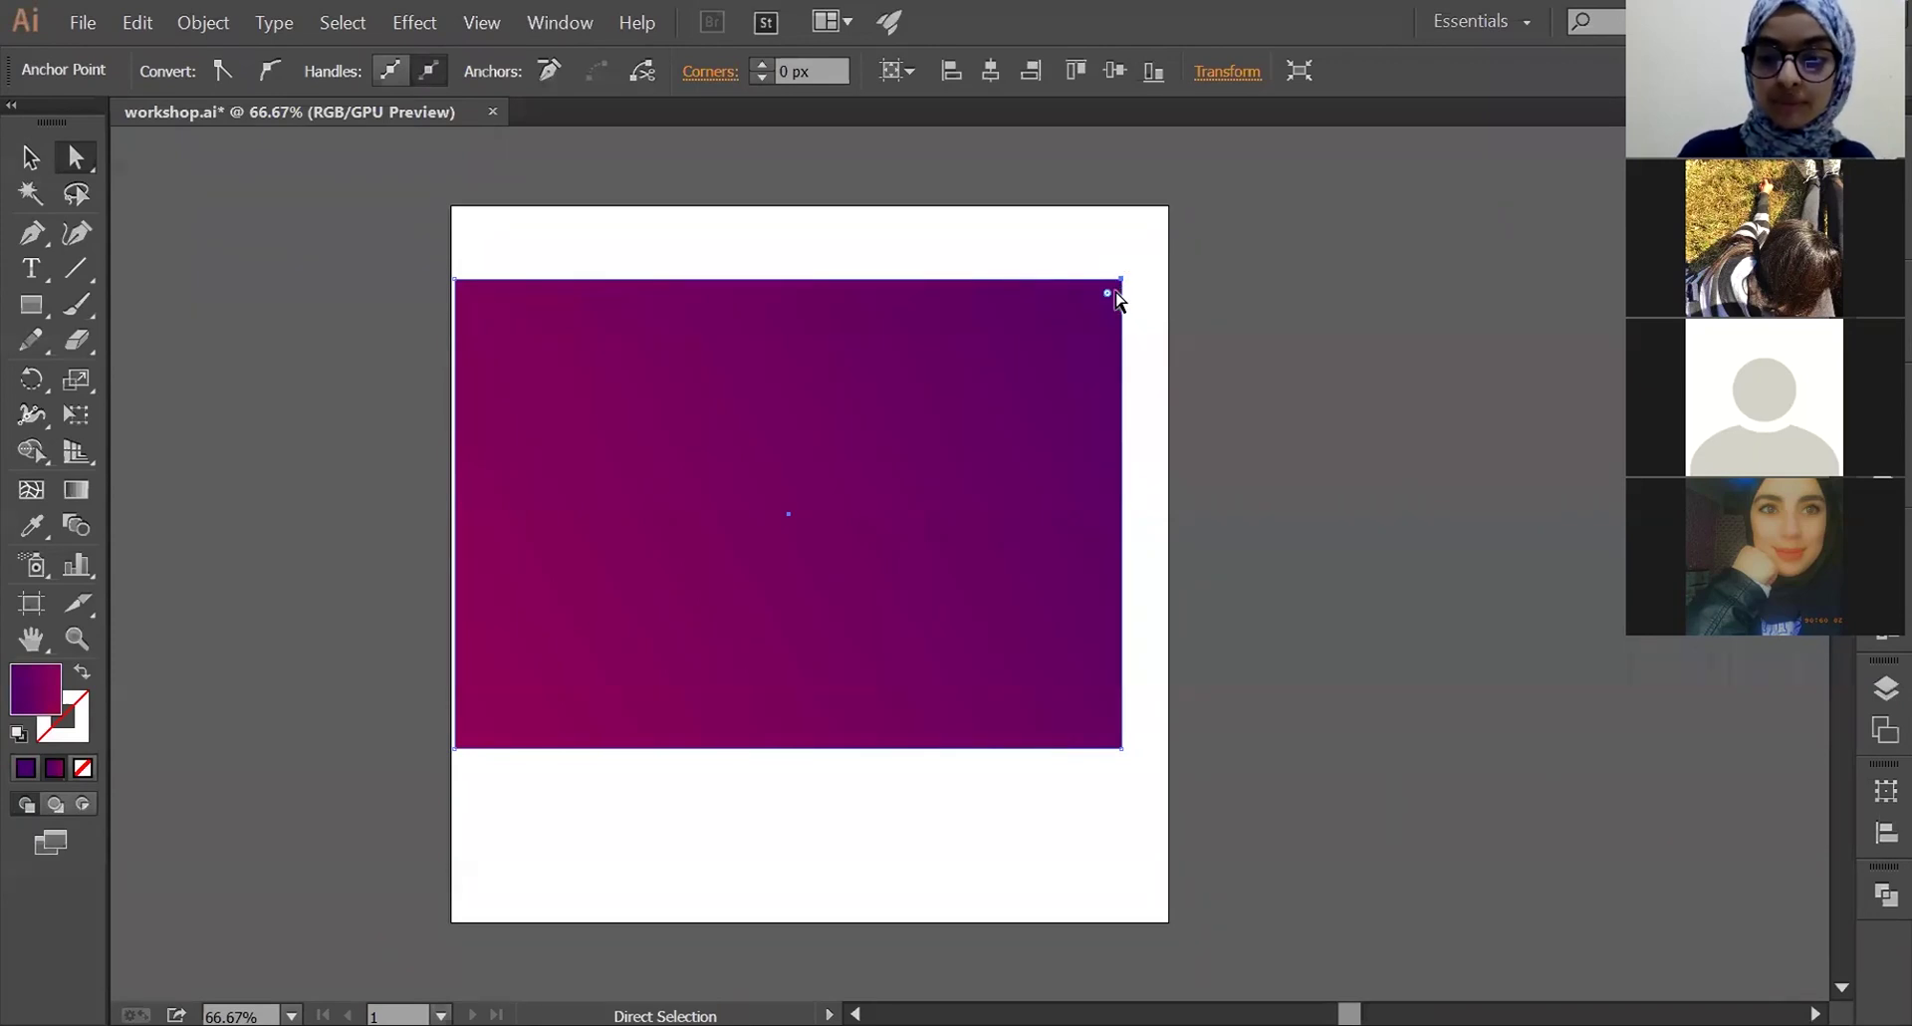
key(Delete)
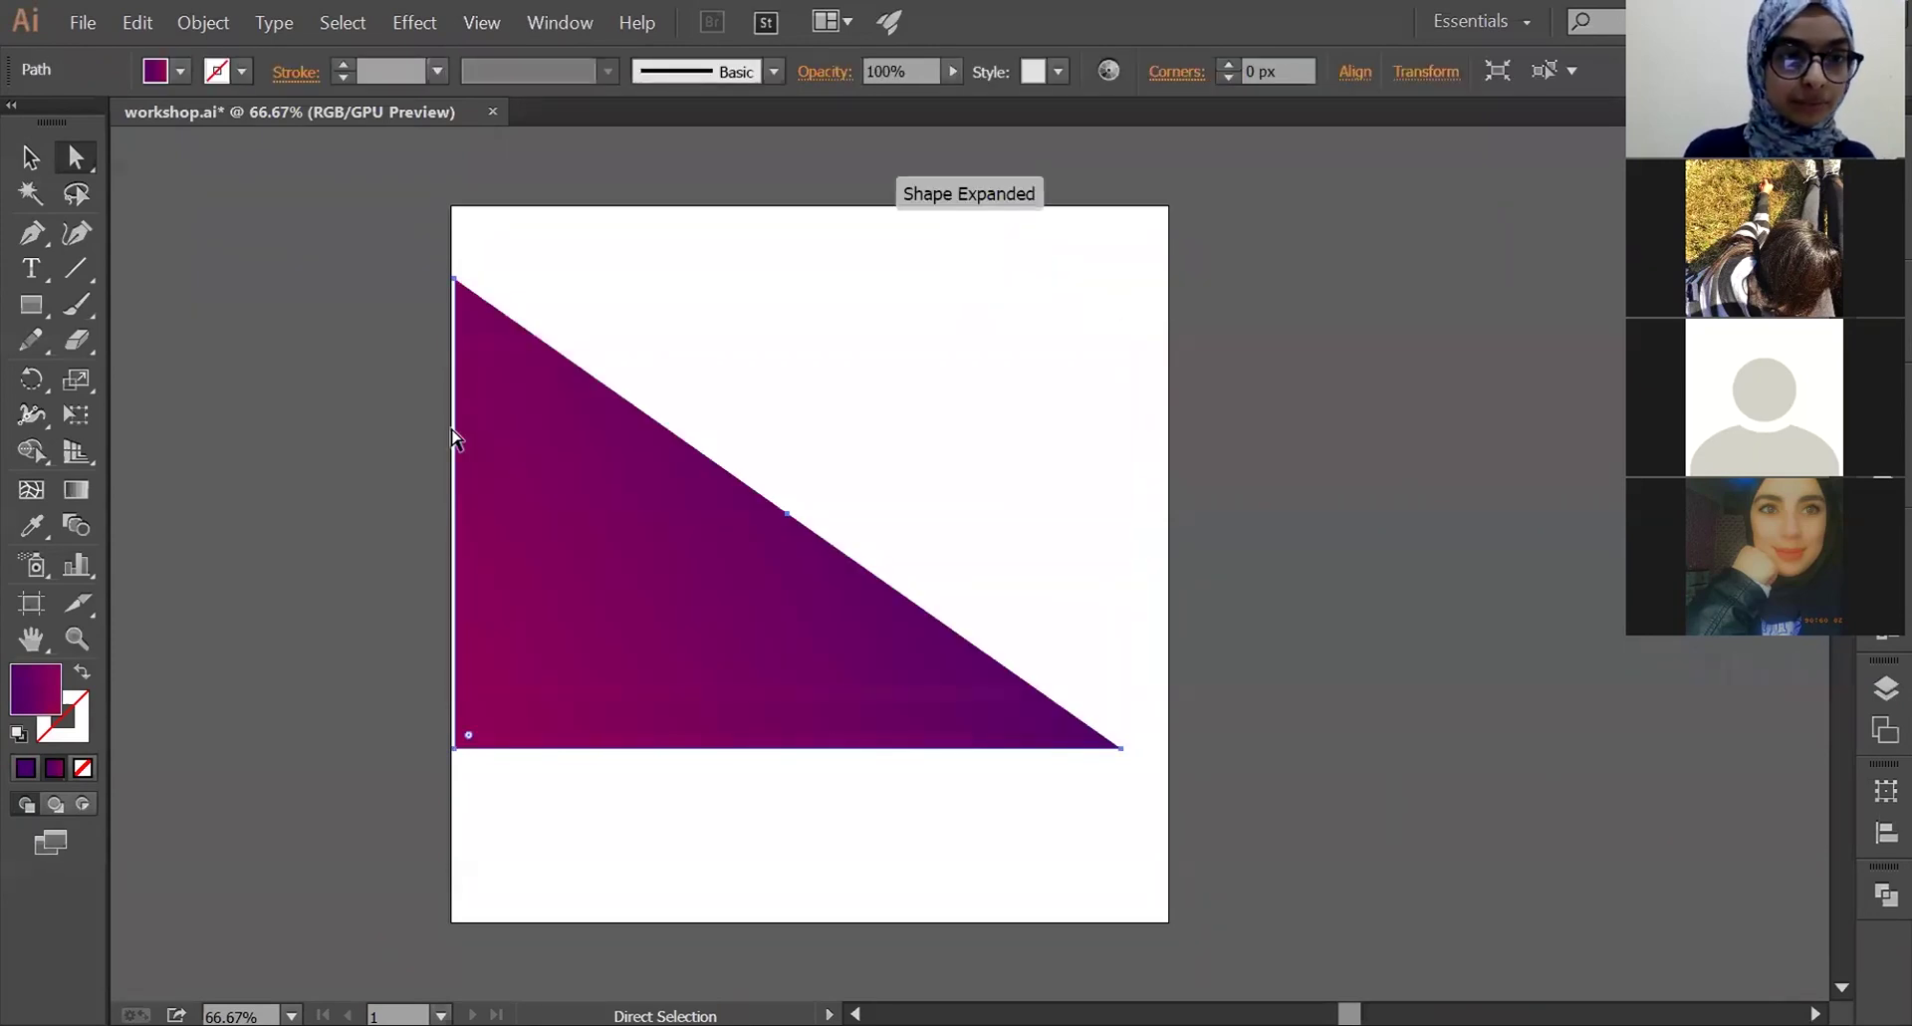
key(v)
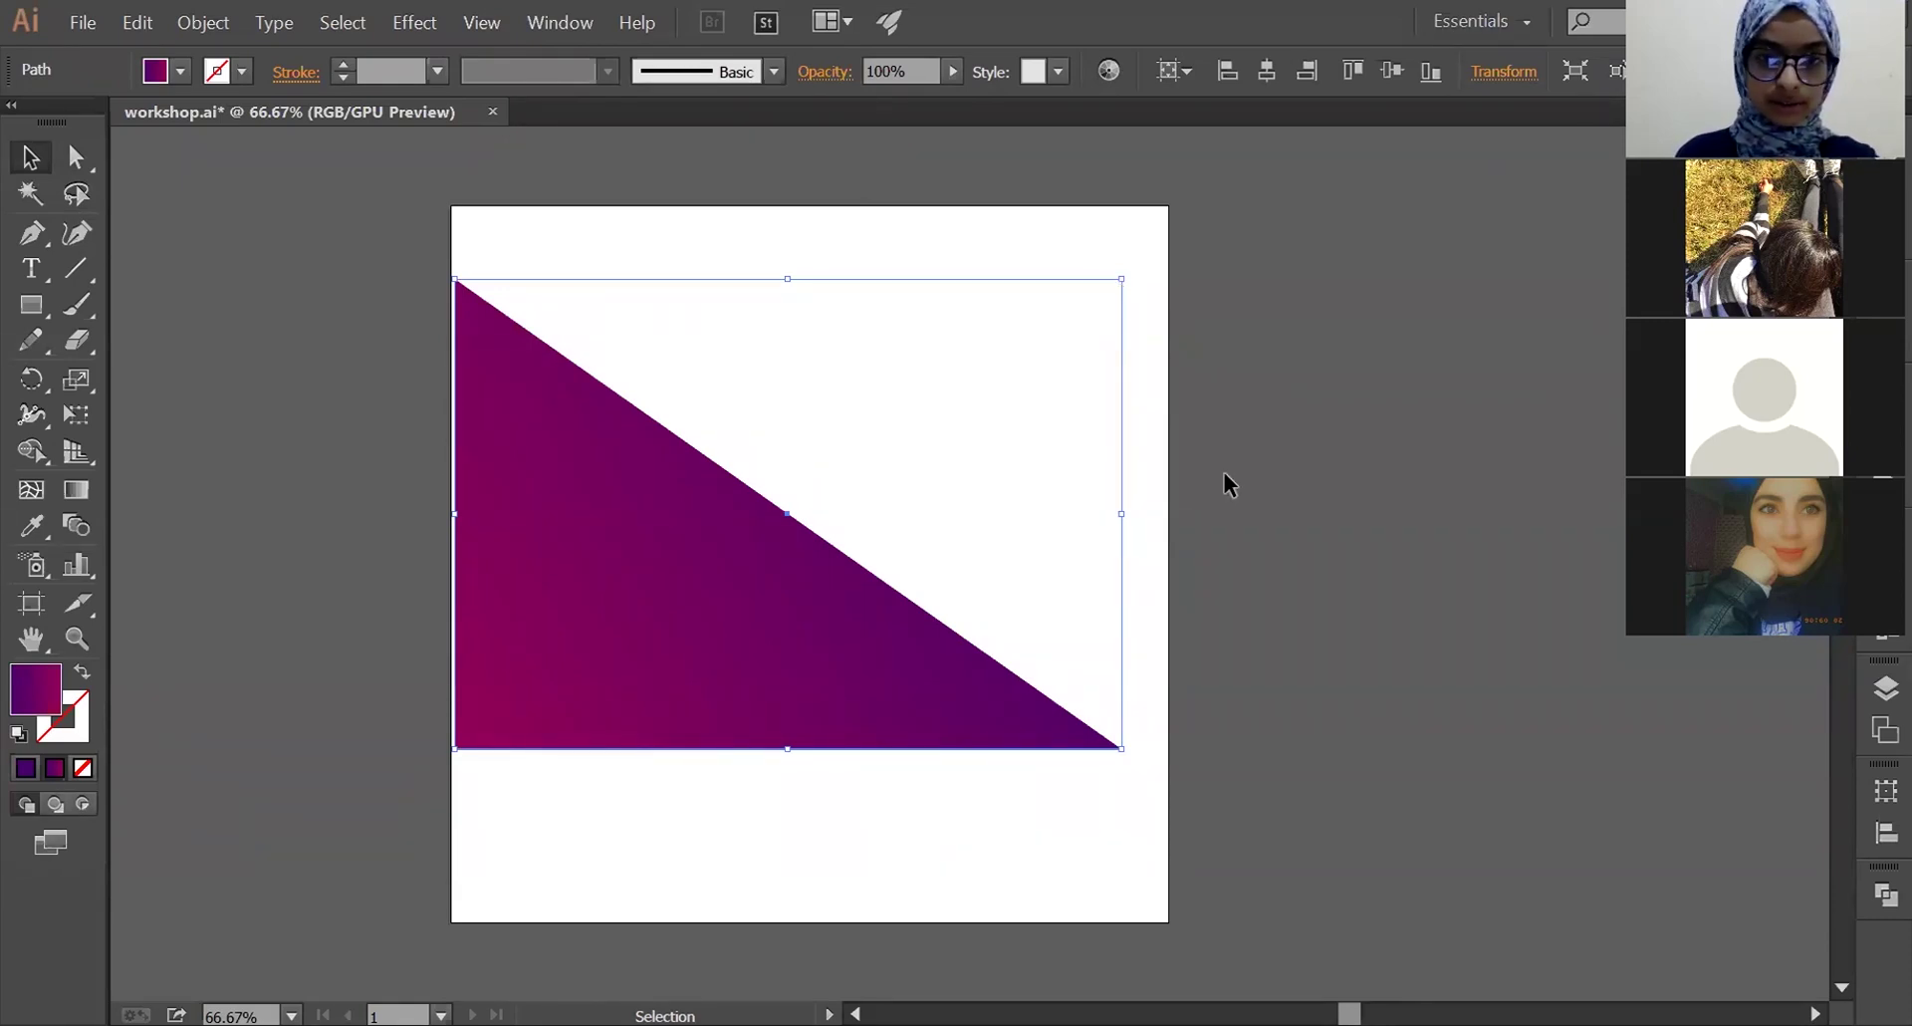
key(ctrl+z)
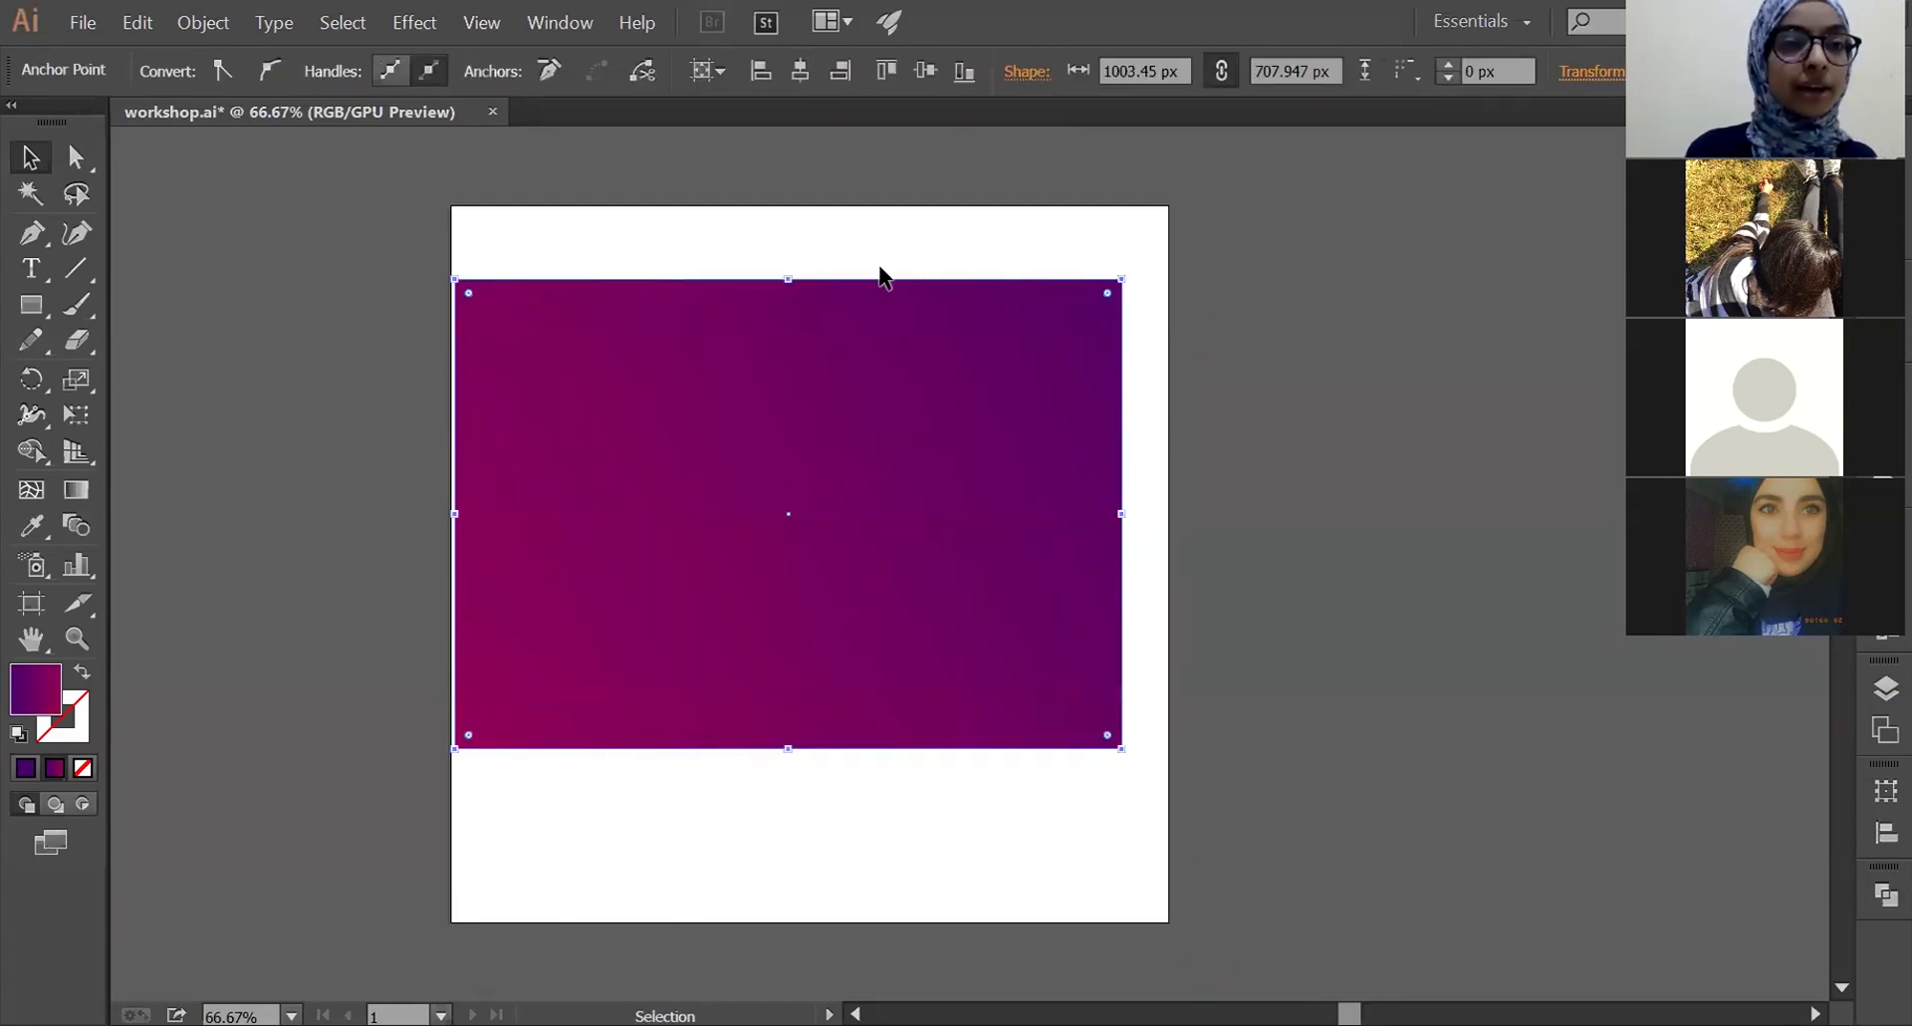
click(78, 157)
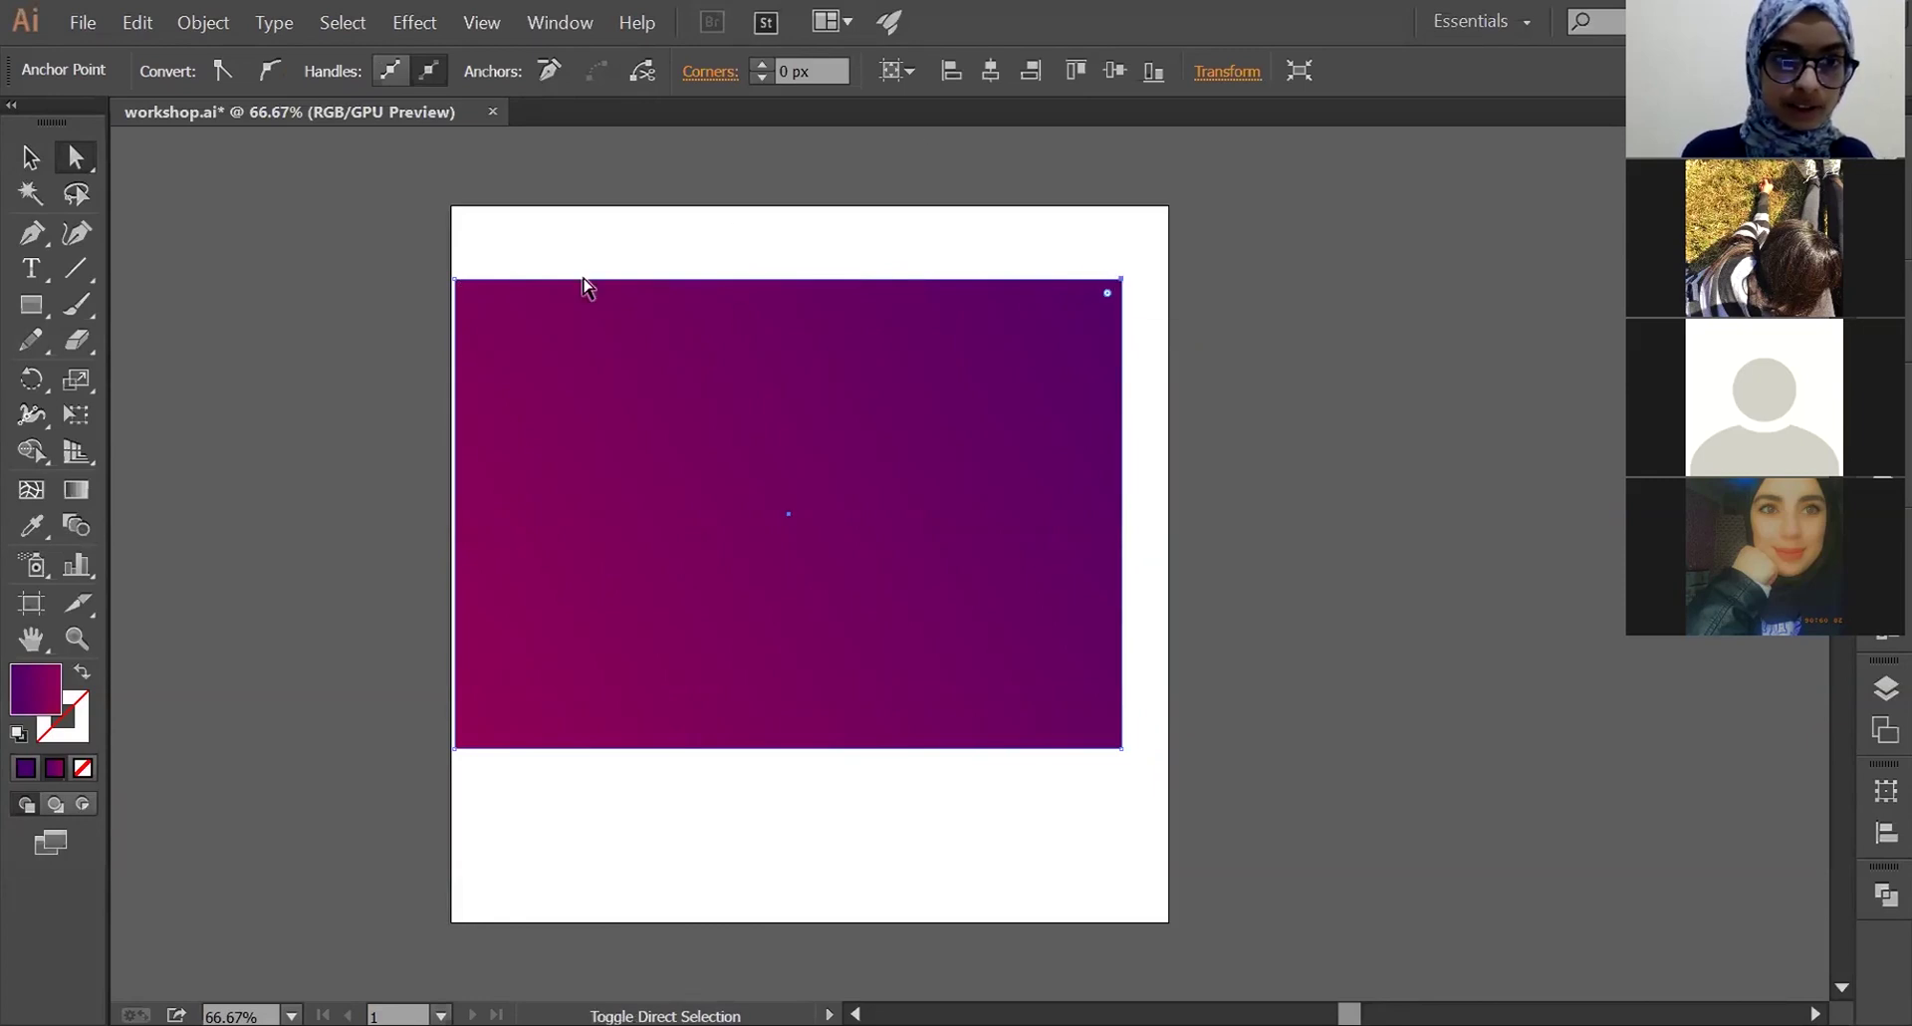
shift+click(455, 279)
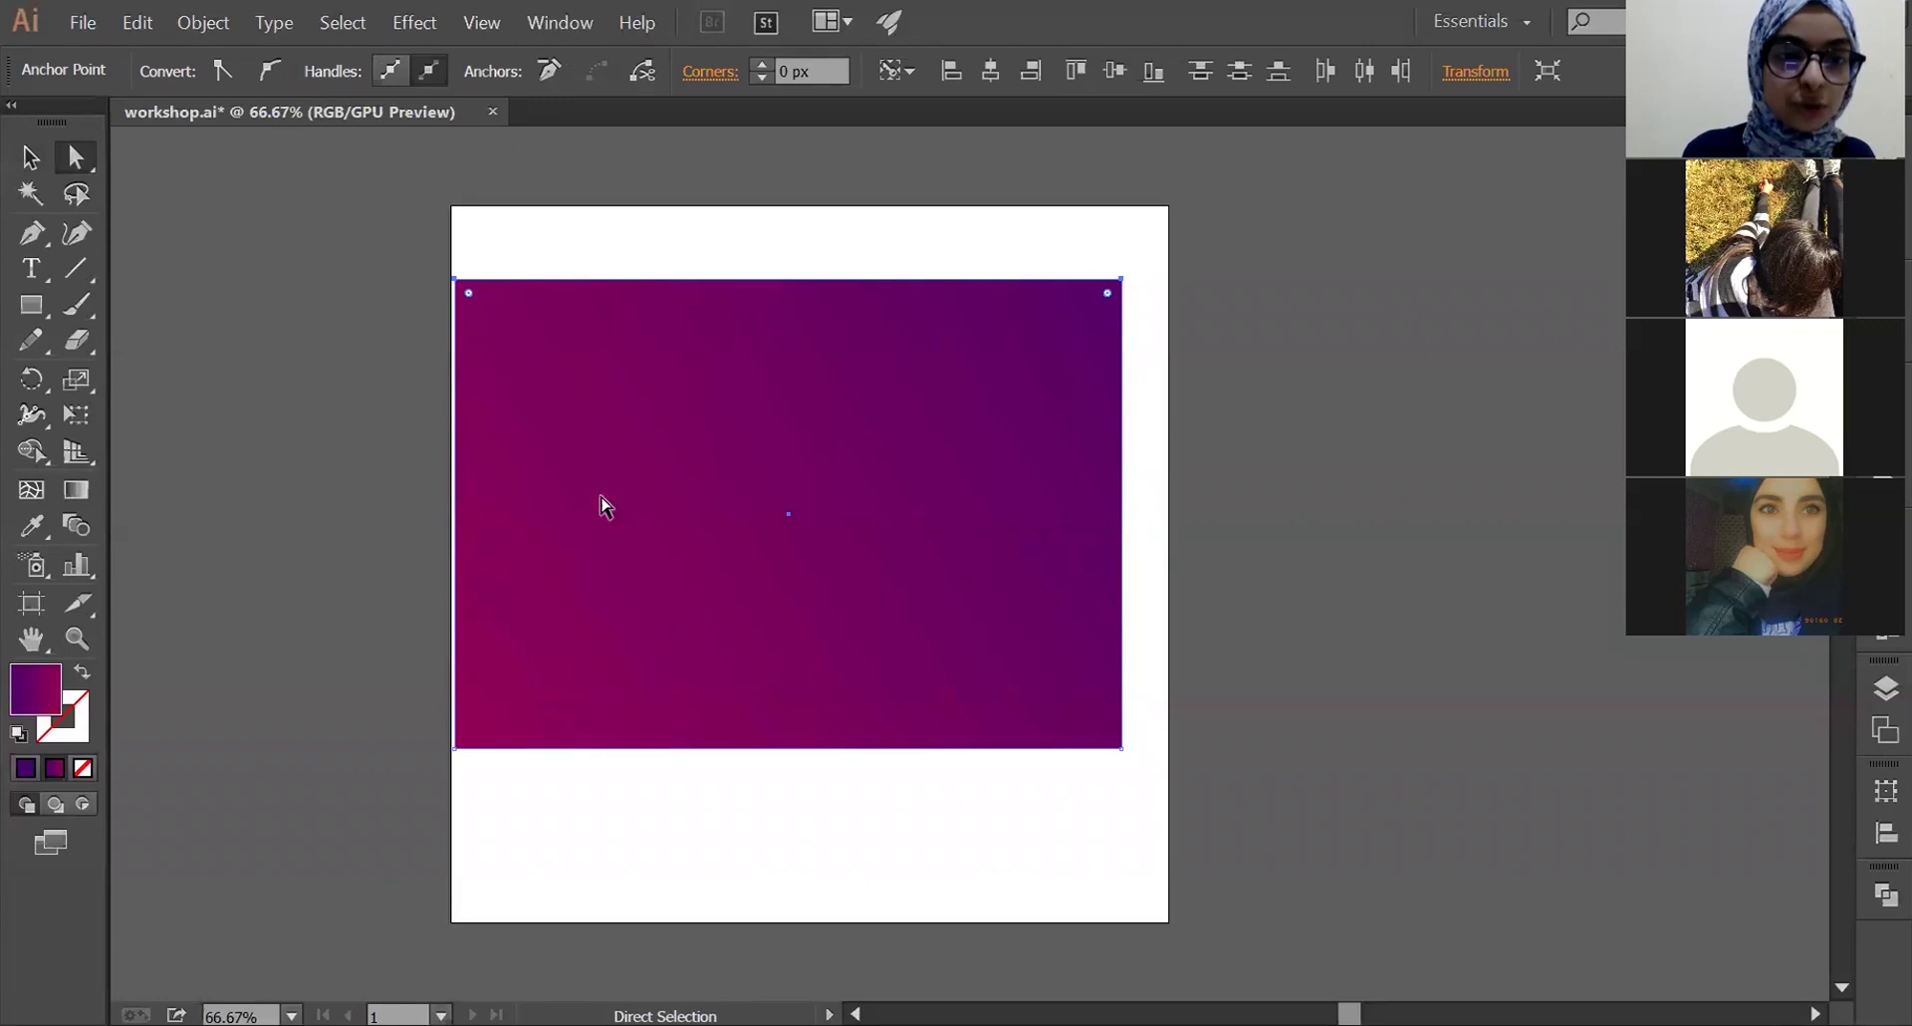
mouse_move(469, 292)
mouse_down()
mouse_move(636, 478)
mouse_move(874, 638)
mouse_up()
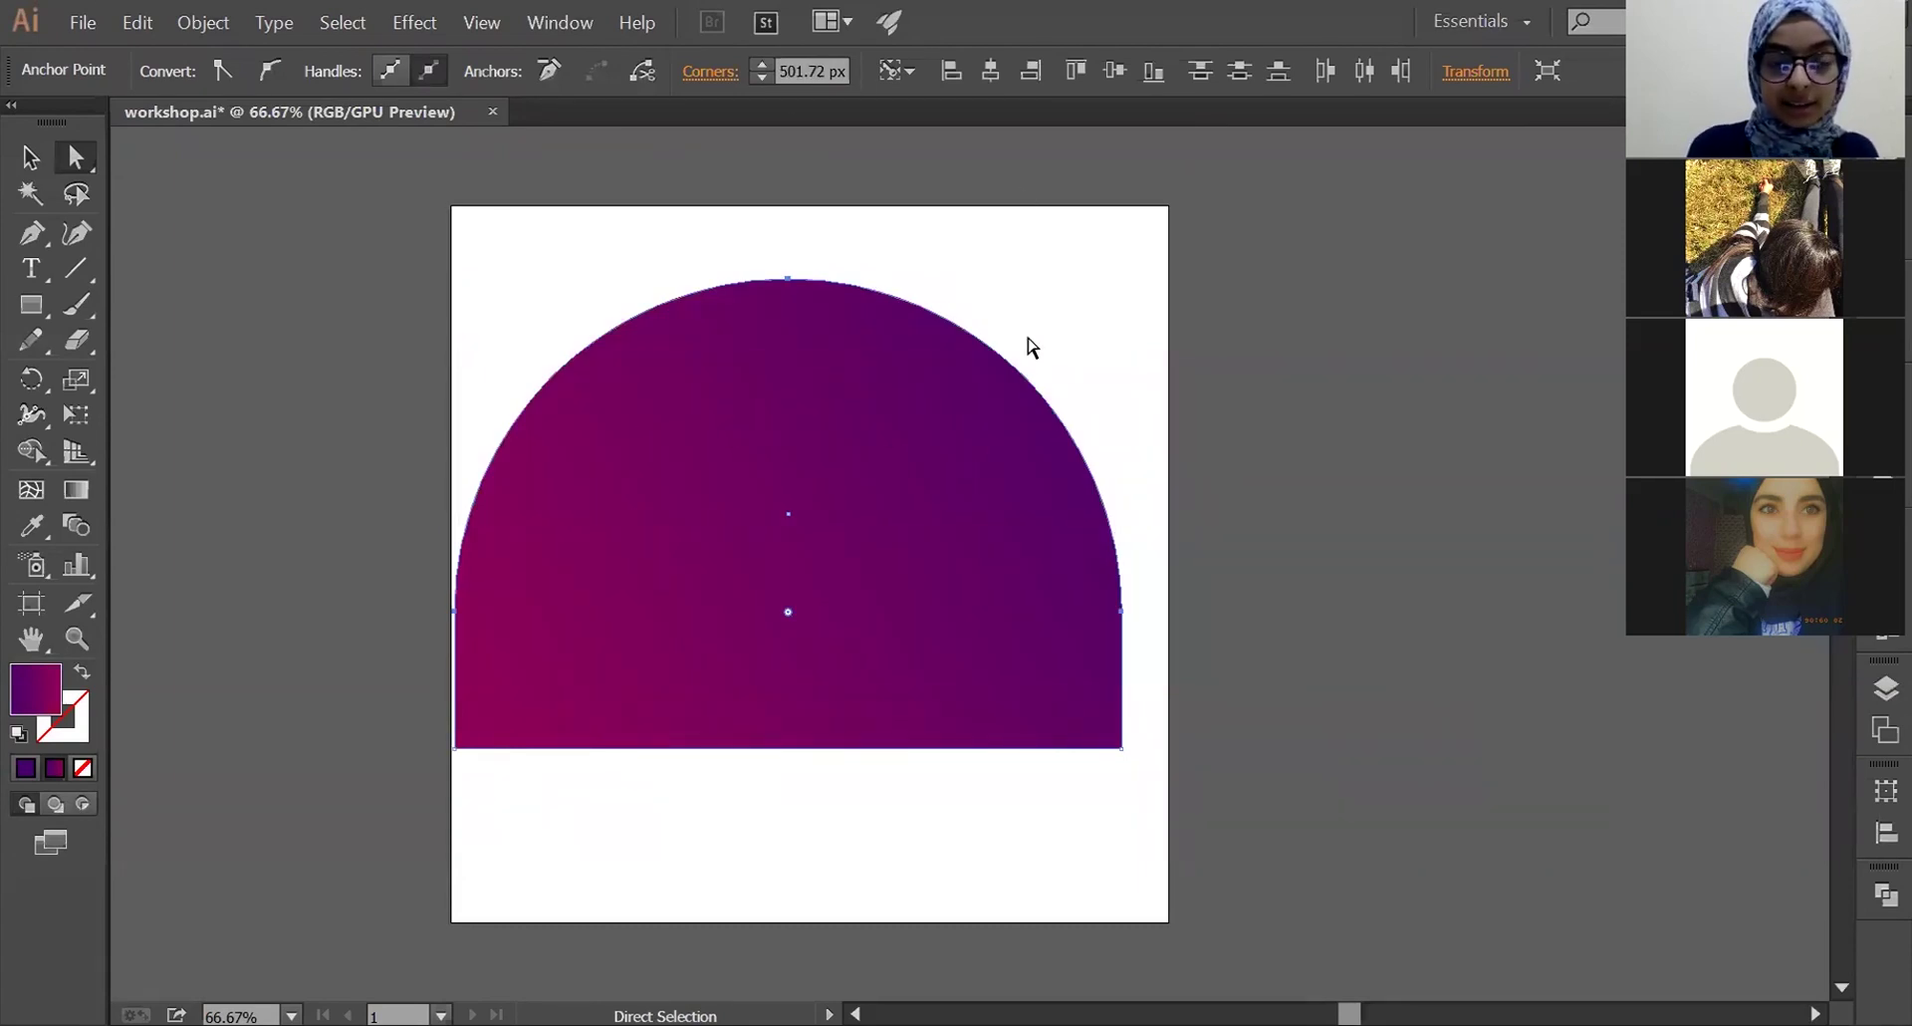
drag(788, 611, 631, 457)
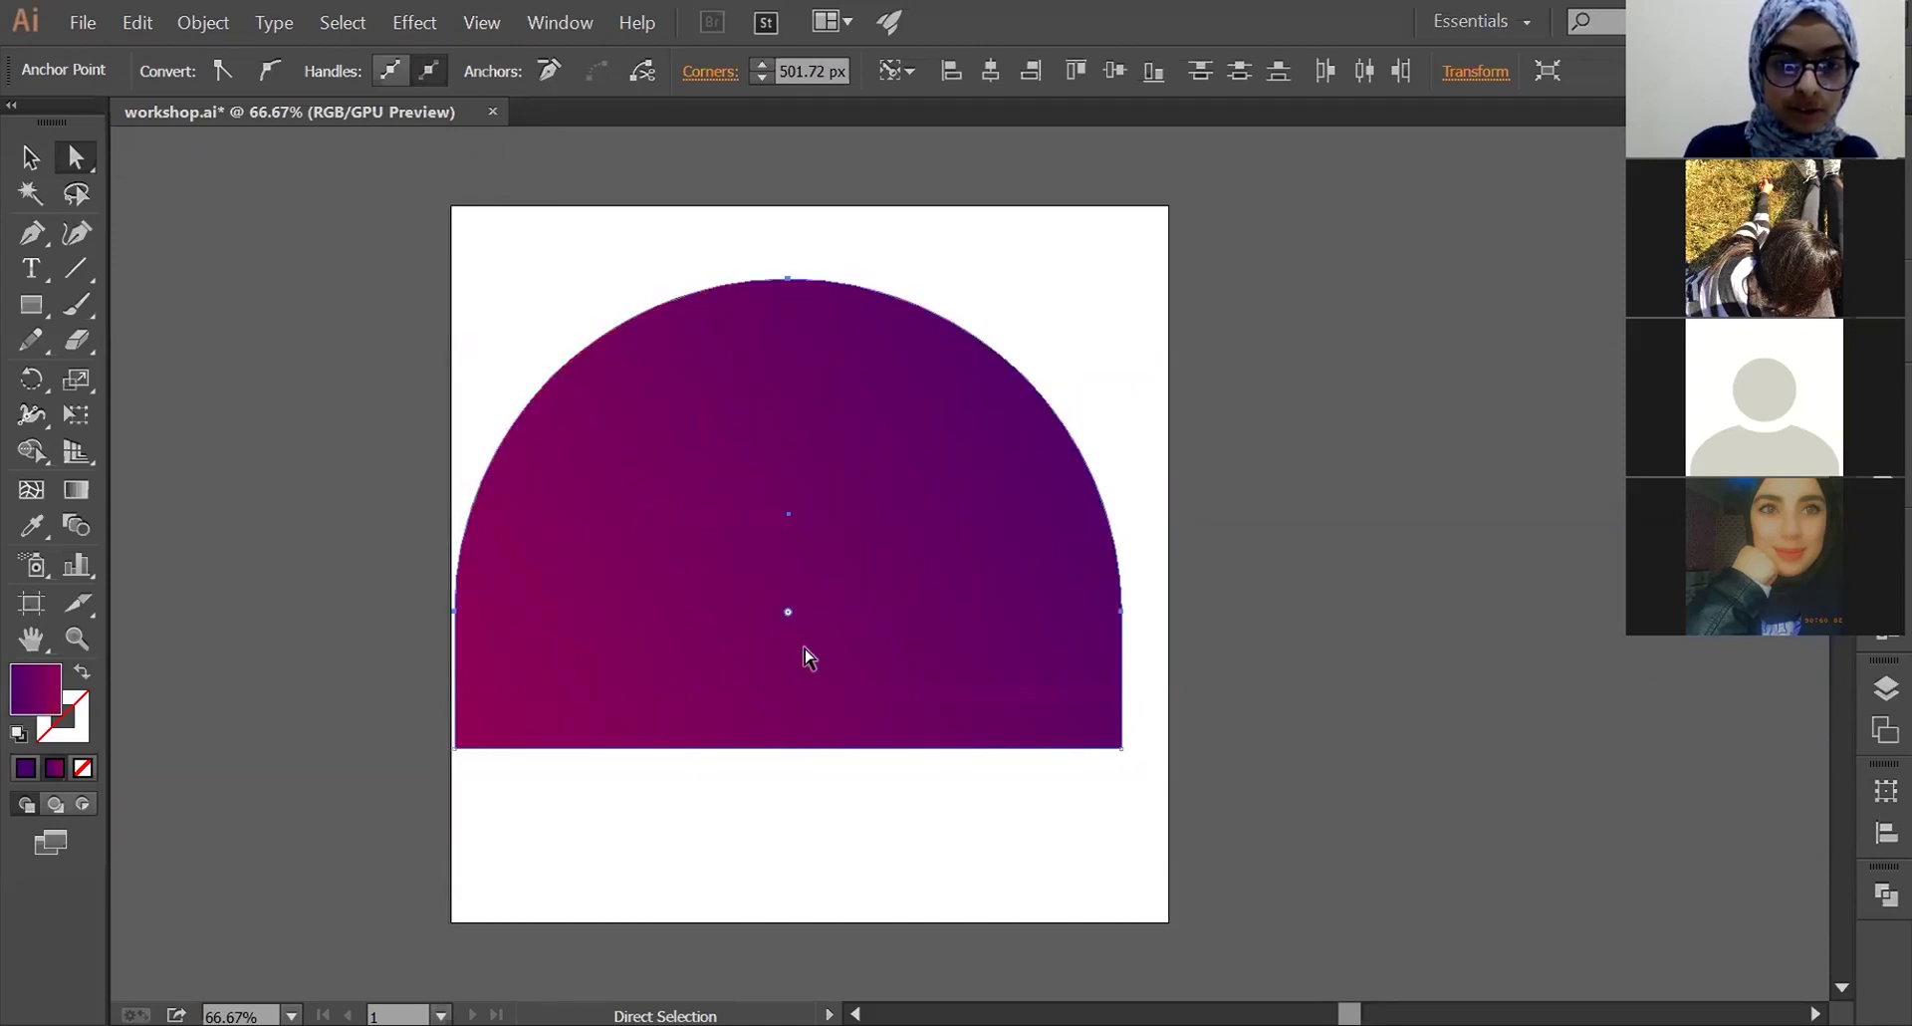
drag(792, 616, 1211, 348)
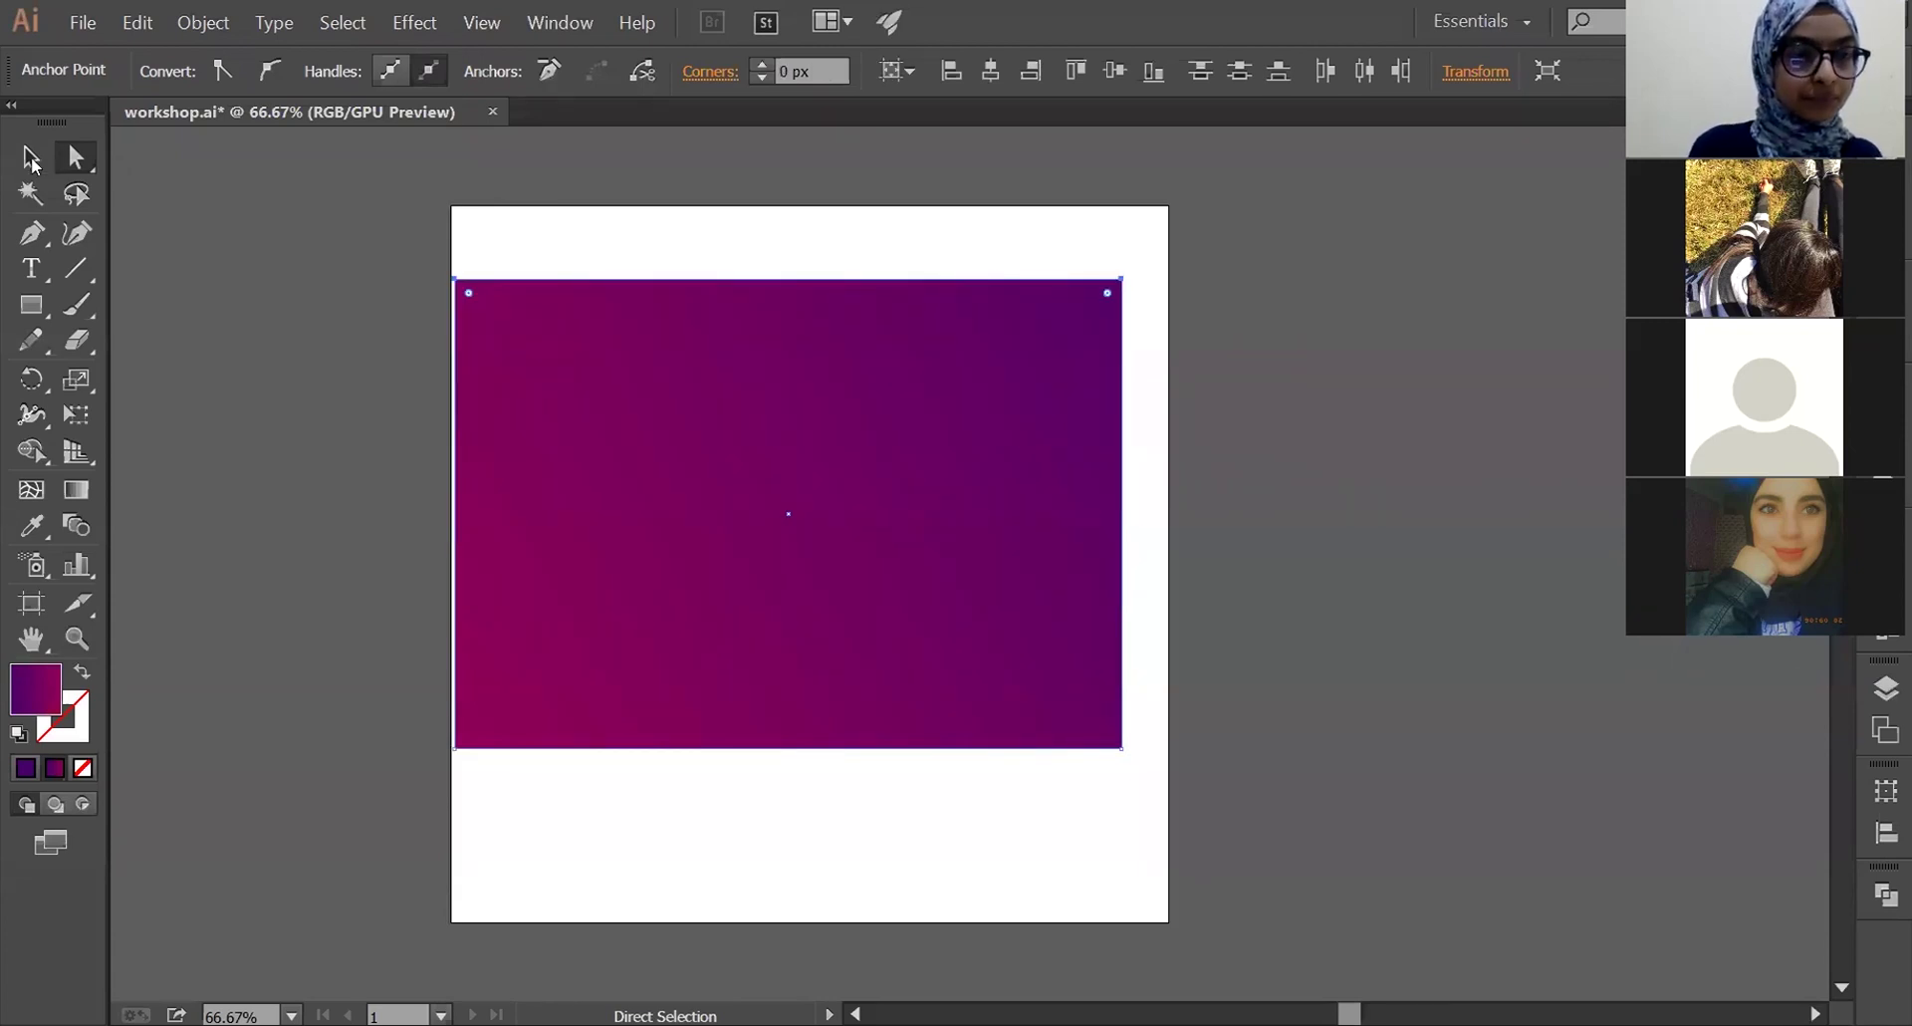
- Nudge the gradient rectangle slightly up and right, then reselect it
click(36, 156)
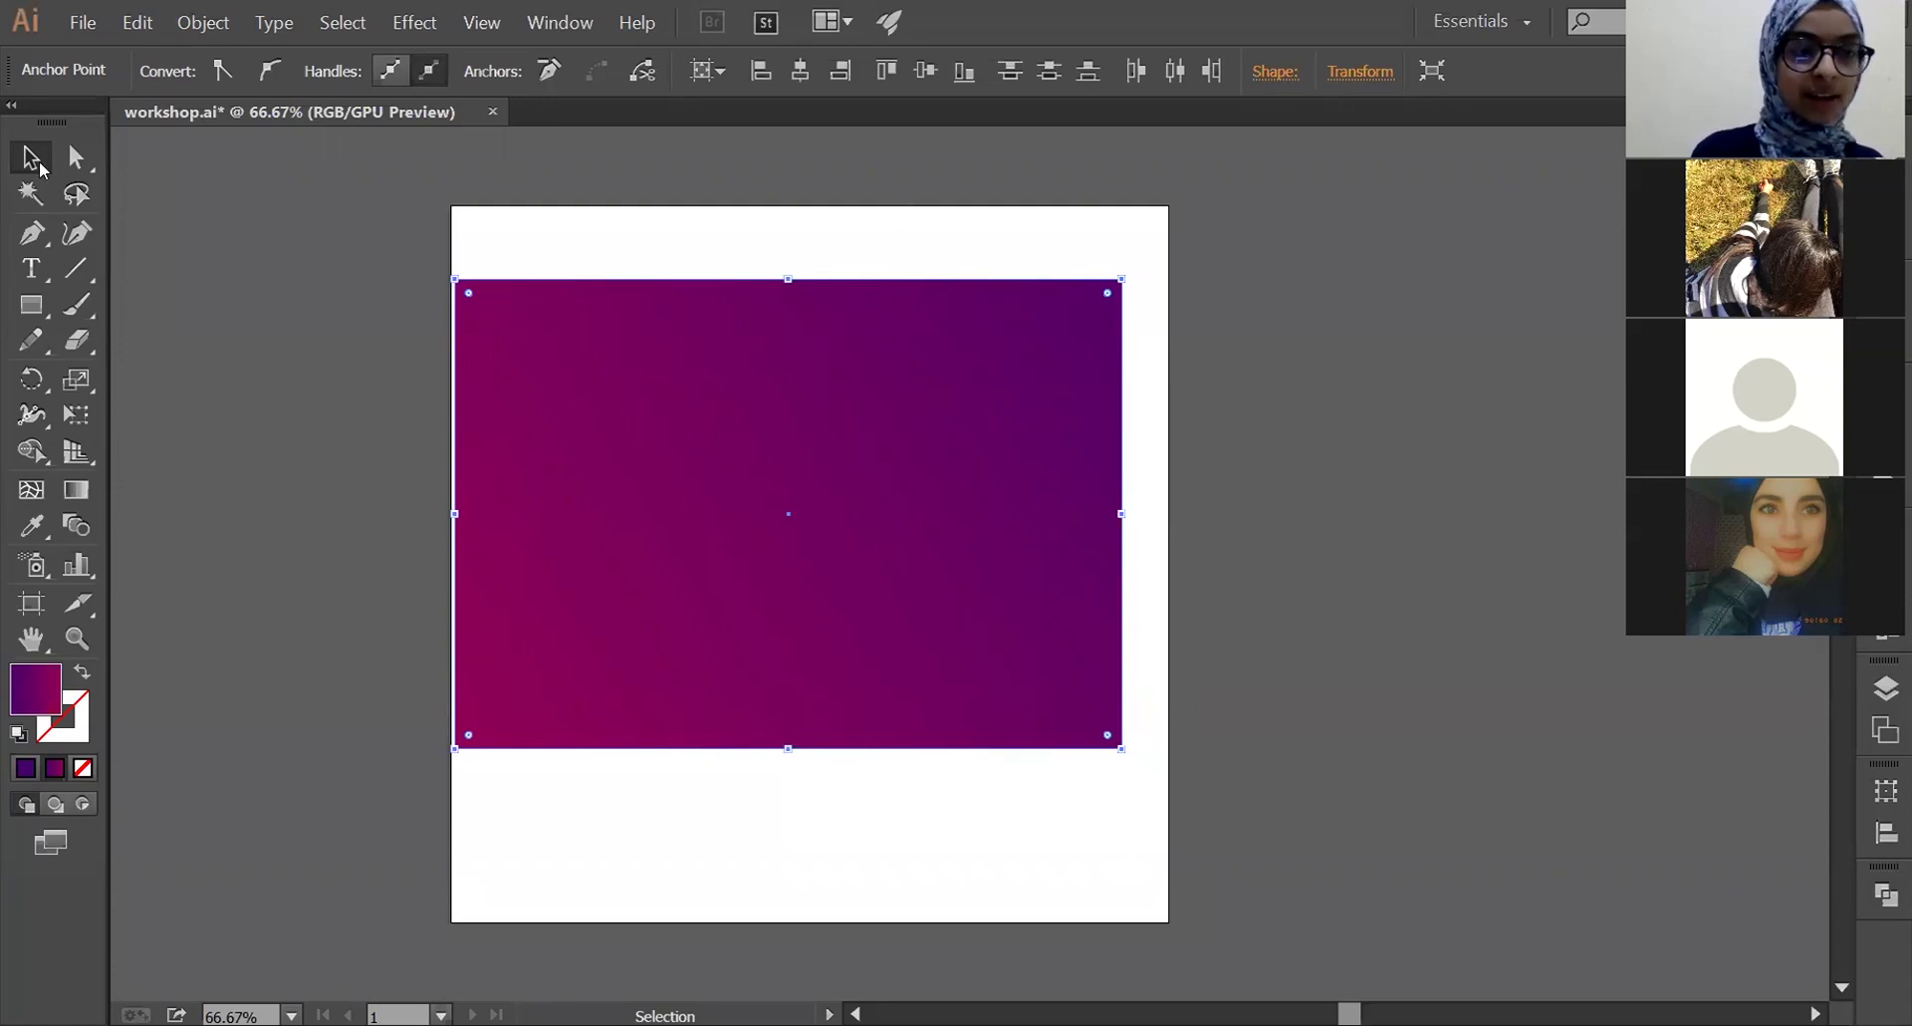
mouse_move(699, 434)
mouse_down()
mouse_move(721, 412)
mouse_move(709, 425)
mouse_up()
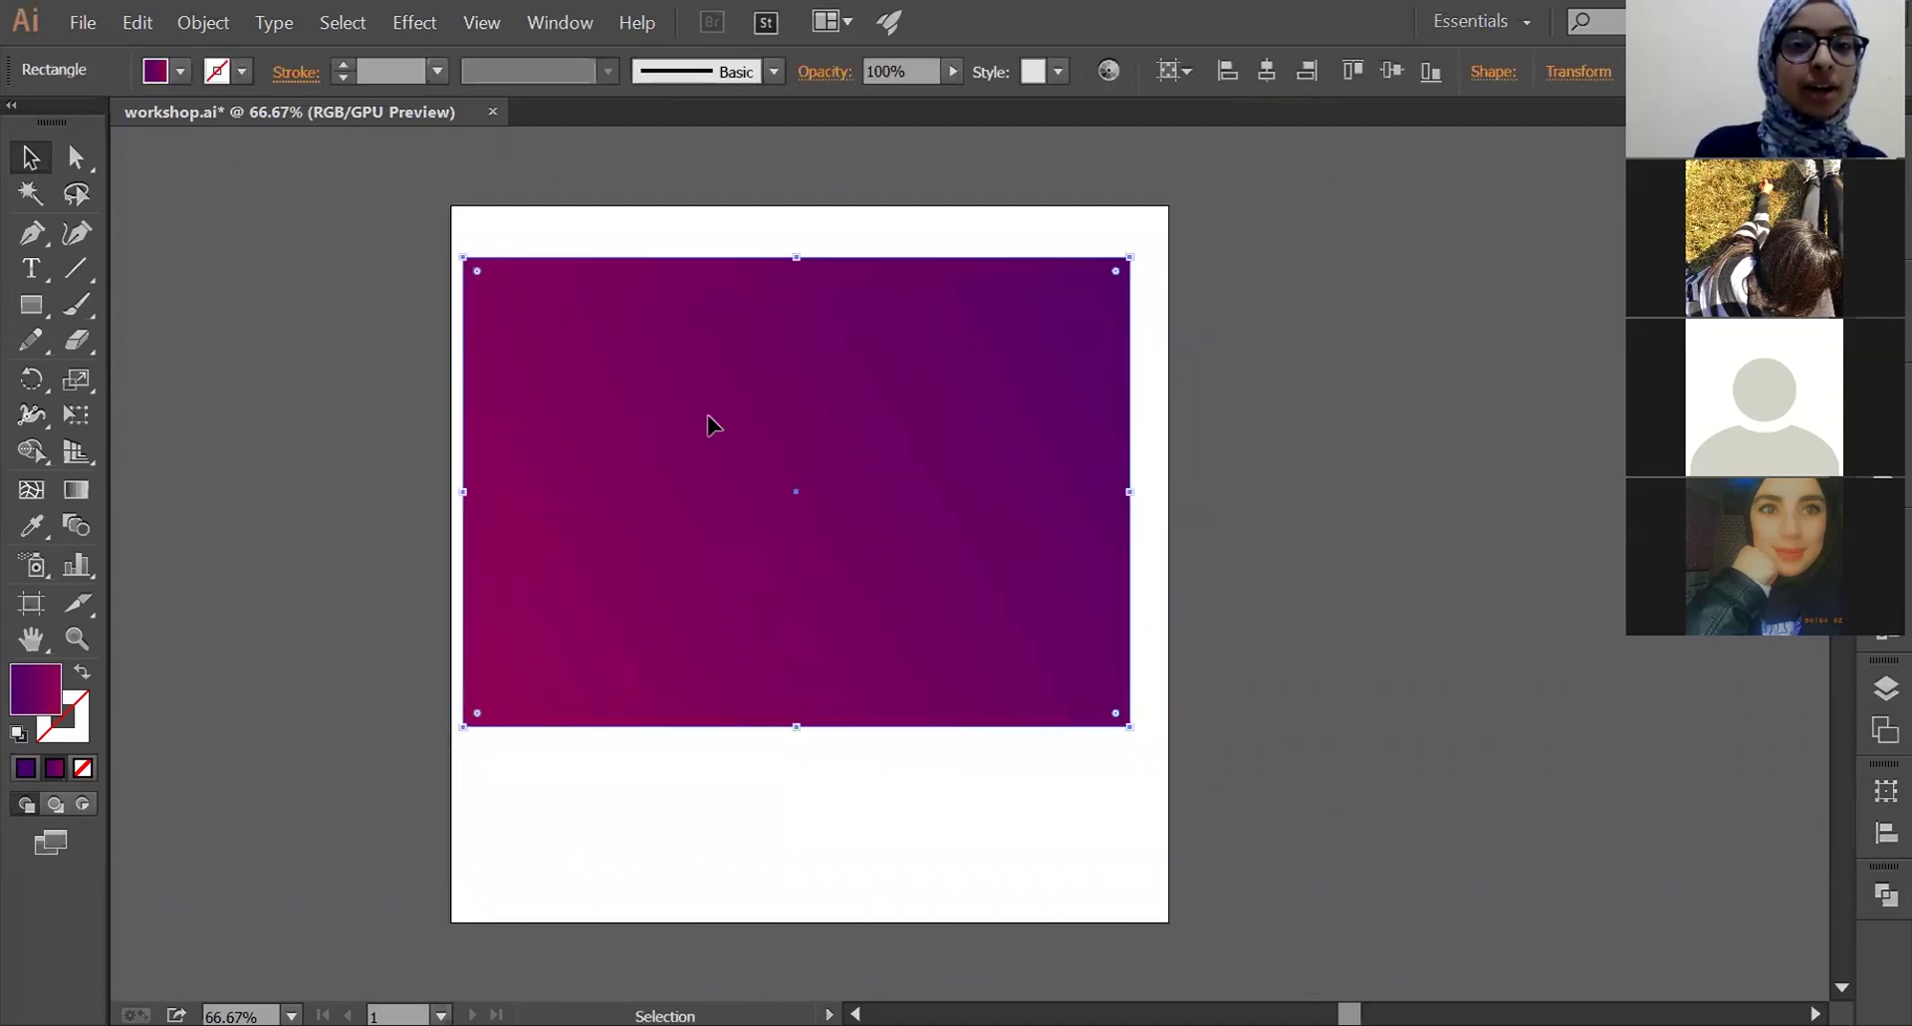
click(773, 243)
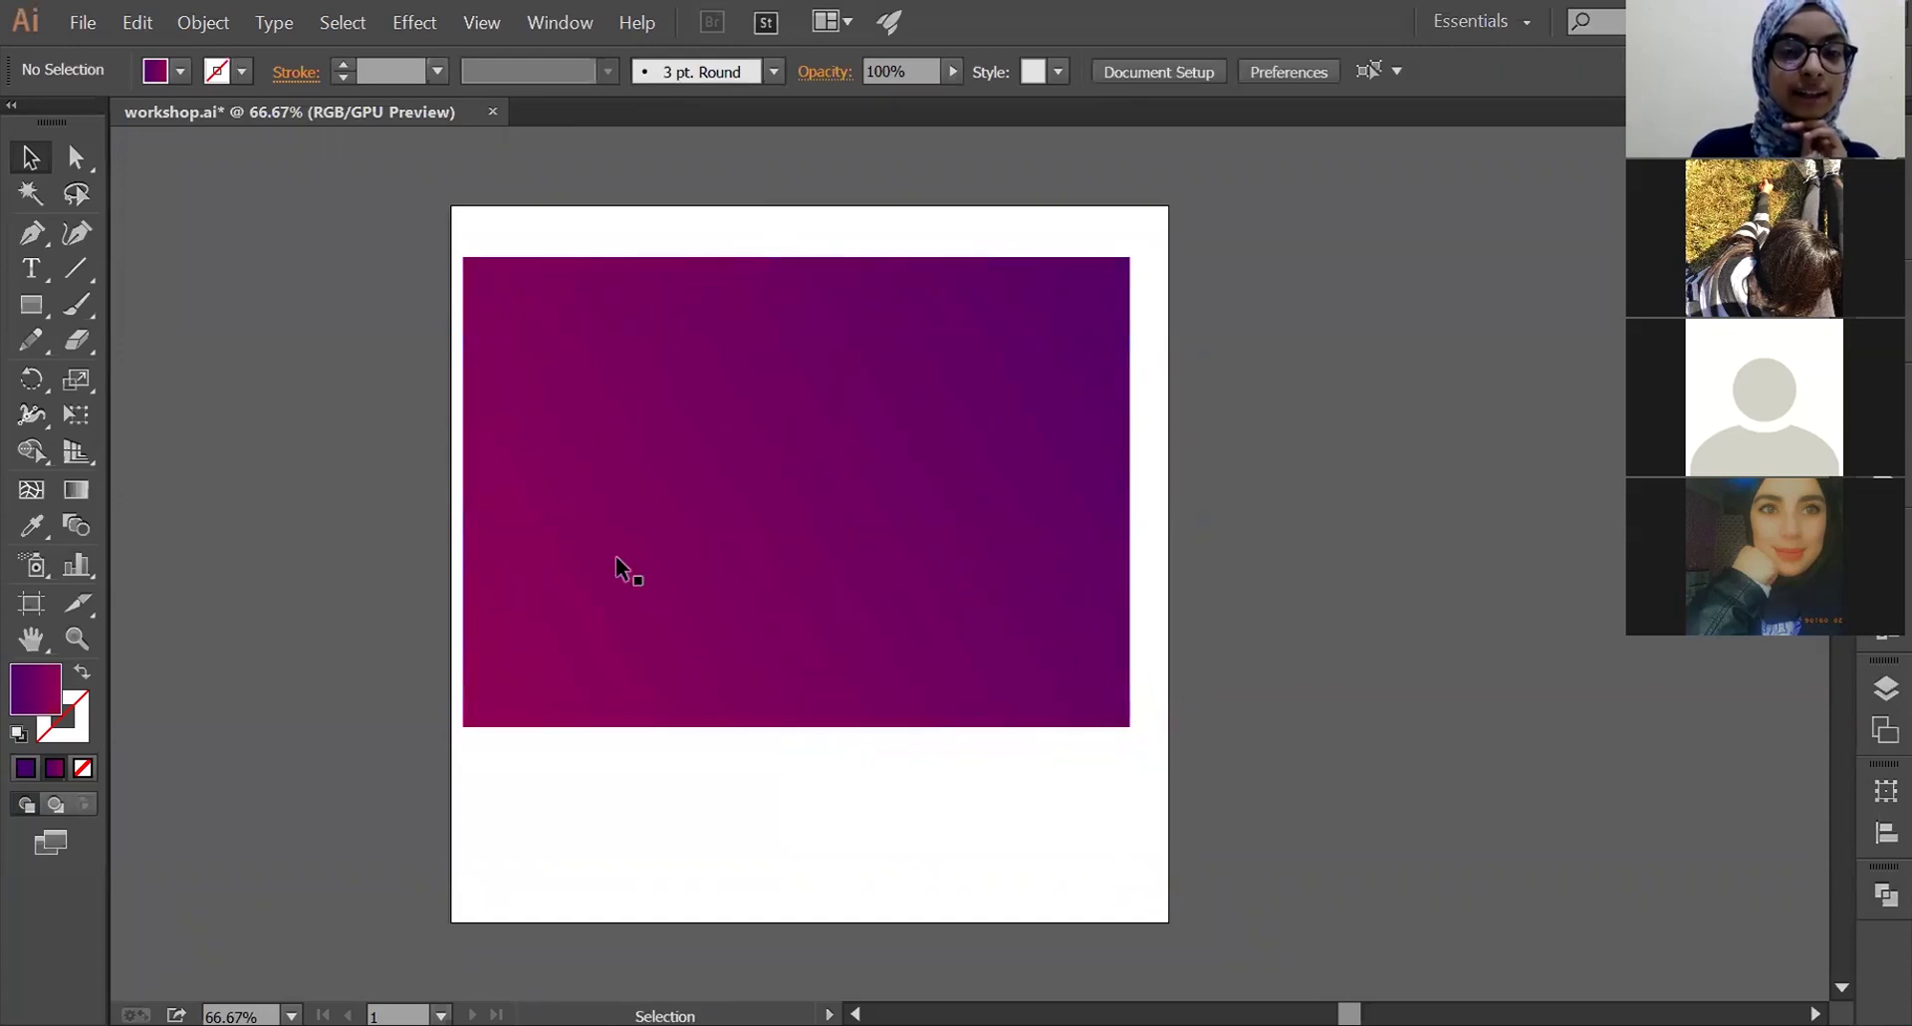
click(520, 713)
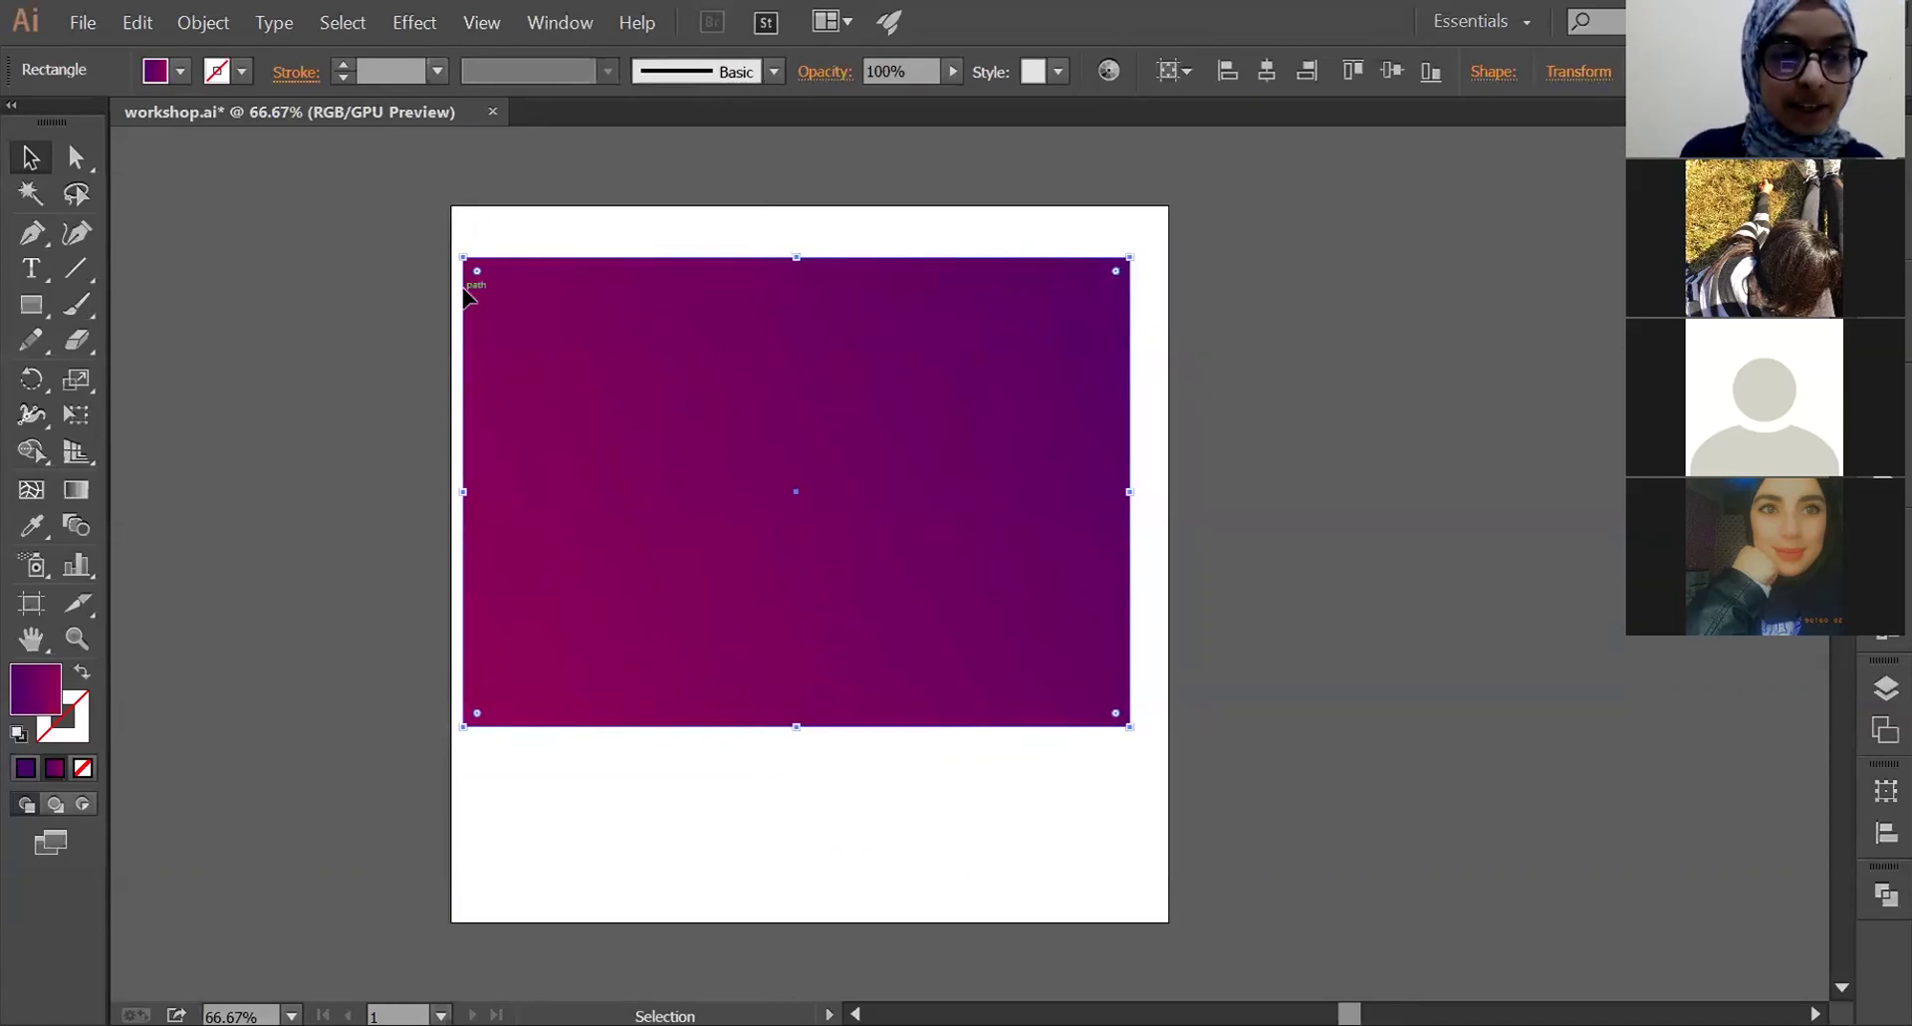
drag(478, 271, 507, 301)
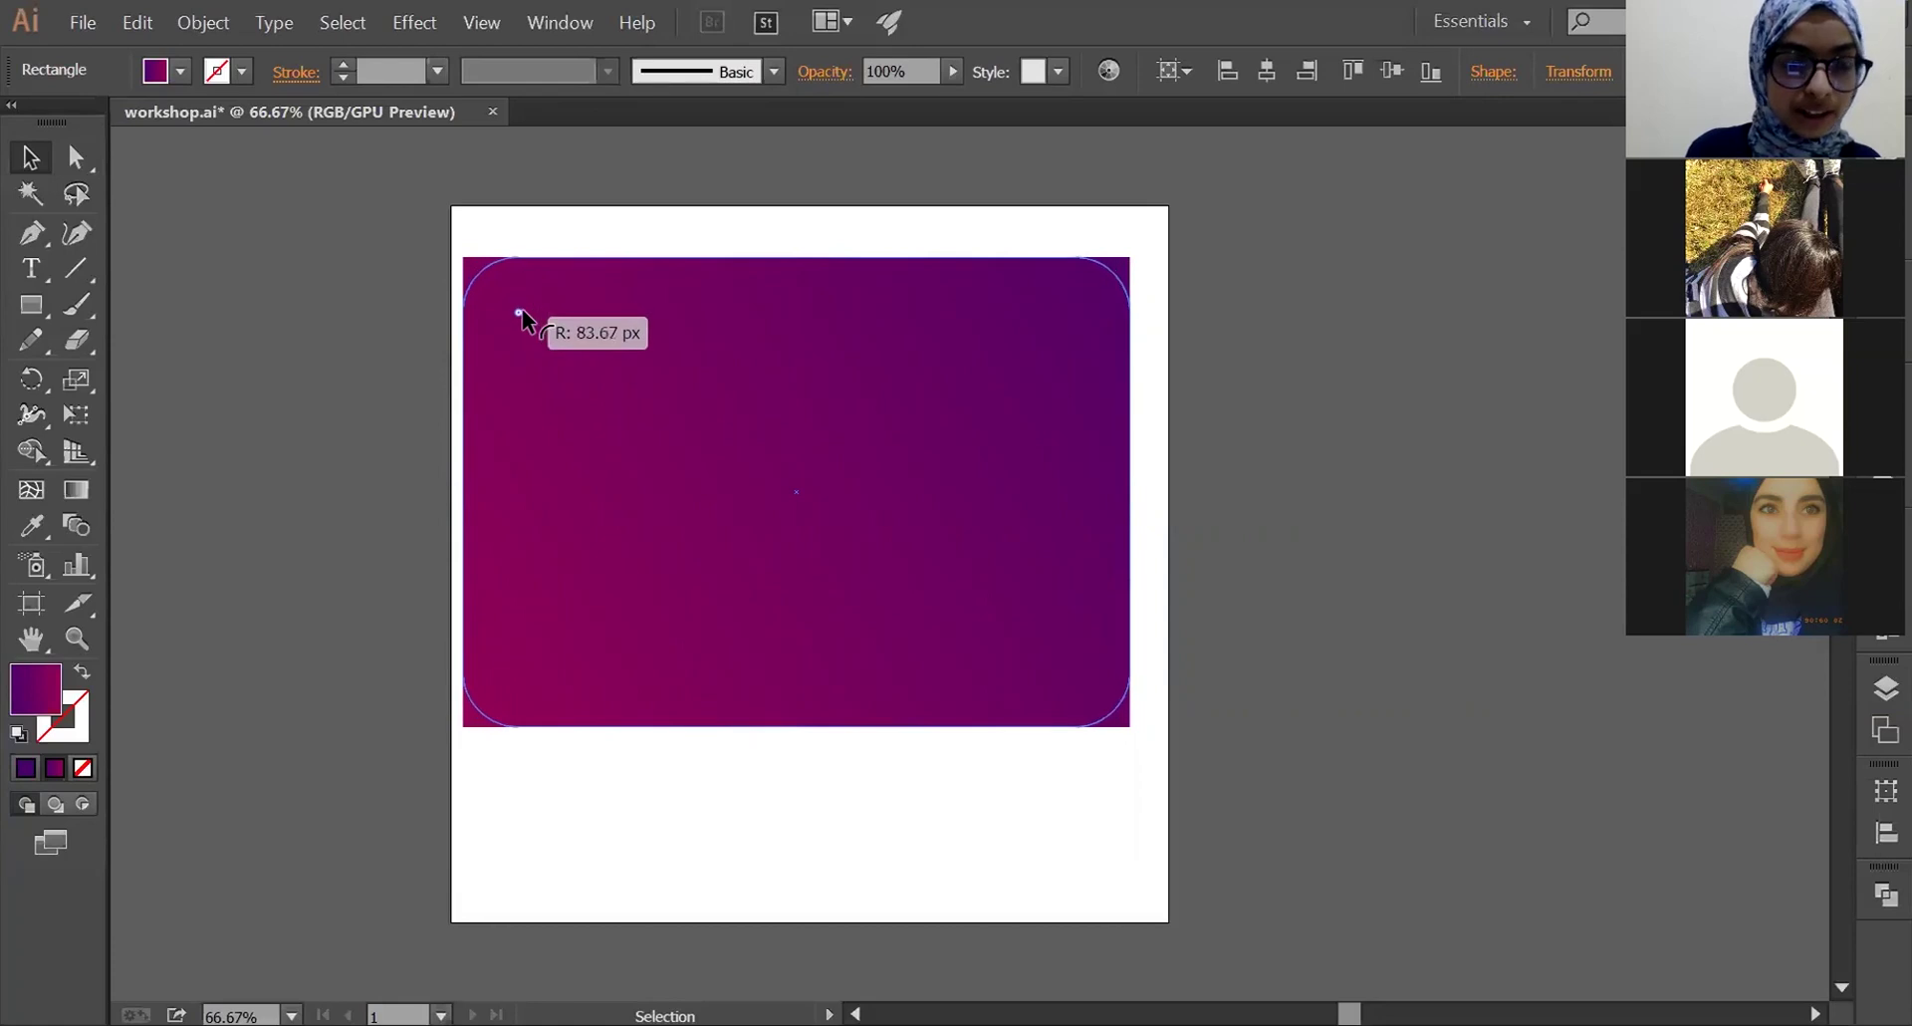
drag(508, 300, 426, 233)
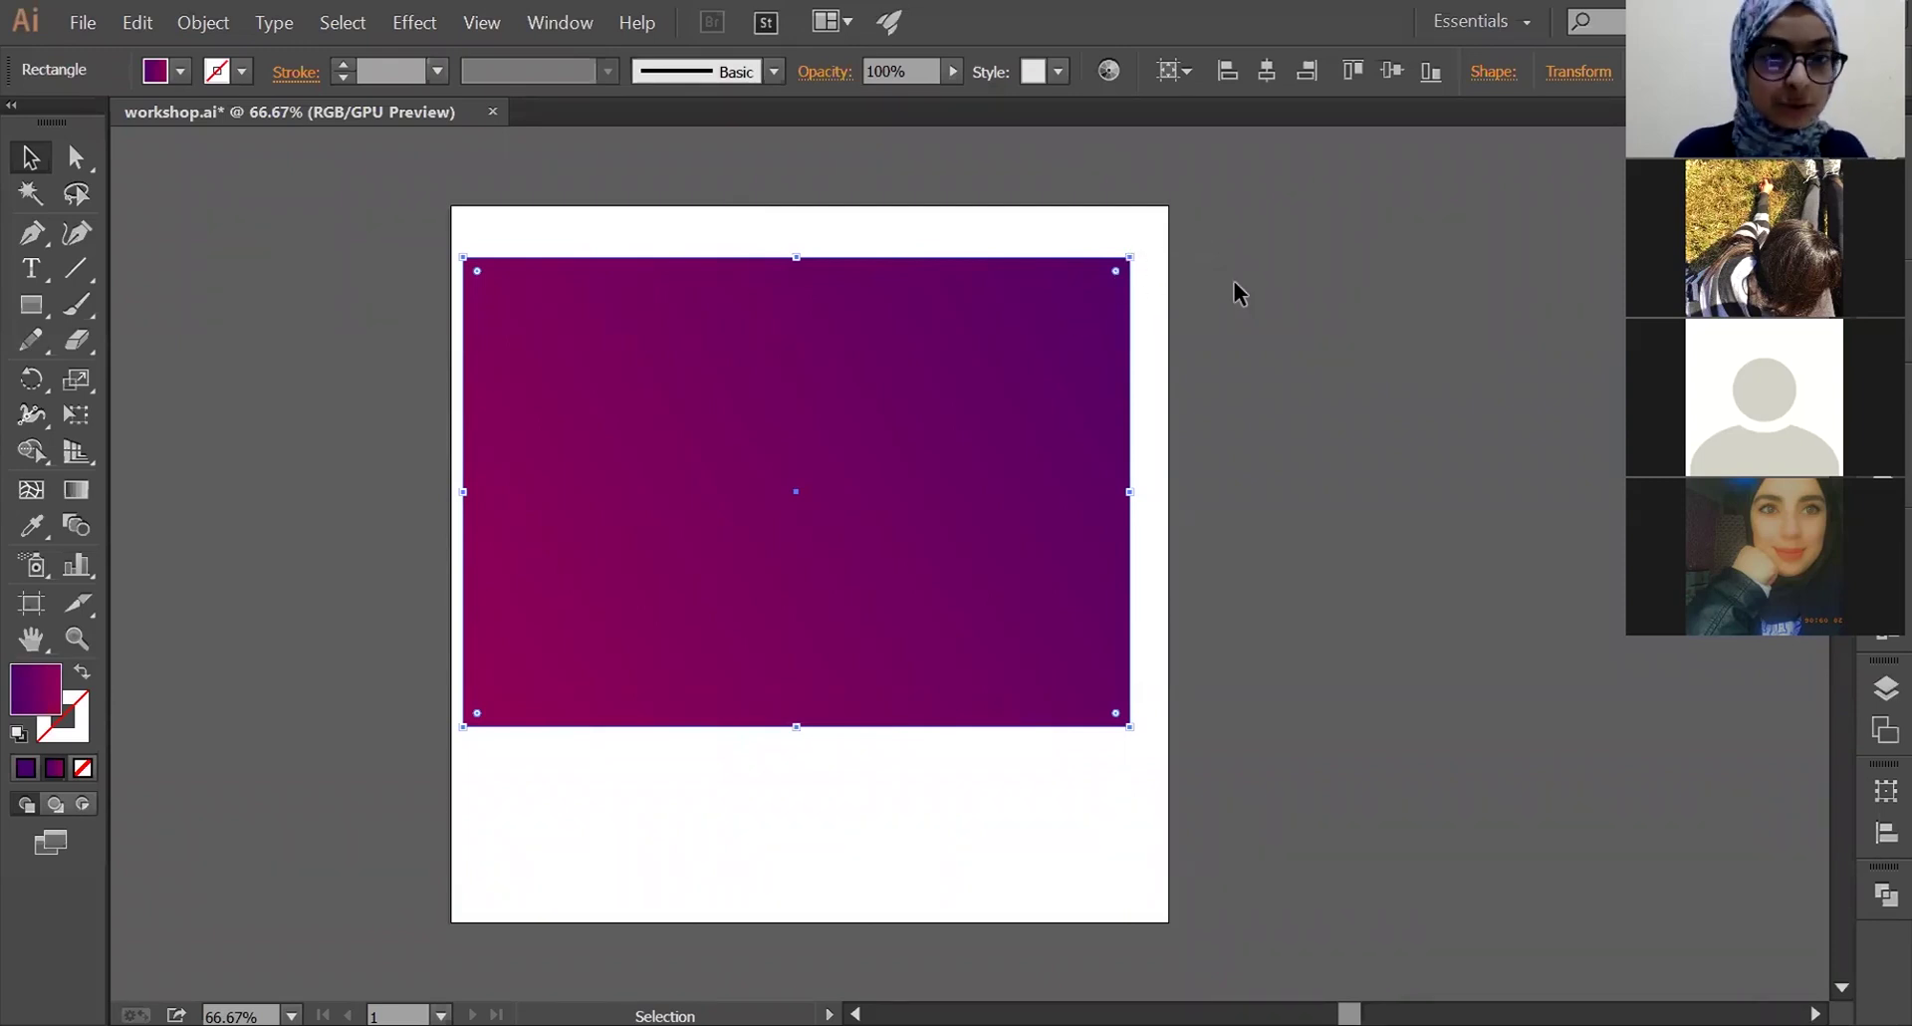
click(77, 157)
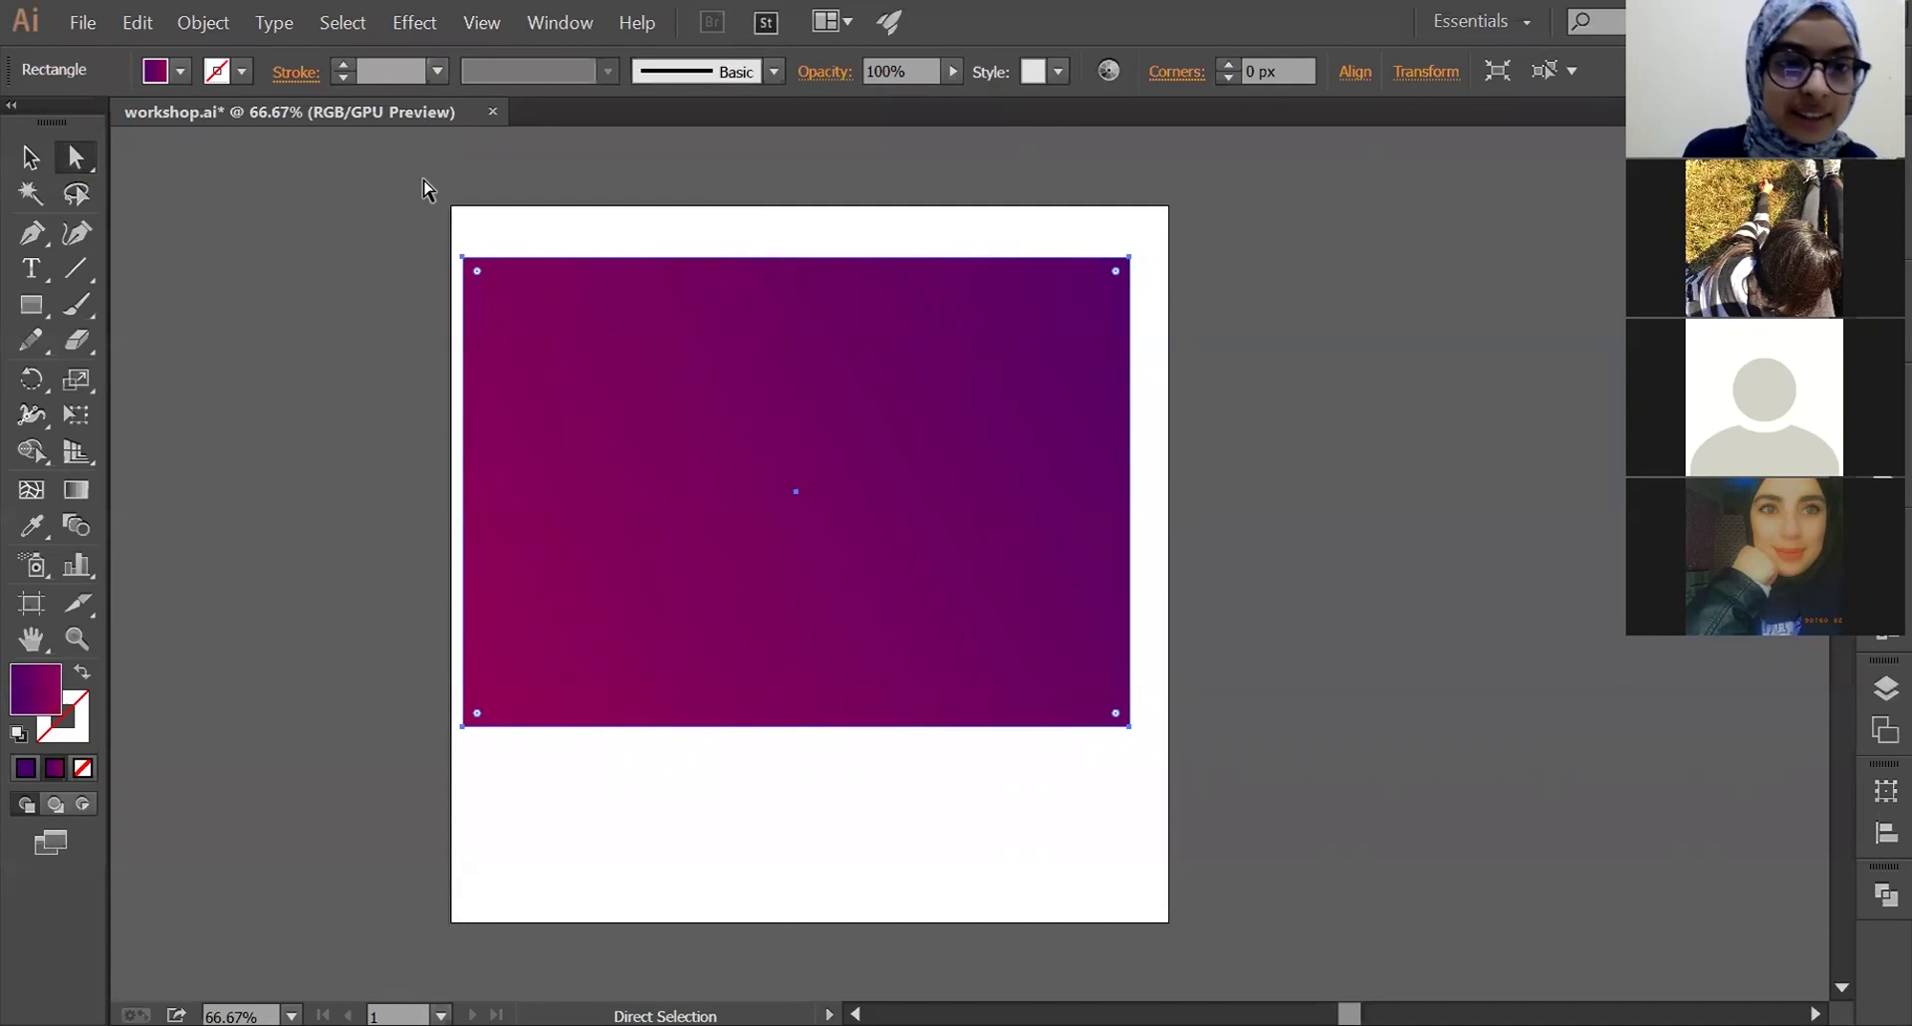
click(461, 258)
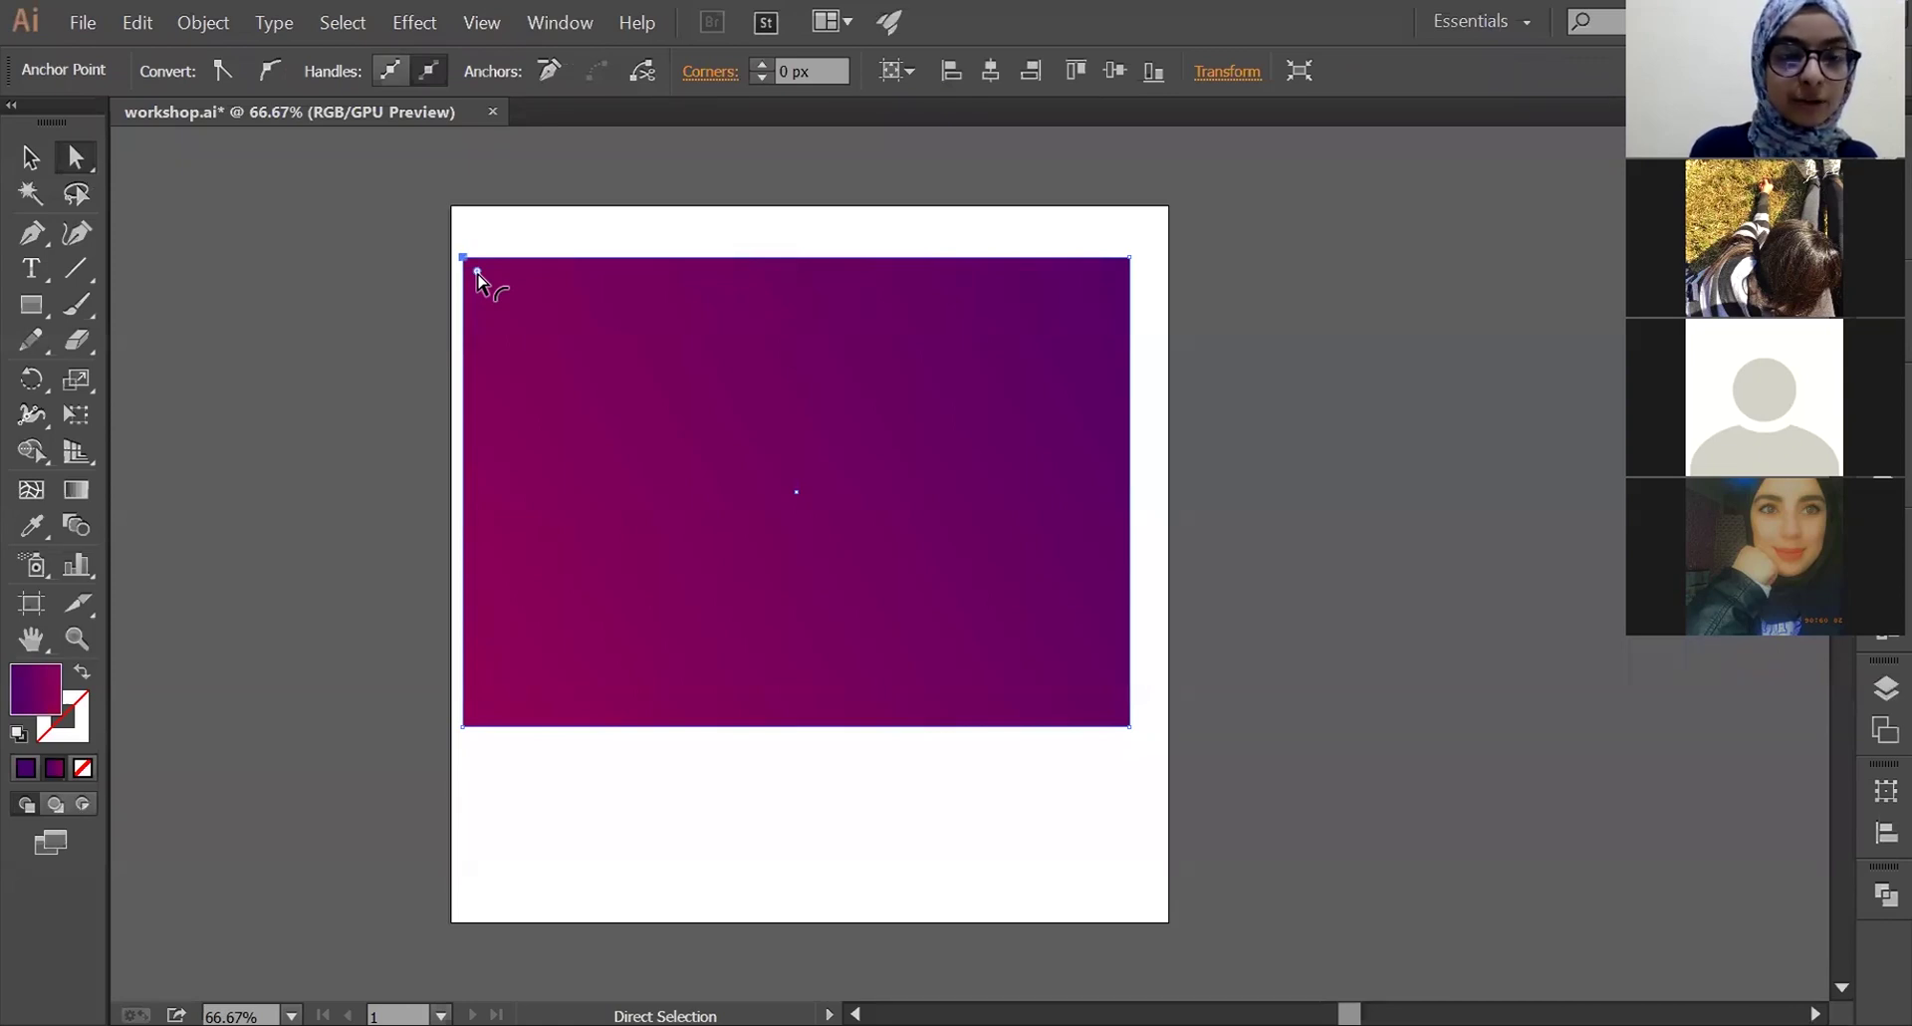
drag(476, 271, 631, 397)
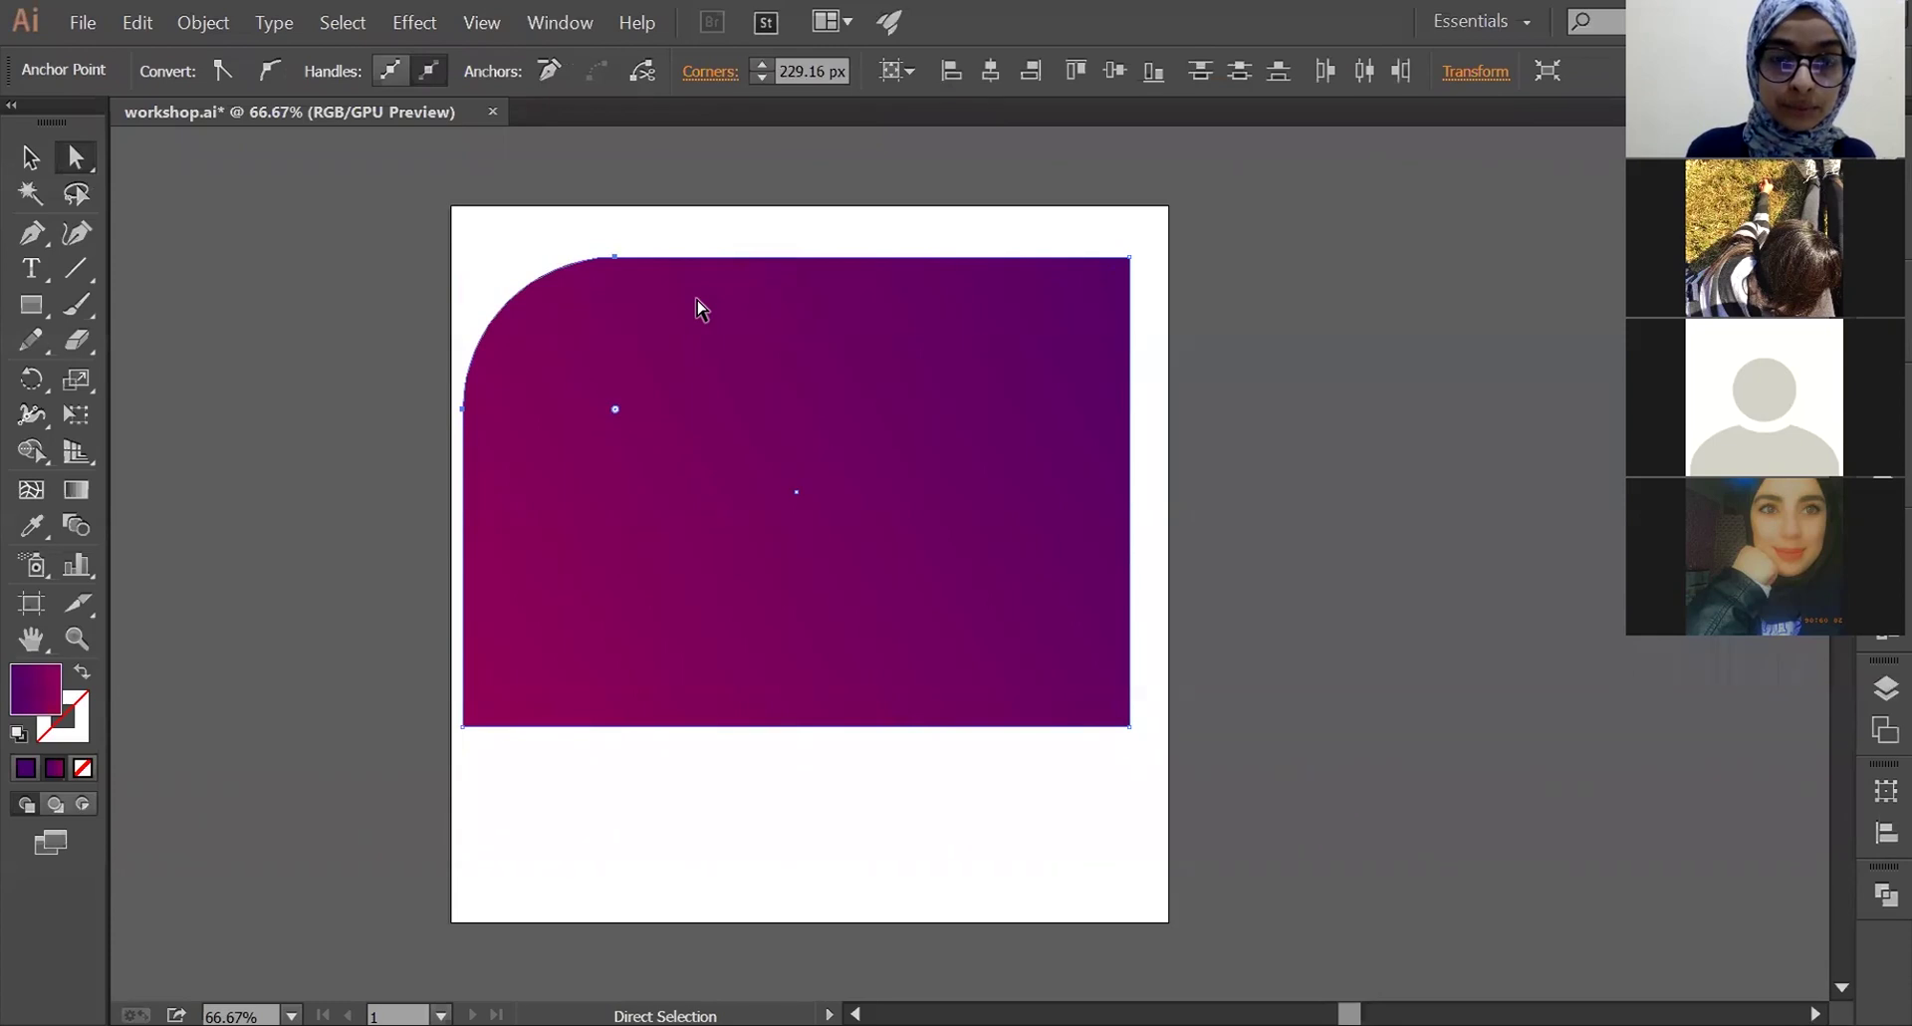
drag(615, 416, 450, 264)
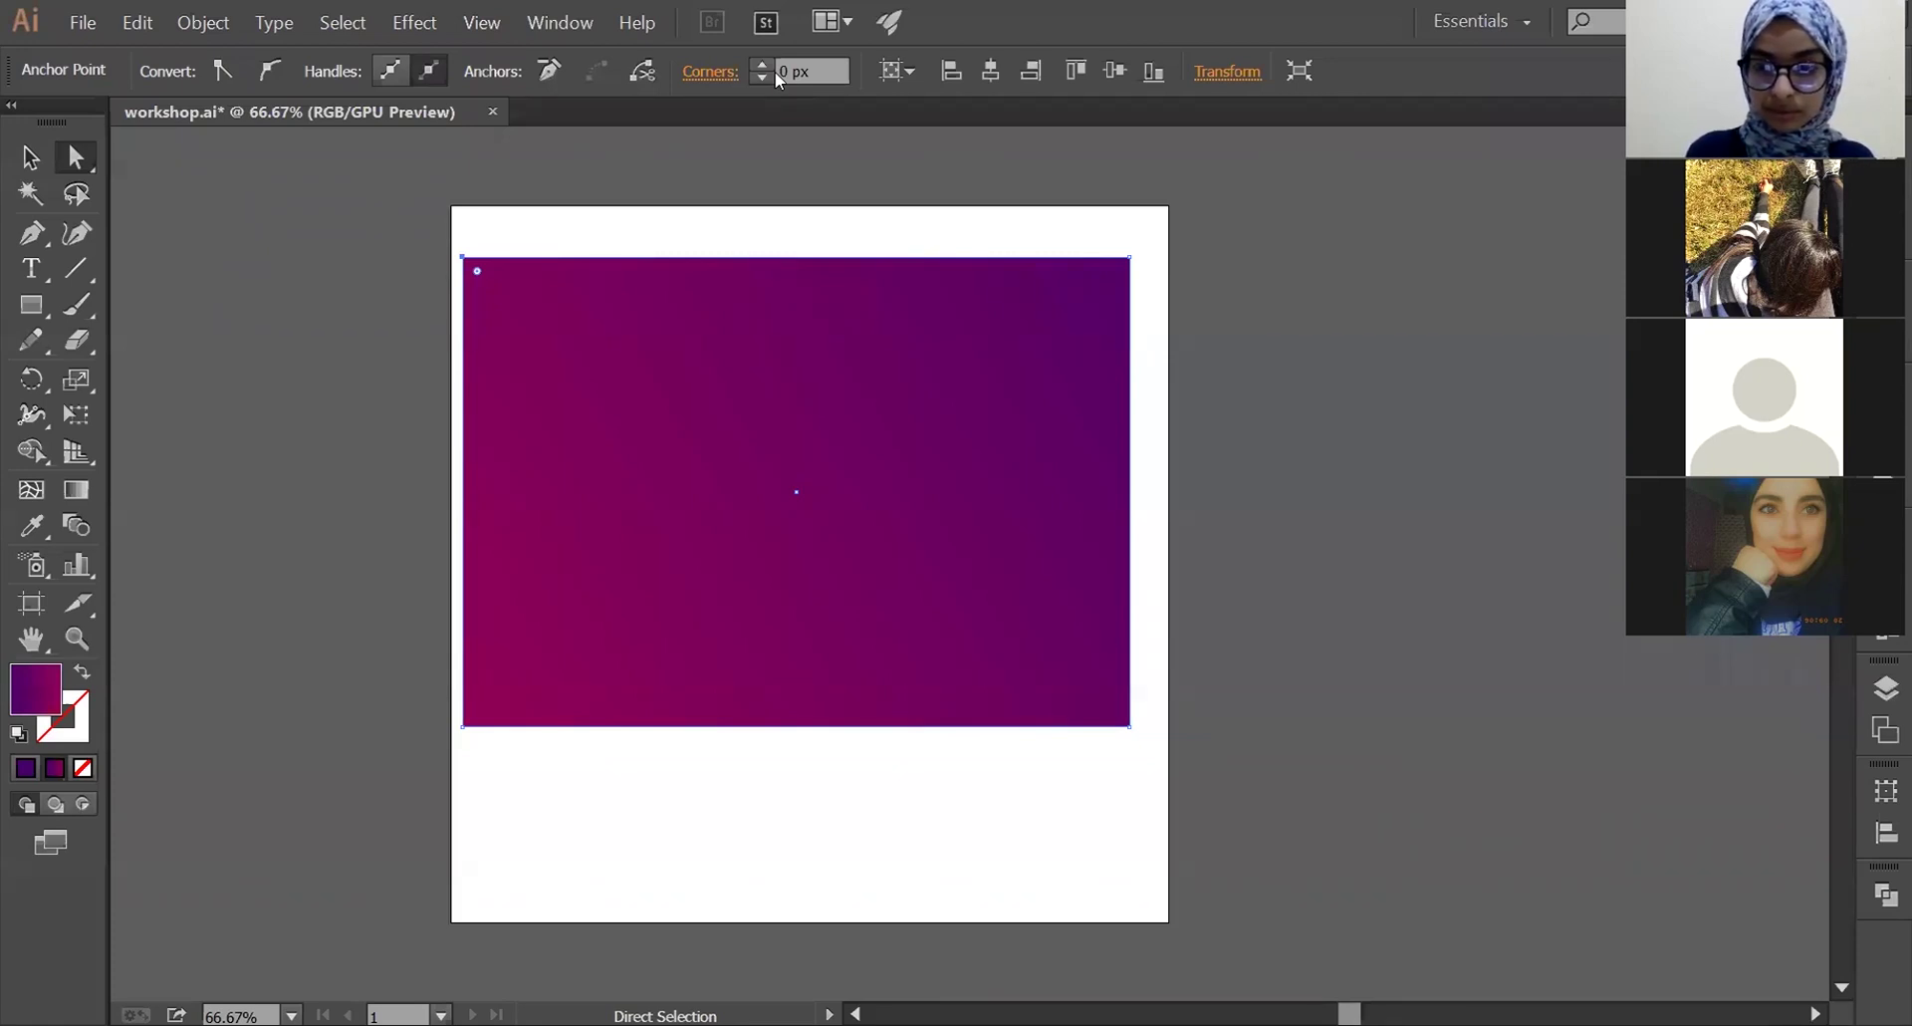
click(465, 257)
drag(476, 281, 534, 324)
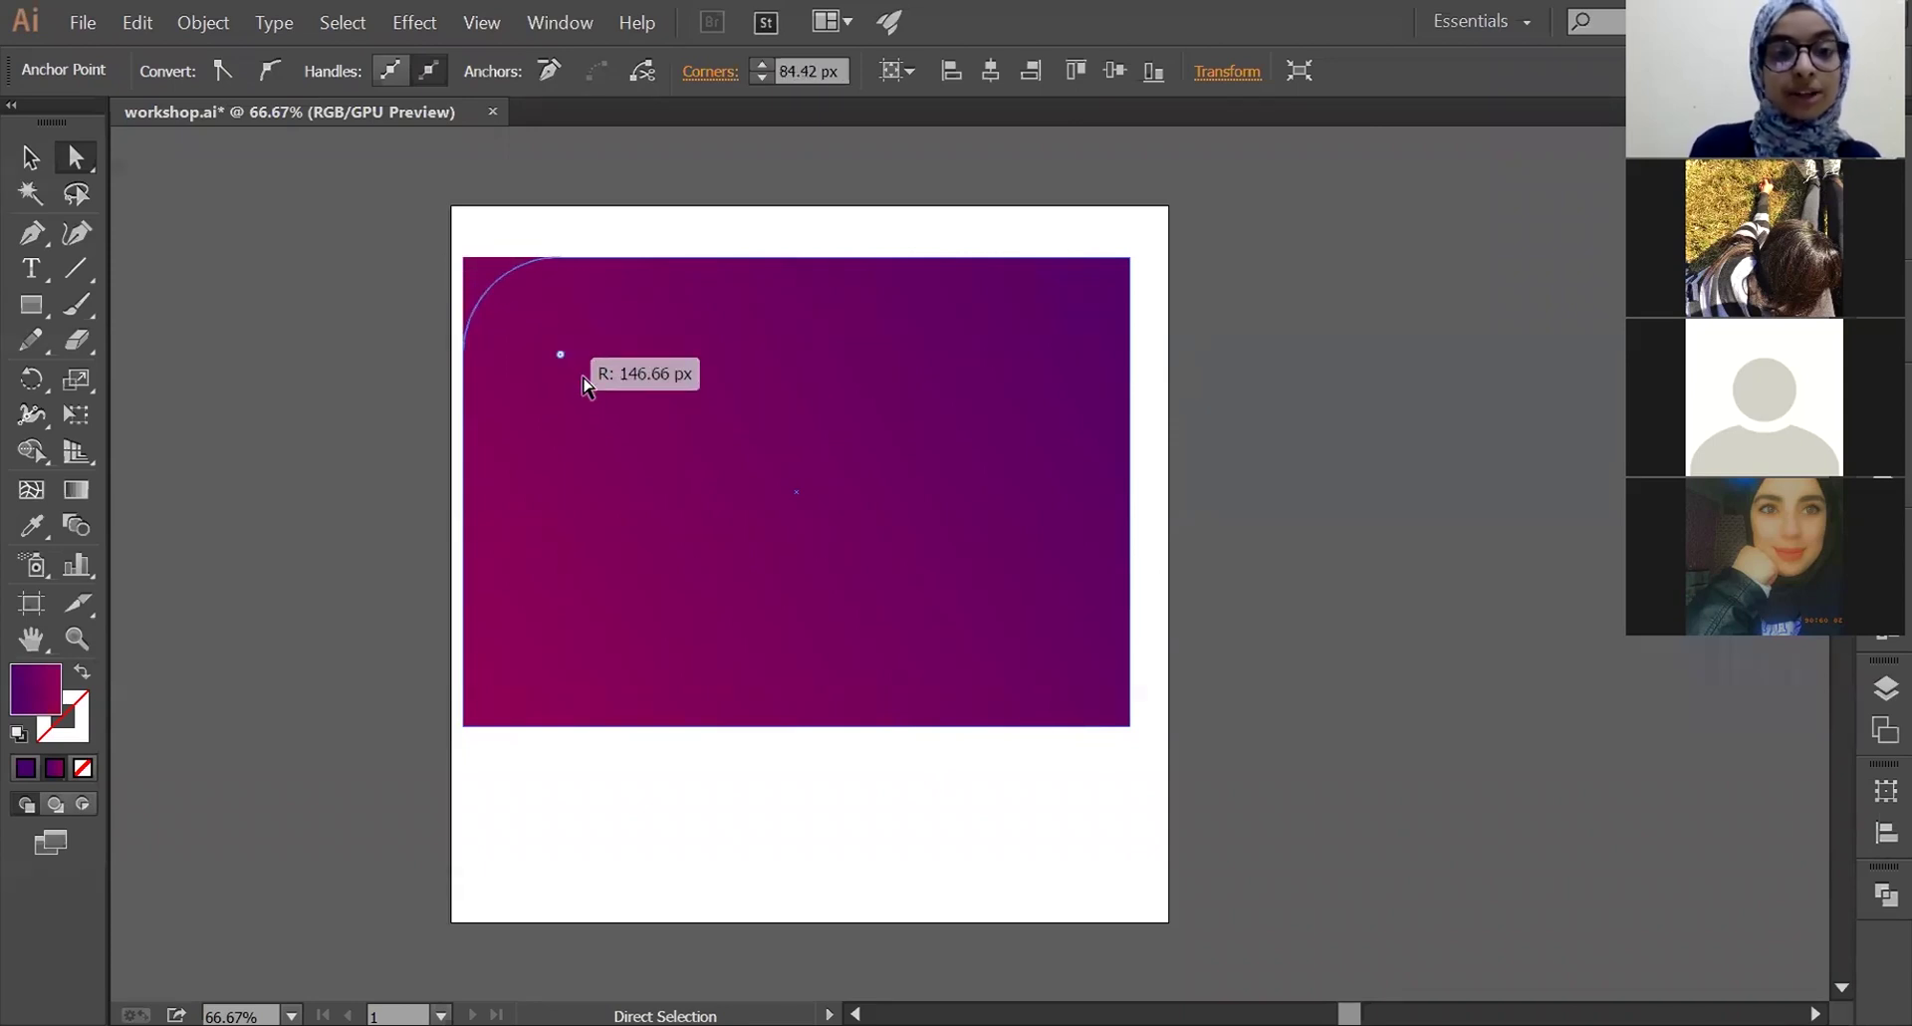
drag(535, 324, 586, 383)
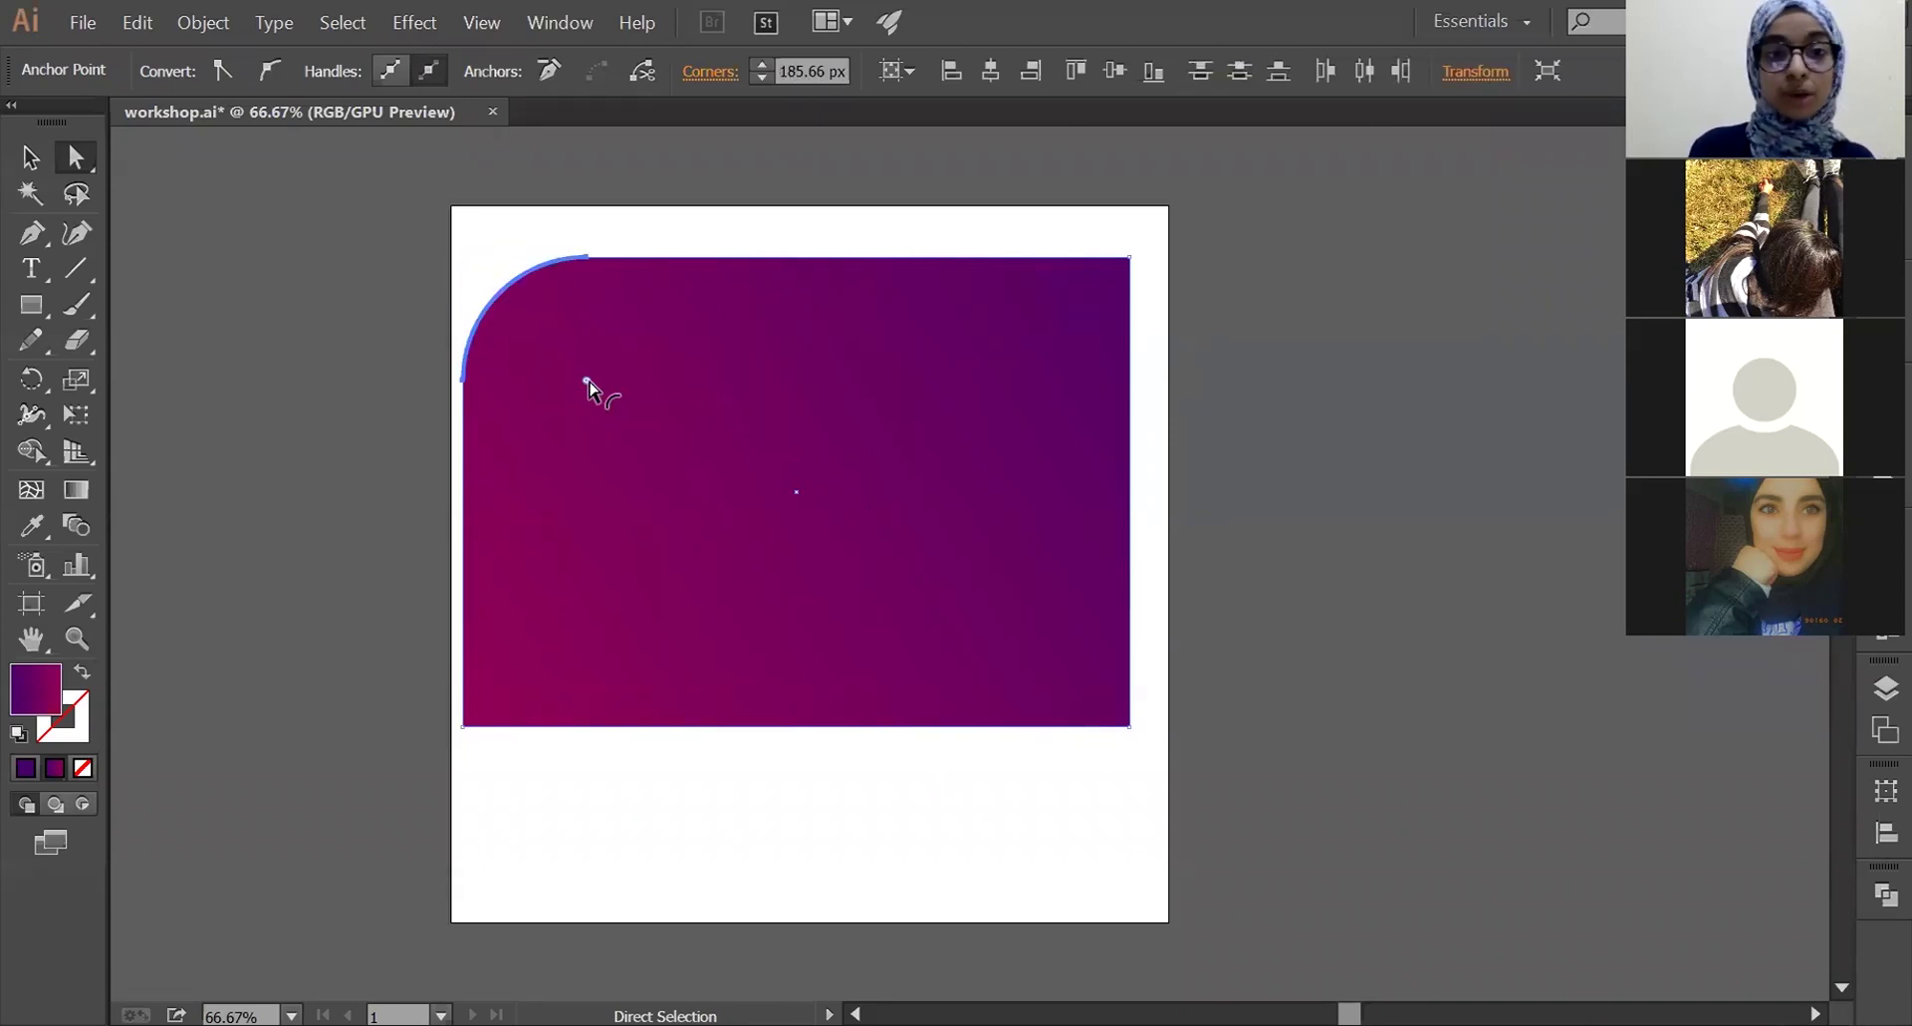
mouse_move(586, 384)
mouse_down()
mouse_move(446, 266)
mouse_move(469, 267)
mouse_up()
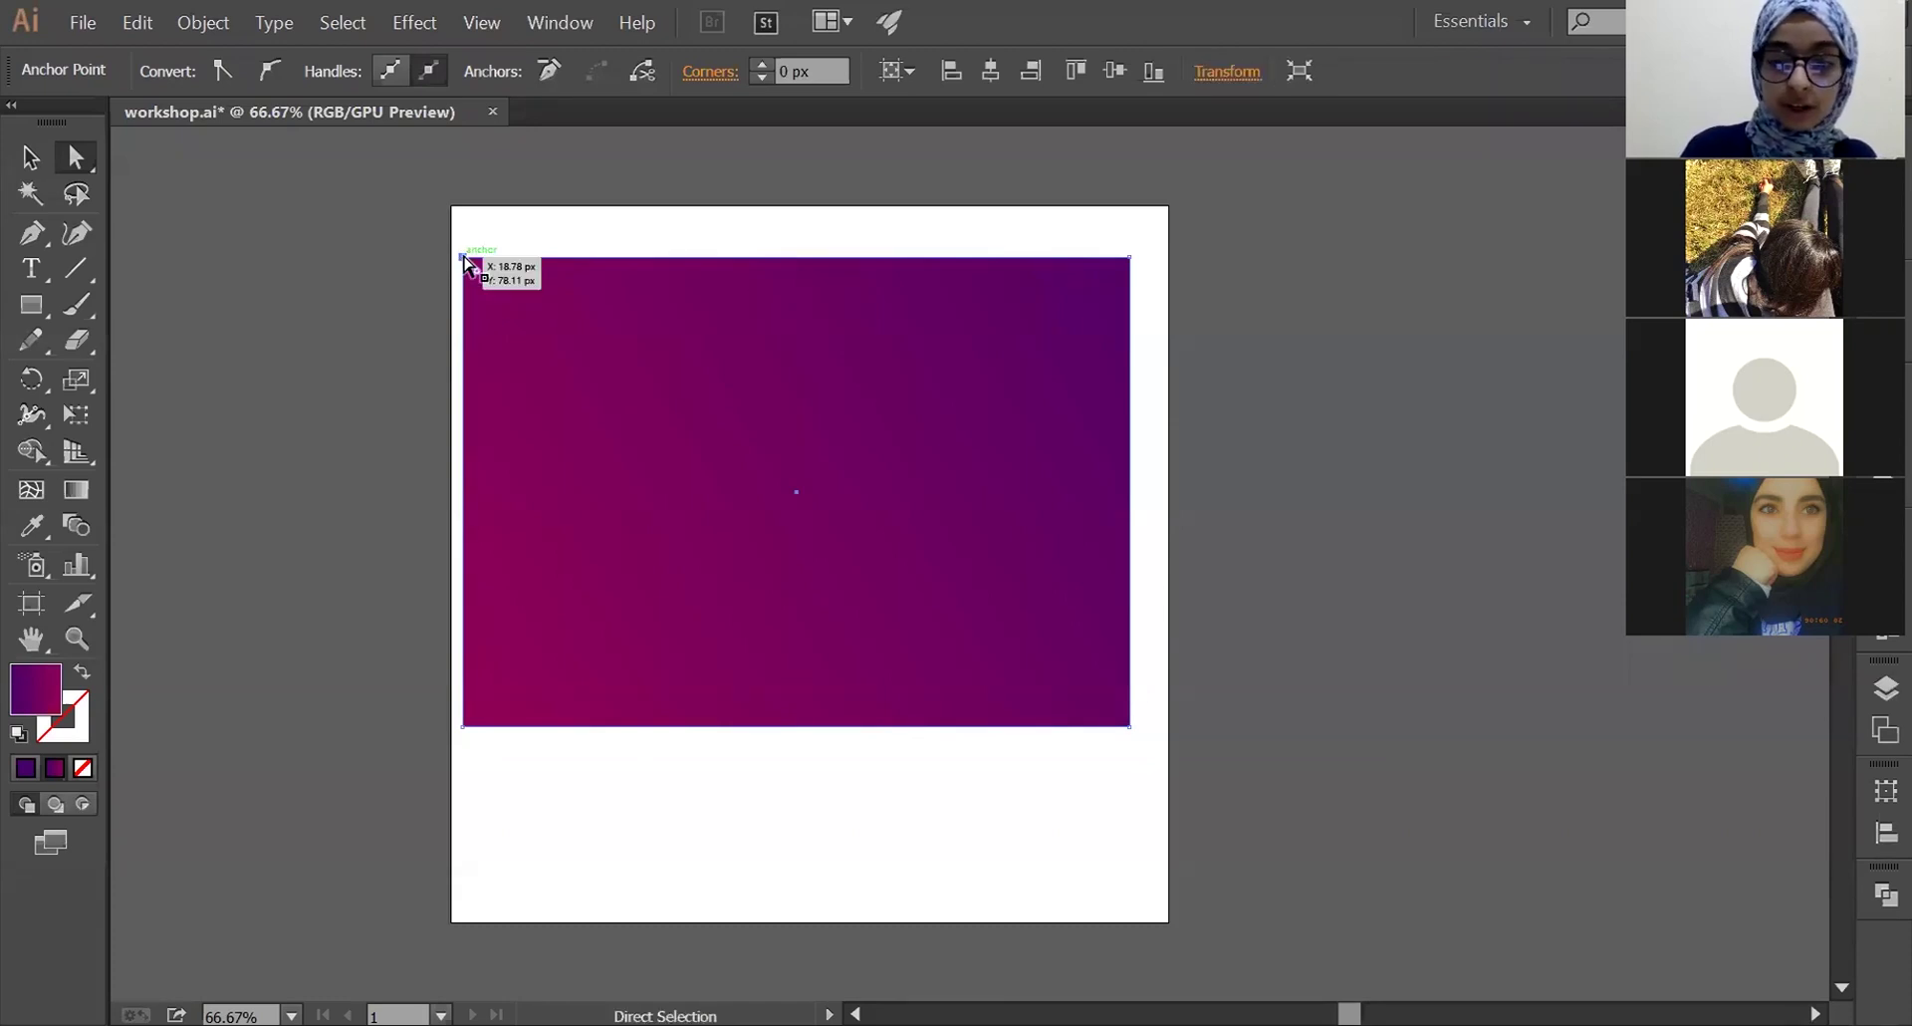
key(Delete)
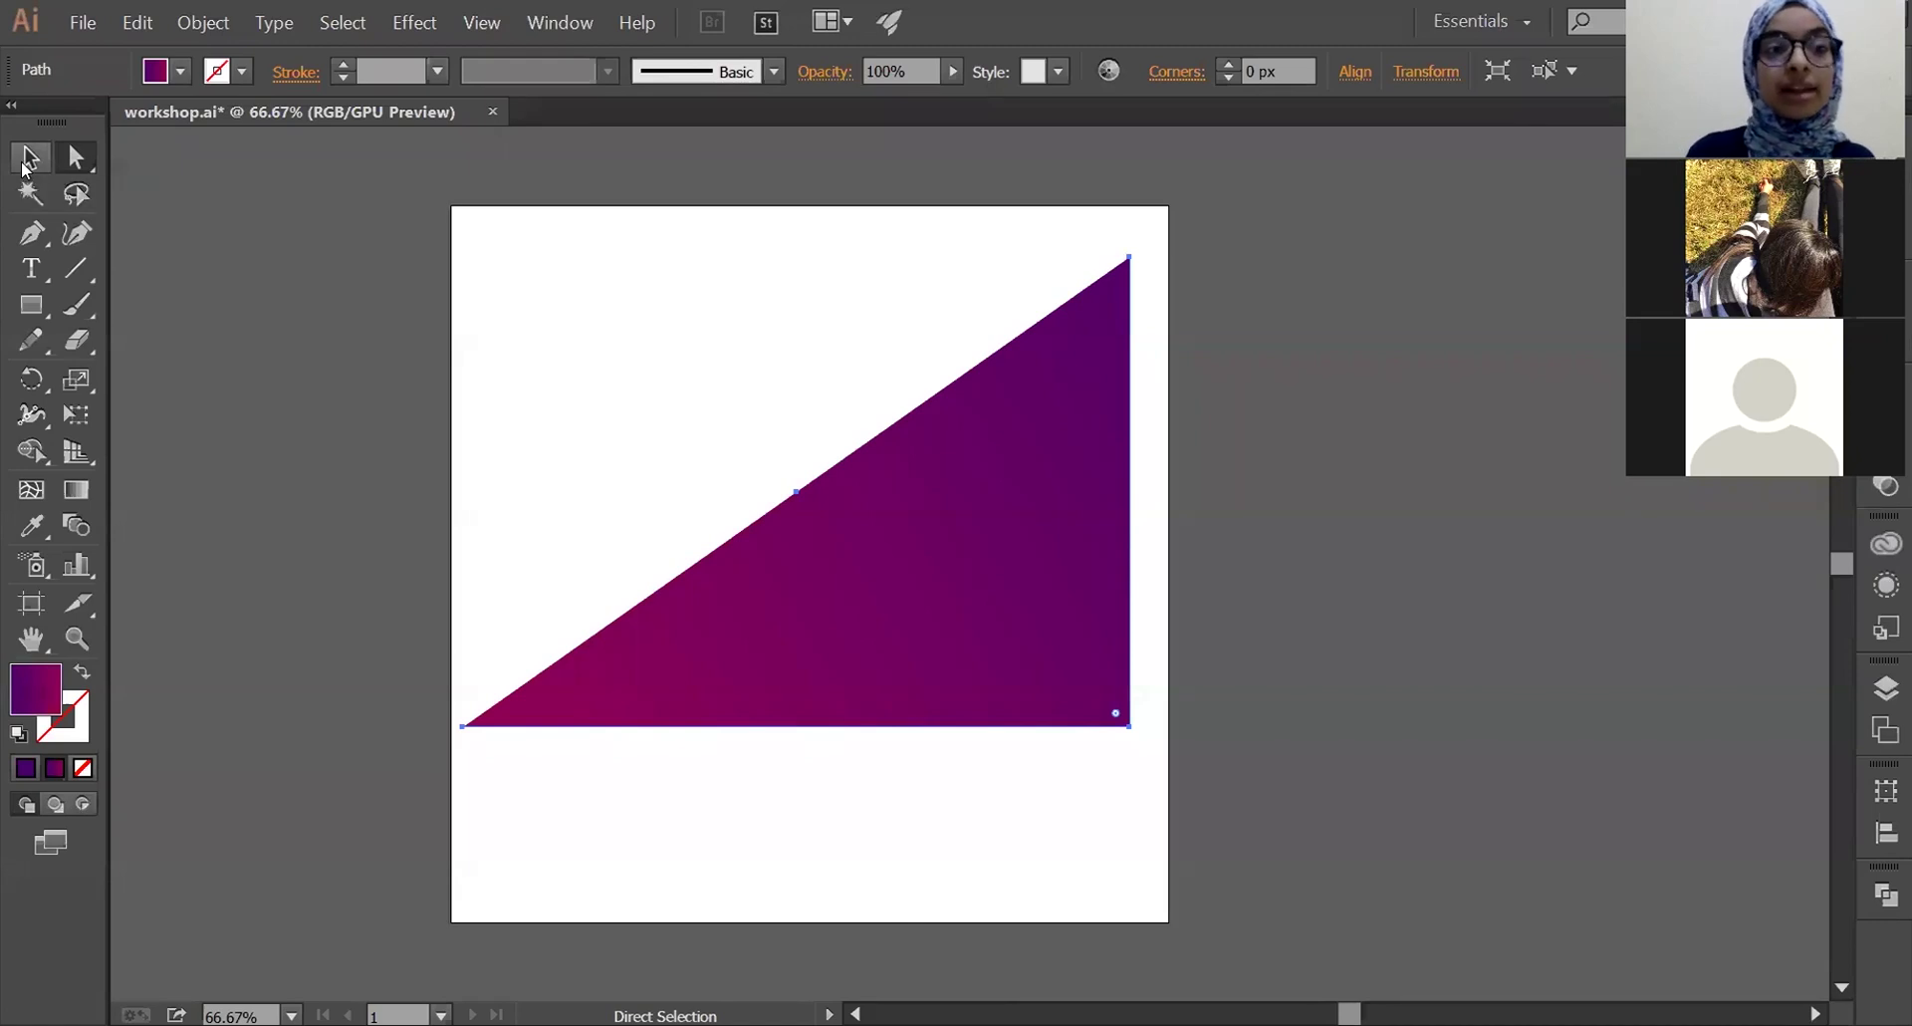
click(1129, 260)
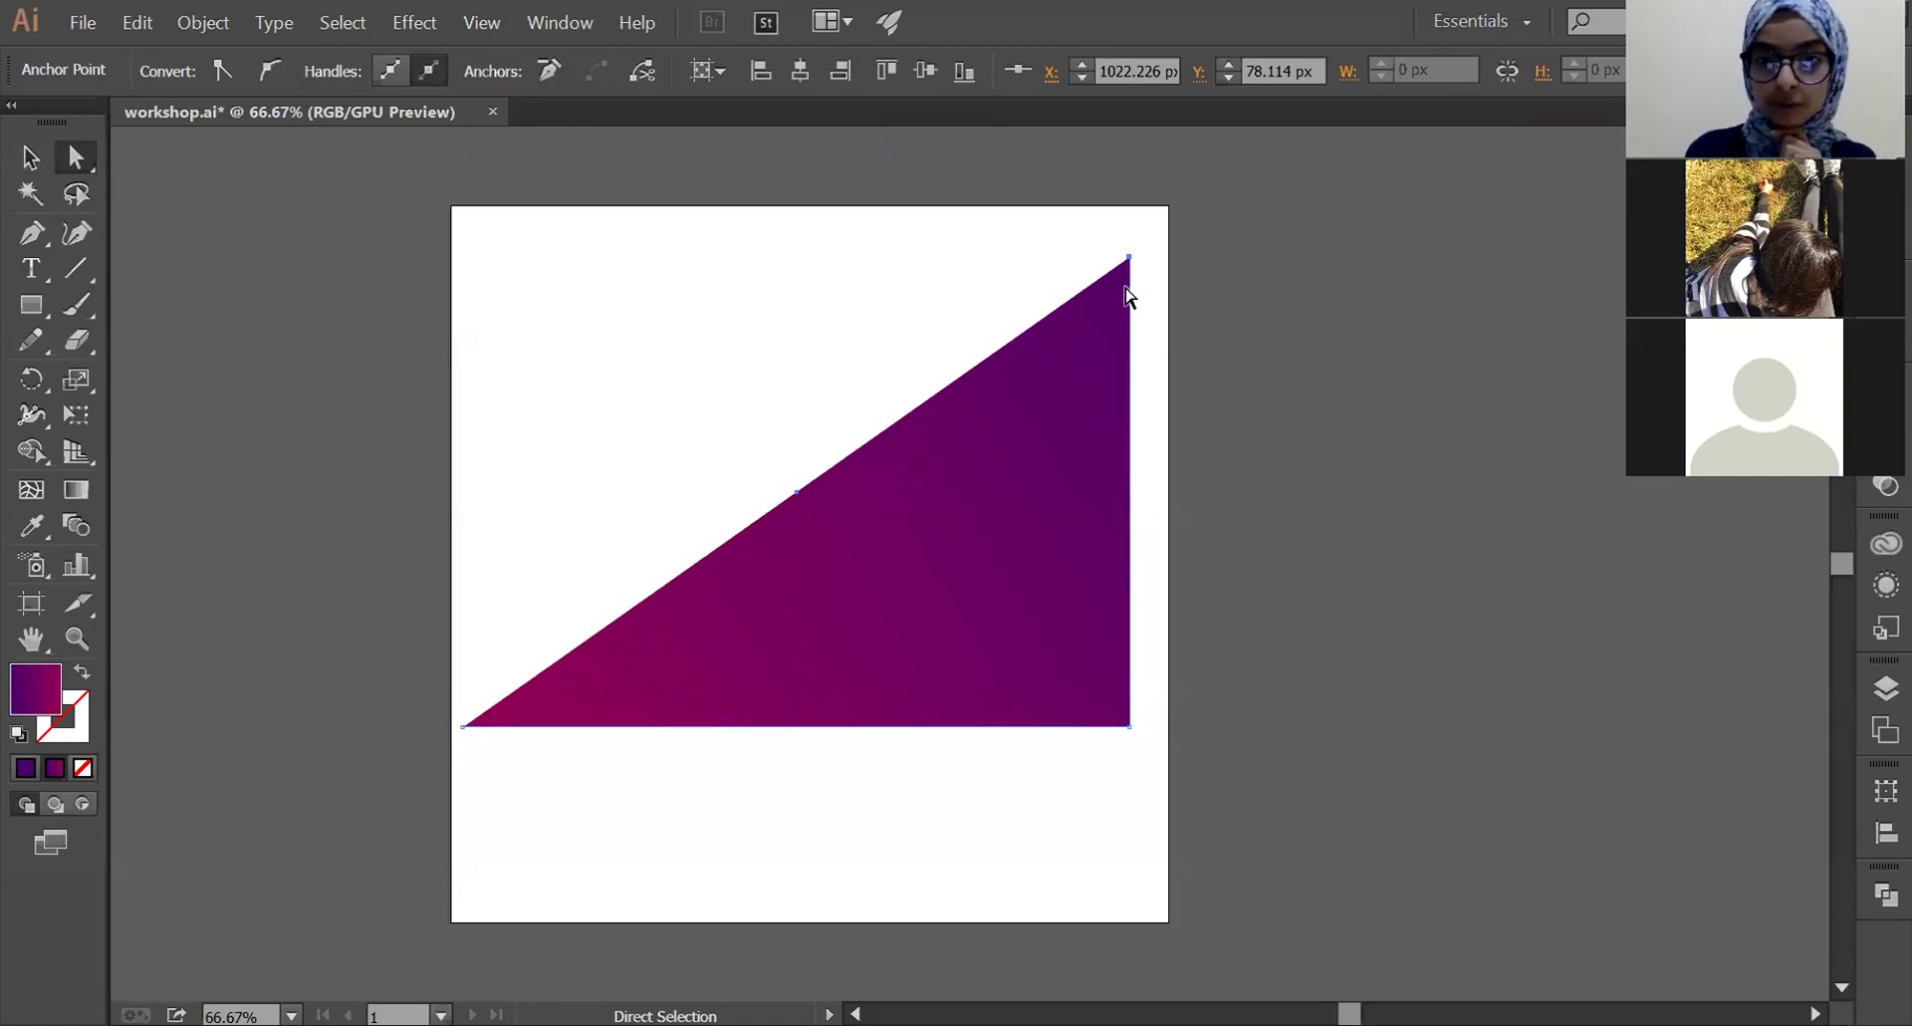
key(ctrl+z)
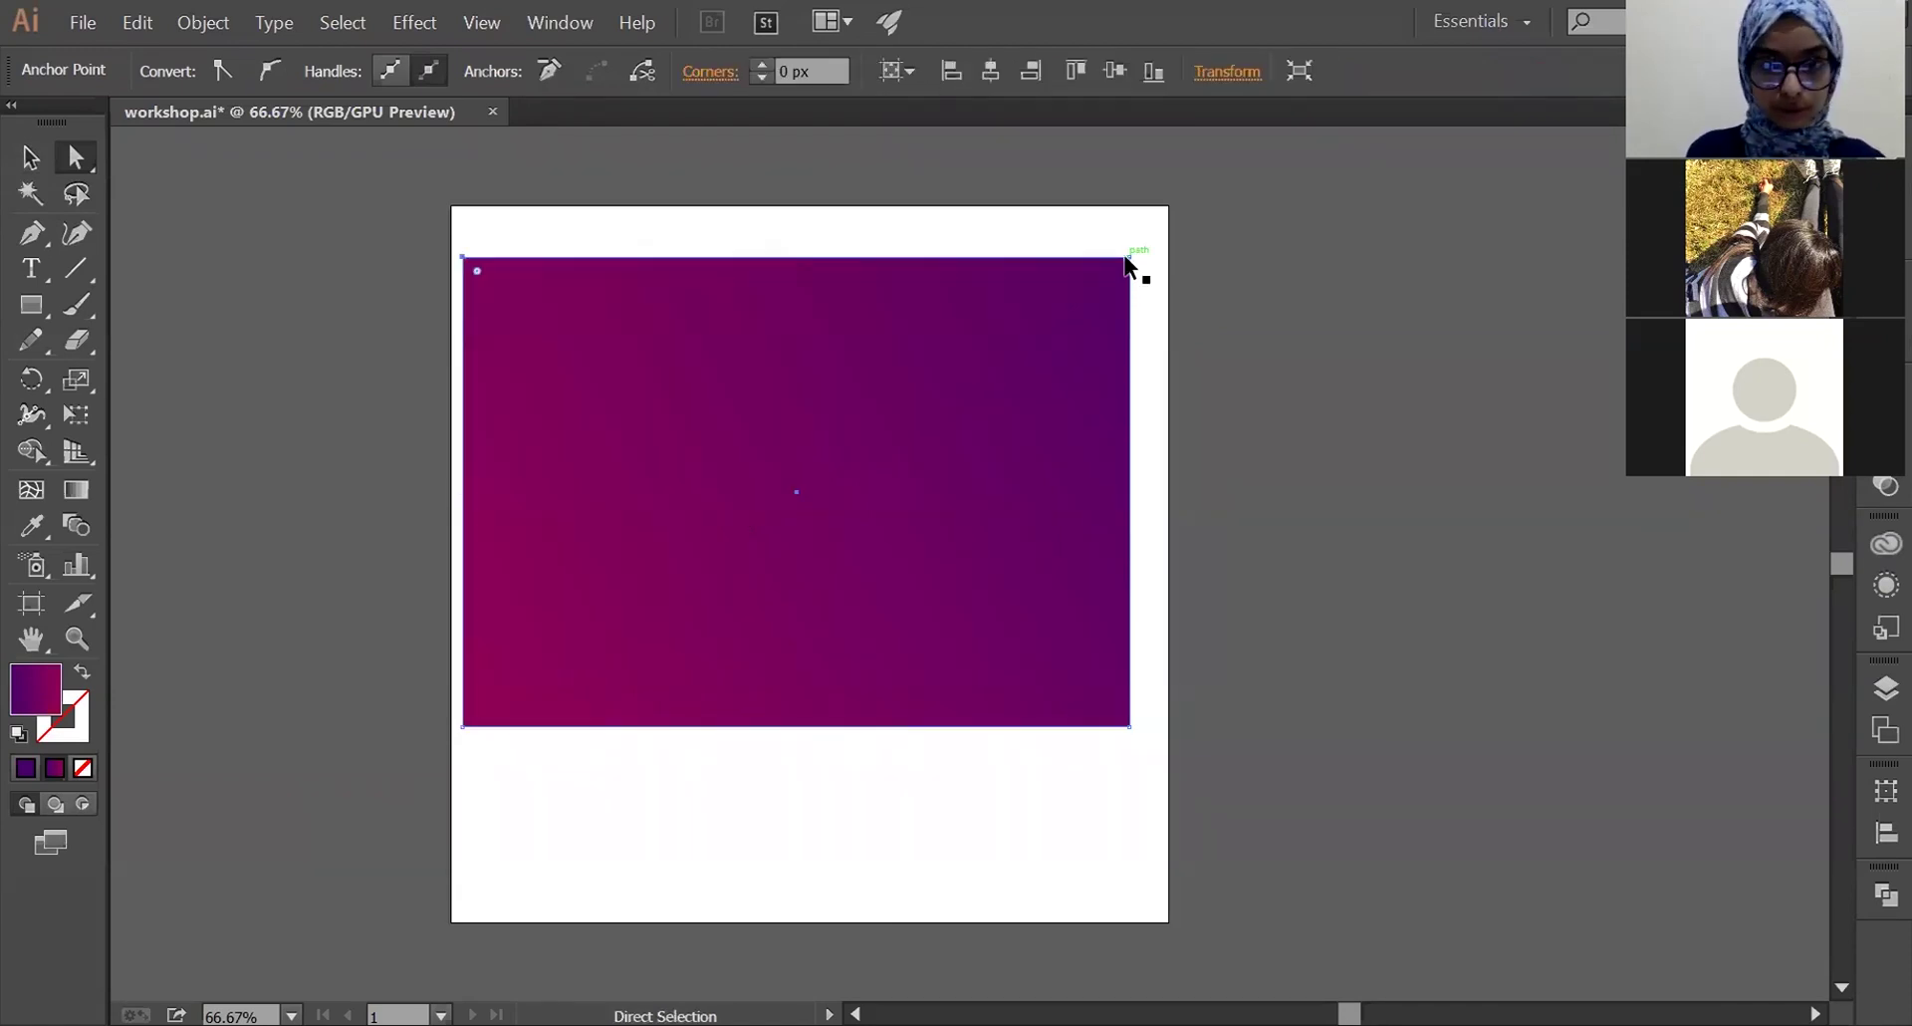
click(463, 259)
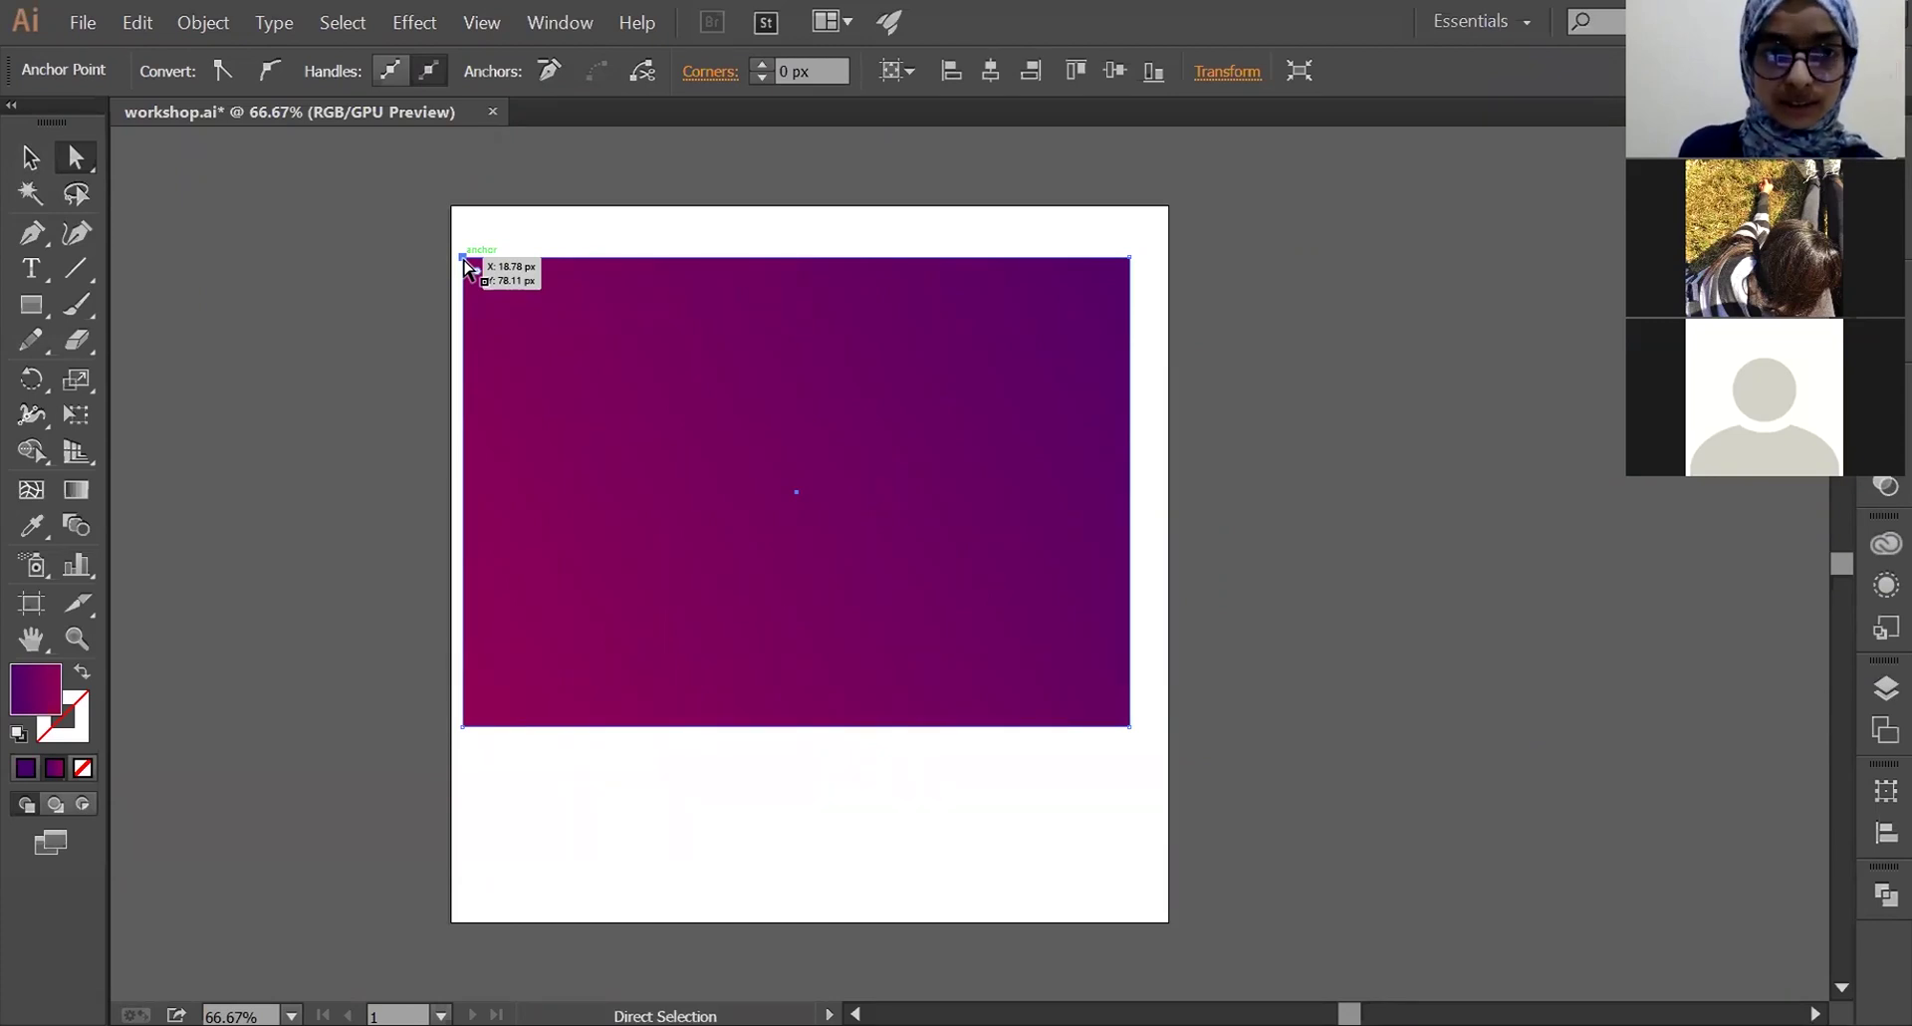
key(Delete)
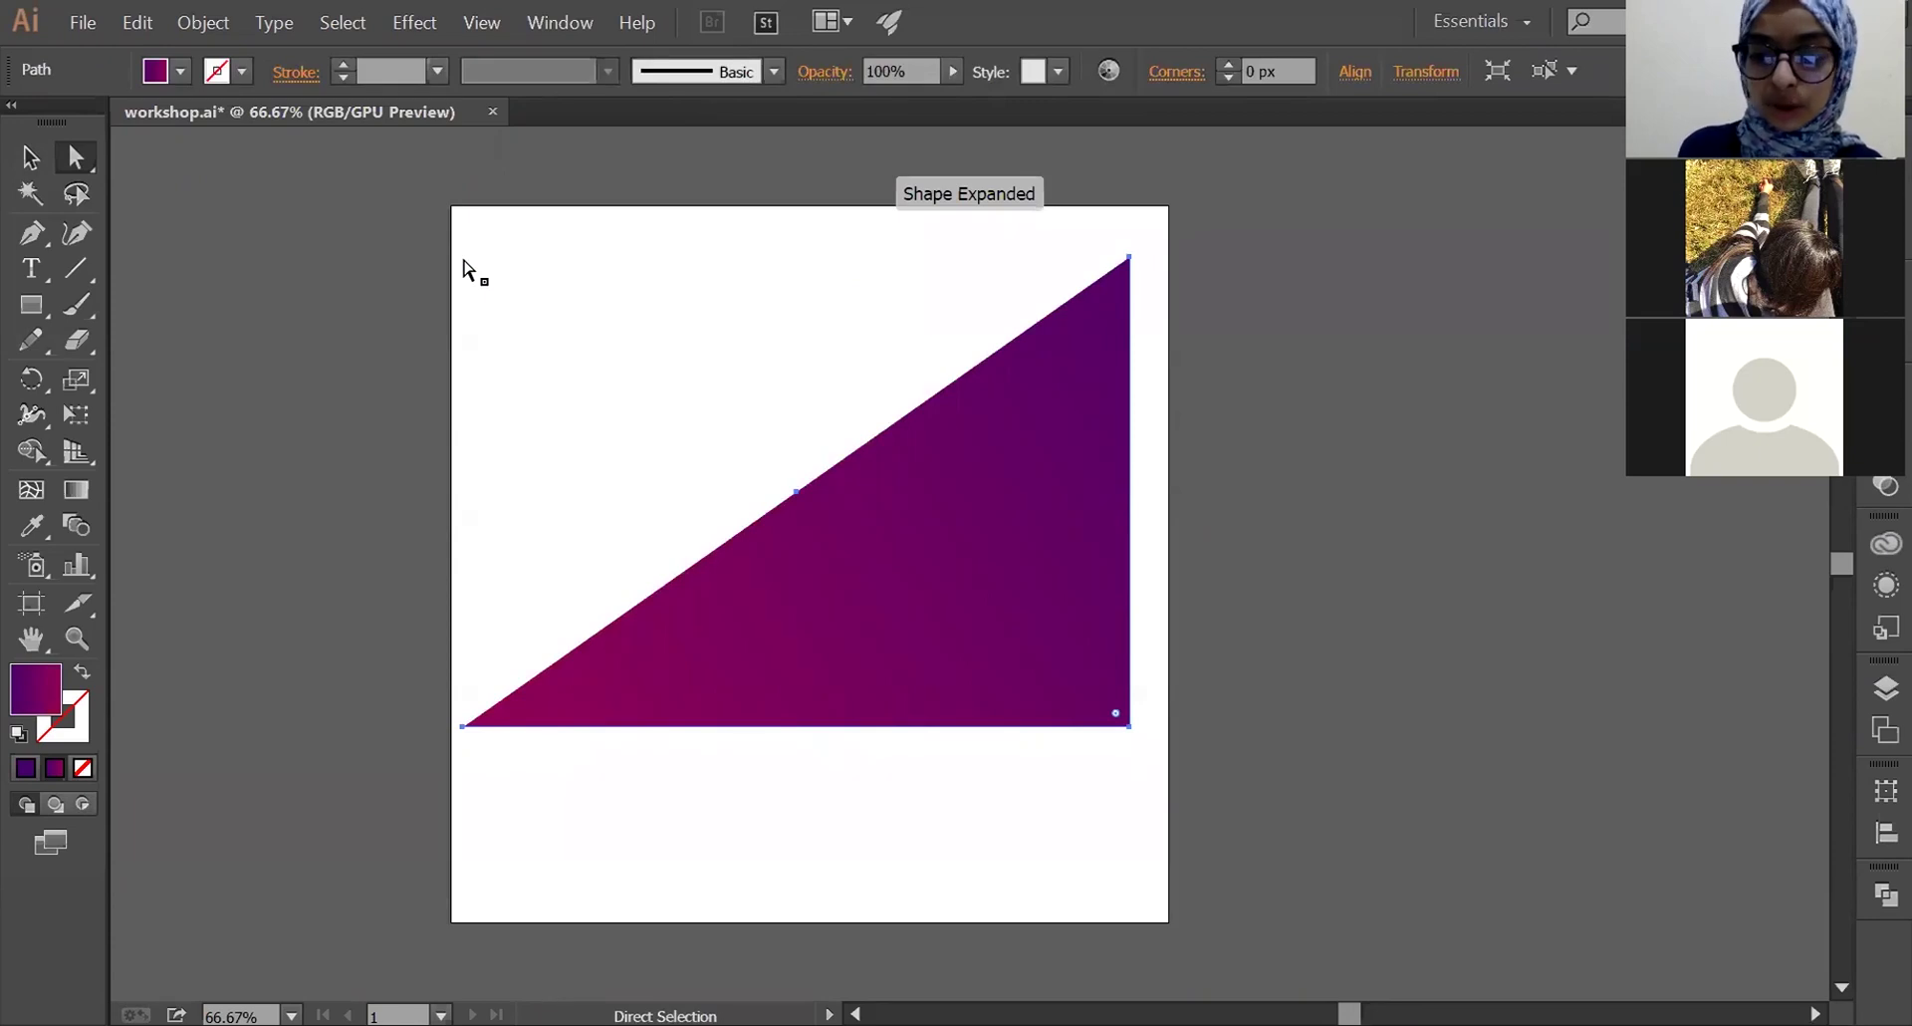
key(ctrl+z)
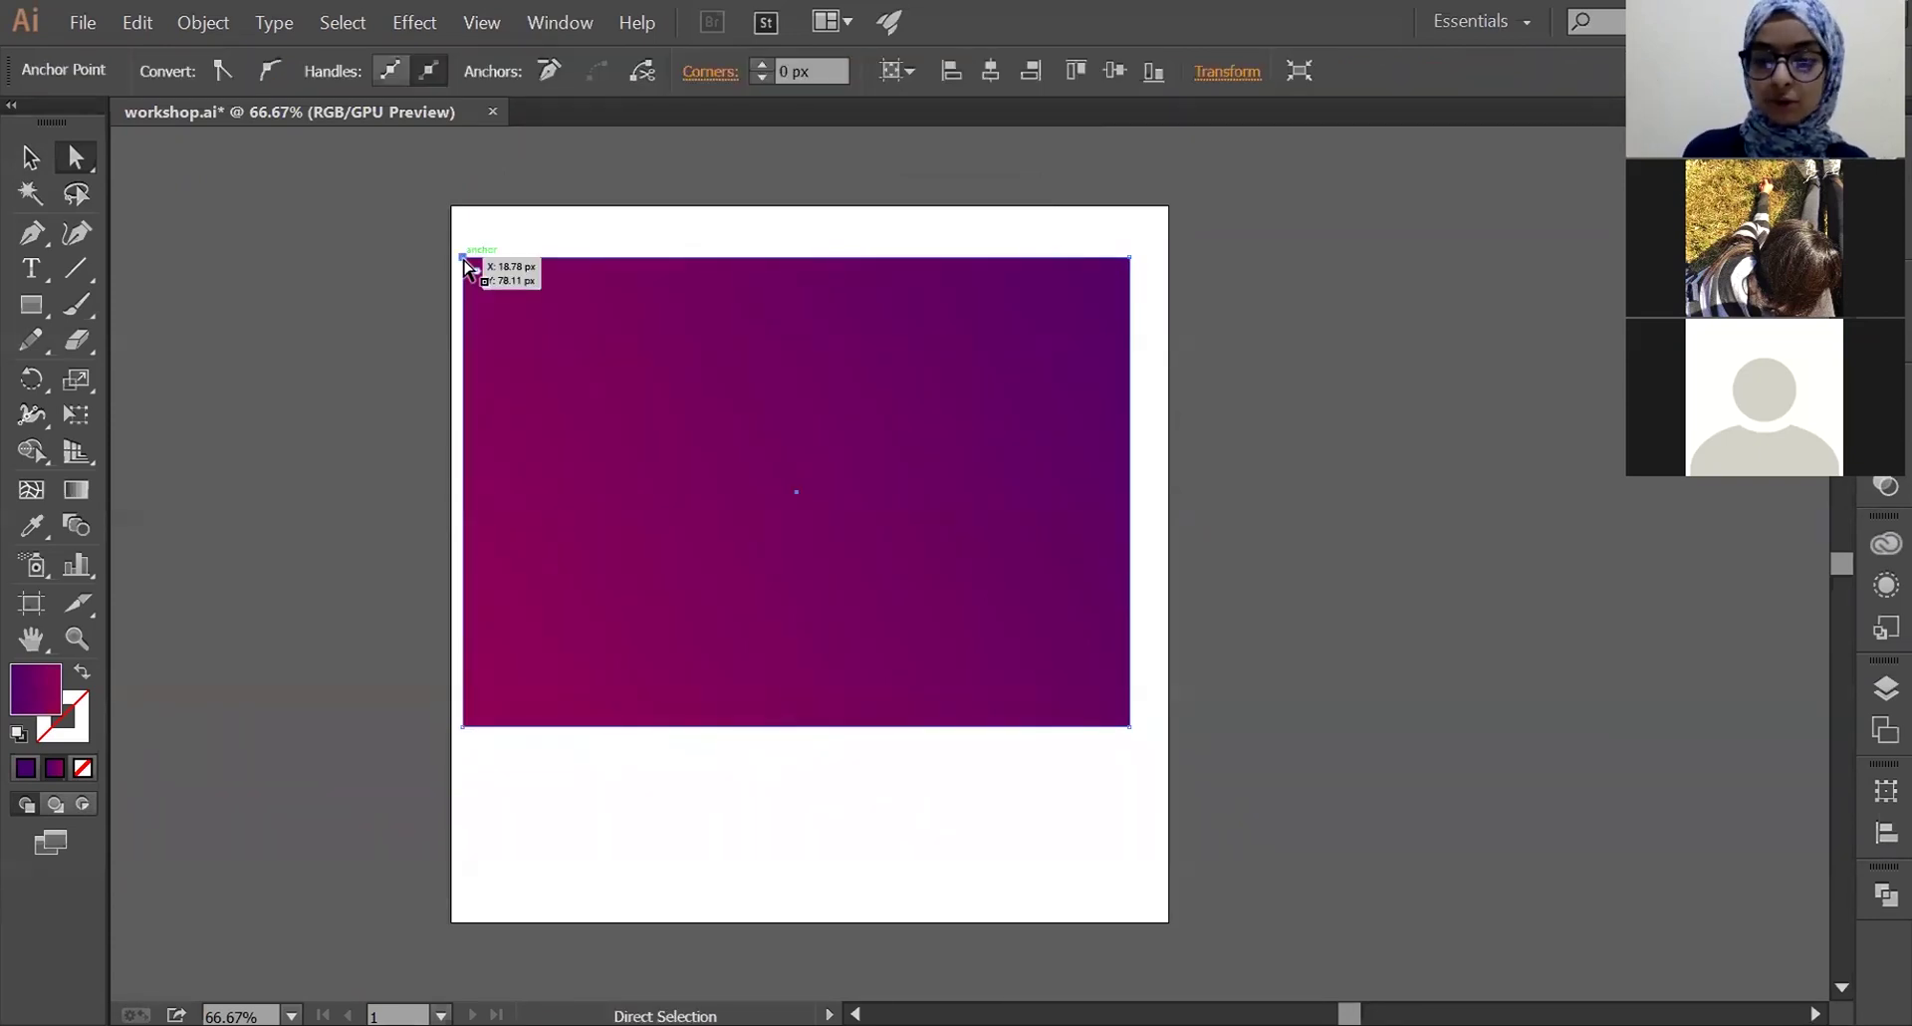
key(Delete)
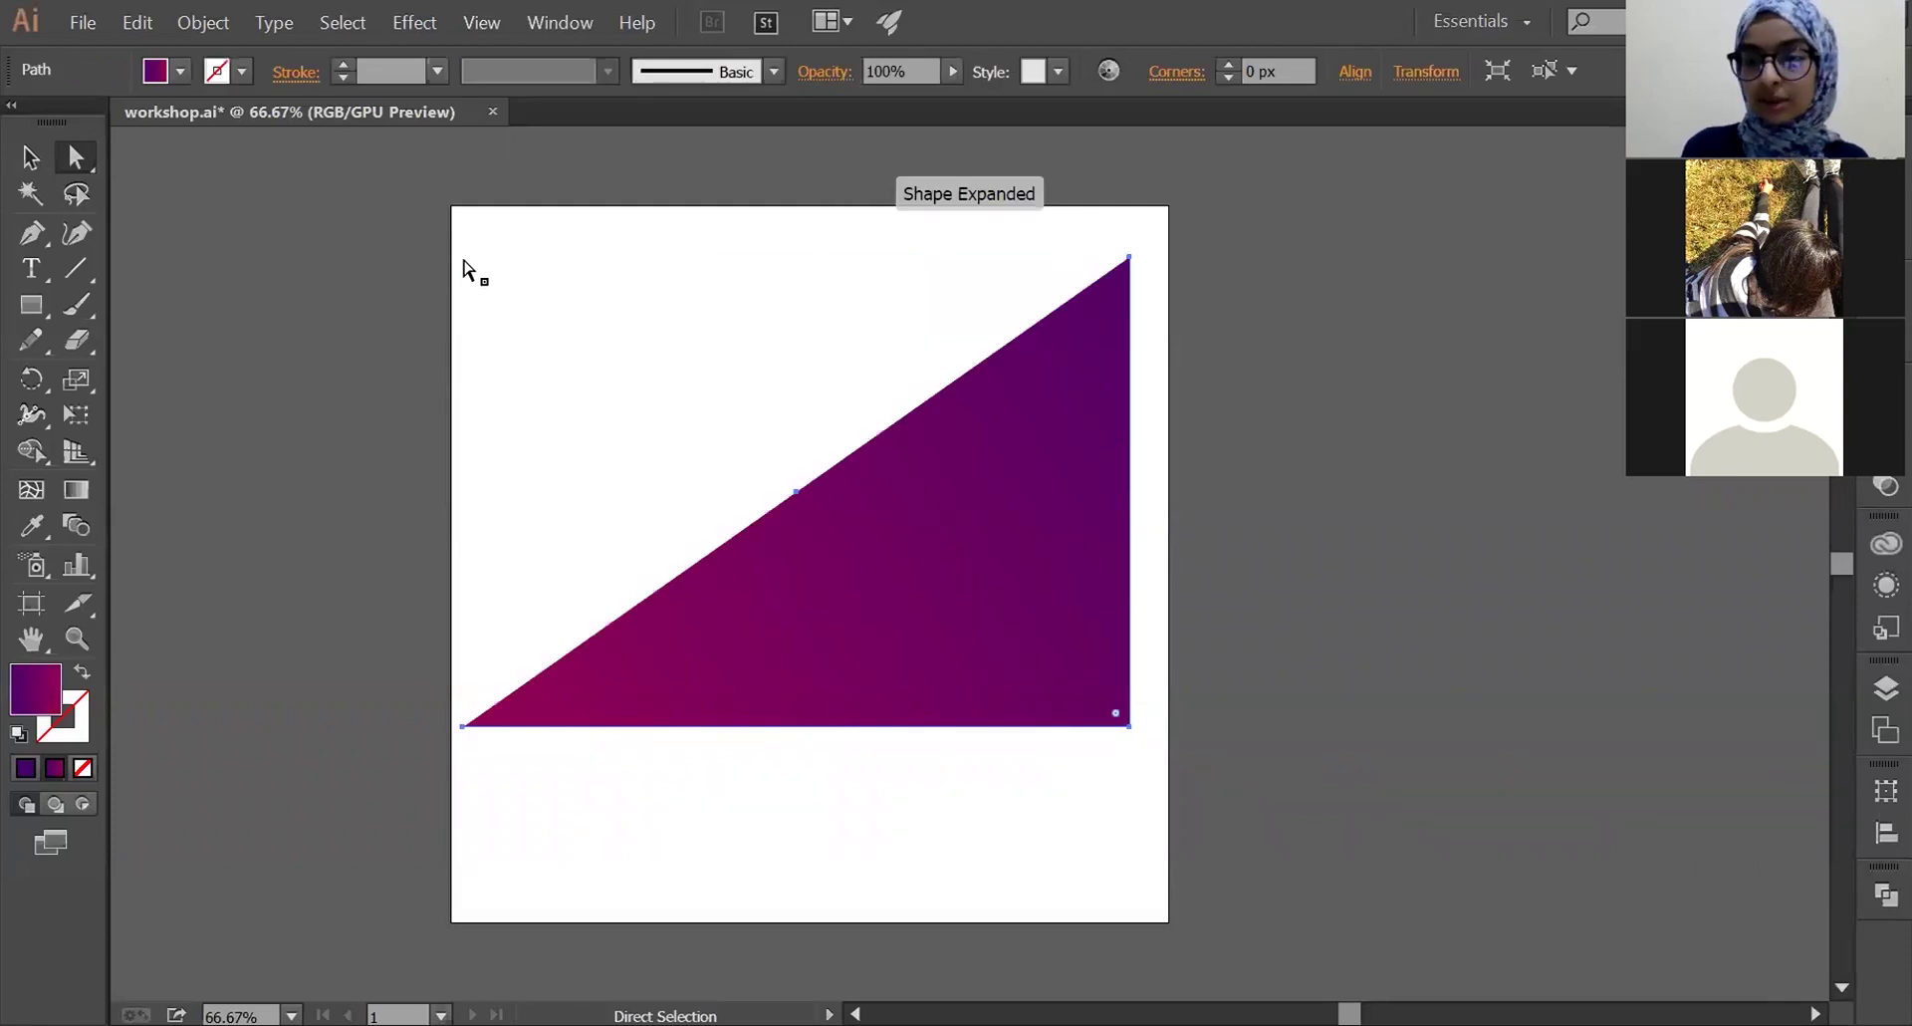
key(ctrl+z)
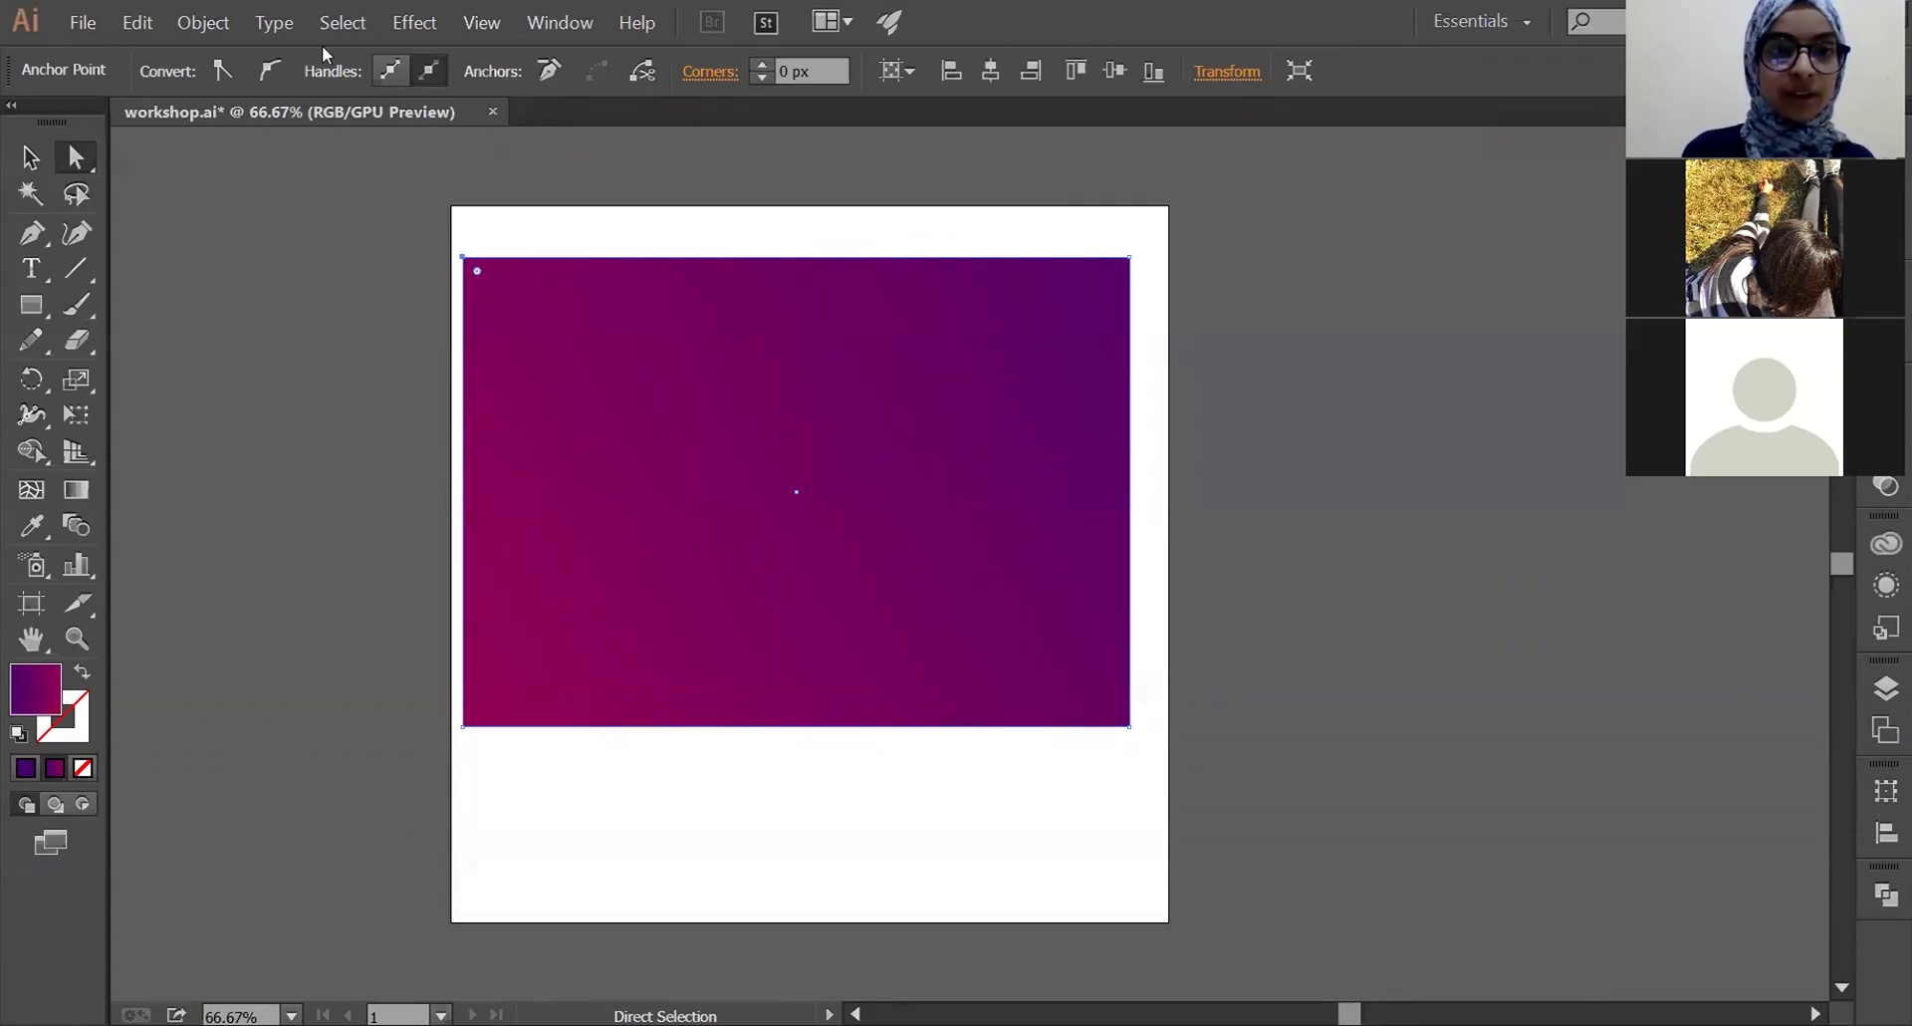
- With the Selection tool, drag the rectangle near the artboard top, just past its right edge
click(36, 159)
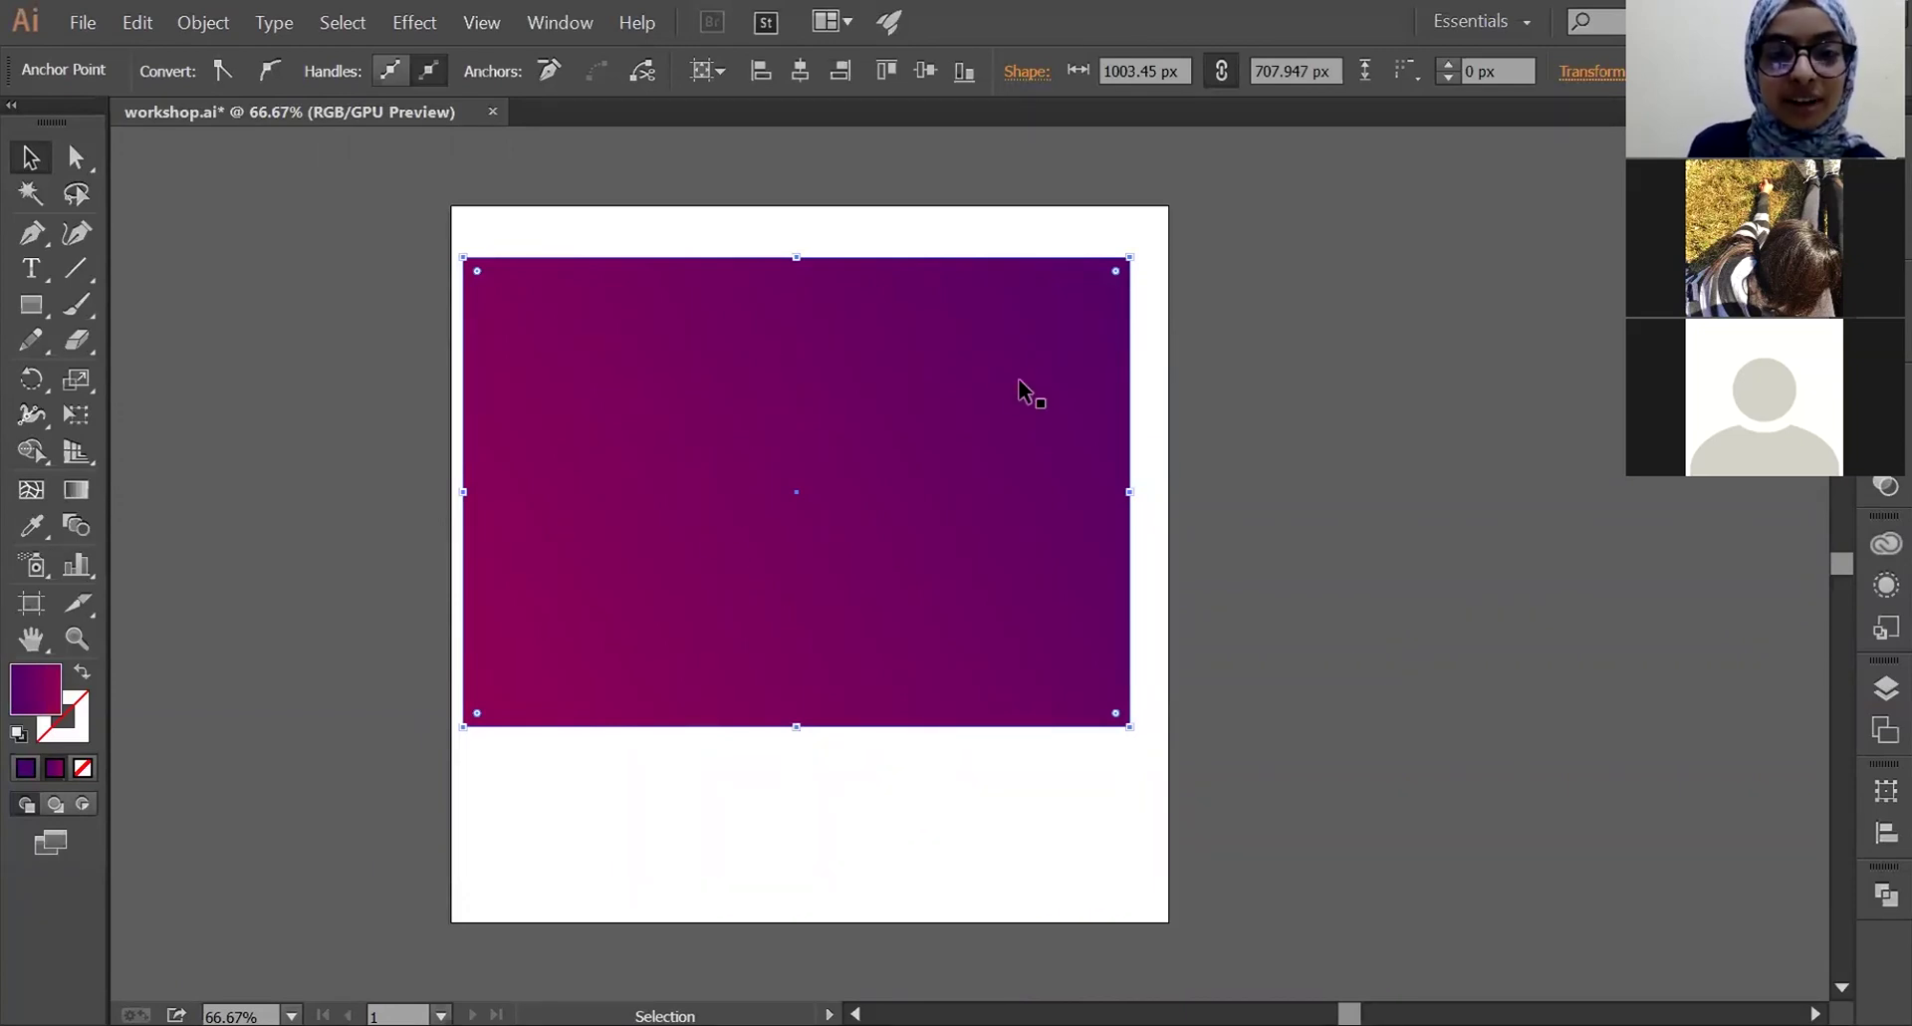
drag(993, 395, 988, 427)
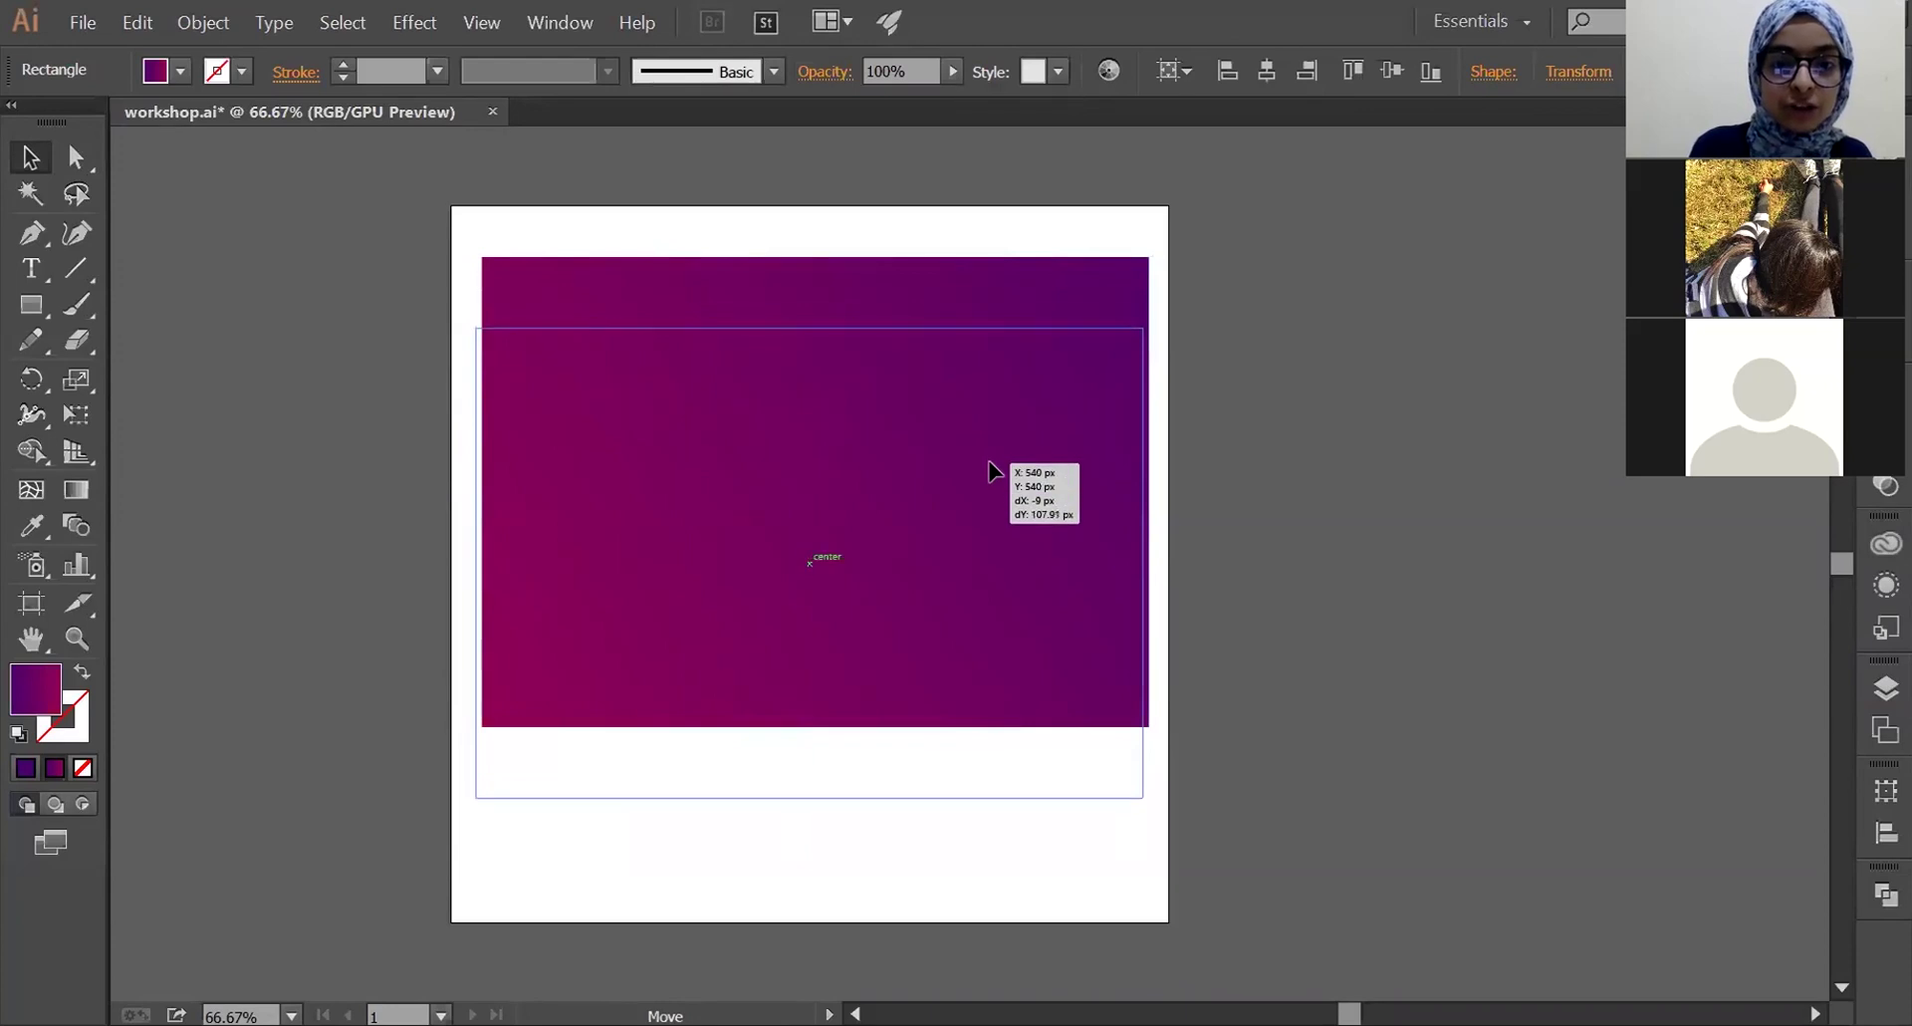
mouse_move(989, 435)
mouse_down()
mouse_move(990, 468)
mouse_move(1011, 352)
mouse_up()
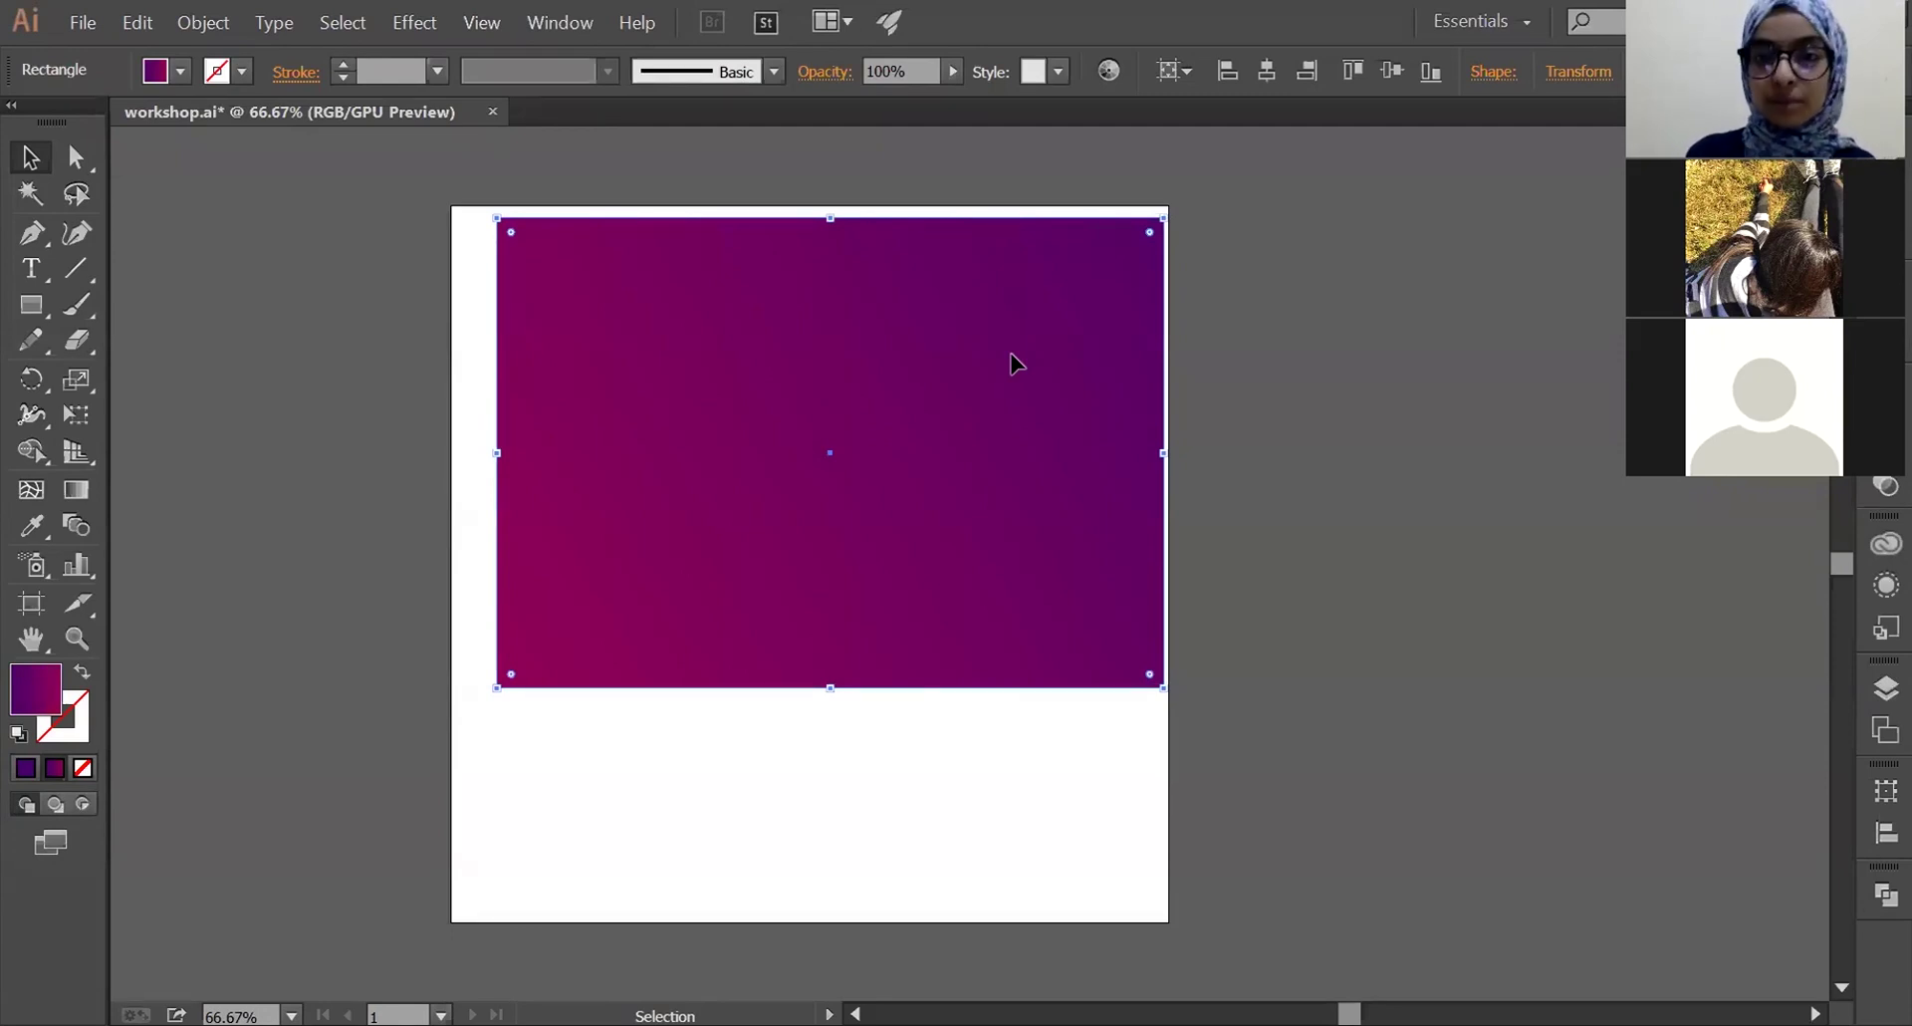
drag(1014, 359, 1036, 361)
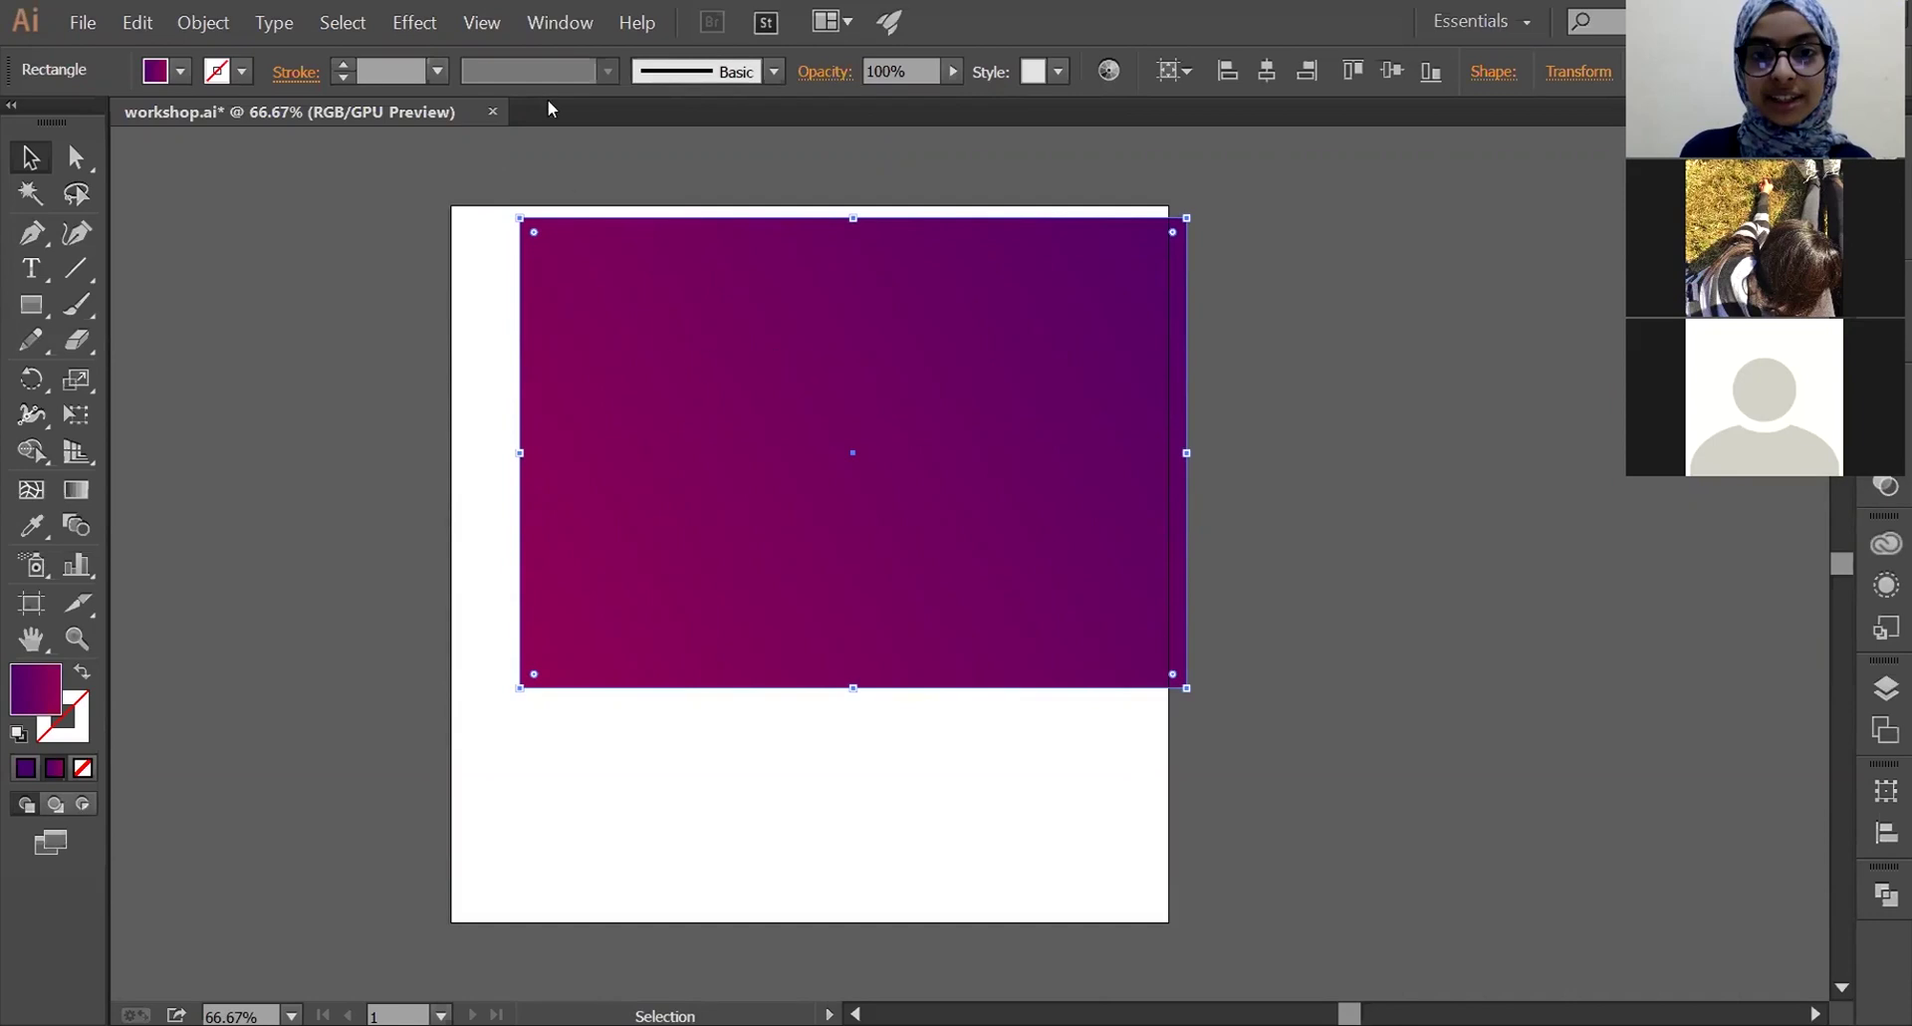
- Show the Align panel, align to Artboard, and centre the rectangle horizontally and vertically
click(563, 40)
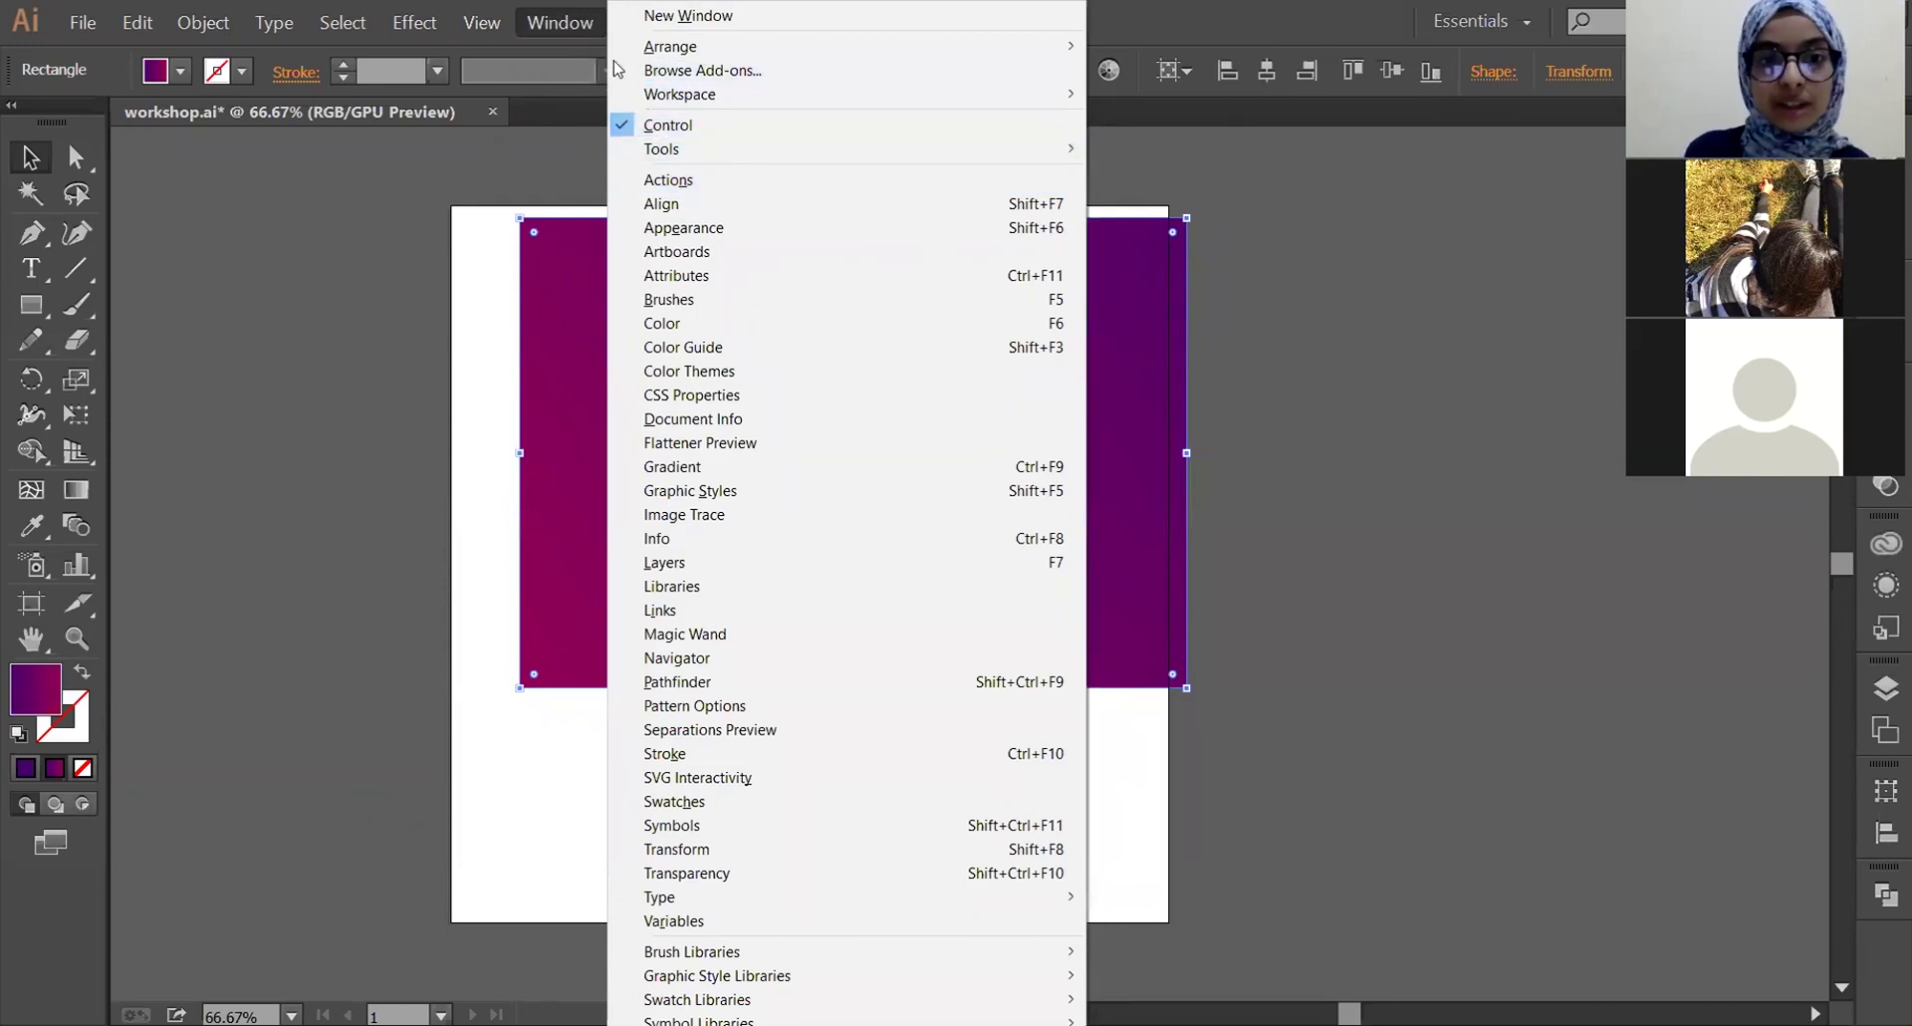
click(717, 204)
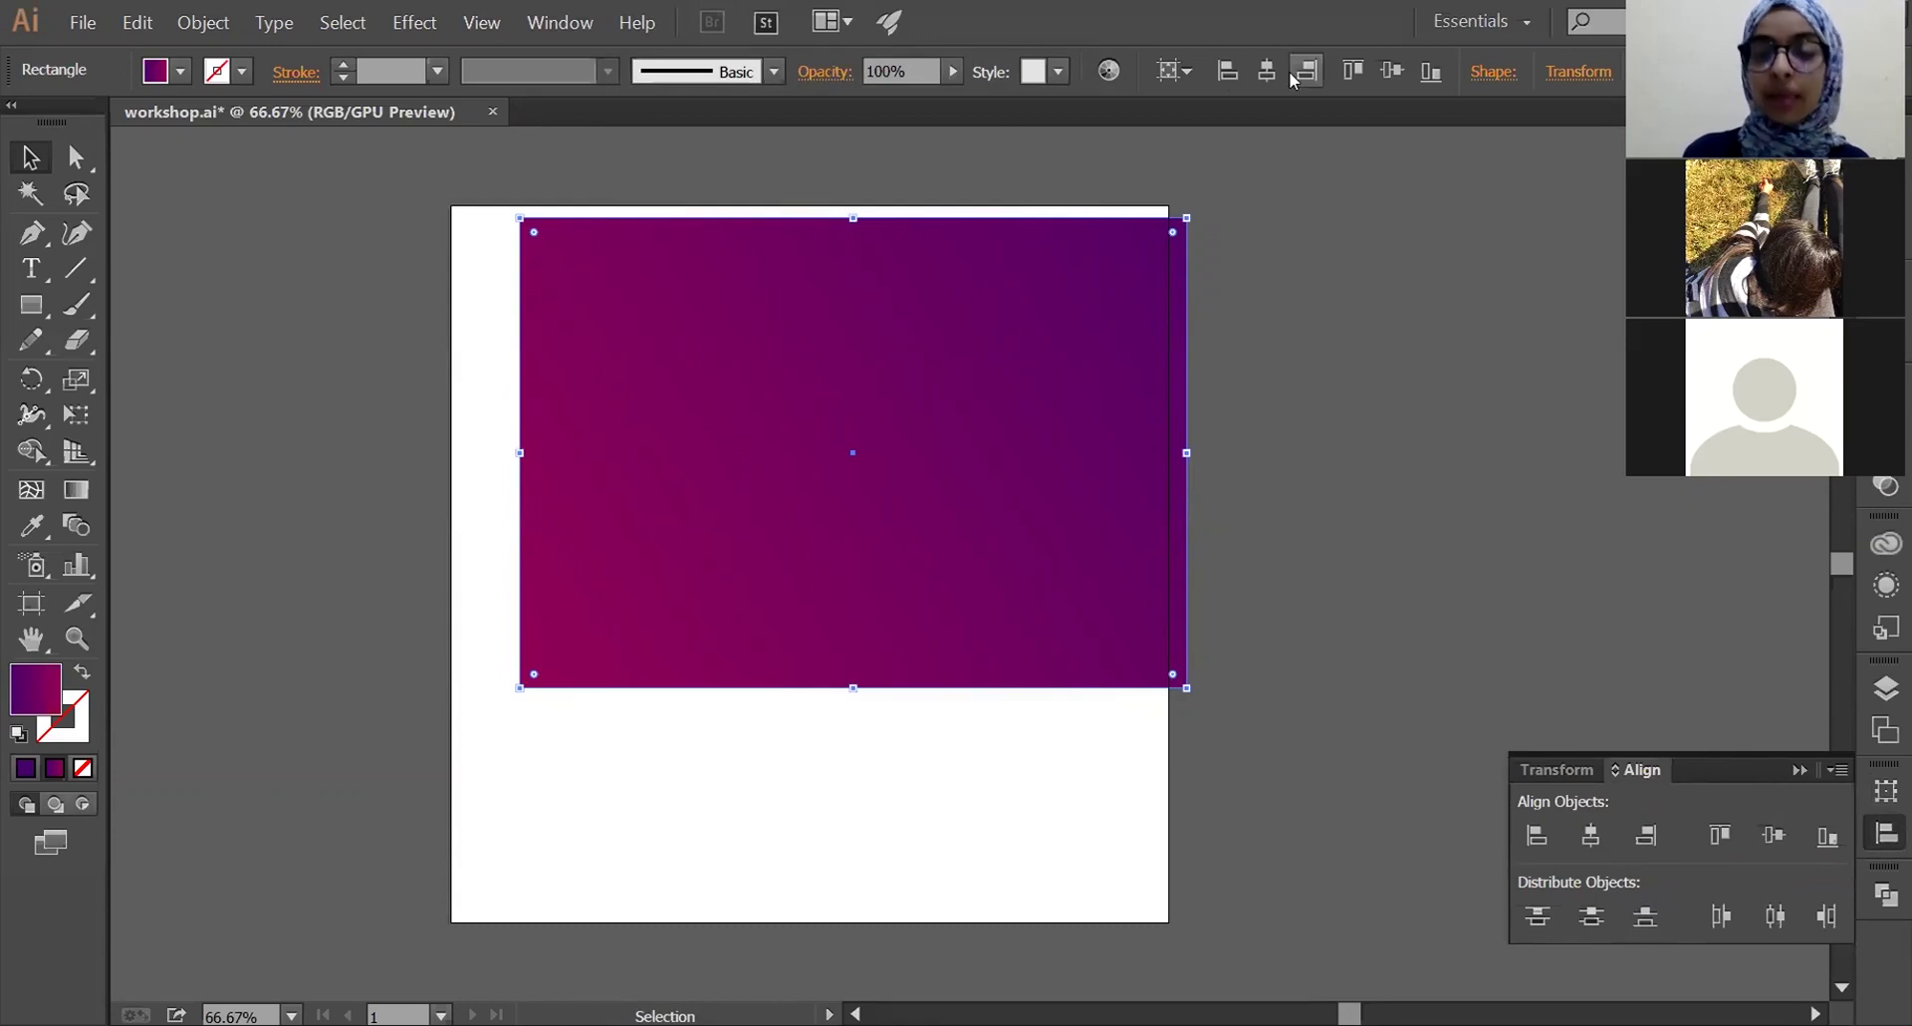
click(1173, 76)
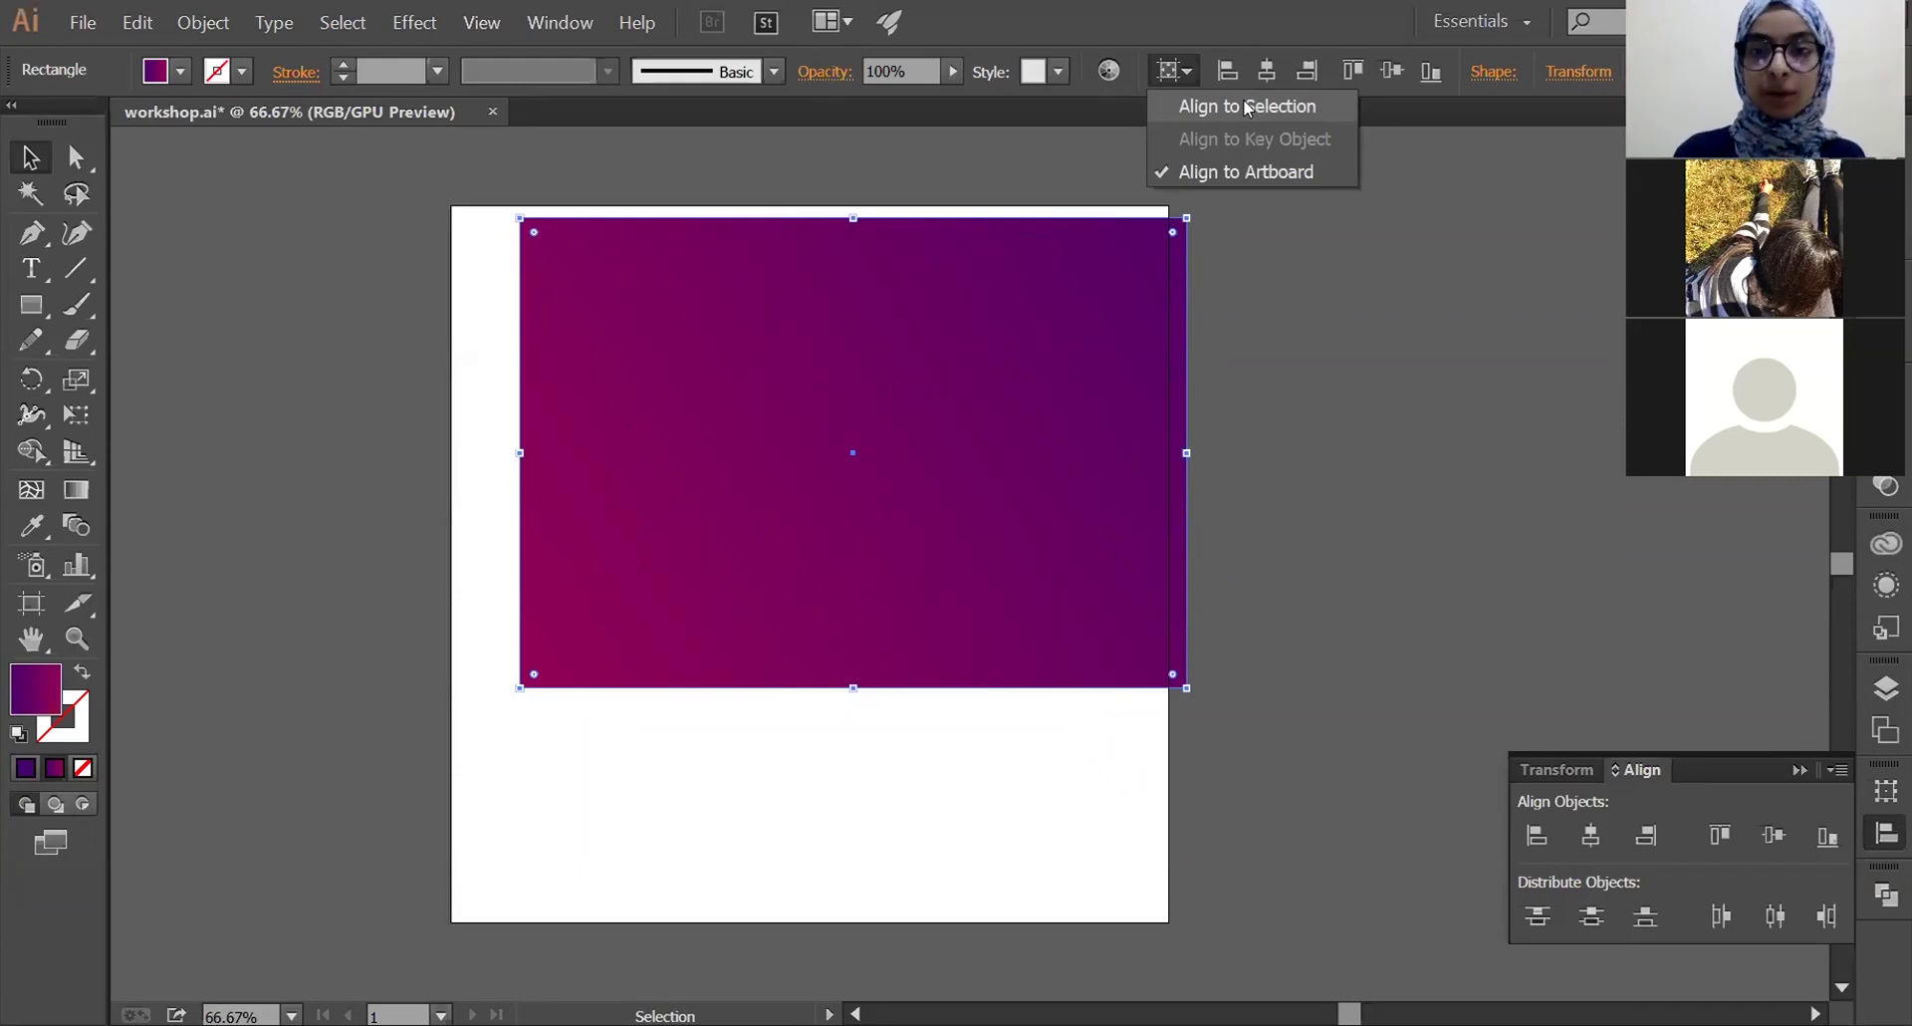
click(1245, 172)
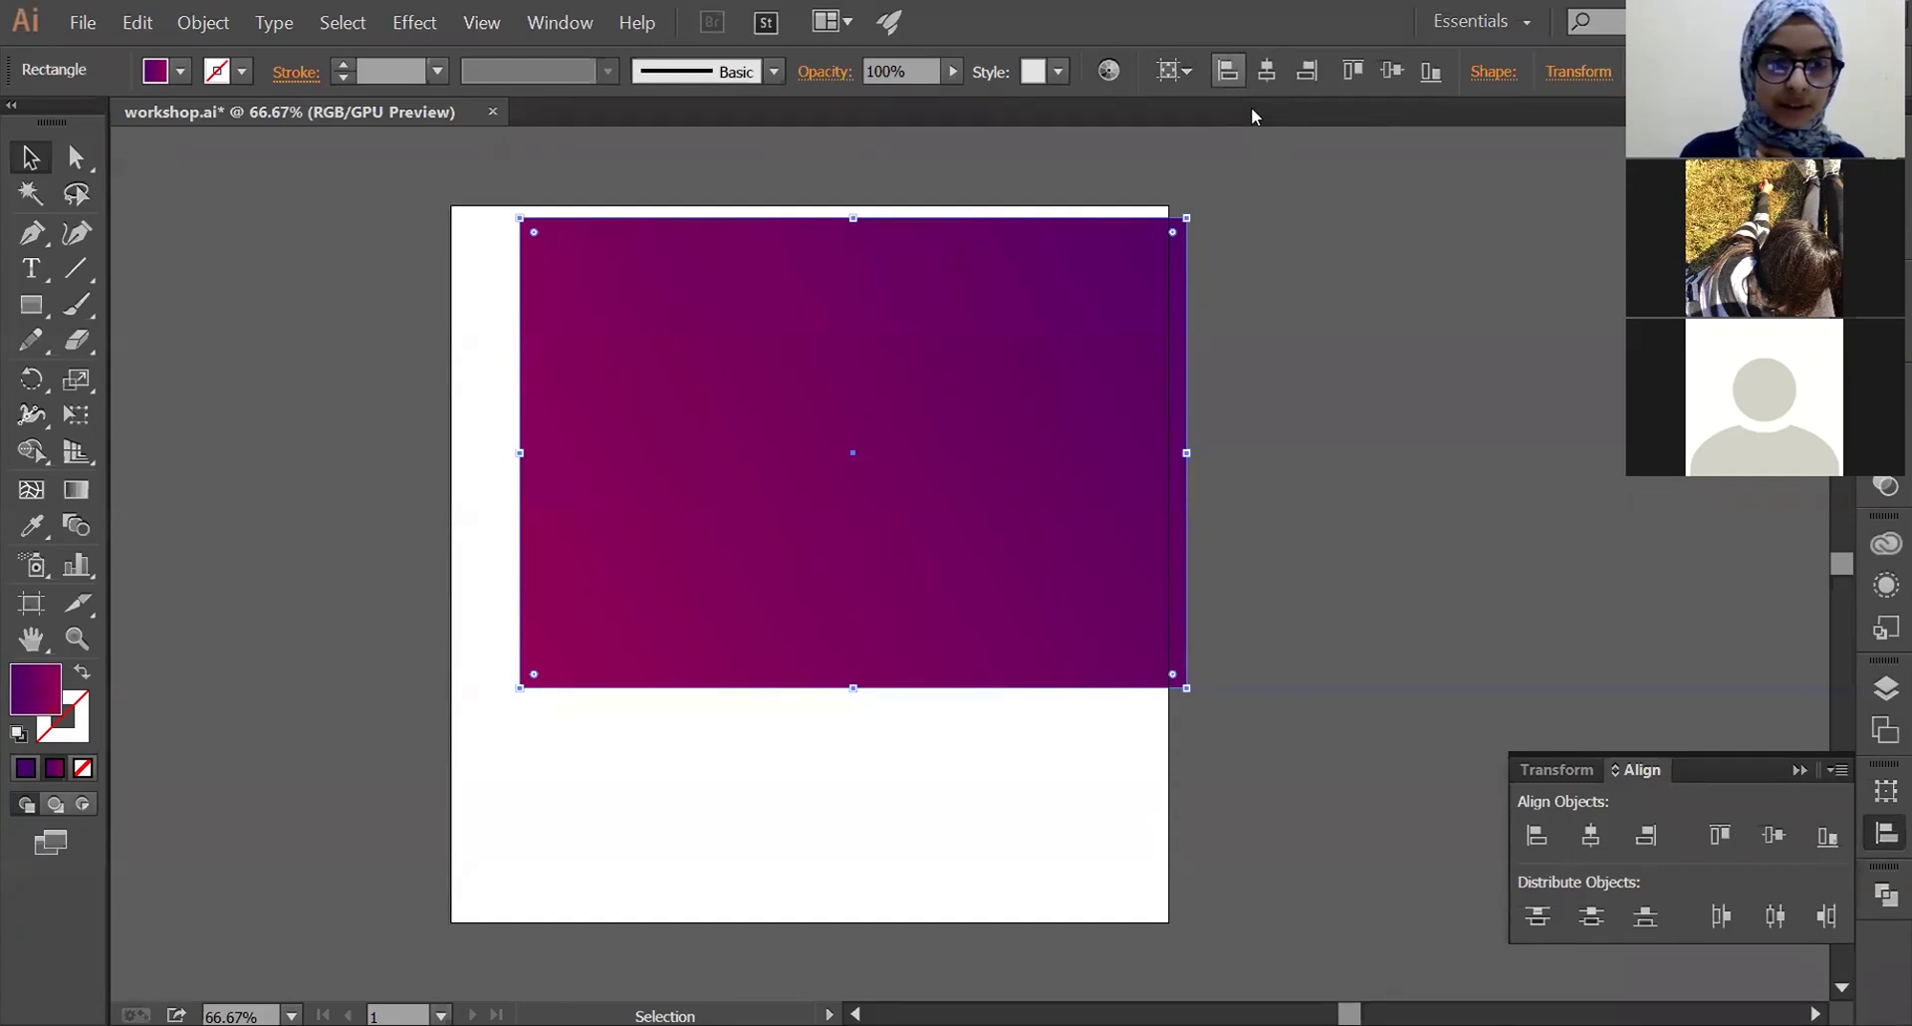
click(1228, 70)
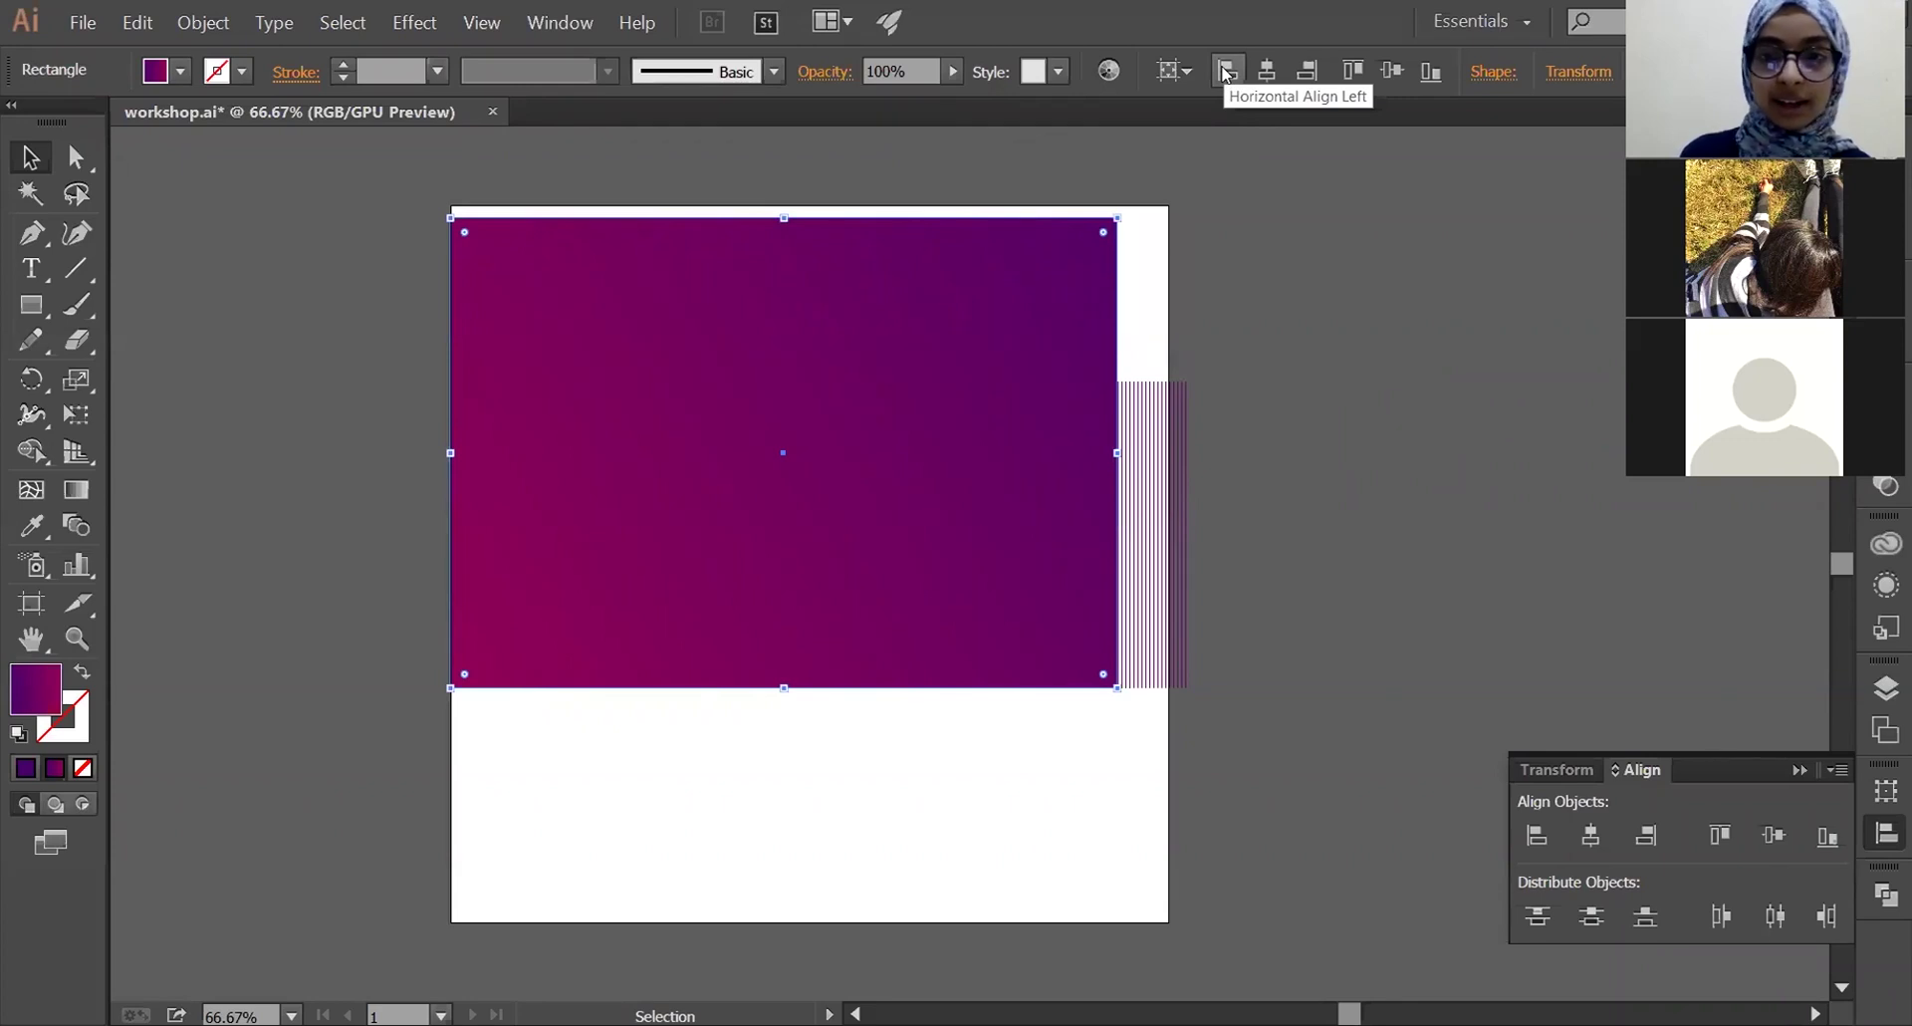
click(1354, 80)
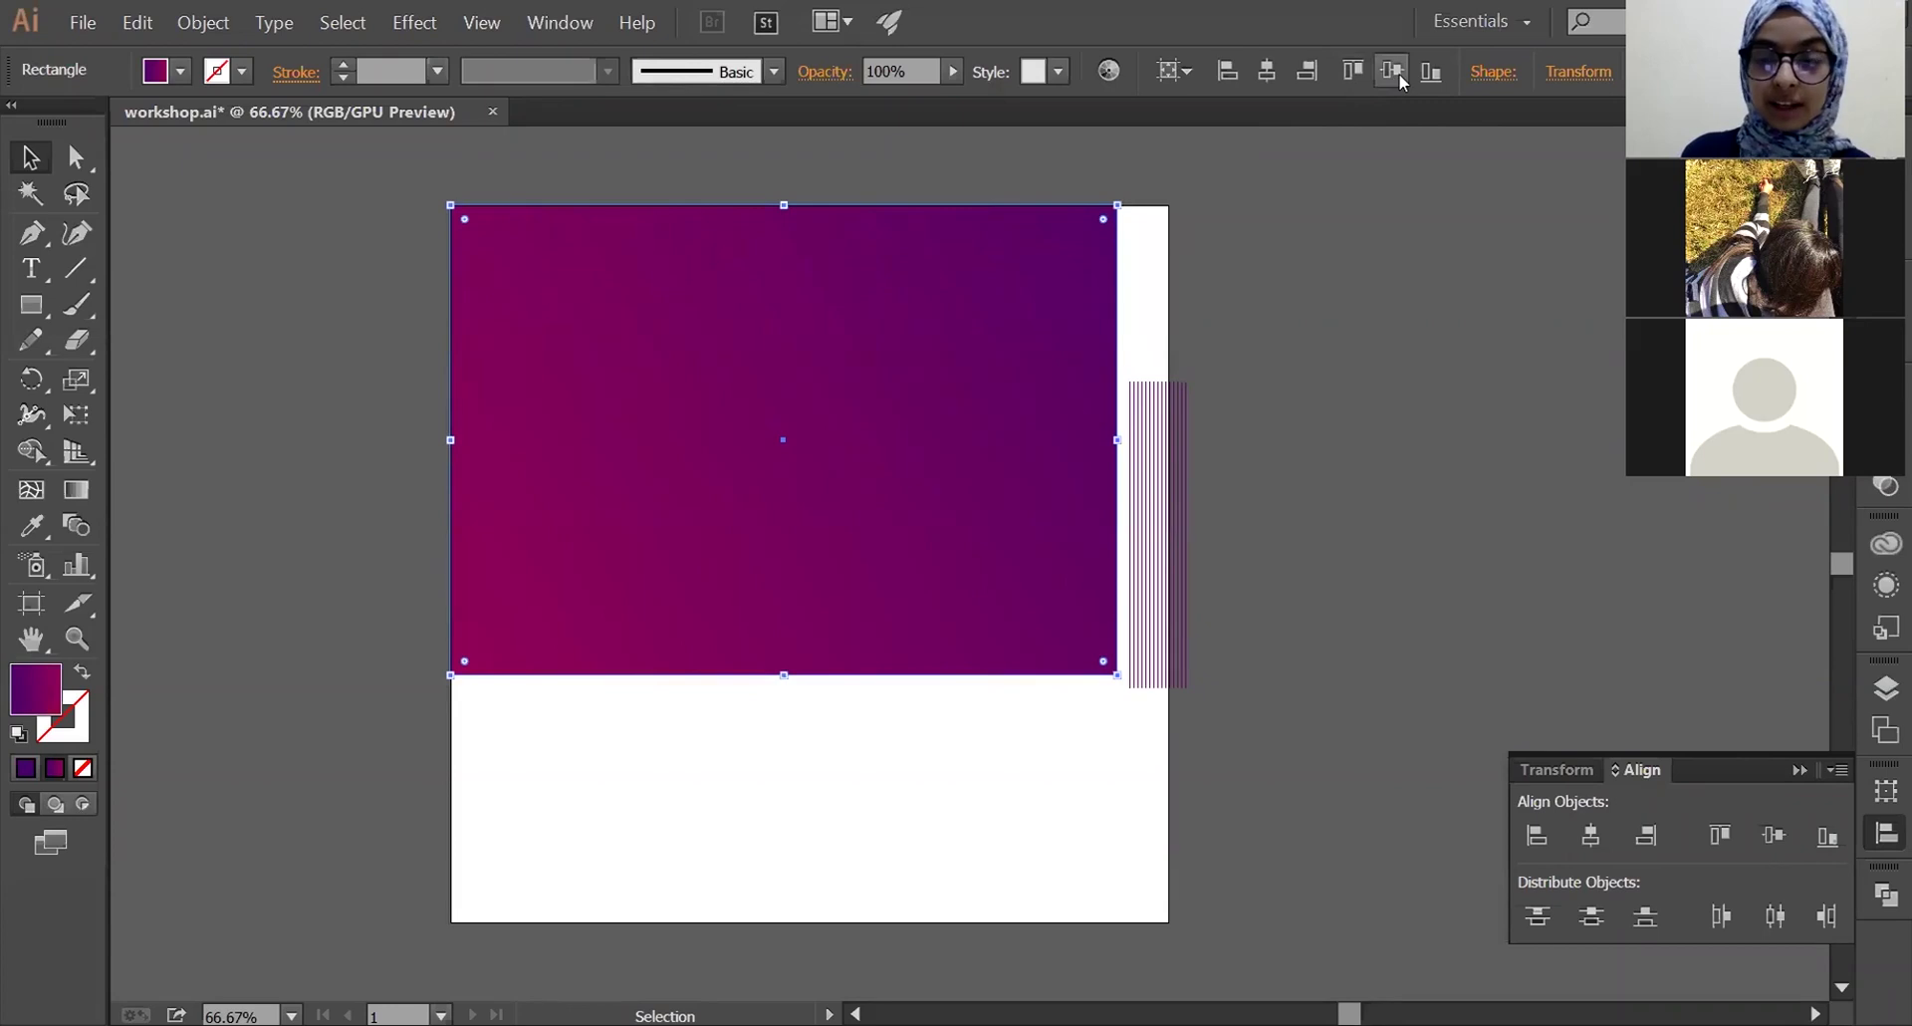
click(1393, 72)
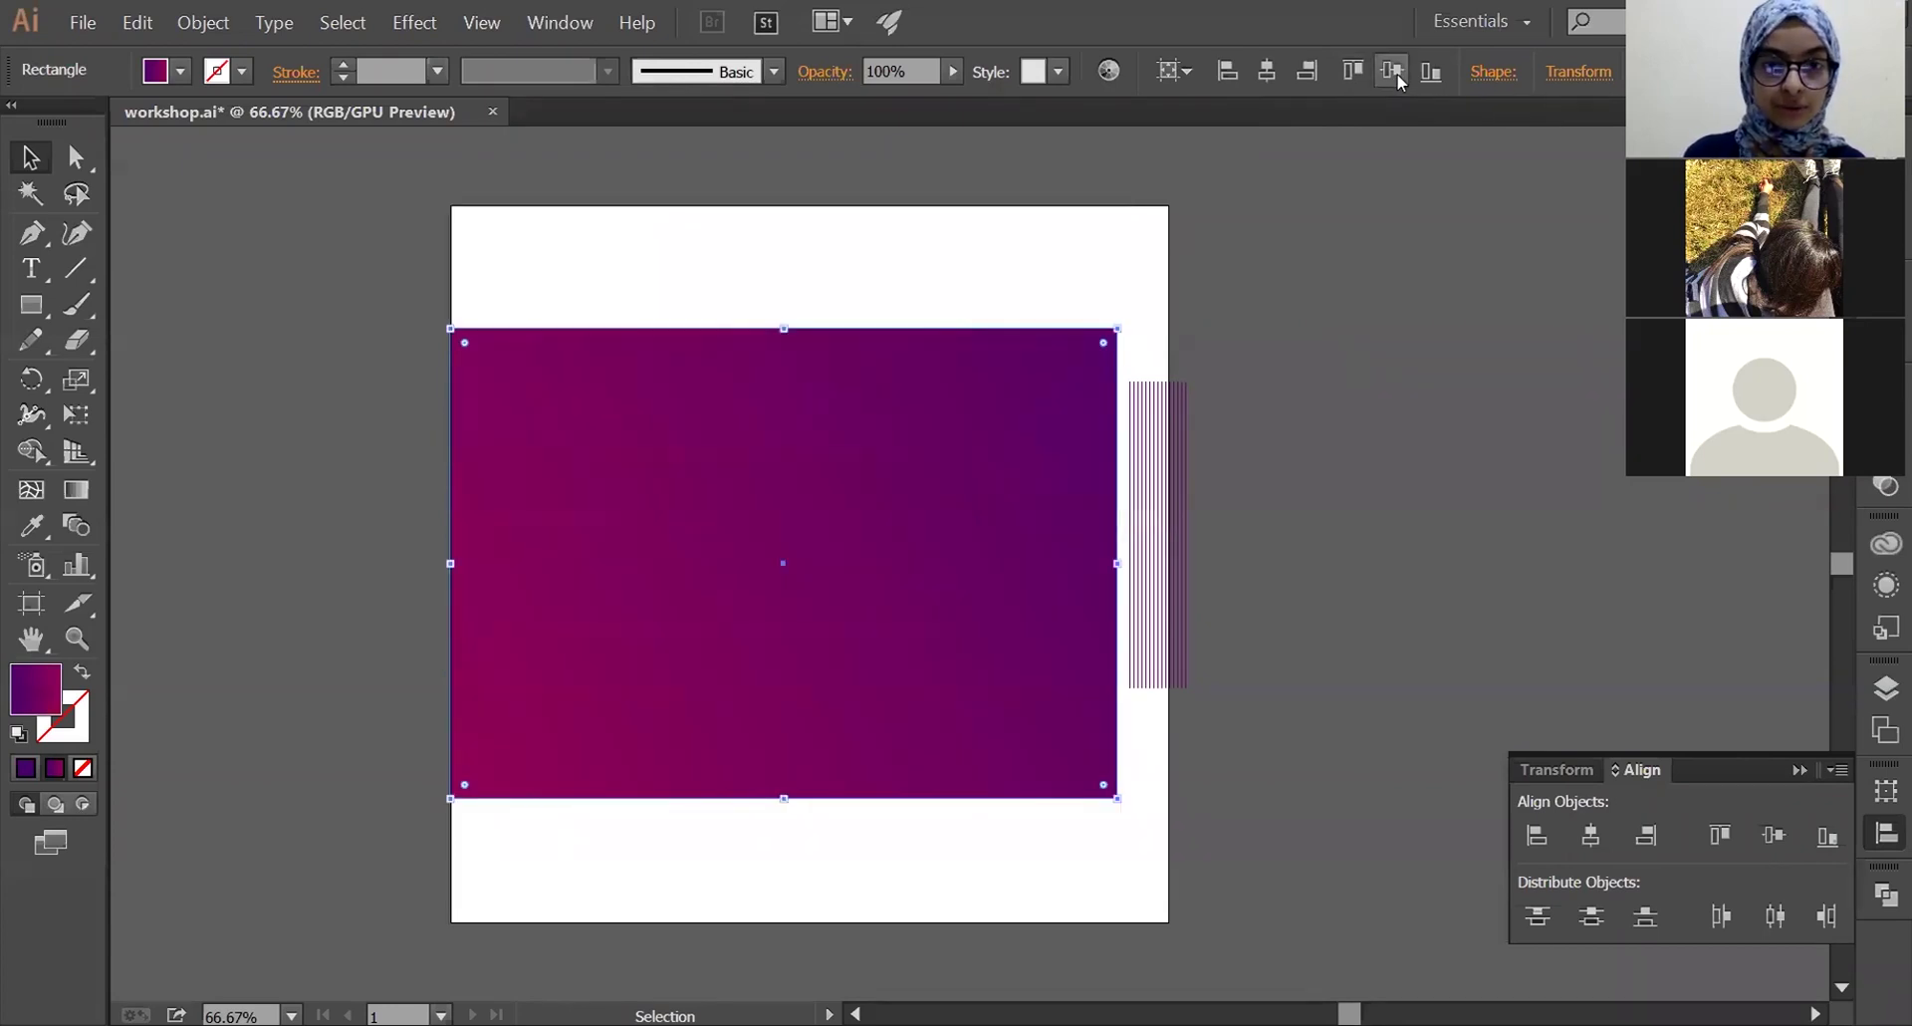
click(1267, 71)
- Nudge the rectangle up and right, then re-centre it horizontally and vertically on the artboard
click(1223, 345)
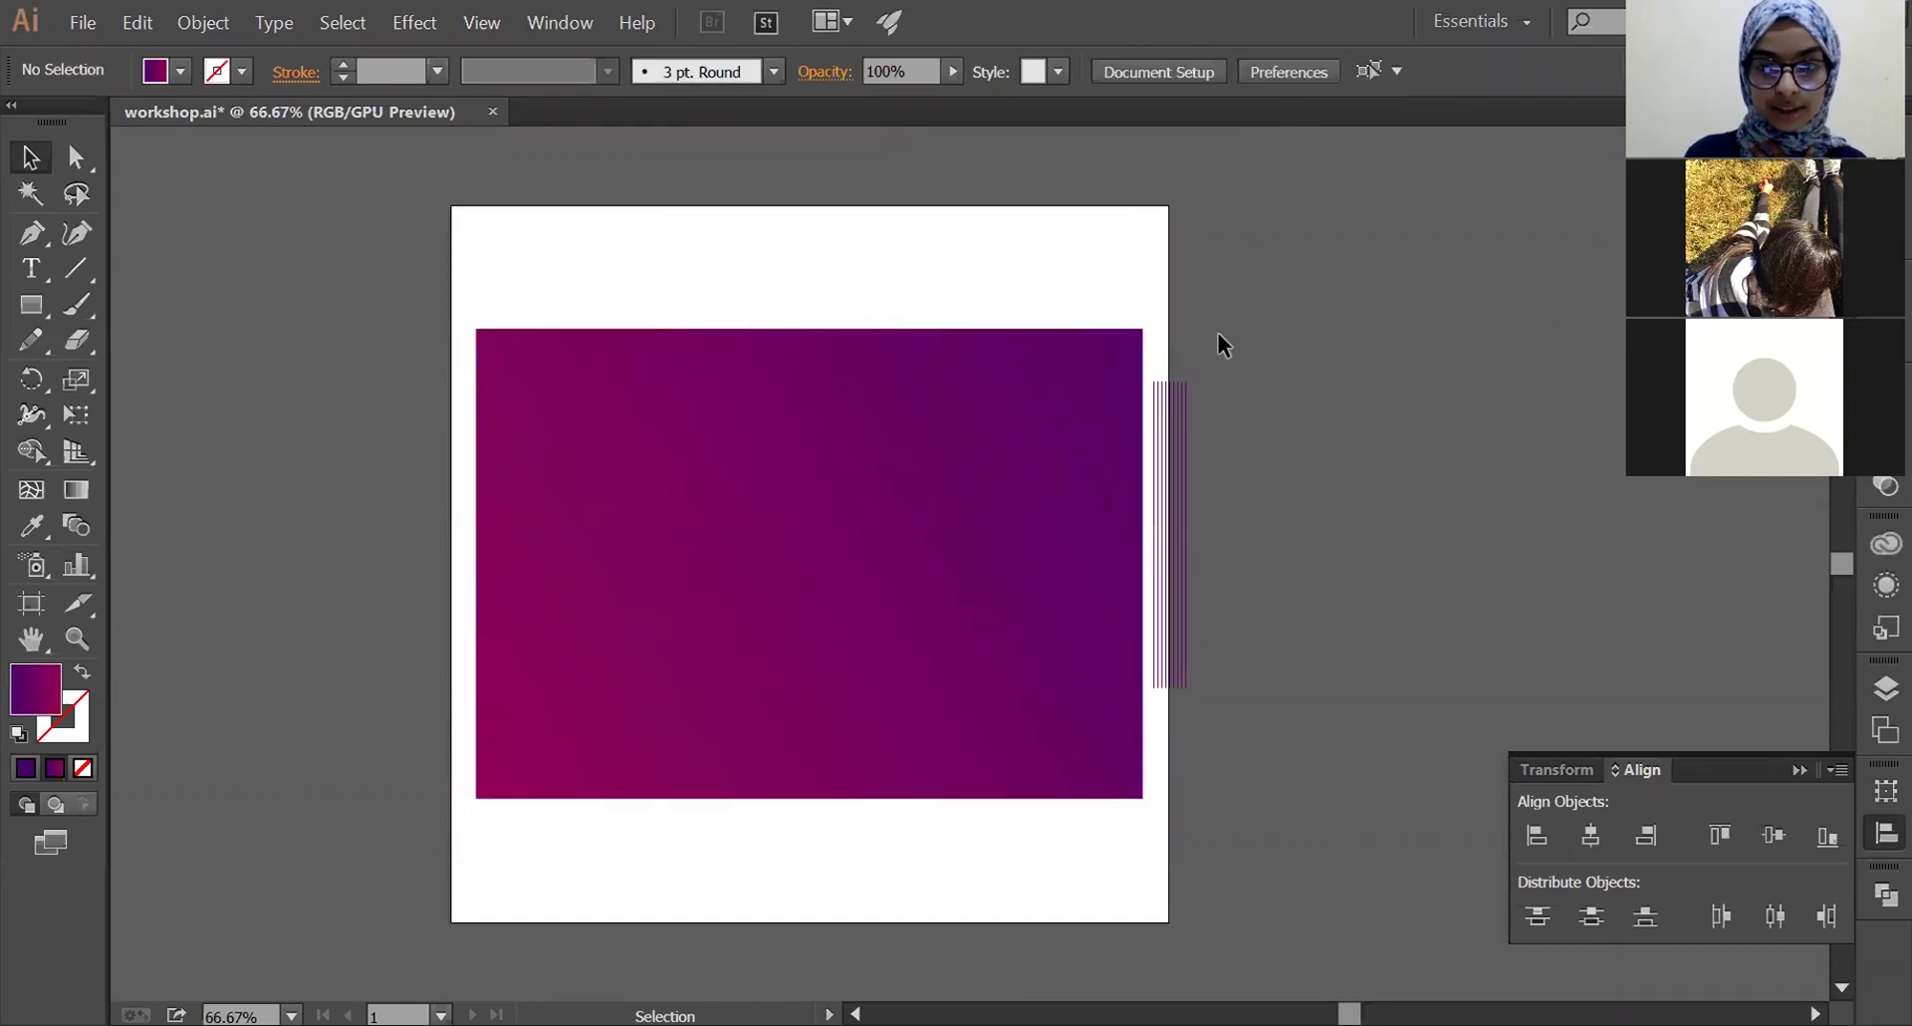
scroll(1223, 345, down, 3)
scroll(1217, 332, left, 2)
scroll(1217, 332, up, 1)
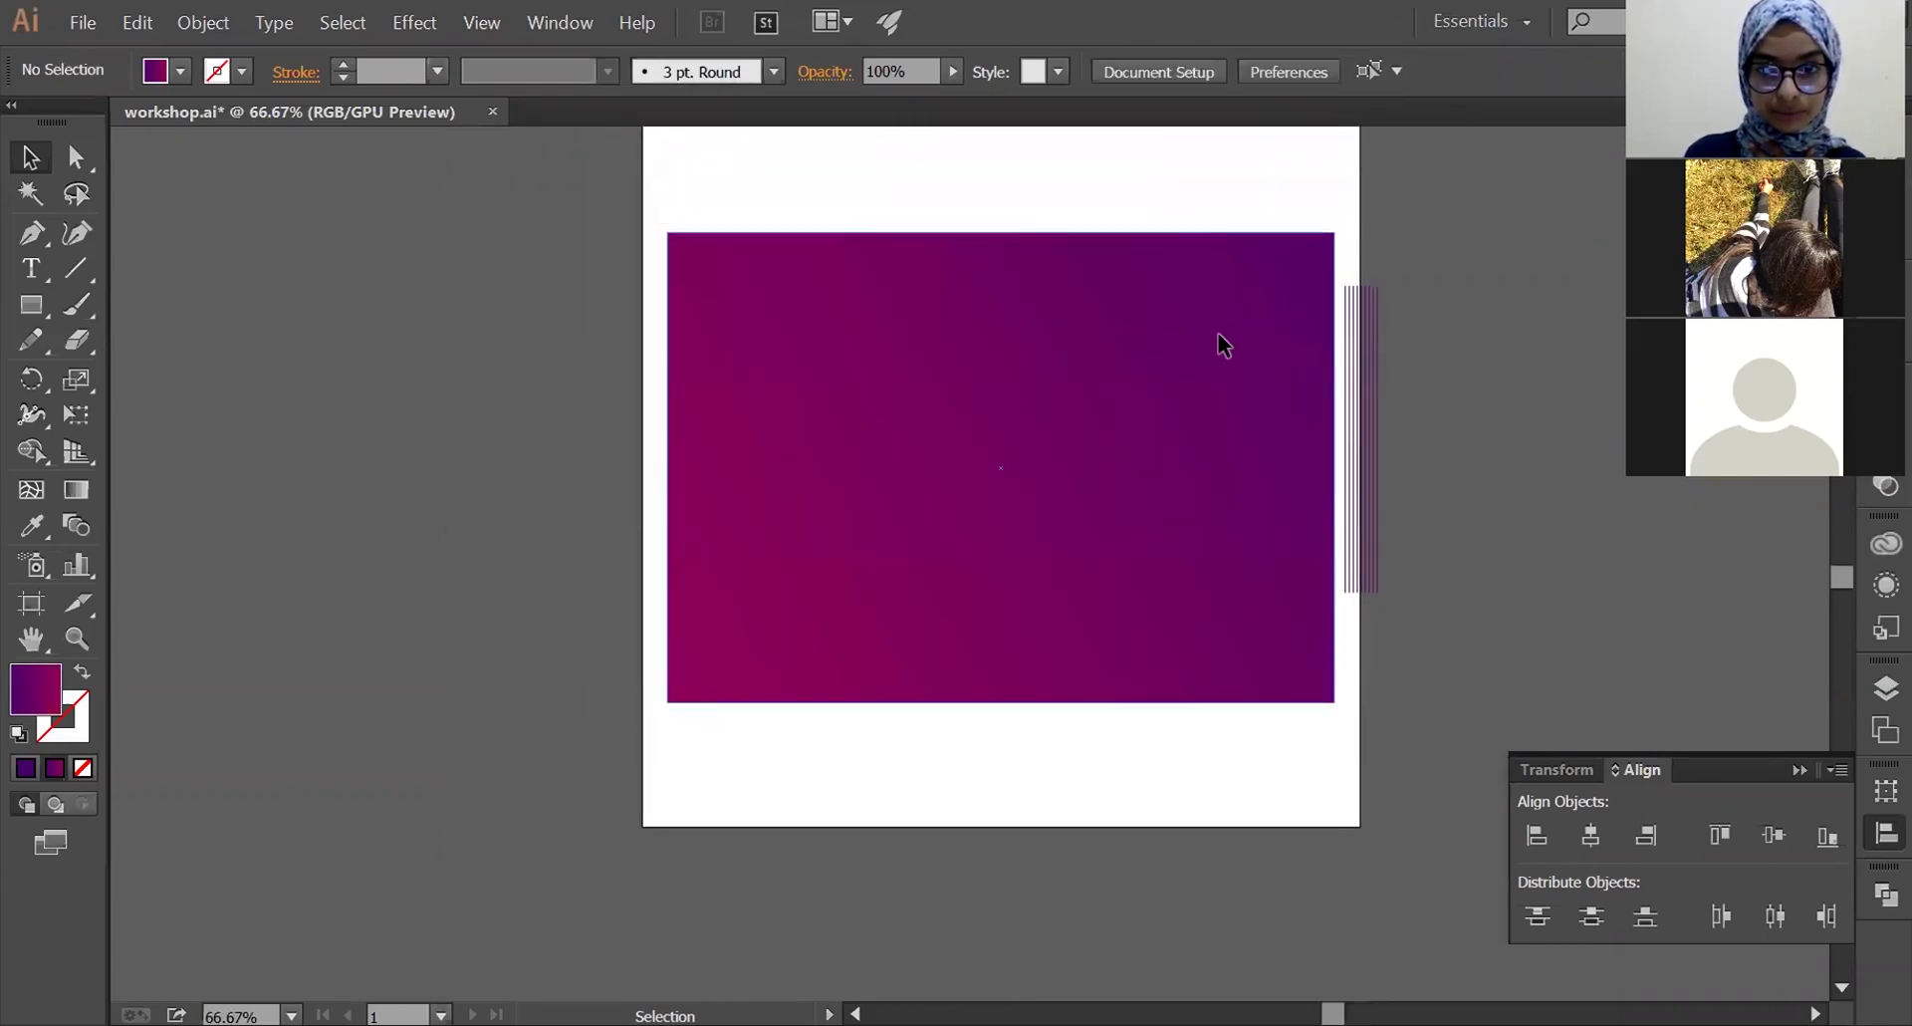
scroll(1203, 478, up, 2)
drag(1192, 525, 1152, 462)
scroll(1152, 461, right, 1)
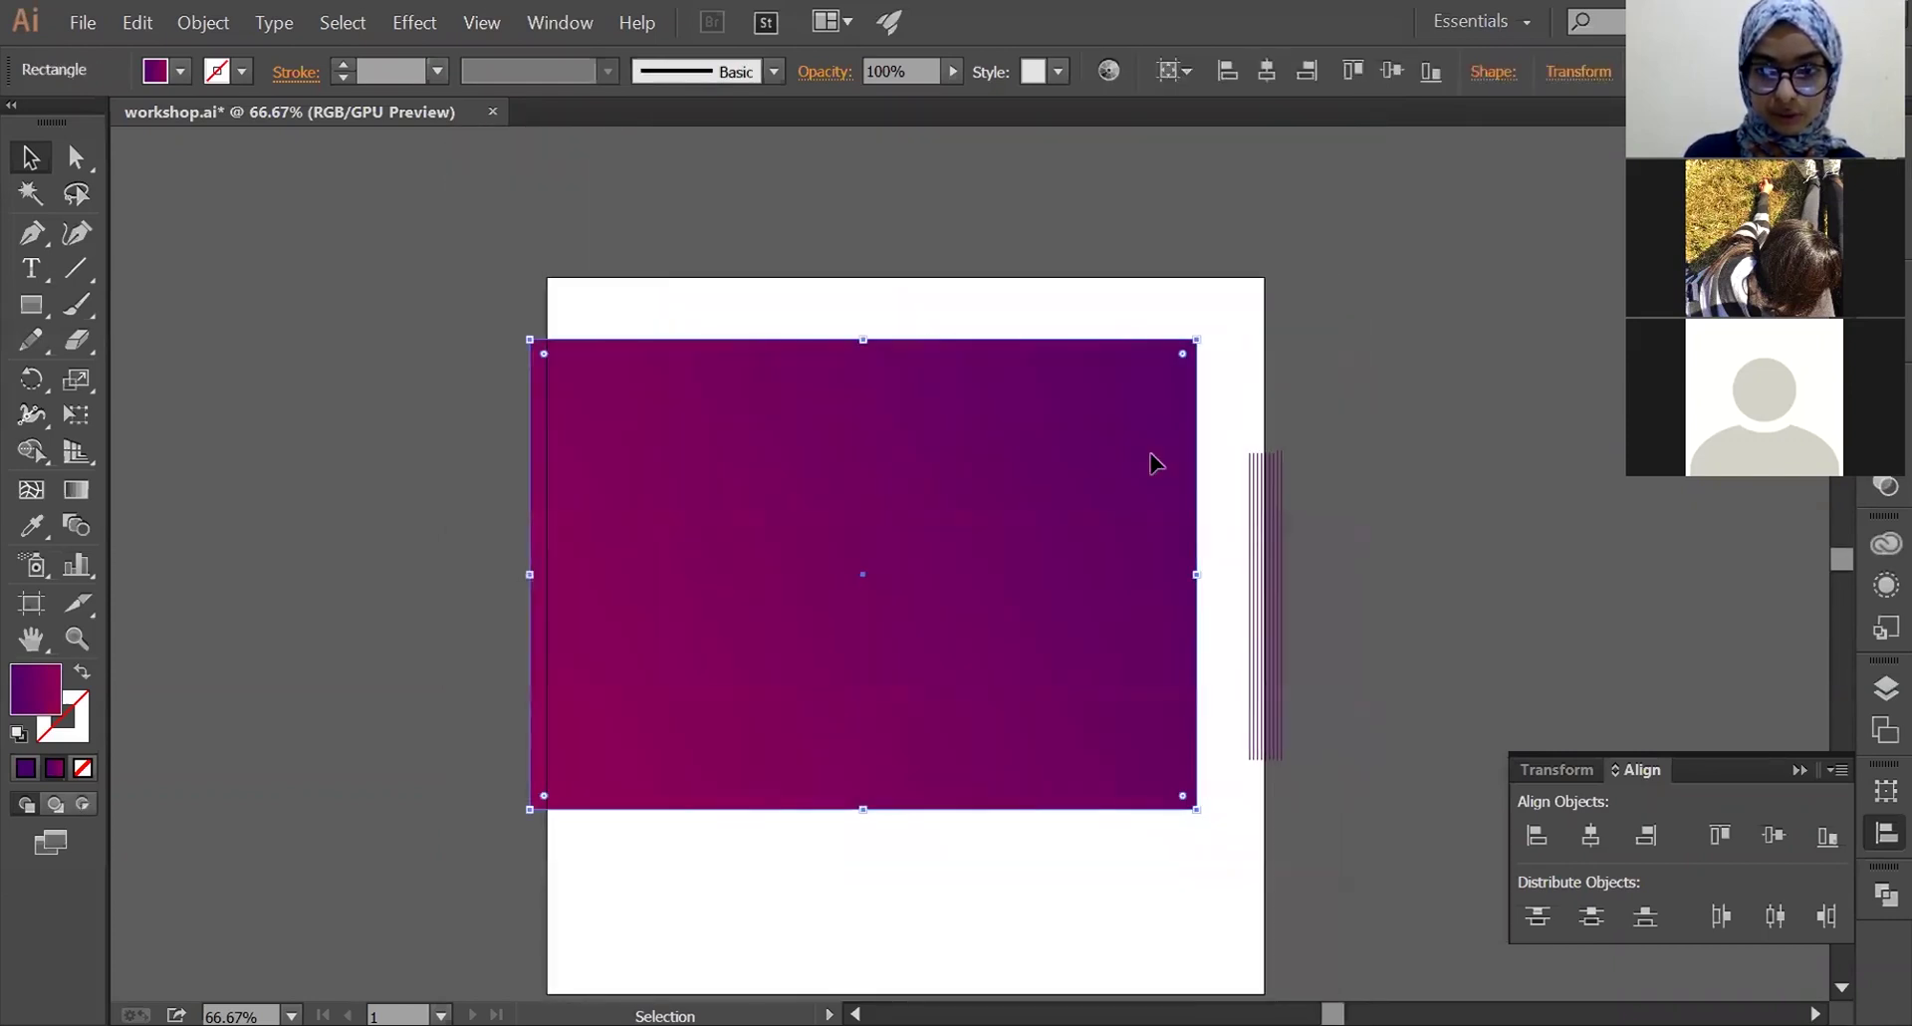
scroll(1152, 461, right, 1)
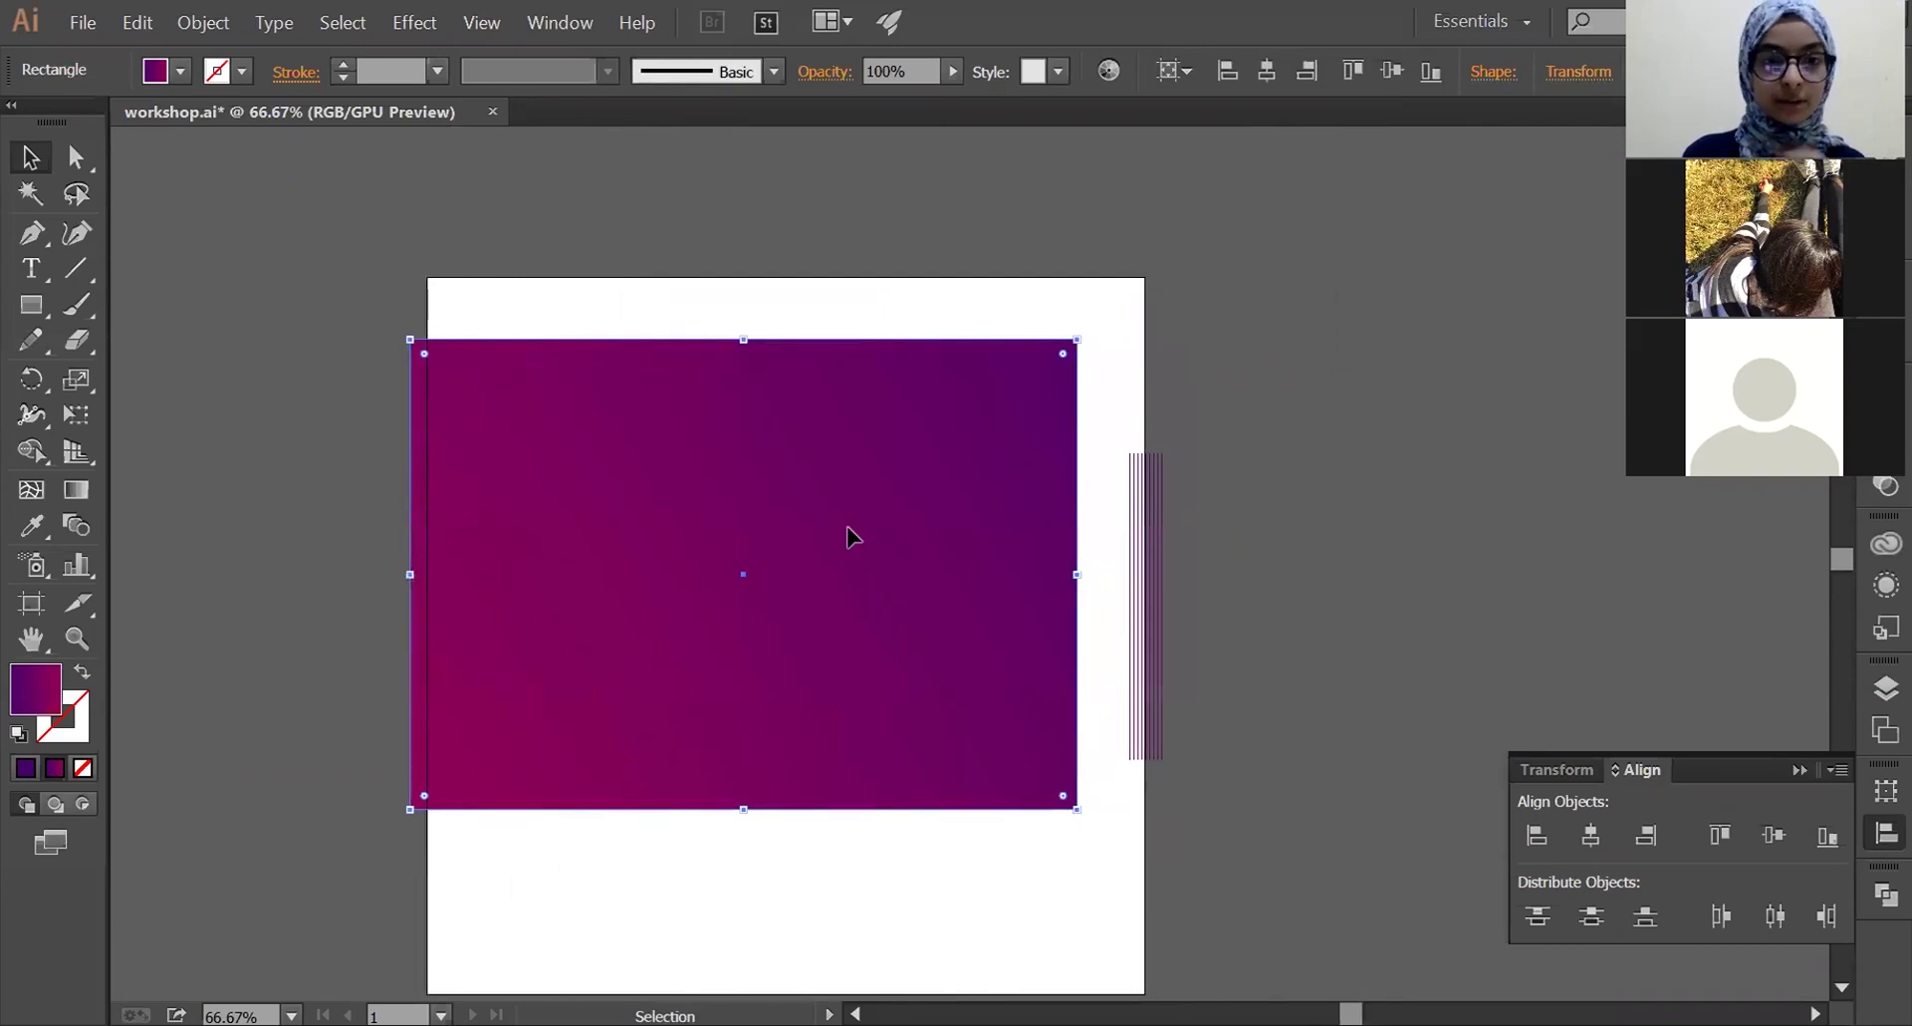
drag(846, 527, 895, 497)
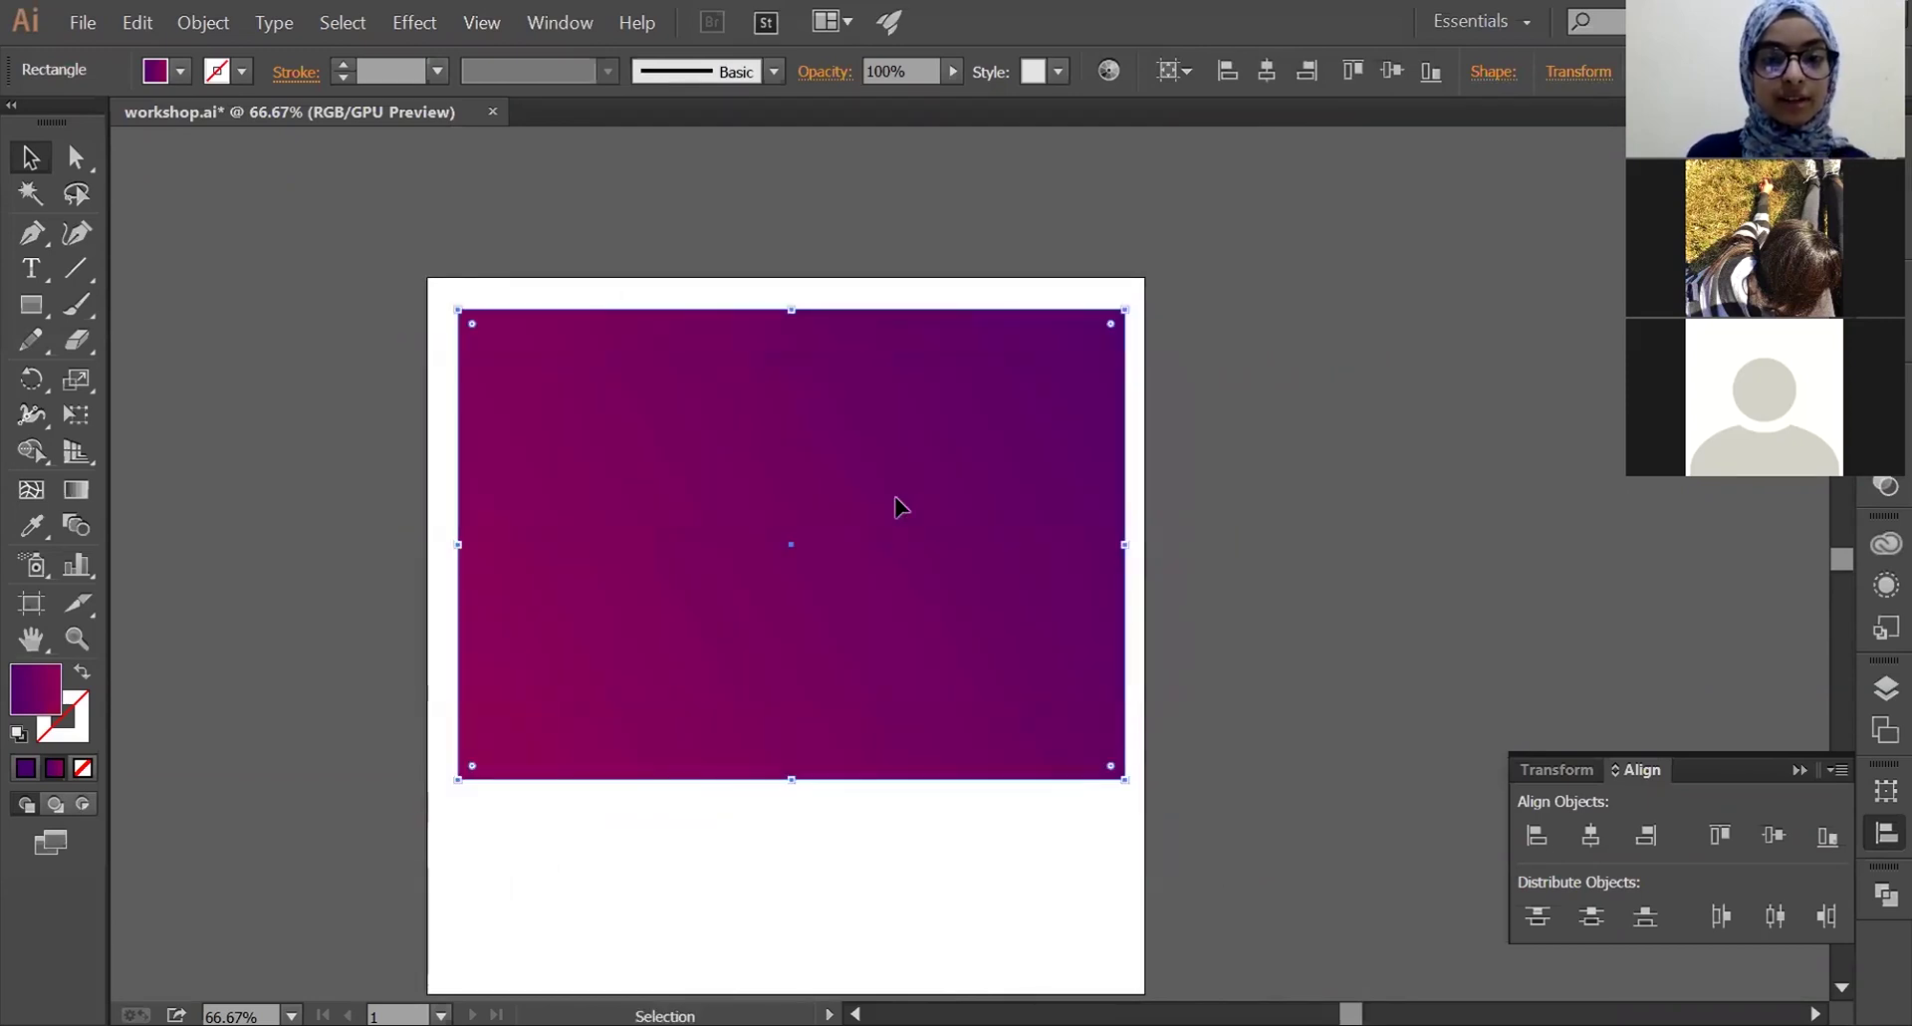
click(1268, 71)
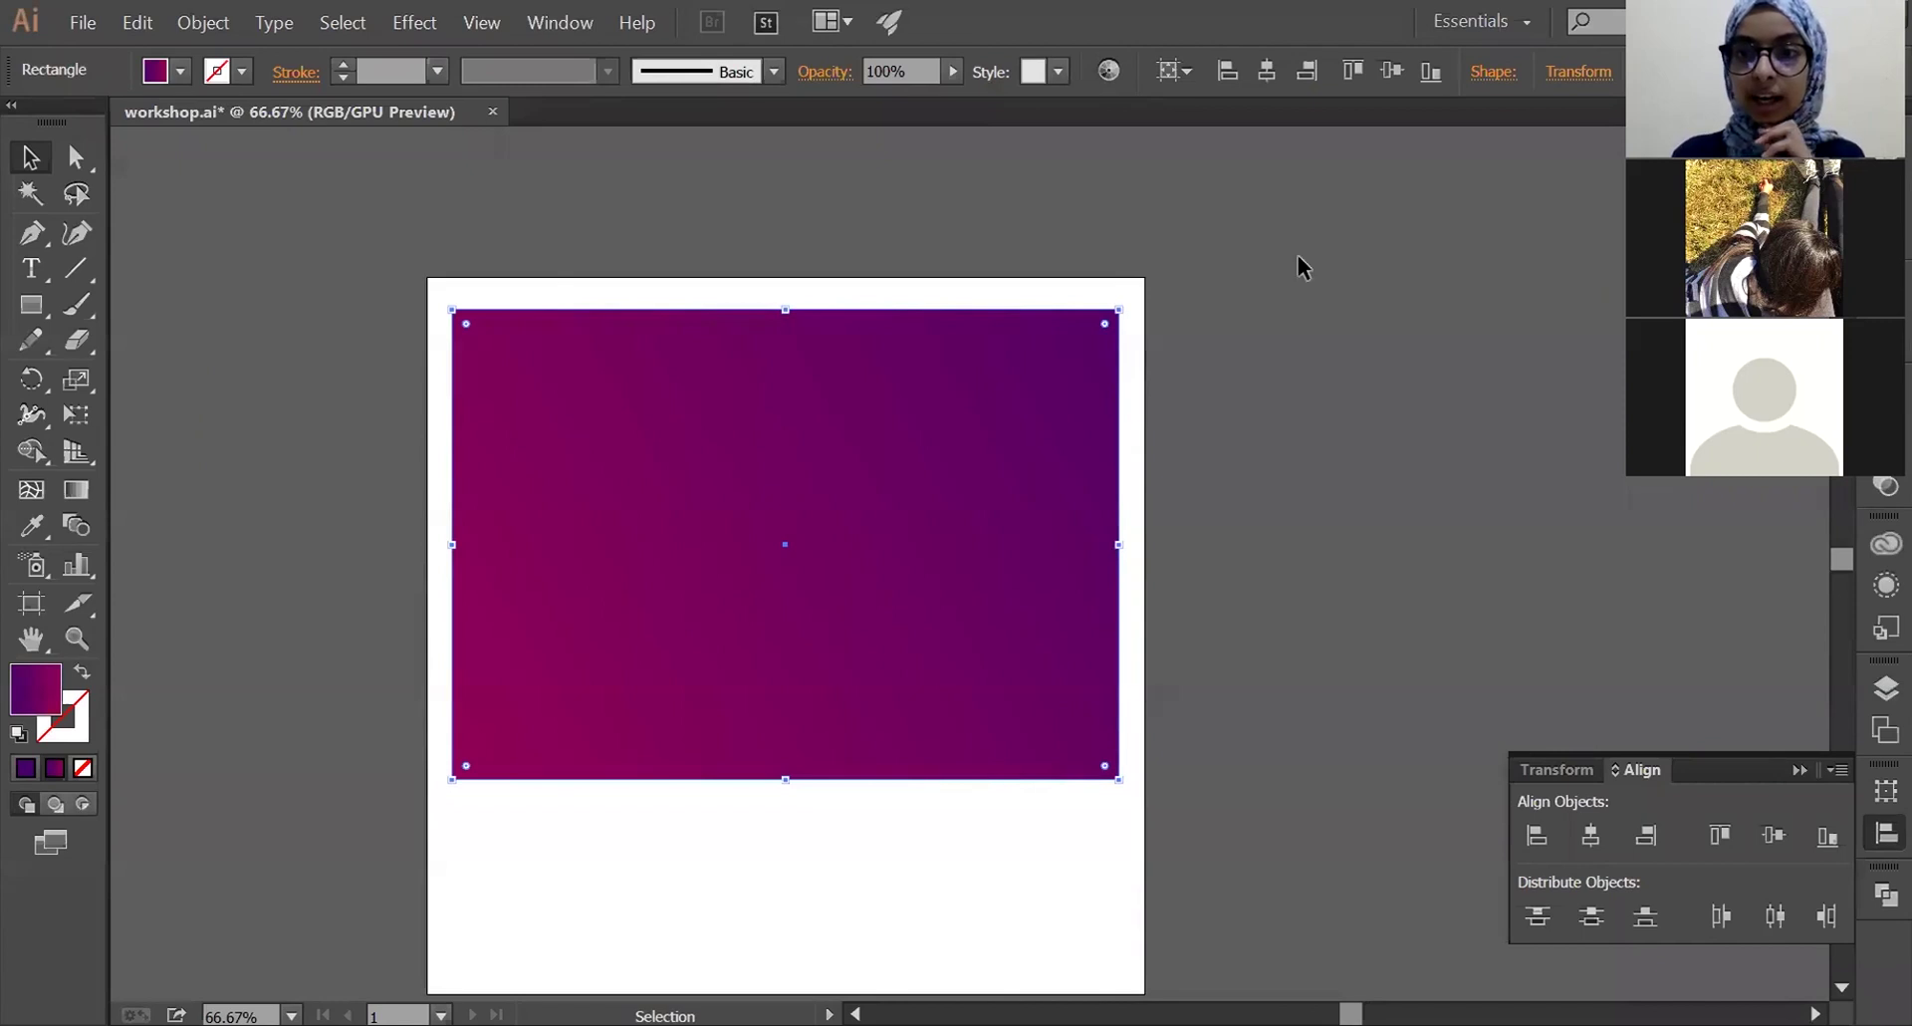
click(1408, 69)
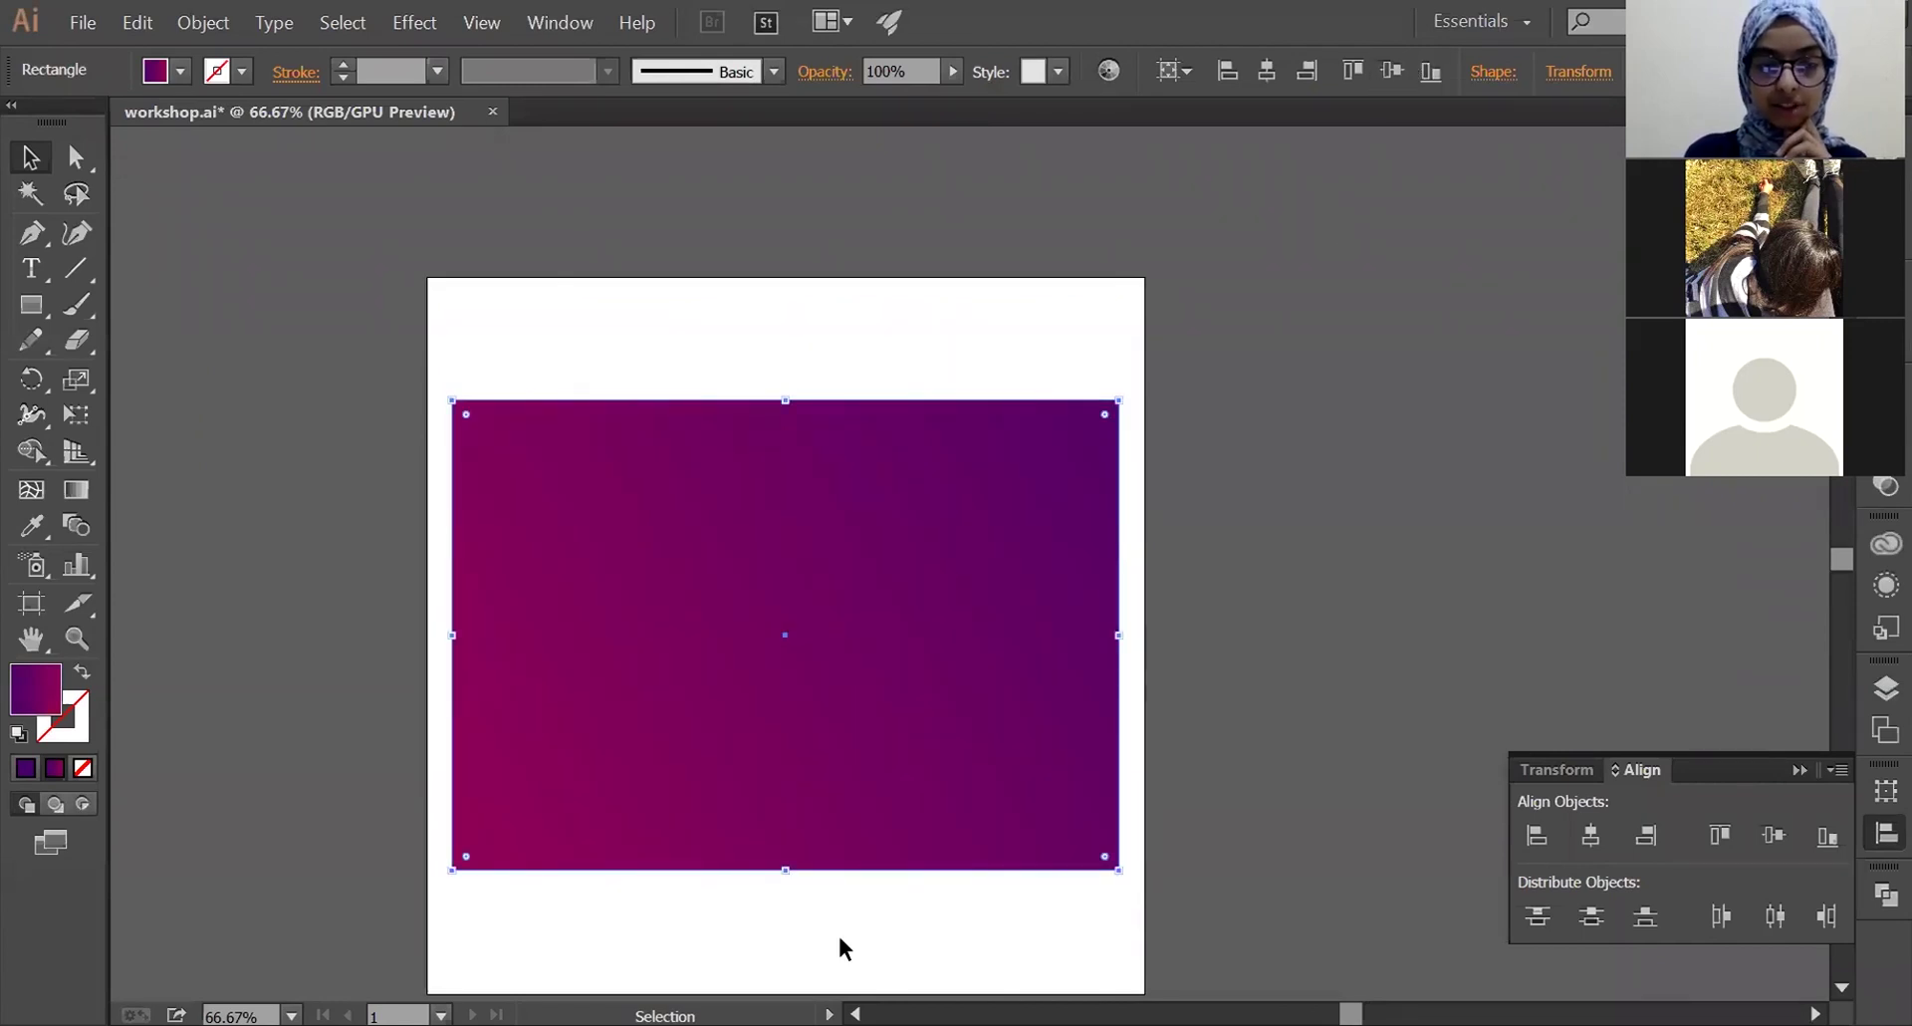
- Shrink the rectangle from its top-left corner toward the lower right, then save and close workshop.ai
scroll(840, 938, down, 2)
click(879, 888)
scroll(878, 888, up, 3)
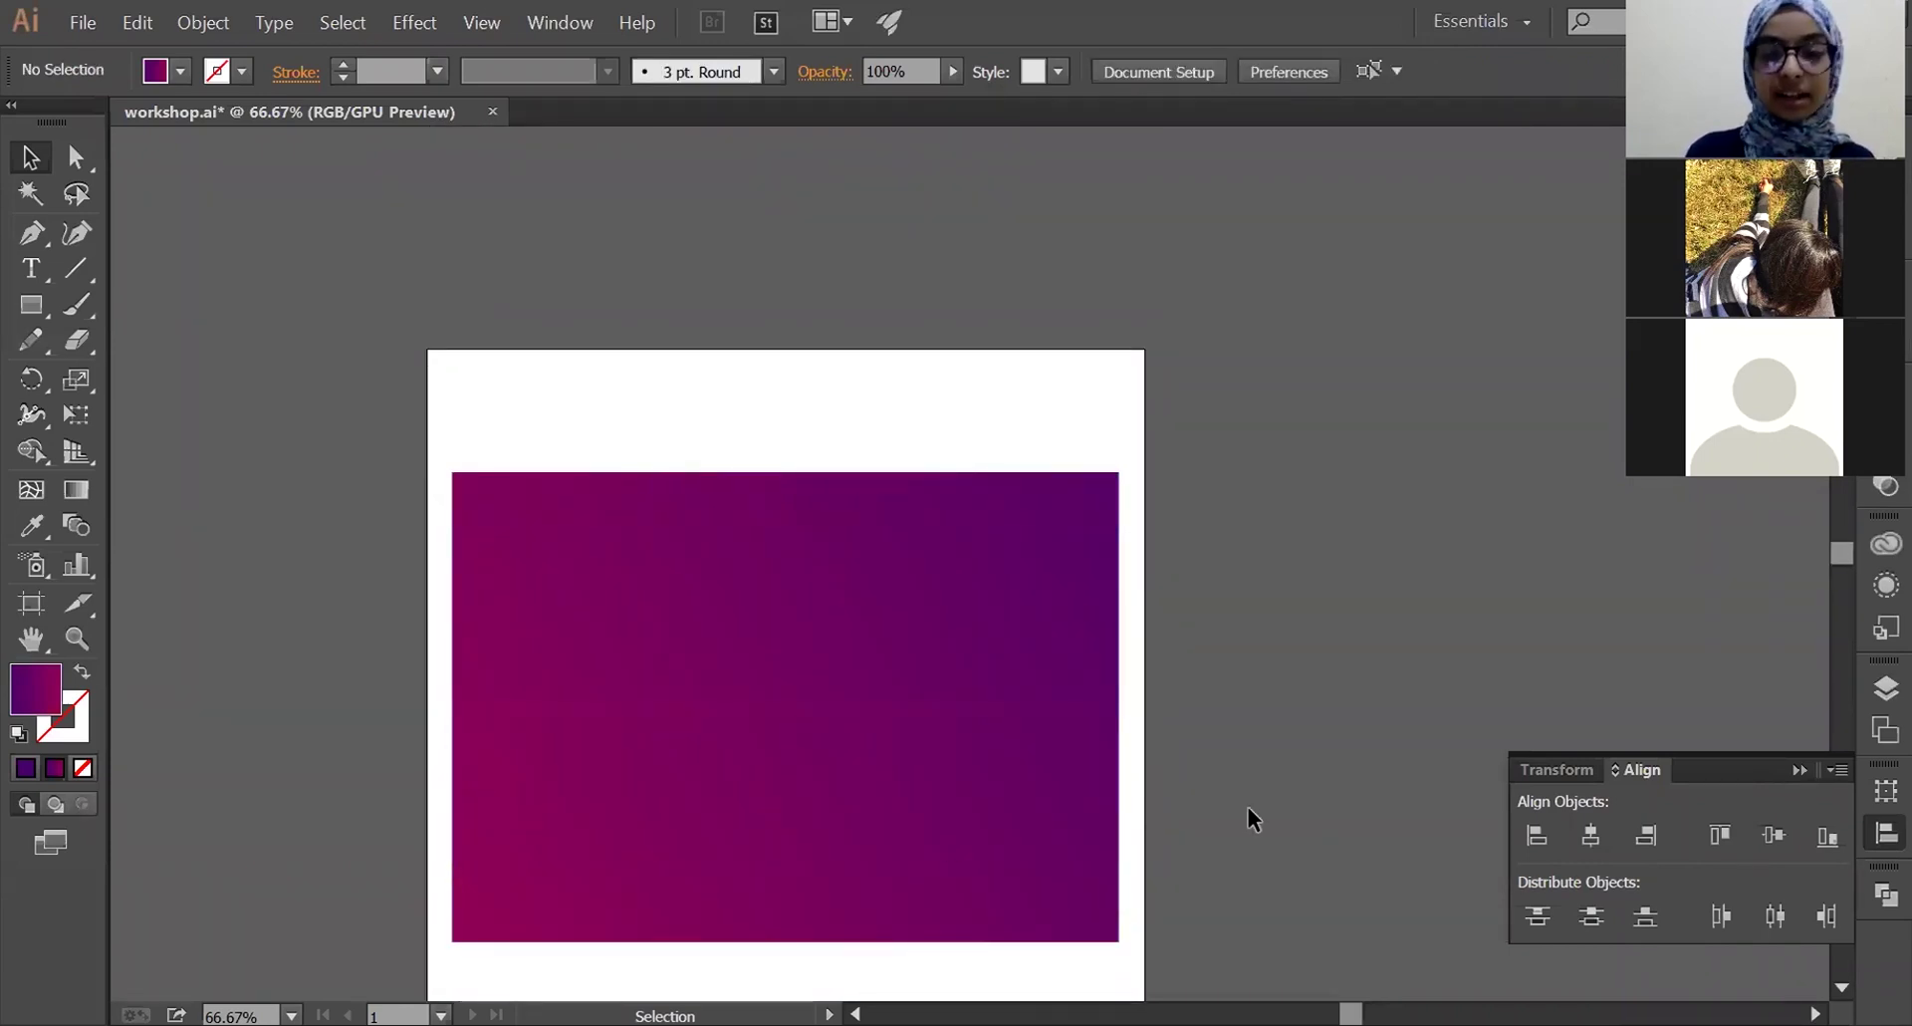
scroll(1247, 806, down, 3)
scroll(1247, 807, up, 2)
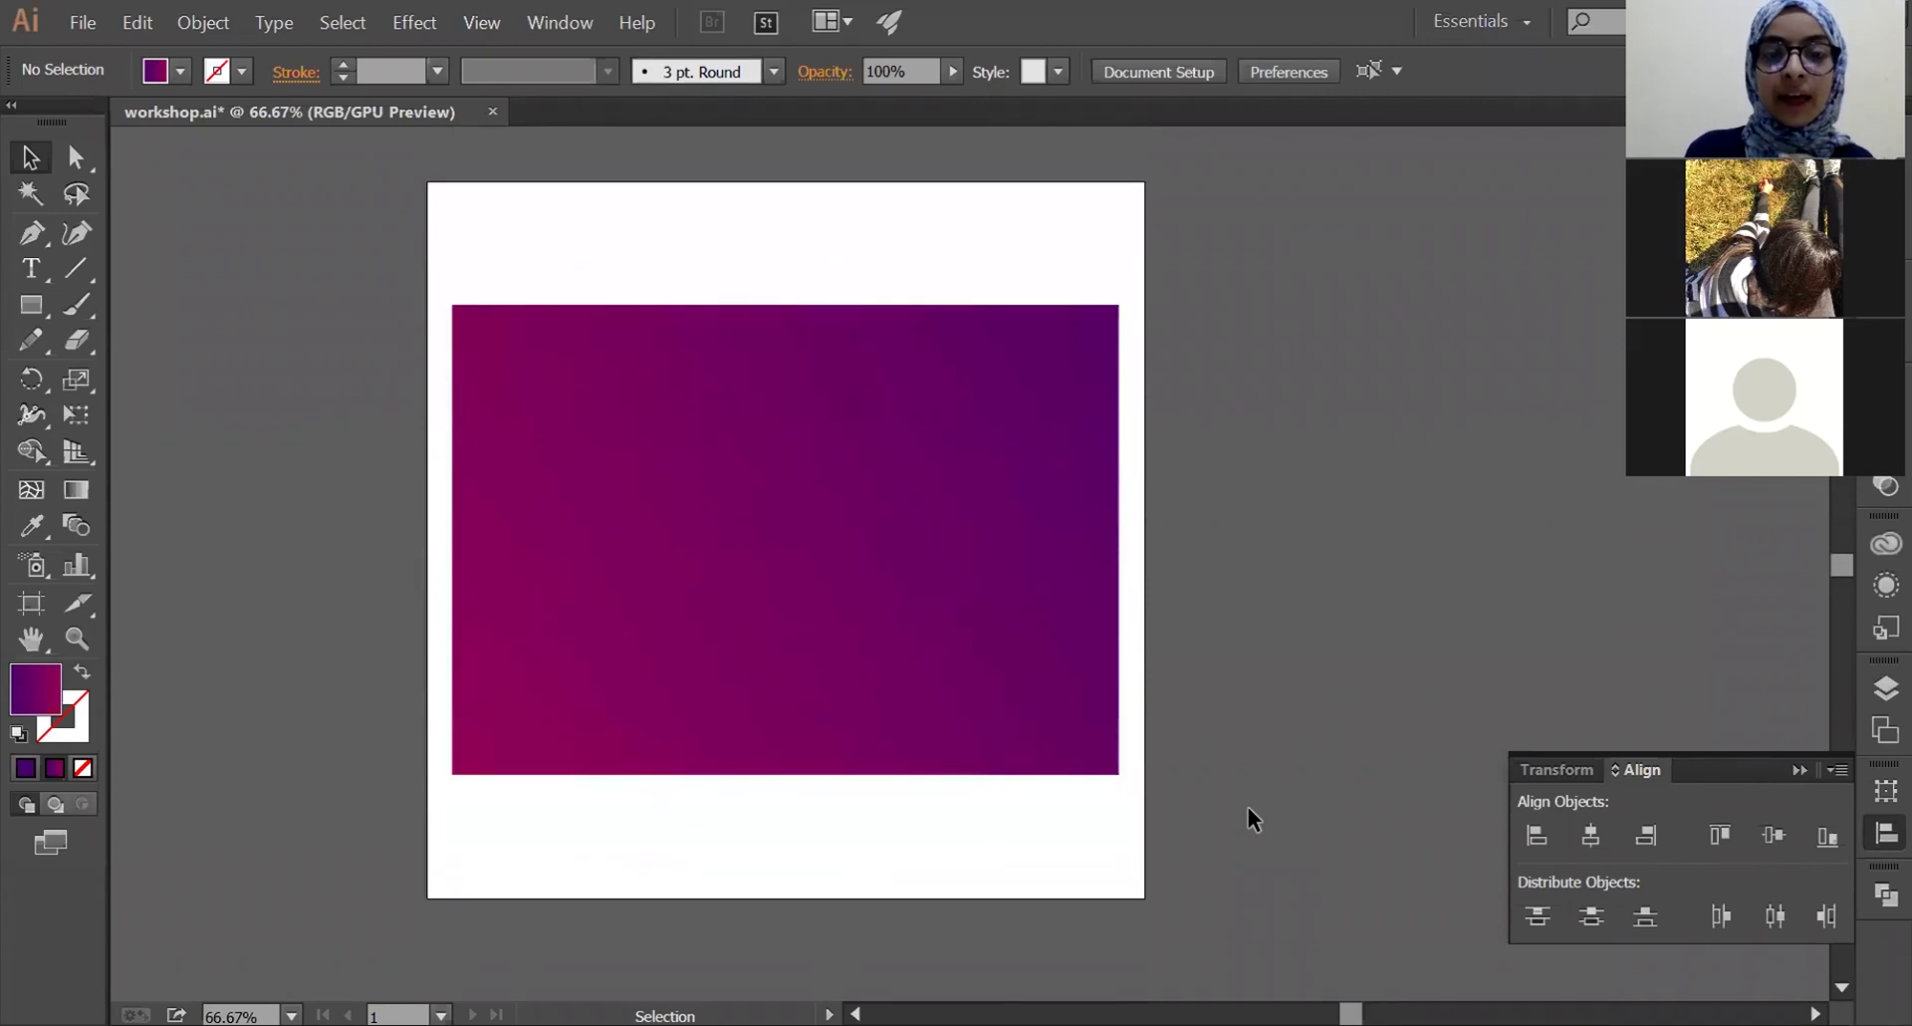
scroll(1247, 807, left, 1)
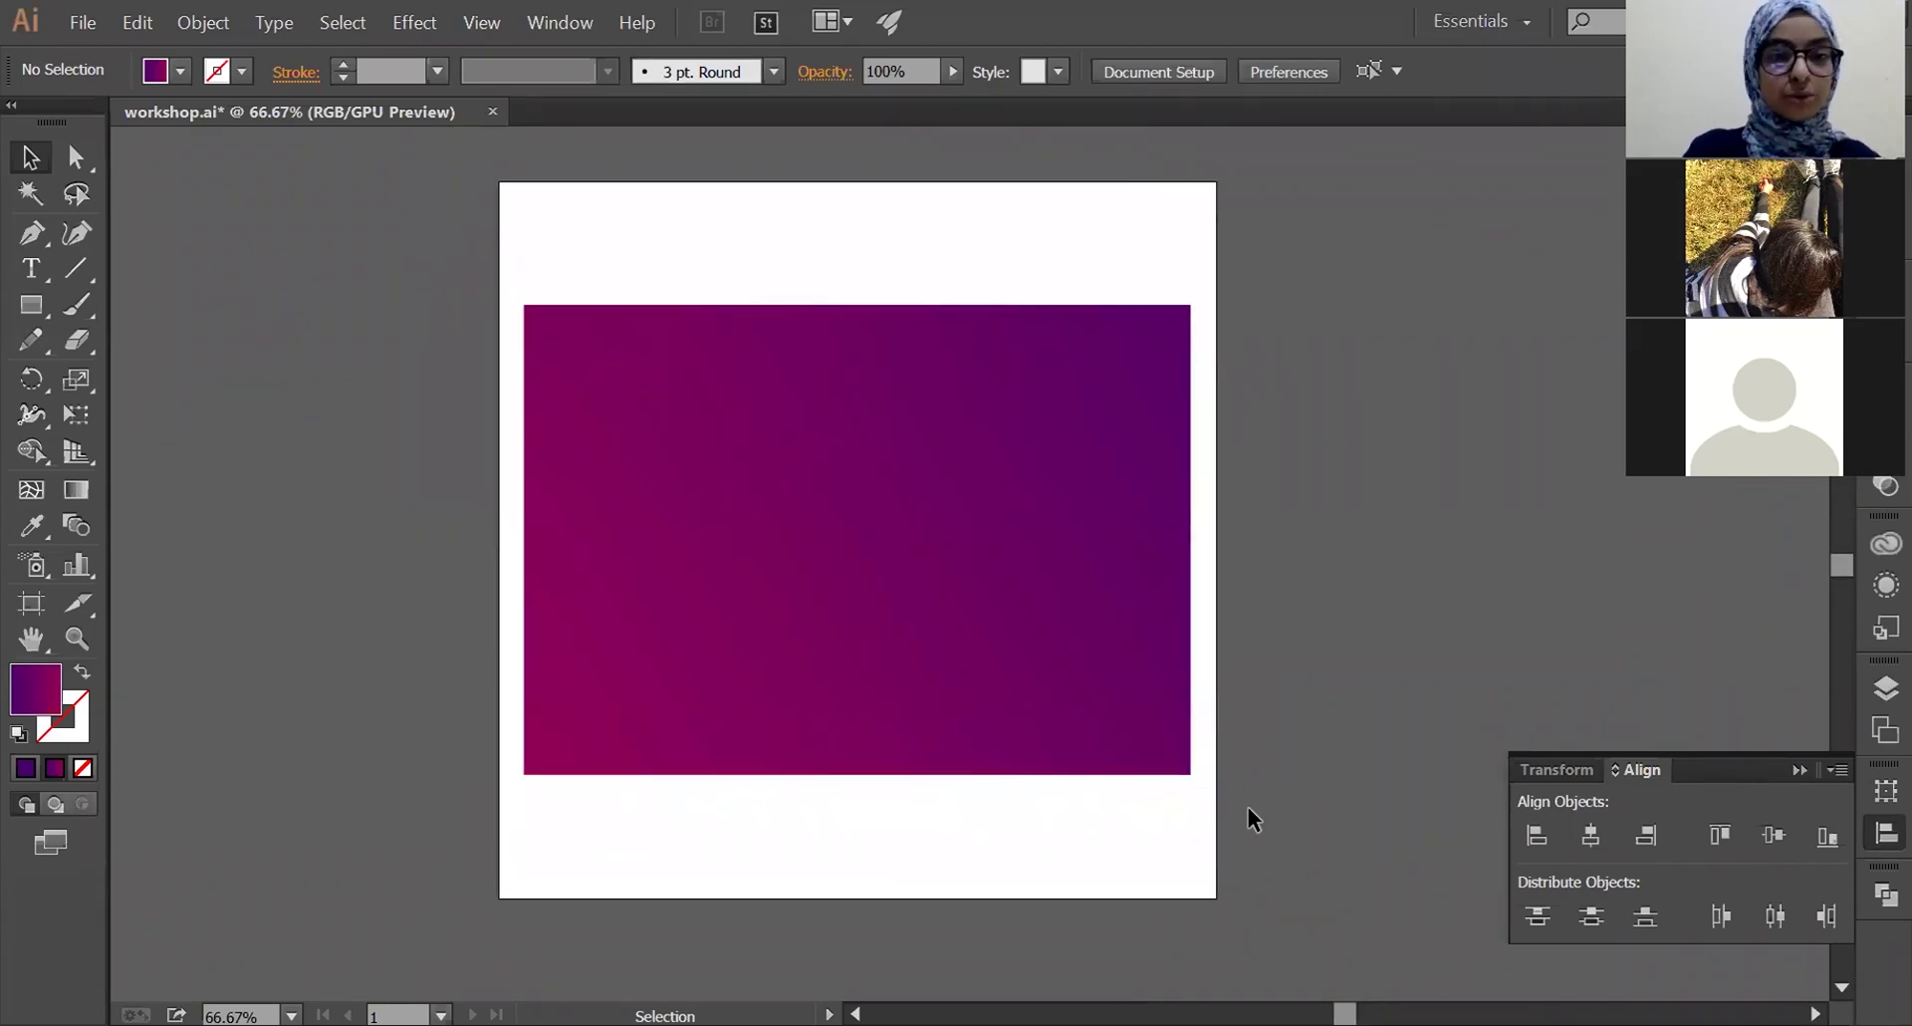
click(627, 412)
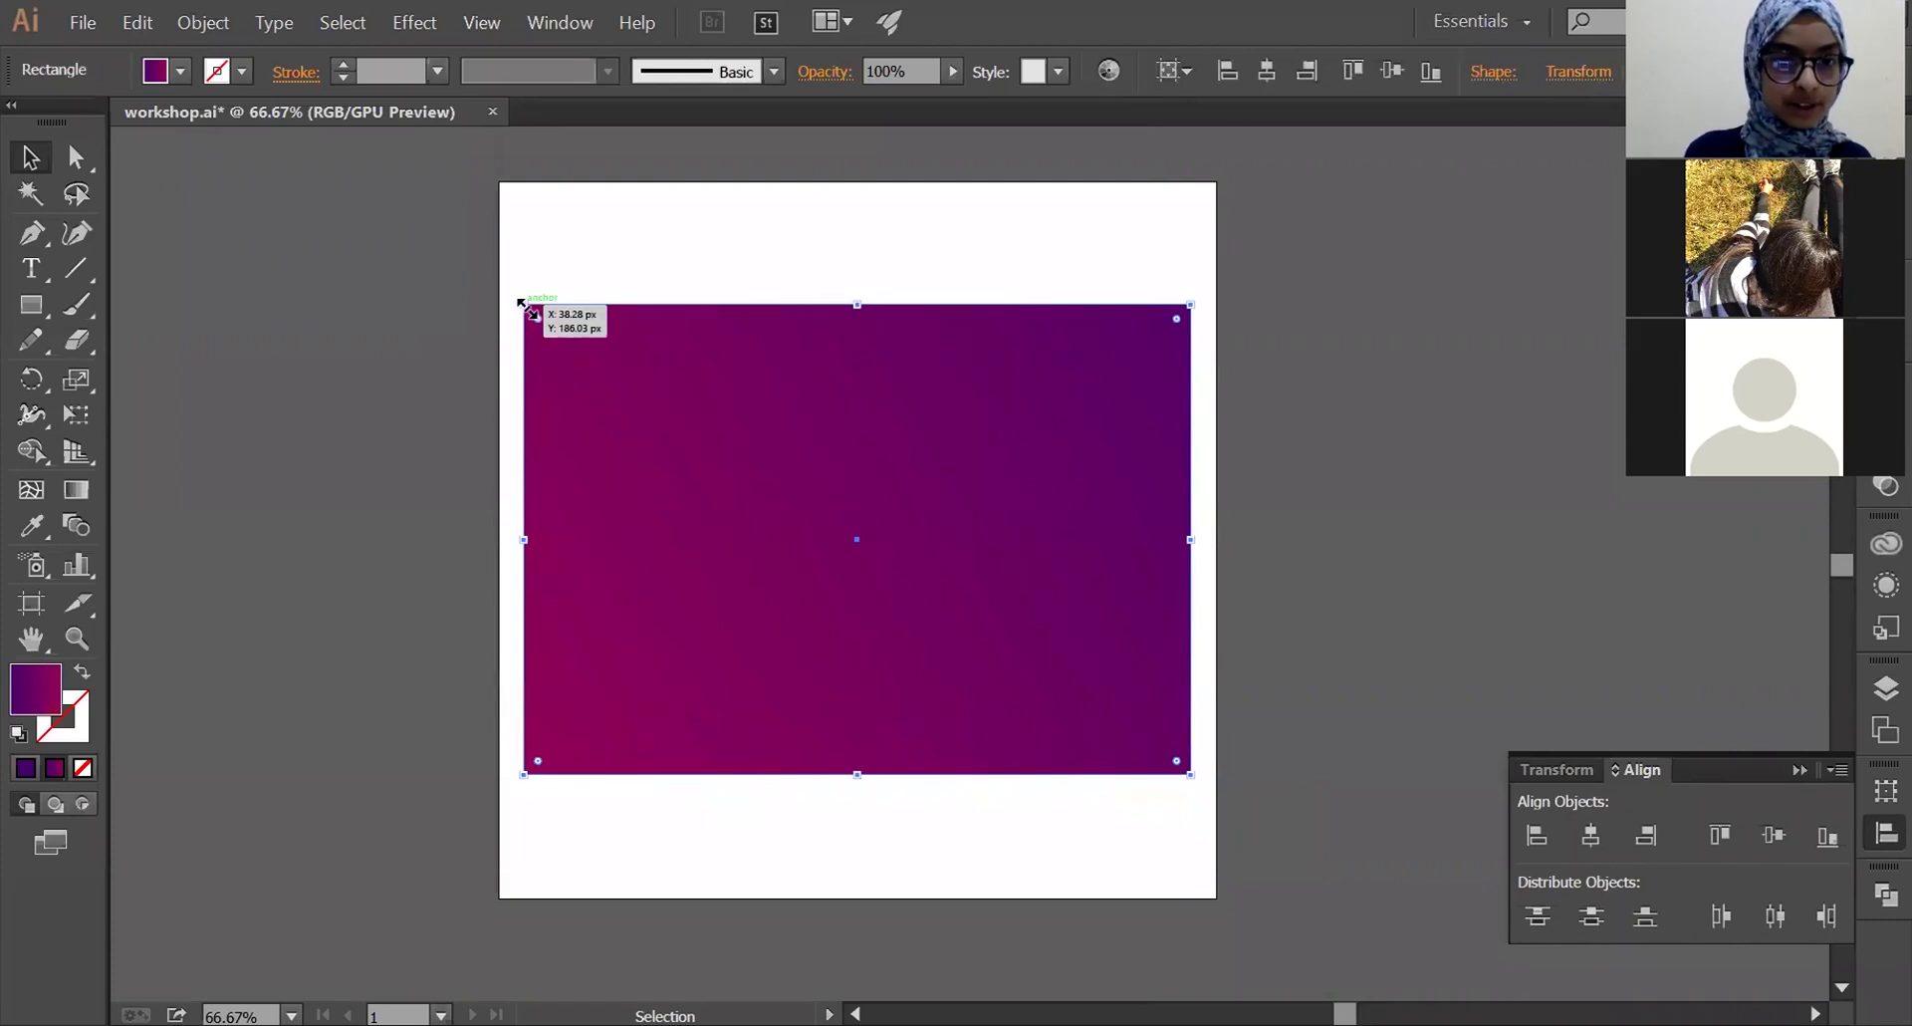
drag(523, 303, 689, 429)
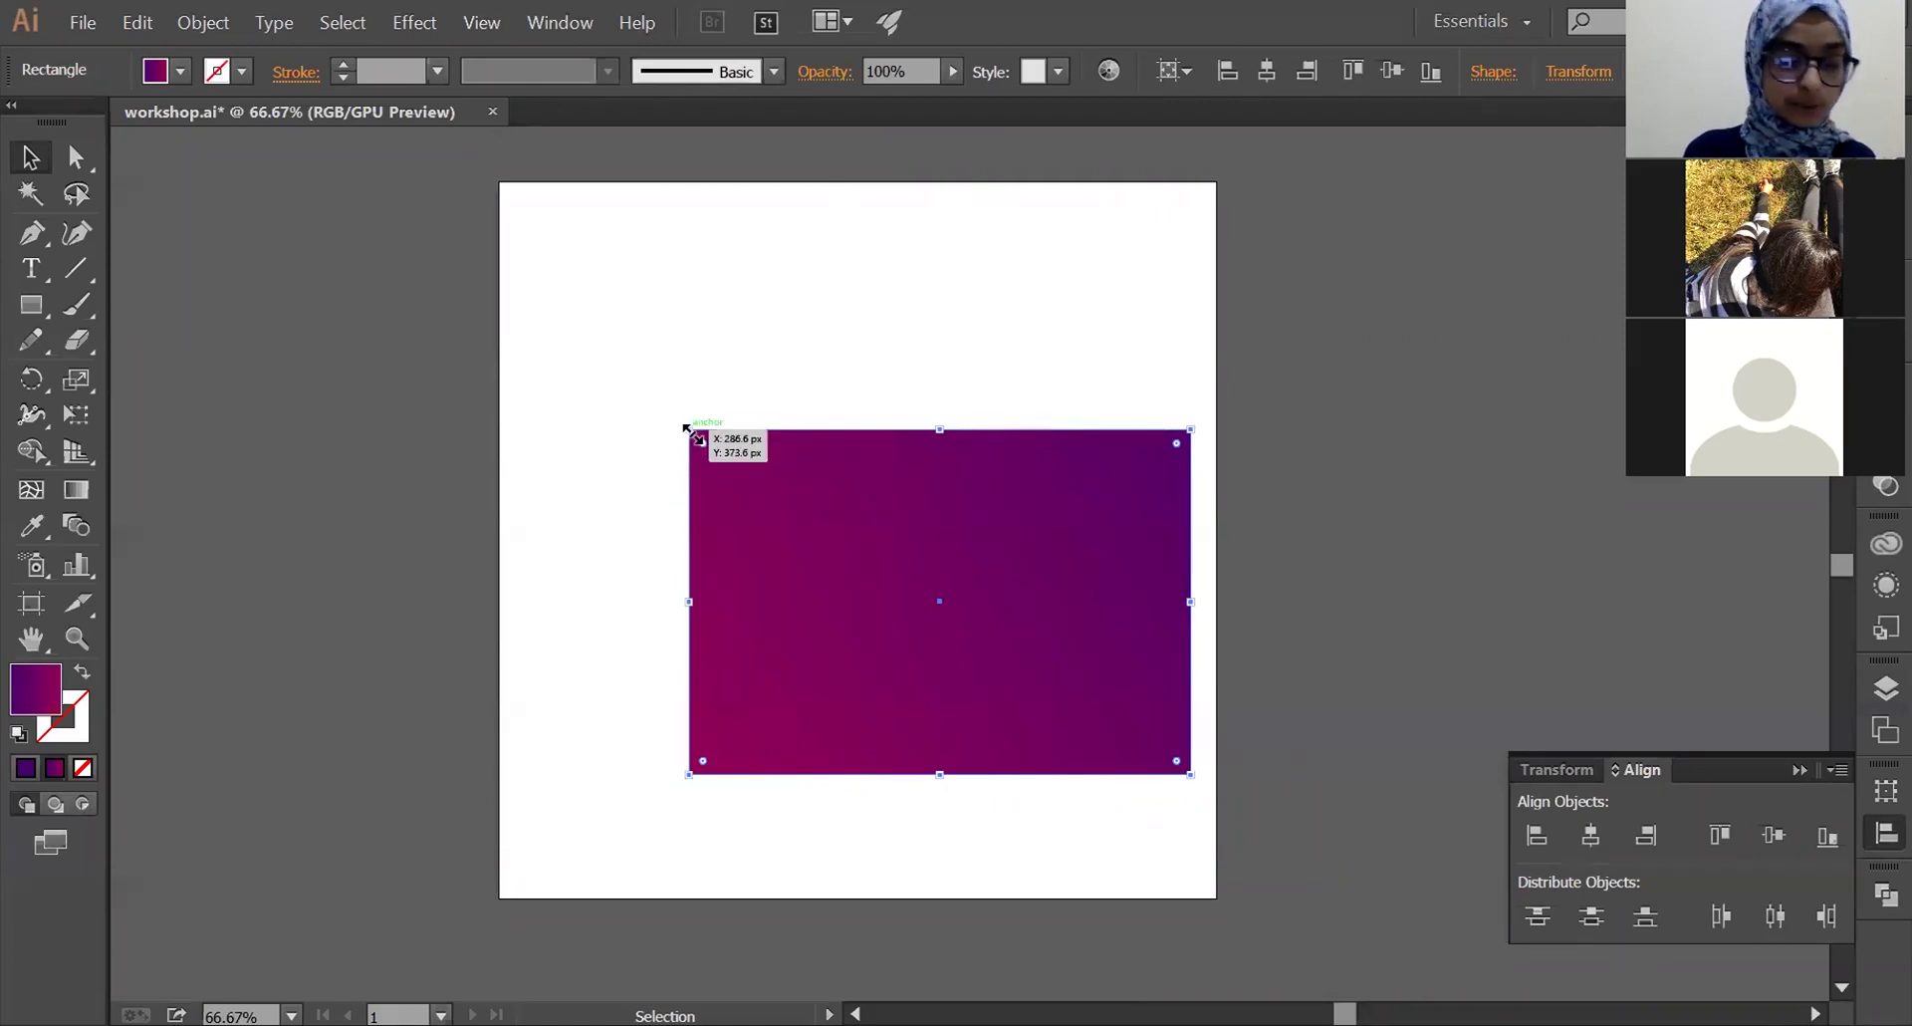
drag(713, 450, 689, 426)
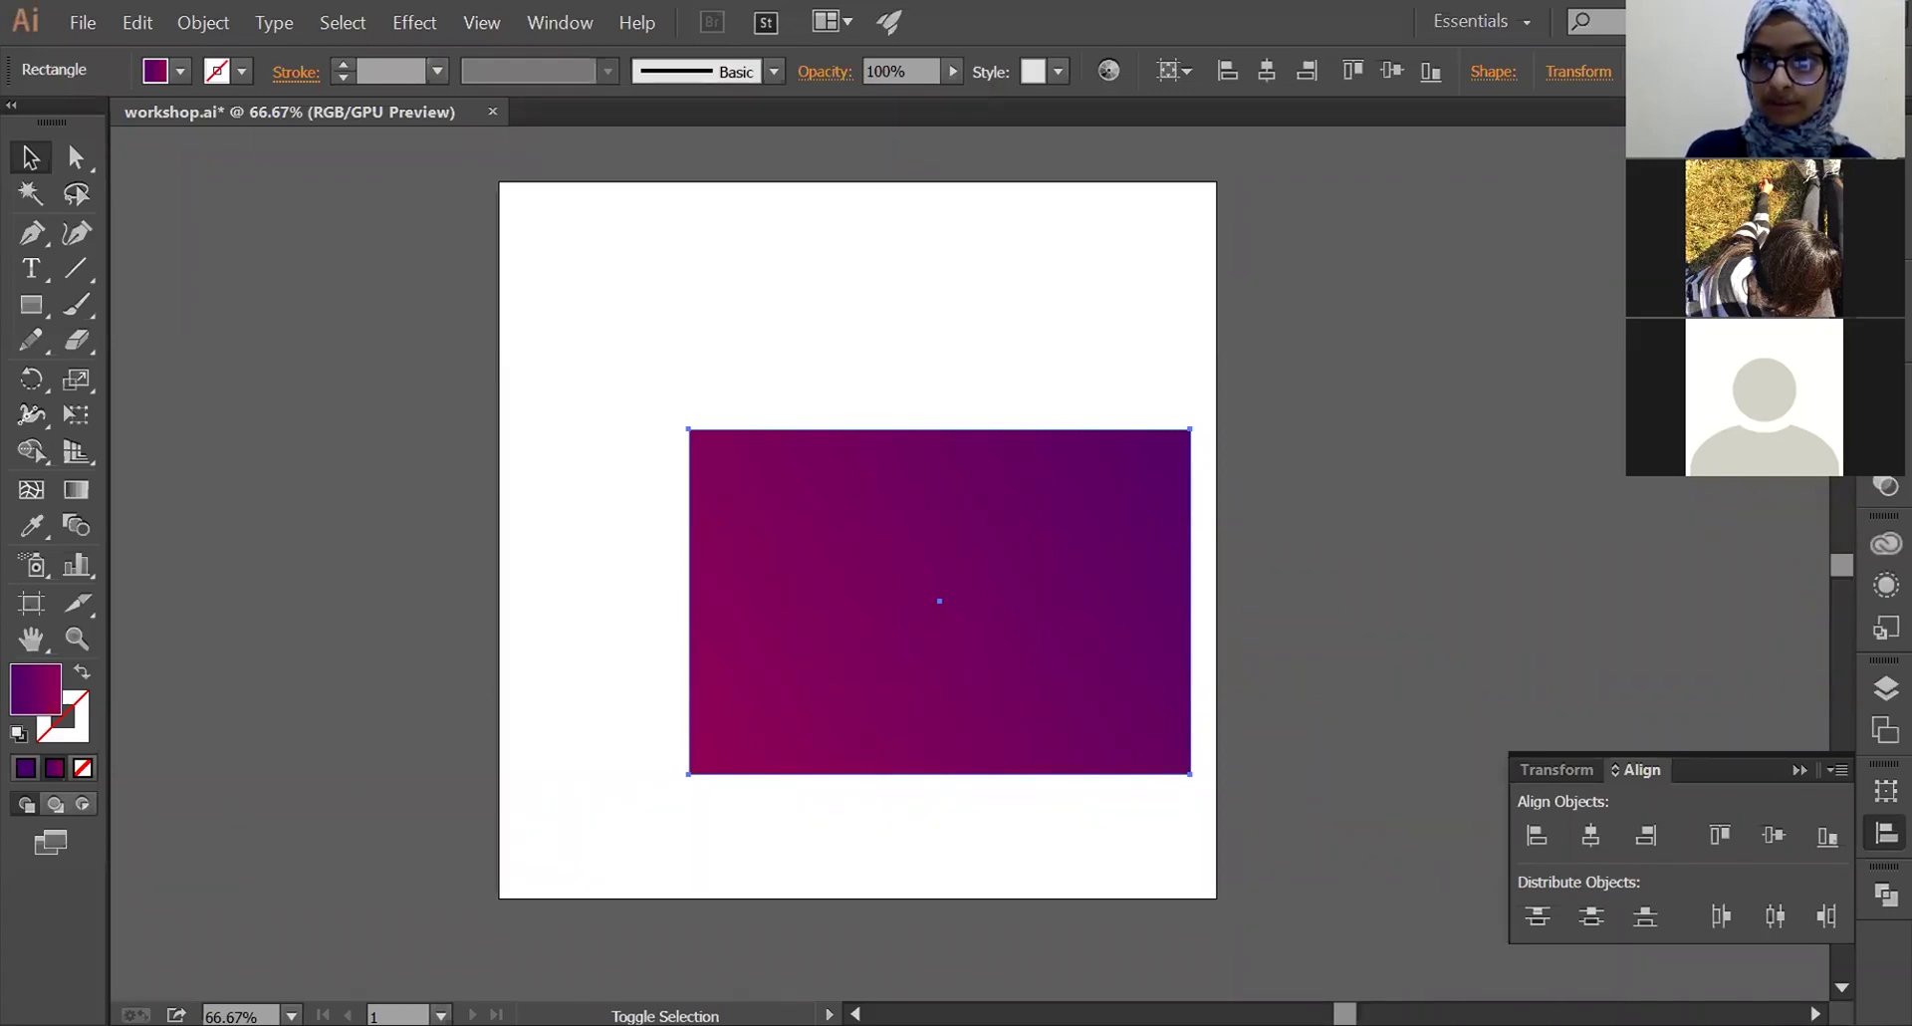
key(ctrl+s)
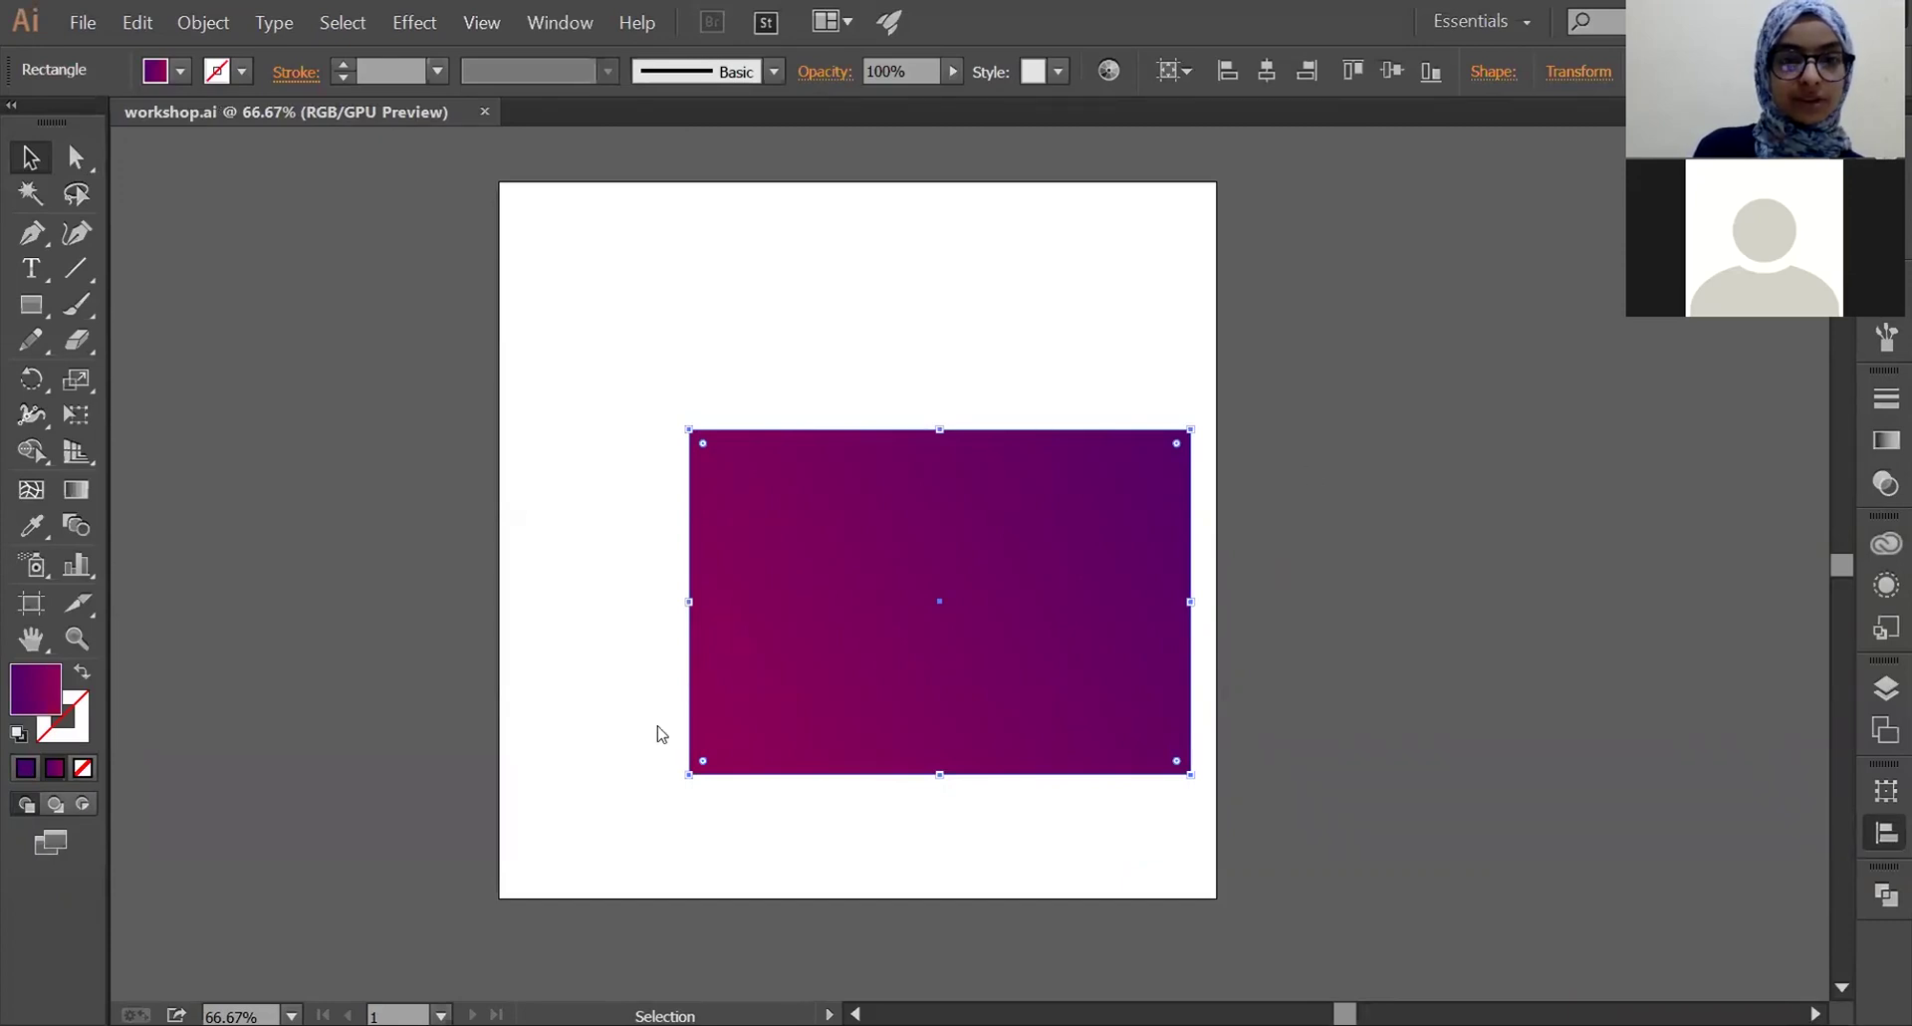
key(ctrl+w)
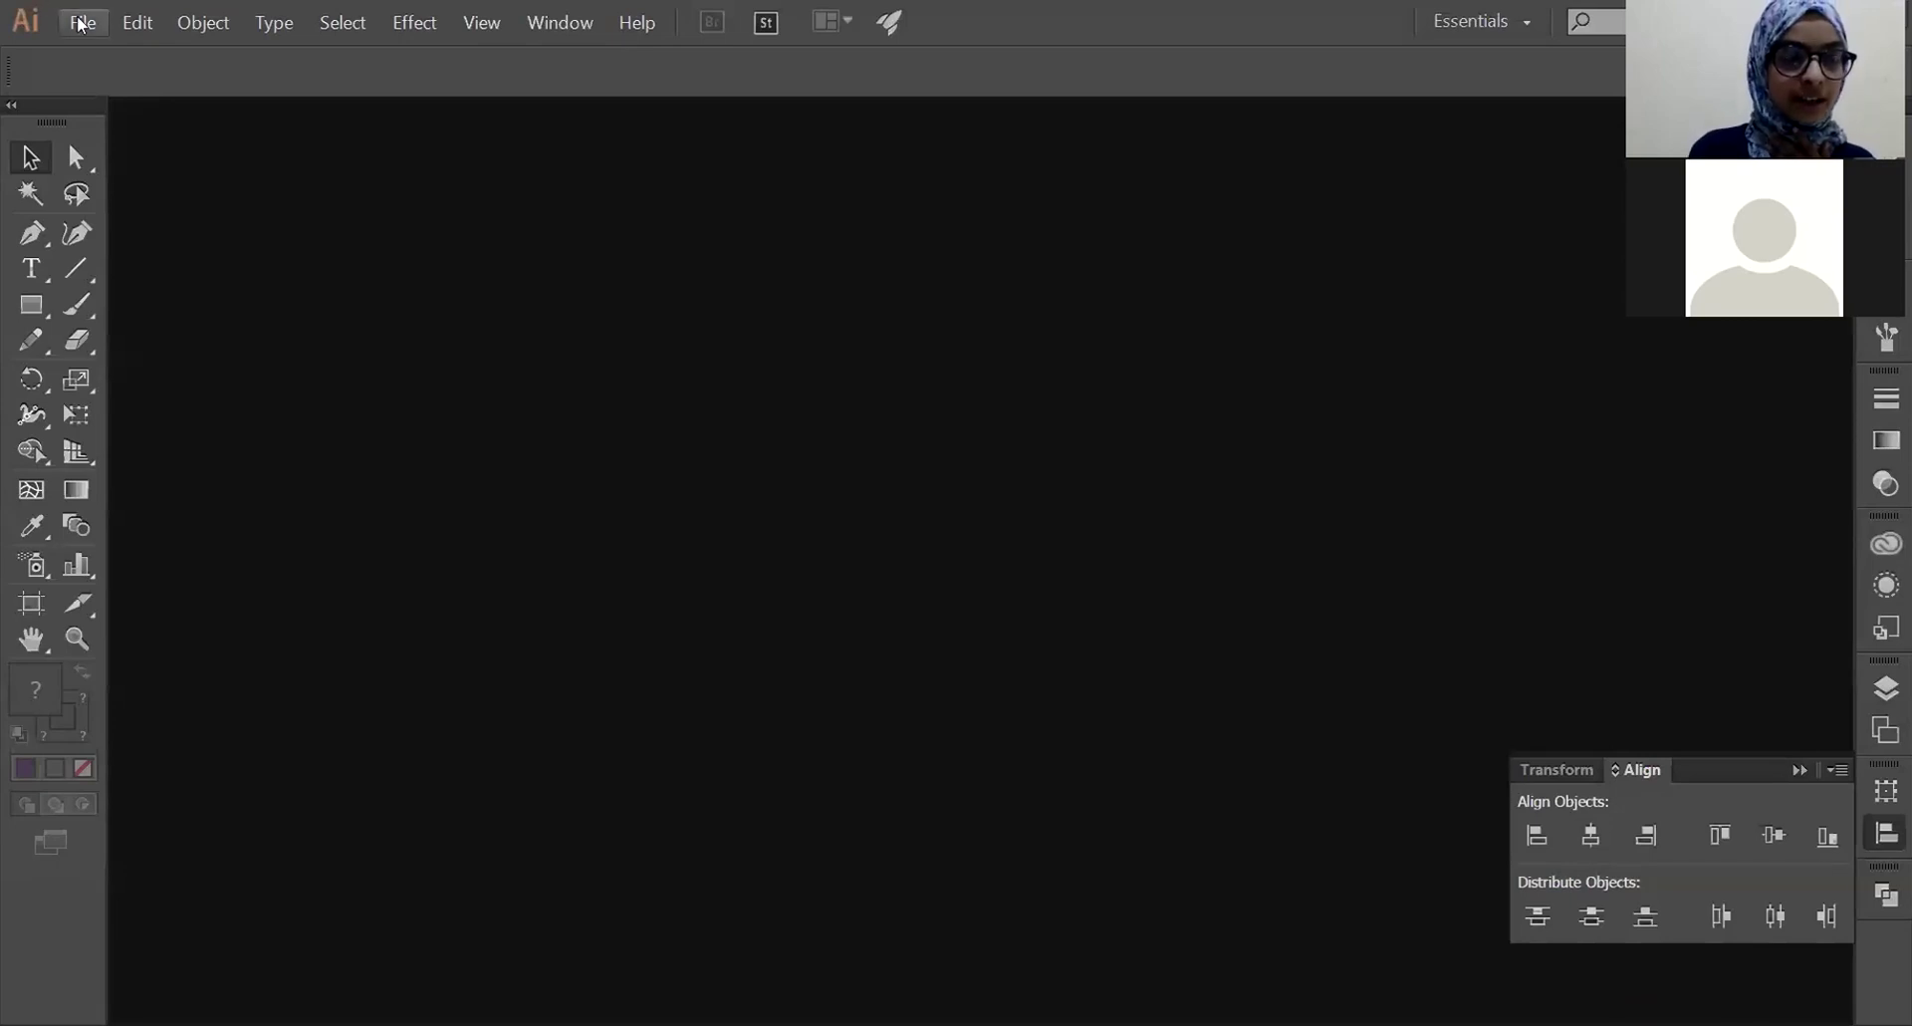
- Open the workshop file from the Desktop through File > Open
click(82, 25)
mouse_move(152, 122)
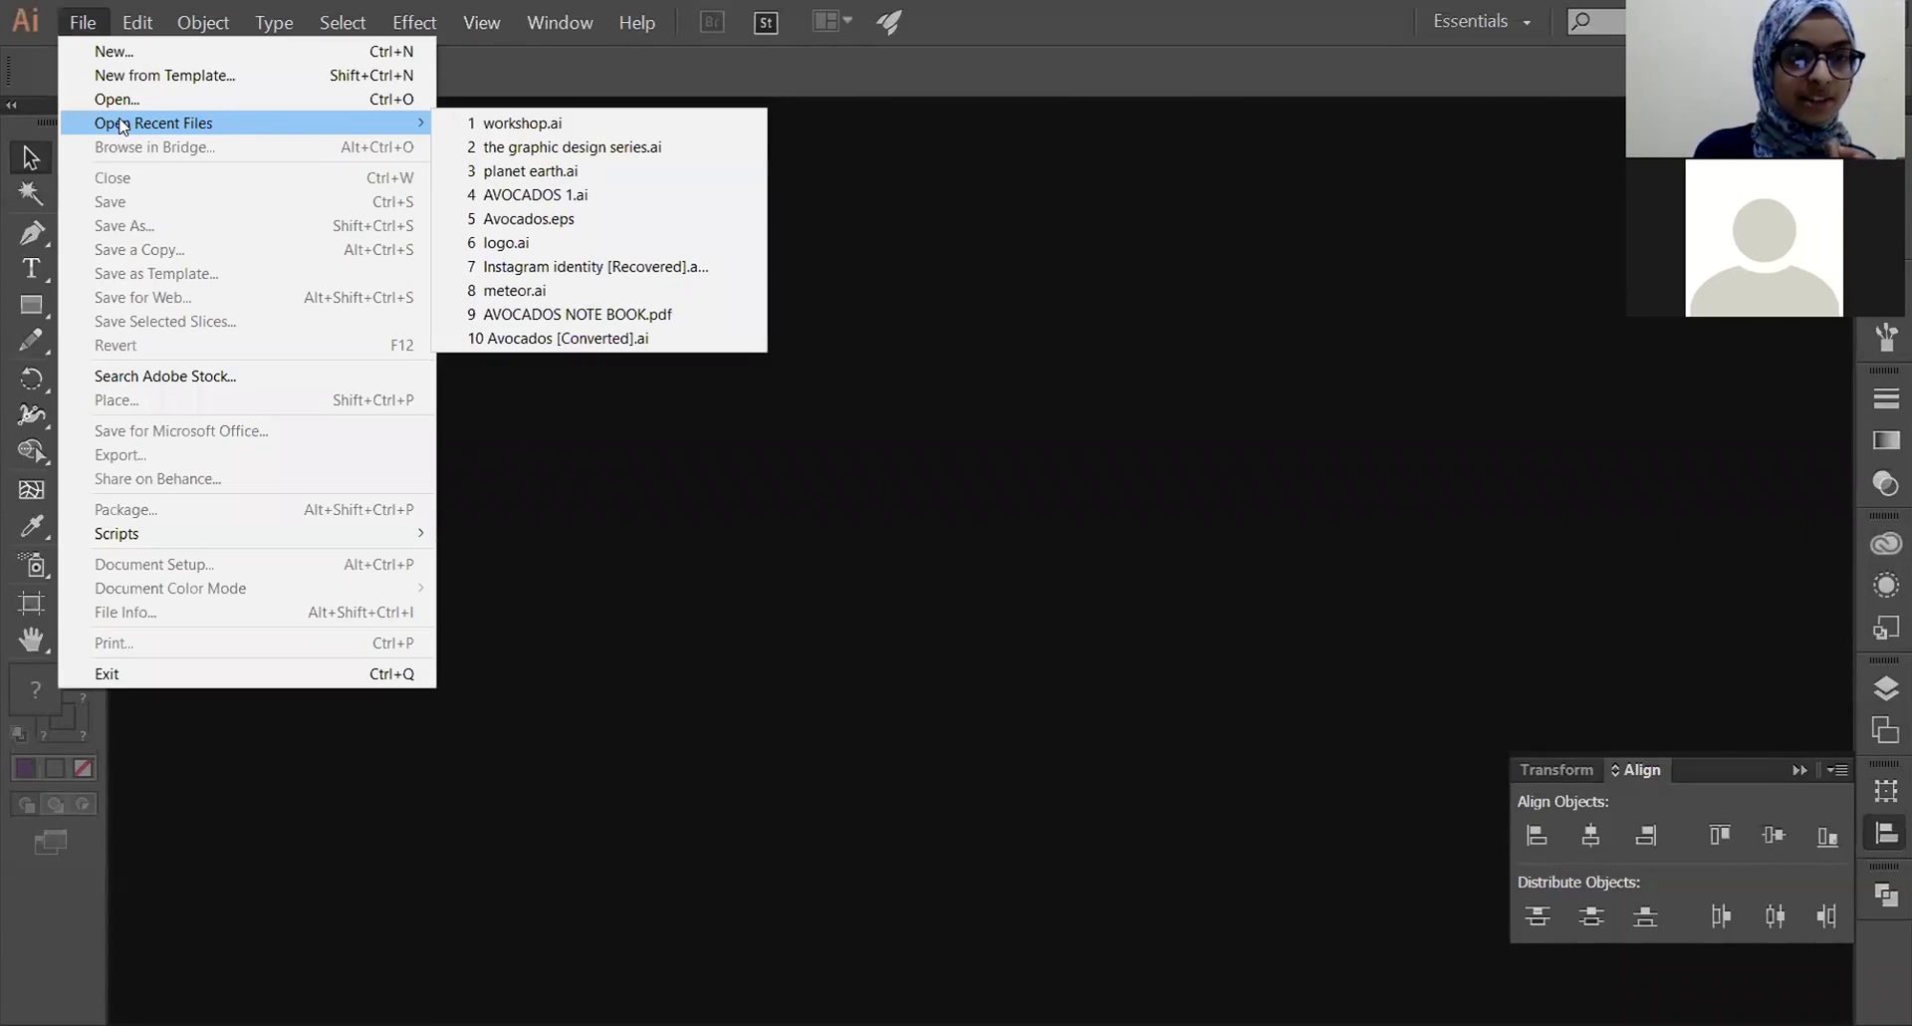
click(119, 105)
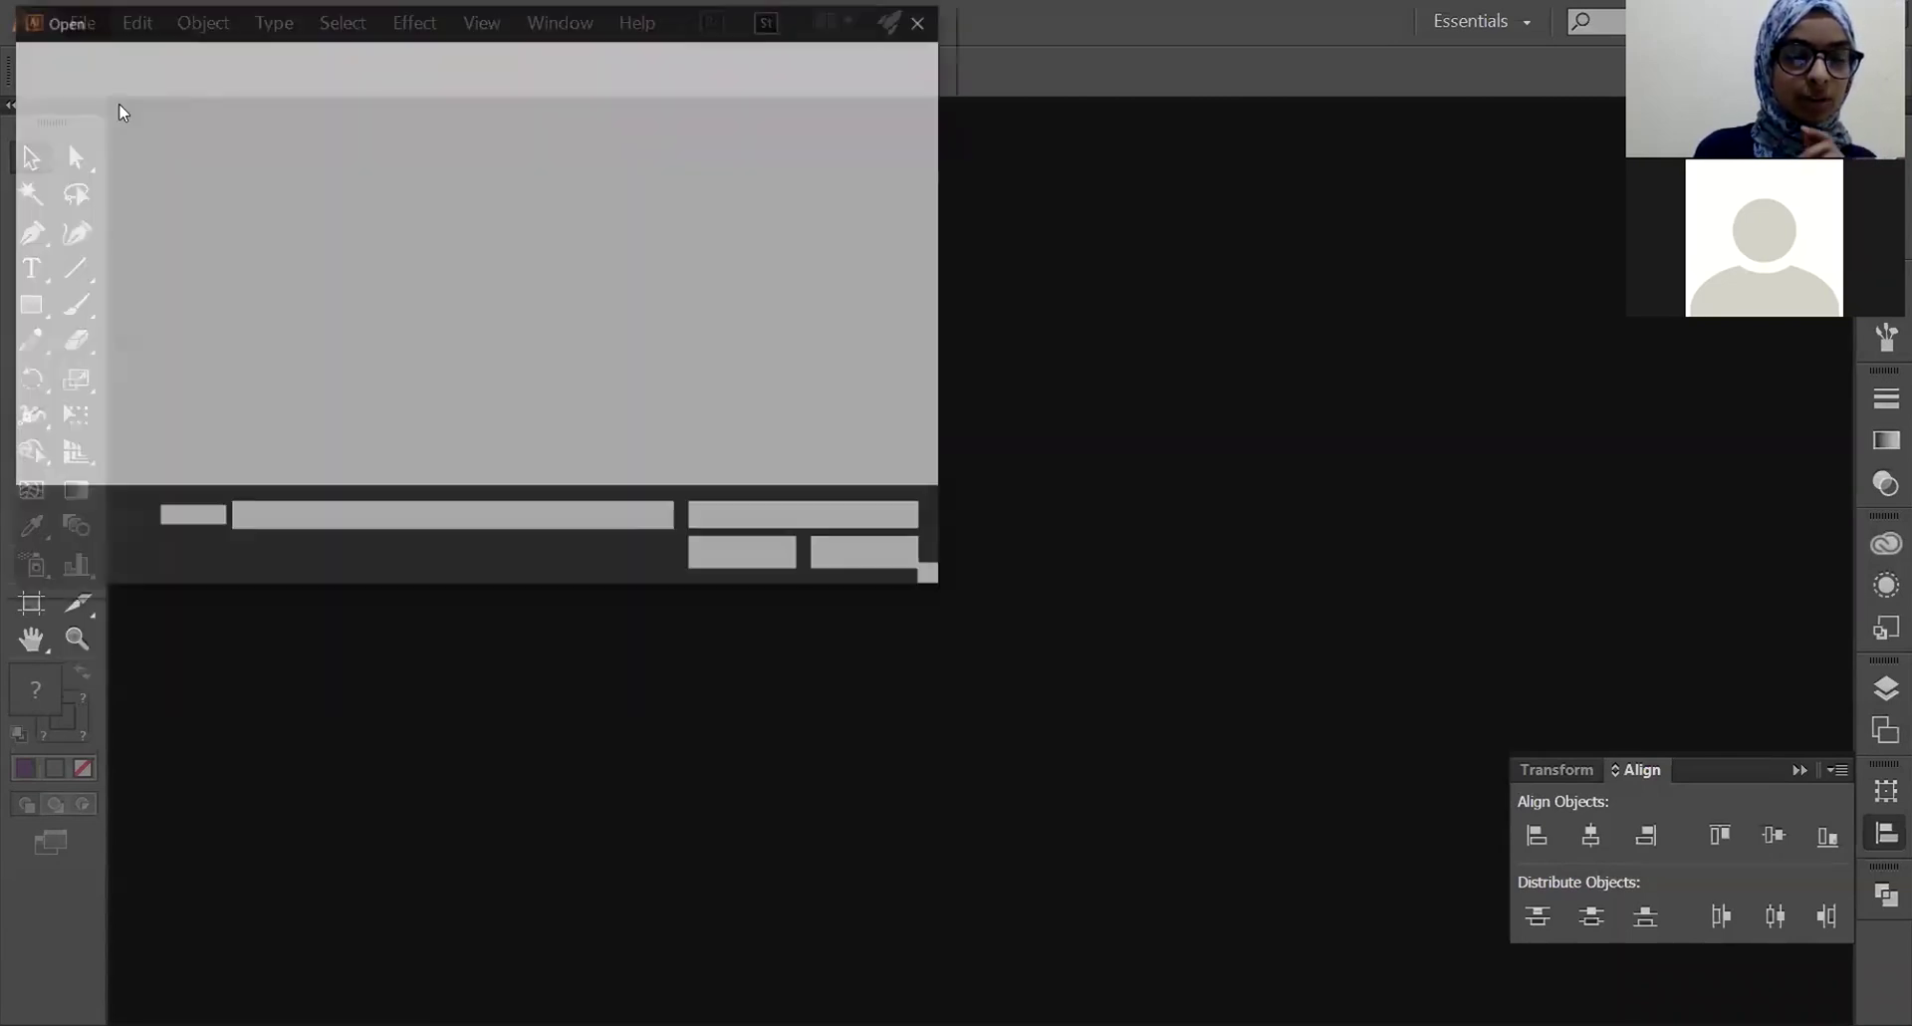
click(82, 190)
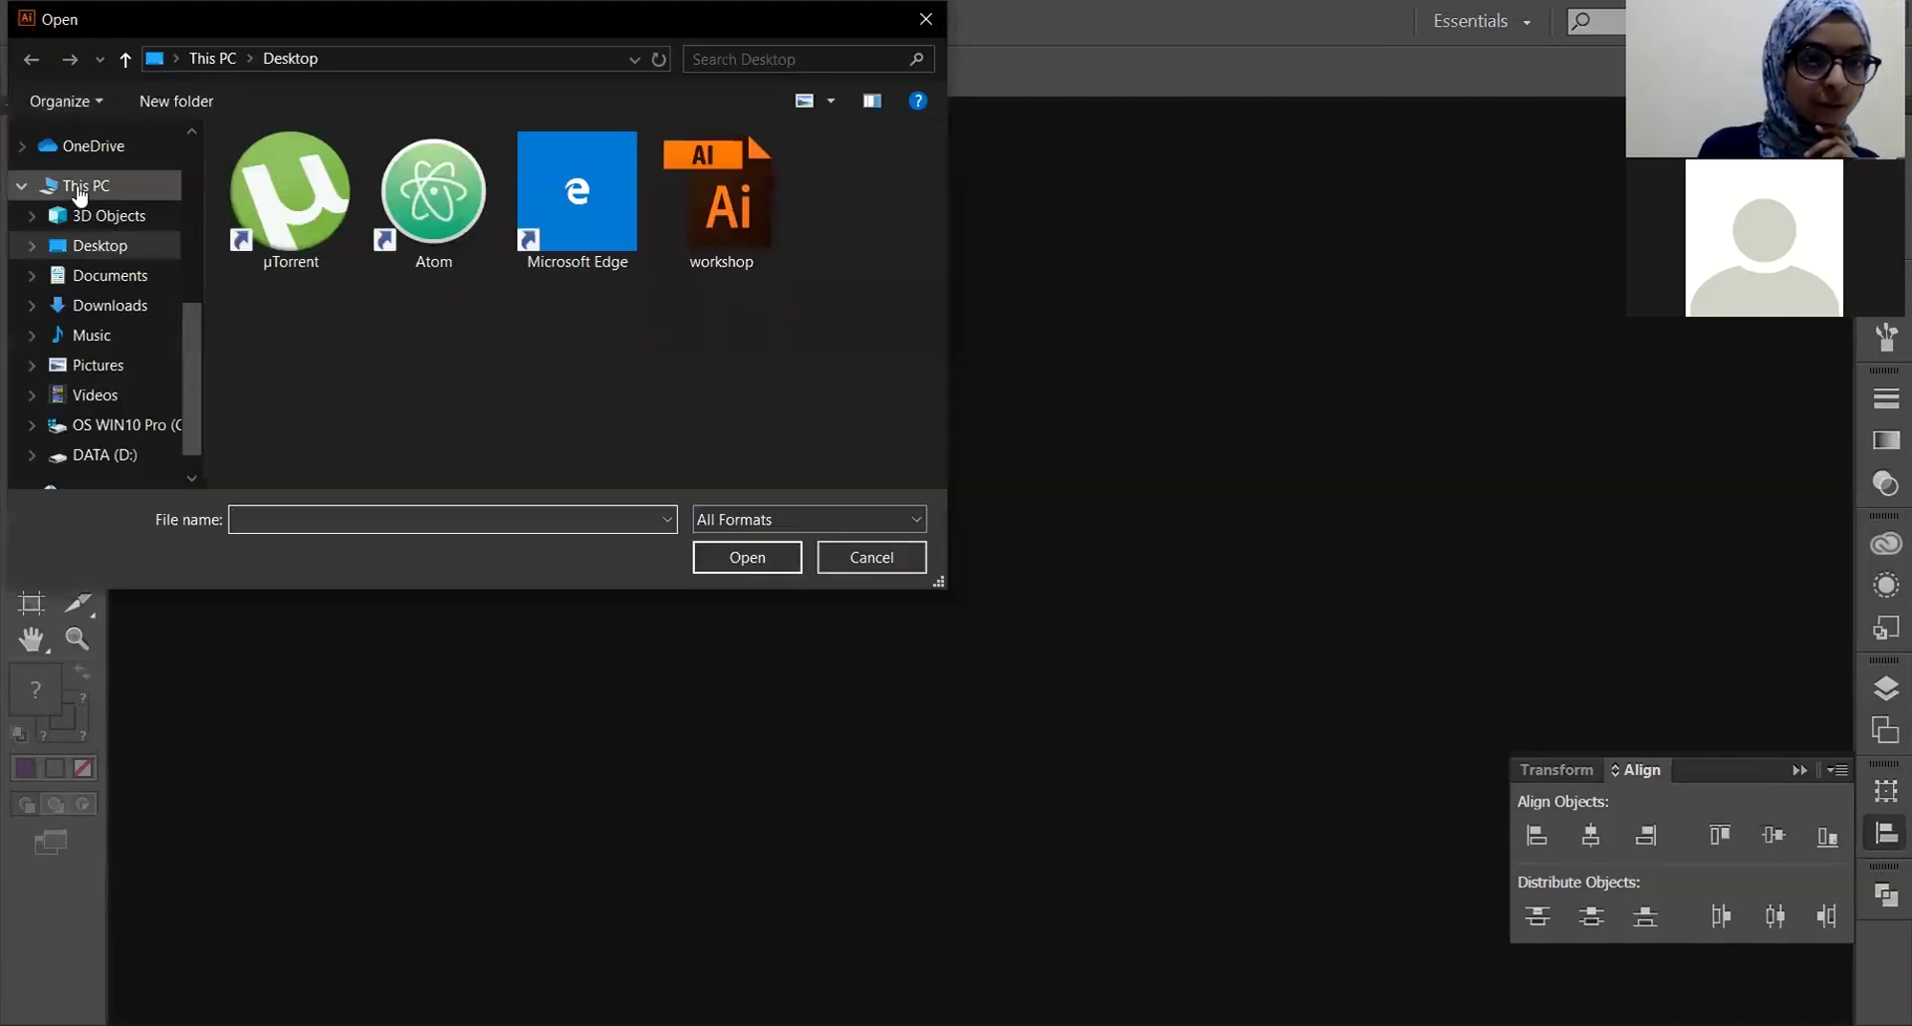
click(85, 252)
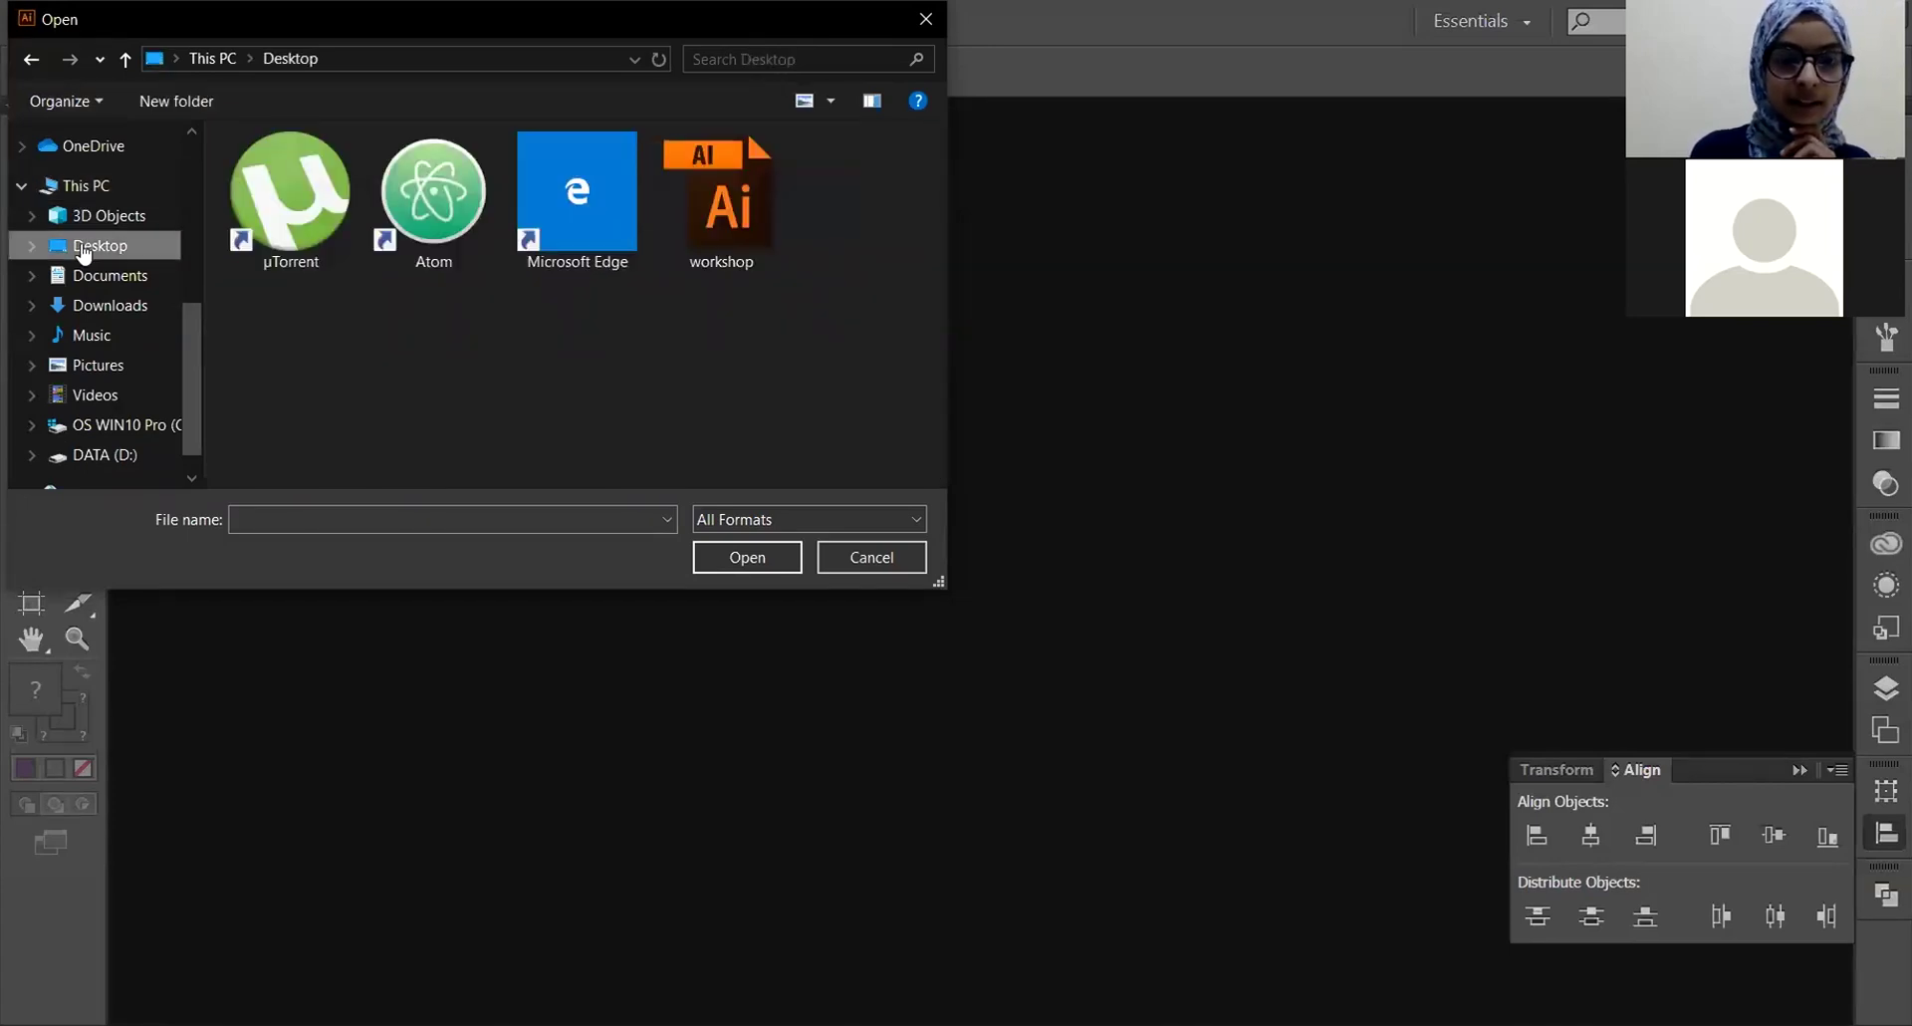
double_click(724, 189)
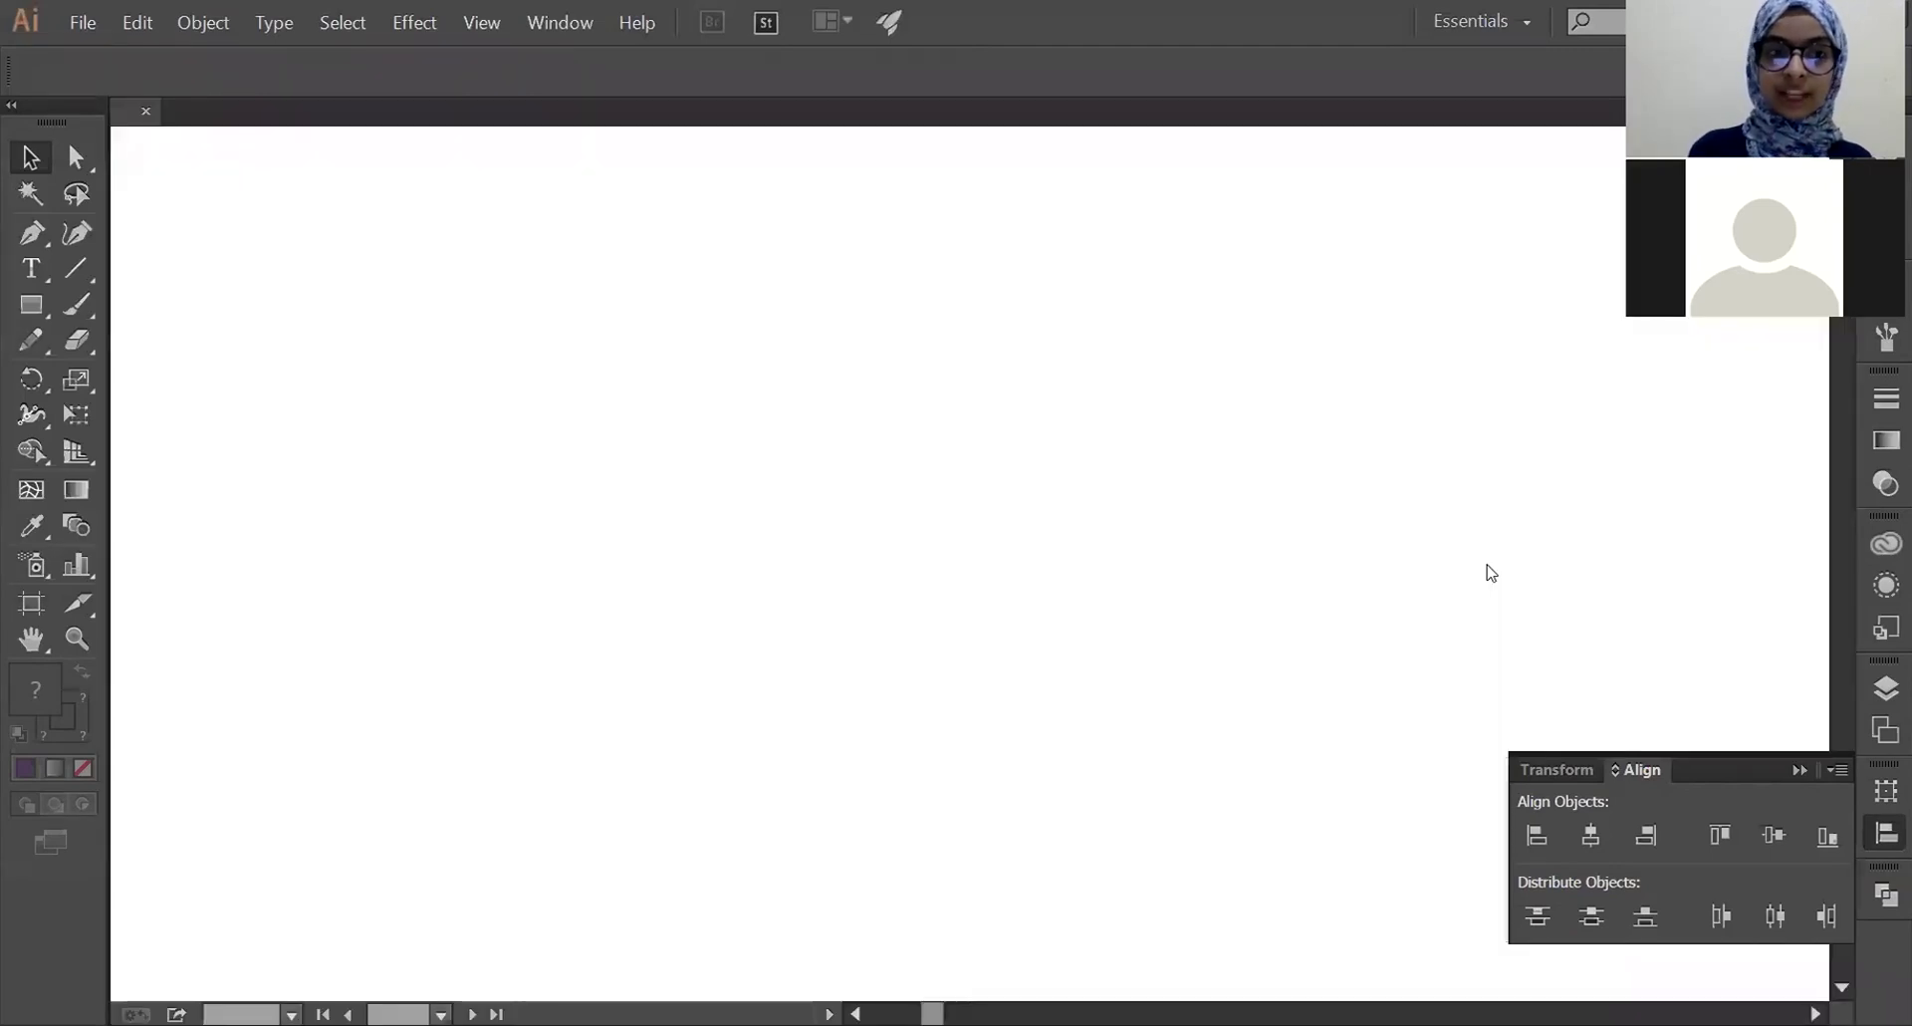
- Drag the gradient rectangle up and left so it sits near the artboard top
click(1798, 771)
click(1120, 588)
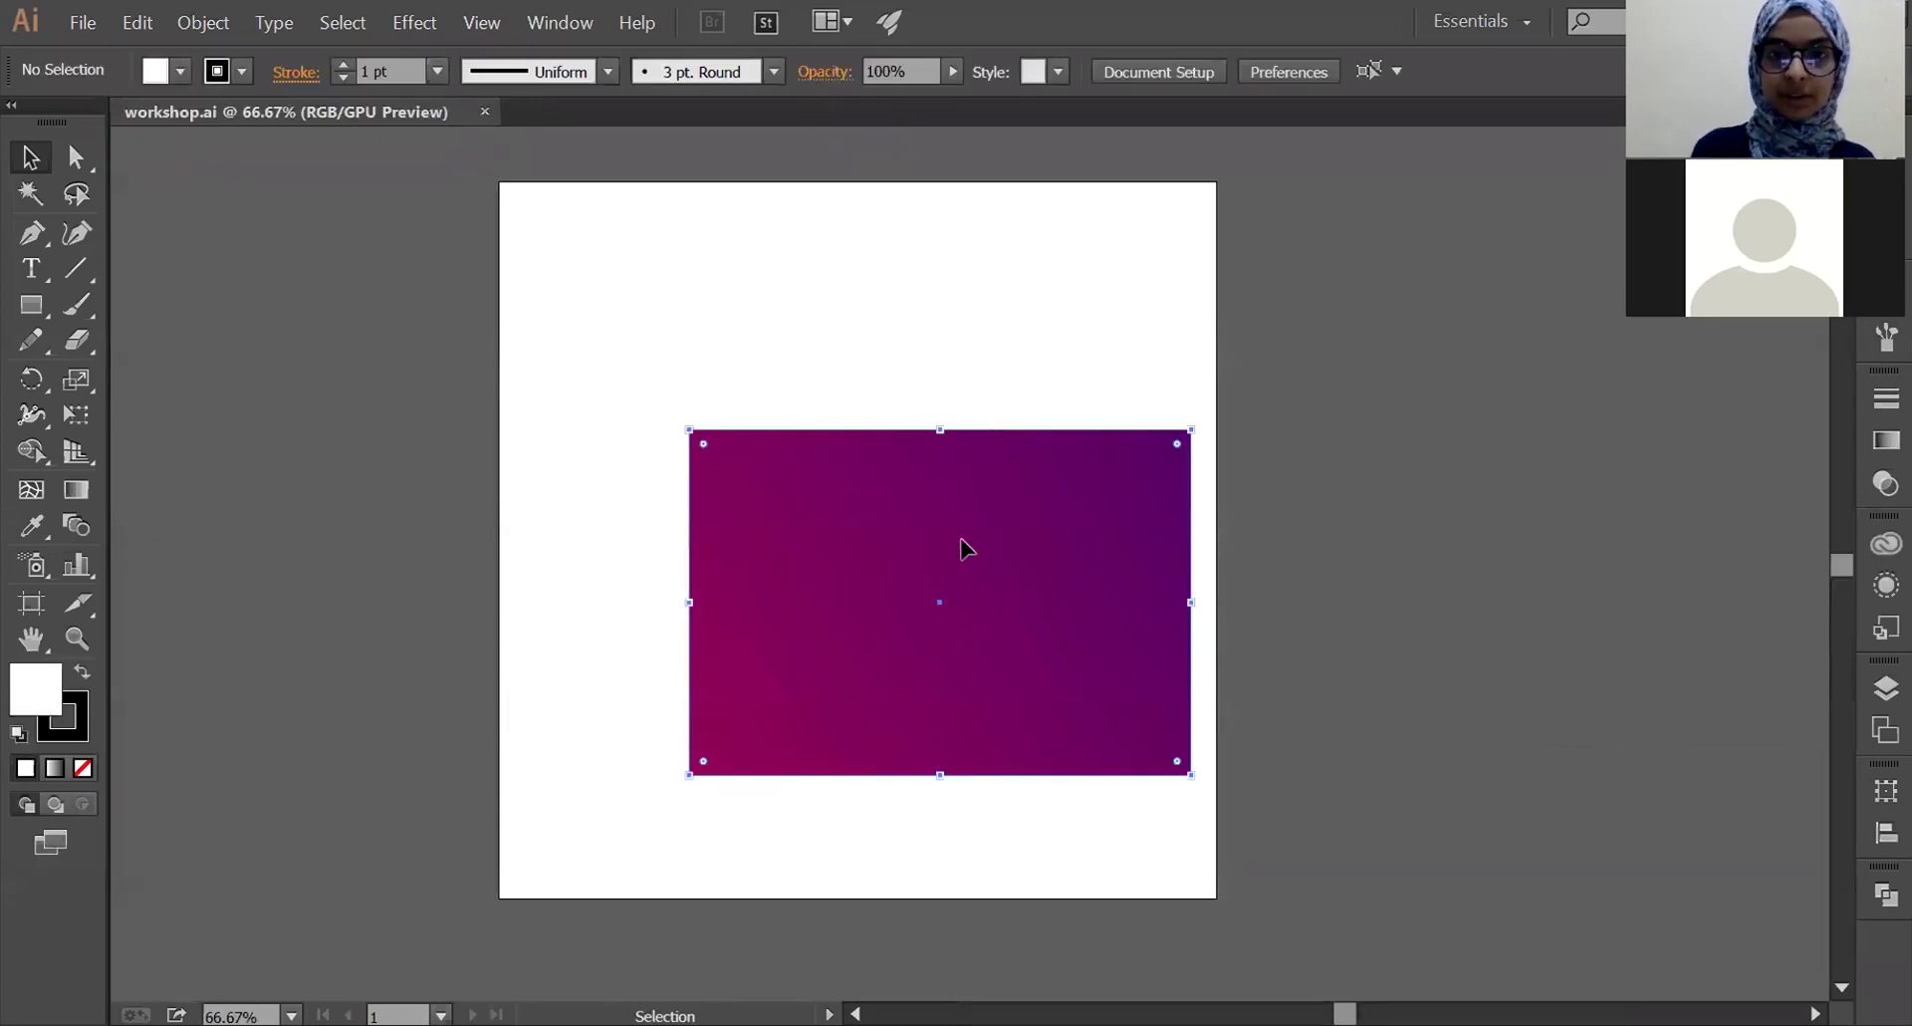
drag(963, 546, 855, 448)
scroll(1014, 495, up, 3)
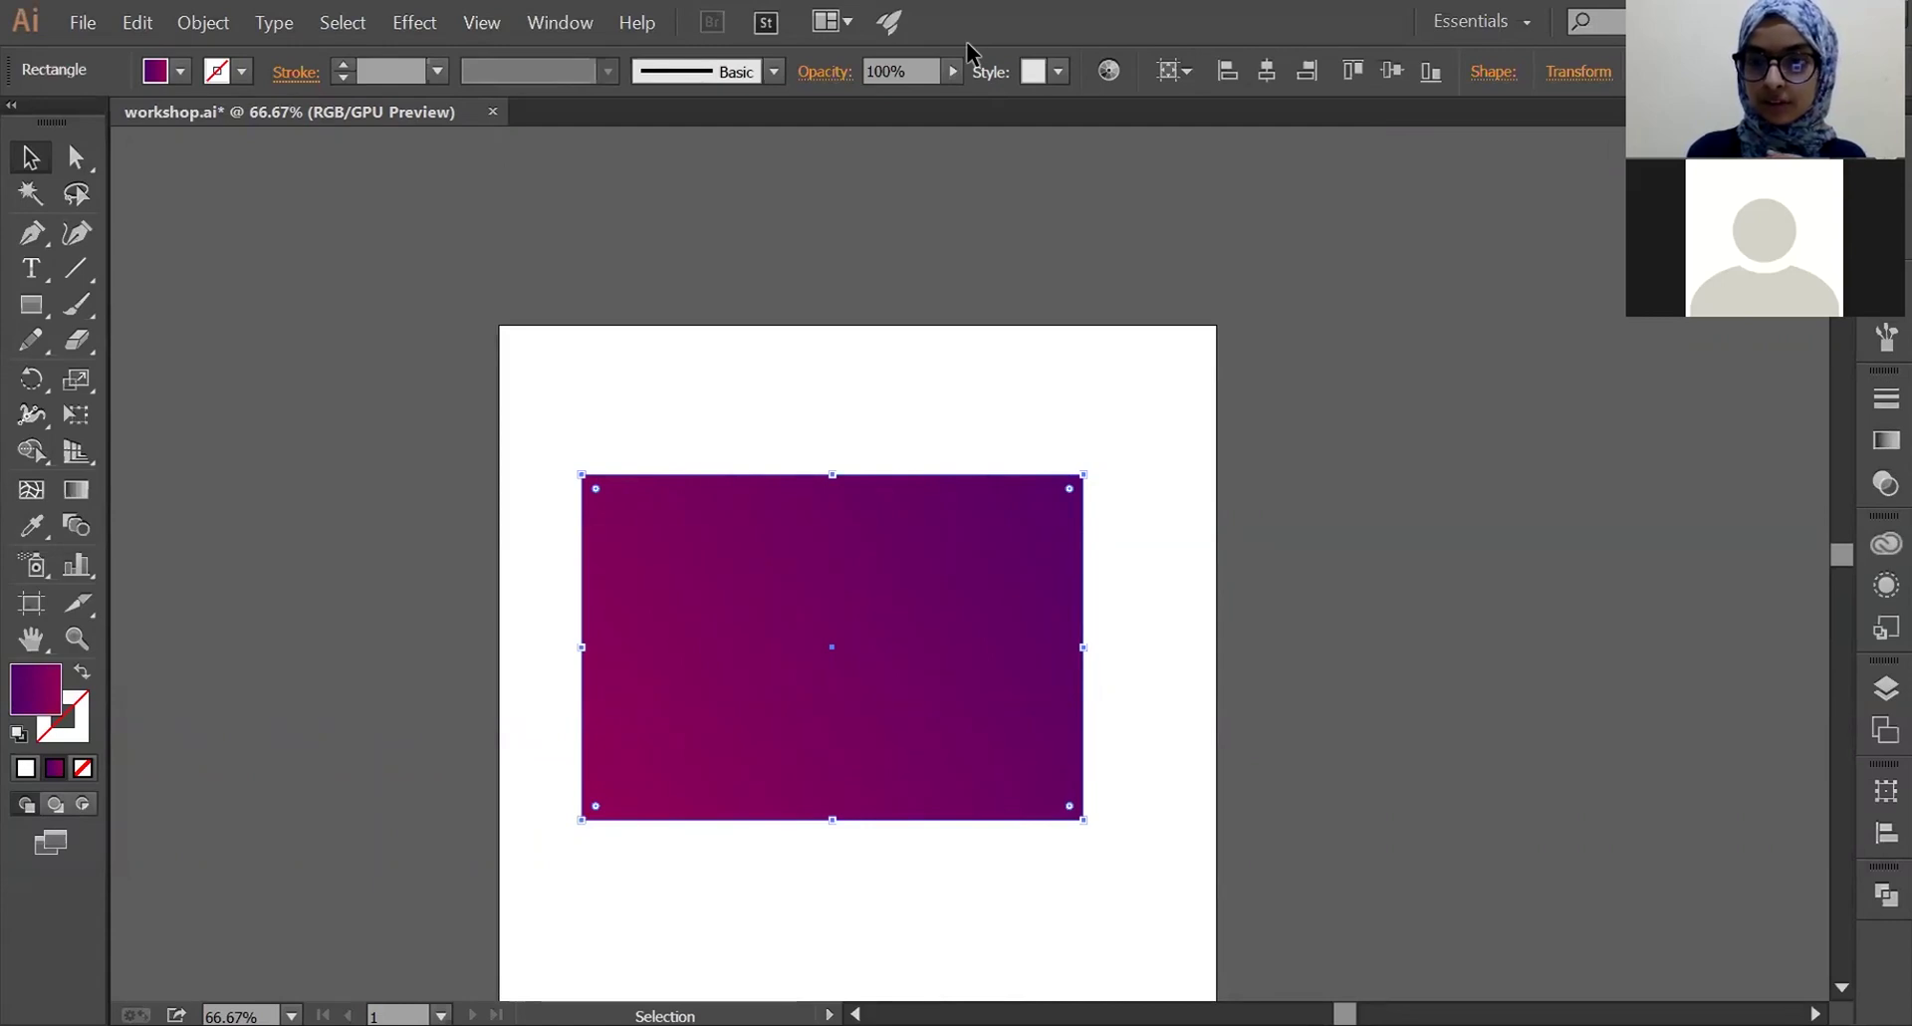
scroll(1064, 617, down, 1)
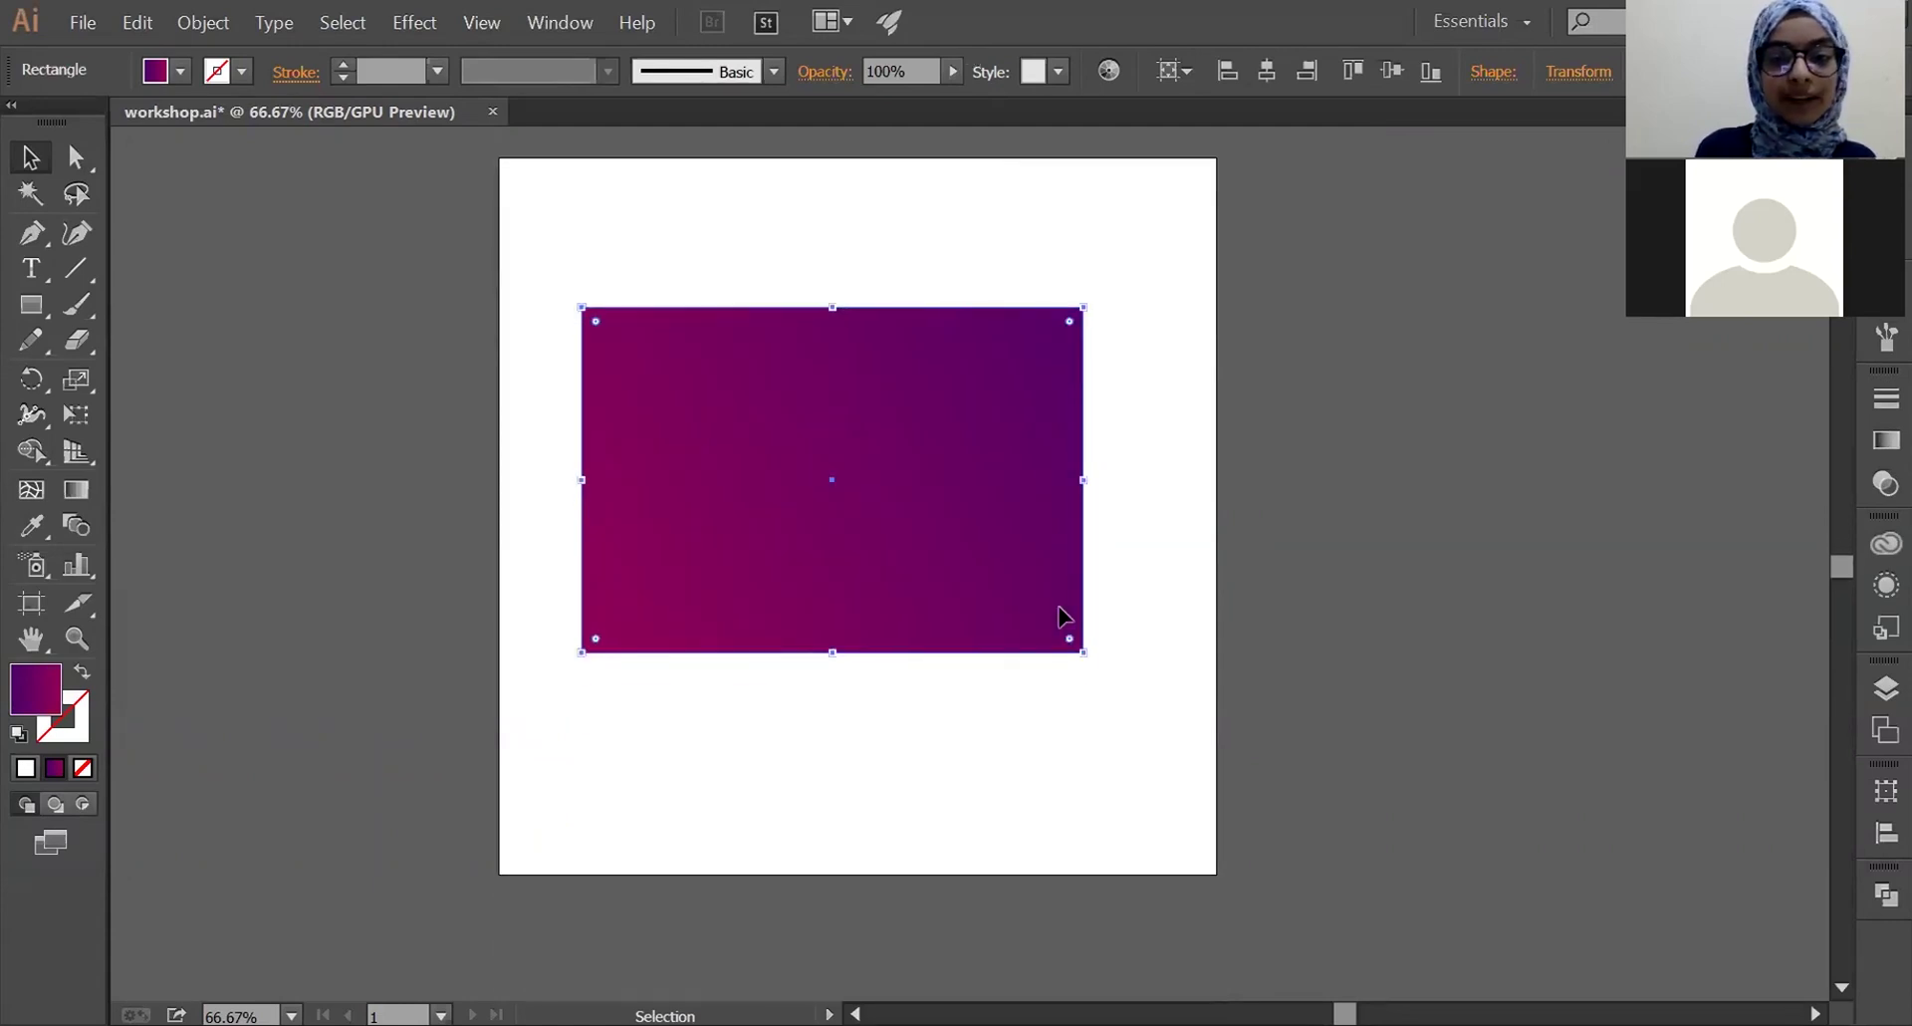
scroll(1063, 617, up, 4)
scroll(1059, 611, down, 3)
scroll(1058, 610, down, 1)
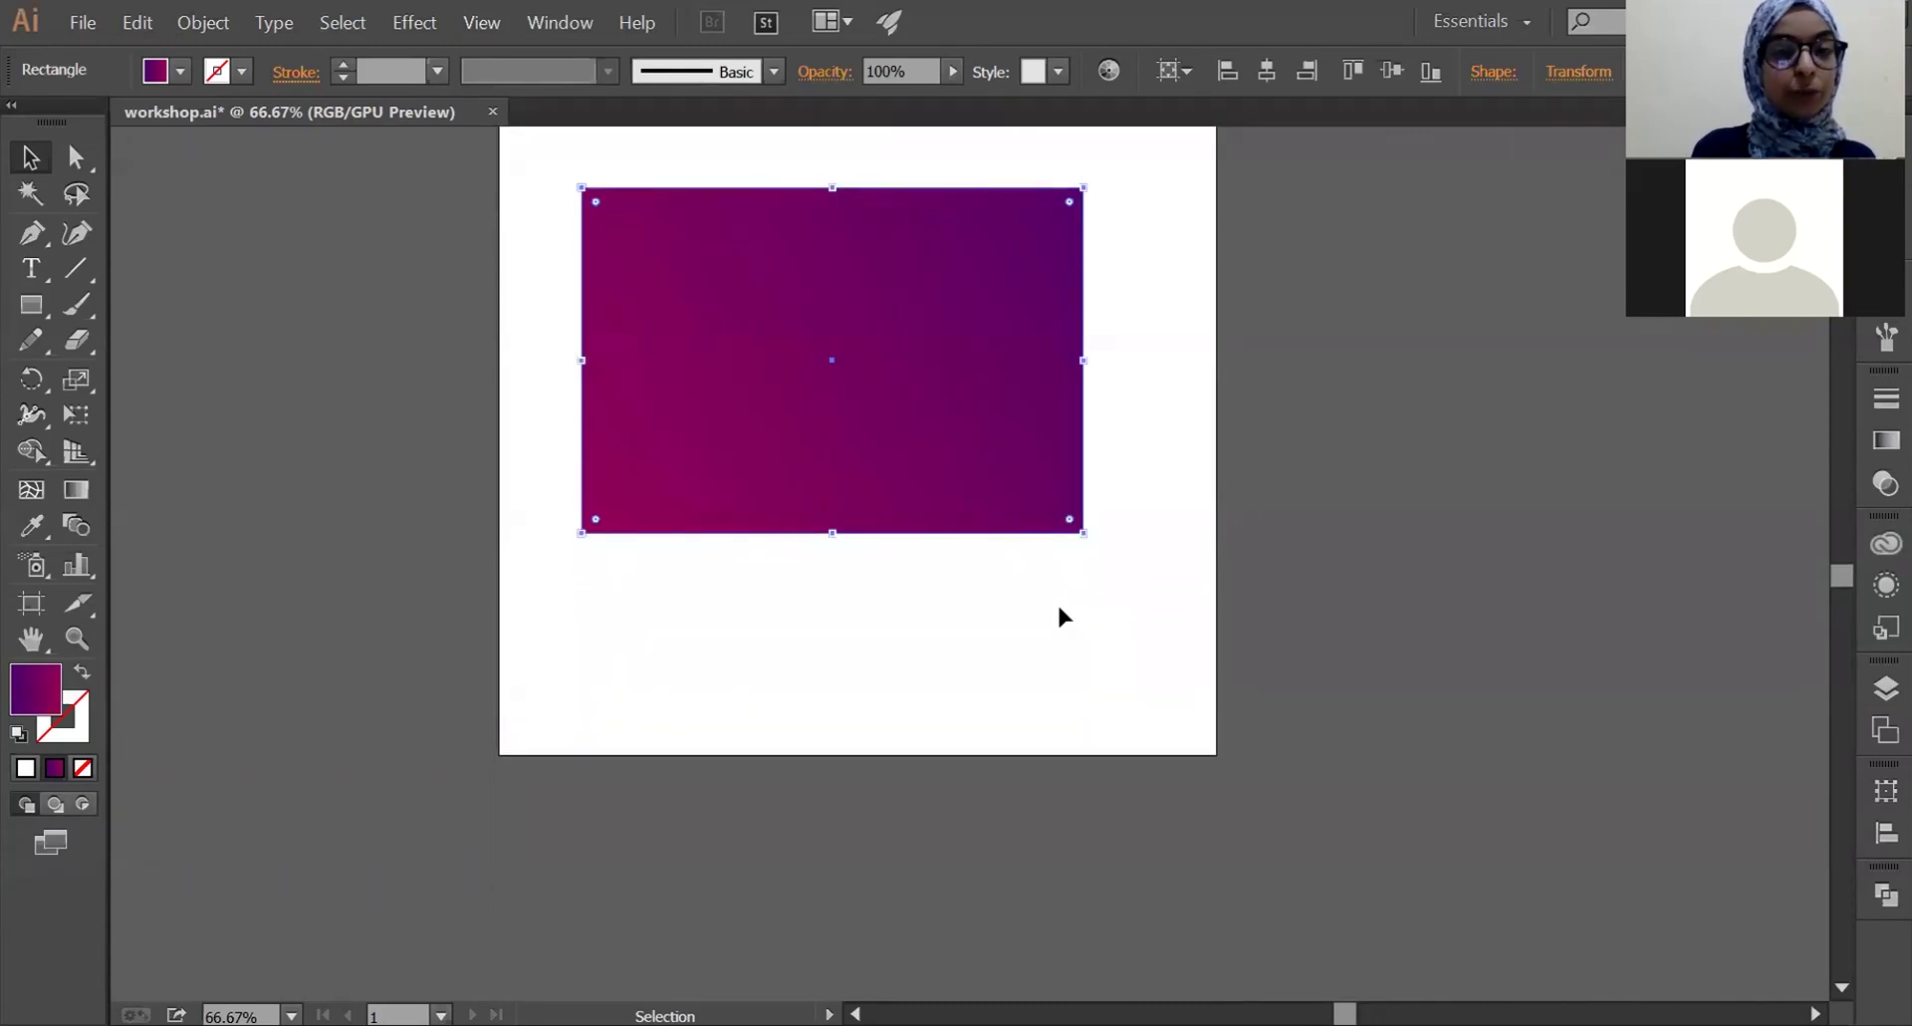
scroll(1058, 610, up, 5)
drag(819, 629, 845, 510)
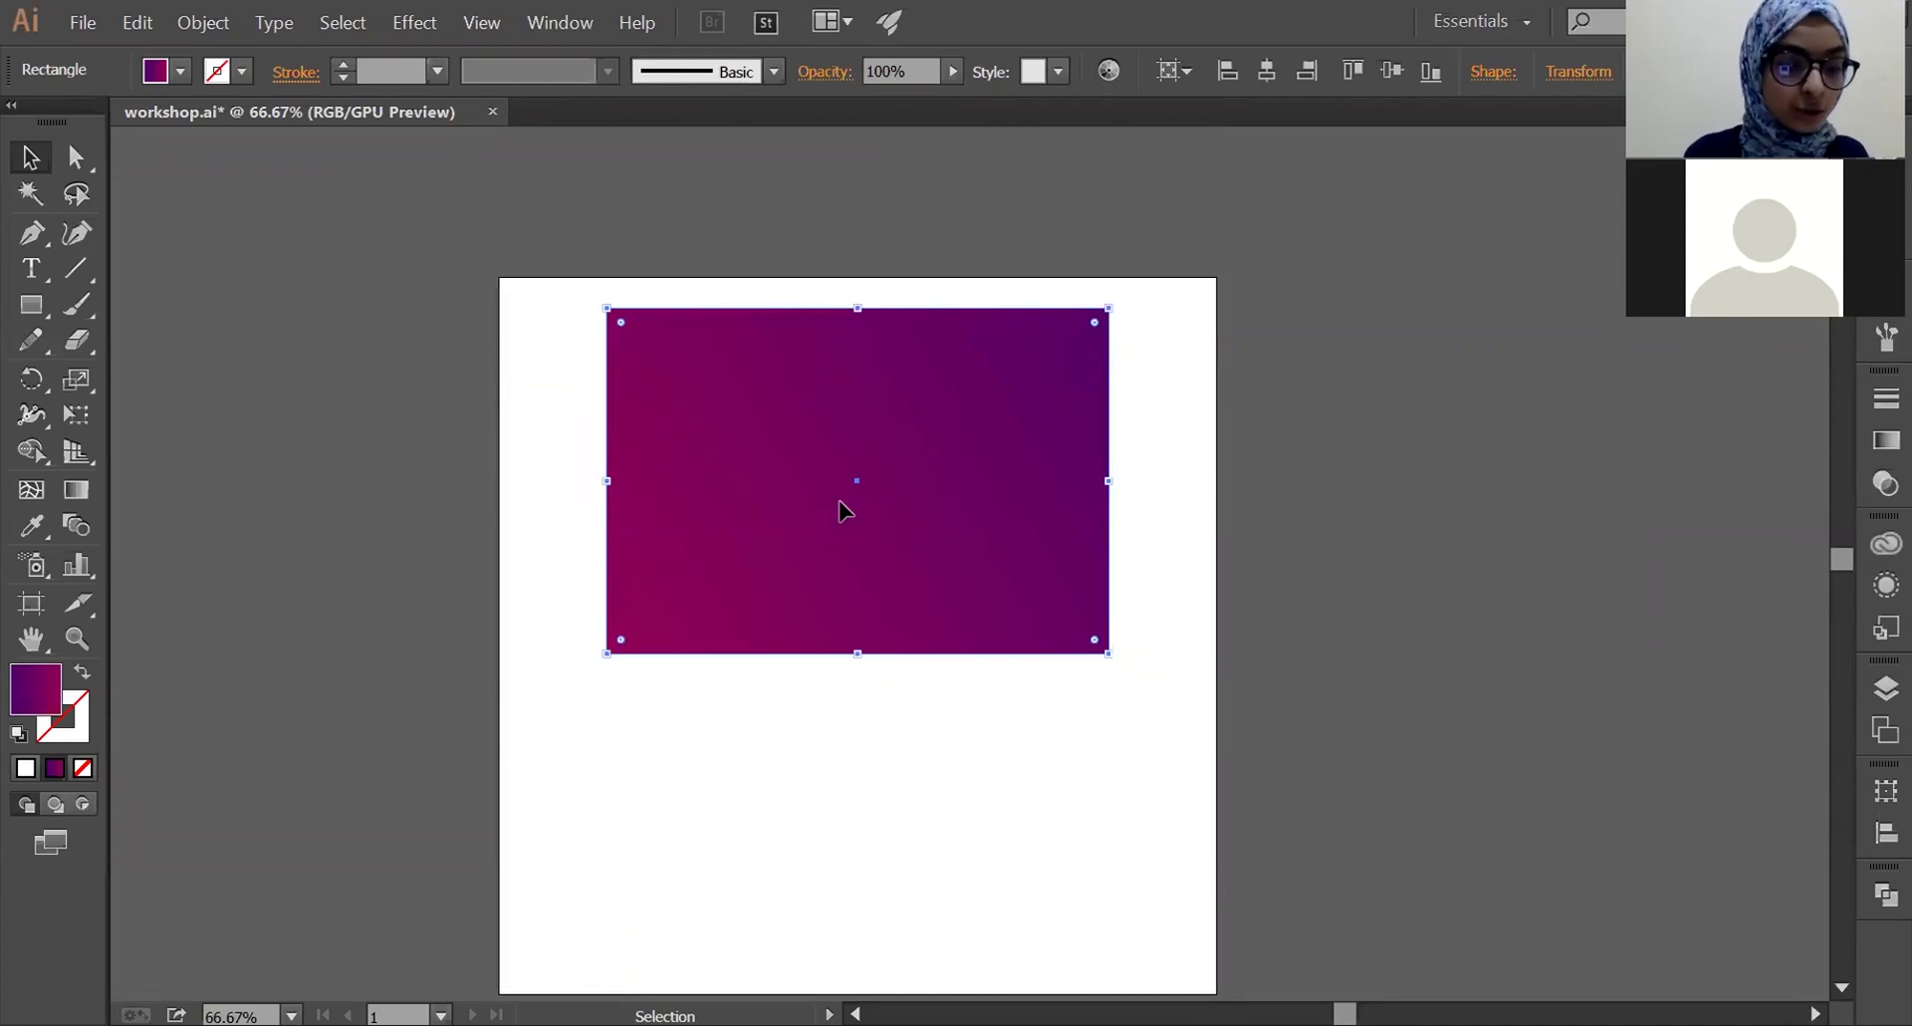
- Copy the gradient rectangle and paste a duplicate of it
key(a)
key(v)
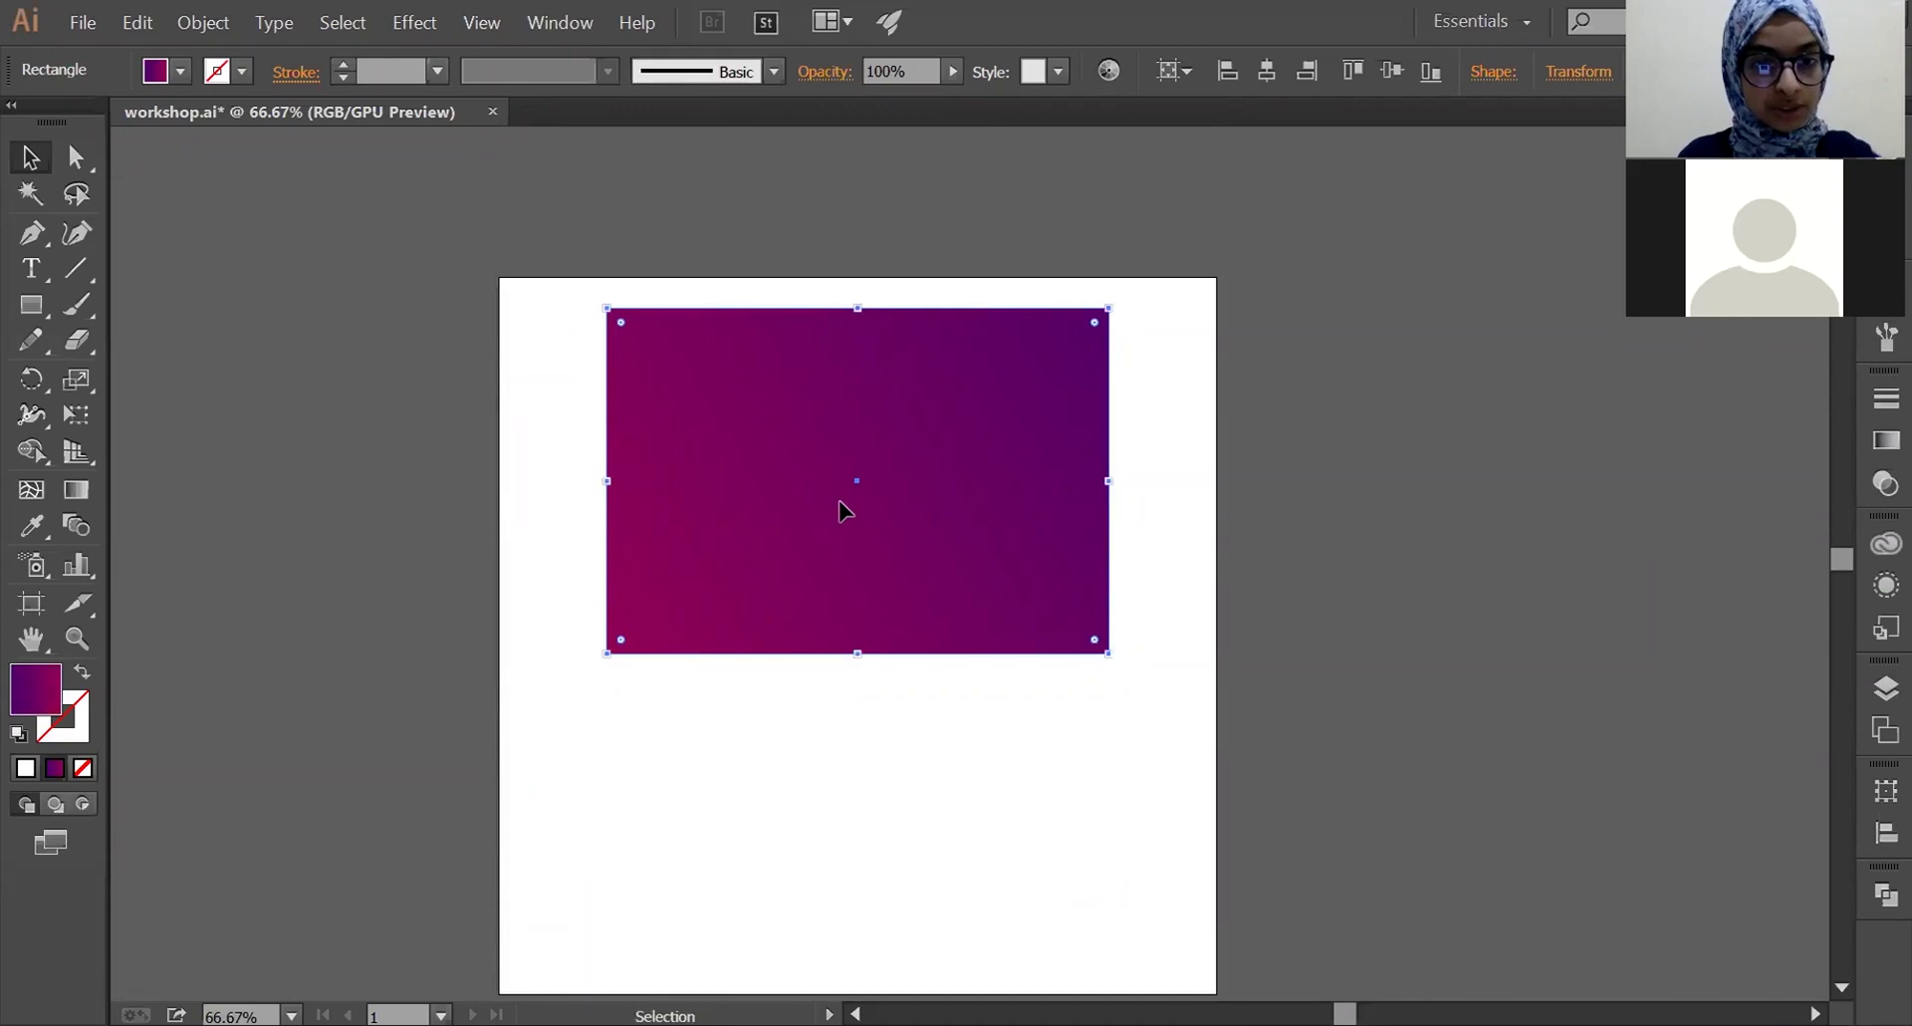
key(a)
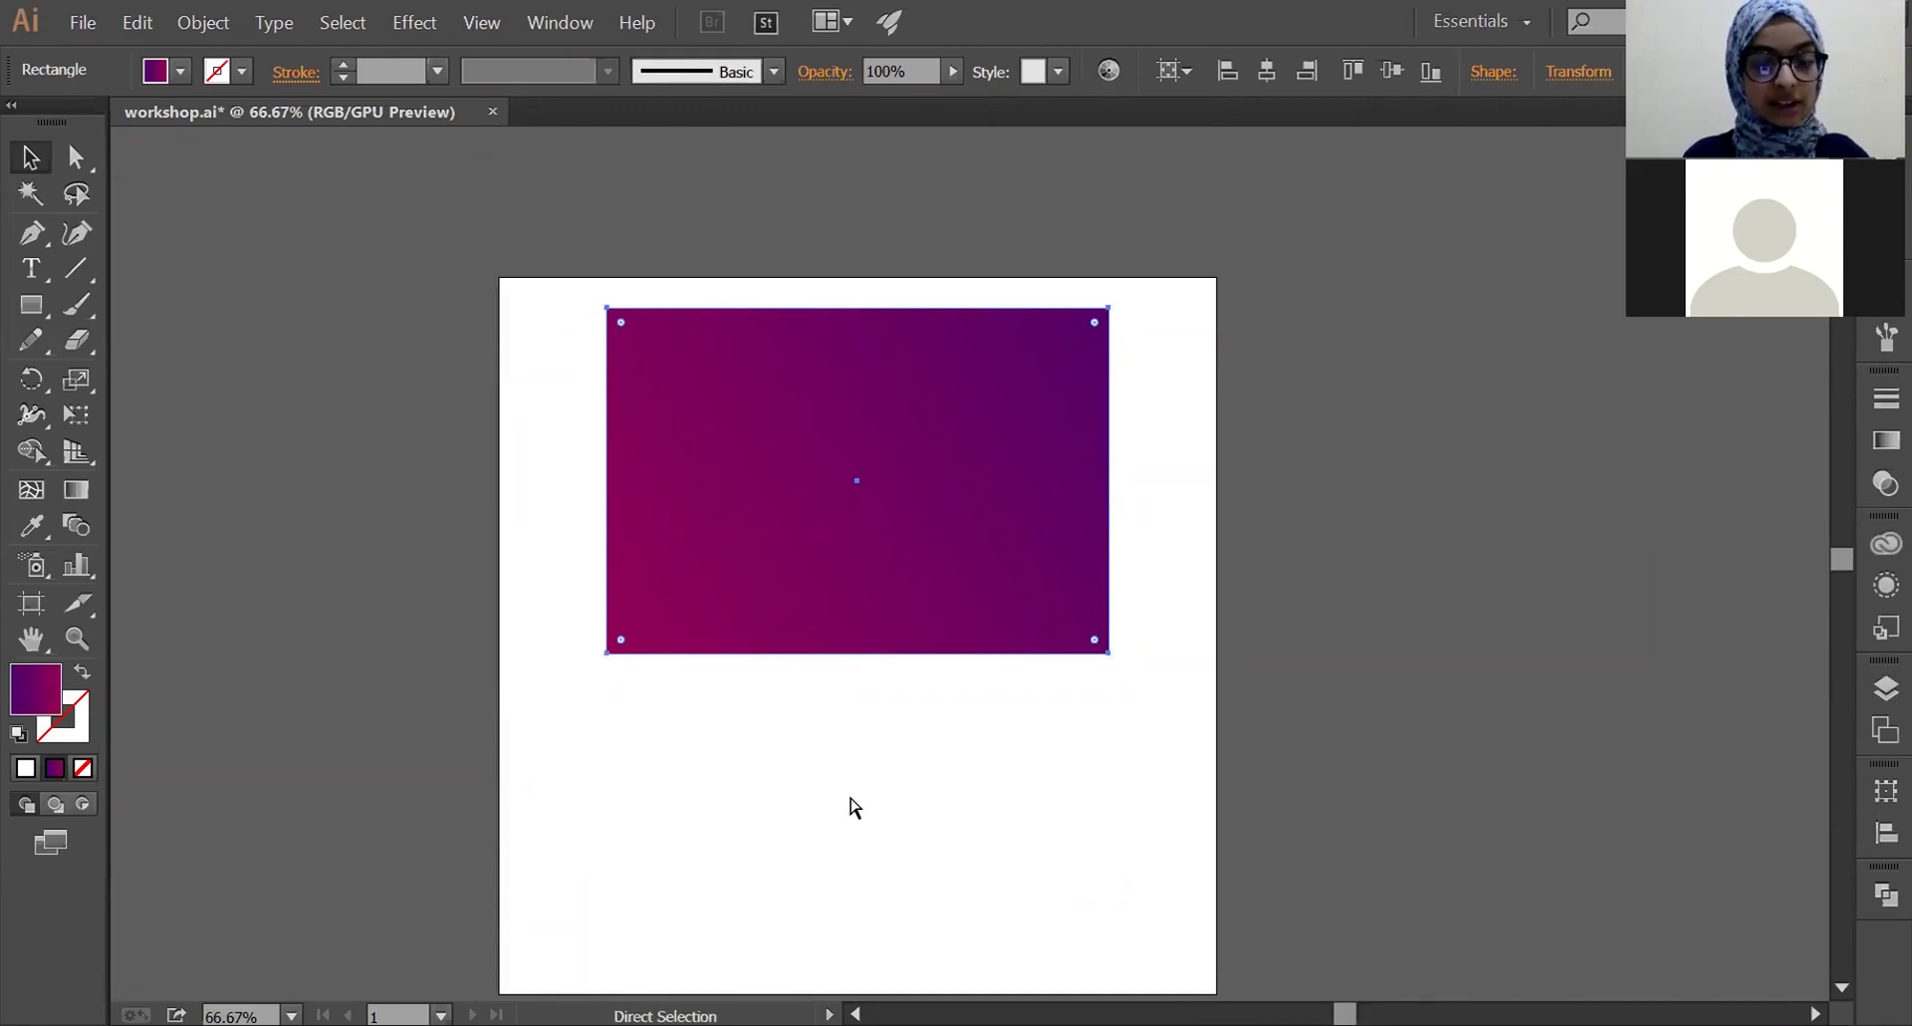
key(v)
key(ctrl+c)
key(ctrl+v)
mouse_move(980, 711)
mouse_down()
mouse_move(935, 789)
mouse_move(905, 918)
mouse_up()
scroll(908, 926, down, 3)
scroll(909, 926, down, 1)
scroll(908, 926, up, 1)
scroll(921, 896, up, 2)
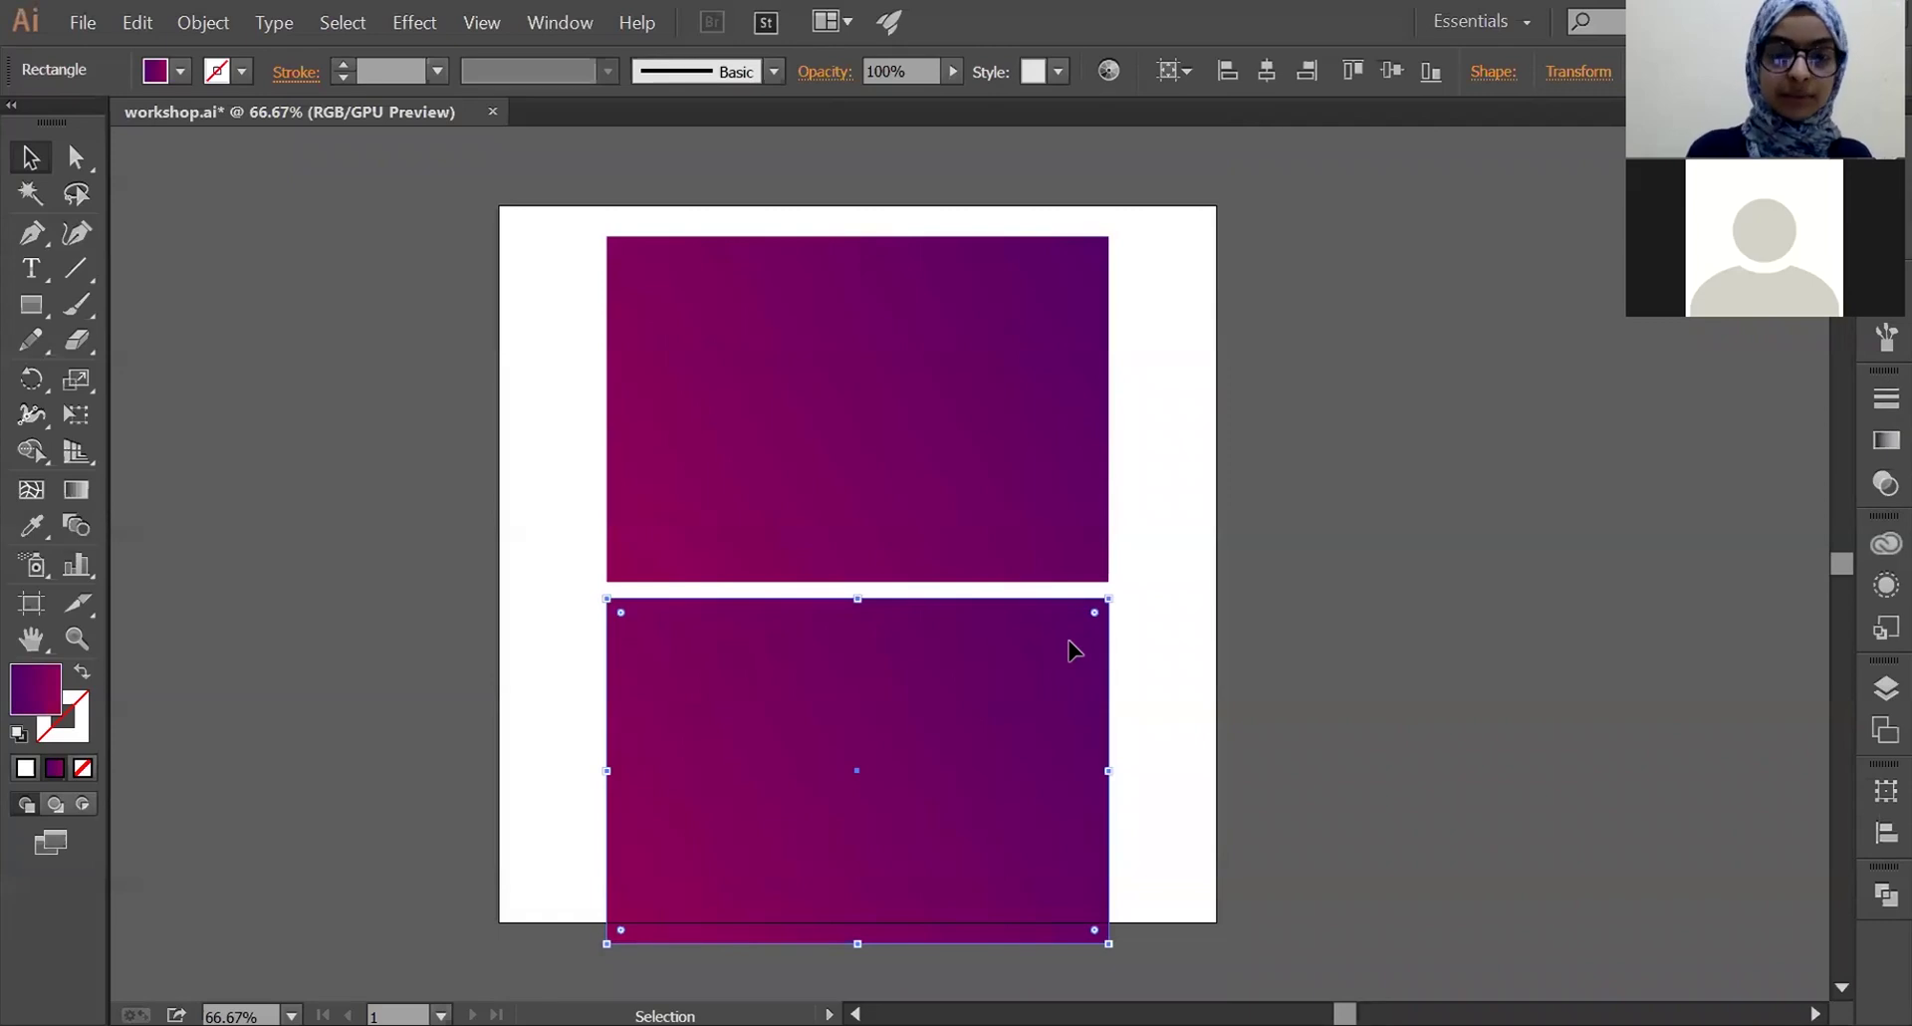
key(Delete)
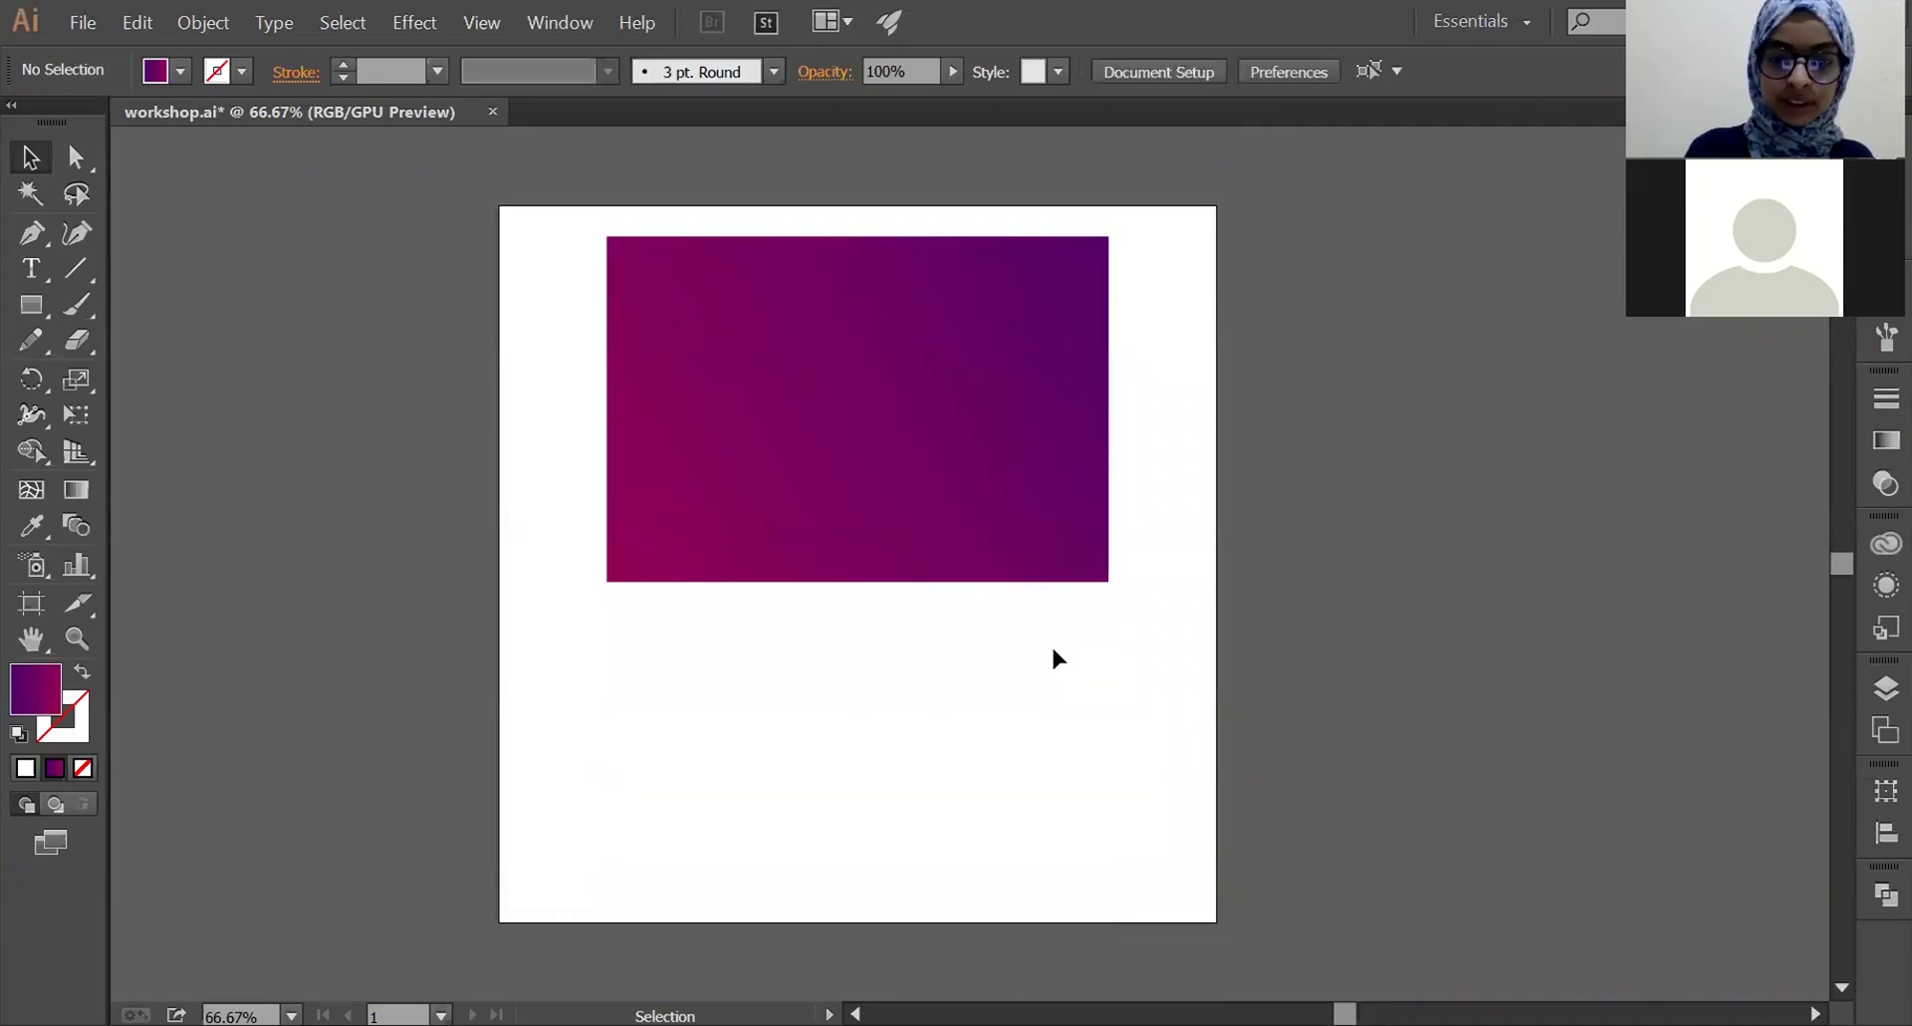
click(952, 446)
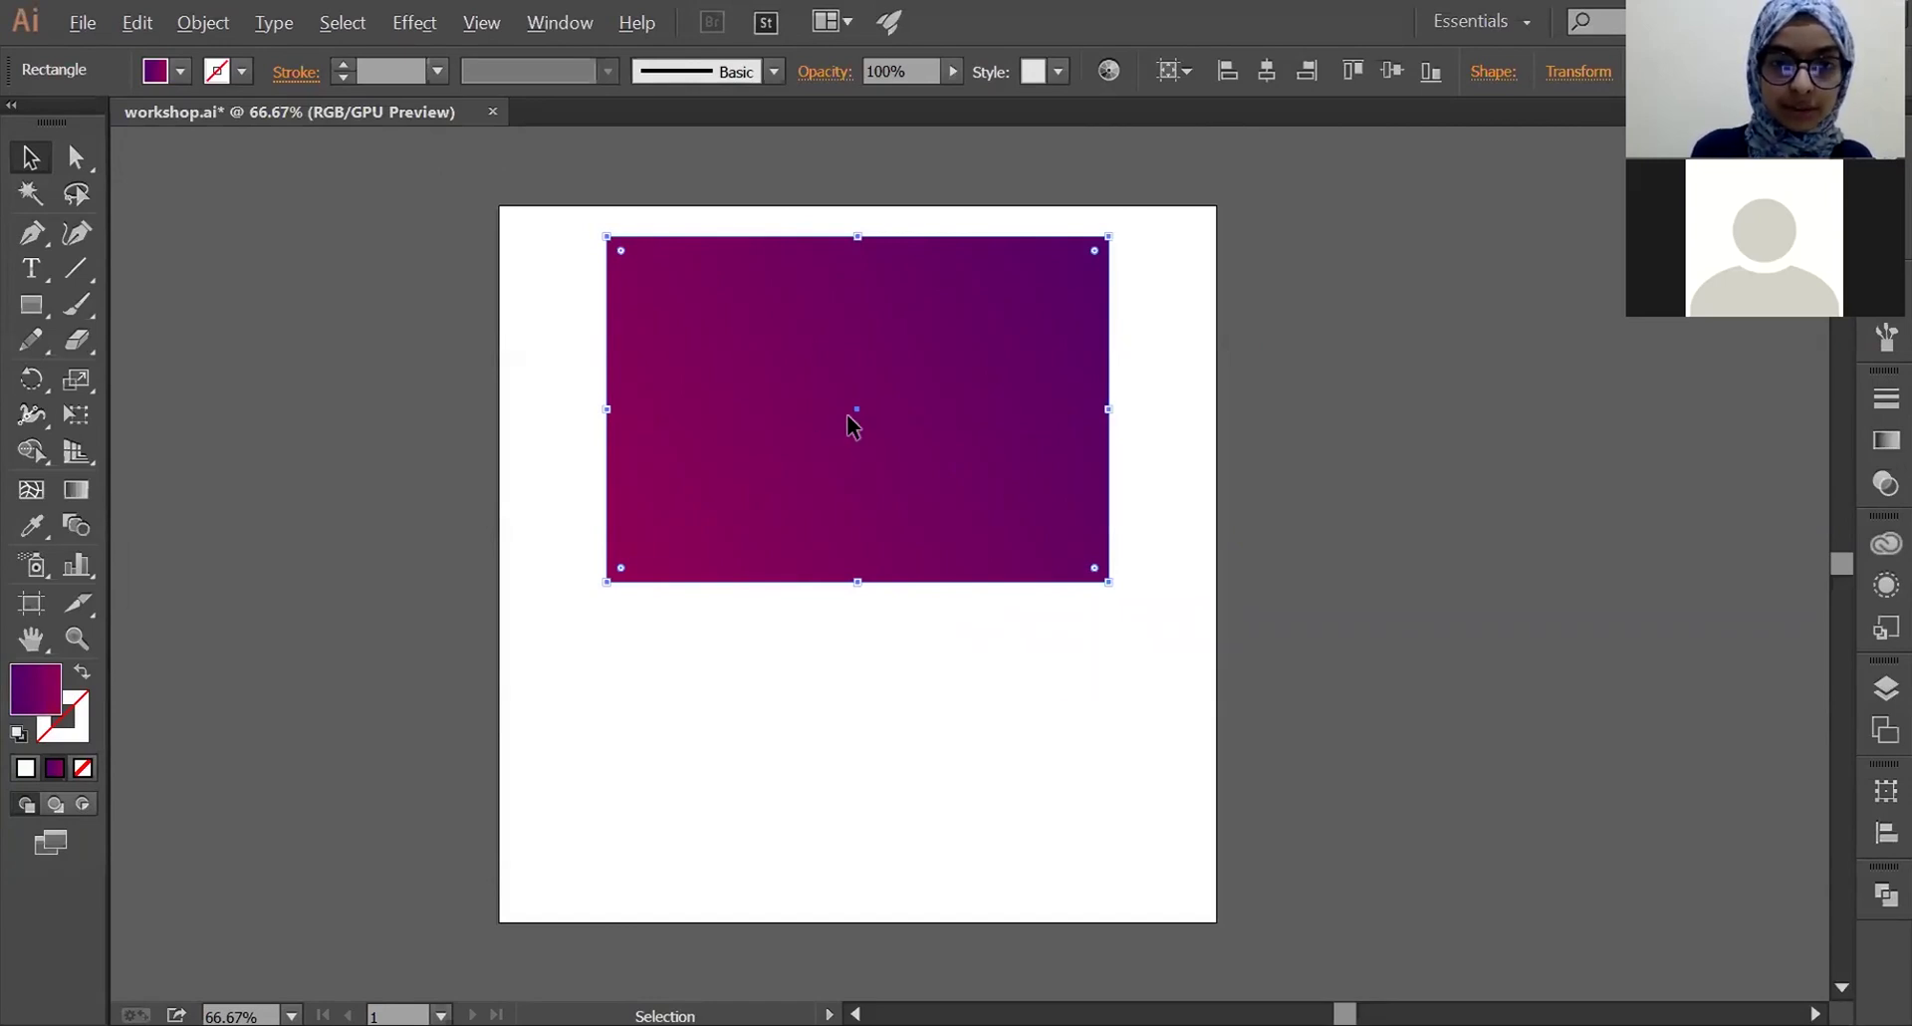
drag(855, 425, 835, 845)
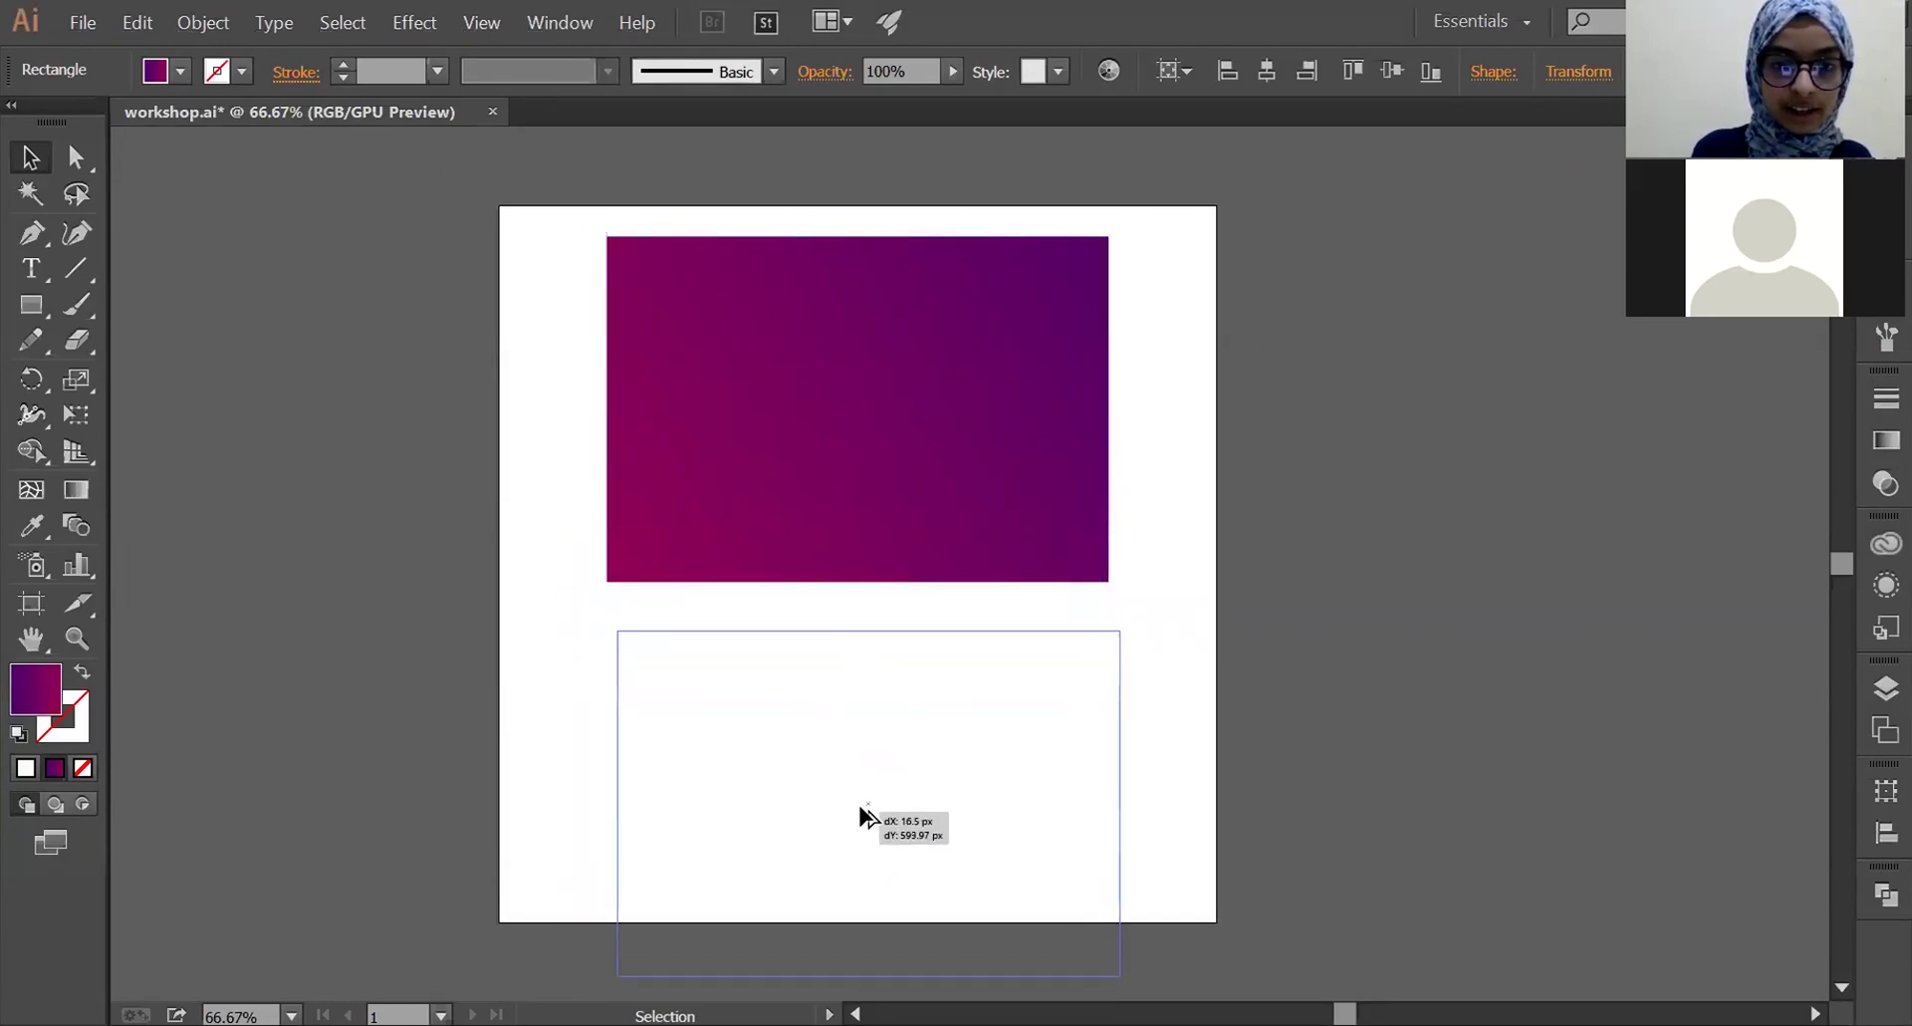
- Try dragging copies of the rectangle below the original, deleting each misplaced copy
drag(831, 833, 855, 803)
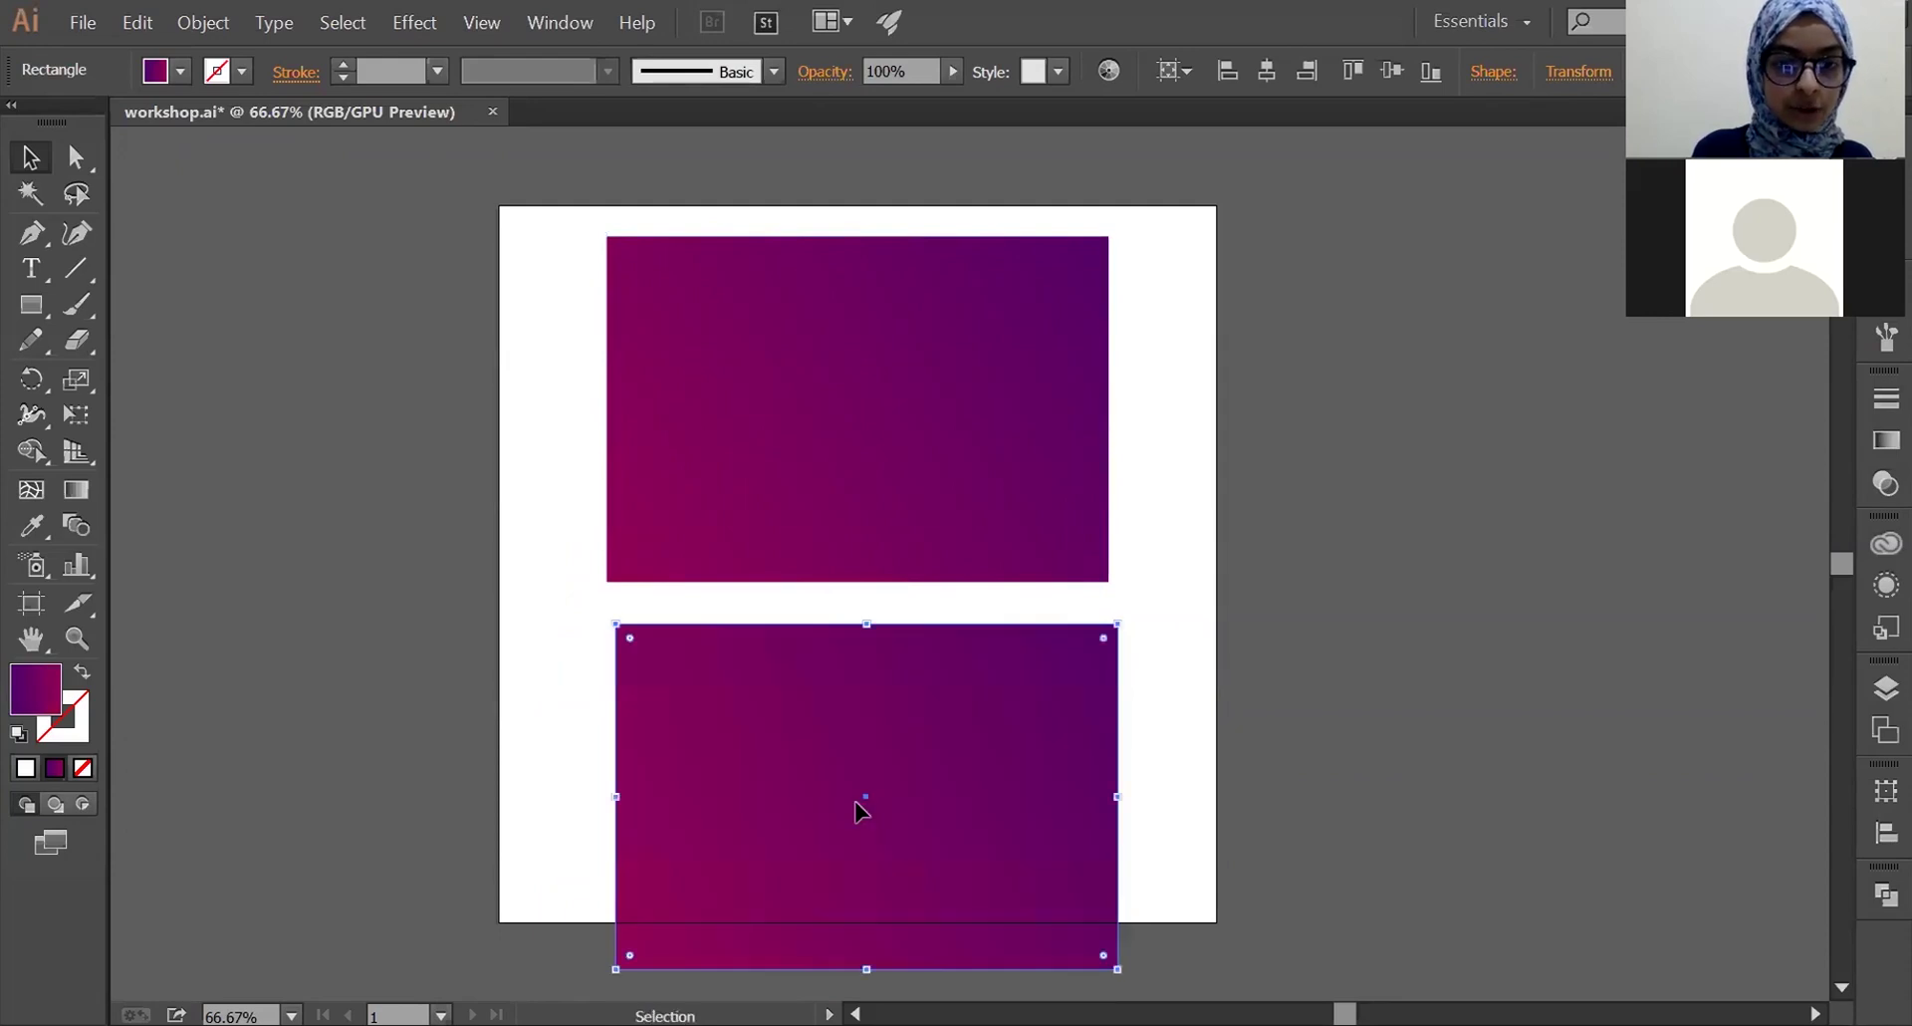
key(Delete)
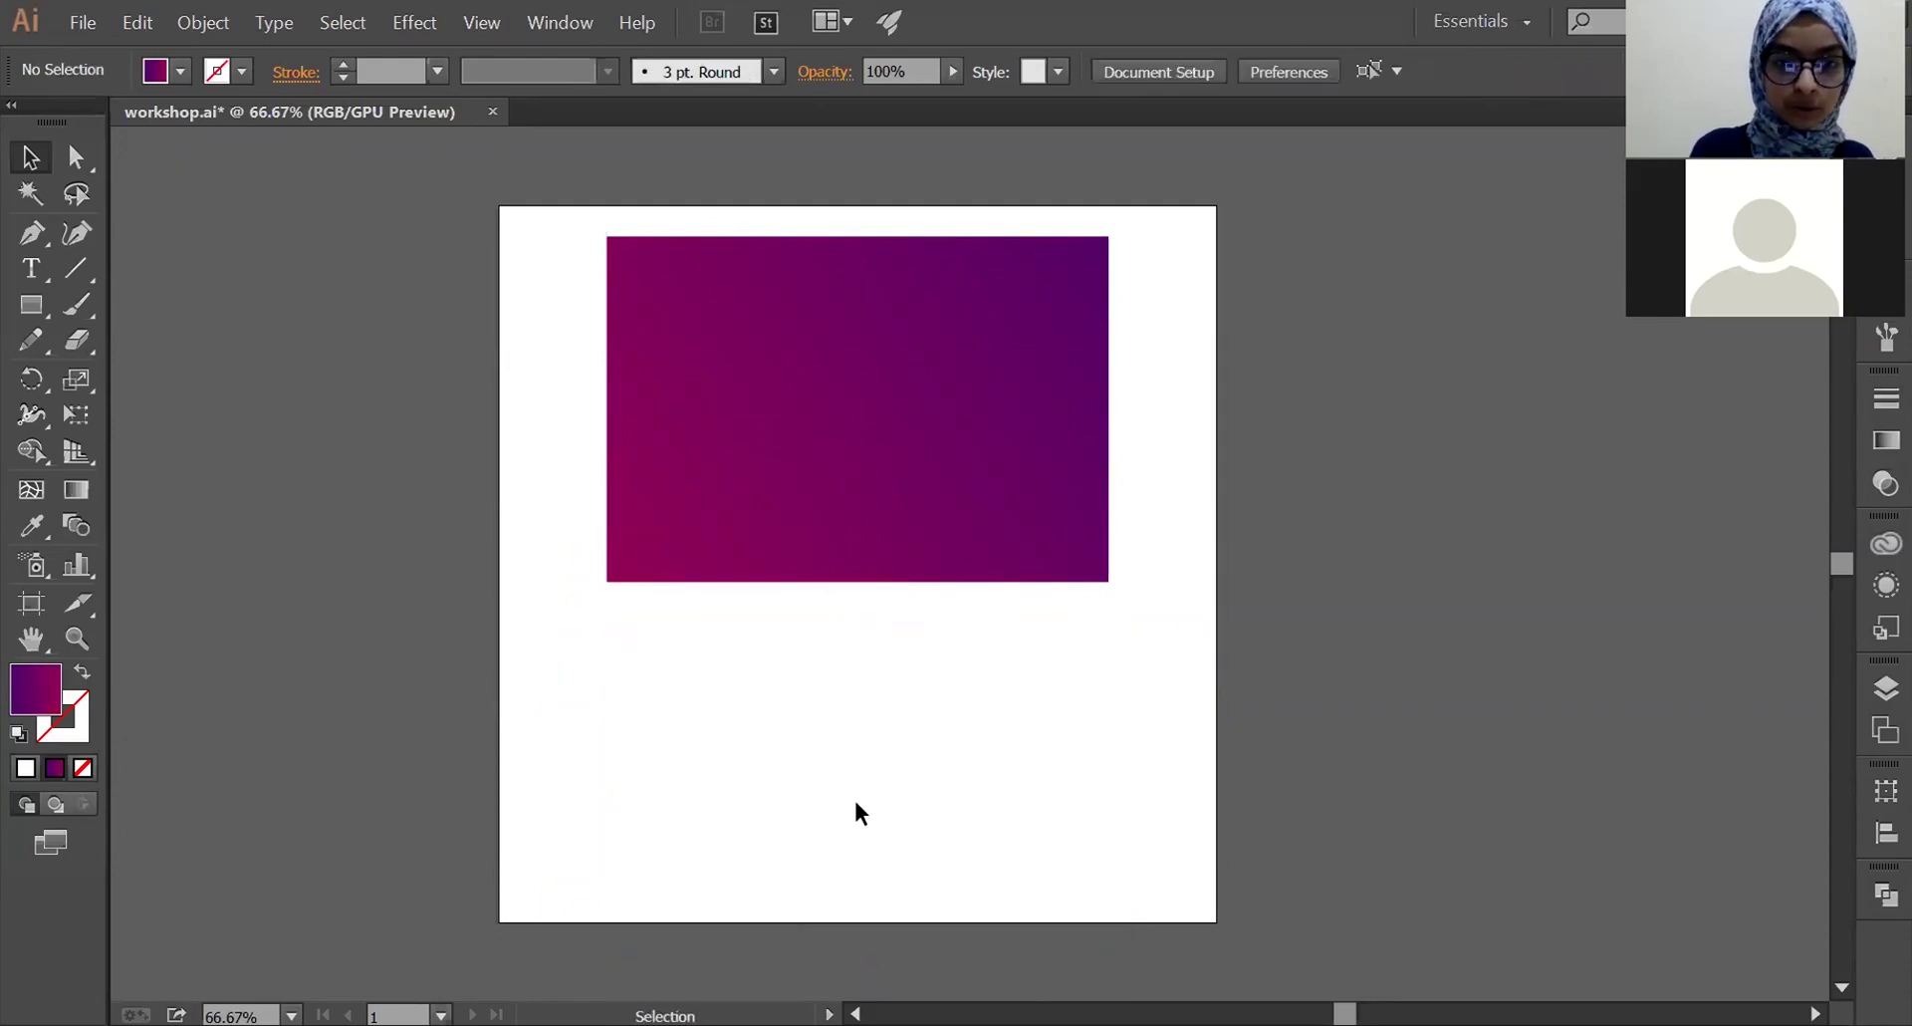
click(883, 502)
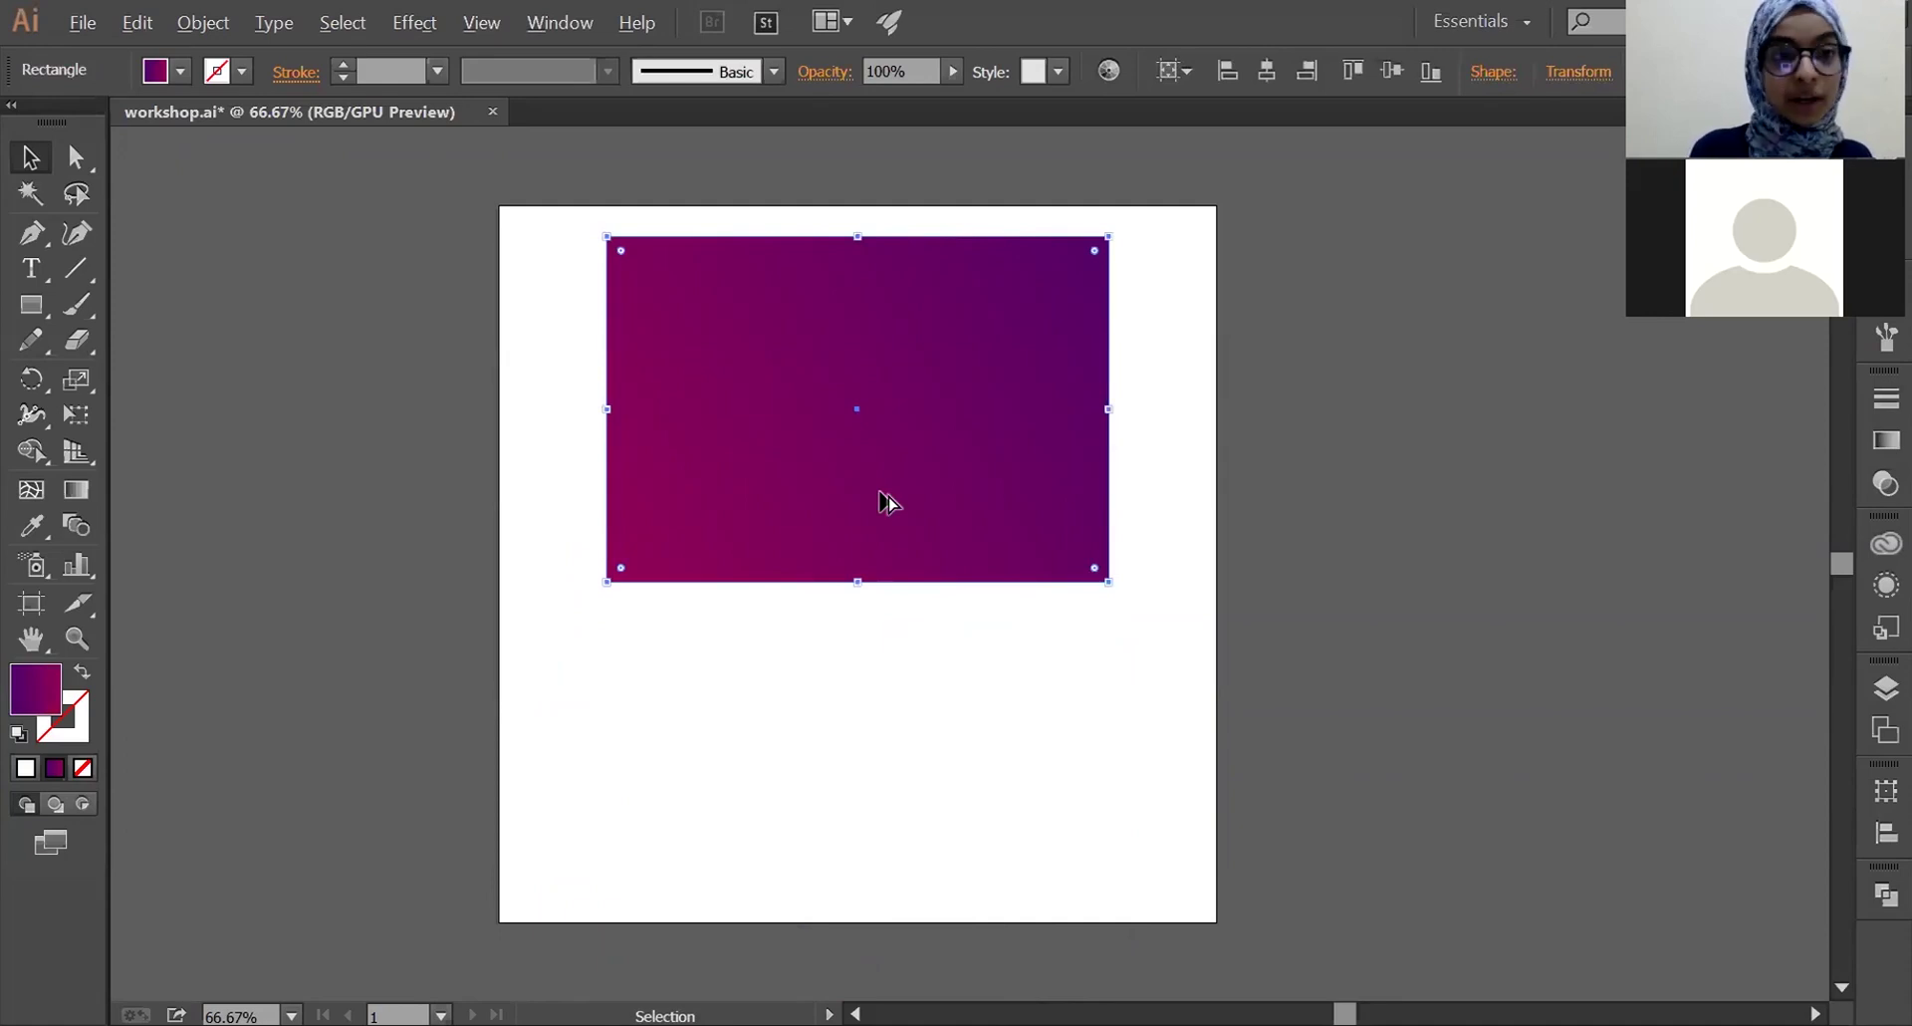
drag(885, 503, 876, 859)
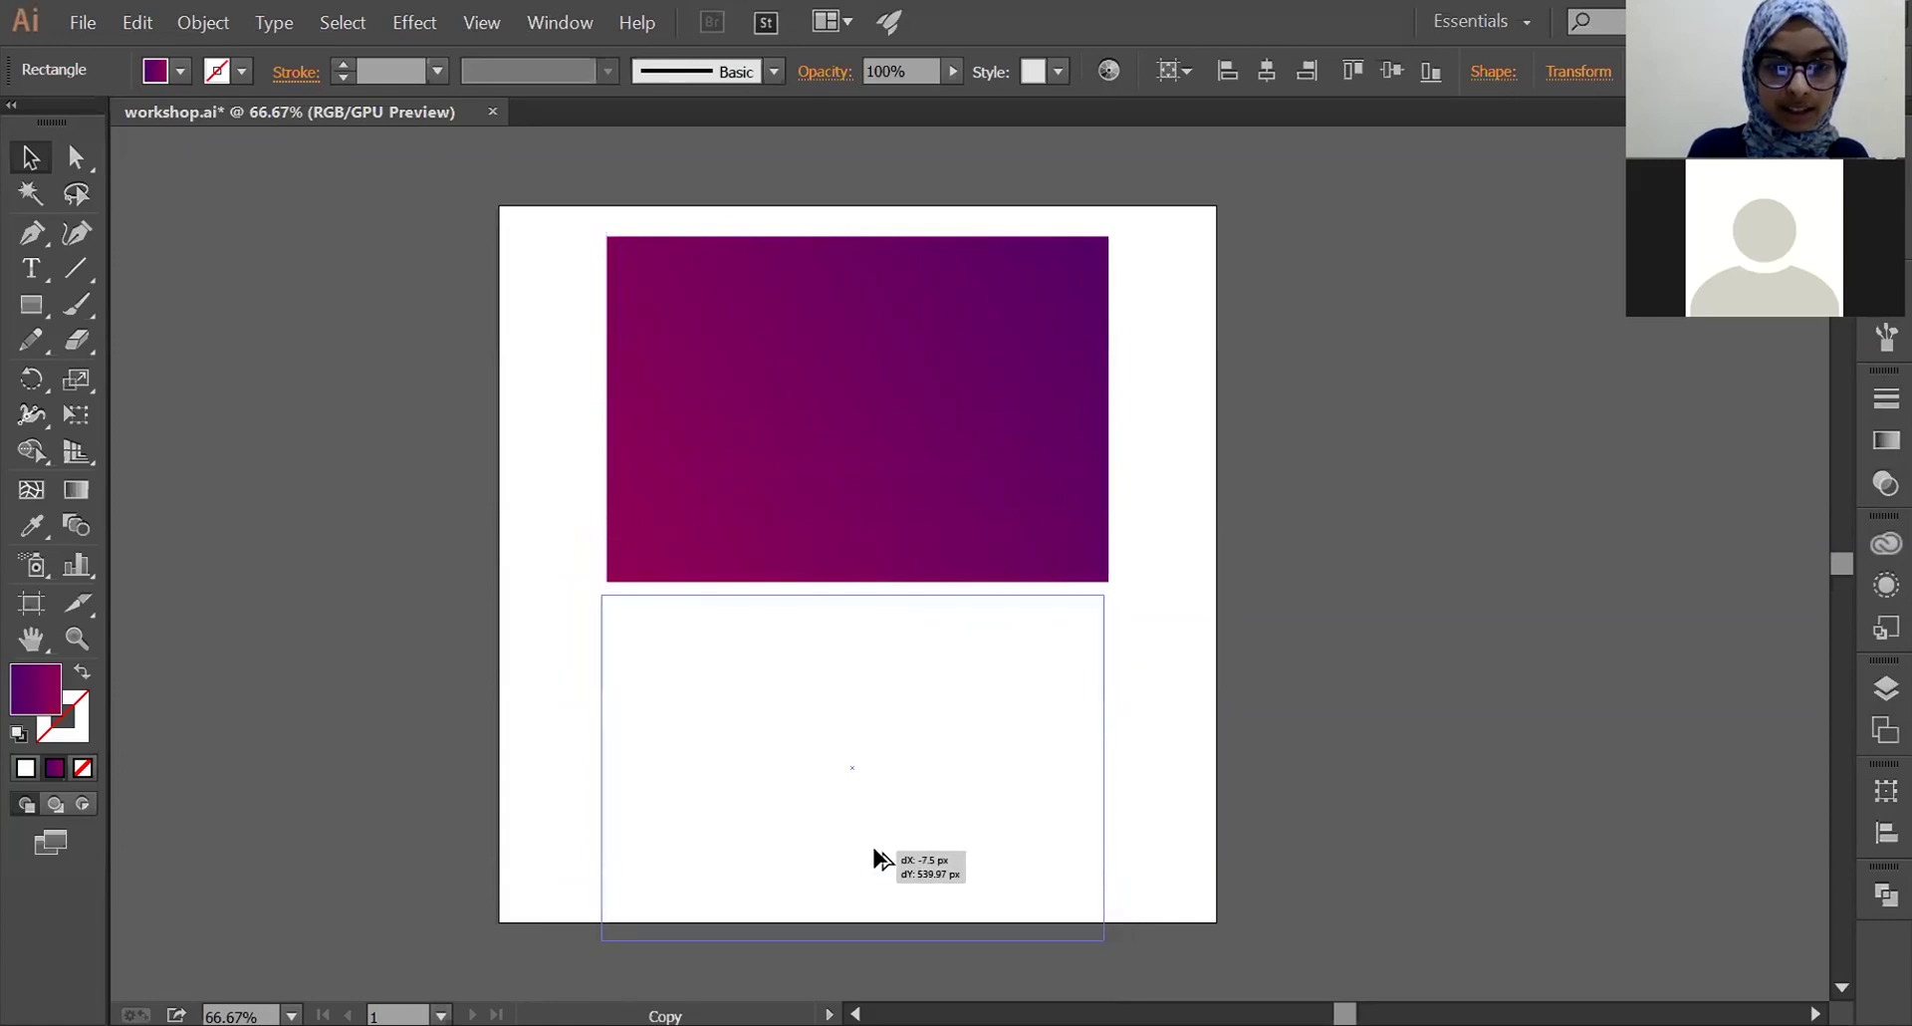
drag(877, 858, 886, 856)
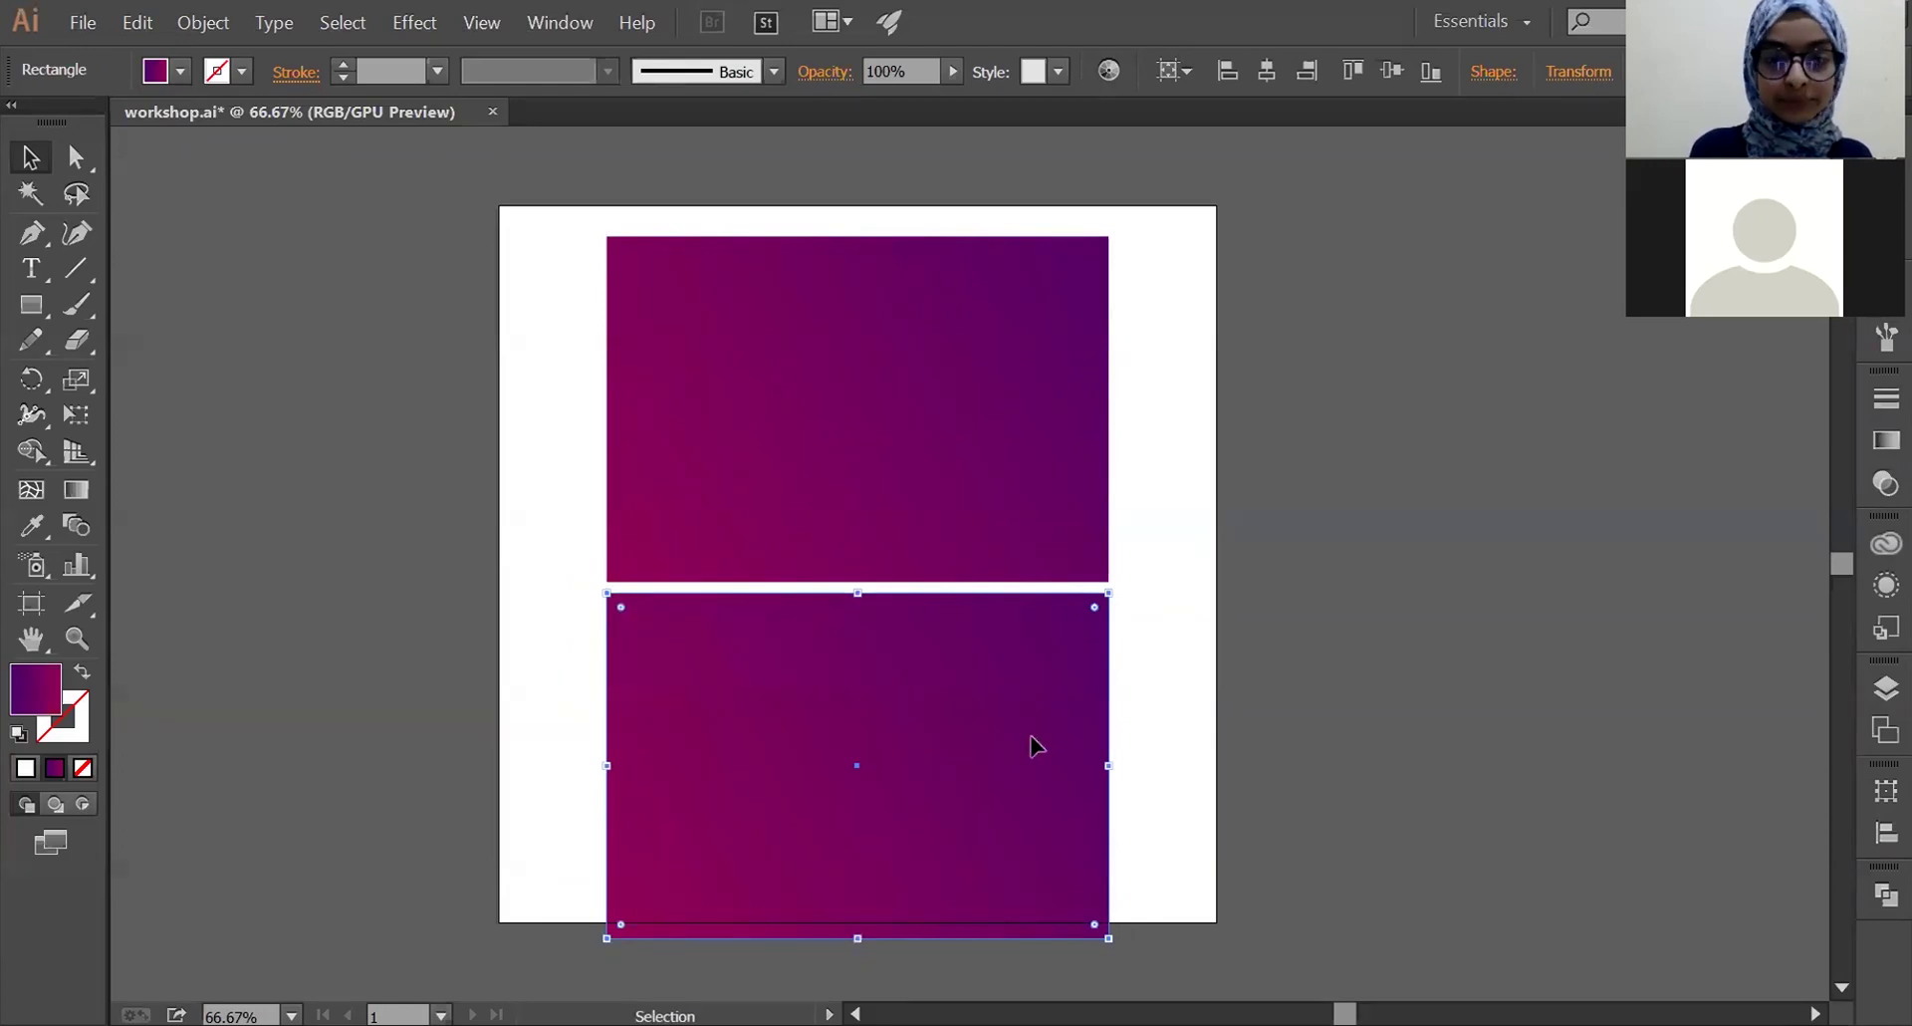
key(Delete)
click(896, 463)
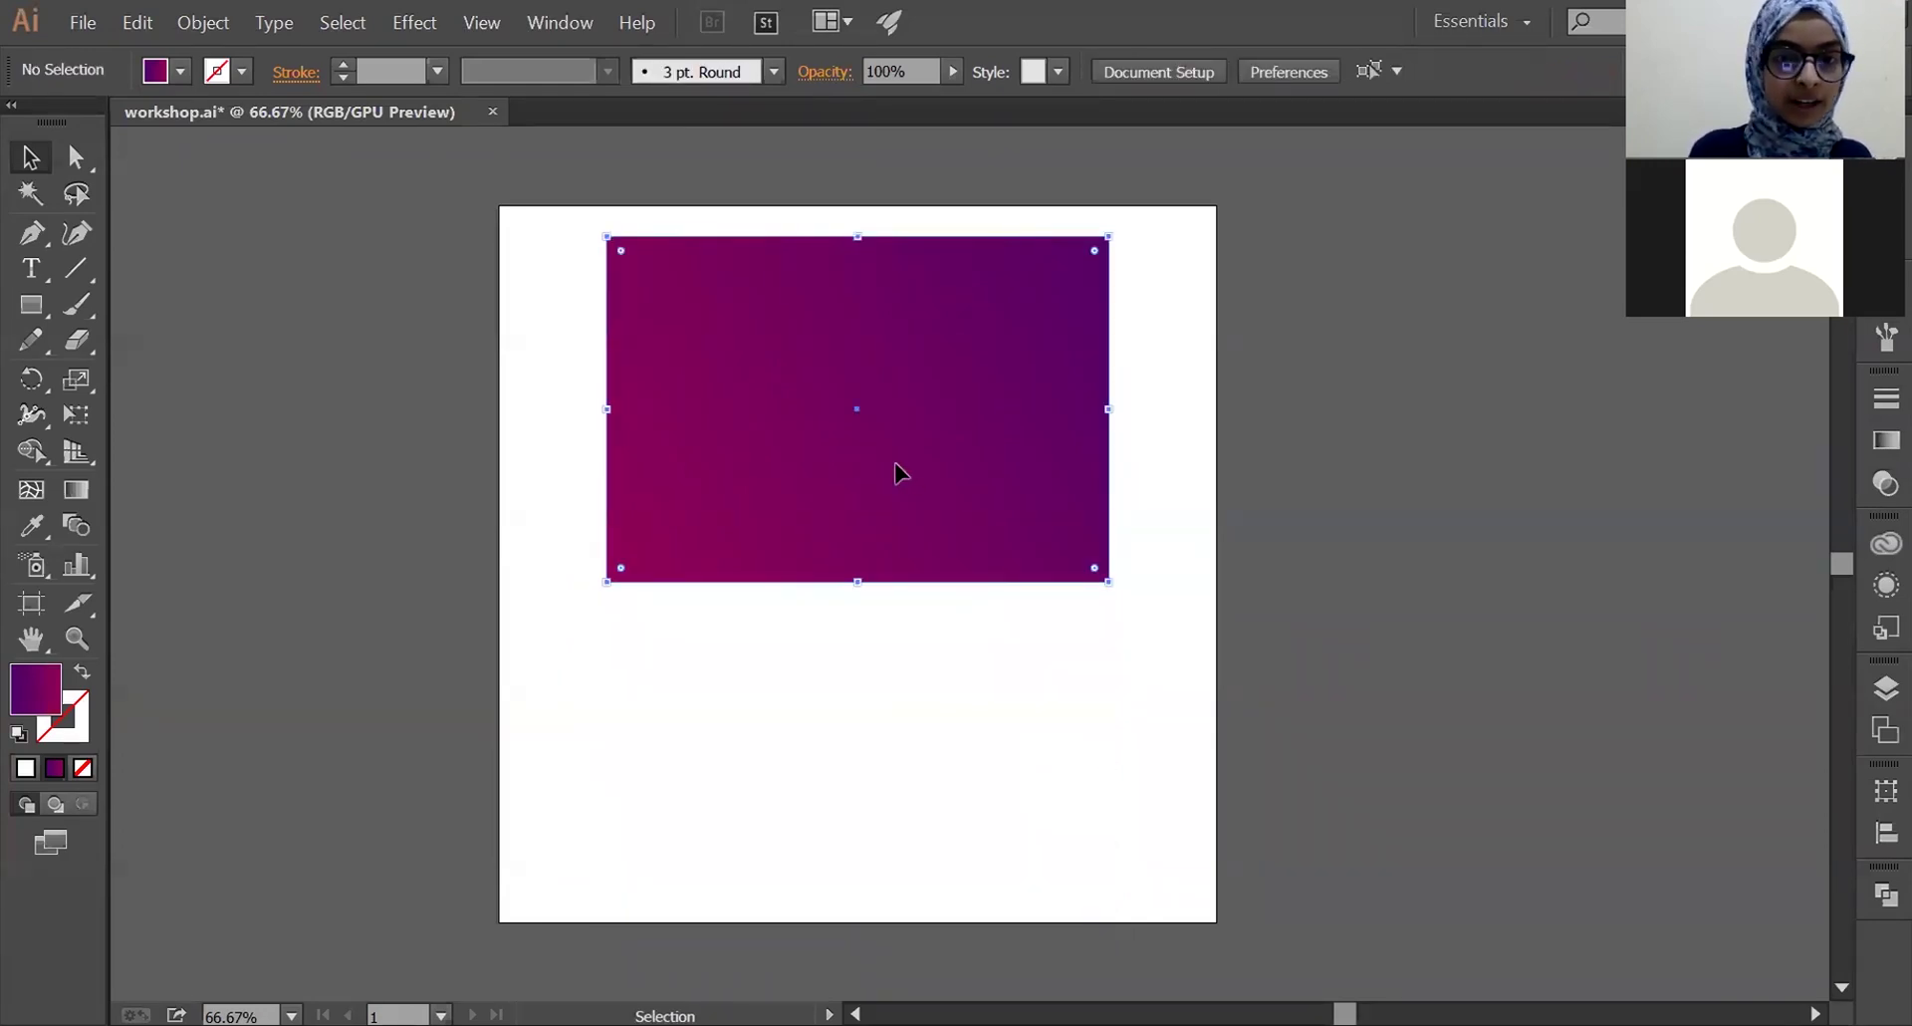
- Duplicate the rectangle directly below the original with Ctrl+D and select both rectangles
key(a)
key(ctrl+d)
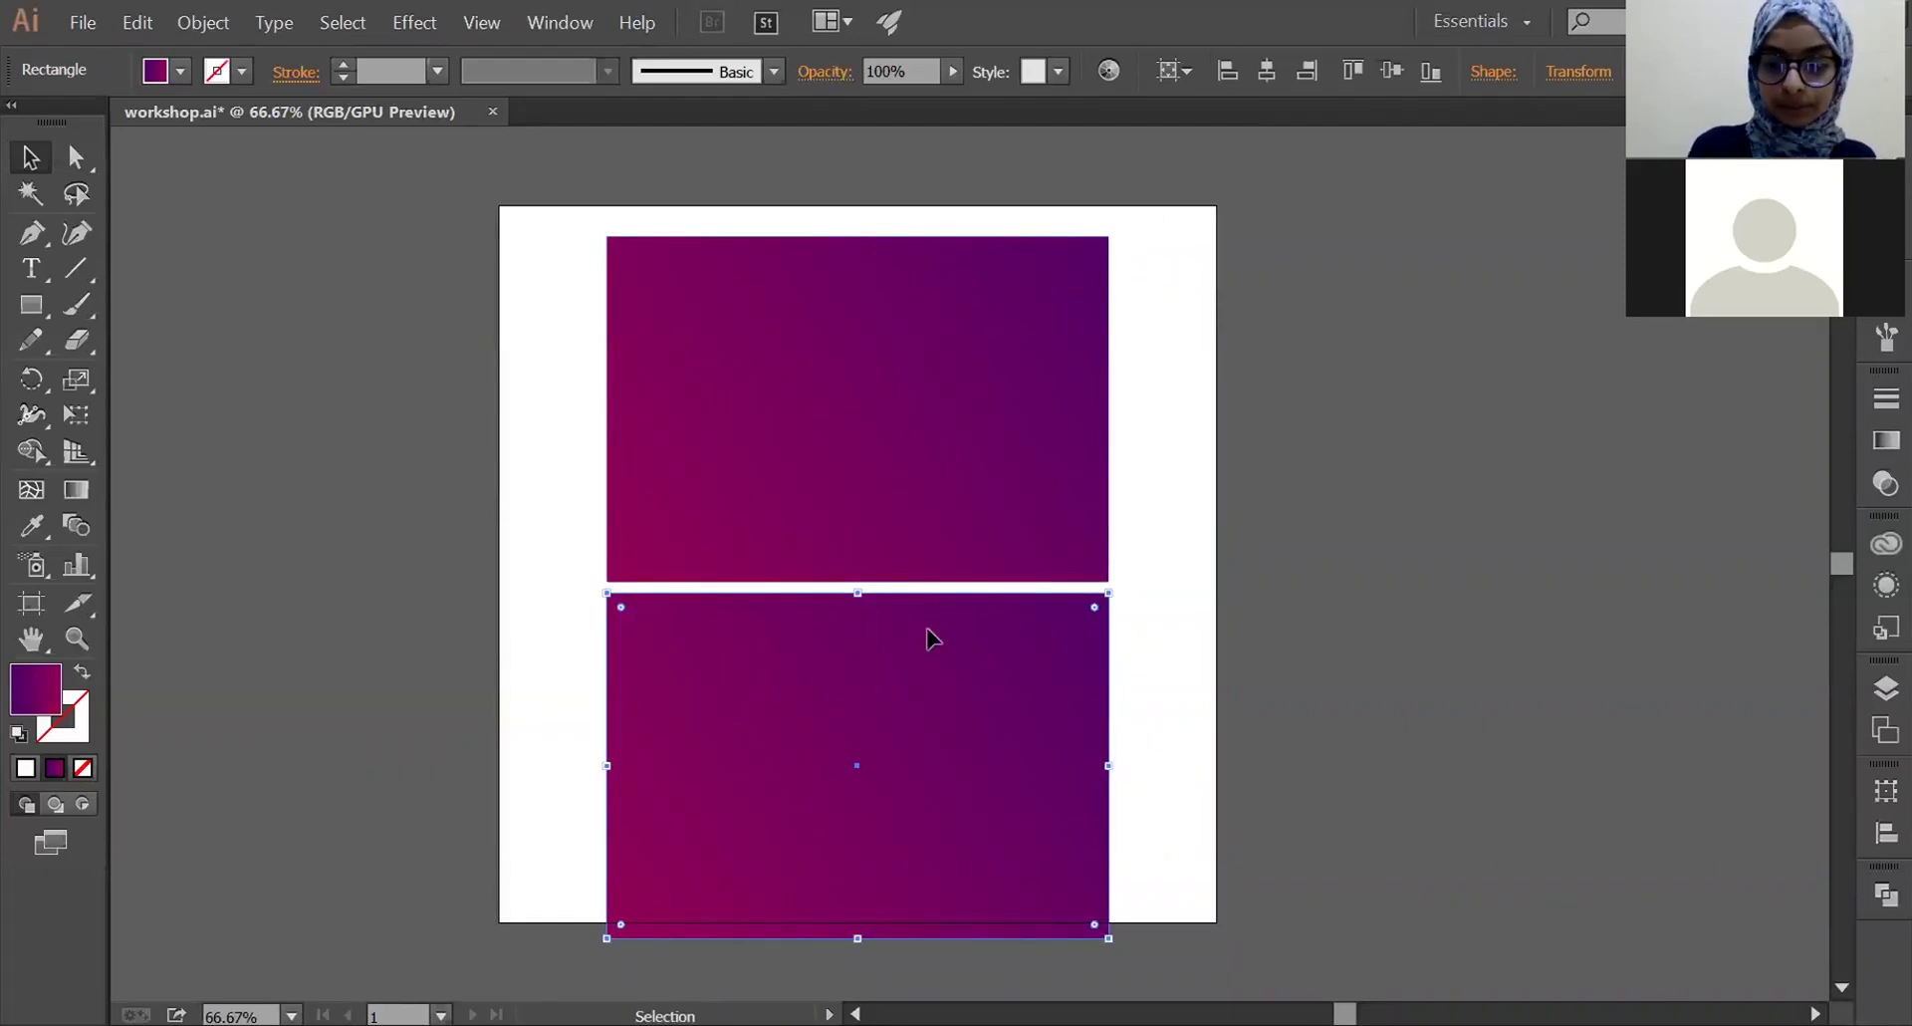
key(Delete)
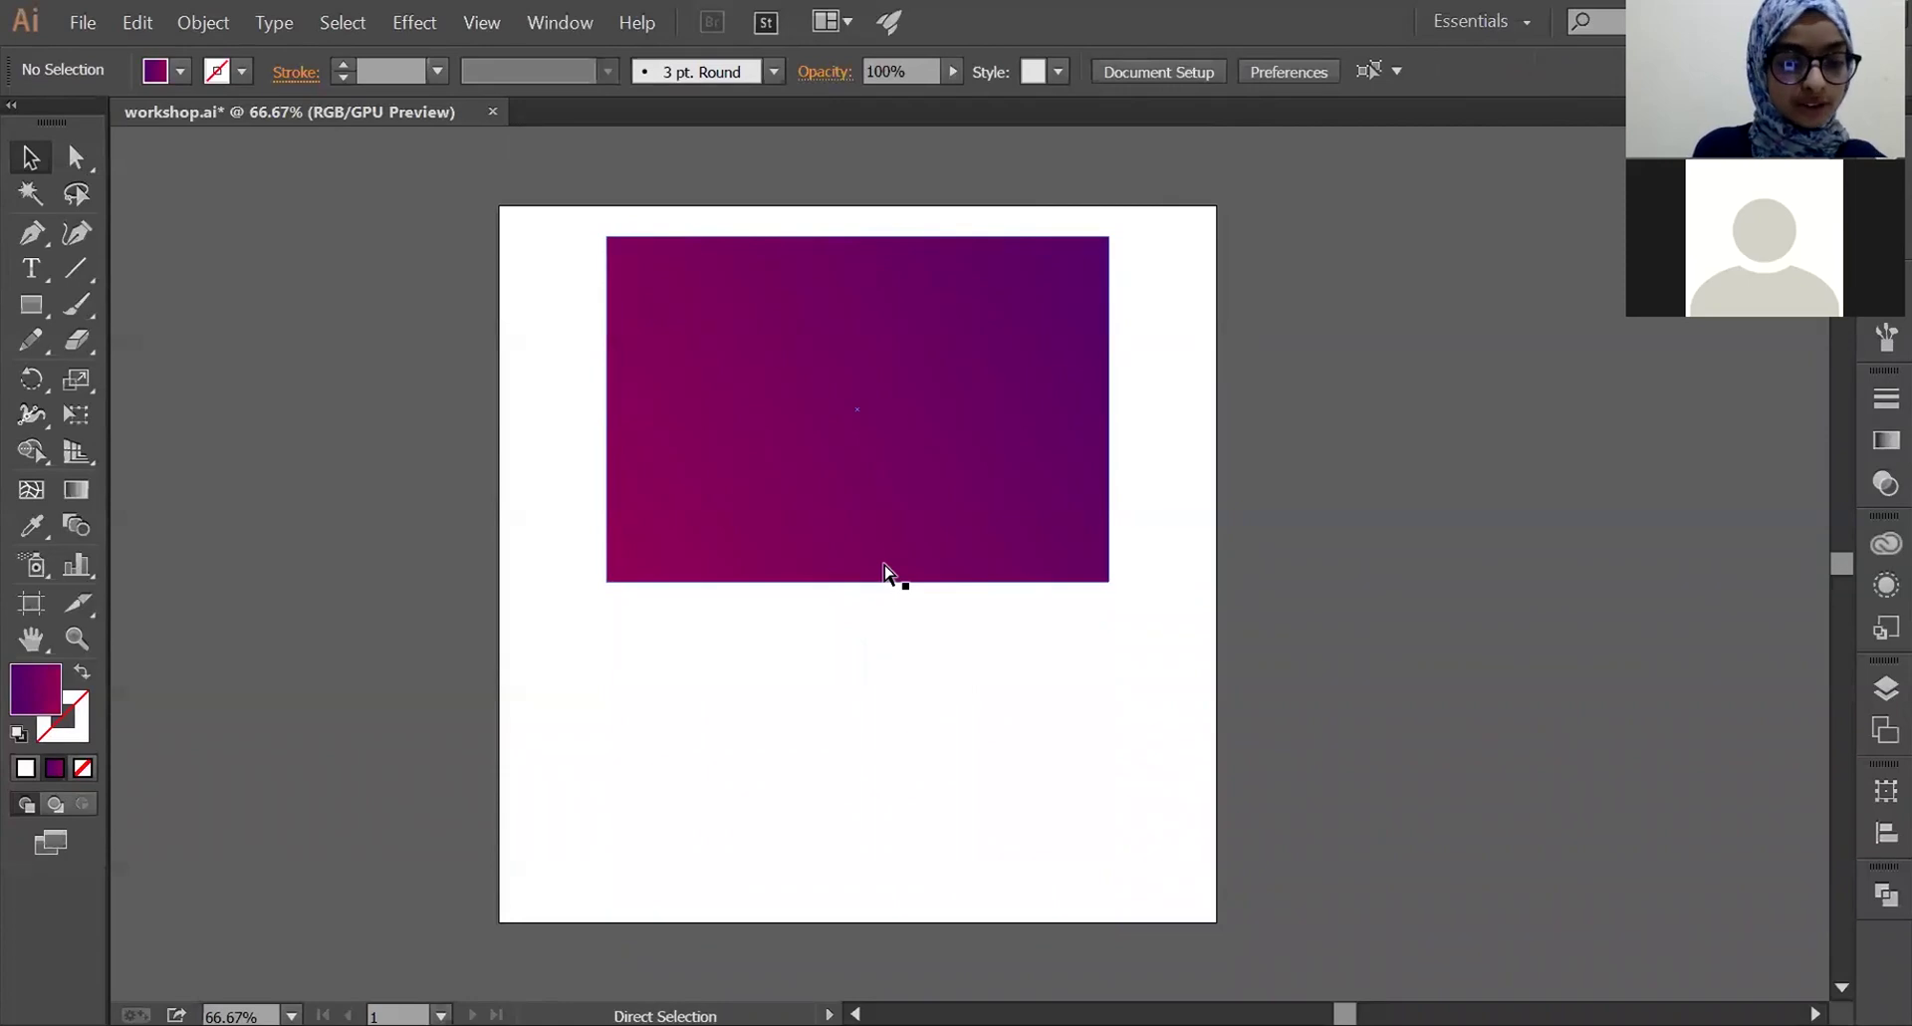
click(866, 521)
key(ctrl+d)
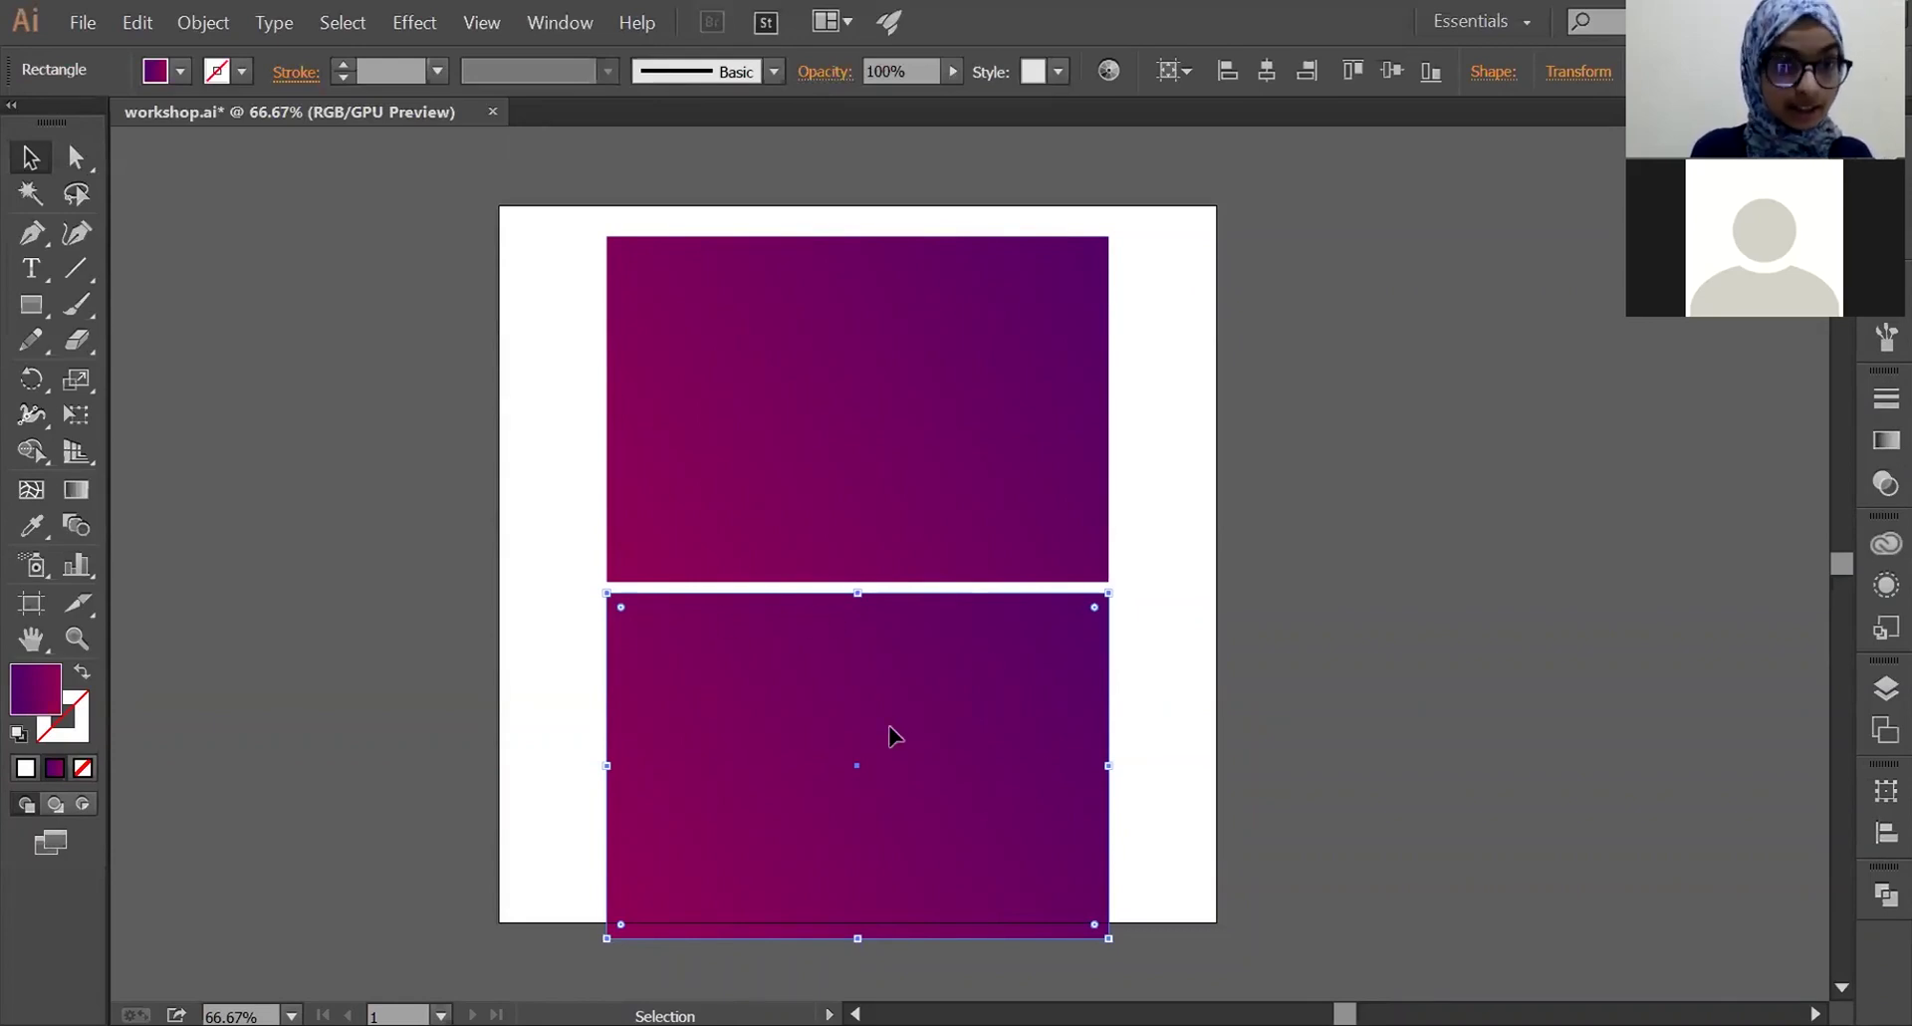
shift+click(980, 493)
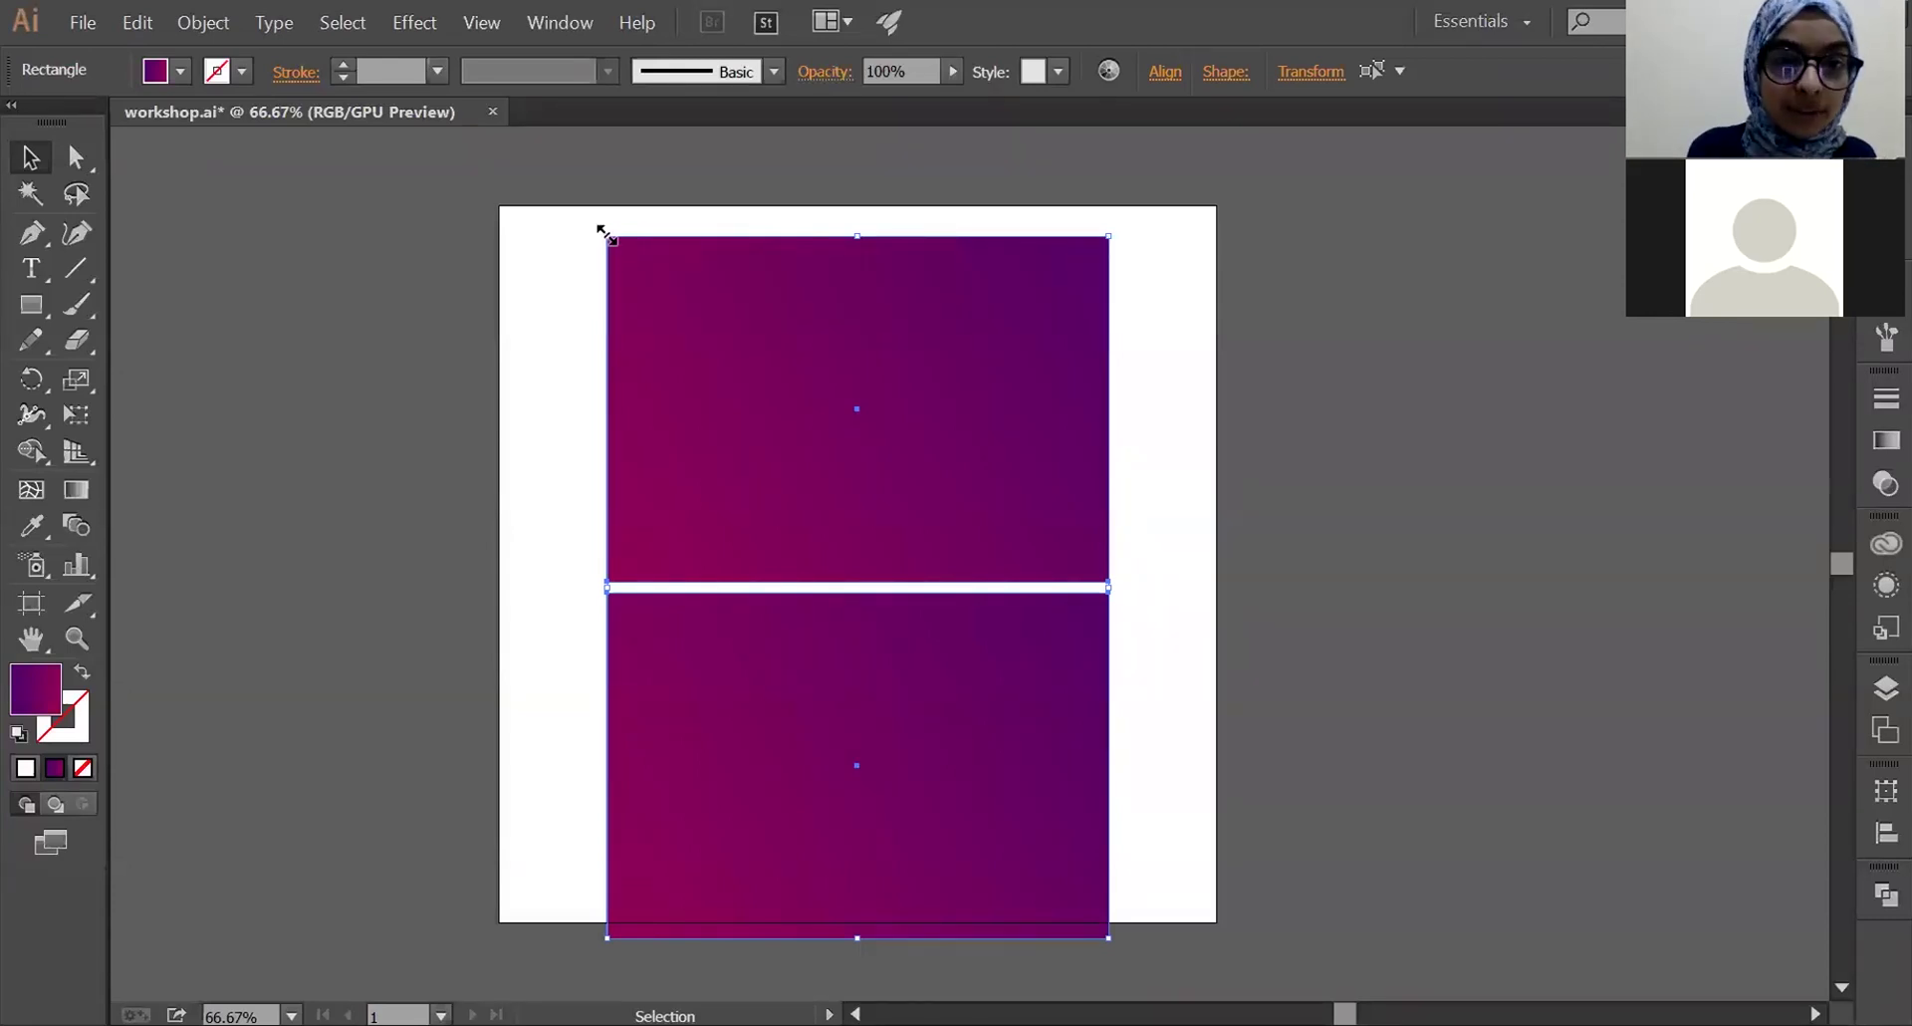
- Shift-drag a corner to shrink both rectangles proportionally, then begin moving the top one left
key(shift)
mouse_move(604, 232)
mouse_down()
mouse_move(765, 462)
mouse_move(750, 363)
mouse_up()
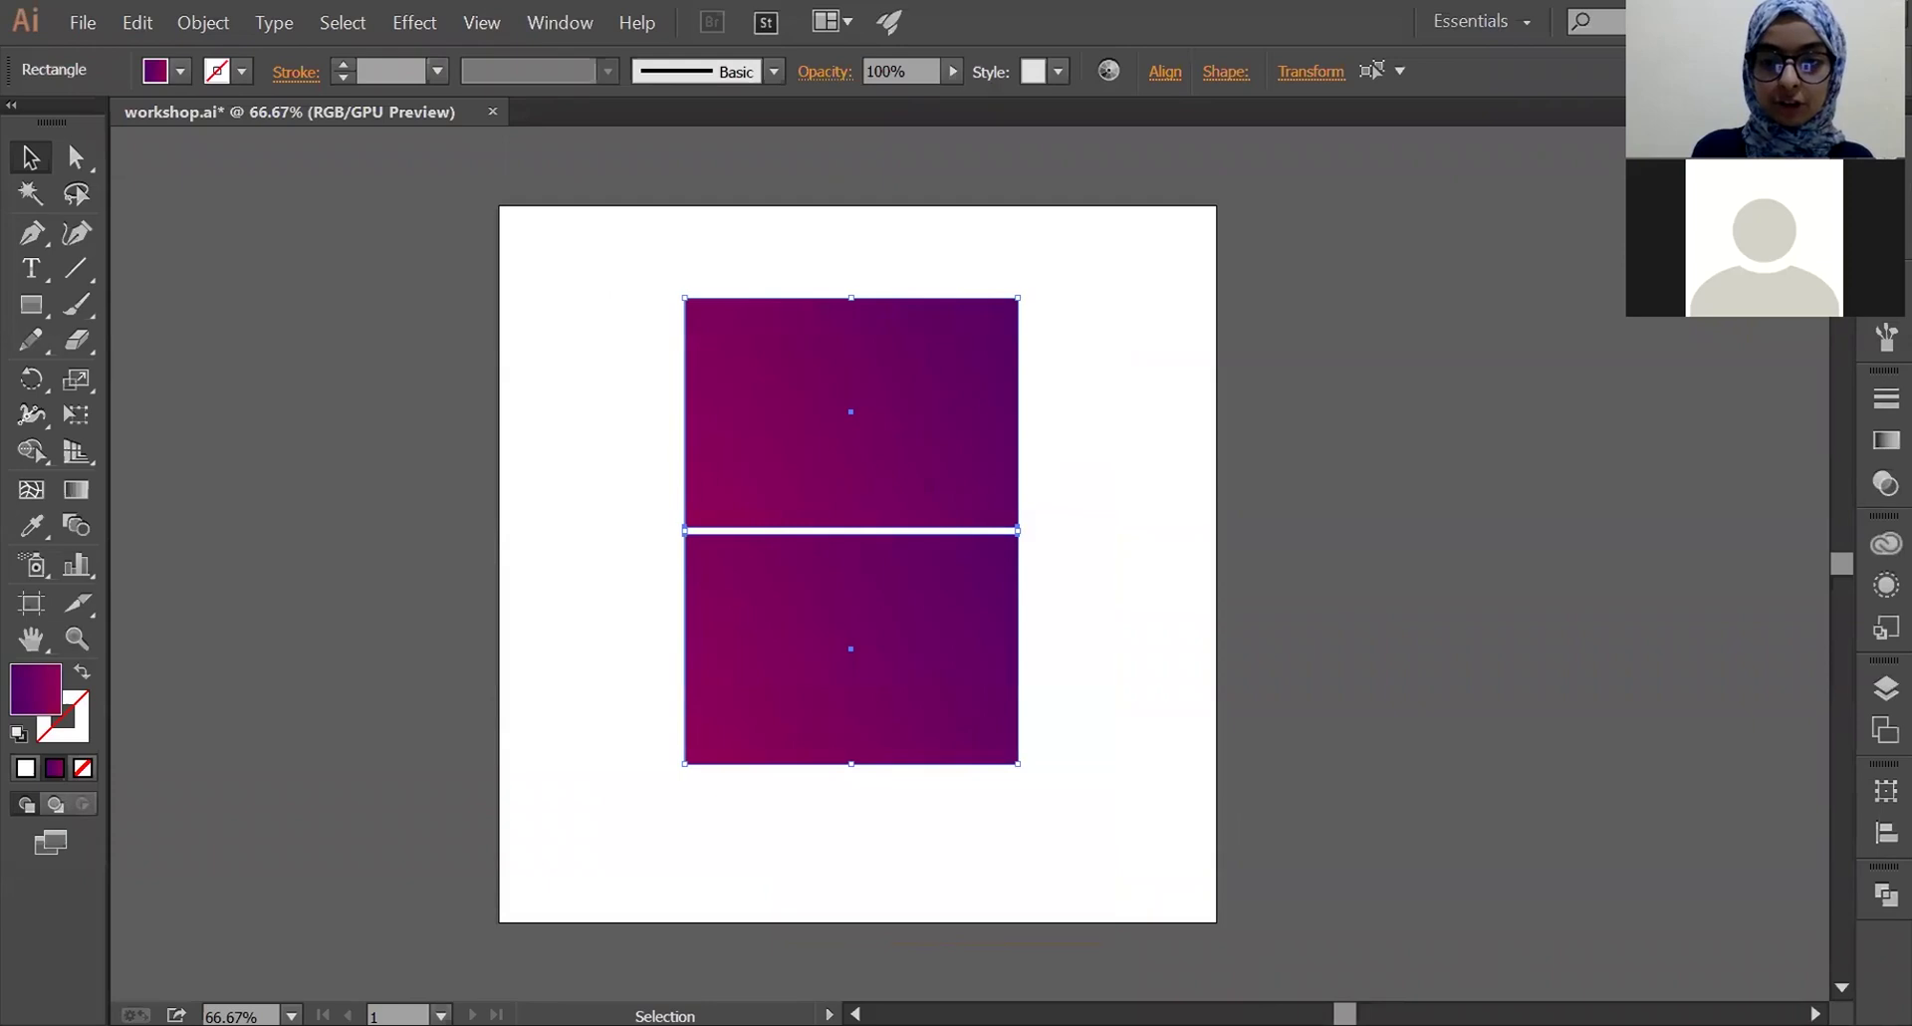
click(1126, 403)
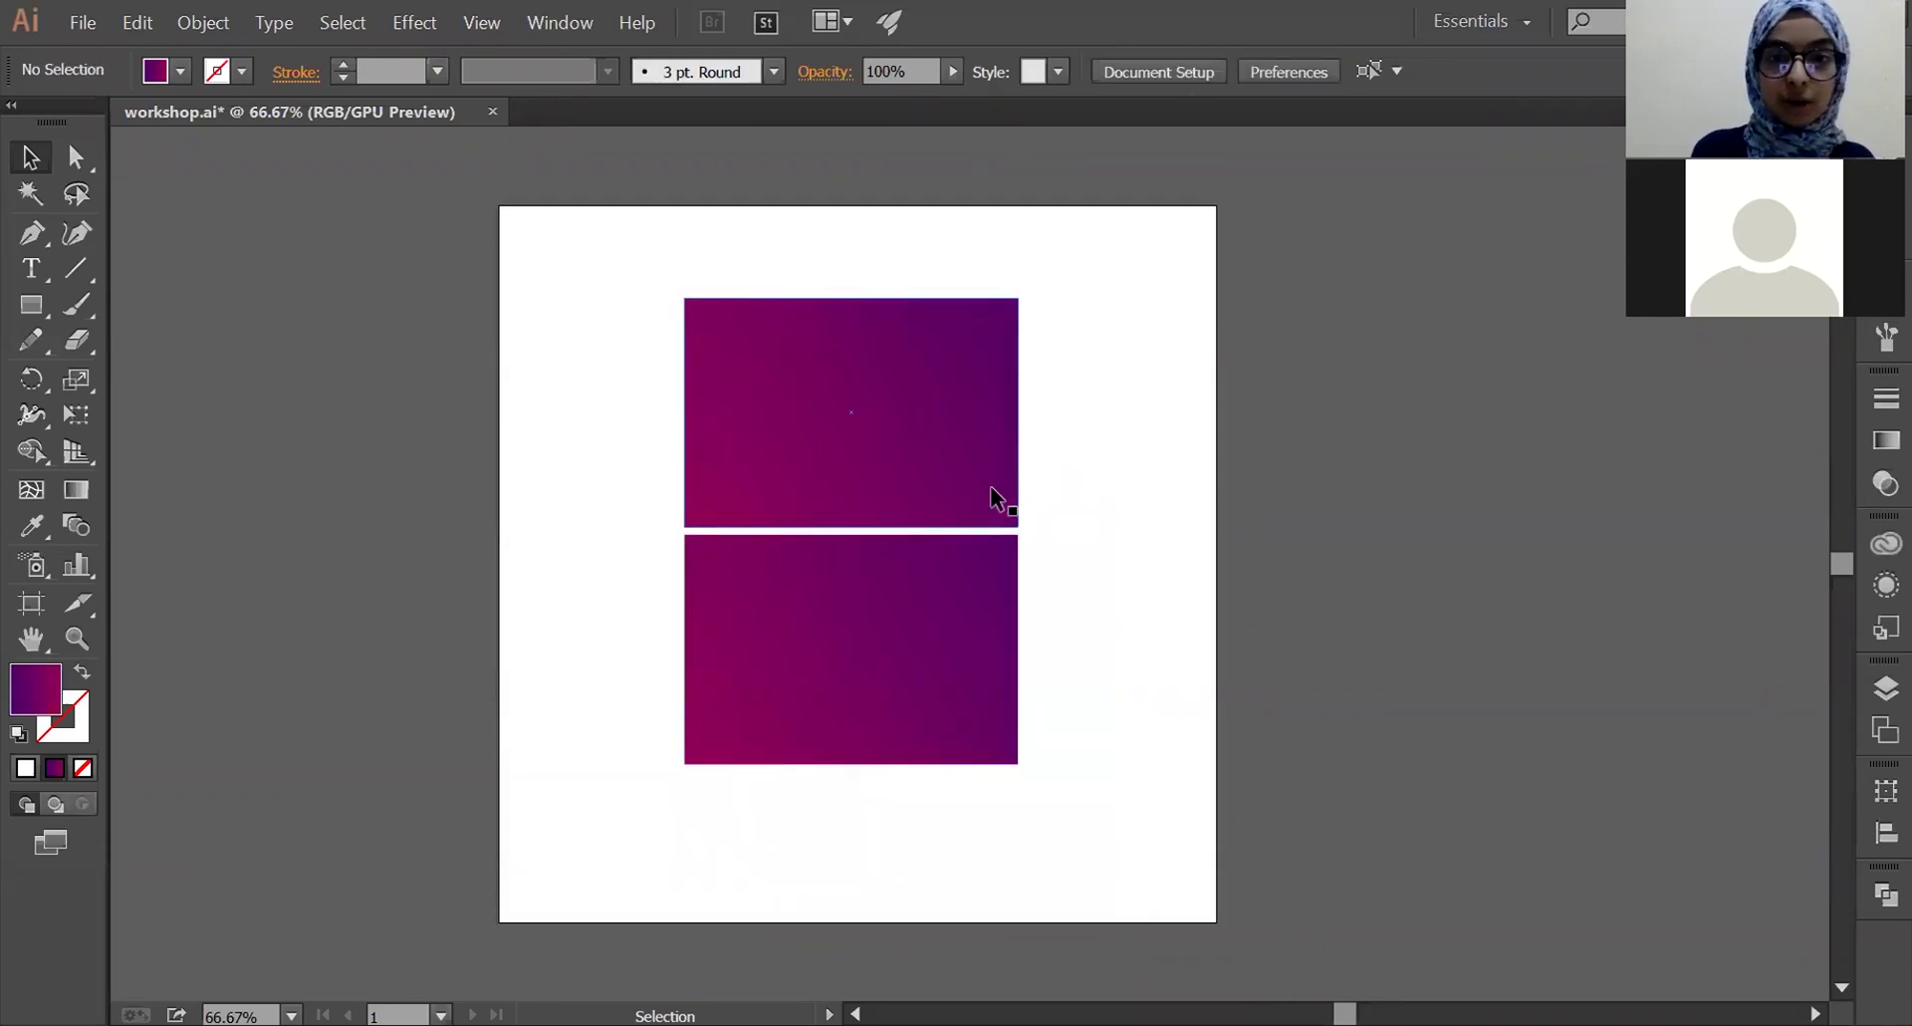
drag(991, 488, 885, 497)
- Drag the bottom rectangle right so it overhangs the artboard's right edge
drag(946, 660, 1054, 690)
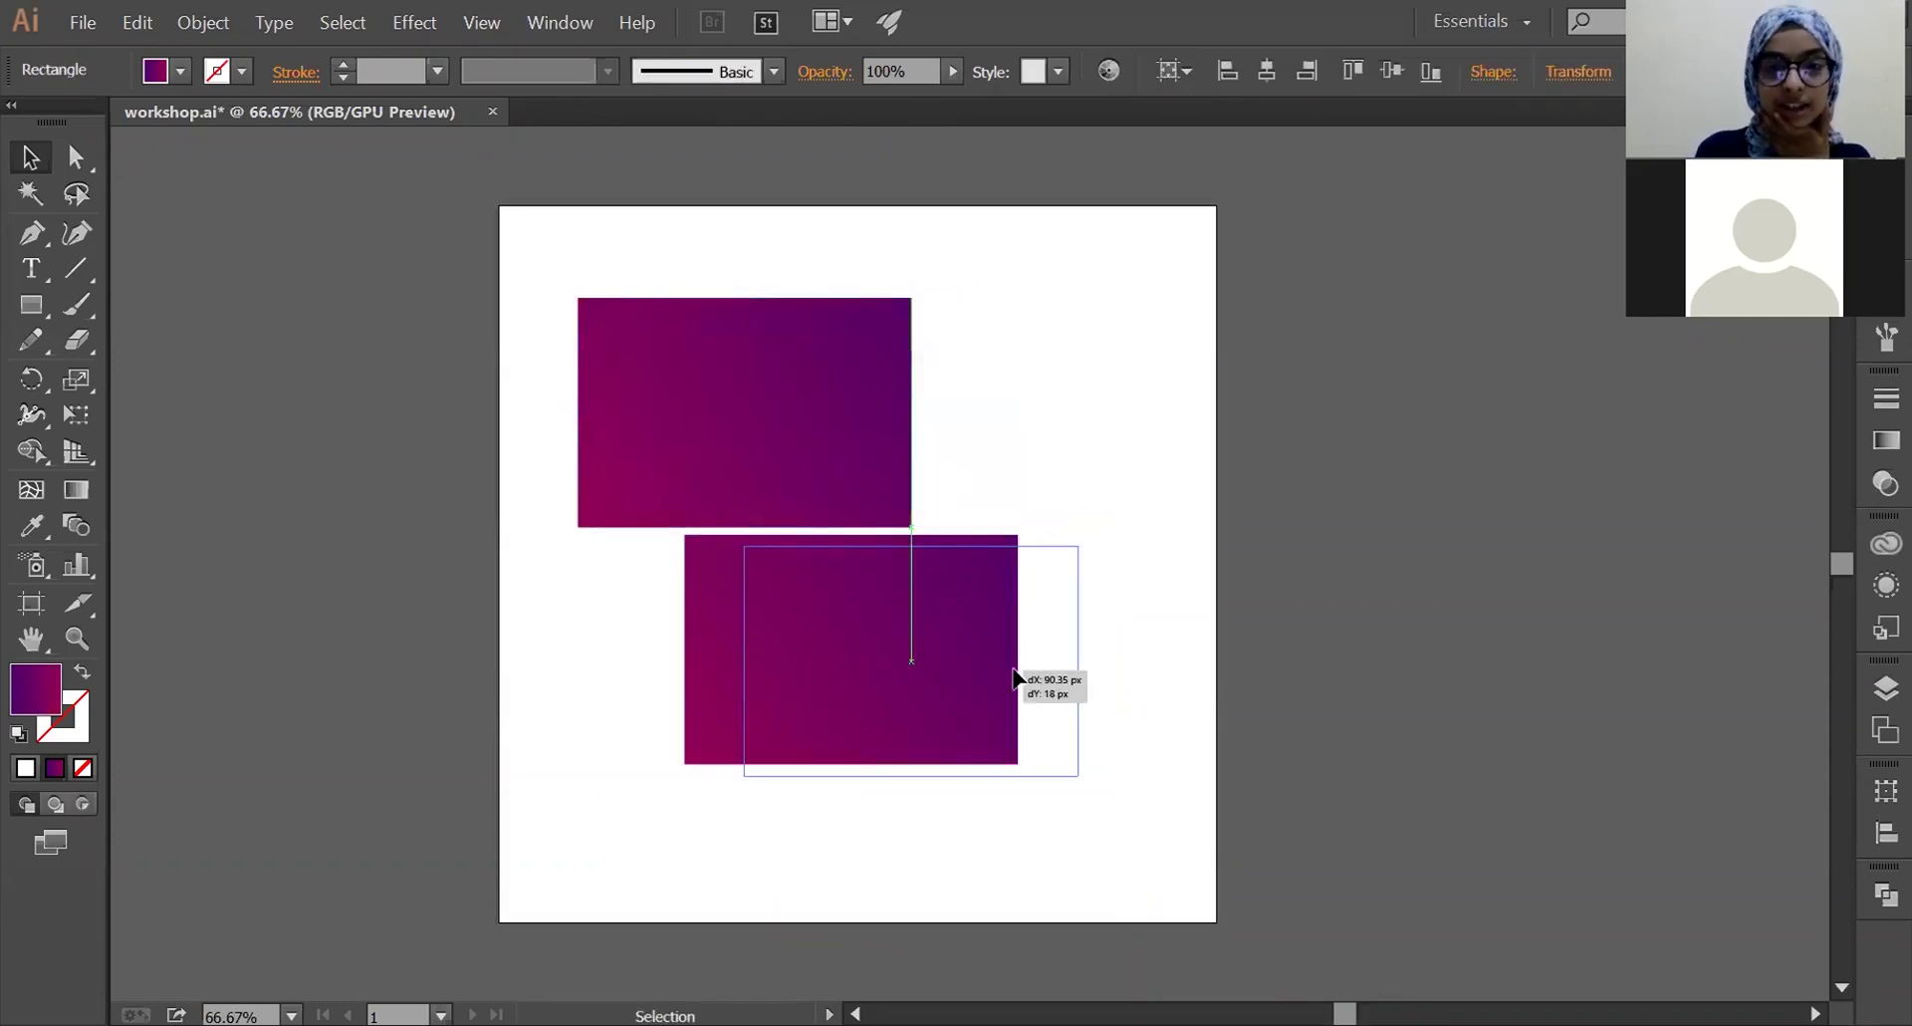
drag(990, 717, 1292, 604)
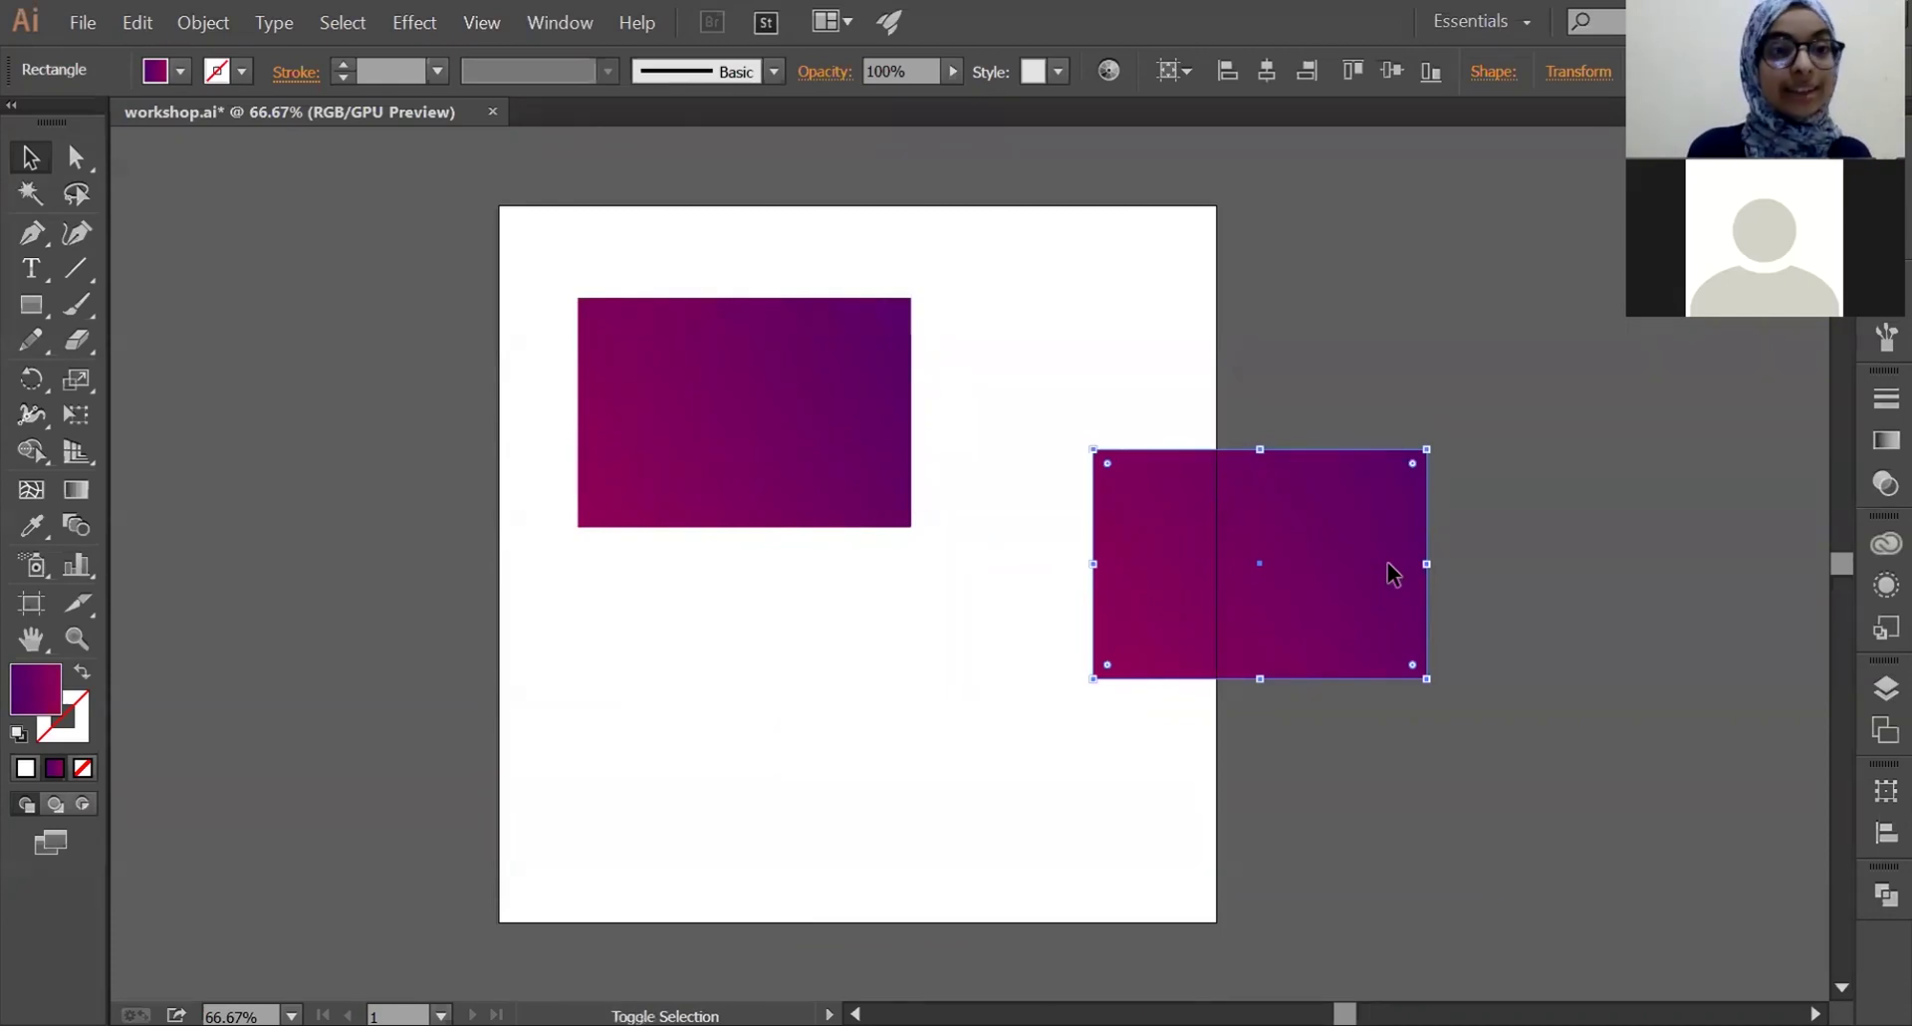
- Select both rectangles and show the Align To reference choices in the Control bar
shift+click(784, 383)
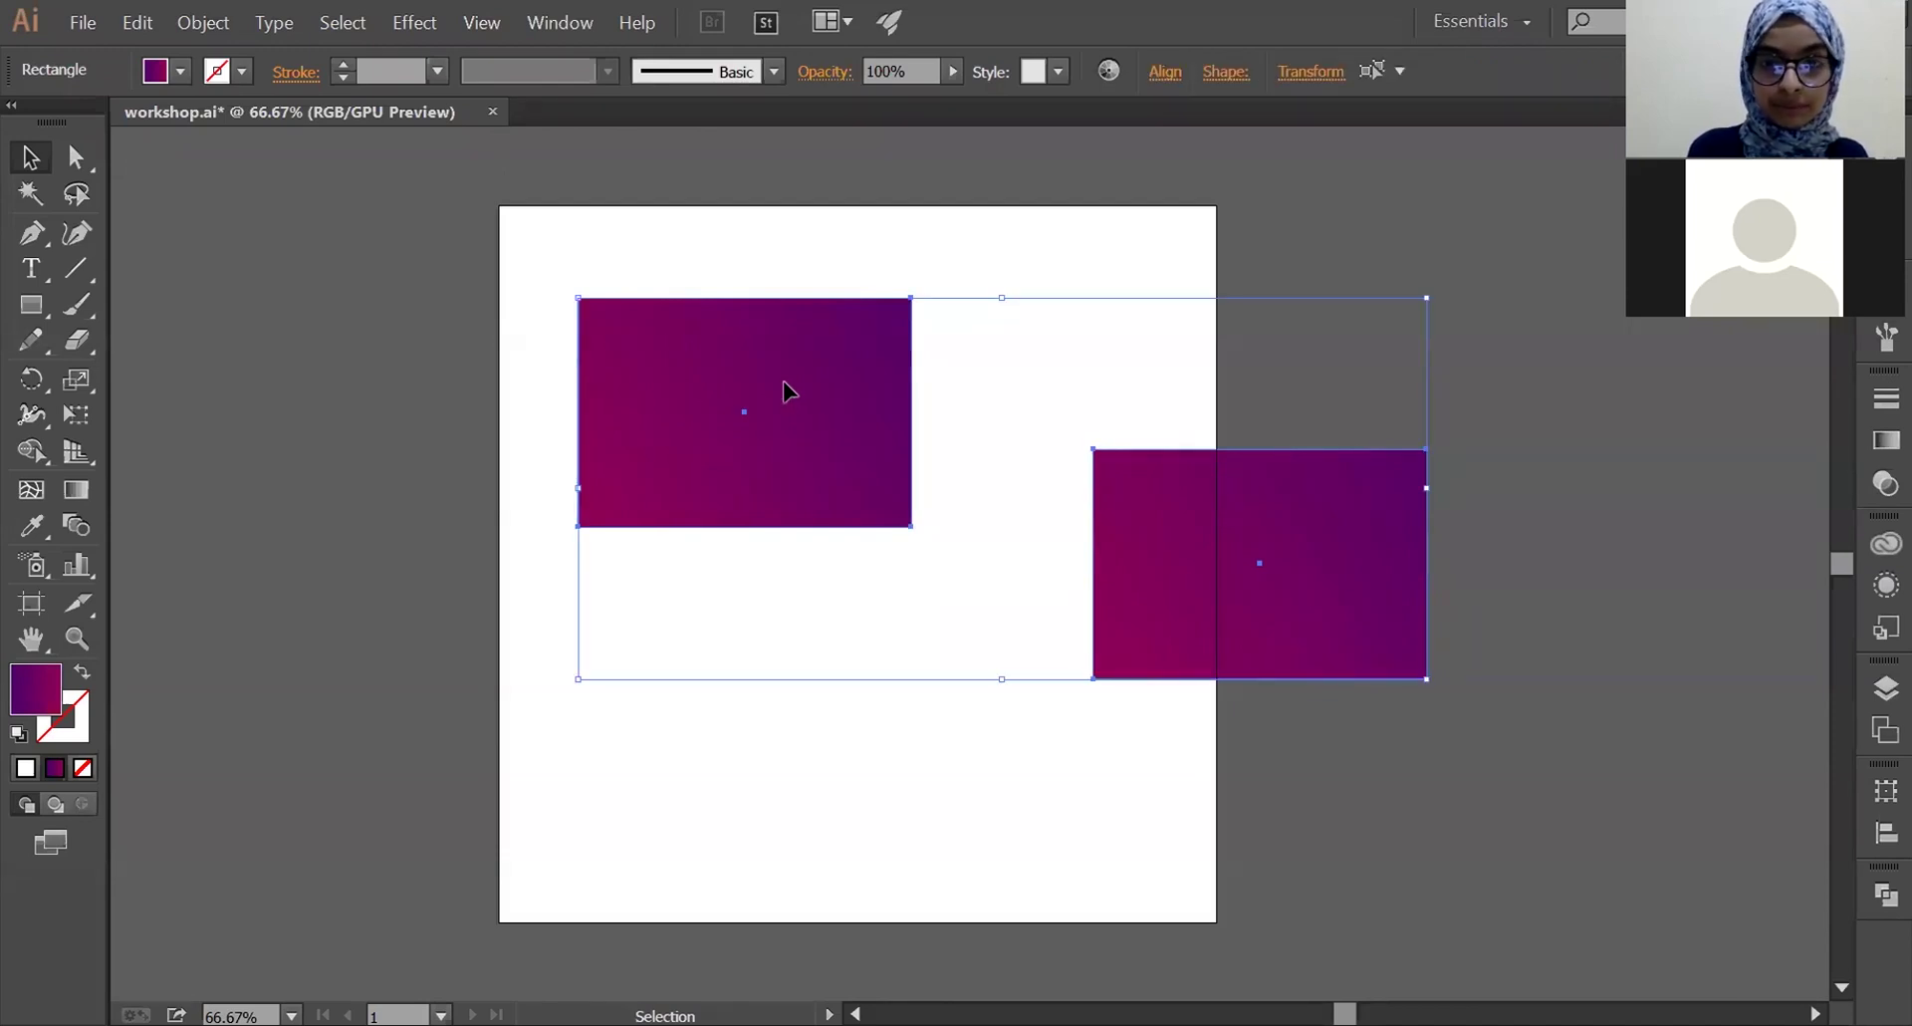
click(1162, 75)
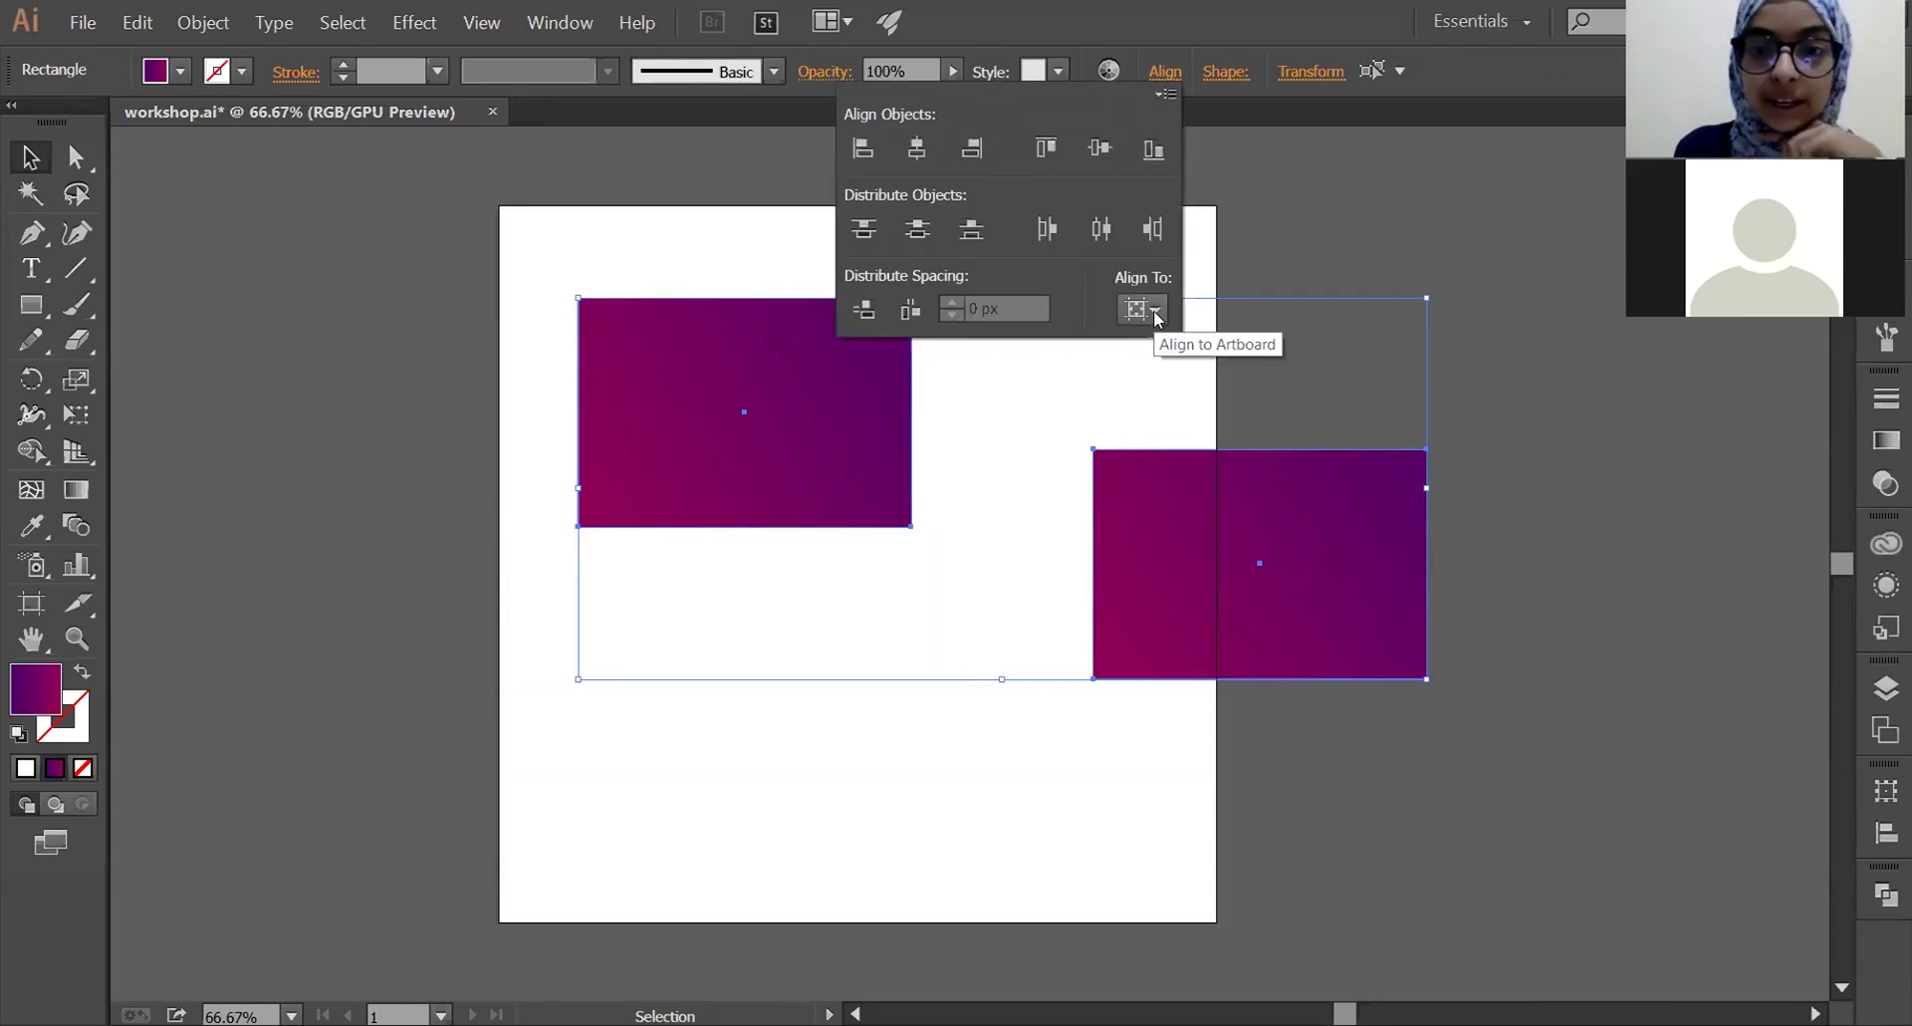
click(1153, 309)
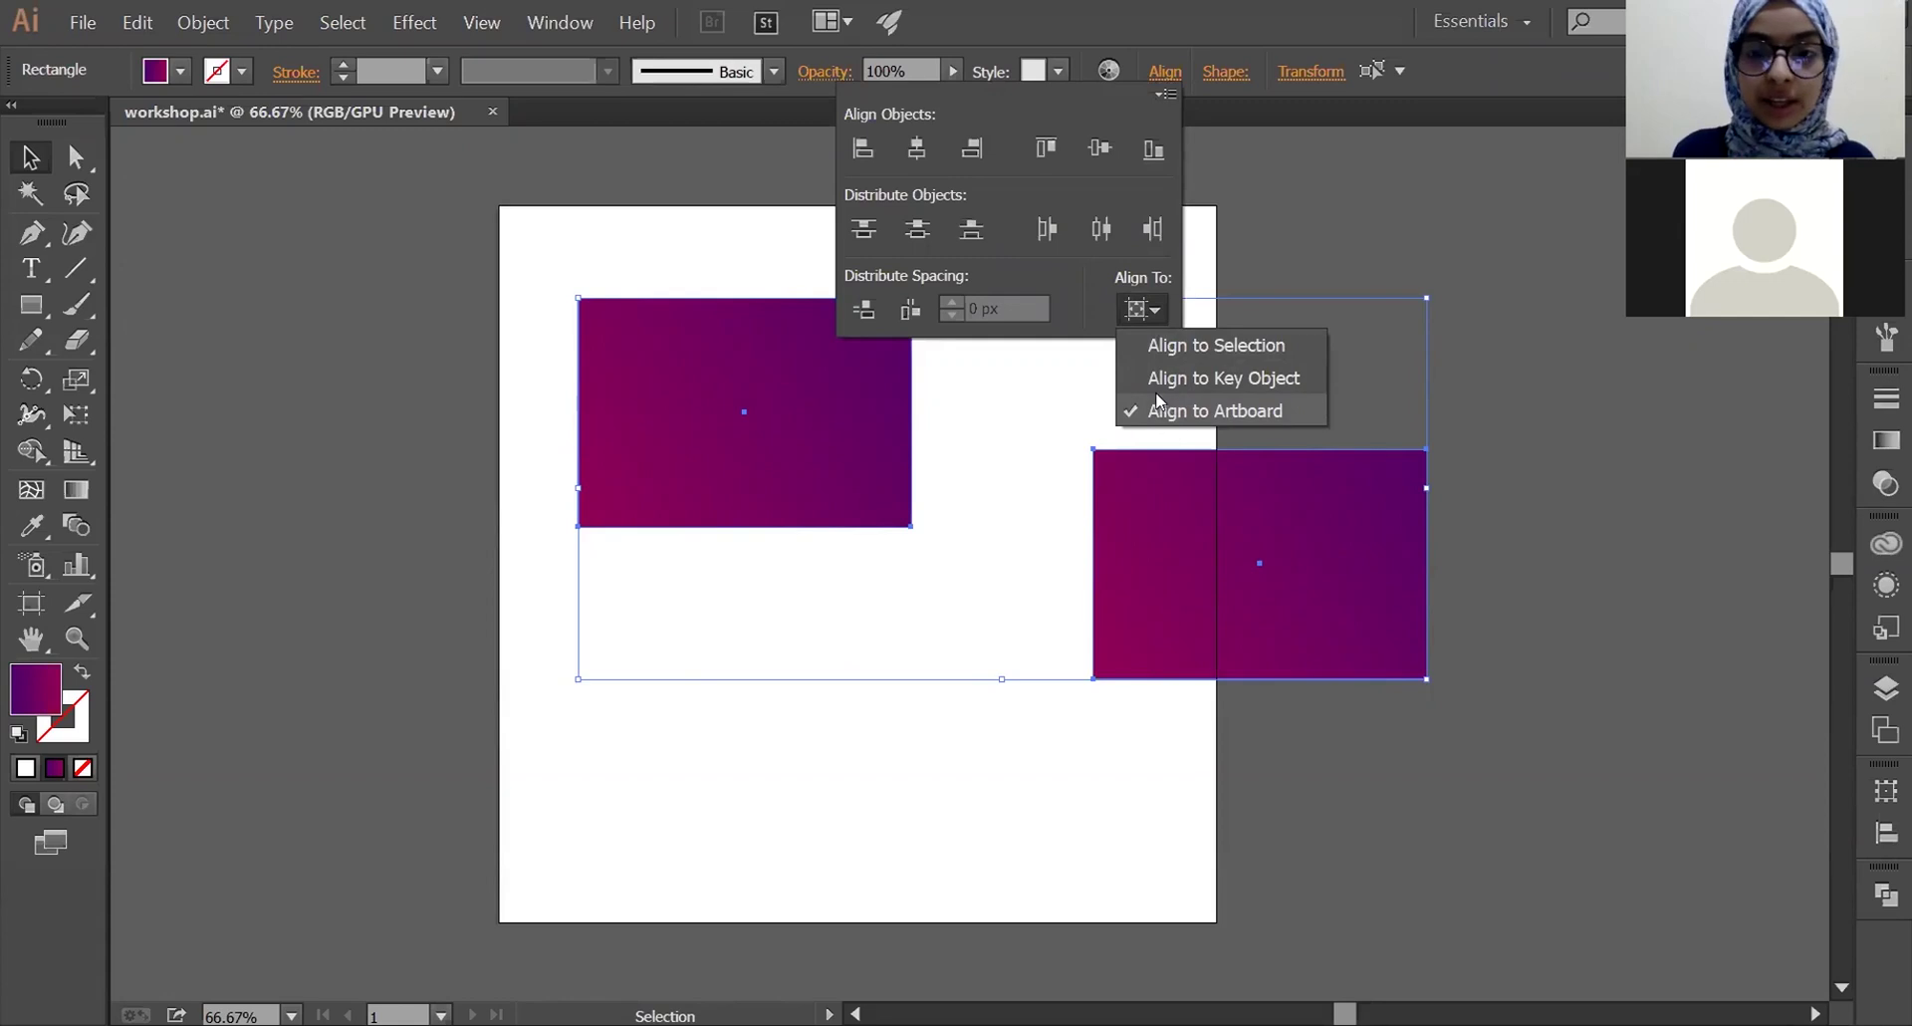
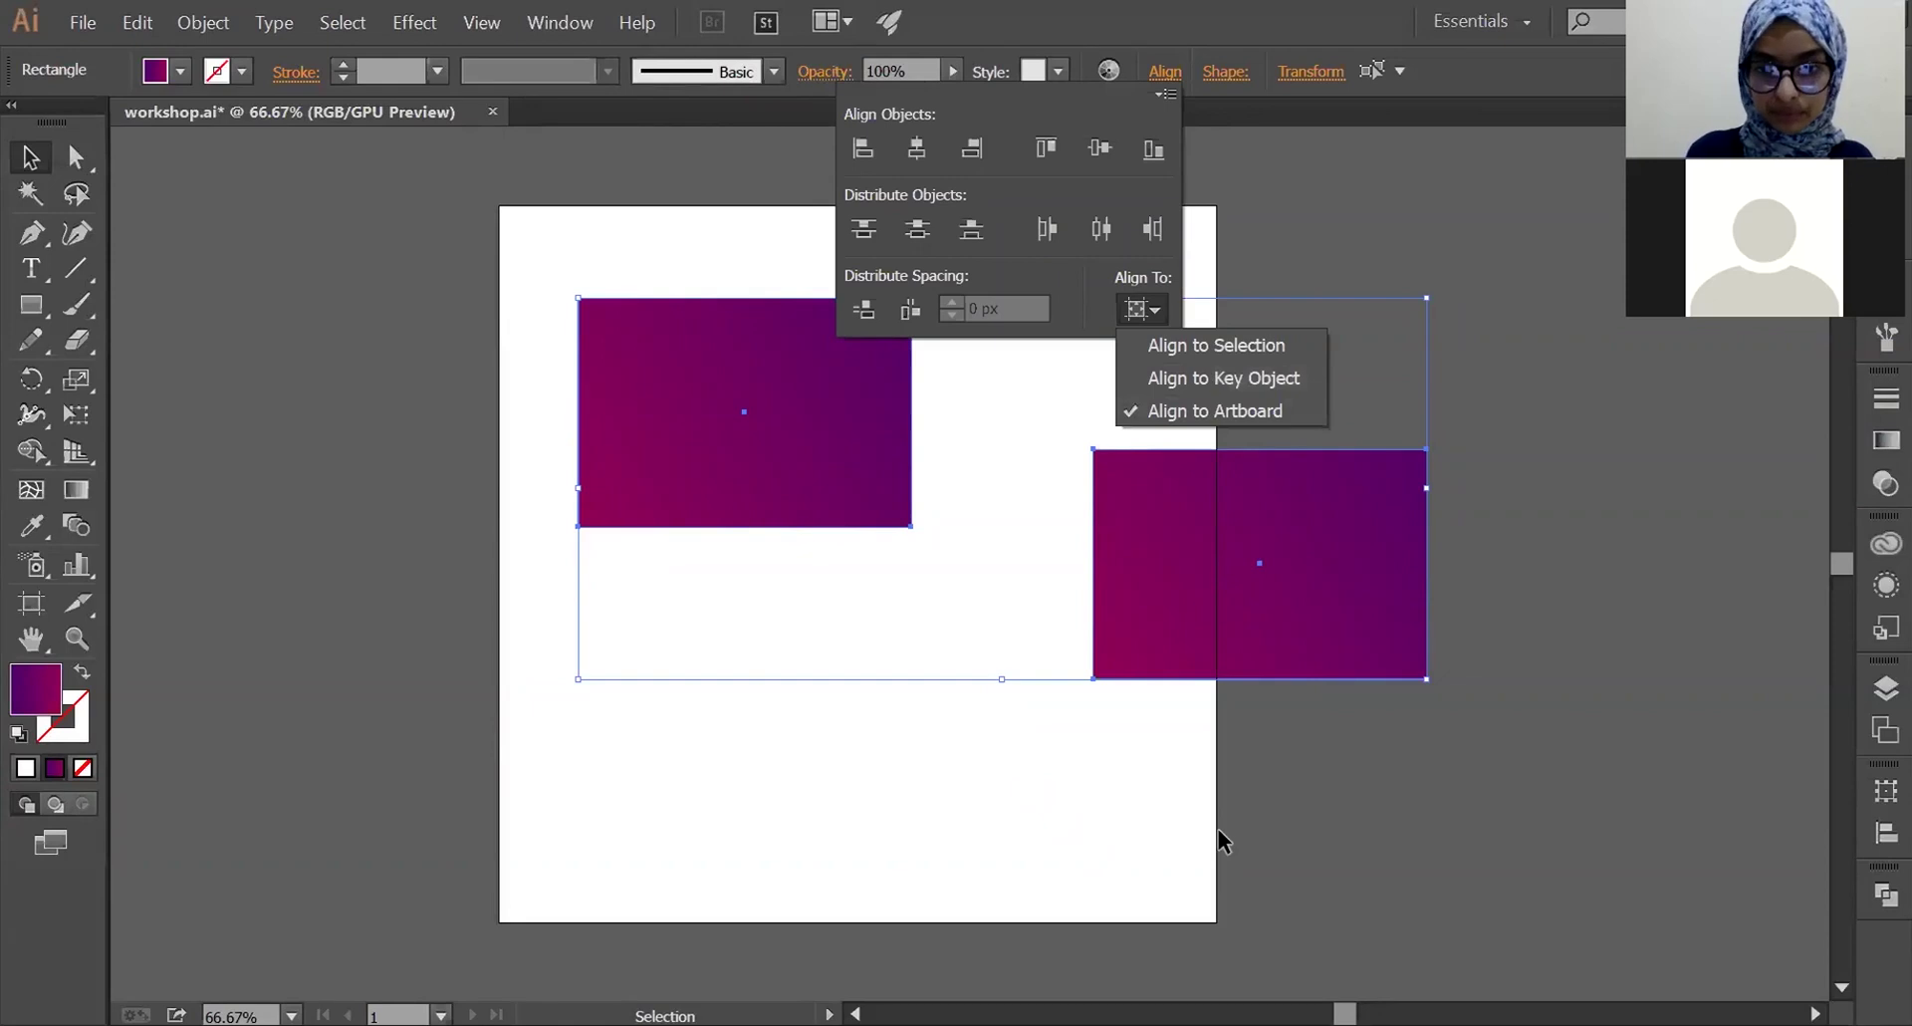
- Close the Align To choices and the Align panel, then select just the right rectangle
click(1269, 635)
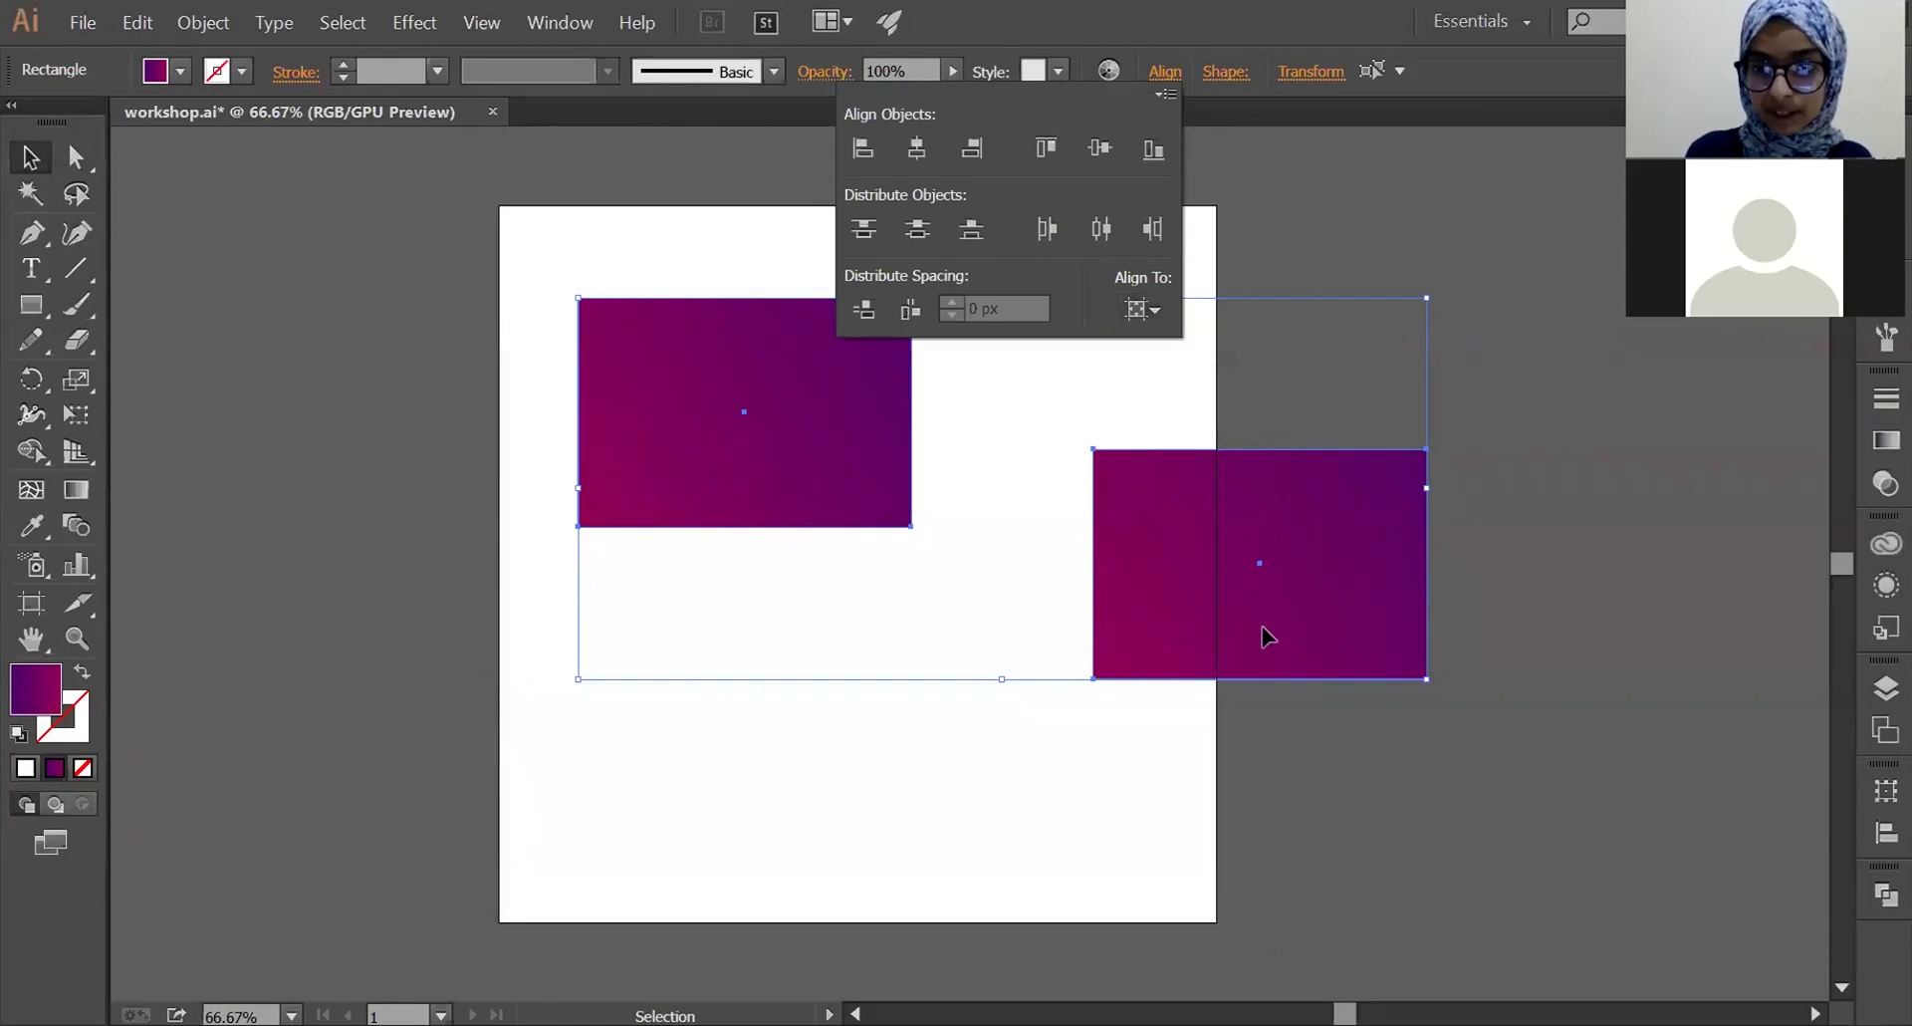
click(1342, 820)
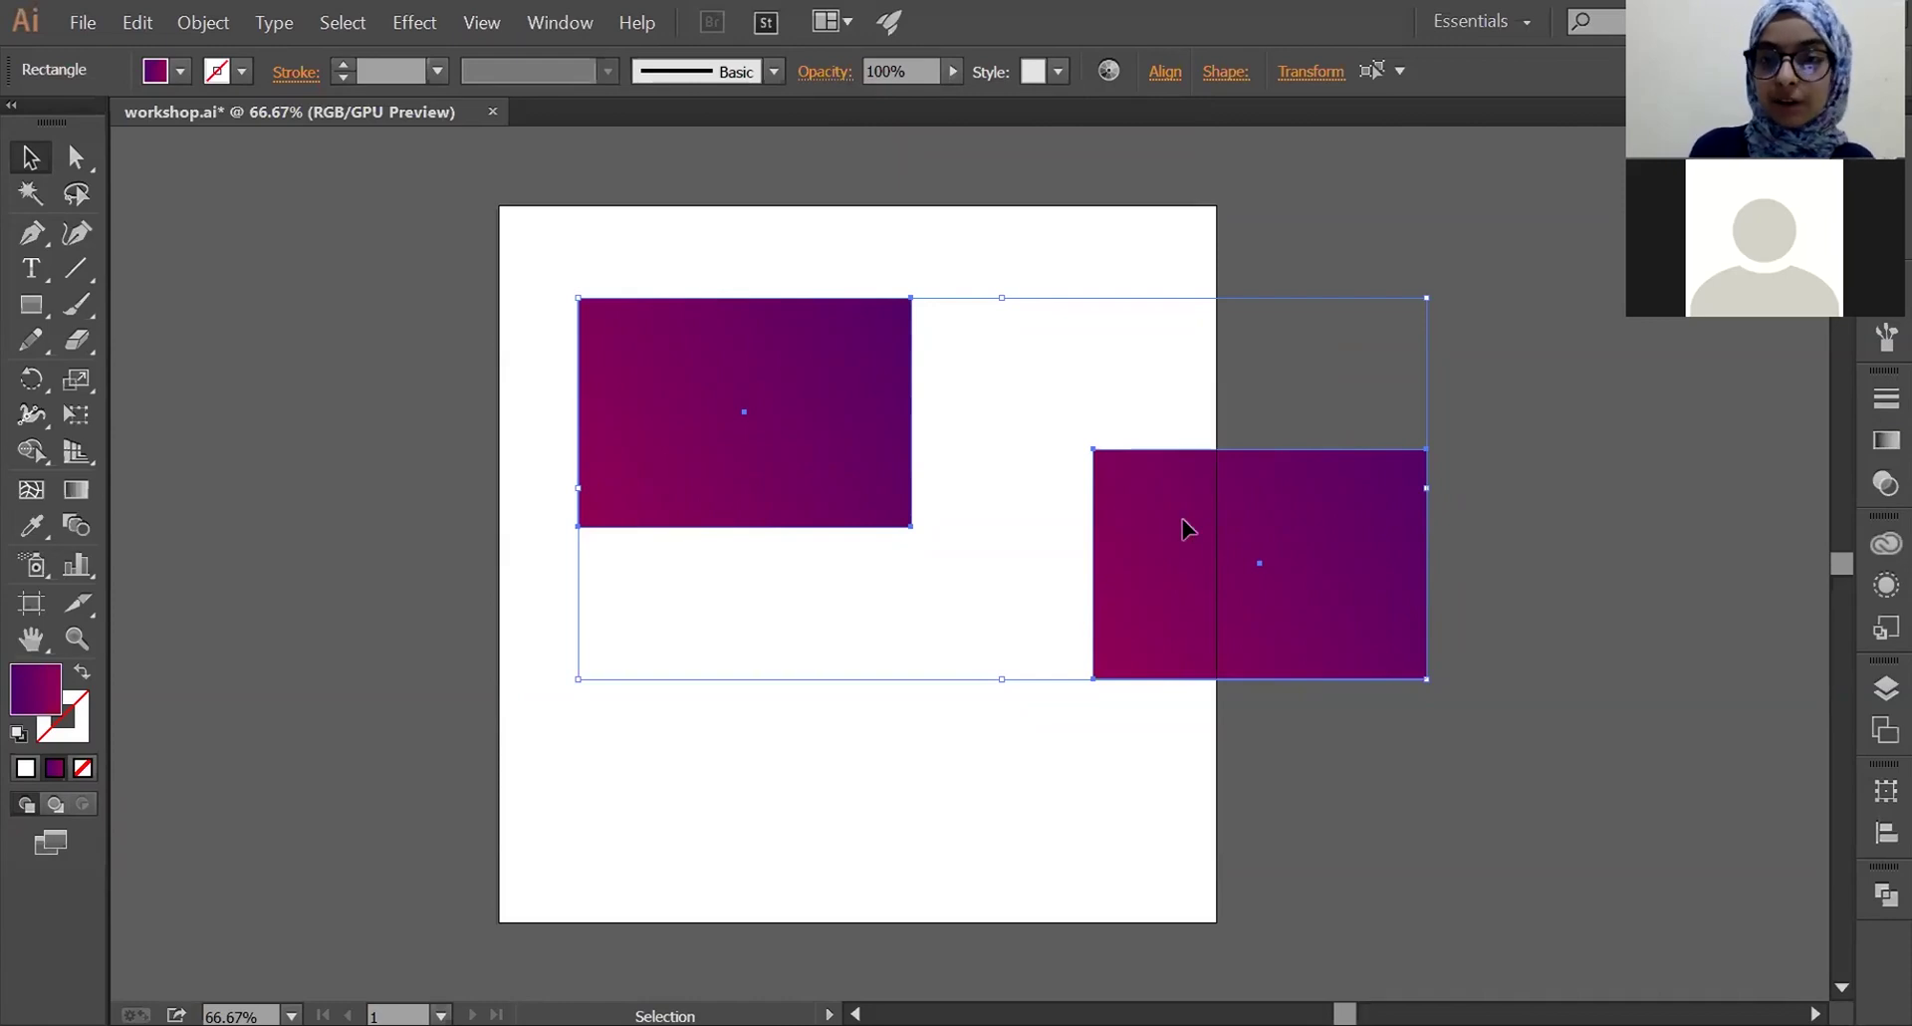
click(1383, 234)
click(1271, 611)
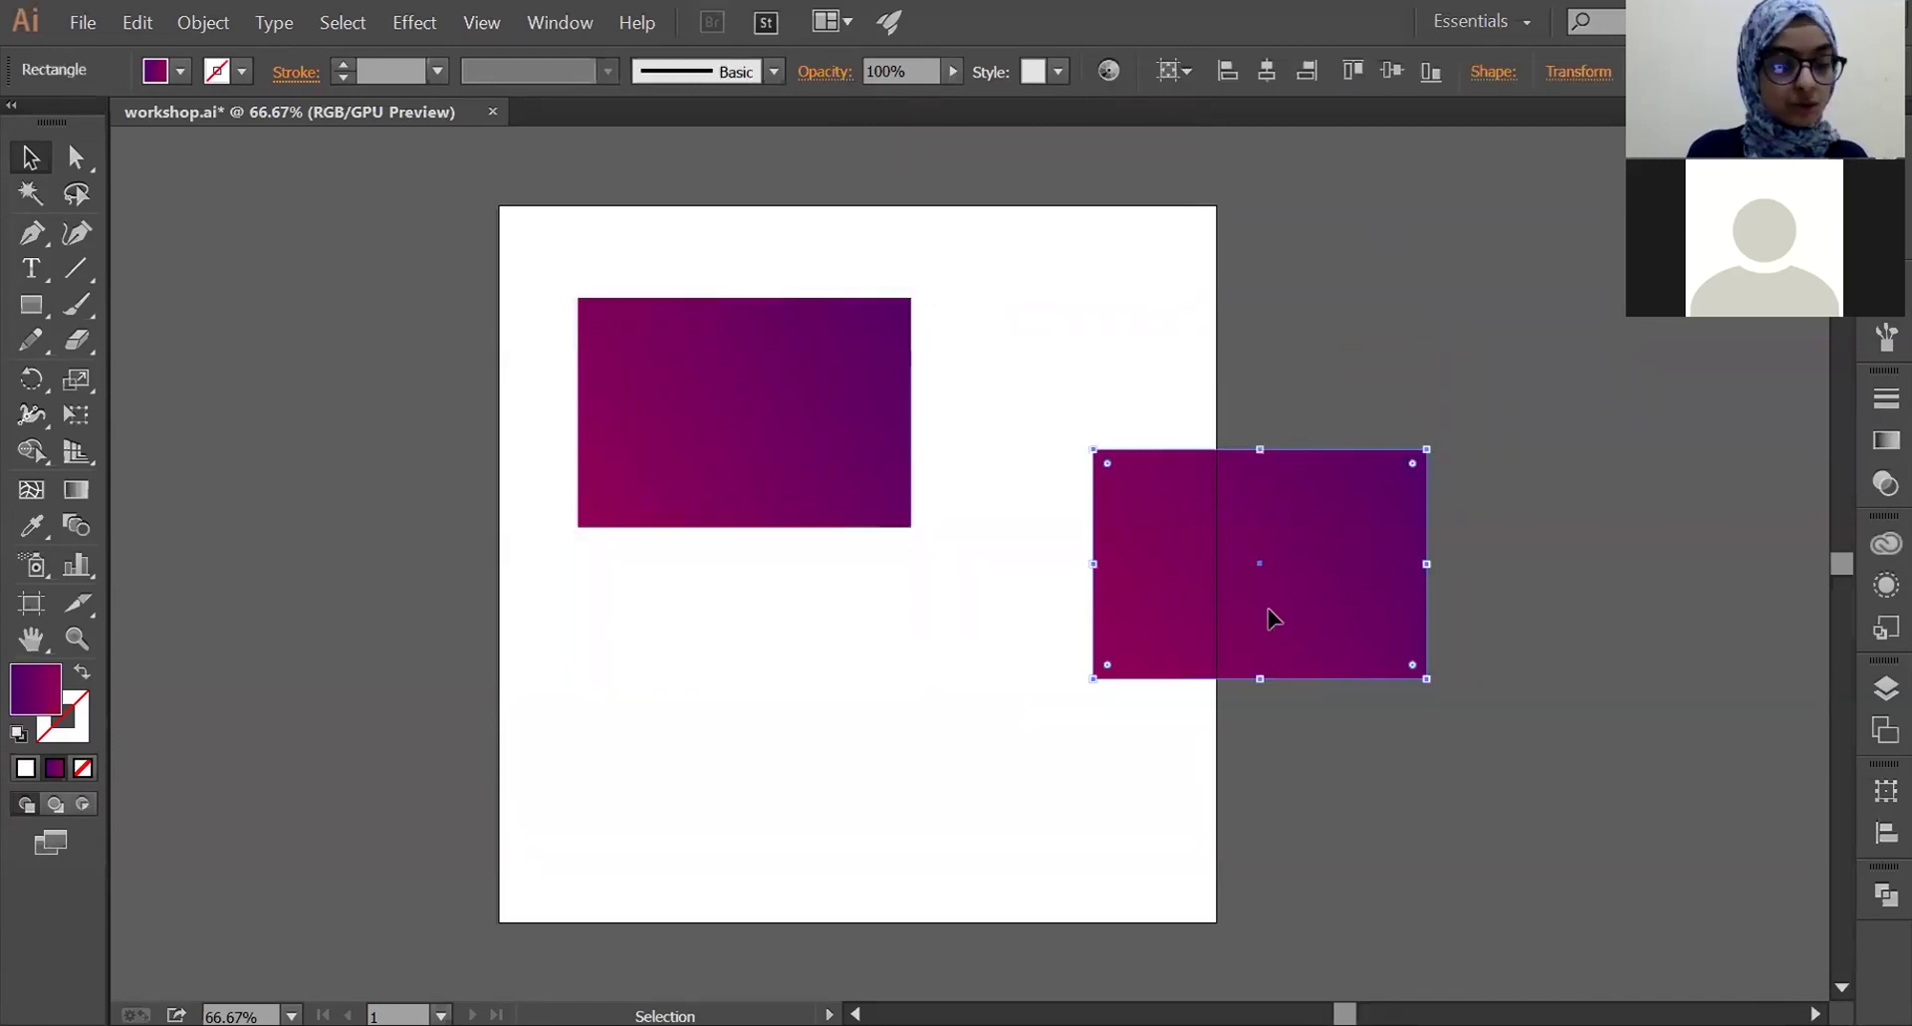
shift+click(781, 487)
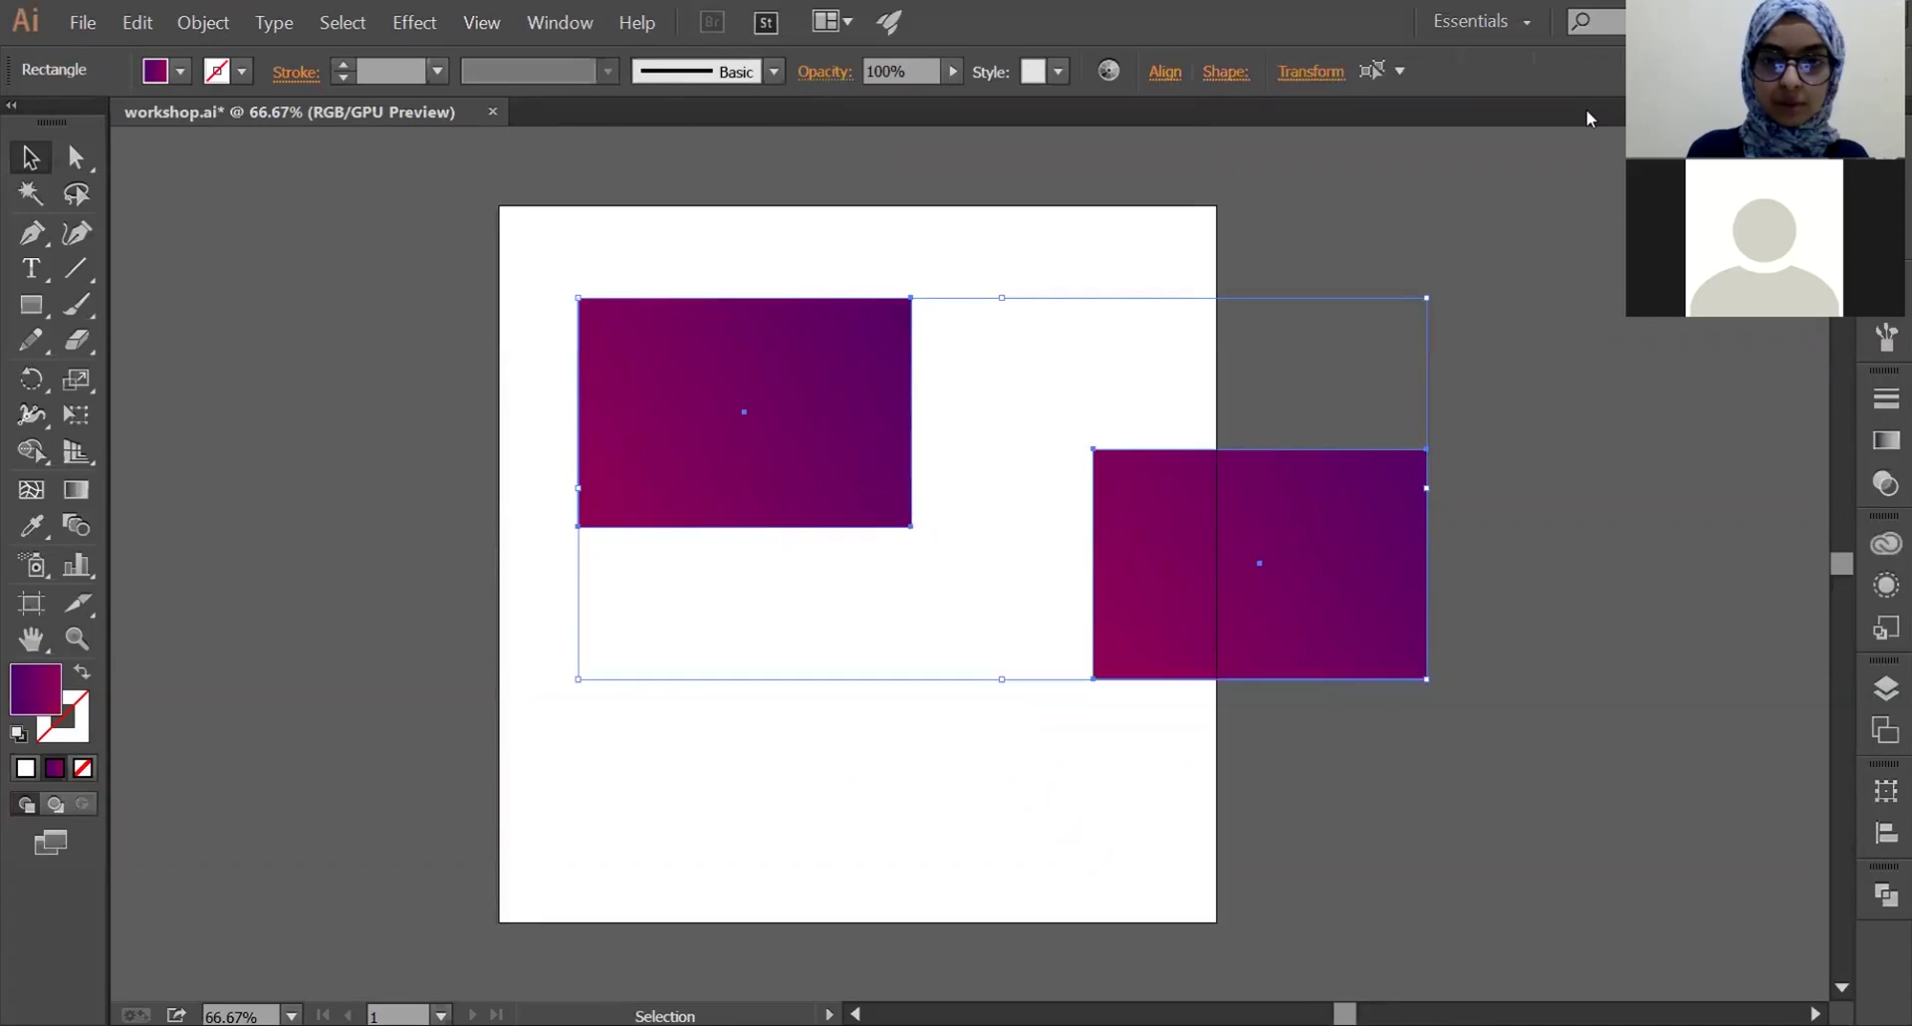
click(1586, 277)
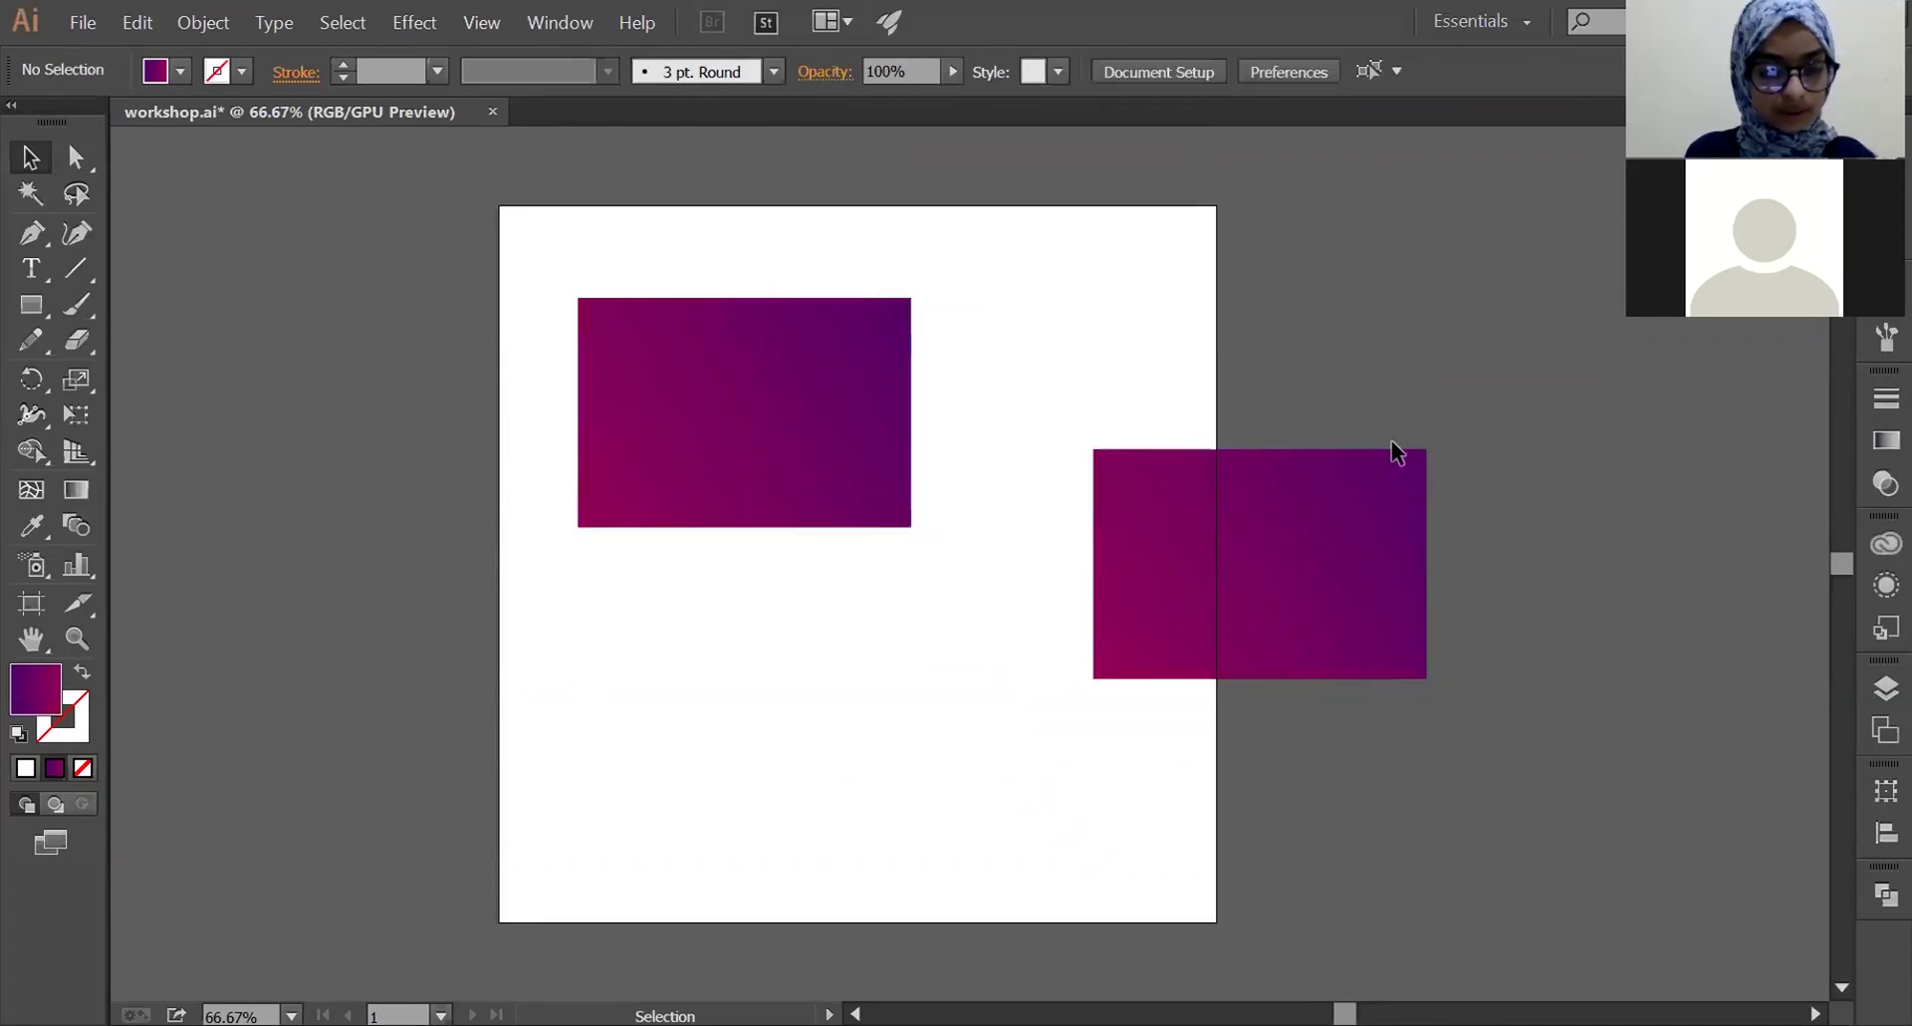
click(1380, 518)
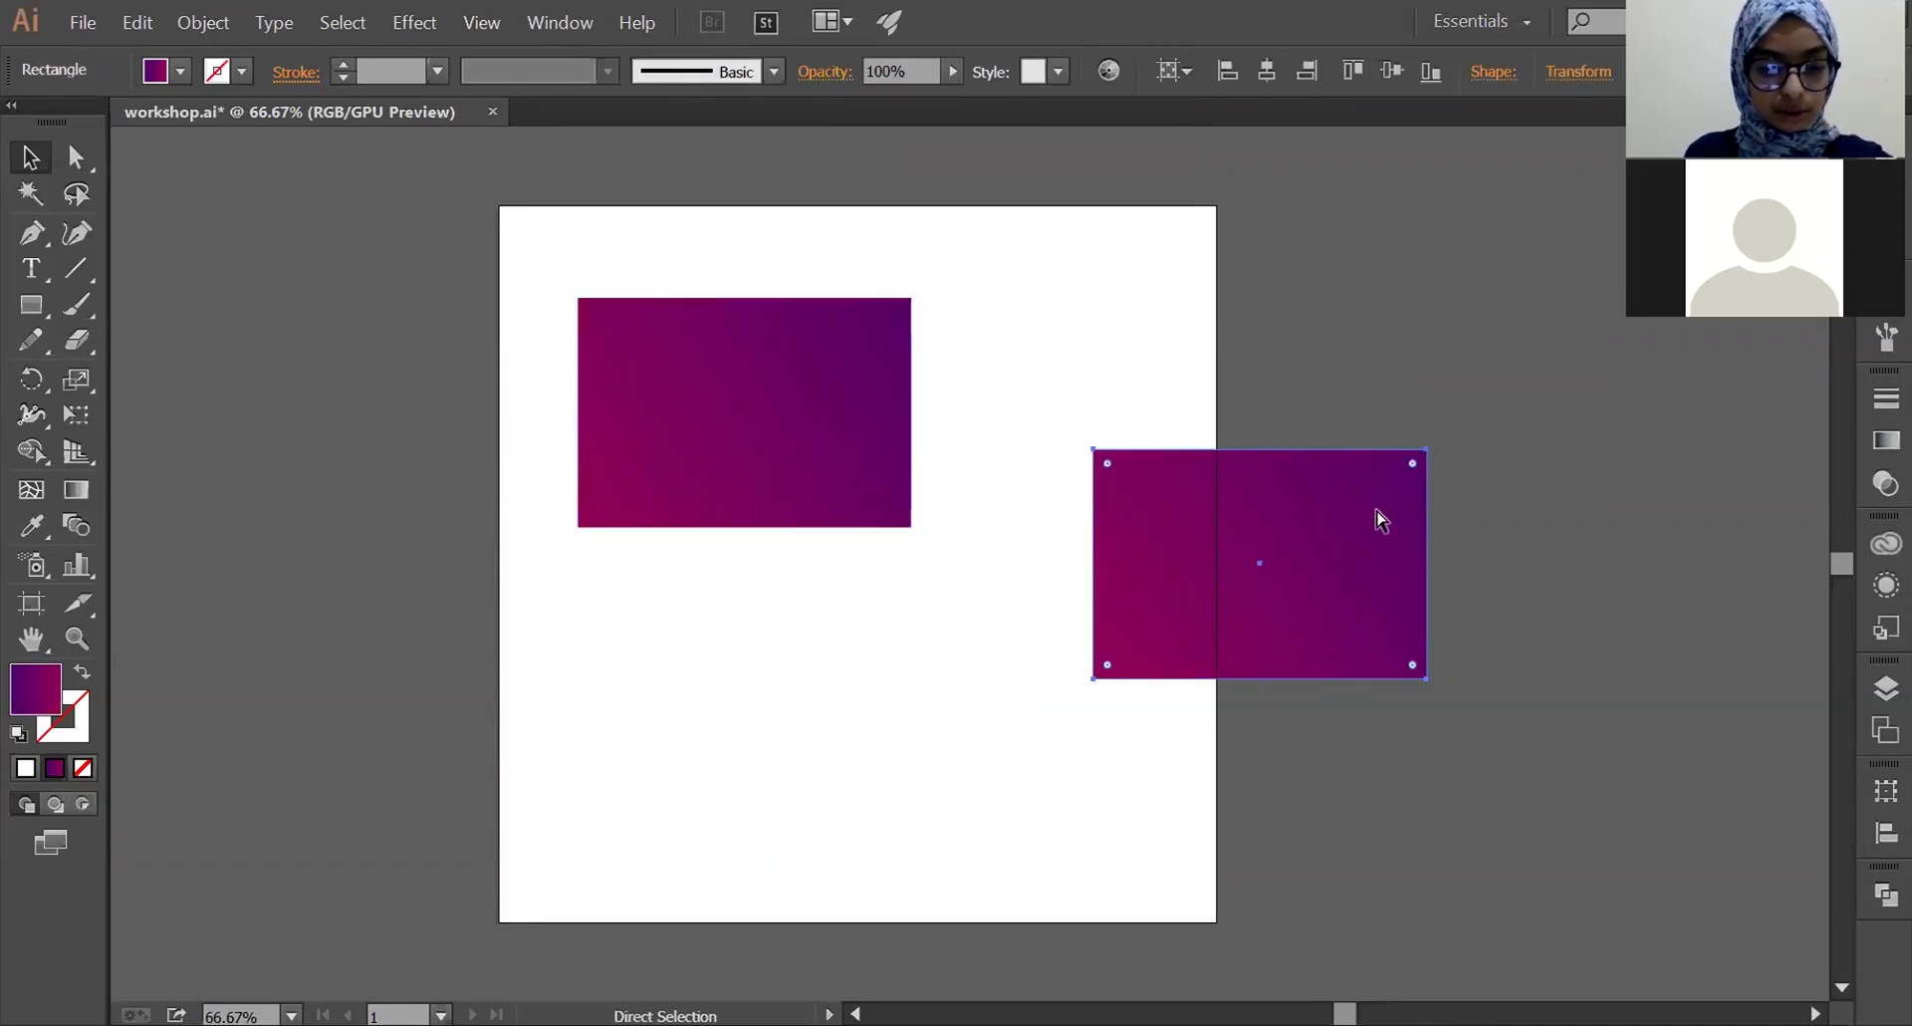
- Duplicate the gradient rectangle into the lower middle of the artboard
drag(1452, 500, 1038, 463)
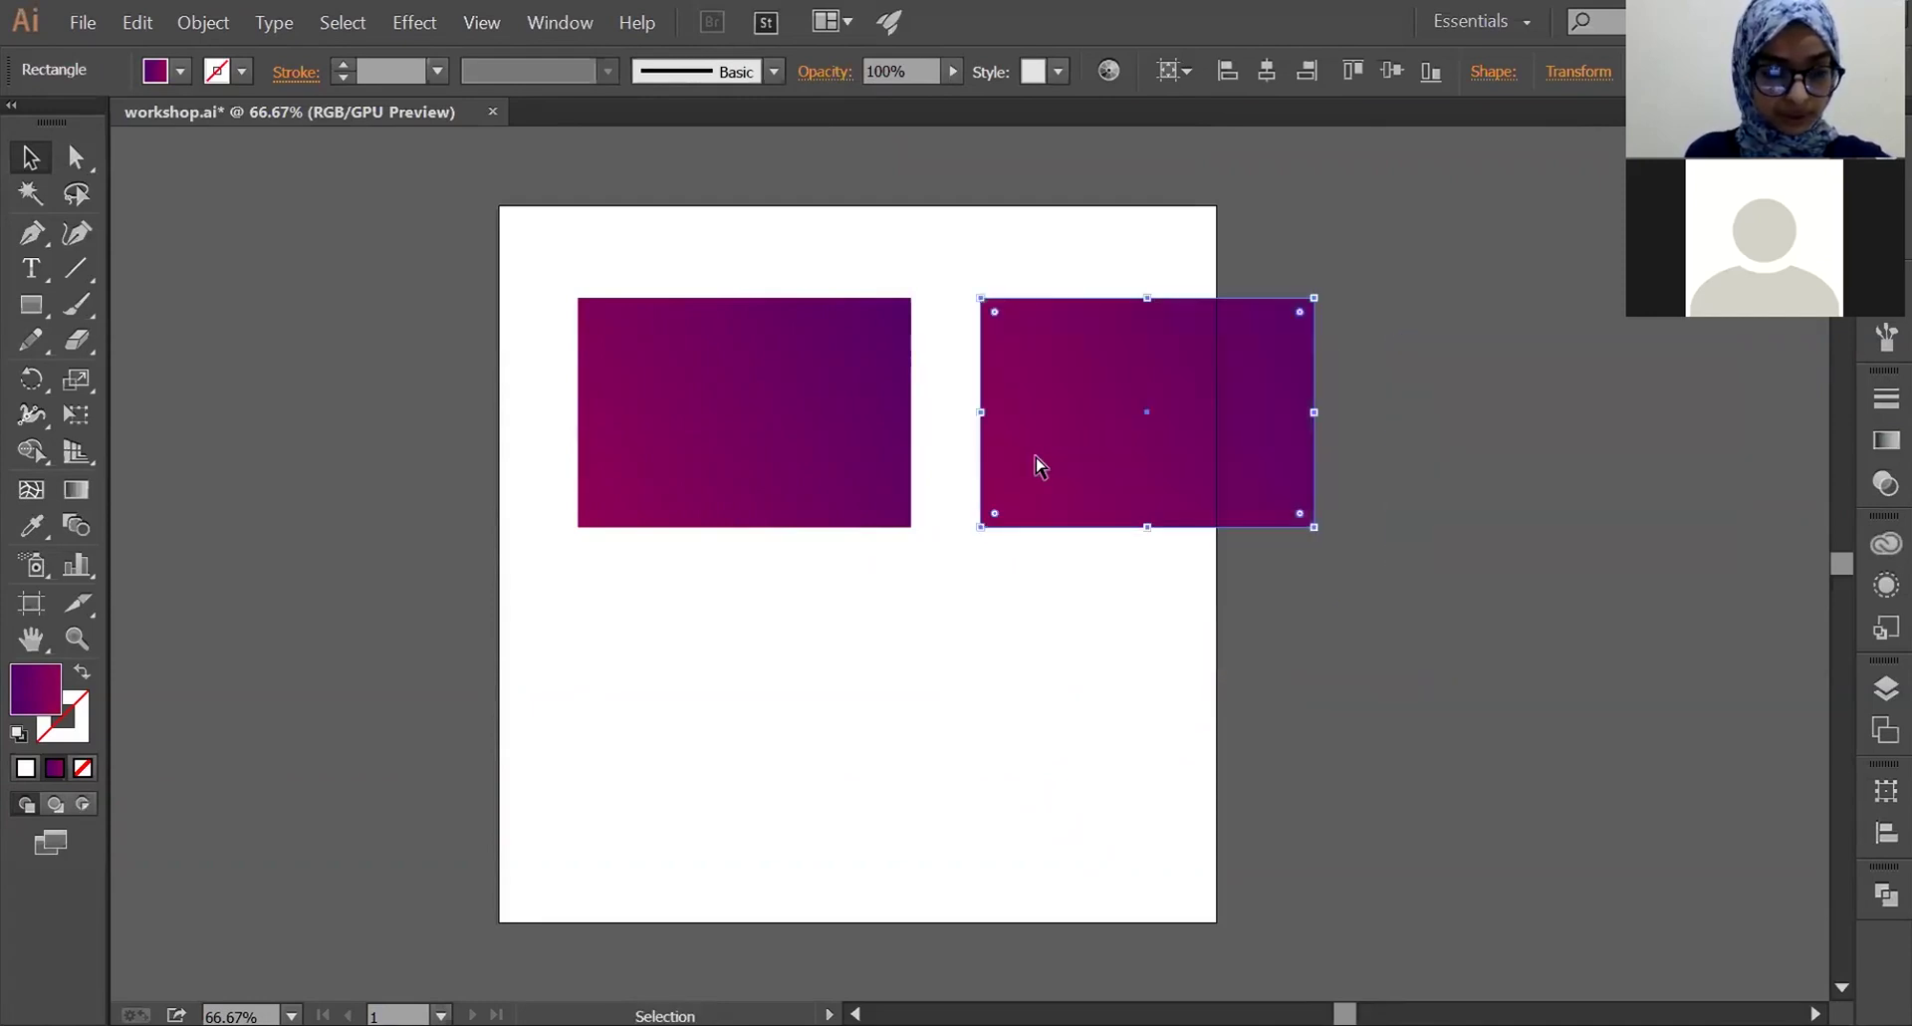
key(ctrl+d)
mouse_move(793, 392)
mouse_down()
mouse_move(1127, 435)
mouse_move(1178, 420)
mouse_move(1000, 764)
mouse_up()
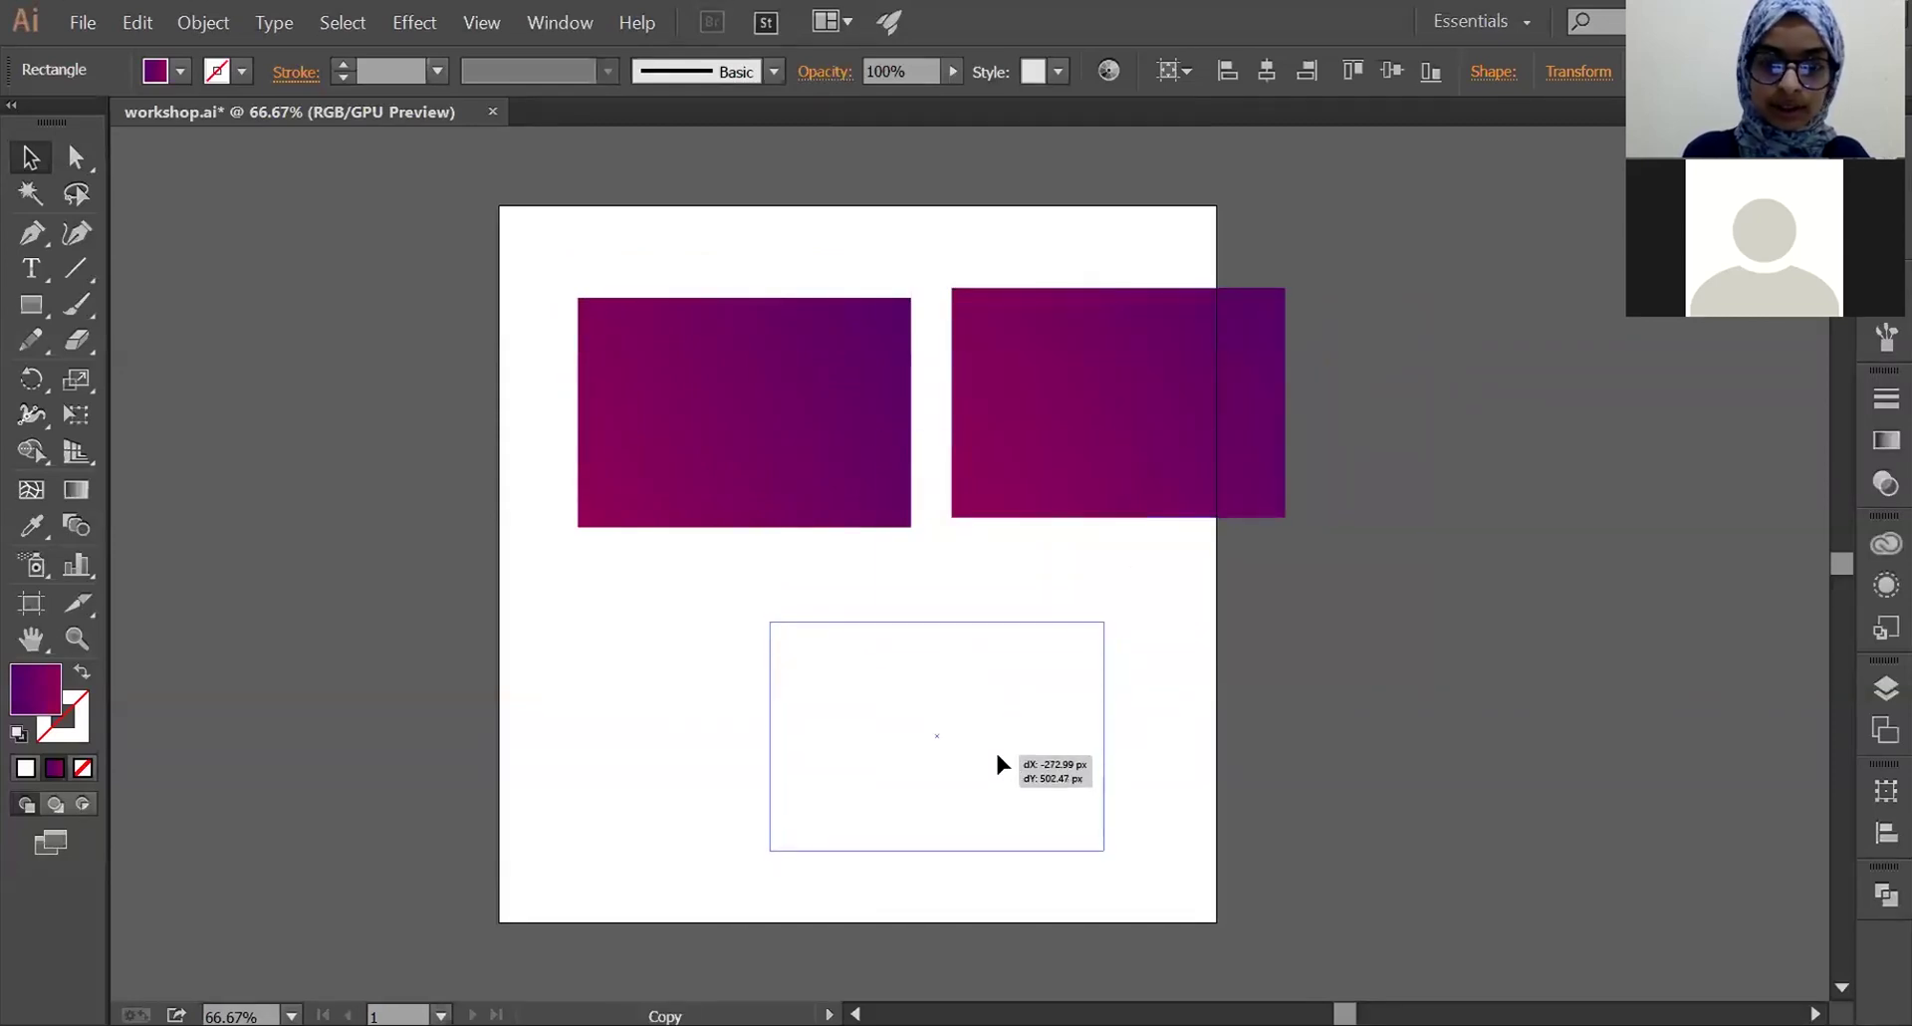
drag(1118, 460, 1228, 524)
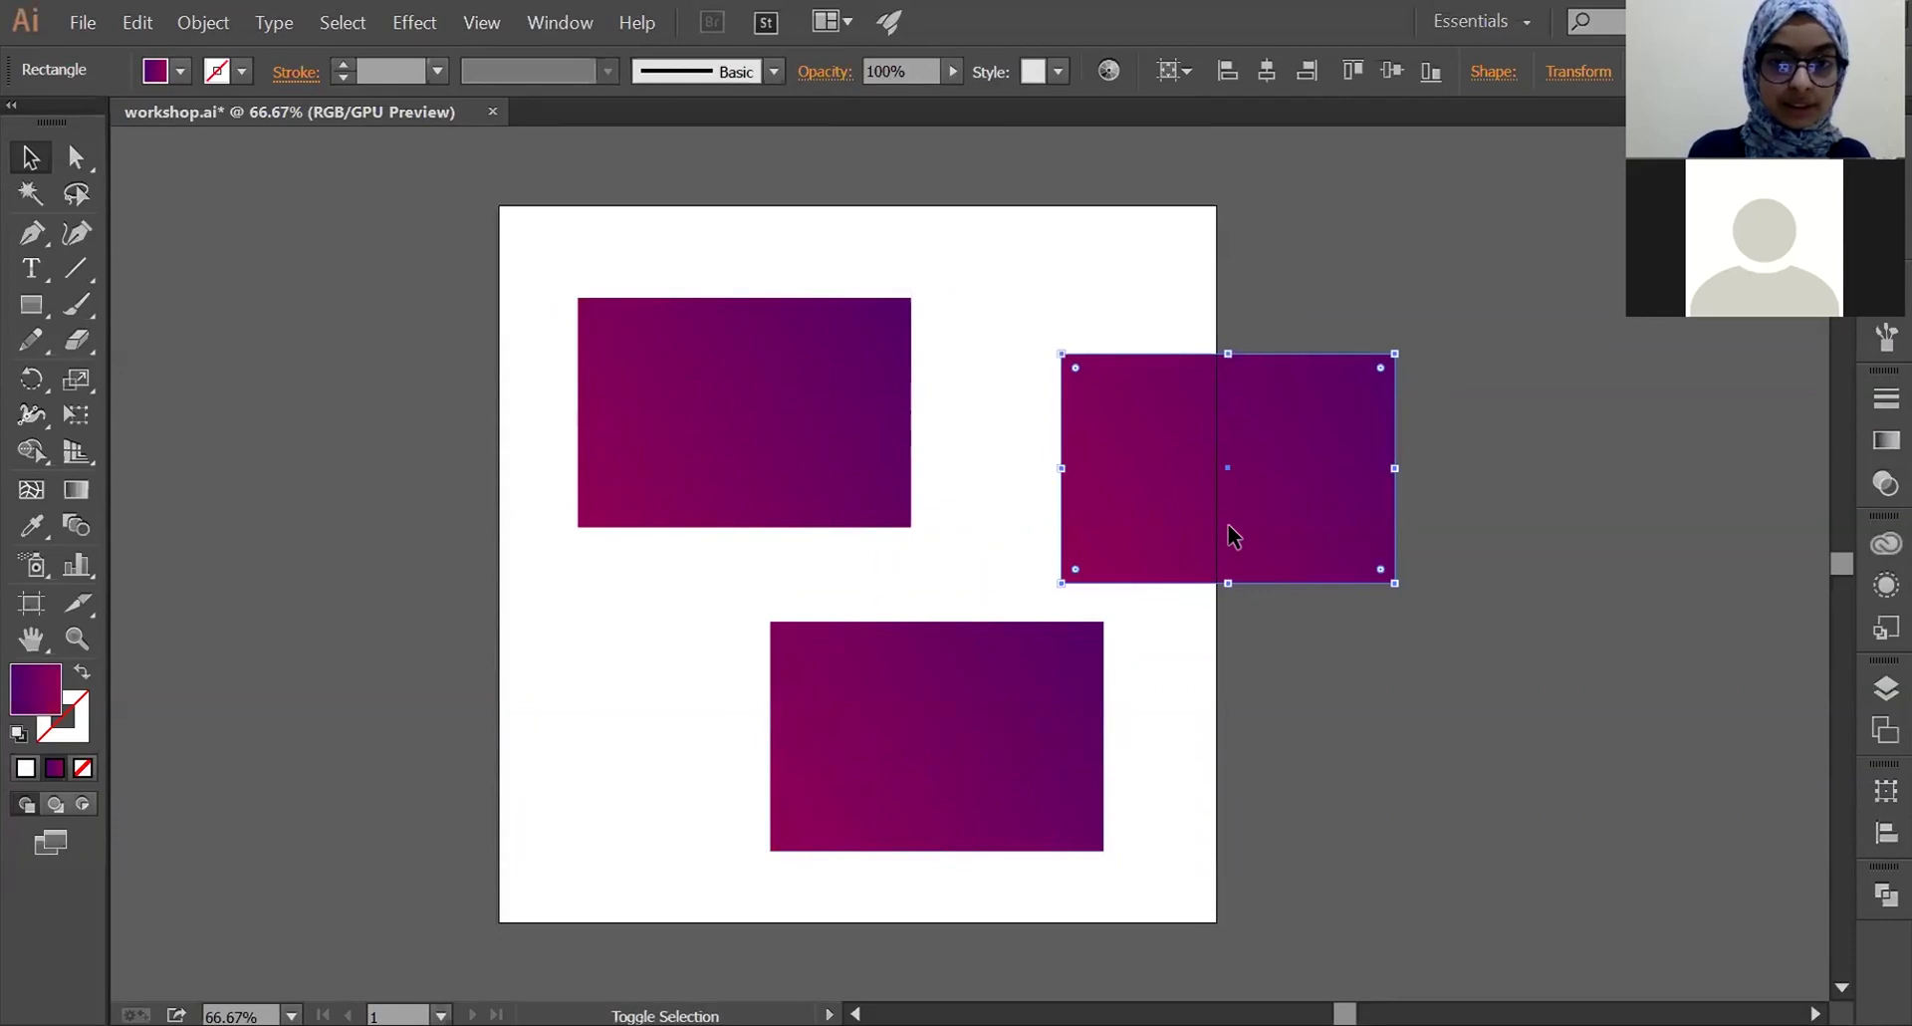
- Select all three rectangles and make the bottom one the key object
shift+click(868, 458)
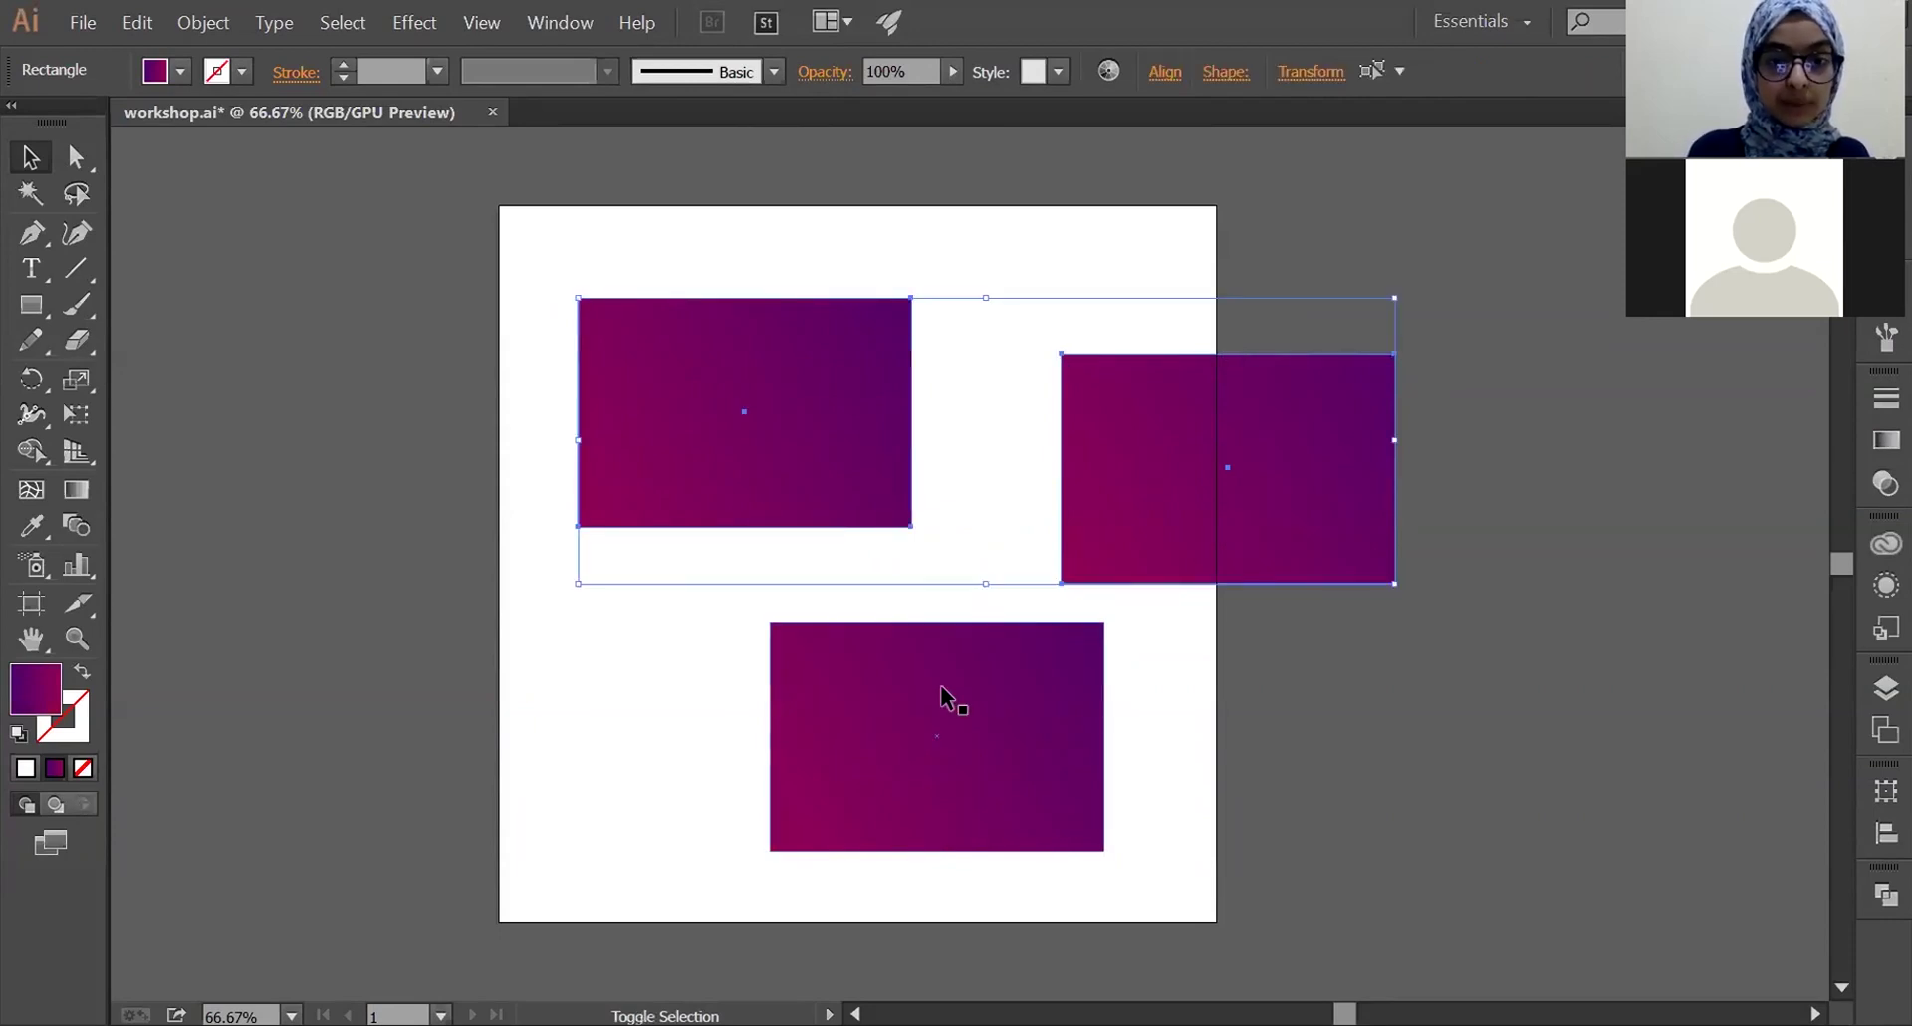
shift+click(942, 689)
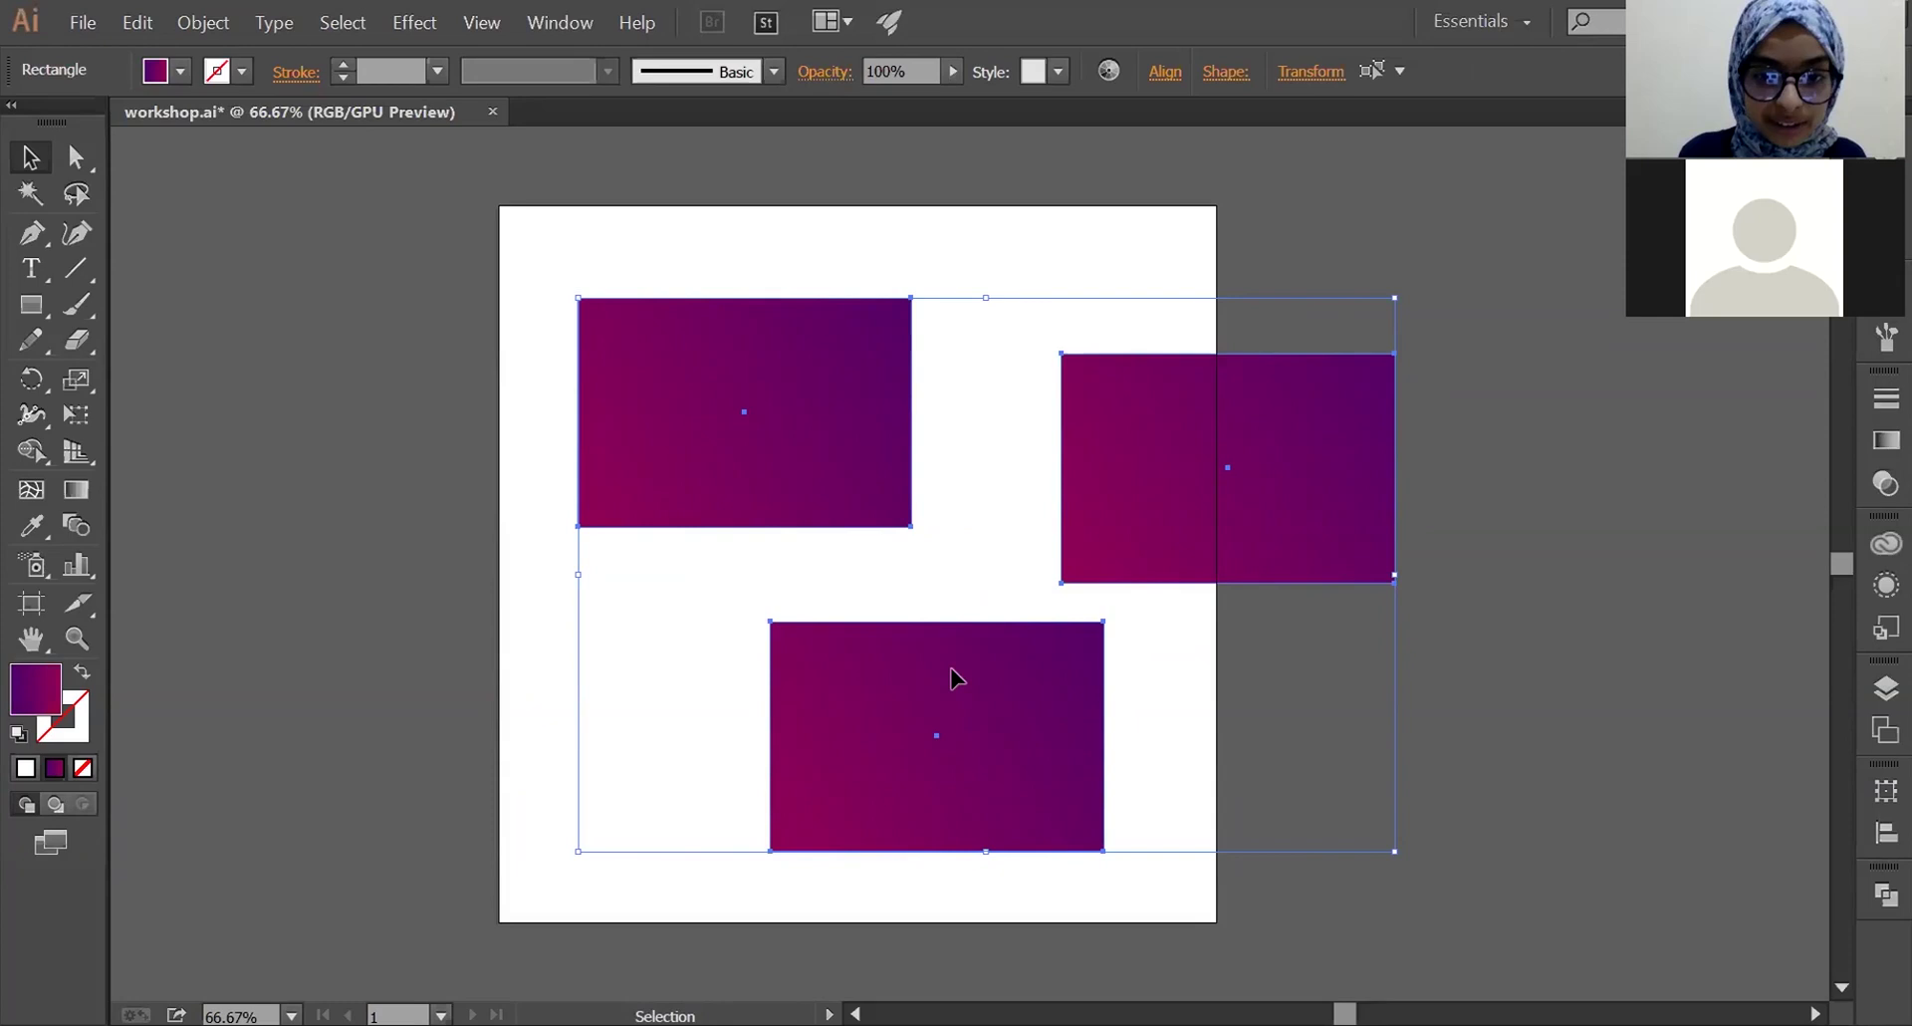
click(951, 668)
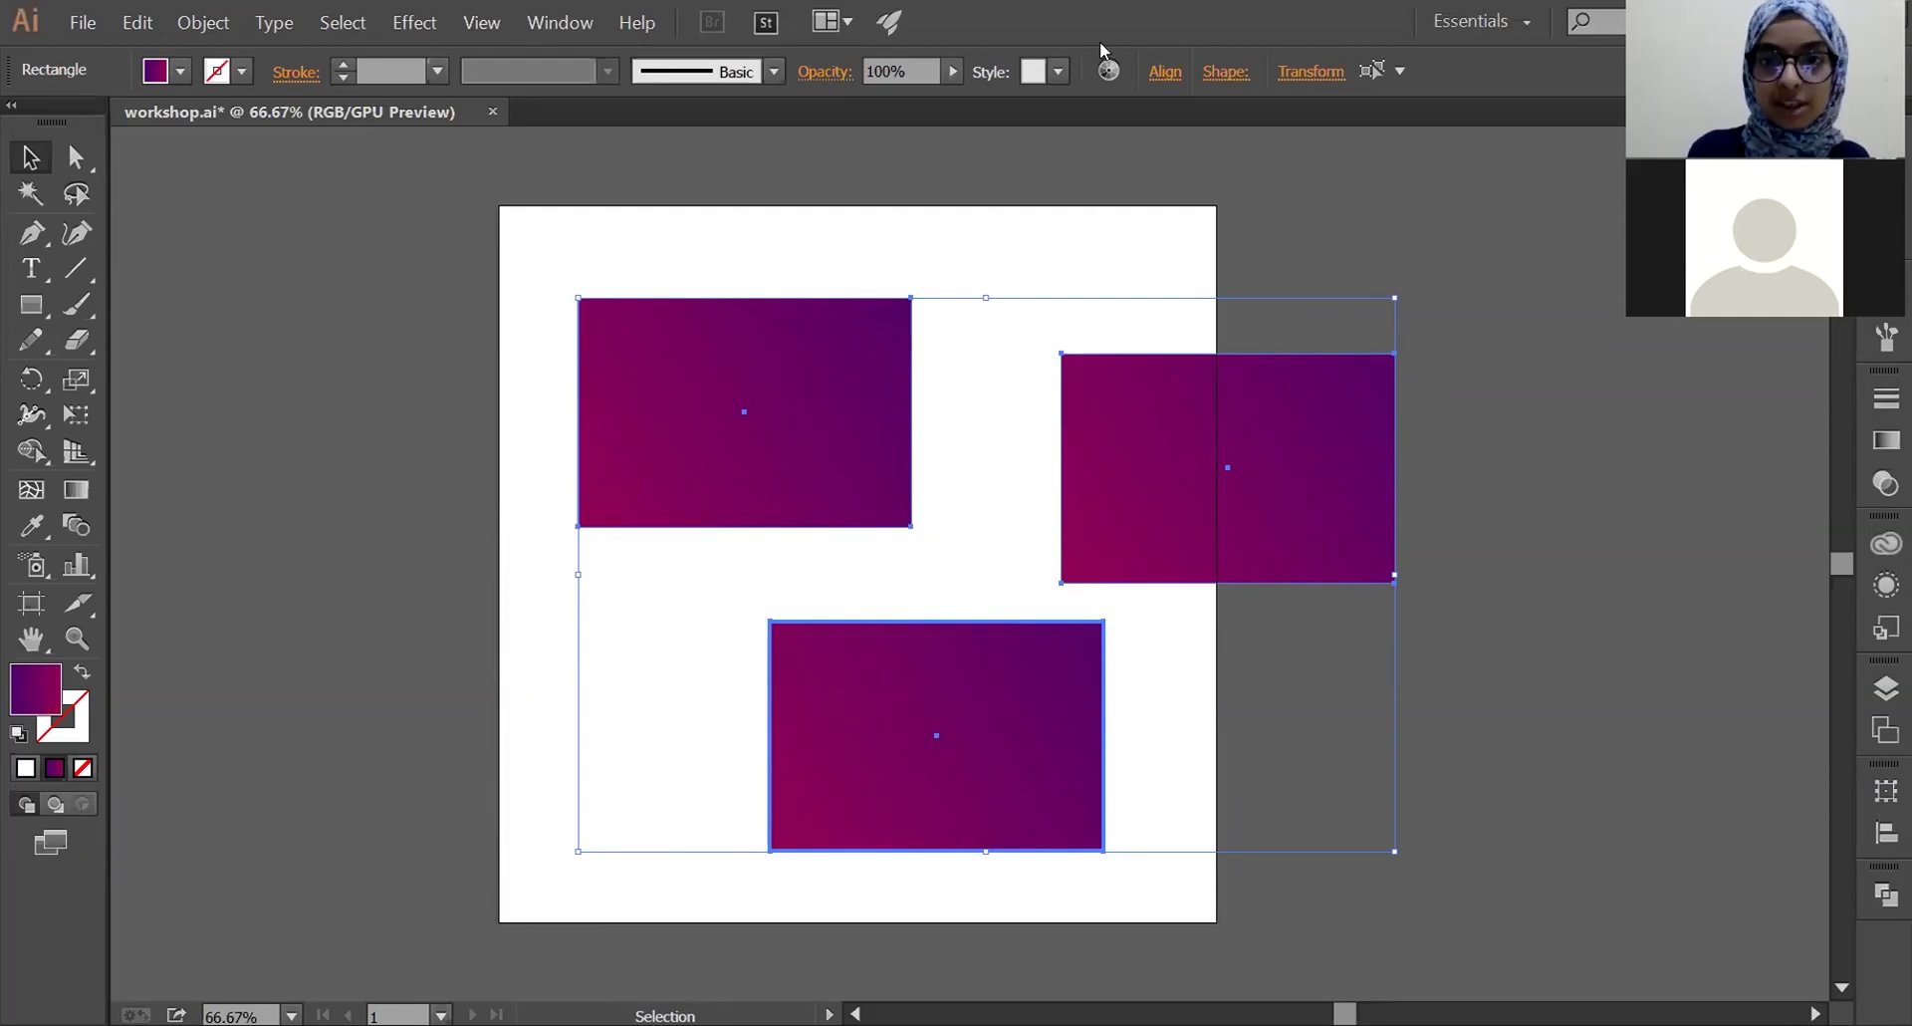
- Switch the Align To reference from Selection to Artboard
click(1163, 71)
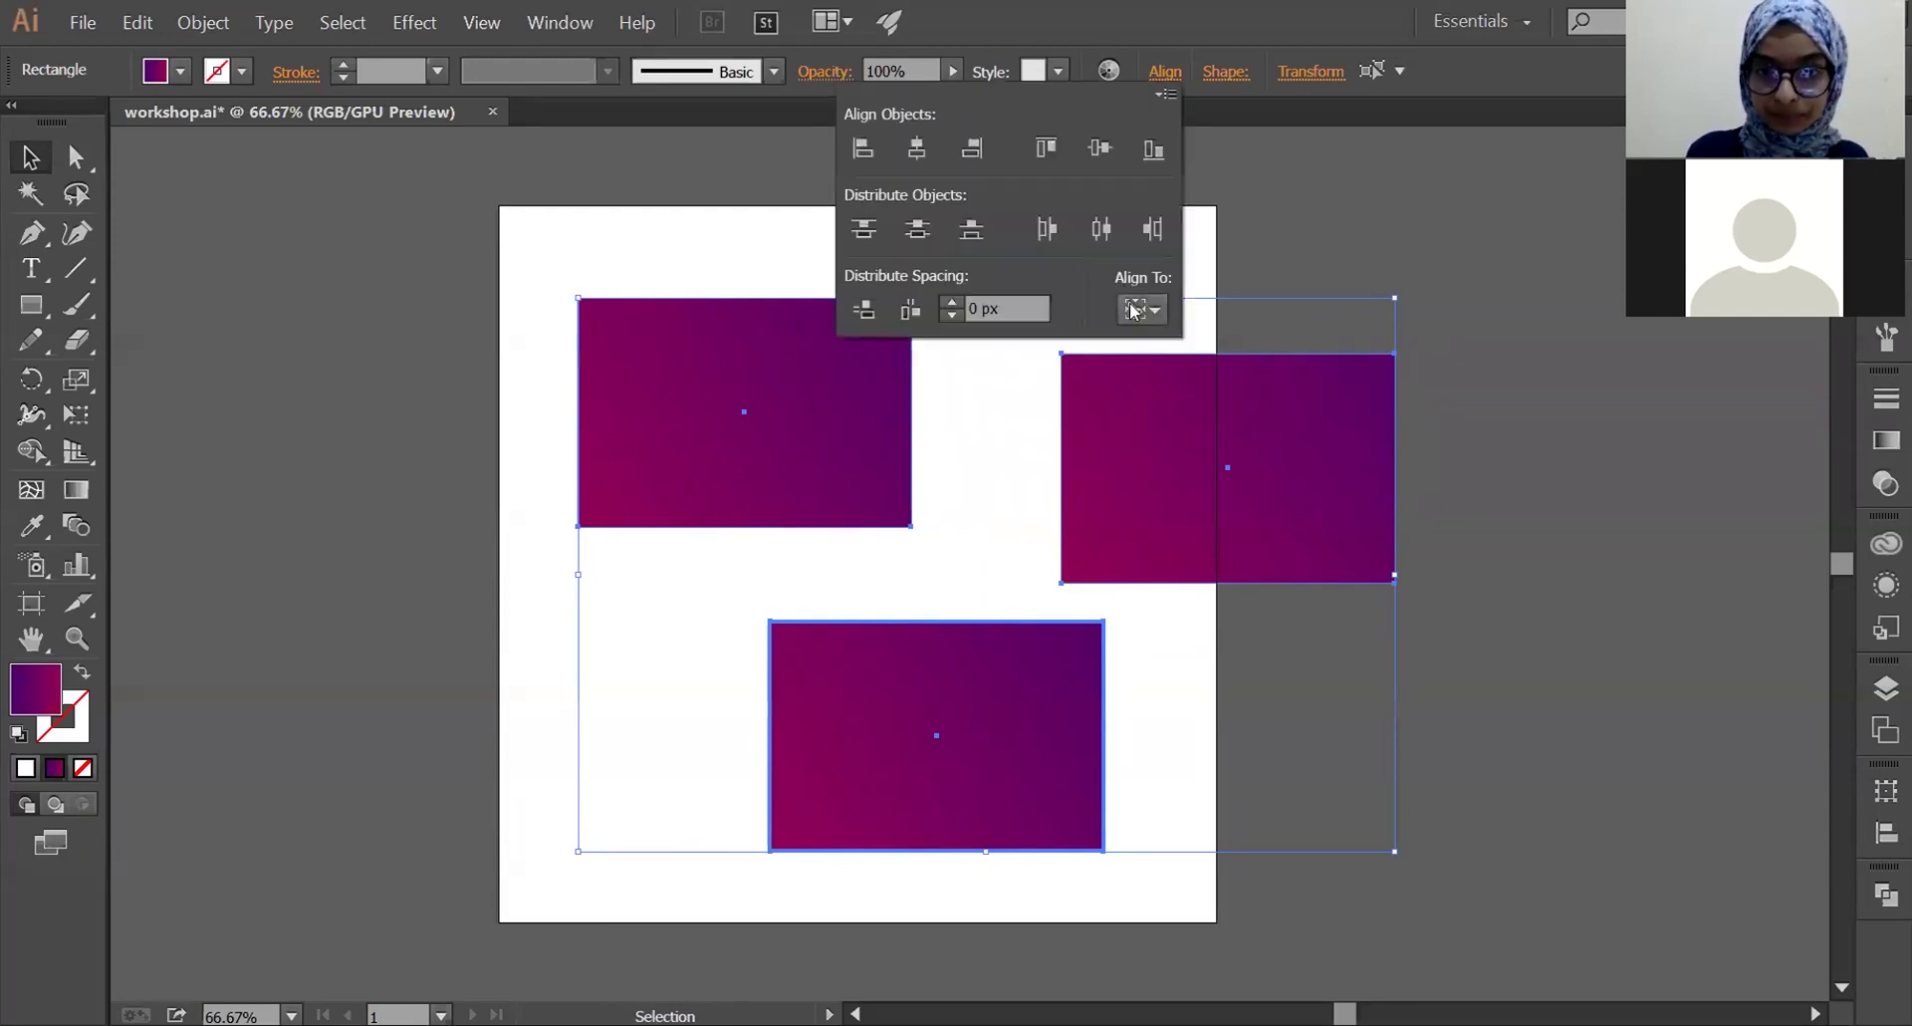
click(1143, 310)
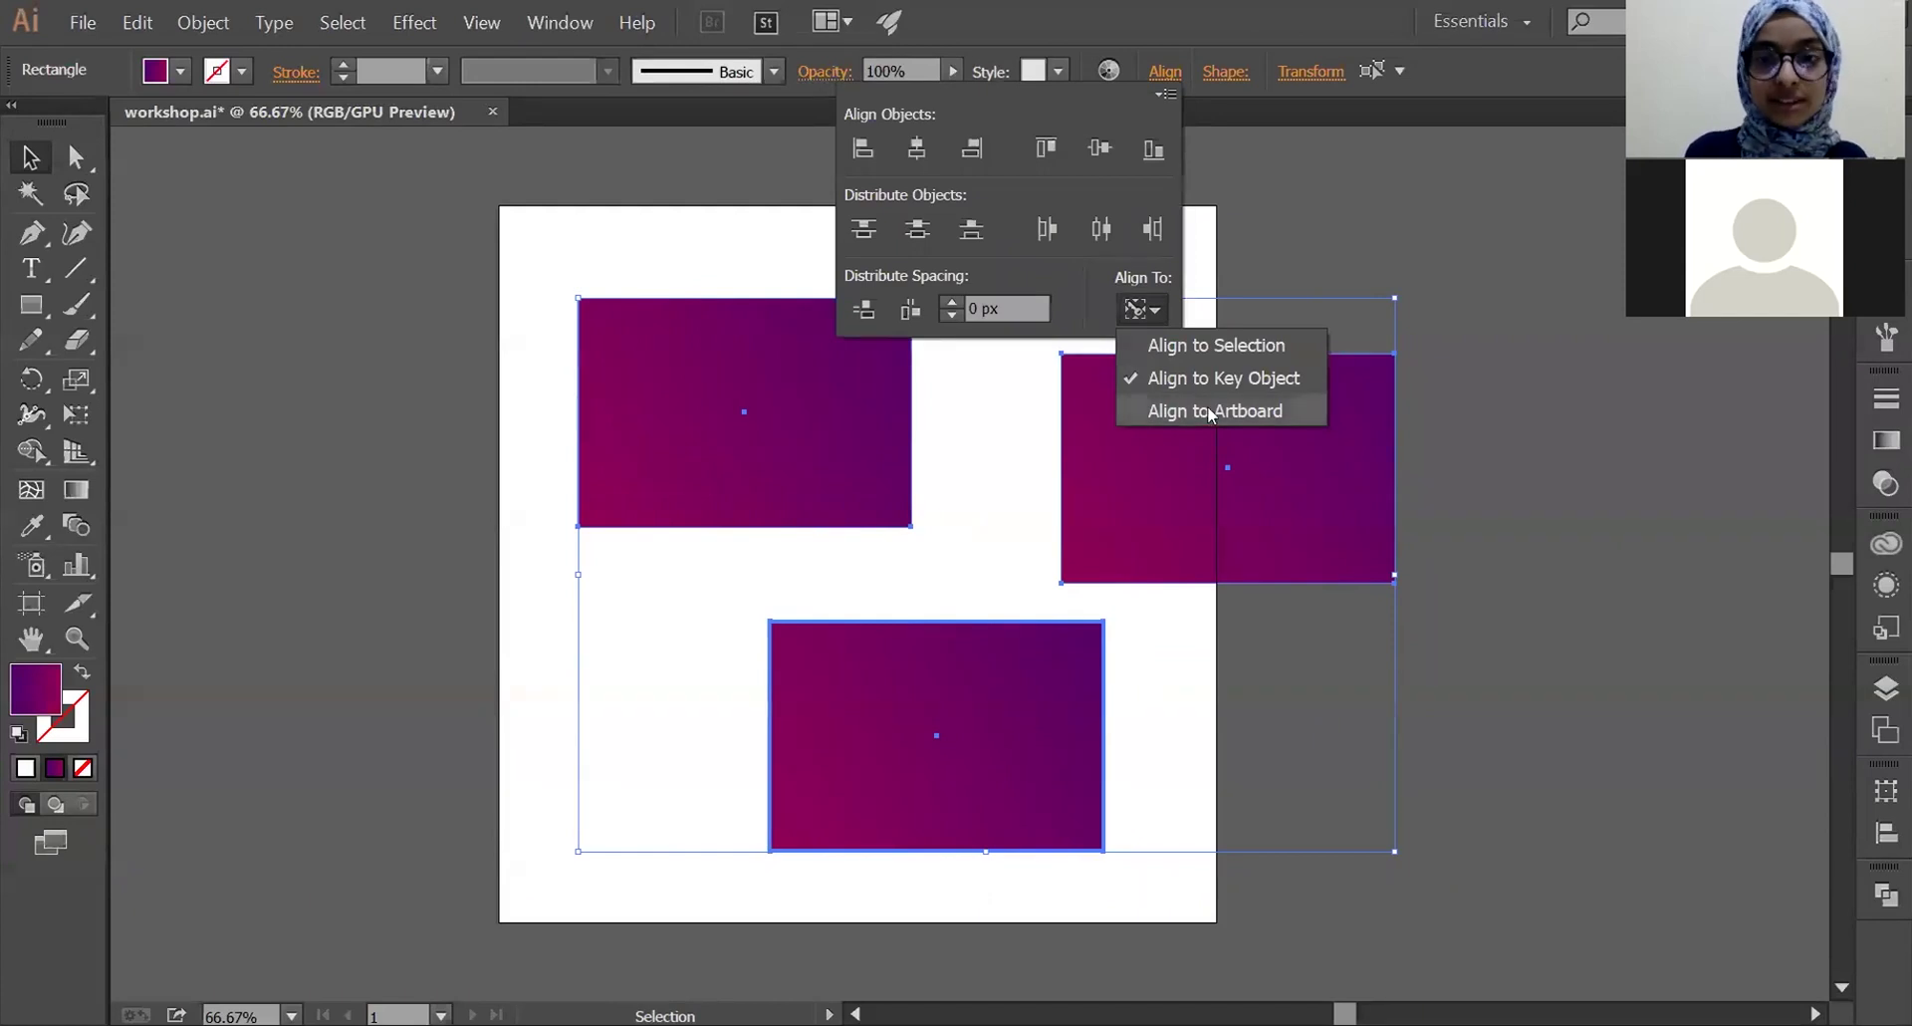
click(1203, 345)
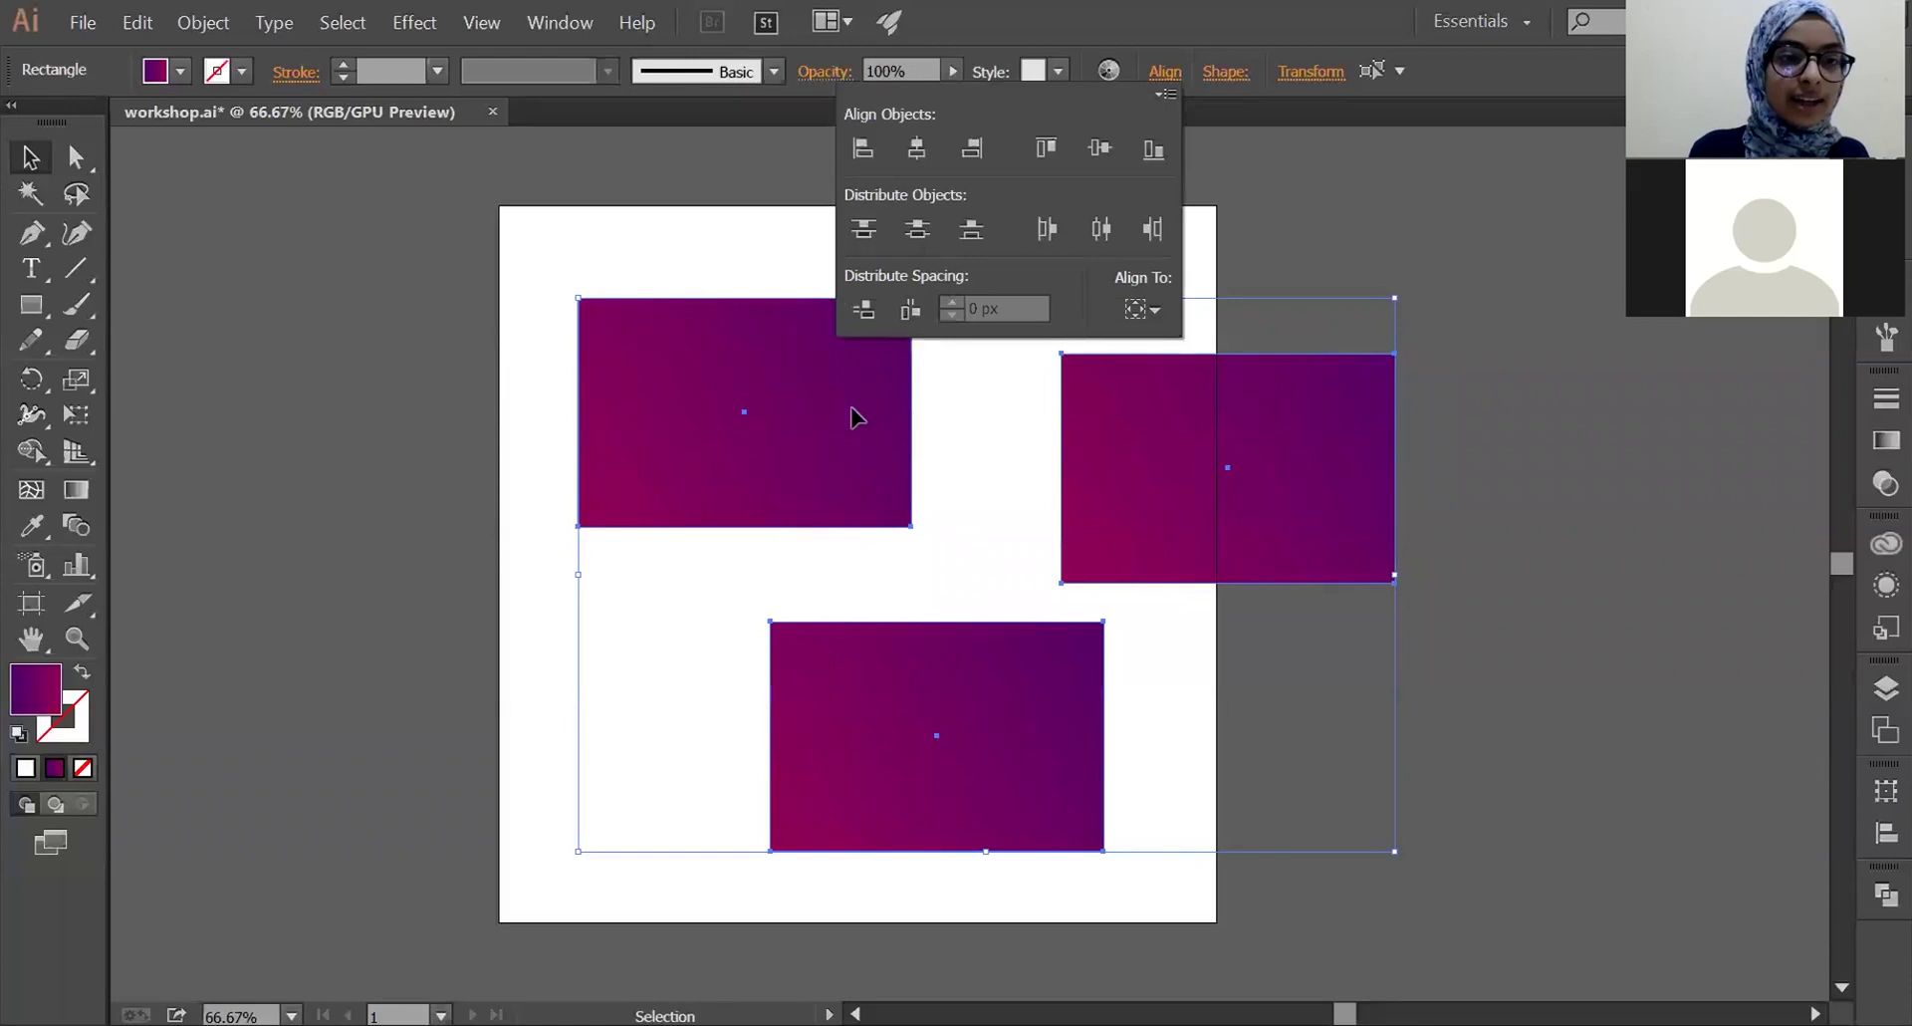
click(1145, 309)
click(1177, 414)
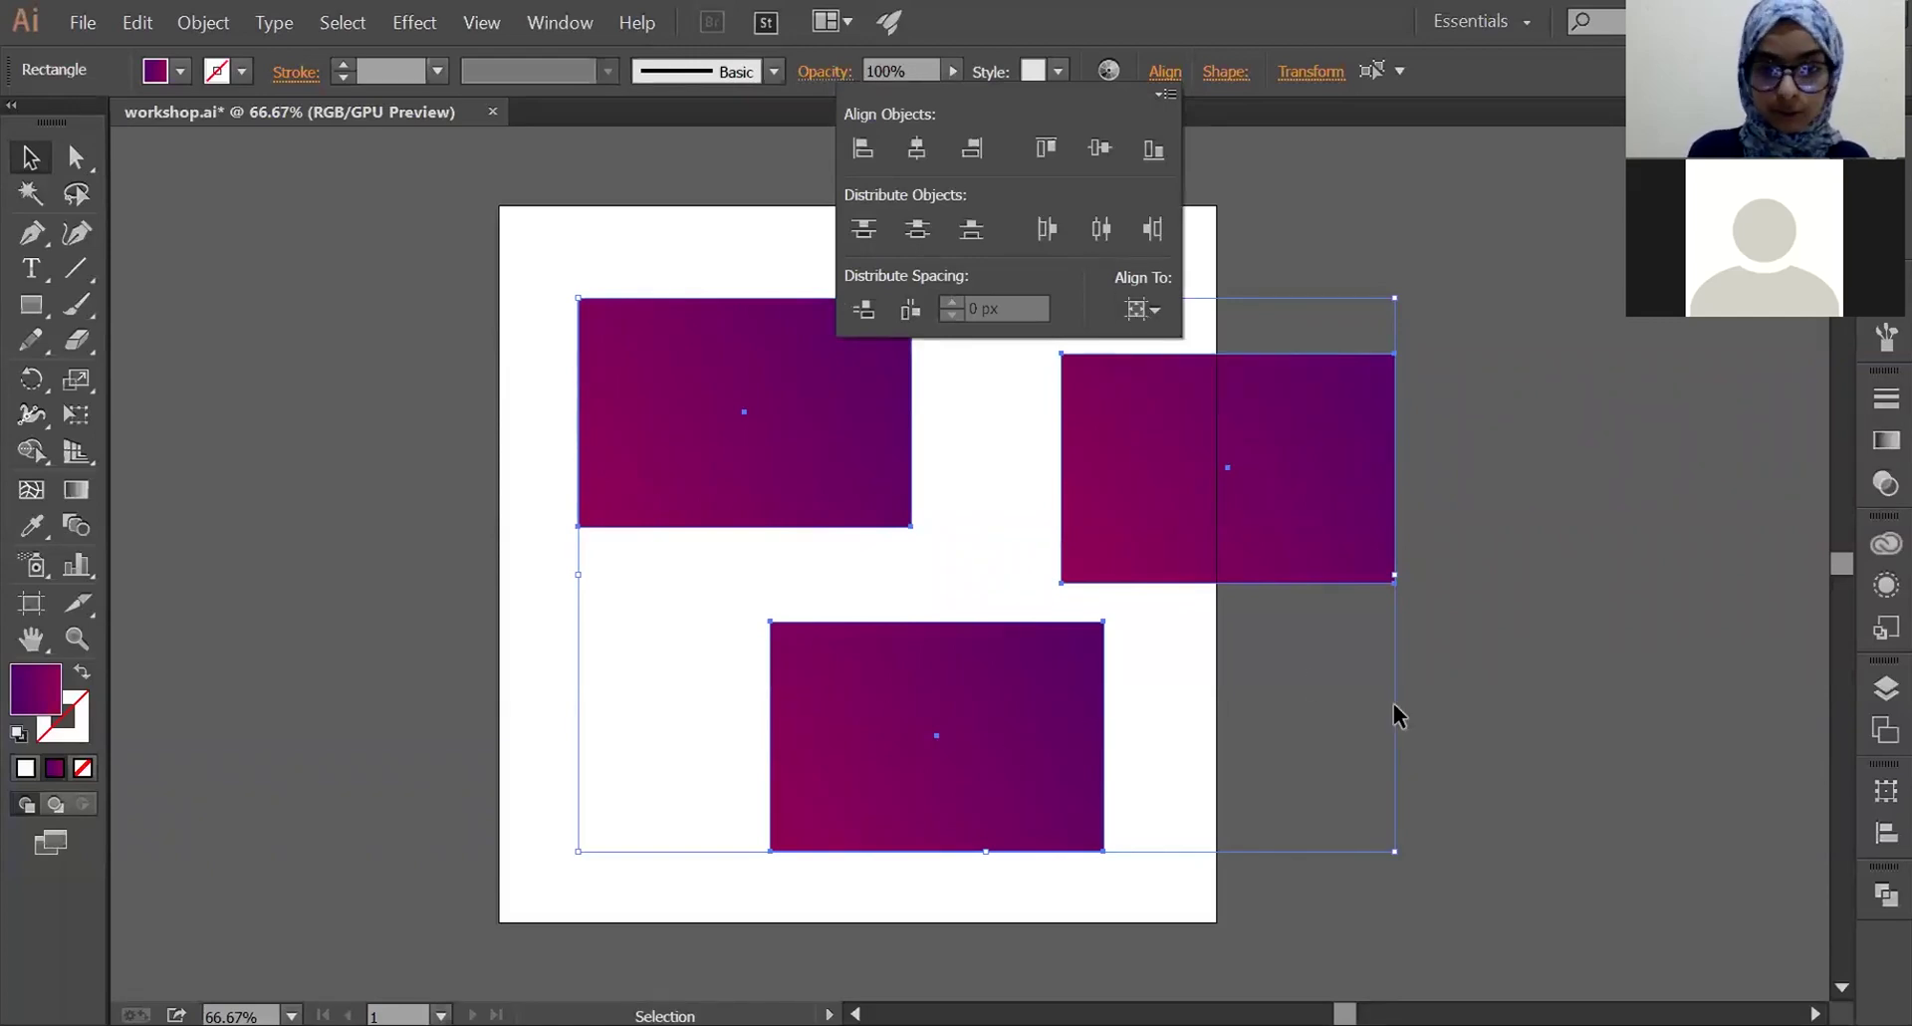
- Move the outer rectangles past the artboard's left and right edges, then select all three
click(1557, 707)
drag(1215, 416, 1508, 554)
drag(872, 402, 565, 597)
click(900, 790)
shift+click(1424, 616)
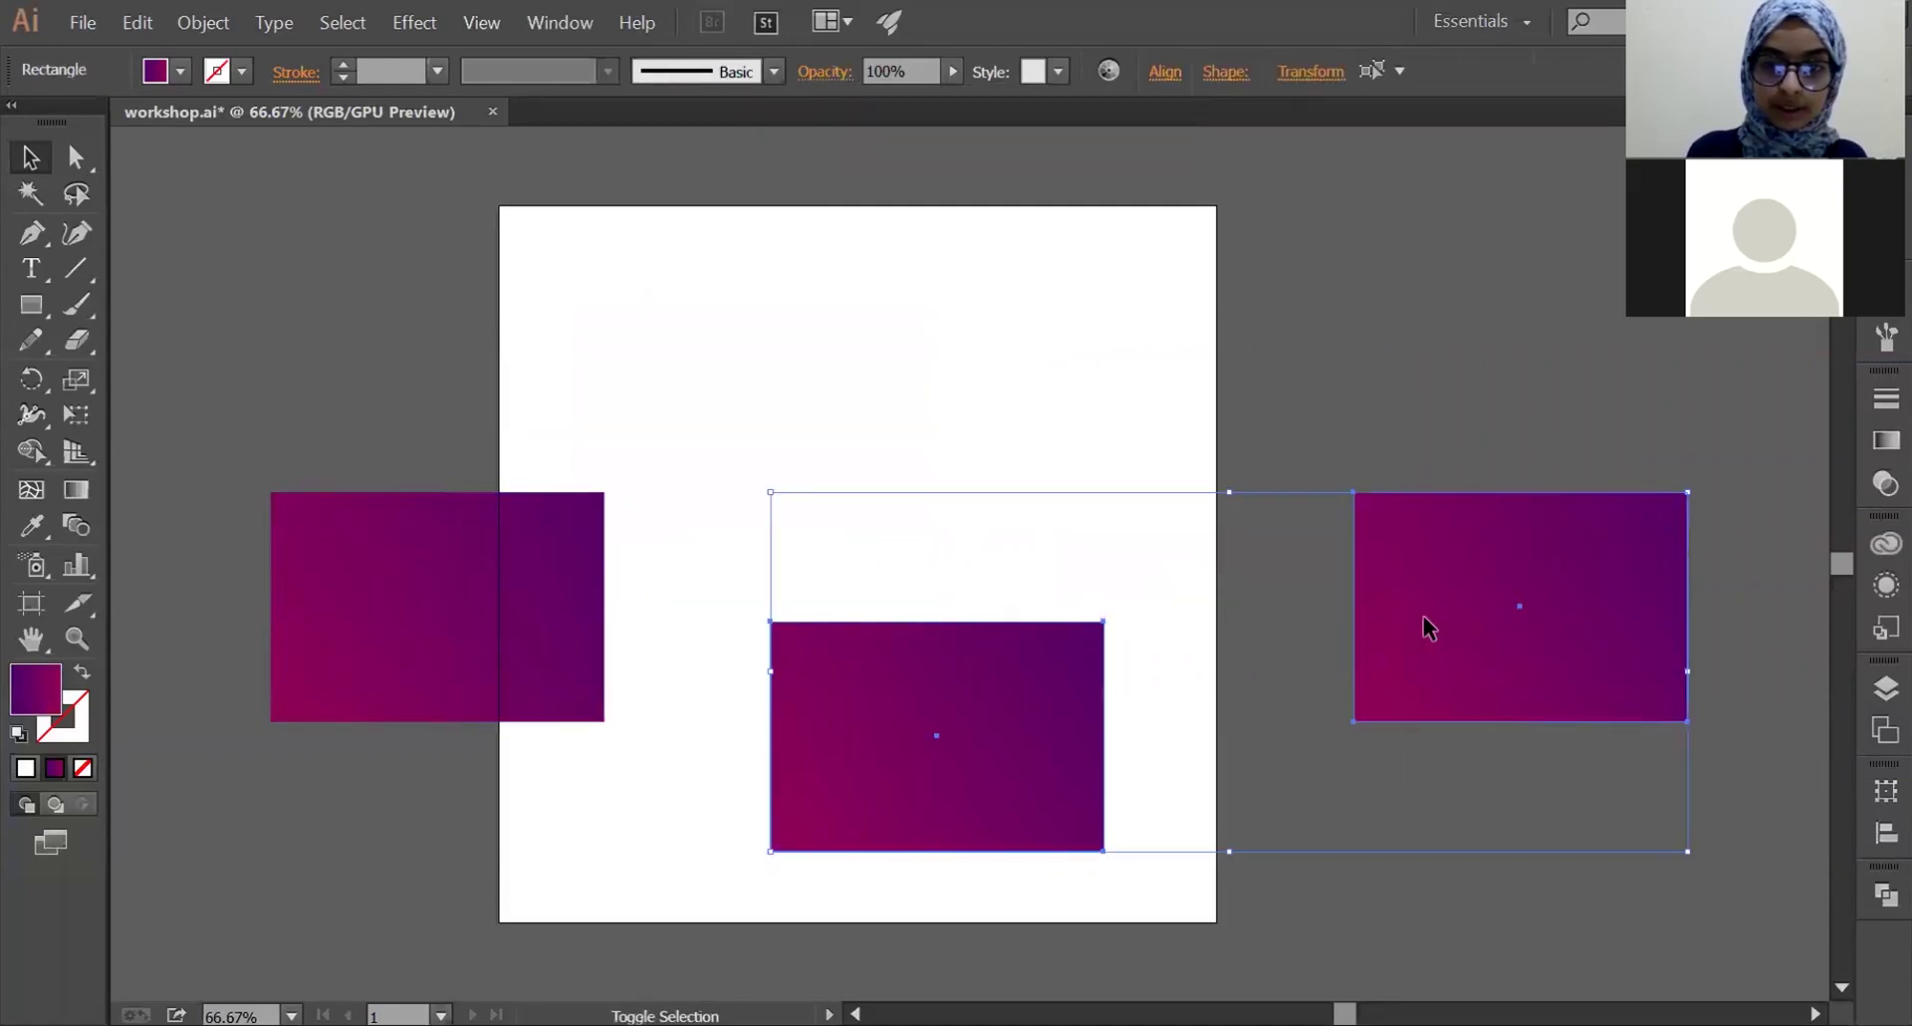
shift+click(593, 558)
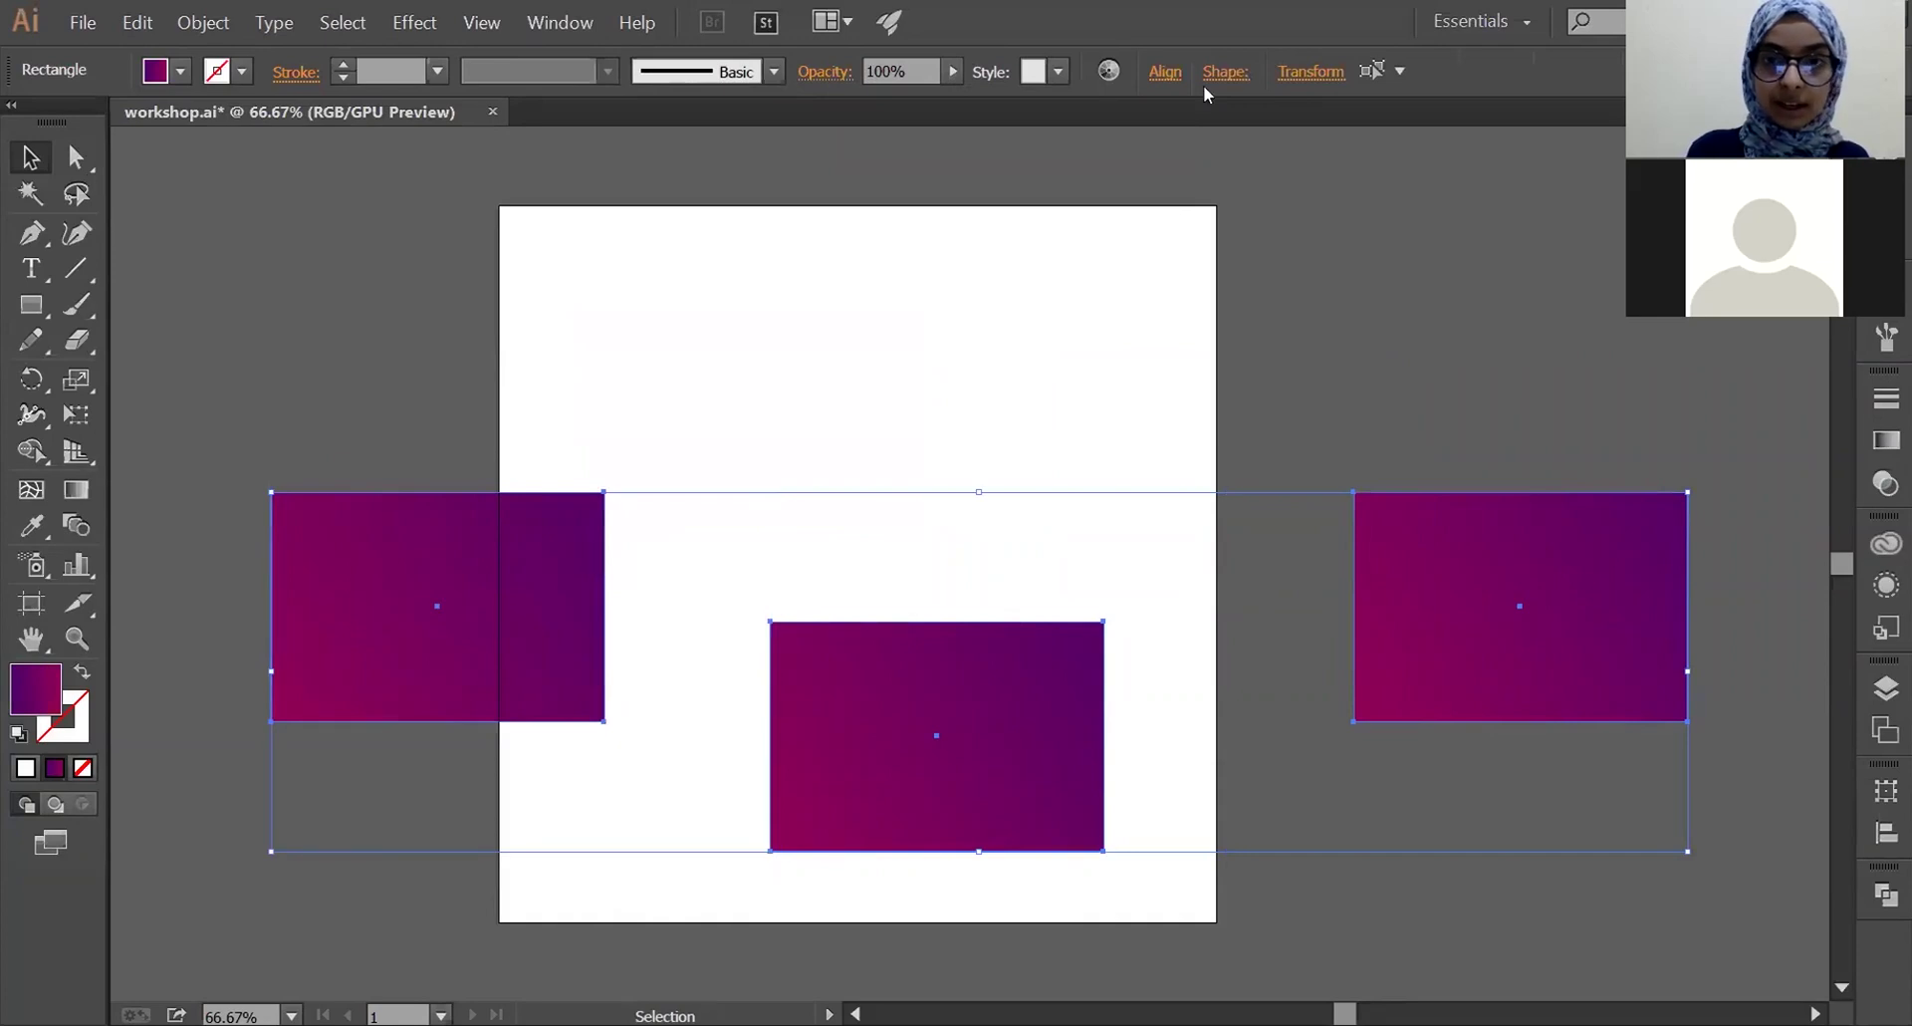
- Try Vertical Align Center to the artboard, then undo it
click(1165, 72)
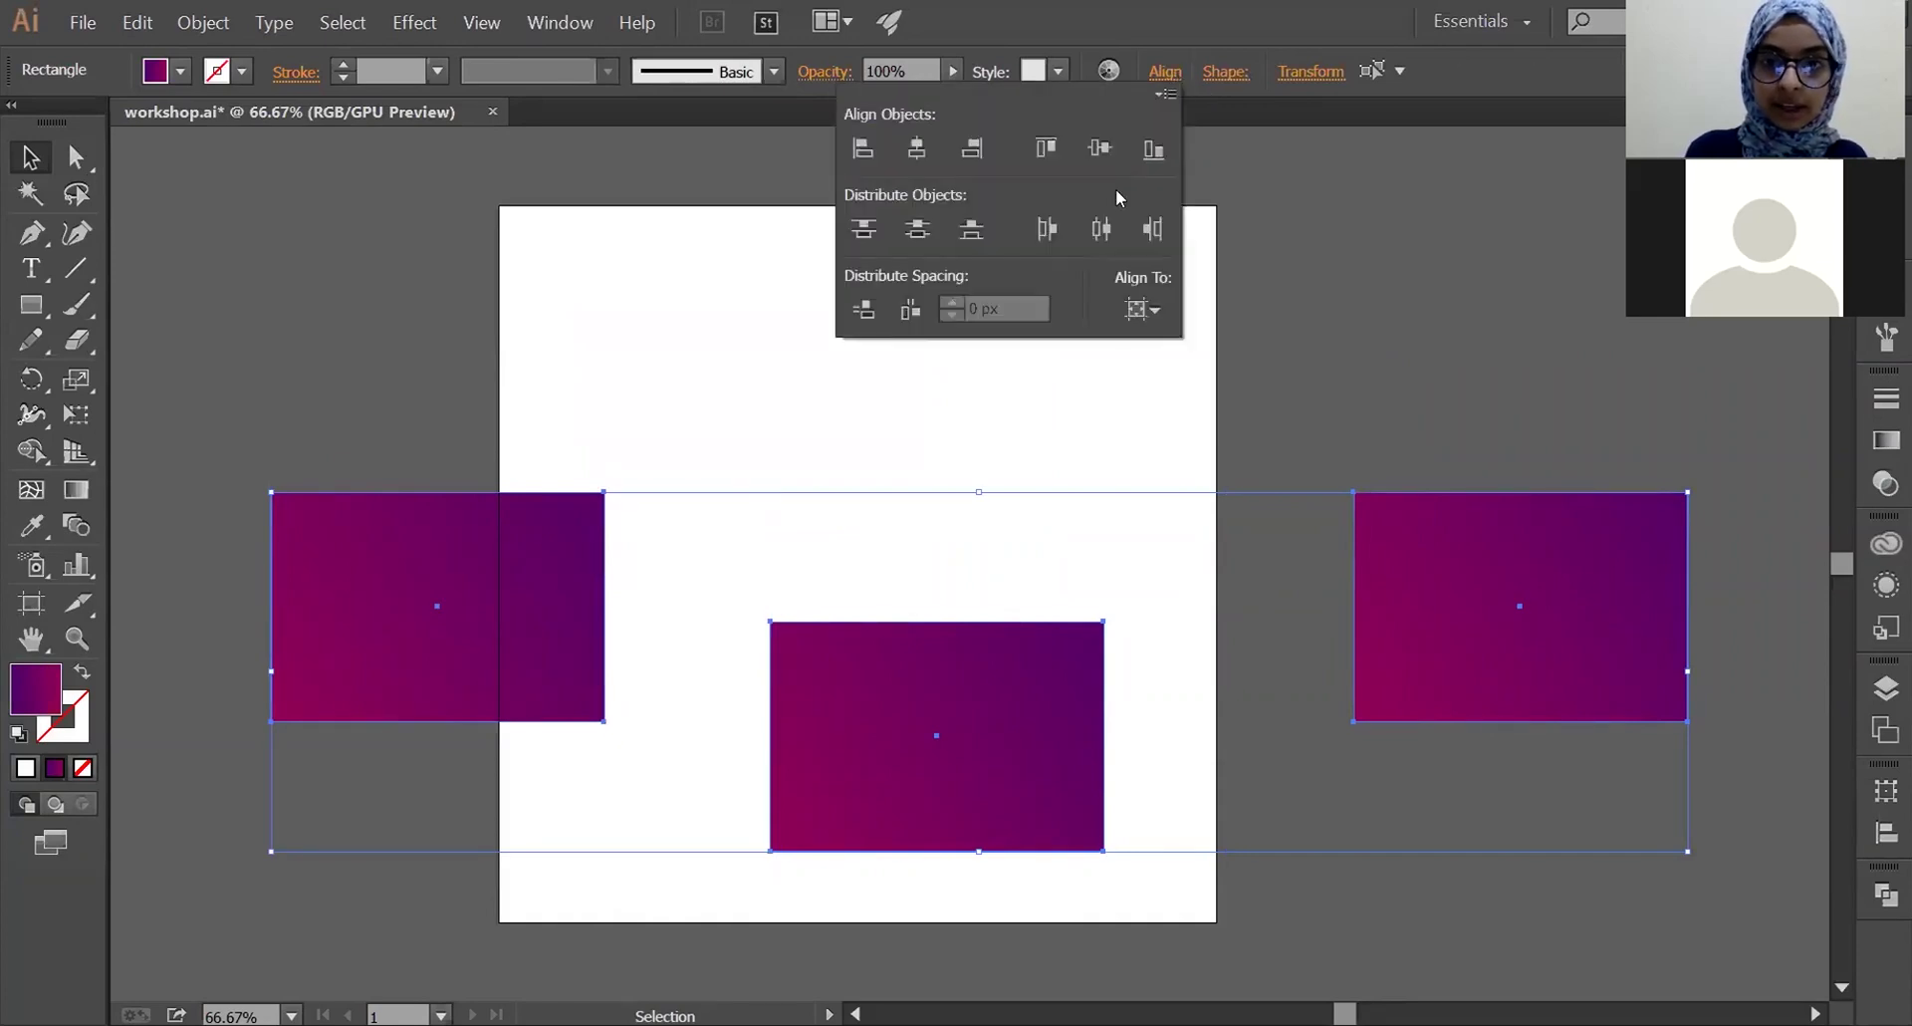
click(1144, 310)
click(1222, 411)
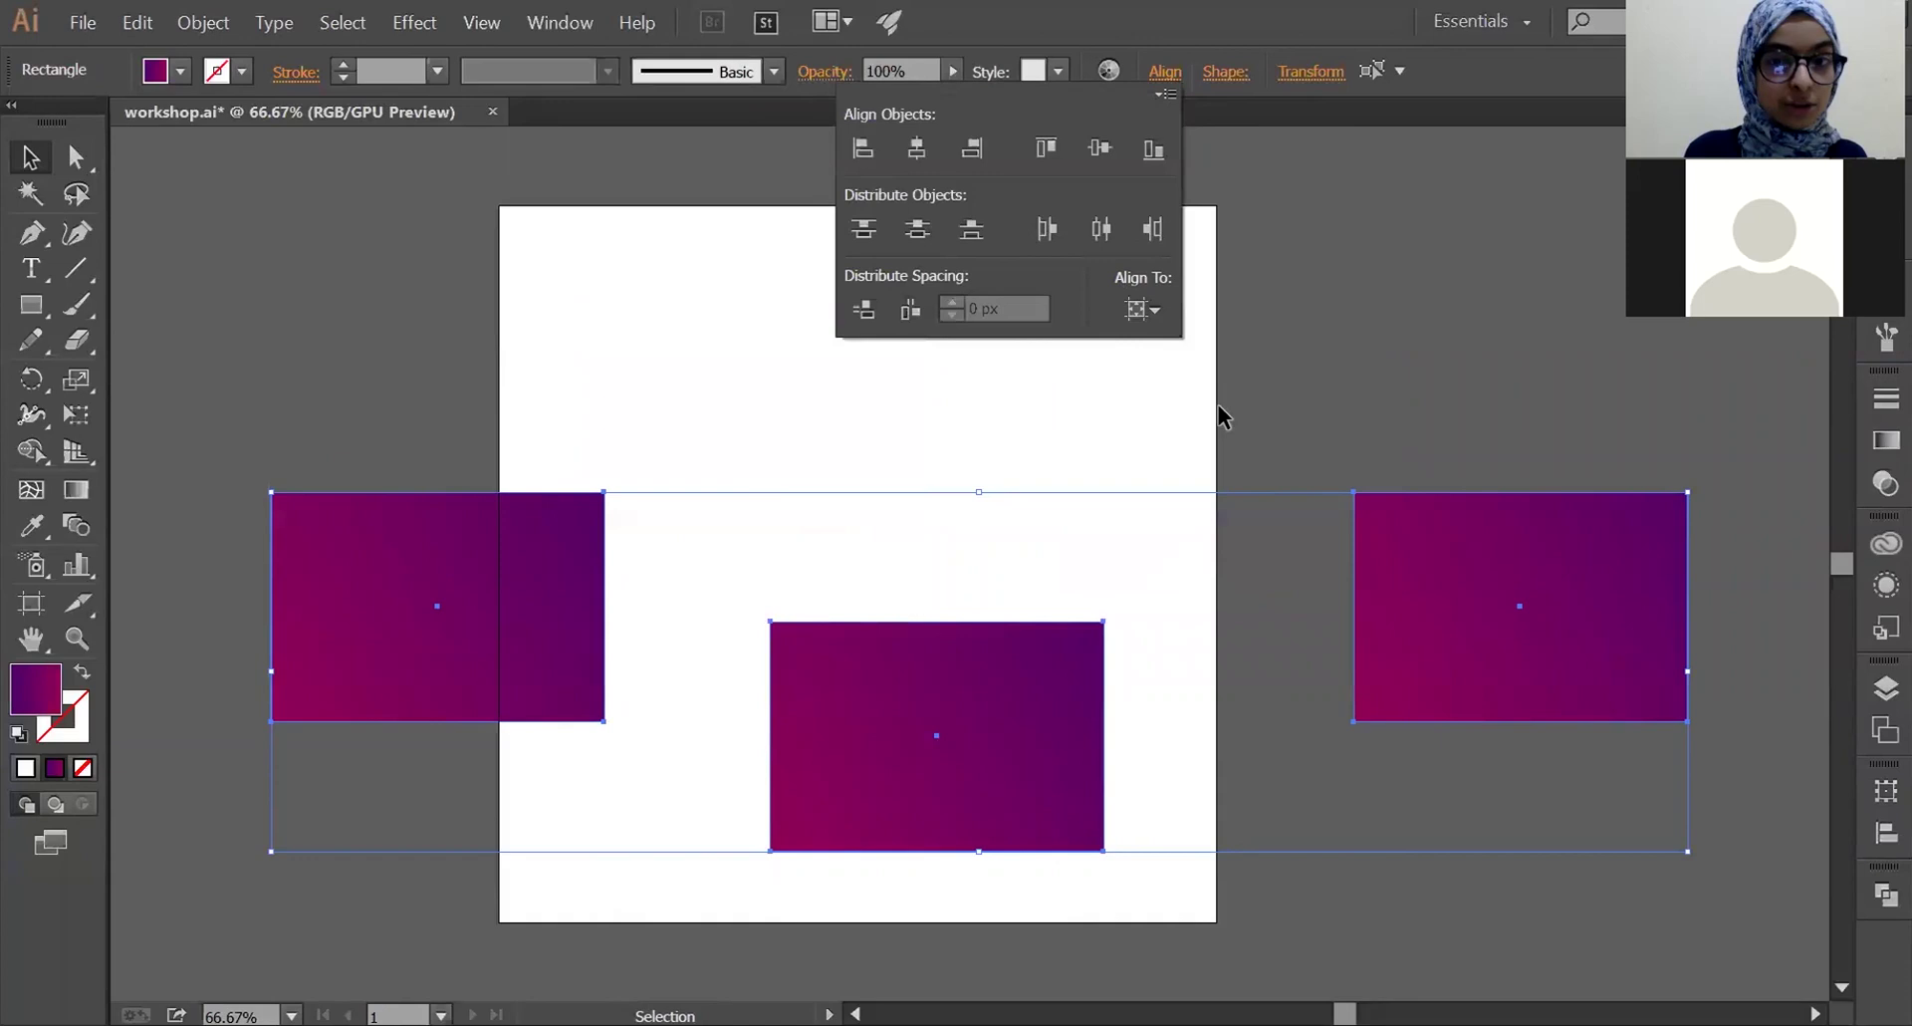
click(1093, 156)
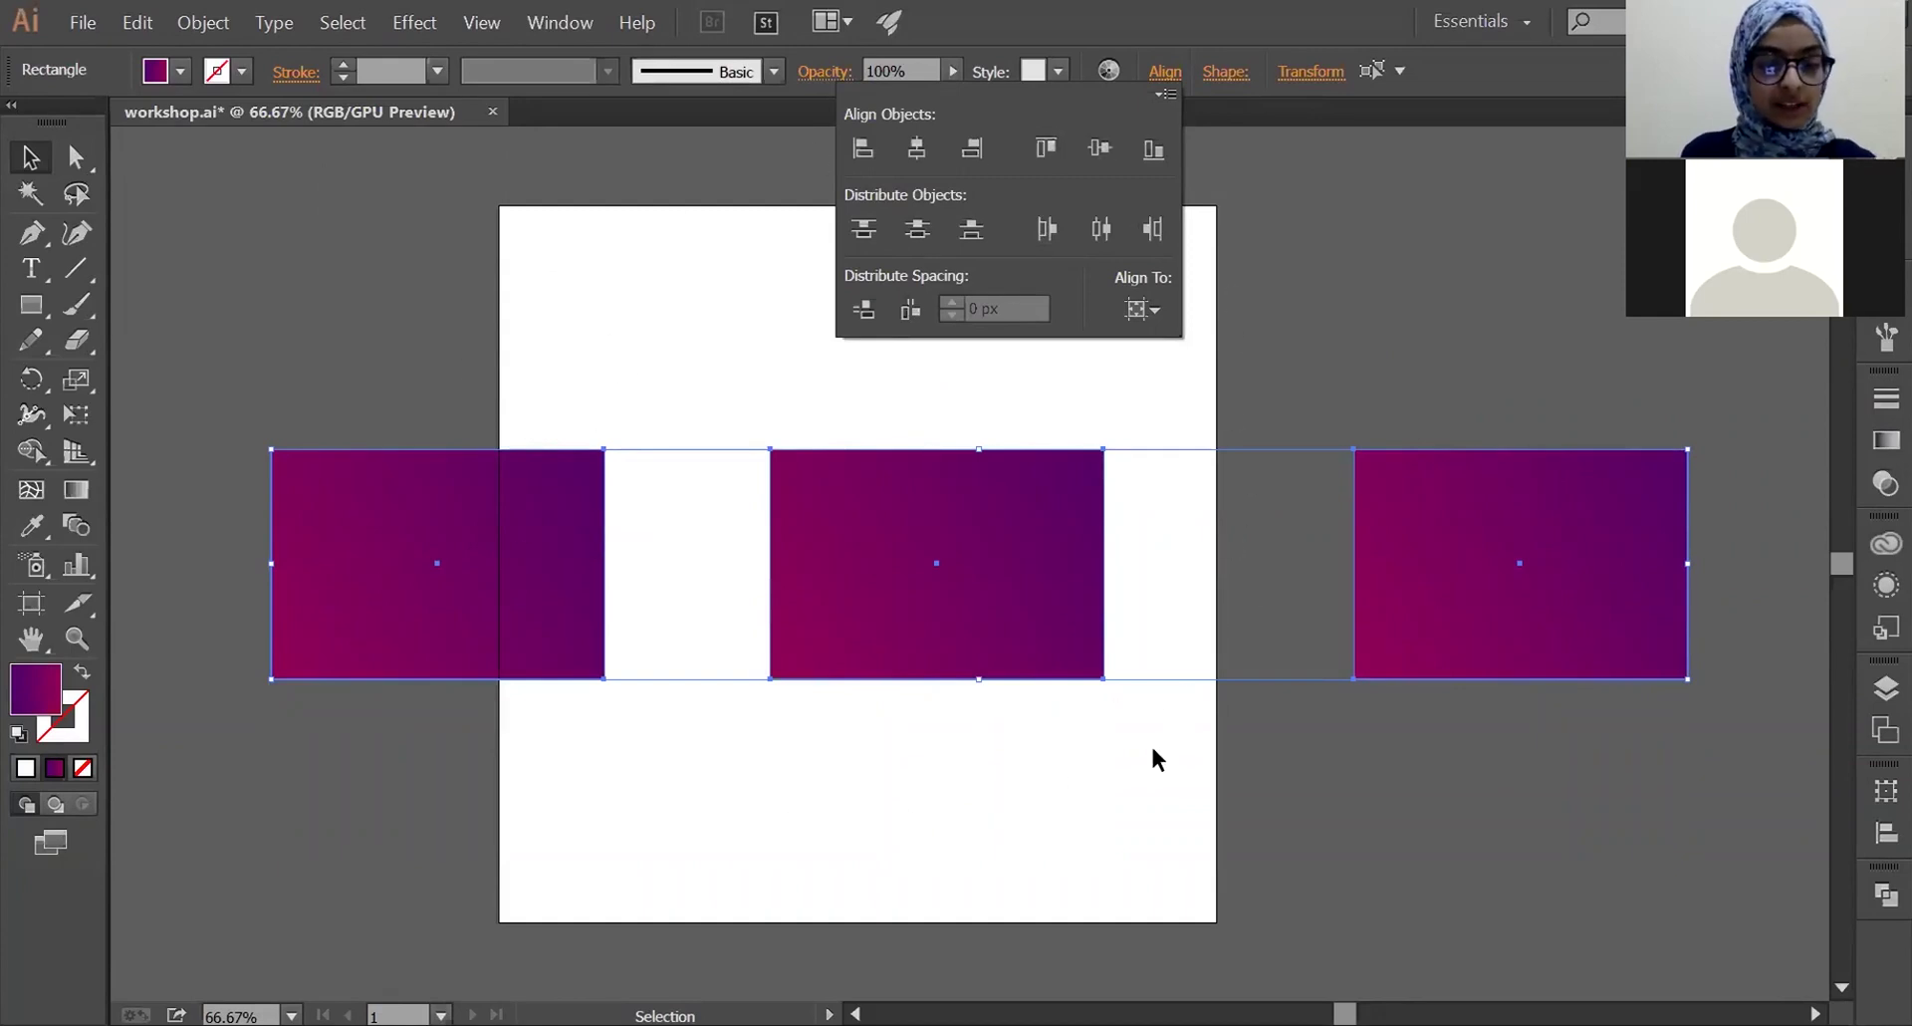
key(Escape)
key(ctrl+z)
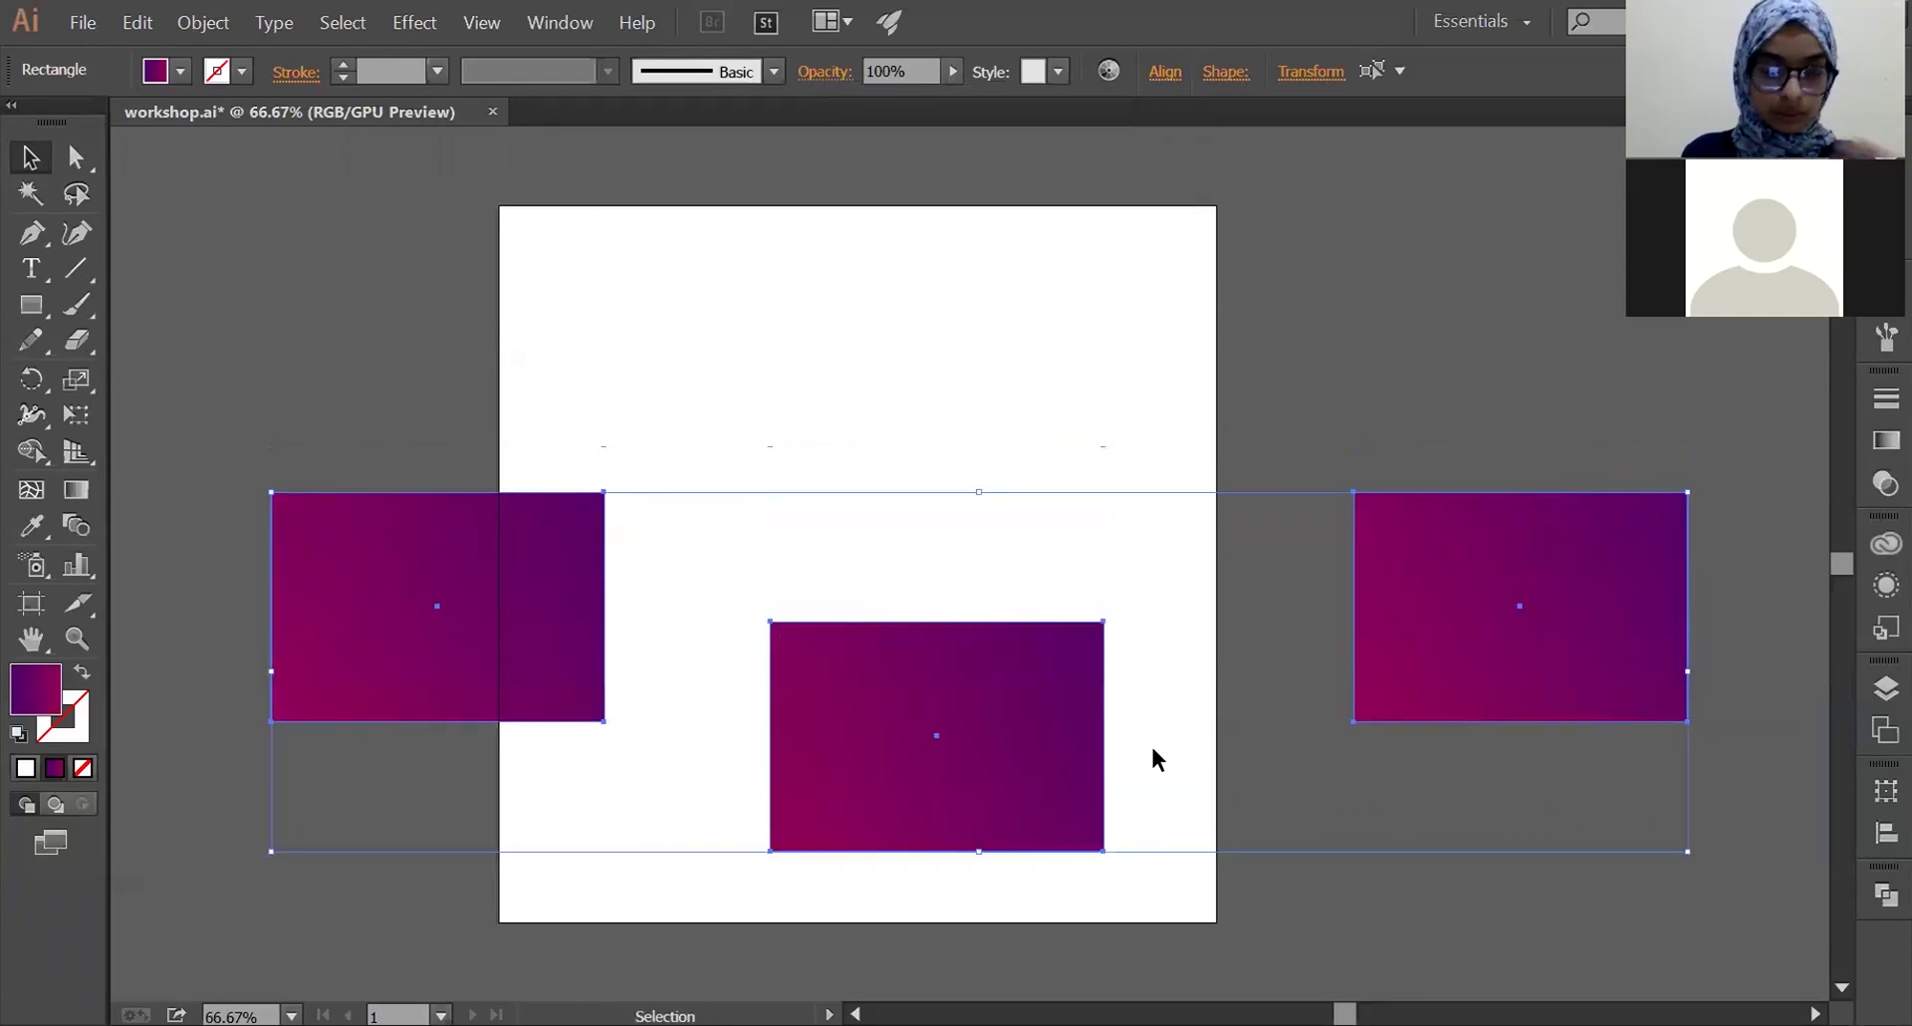
- Try Vertical Align Center to the middle key object, then undo it
click(1161, 76)
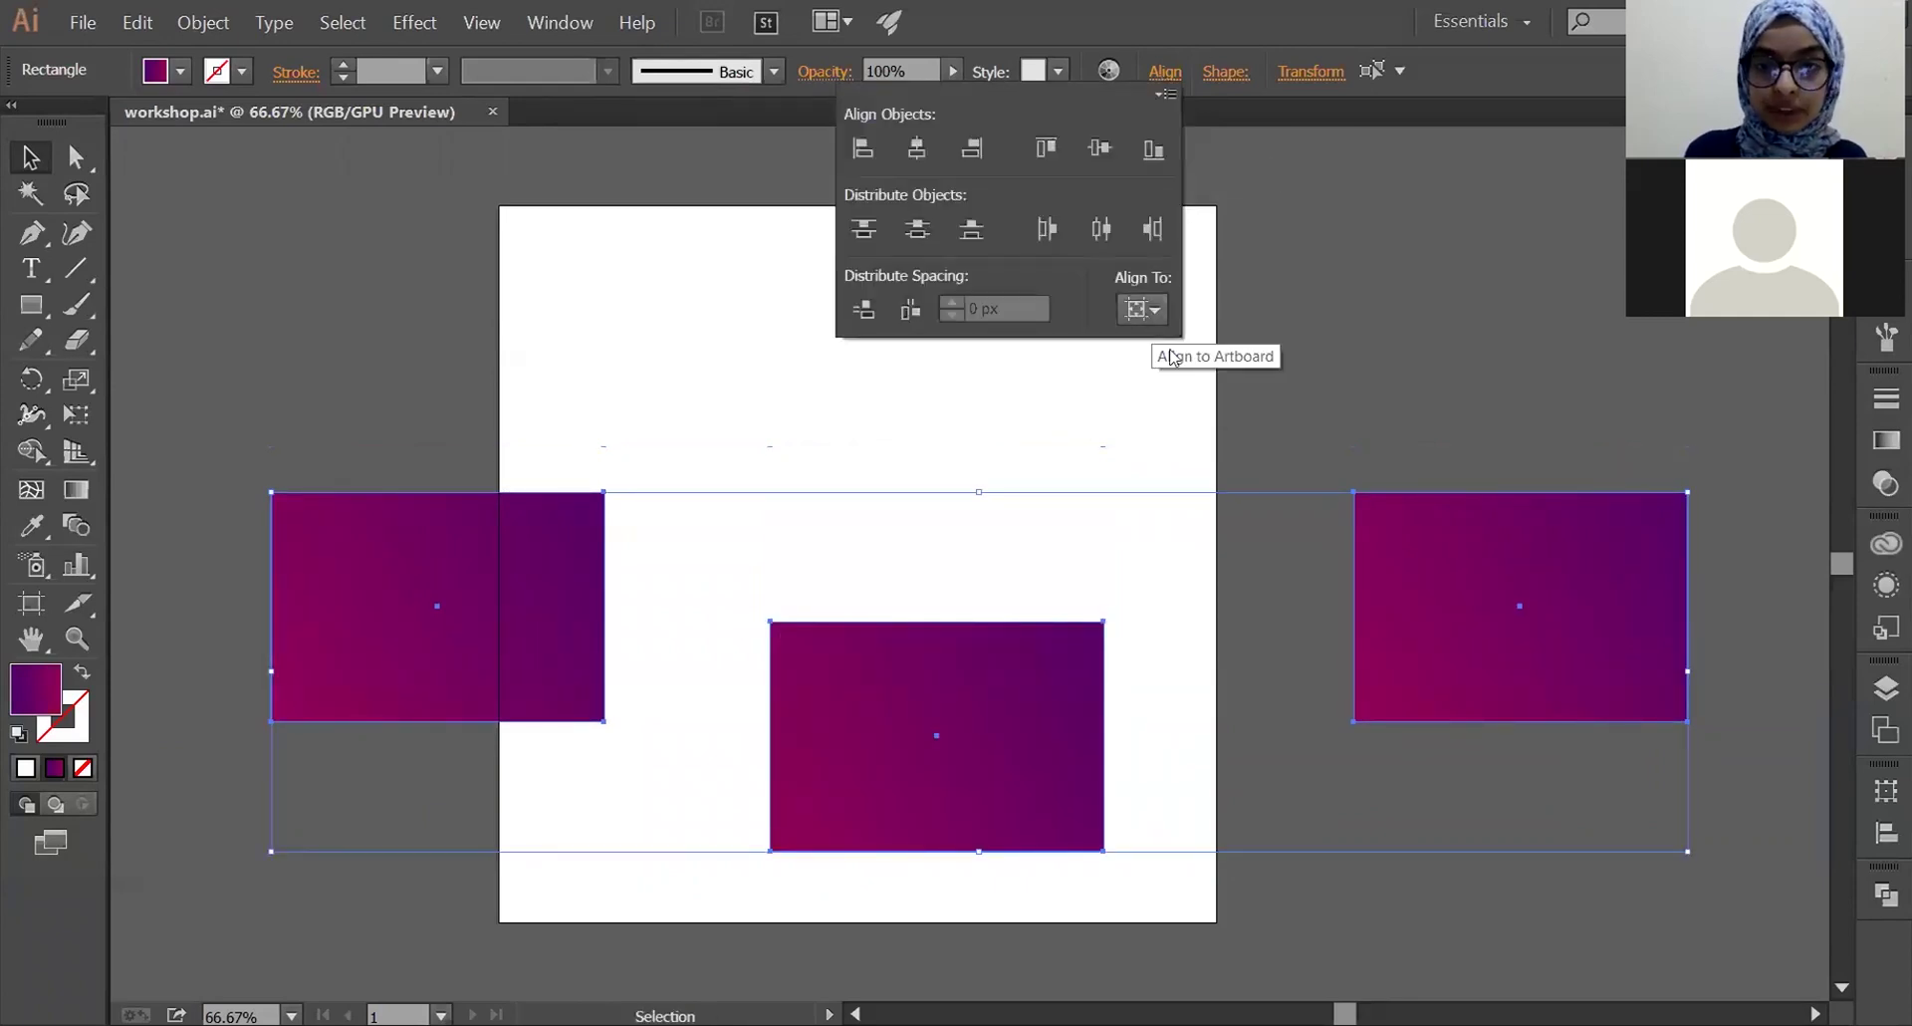
click(1144, 309)
click(1181, 380)
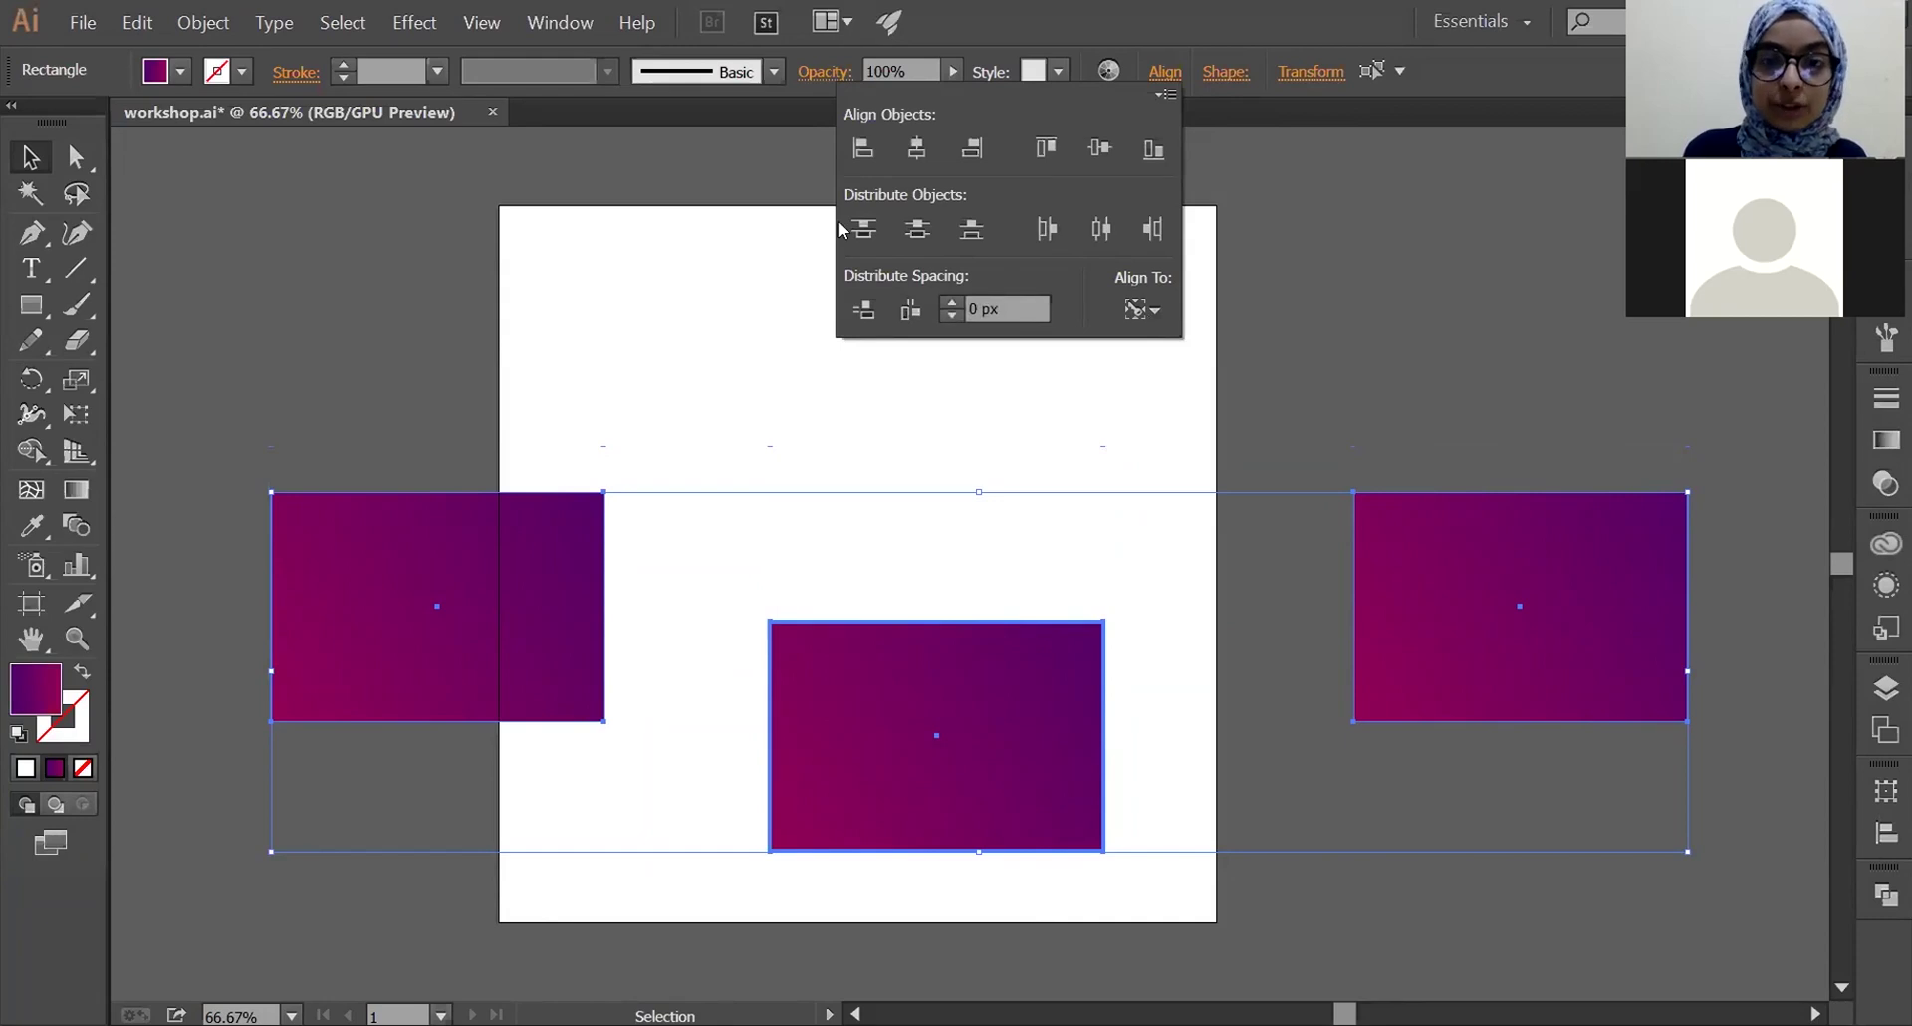
click(1101, 150)
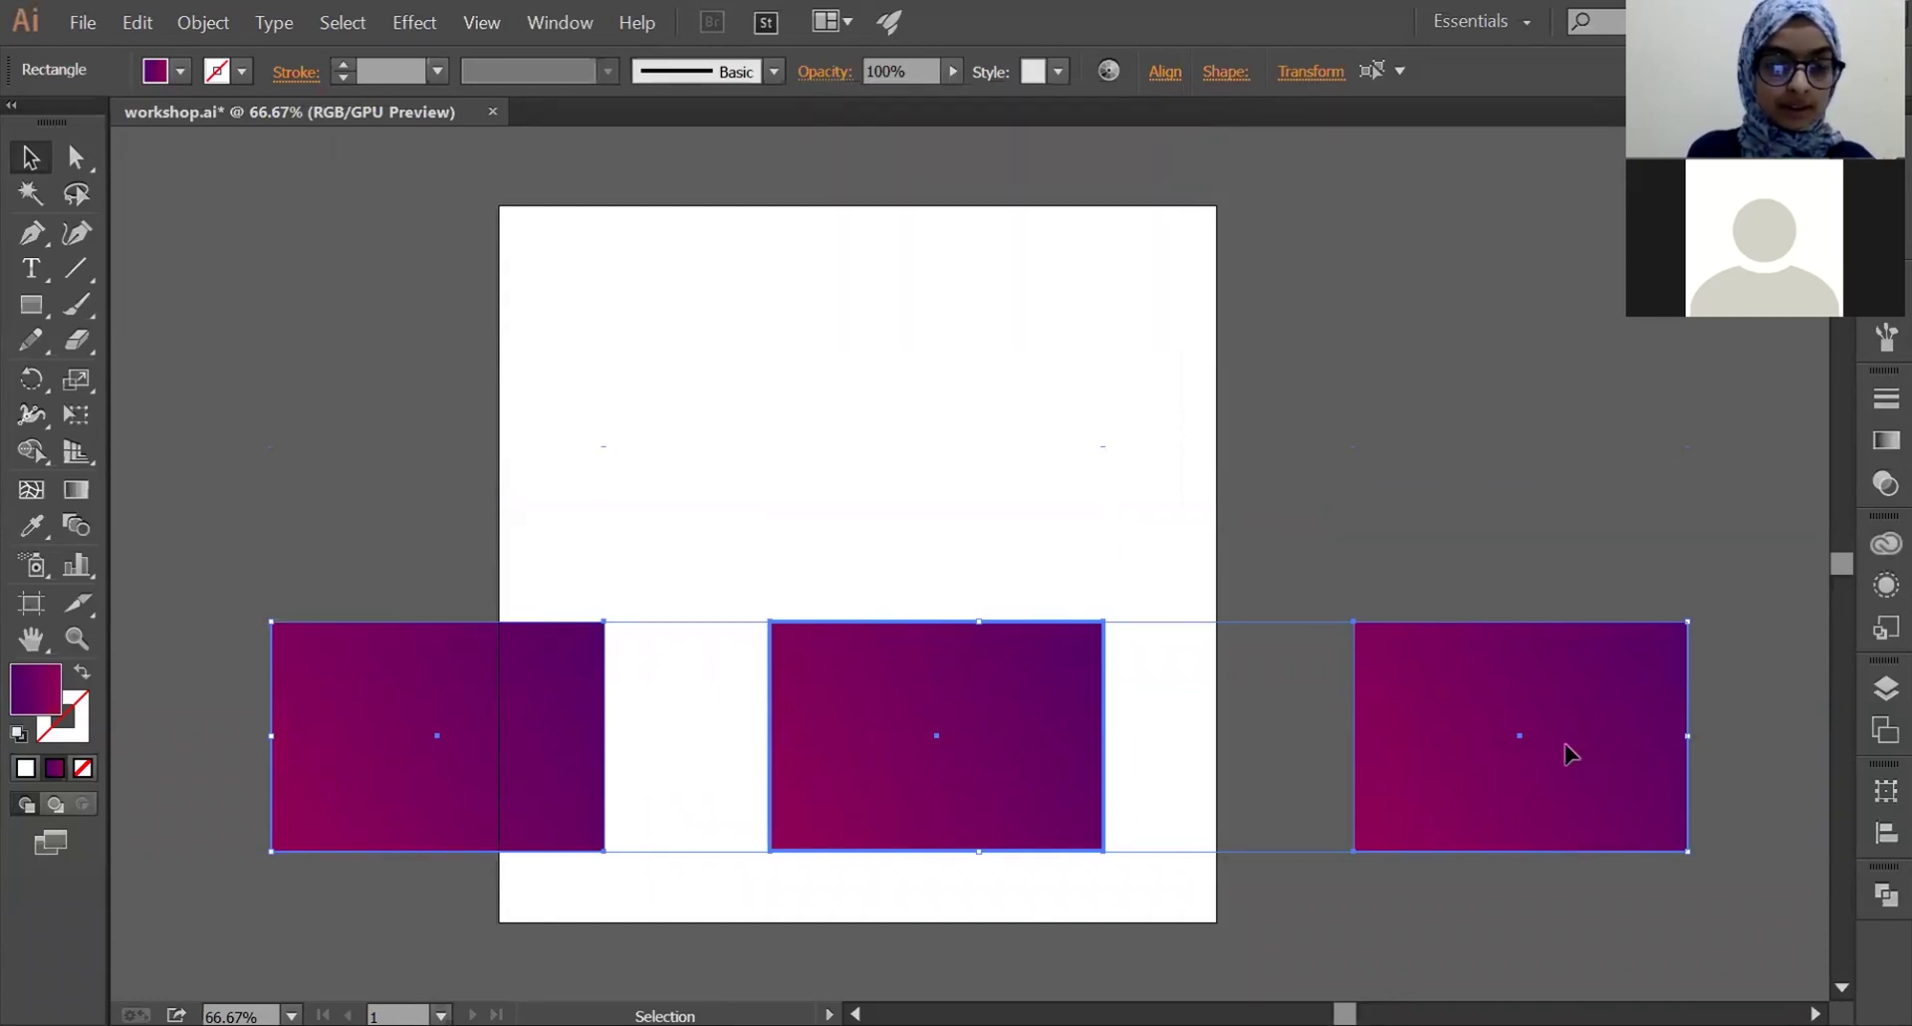
key(ctrl+z)
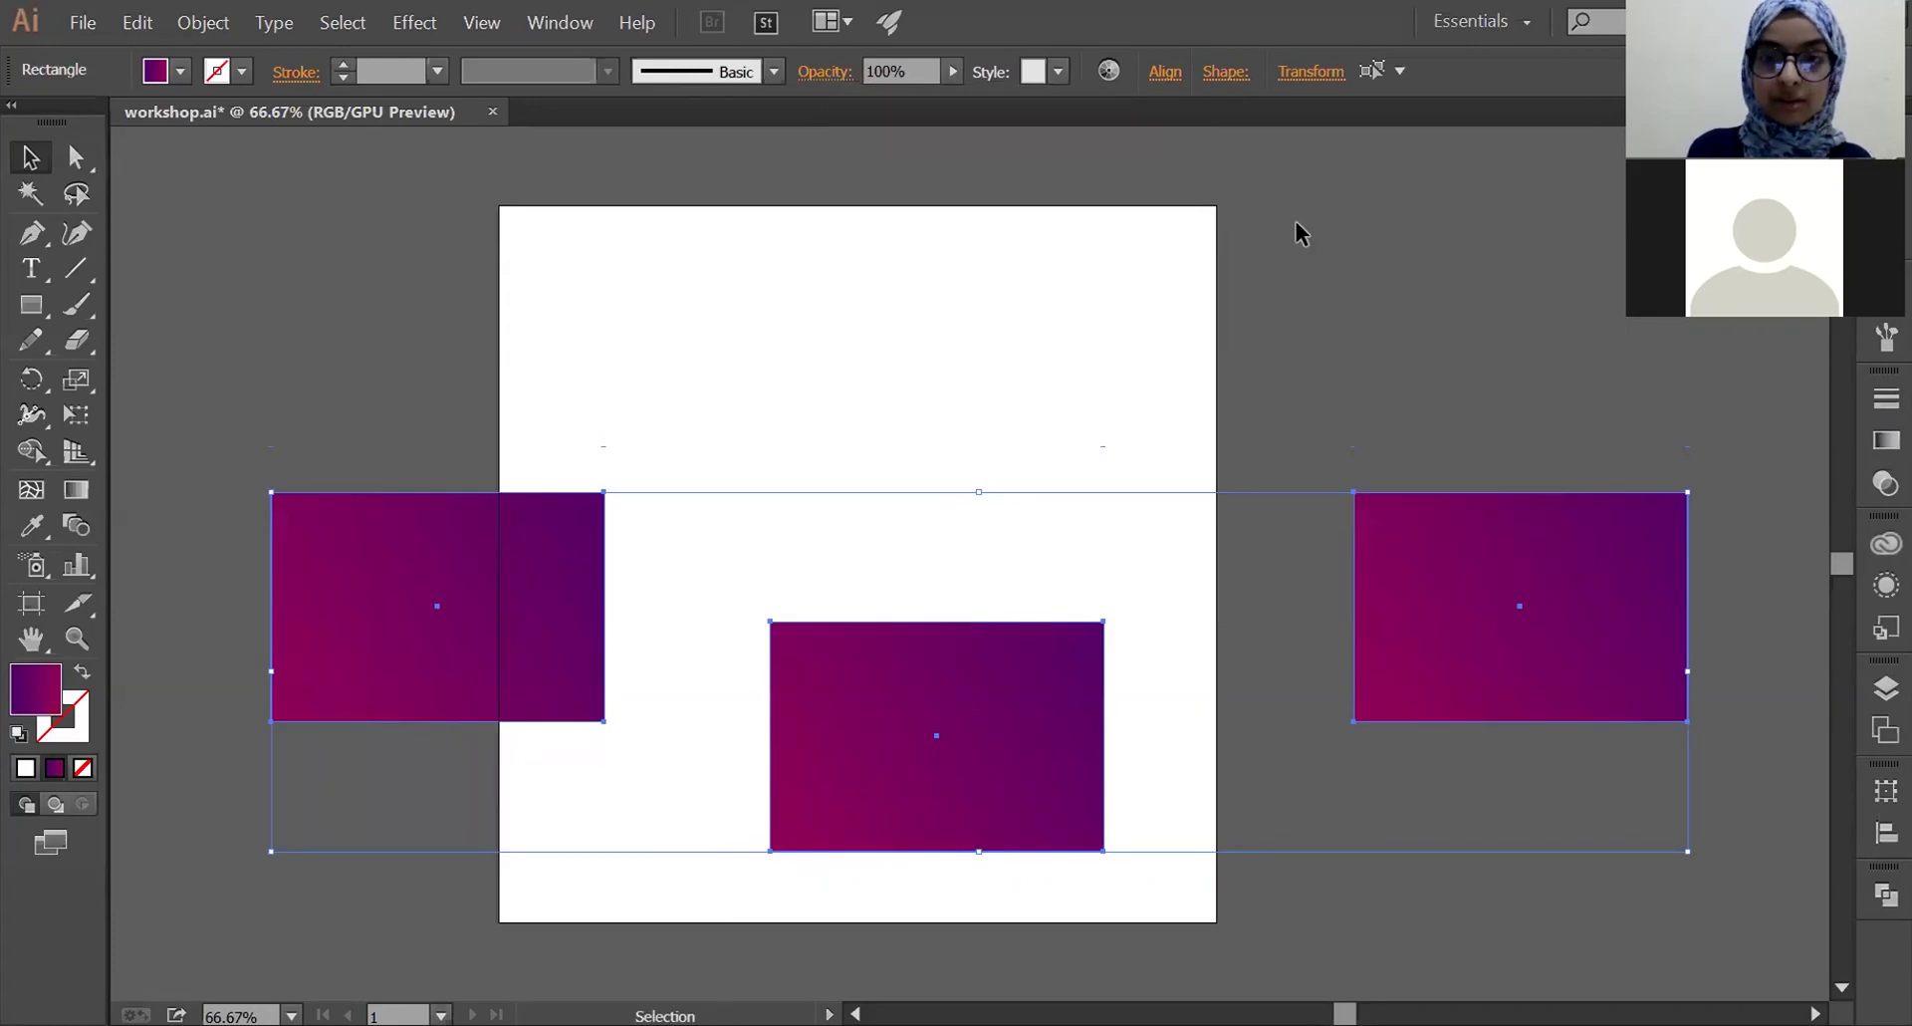
- Vertically centre the three rectangles relative to the selection, then deselect them
click(1156, 73)
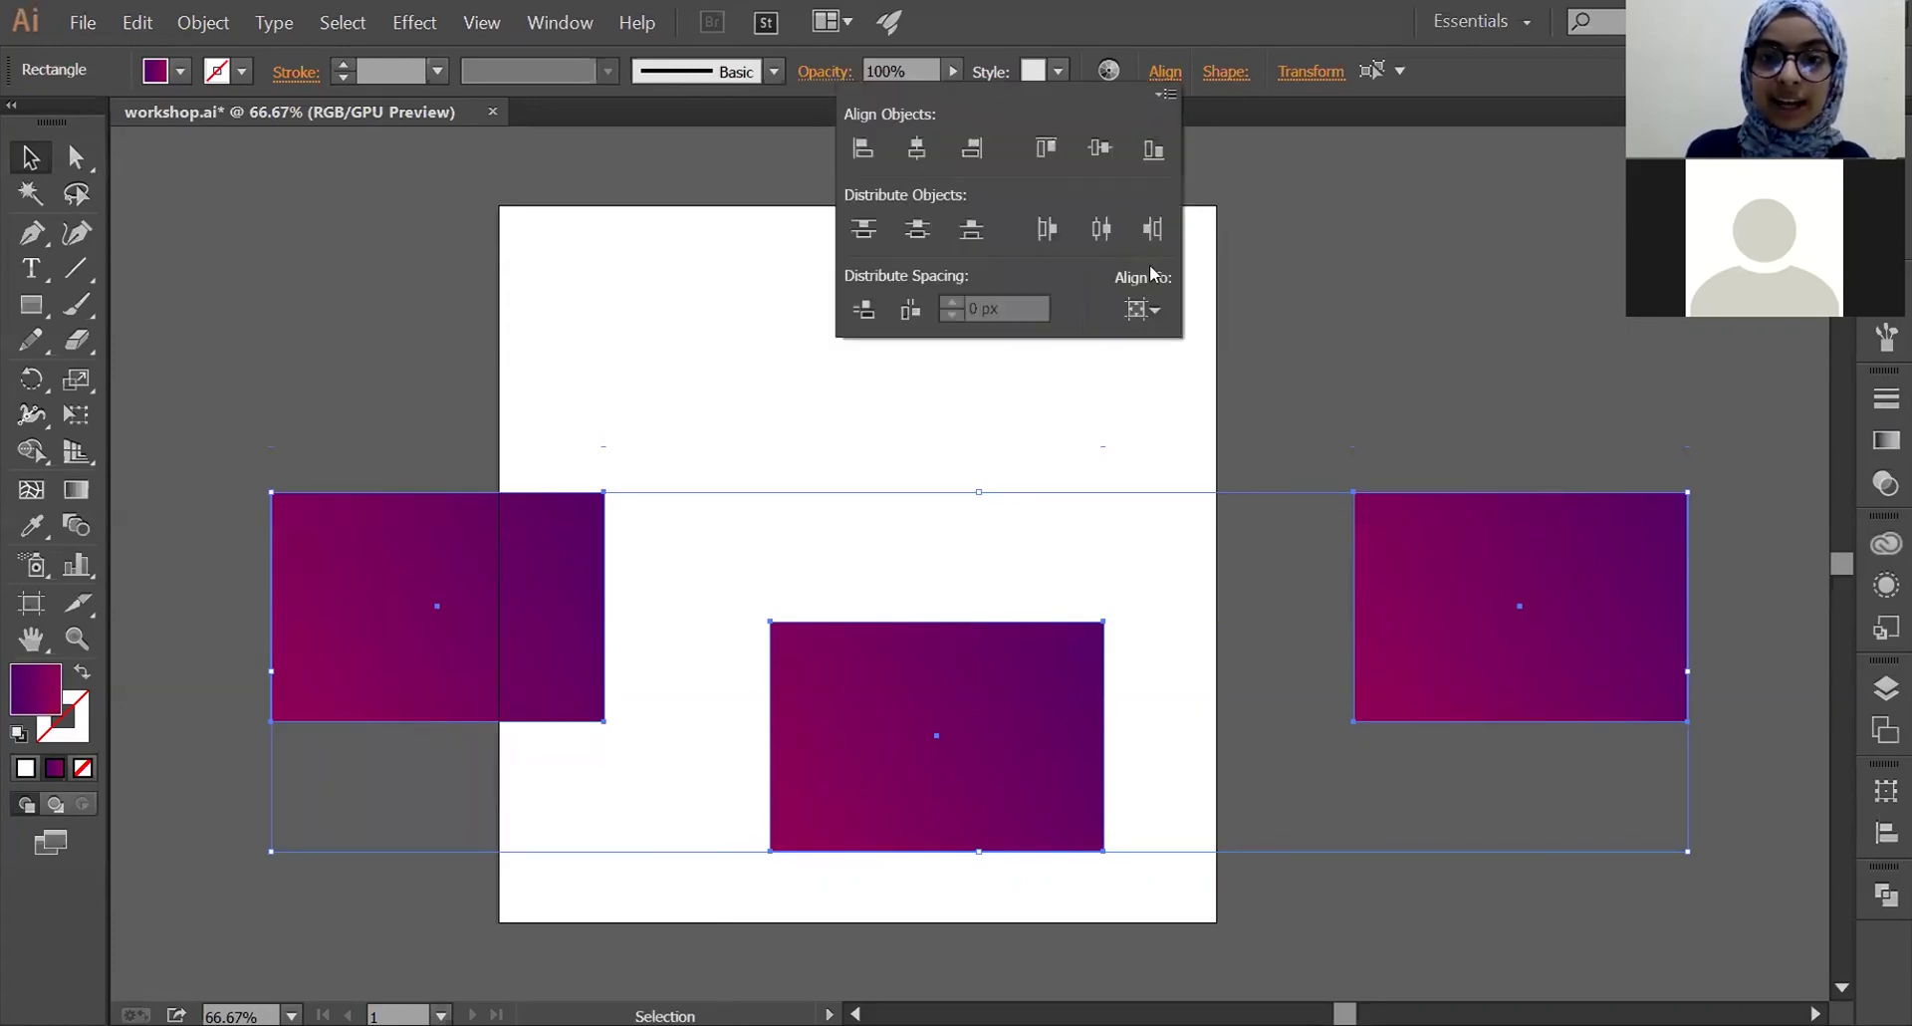
click(1158, 307)
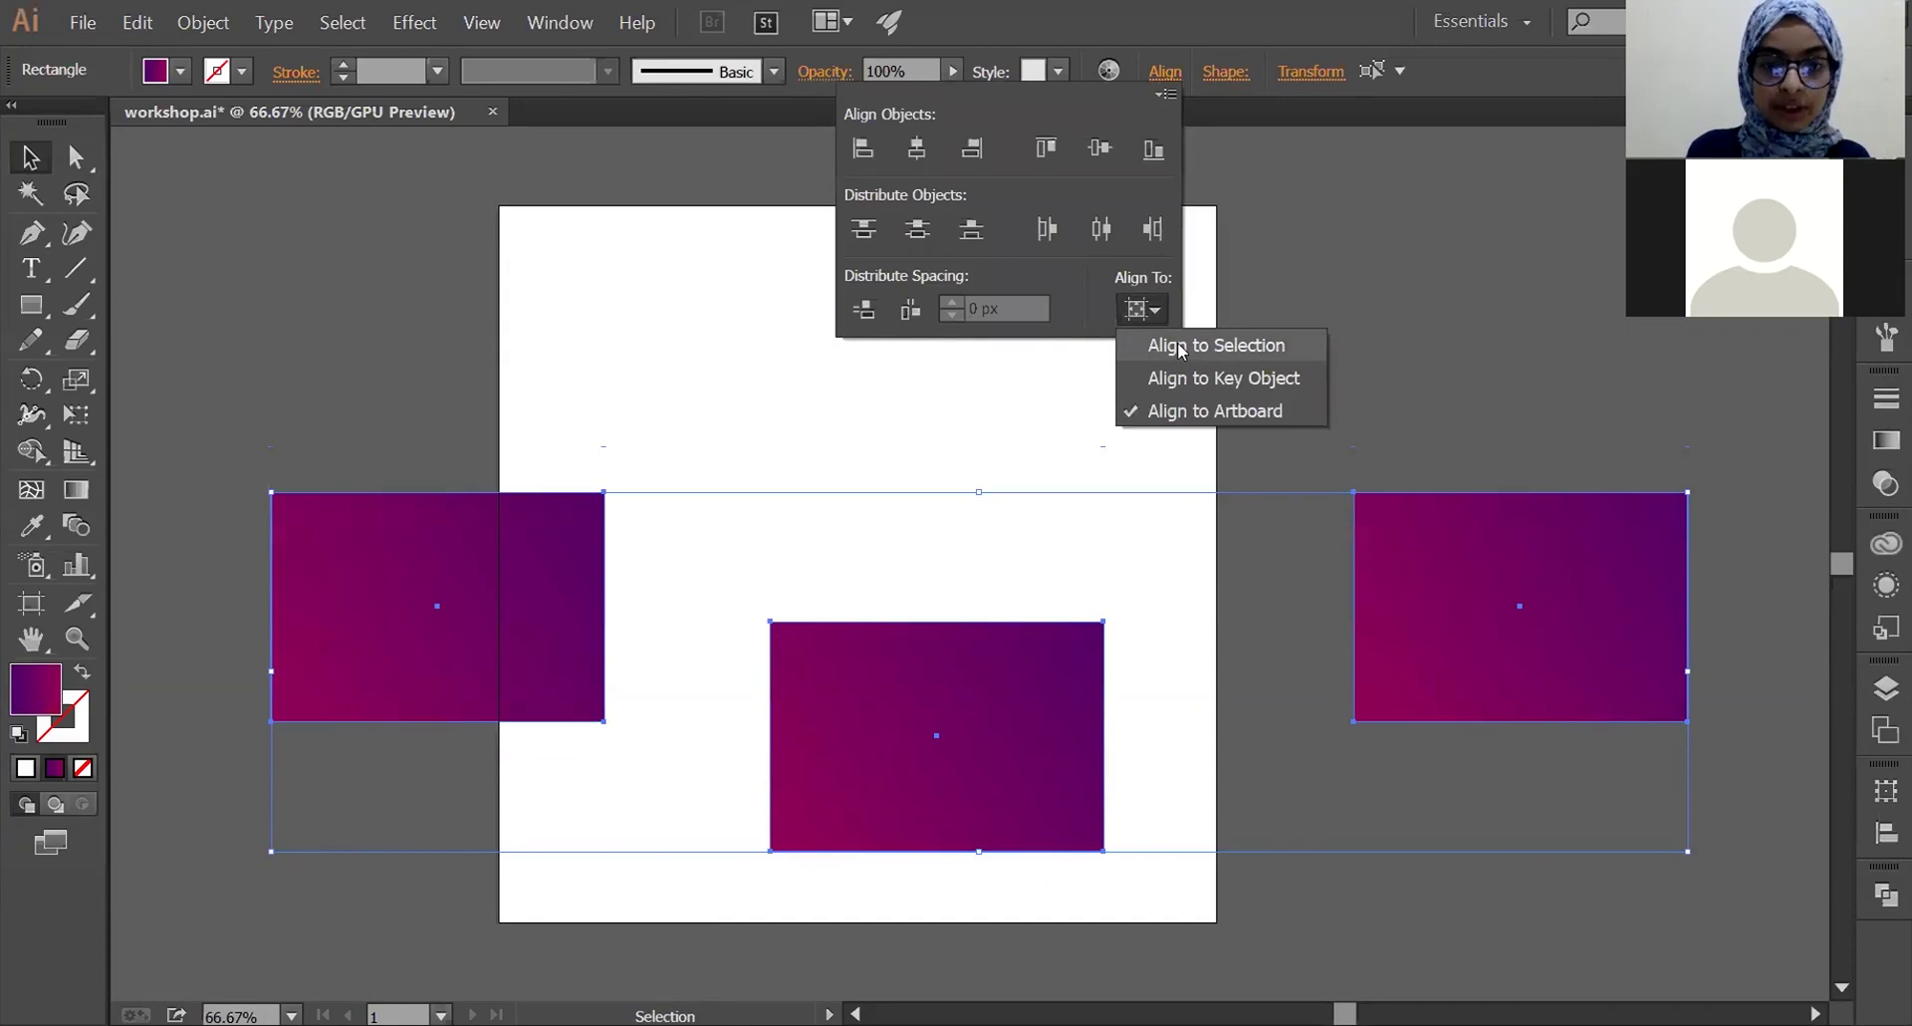
click(1181, 348)
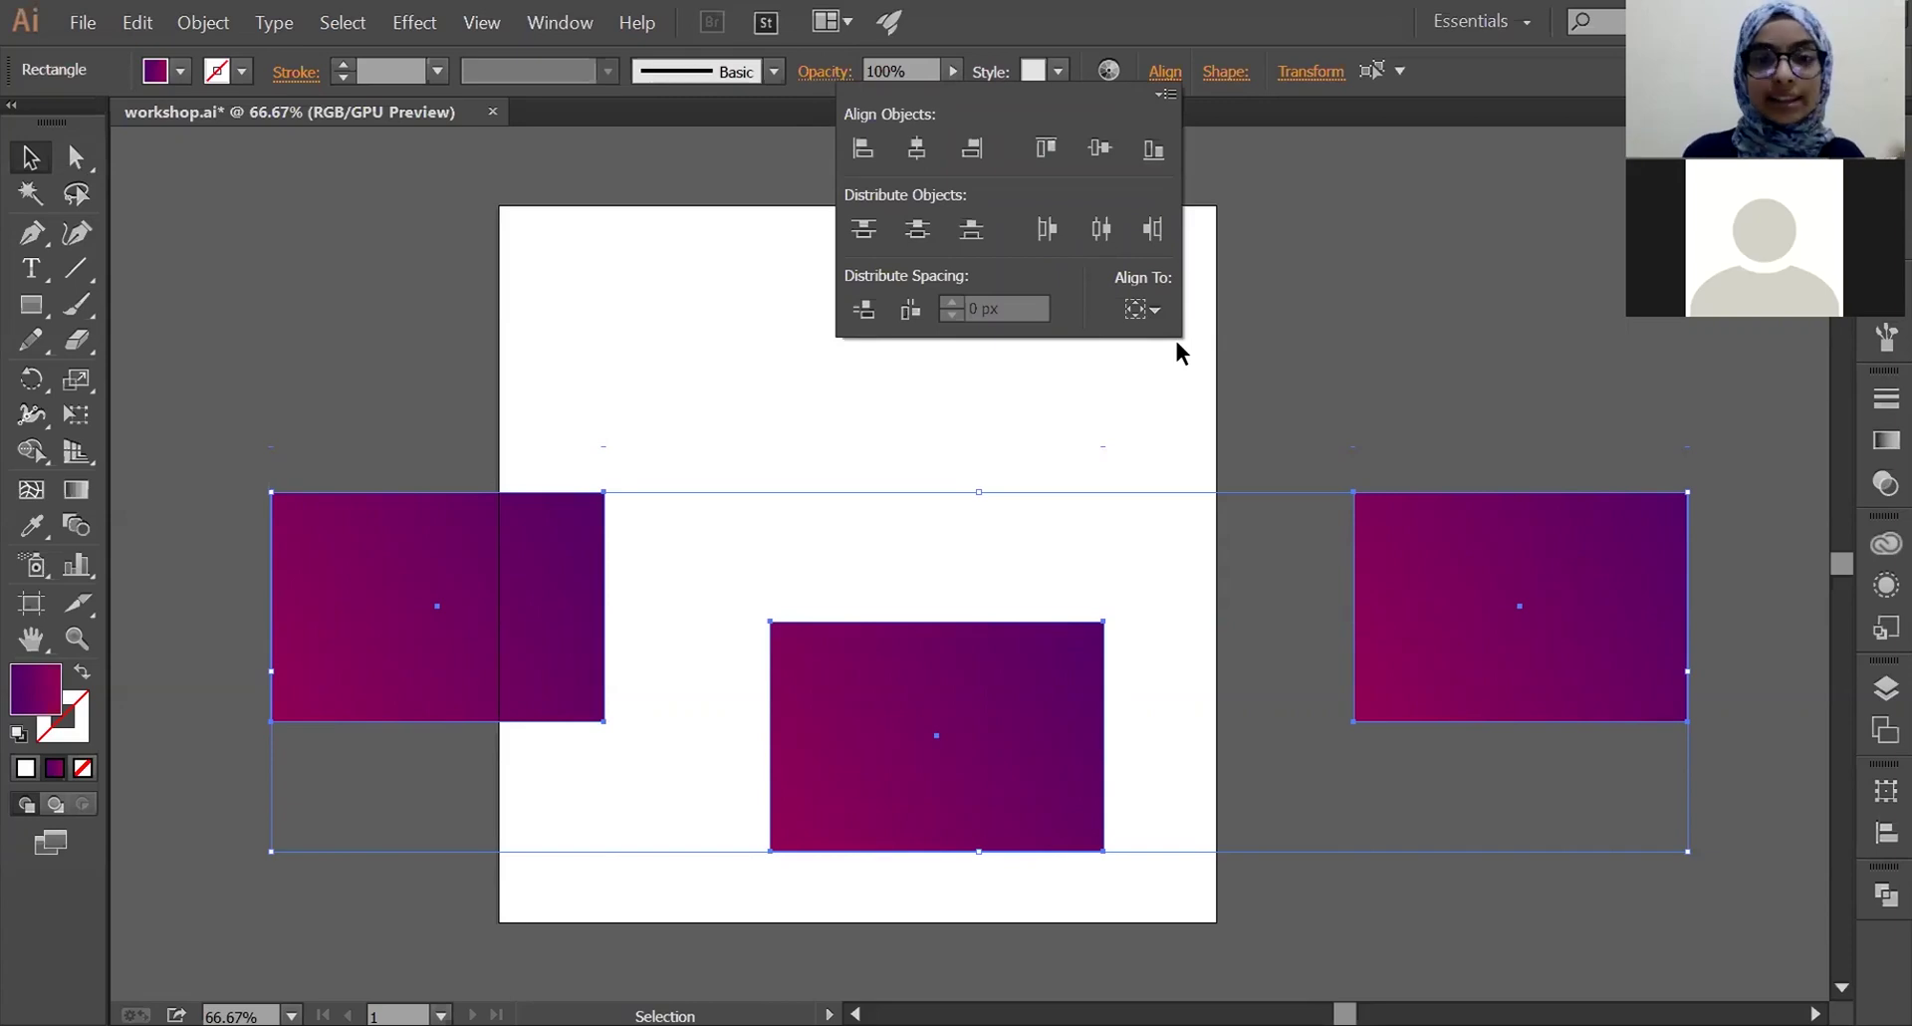
click(1096, 151)
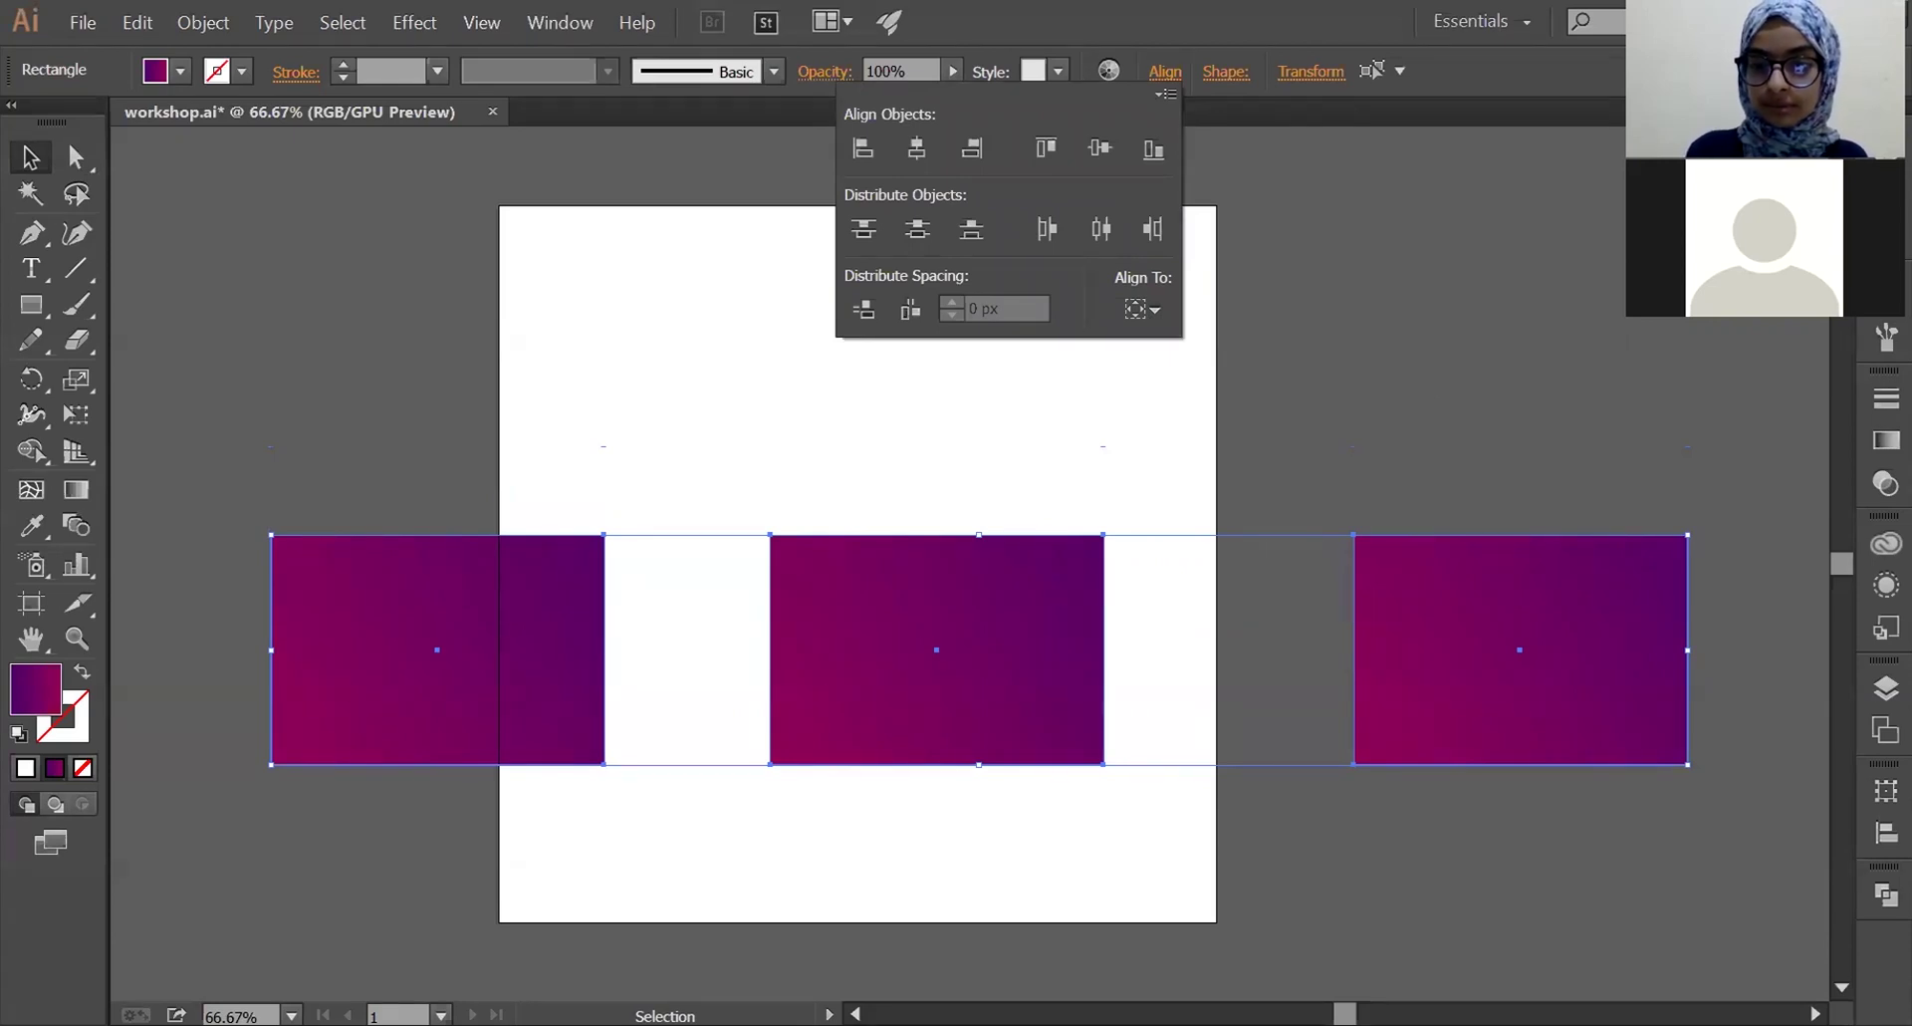
click(1515, 711)
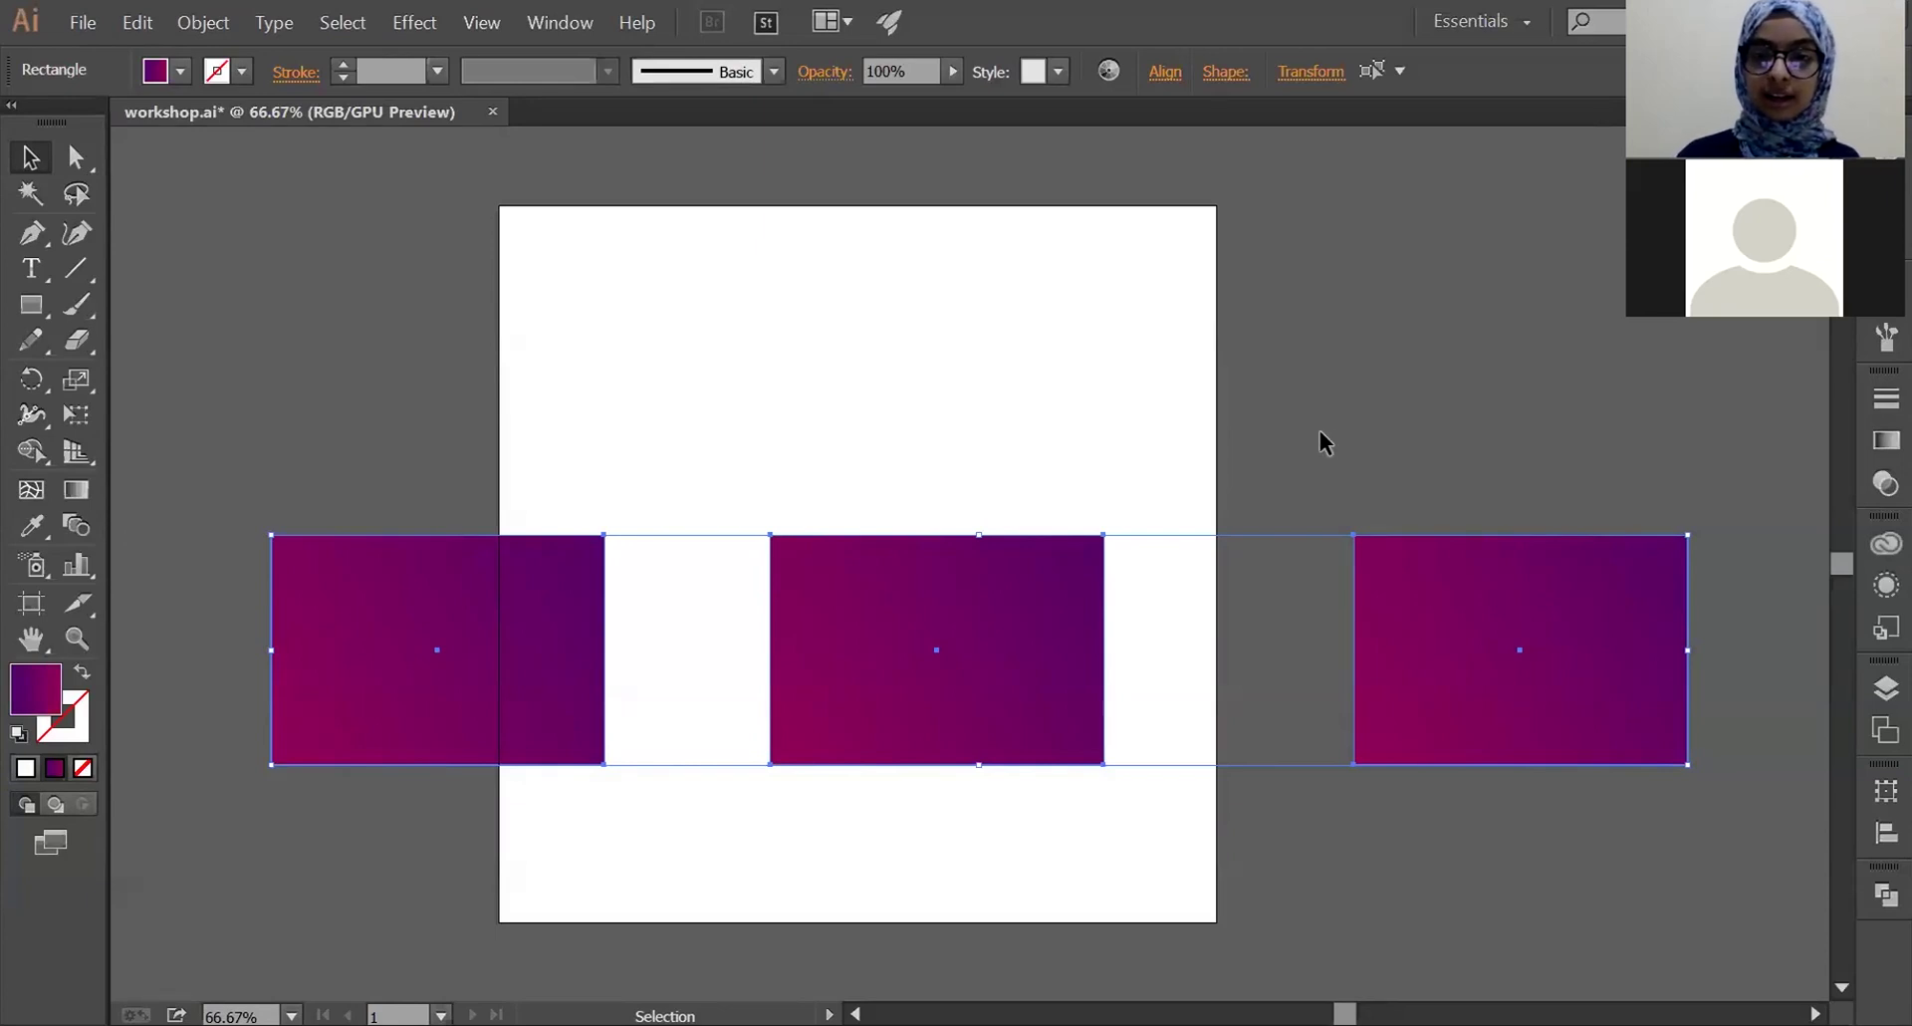
click(1080, 404)
- Move the left rectangle to the artboard top and the right one to the bottom
drag(472, 665, 1018, 348)
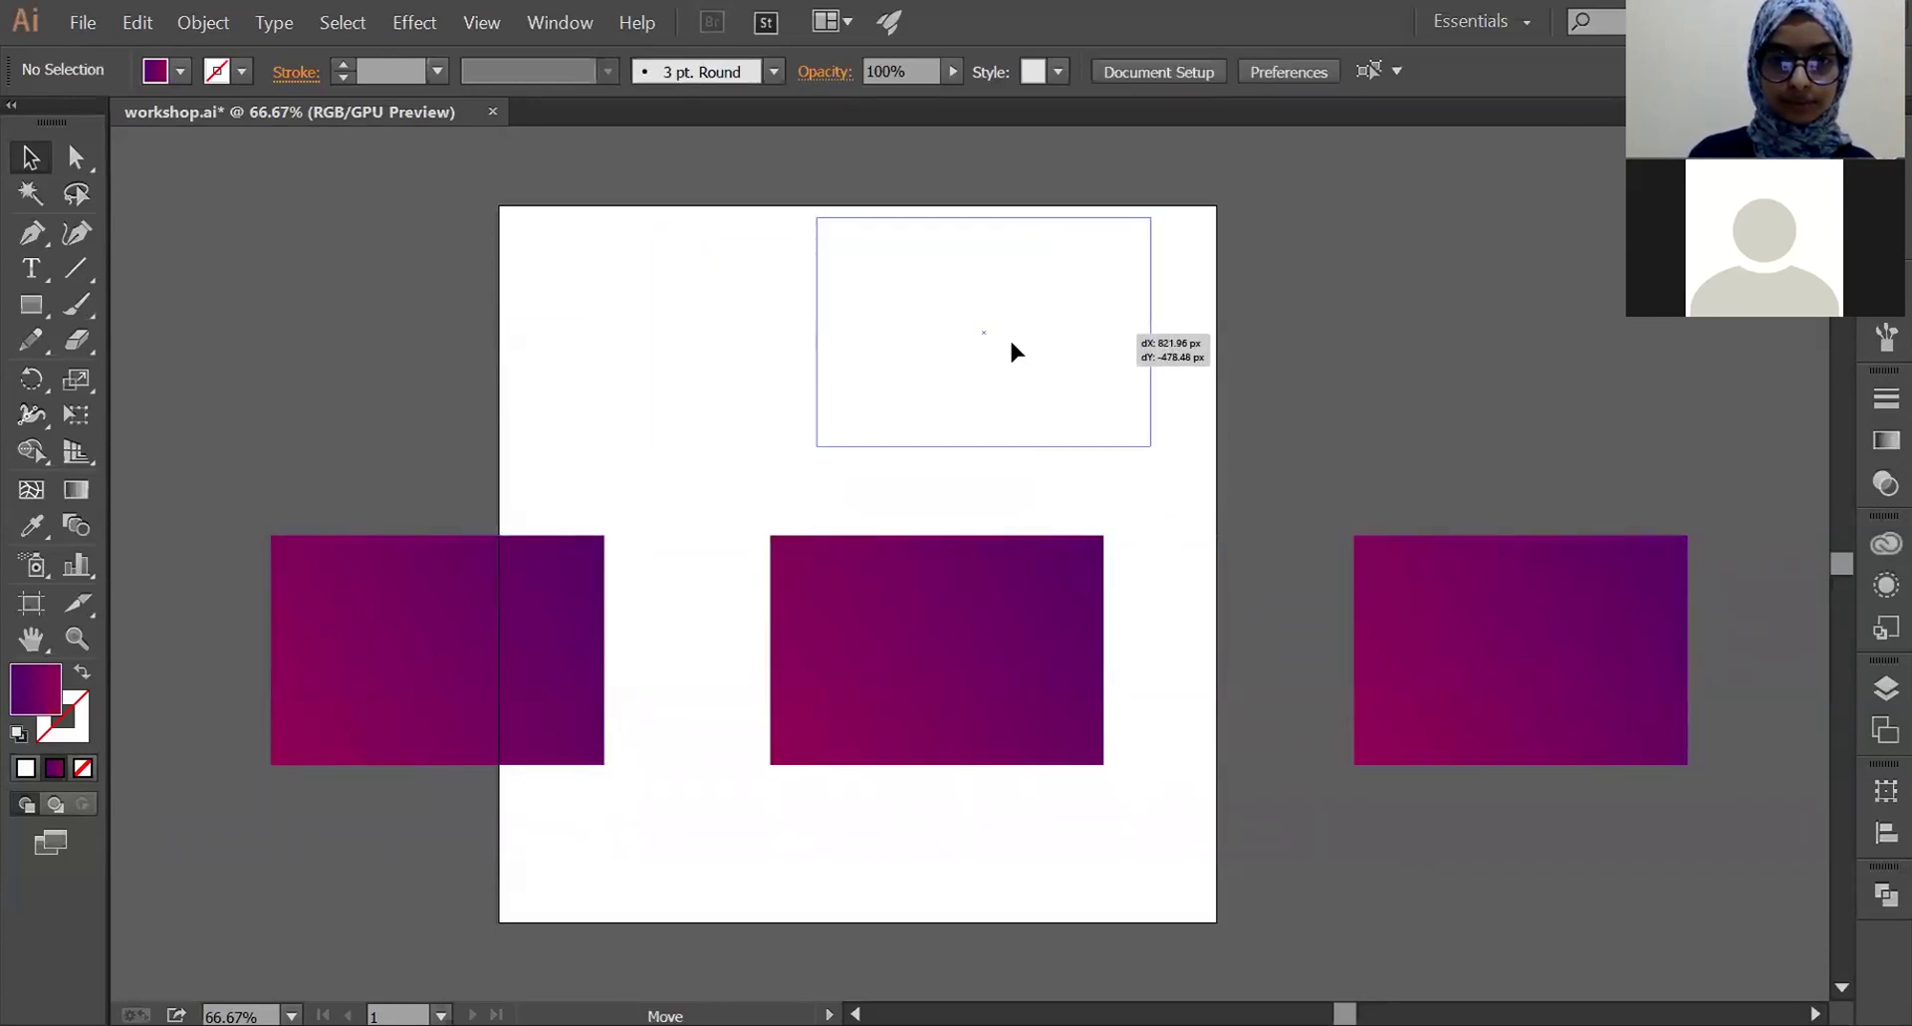
drag(1018, 350, 1024, 329)
drag(1374, 610, 1349, 647)
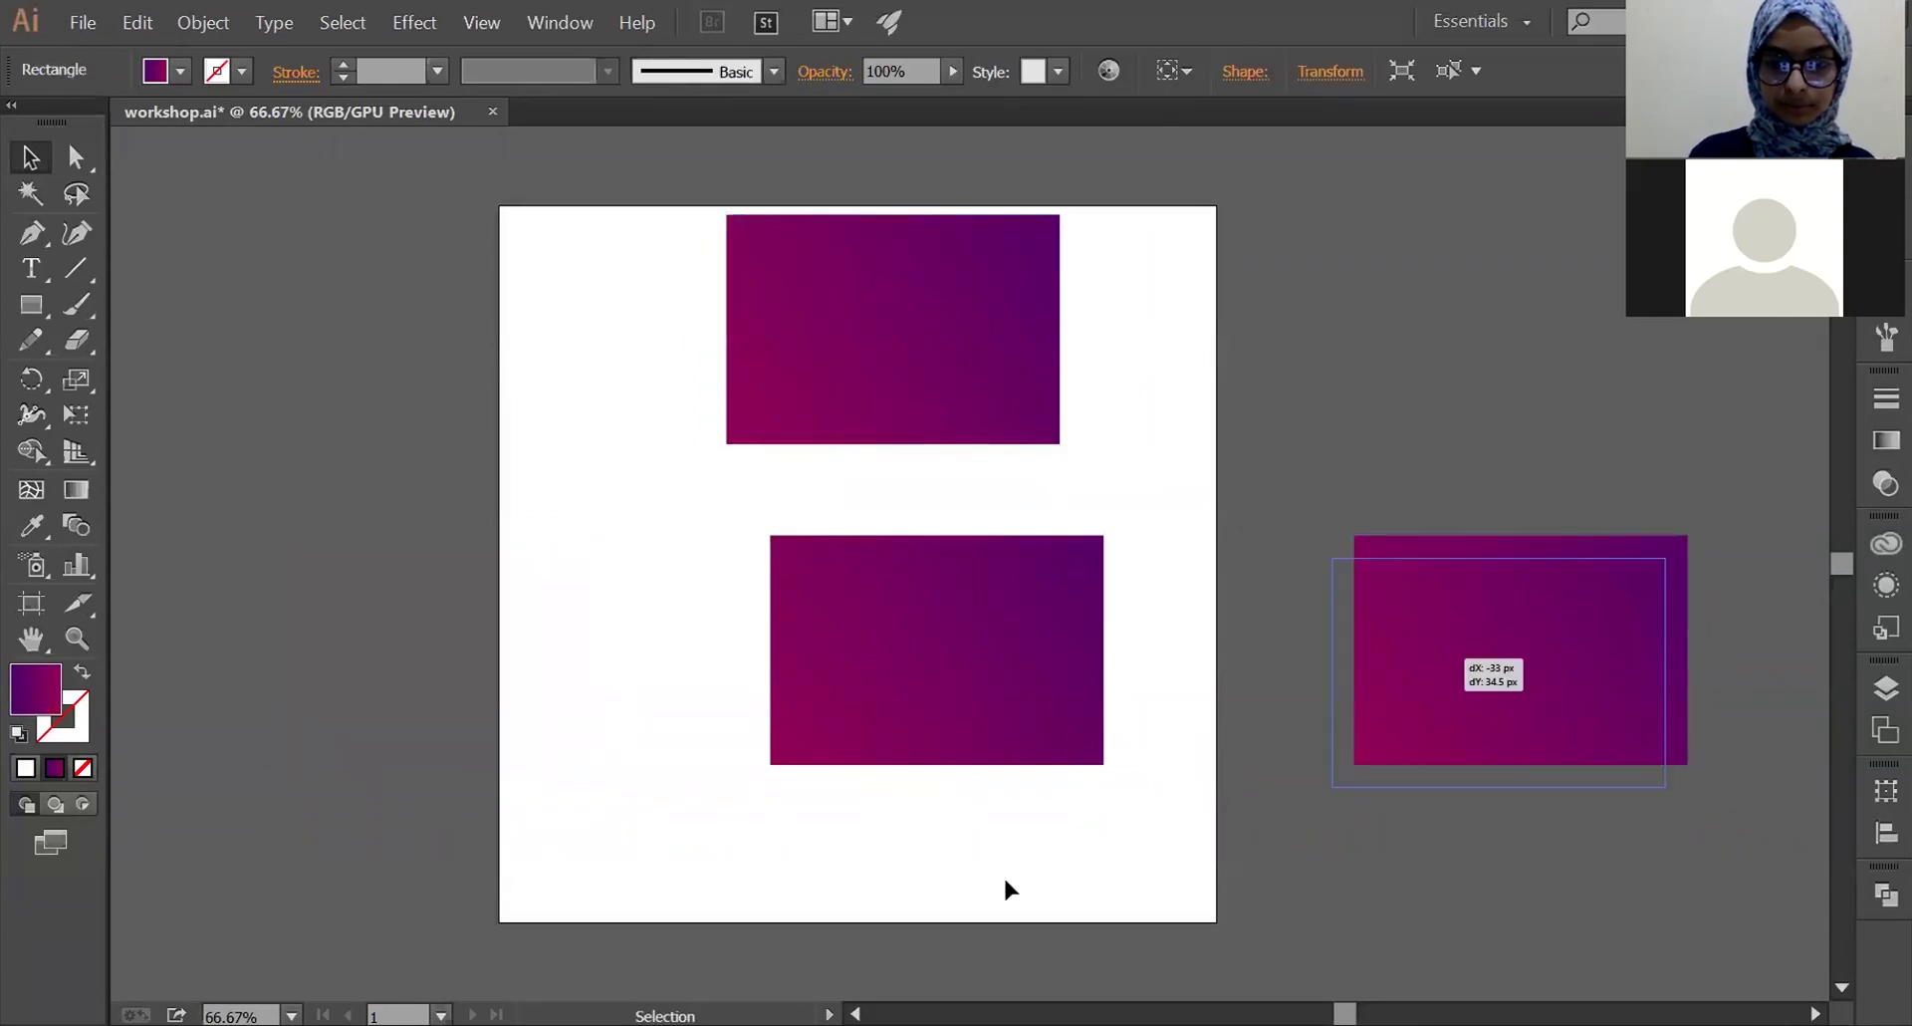
drag(1021, 882, 947, 882)
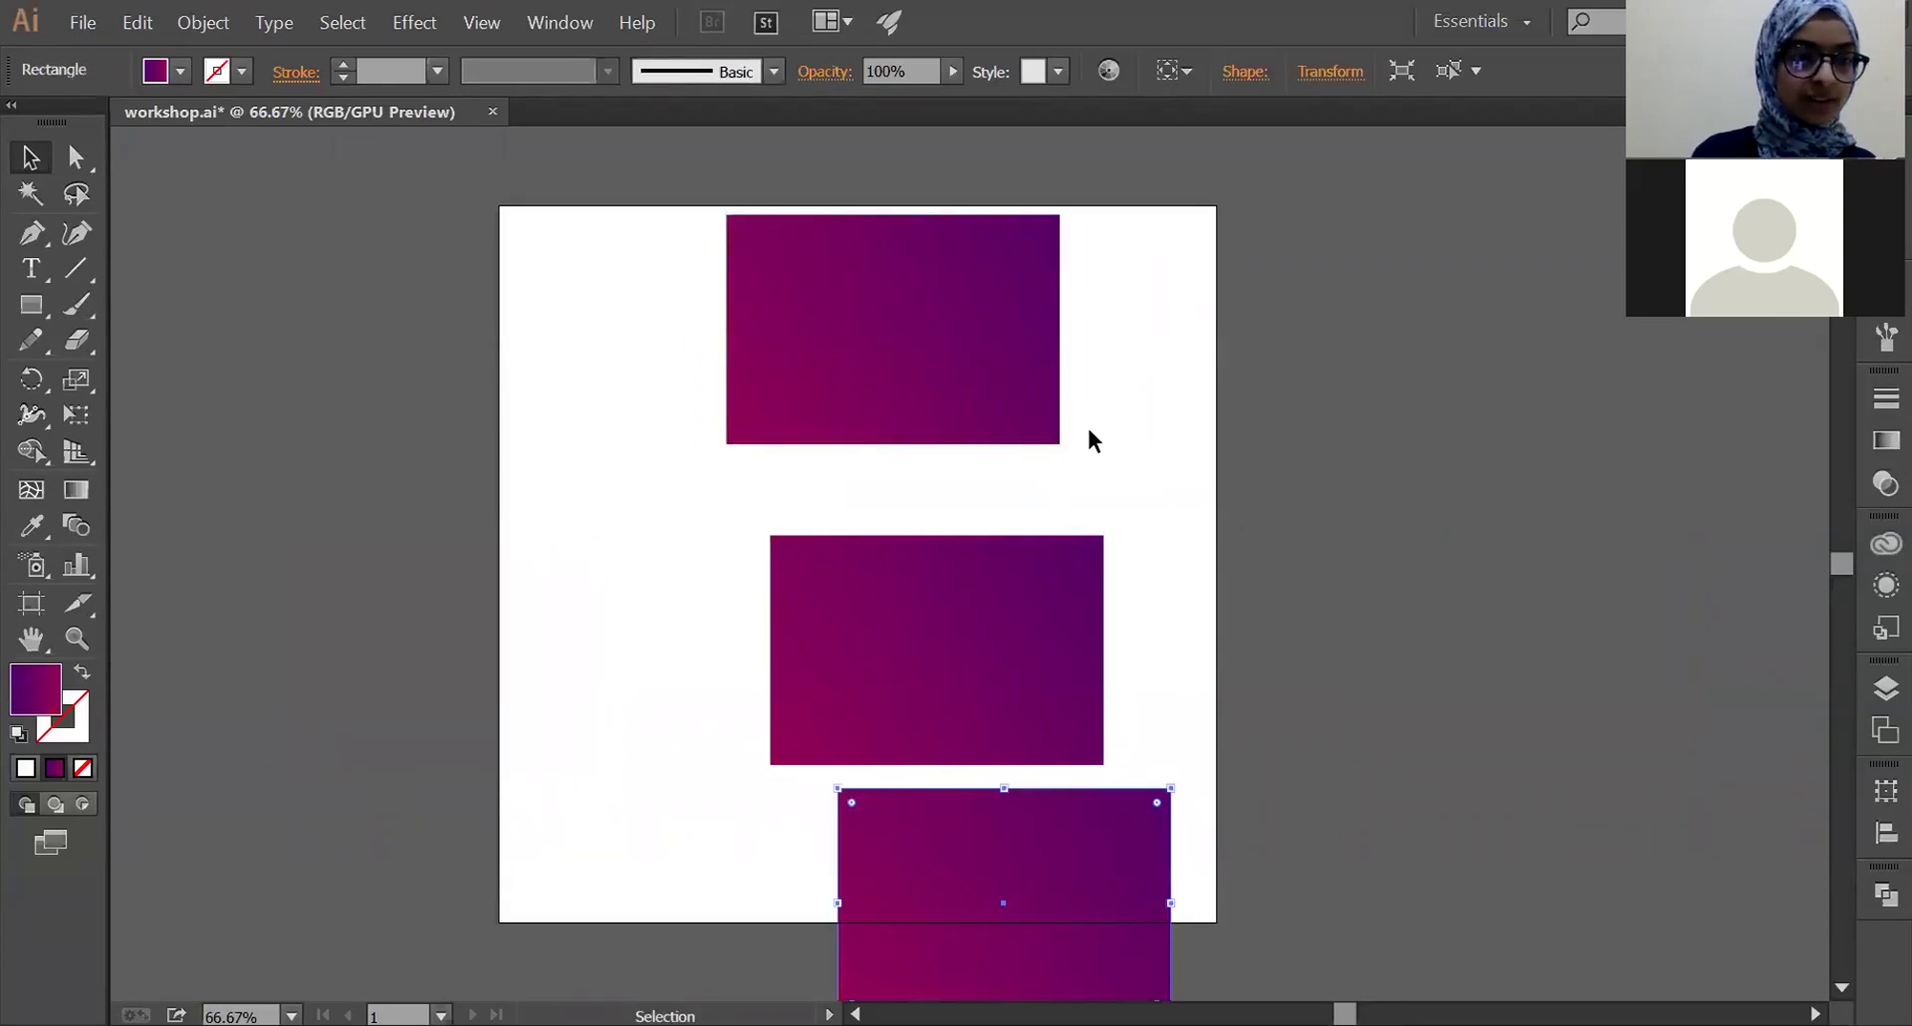
- Set the artboard height to 1920 px, making it a 1080 × 1920 portrait
click(33, 604)
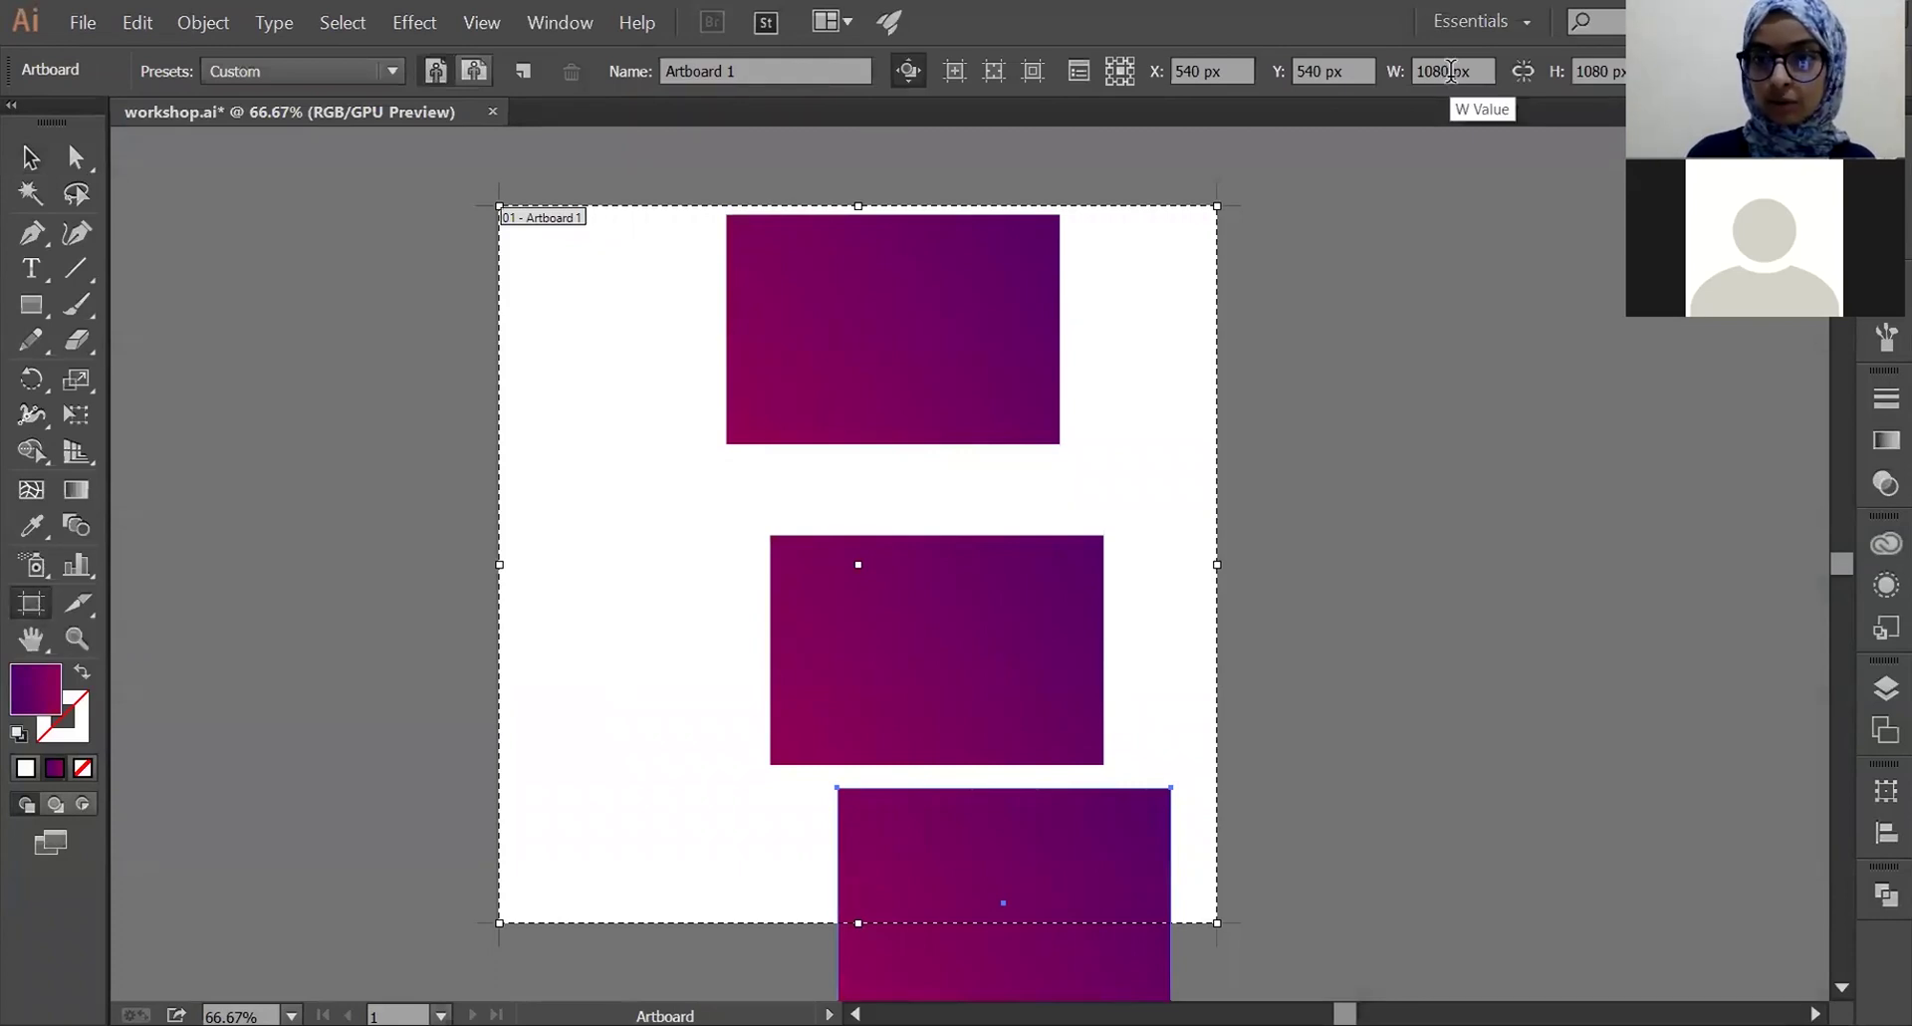
click(1594, 71)
text(1920)
key(Return)
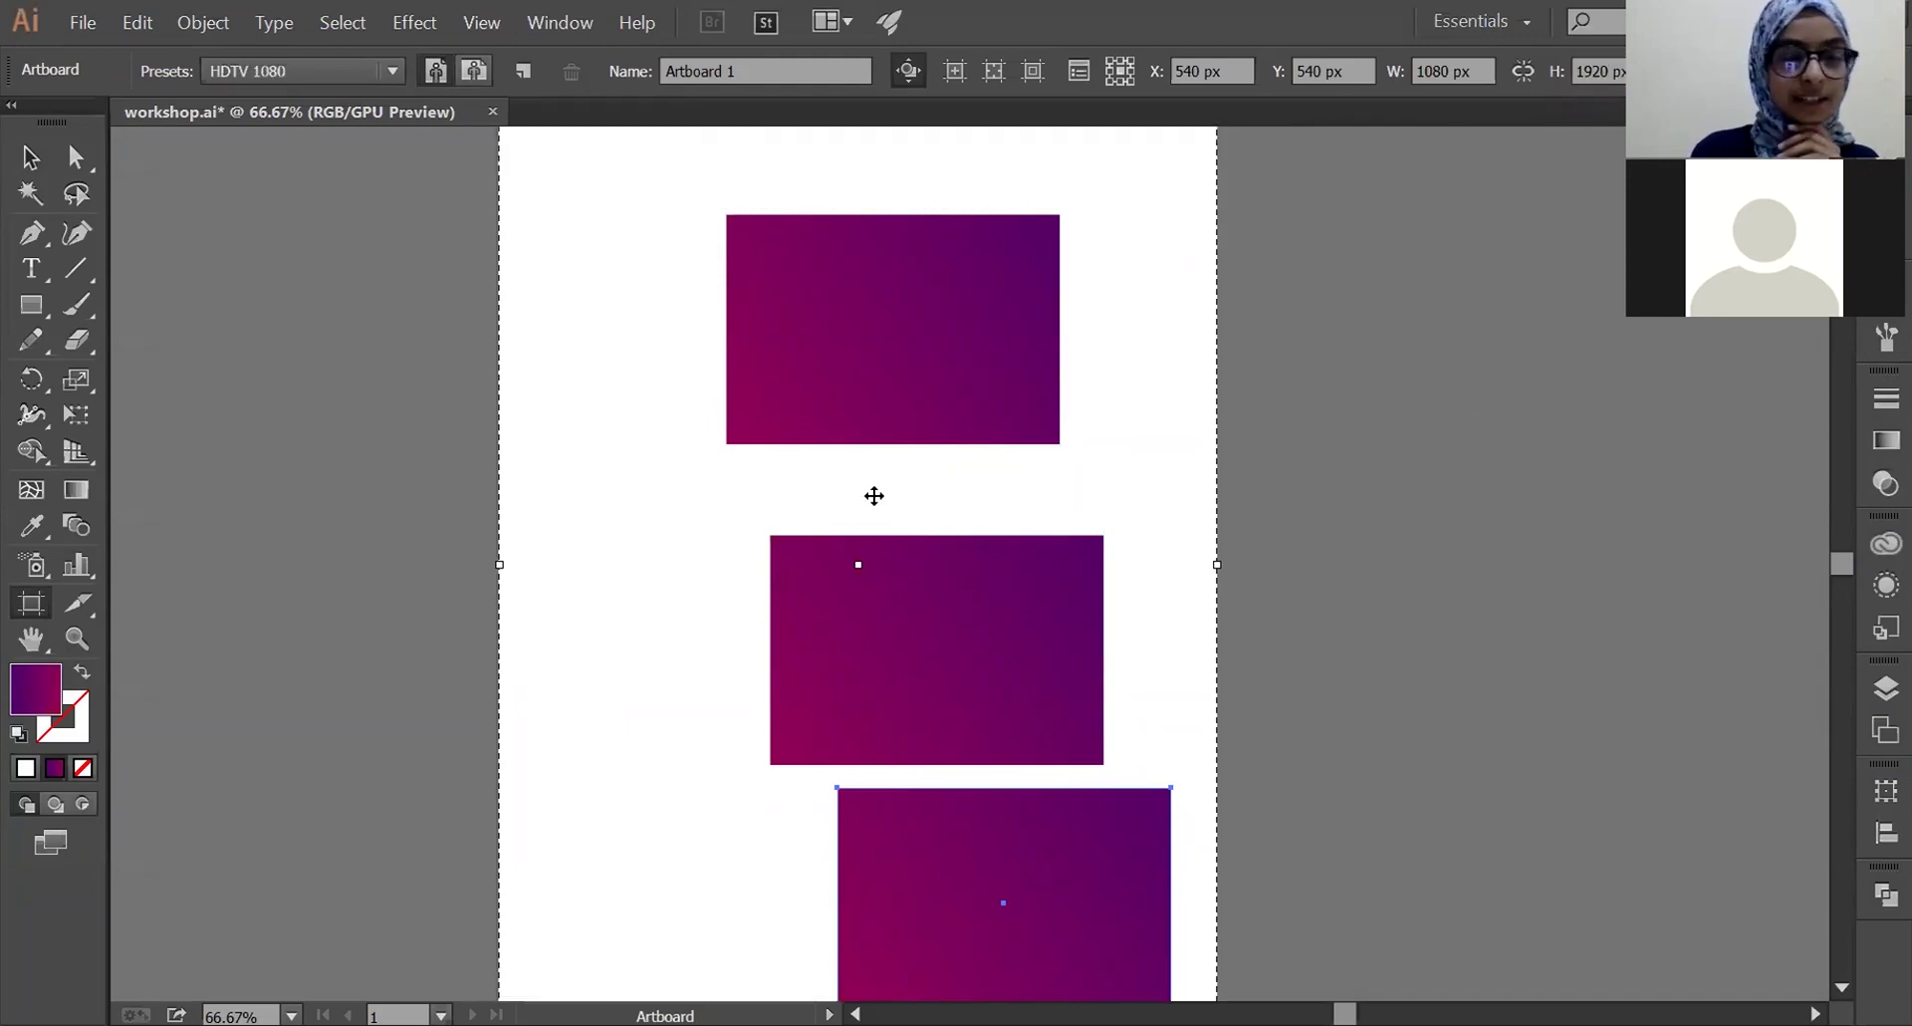
key(Escape)
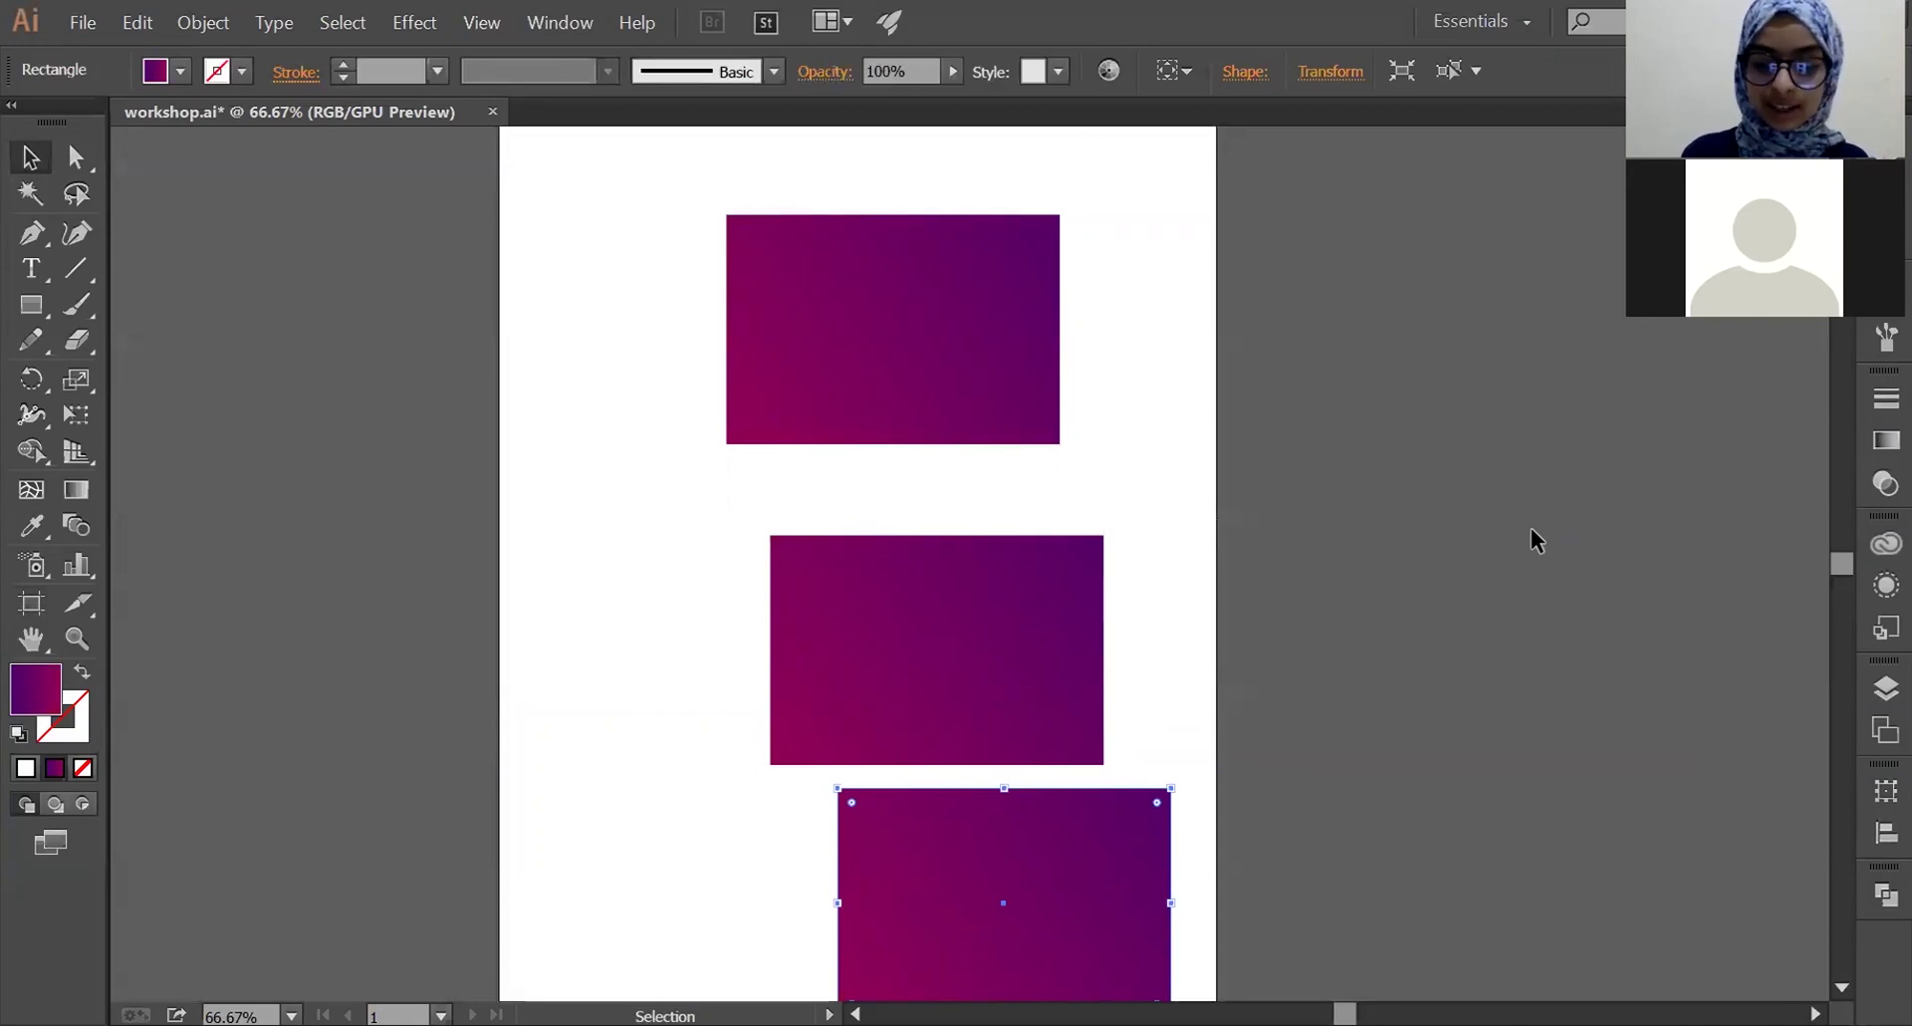
key(ctrl+equal)
key(ctrl+equal)
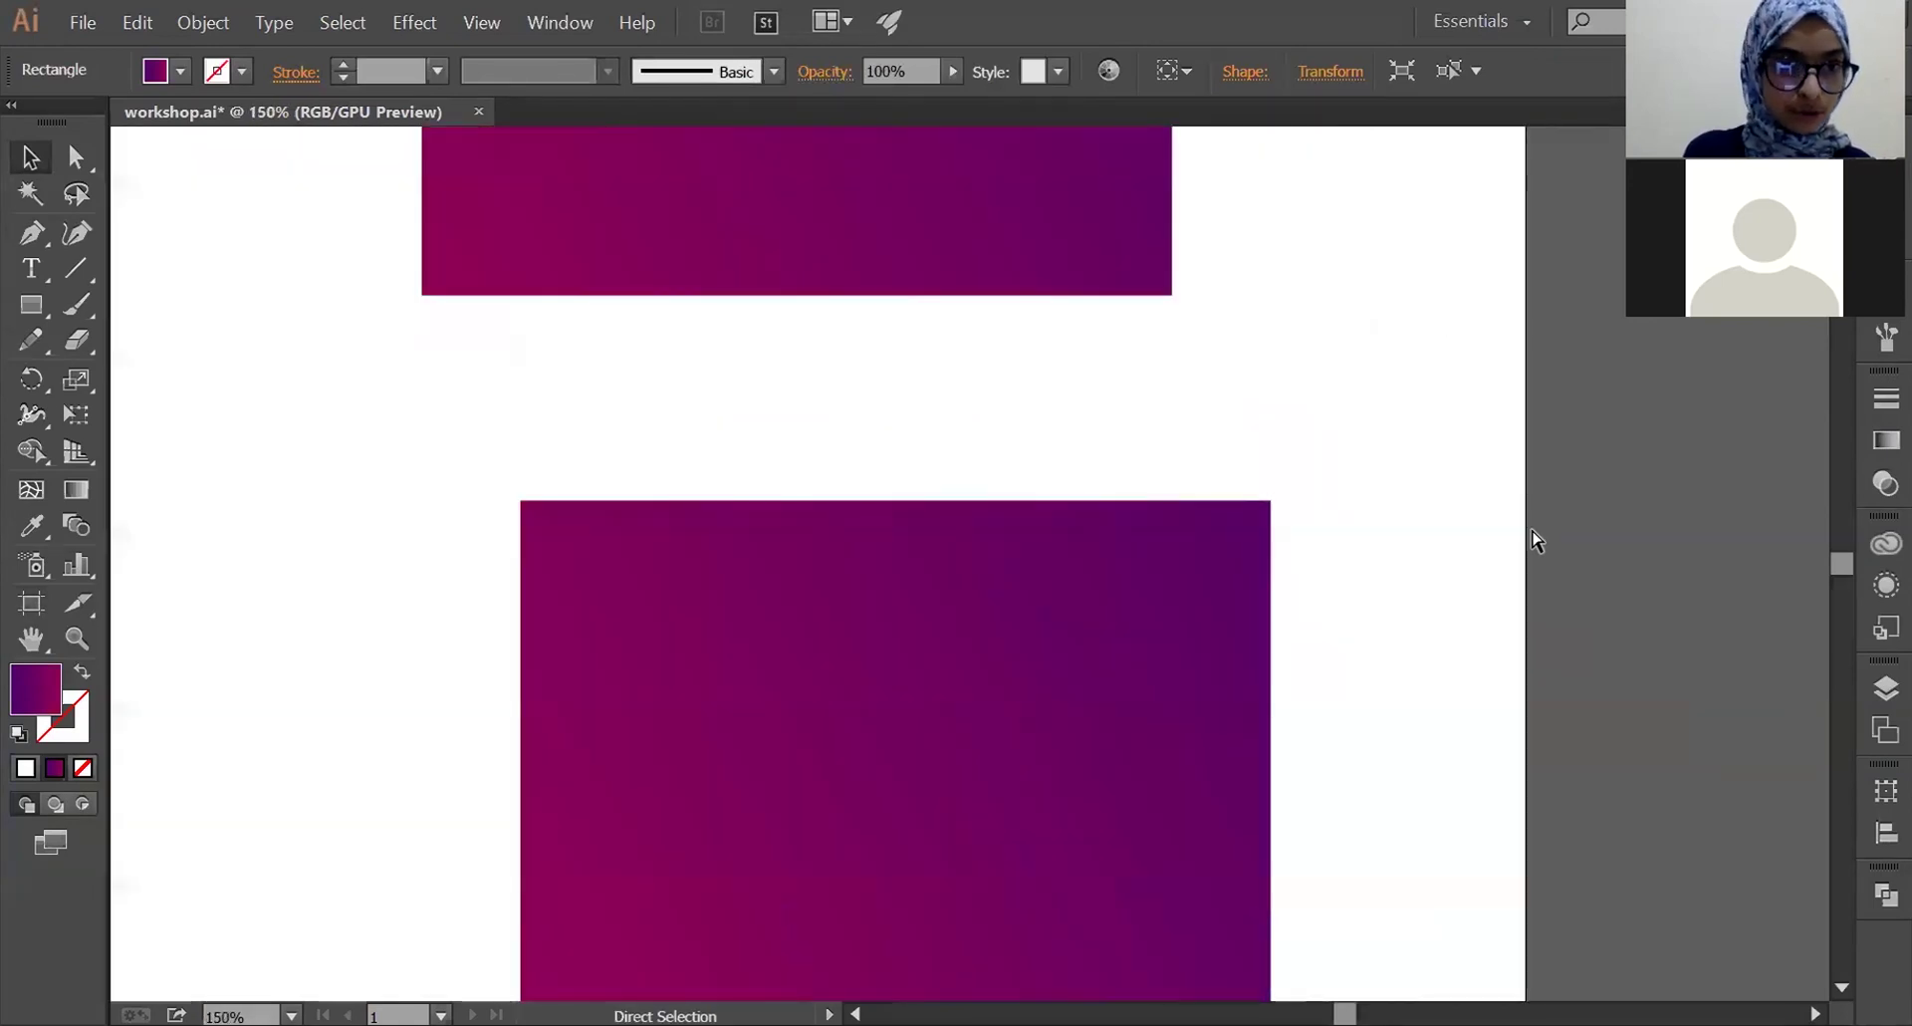
key(ctrl+equal)
key(ctrl+minus)
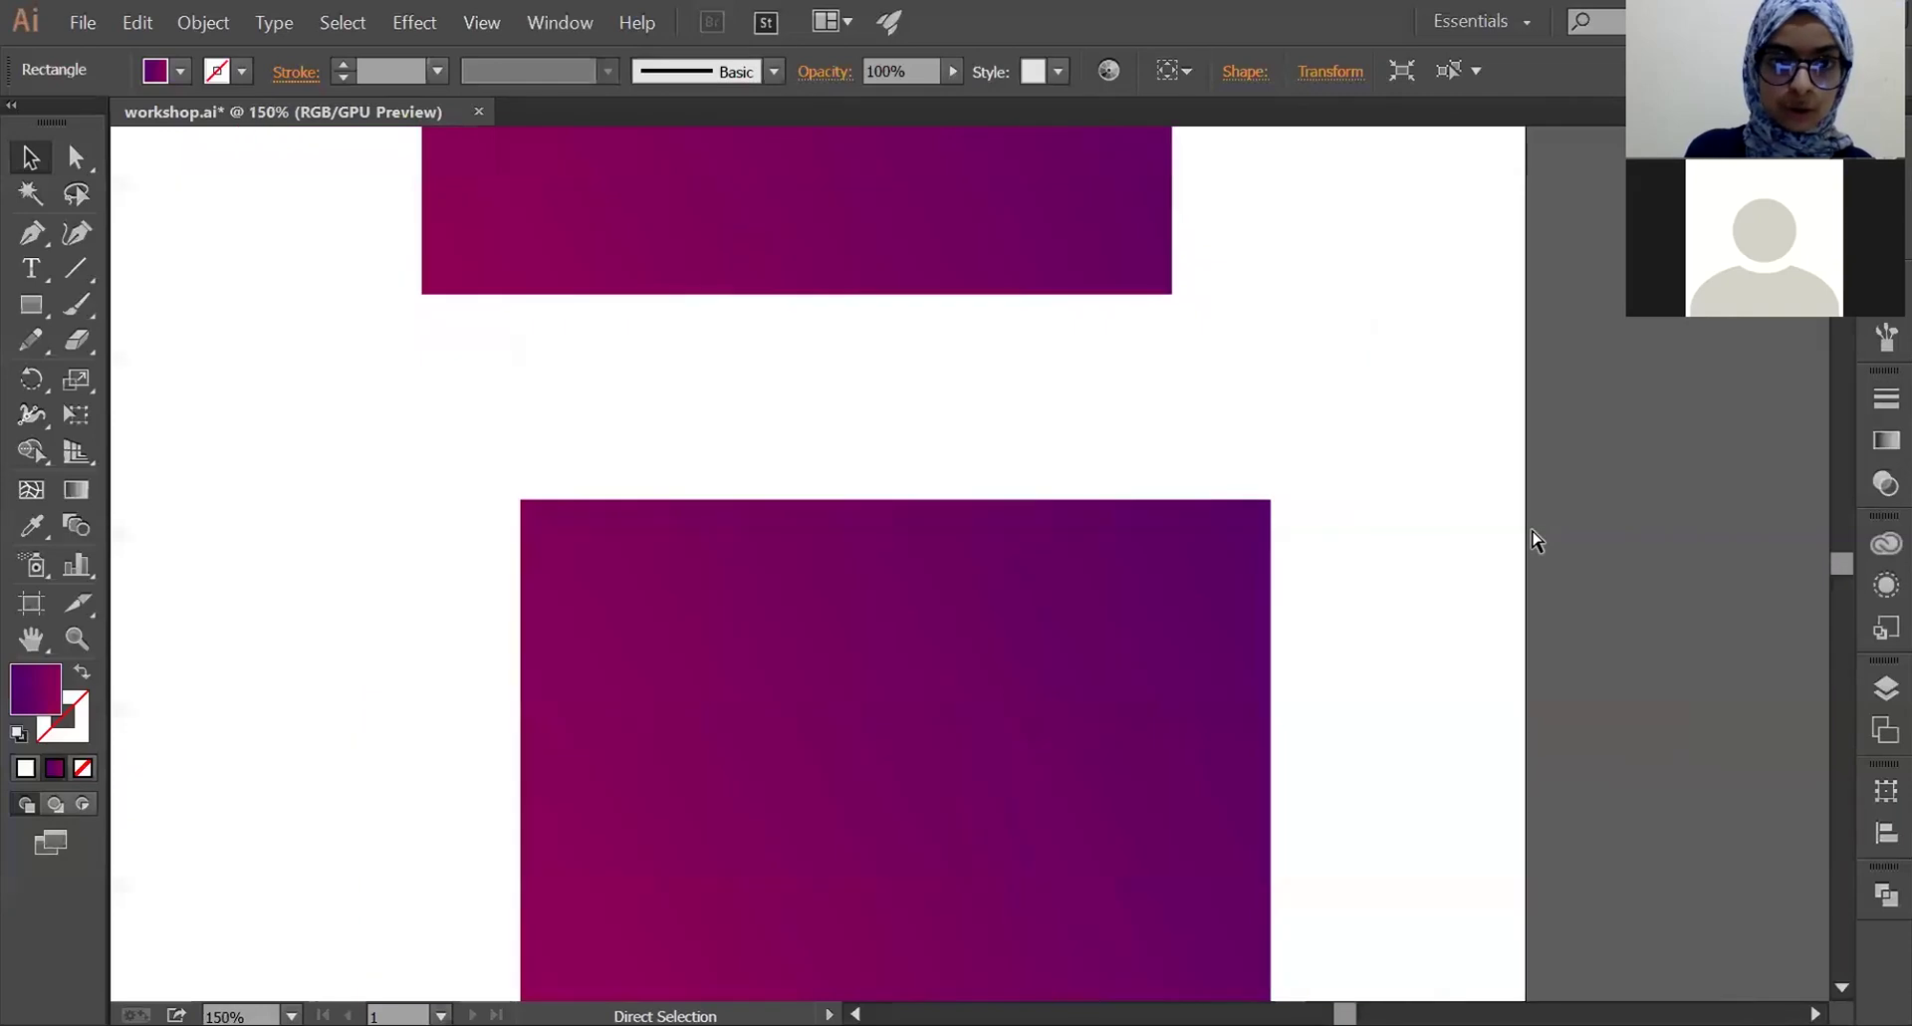
key(ctrl+minus)
key(ctrl+minus)
key(ctrl+minus)
key(ctrl+minus)
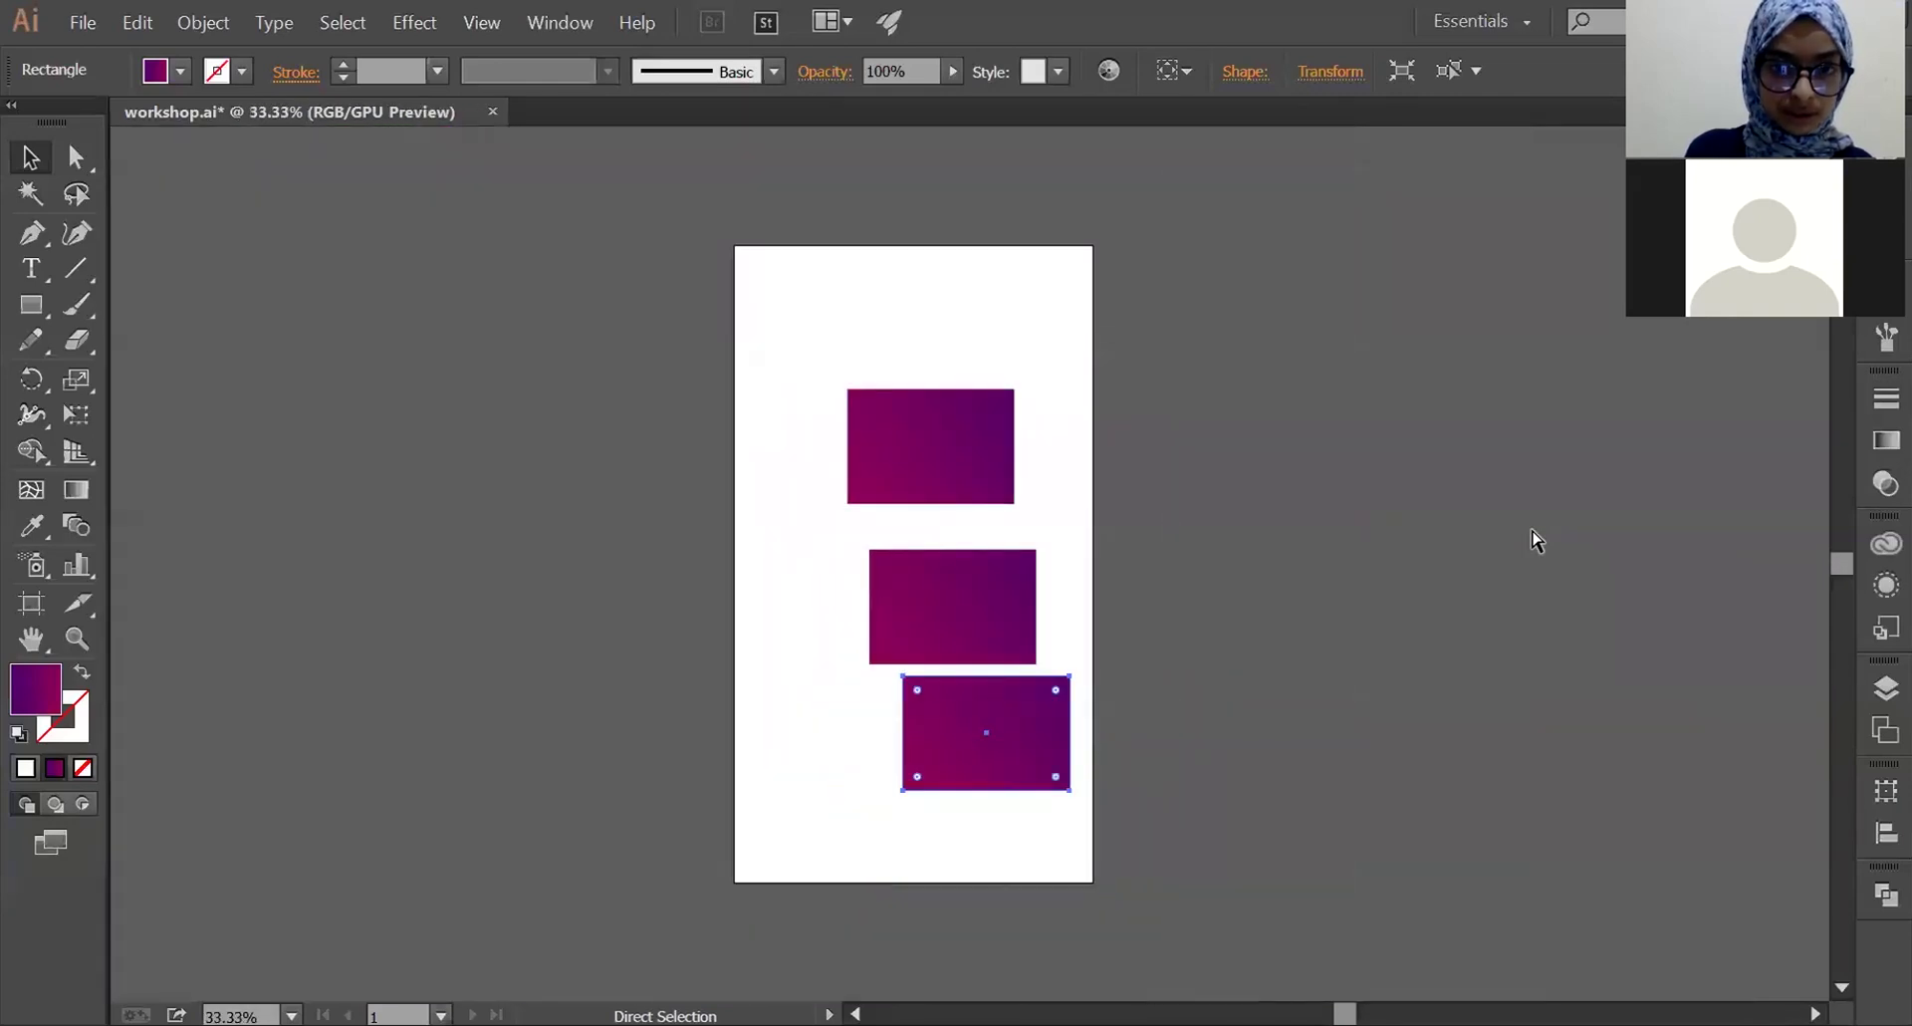
key(ctrl+equal)
key(ctrl+equal)
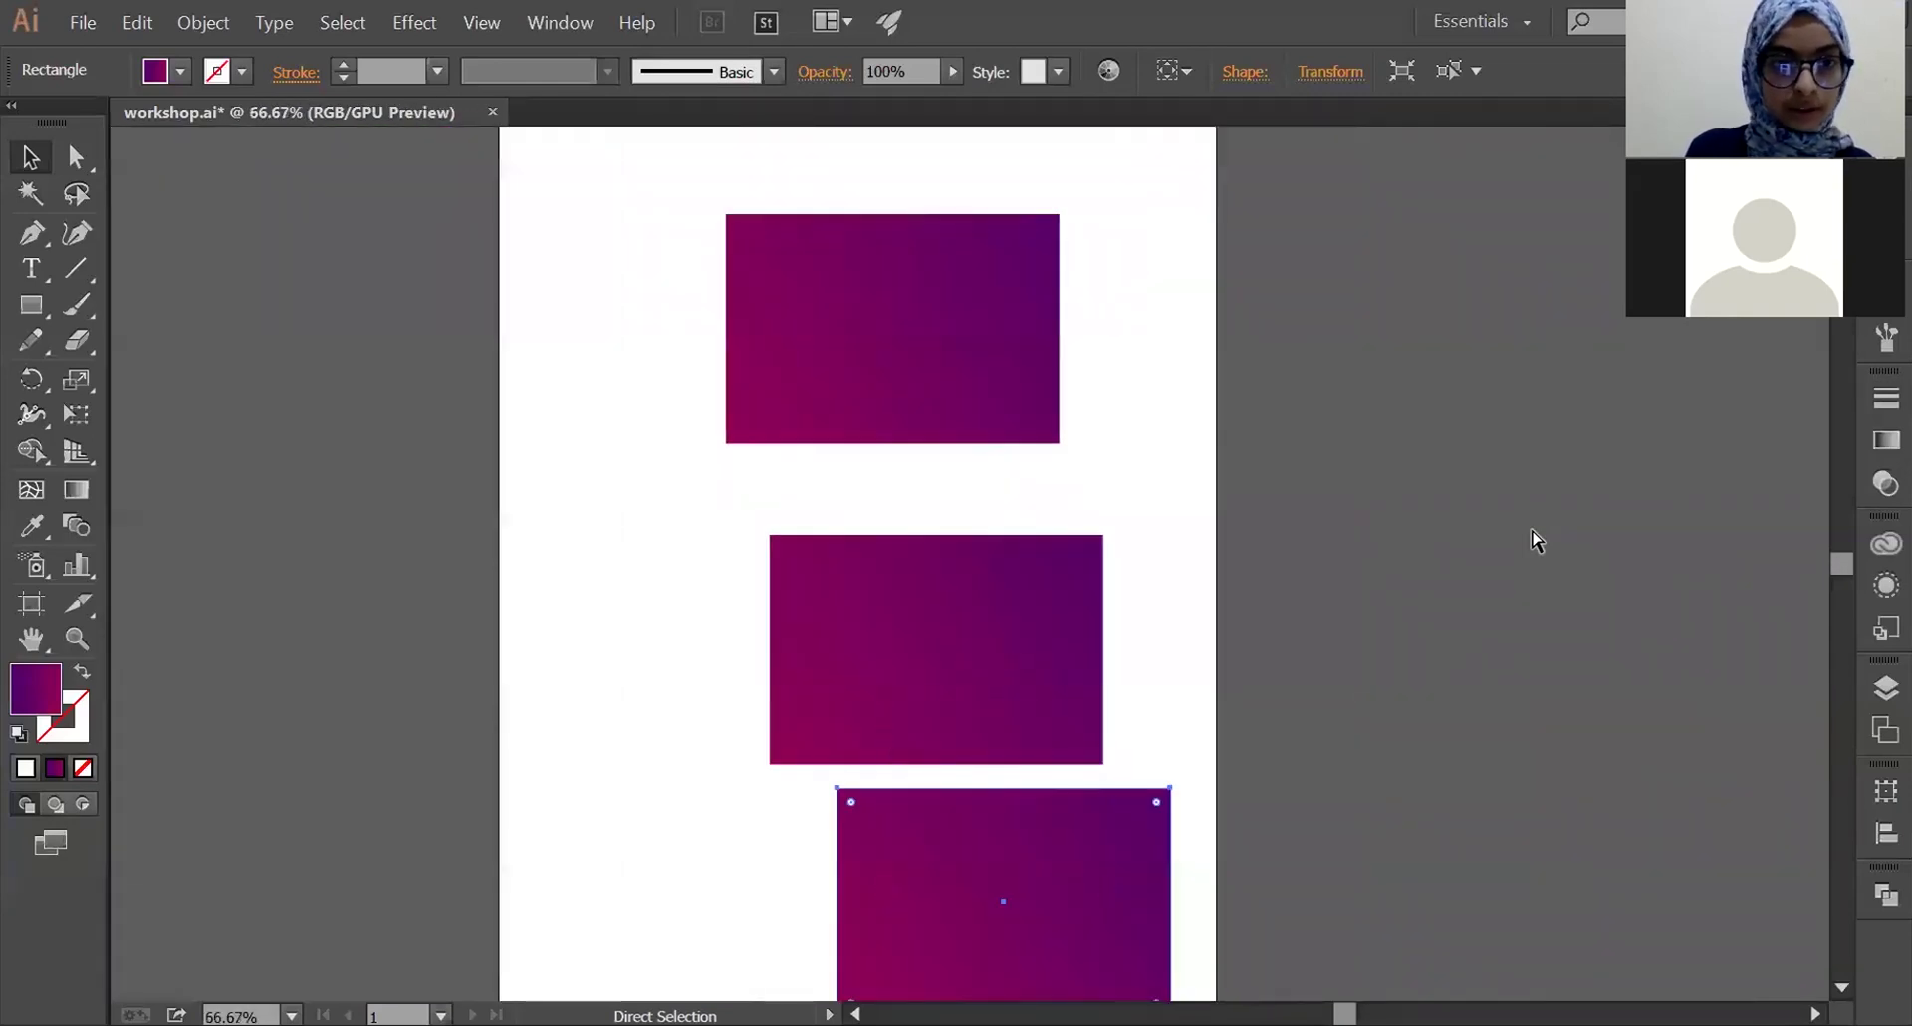
key(ctrl+minus)
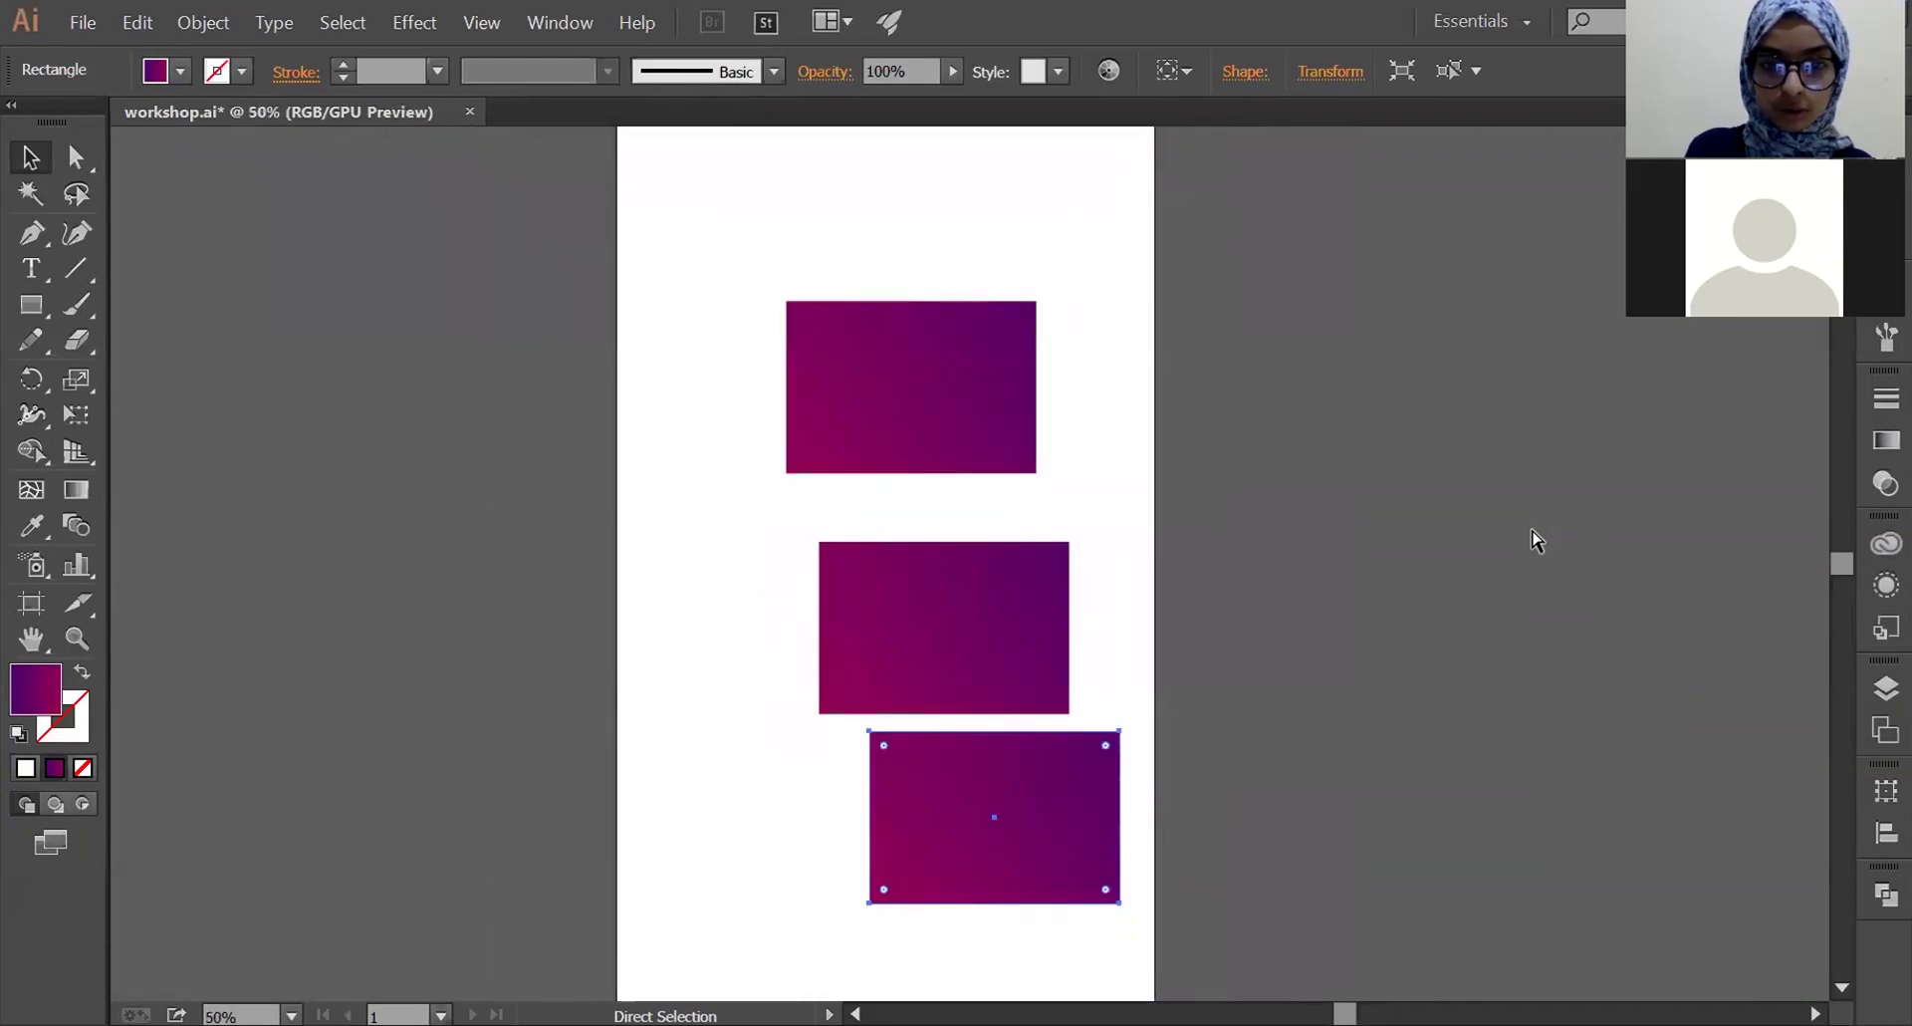
- Select all three stacked rectangles and check the Align To reference
key(ctrl+minus)
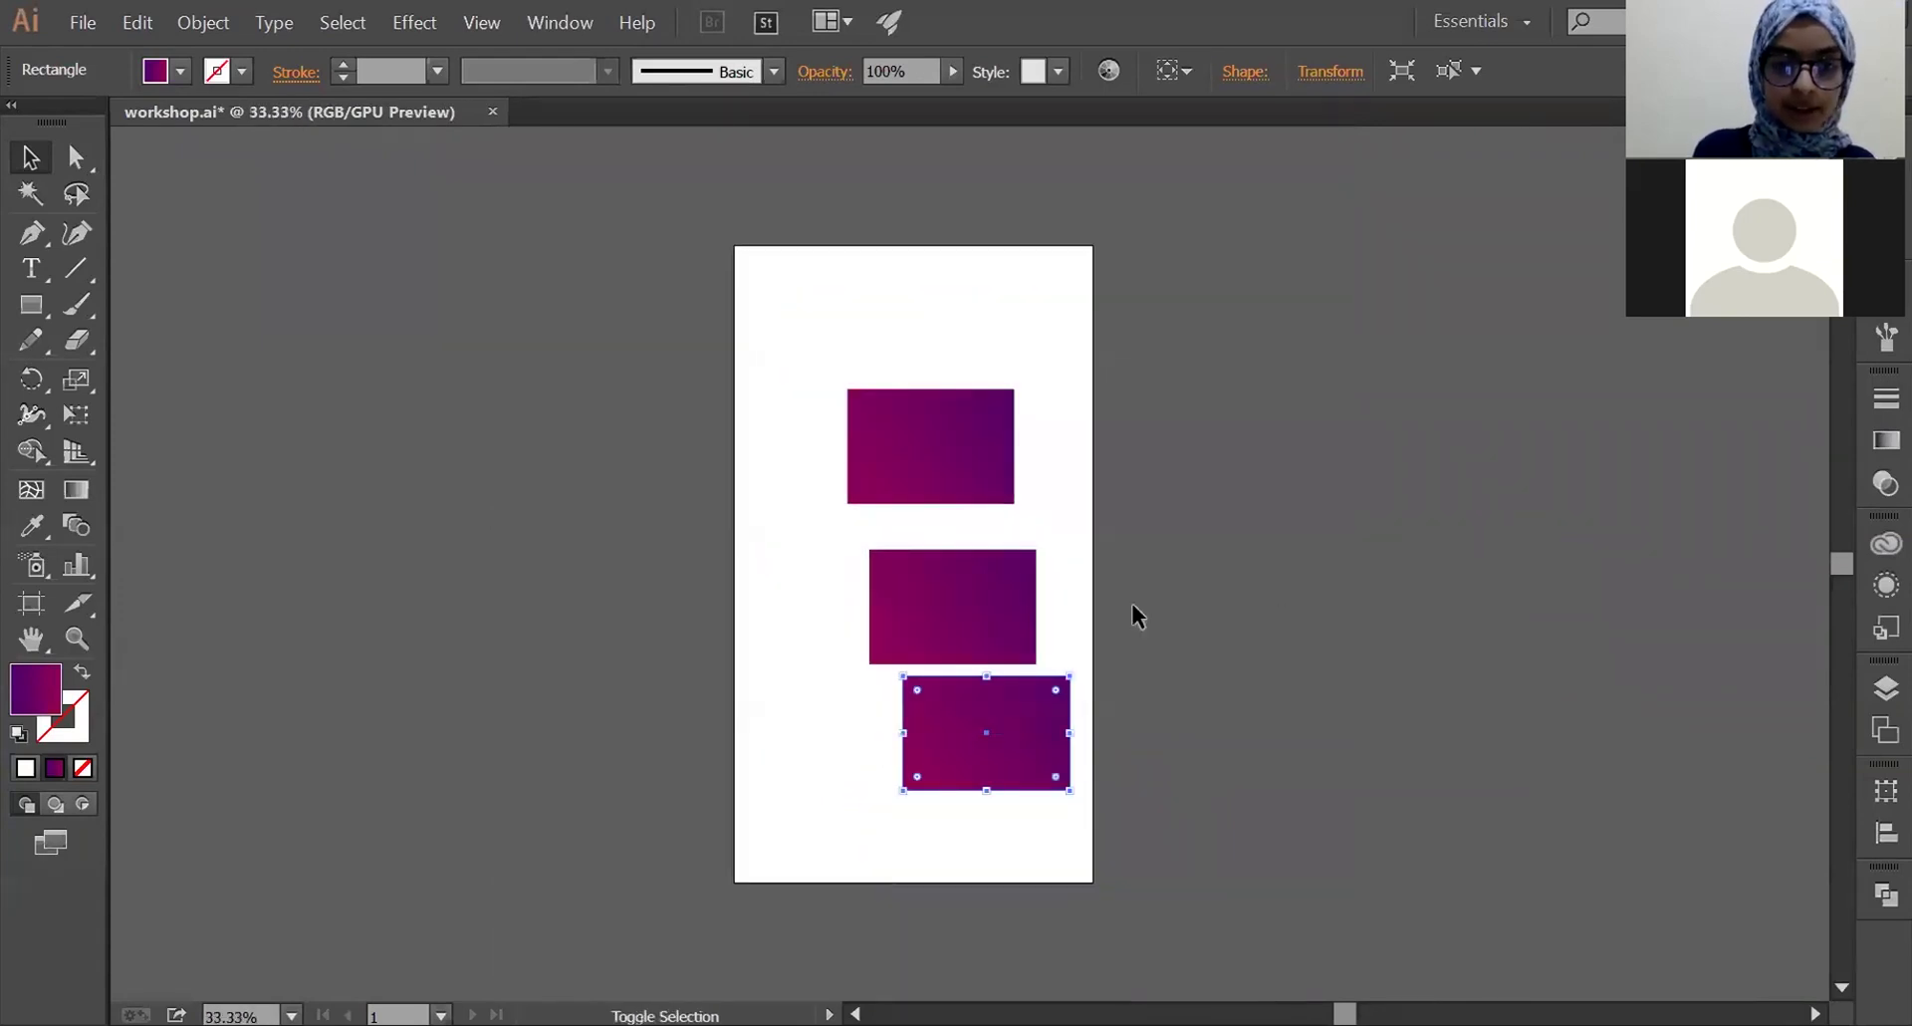
shift+click(1011, 588)
shift+click(982, 488)
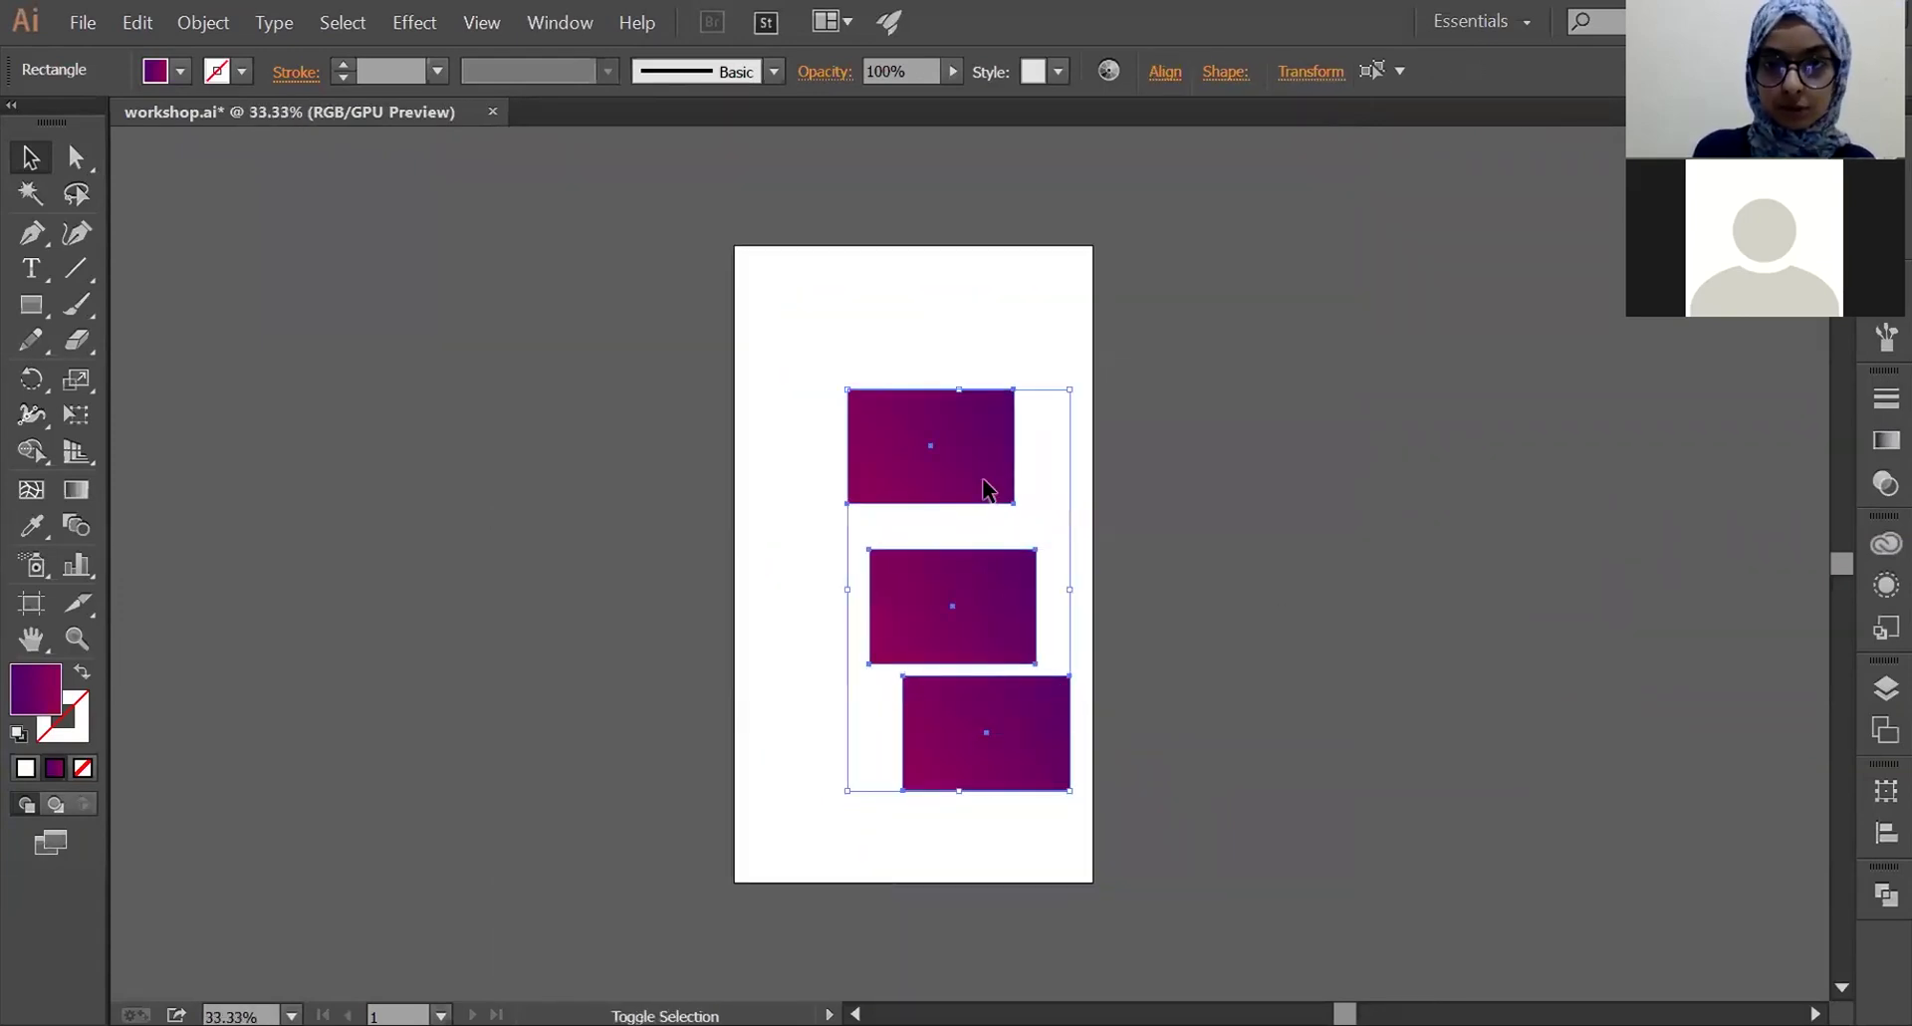
click(1161, 76)
click(1153, 311)
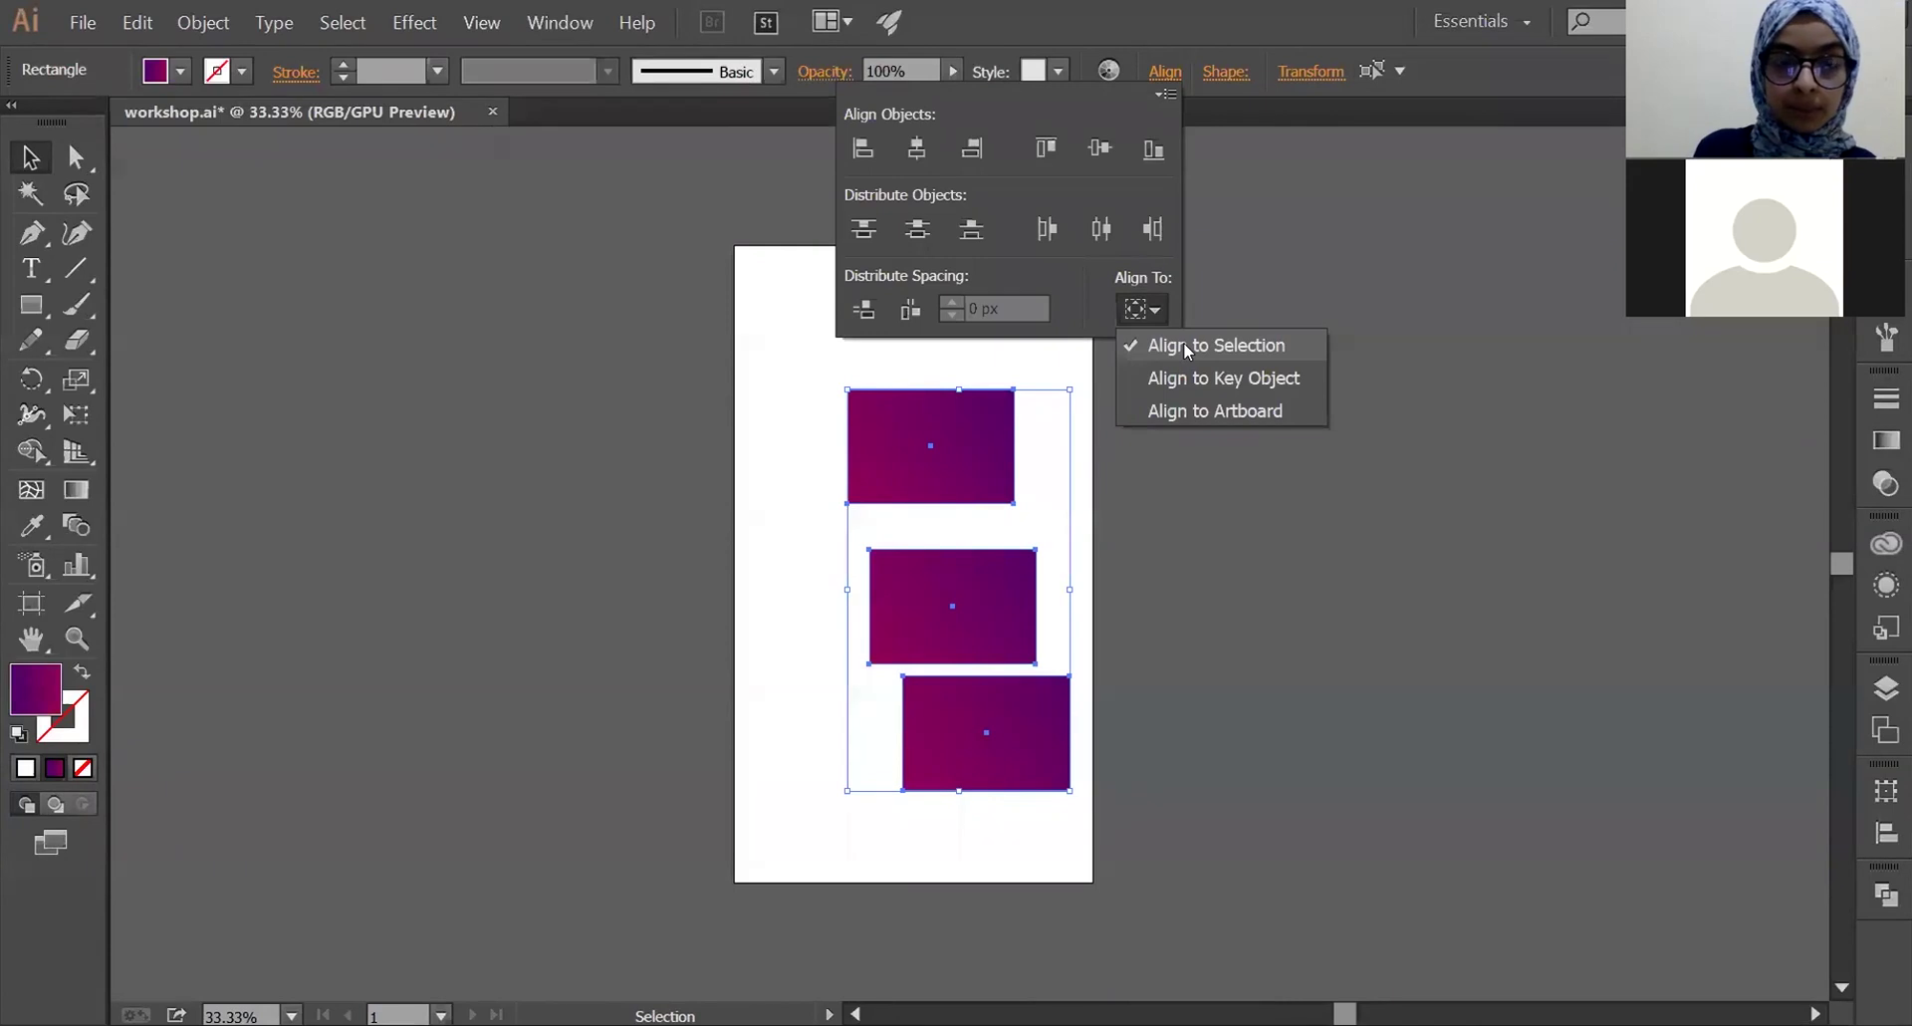
click(1137, 174)
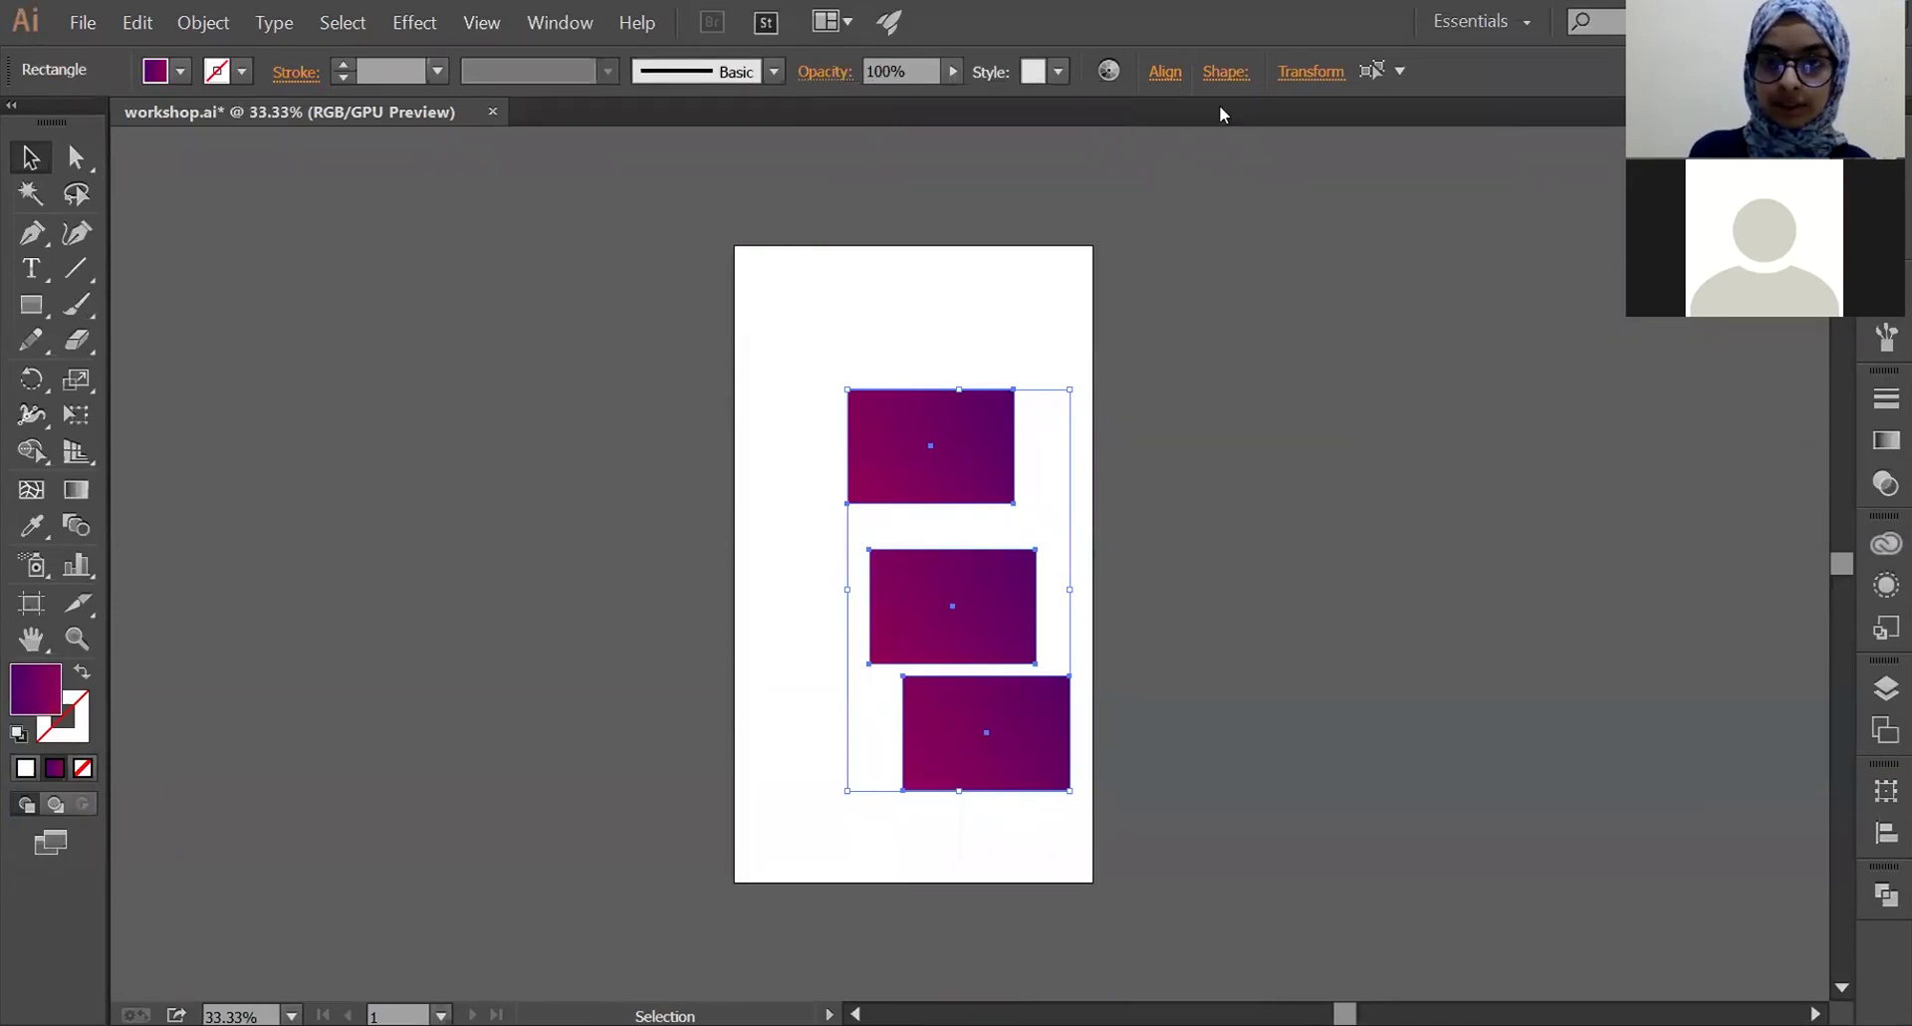
- Centre the rectangles horizontally and distribute them evenly top to bottom relative to the selection
click(1166, 72)
click(918, 150)
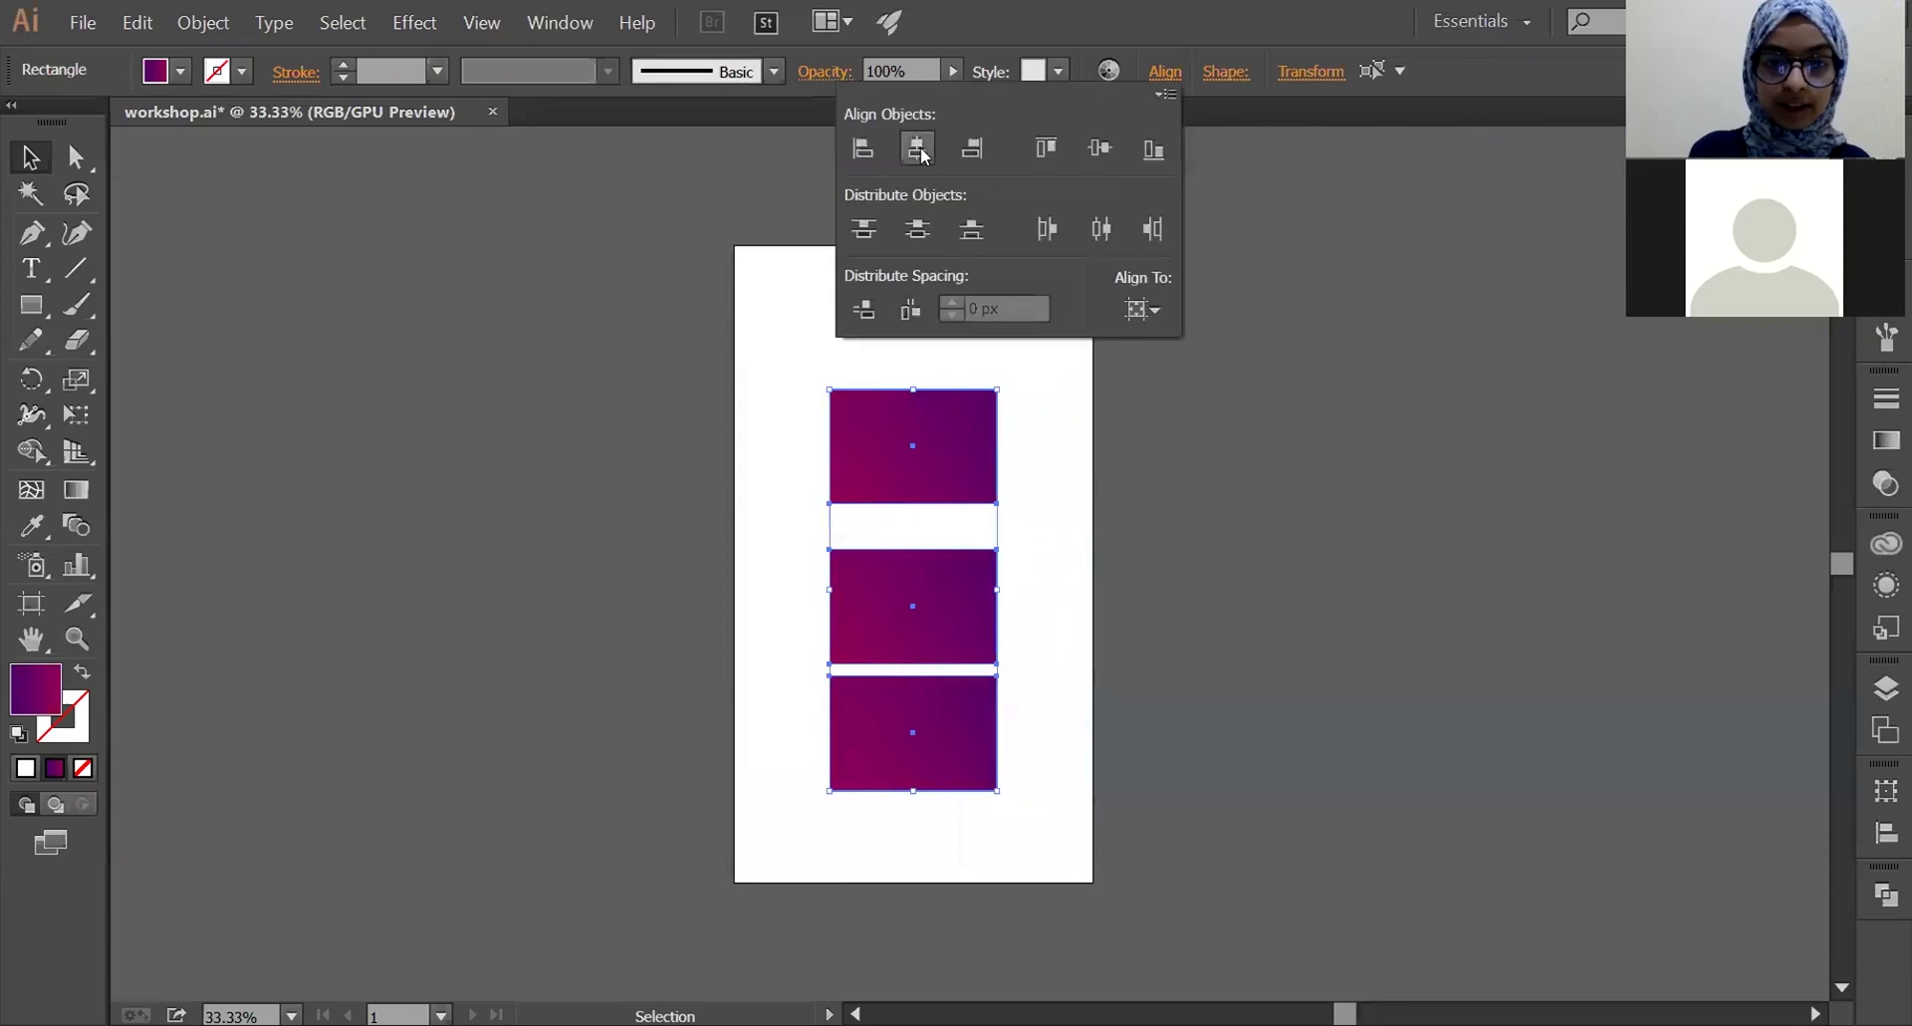
click(1156, 307)
click(1195, 348)
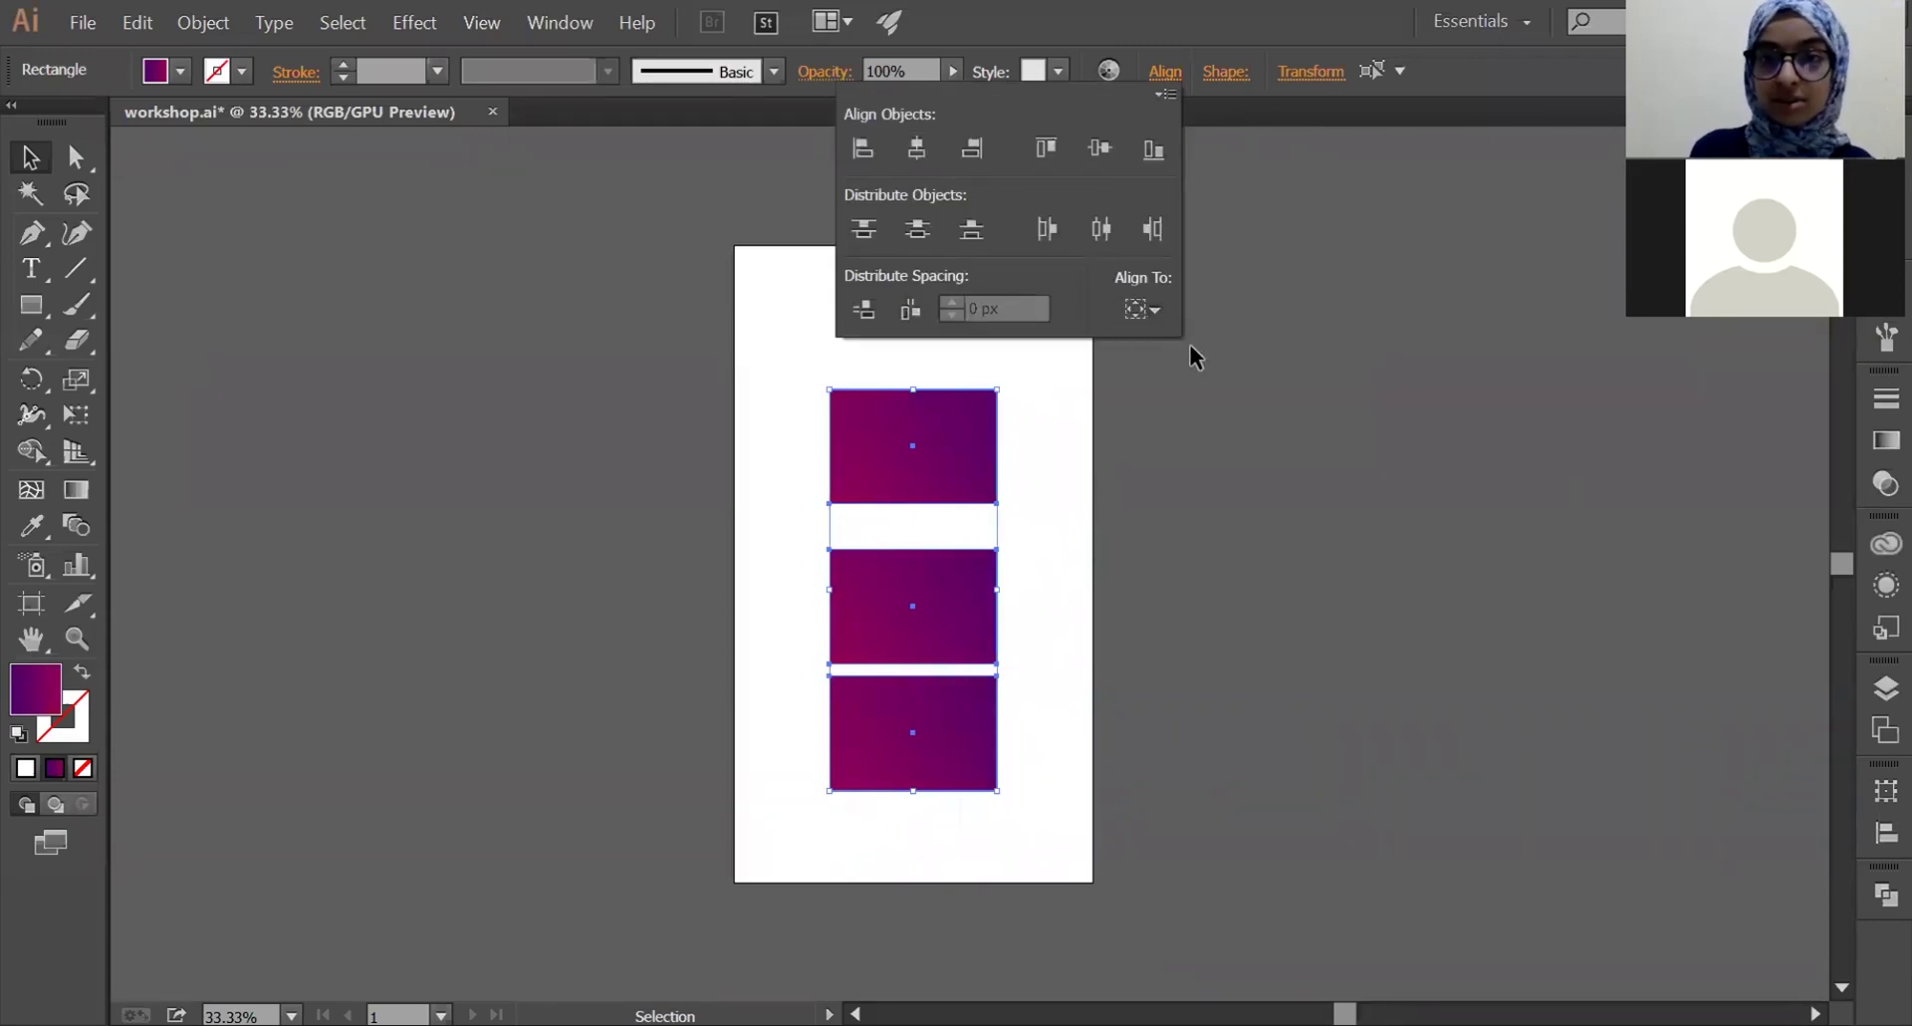
click(933, 239)
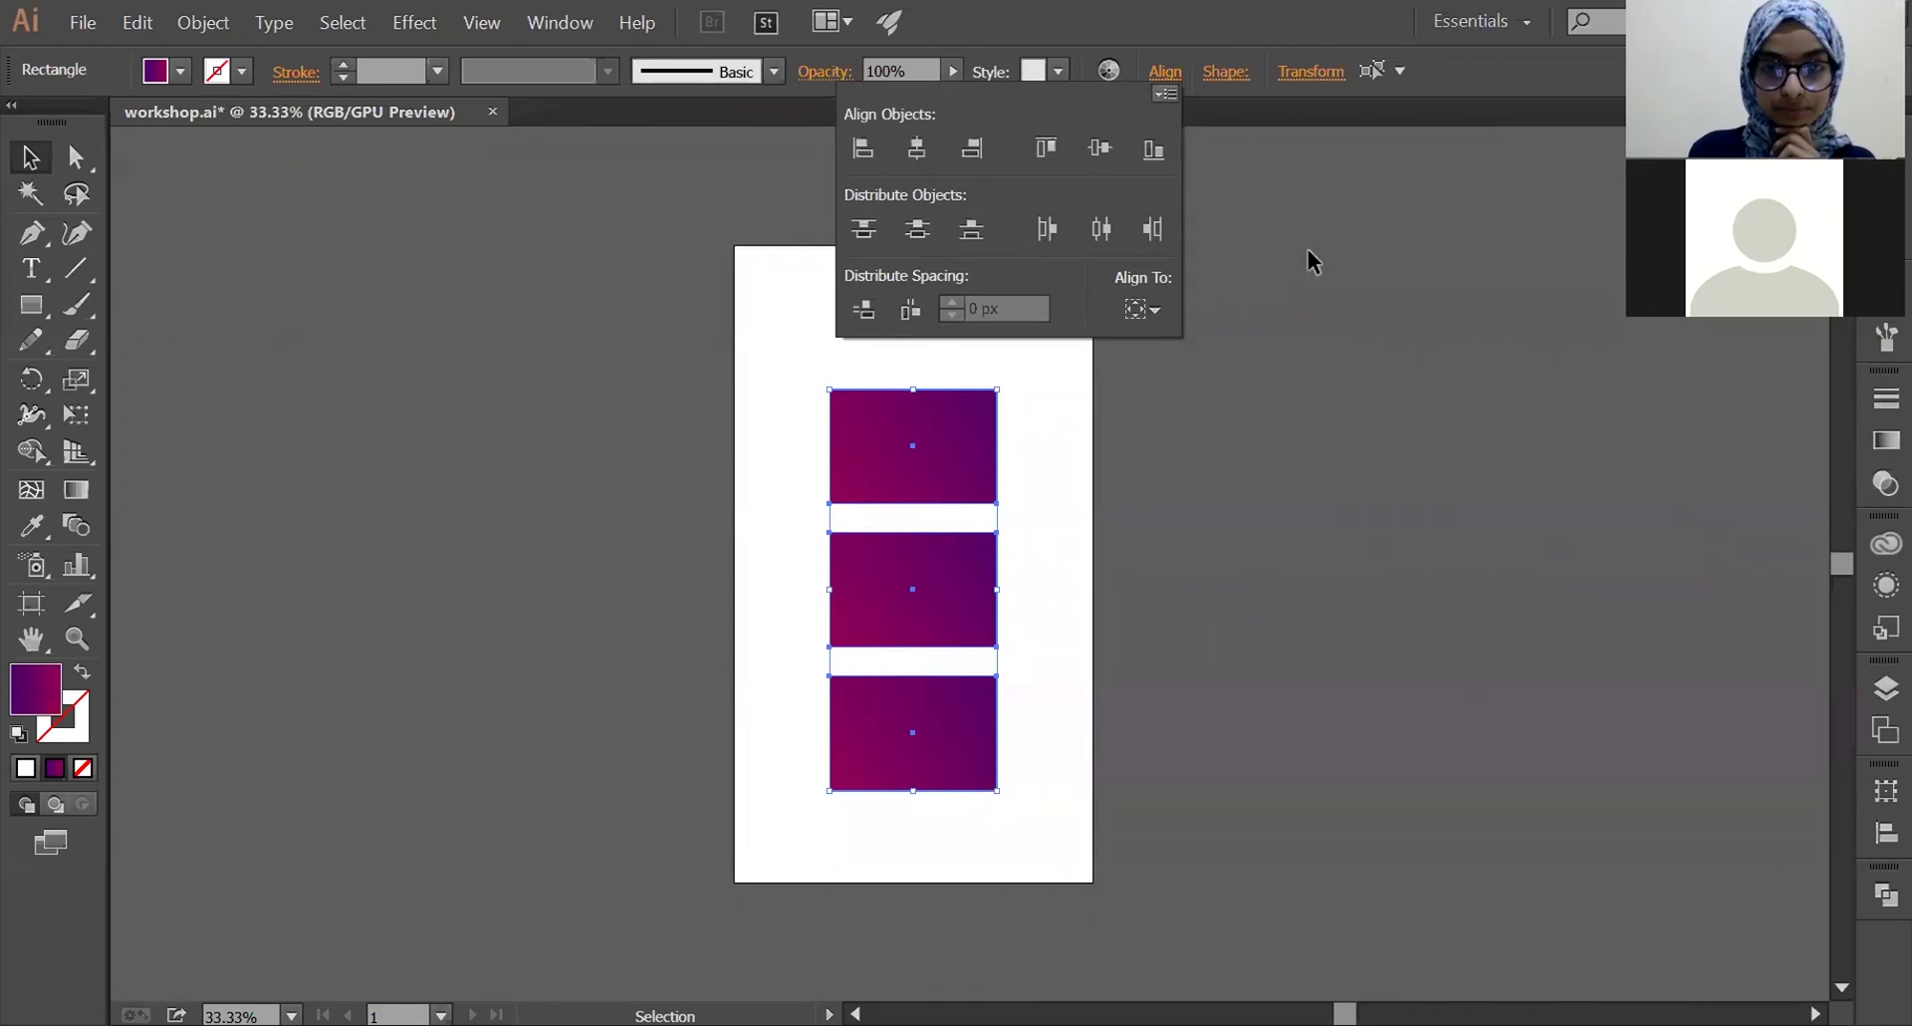
click(1197, 584)
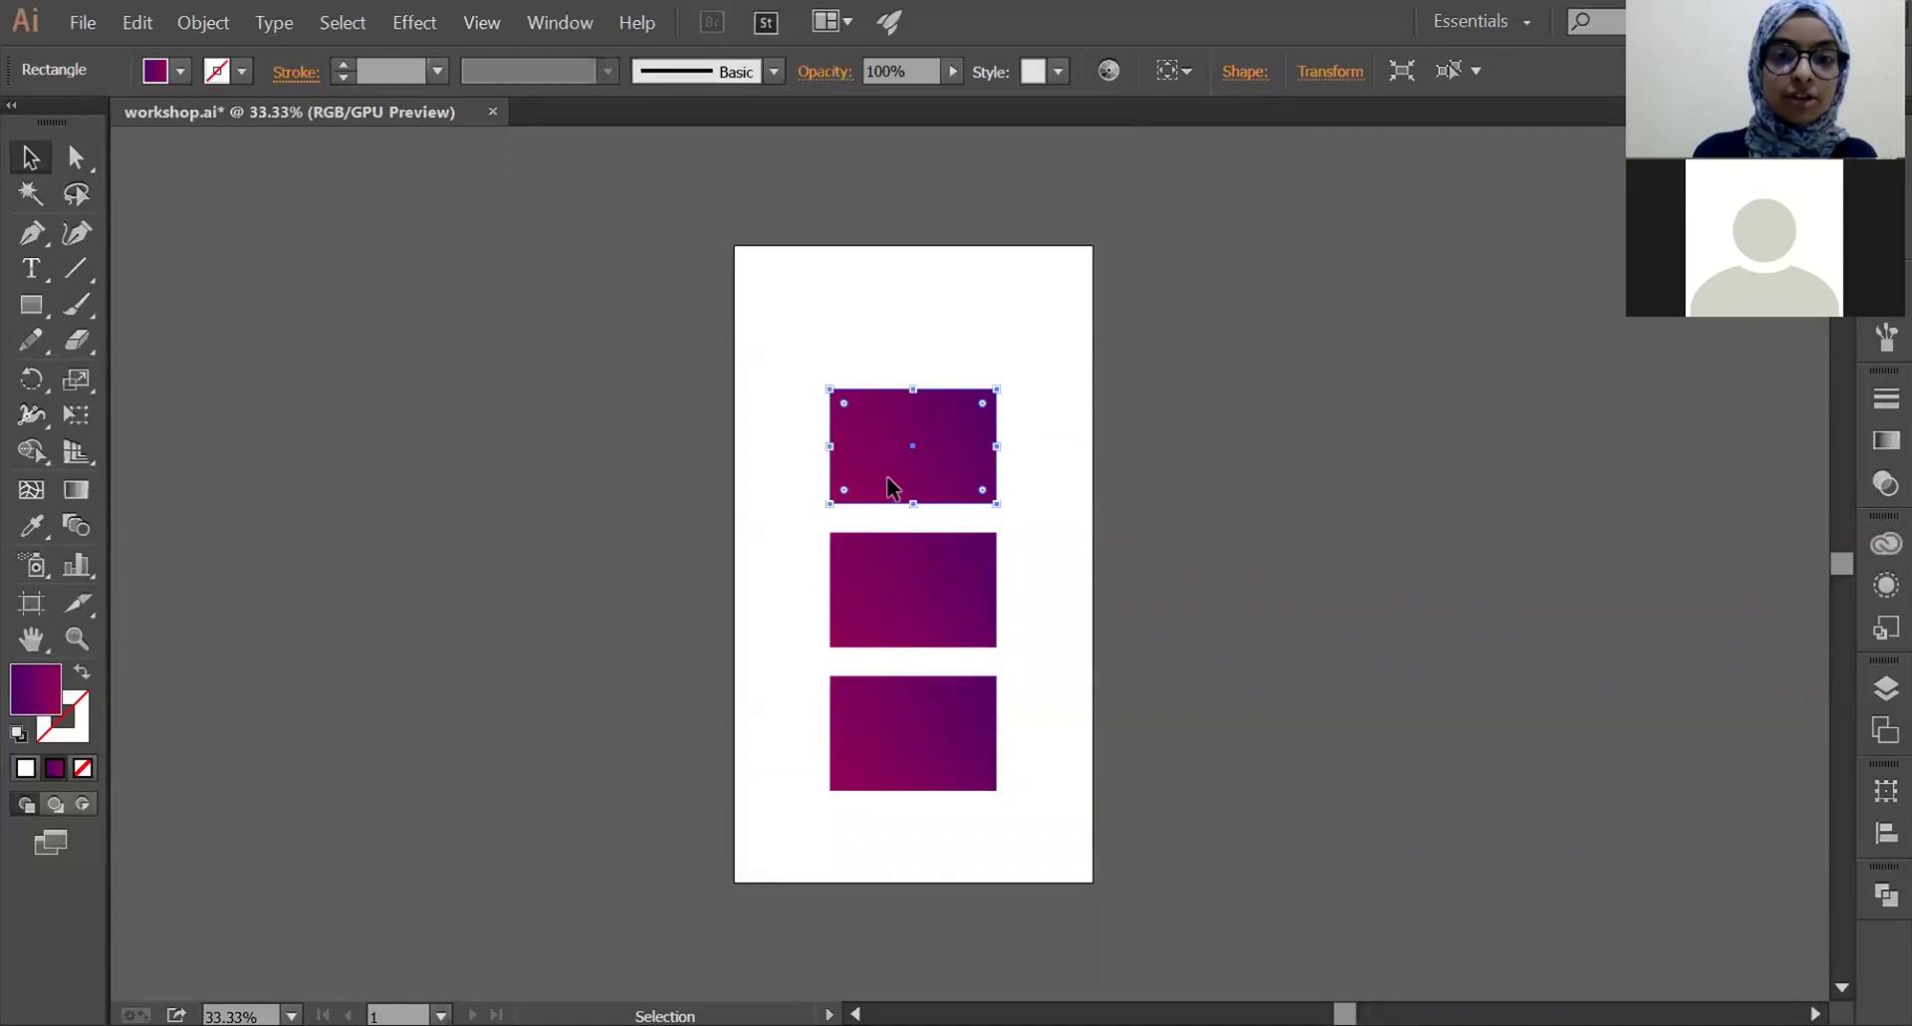
- Marquee-select the three rectangles and group them via the Object menu
drag(956, 490, 1259, 486)
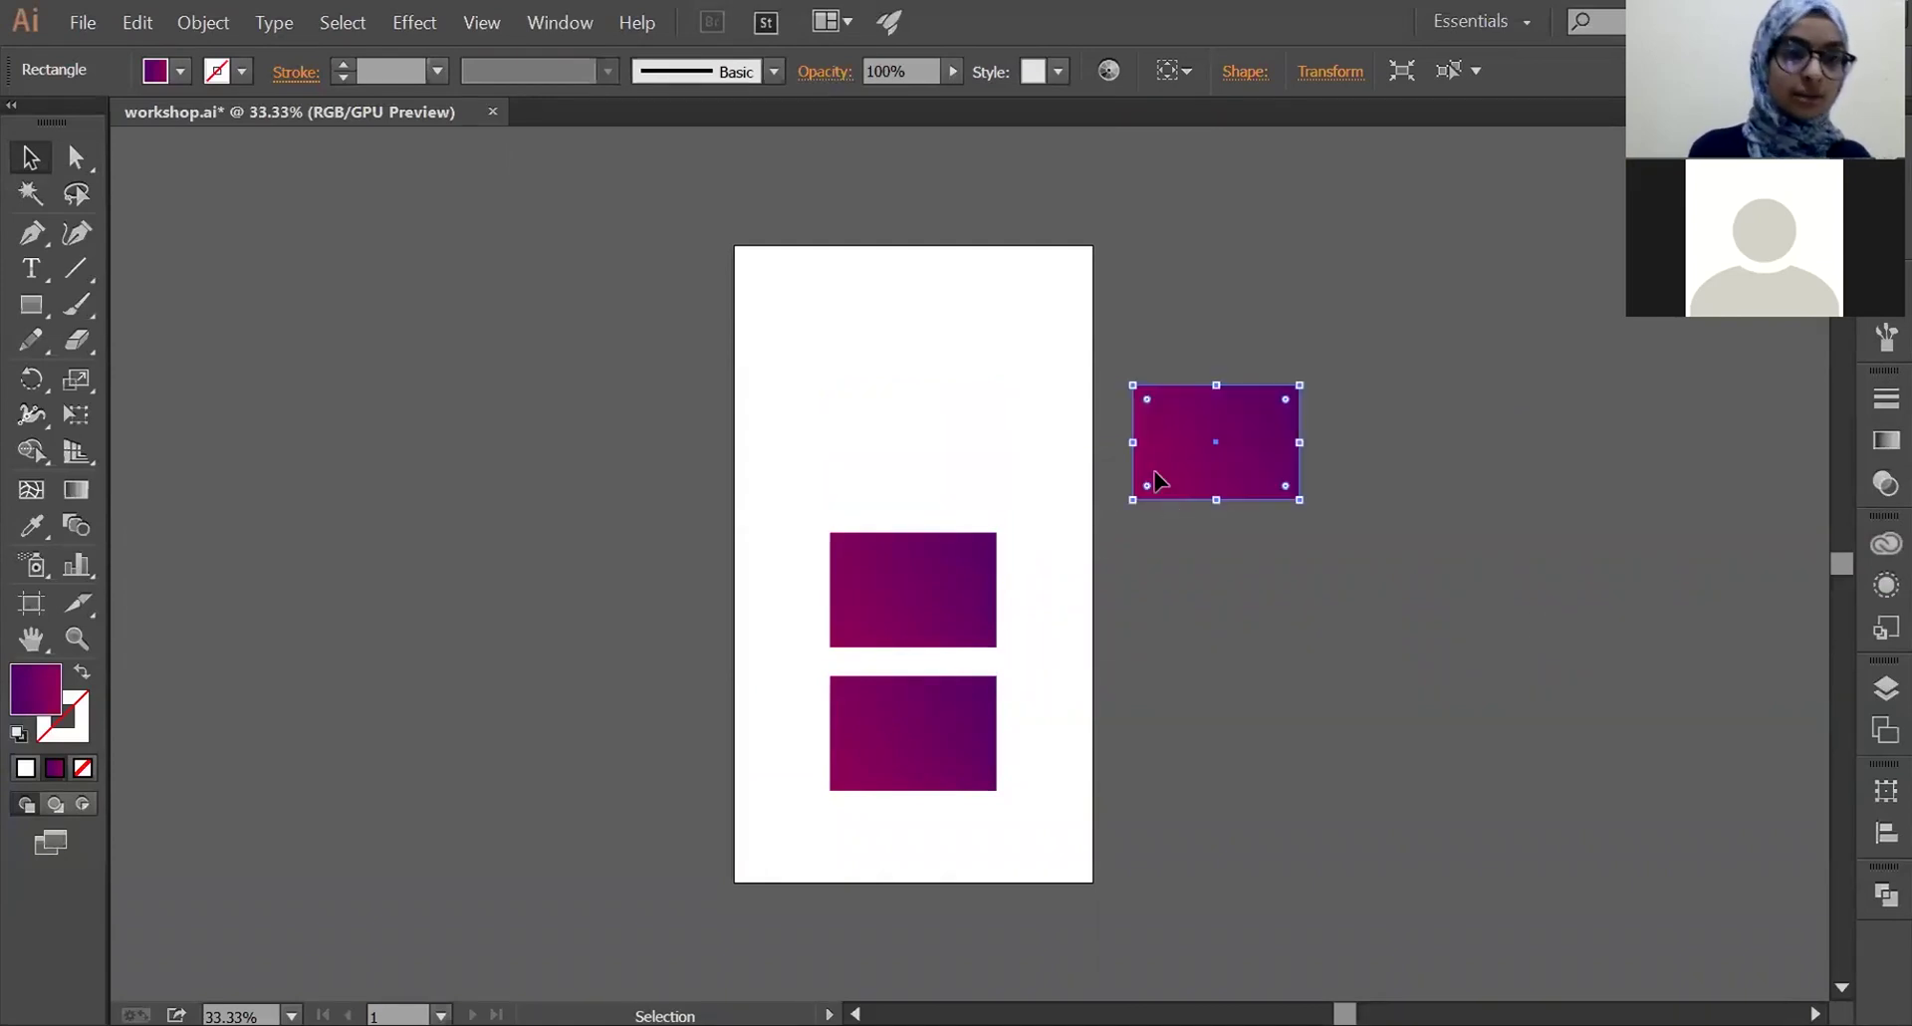
key(ctrl+z)
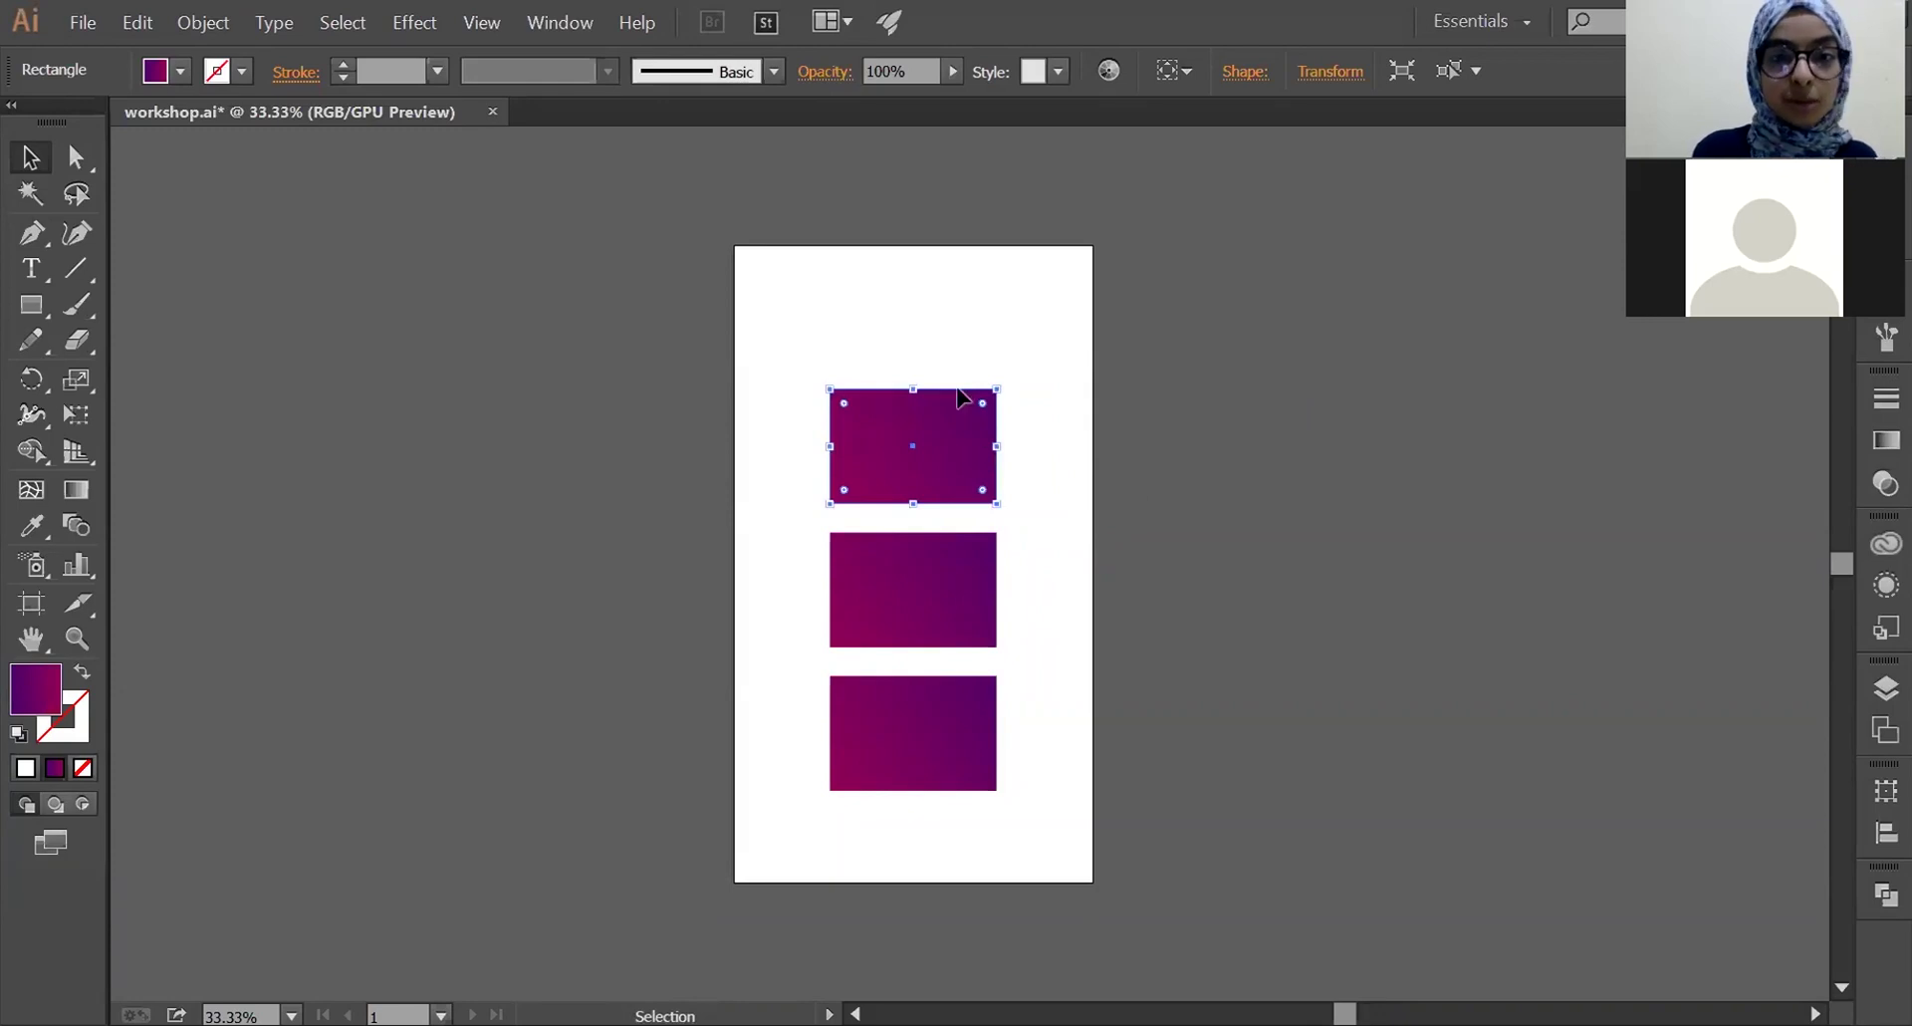
drag(917, 342, 998, 797)
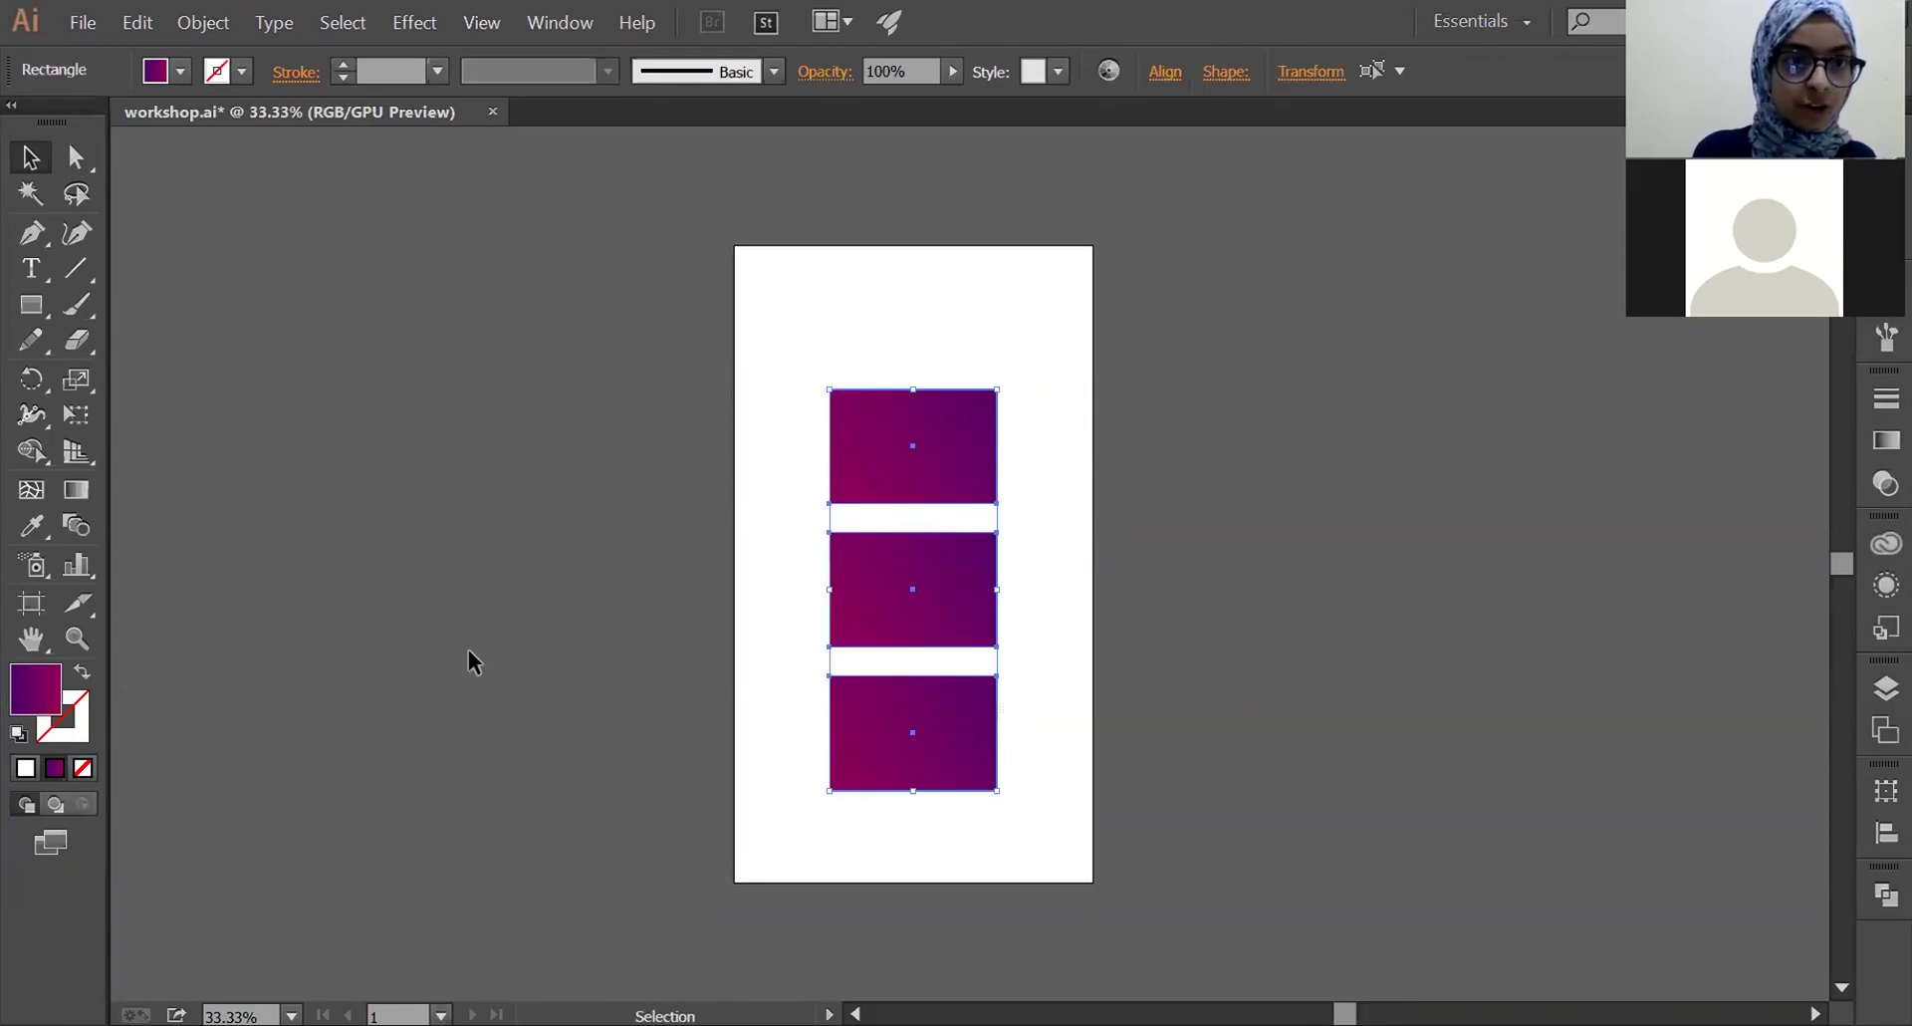
click(204, 22)
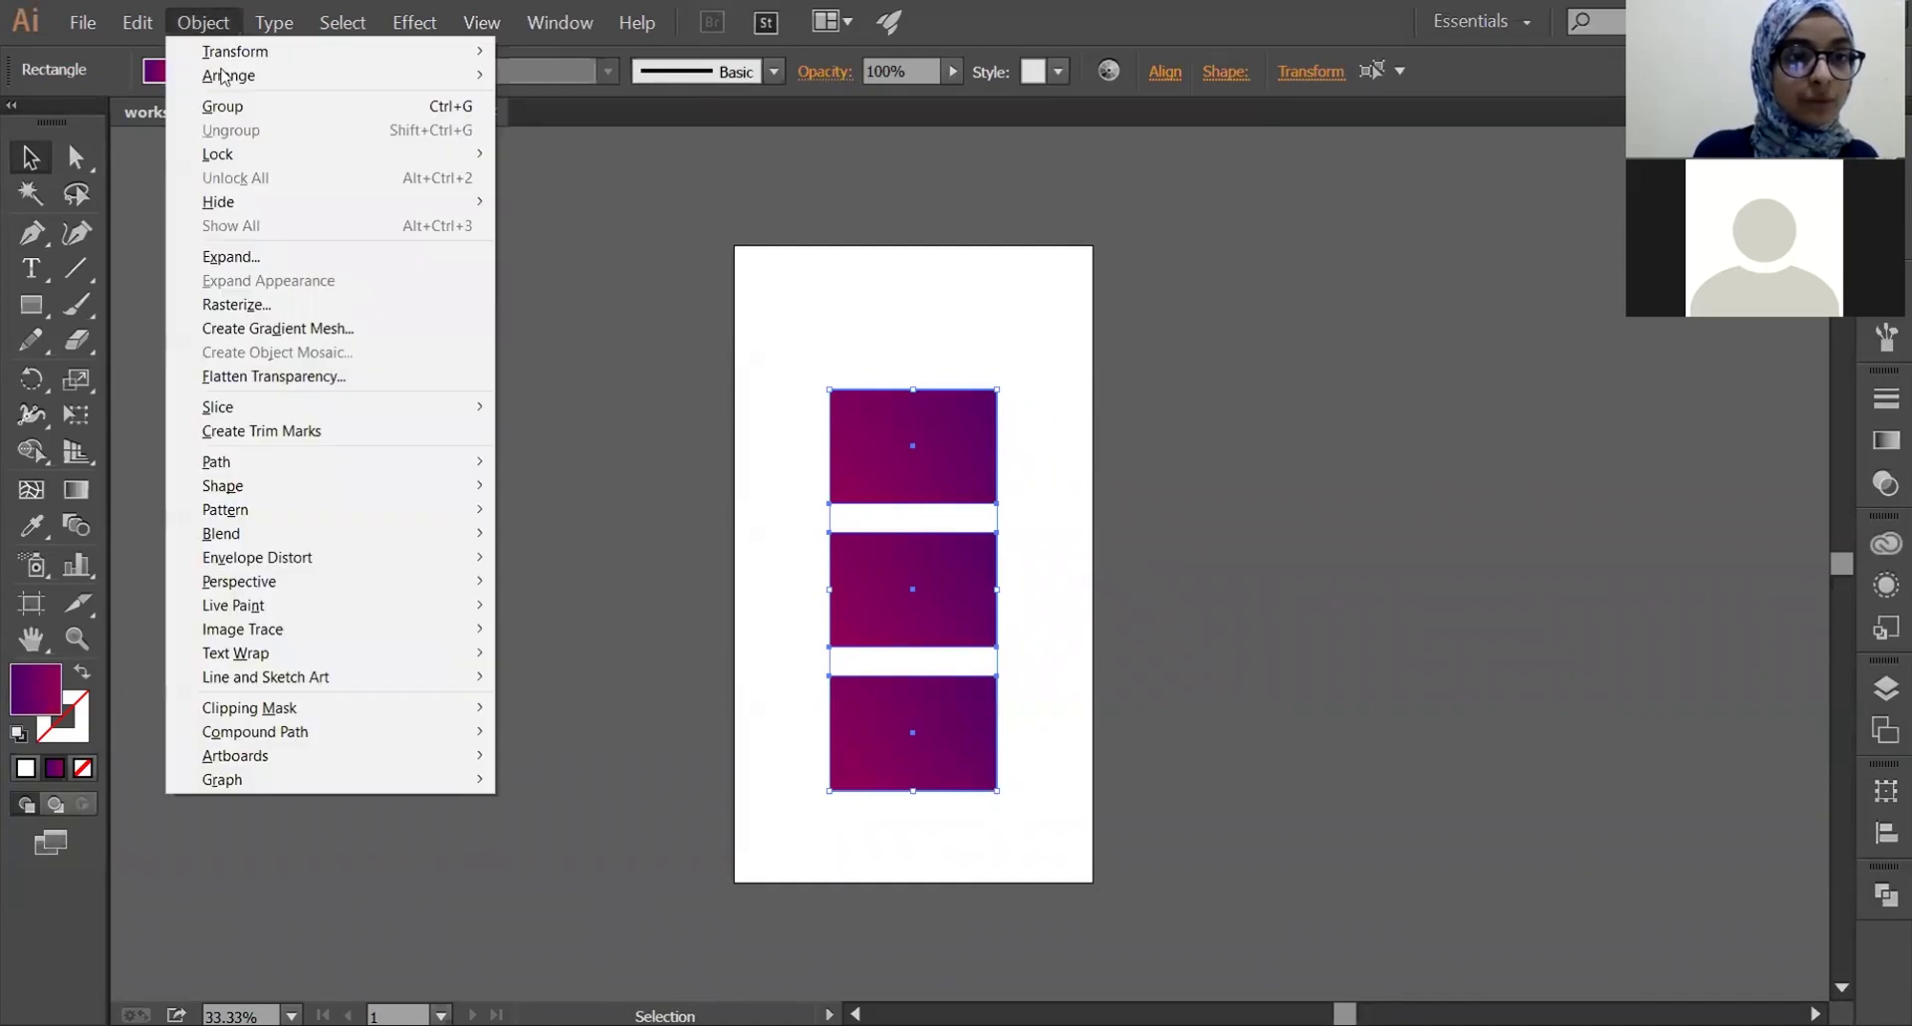
click(234, 108)
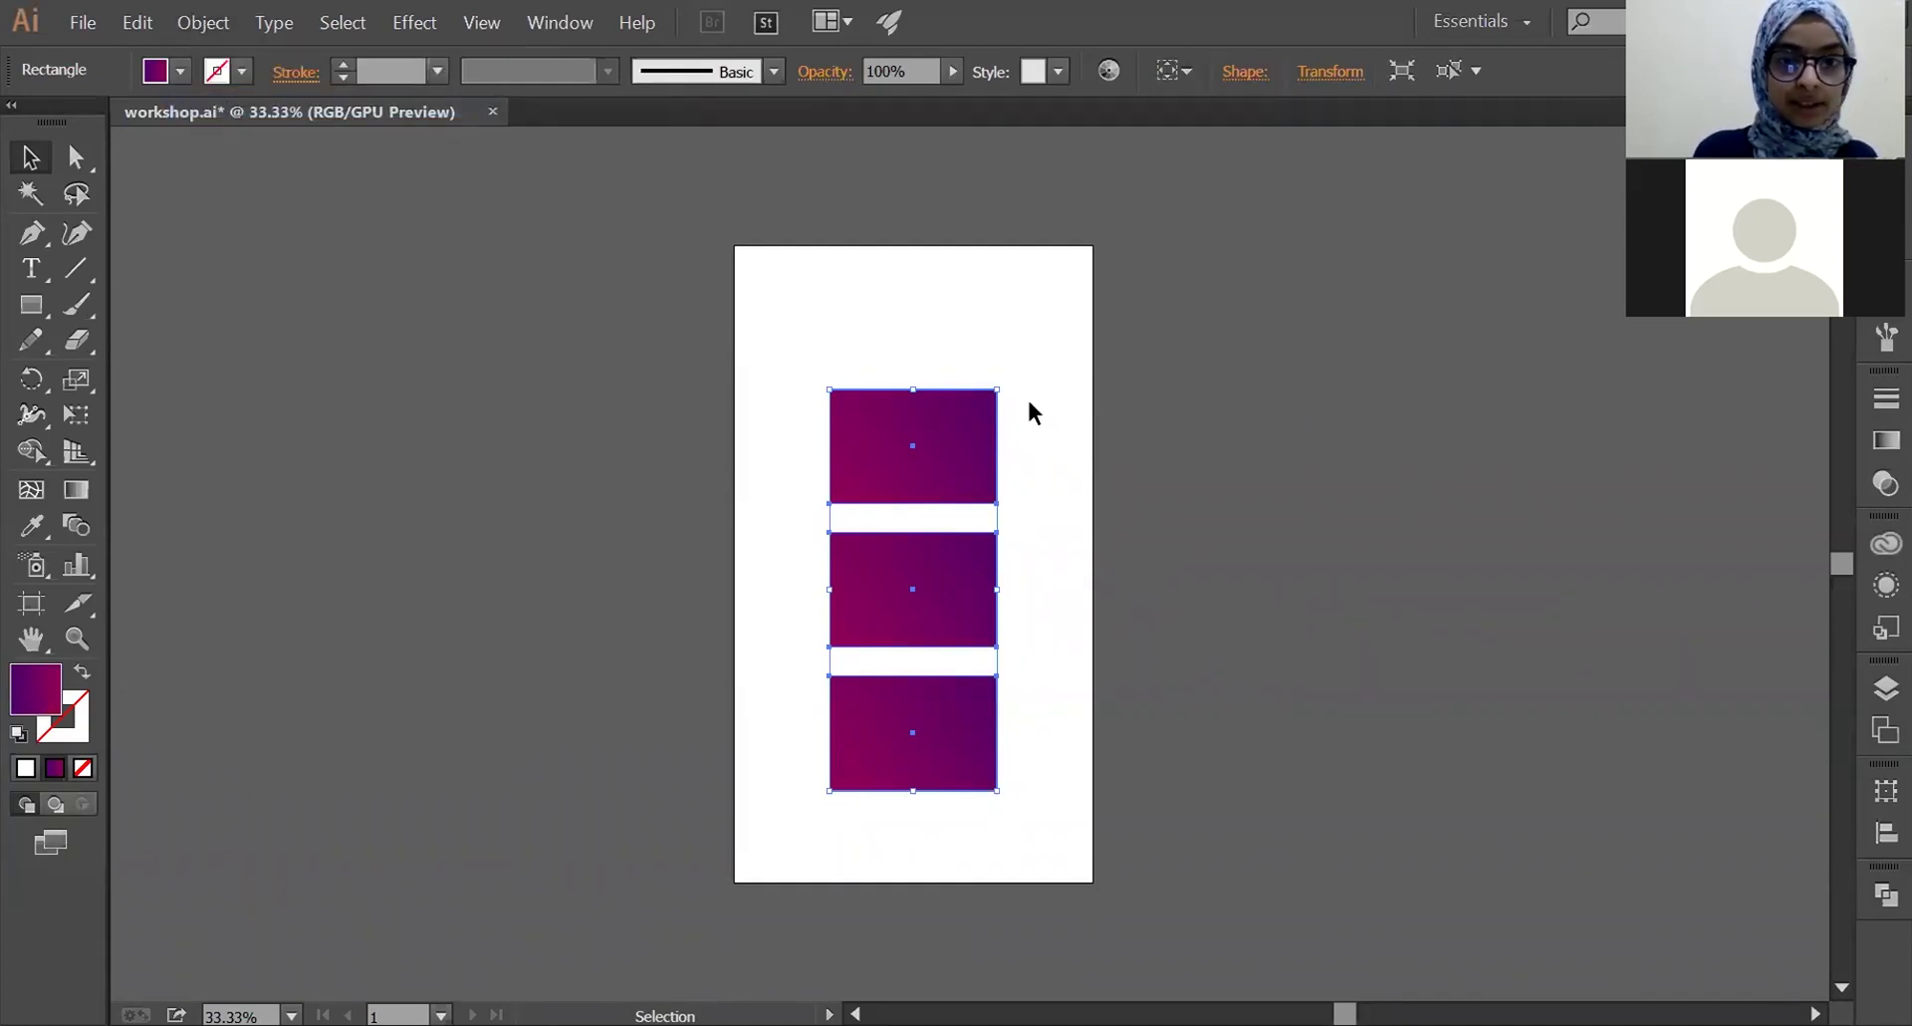
- Try moving the grouped rectangles, then undo both moves
drag(964, 453, 1062, 316)
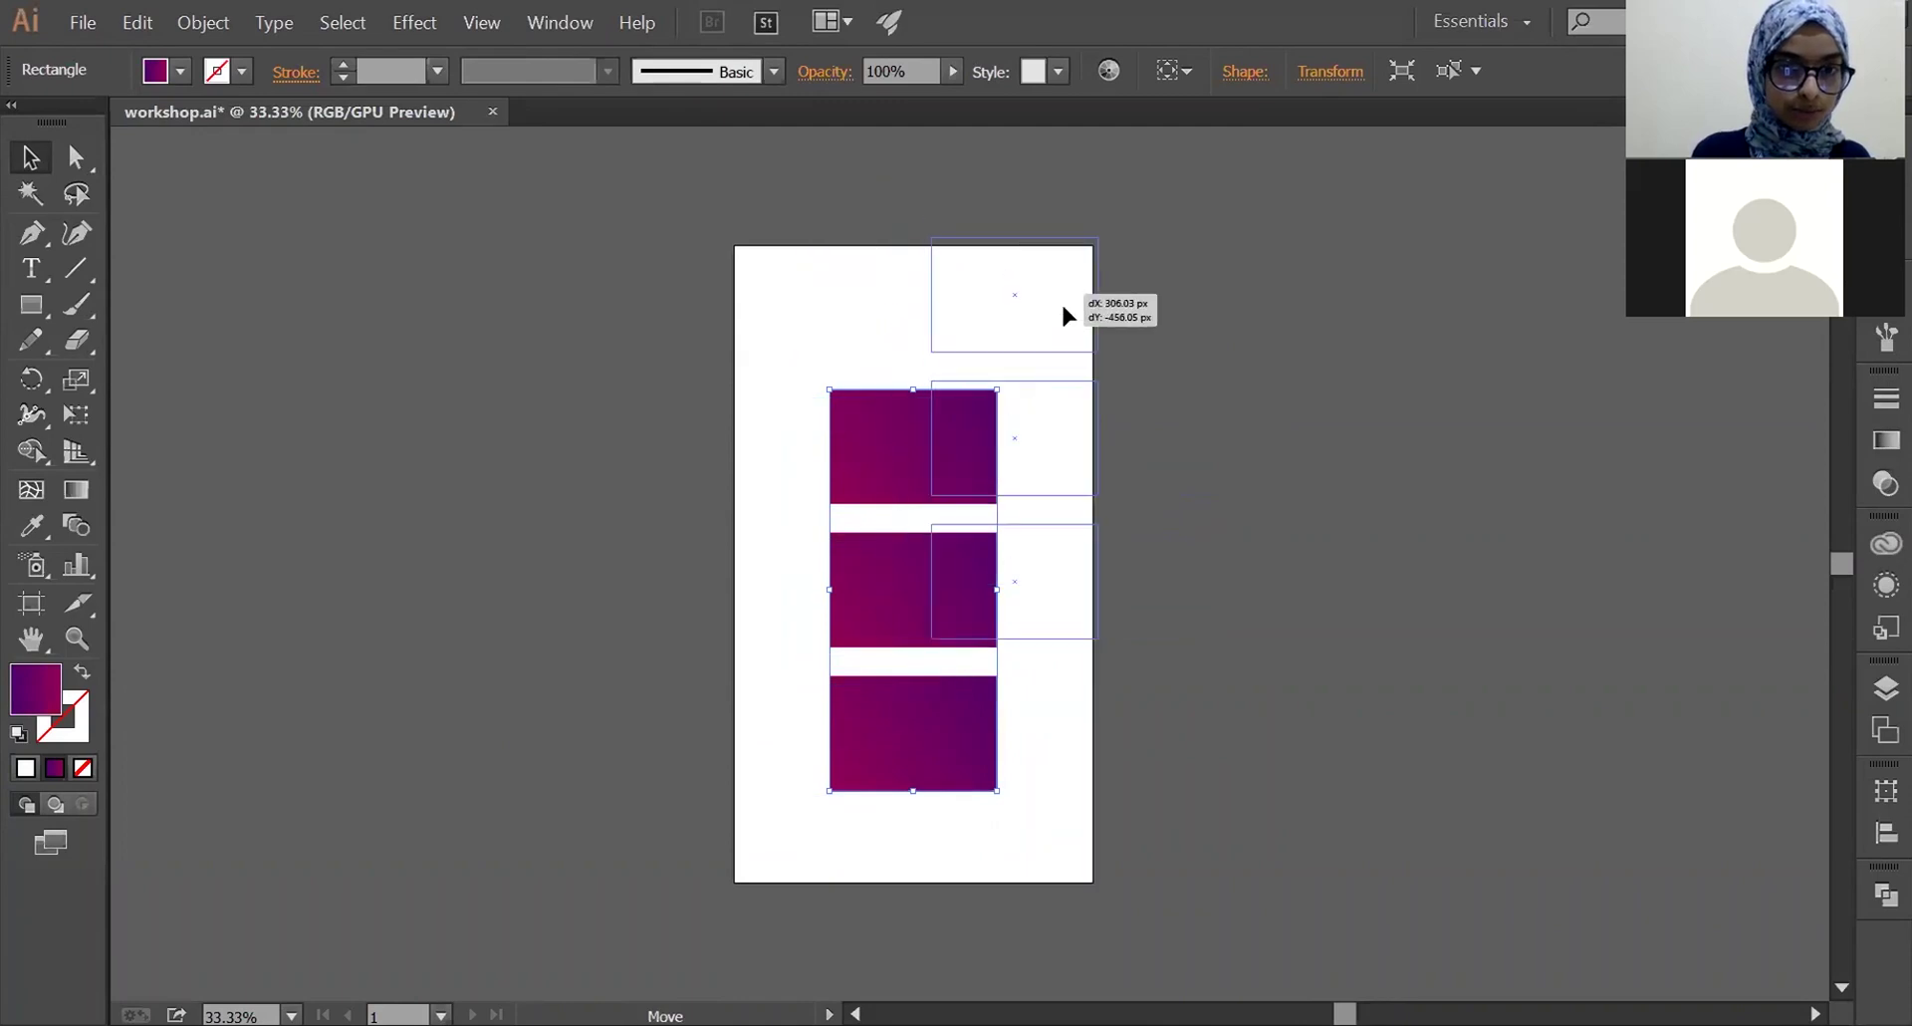
drag(1061, 317, 936, 376)
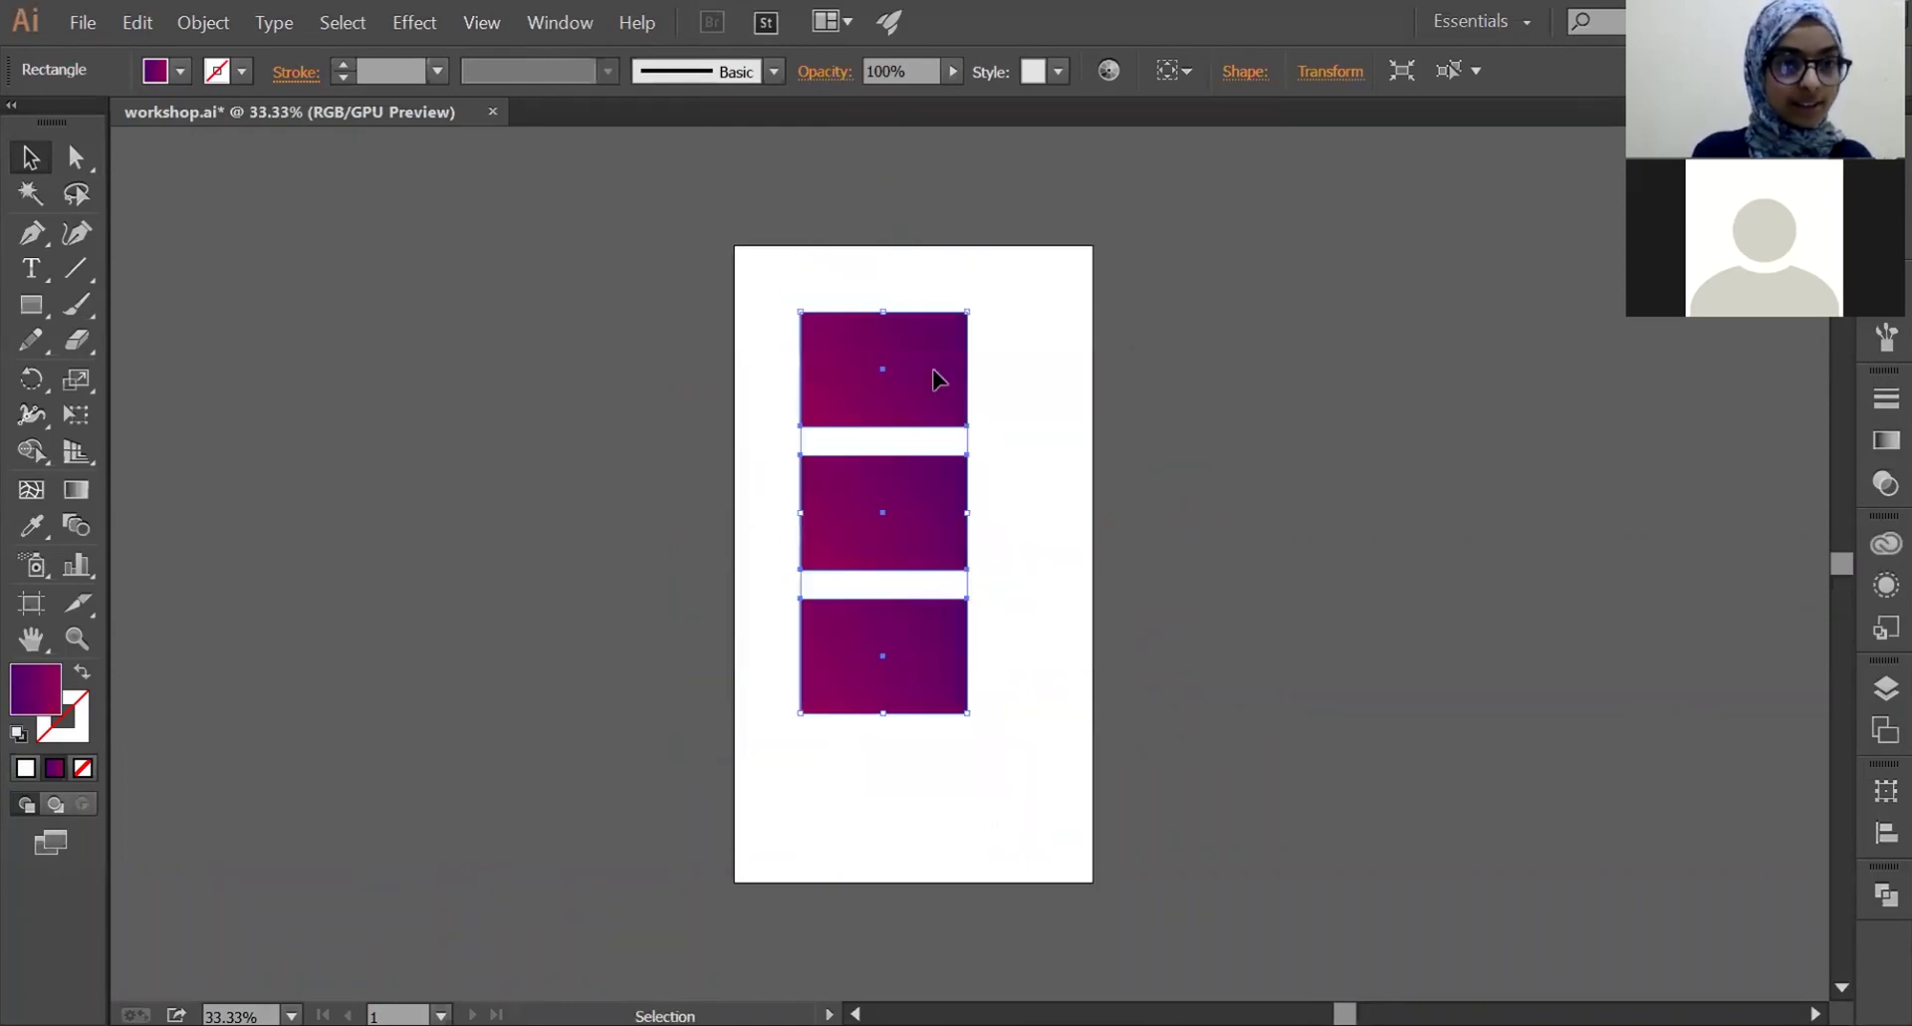
key(ctrl+z)
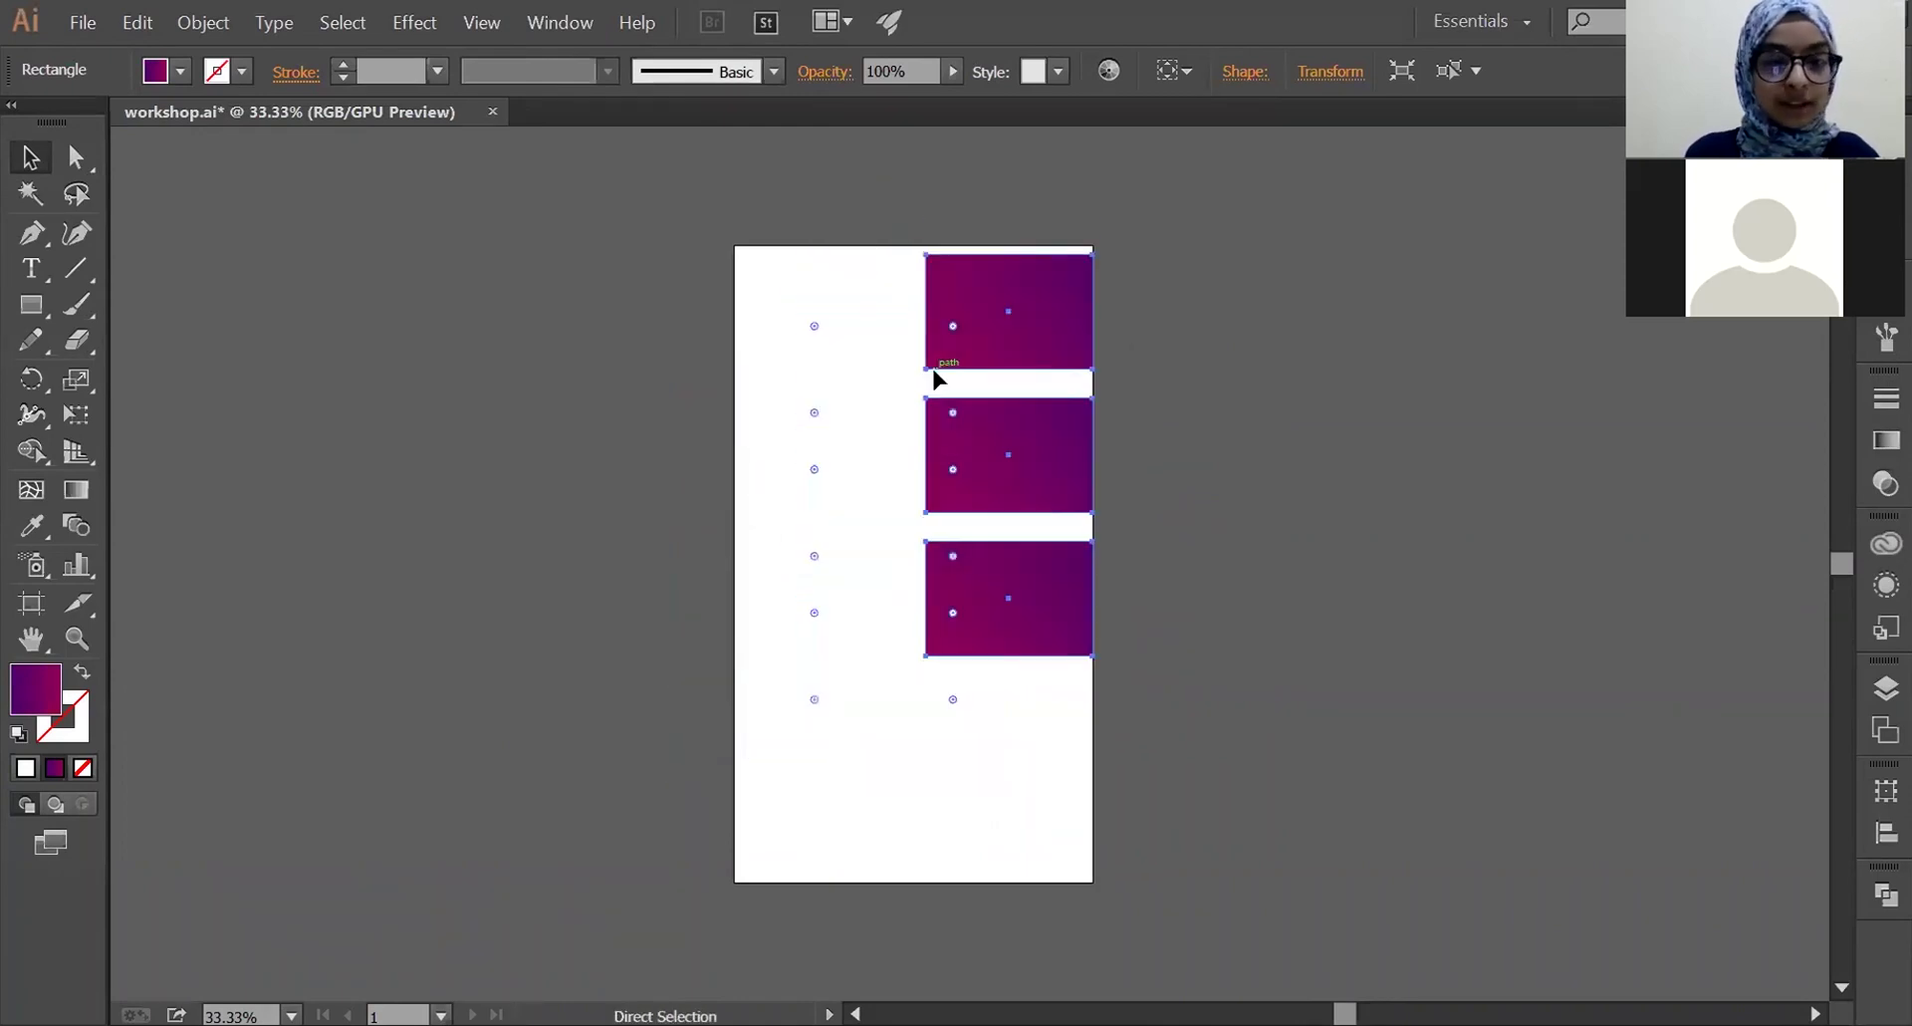
key(ctrl+z)
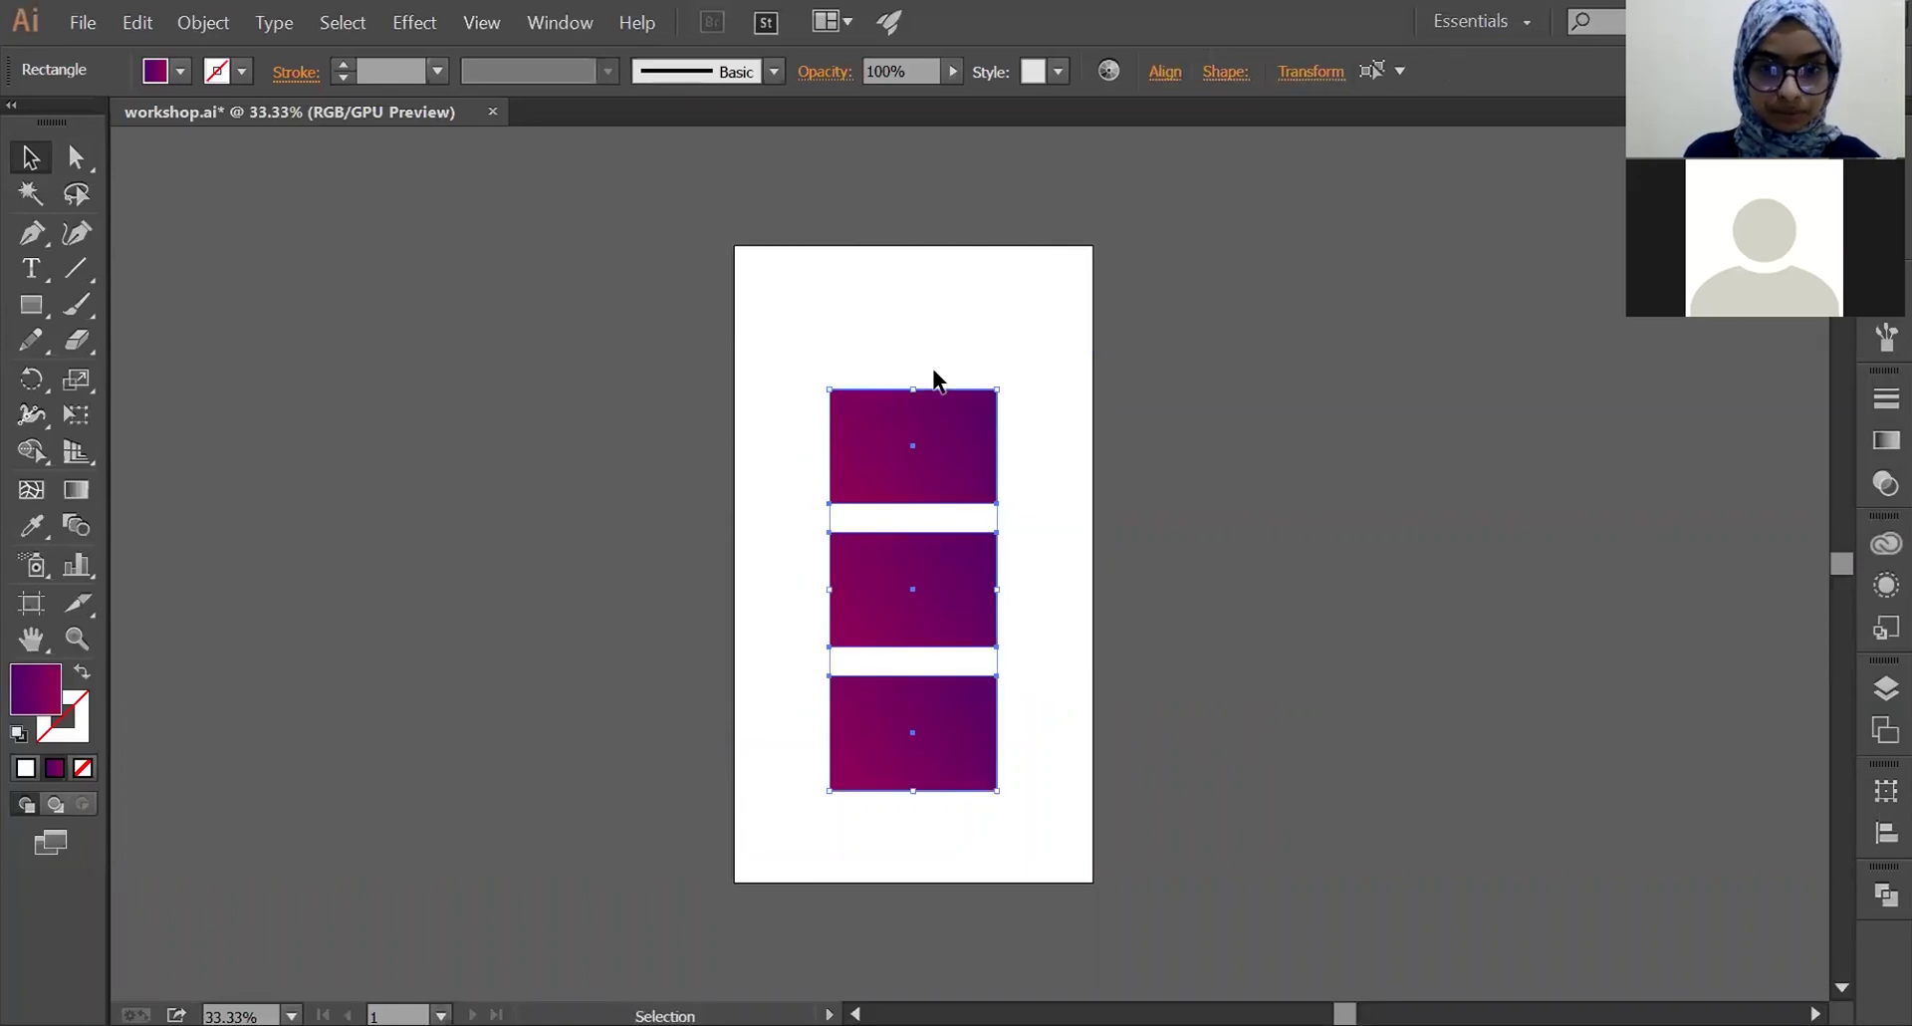
click(1013, 348)
click(974, 399)
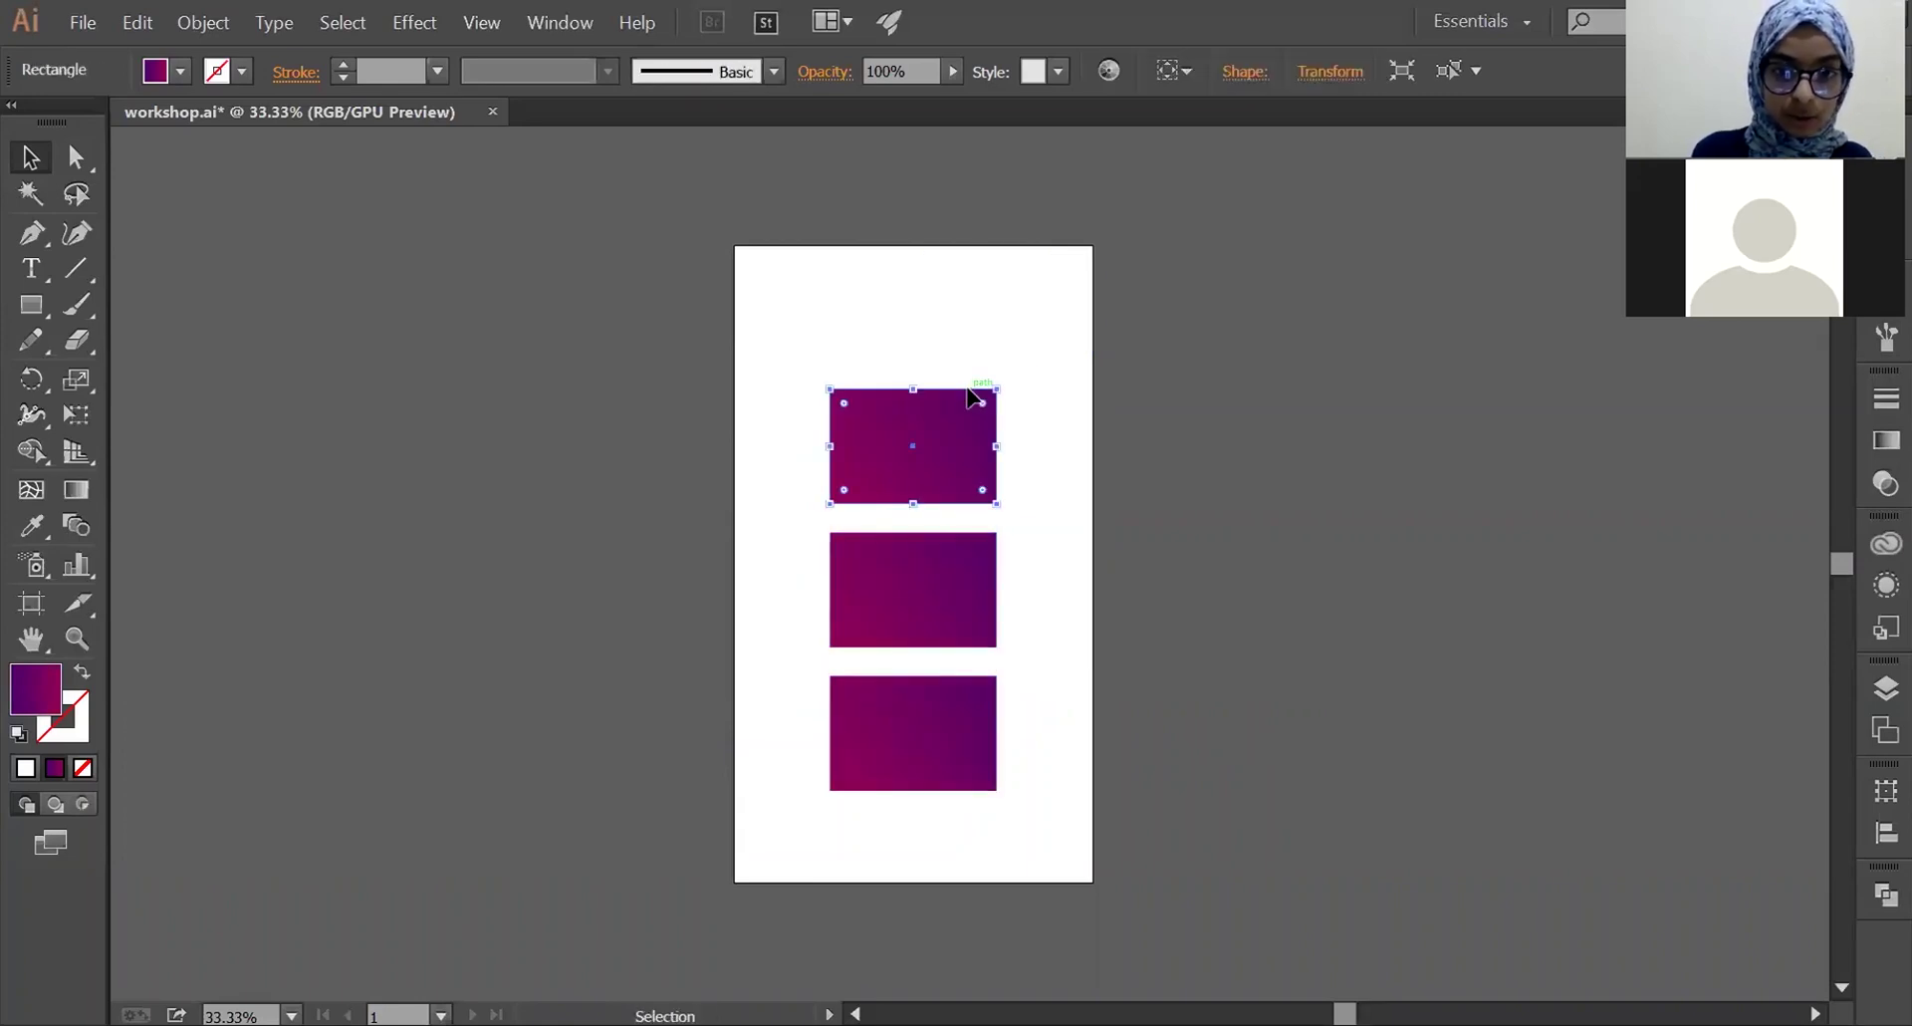
drag(947, 357, 941, 782)
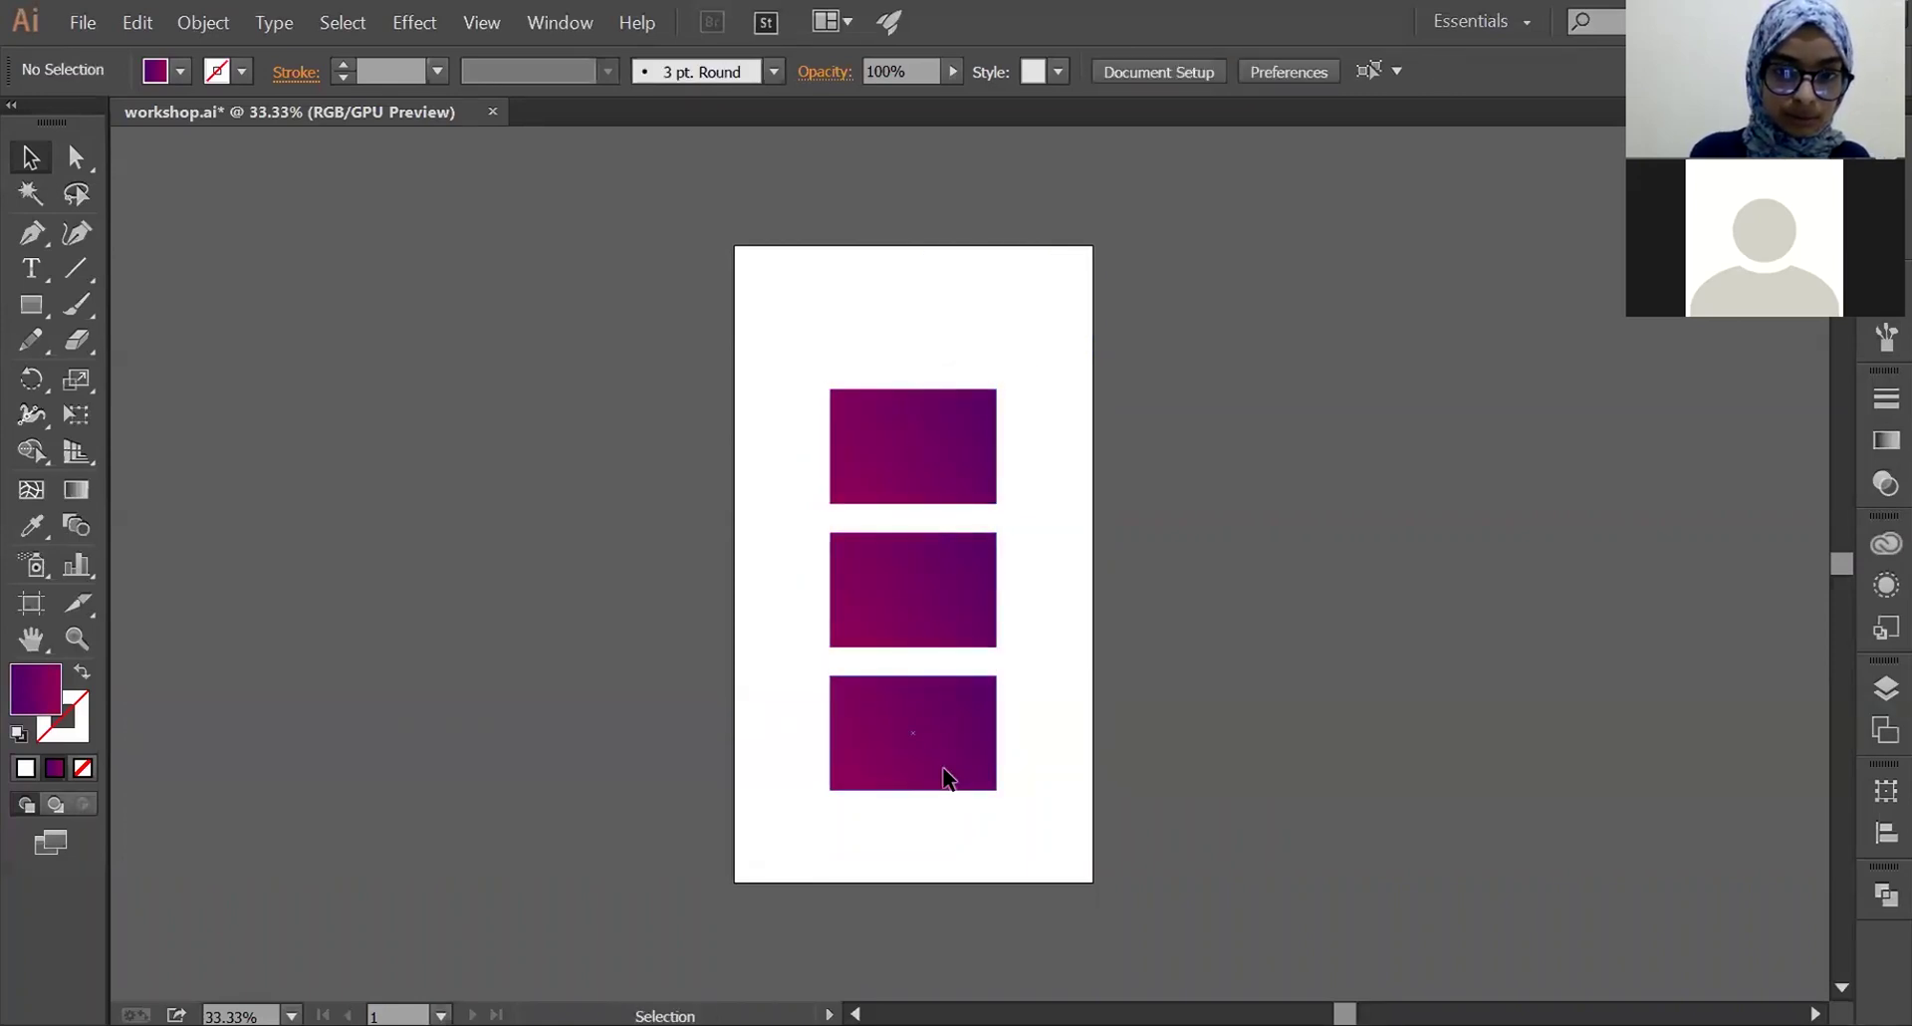
- Shift-select the three rectangles and group them from the right-click menu
click(960, 491)
mouse_move(919, 294)
mouse_down()
mouse_move(1035, 837)
mouse_move(1029, 811)
mouse_up()
click(866, 314)
click(941, 486)
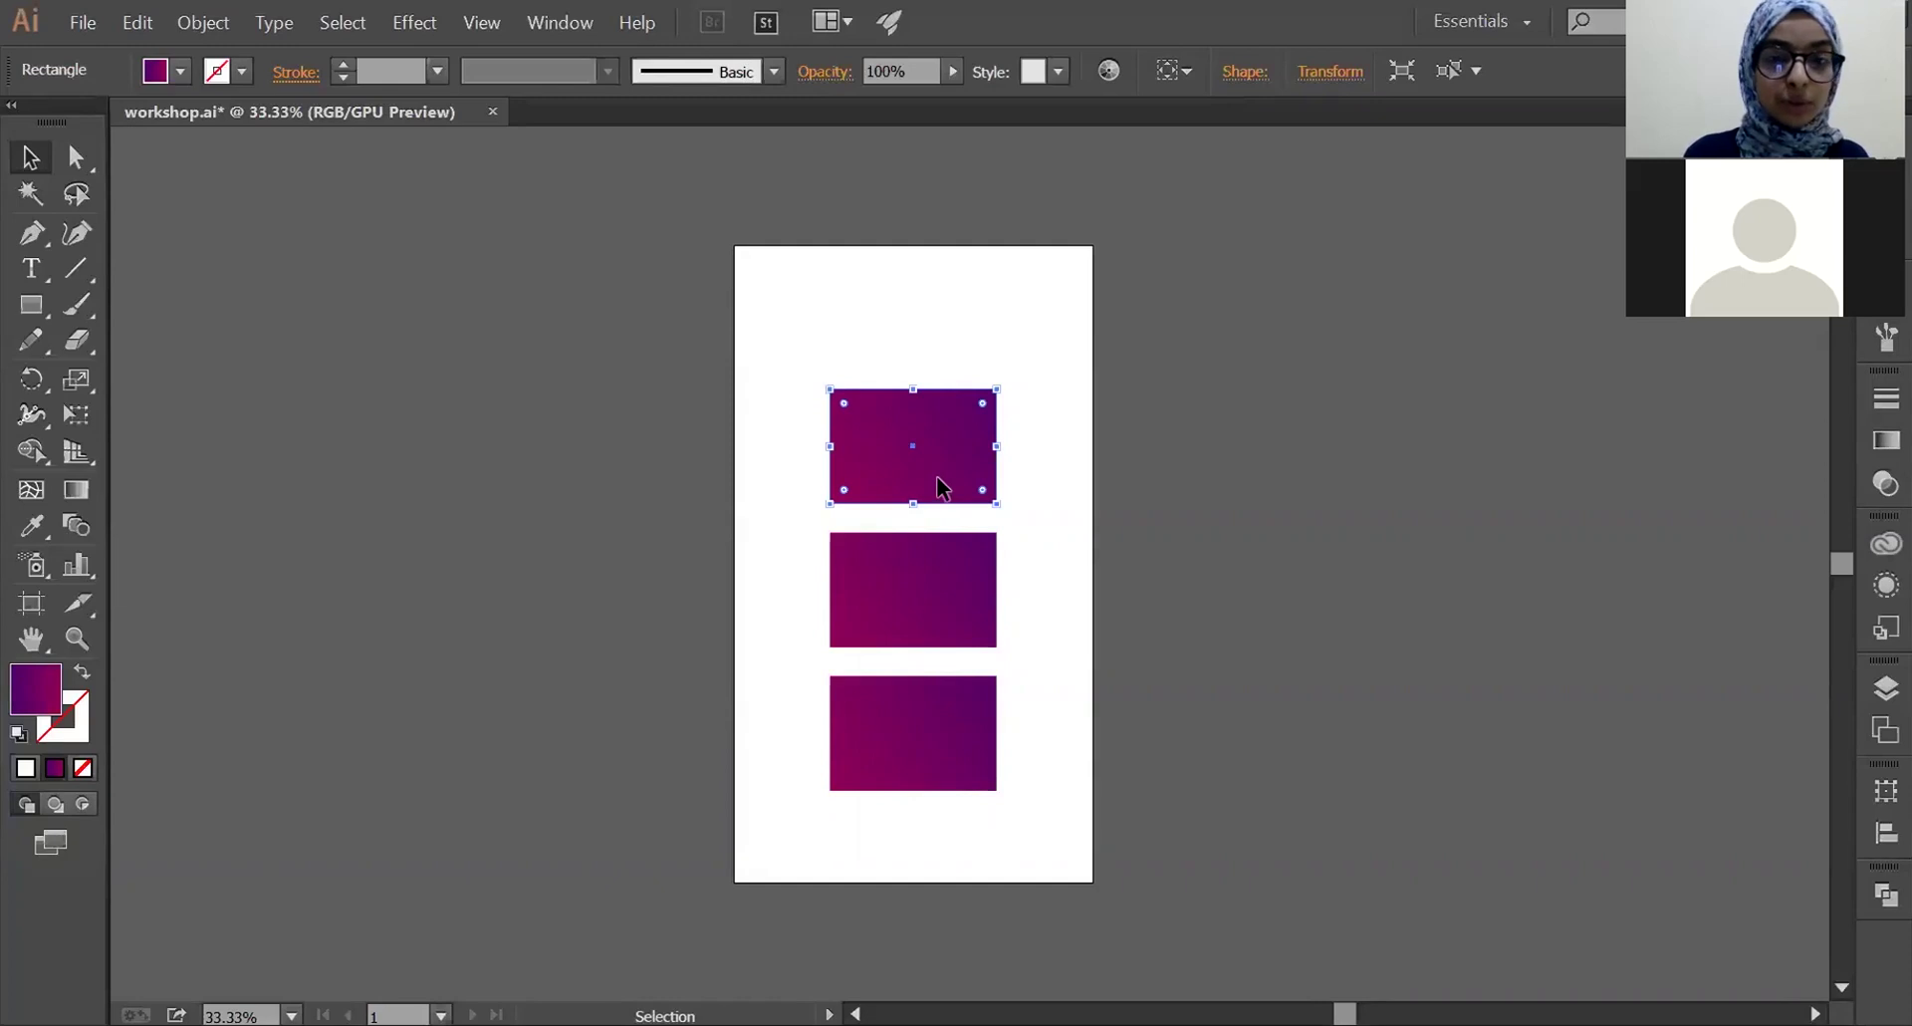
shift+click(941, 594)
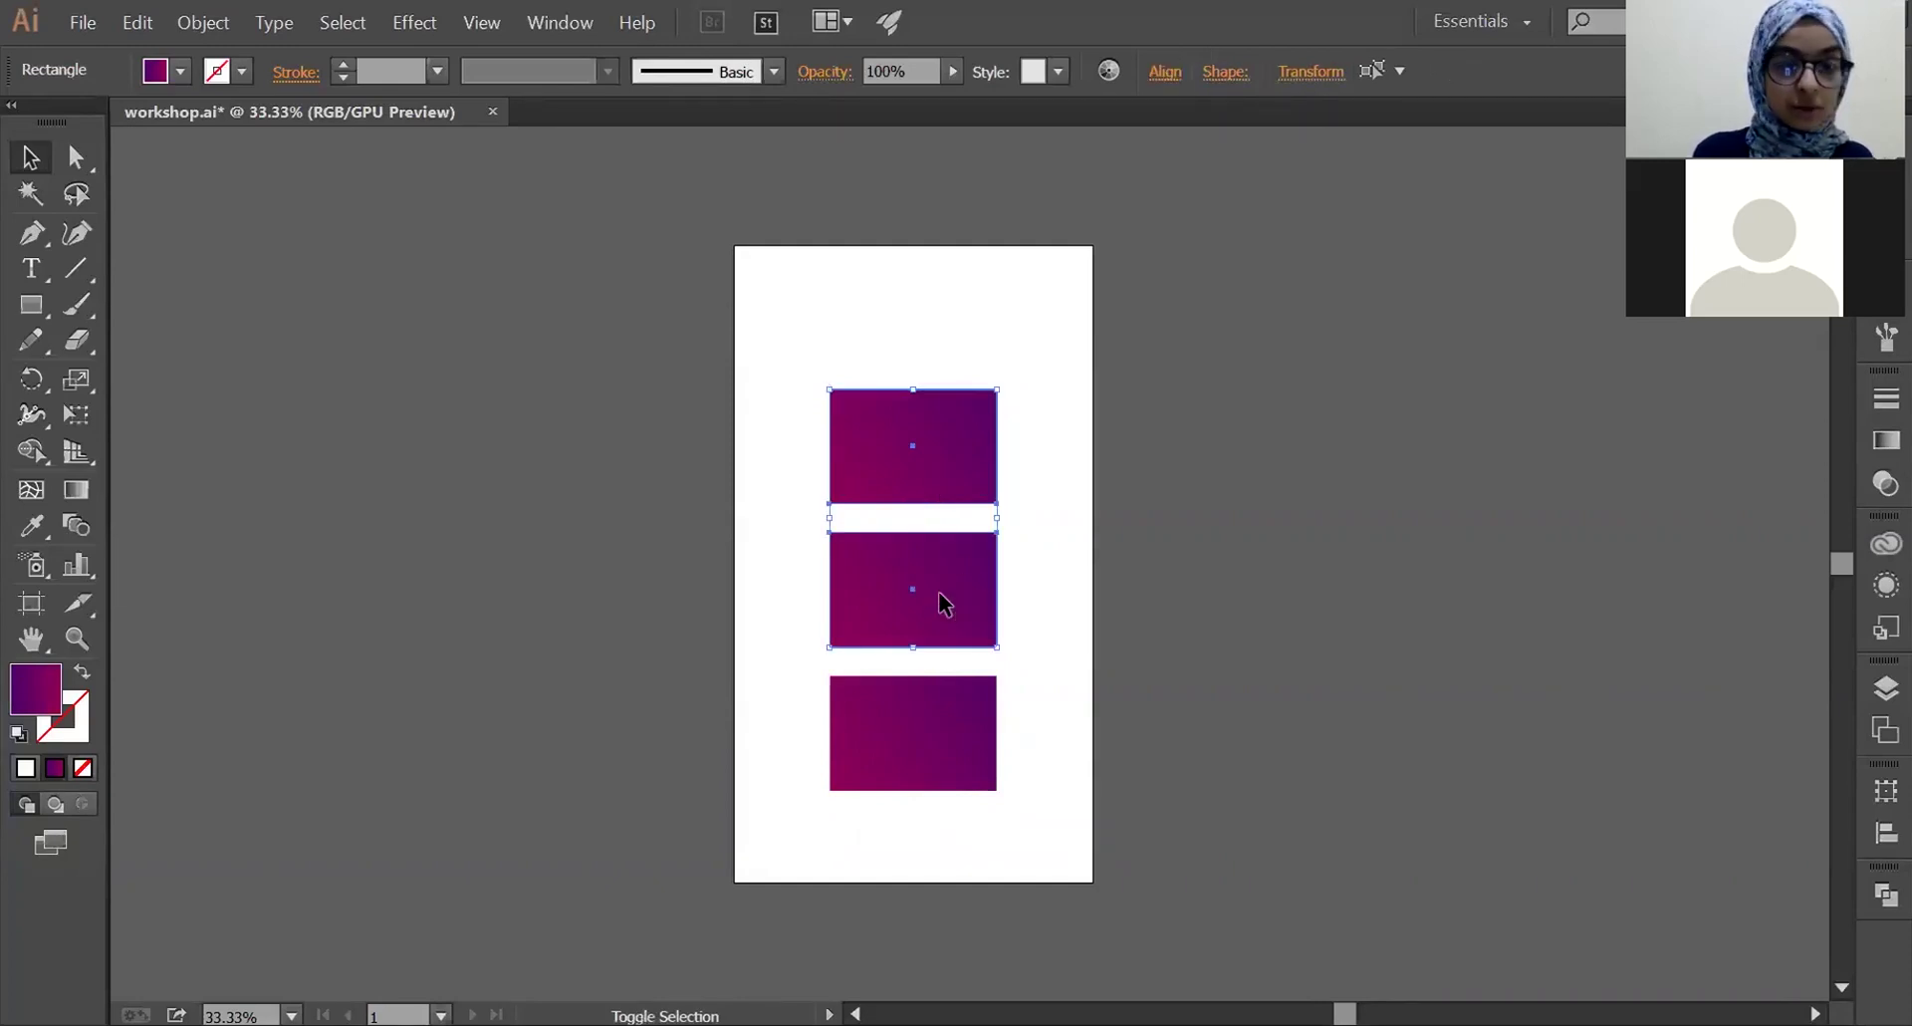
shift+click(956, 707)
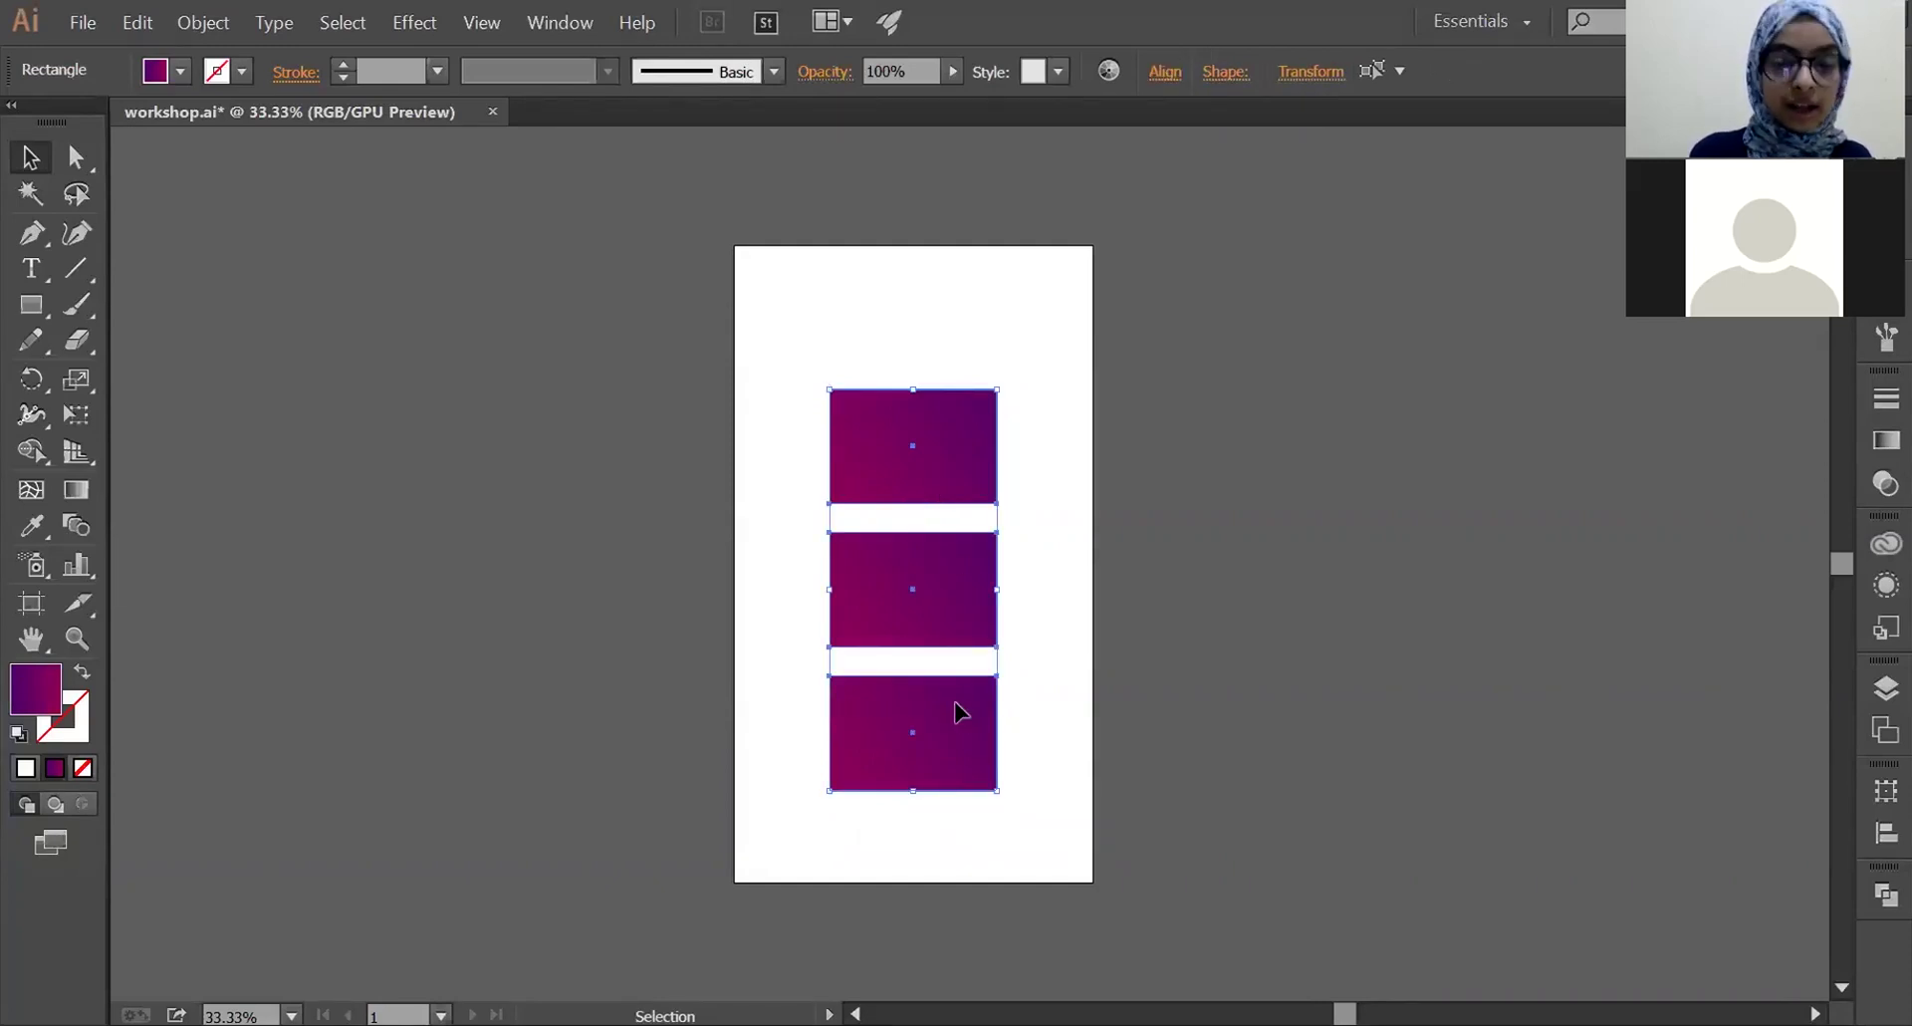
right_click(958, 710)
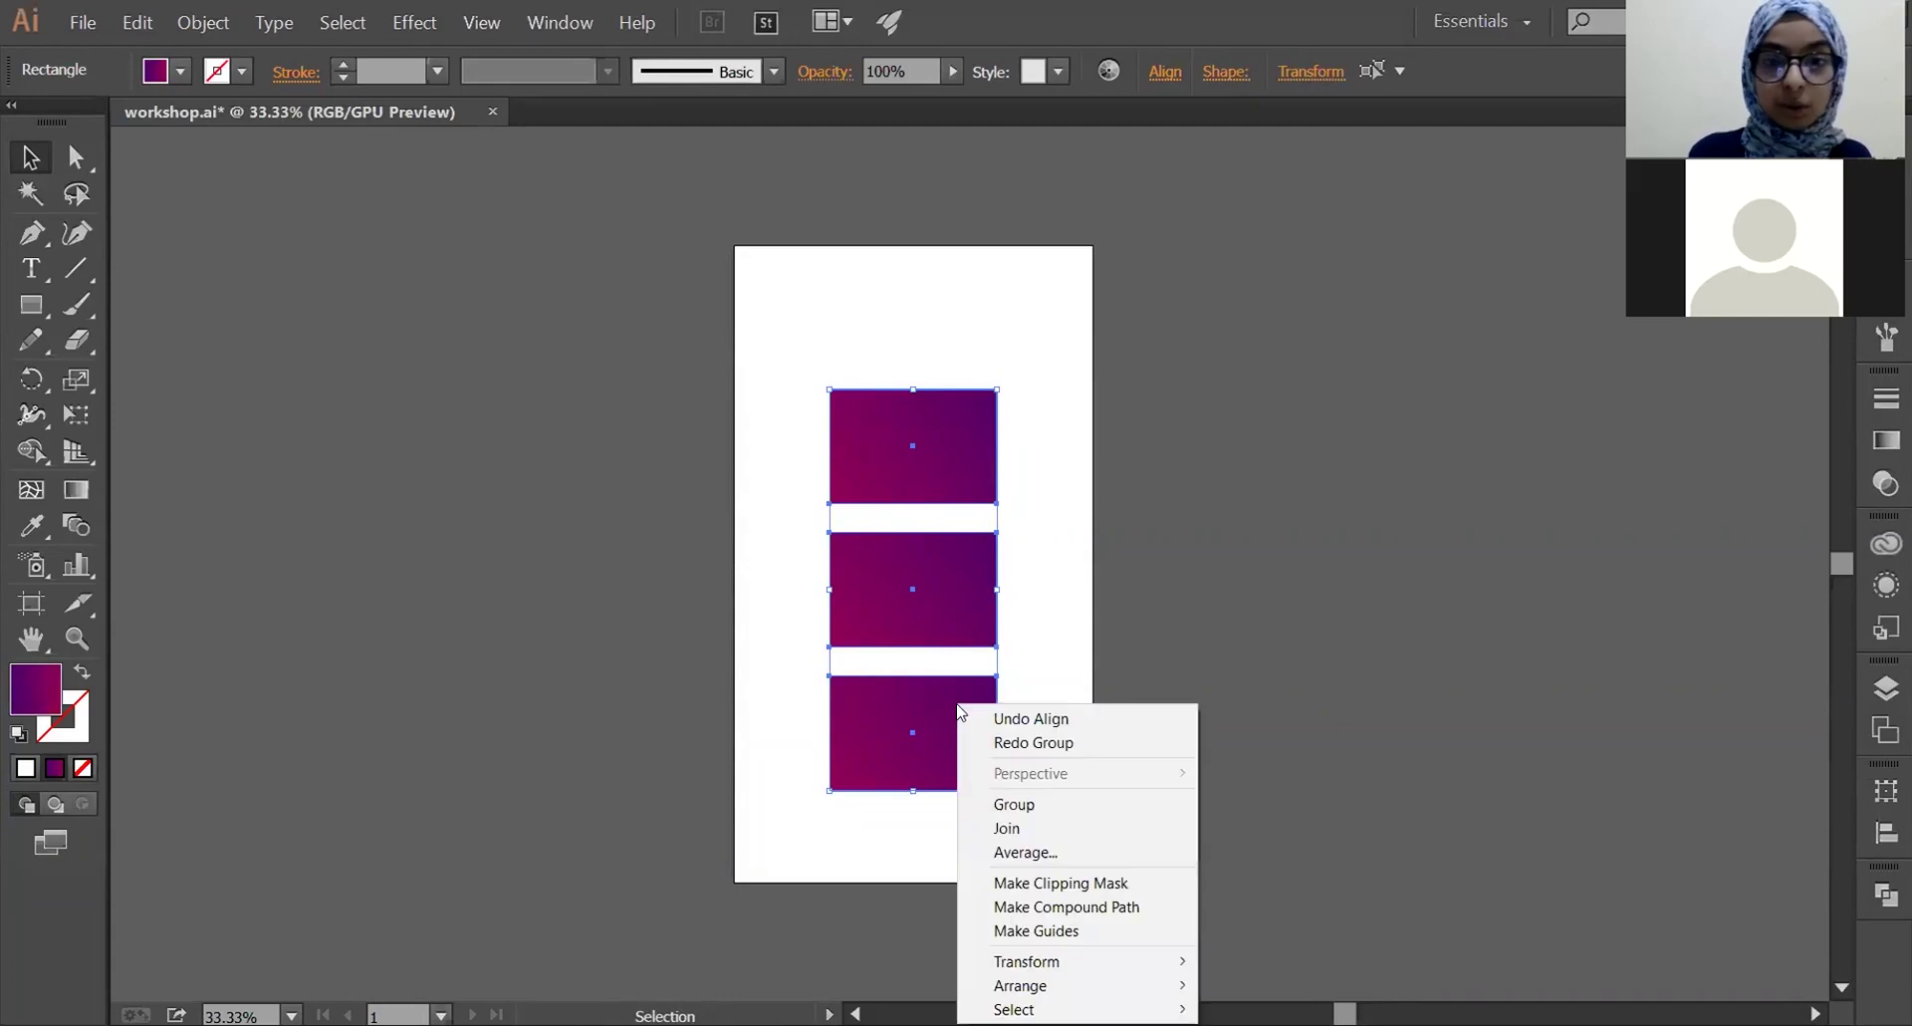
click(1025, 805)
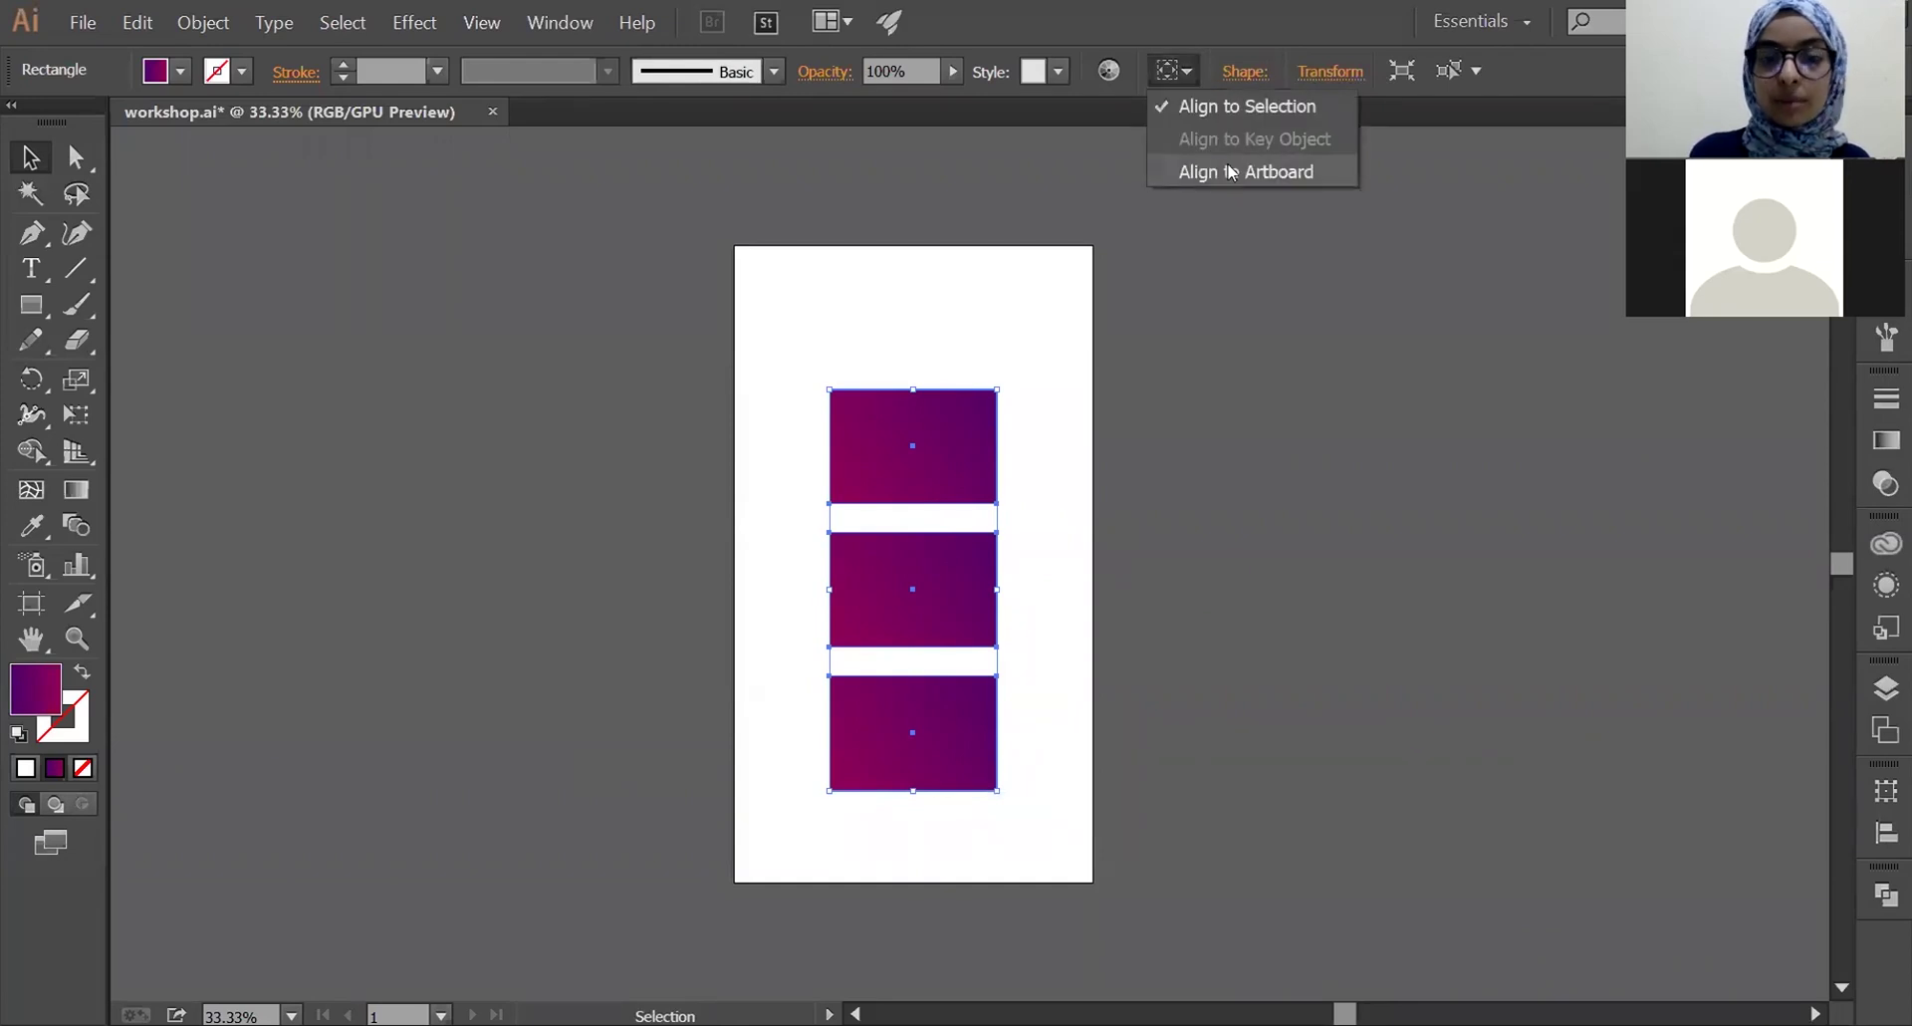
- Vertically centre the rectangle group on the artboard
click(1250, 170)
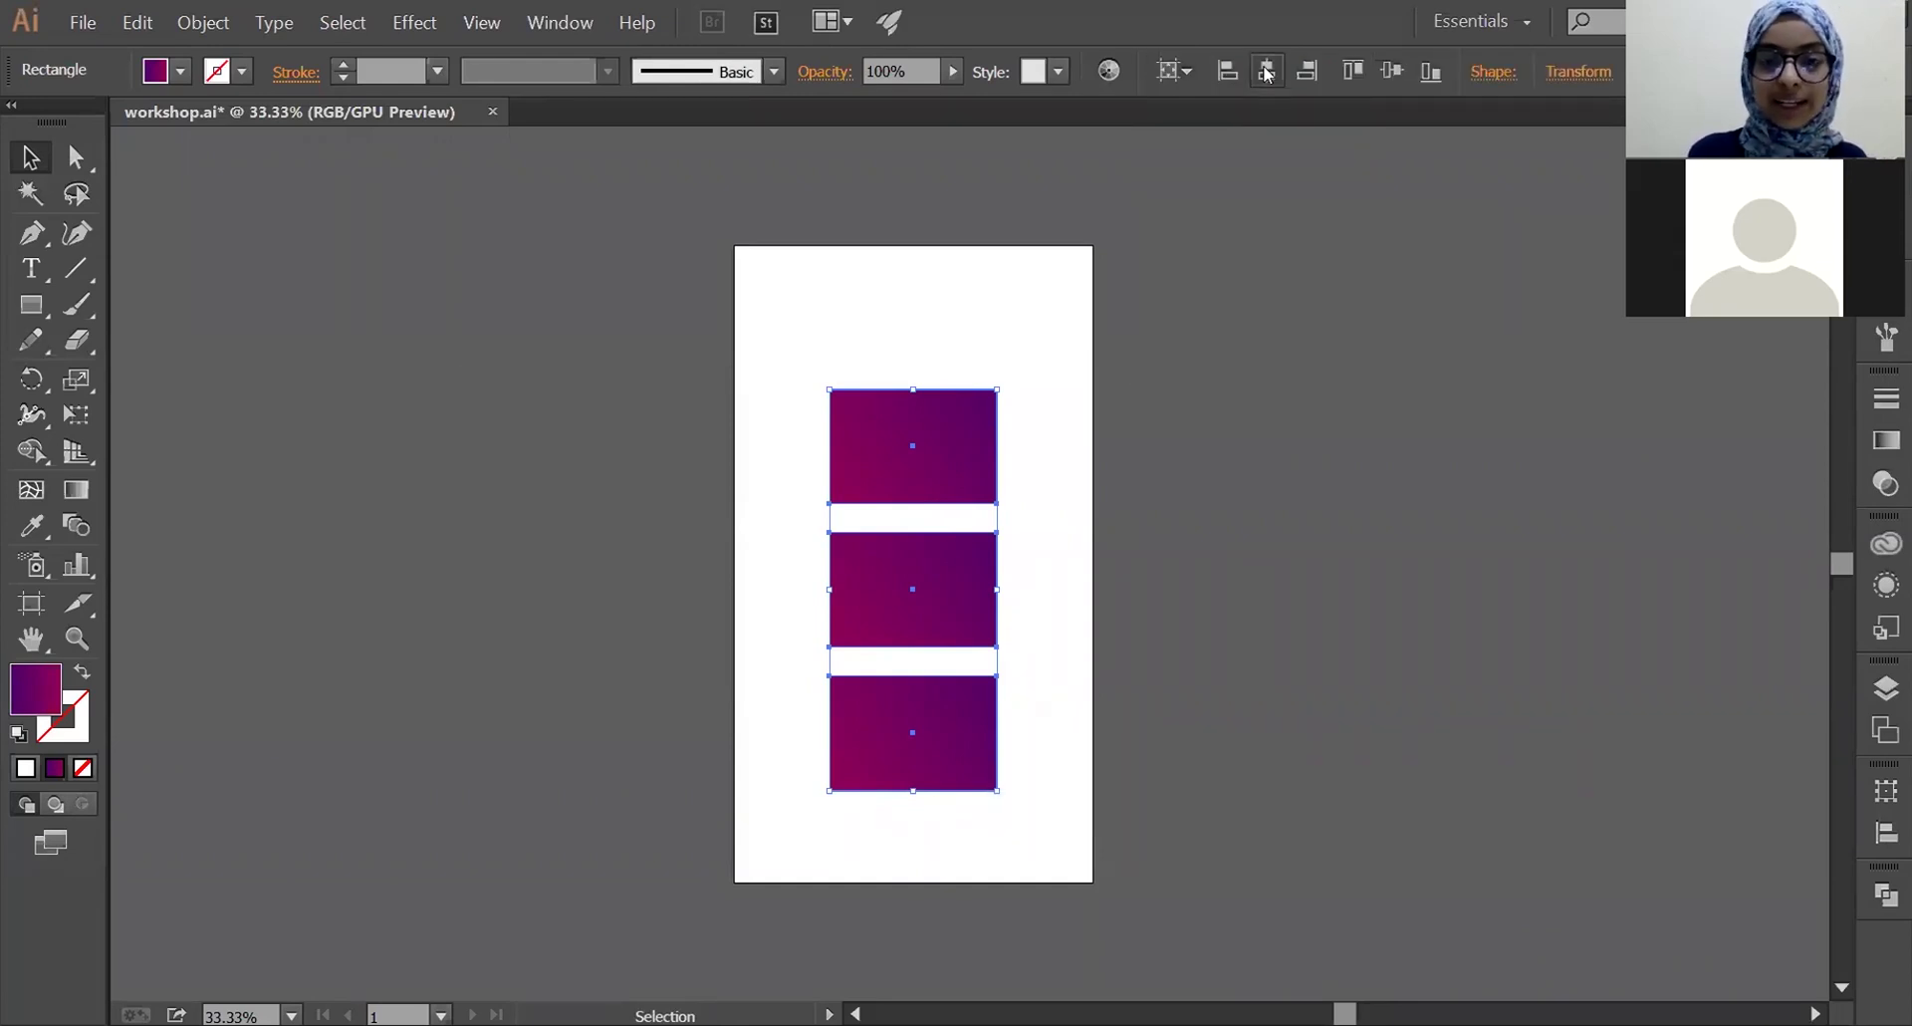
click(1389, 88)
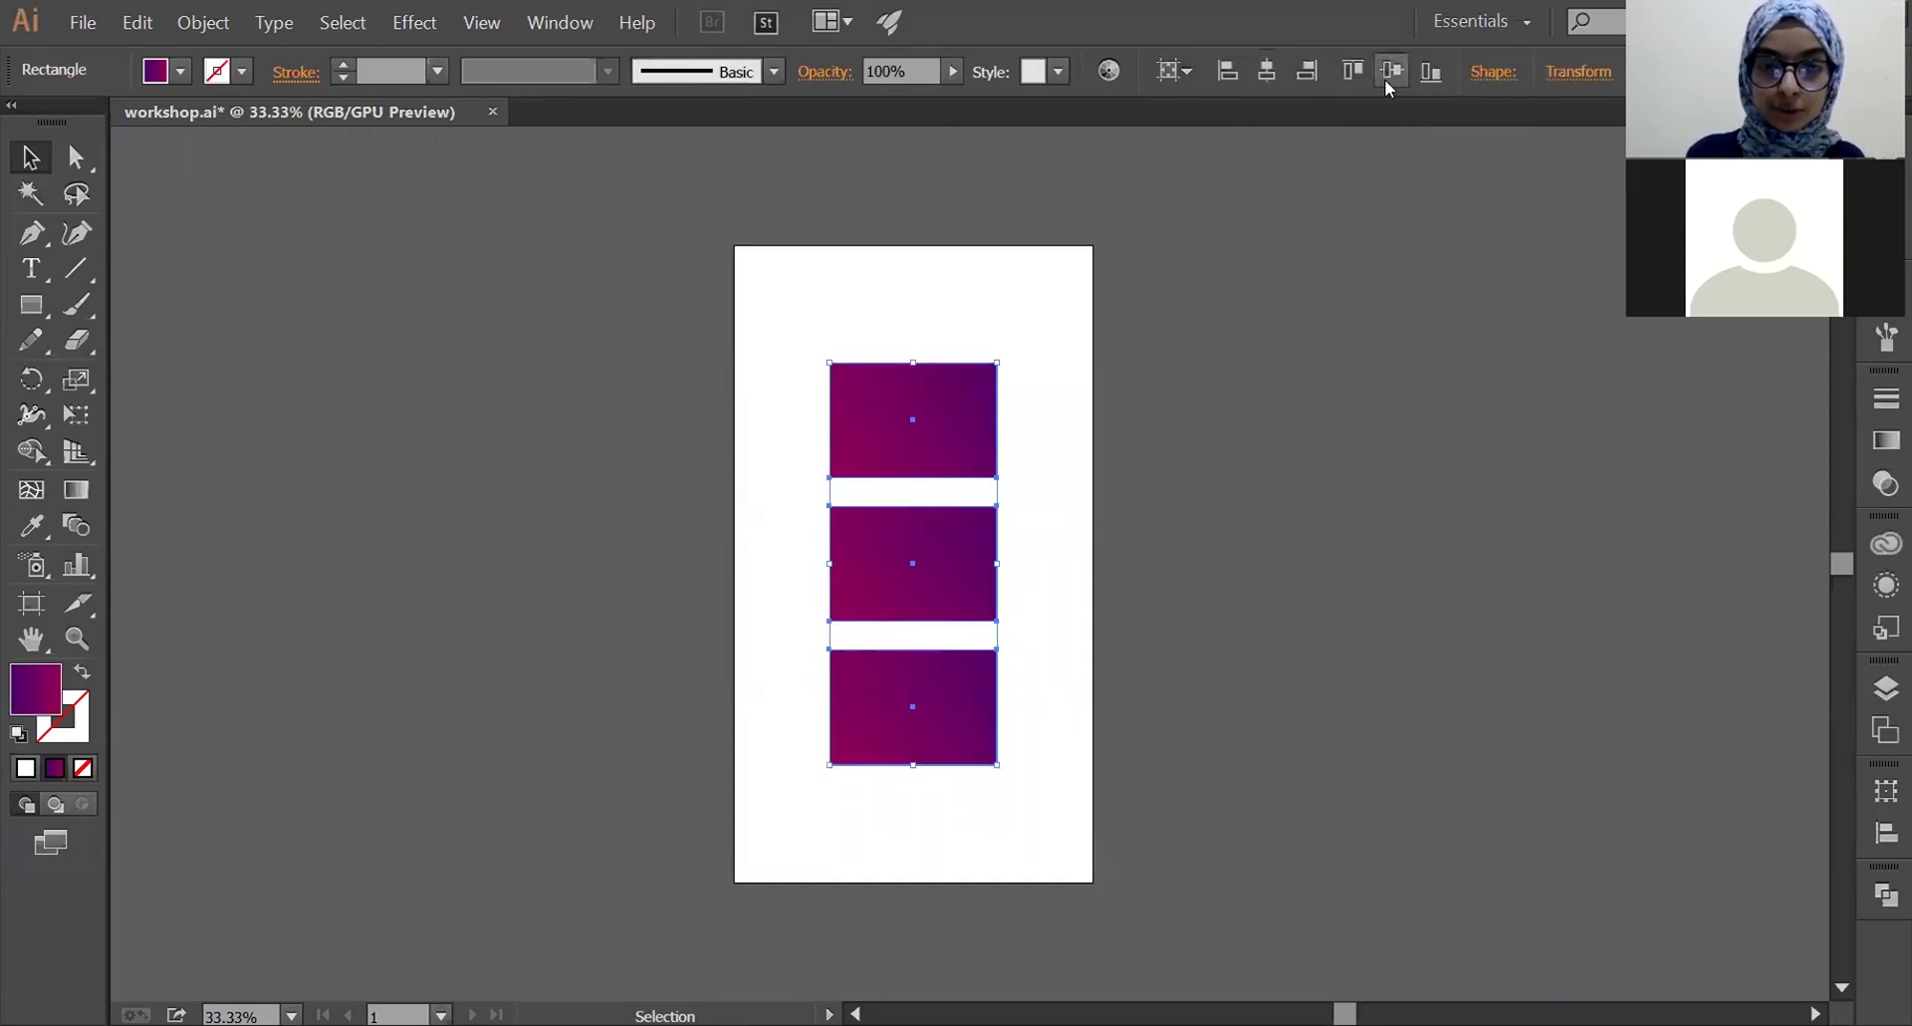
click(1192, 535)
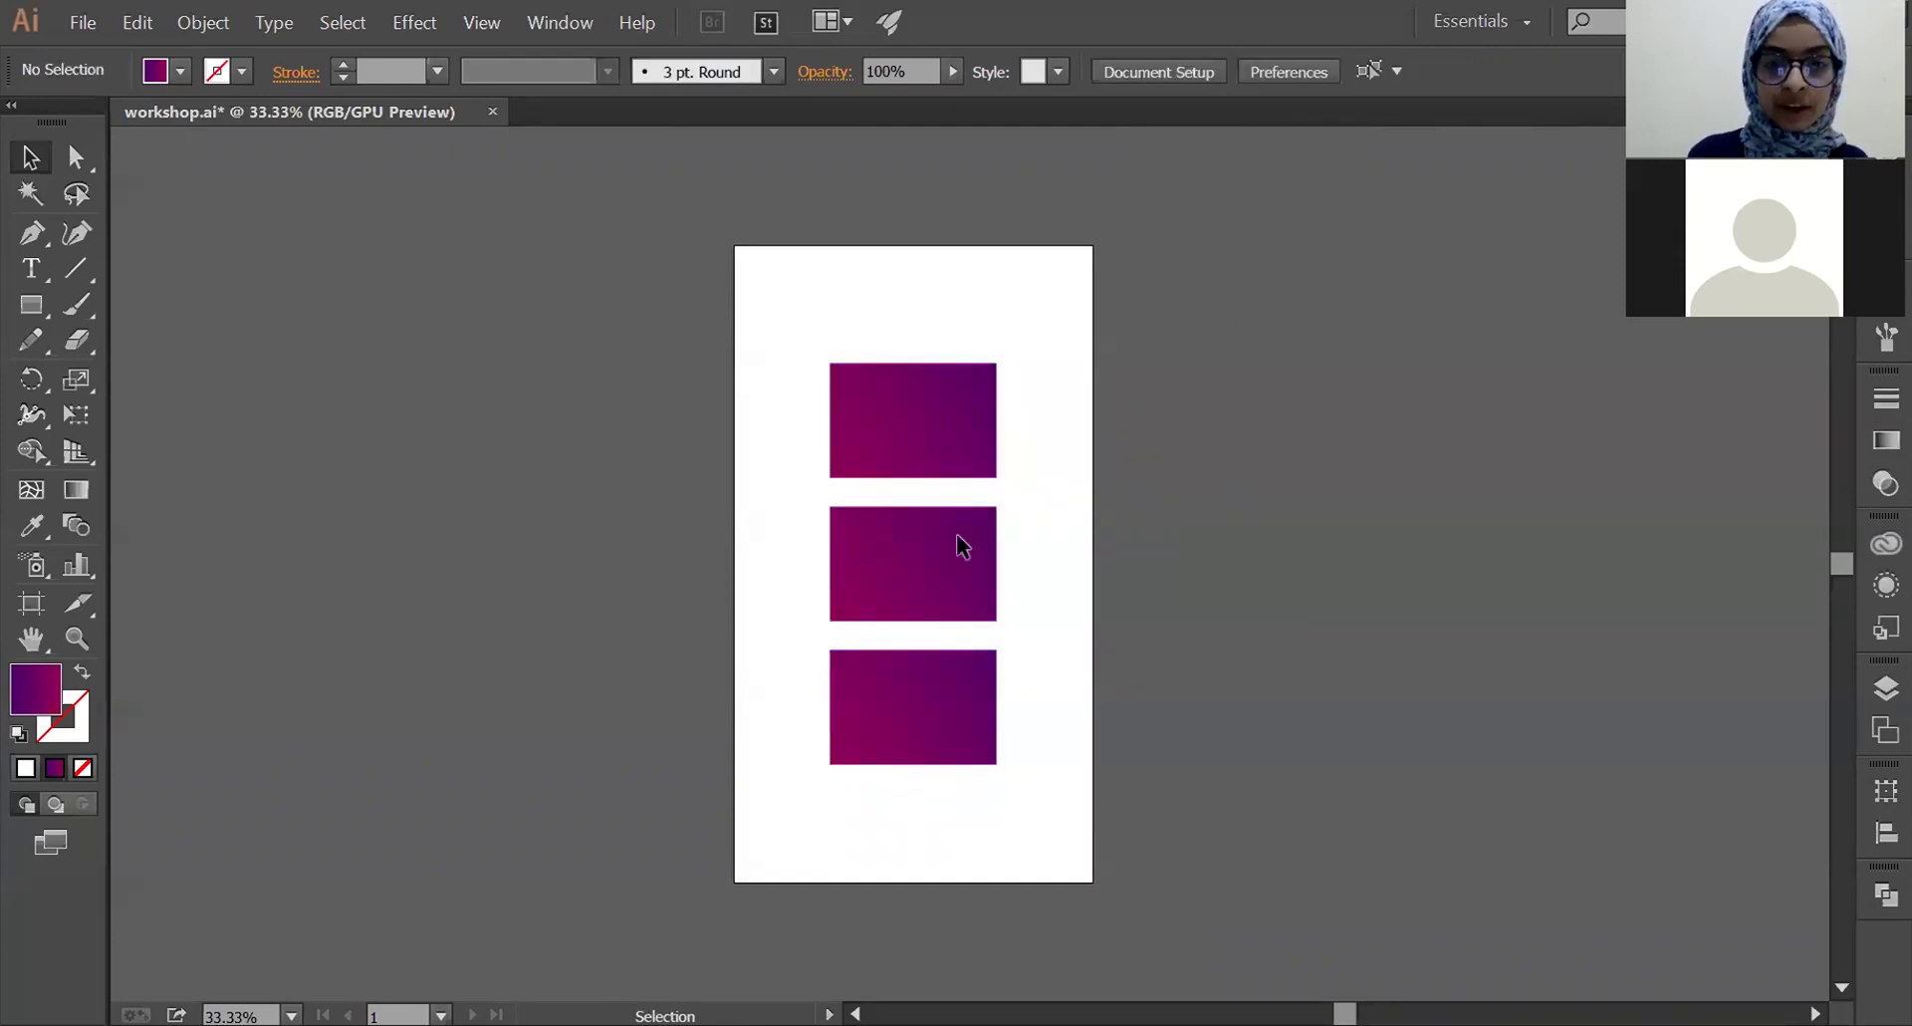
- Ungroup the rectangles and select the top one
right_click(880, 468)
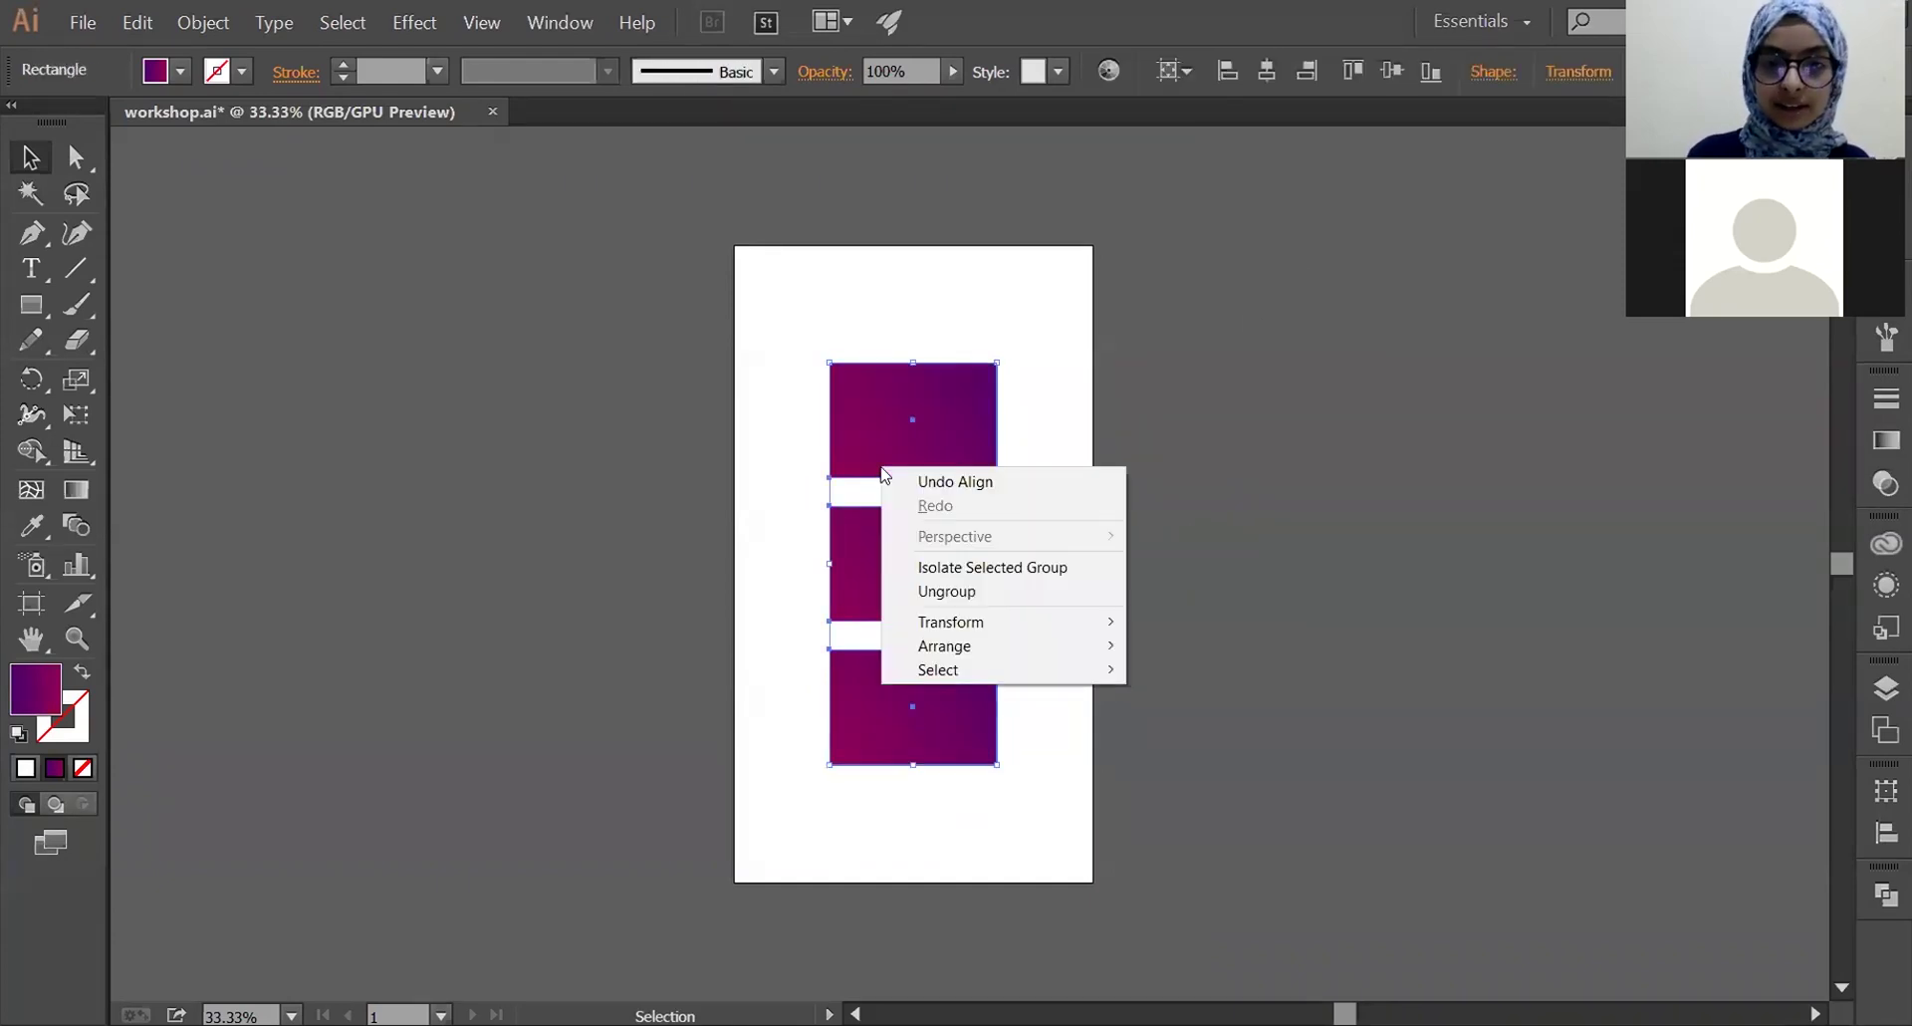
click(946, 591)
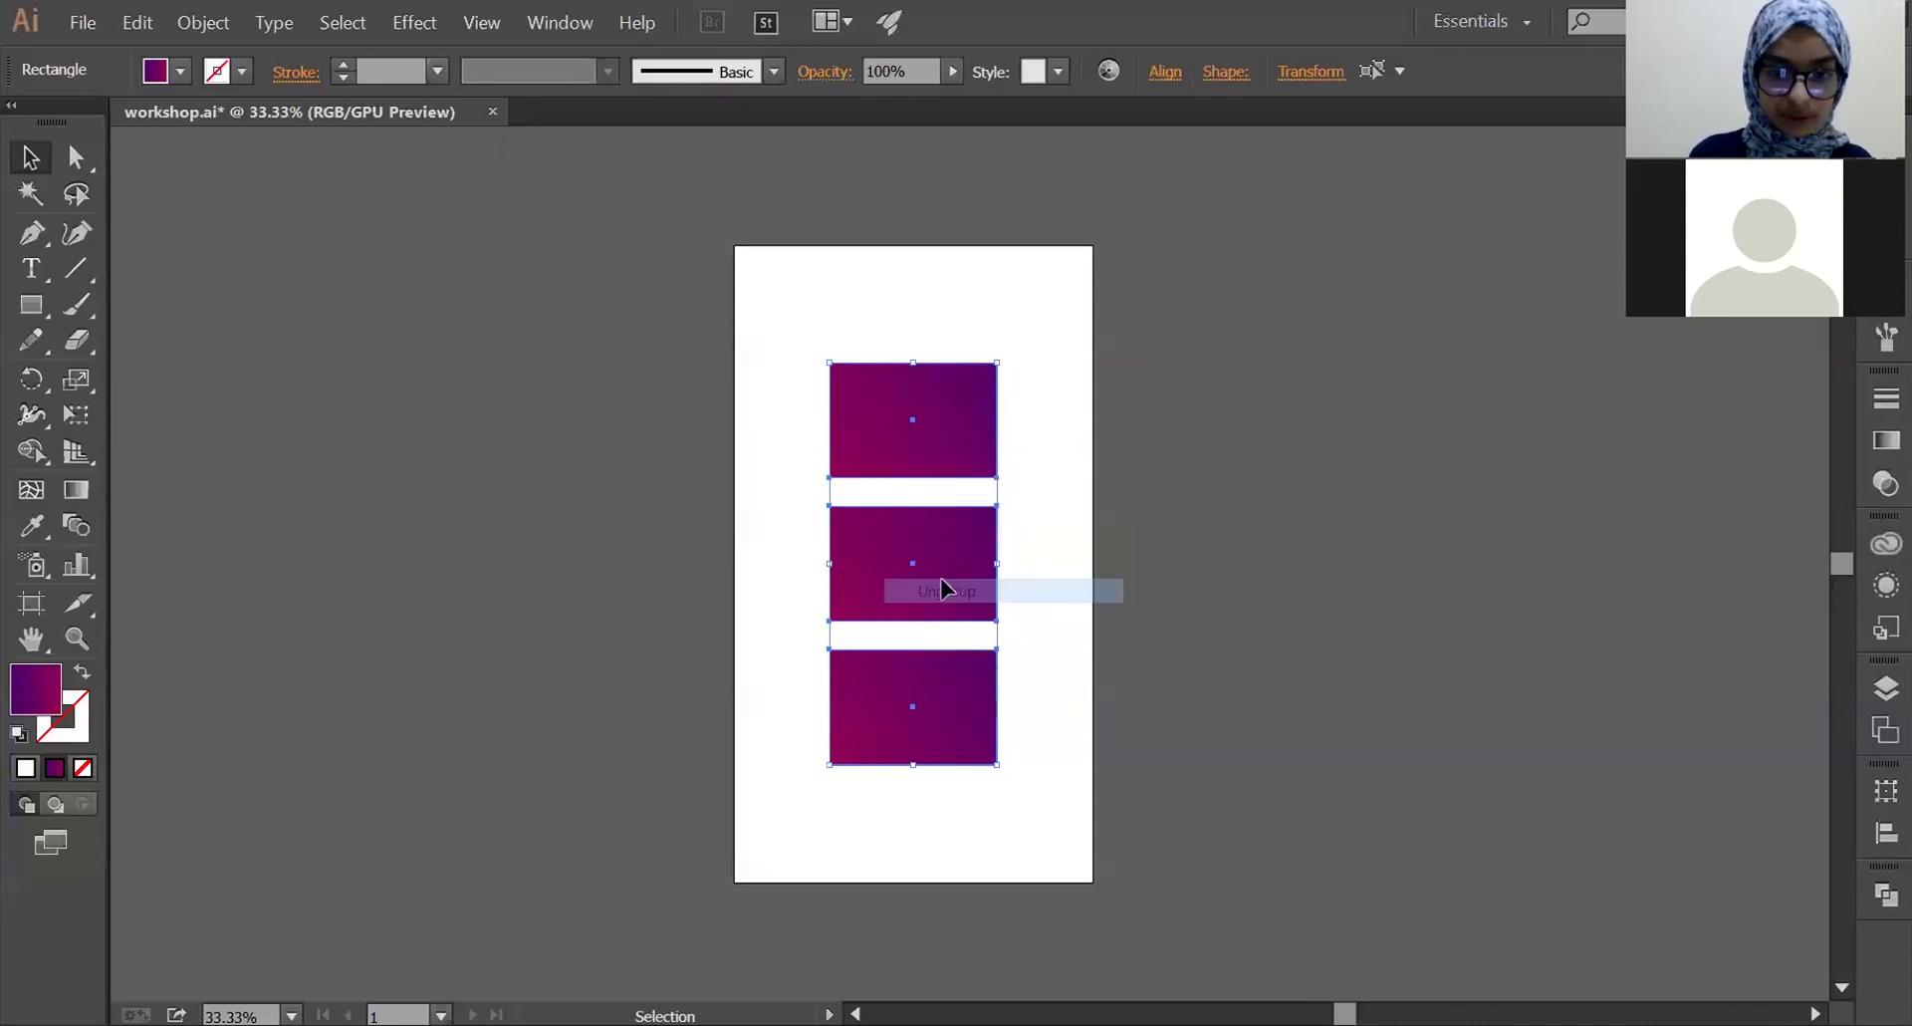
click(1195, 535)
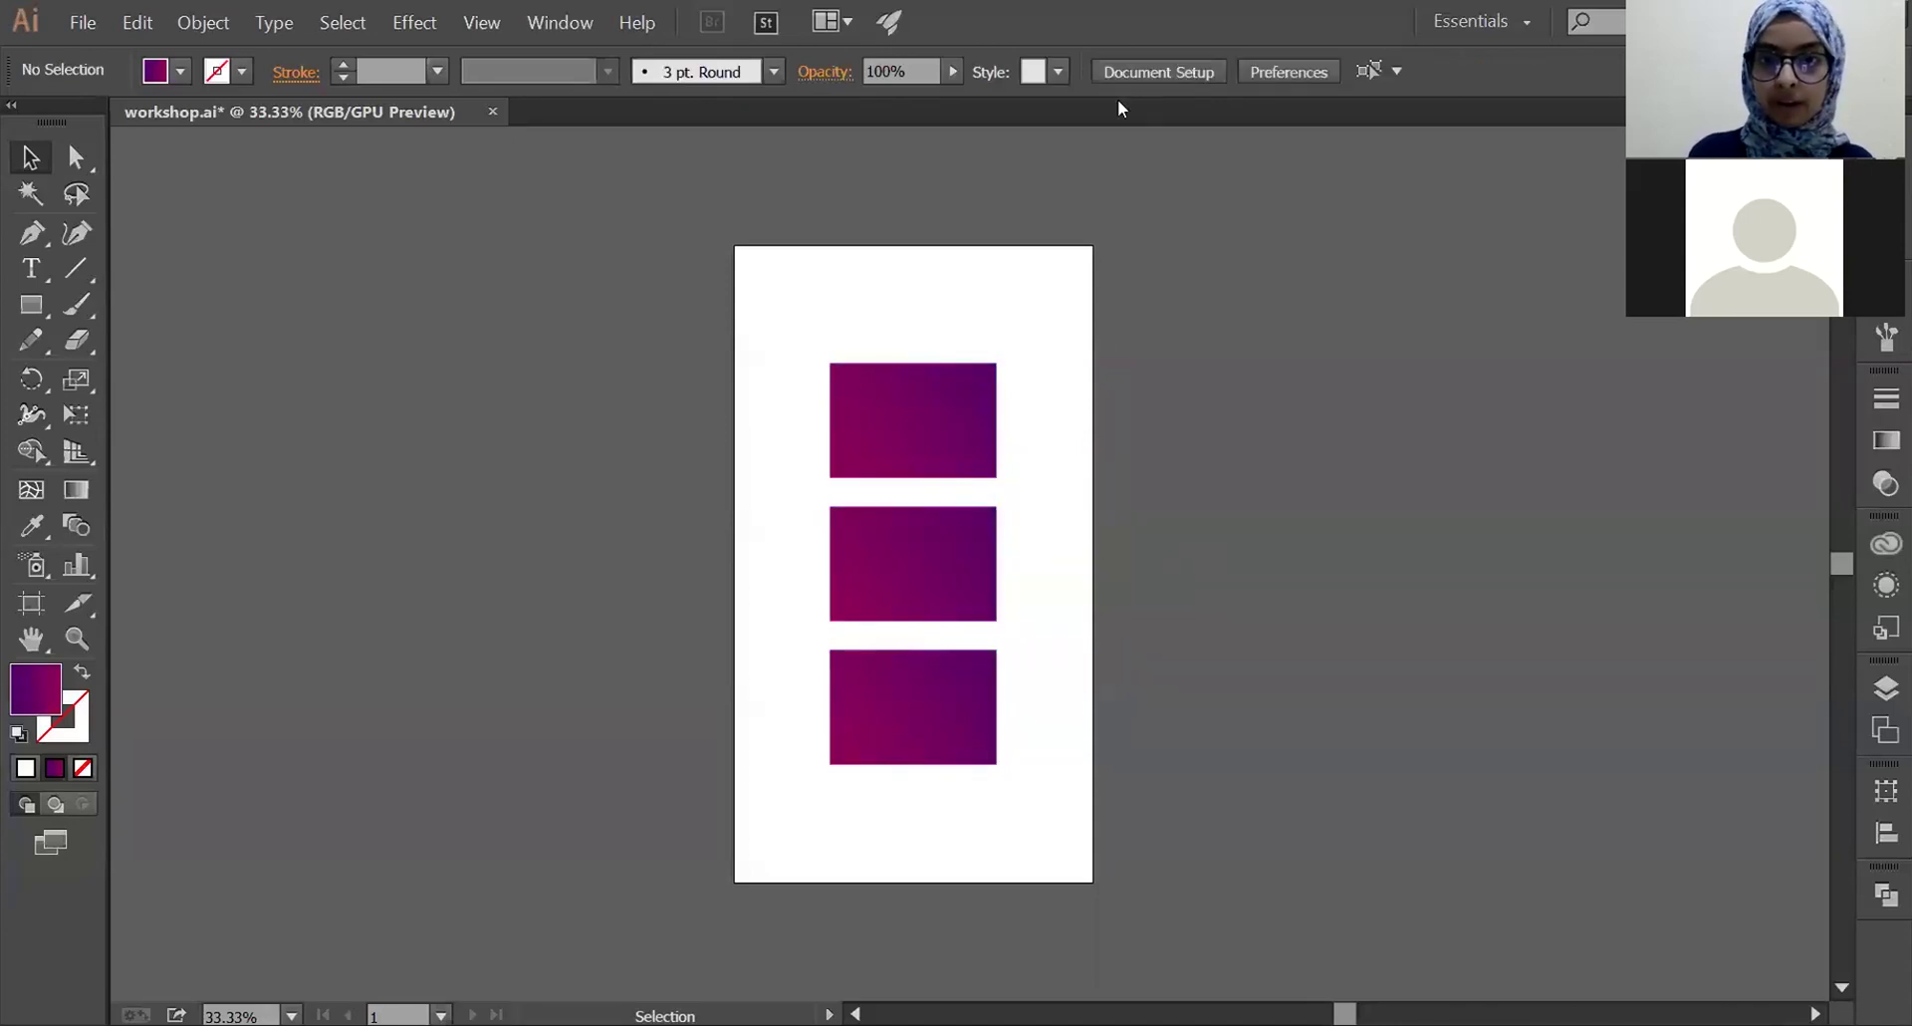
click(853, 449)
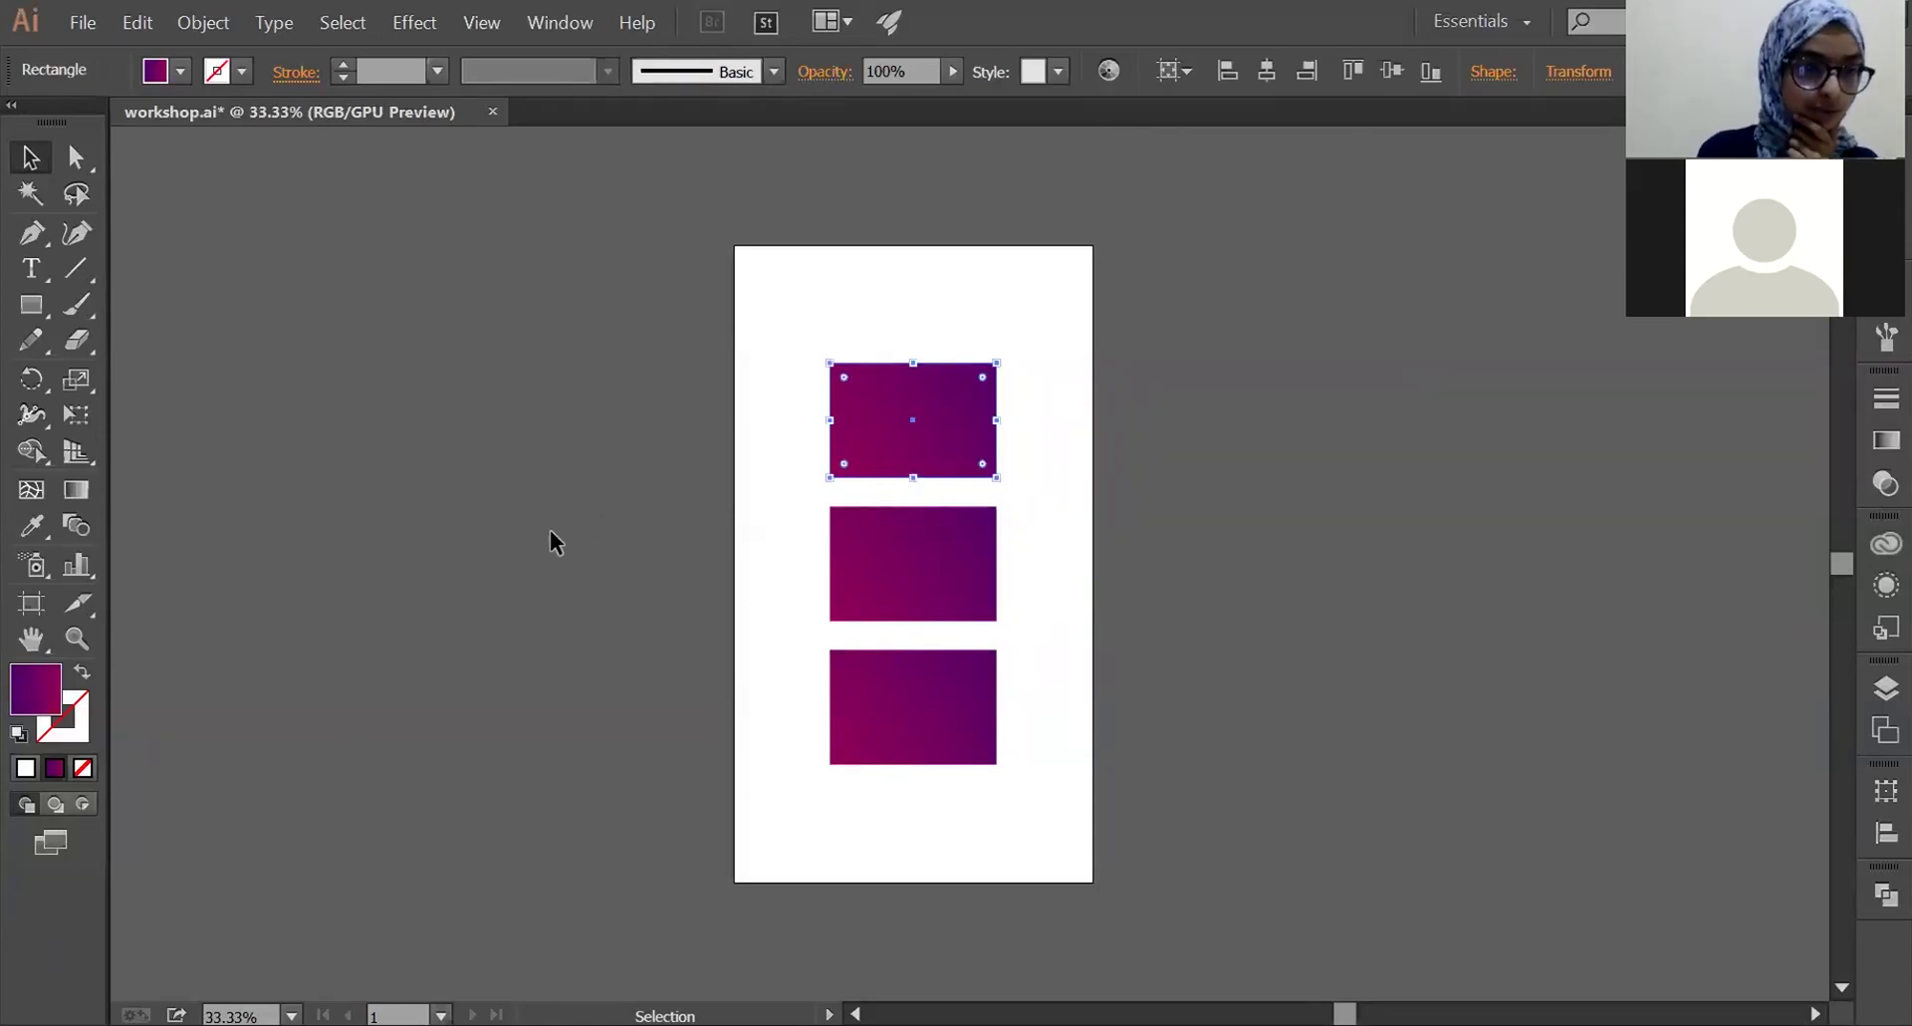
- Fill the top rectangle dark red and the bottom rectangle bright red
double_click(28, 719)
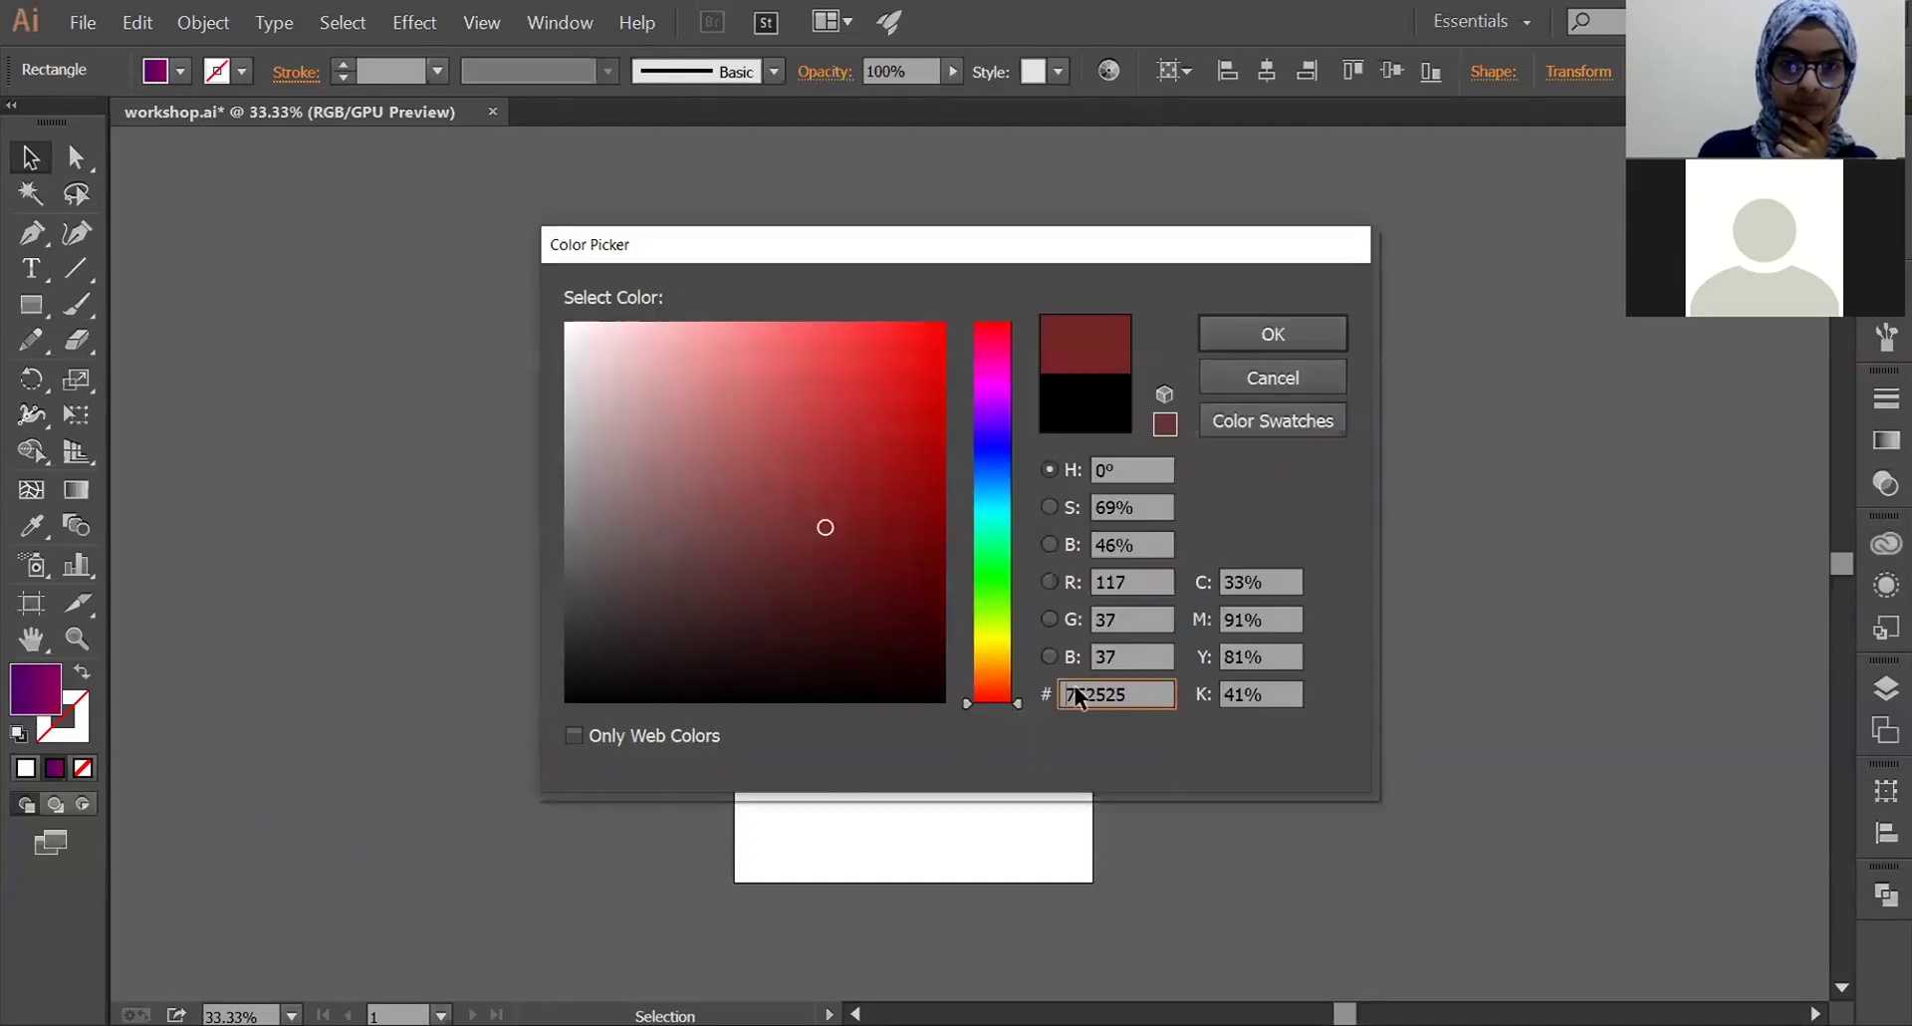
key(Return)
click(958, 733)
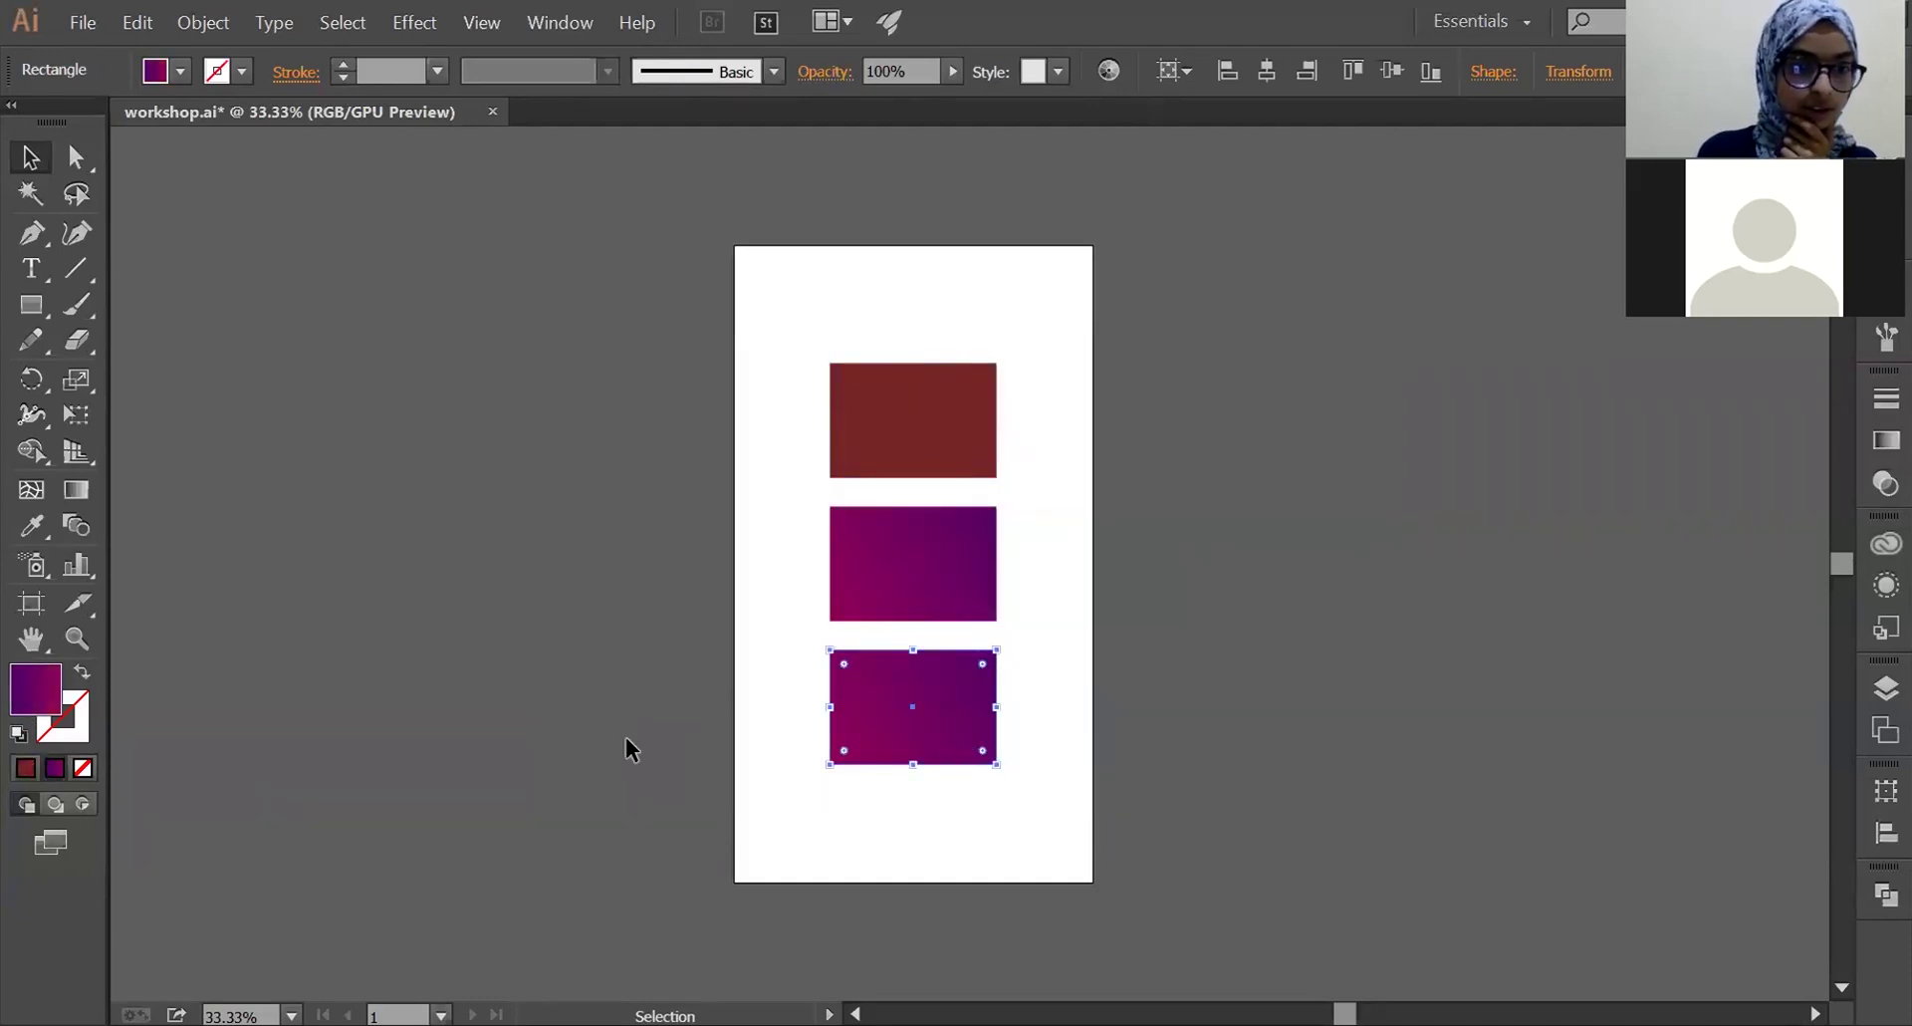
double_click(48, 699)
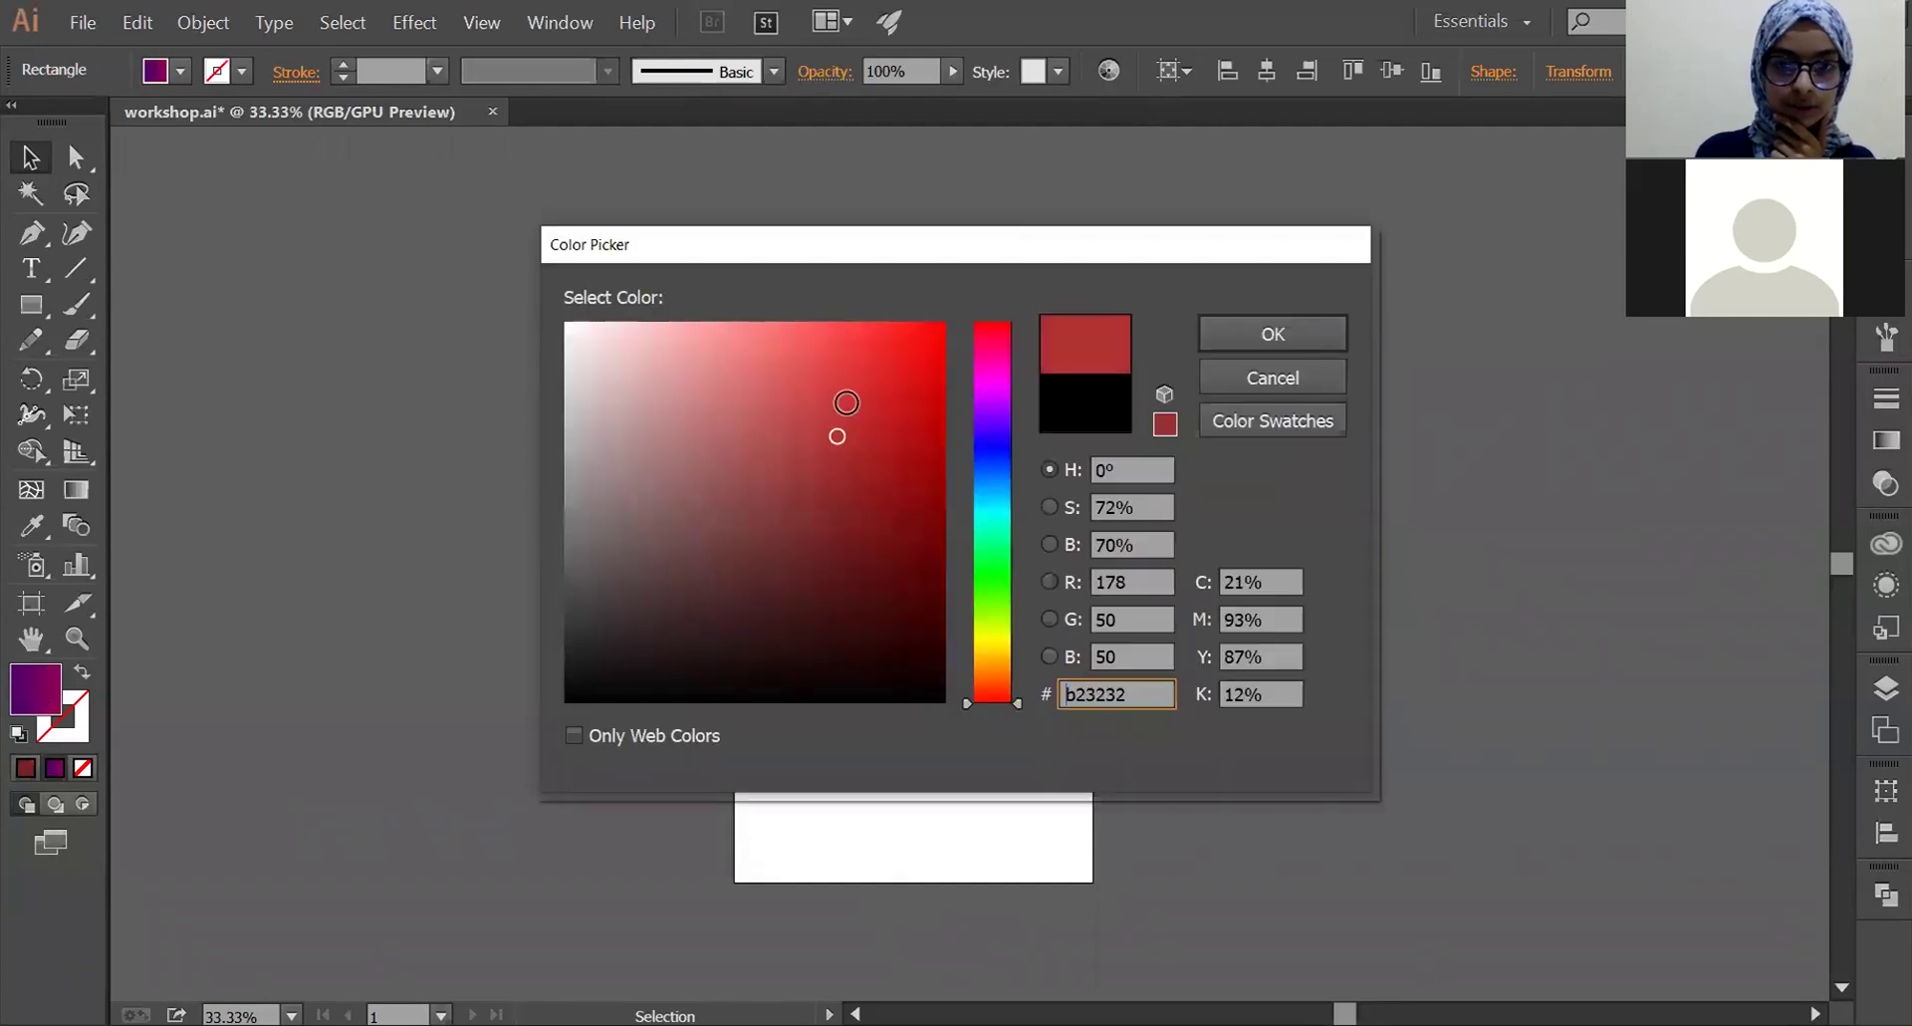
click(854, 350)
key(Return)
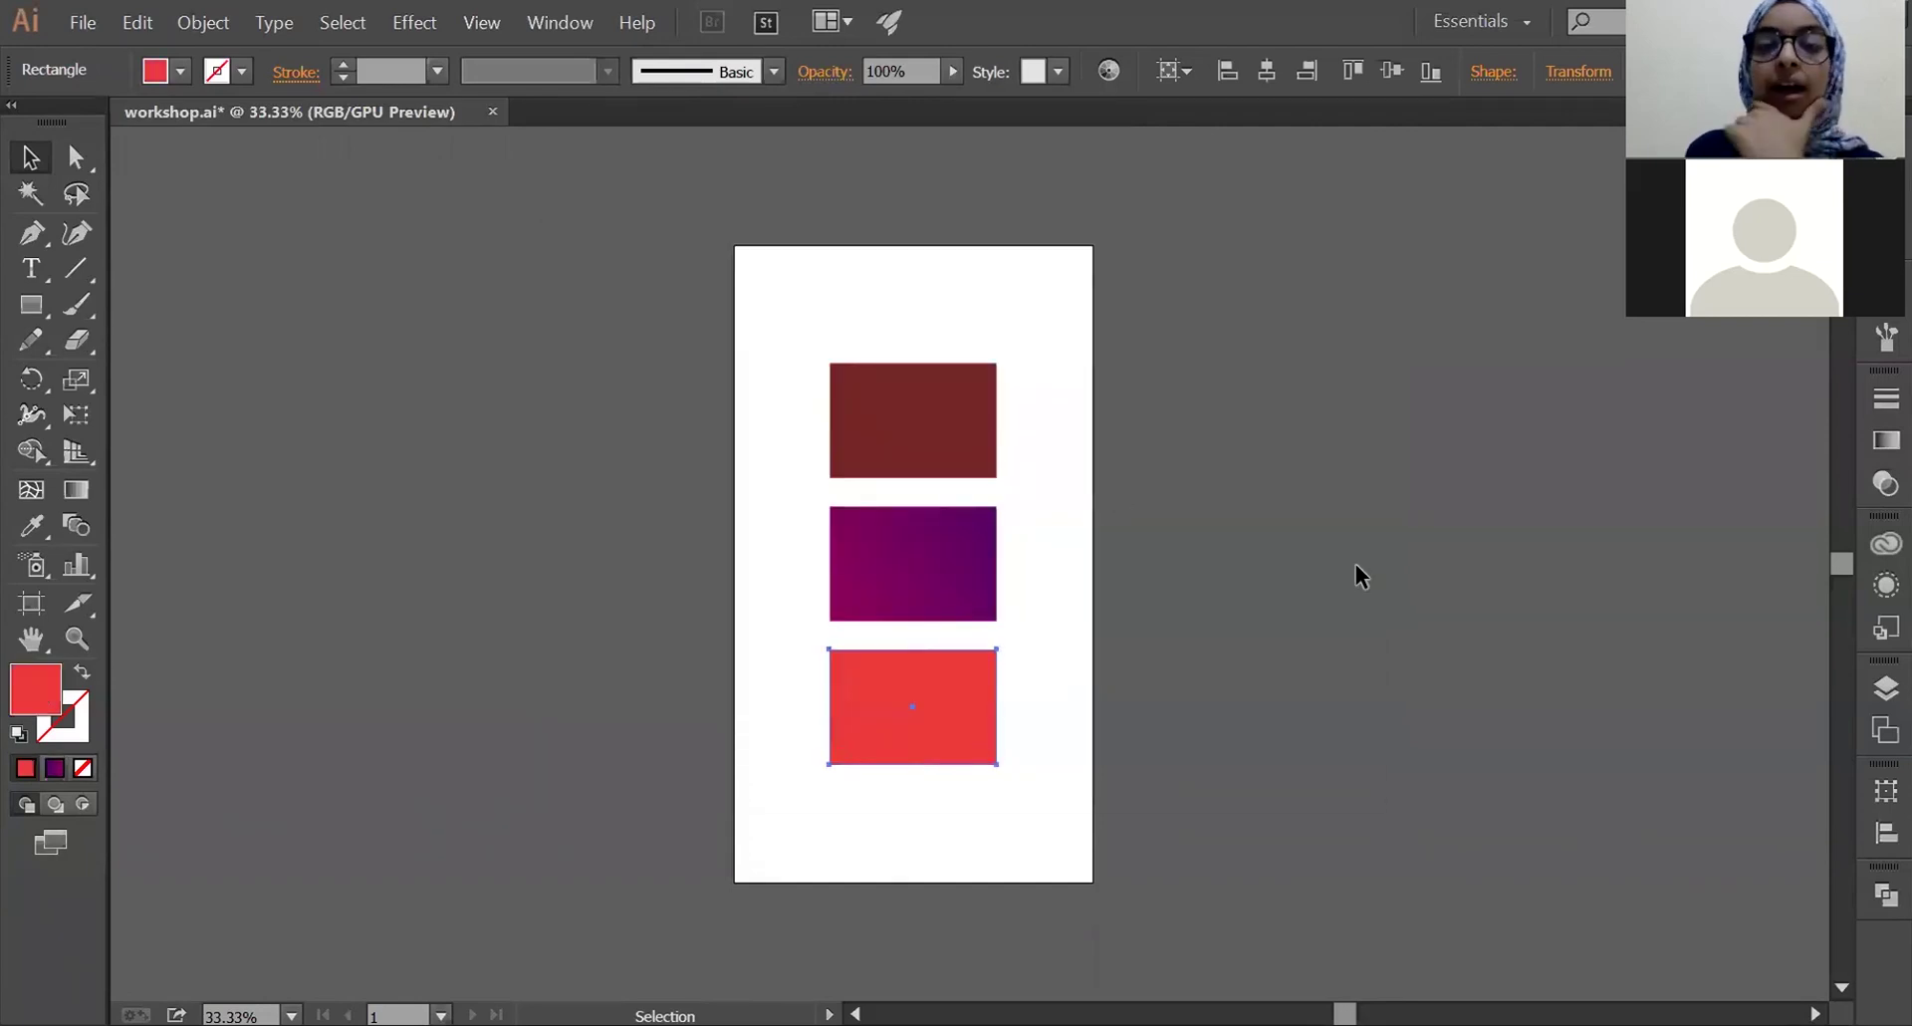
- Move the bright red rectangle up to overlap the dark red one, and lower the purple one
click(1357, 566)
drag(951, 689, 1021, 485)
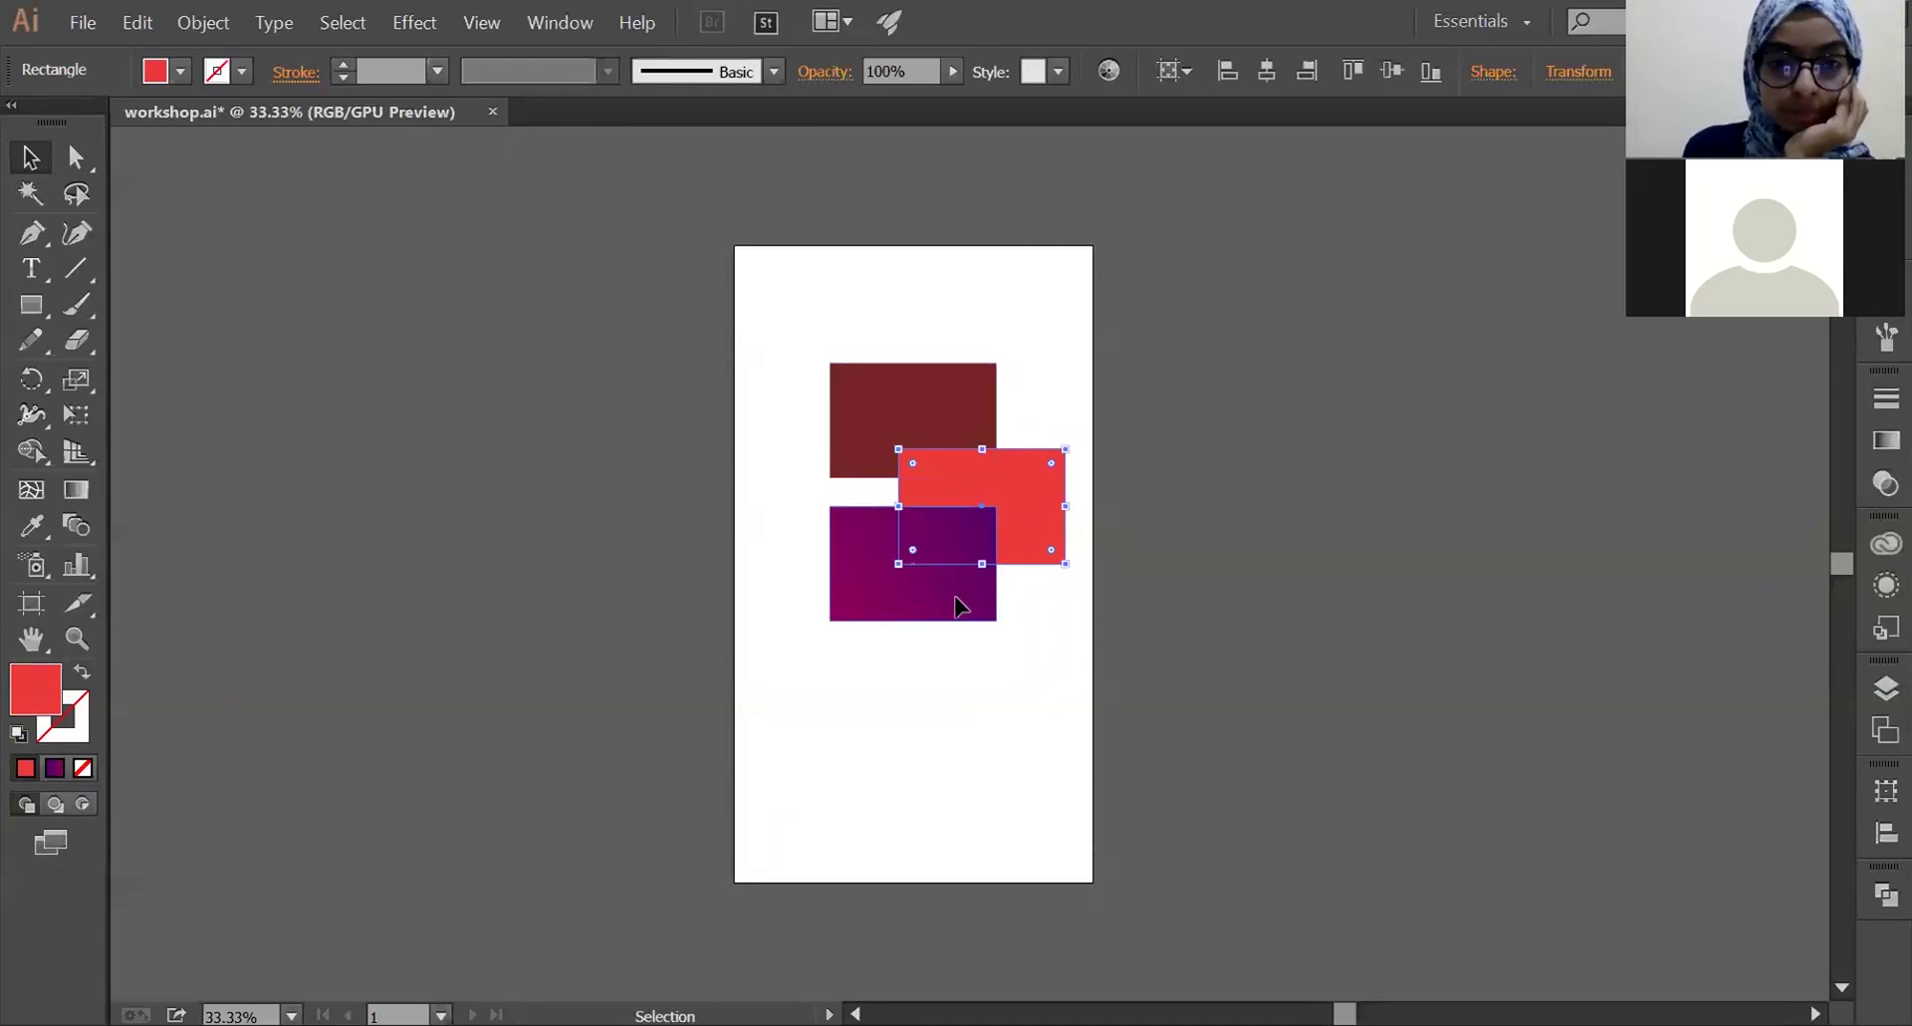
click(954, 589)
drag(960, 584, 966, 665)
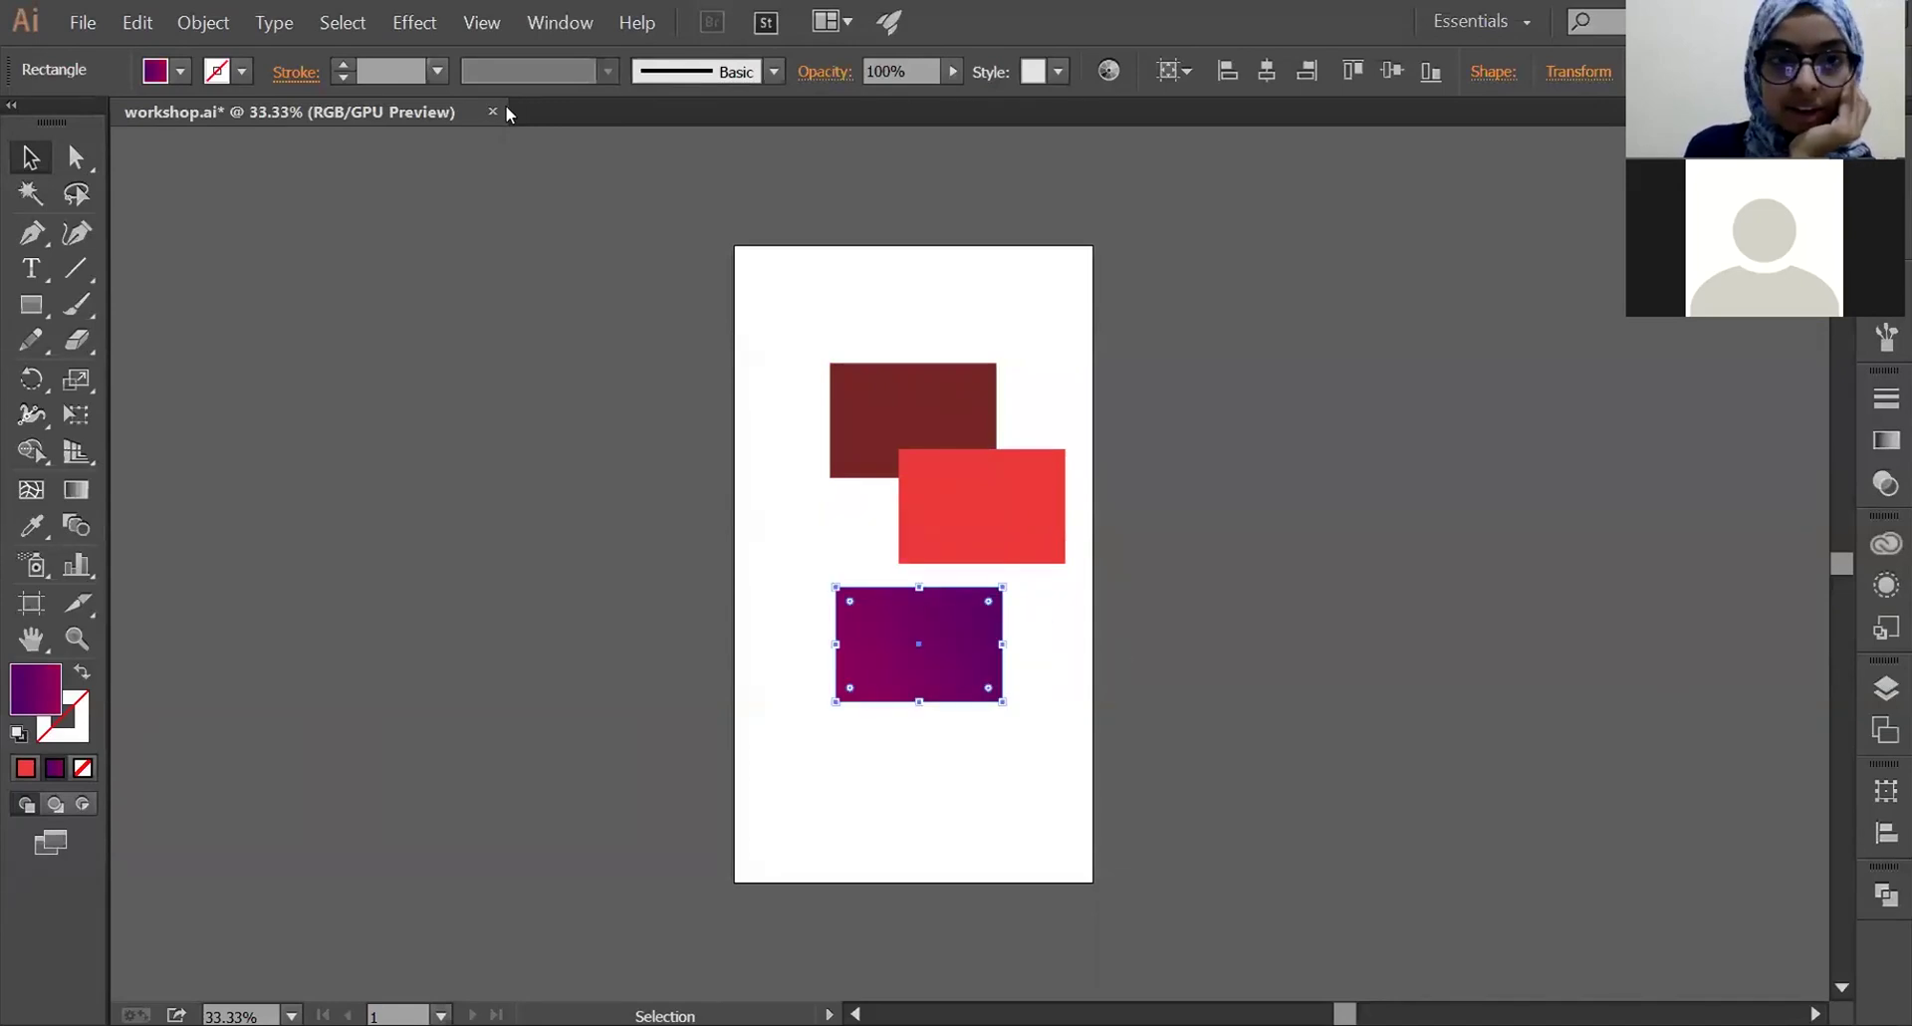
click(560, 22)
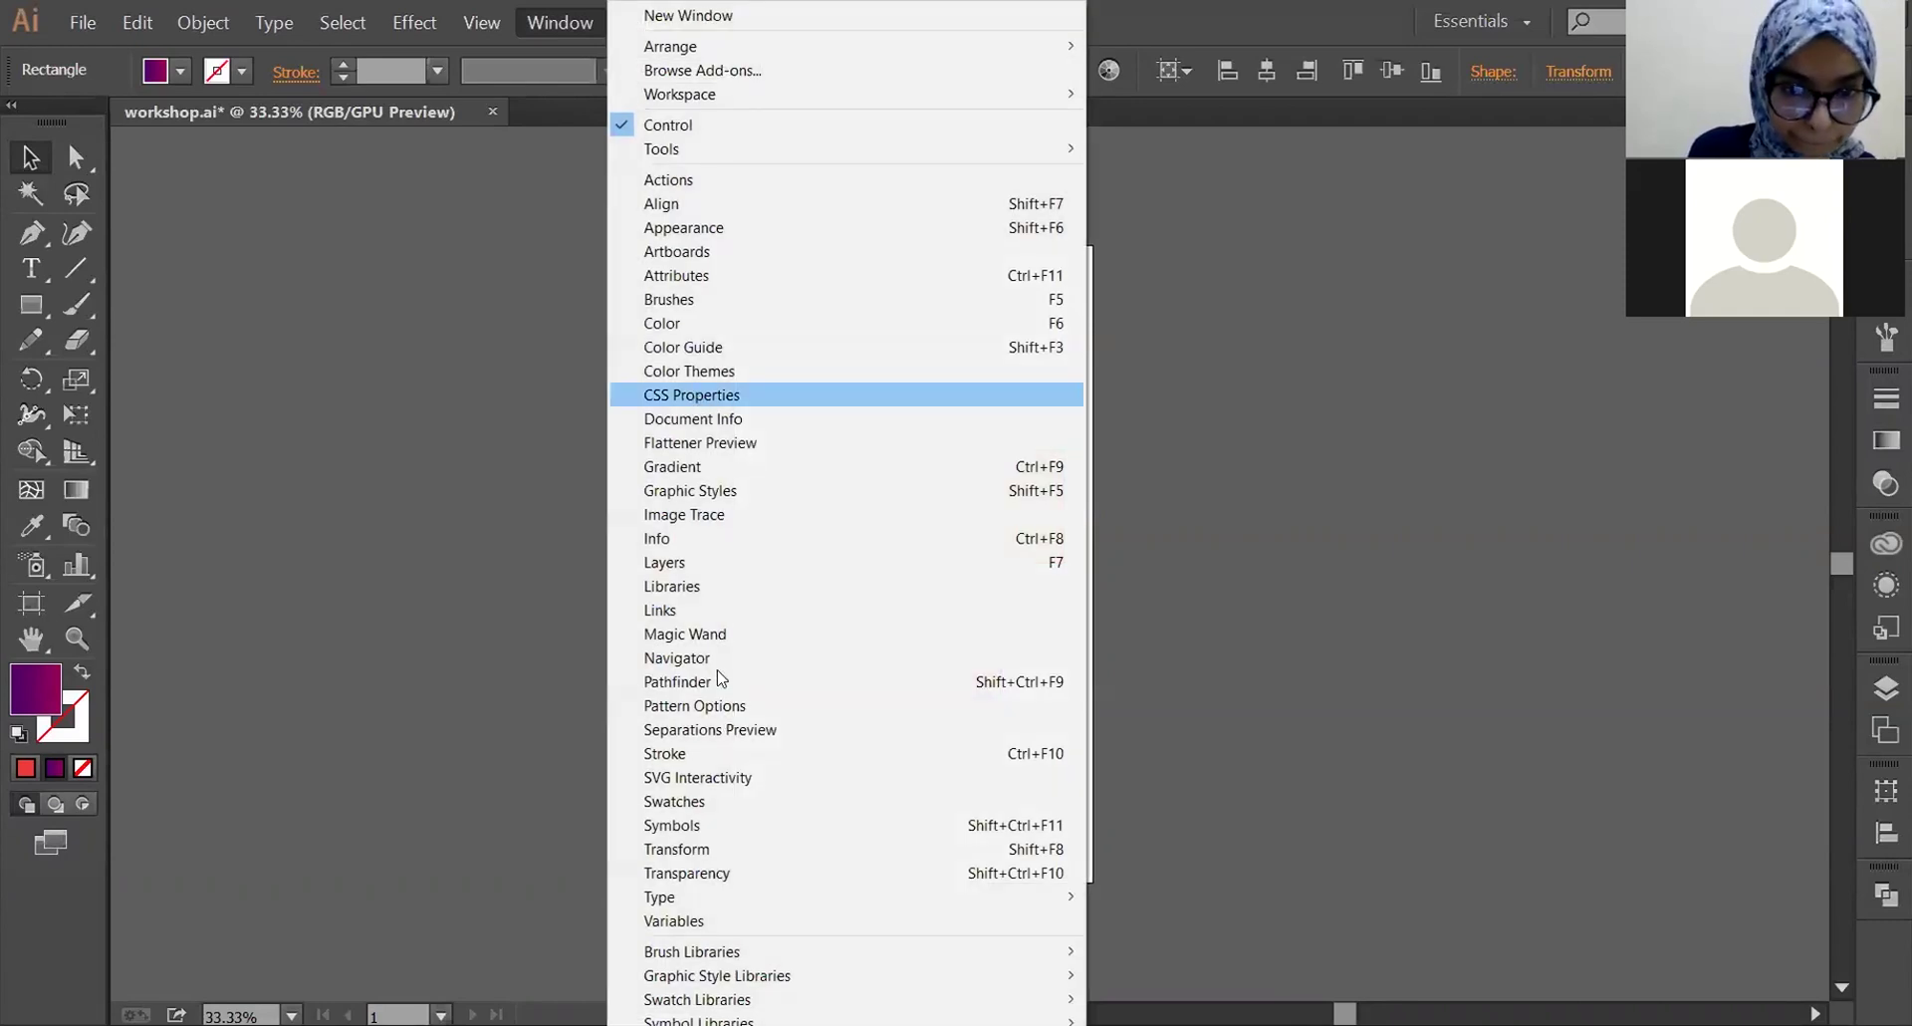
- Show the Layers panel, add Layer 2, and drag the purple rectangle into it
click(667, 562)
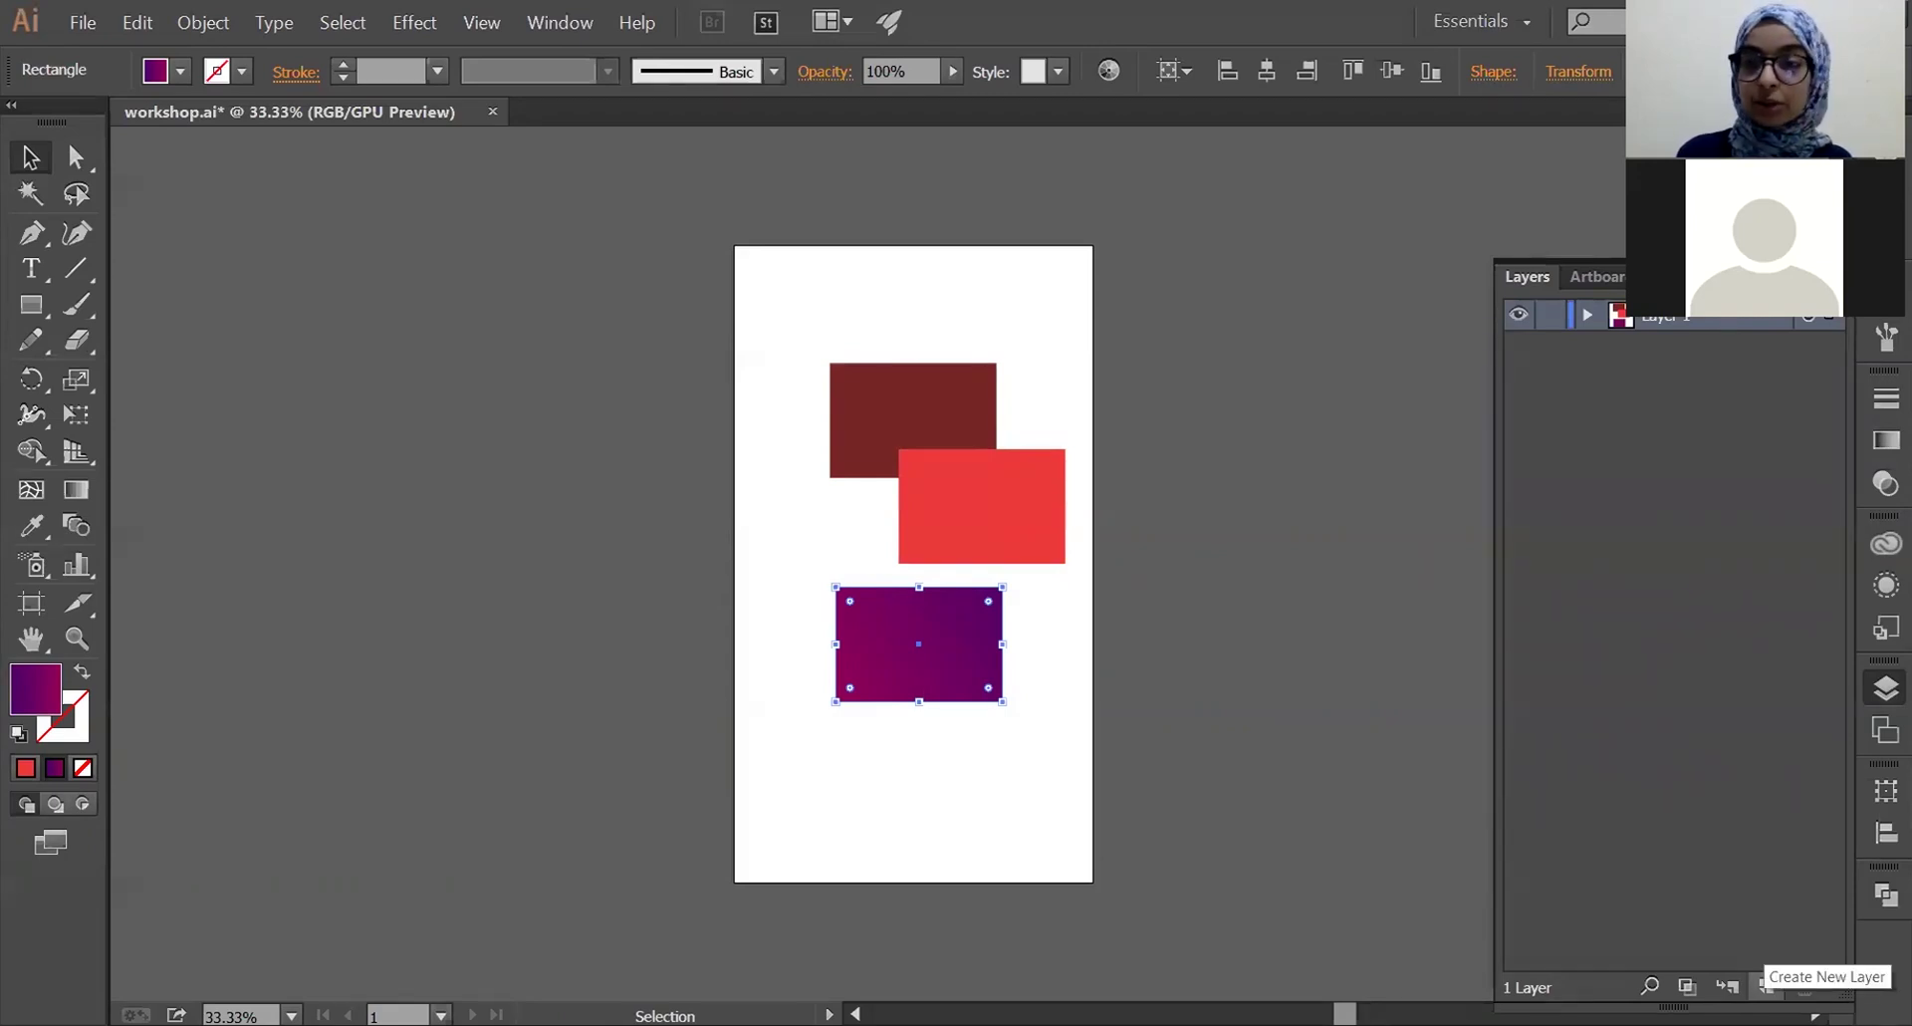
click(1765, 986)
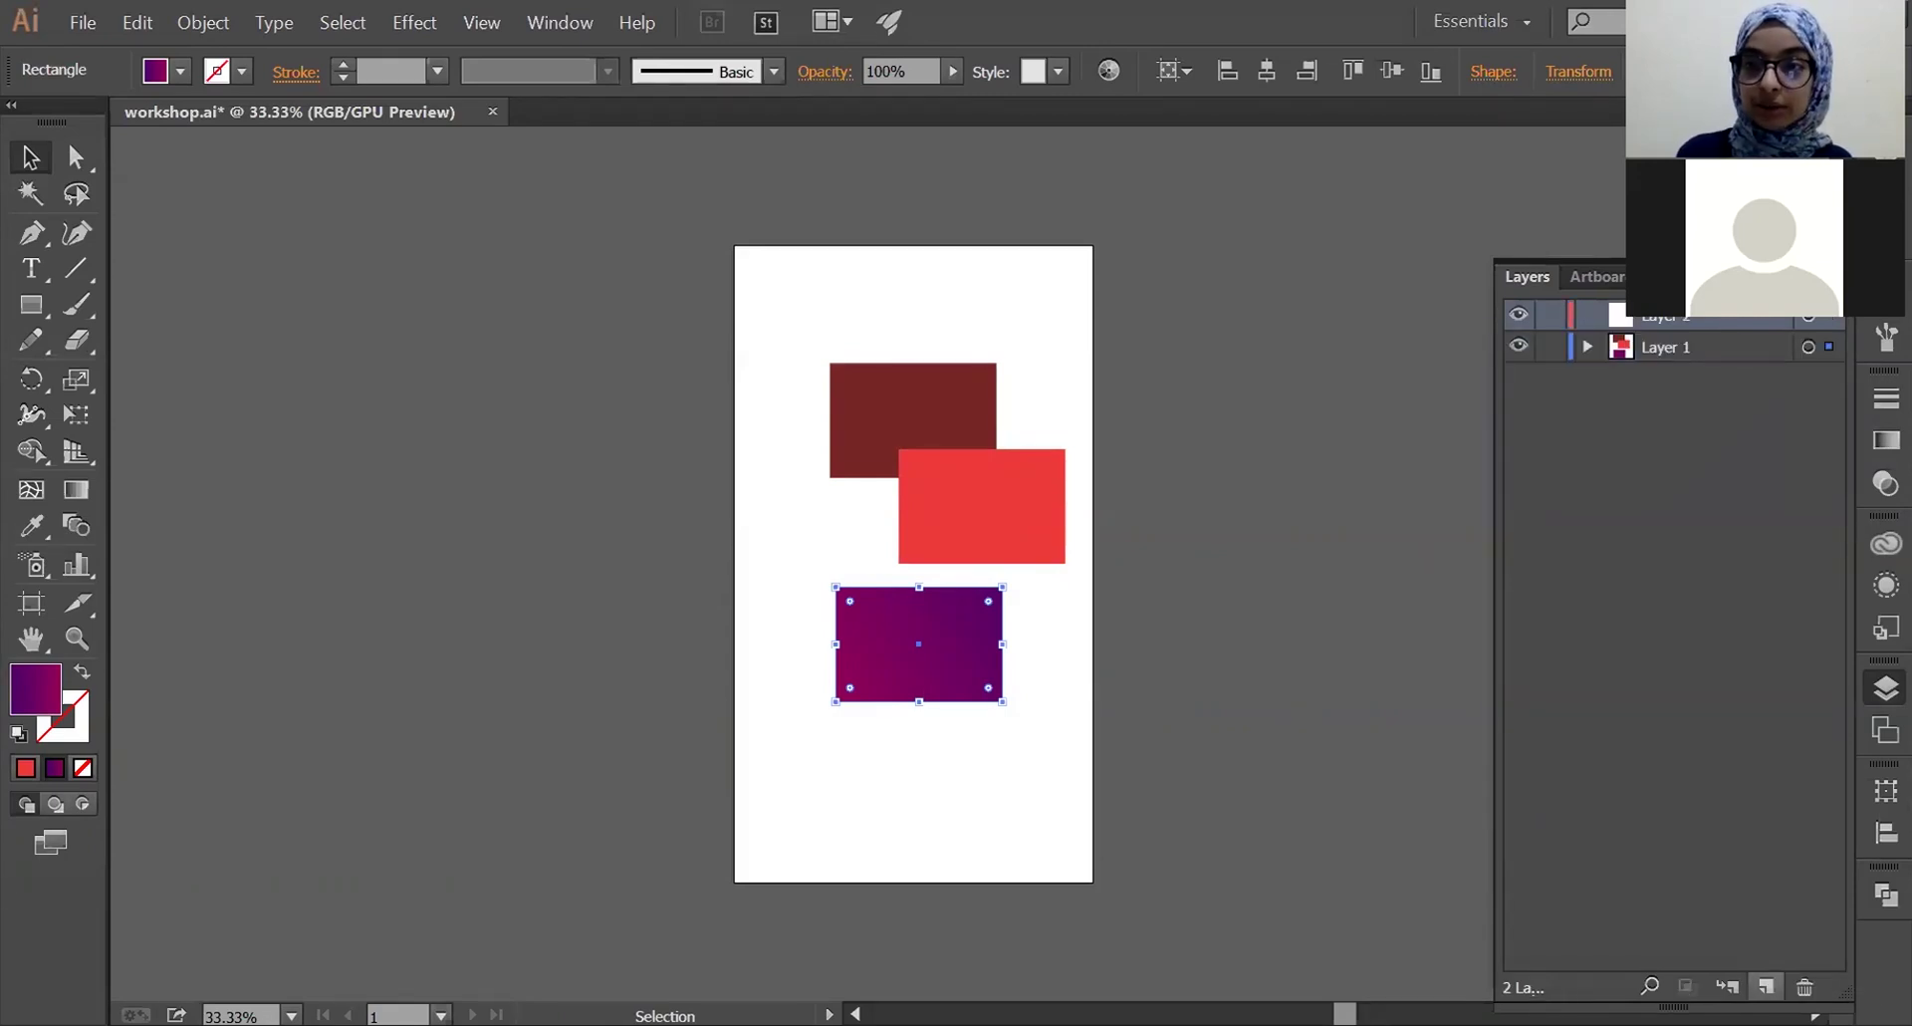
click(1588, 347)
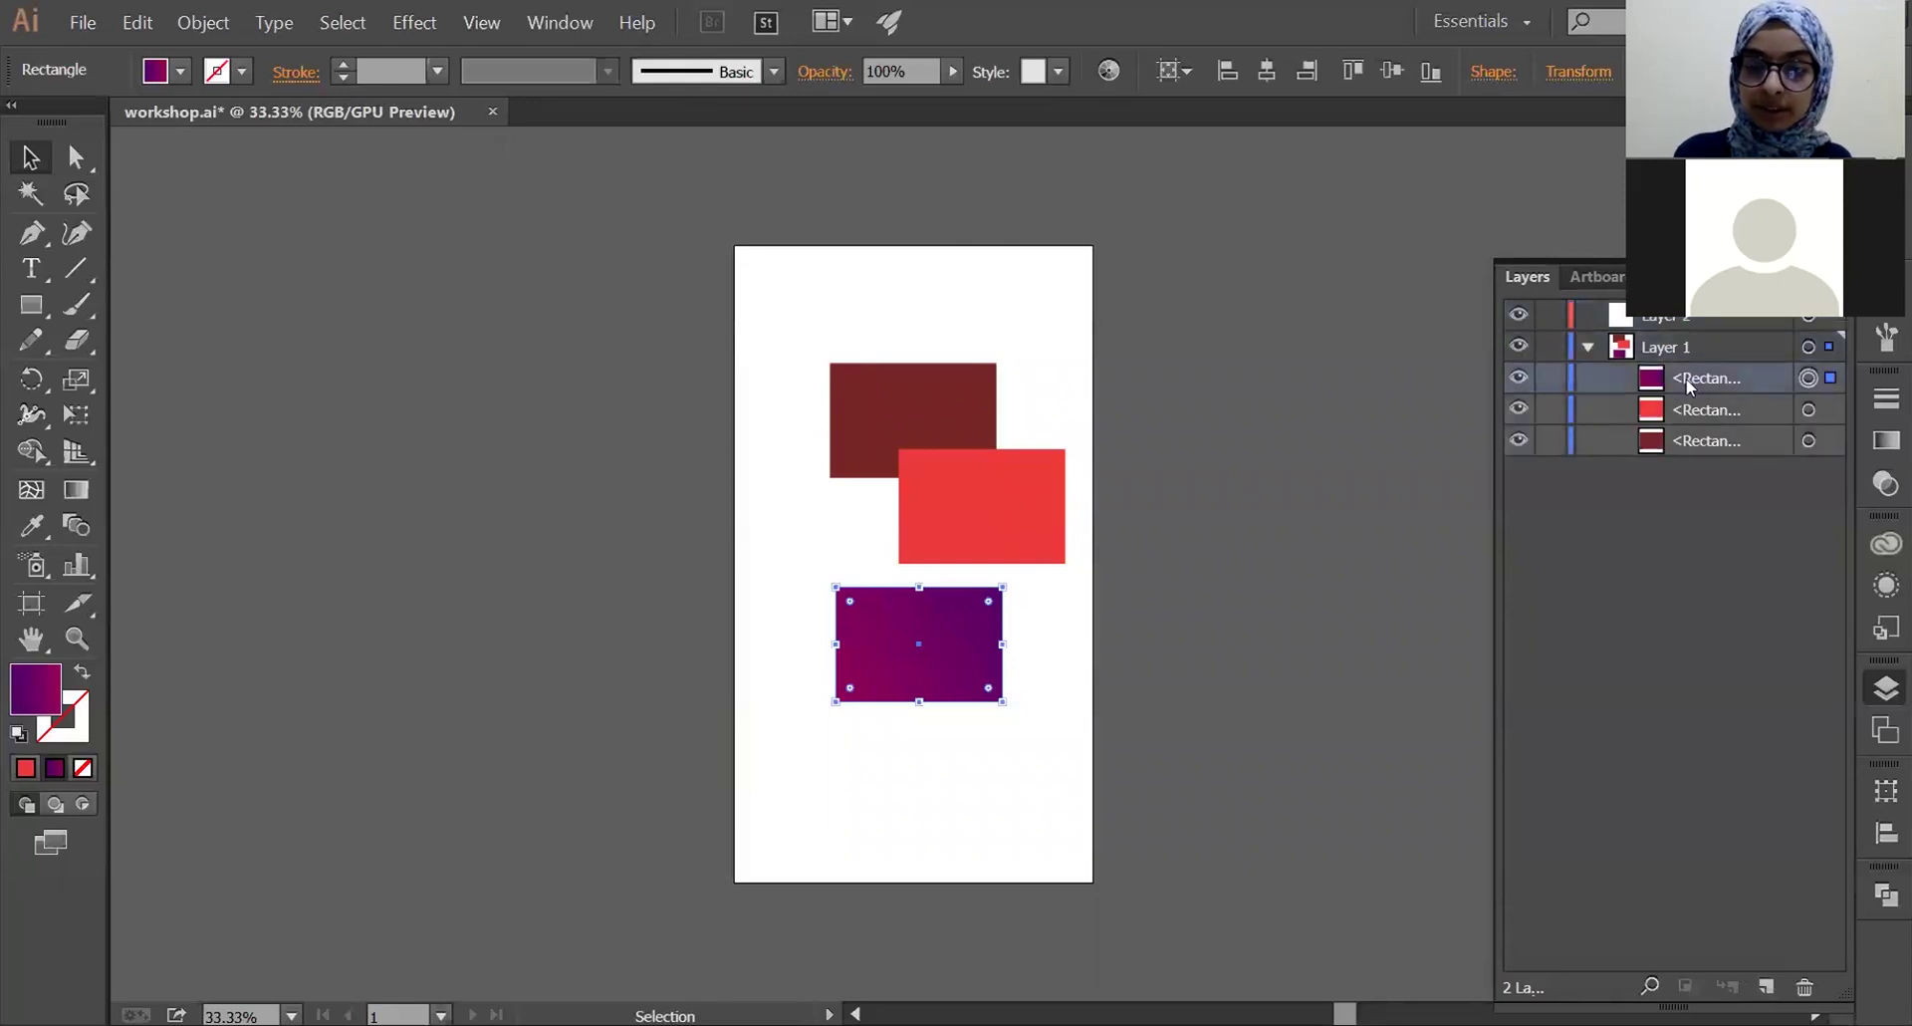
drag(1690, 378, 1701, 321)
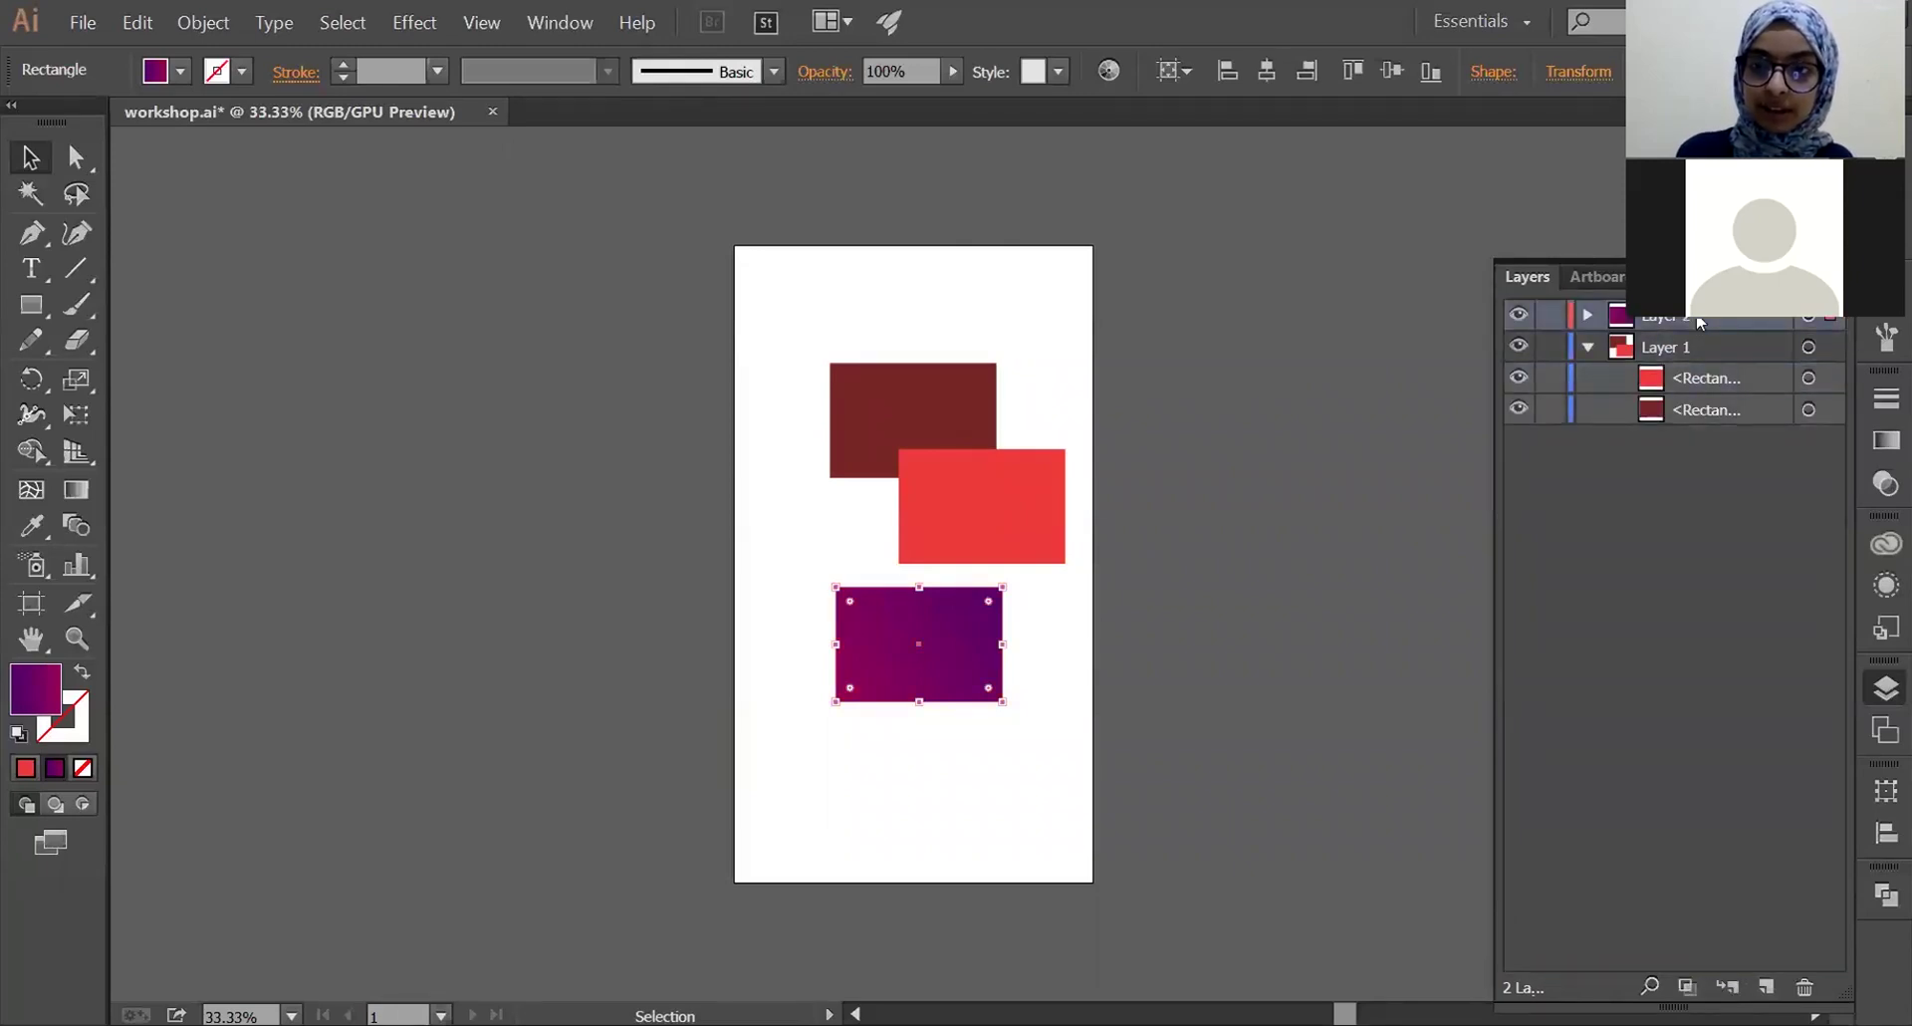
- Shift the purple rectangle slightly right, then pick the bright red rectangle's layer entry
mouse_move(941, 602)
mouse_down()
mouse_move(964, 461)
mouse_move(968, 619)
mouse_up()
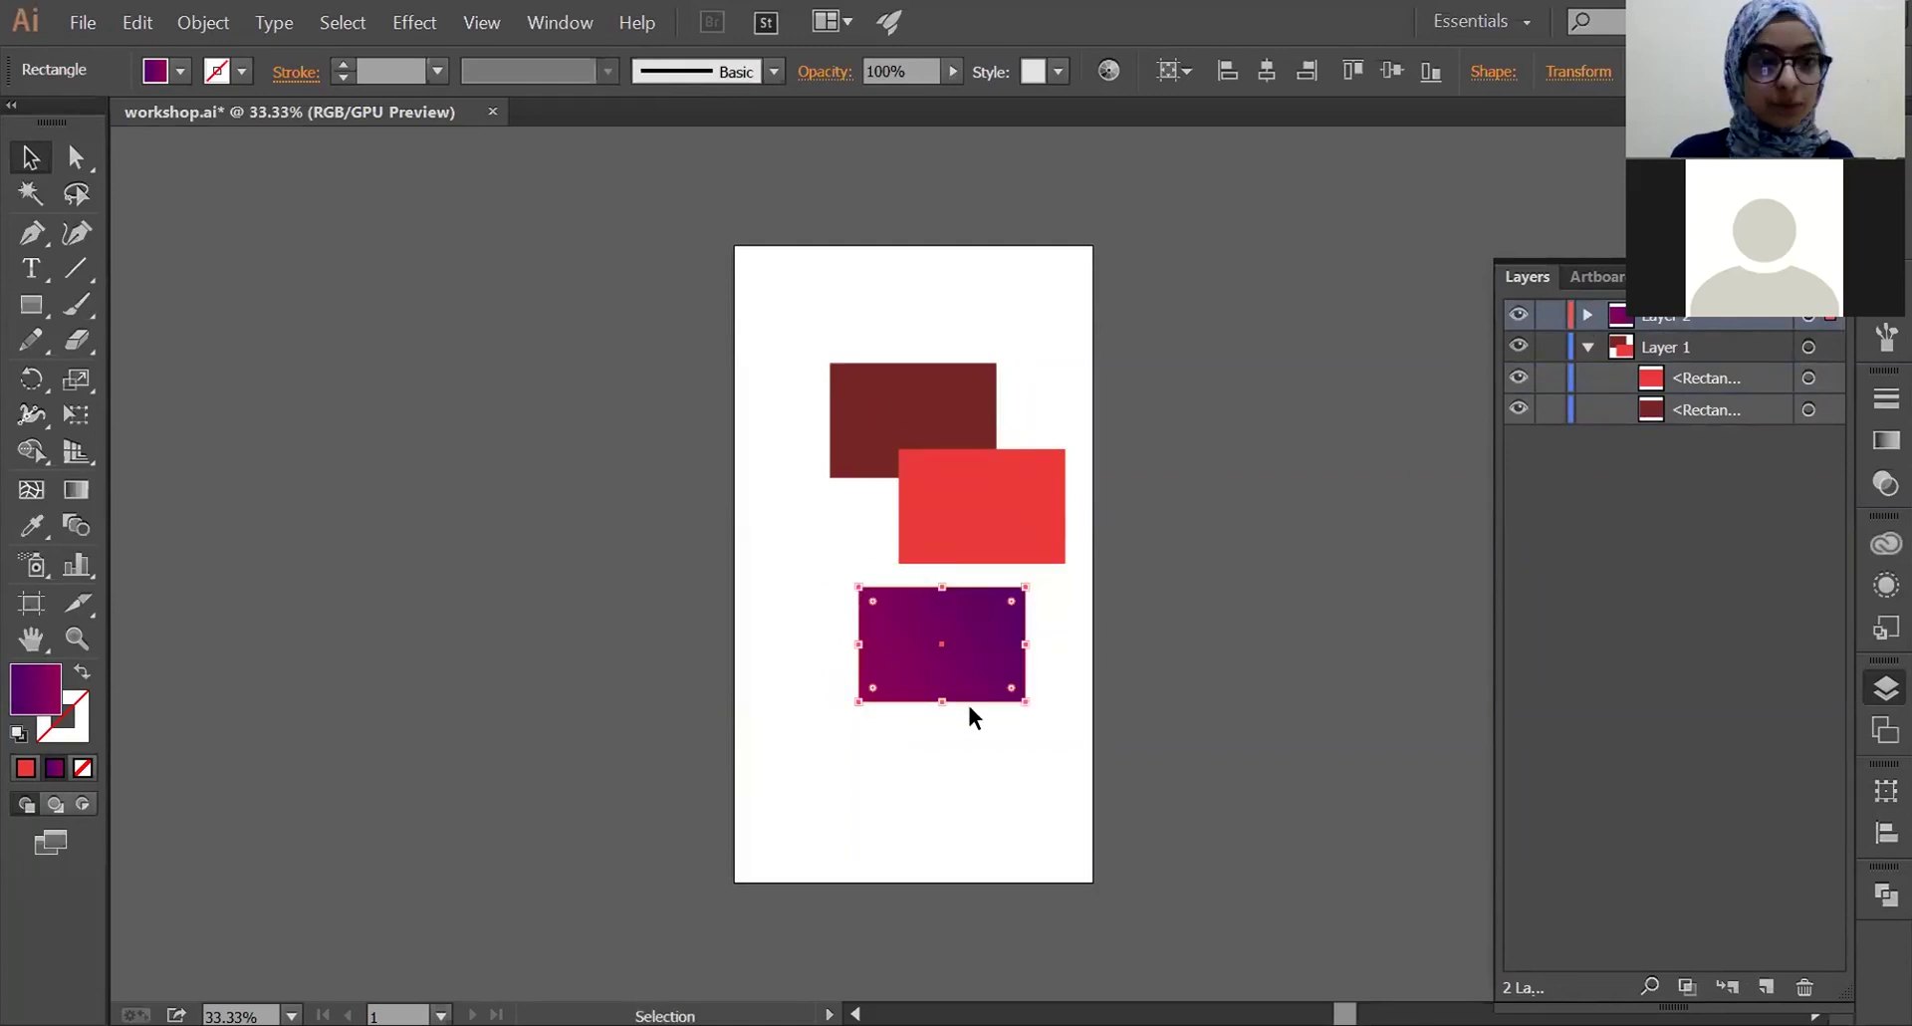
click(1001, 495)
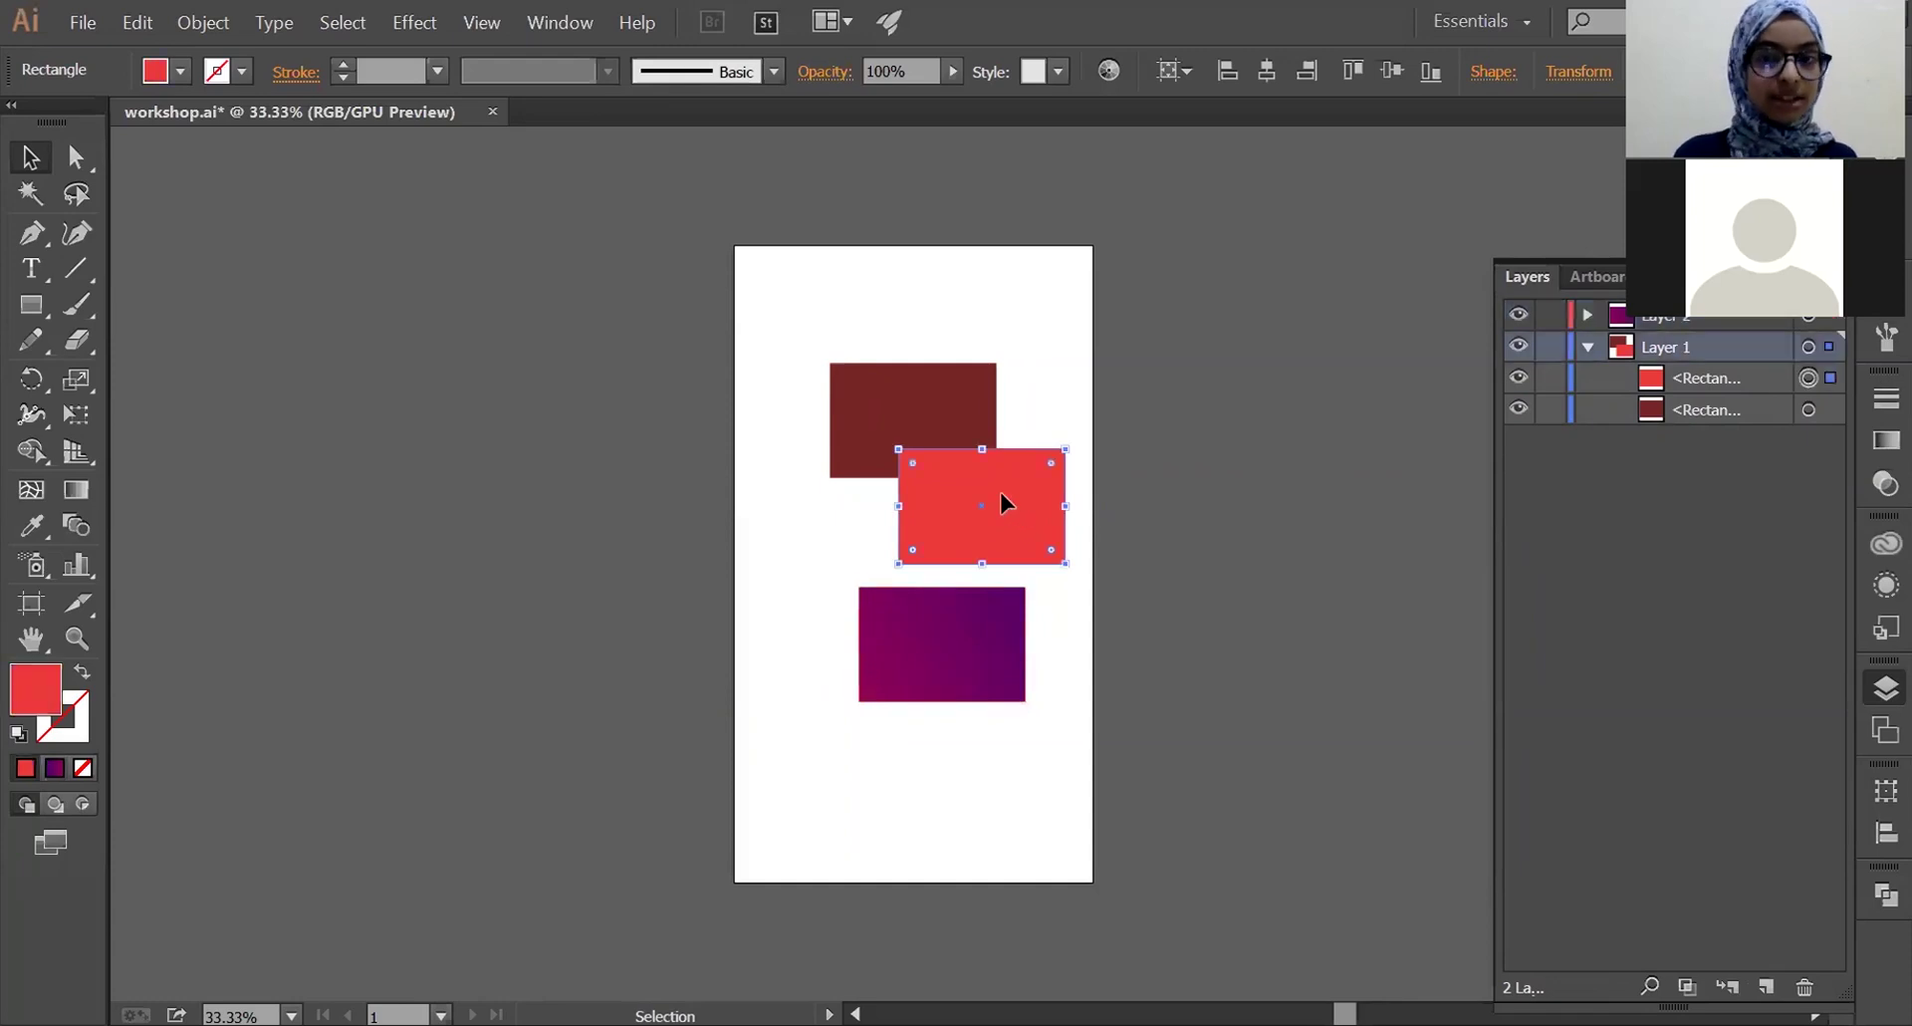
click(1020, 630)
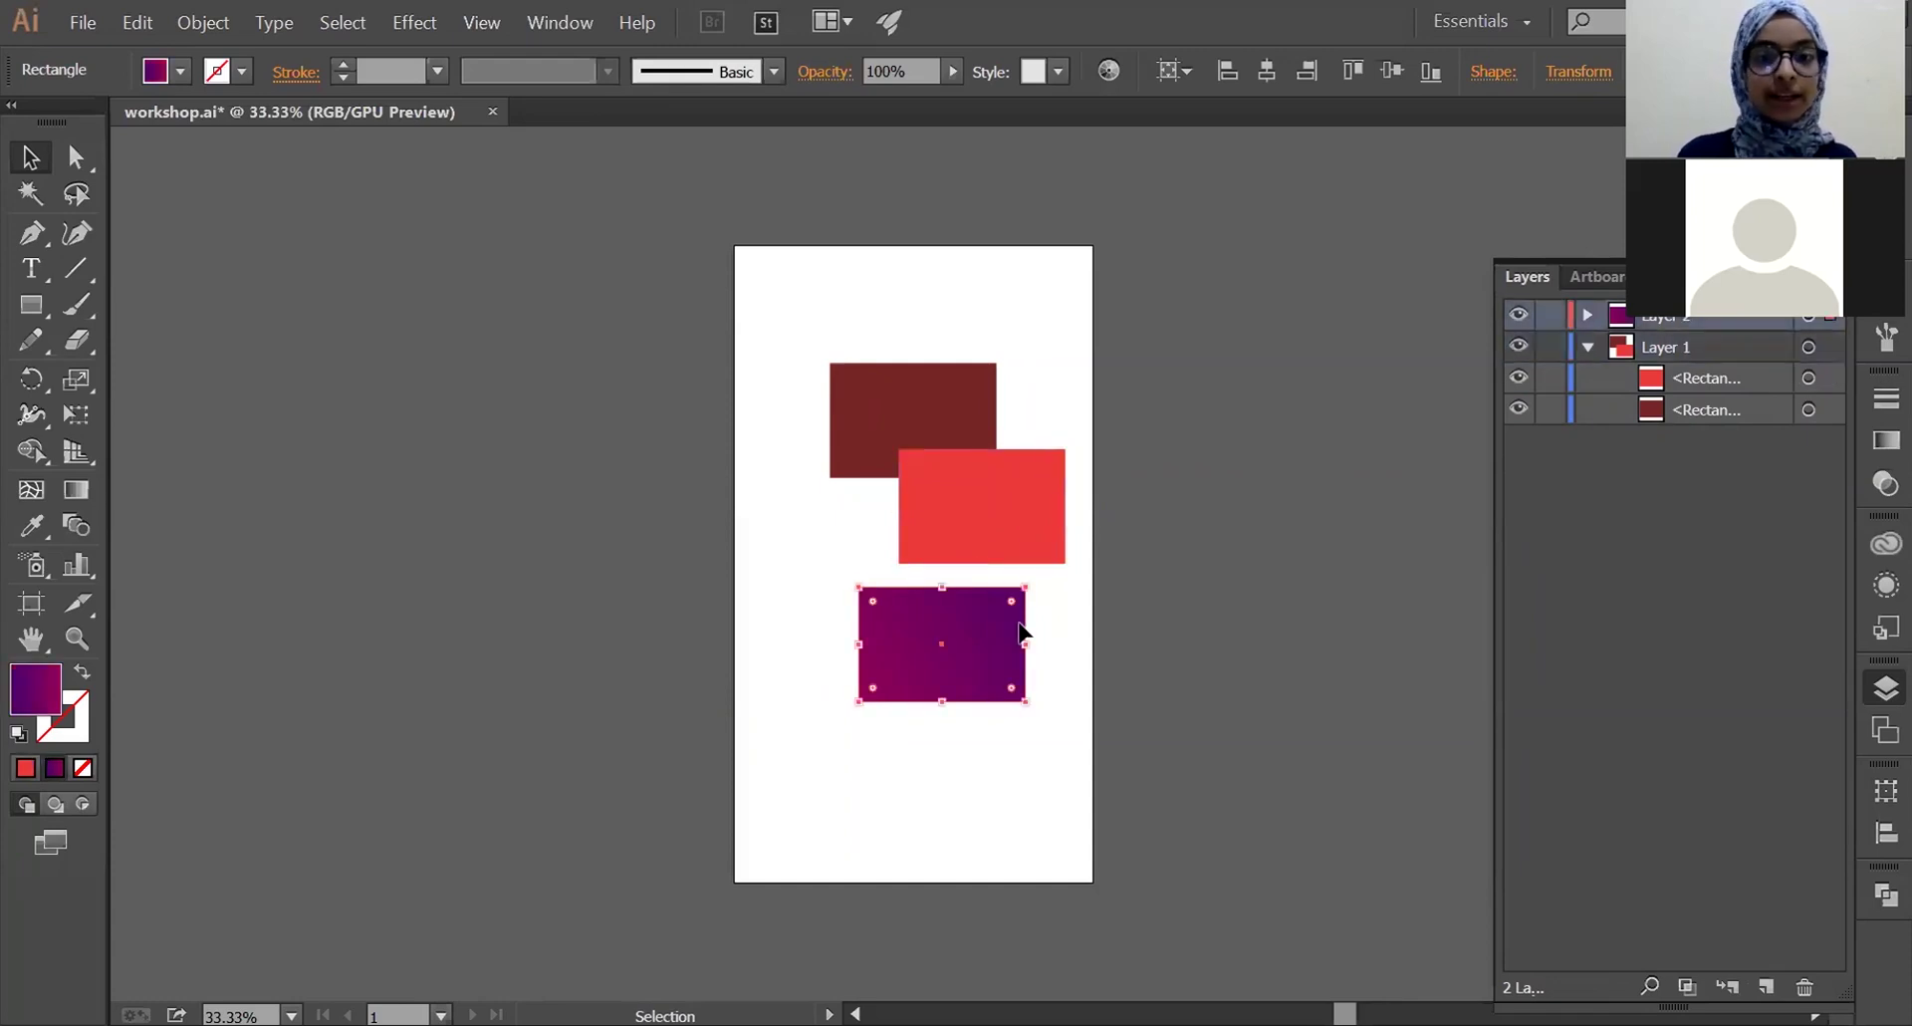
click(1203, 636)
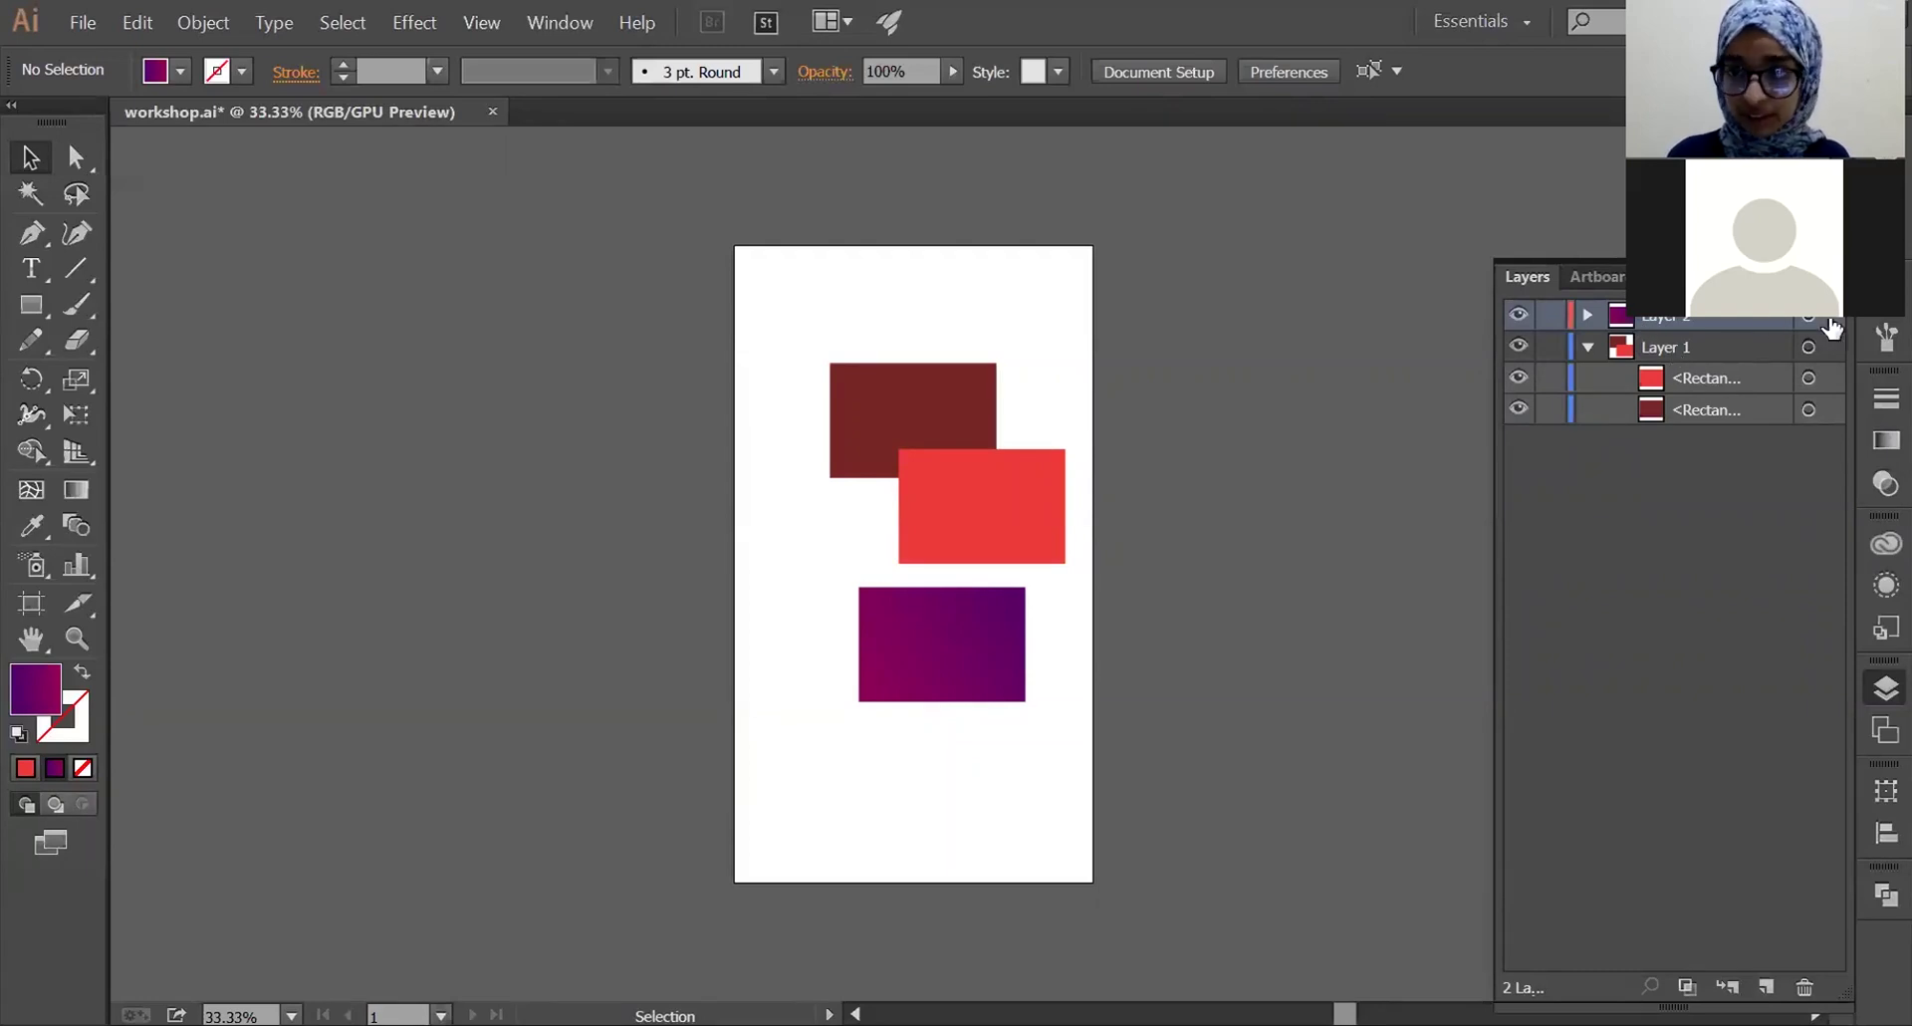
click(1713, 378)
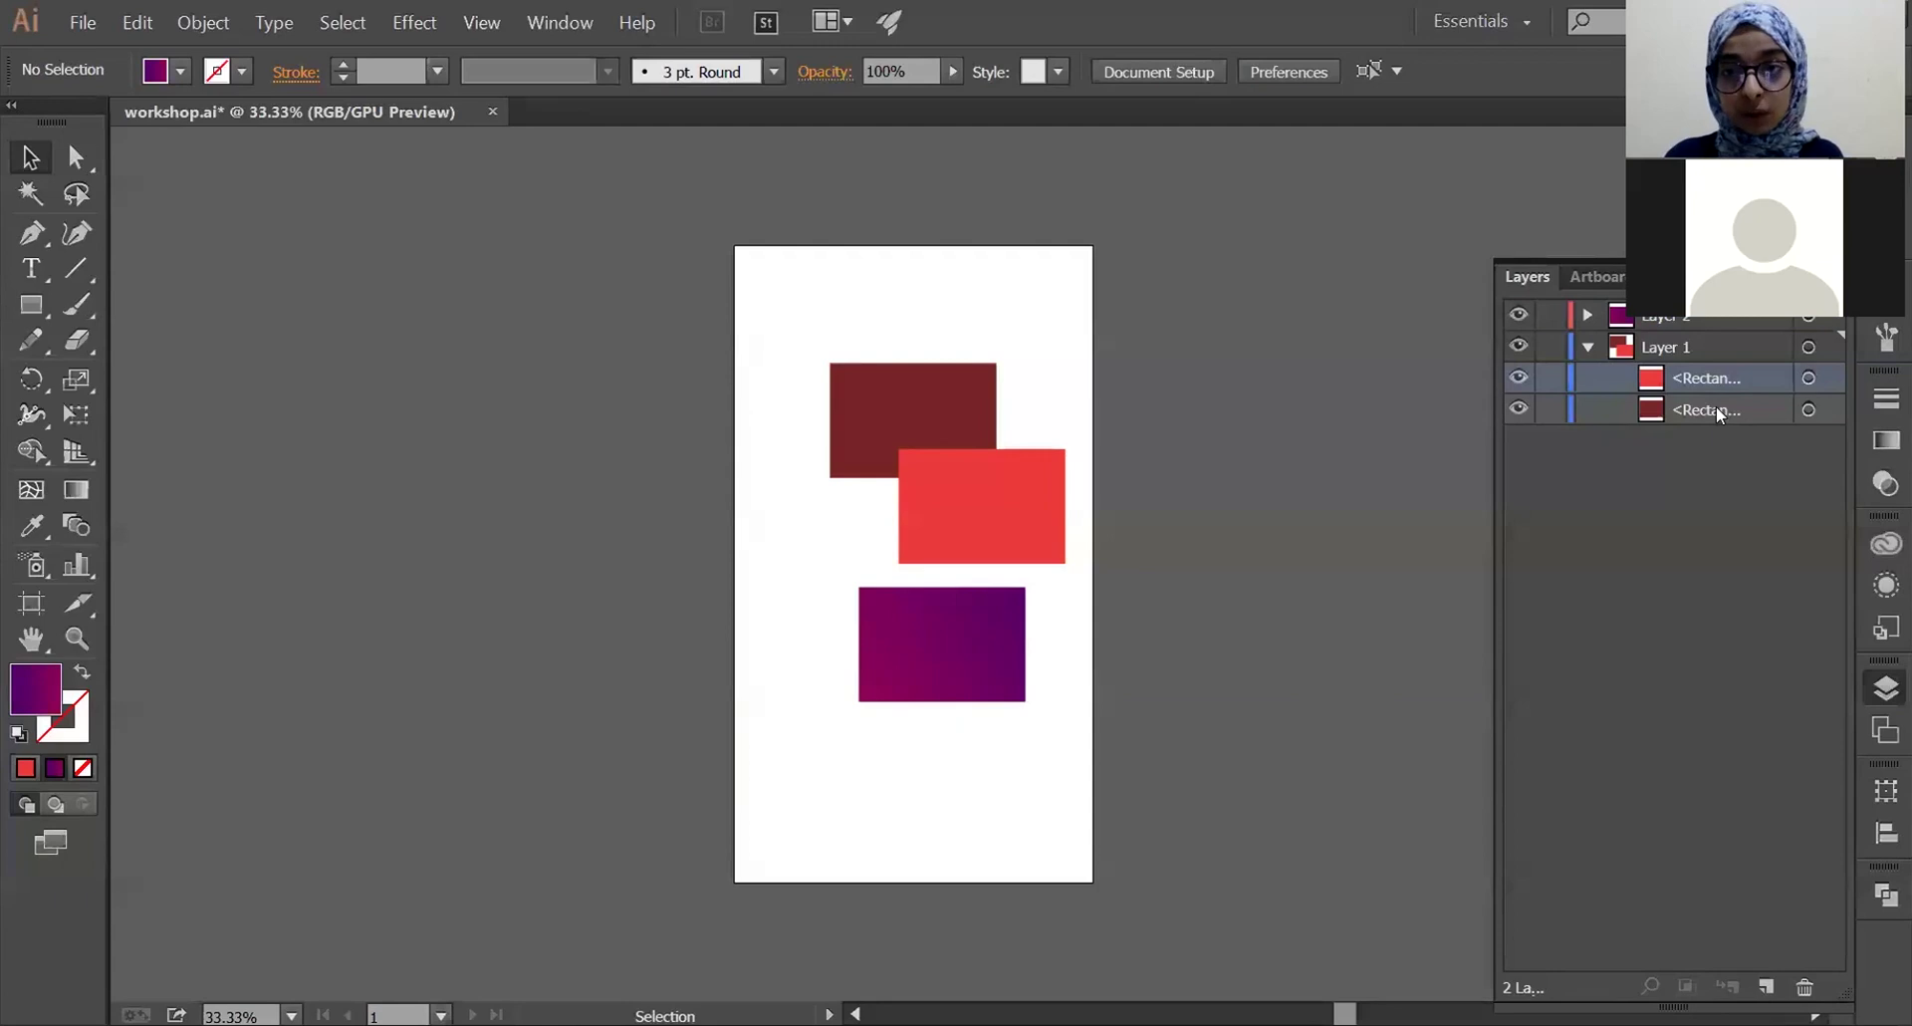
- Move the bright red rectangle below the dark red one, then collapse Layer 1
drag(1717, 384, 1707, 416)
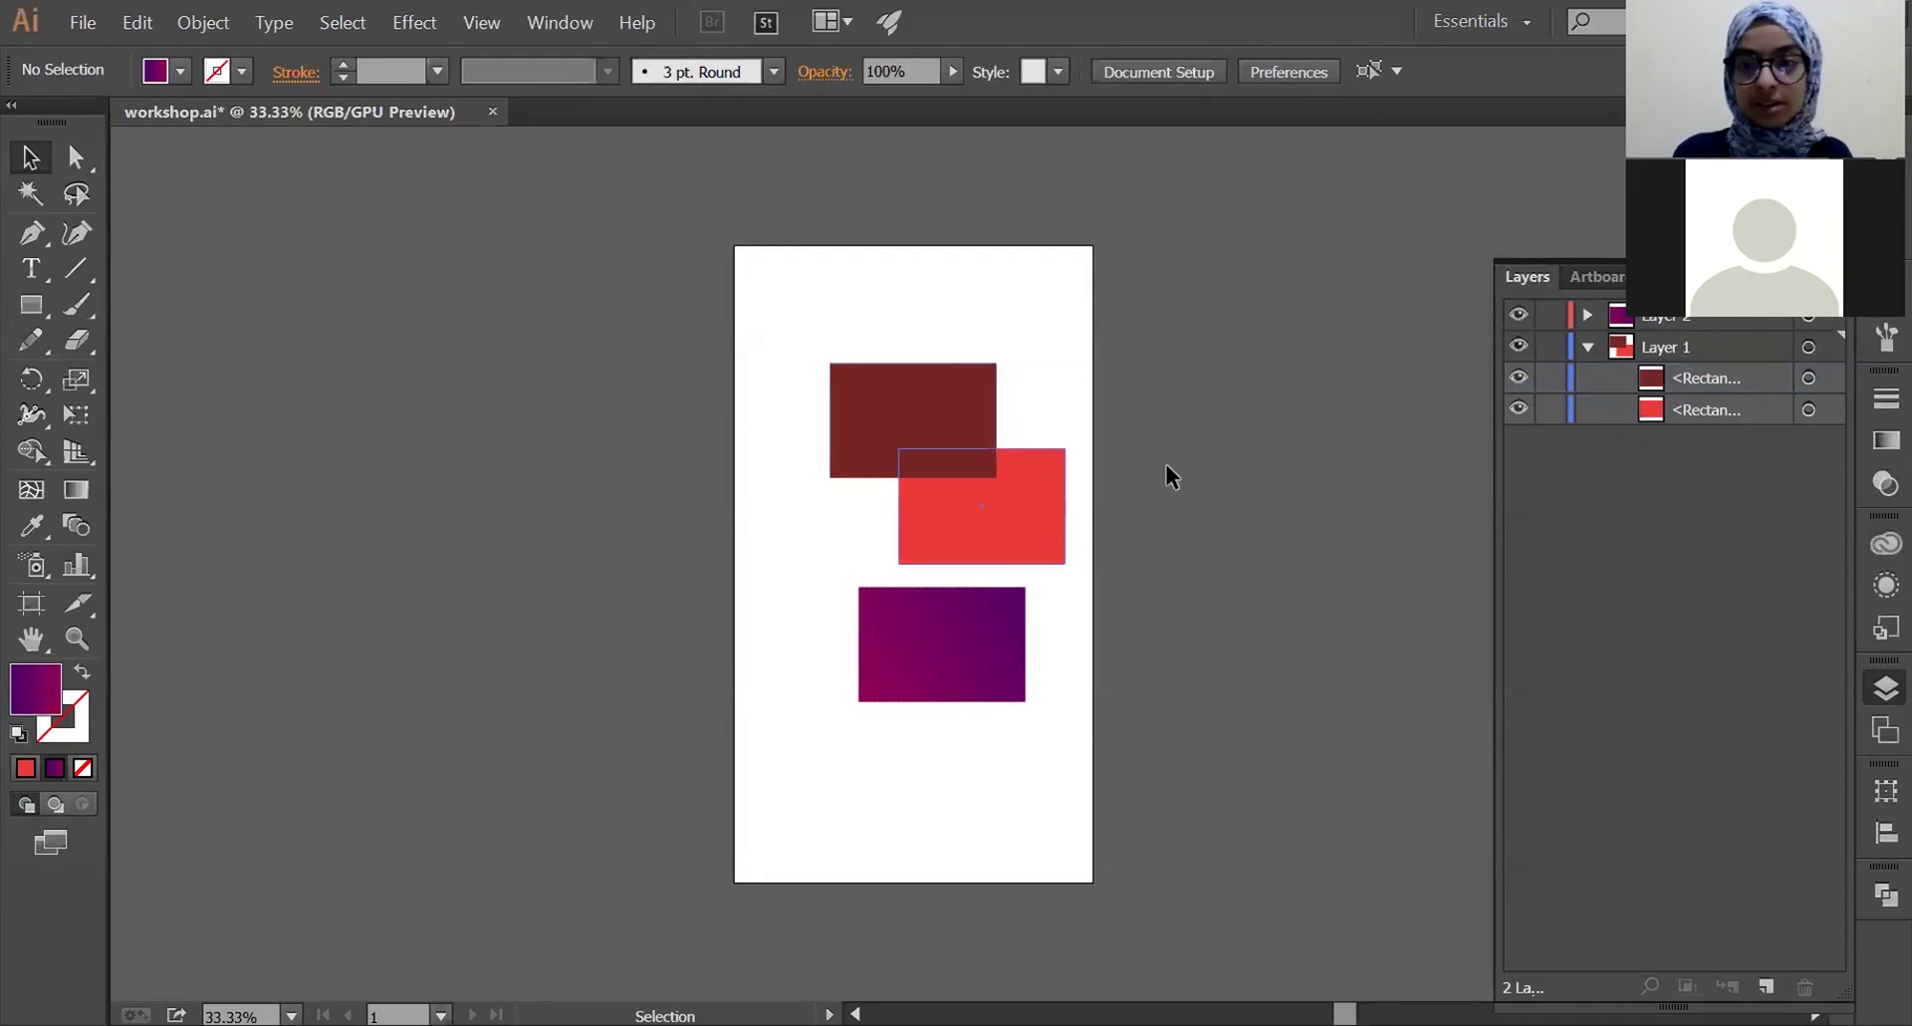
click(1587, 347)
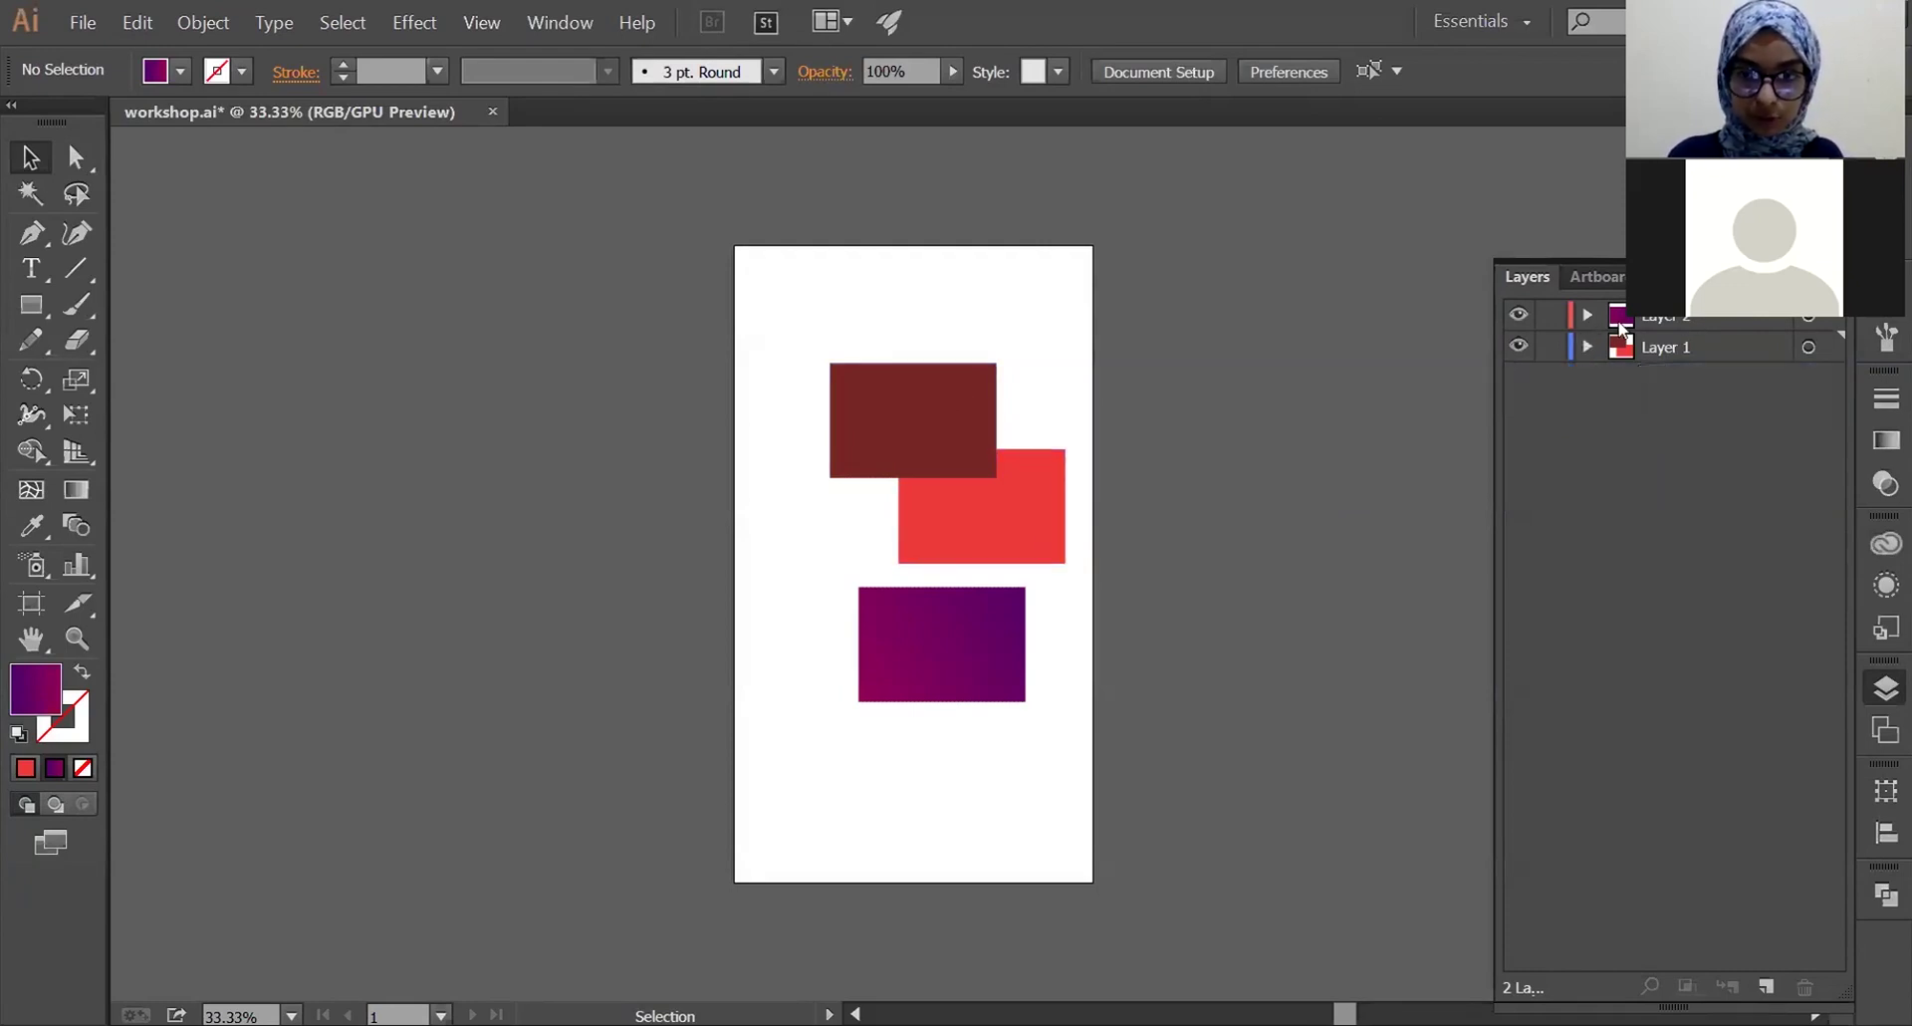
- Drag the purple rectangle onto the red ones and restack Layer 2 back above Layer 1
mouse_move(979, 522)
mouse_down()
mouse_move(947, 498)
mouse_move(921, 512)
mouse_up()
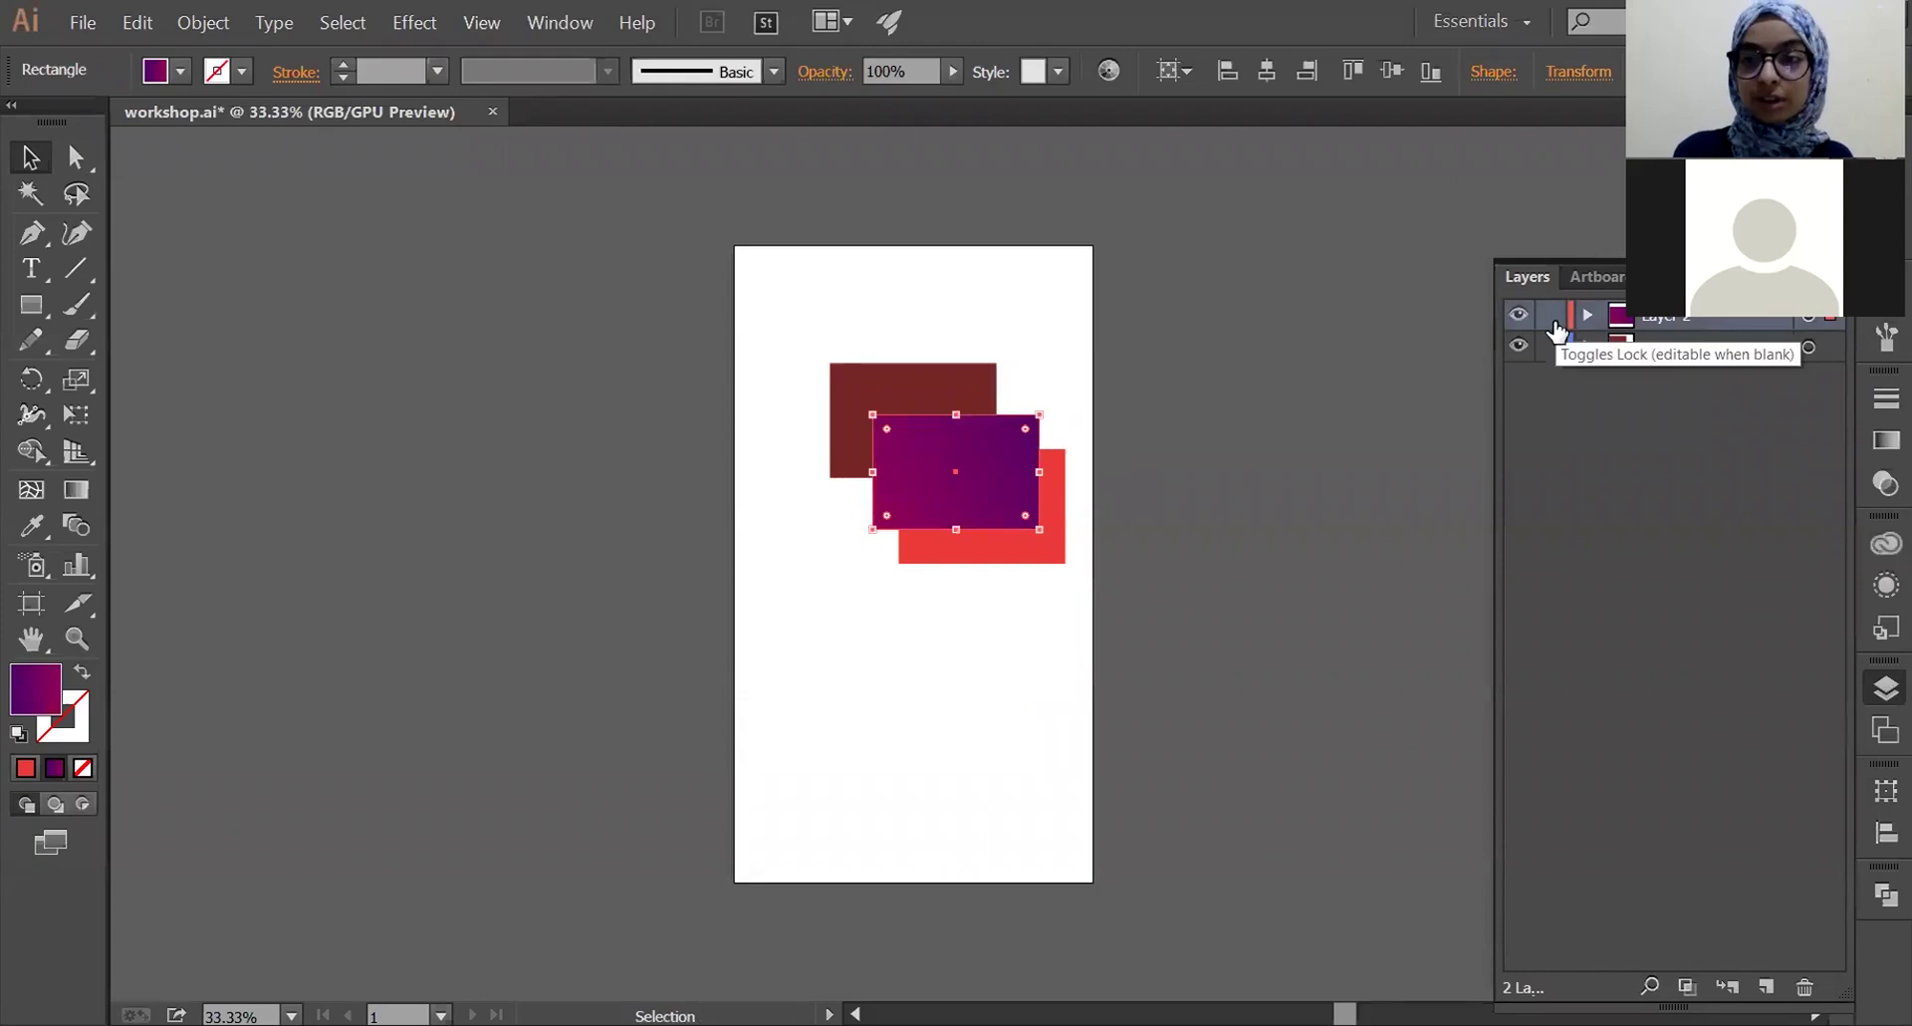
drag(1643, 321, 1650, 369)
click(1084, 371)
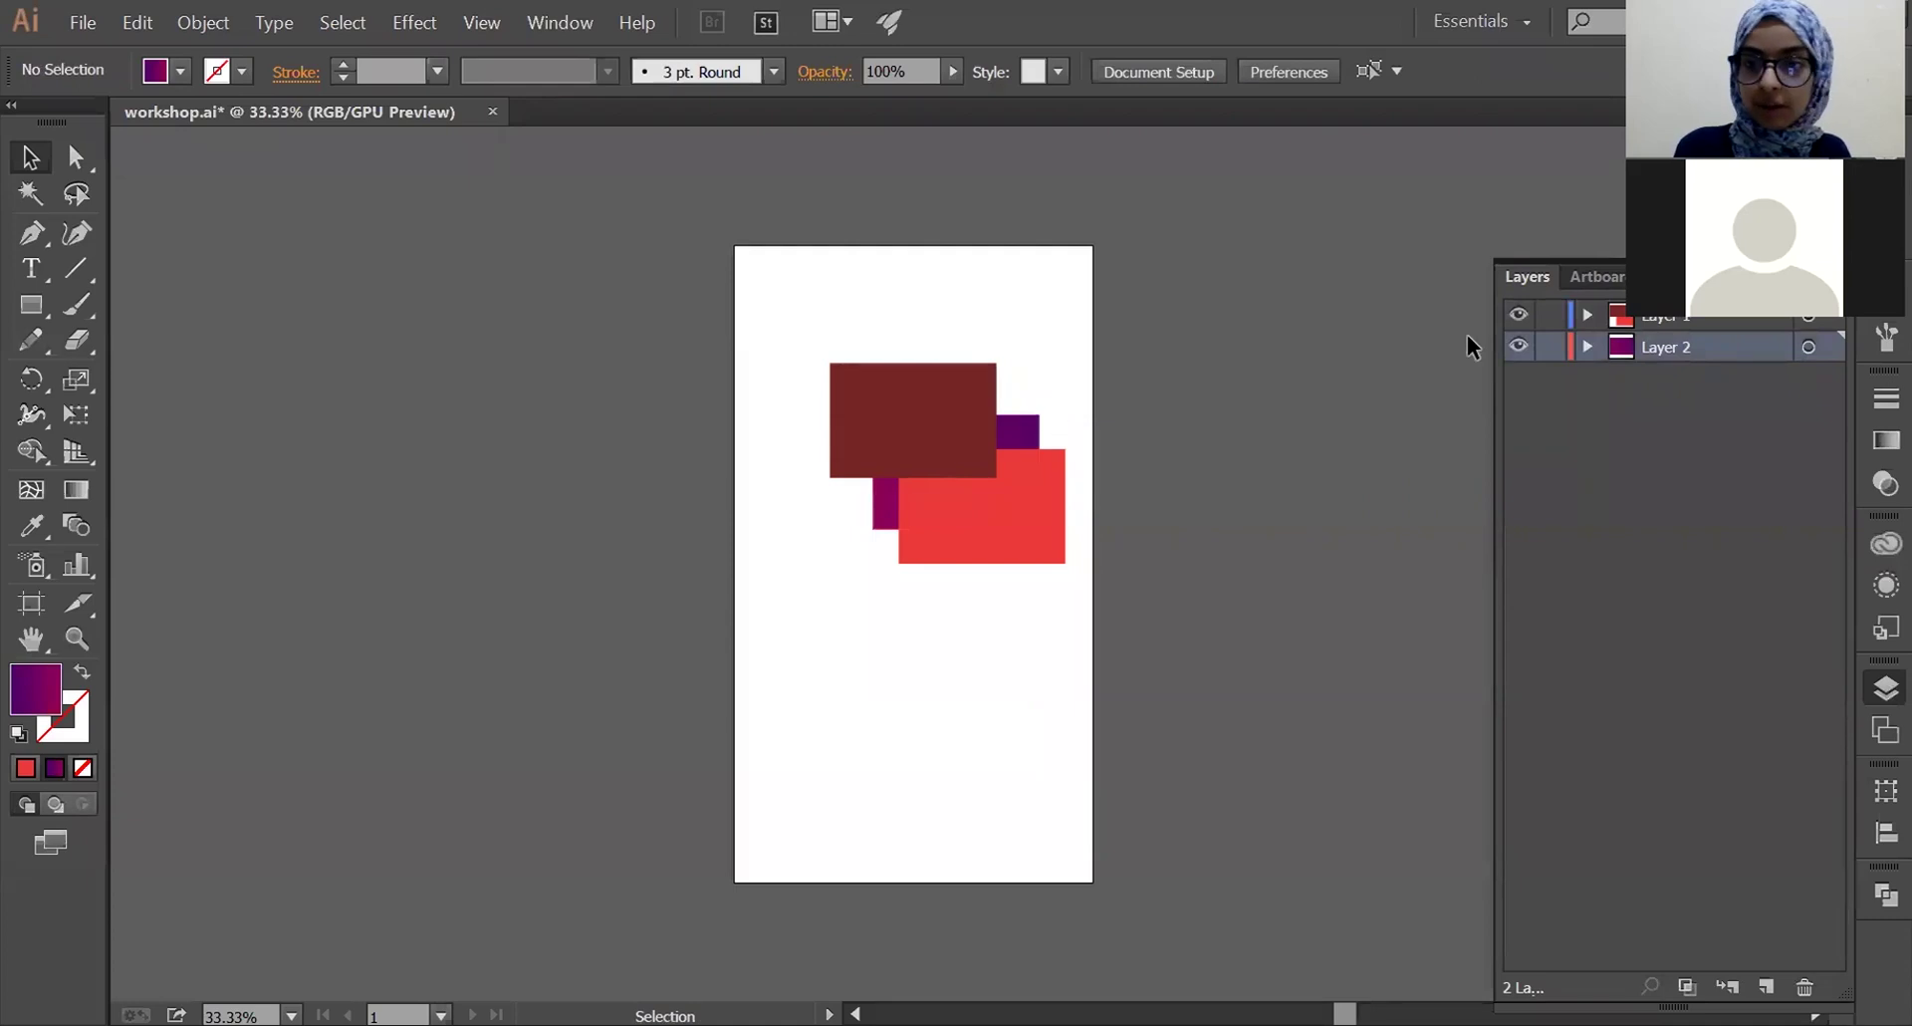
drag(1634, 348, 1645, 323)
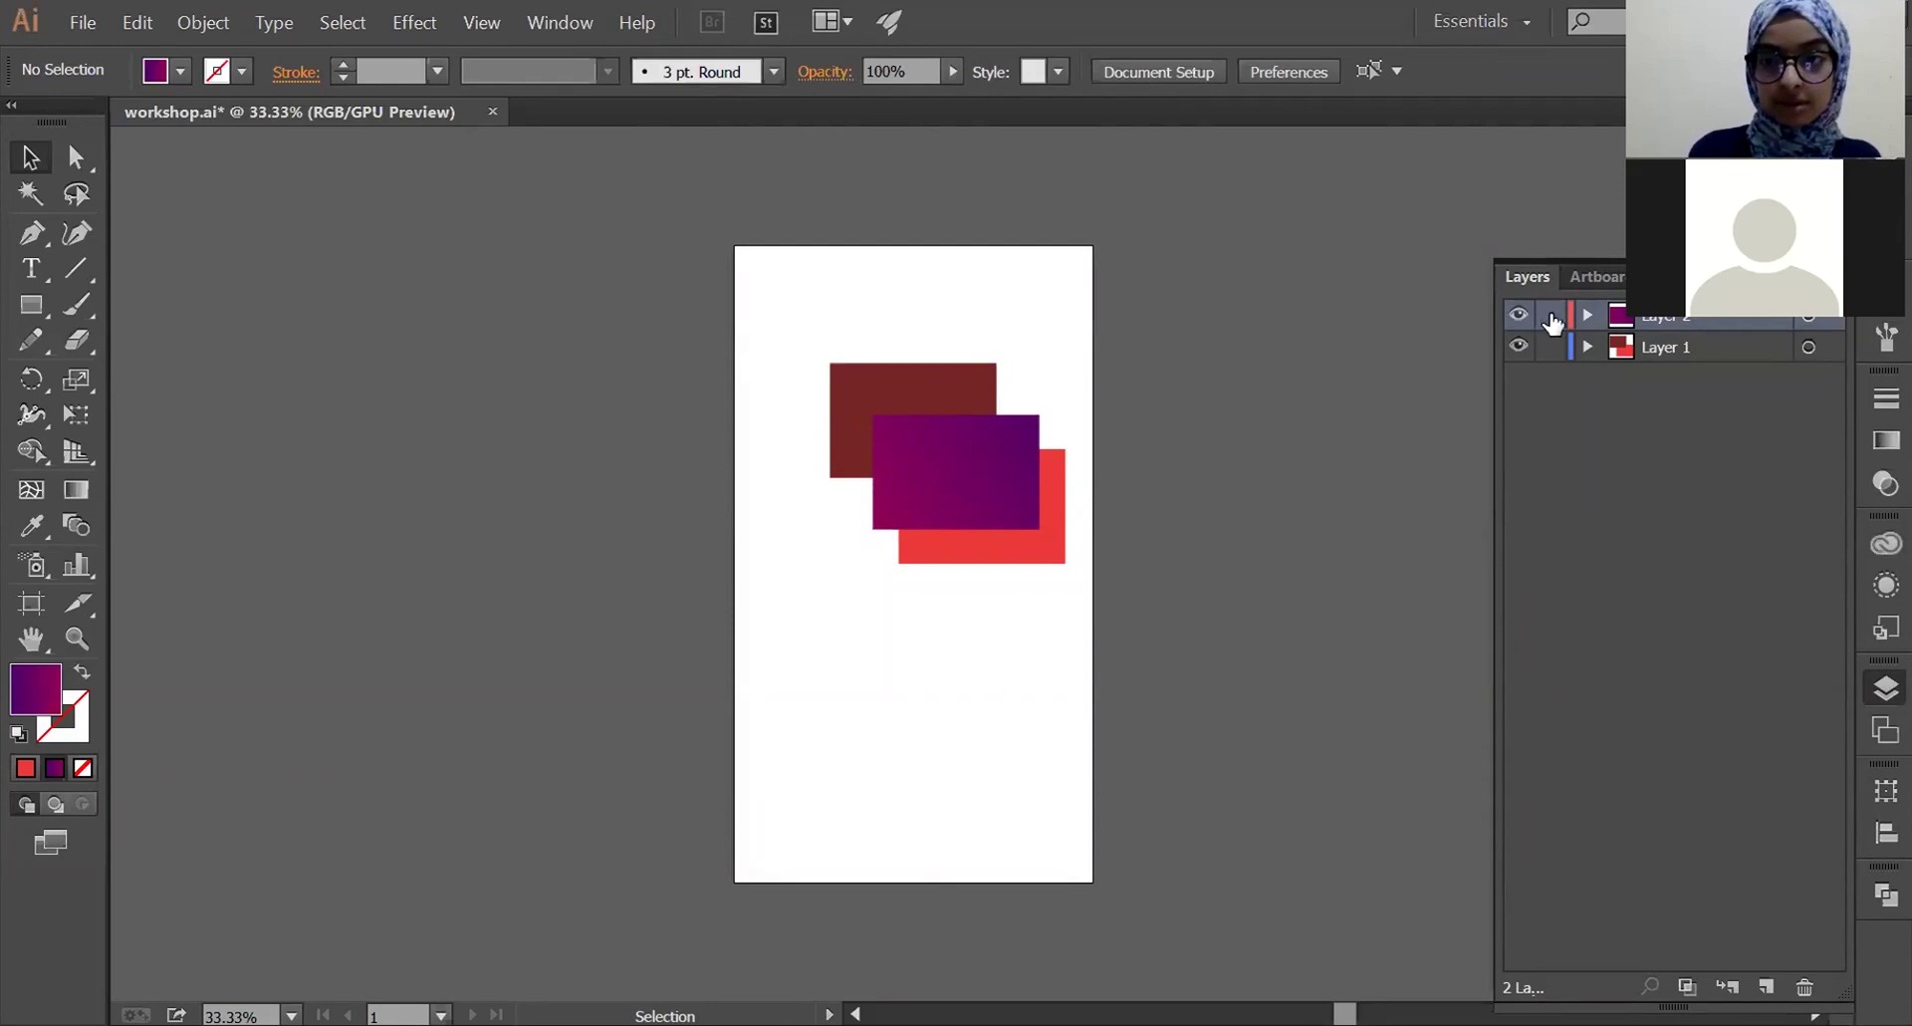
- Move the purple rectangle into Layer 1 and delete the empty Layer 2
click(1586, 314)
mouse_move(1652, 349)
mouse_down()
mouse_move(1637, 403)
mouse_move(1640, 378)
mouse_up()
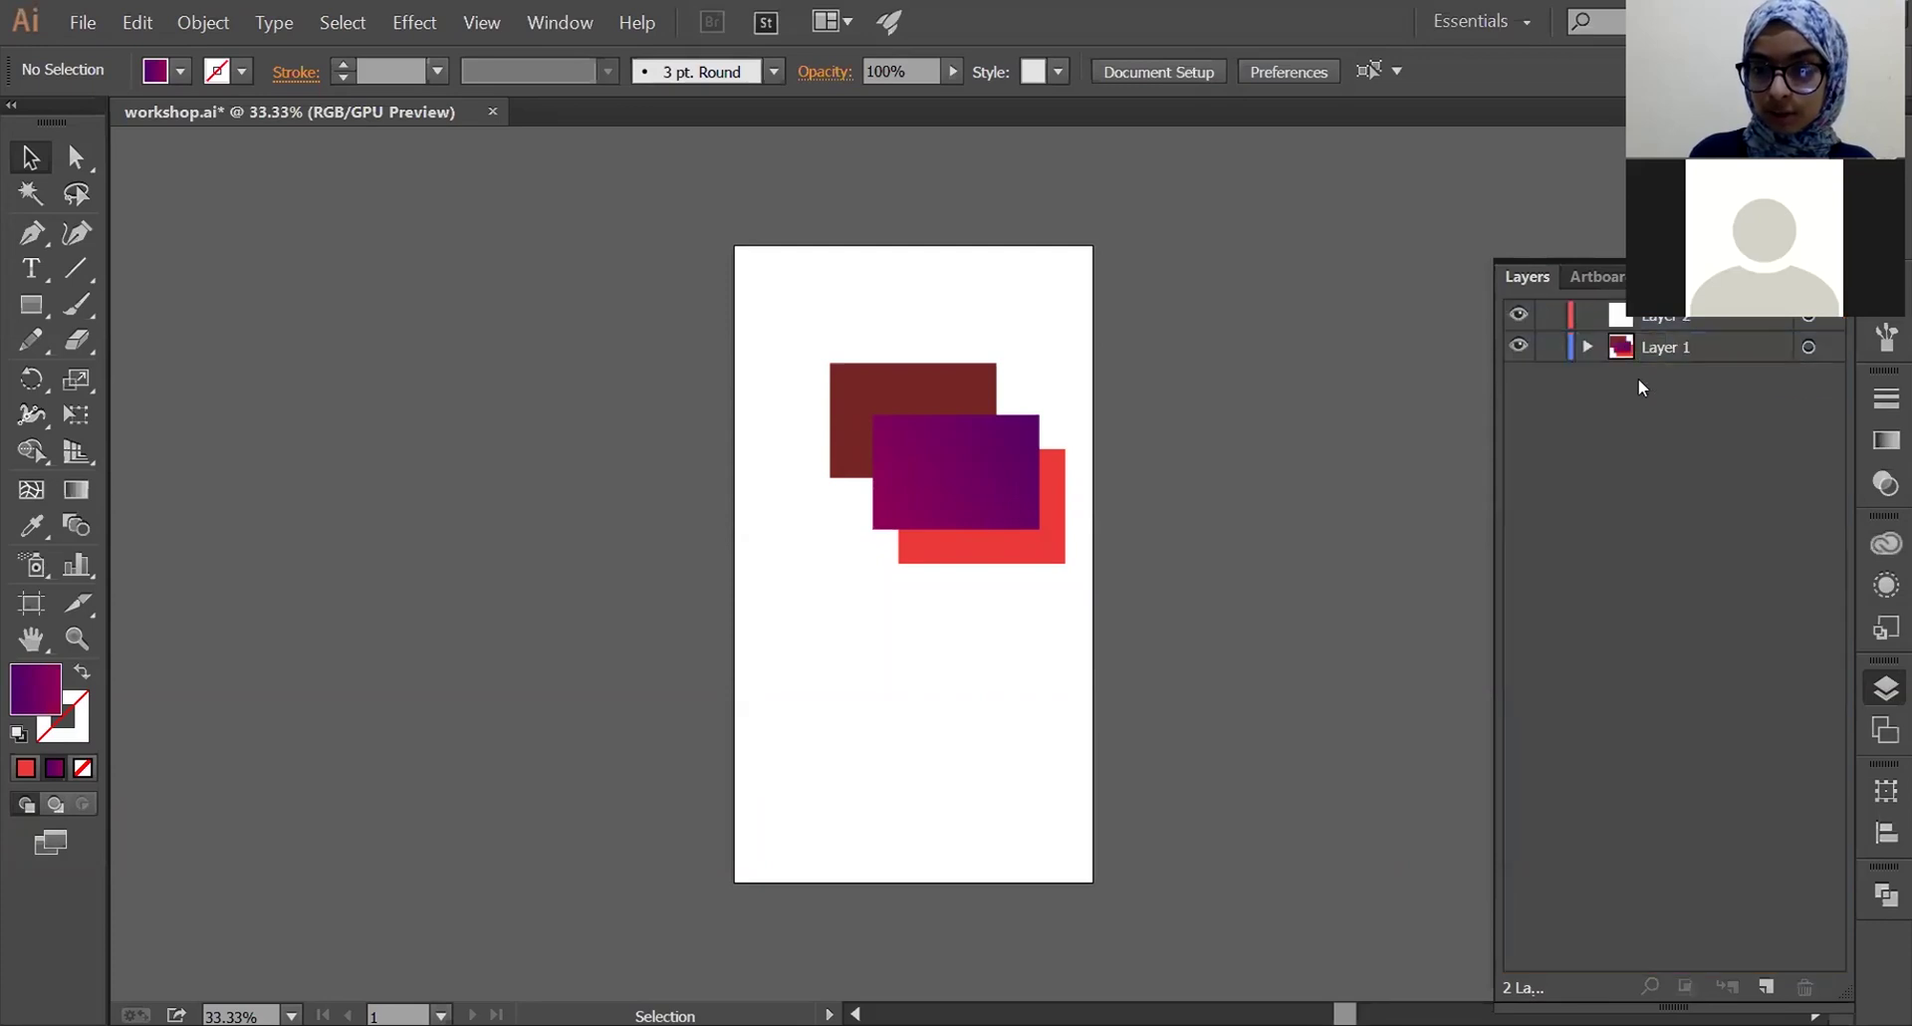
click(1764, 321)
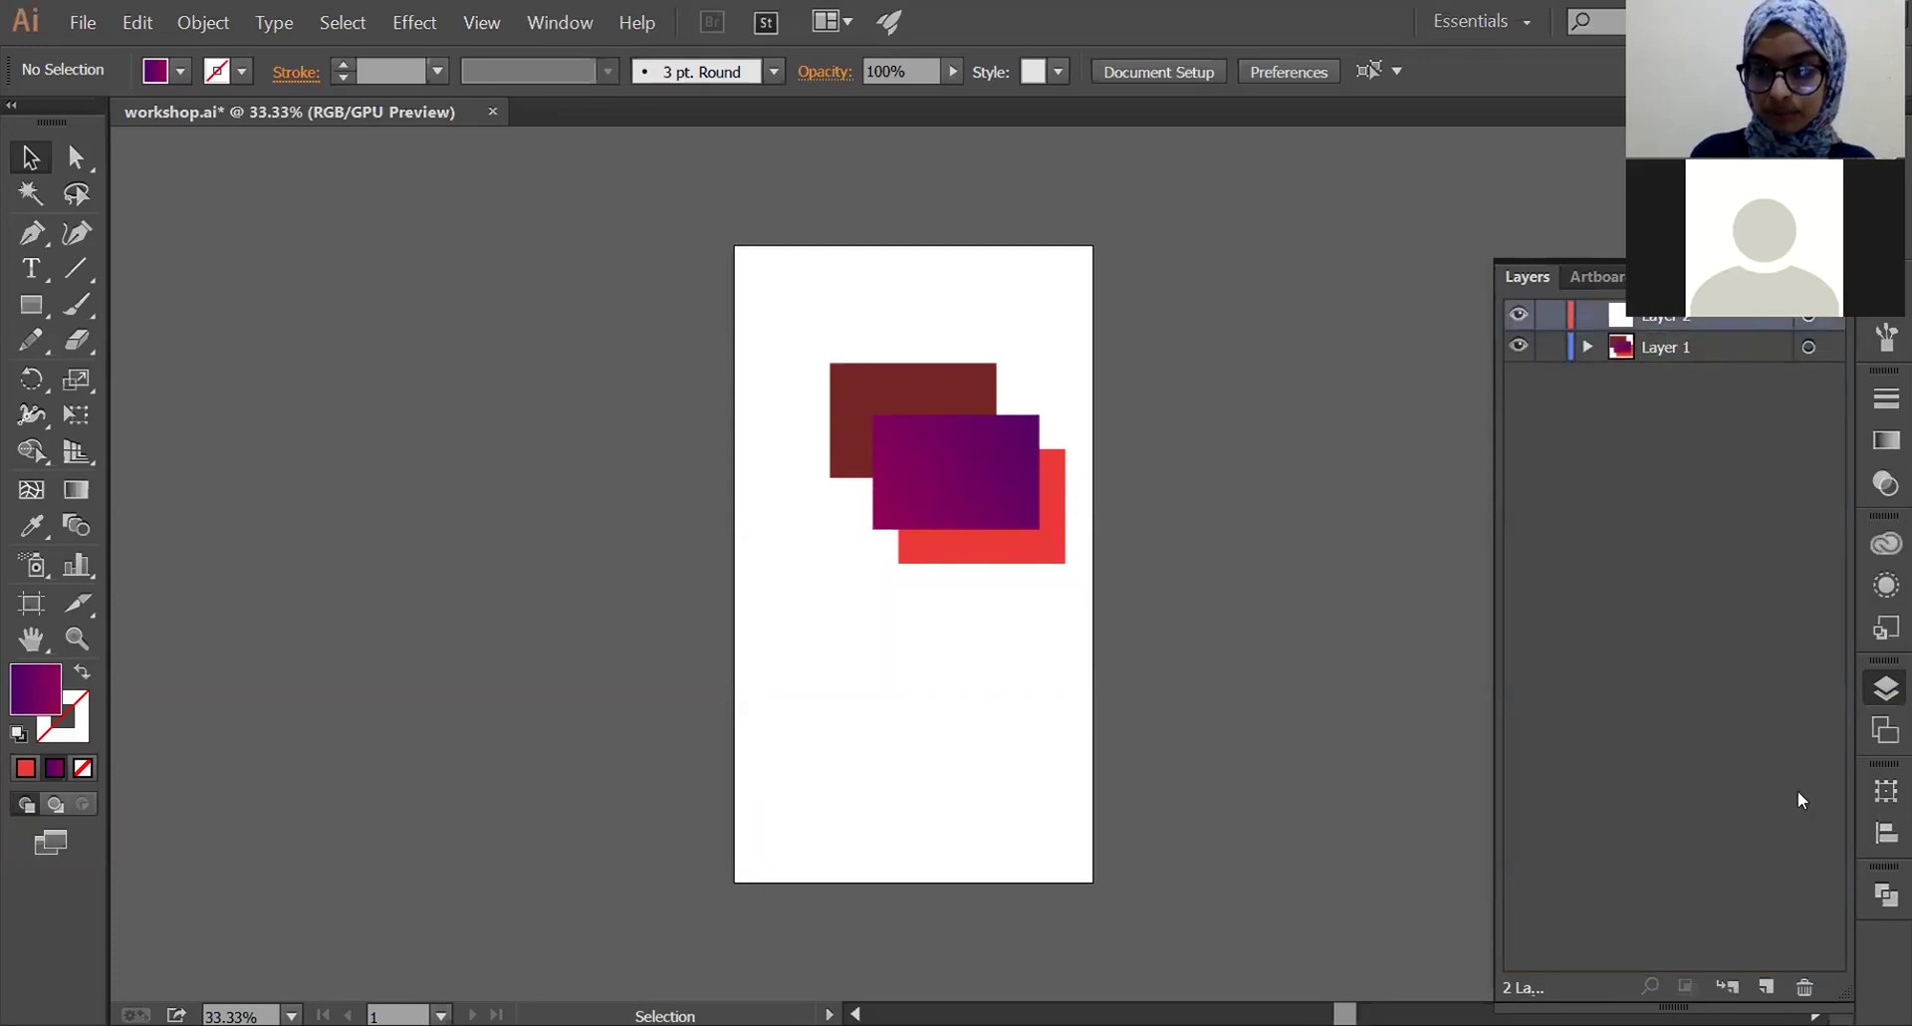
click(1790, 974)
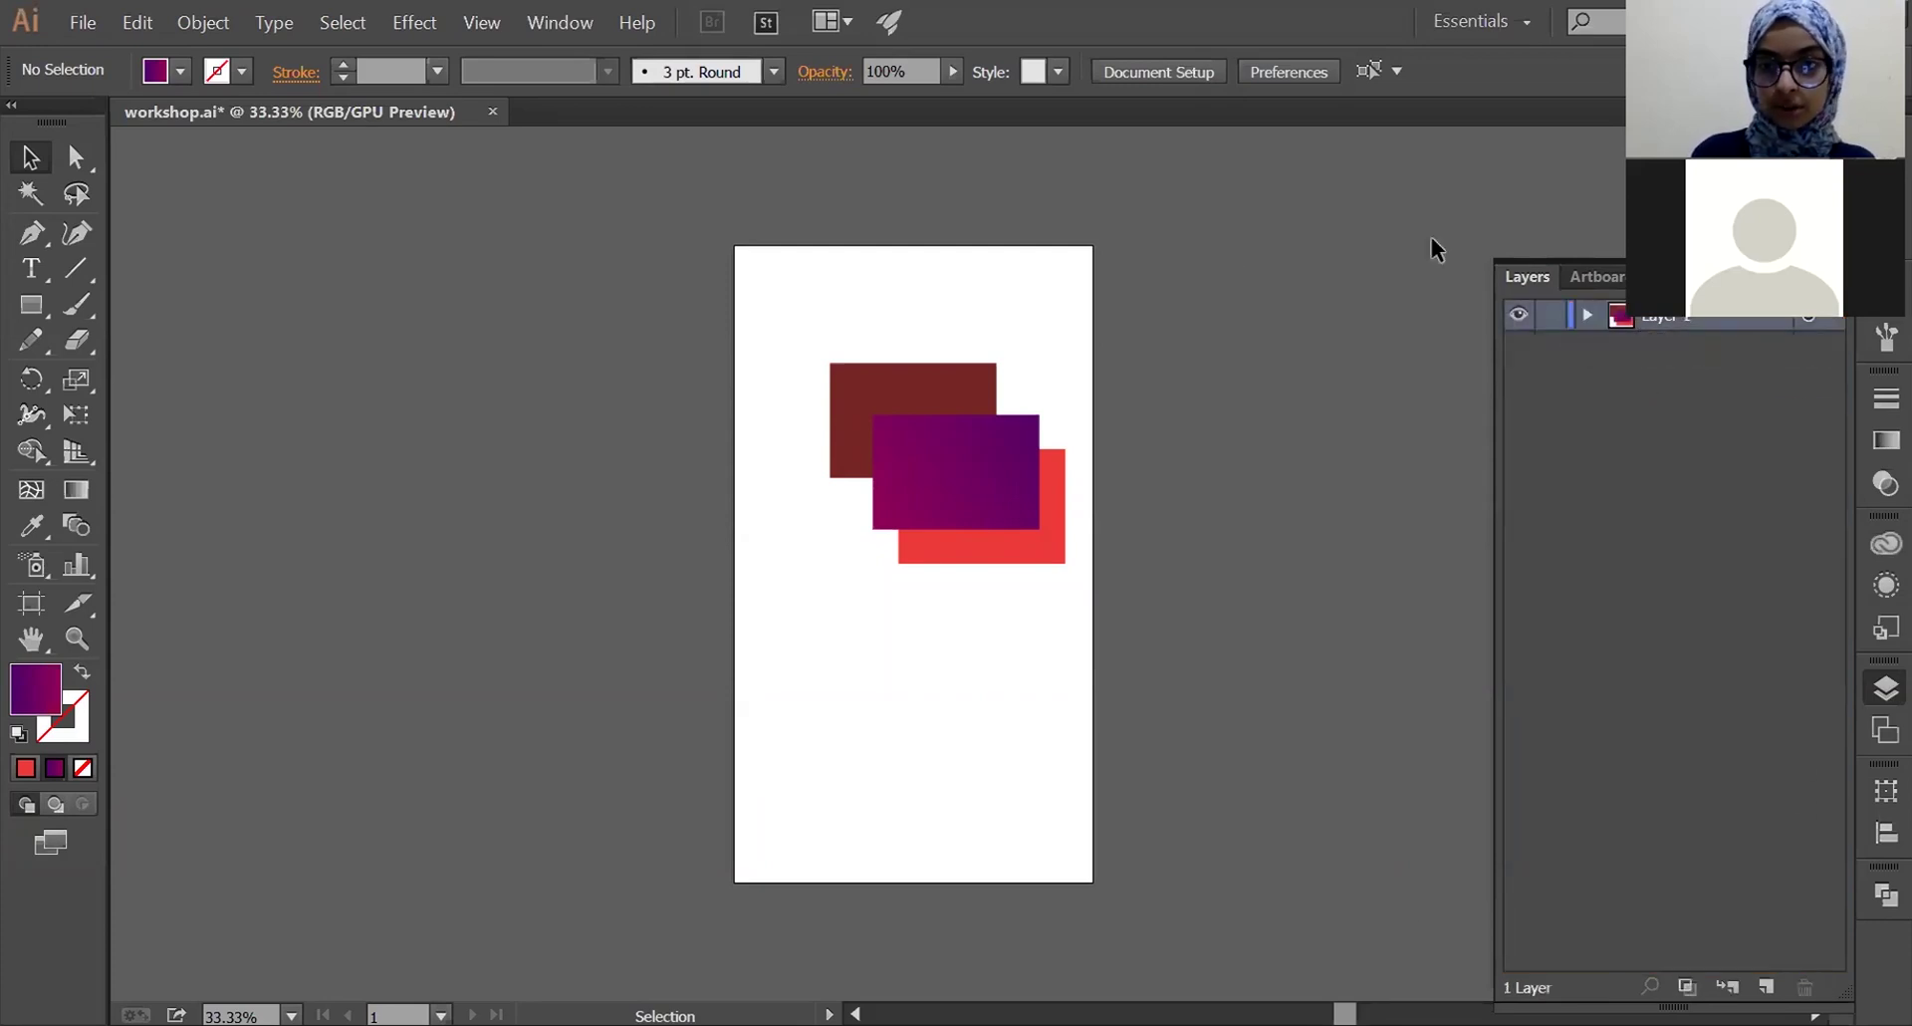
- Put the purple rectangle behind the dark red one and spread the three rectangles vertically
click(1588, 314)
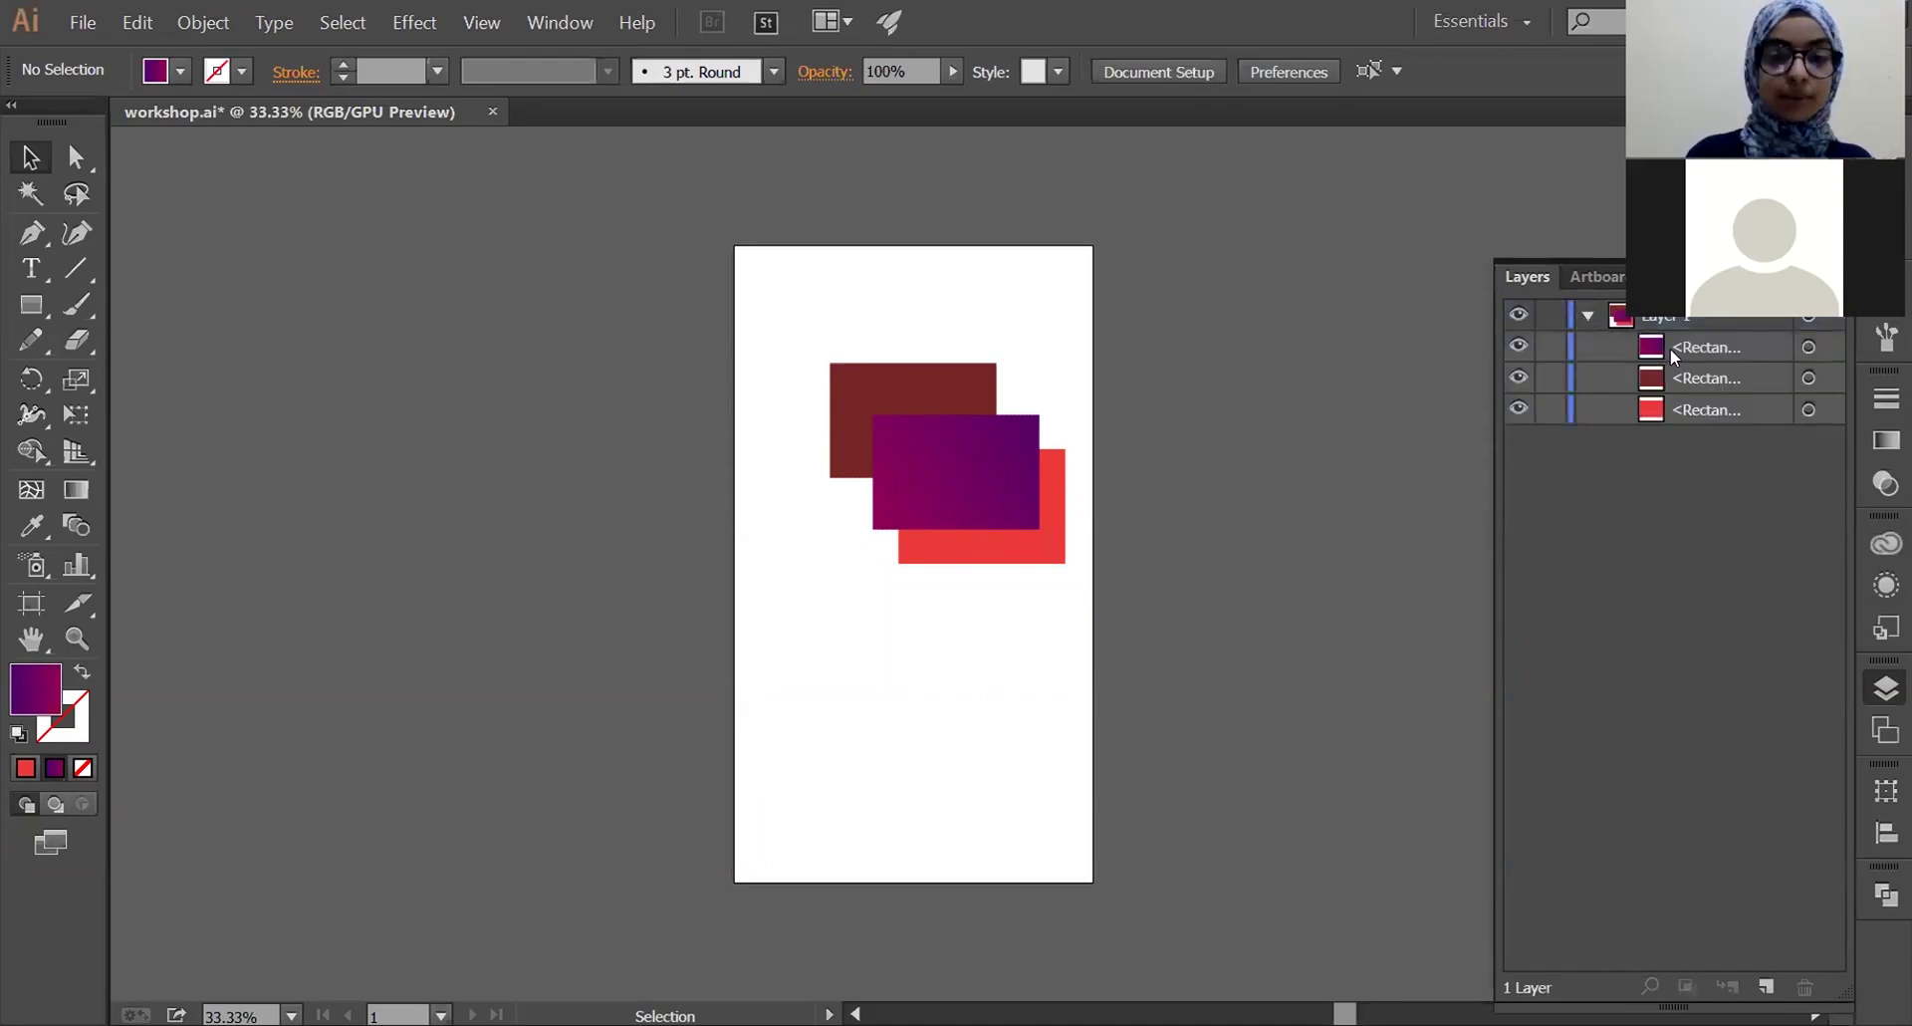
mouse_move(1670, 349)
mouse_down()
mouse_move(1686, 420)
mouse_move(1276, 525)
mouse_up()
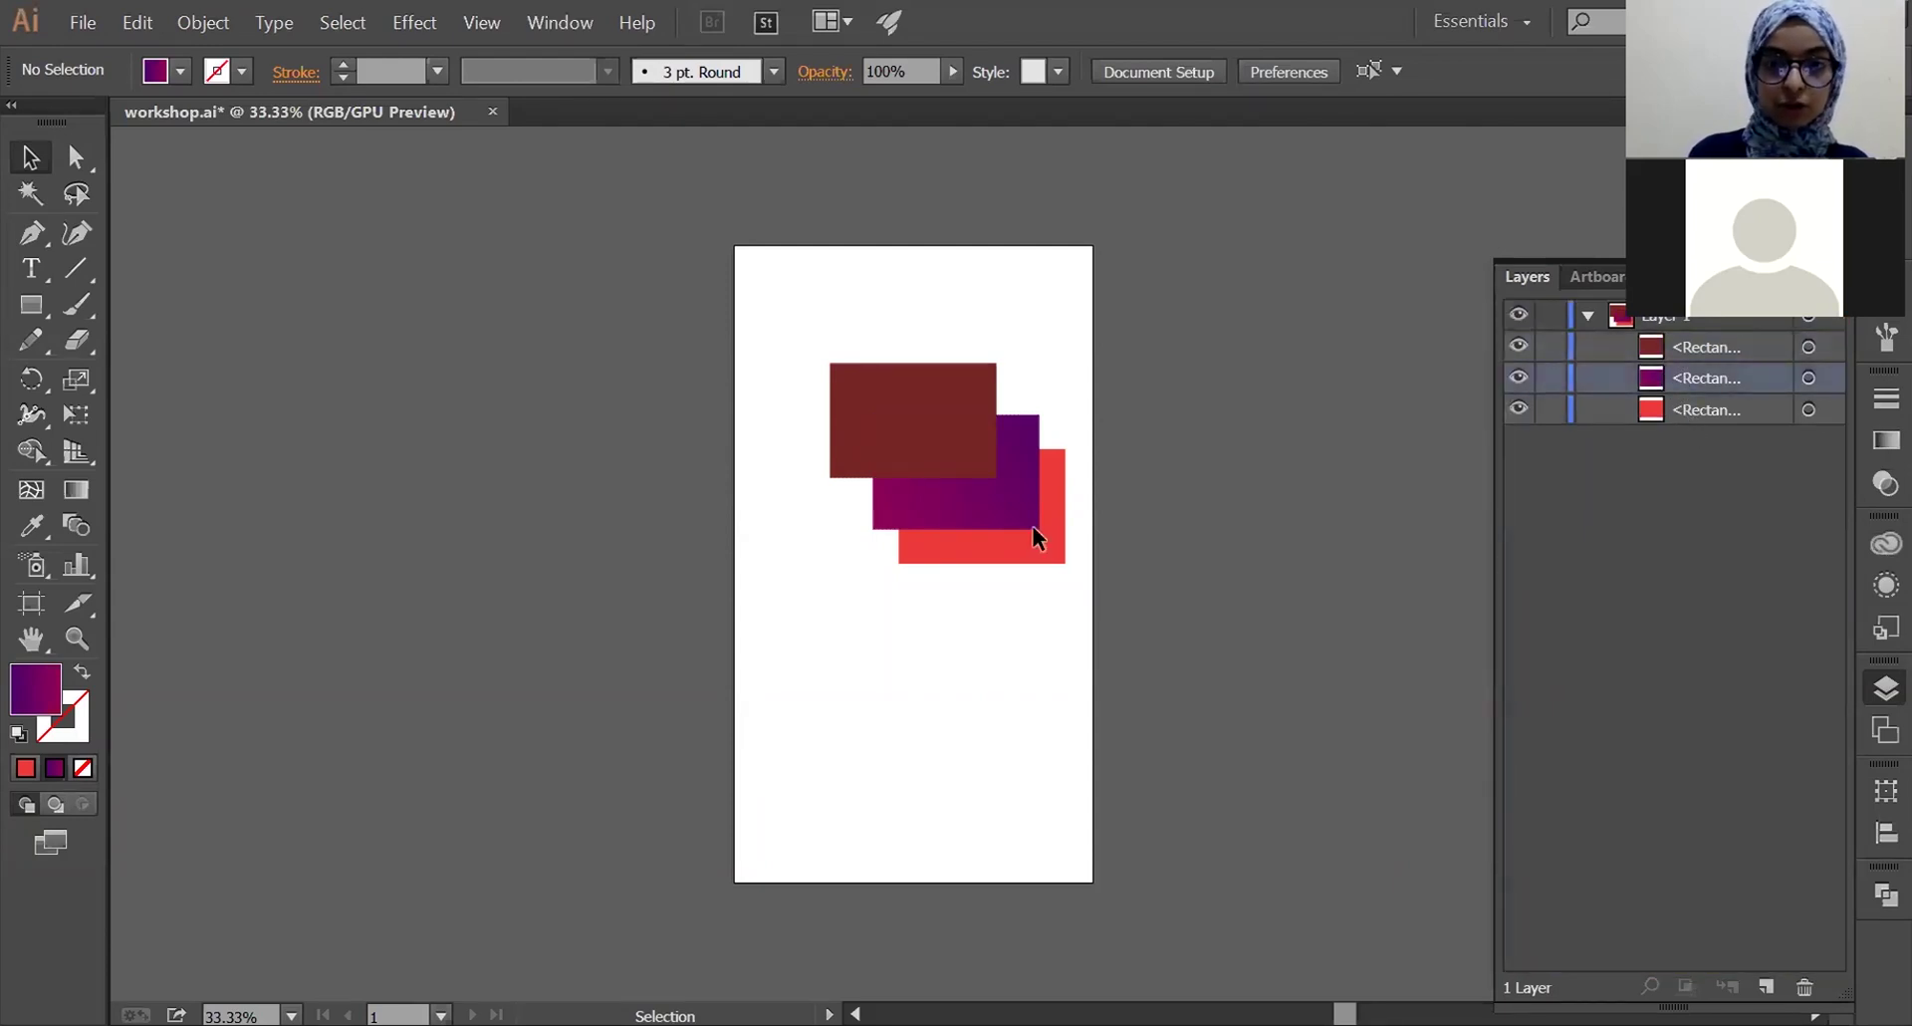
drag(853, 448, 854, 366)
drag(982, 443, 942, 446)
mouse_move(980, 546)
mouse_down()
mouse_move(889, 737)
mouse_move(928, 677)
mouse_up()
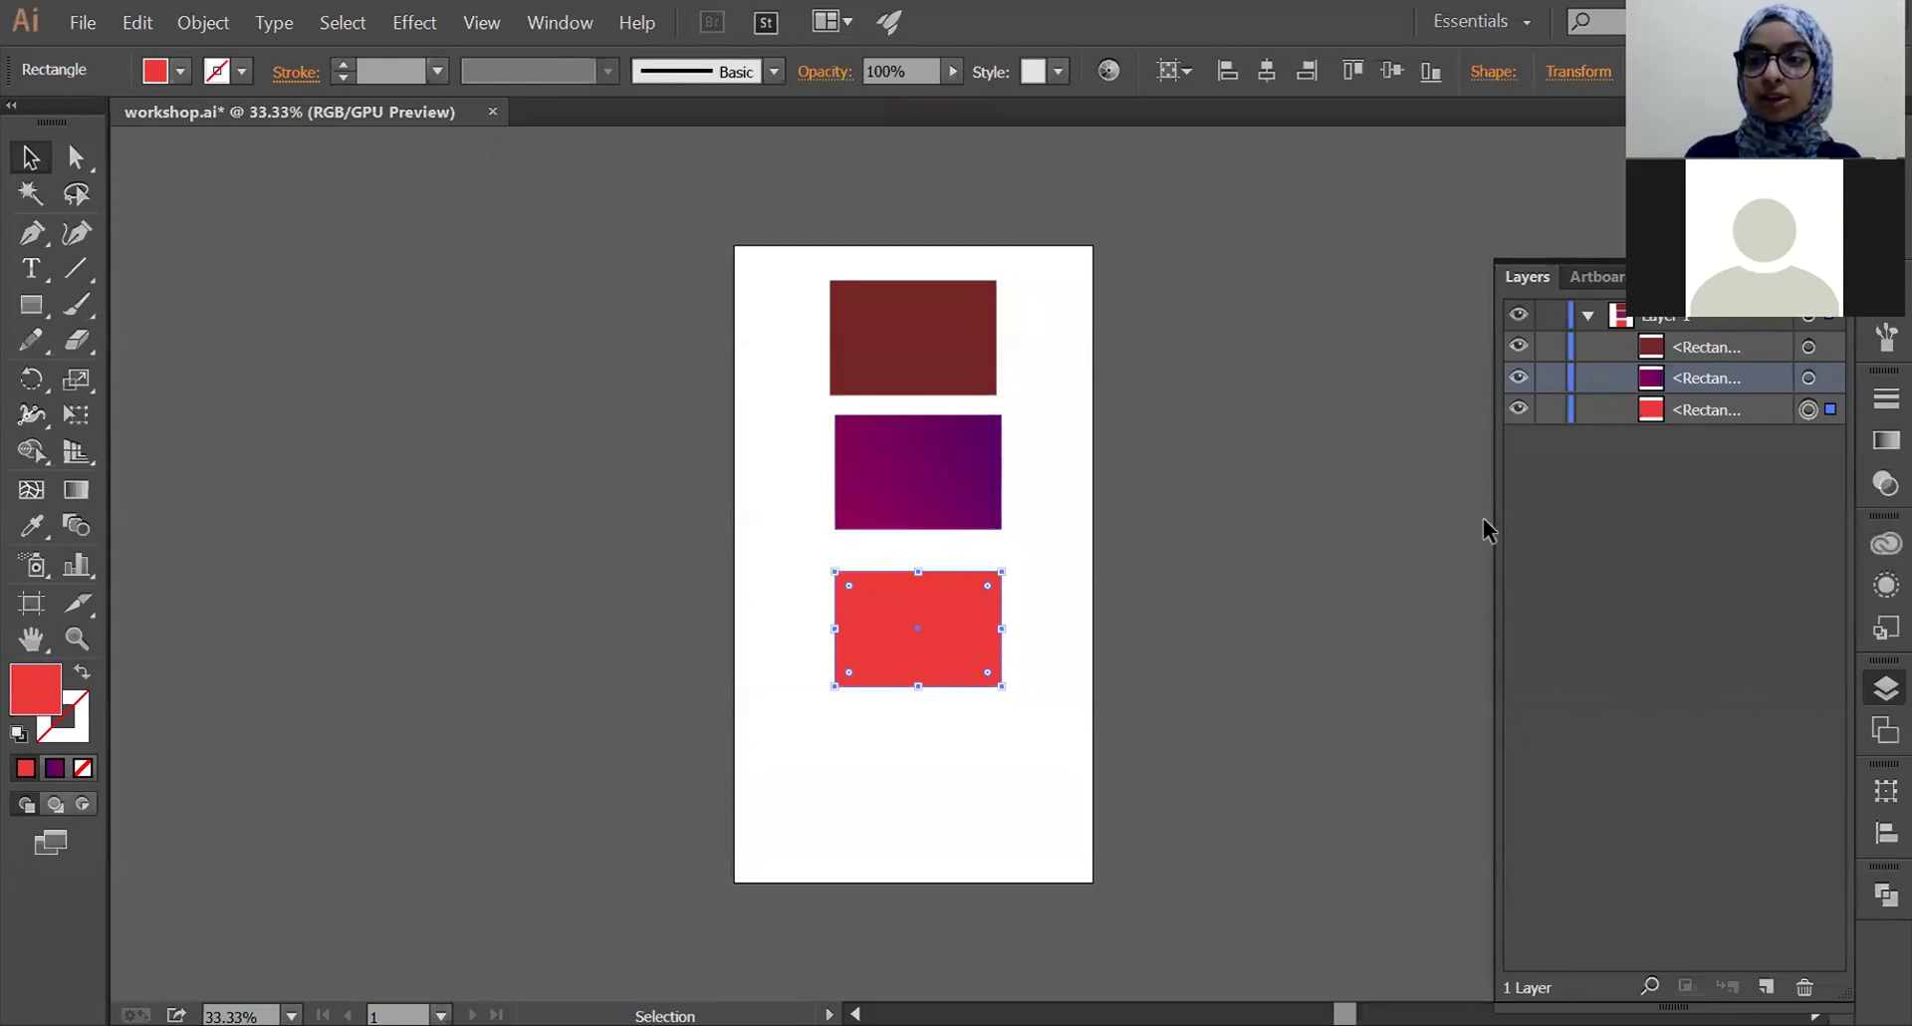
click(1809, 347)
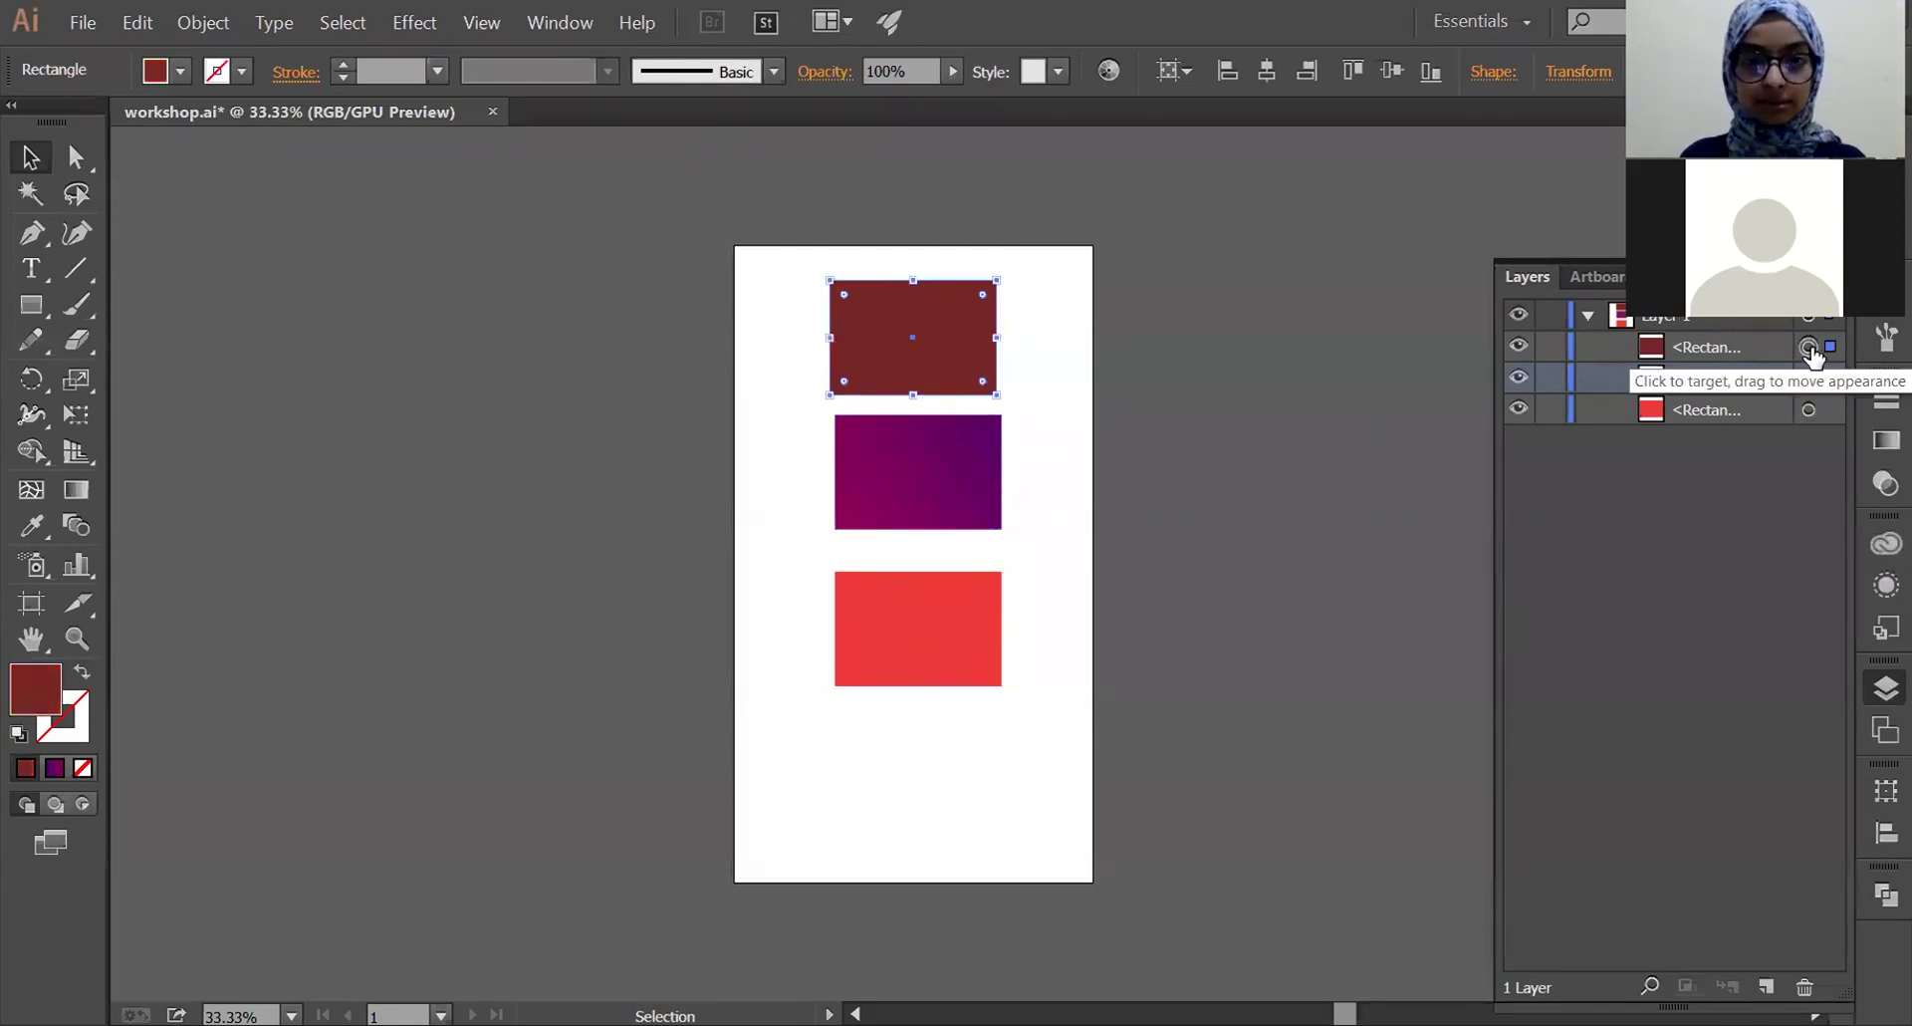
- Swap the rectangles so bright red is on top and dark red at the bottom, and add a layer
drag(948, 375, 951, 612)
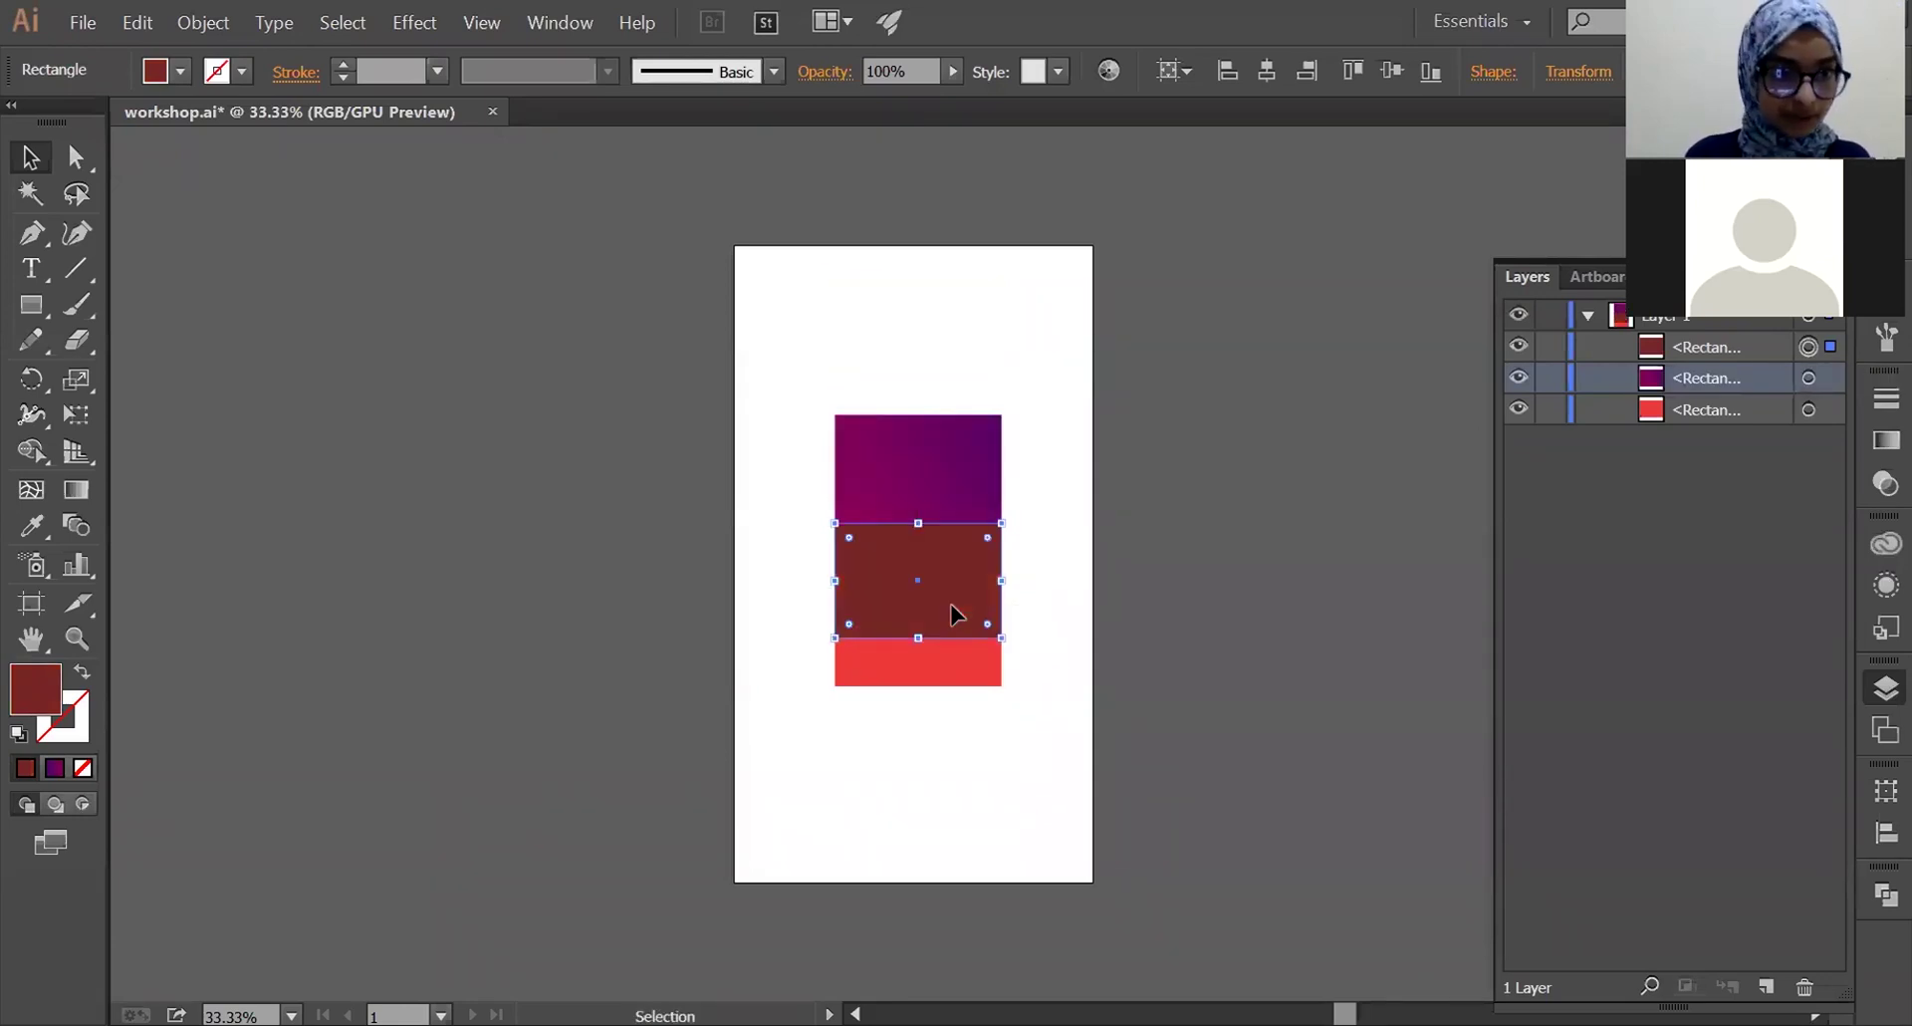
drag(951, 613, 971, 343)
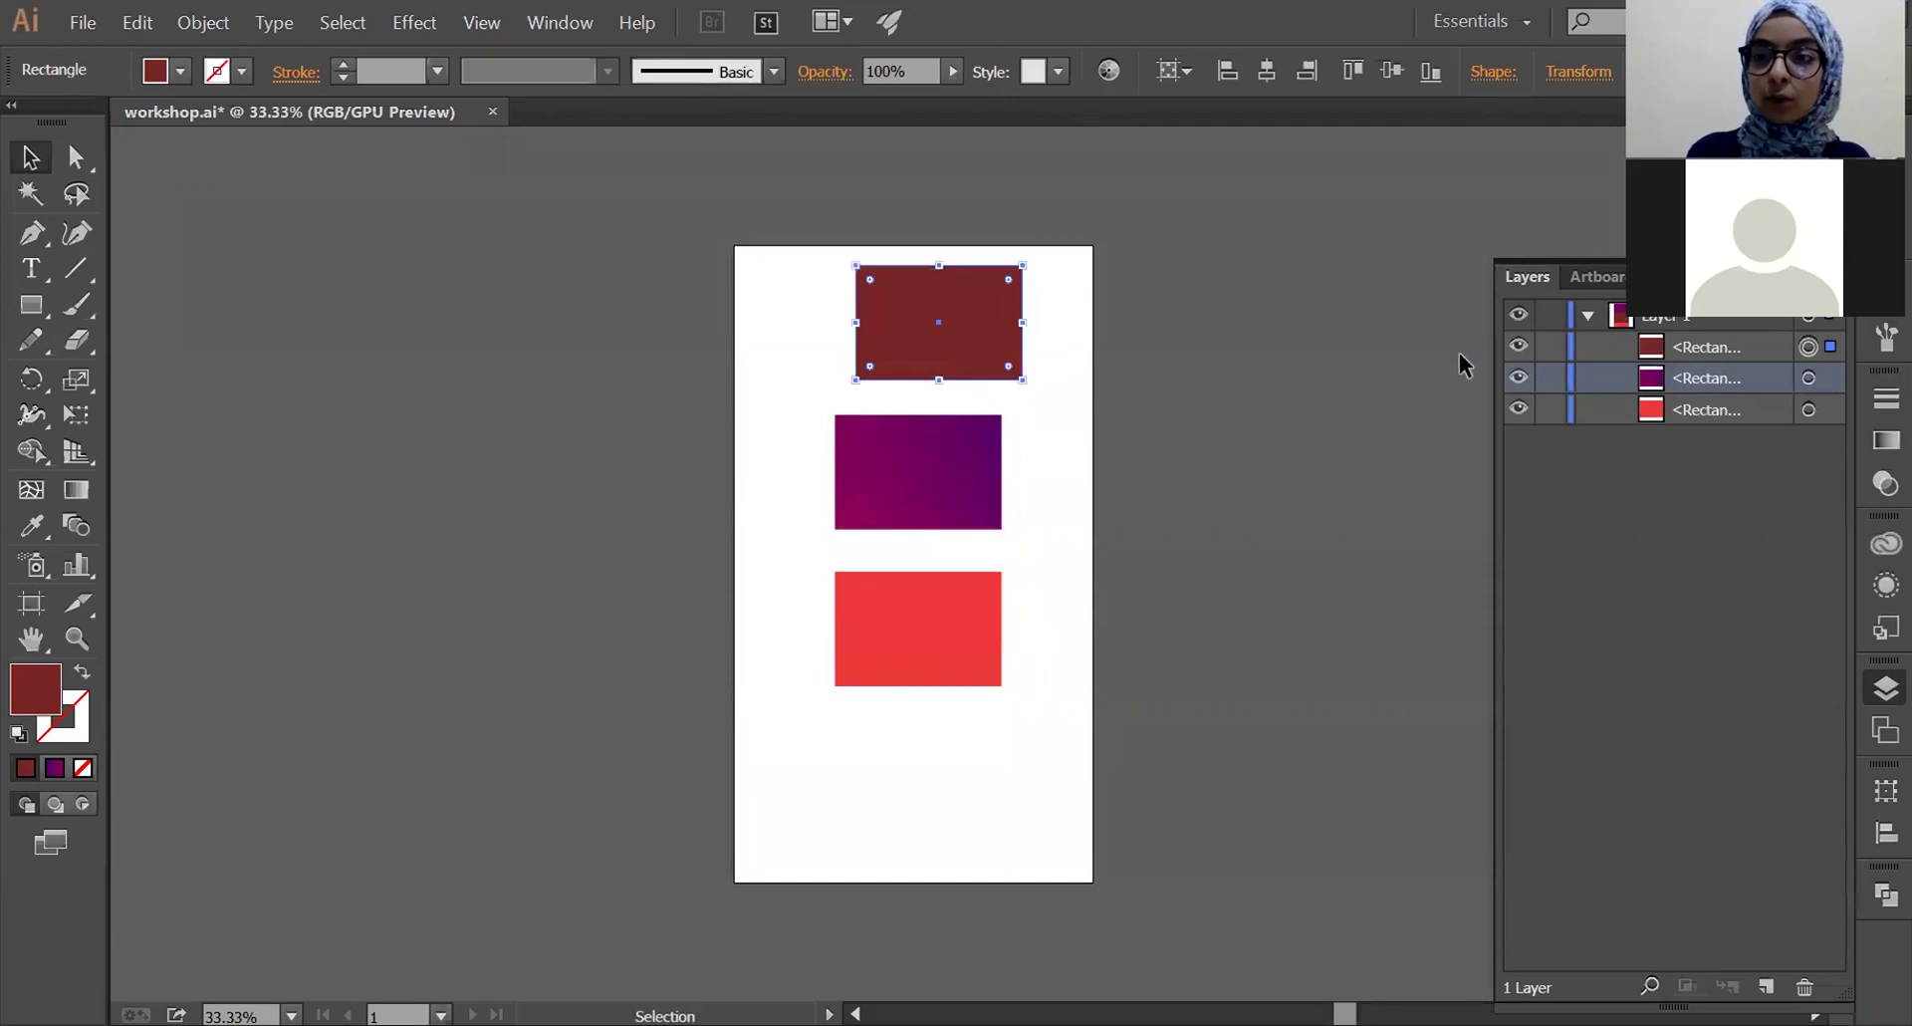
mouse_move(958, 651)
mouse_down()
mouse_move(1040, 313)
mouse_move(1016, 729)
mouse_up()
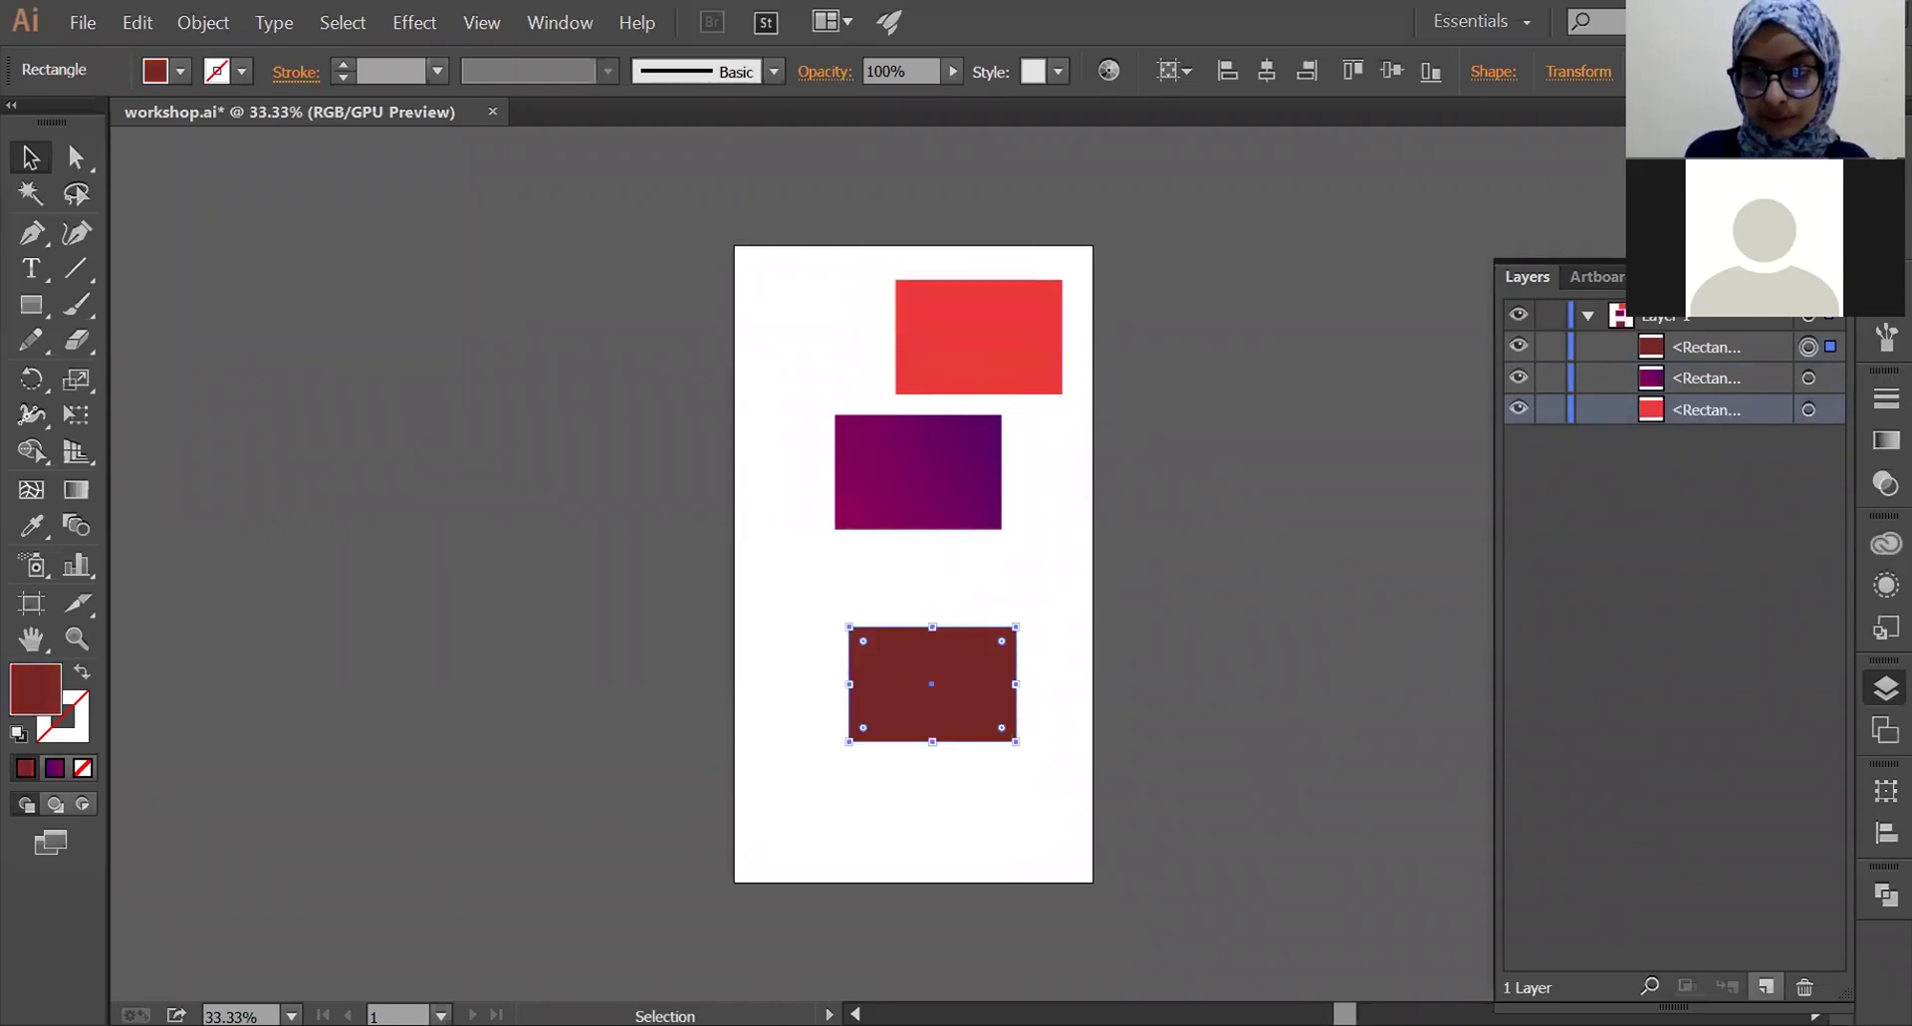
click(1765, 986)
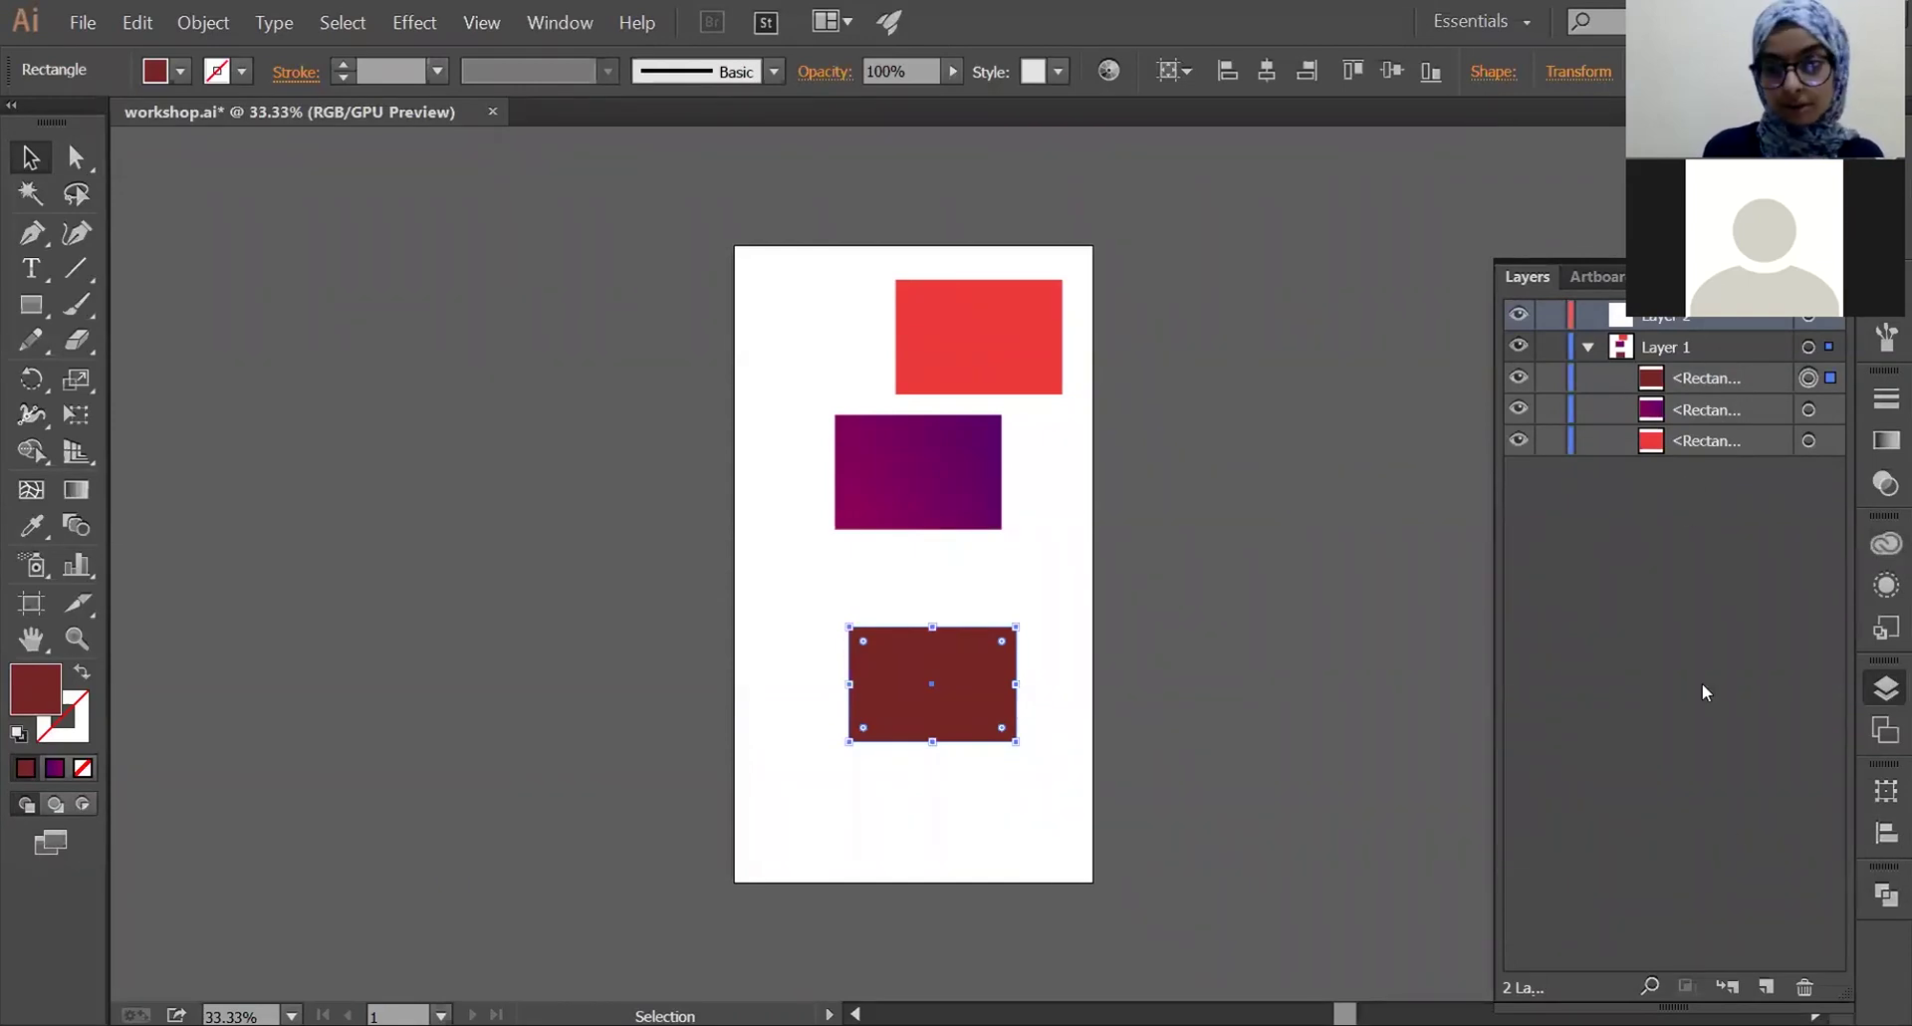
- Delete the empty layer, stack the dark red rectangle below the purple one, and collapse Layer 1
click(1804, 987)
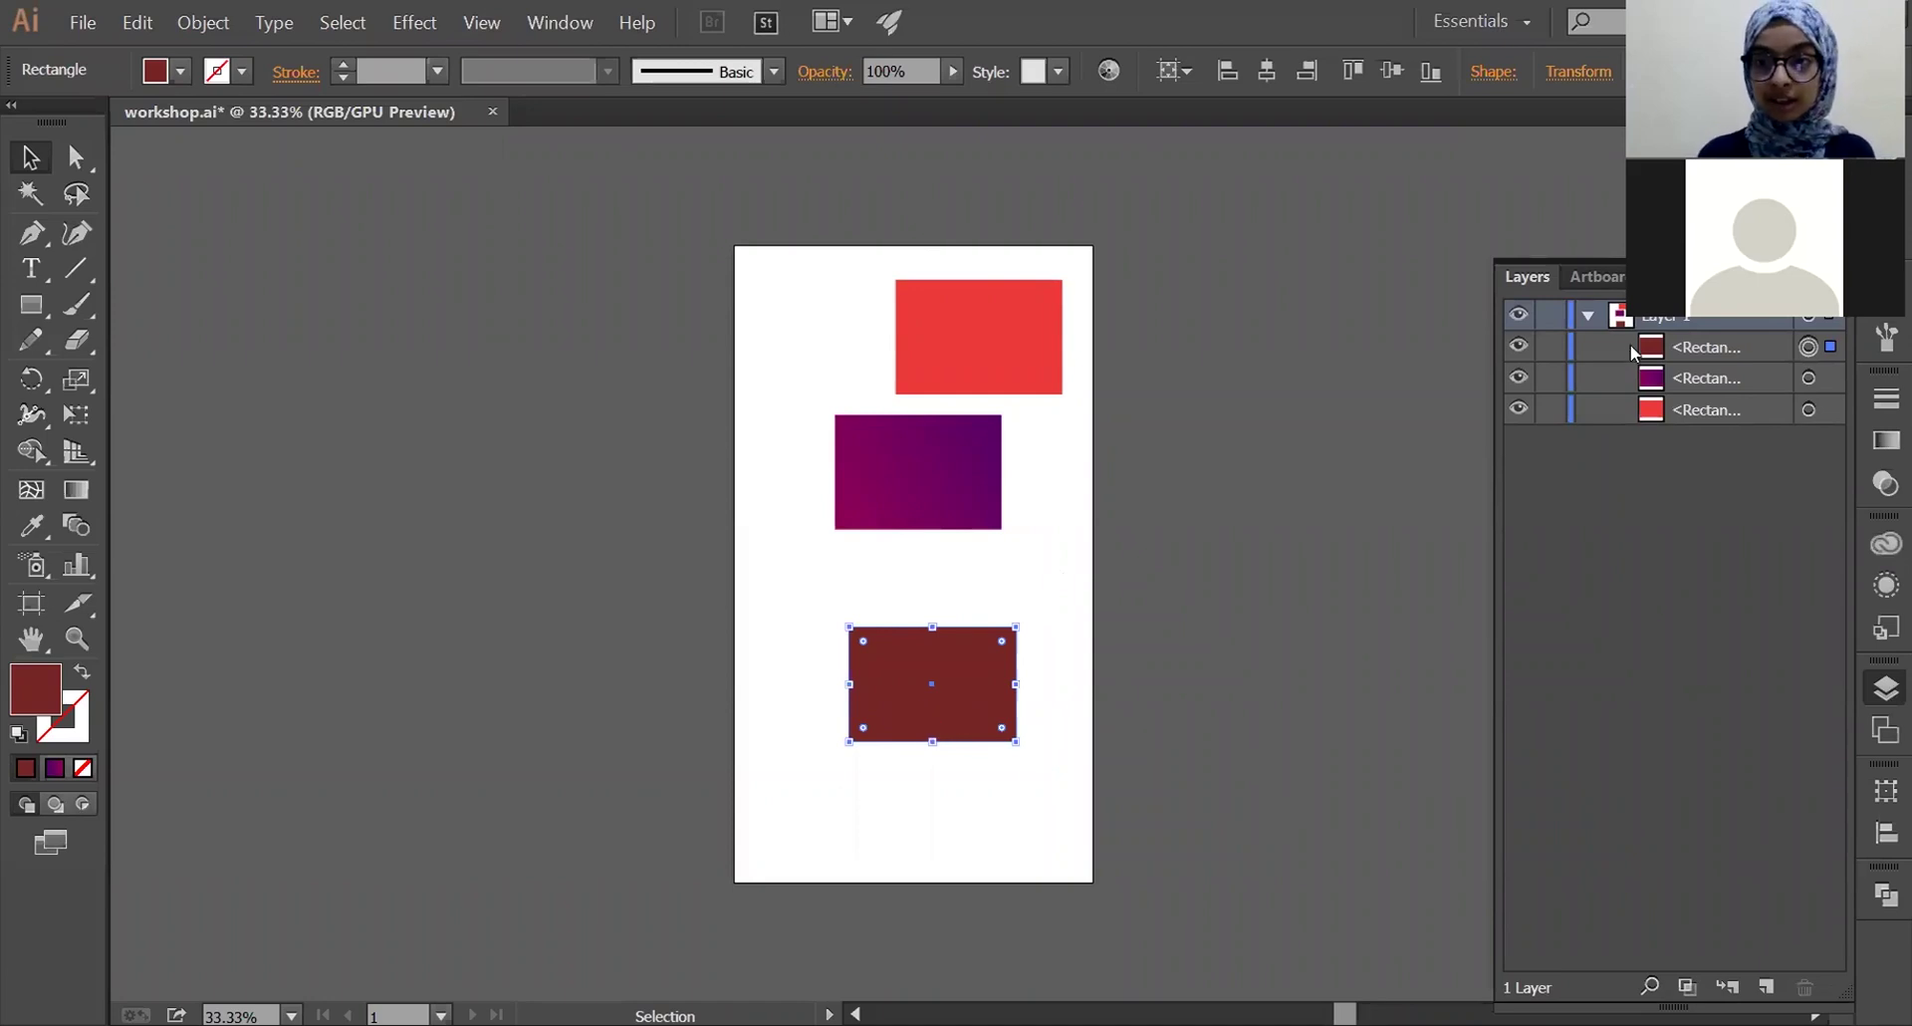
click(1679, 364)
drag(1679, 364, 1687, 431)
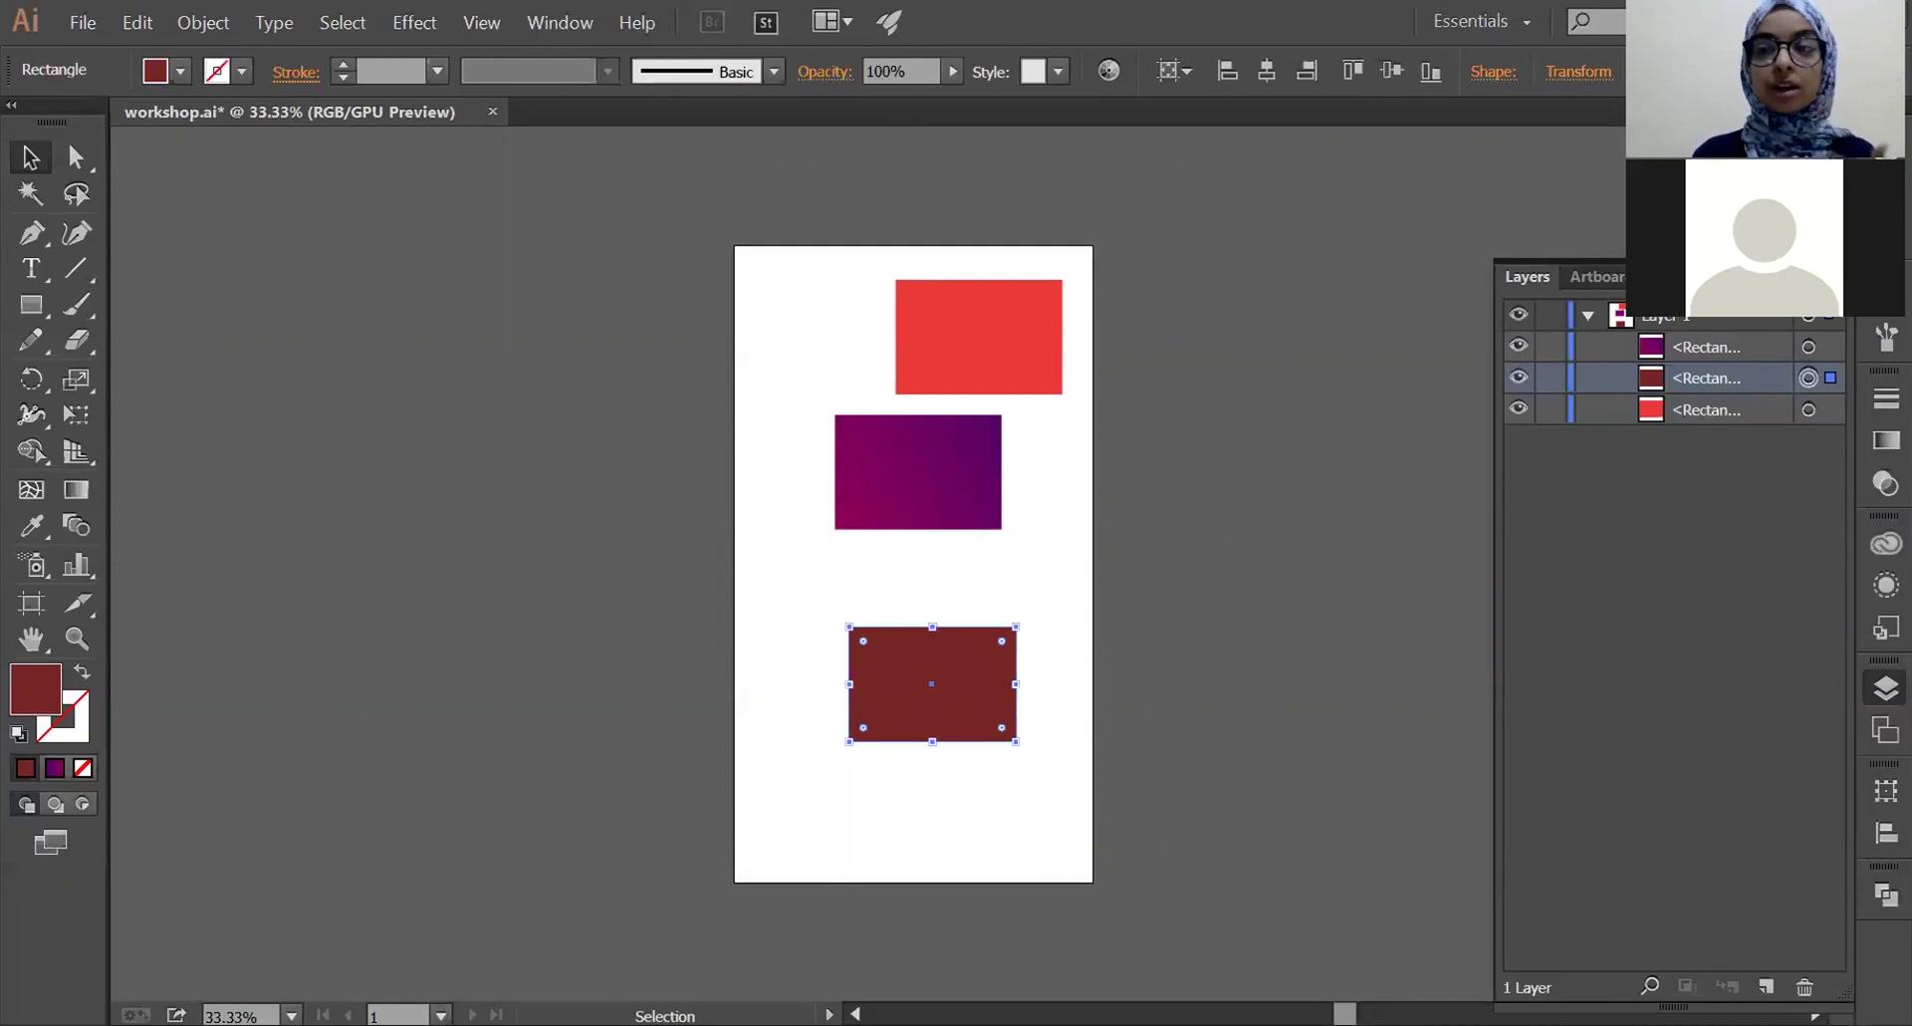
click(1887, 688)
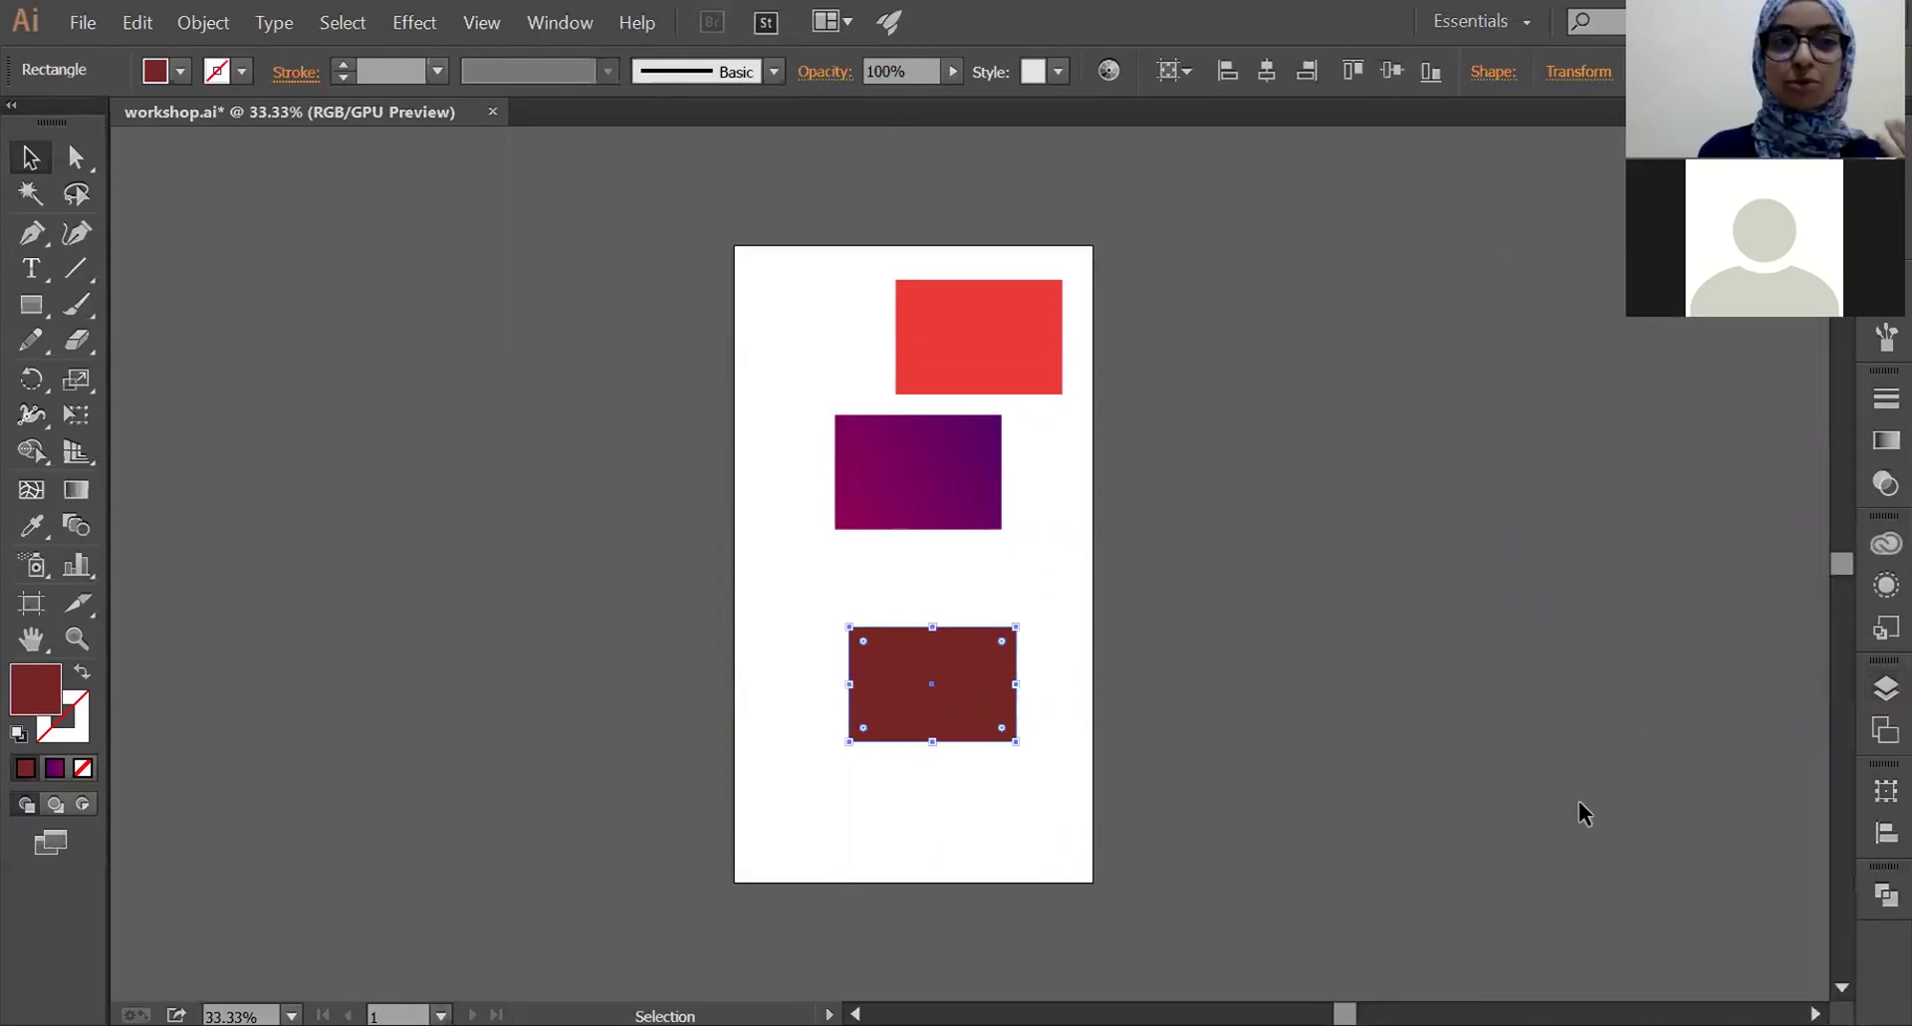
click(1886, 688)
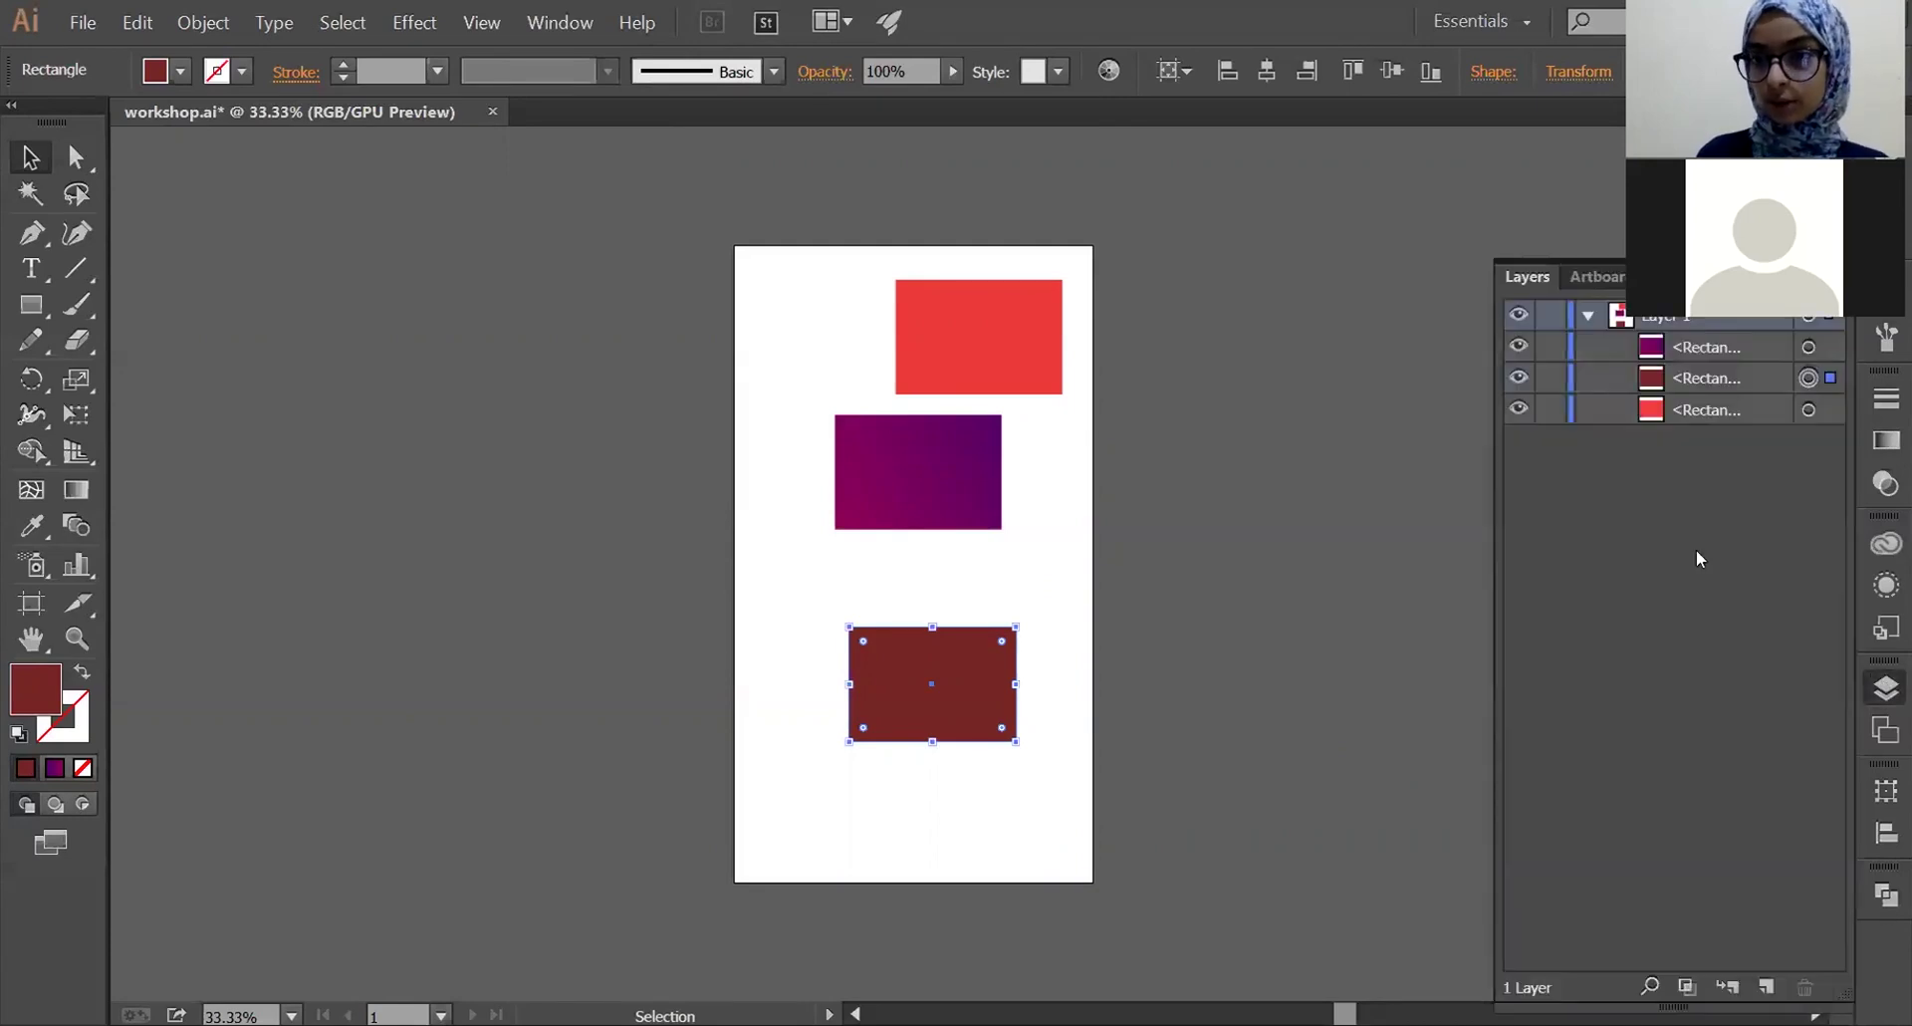
click(1589, 315)
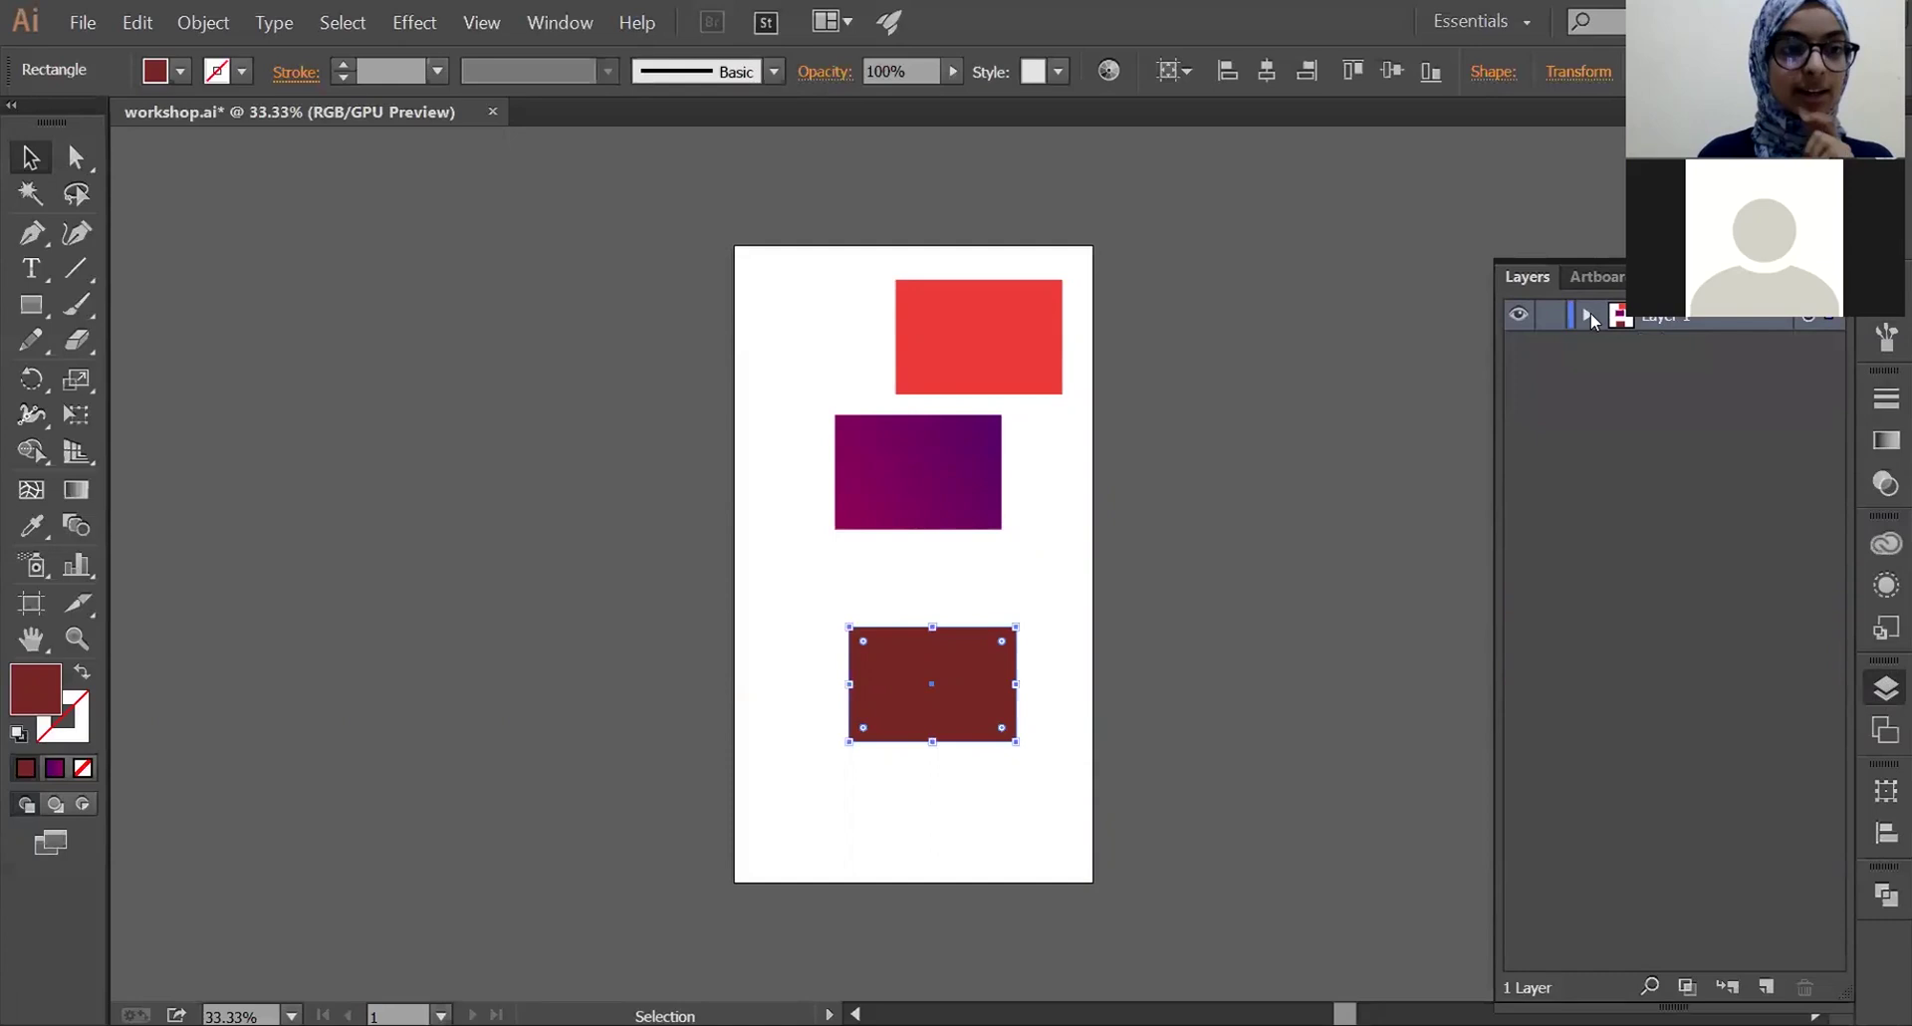
- Move the dark red rectangle up, then try and undo an eyedropper red fill on it
drag(895, 695, 892, 638)
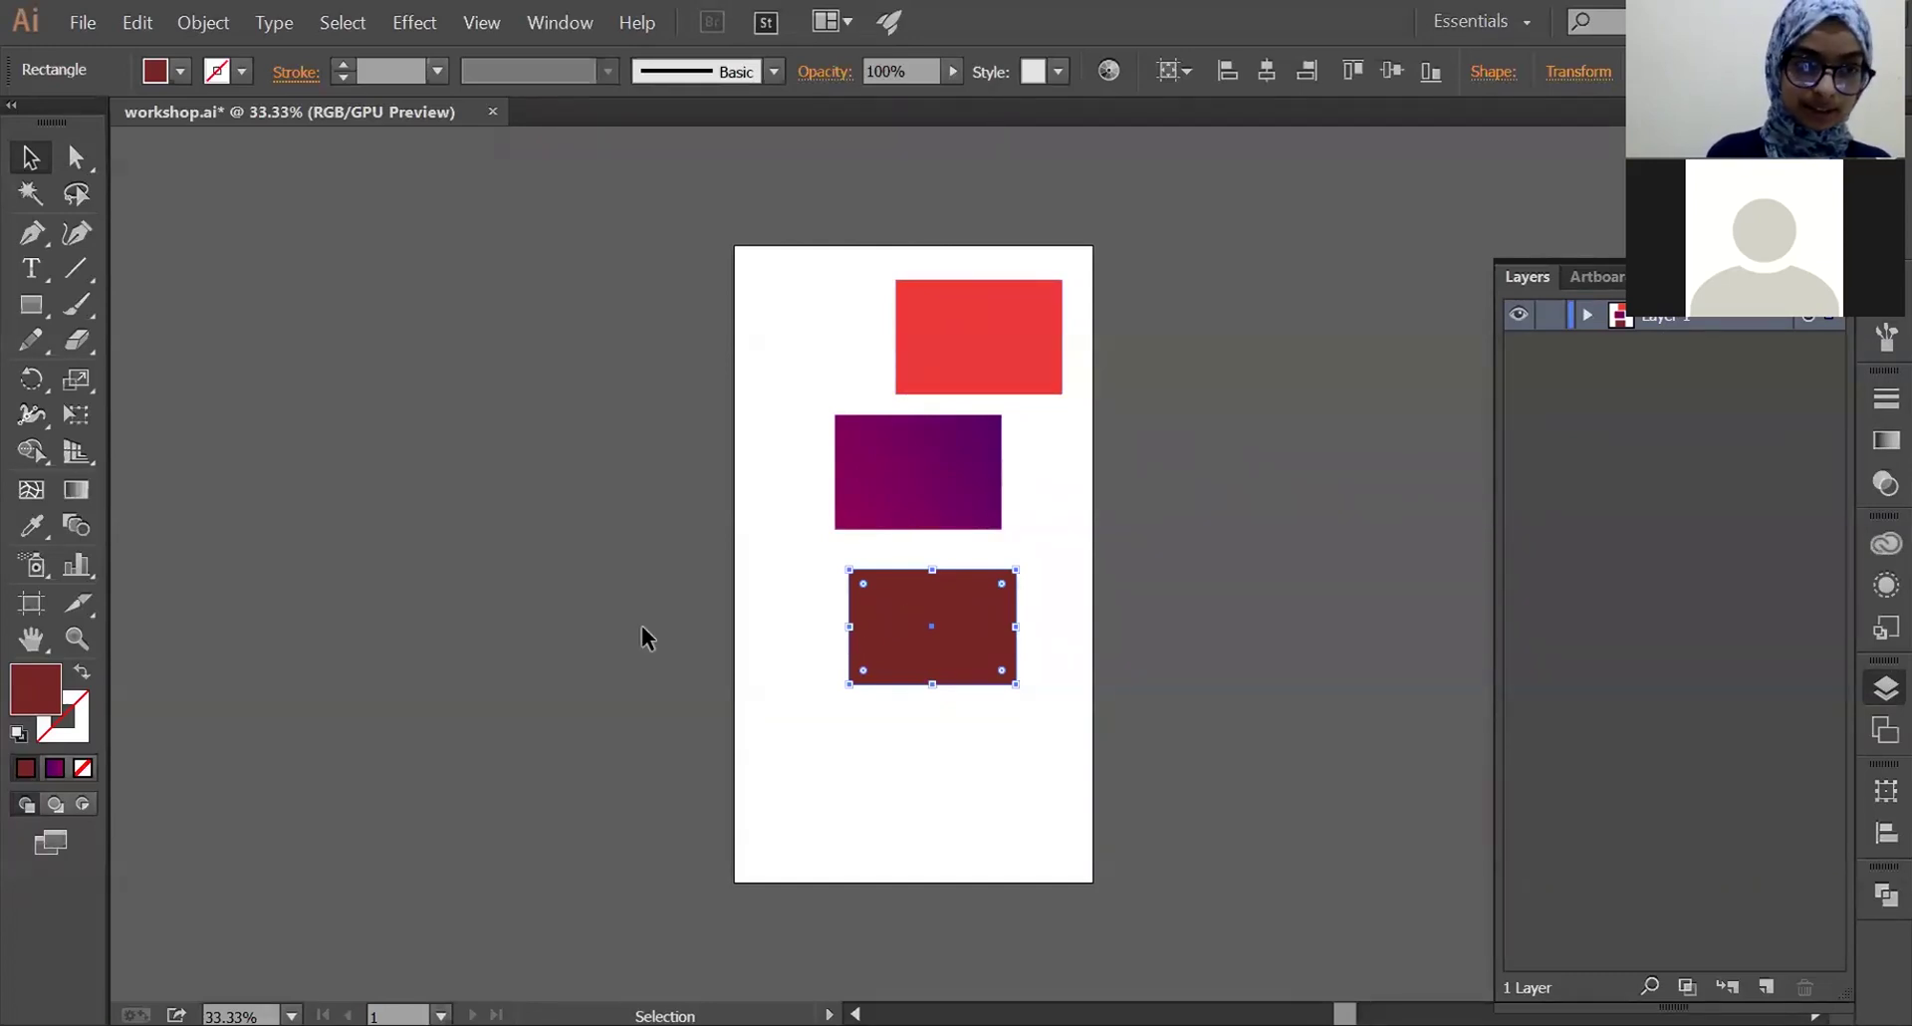
click(28, 528)
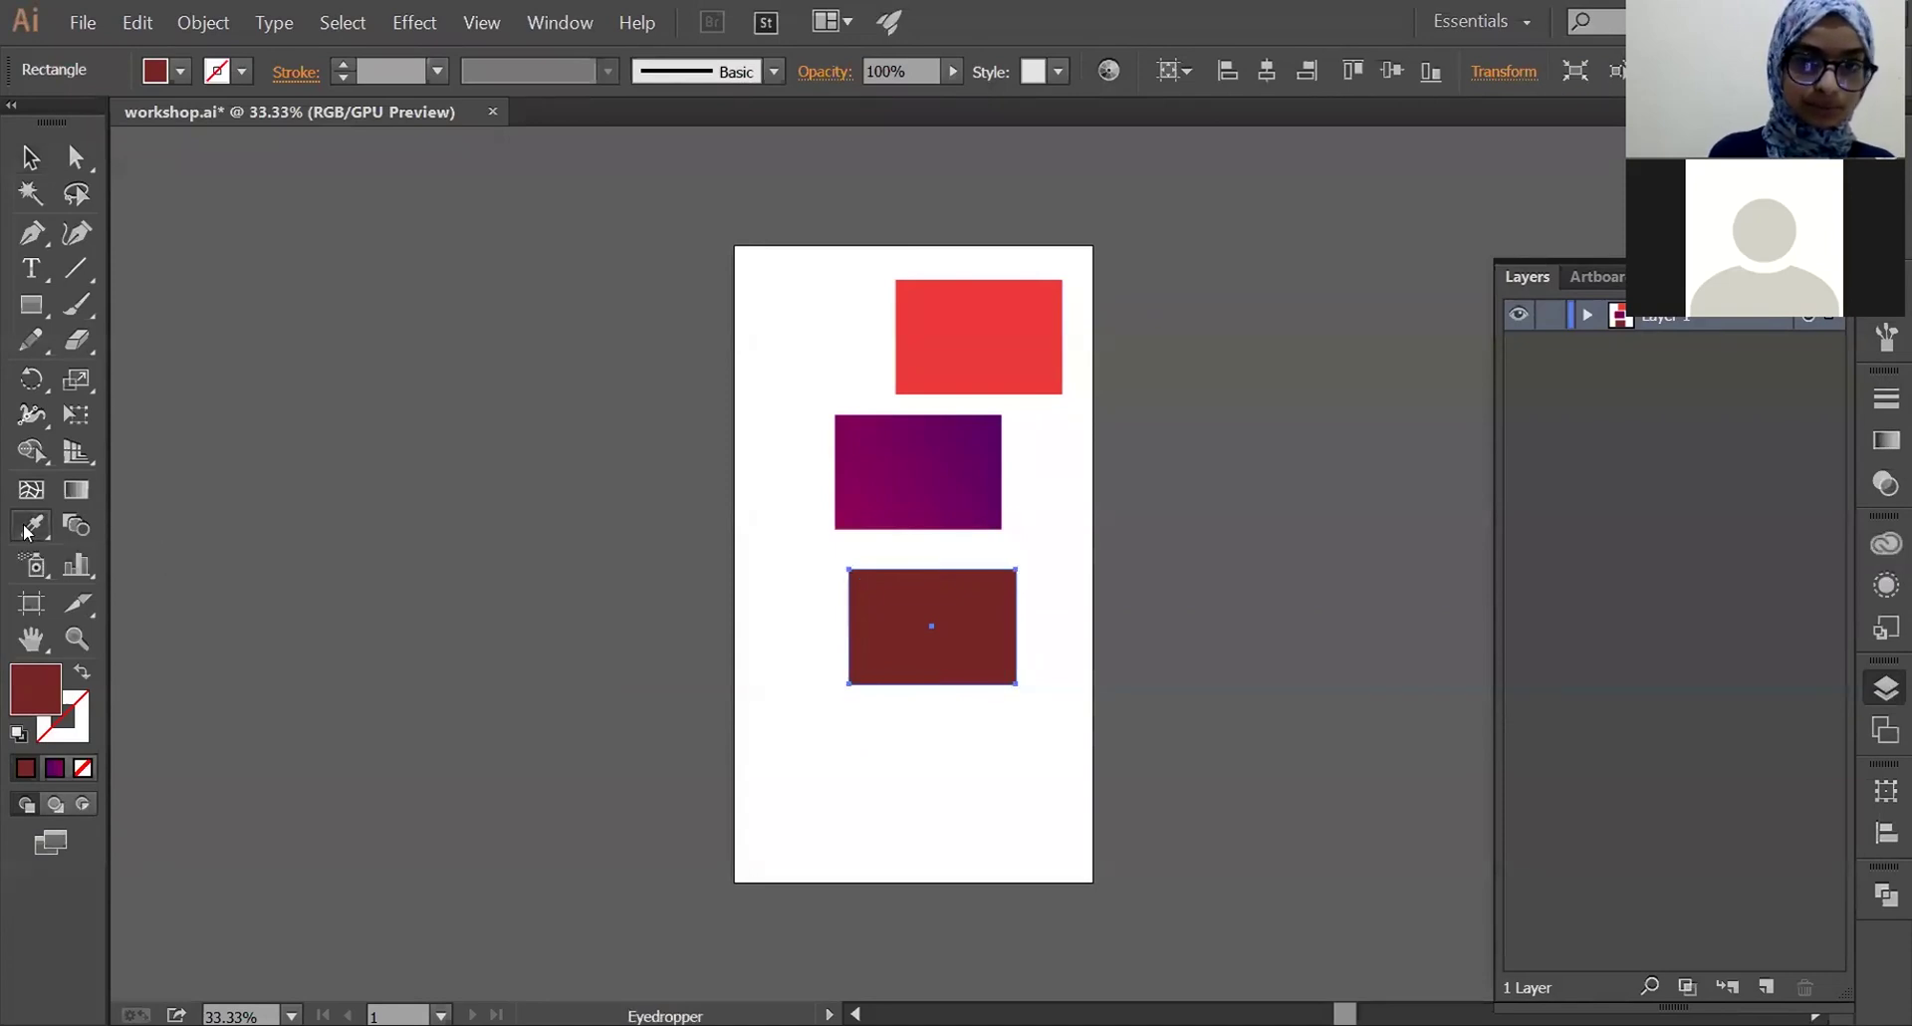
click(917, 340)
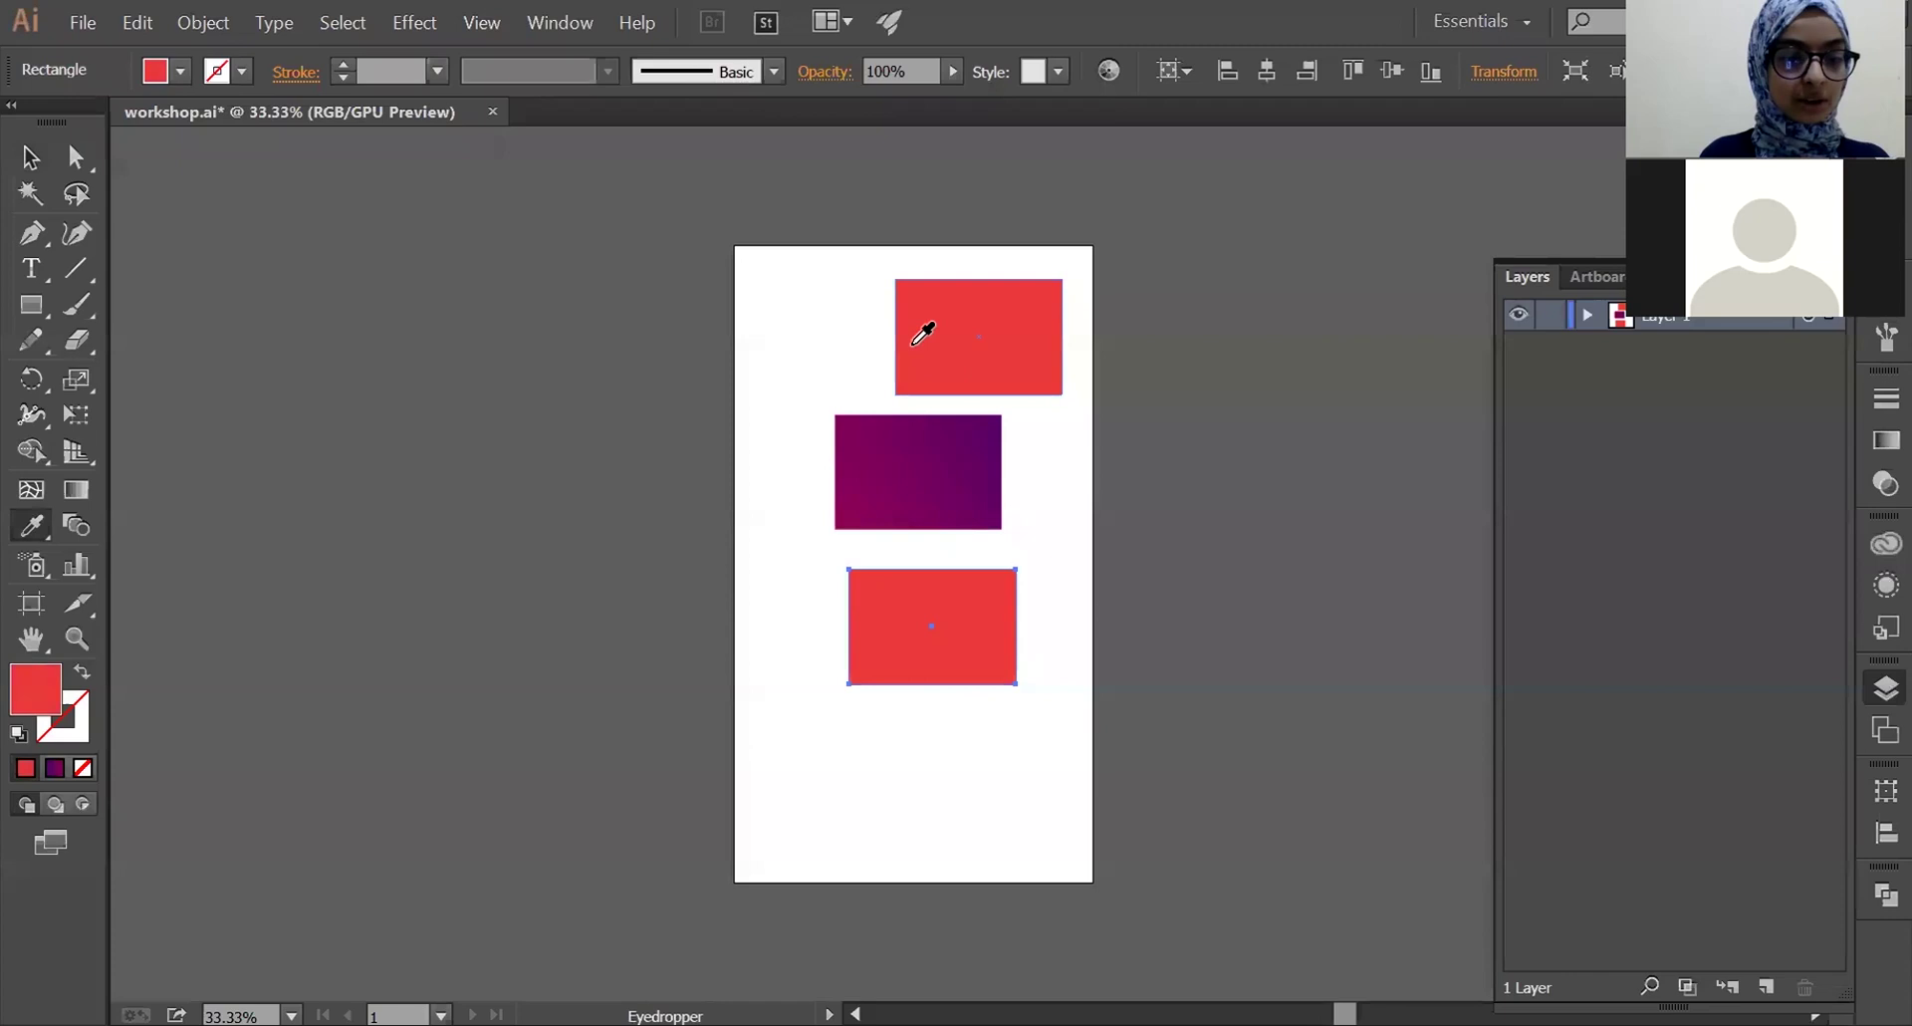
key(ctrl+z)
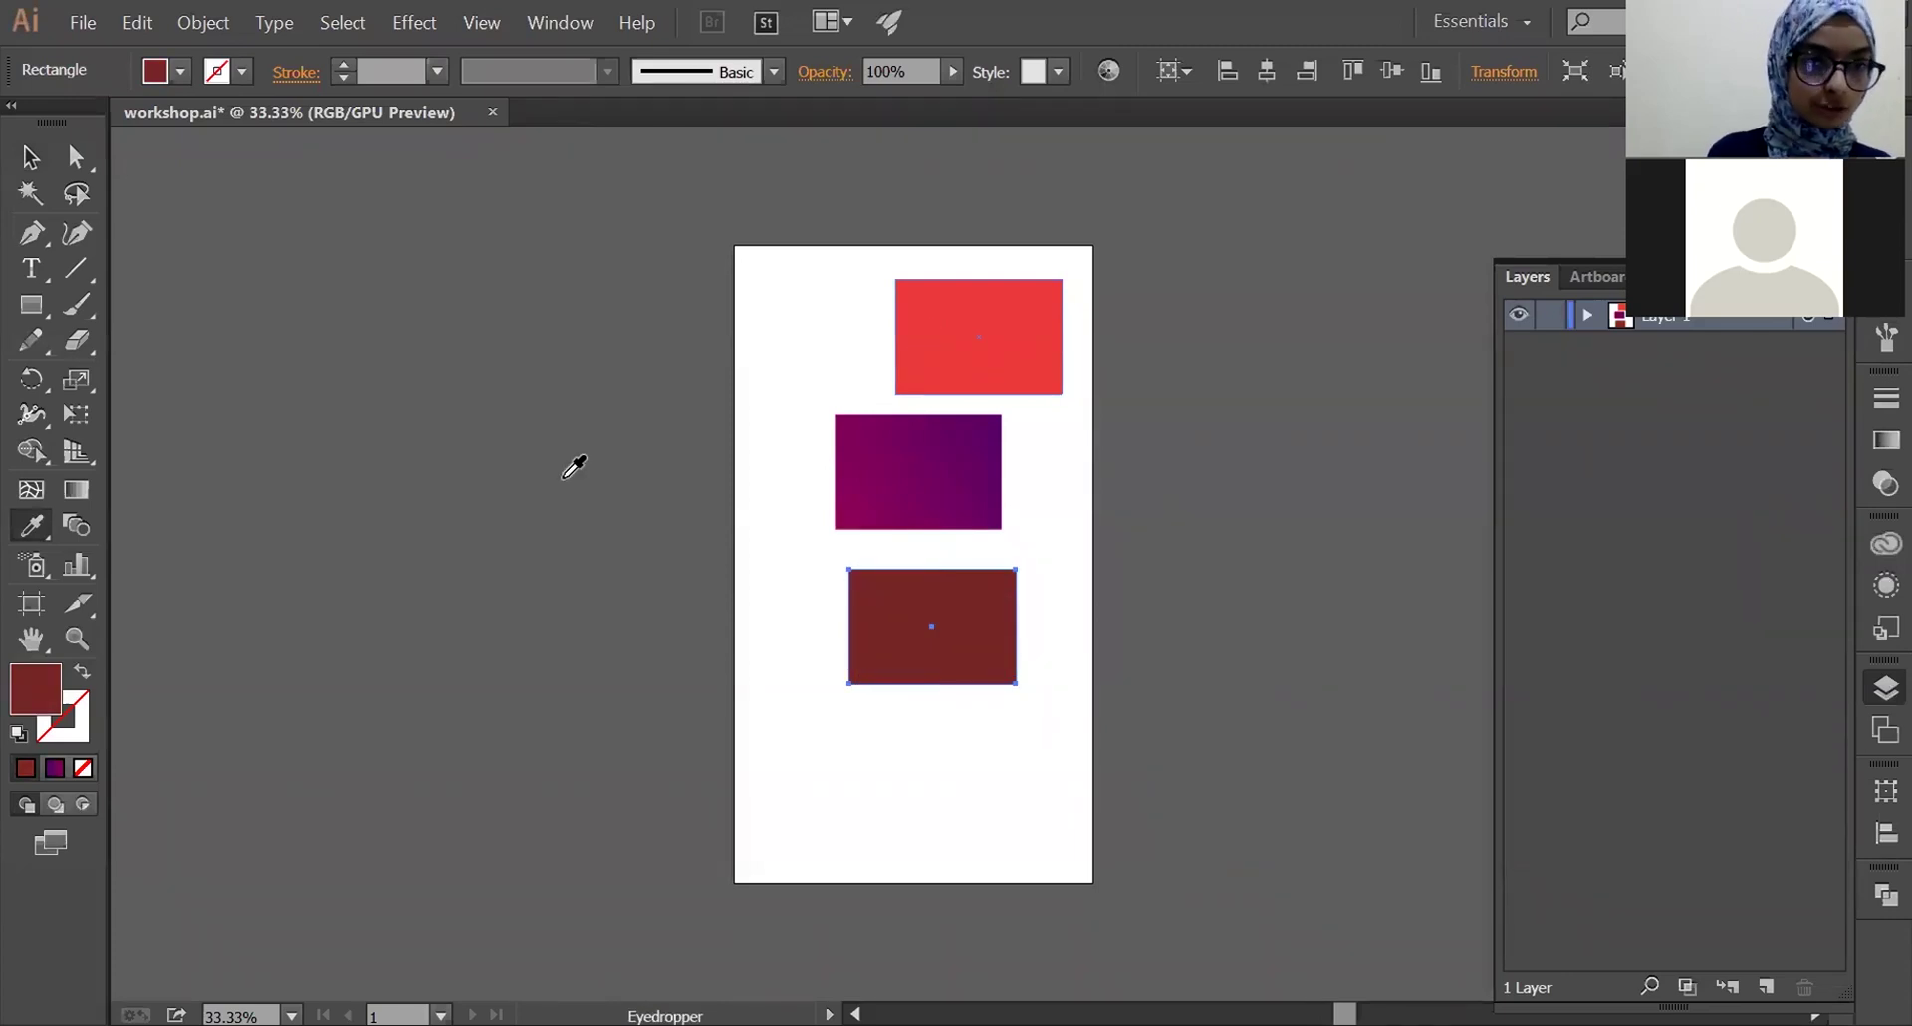
click(30, 156)
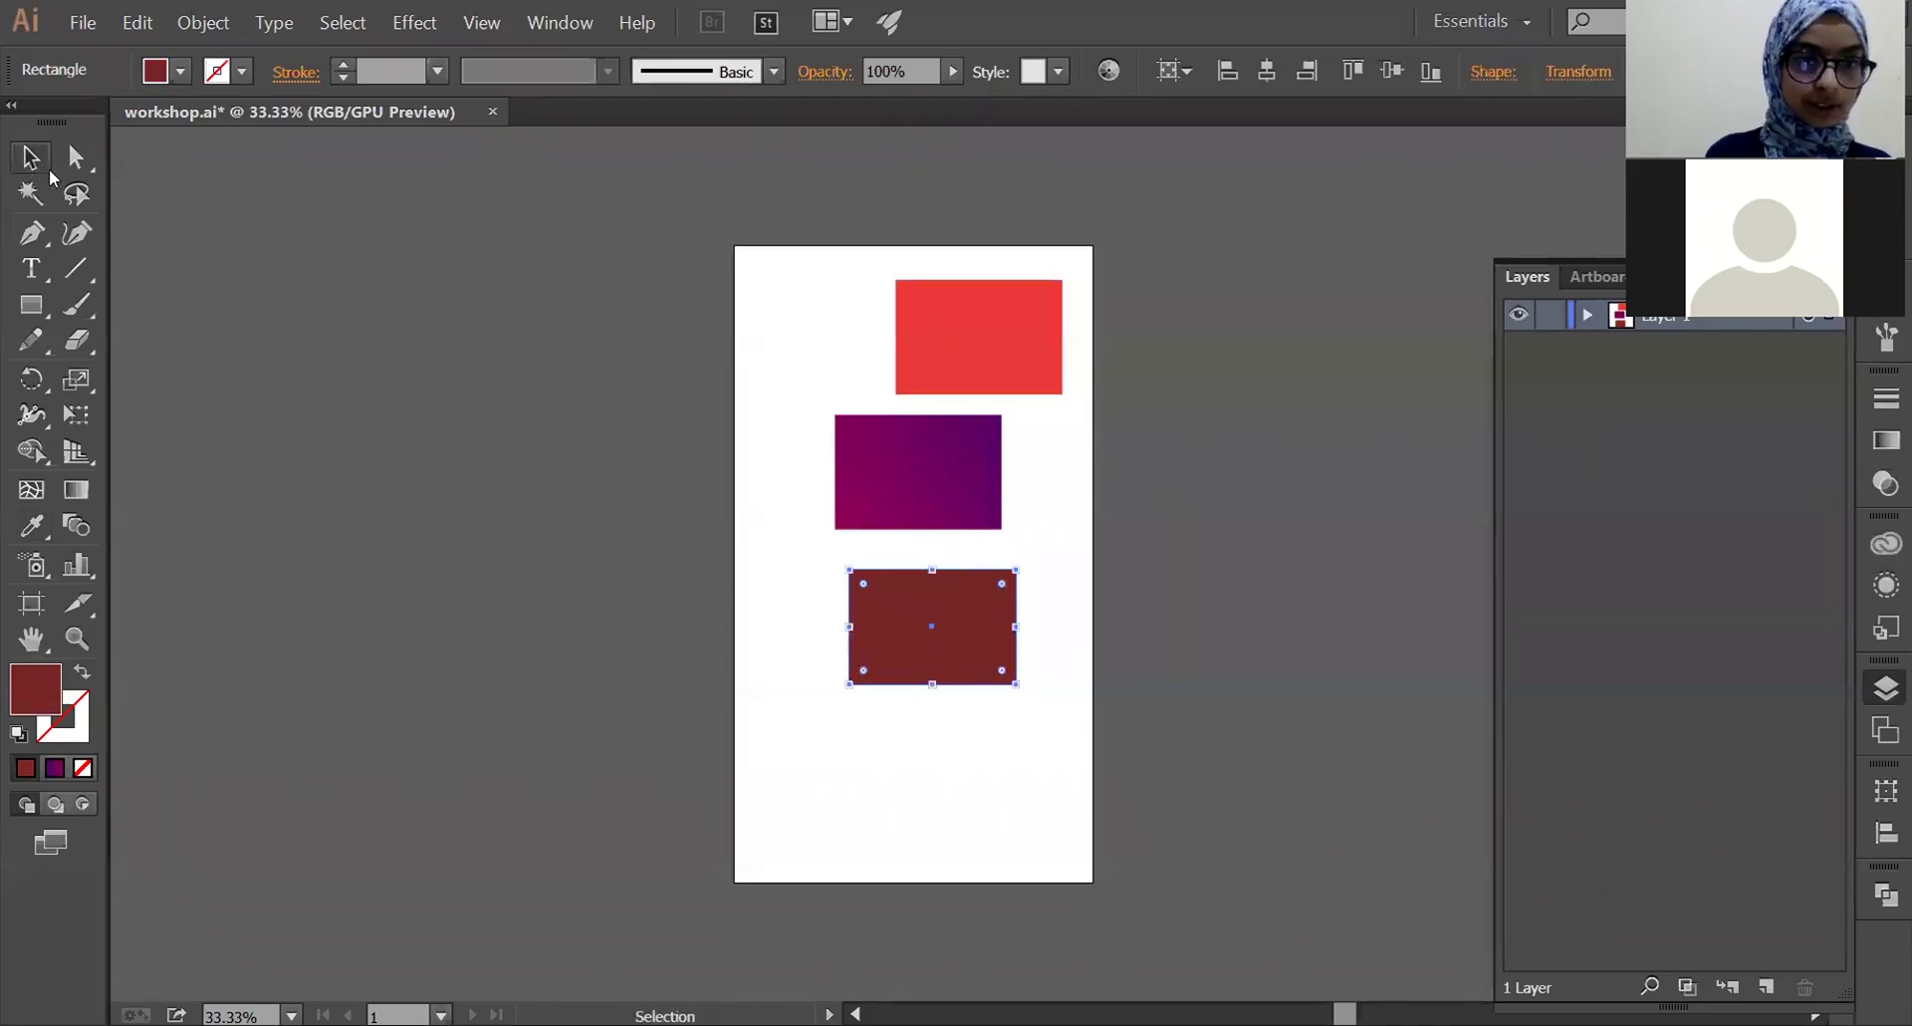
- Set the top rectangle's fill to hex ea3939 in the Color Picker
click(1047, 293)
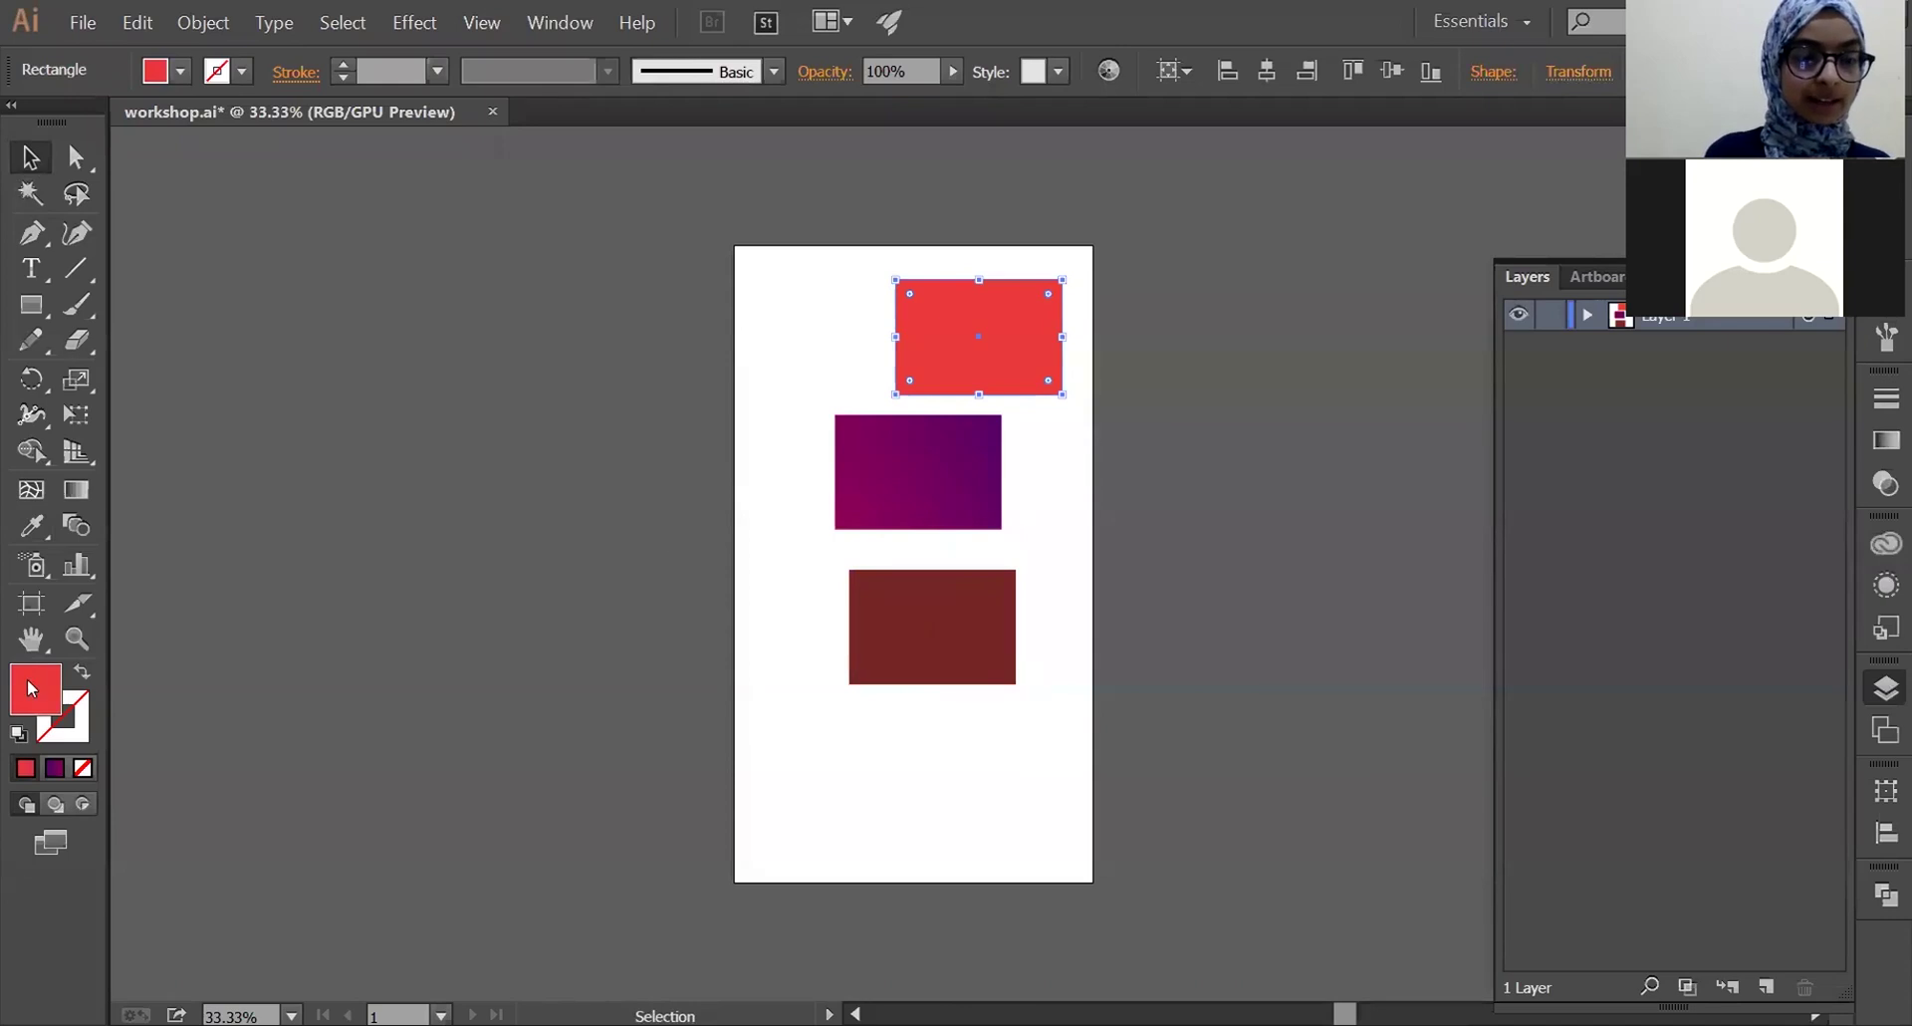
double_click(28, 682)
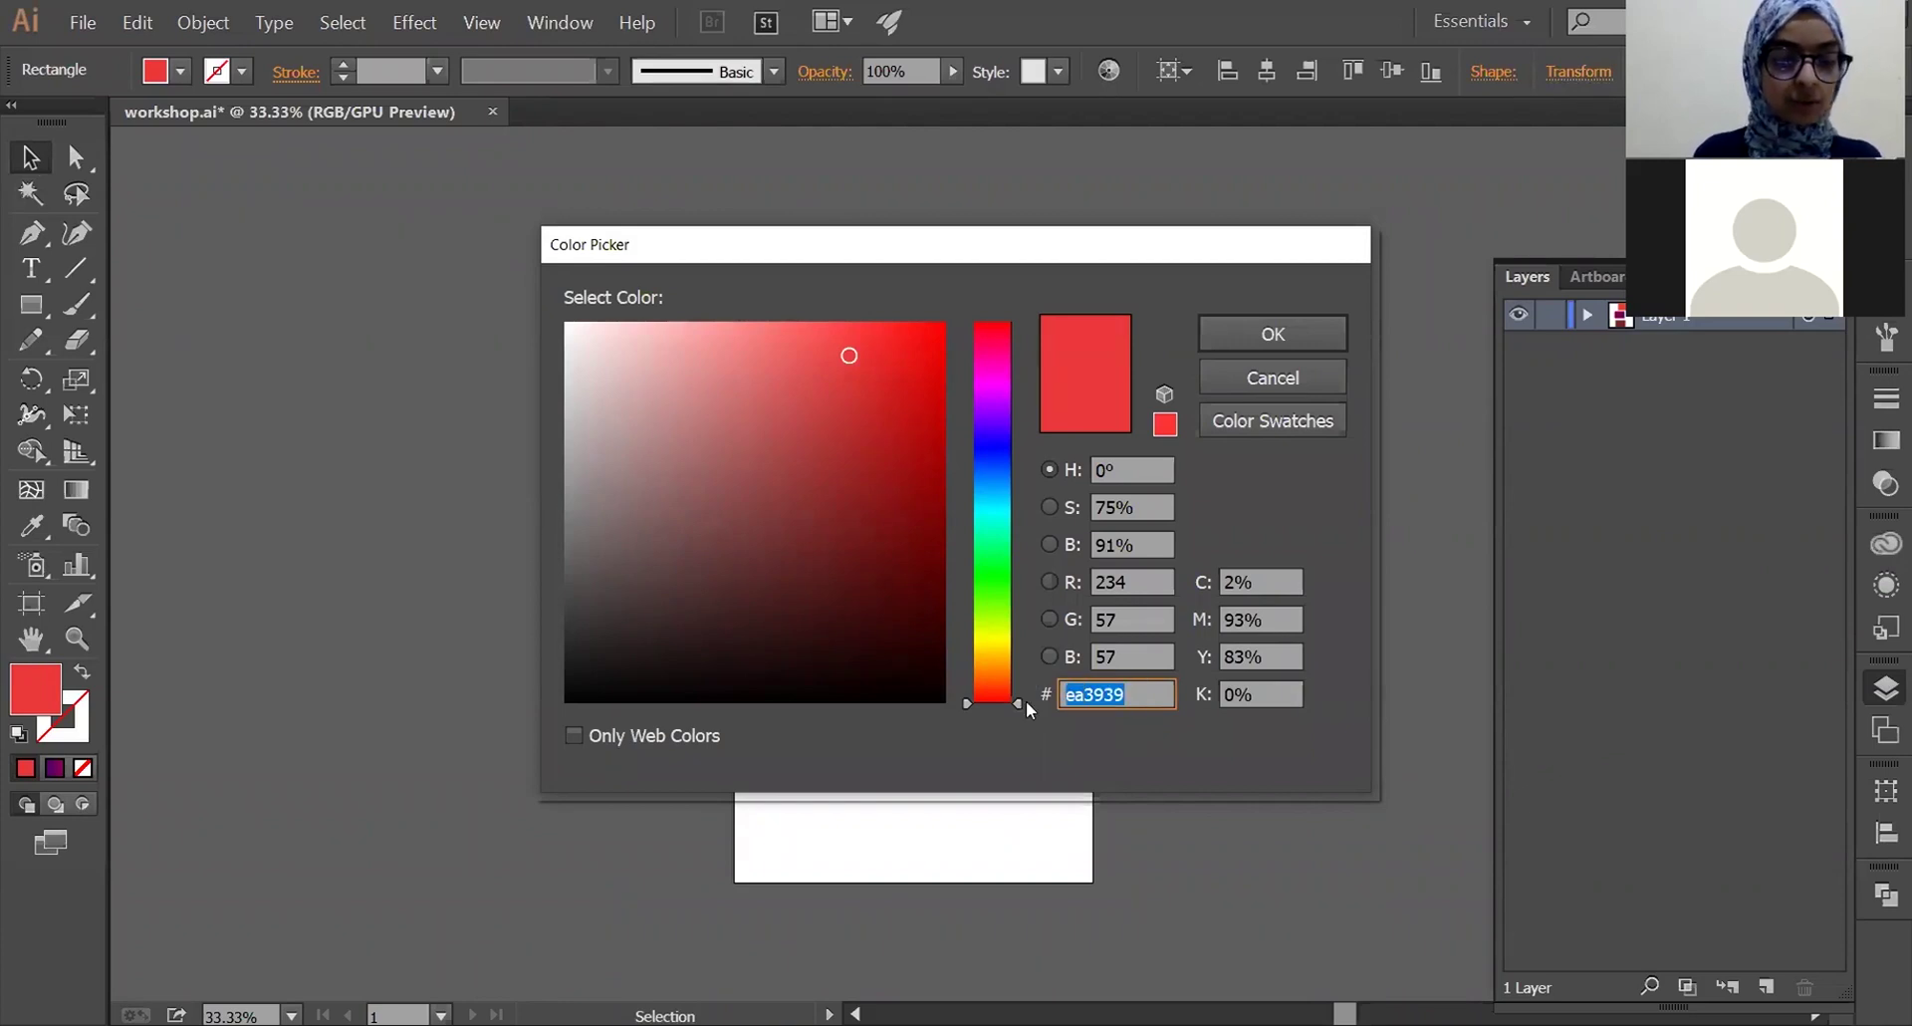
click(1299, 324)
click(902, 649)
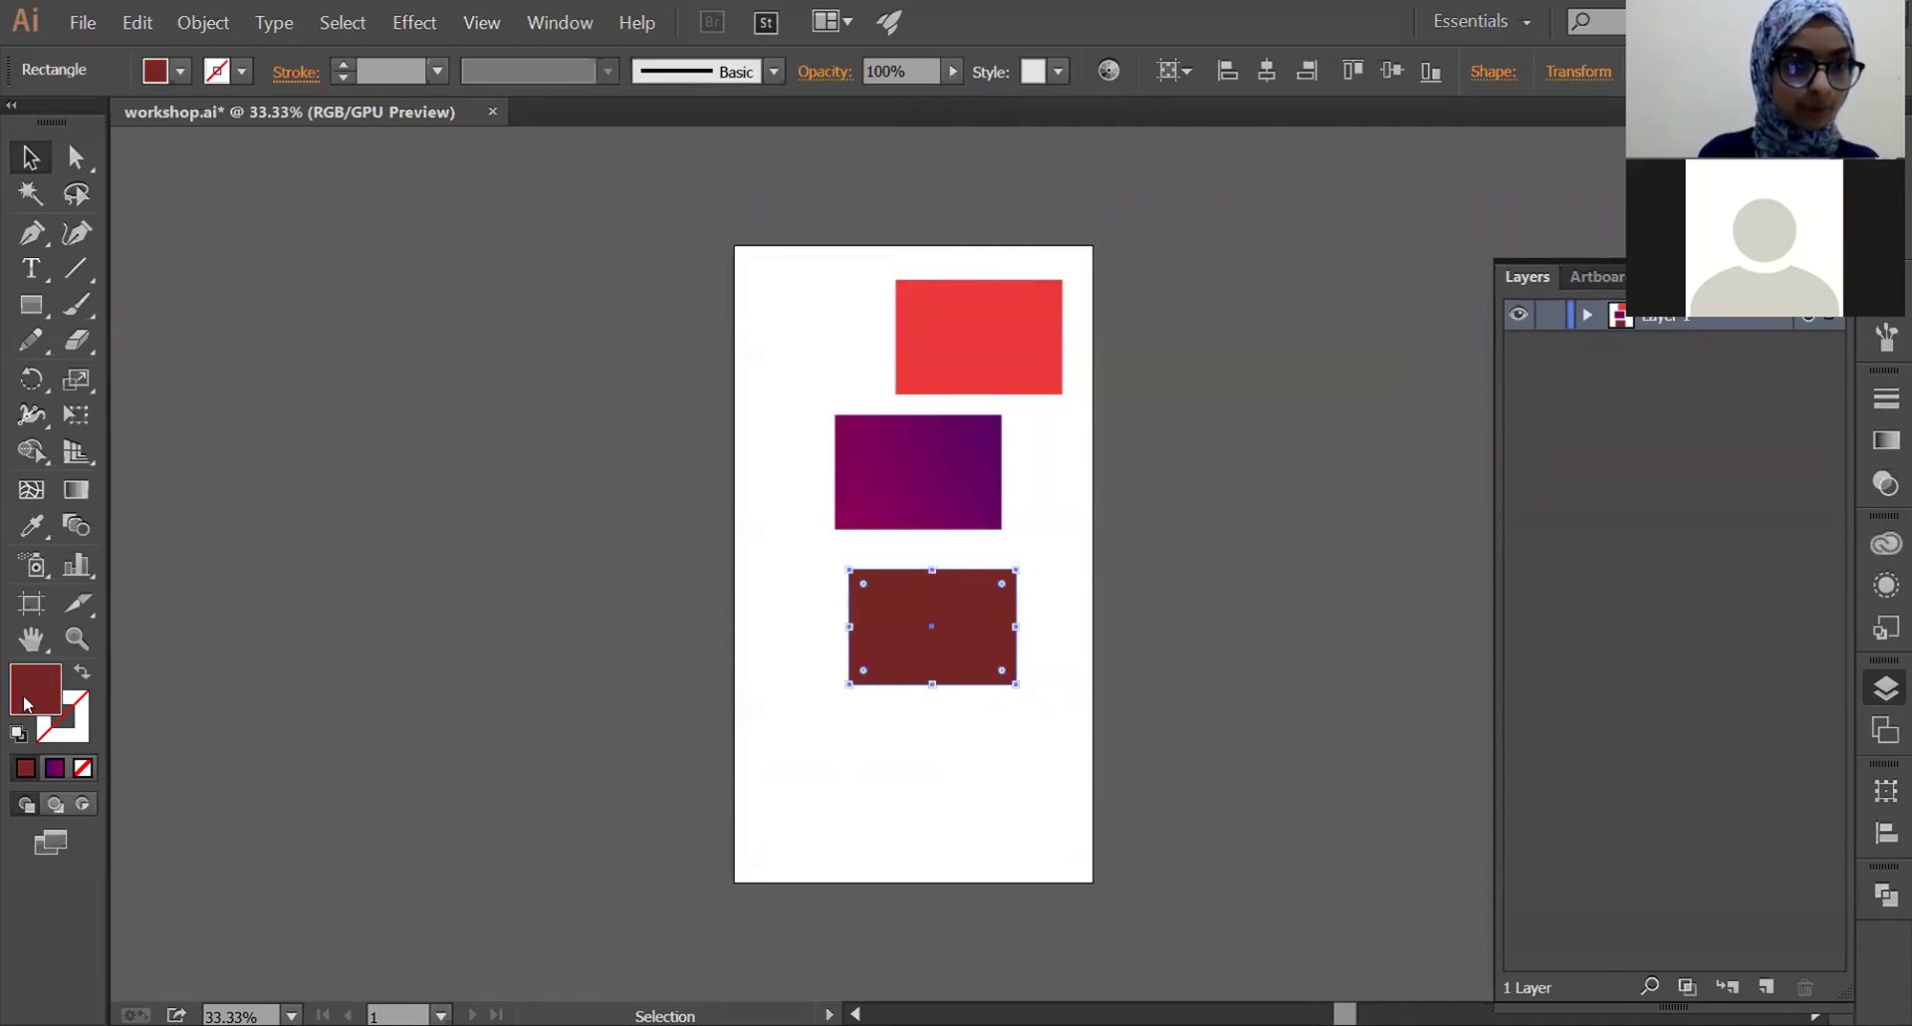
- Fill the bottom rectangle with ea3939 and nudge it left, then undo both changes
double_click(27, 705)
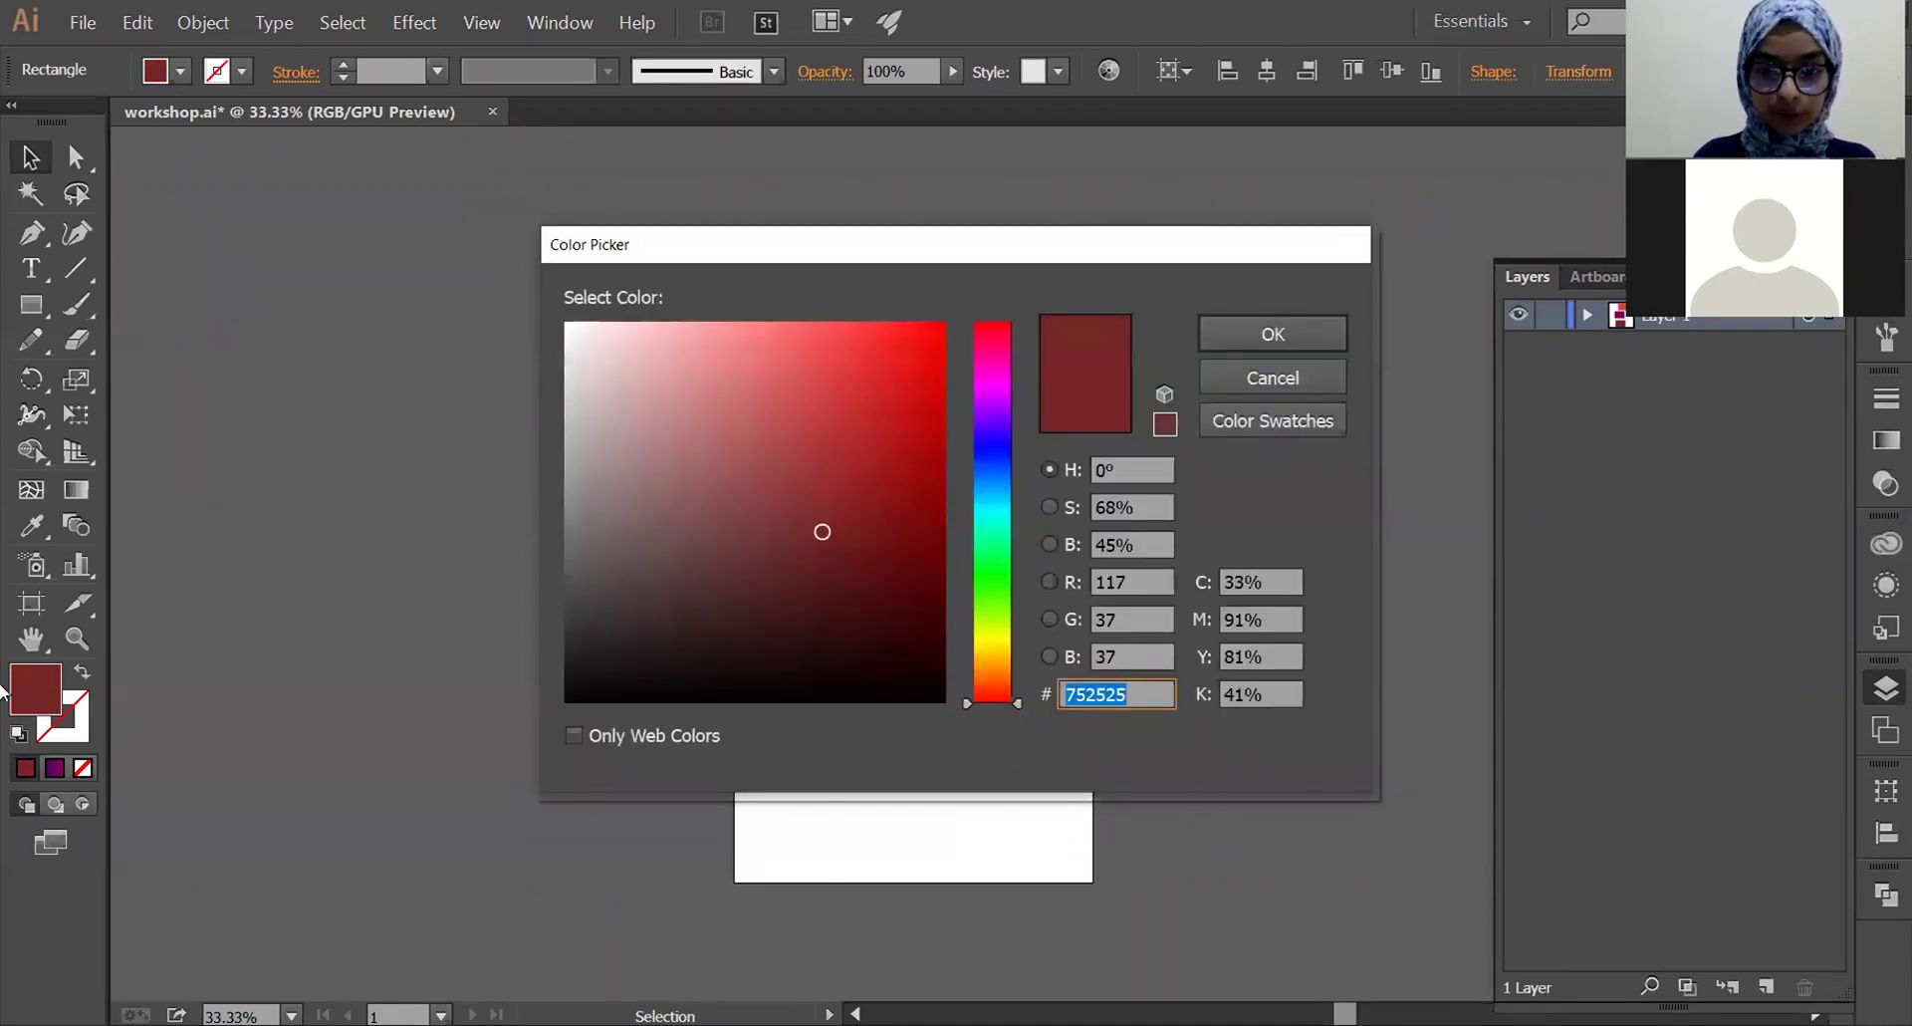
text(ea3939)
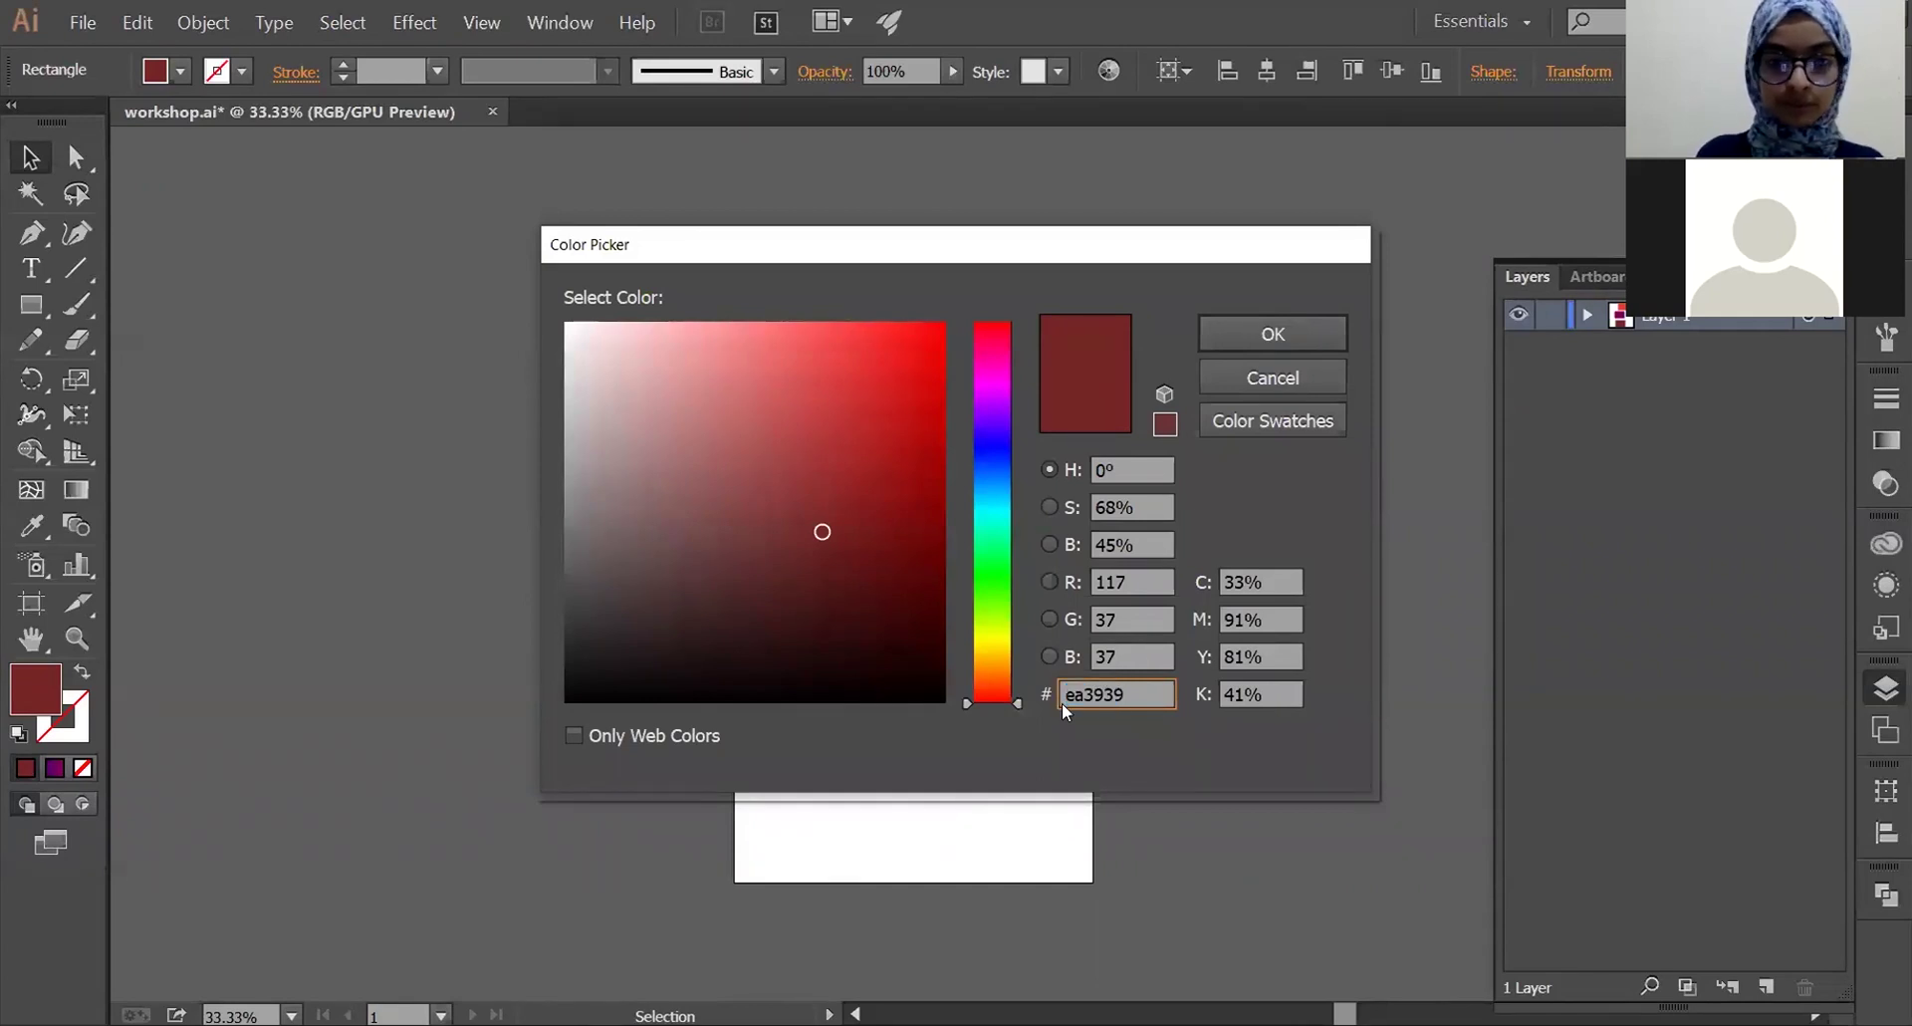
key(Return)
click(1060, 697)
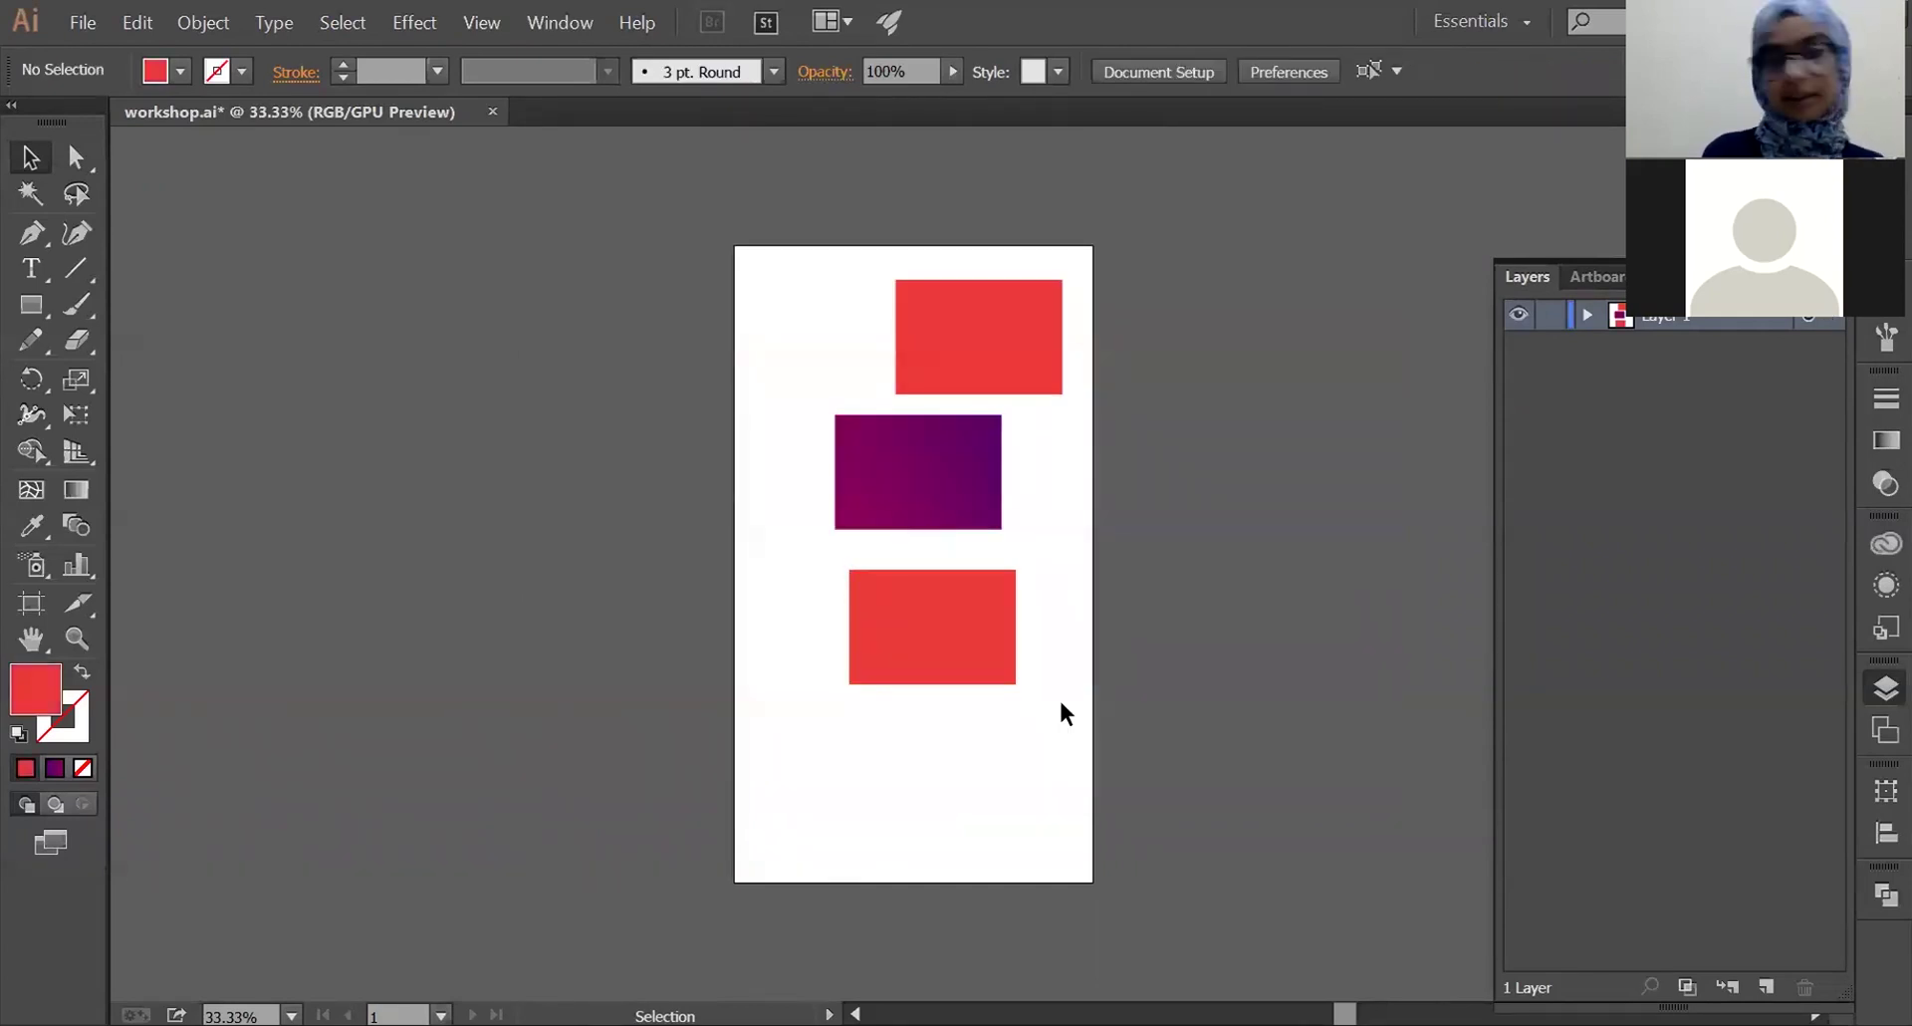
drag(887, 639, 850, 640)
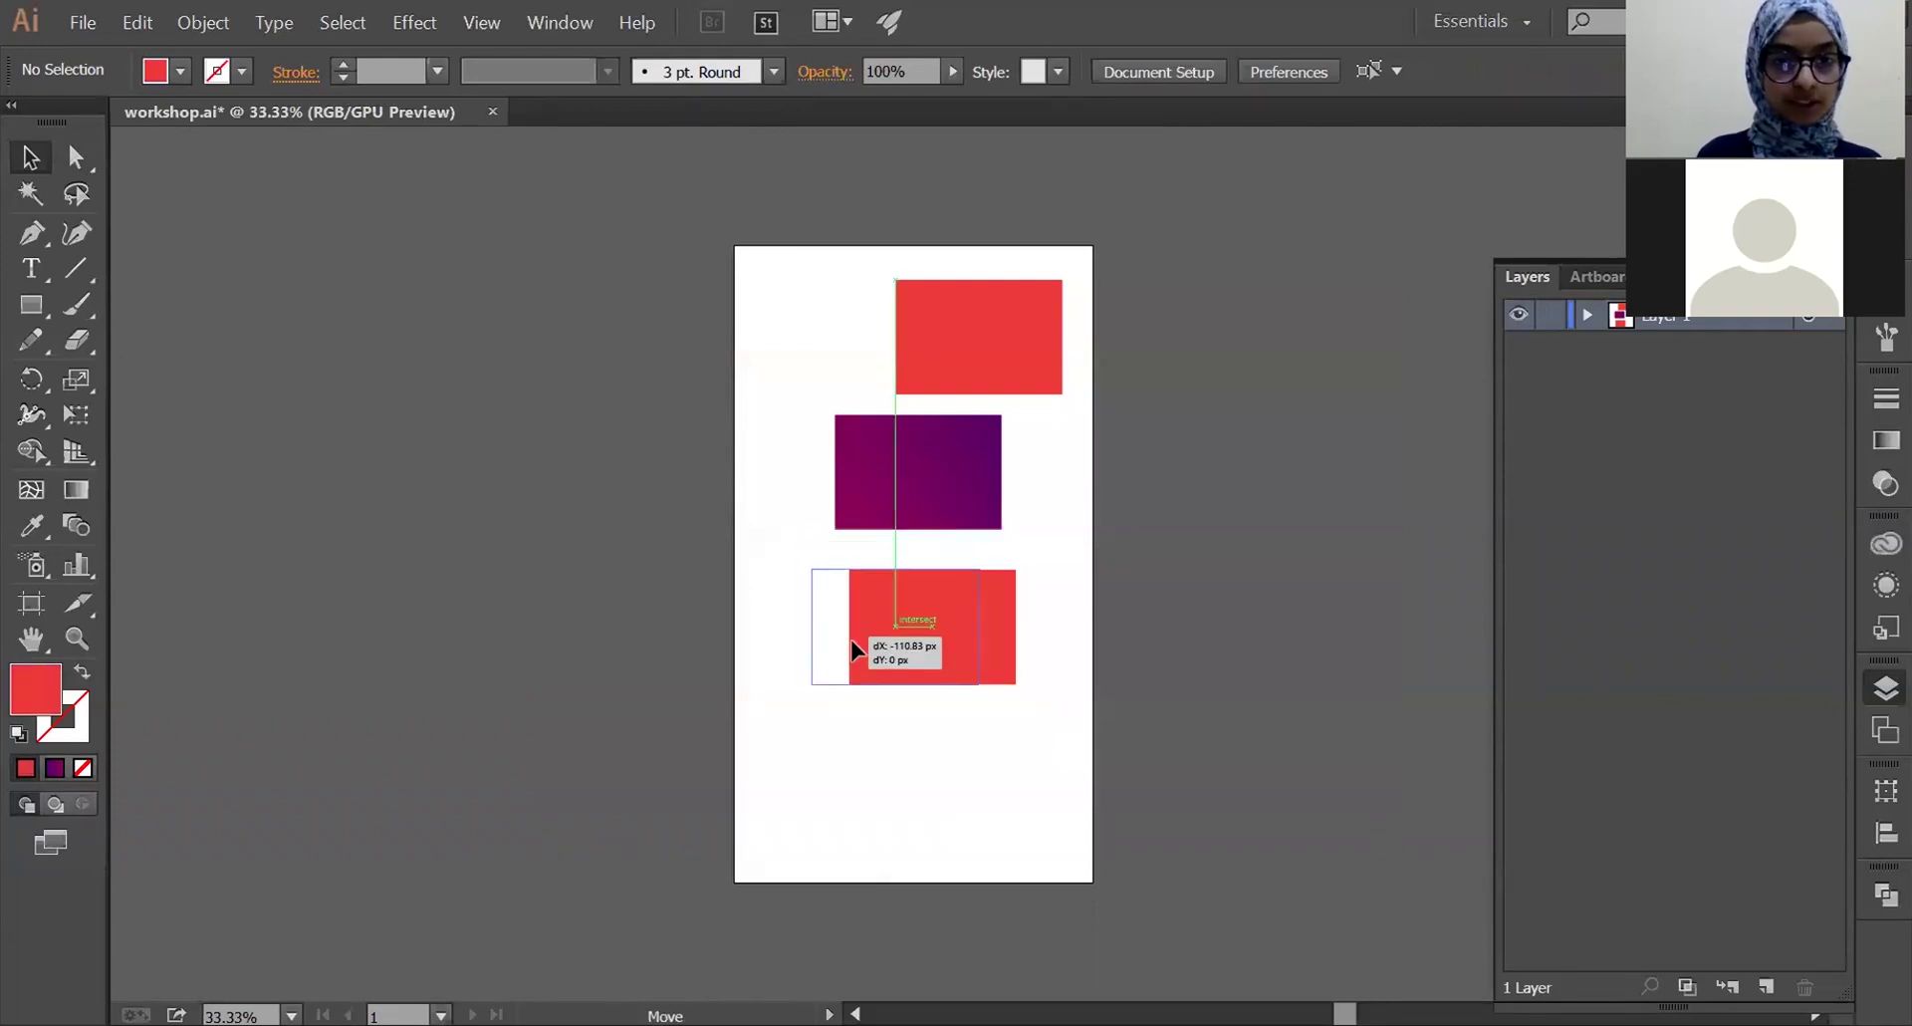
key(ctrl+z)
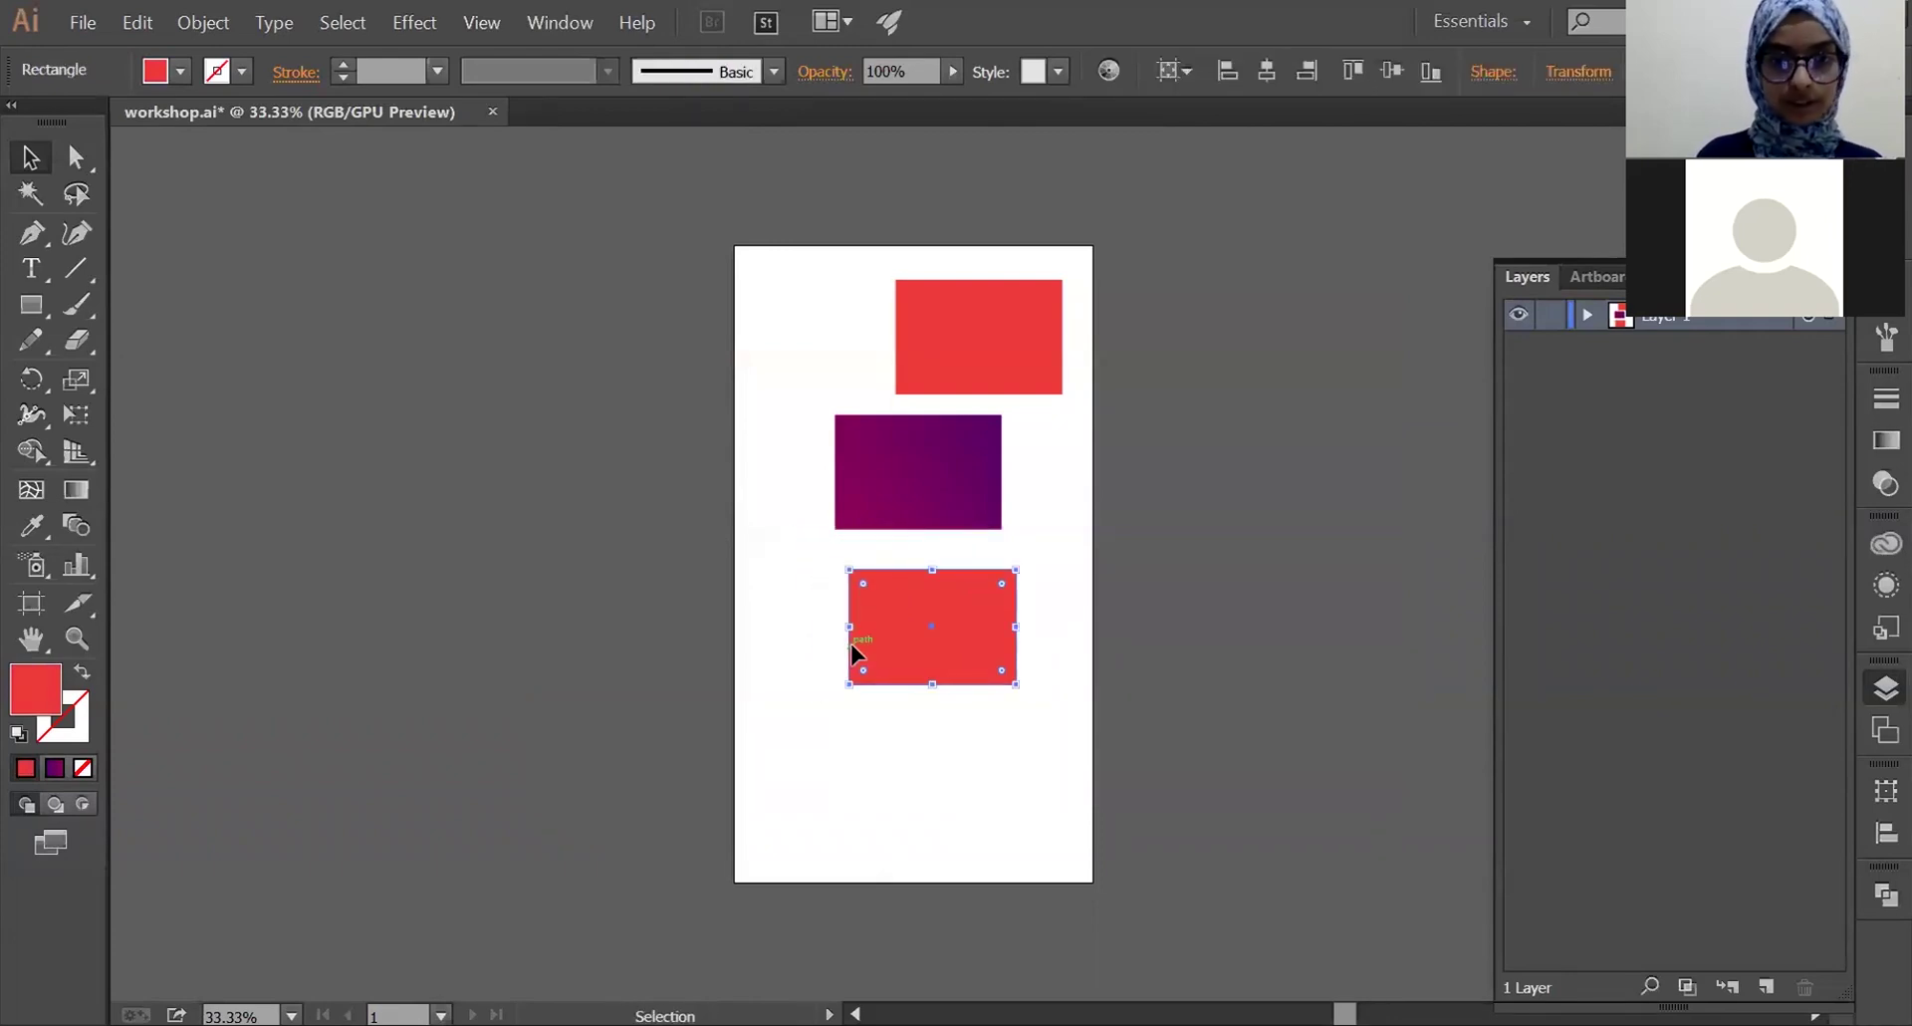
key(ctrl+z)
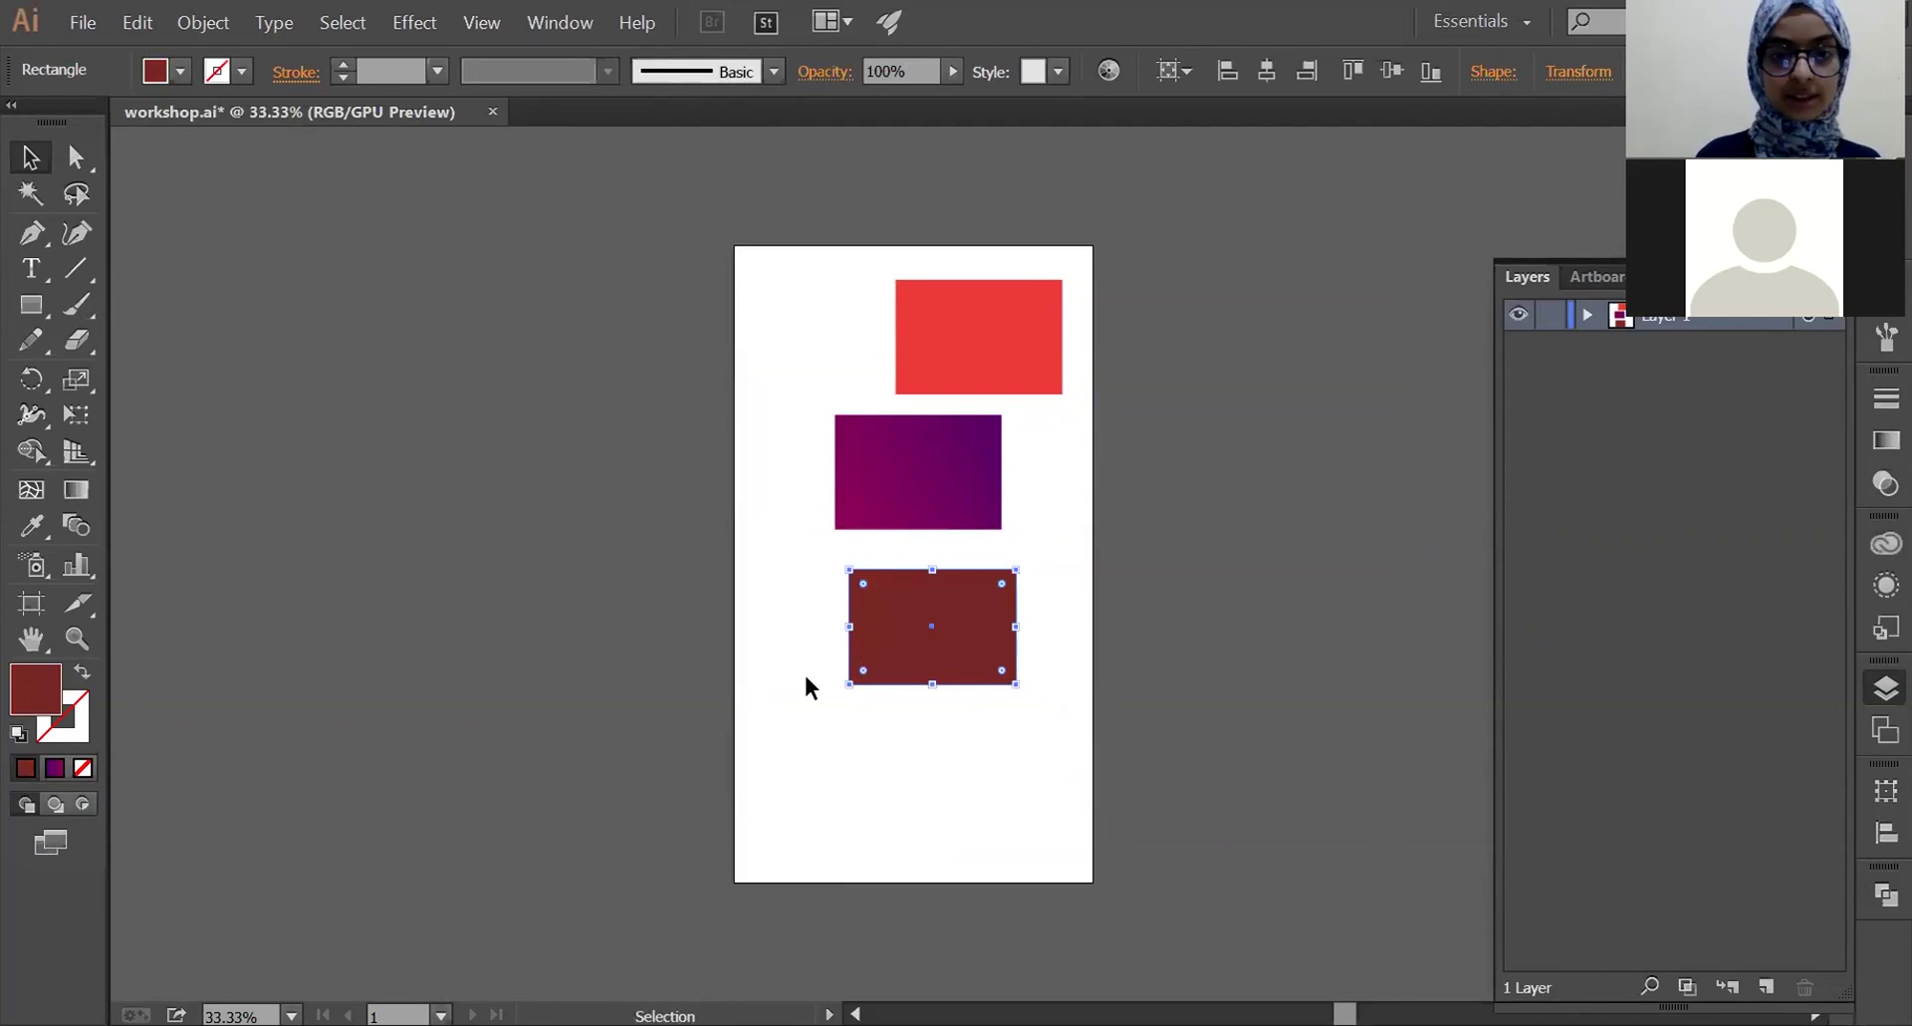
- Marquee-select all three rectangles and delete them, leaving the artboard blank
click(806, 677)
drag(980, 769, 951, 302)
key(Delete)
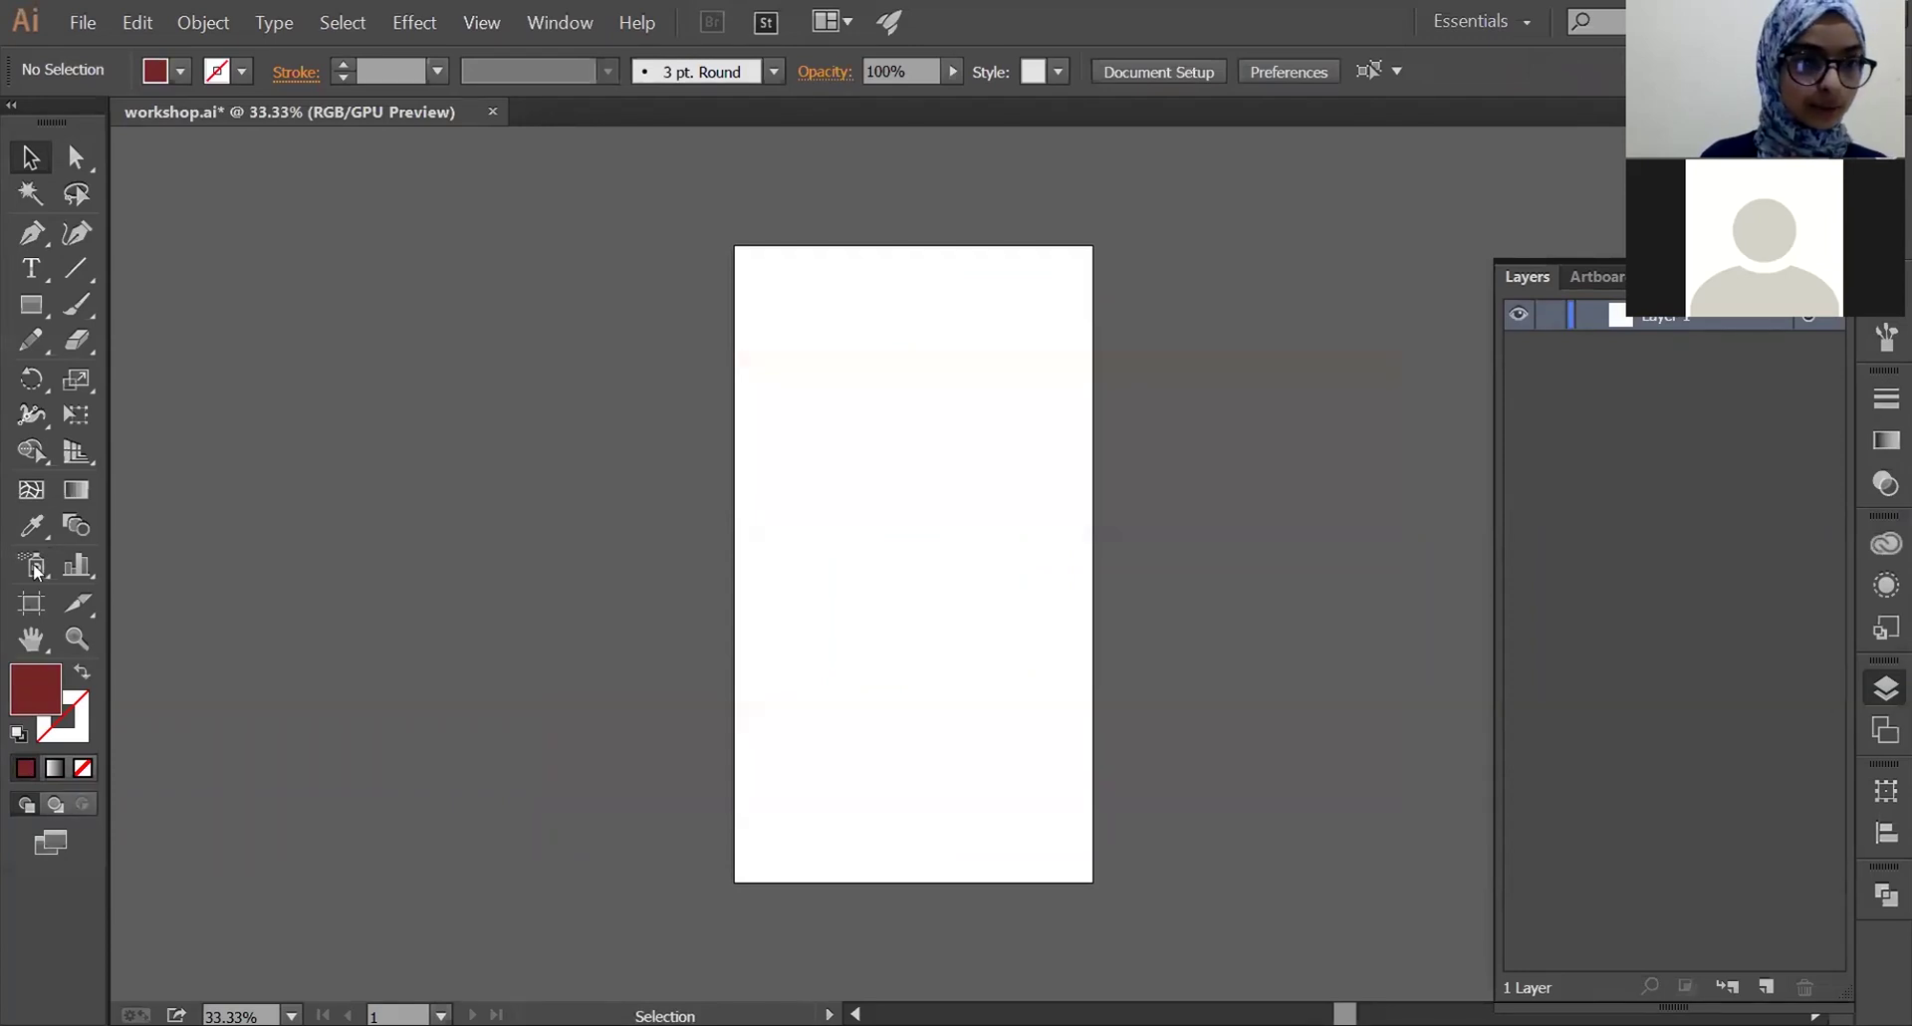
click(32, 603)
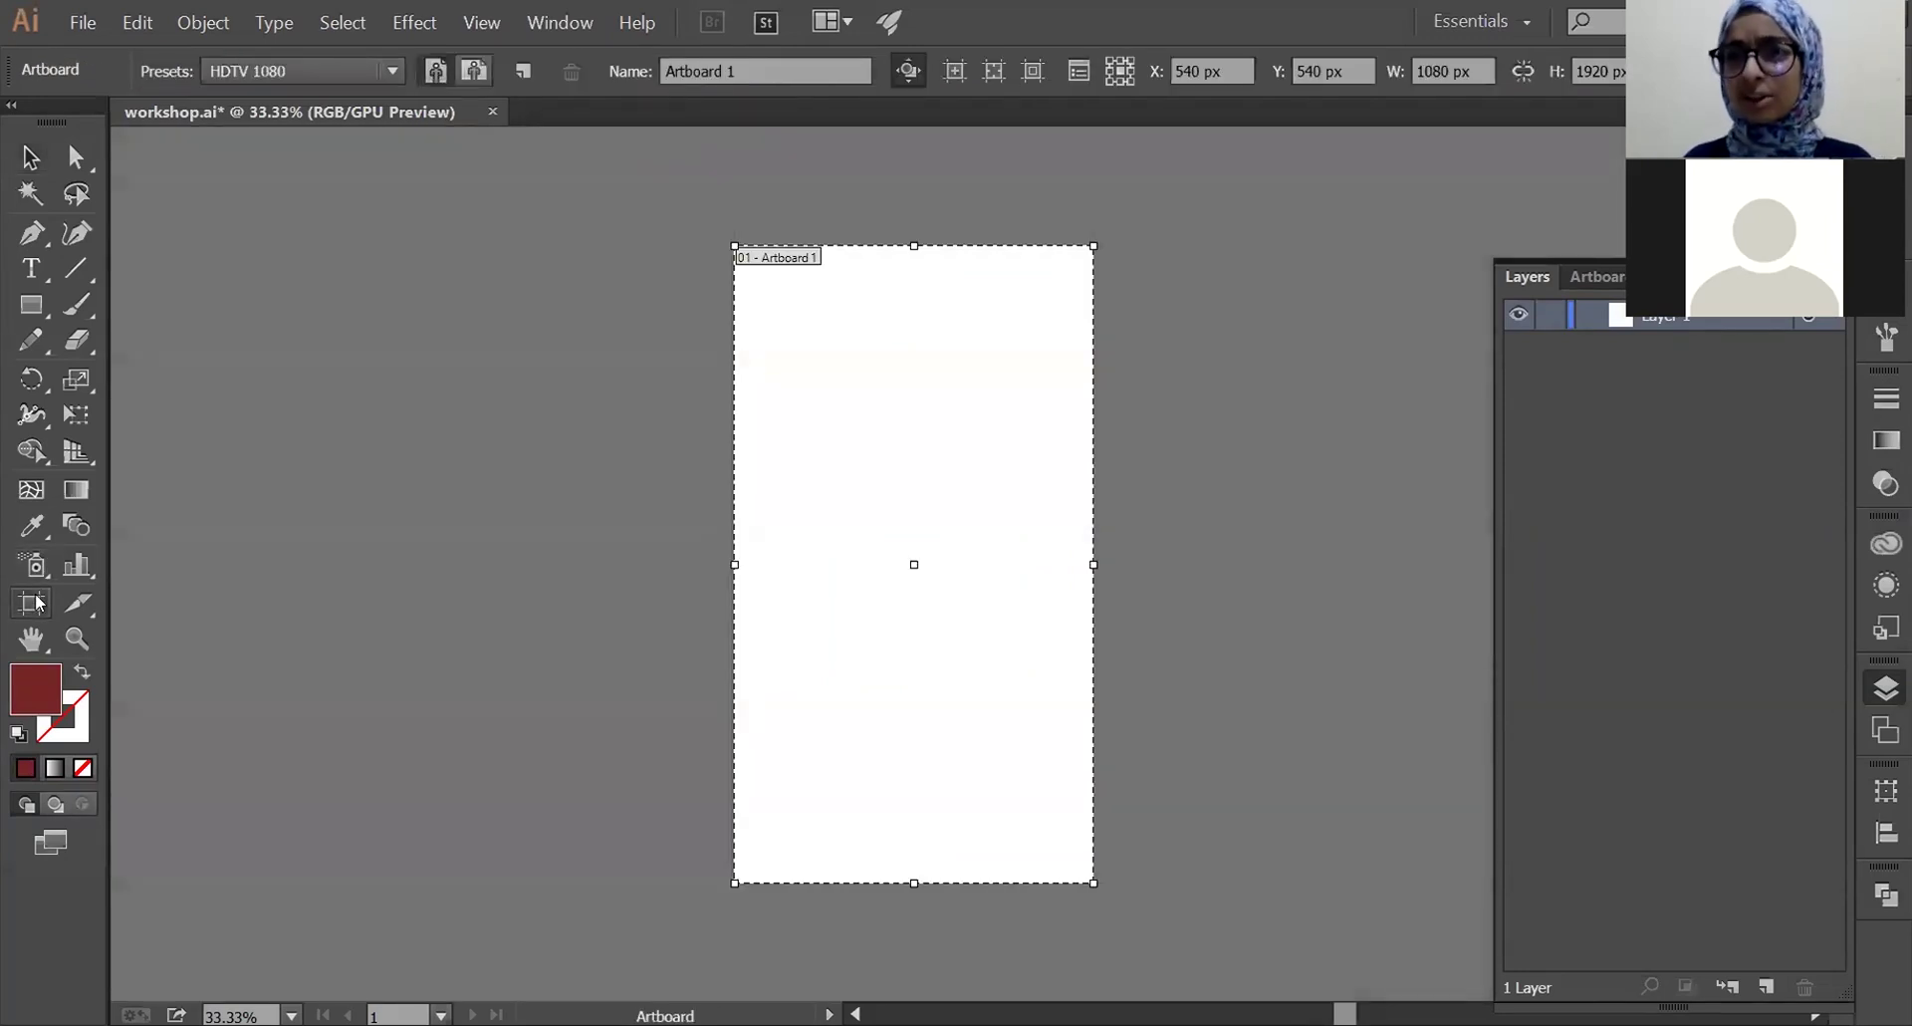
- Set the artboard height to 1080 px, making it a 1080 × 1080 square
double_click(1588, 72)
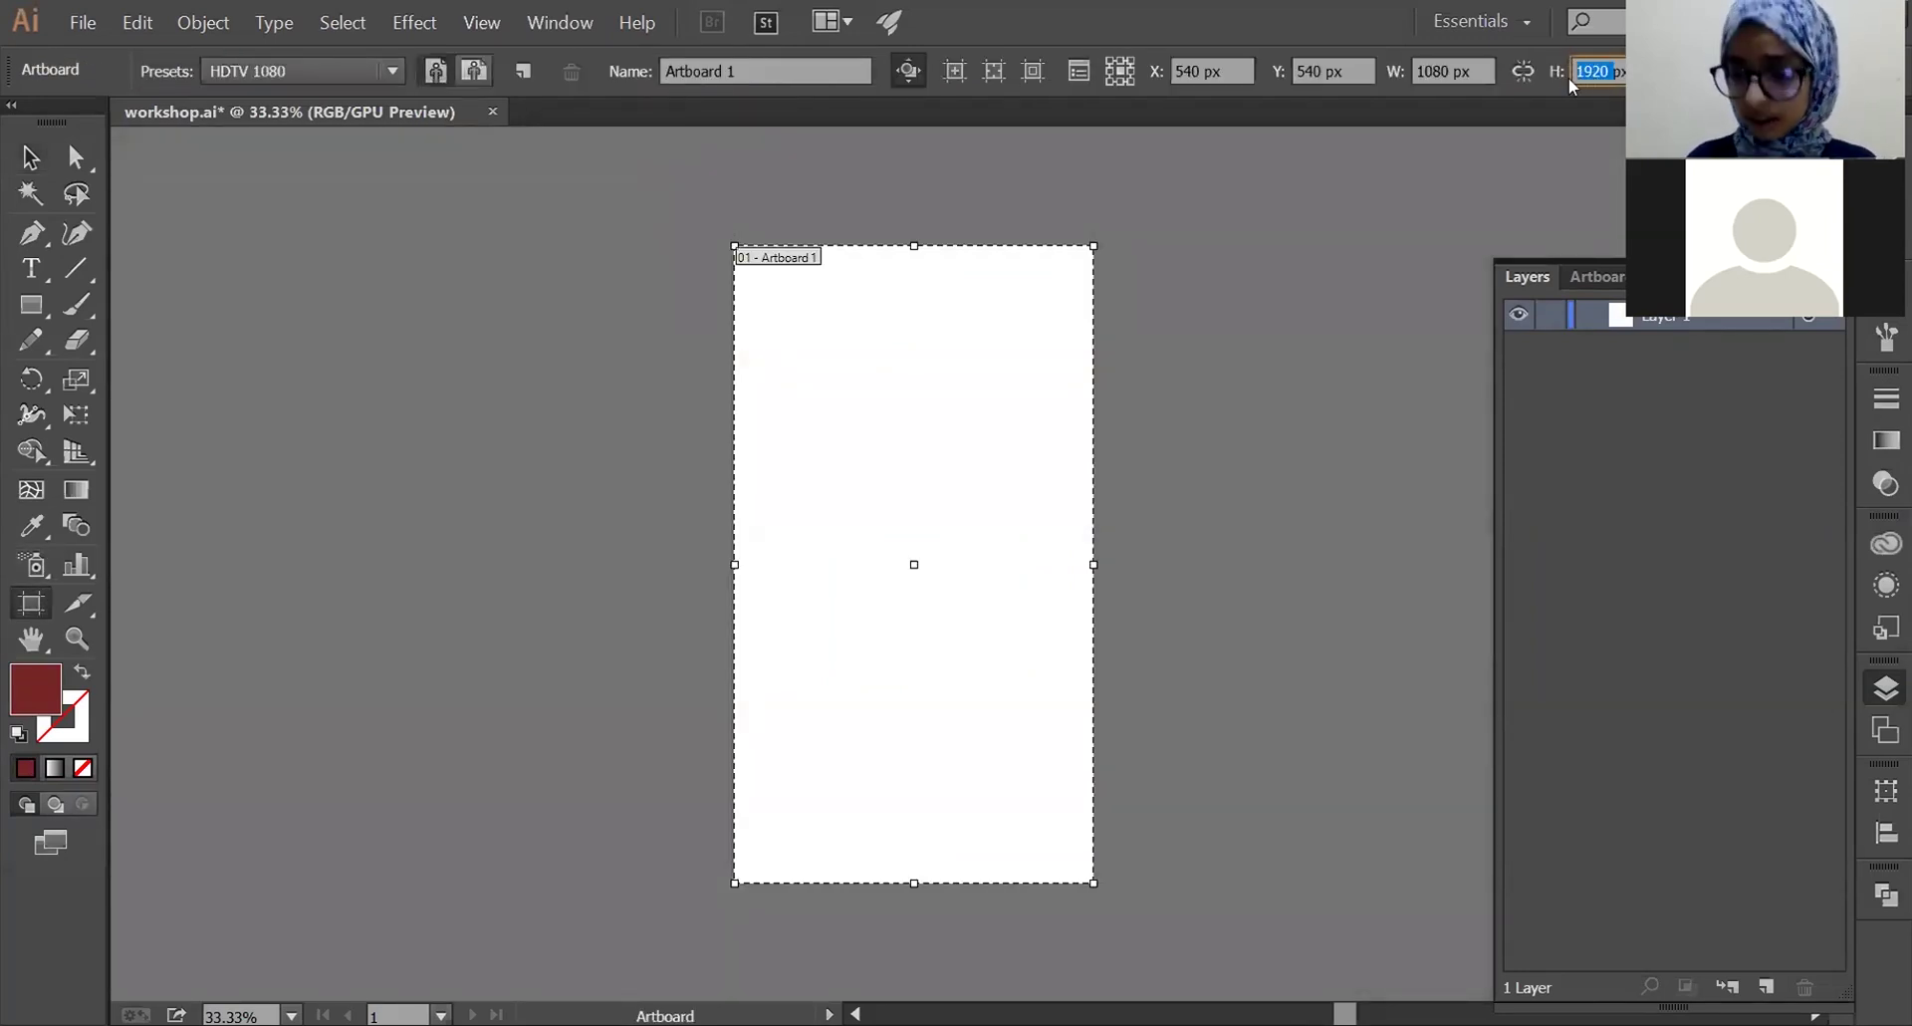
text(1080)
key(Return)
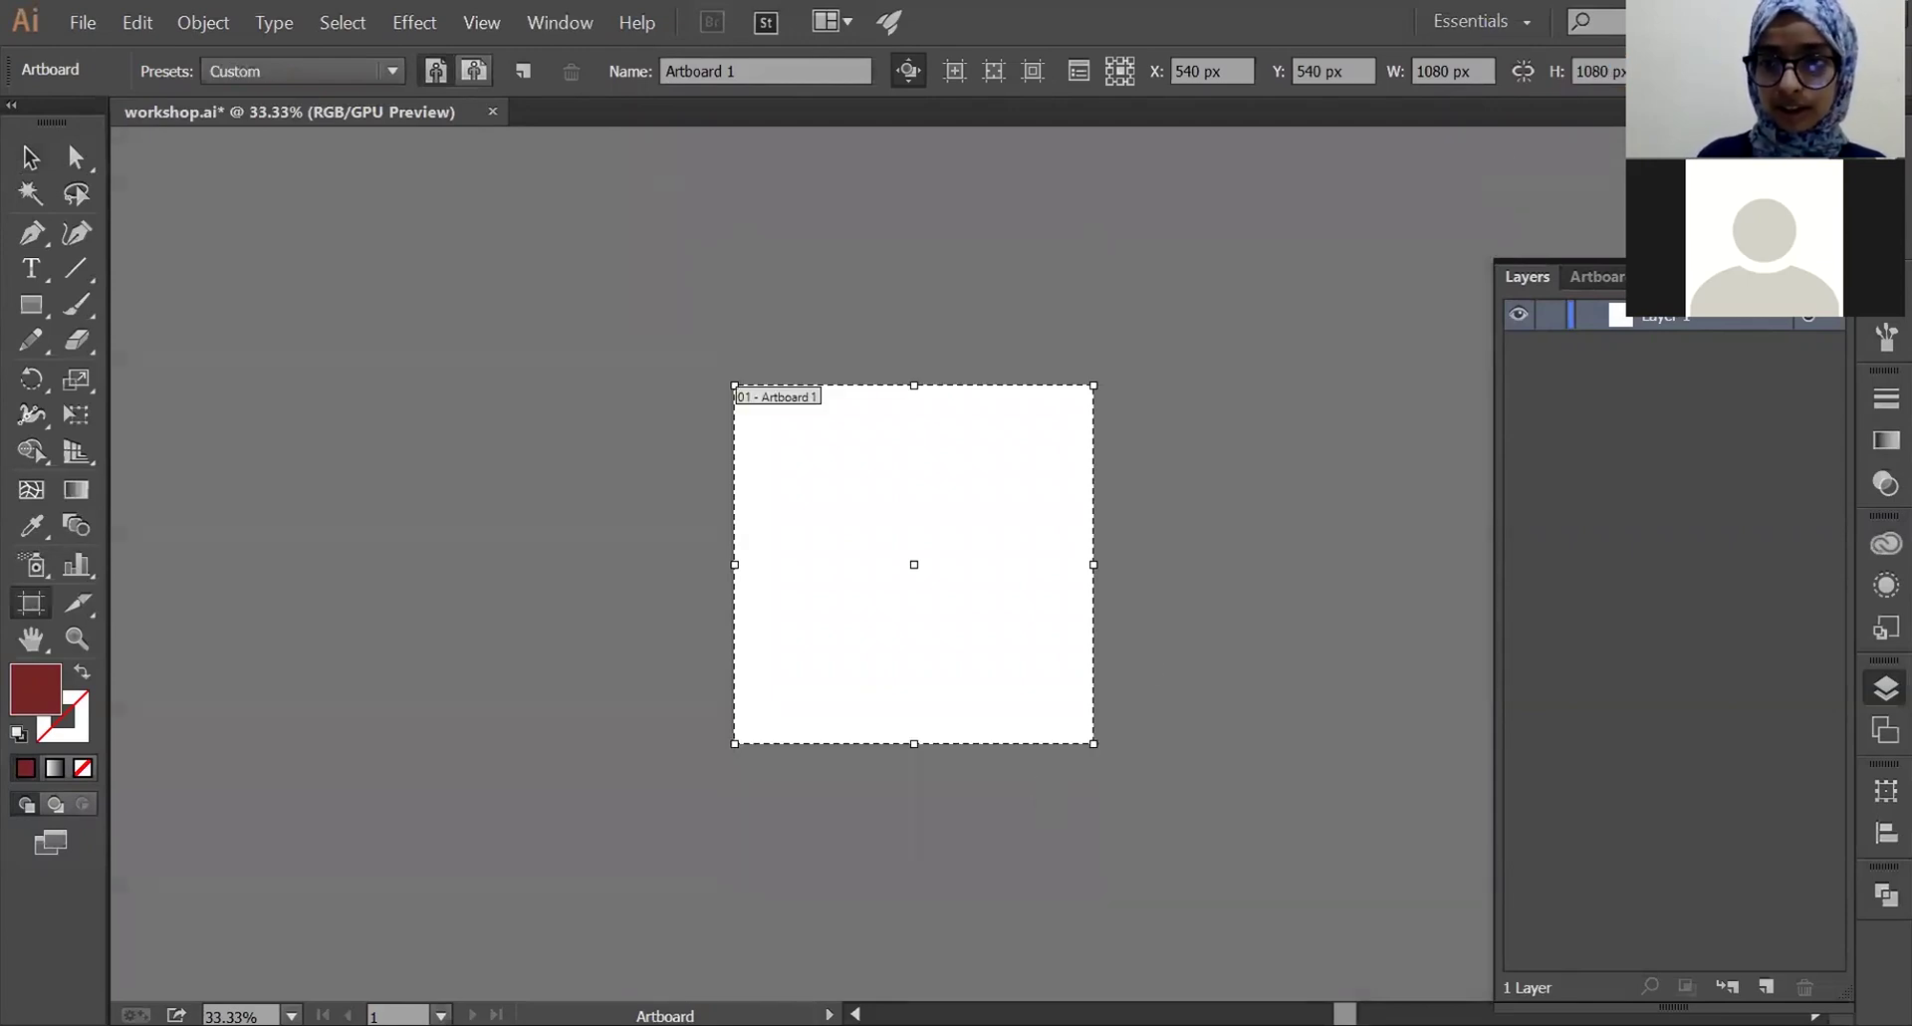
- Hide the Layers panel, return to the Selection tool and adjust the zoom on the artboard
key(F7)
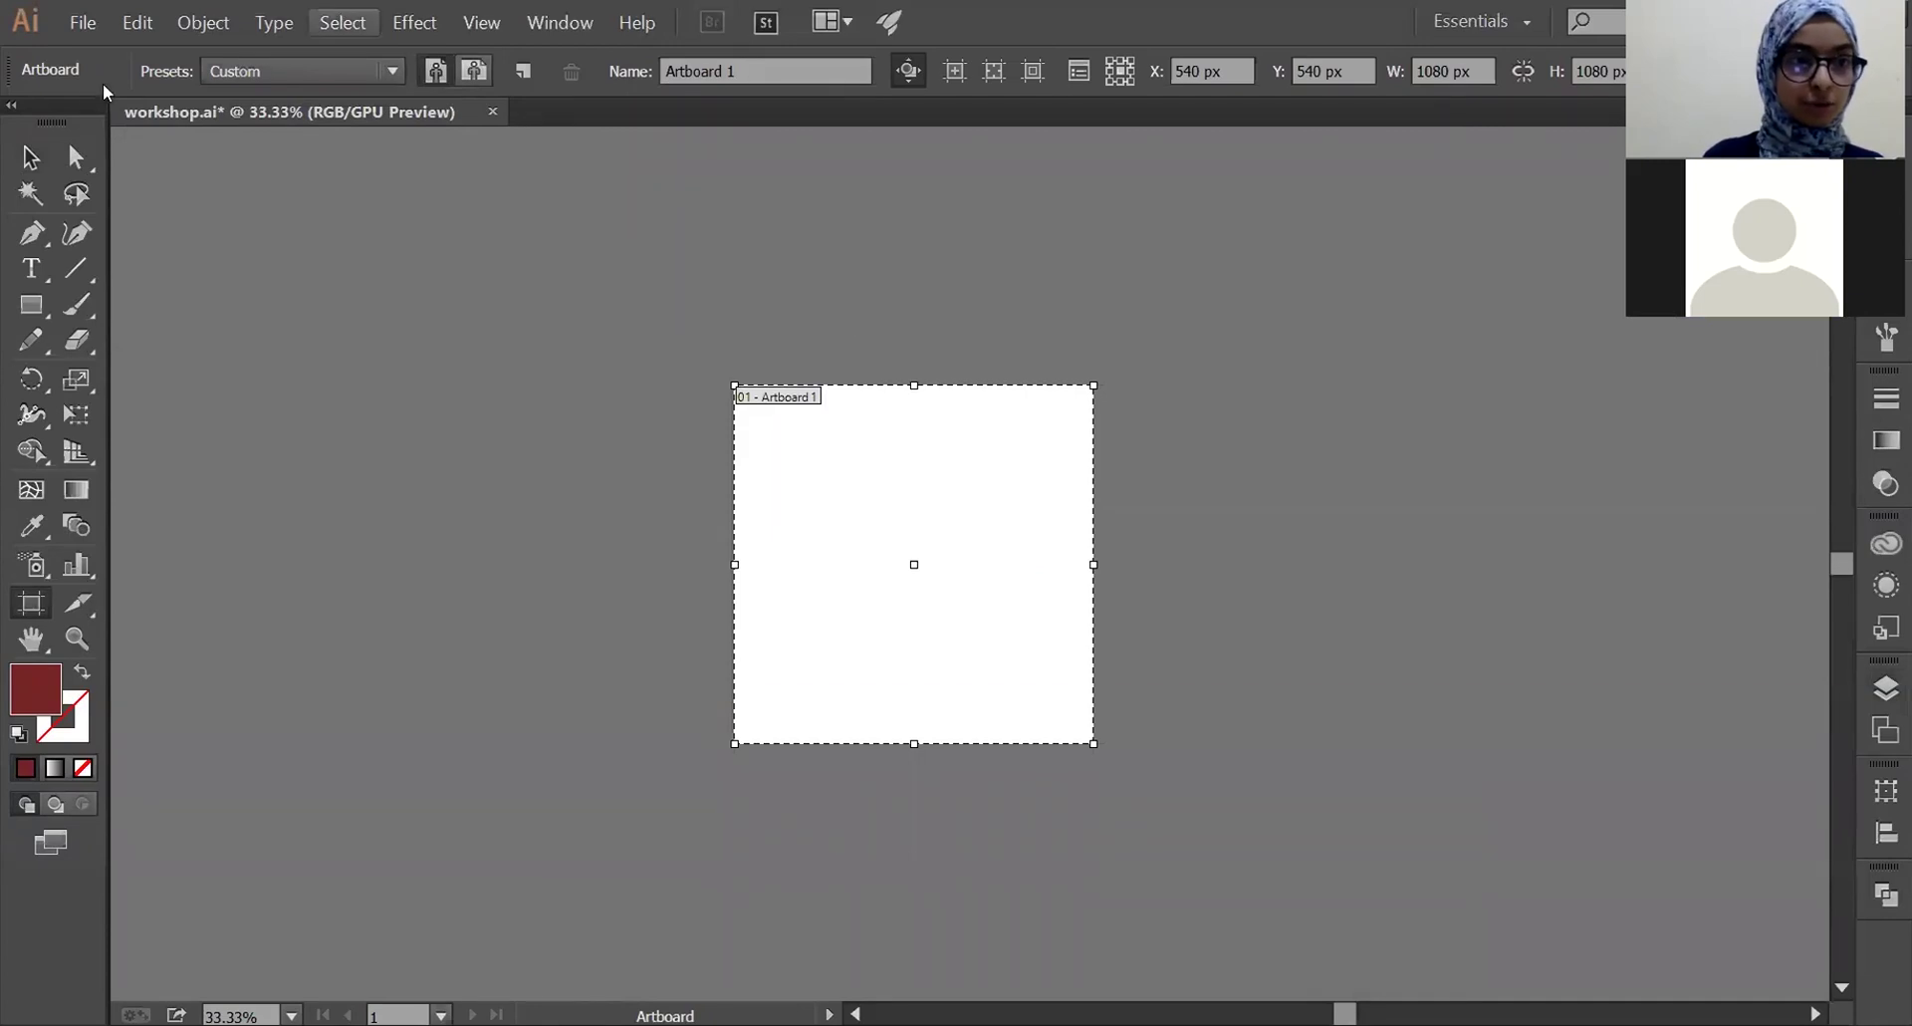
click(31, 157)
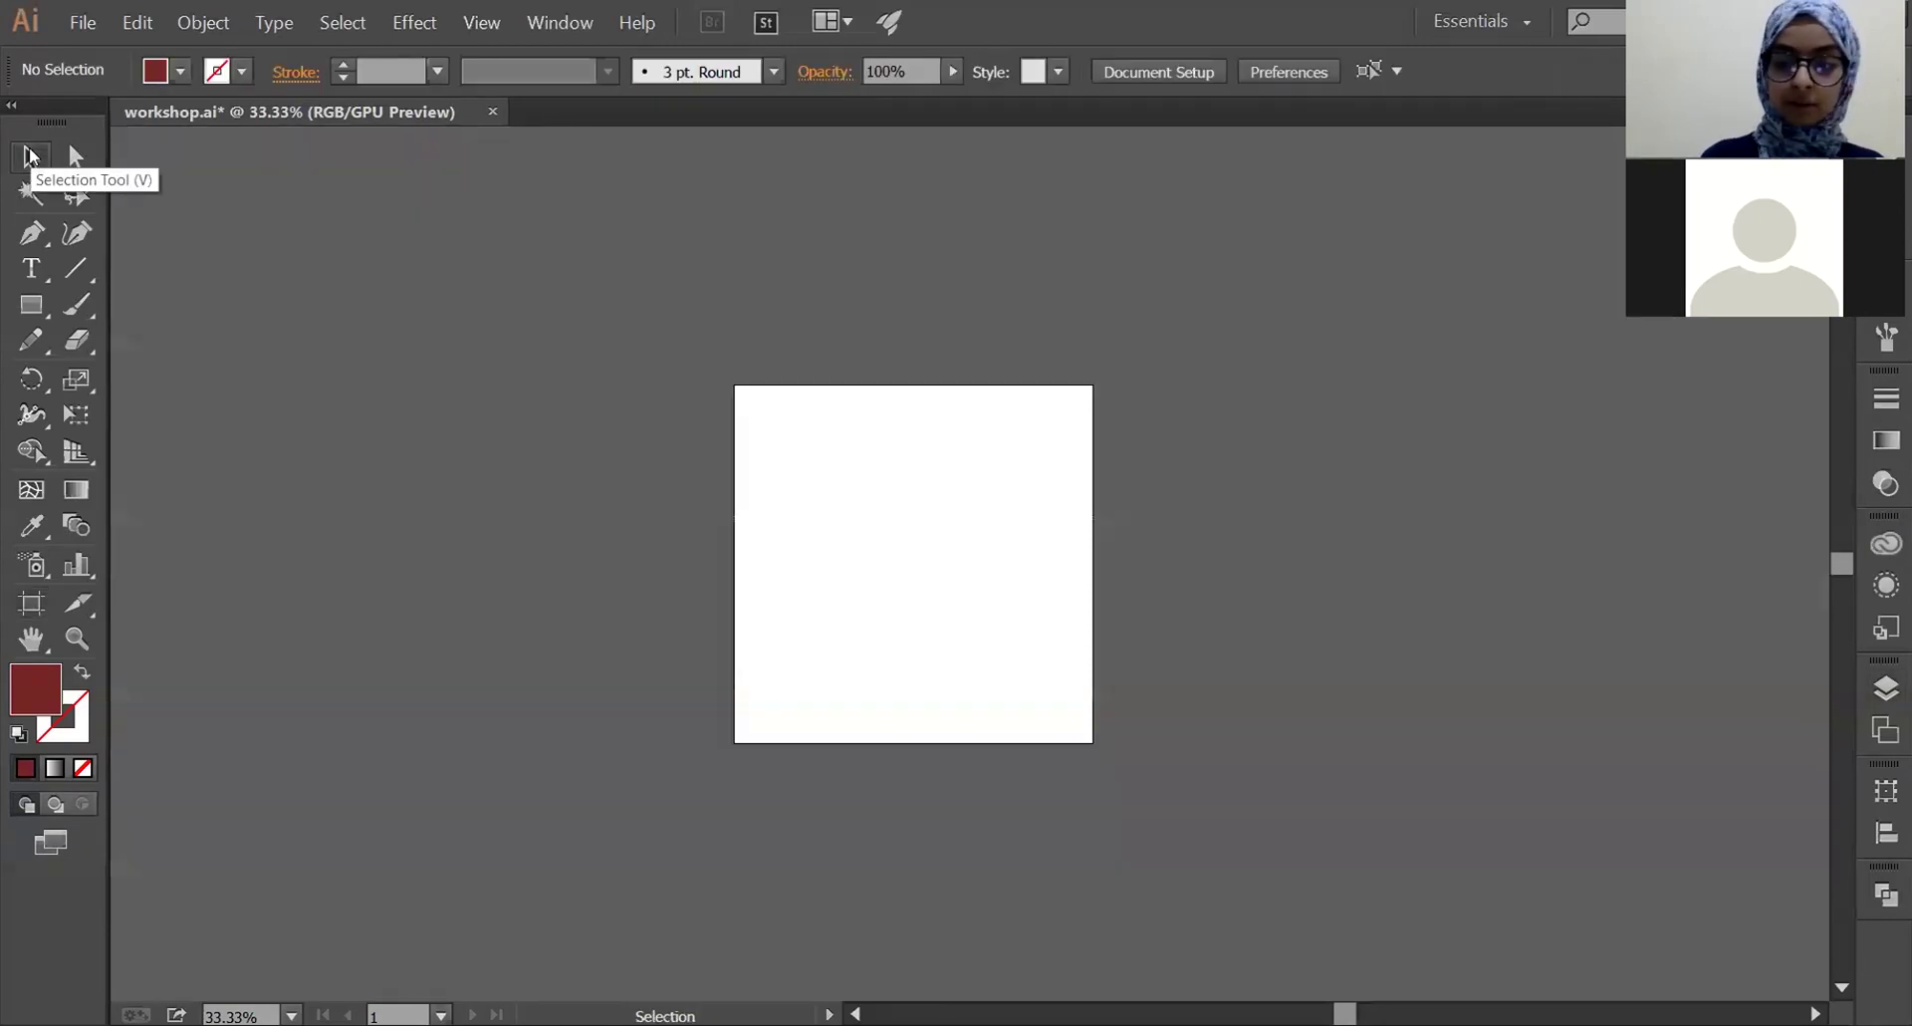
key(ctrl+plus)
key(ctrl+plus)
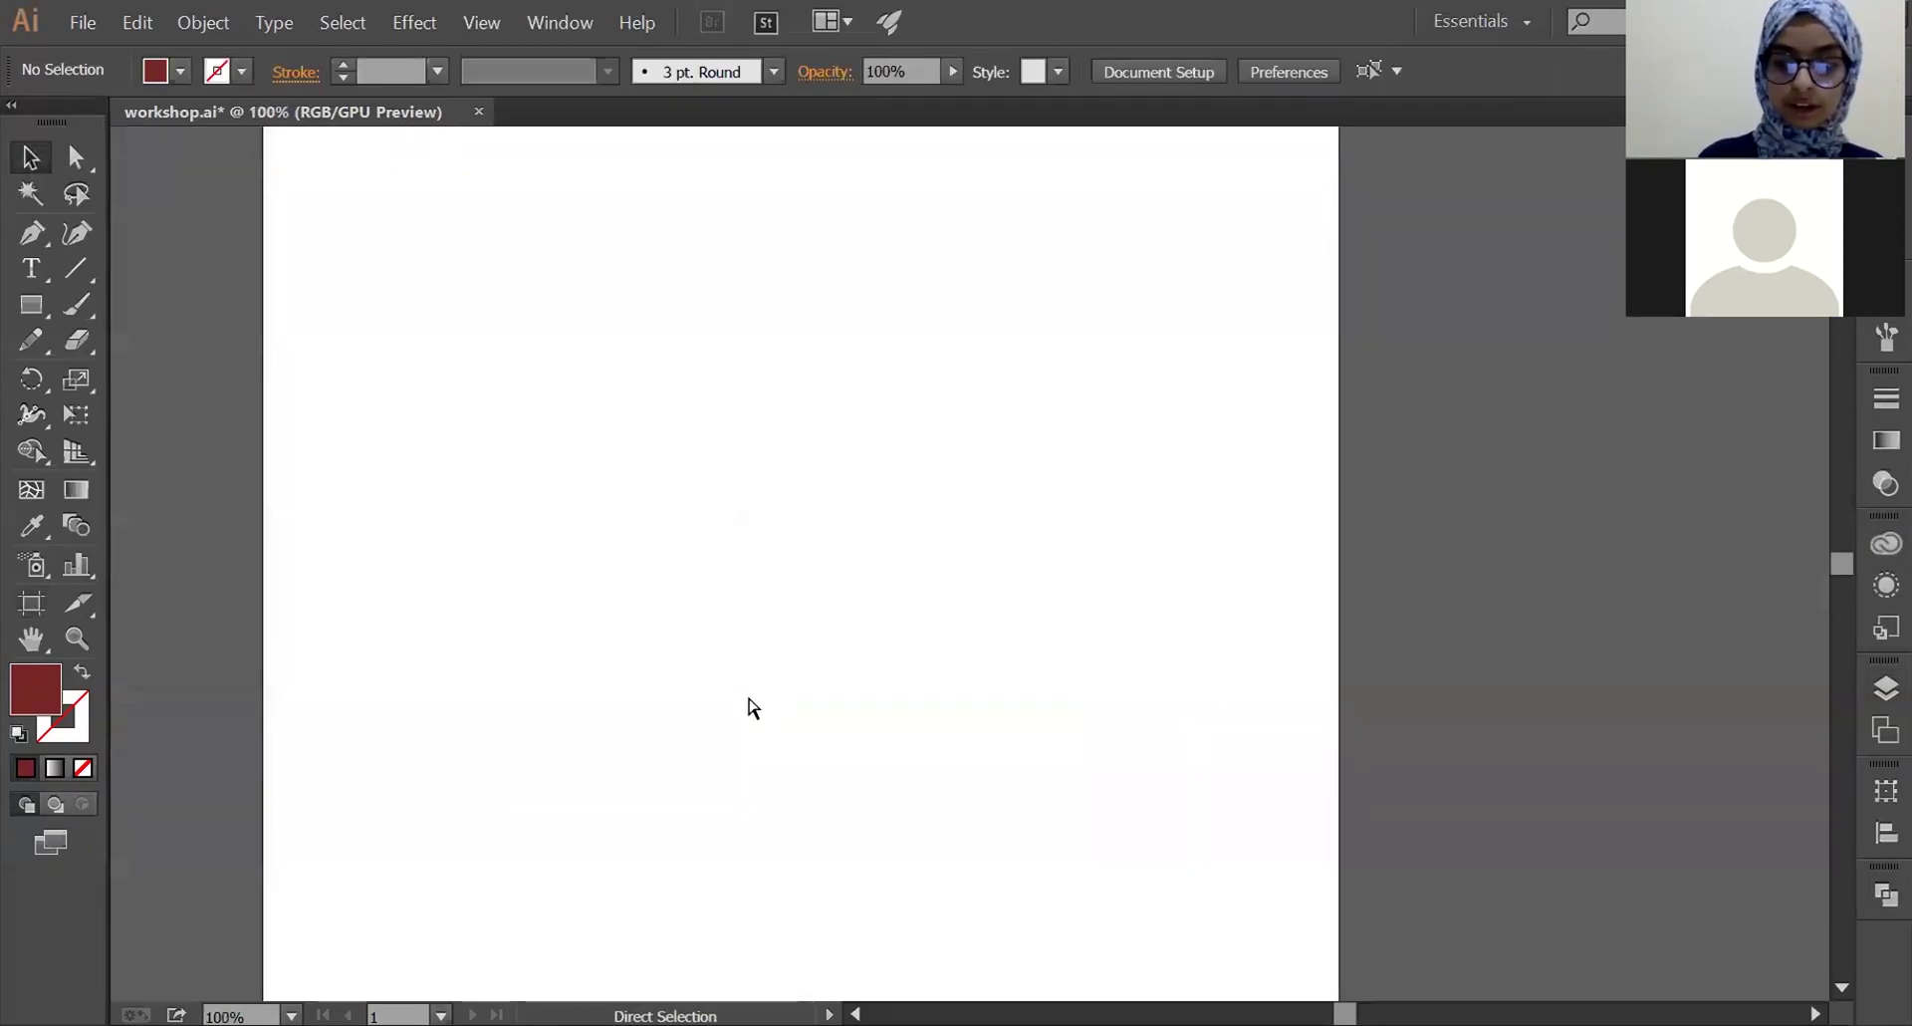
key(ctrl+minus)
scroll(751, 707, left, 3)
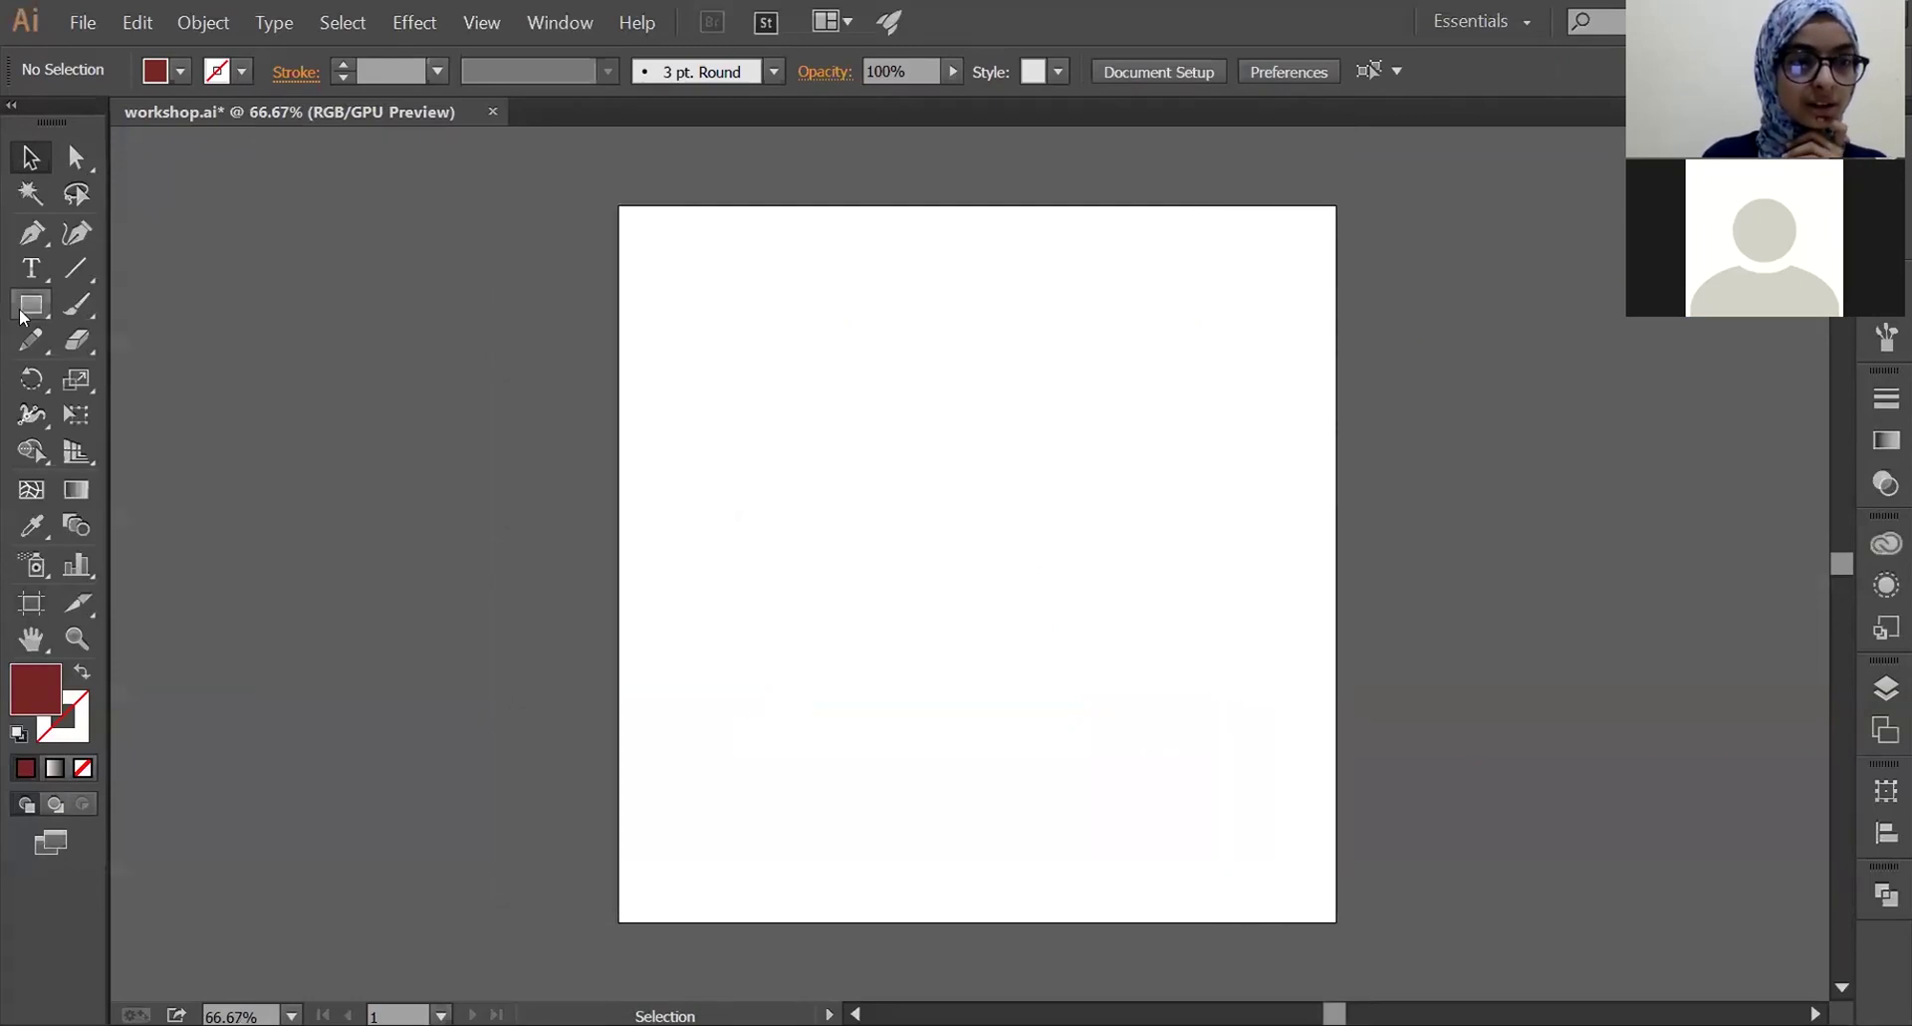
- Switch to the Ellipse tool and draw a trial ellipse, then undo it
drag(24, 316, 100, 364)
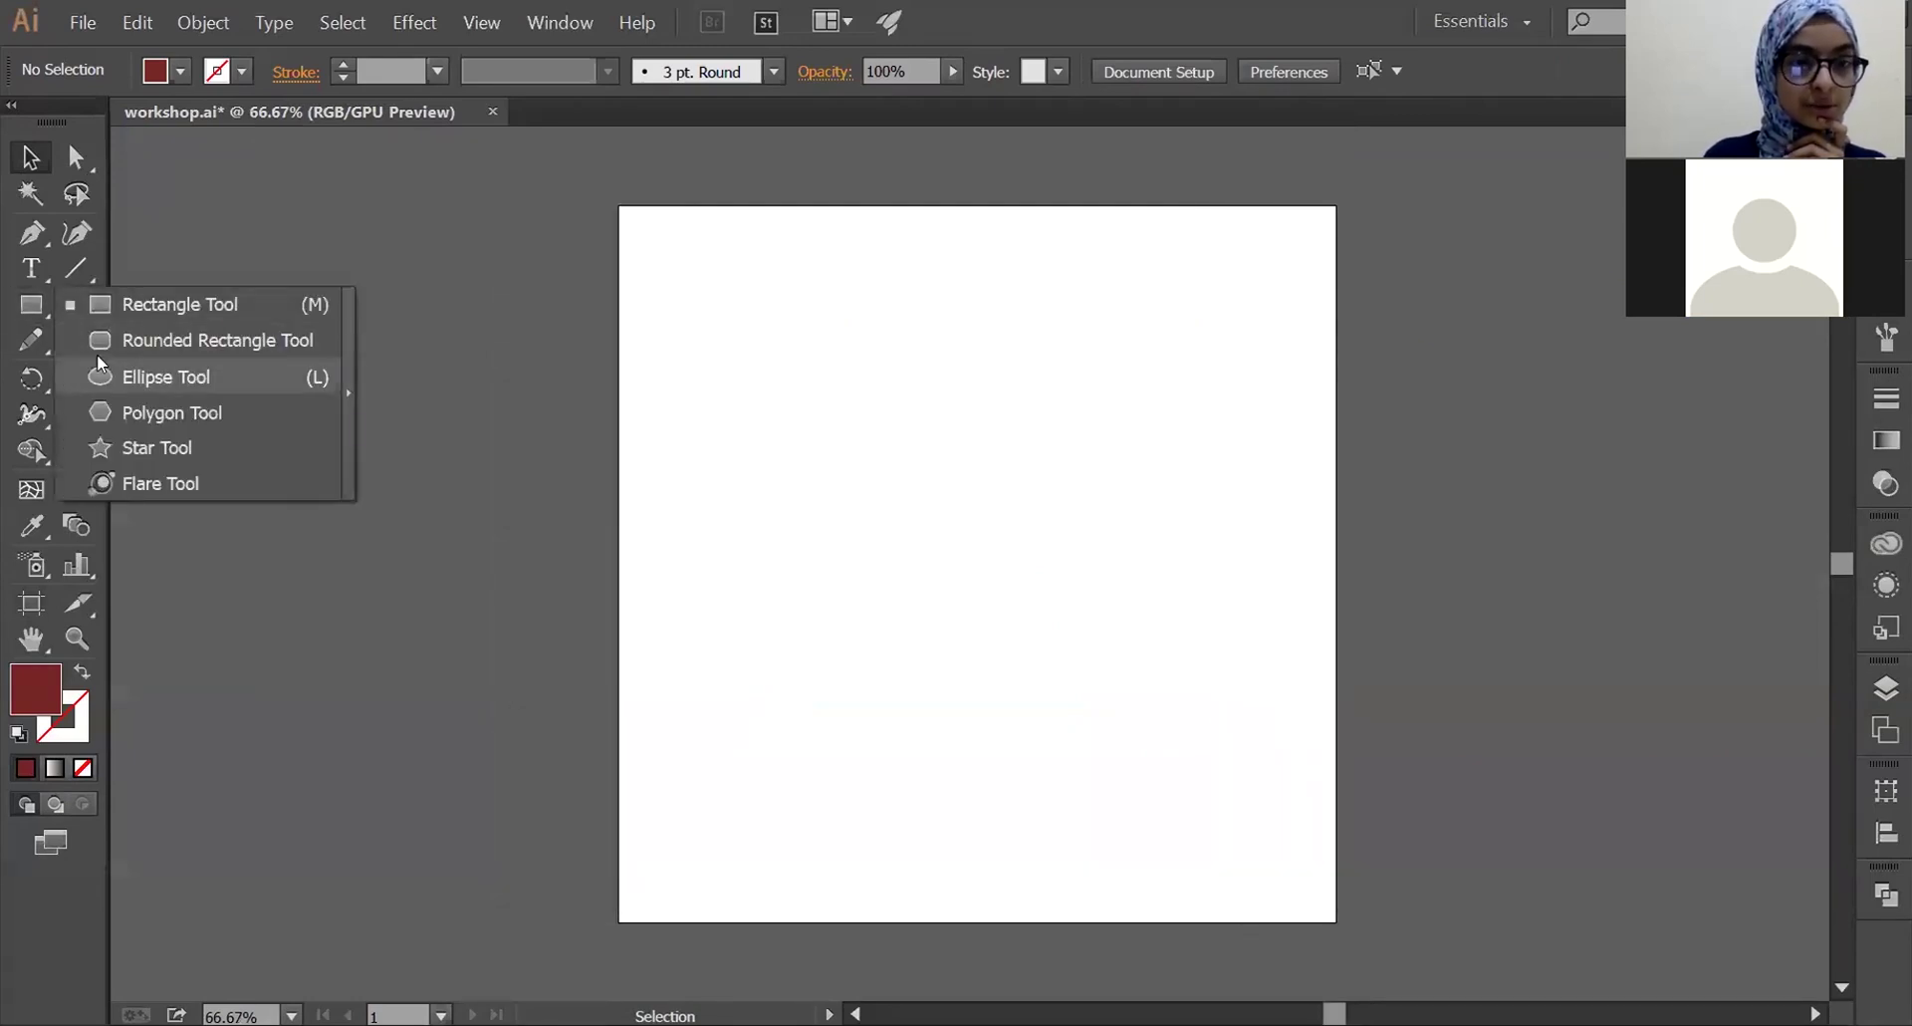
click(97, 358)
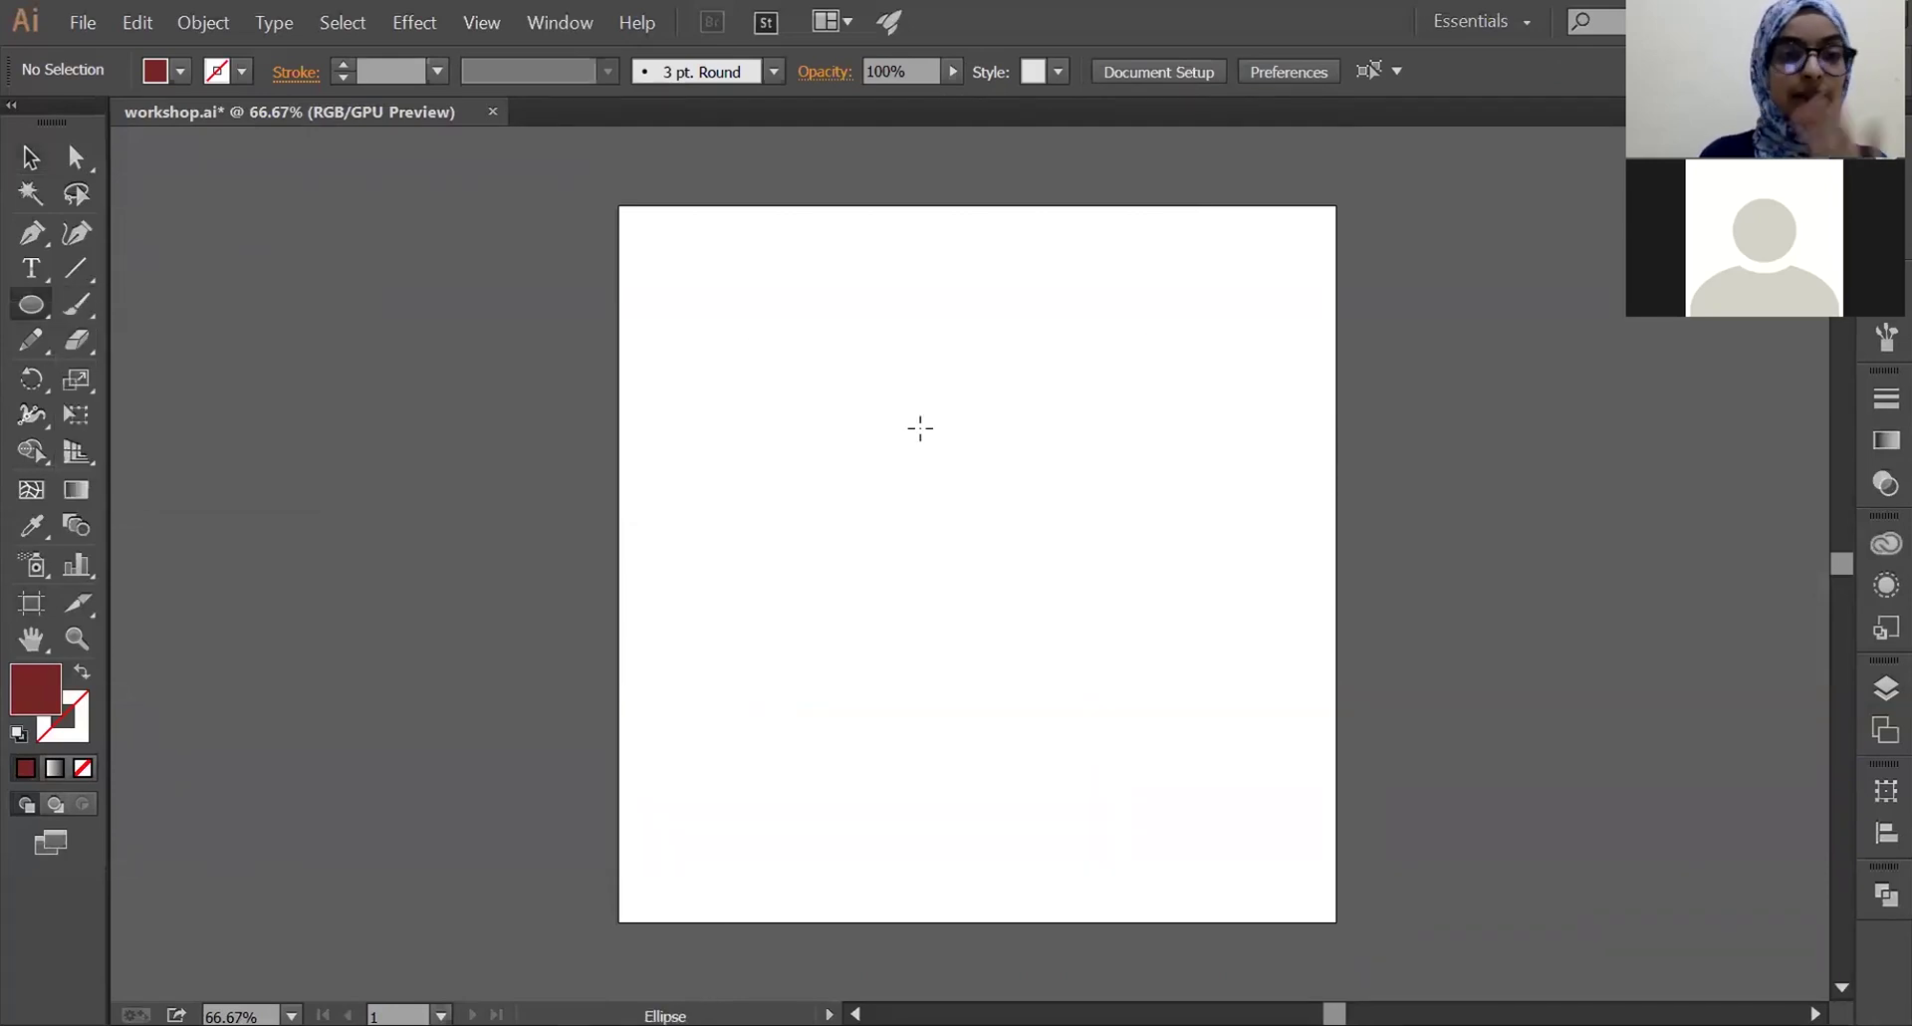
drag(819, 372, 946, 418)
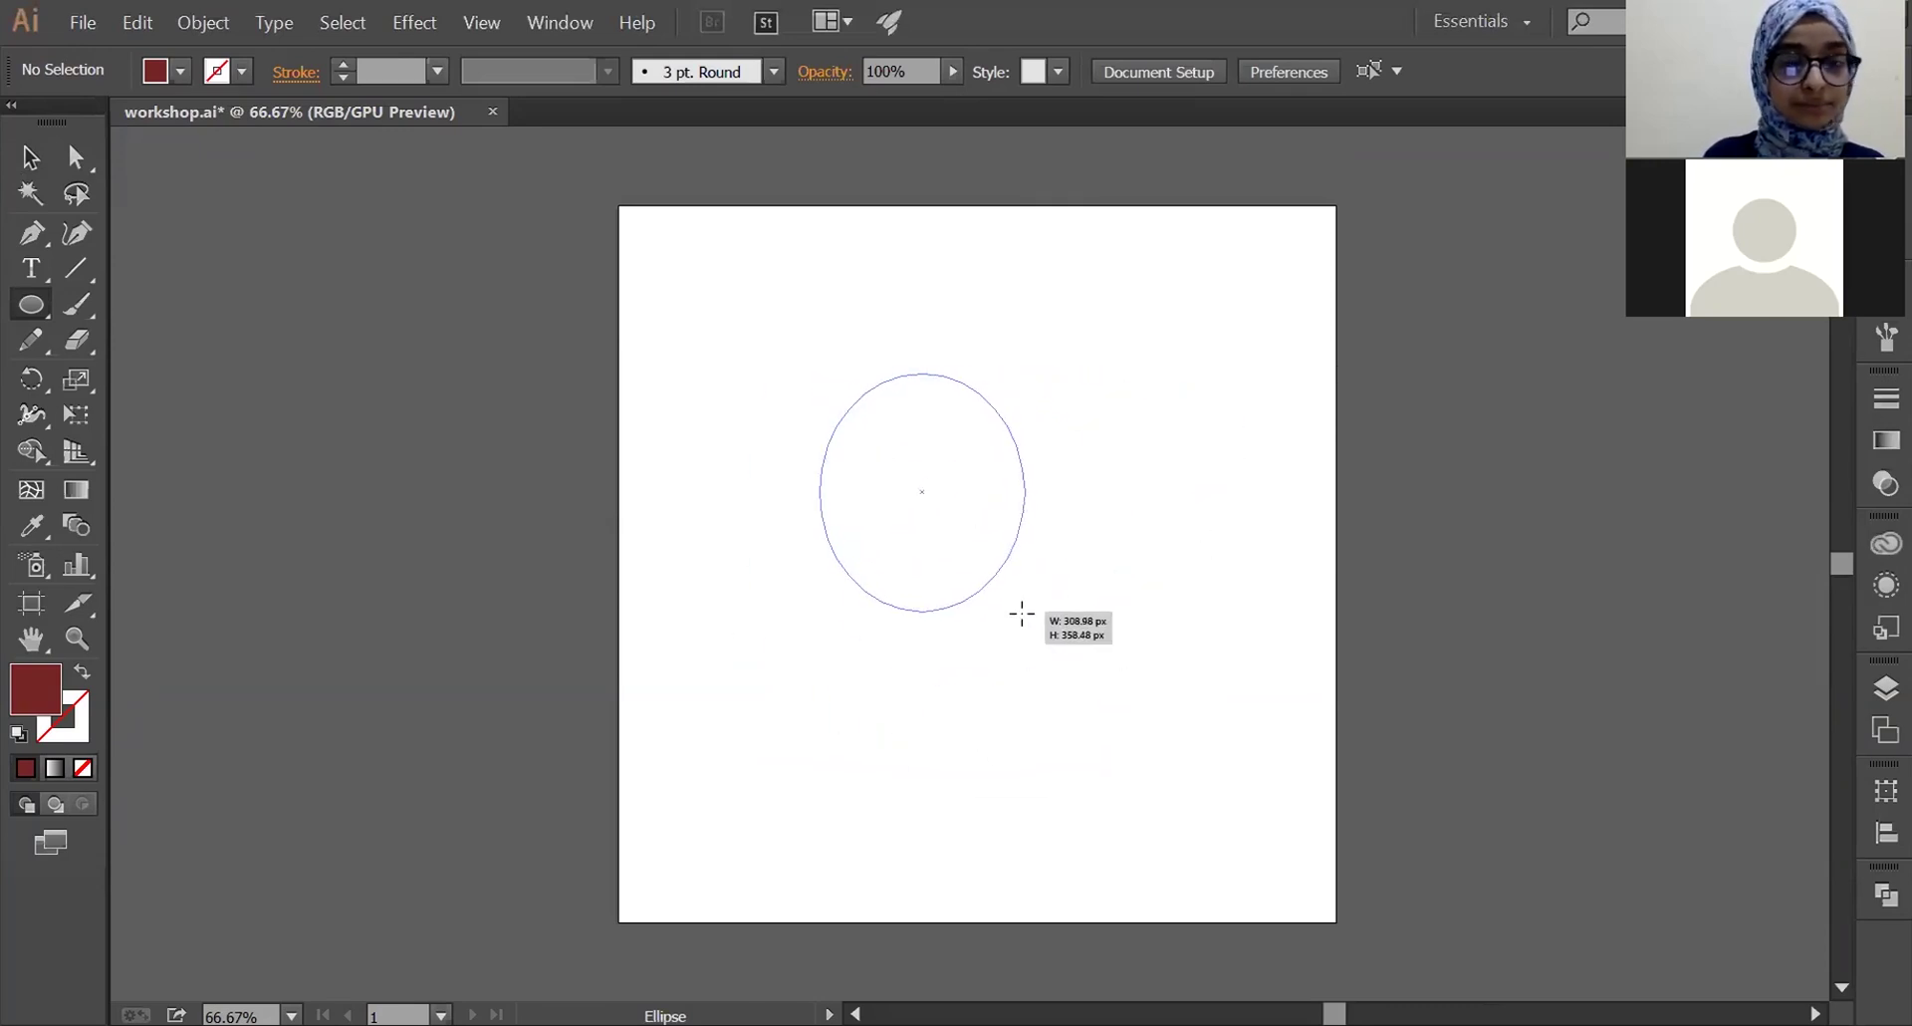
drag(946, 418, 975, 628)
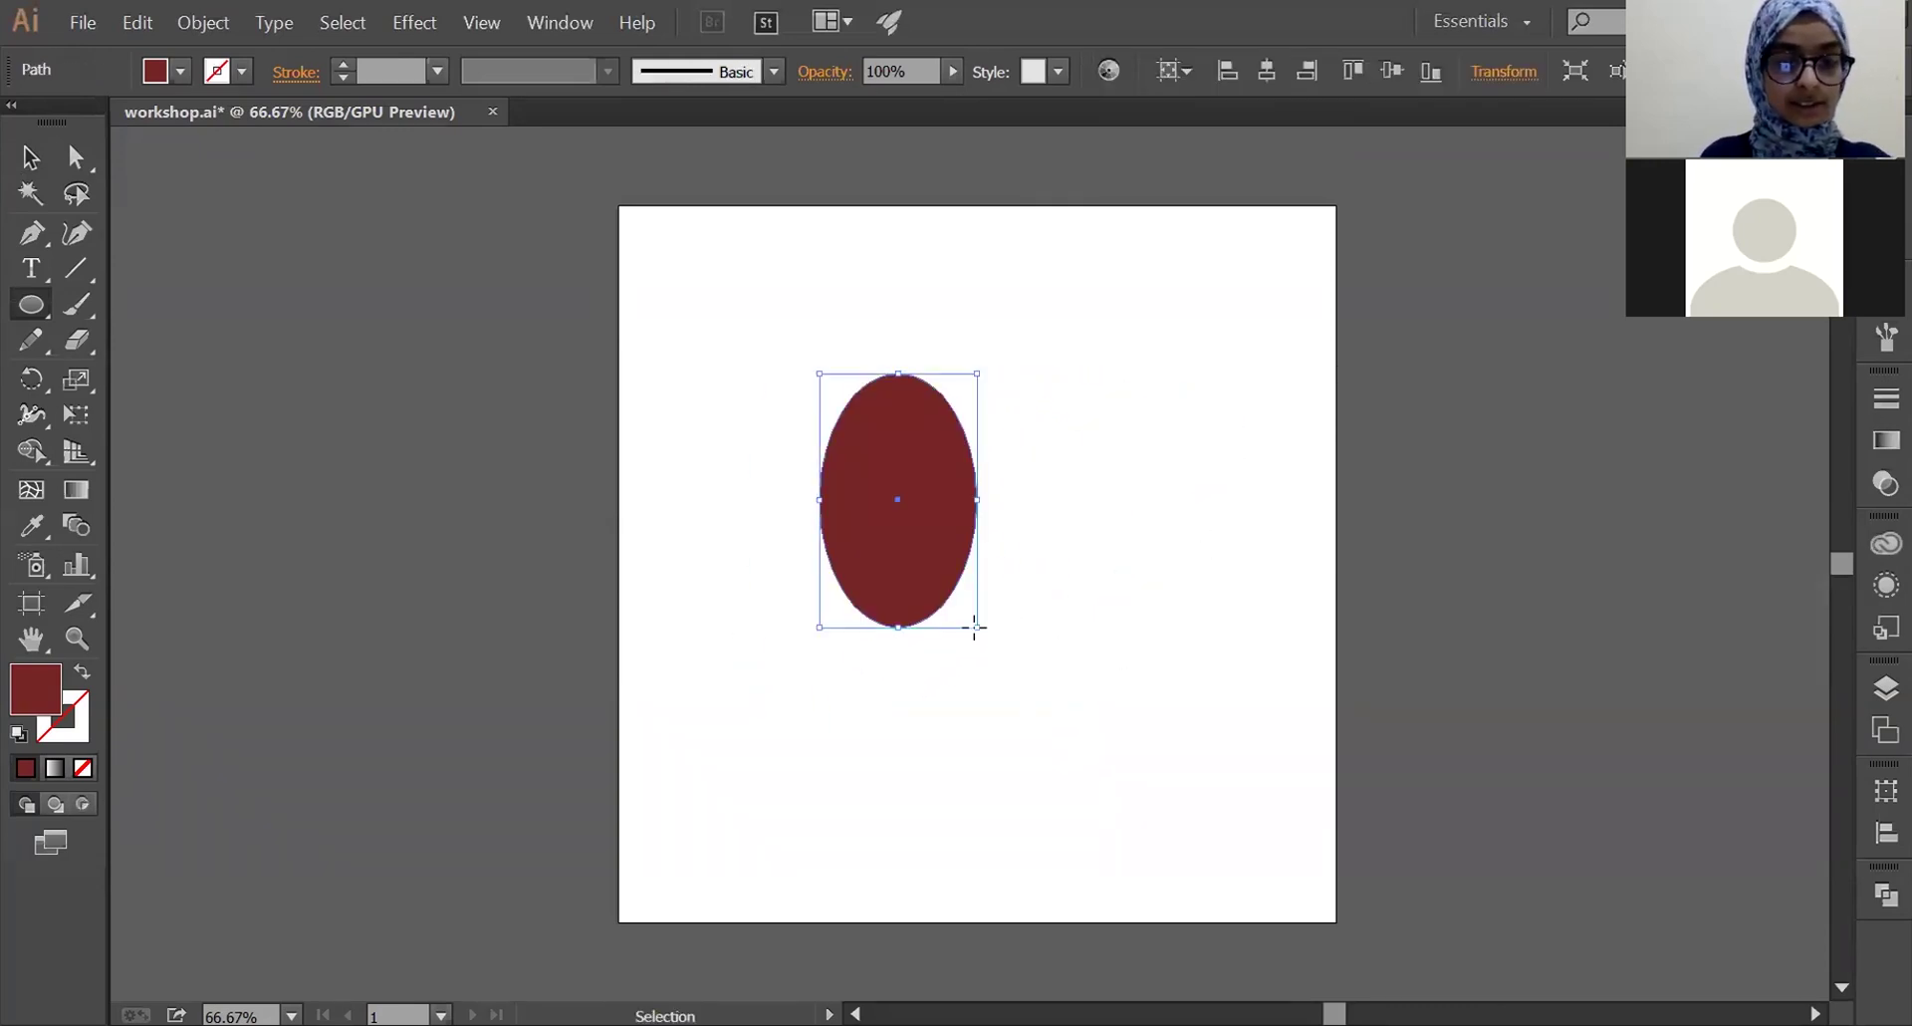
key(ctrl+z)
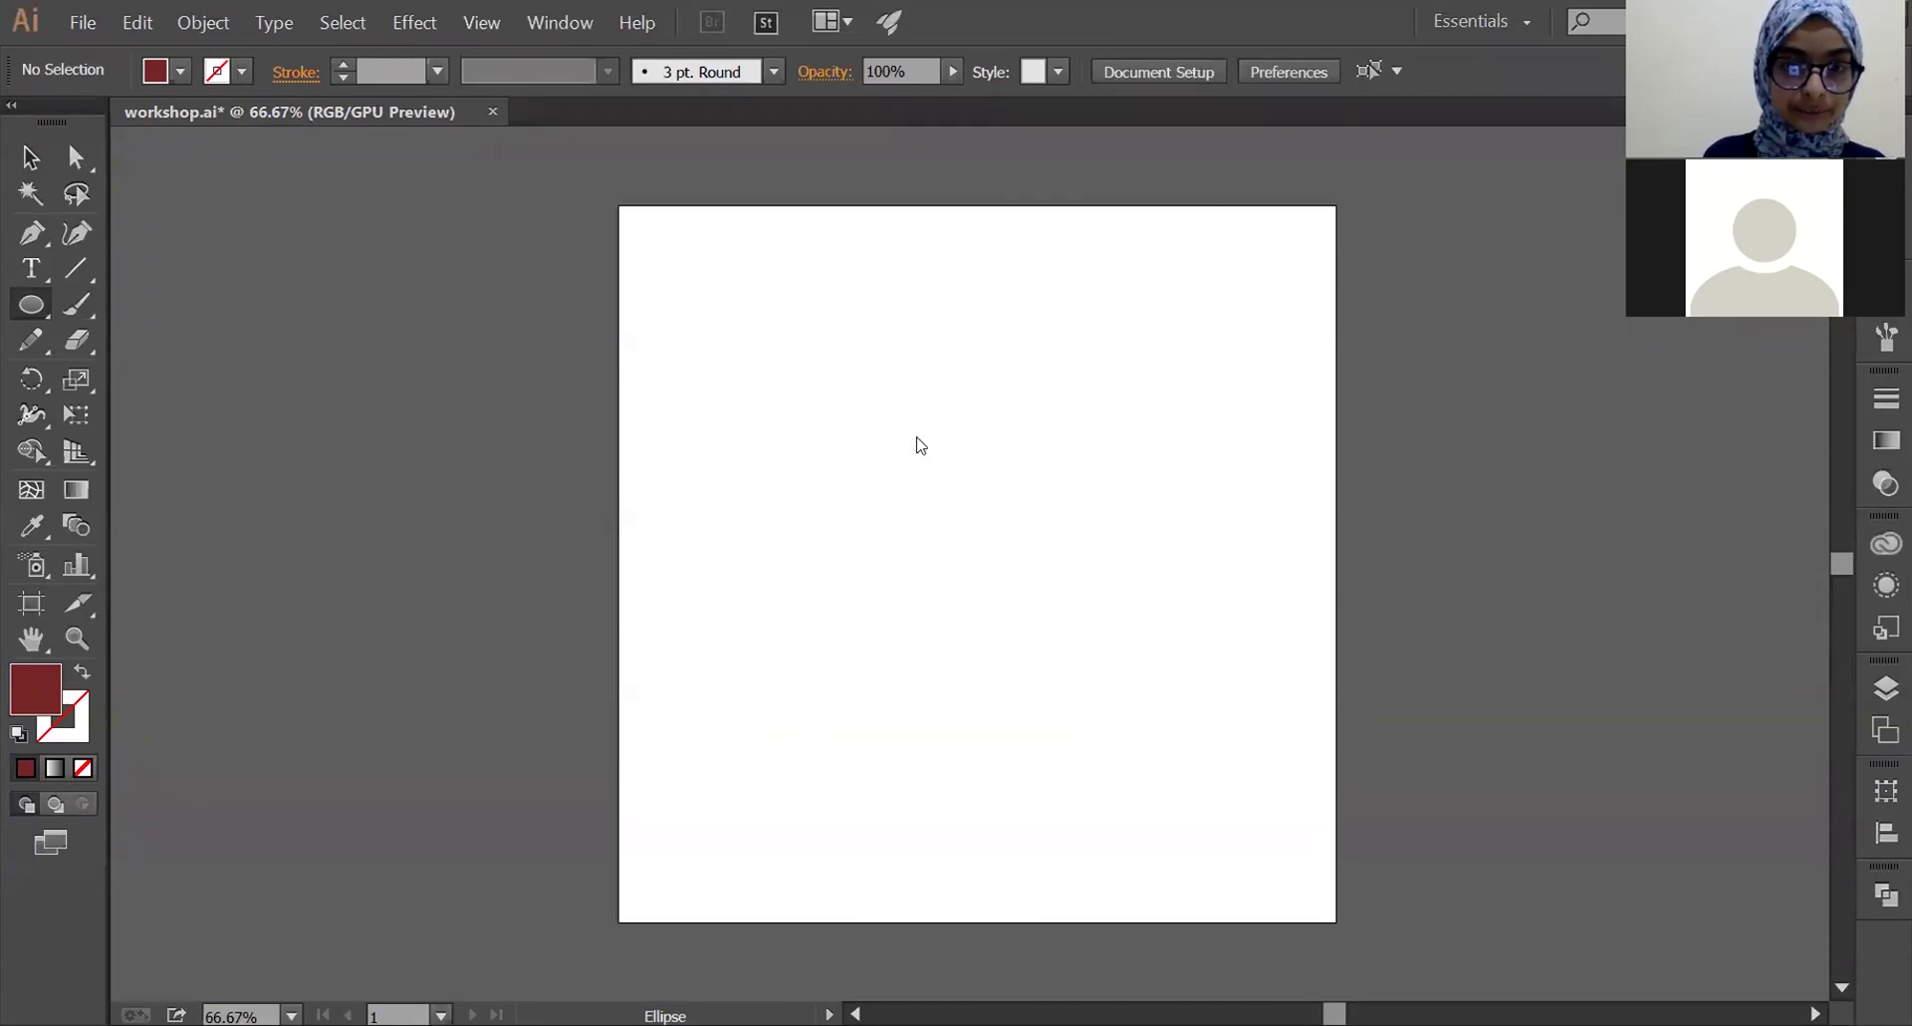
- Create a 120 × 120 px circle through the Ellipse dialog
click(916, 438)
click(966, 463)
double_click(966, 463)
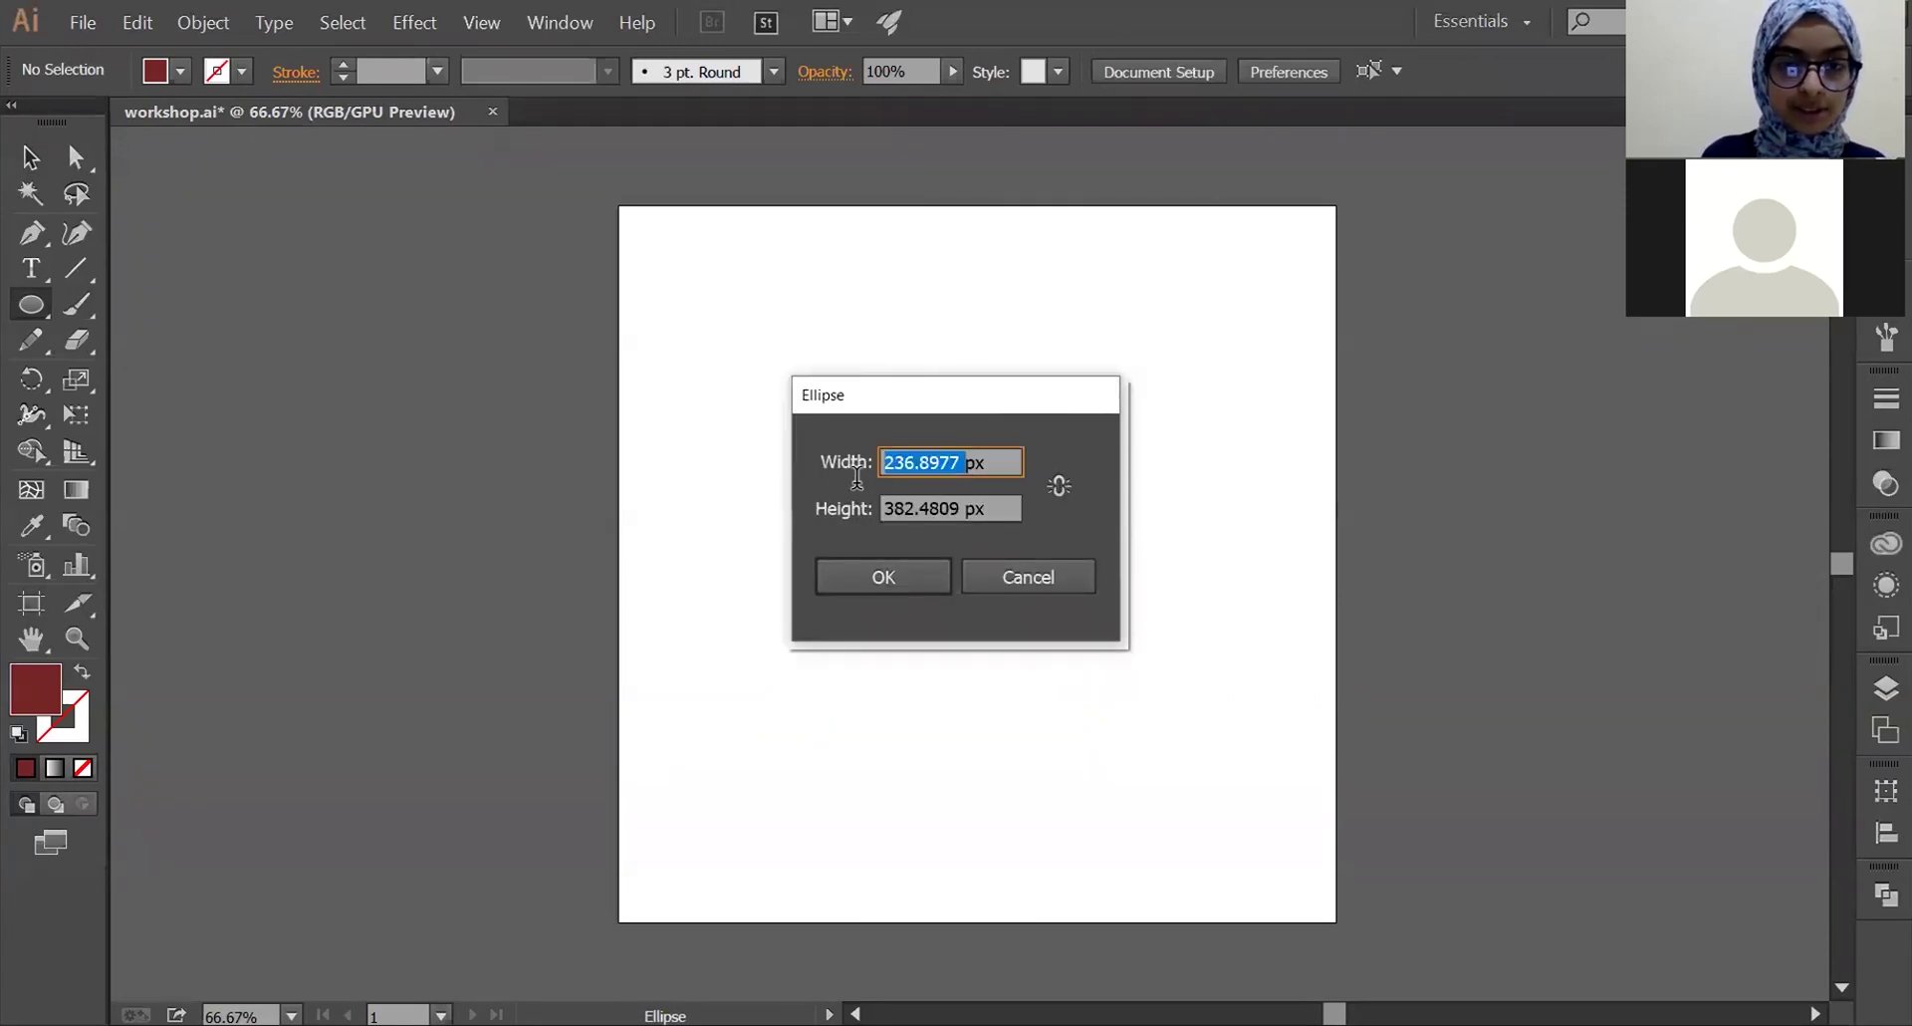
text(100px)
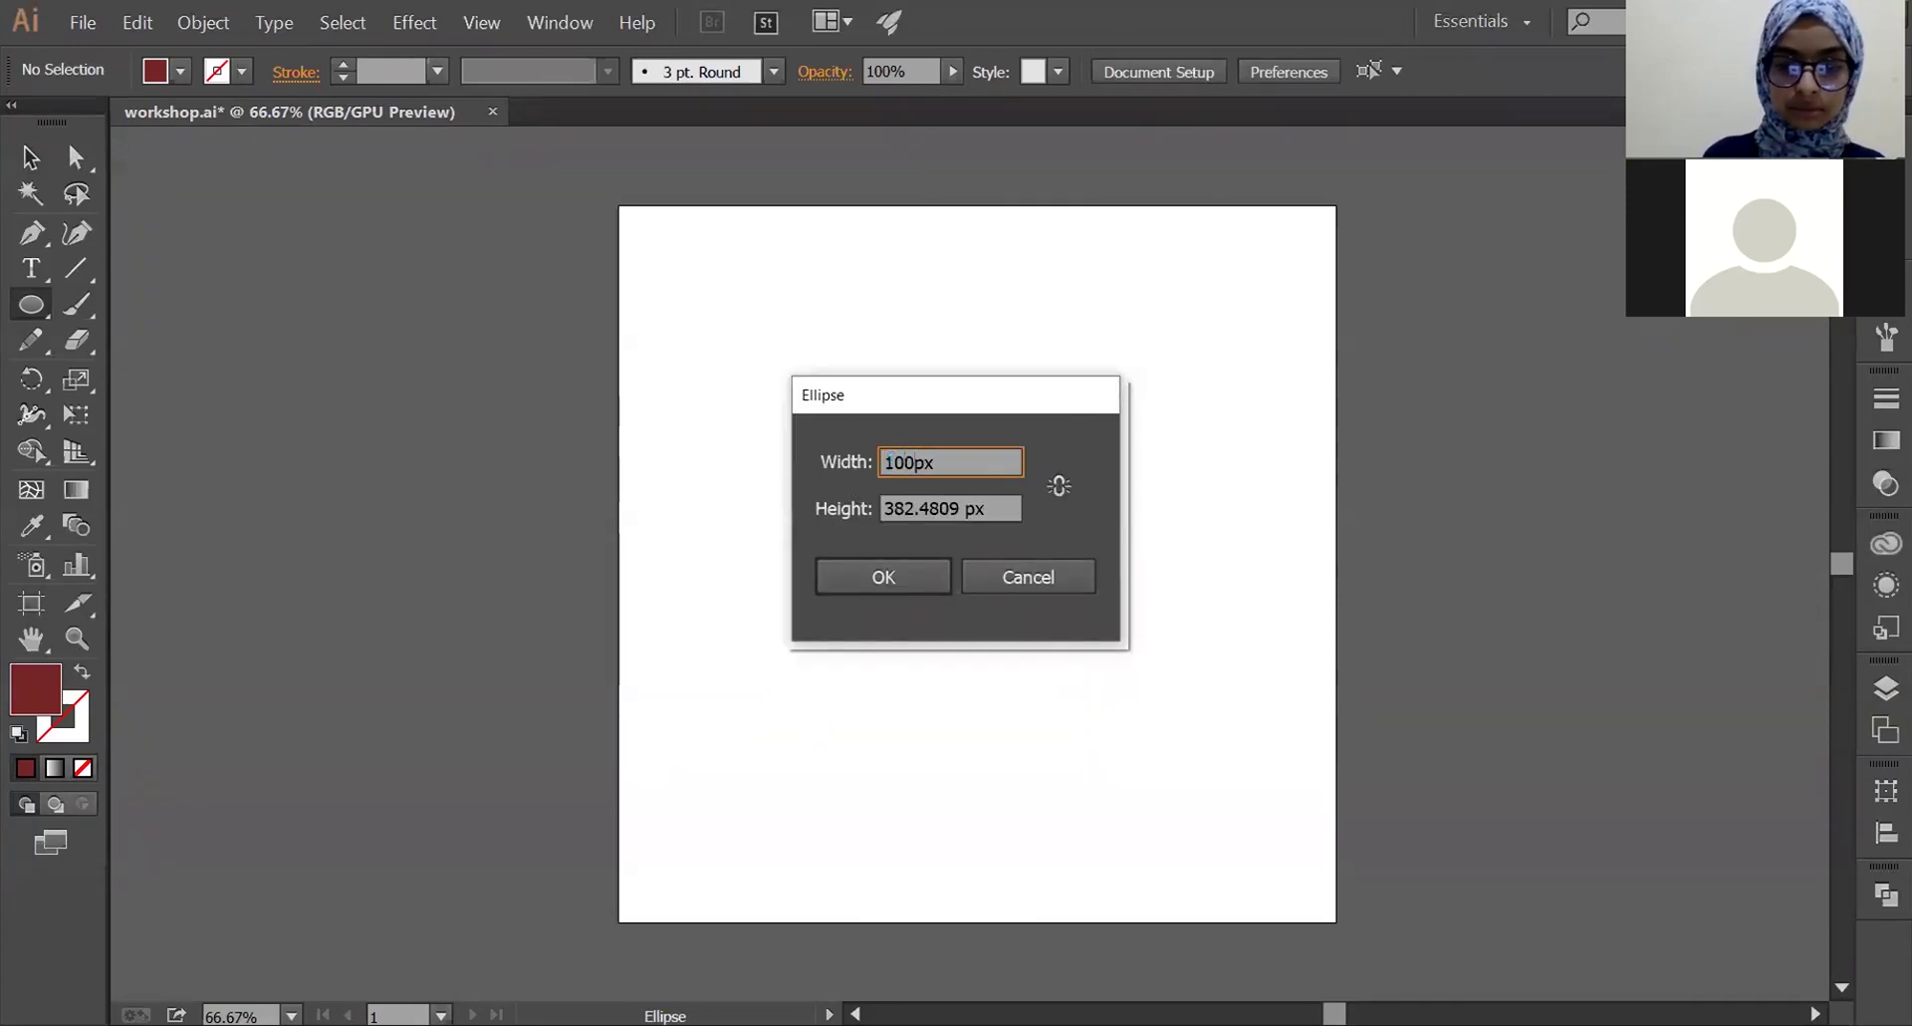
drag(959, 507, 872, 510)
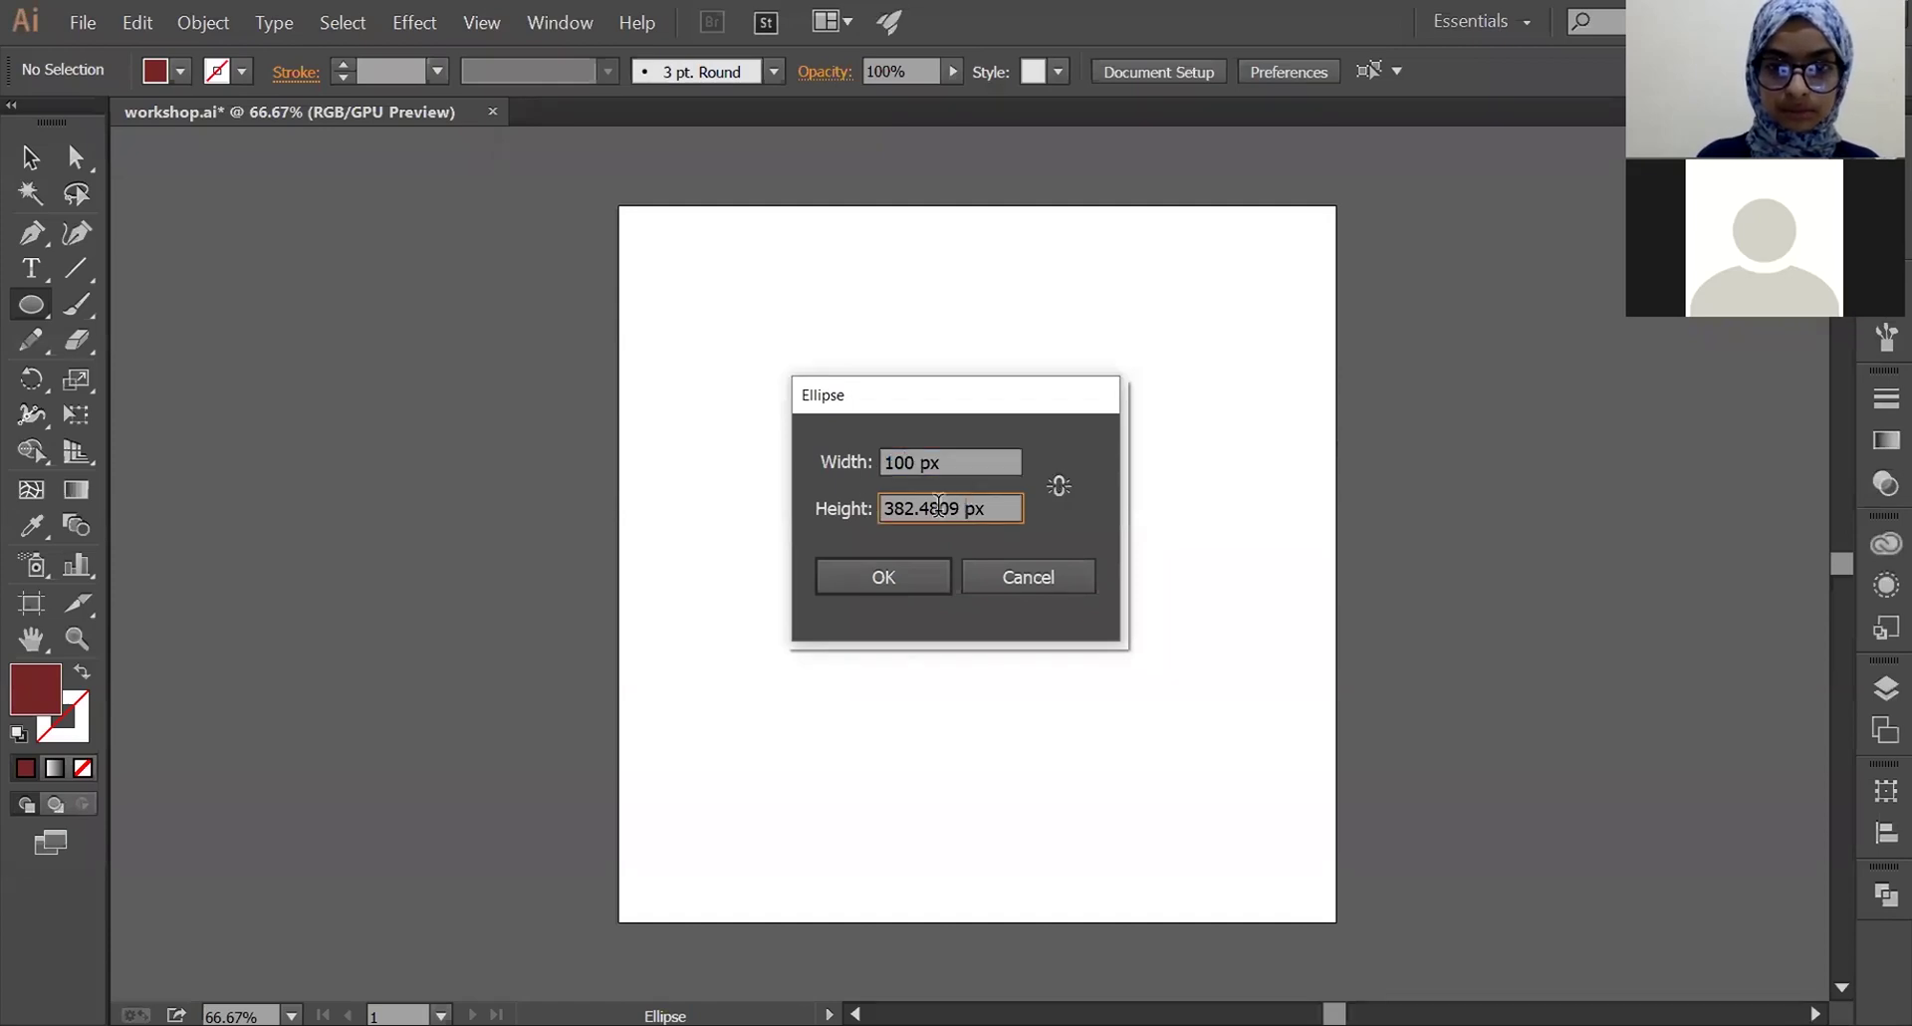
text(100)
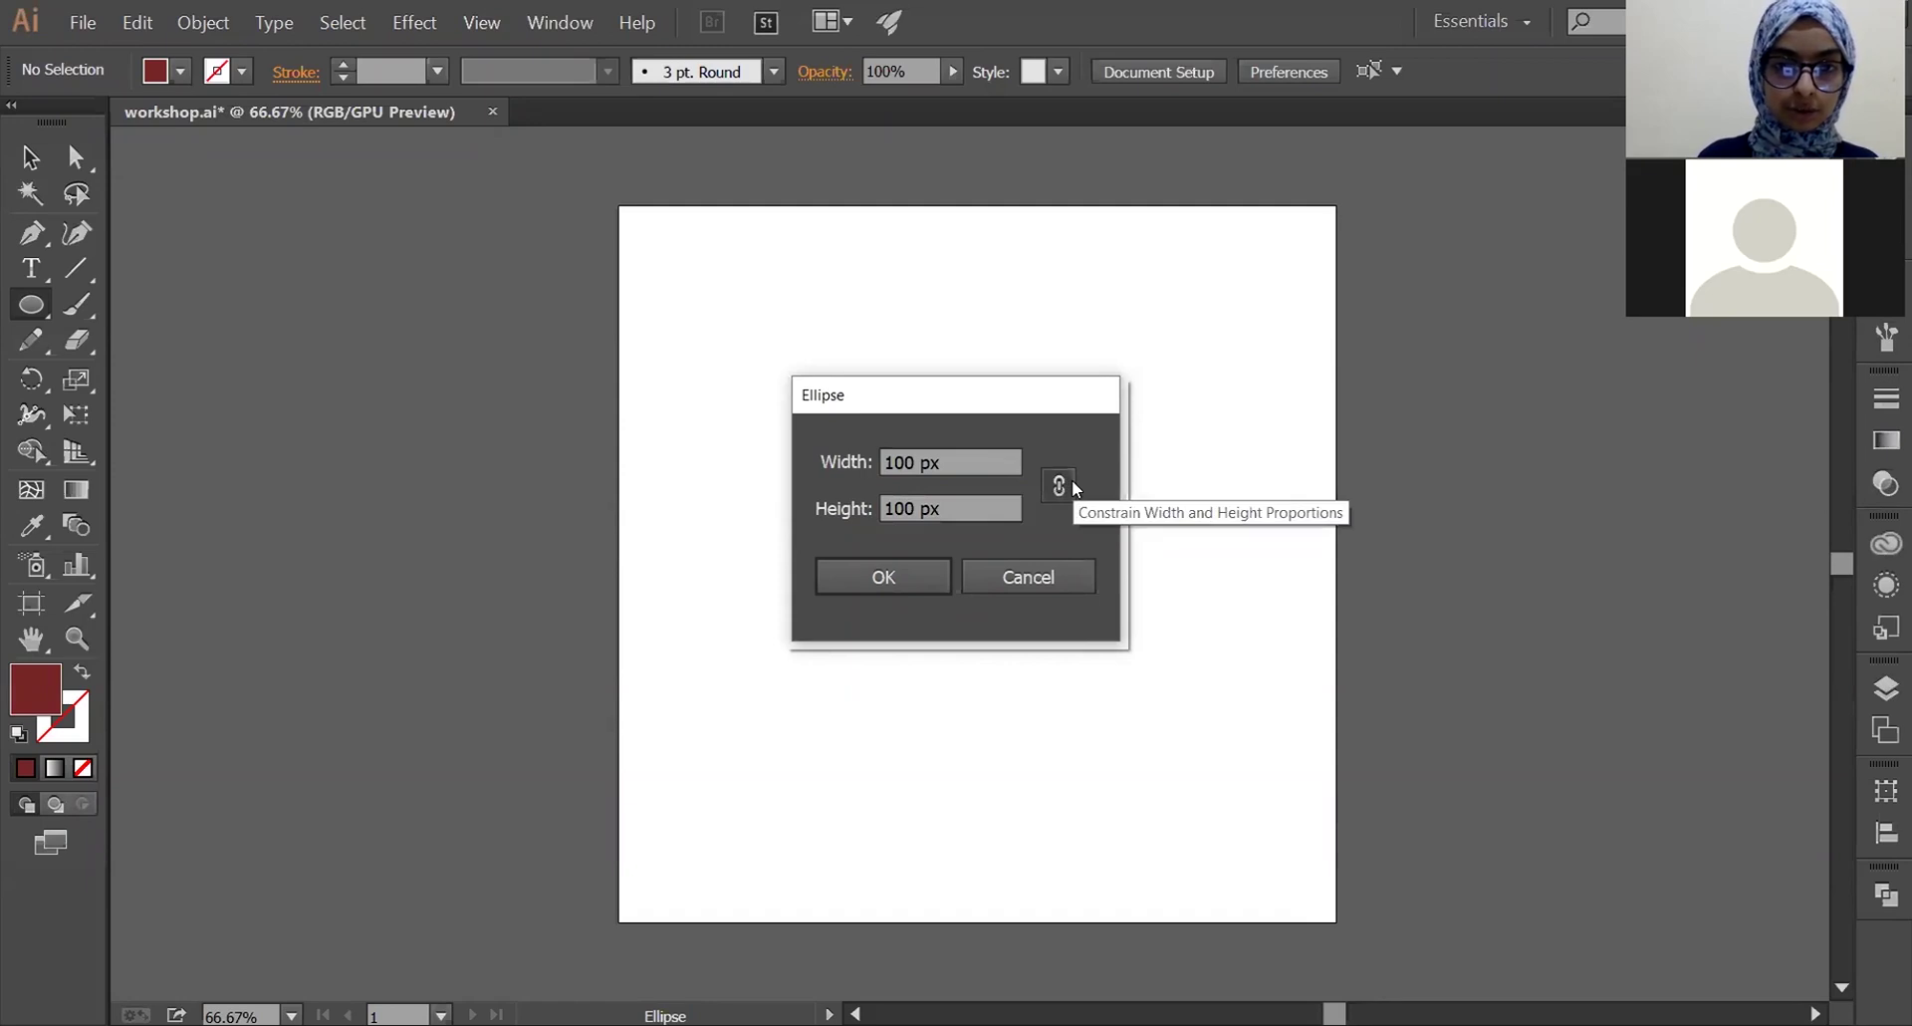
click(915, 460)
drag(915, 461, 897, 457)
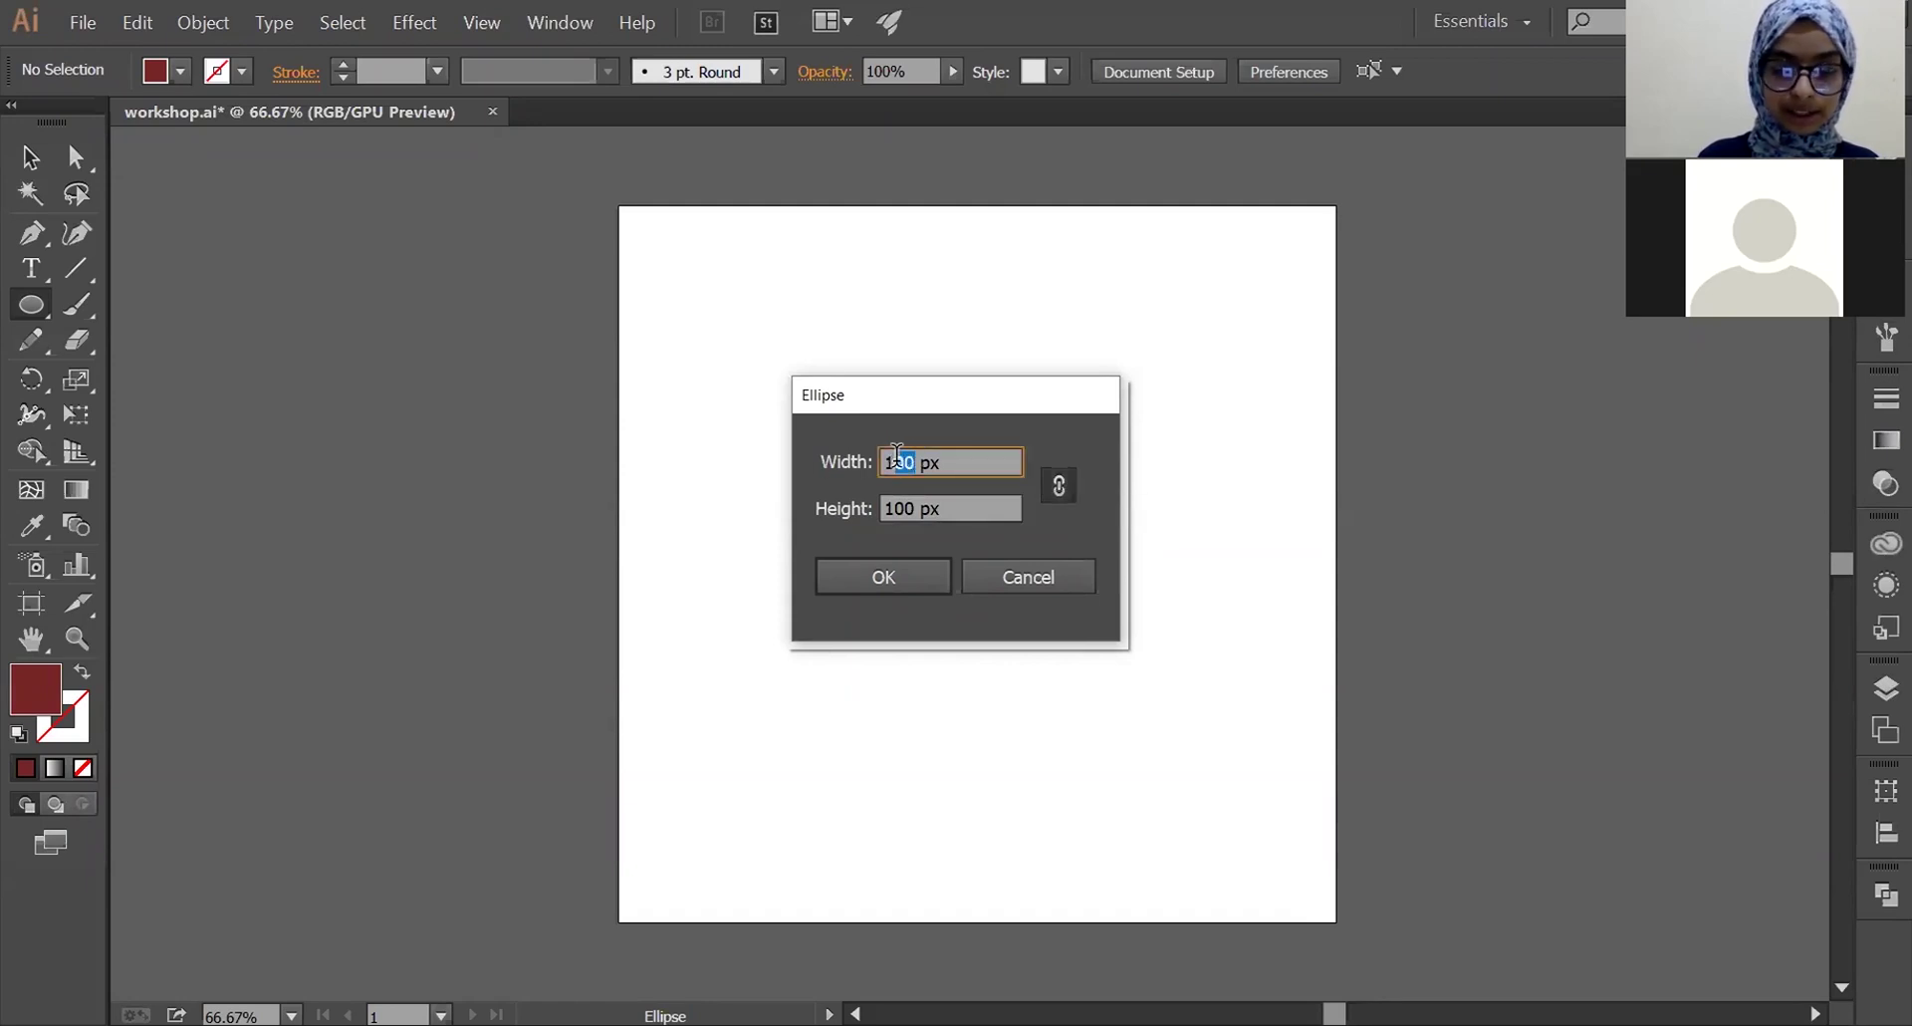
text(20)
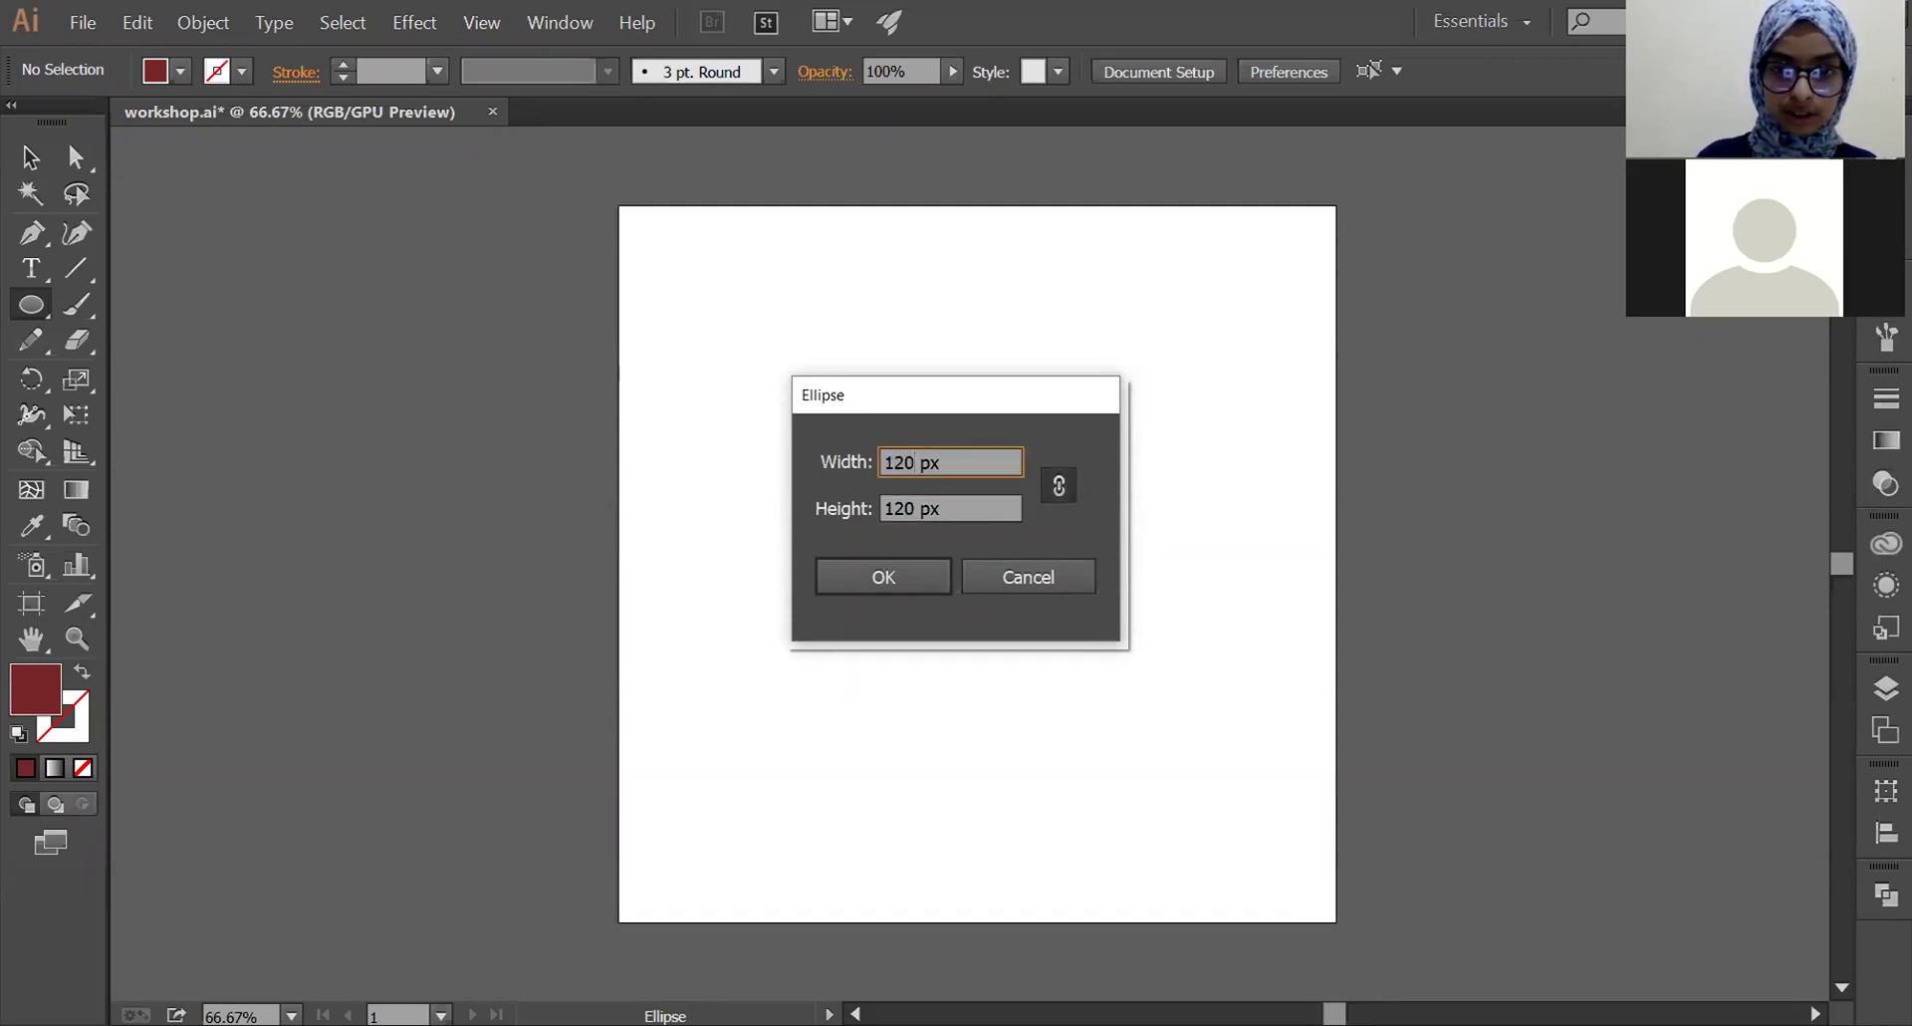
click(1062, 486)
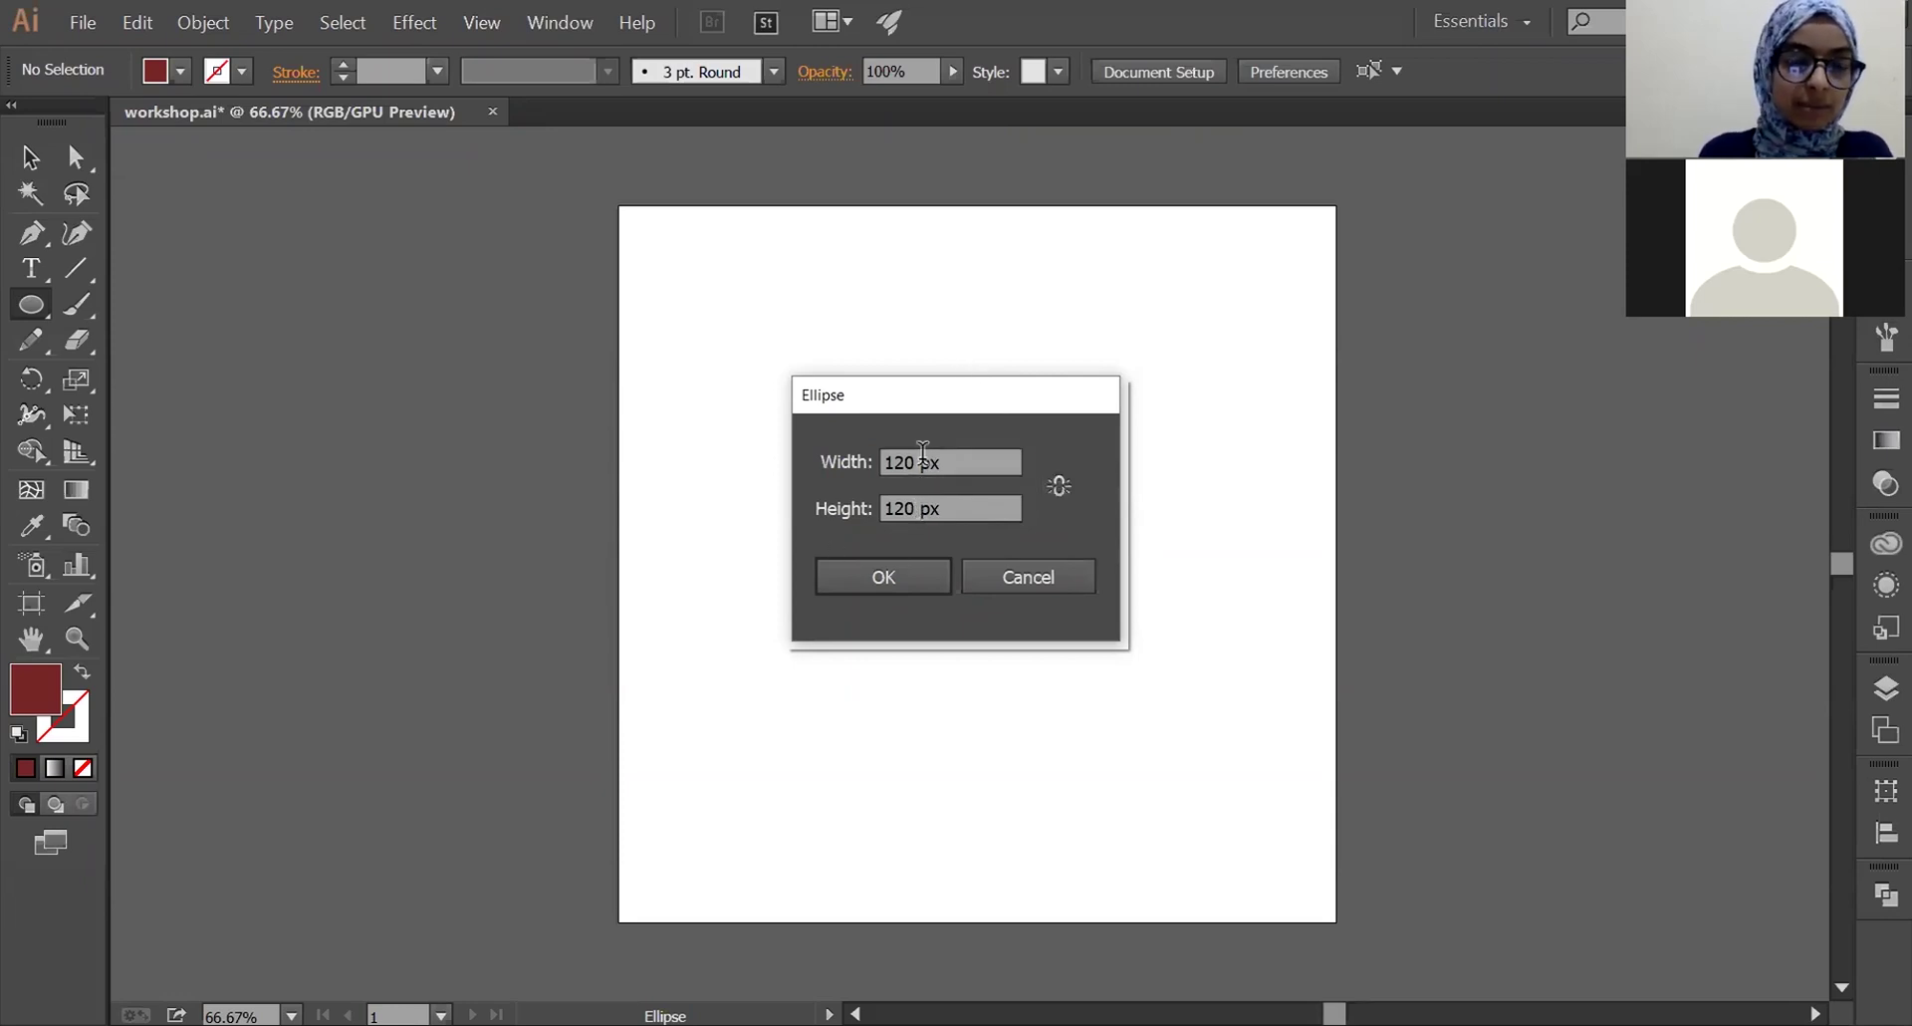
click(913, 574)
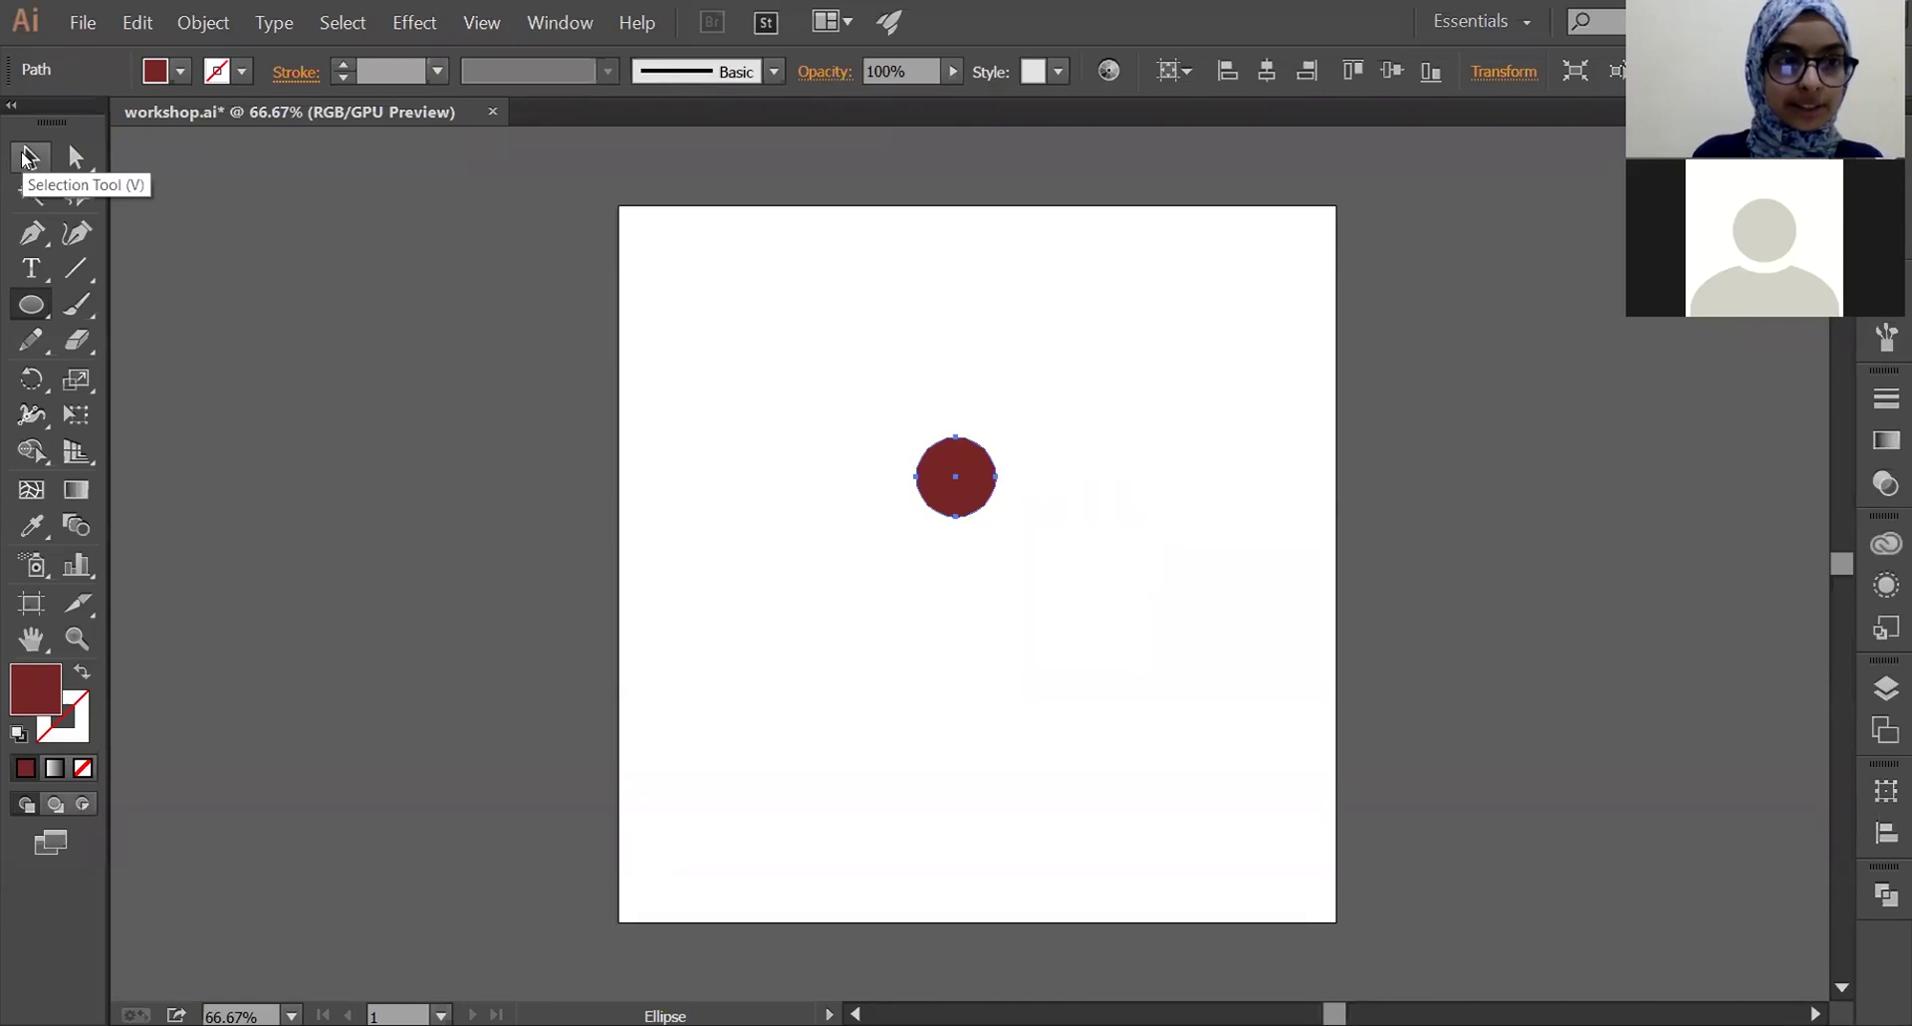
click(46, 163)
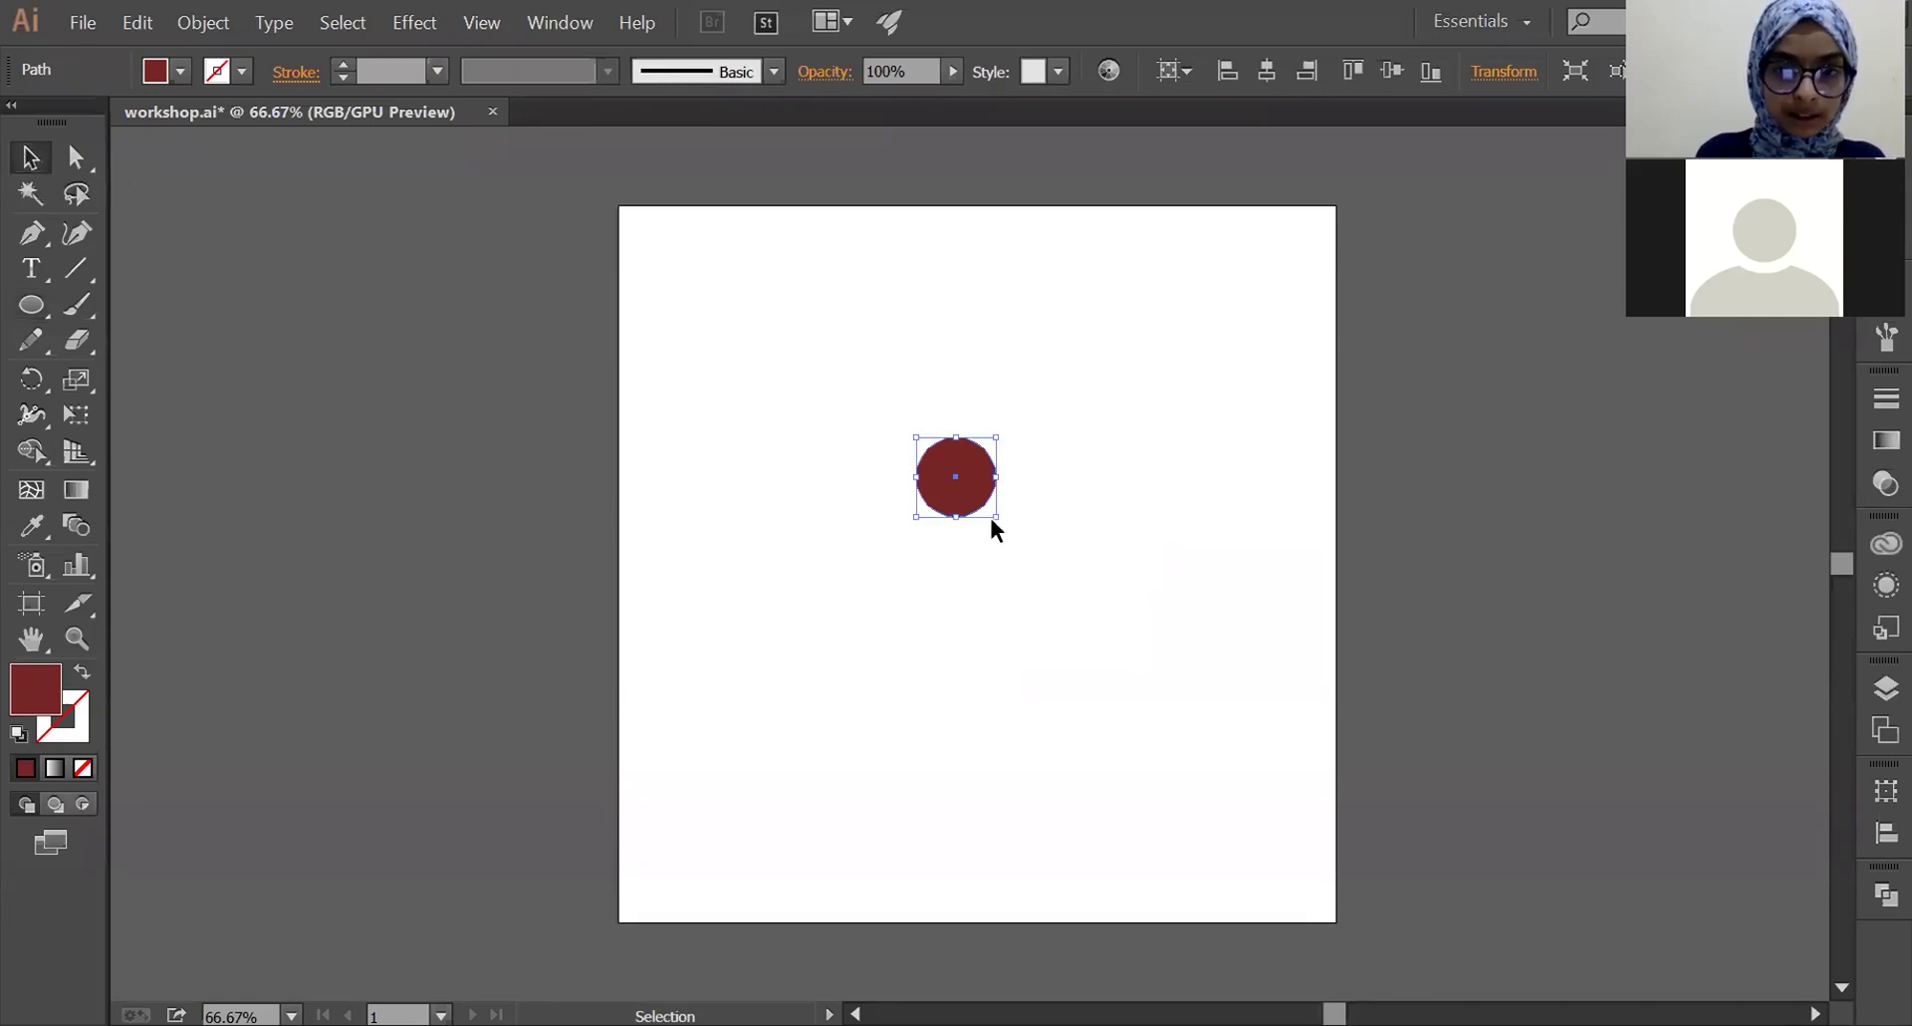
- Enlarge the circle proportionally and move it upward
key(shift)
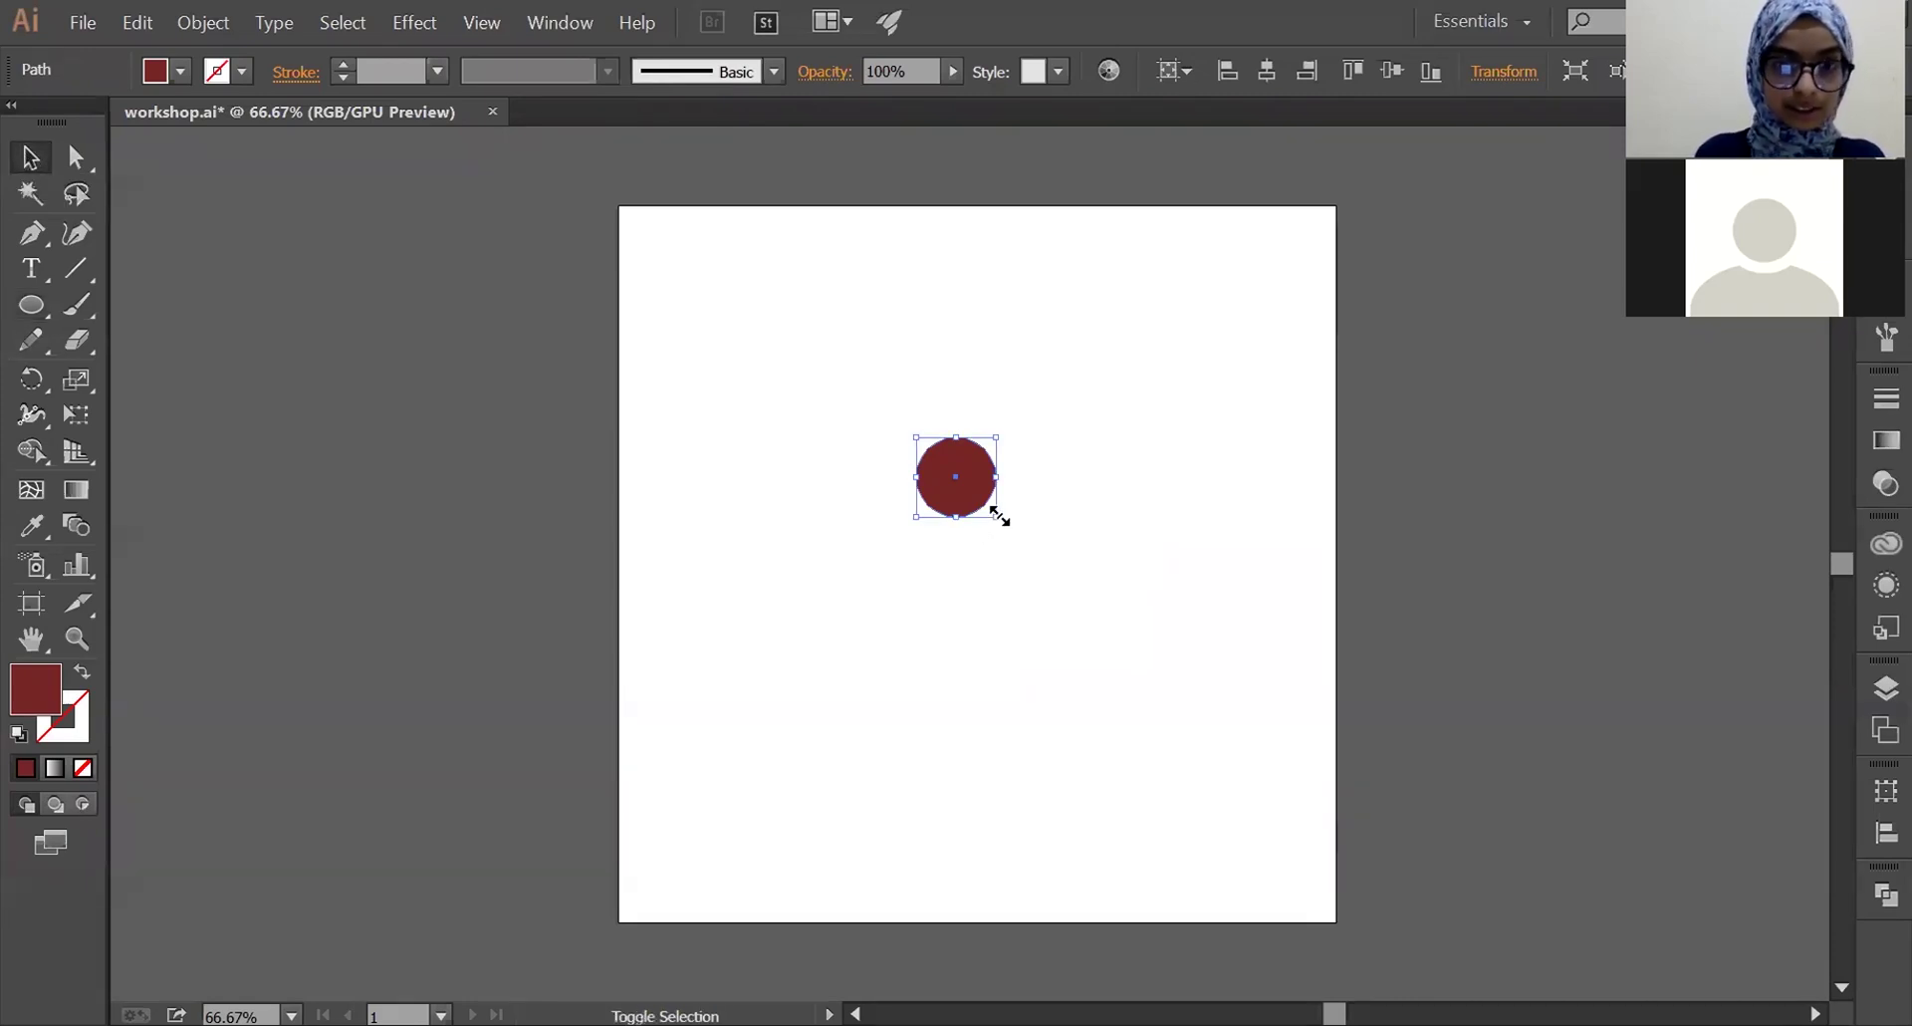
drag(999, 515, 1354, 841)
drag(1210, 714, 1217, 600)
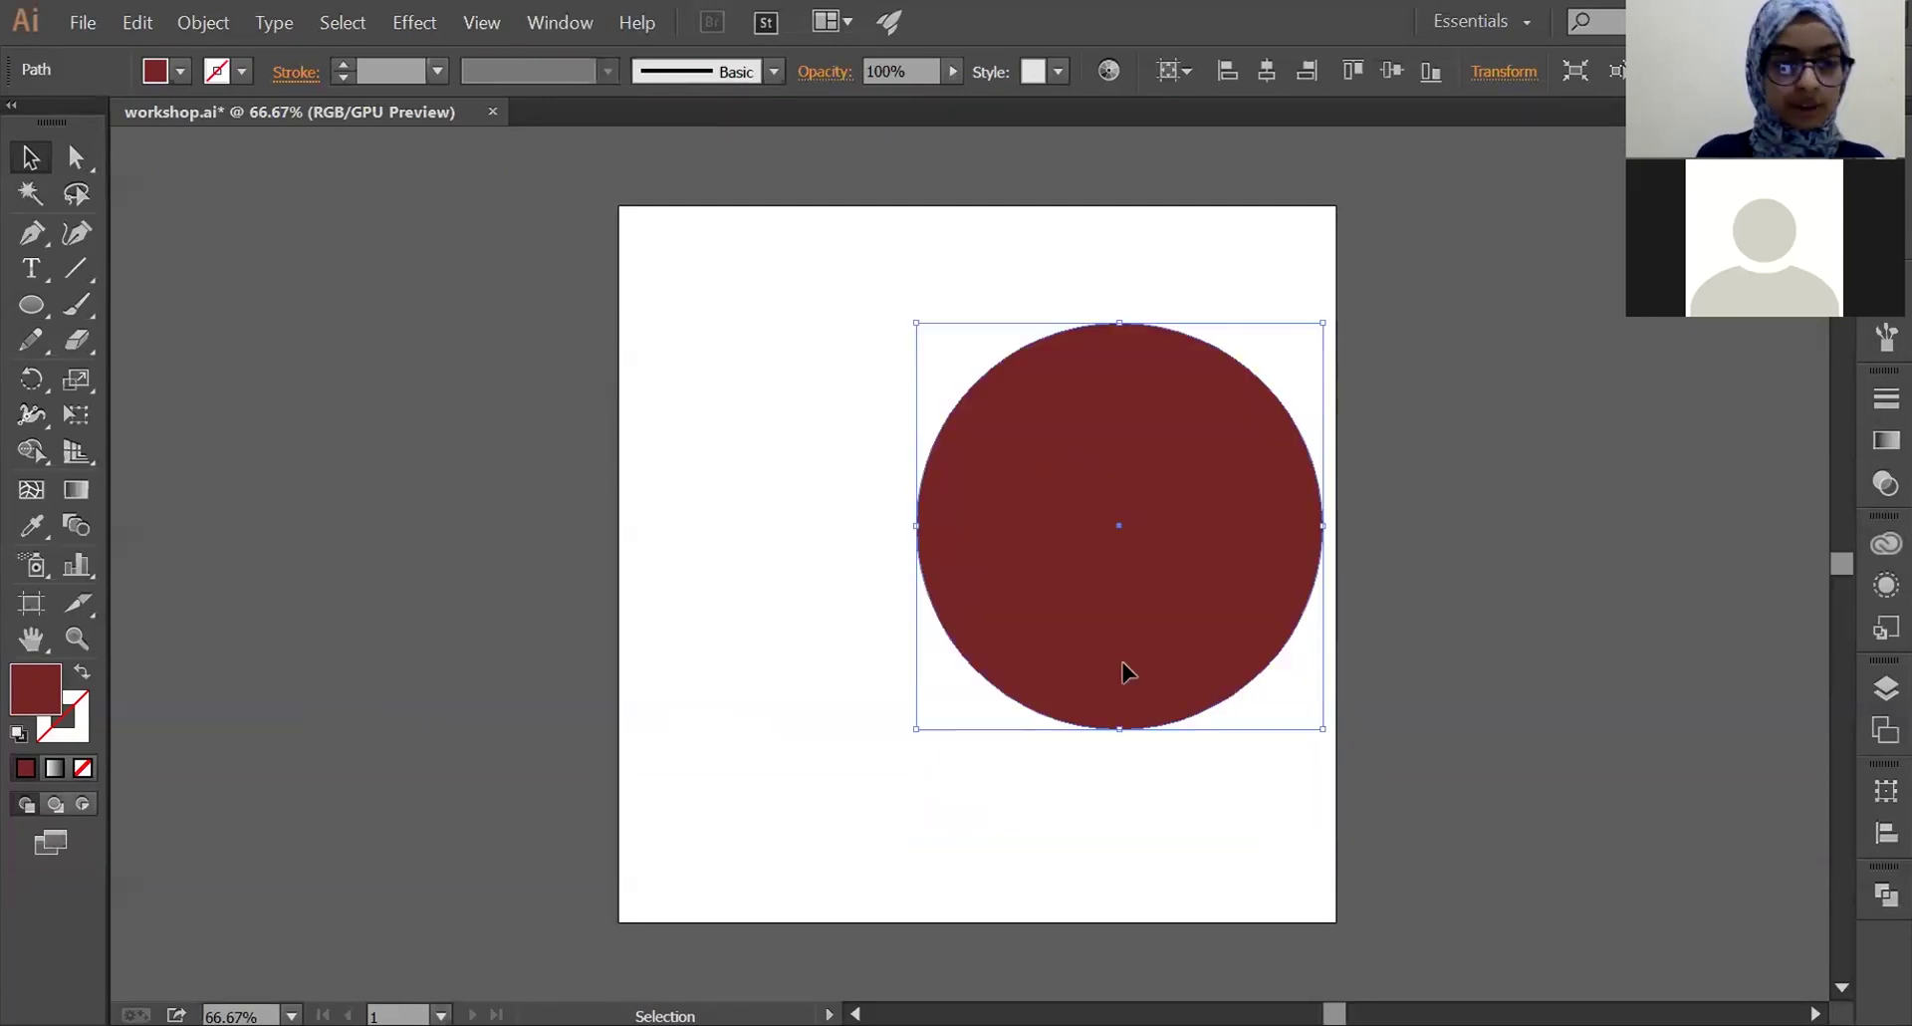
- Set the circle's fill to bright pure yellow #f9ff00, then deselect and reselect it
double_click(28, 695)
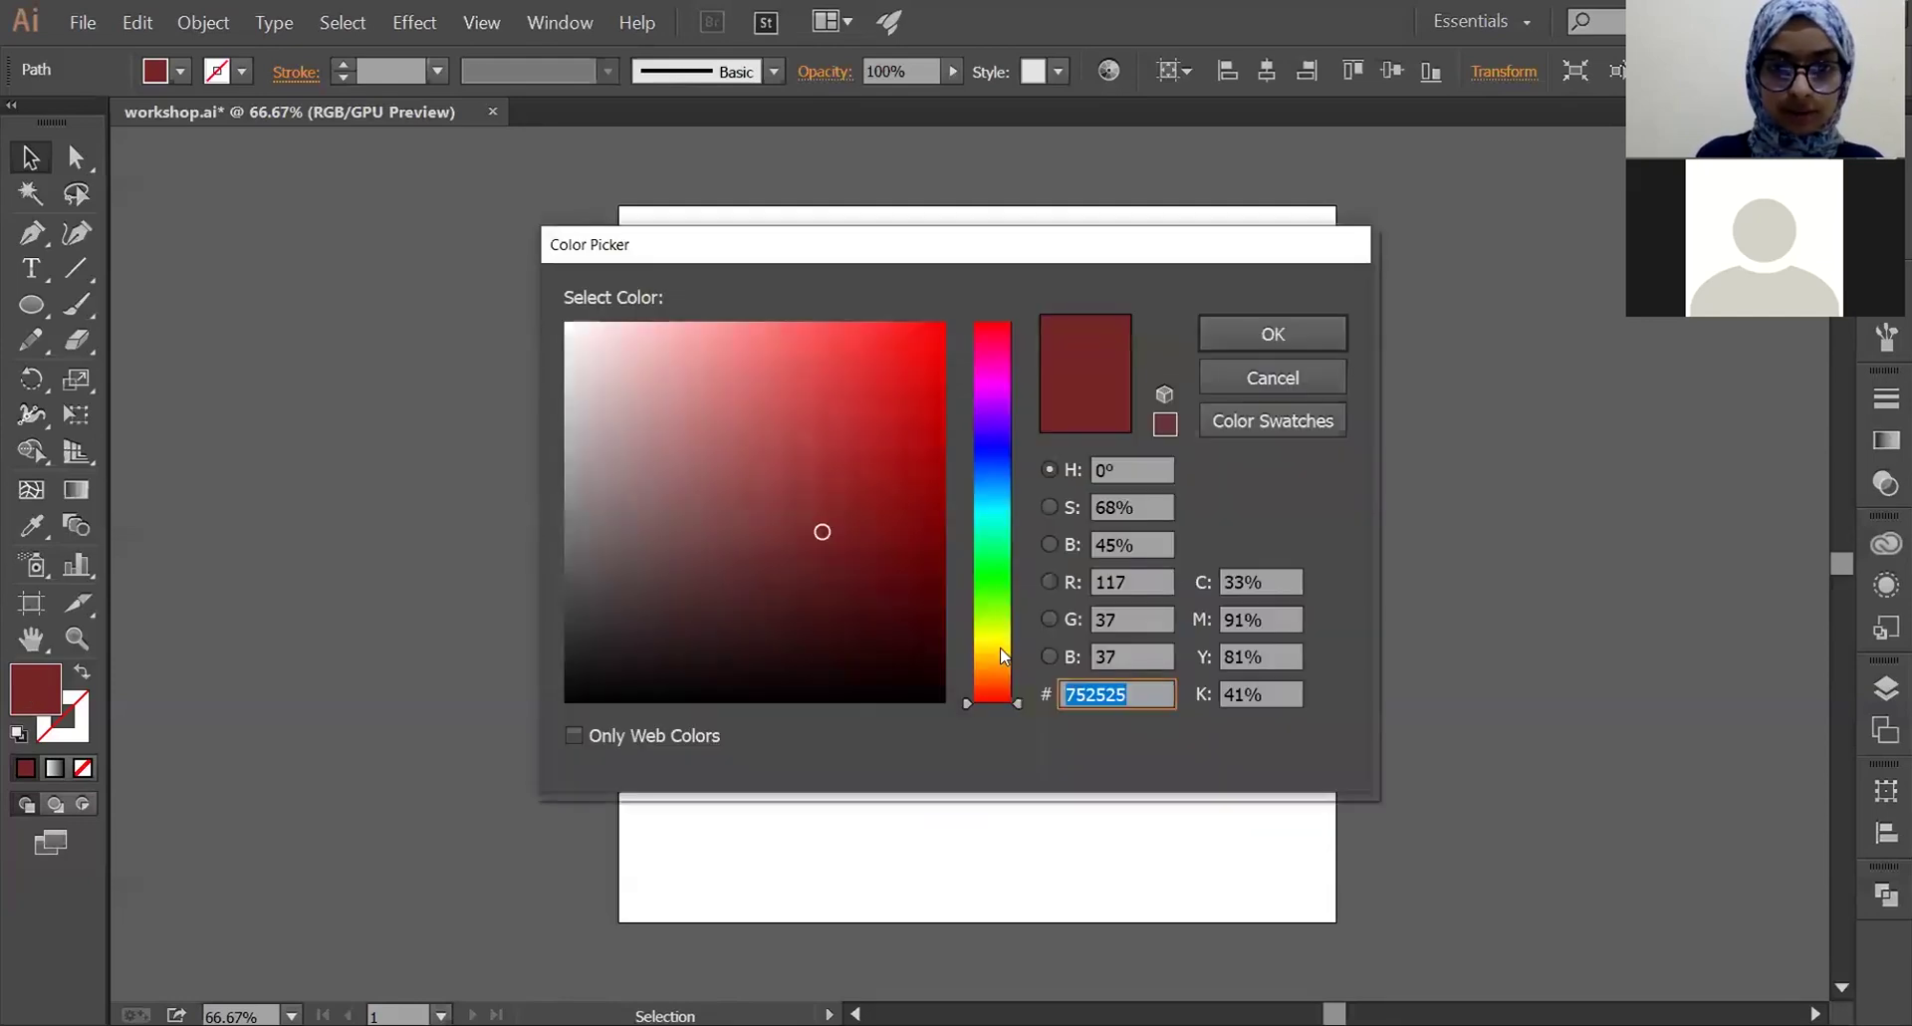
drag(996, 648, 994, 638)
drag(934, 550, 974, 261)
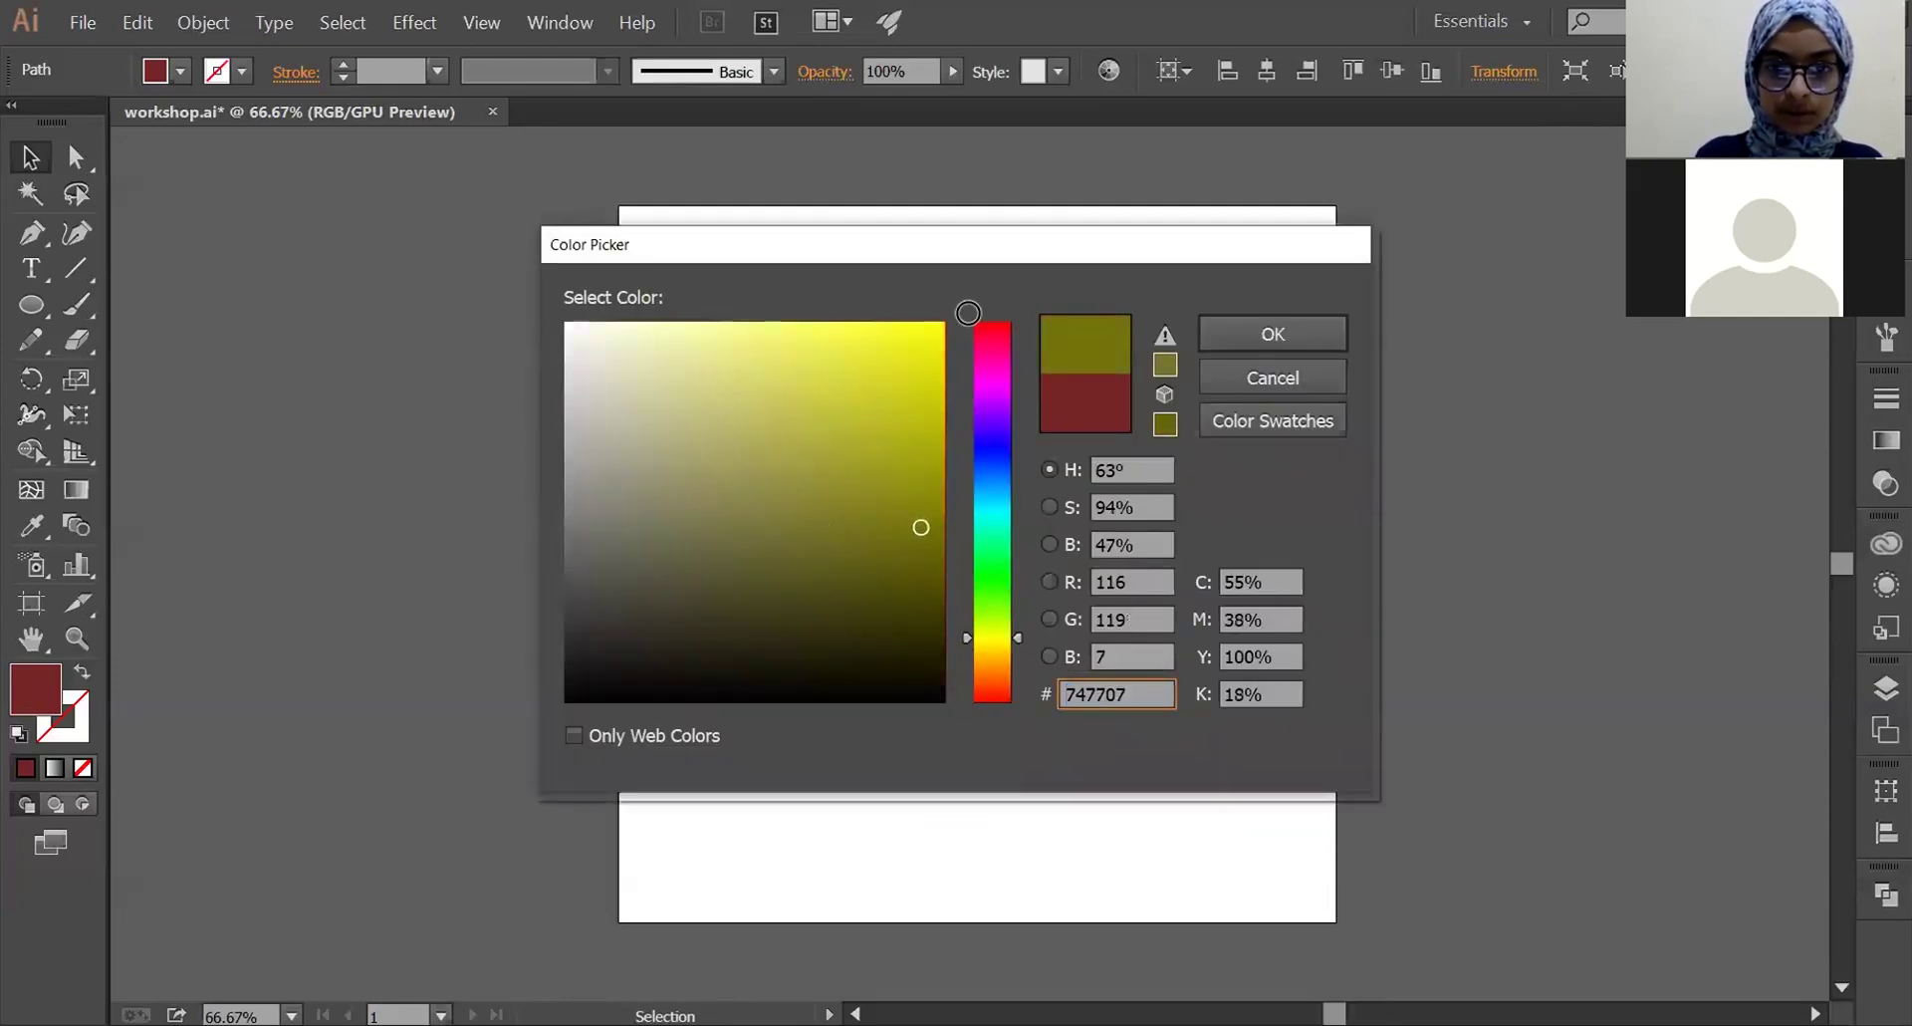
drag(974, 261, 956, 317)
key(Return)
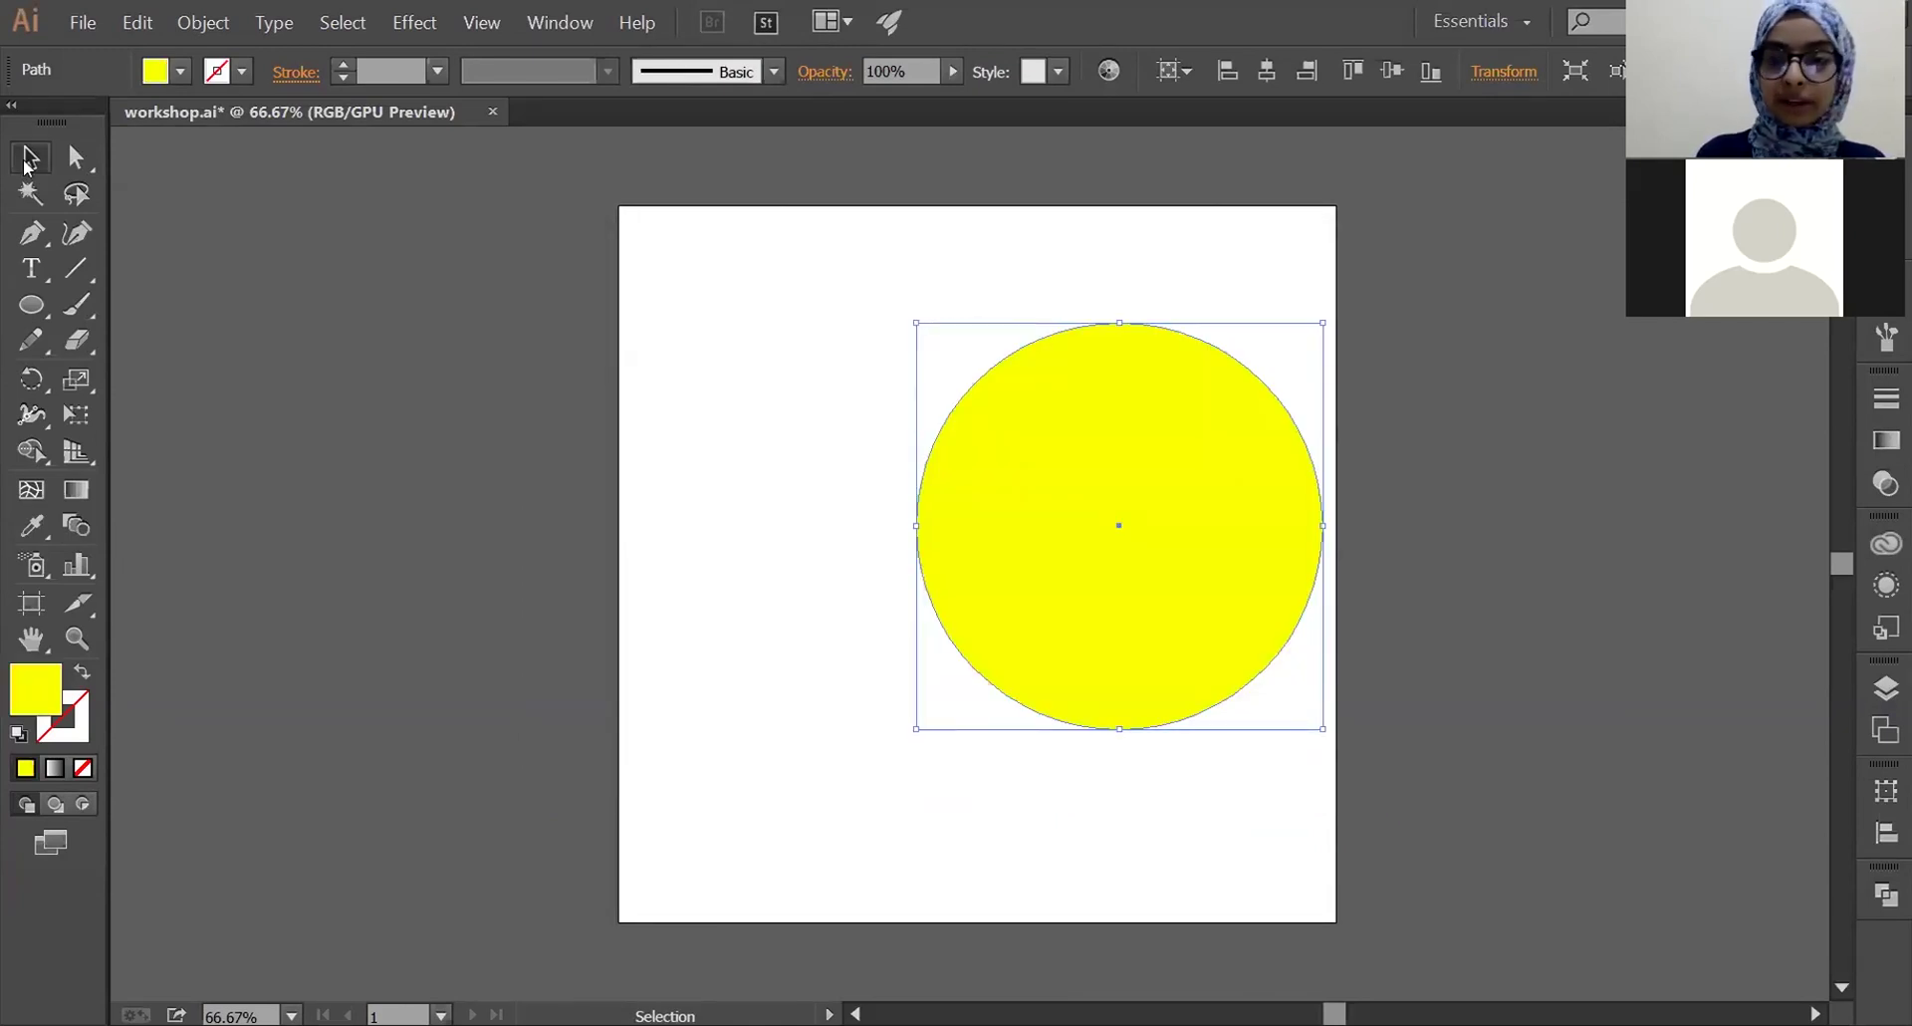
click(1551, 506)
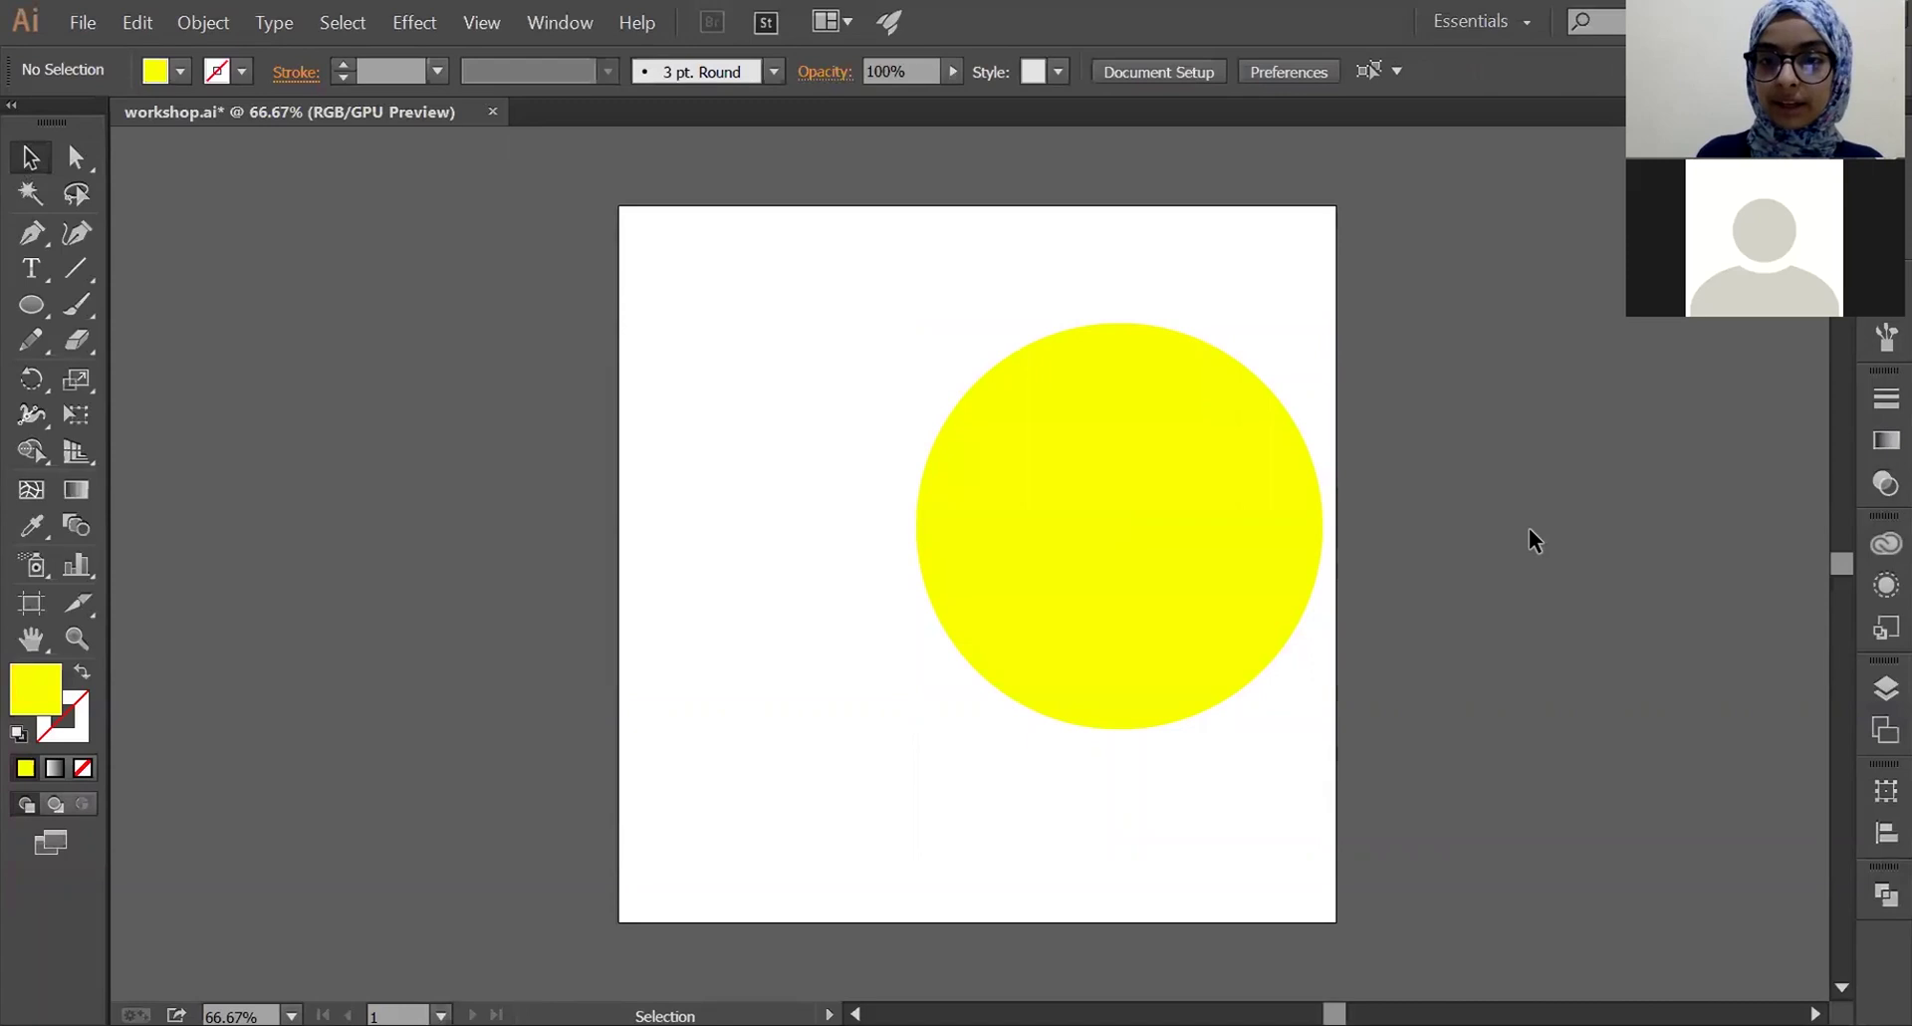
click(1247, 667)
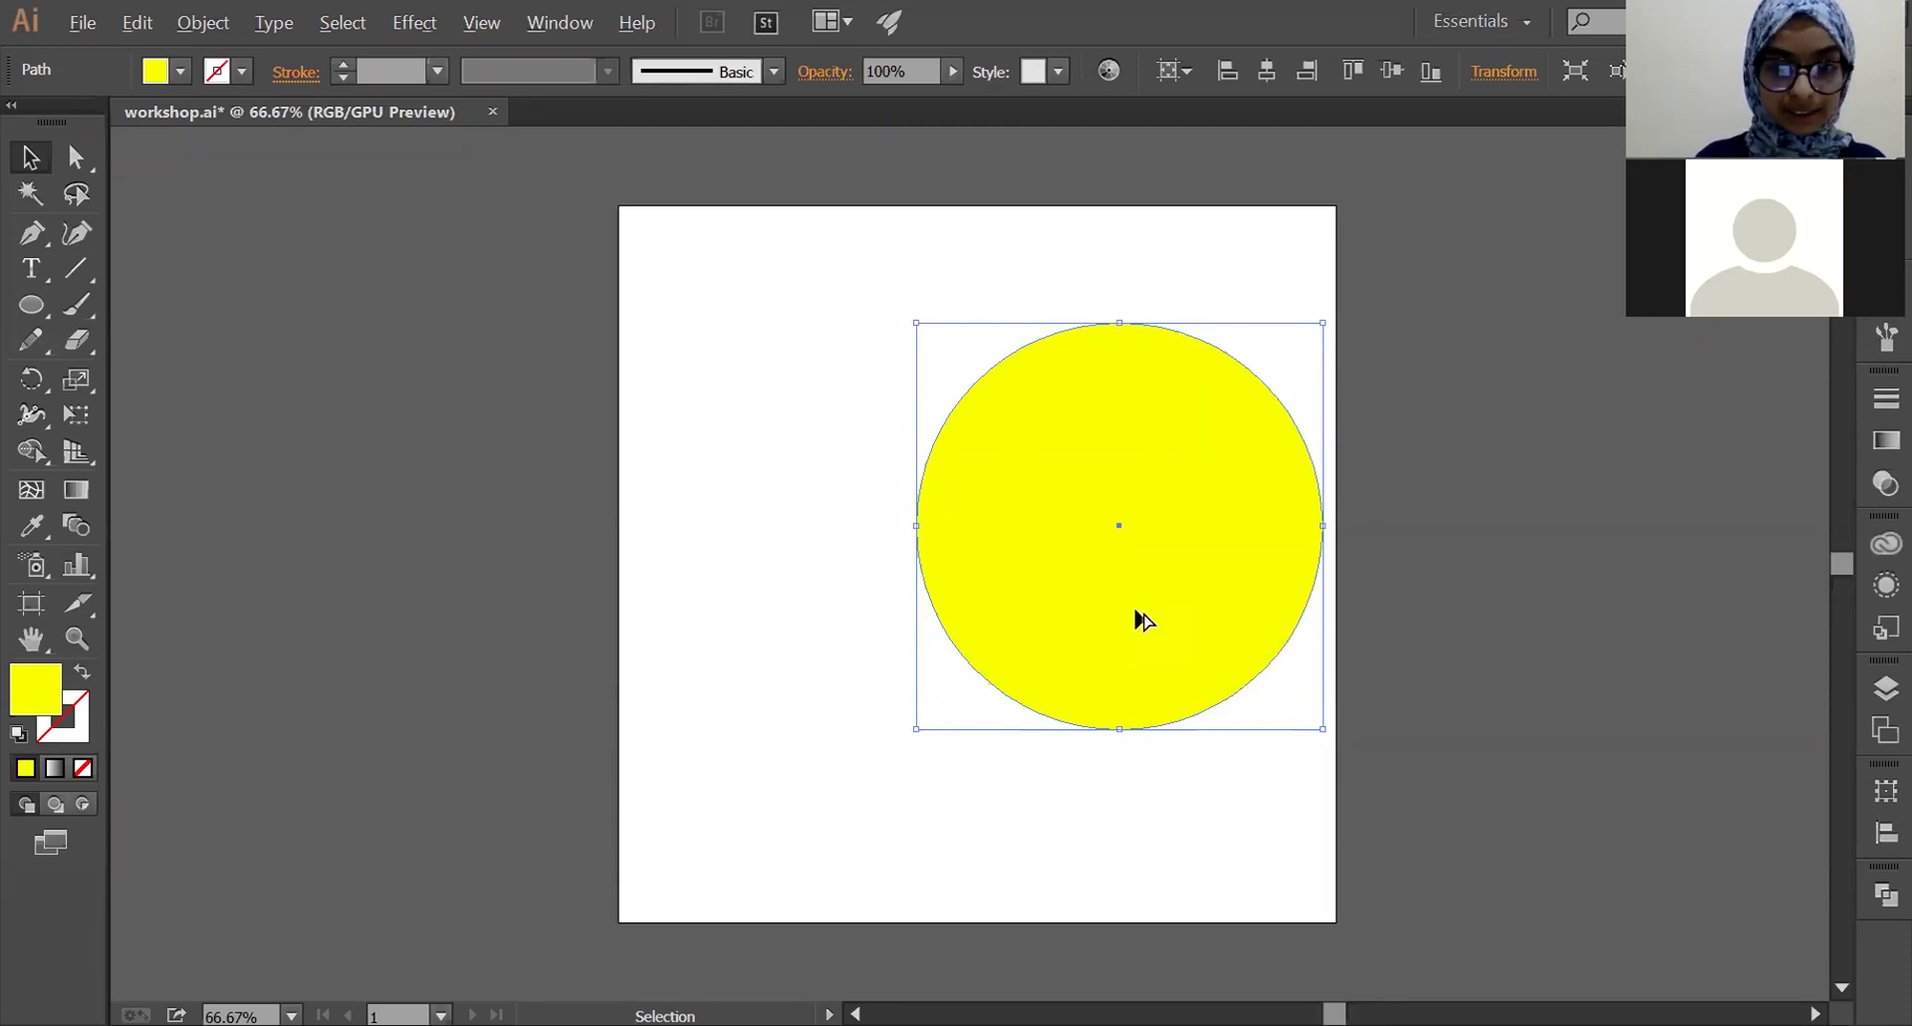
- Copy the yellow circle, fill the copy dark olive, and overlap the yellow circle's left side
drag(1136, 610, 730, 516)
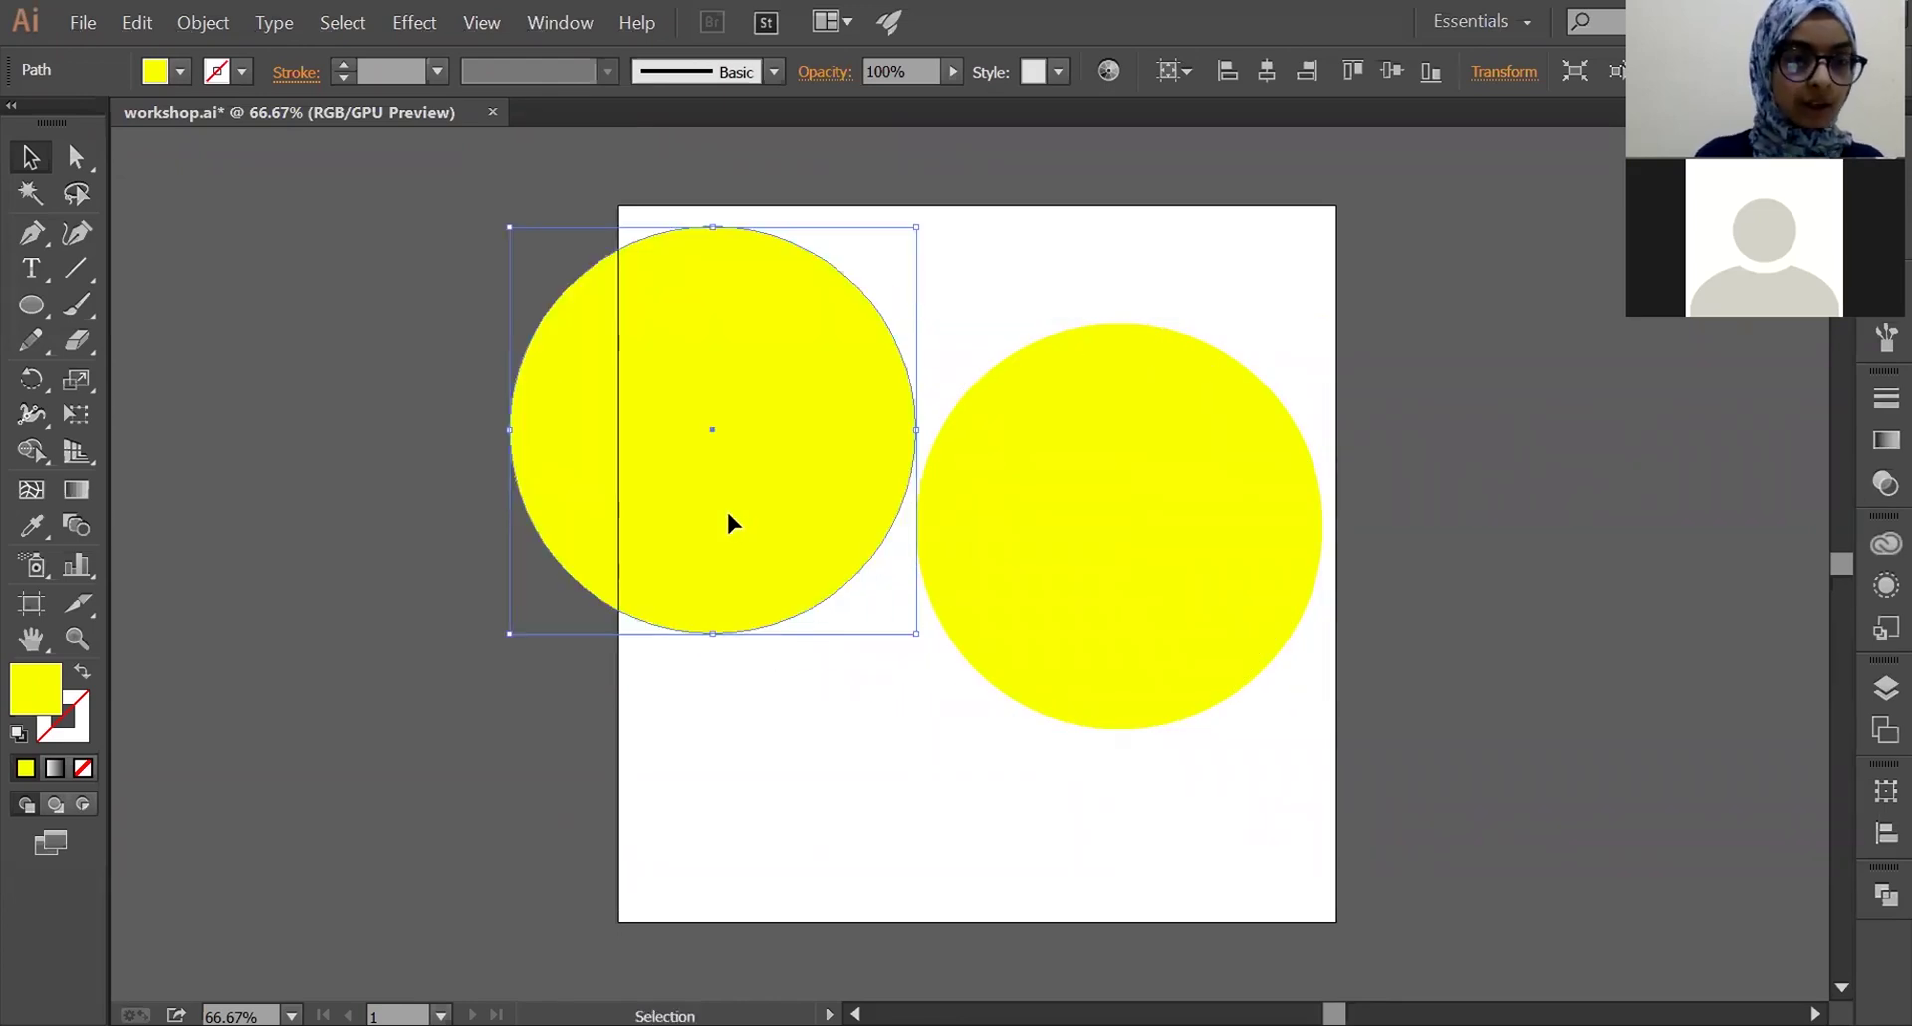
double_click(22, 700)
click(704, 594)
key(Return)
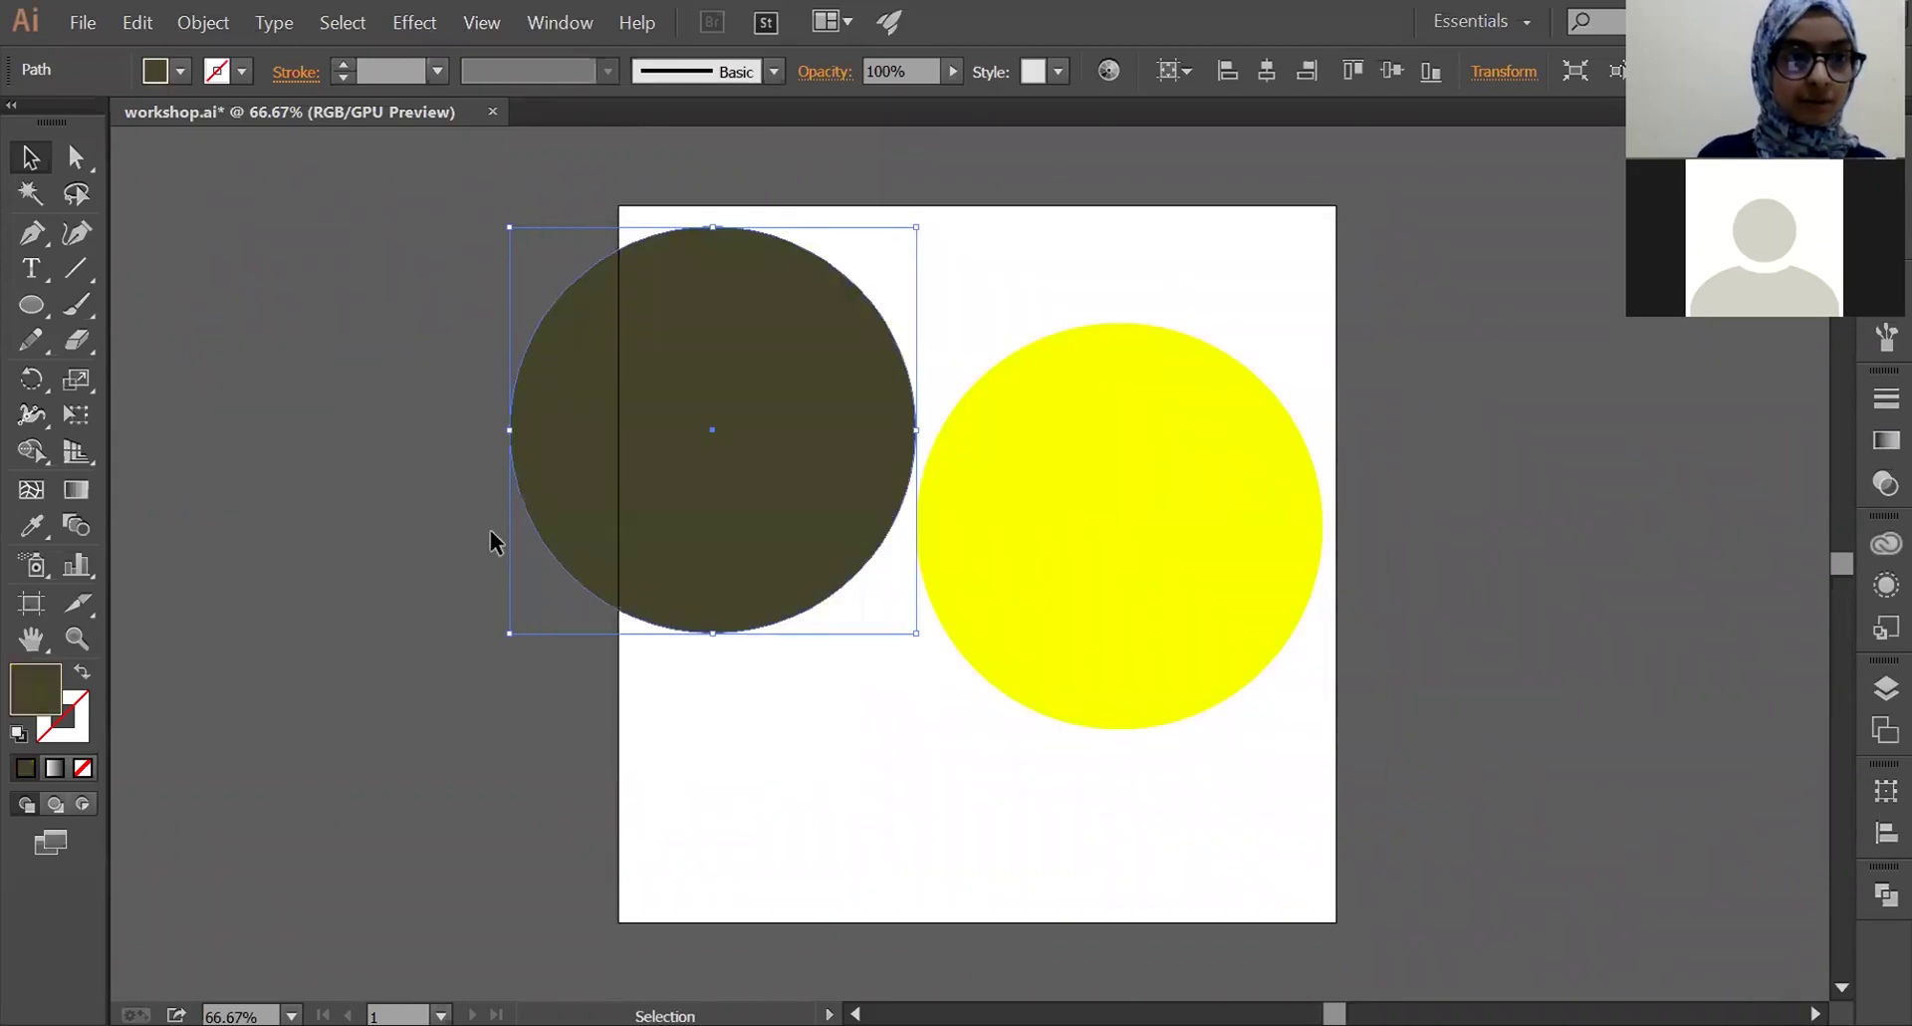
drag(773, 484, 1096, 574)
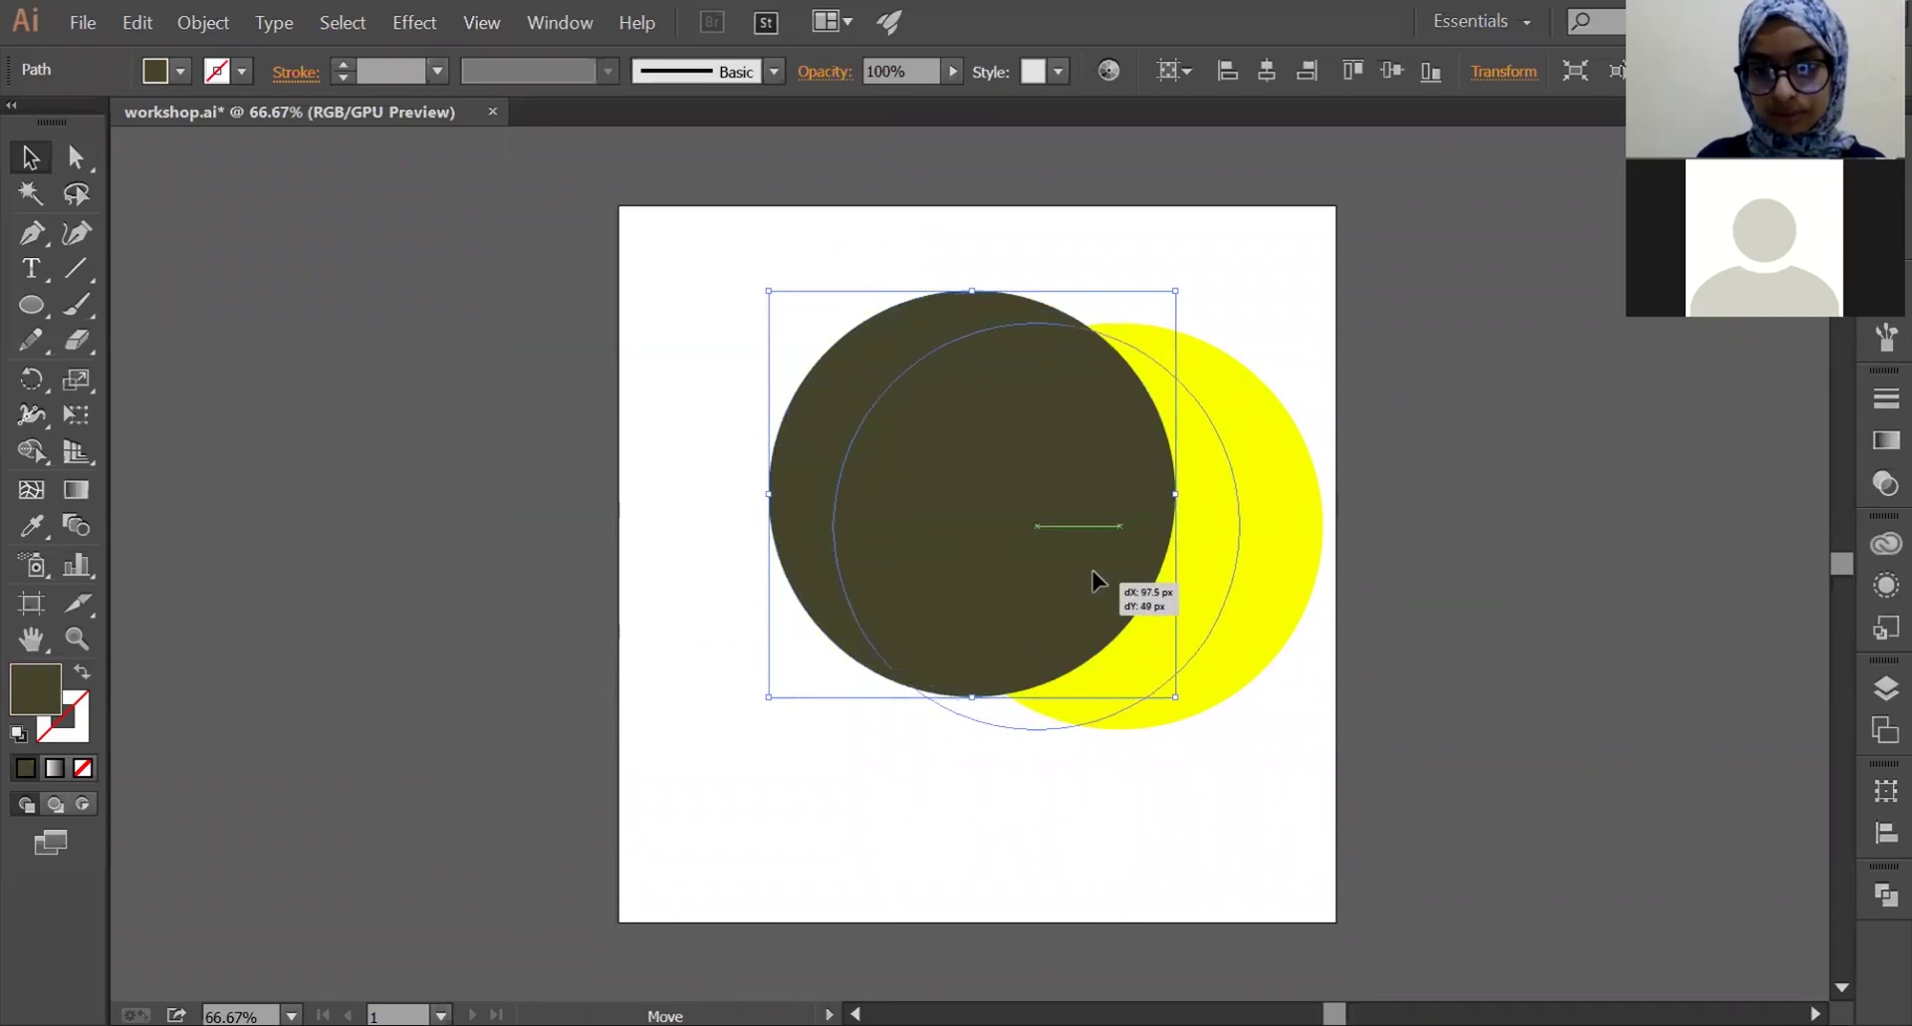
drag(1095, 574, 1090, 561)
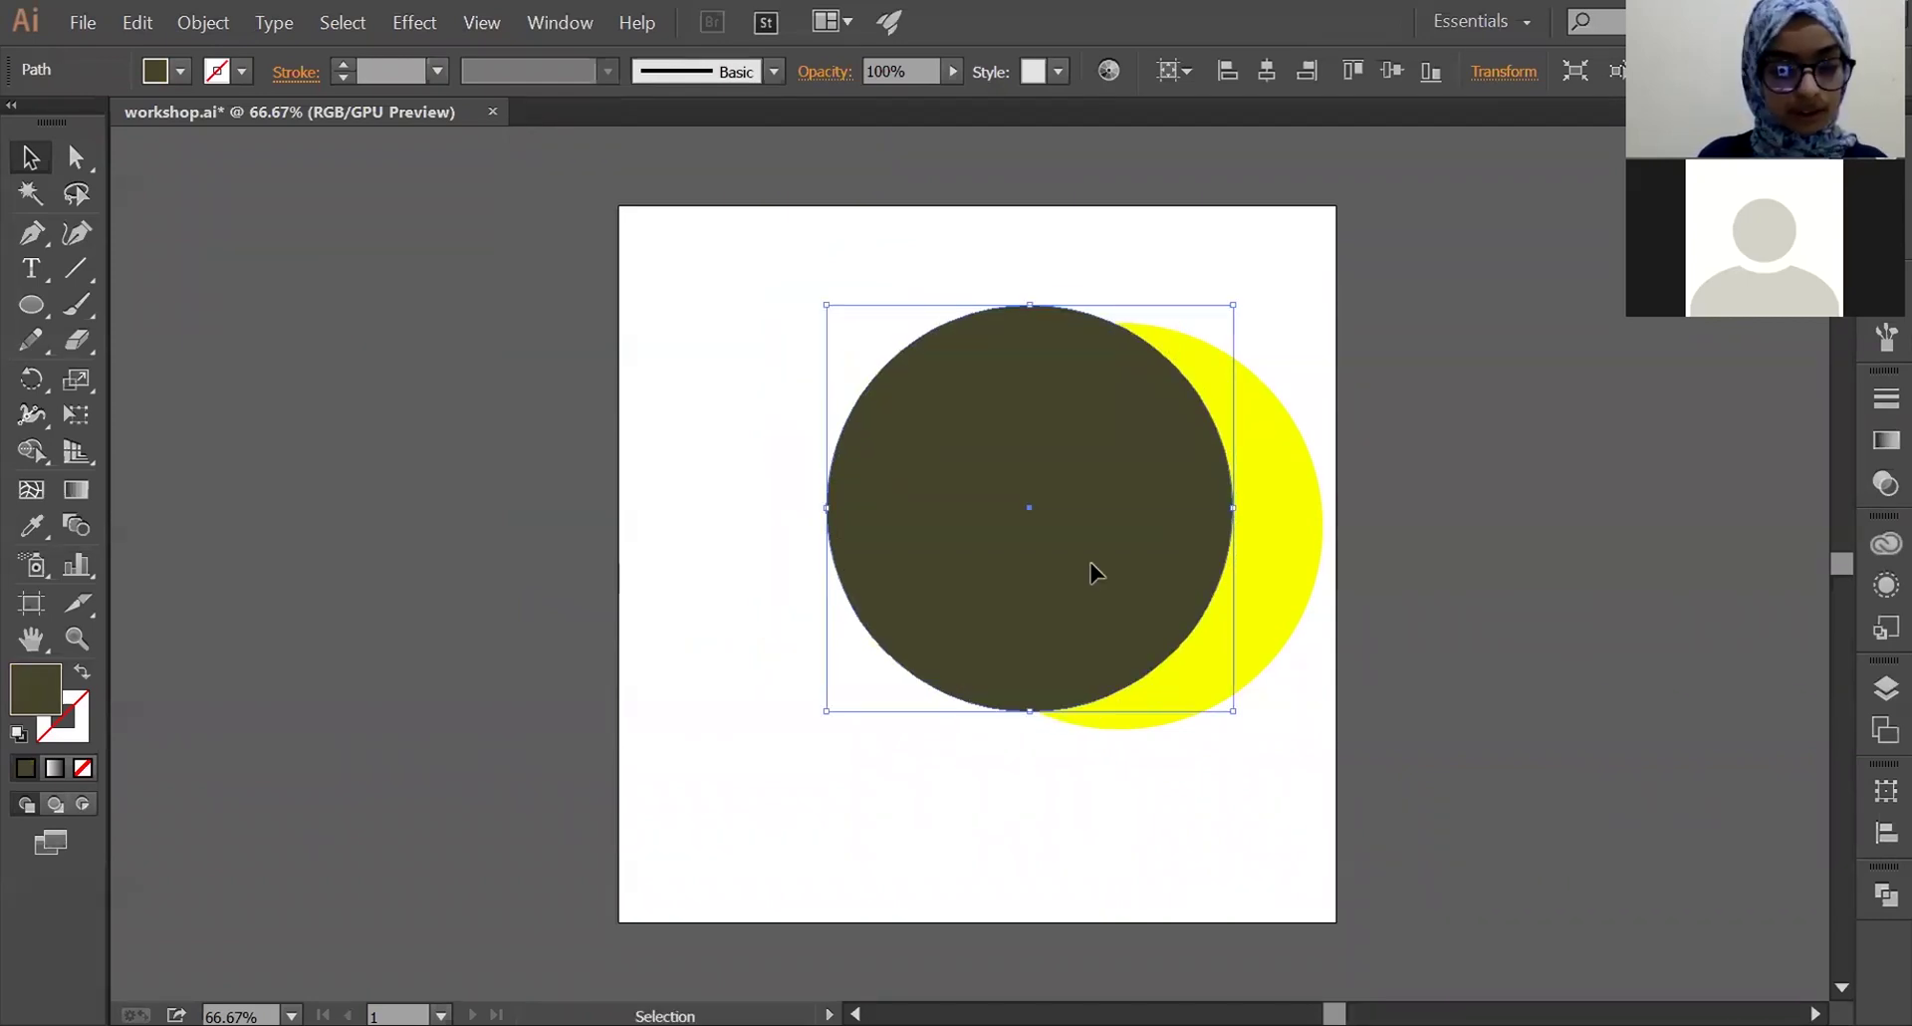
- Vertically centre-align both circles and move the pair up-left toward the page centre
shift+click(1295, 622)
click(1175, 64)
click(1090, 149)
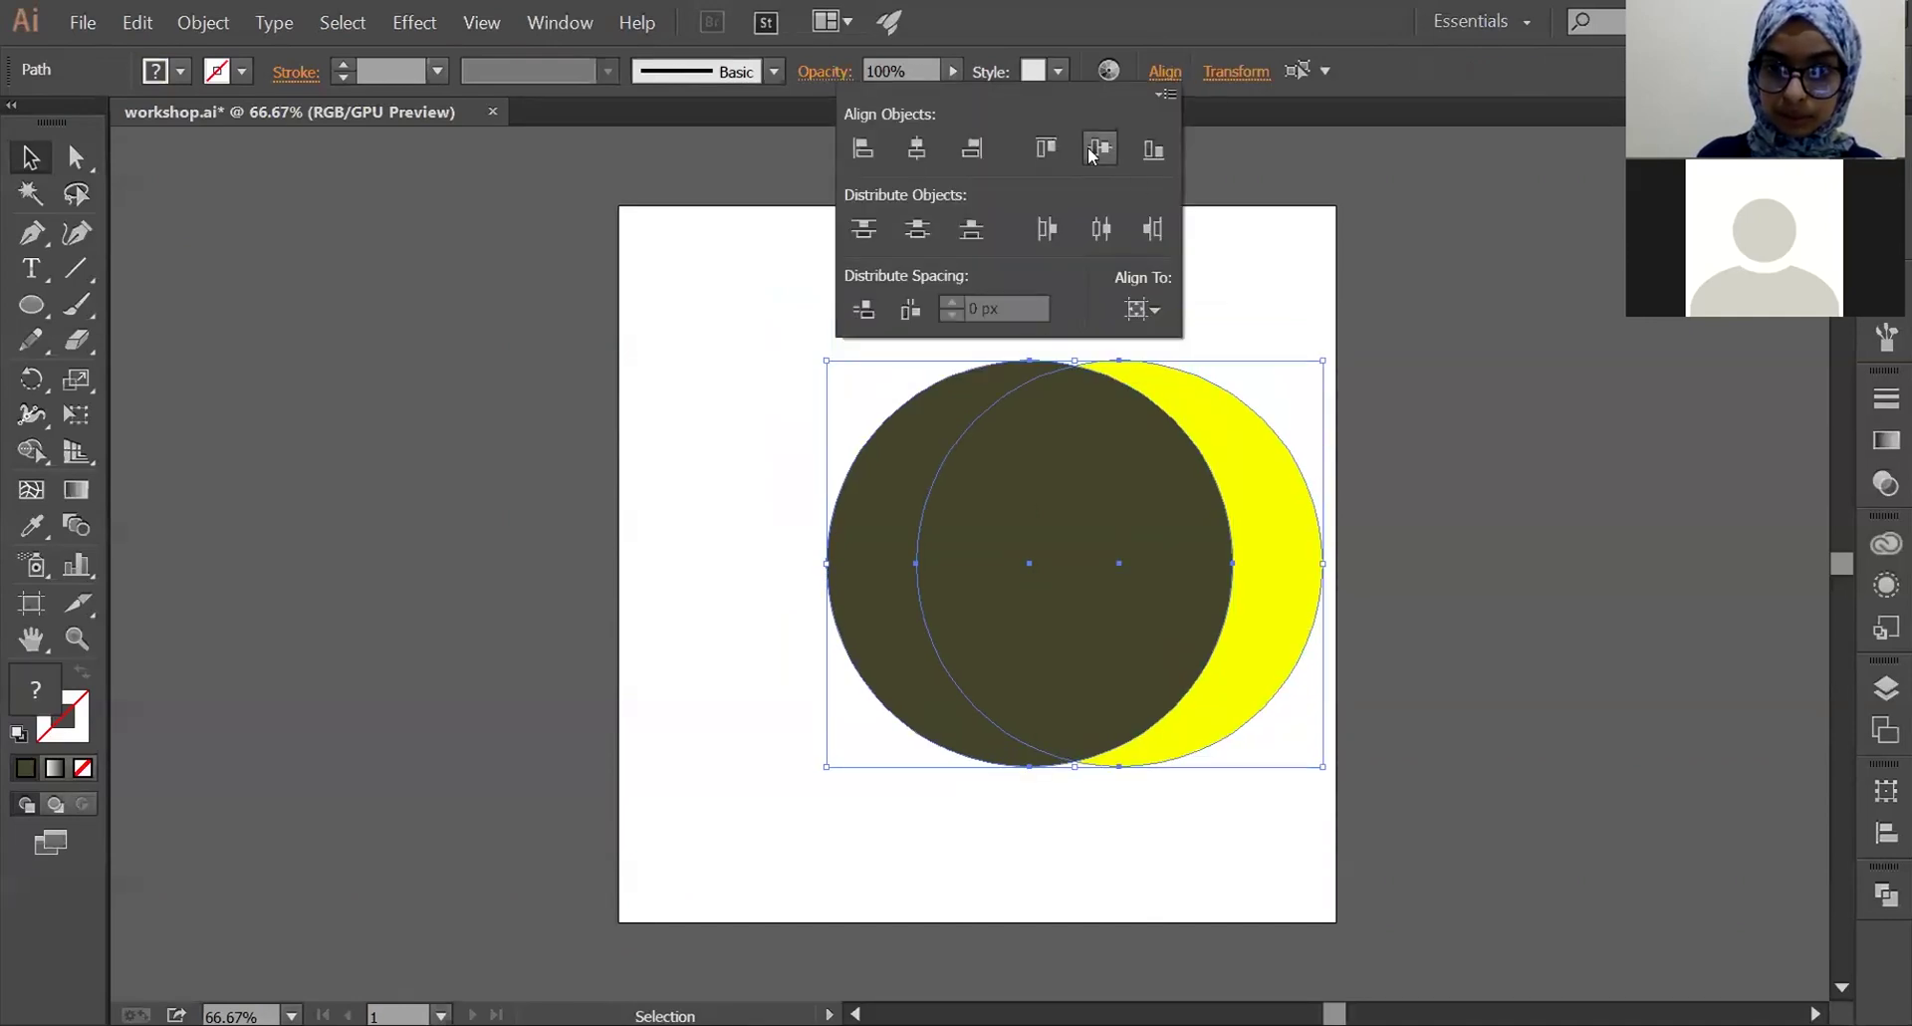
click(1271, 514)
drag(1187, 577, 1067, 564)
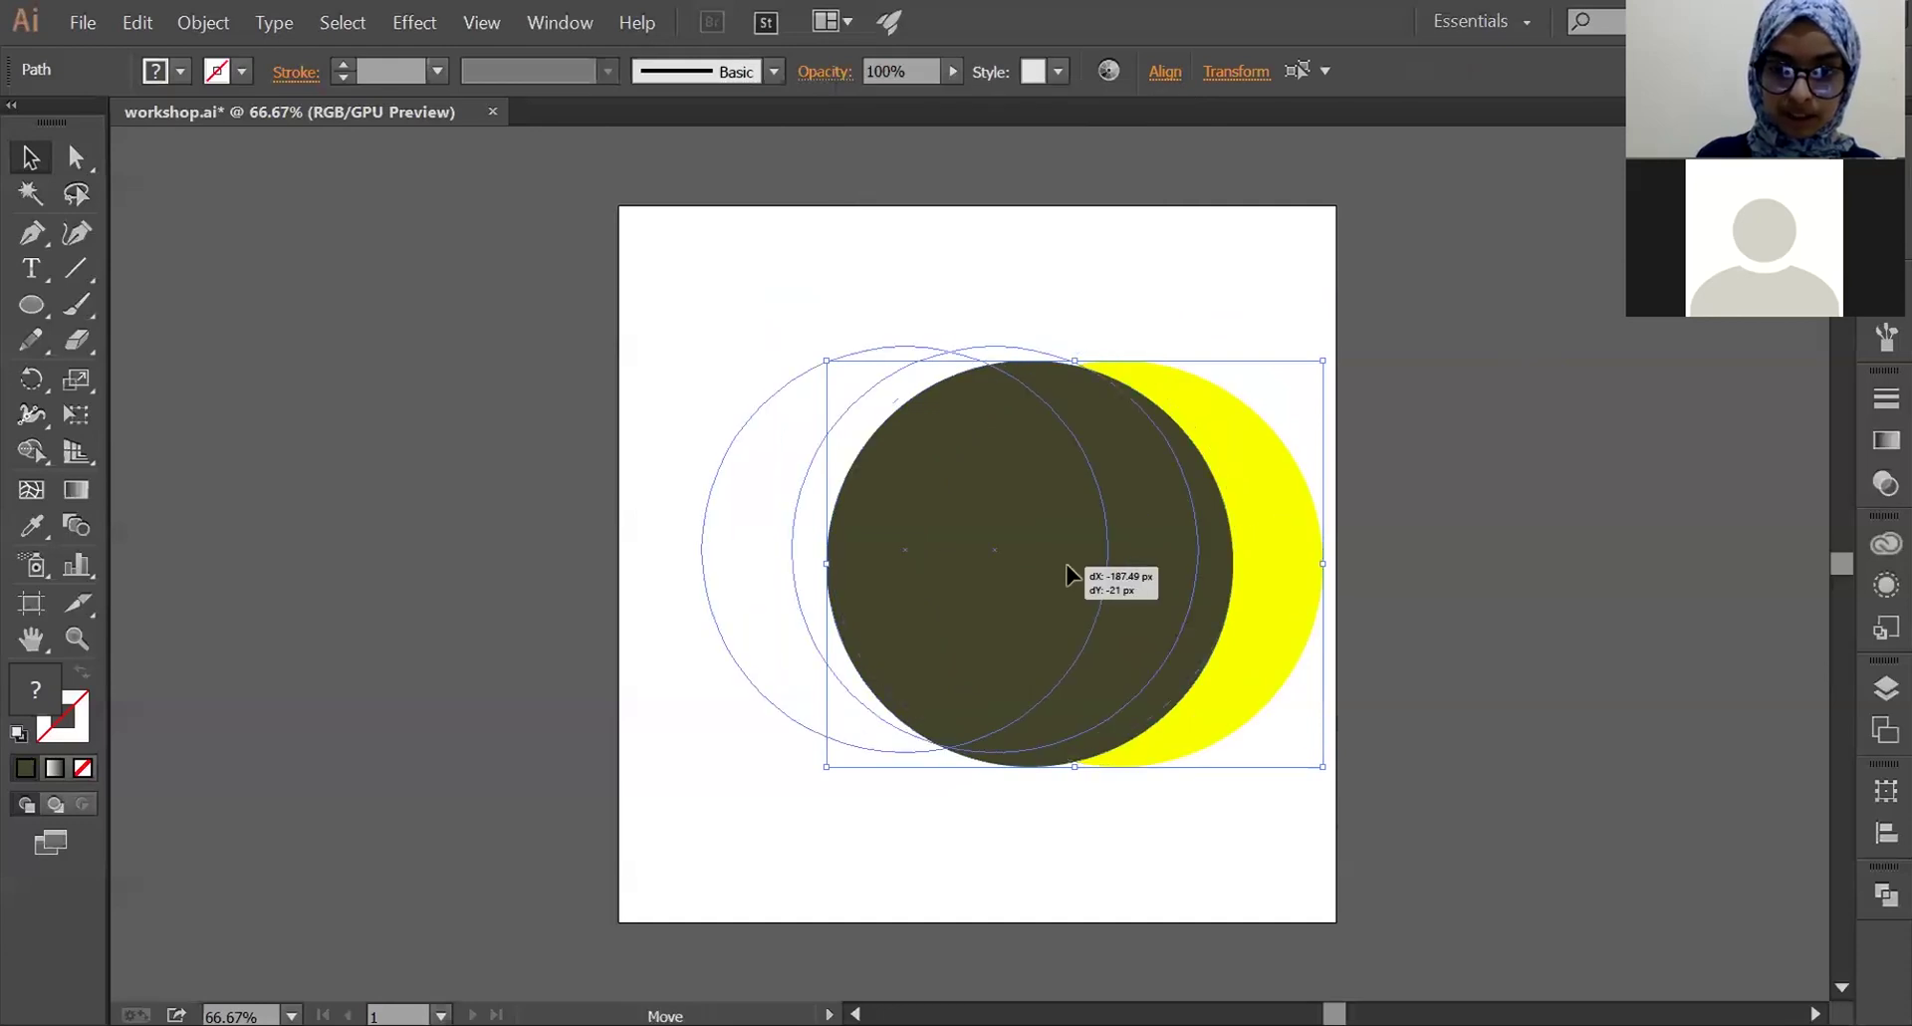
click(1341, 470)
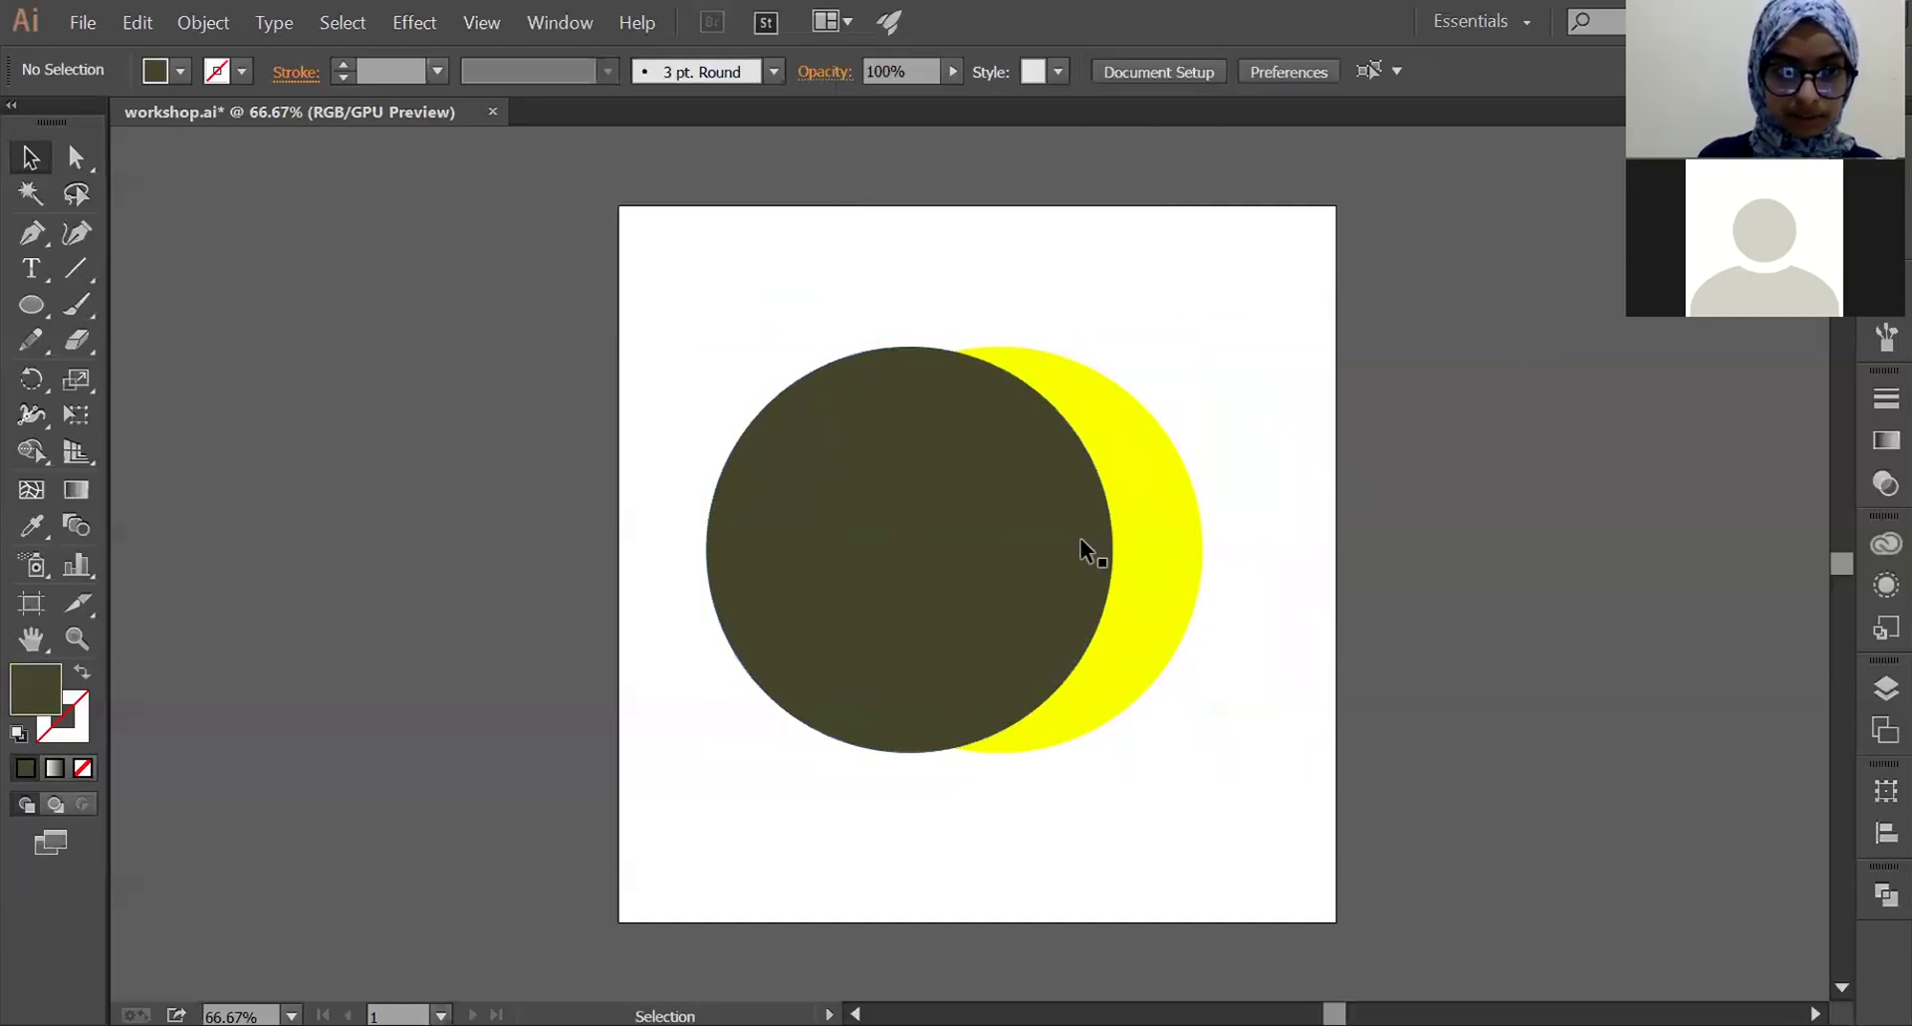
- Try a clipping mask on the two circles, then undo it
click(921, 680)
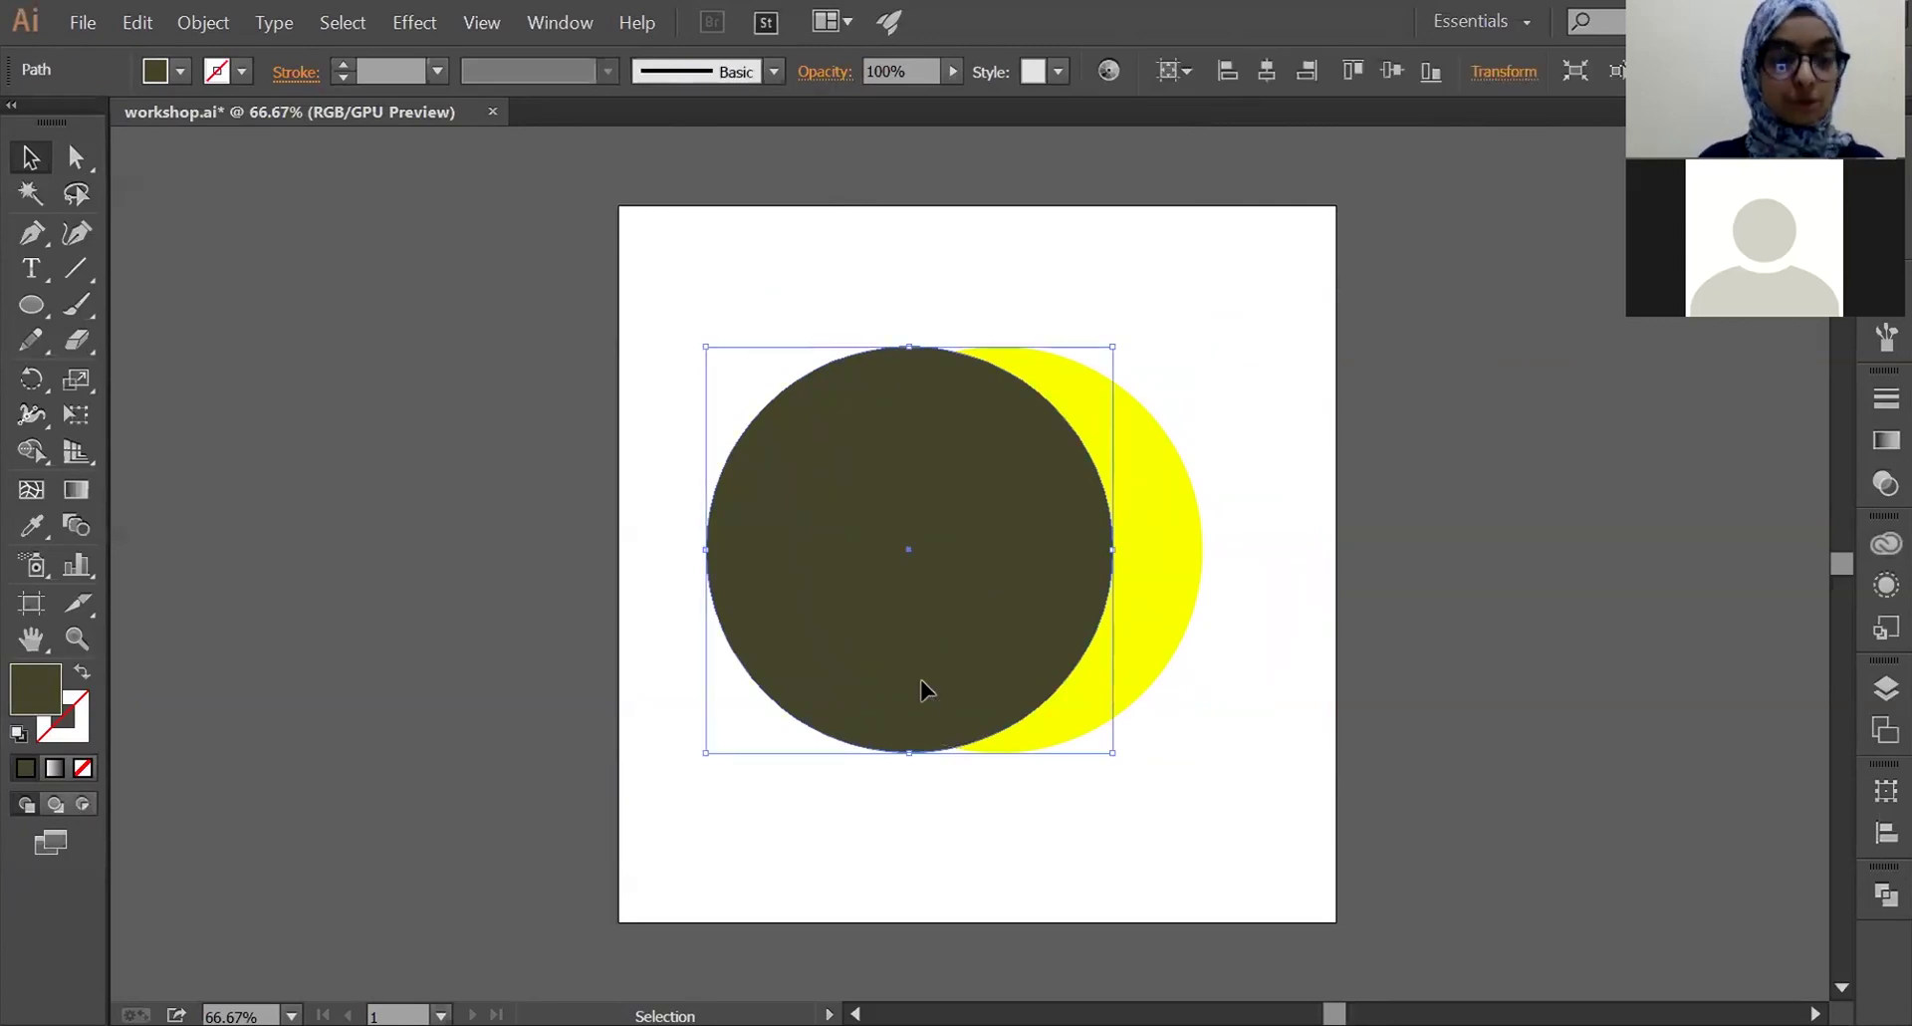
shift+click(1111, 669)
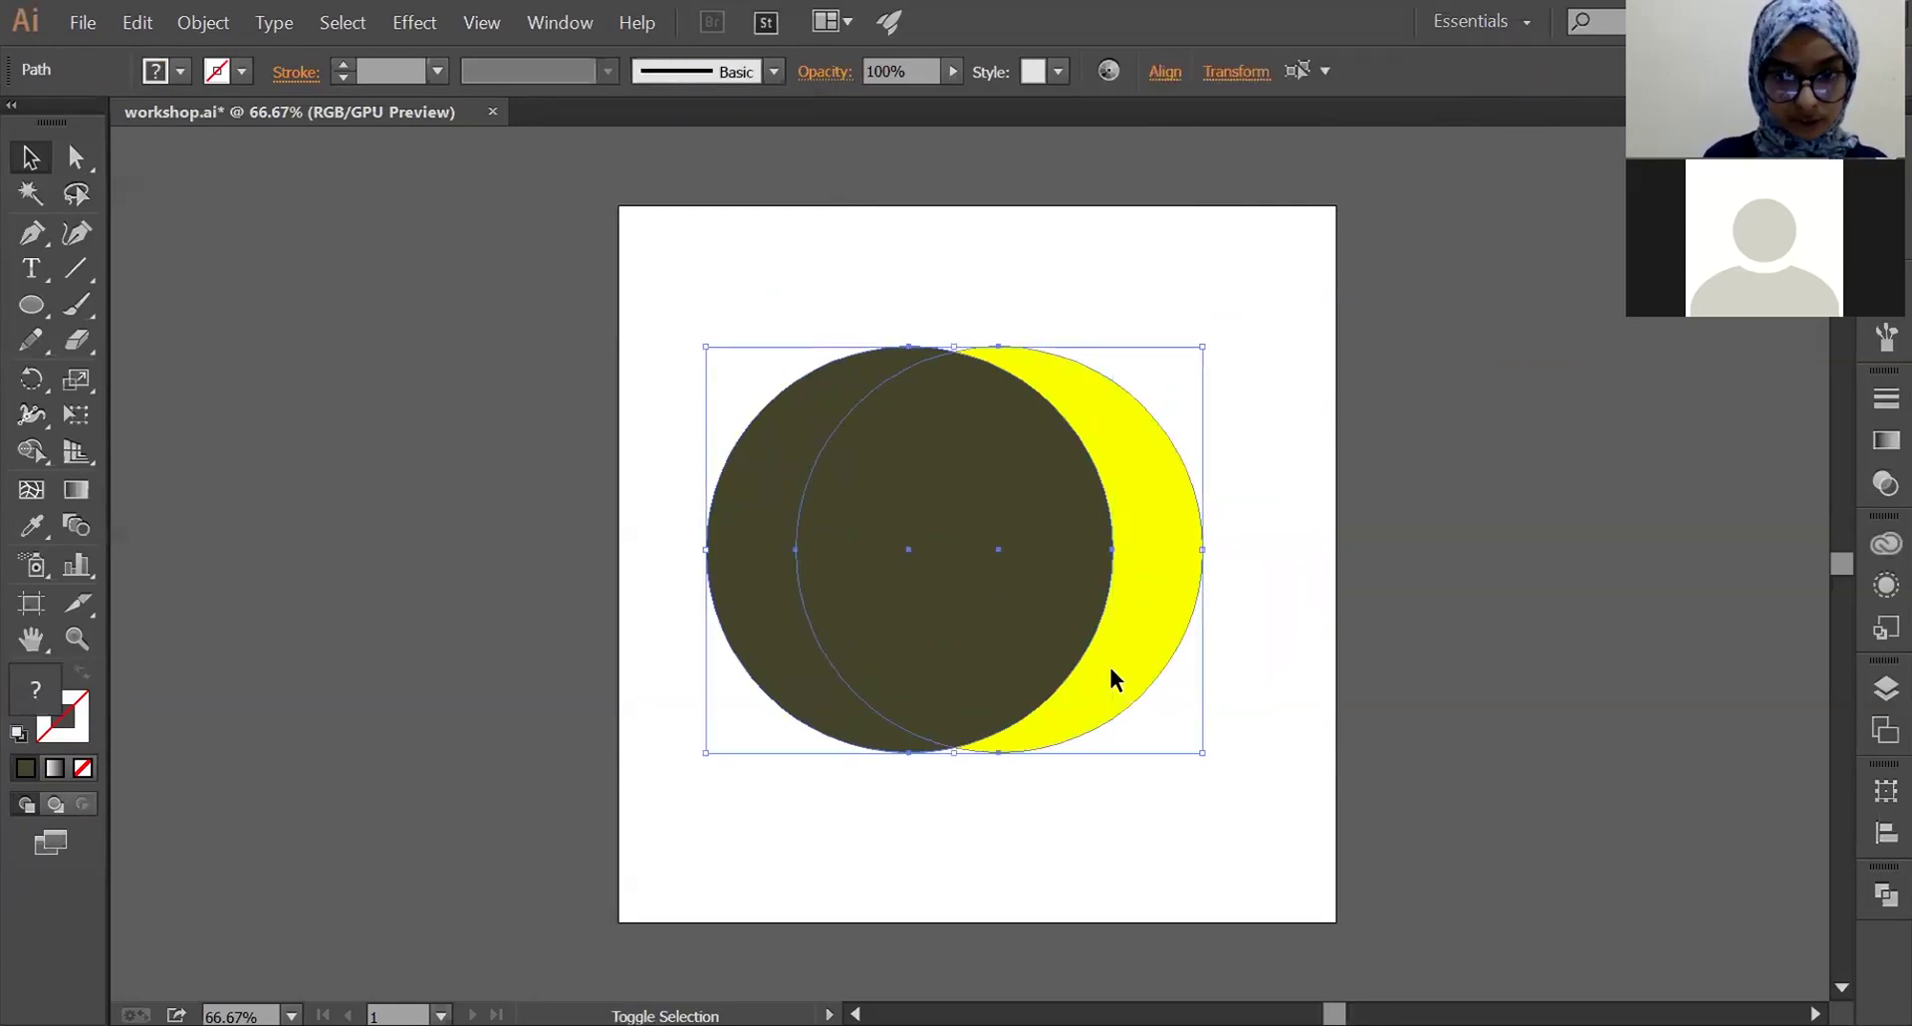
right_click(990, 638)
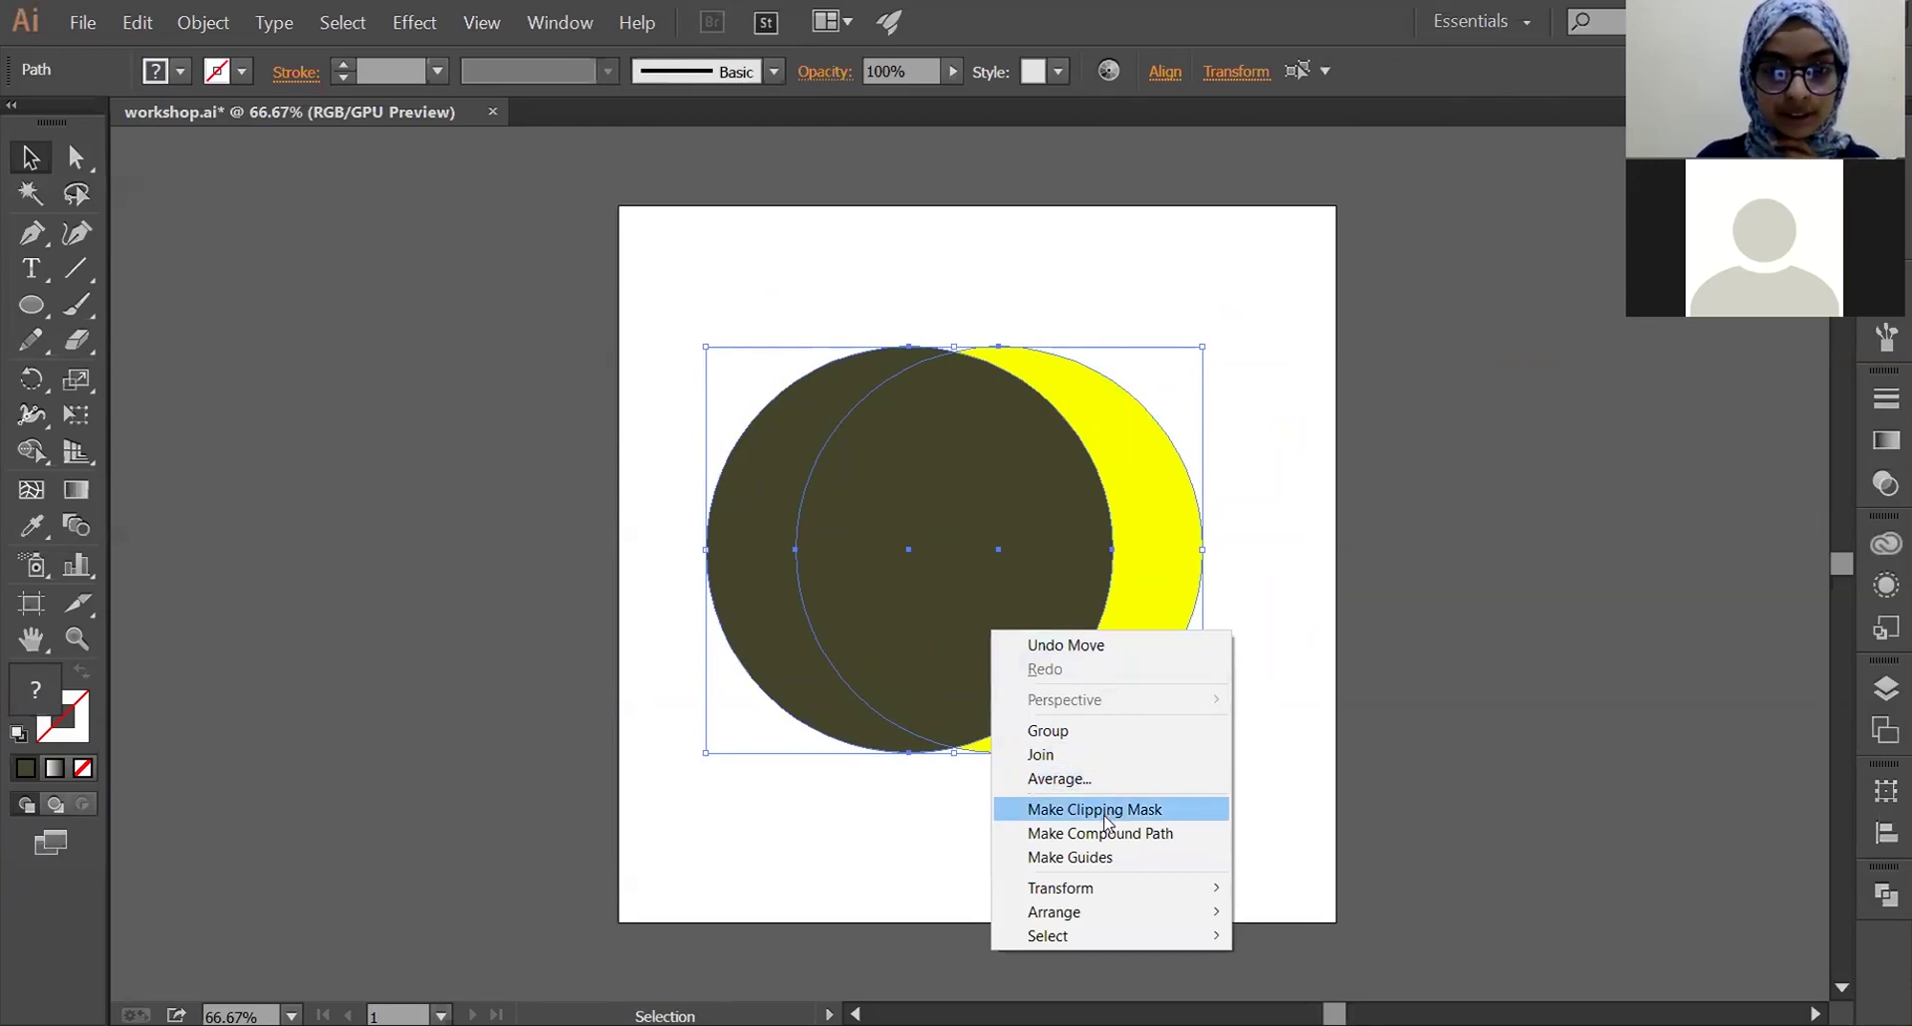
click(1105, 823)
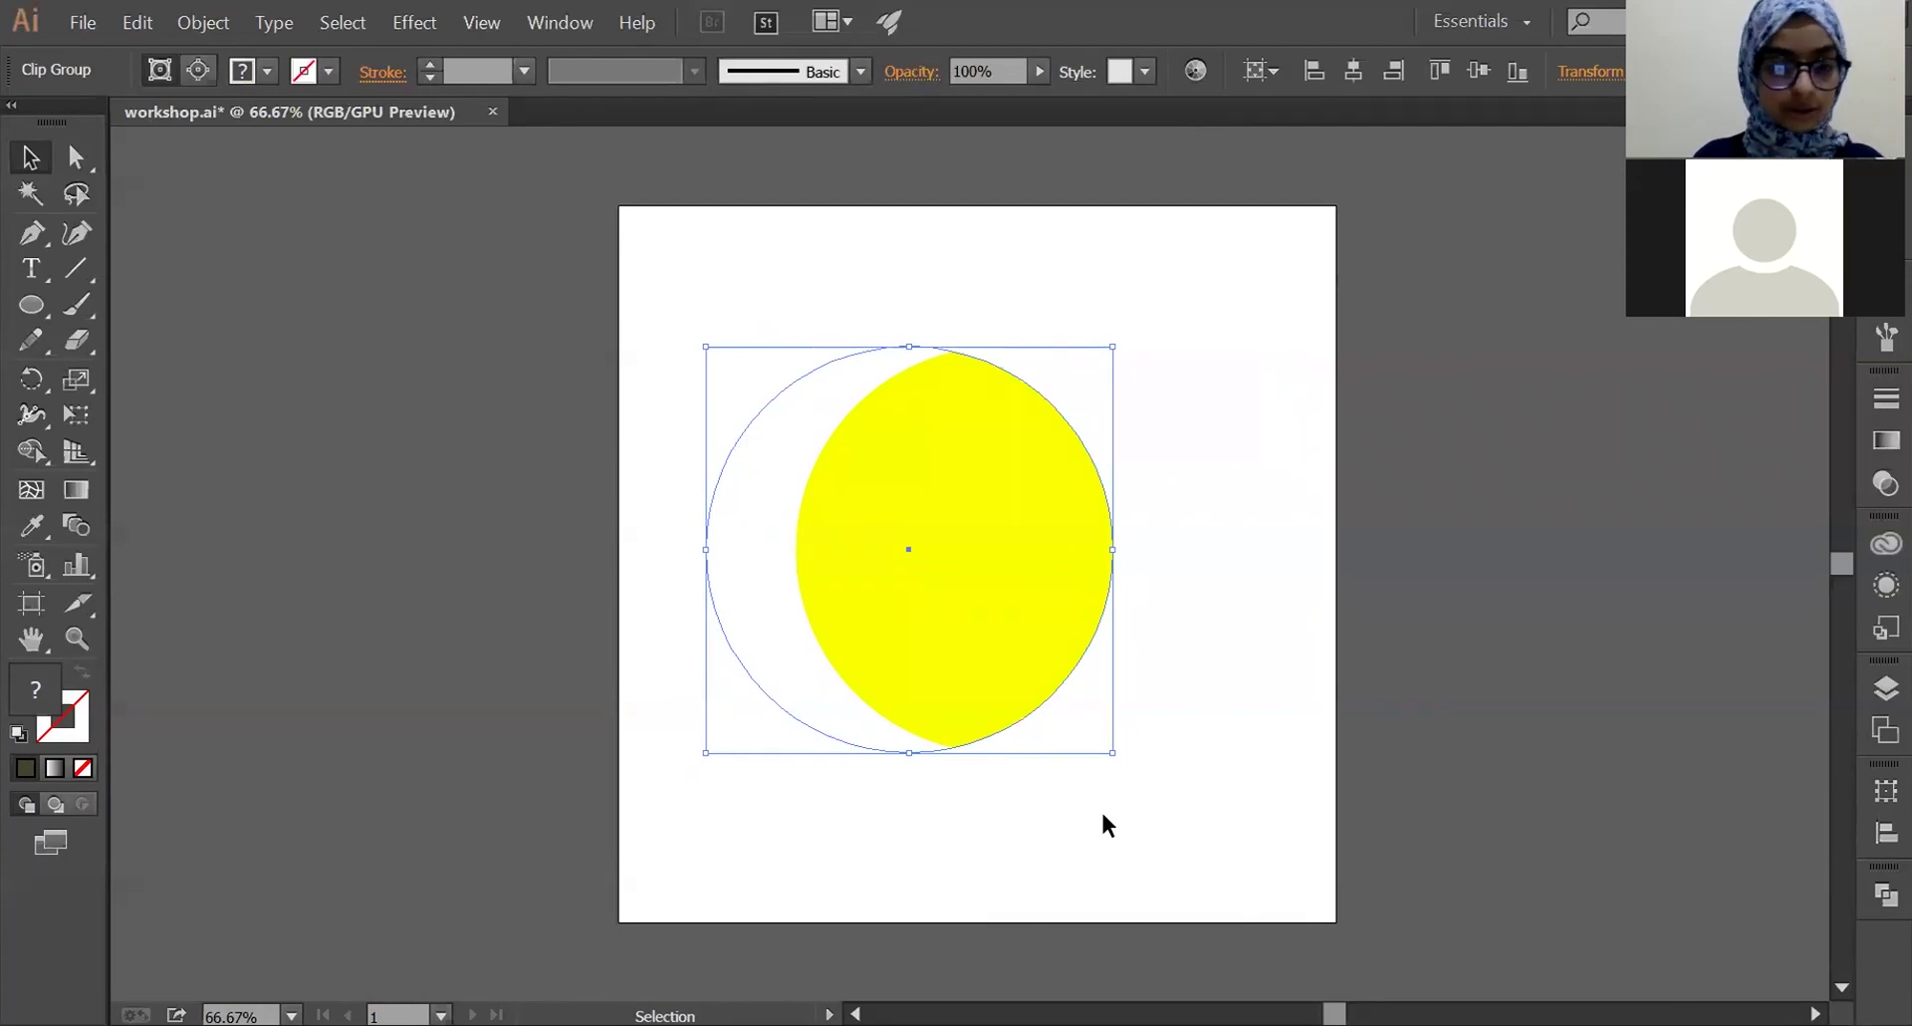
key(ctrl+z)
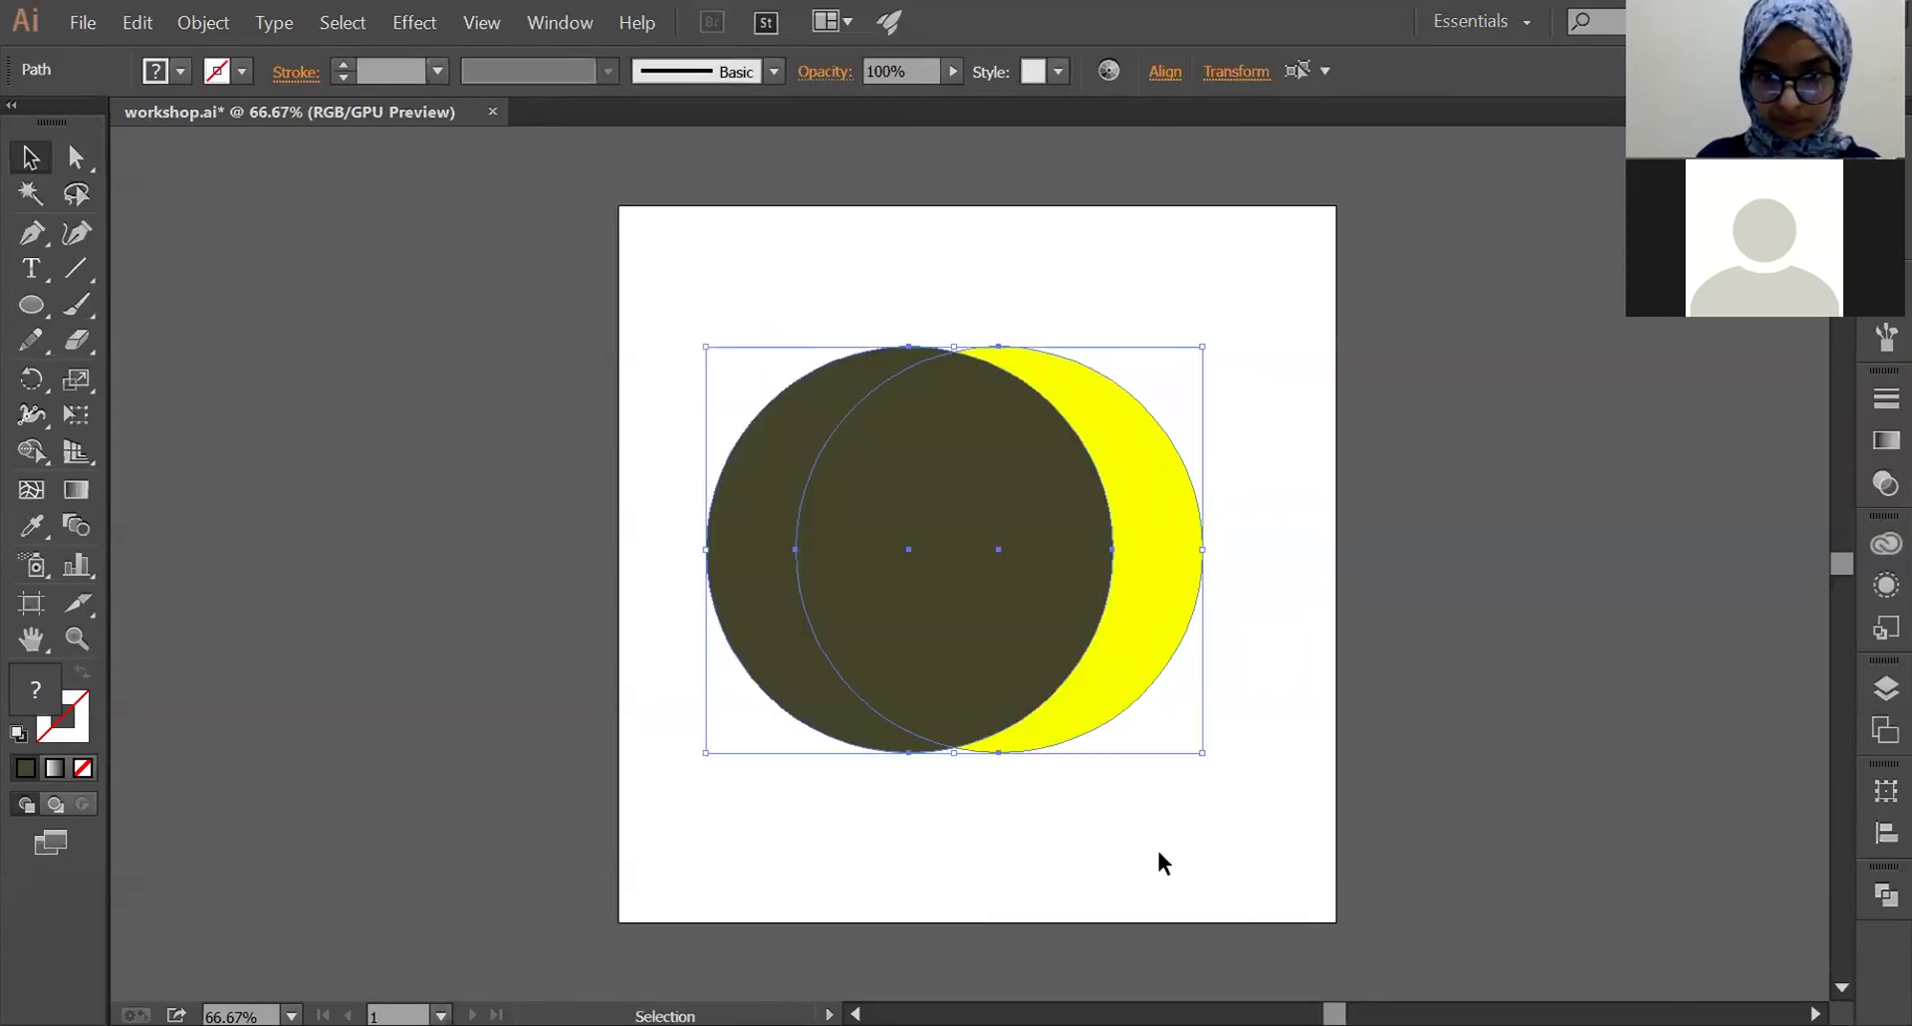
- Check the two separate circle paths in the Layers panel
click(1156, 847)
click(1886, 689)
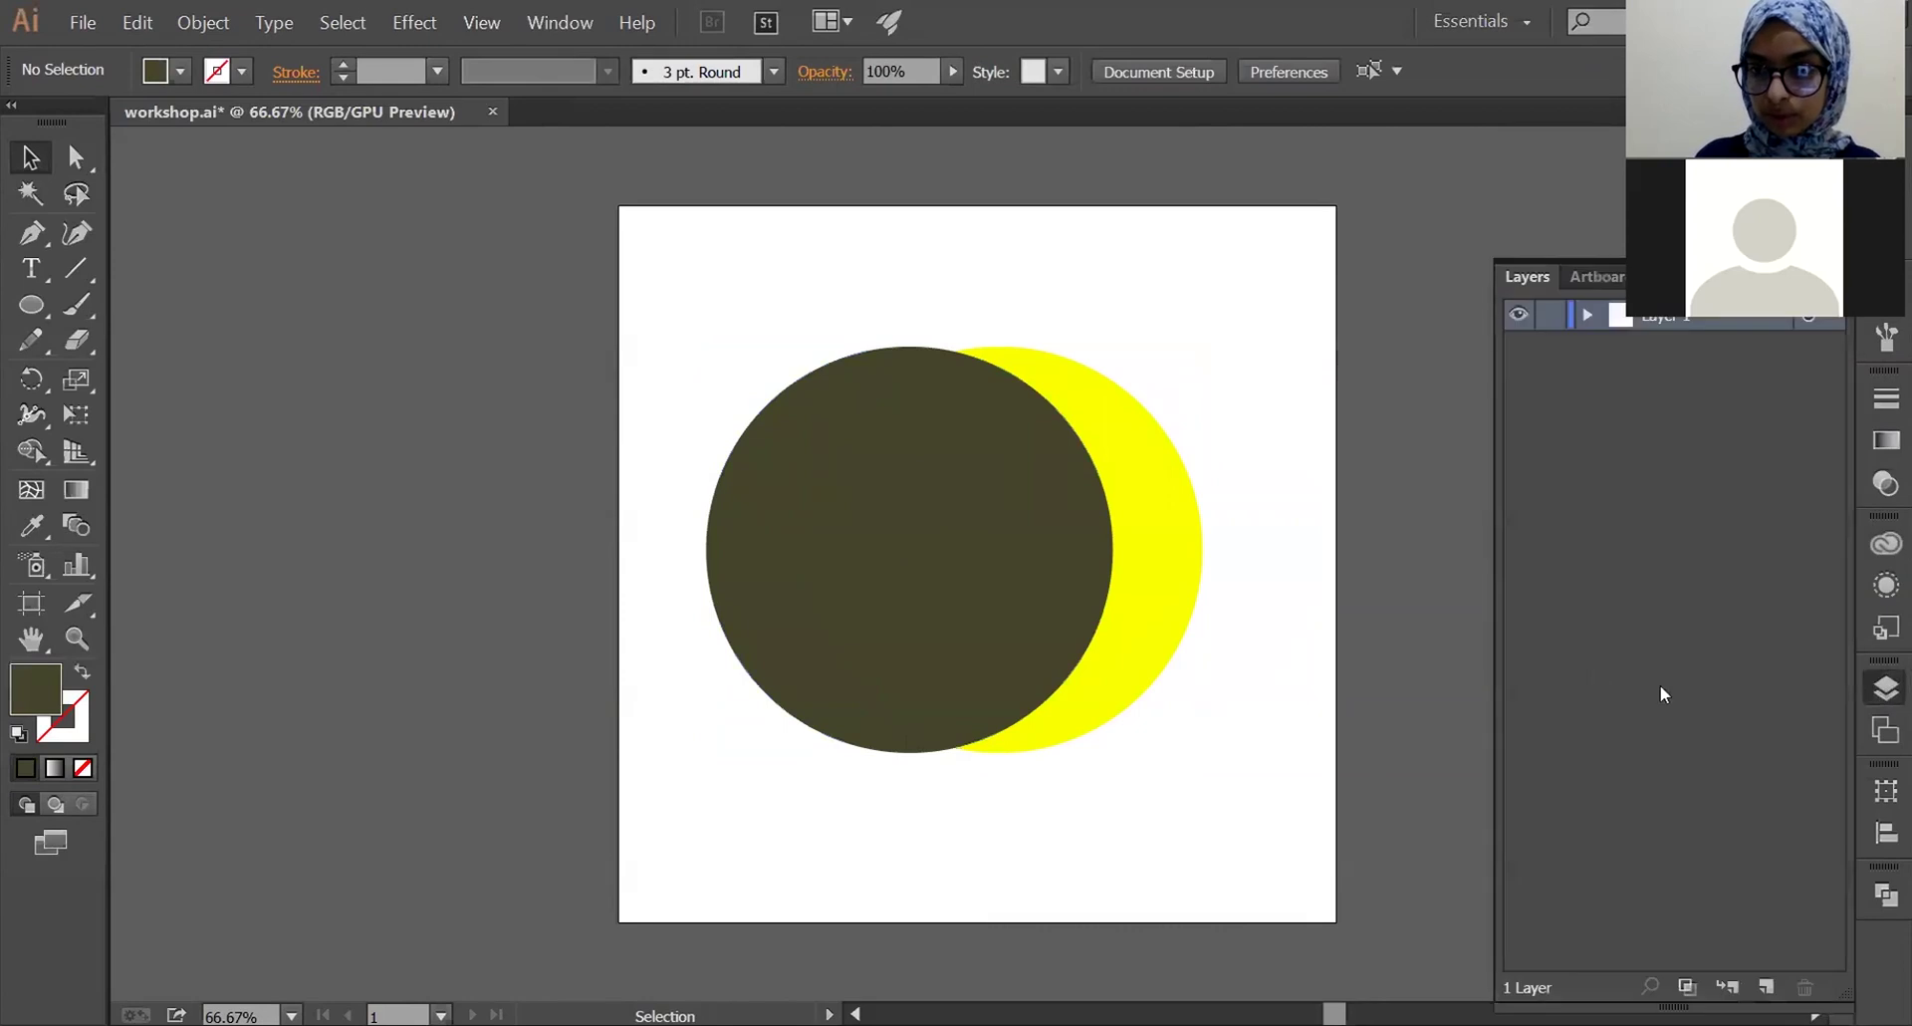
click(1590, 315)
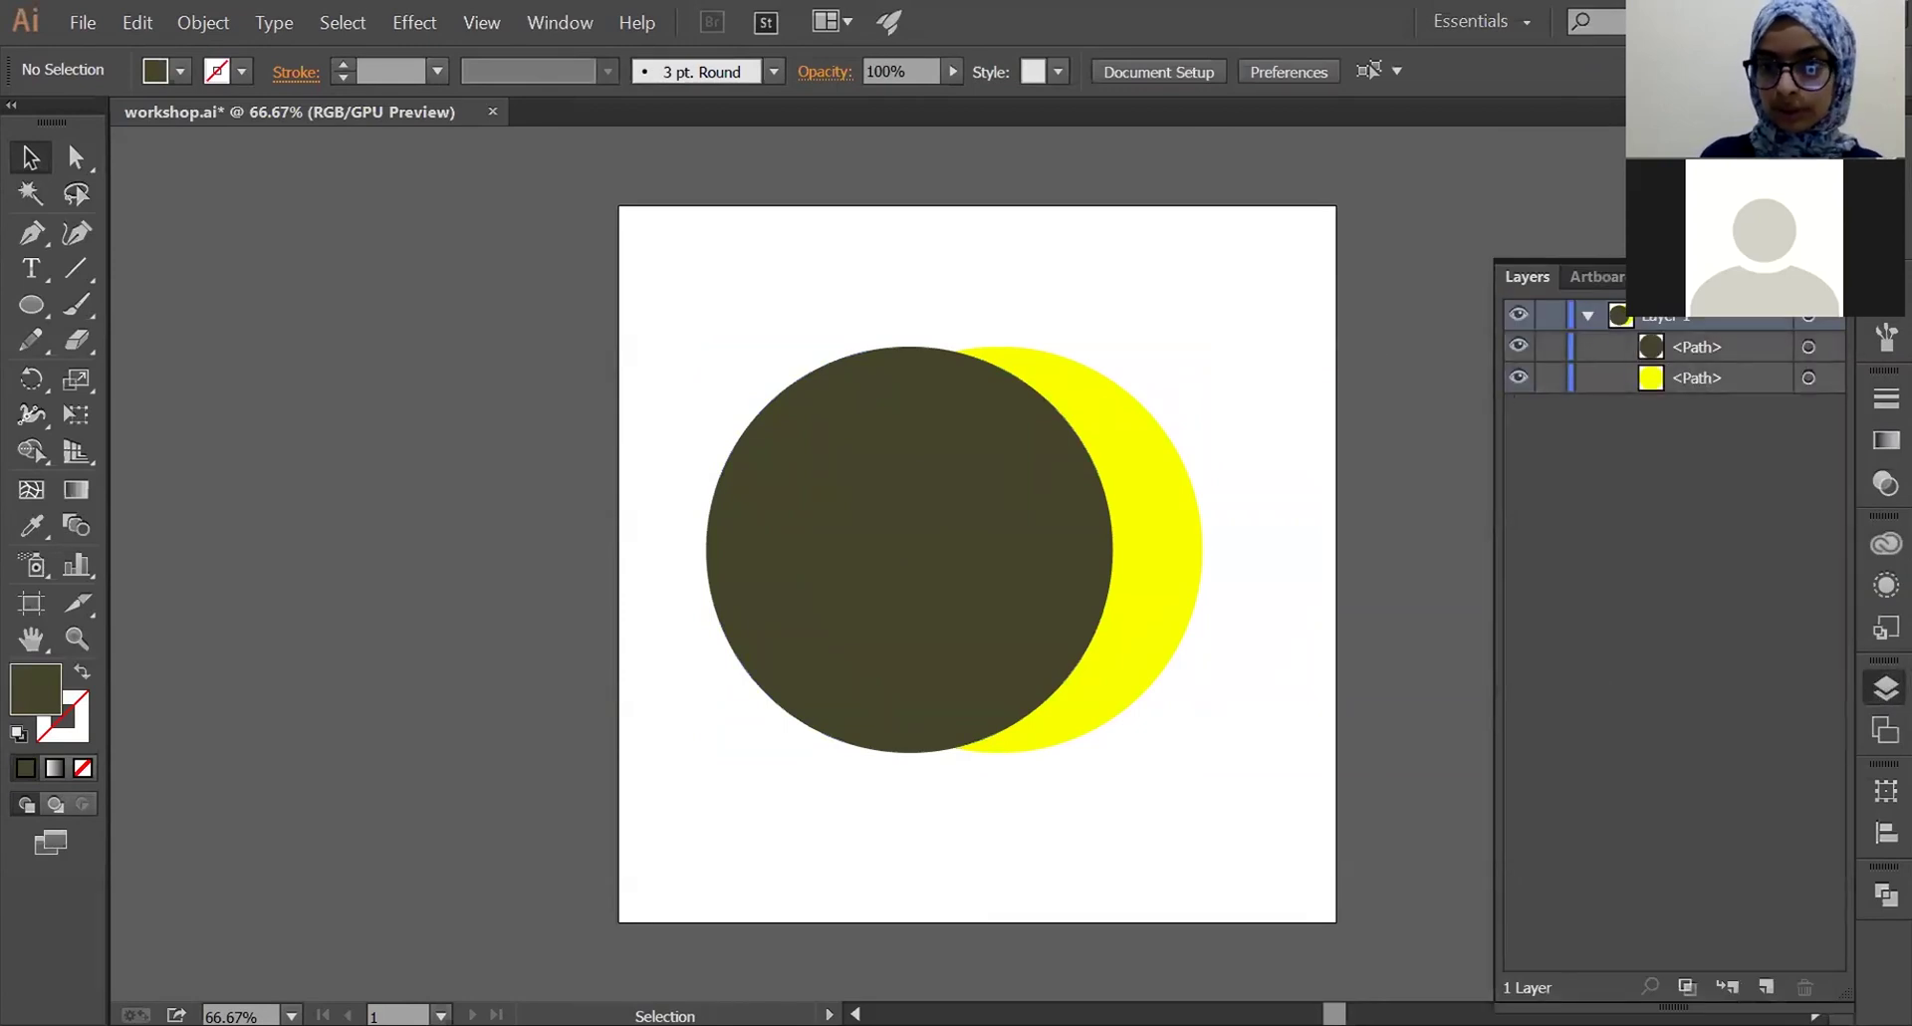
click(1885, 689)
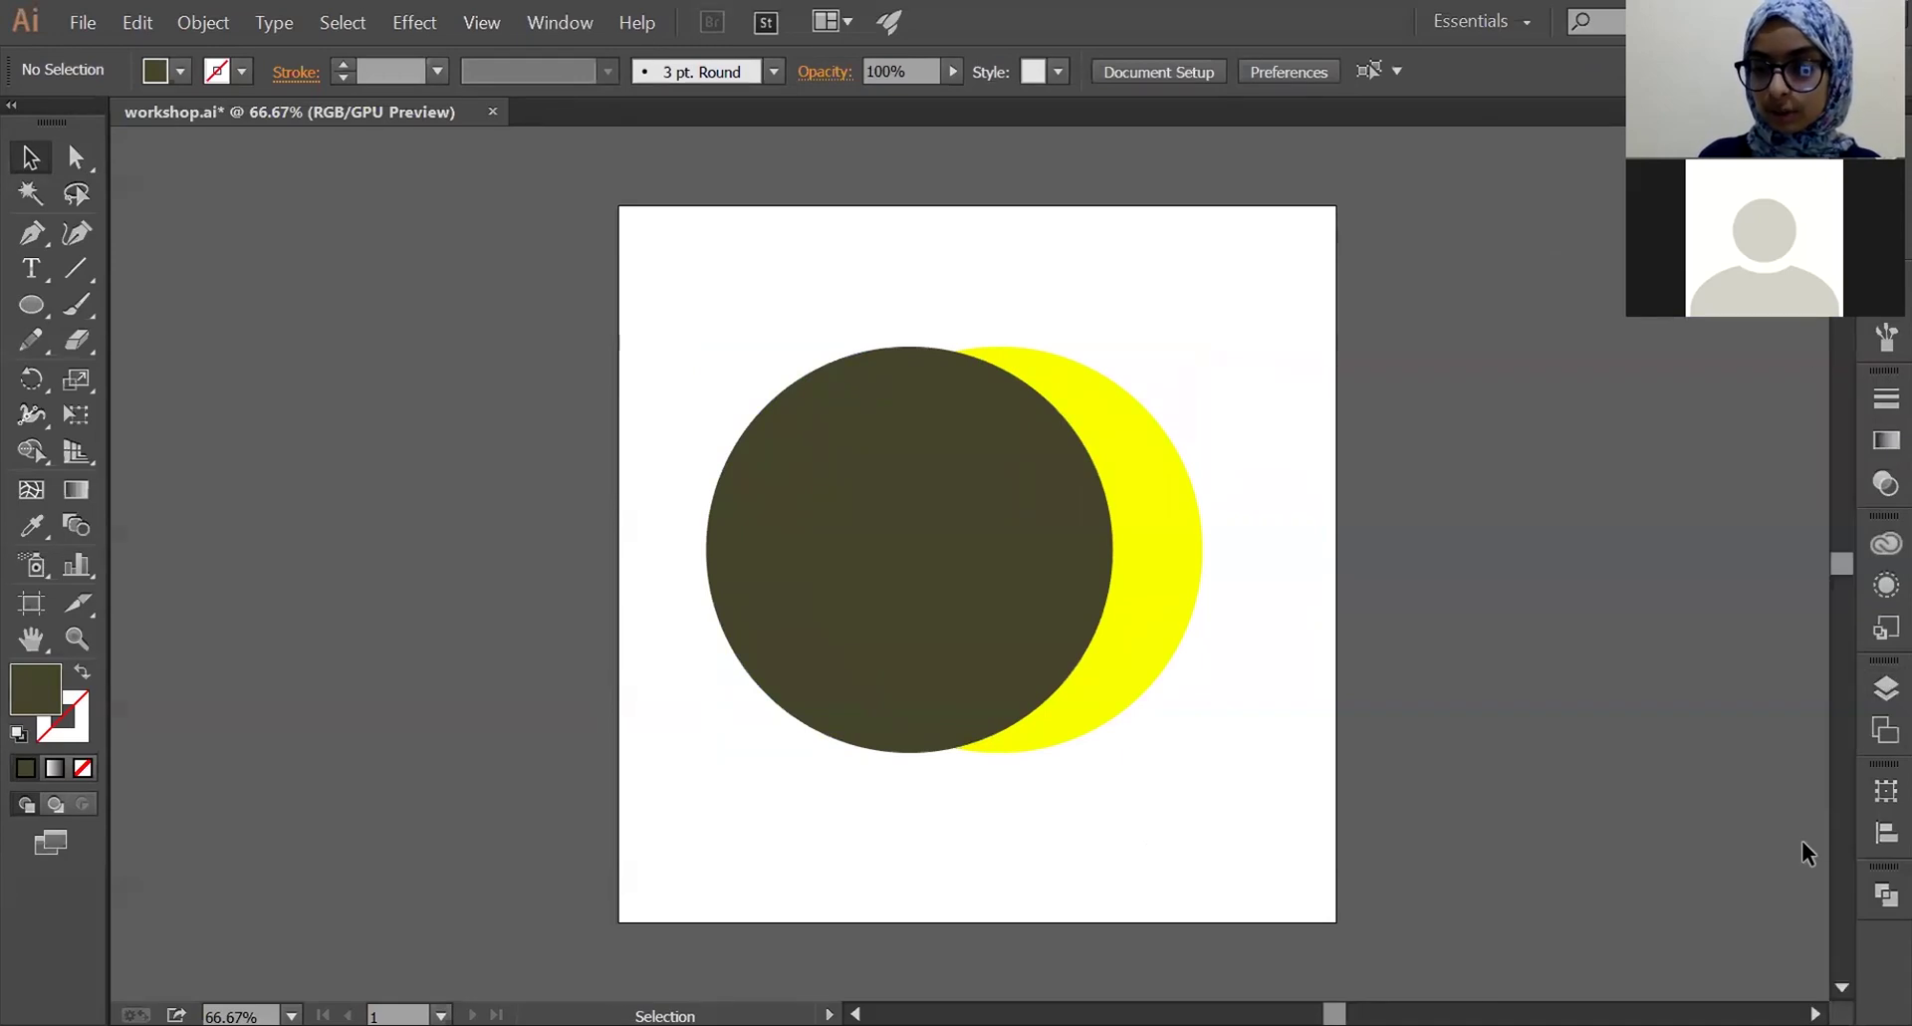
- Open Pathfinder, unite both circles into one shape, nudge it, then undo the merge
click(1885, 896)
drag(800, 266, 1205, 712)
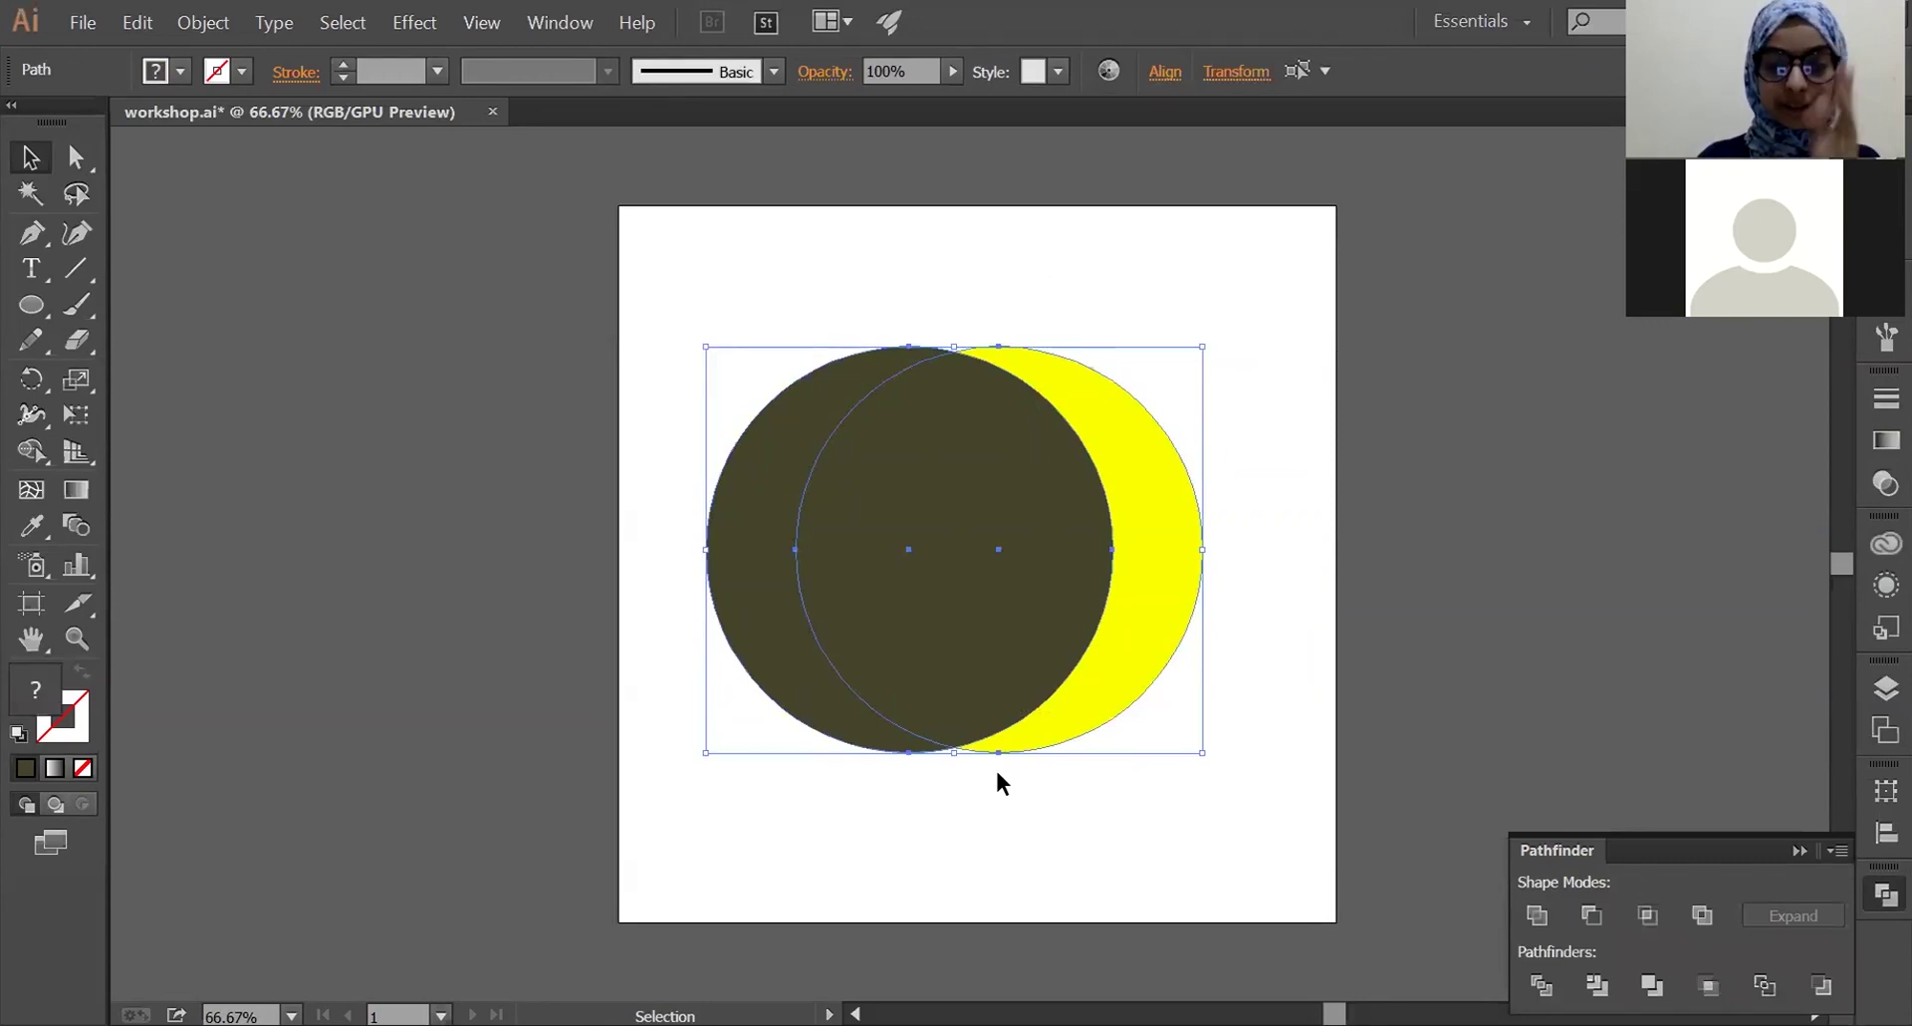
click(1536, 915)
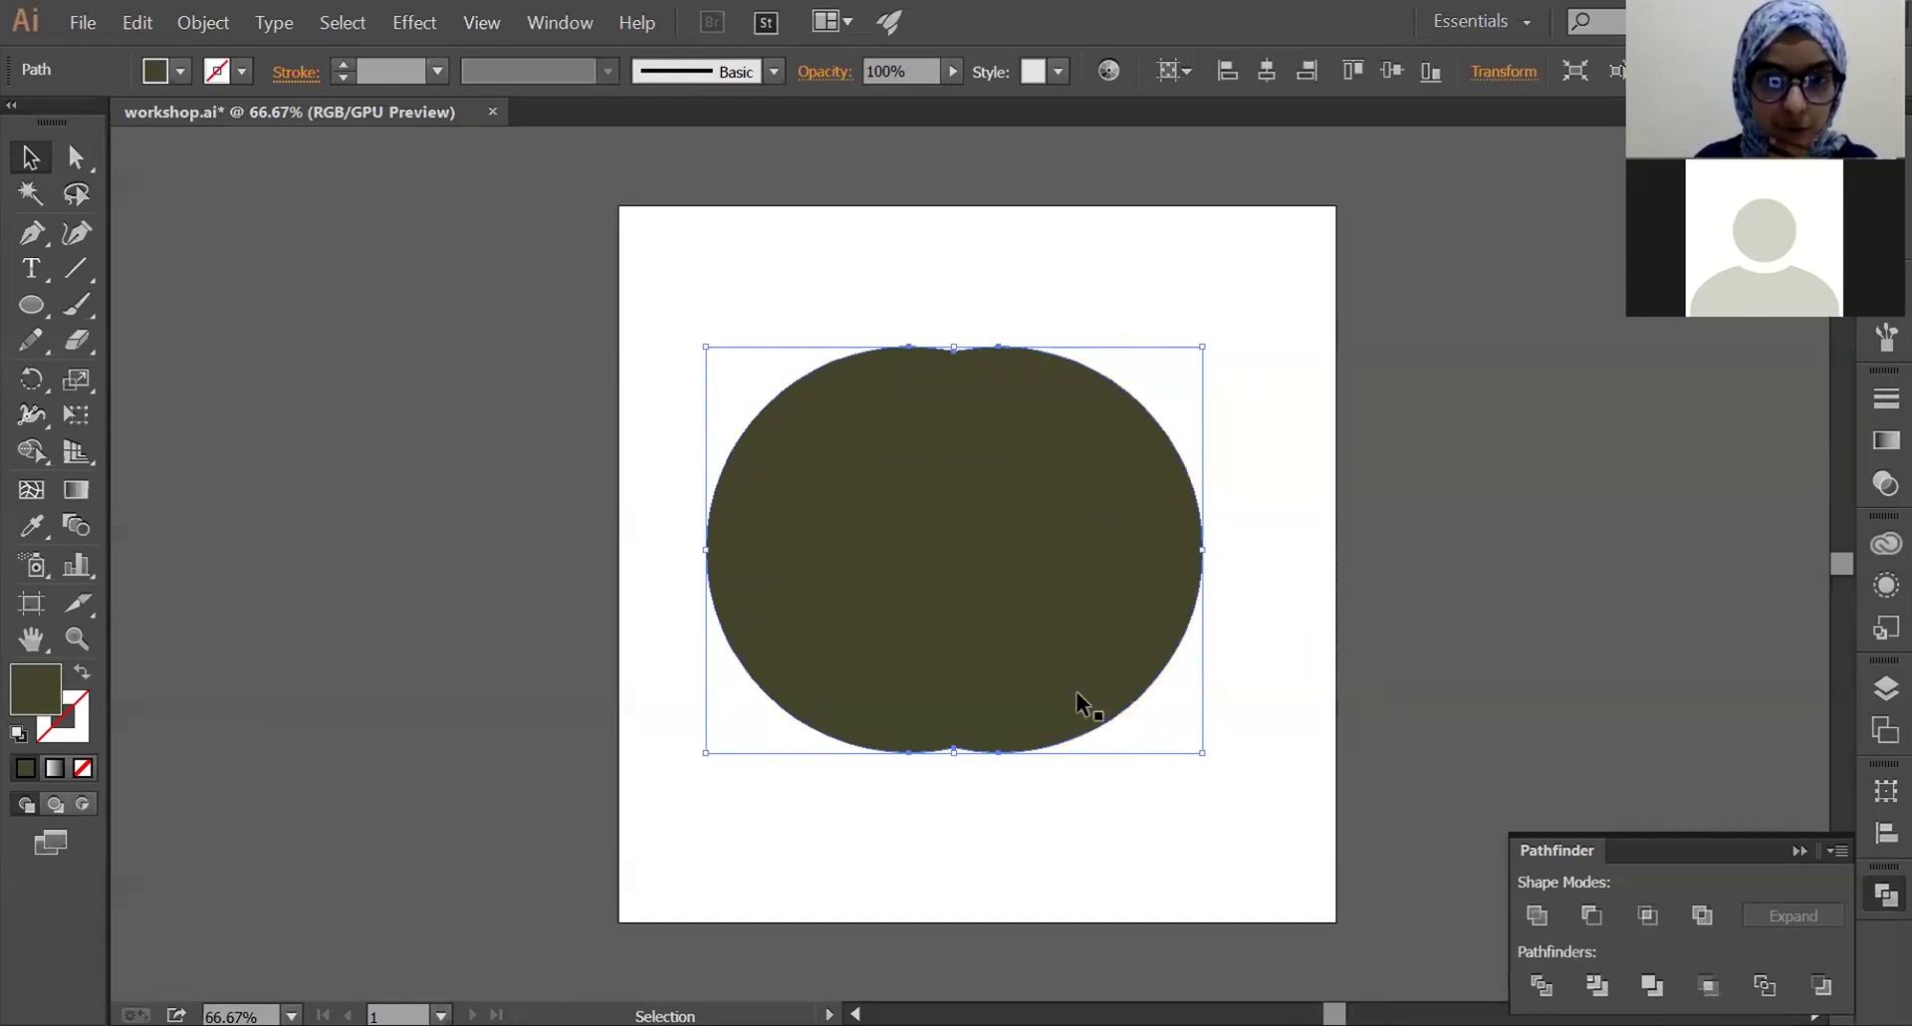
mouse_move(990, 671)
mouse_down()
mouse_move(1090, 598)
mouse_move(1012, 671)
mouse_up()
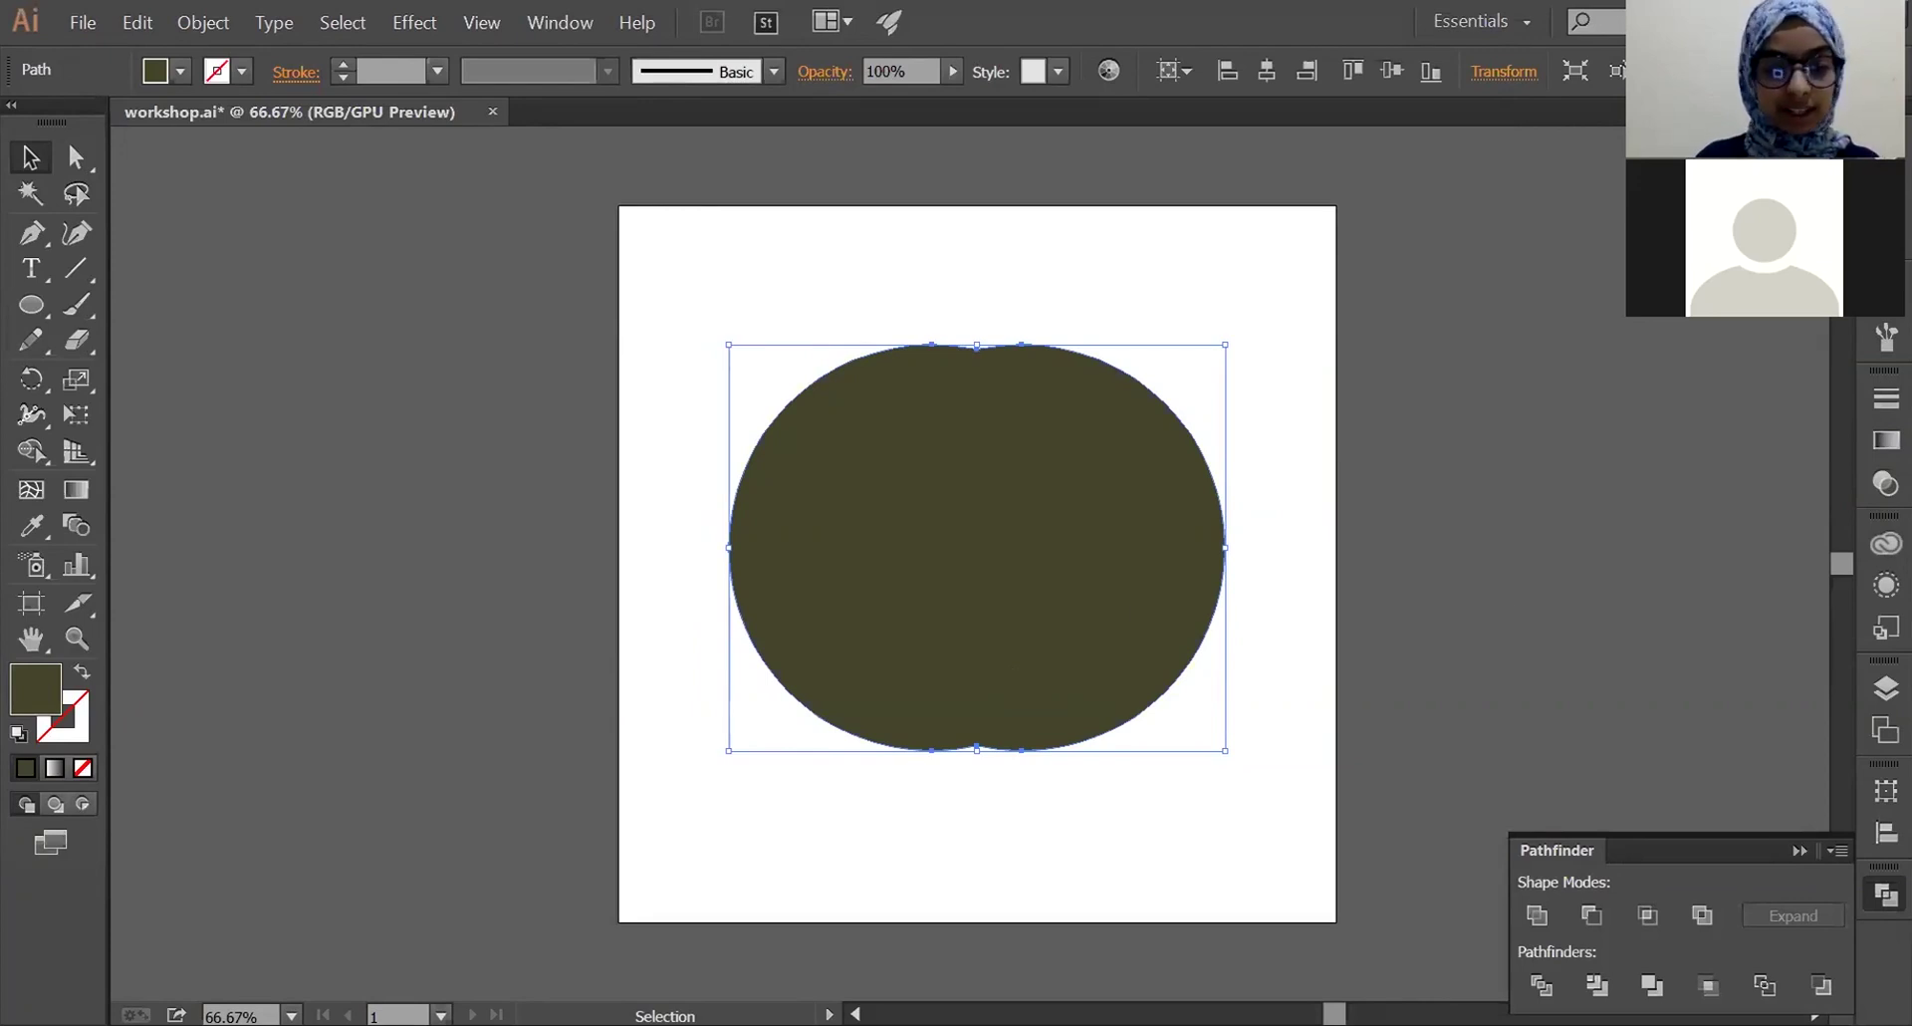
drag(977, 547, 954, 550)
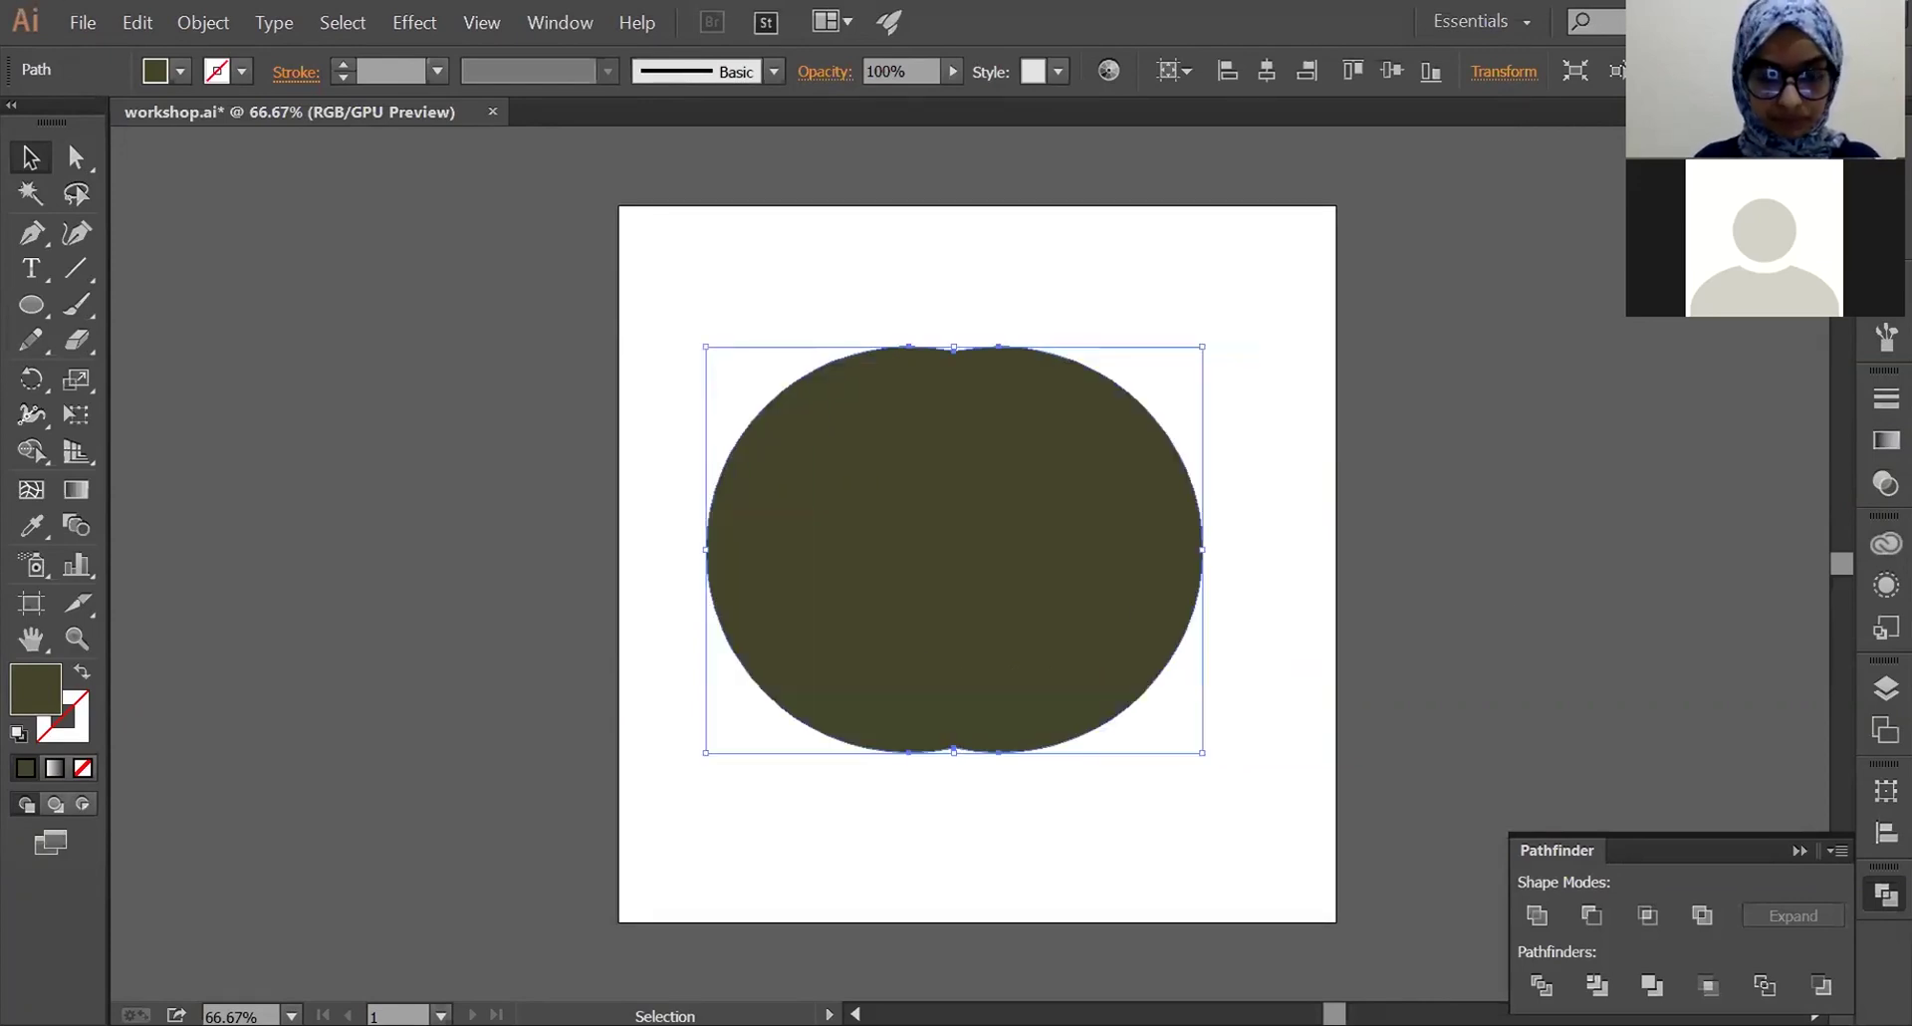
key(ctrl+z)
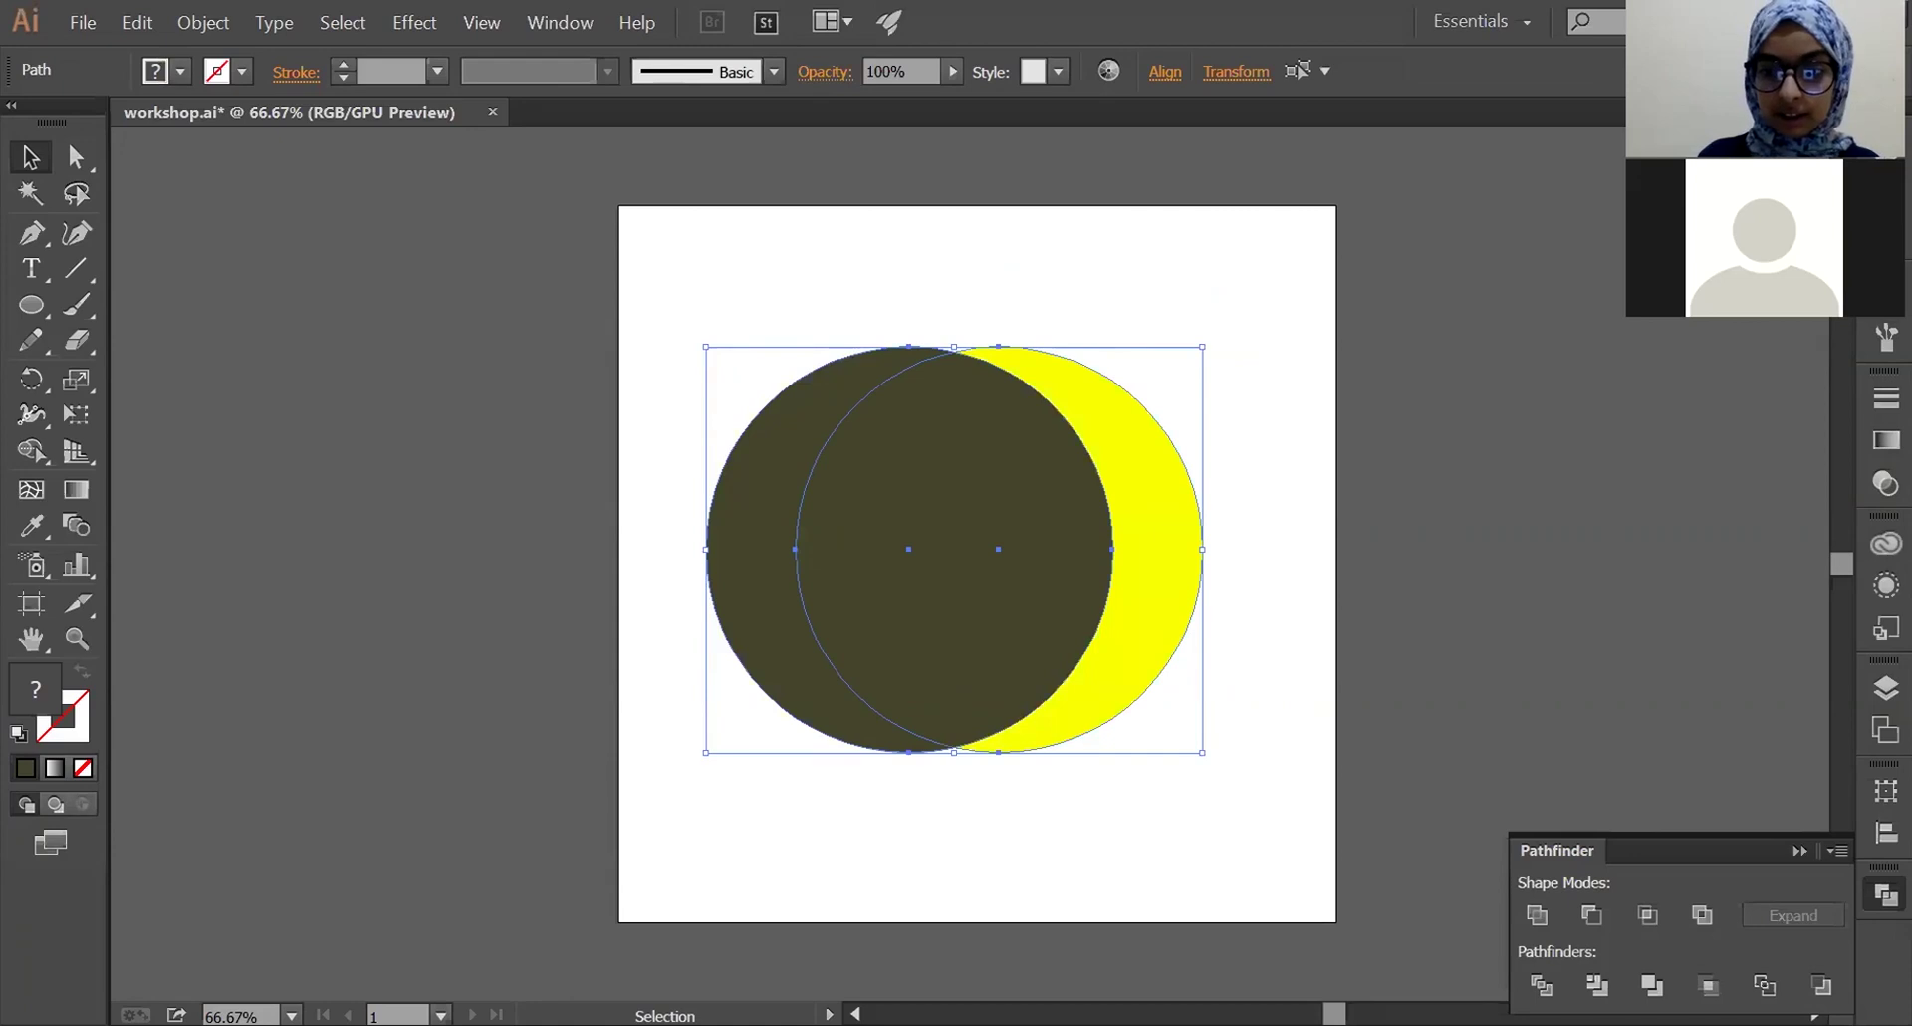
- Try Pathfinder Minus Front and Intersect on the circles, undoing each result
click(1590, 915)
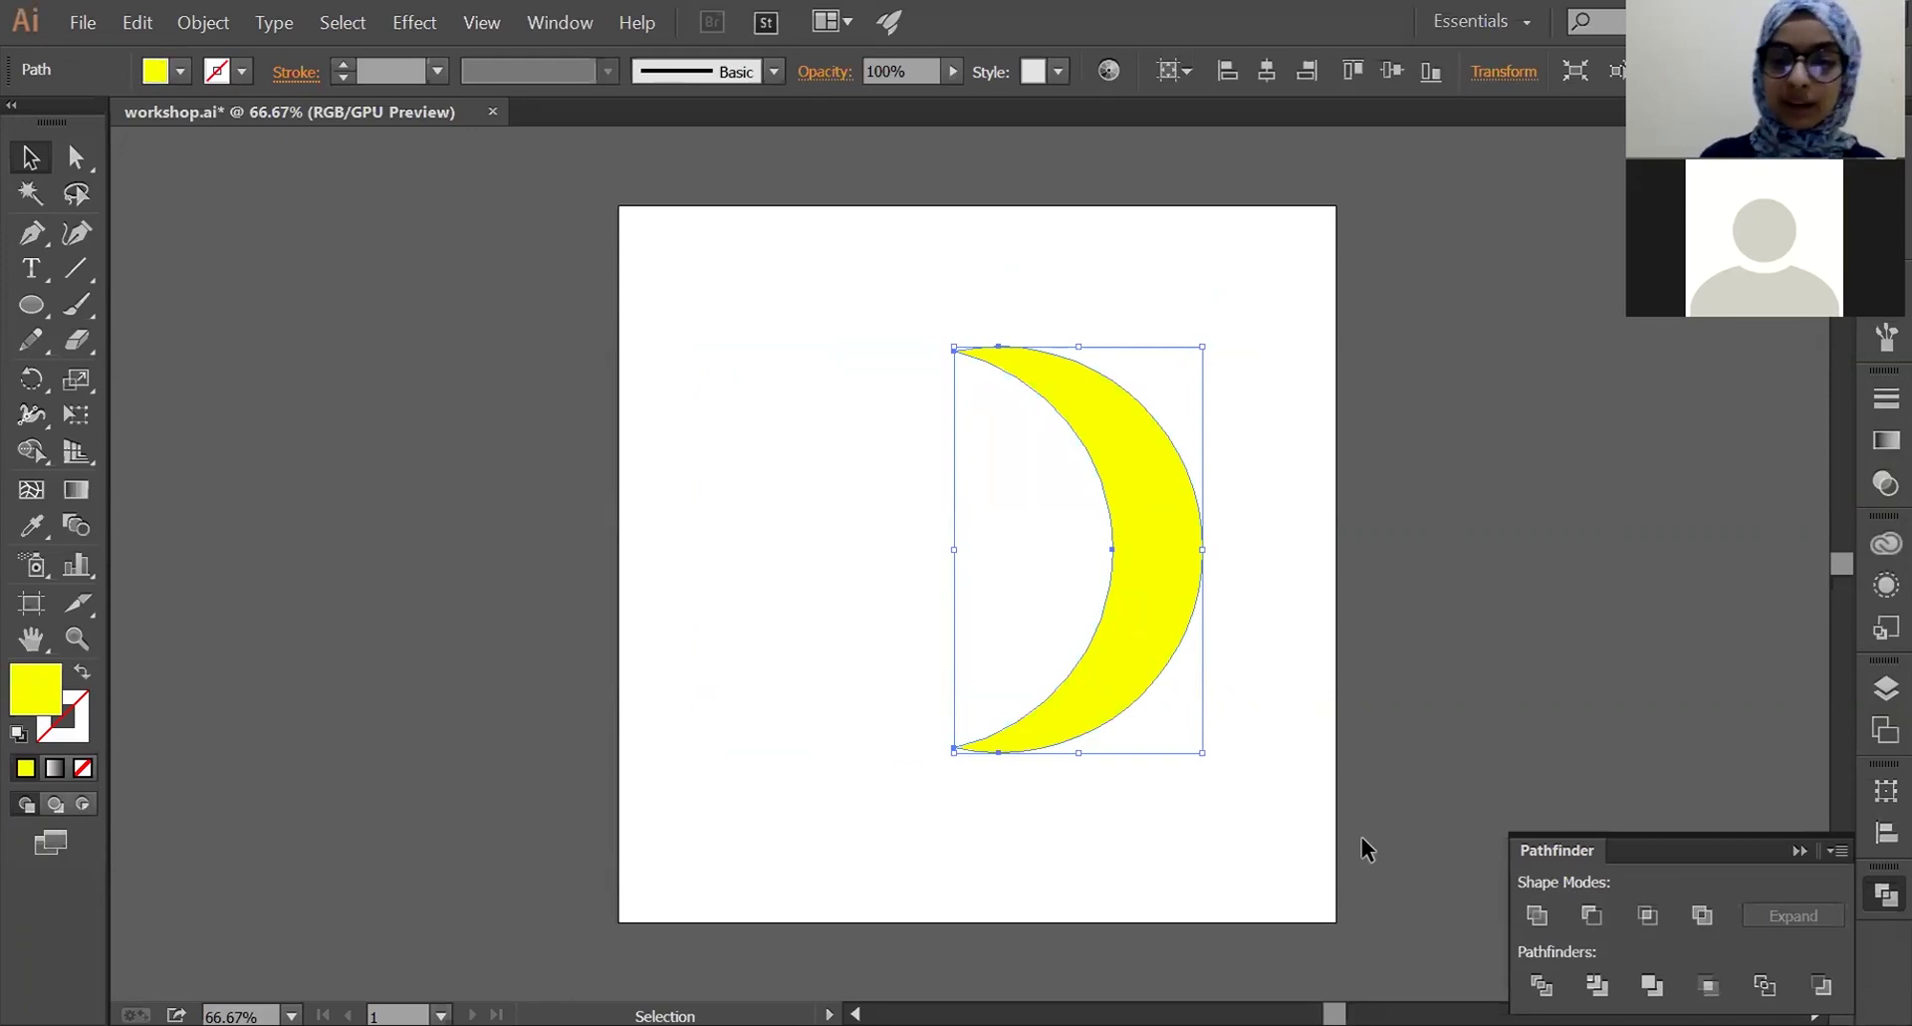
click(1381, 763)
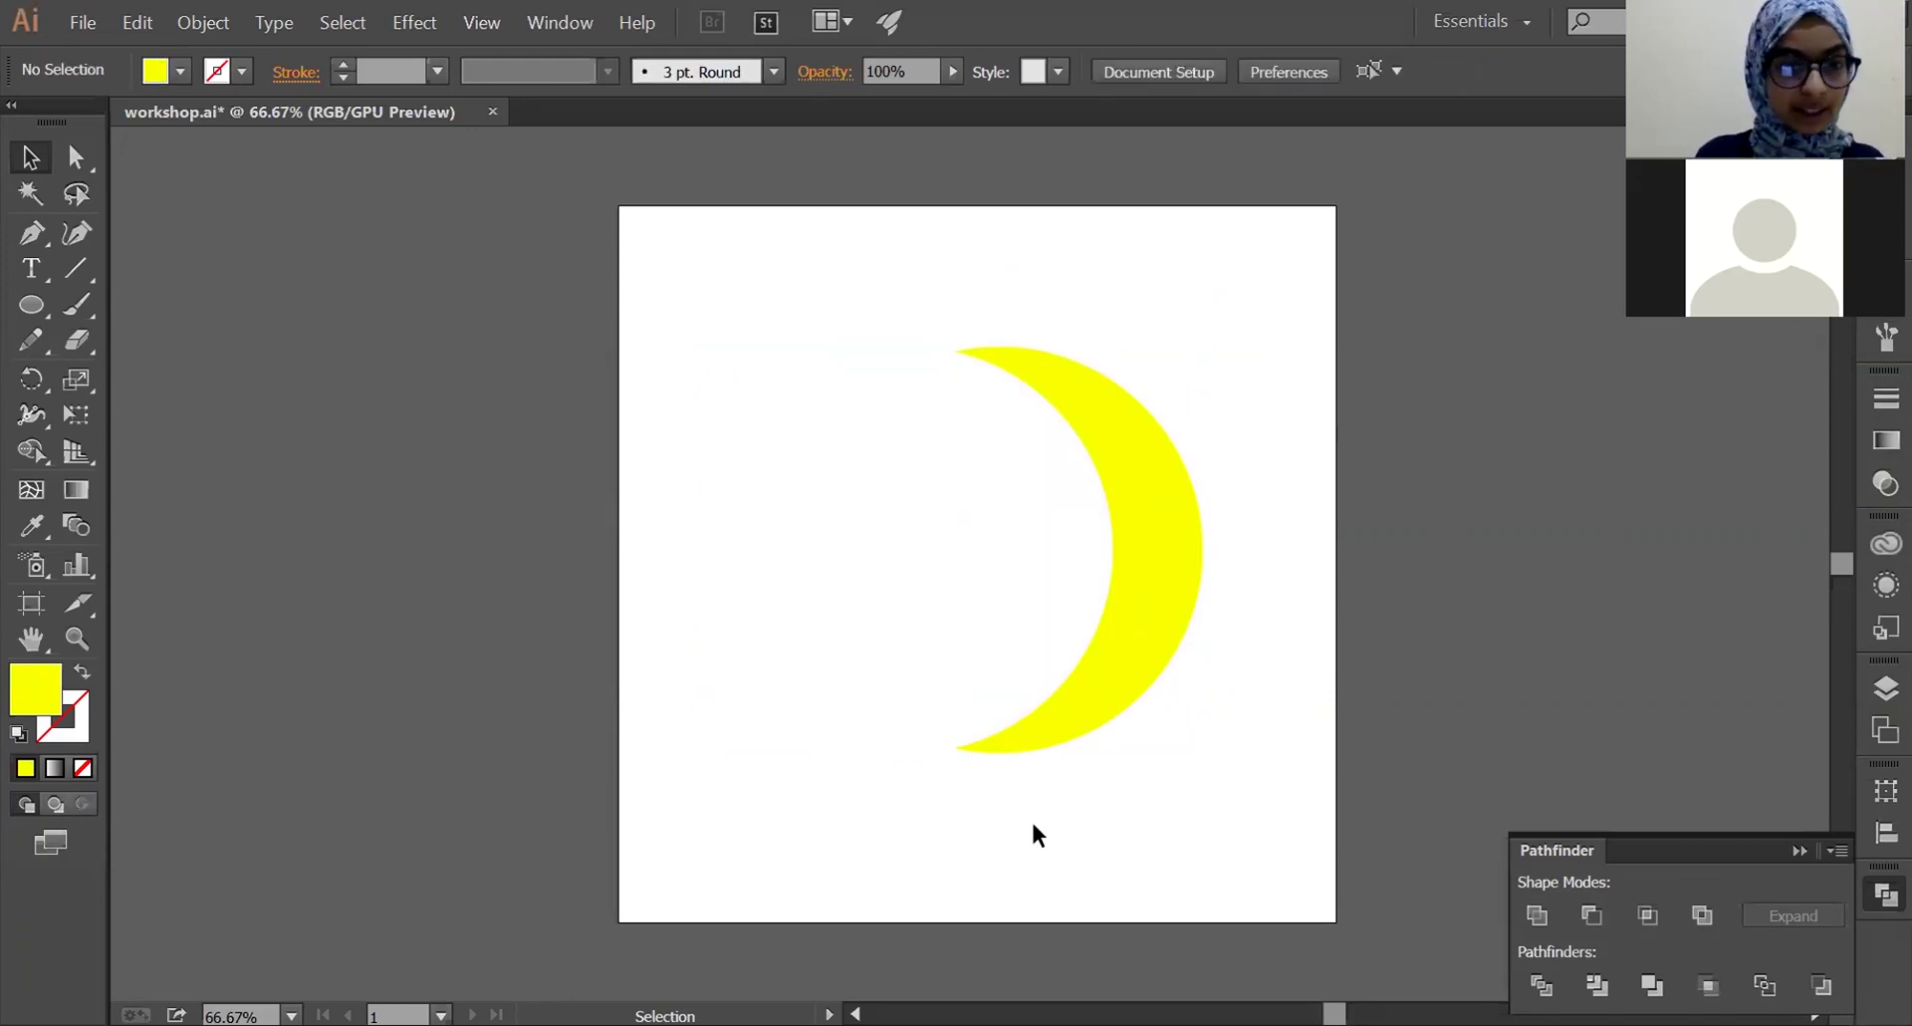
key(ctrl+z)
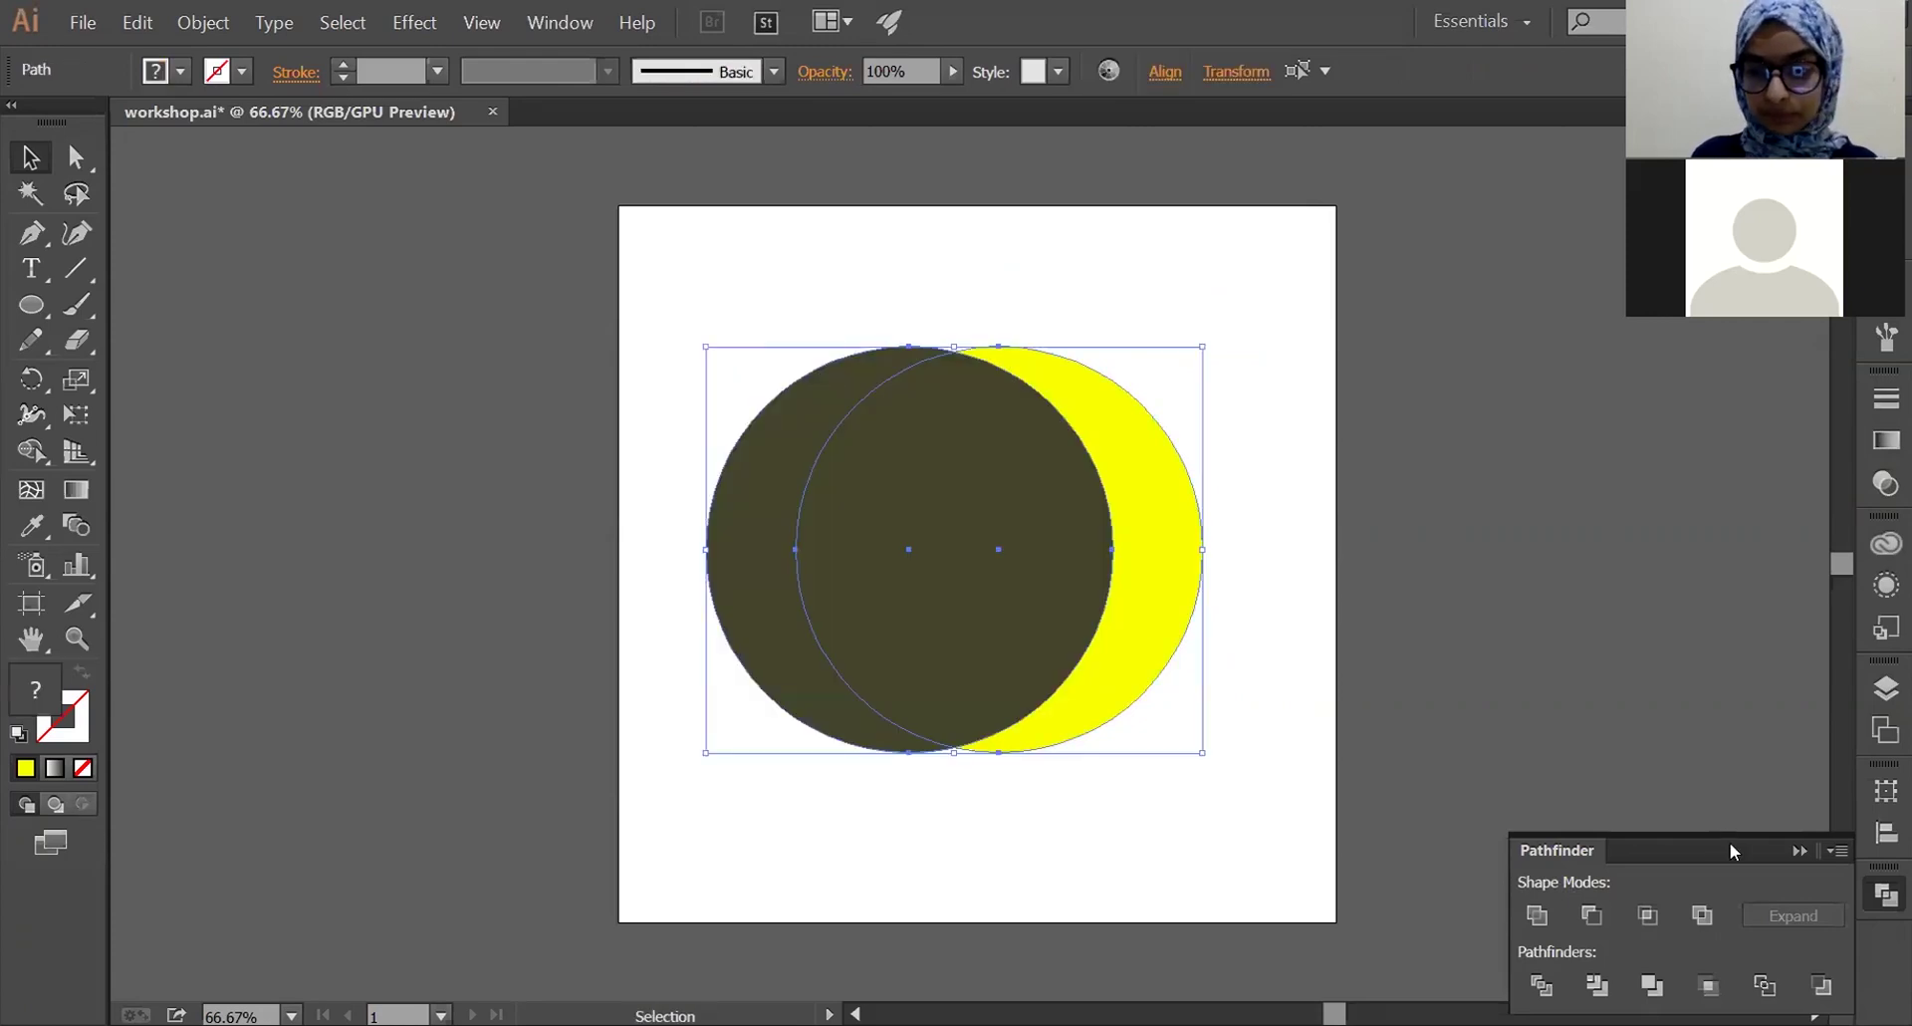
click(1653, 916)
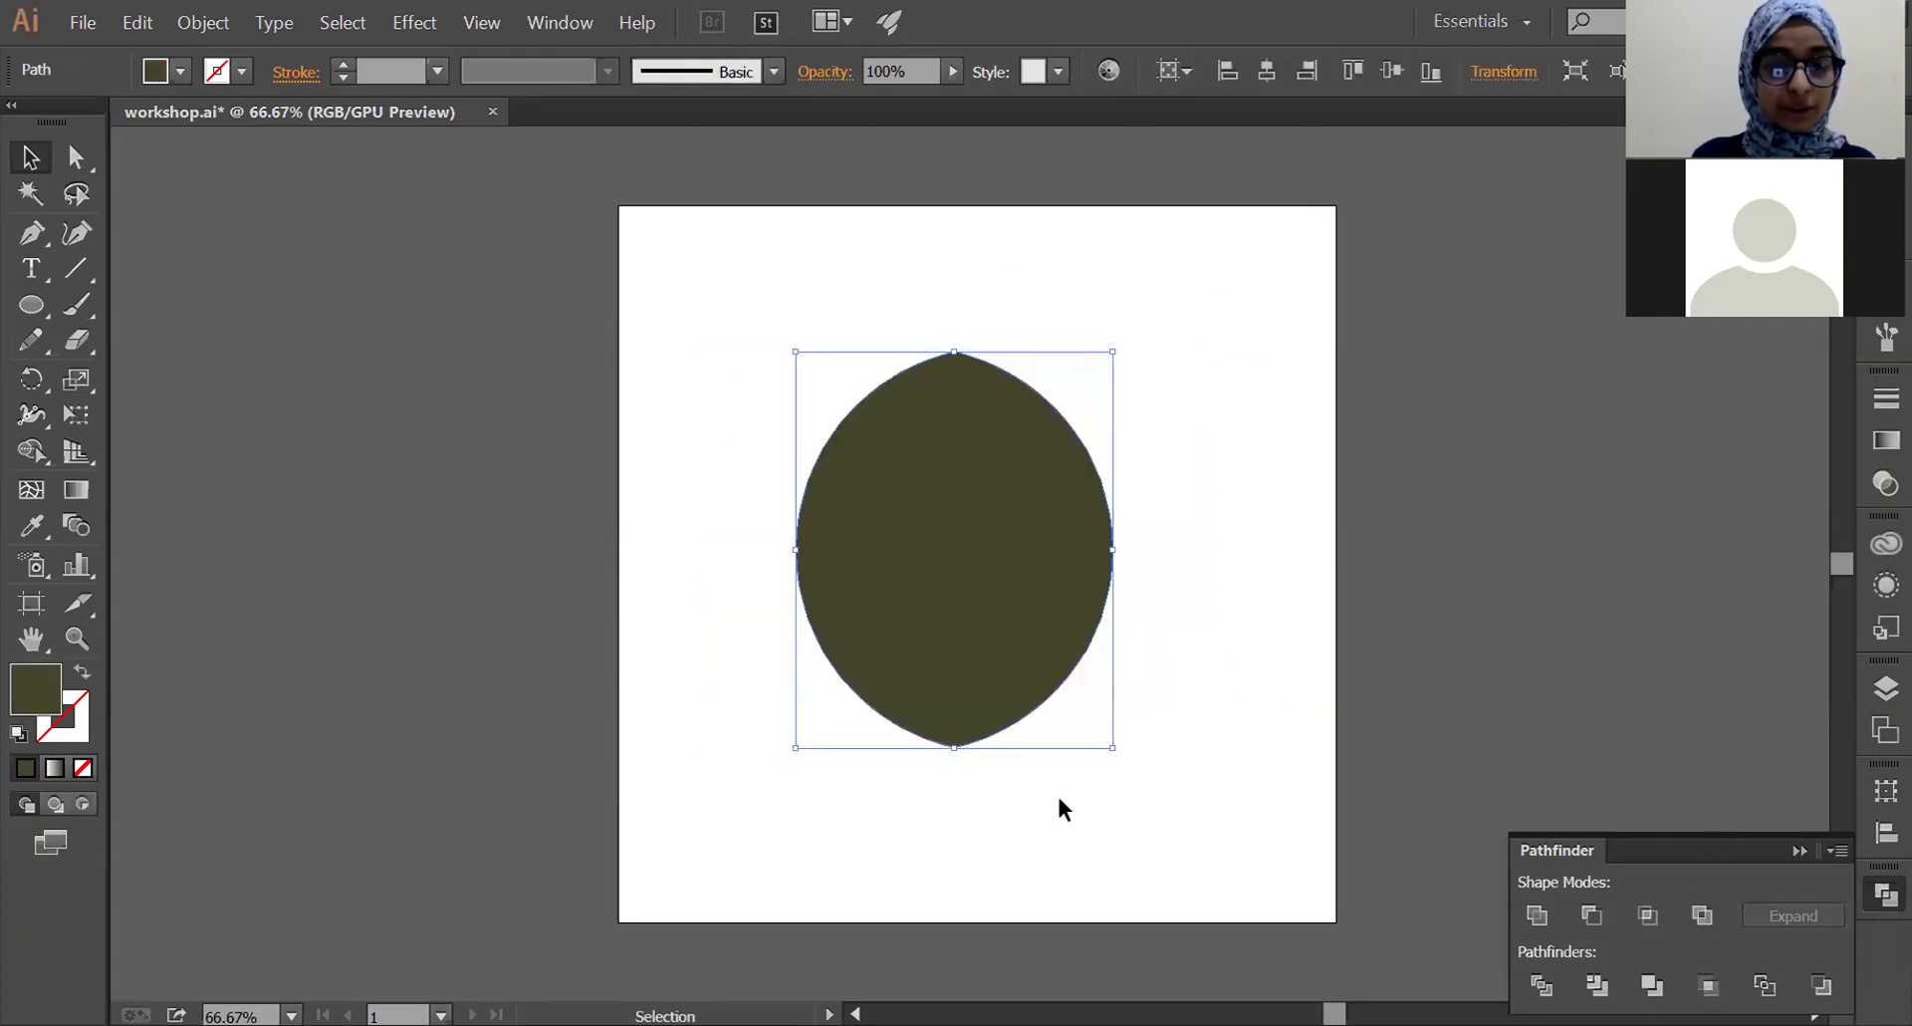
key(ctrl+z)
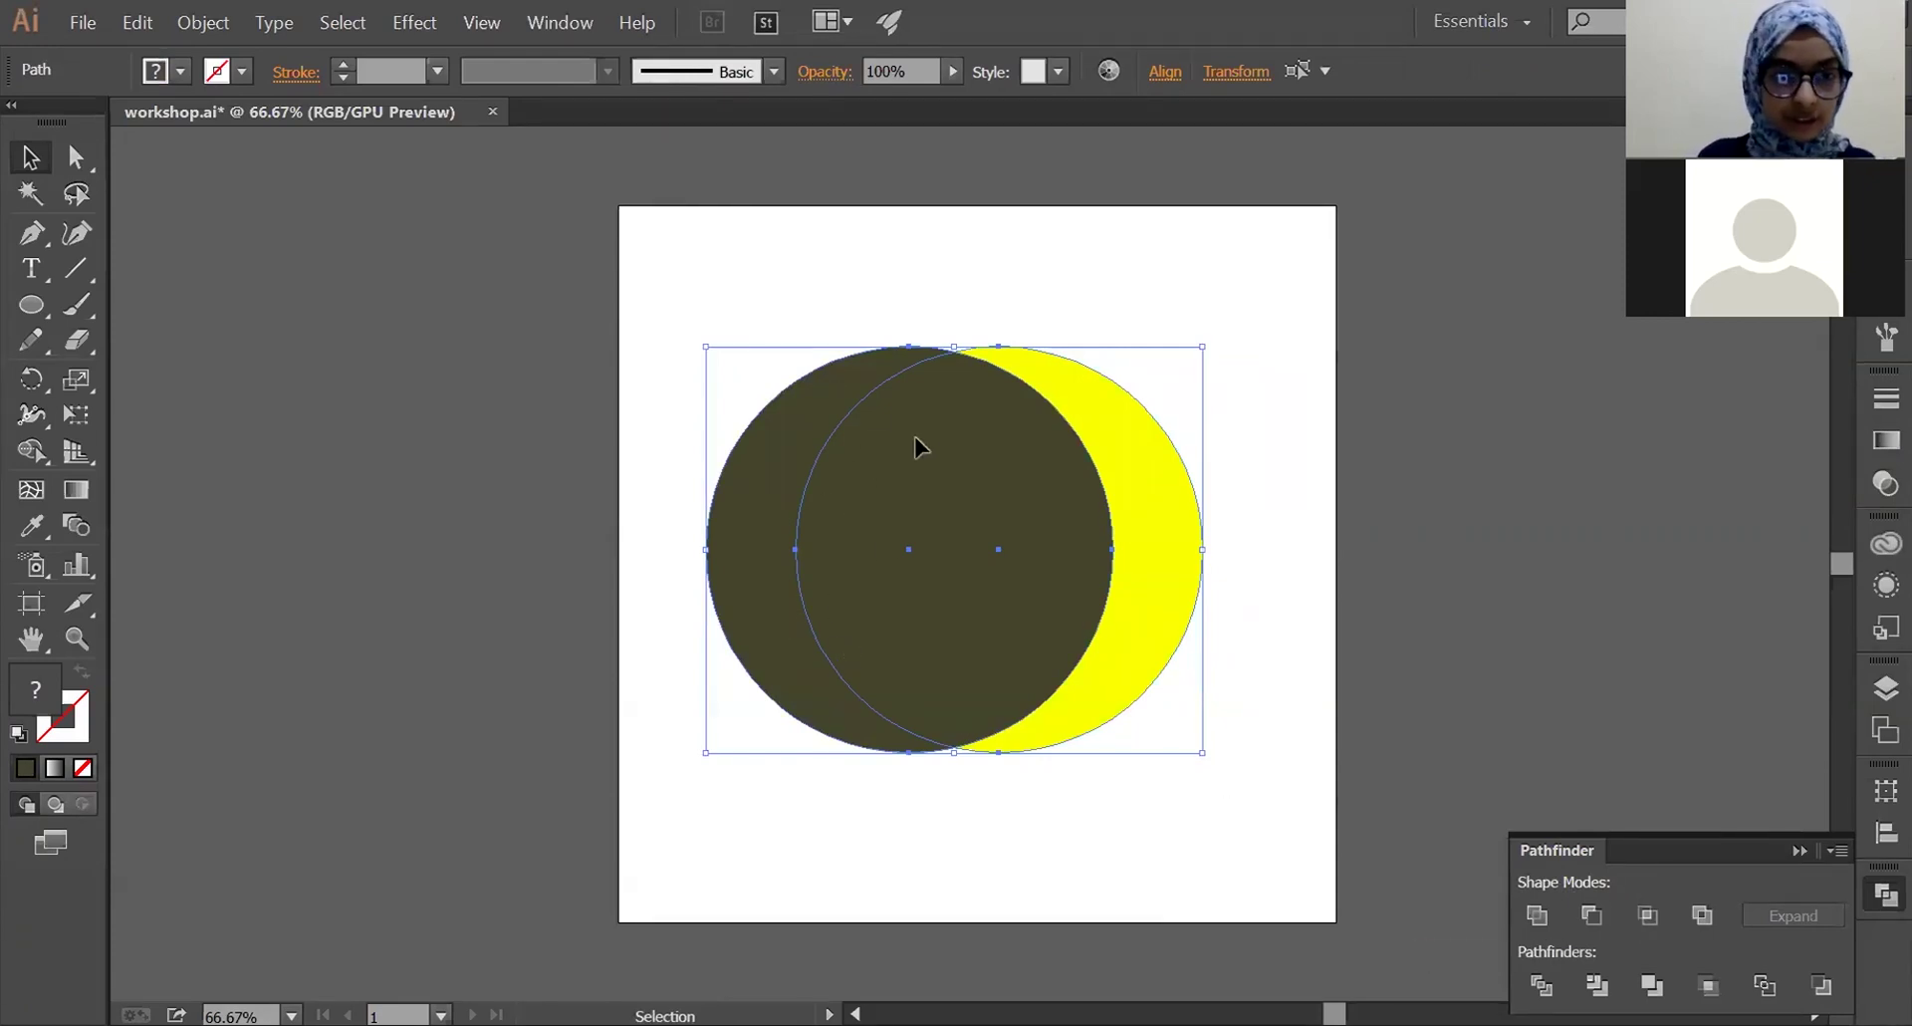
click(1649, 917)
key(ctrl+z)
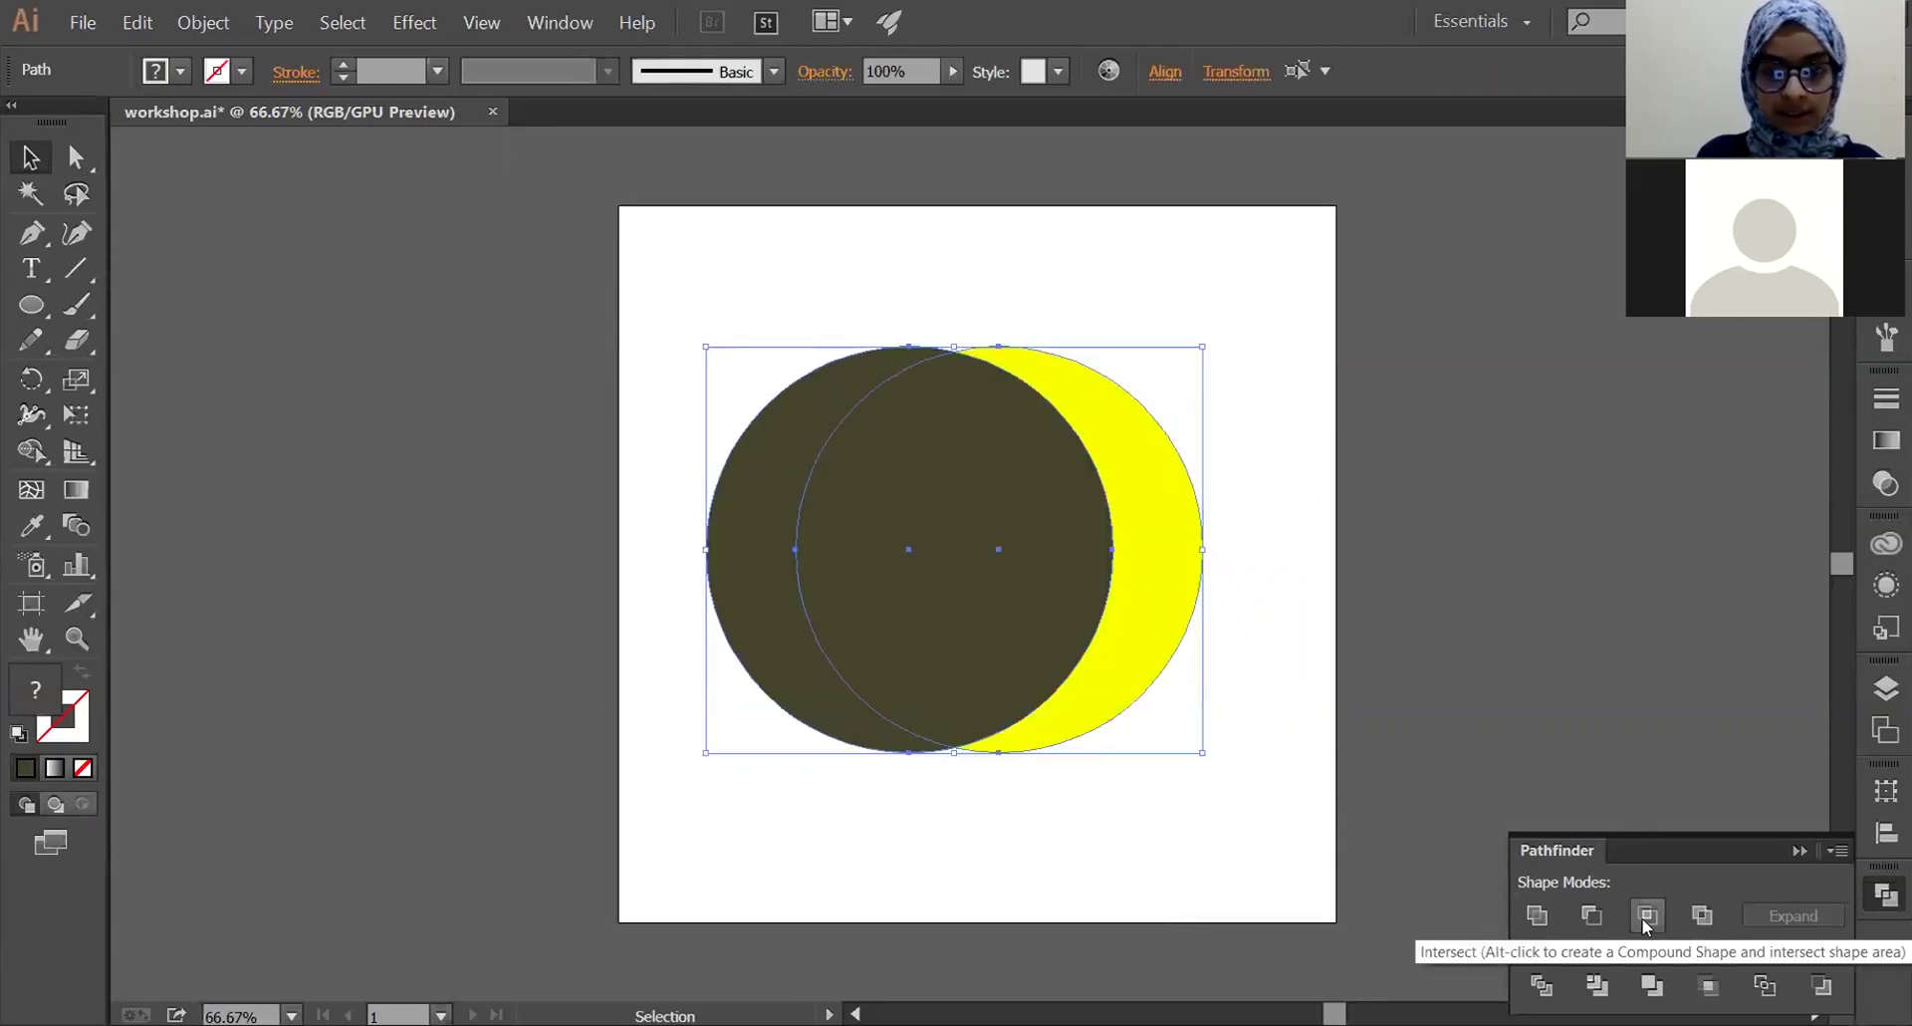
- Try and undo Exclude and Divide, then apply Minus Front and move the crescent down-left
click(1703, 916)
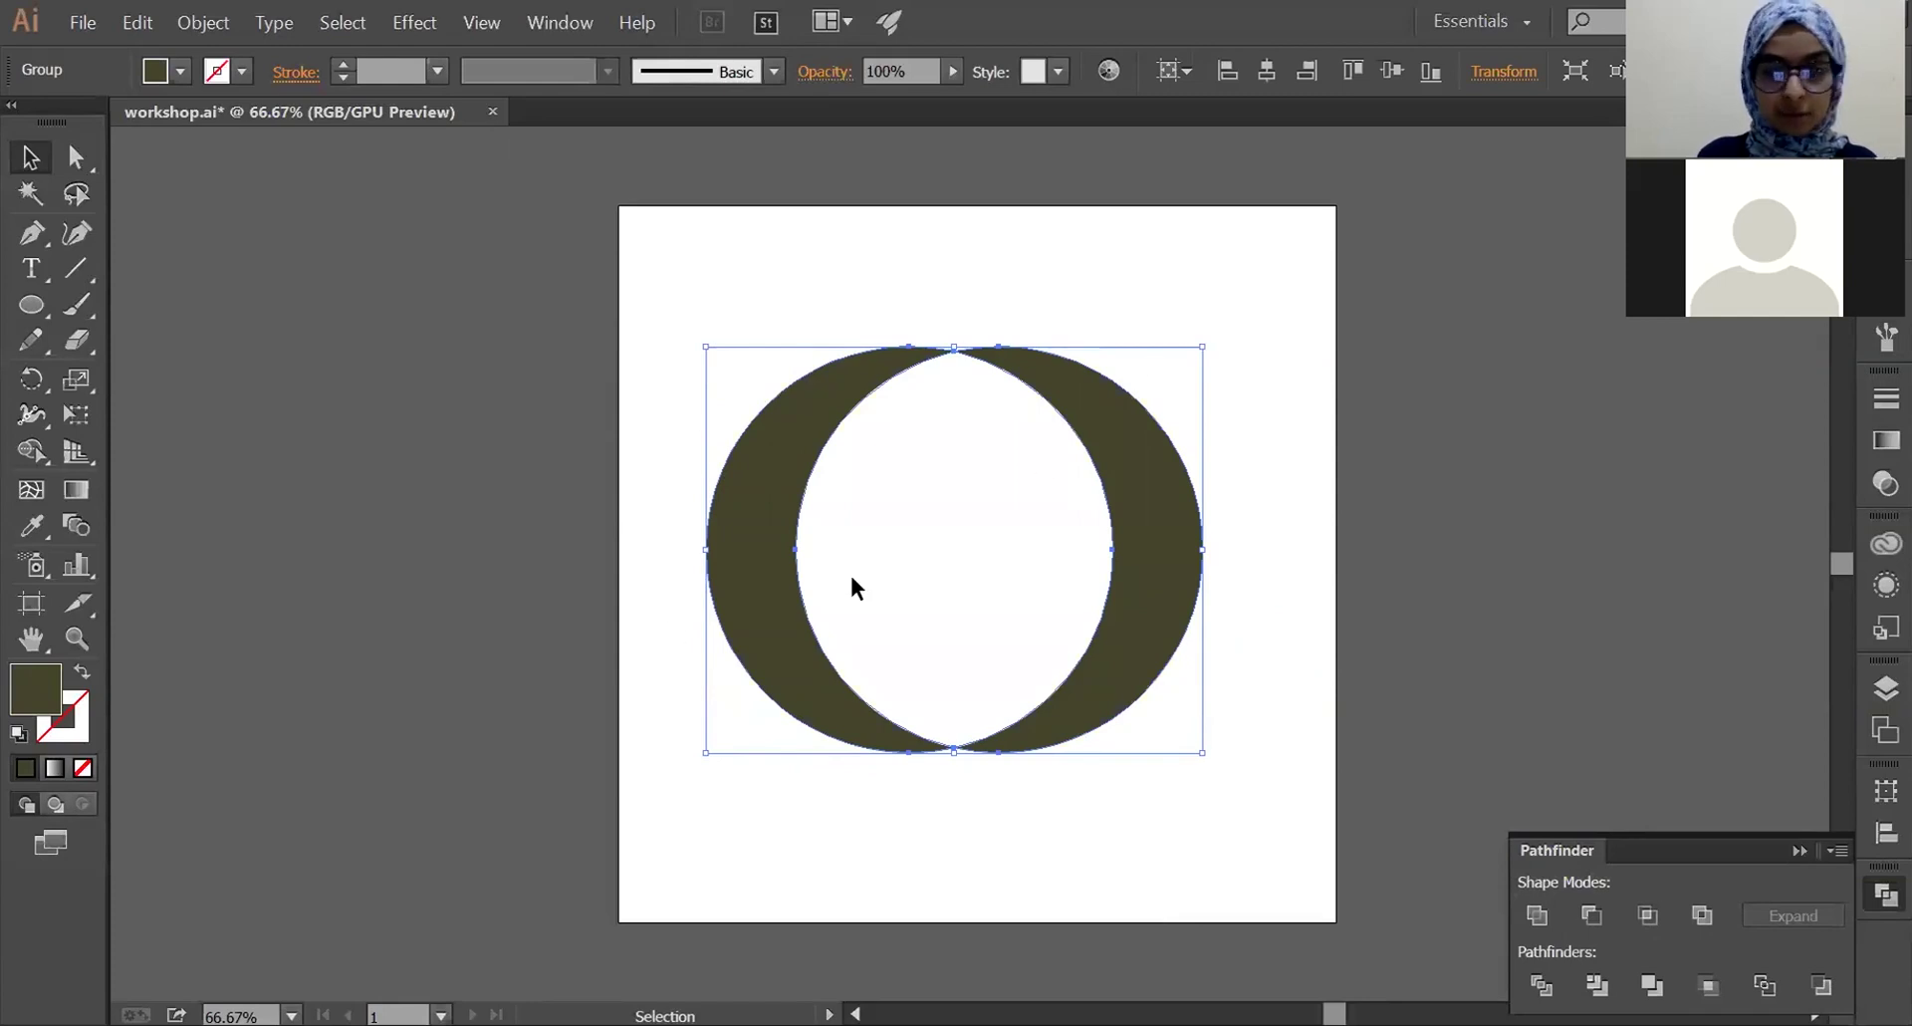
key(ctrl+z)
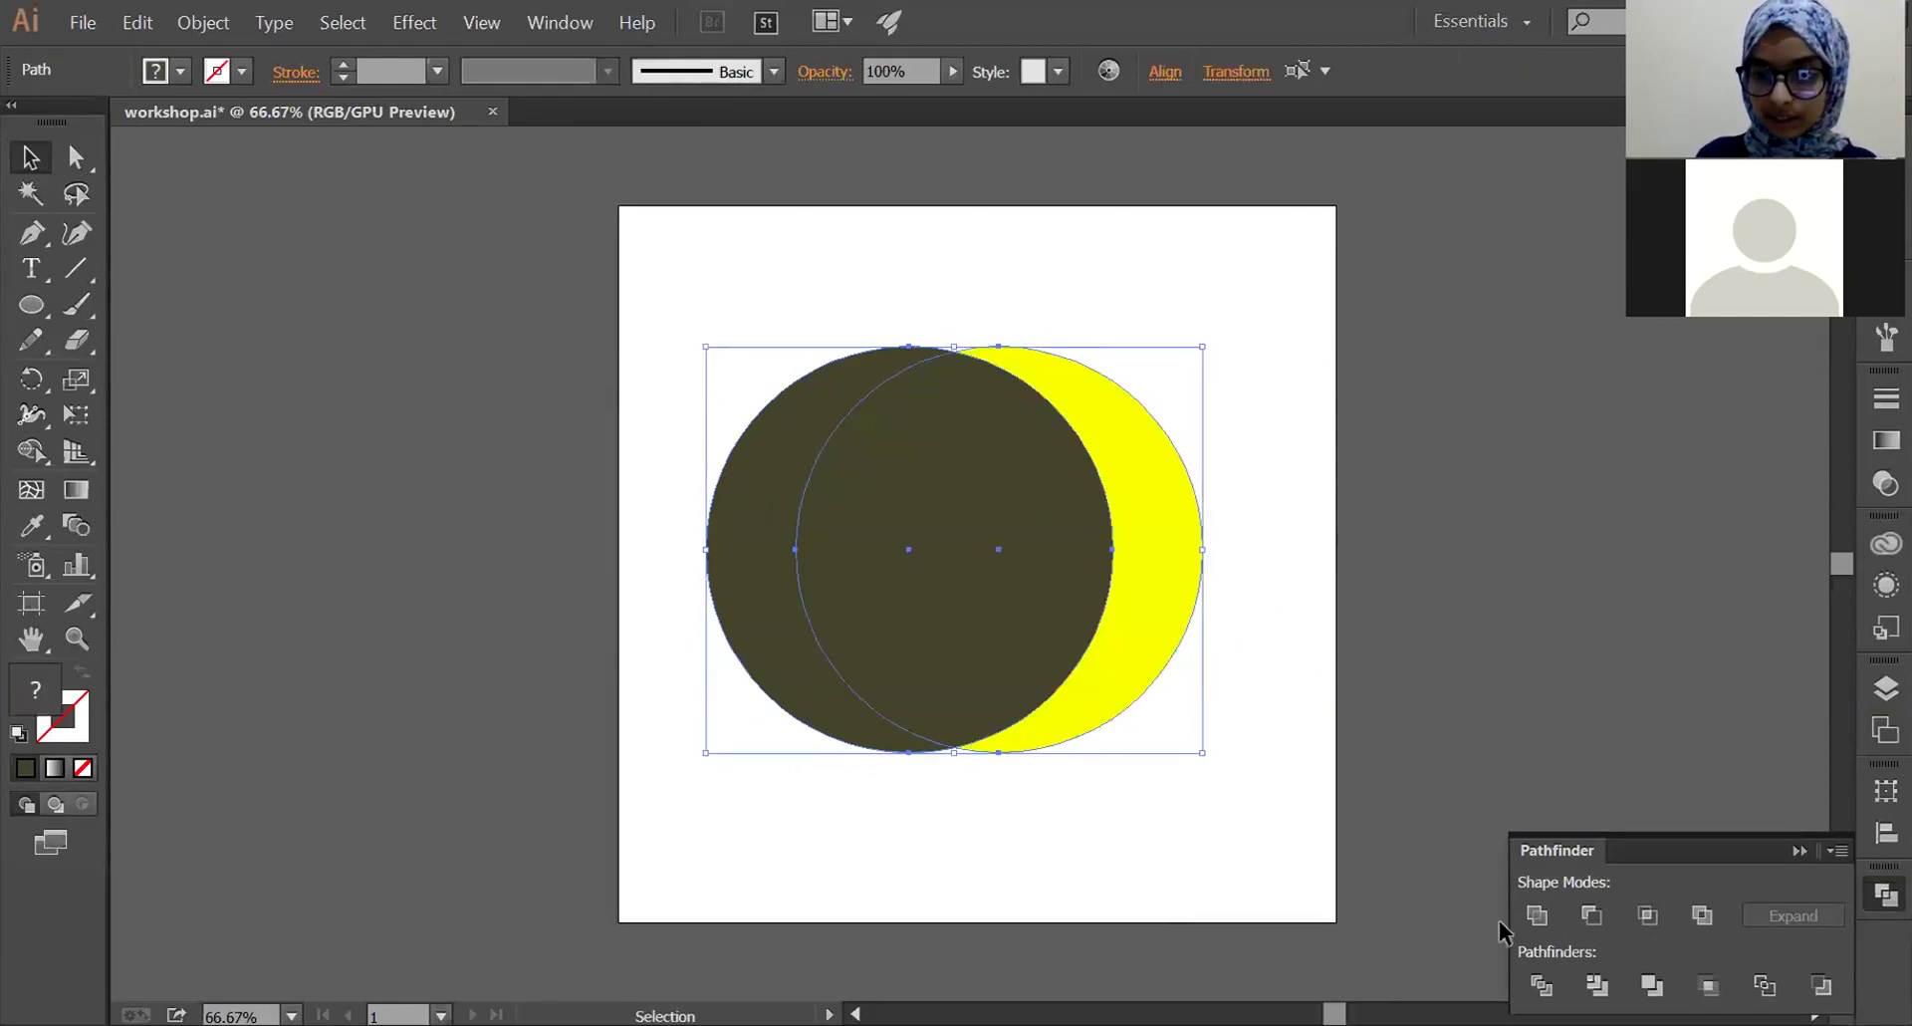
click(1541, 986)
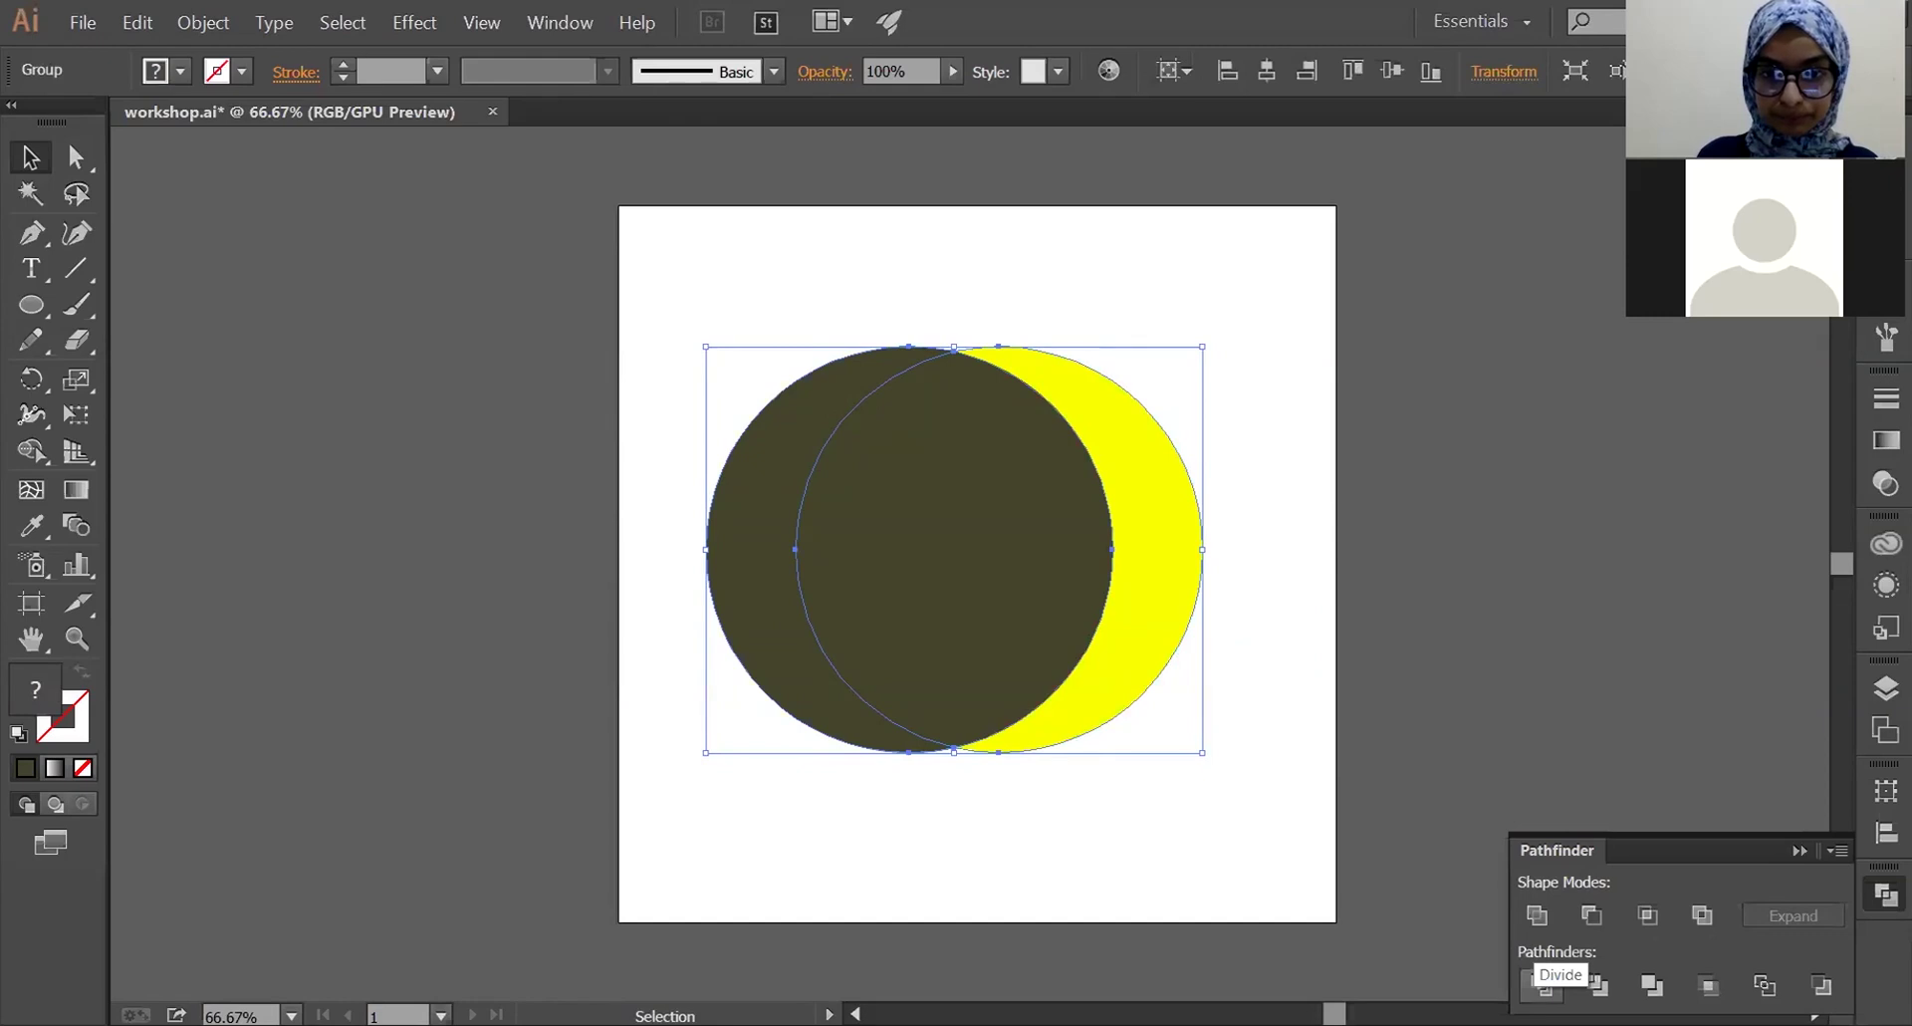
key(ctrl+z)
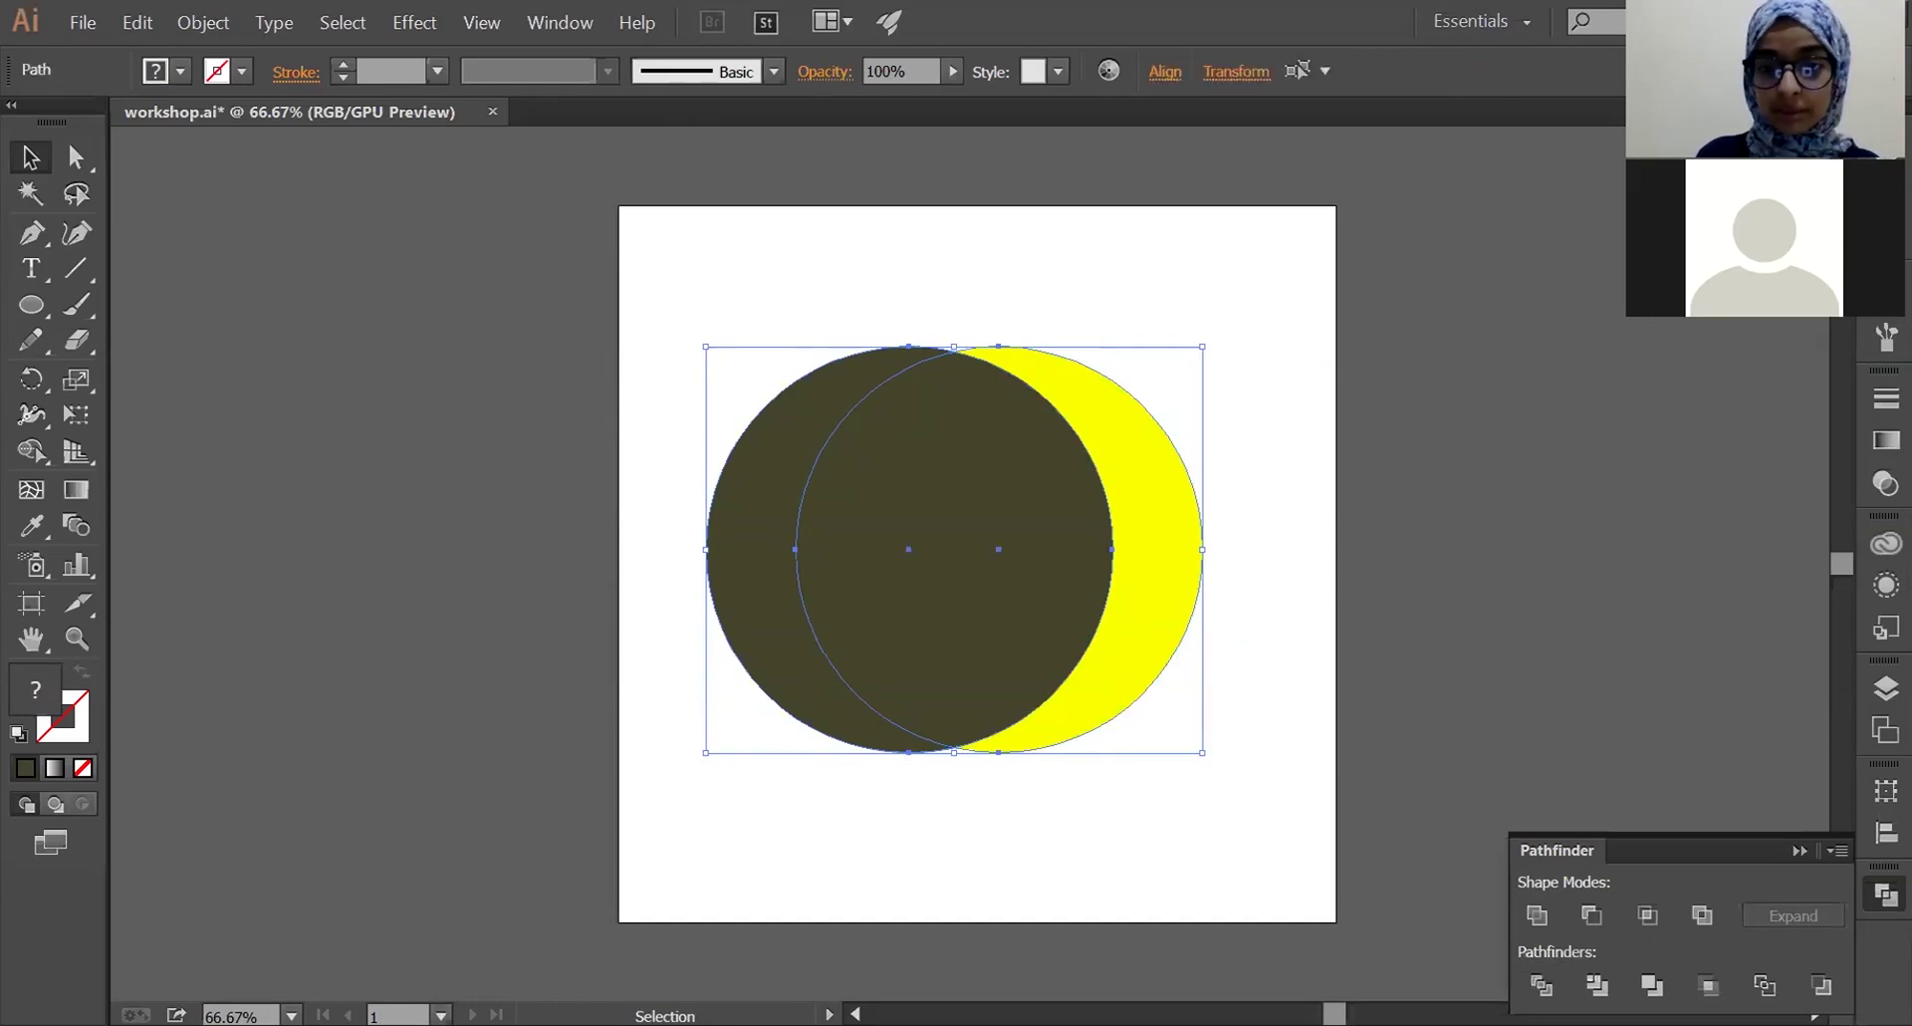
click(1591, 914)
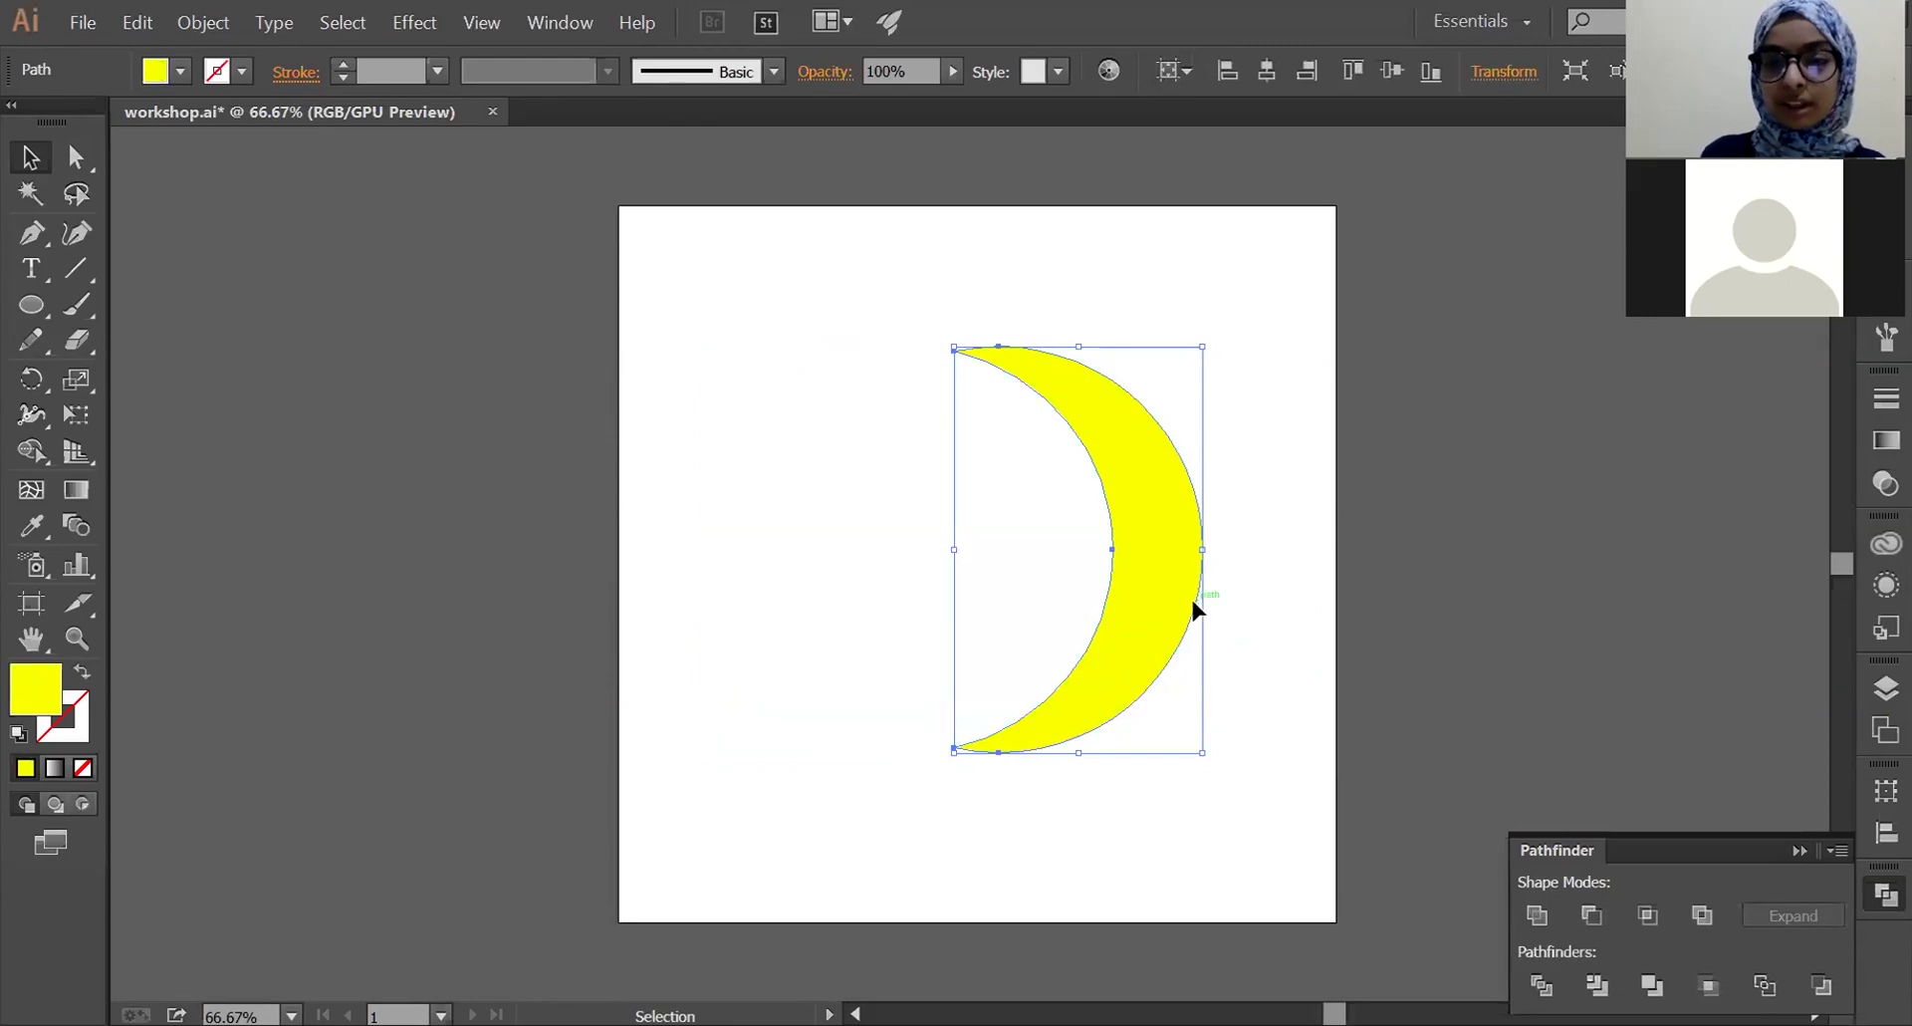
drag(1182, 605, 1122, 629)
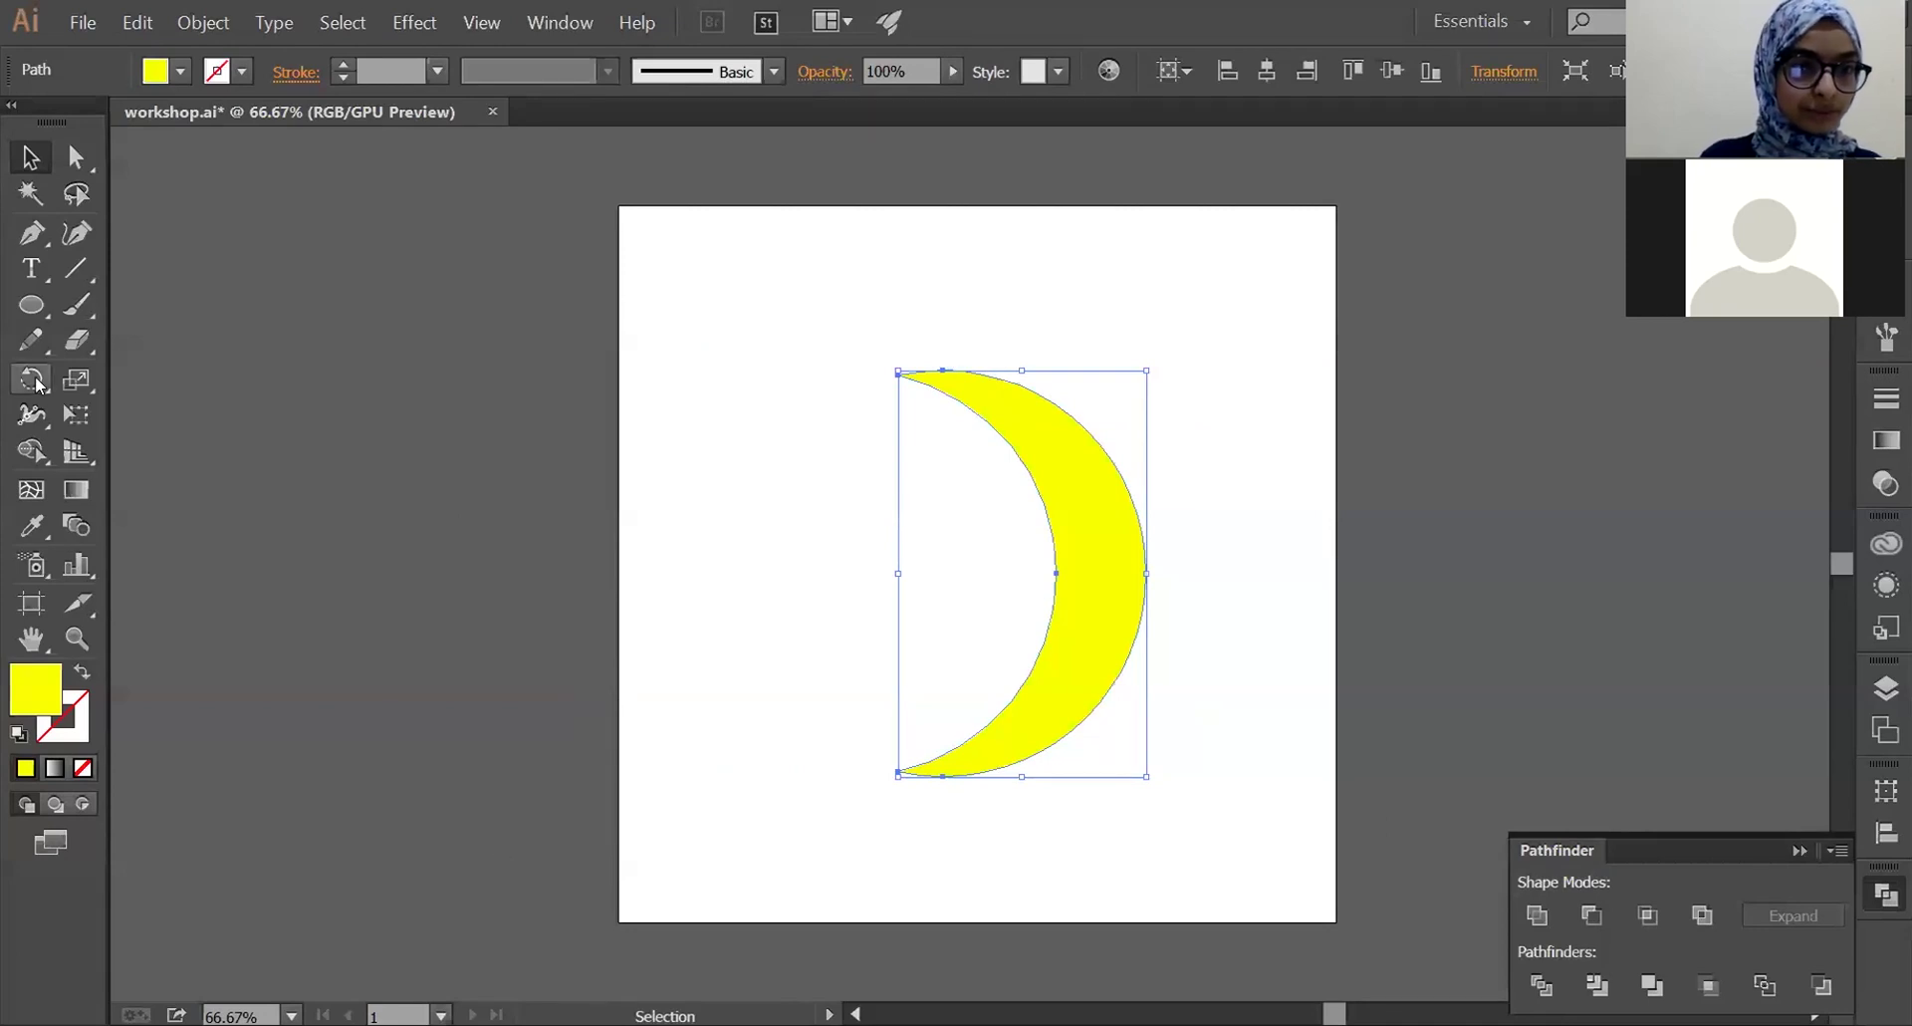
- Mirror the crescent horizontally with the Reflect Tool so its points face right
drag(40, 384, 103, 414)
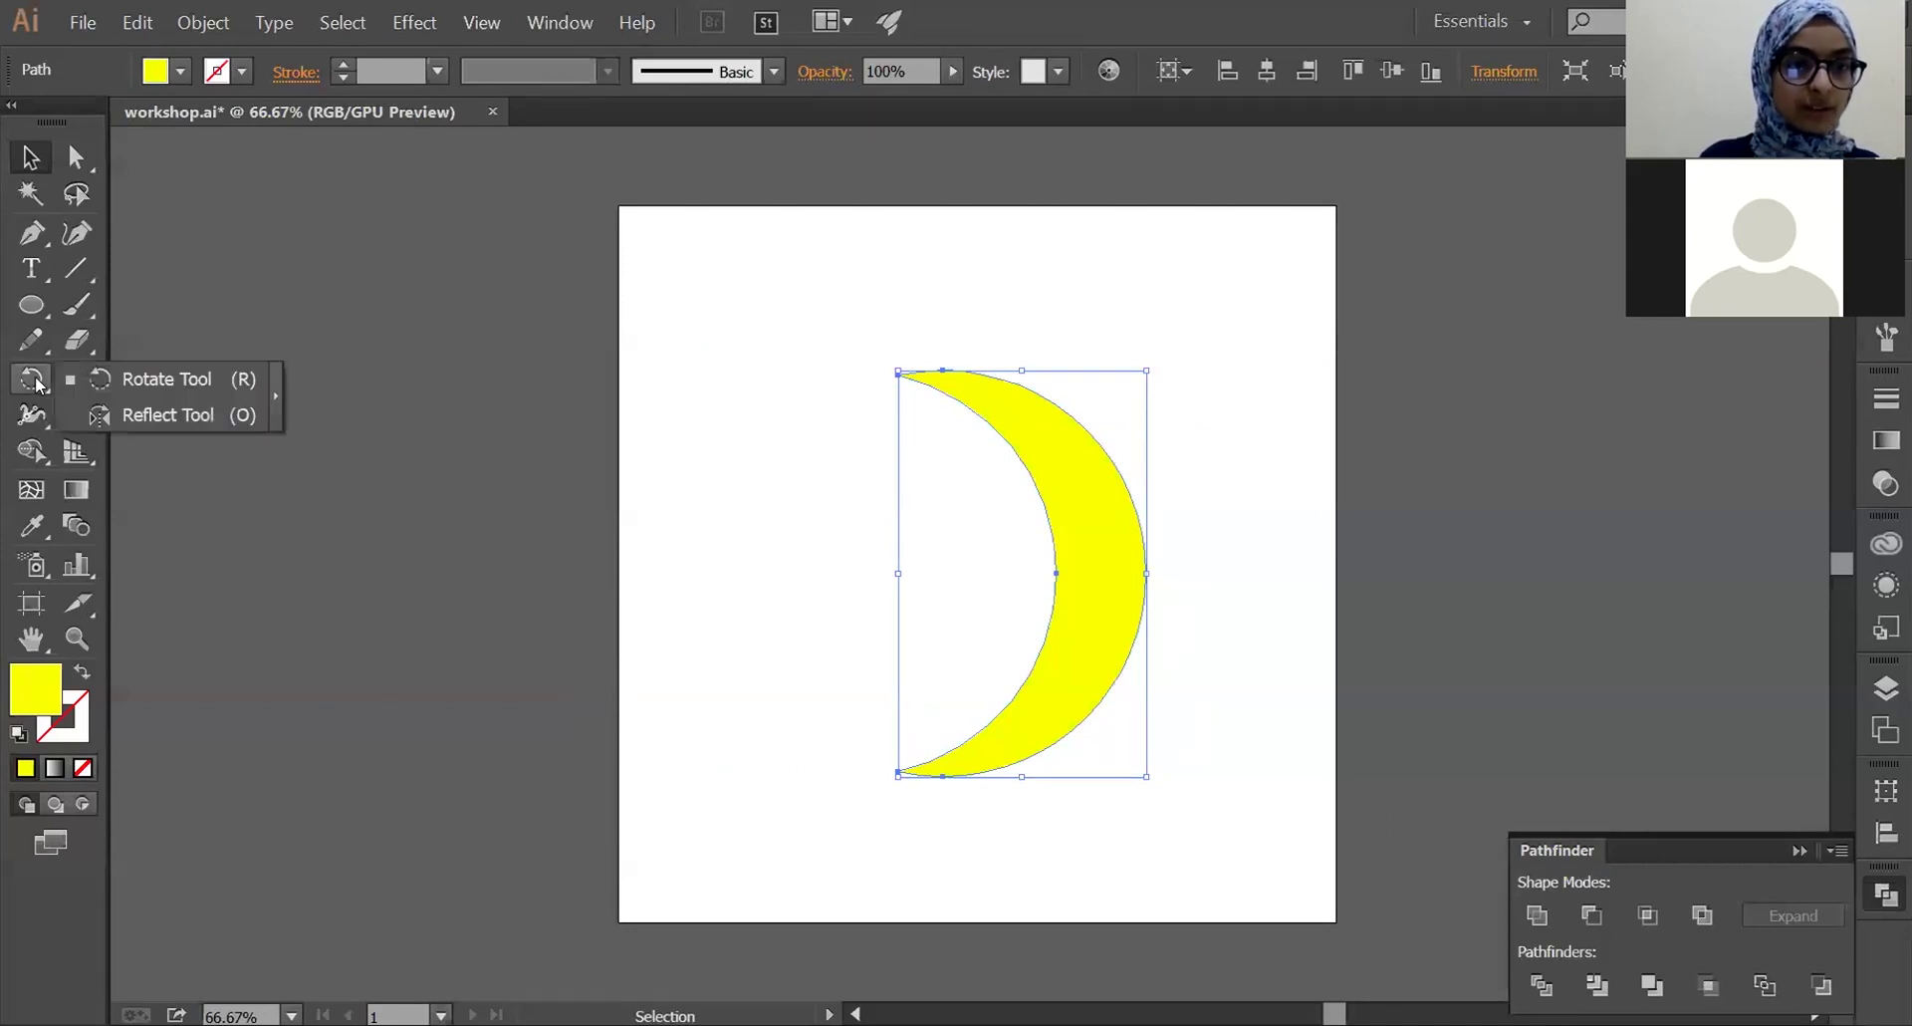
click(103, 414)
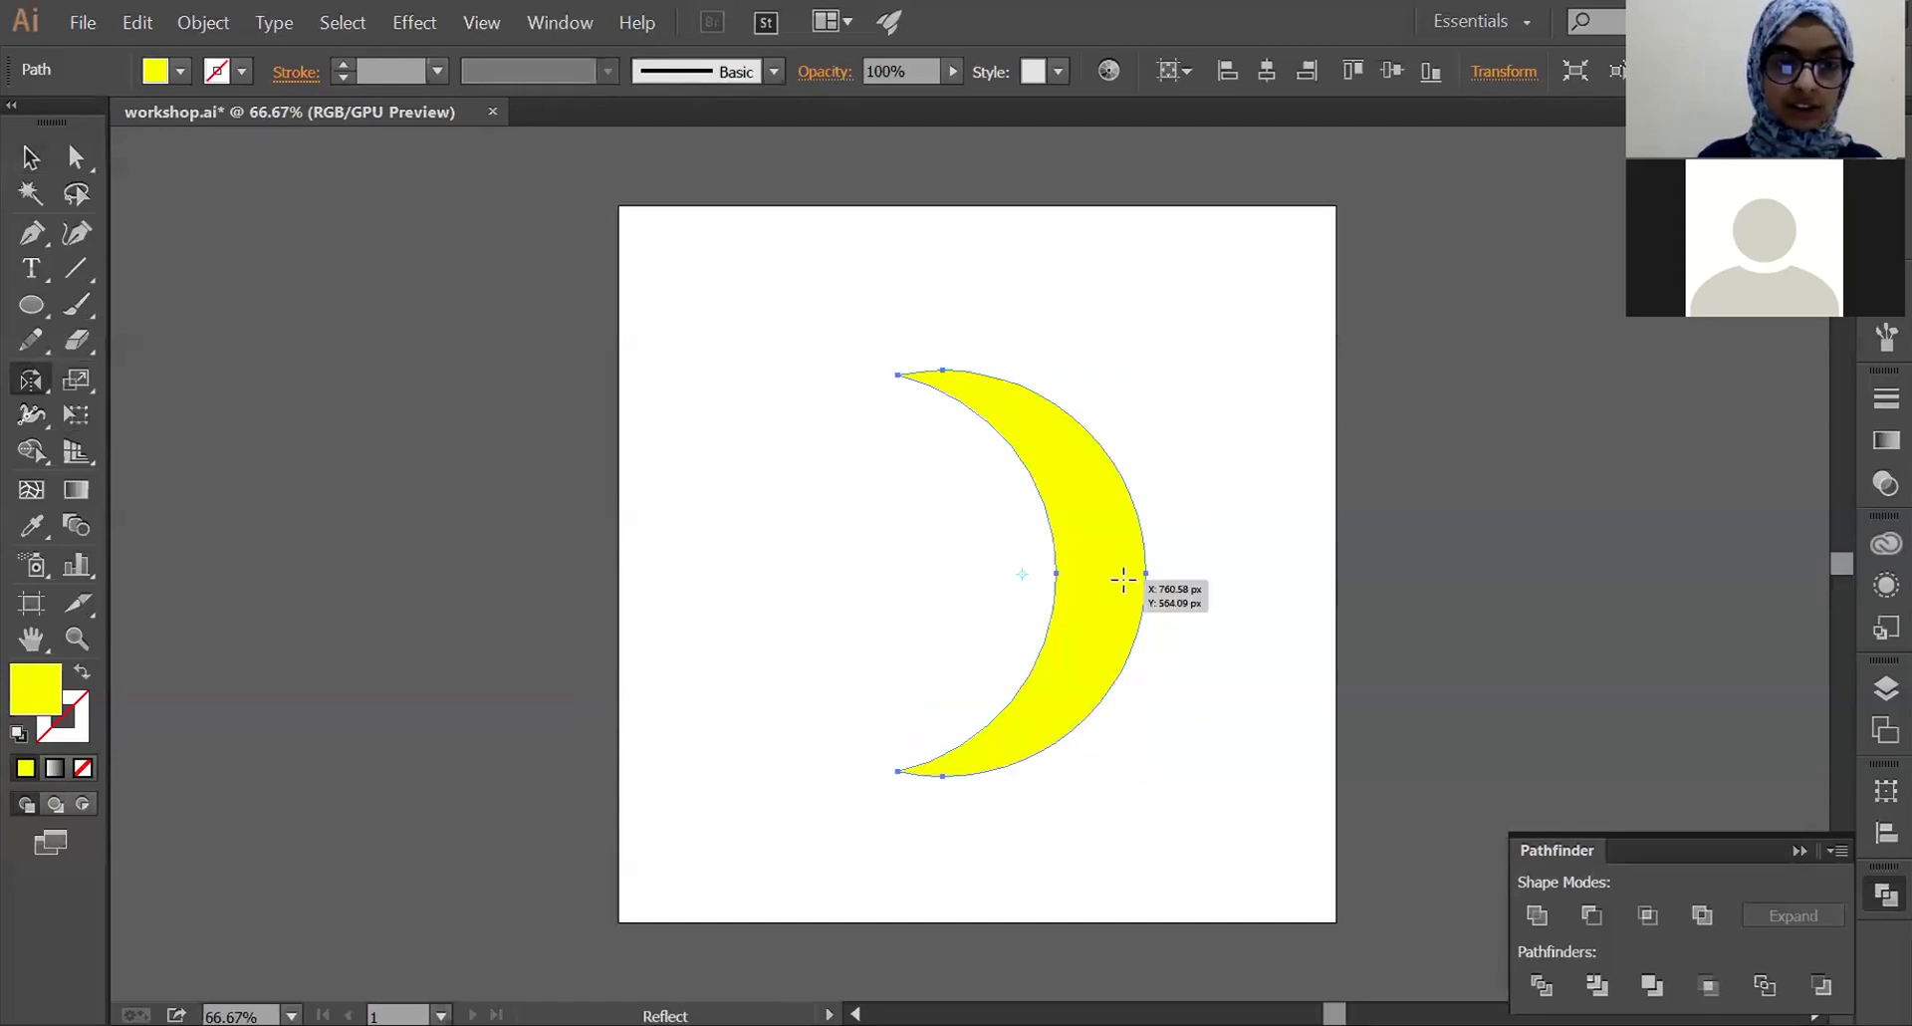
drag(1123, 578, 913, 570)
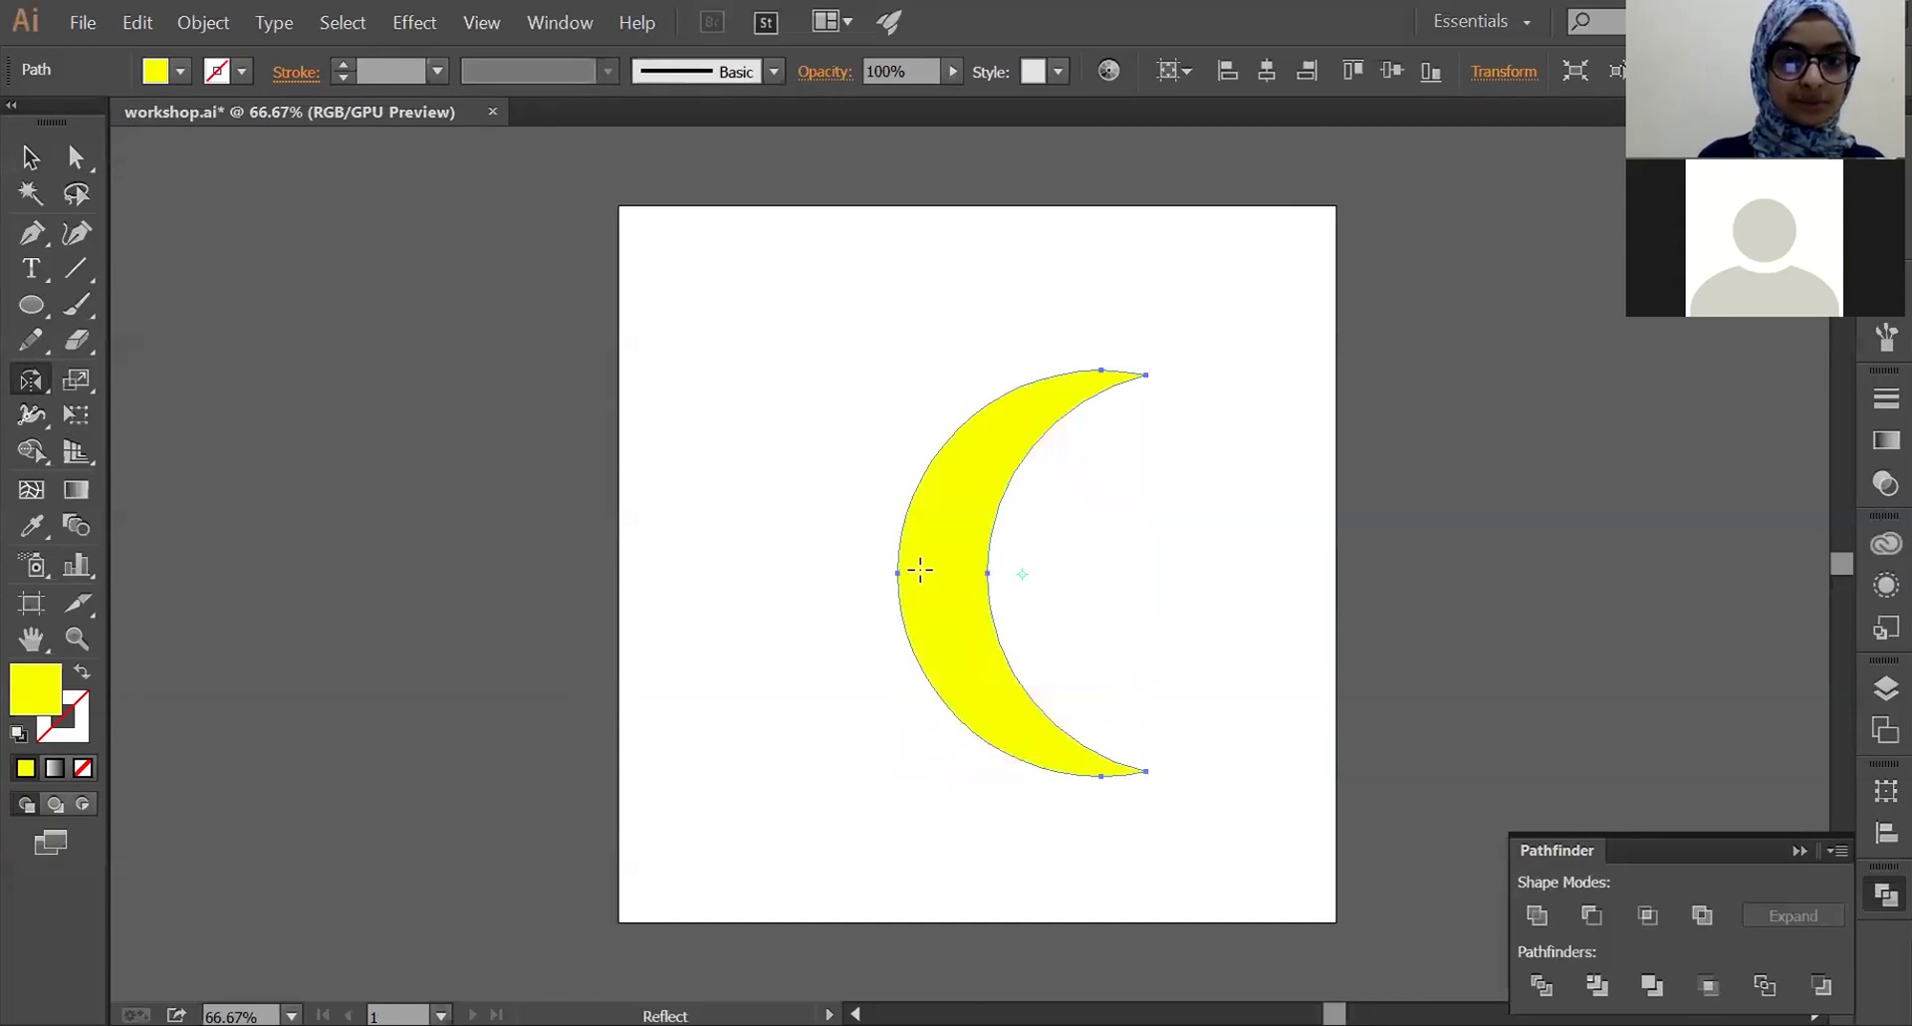
mouse_move(982, 570)
mouse_down()
mouse_move(1102, 572)
mouse_move(591, 502)
mouse_up()
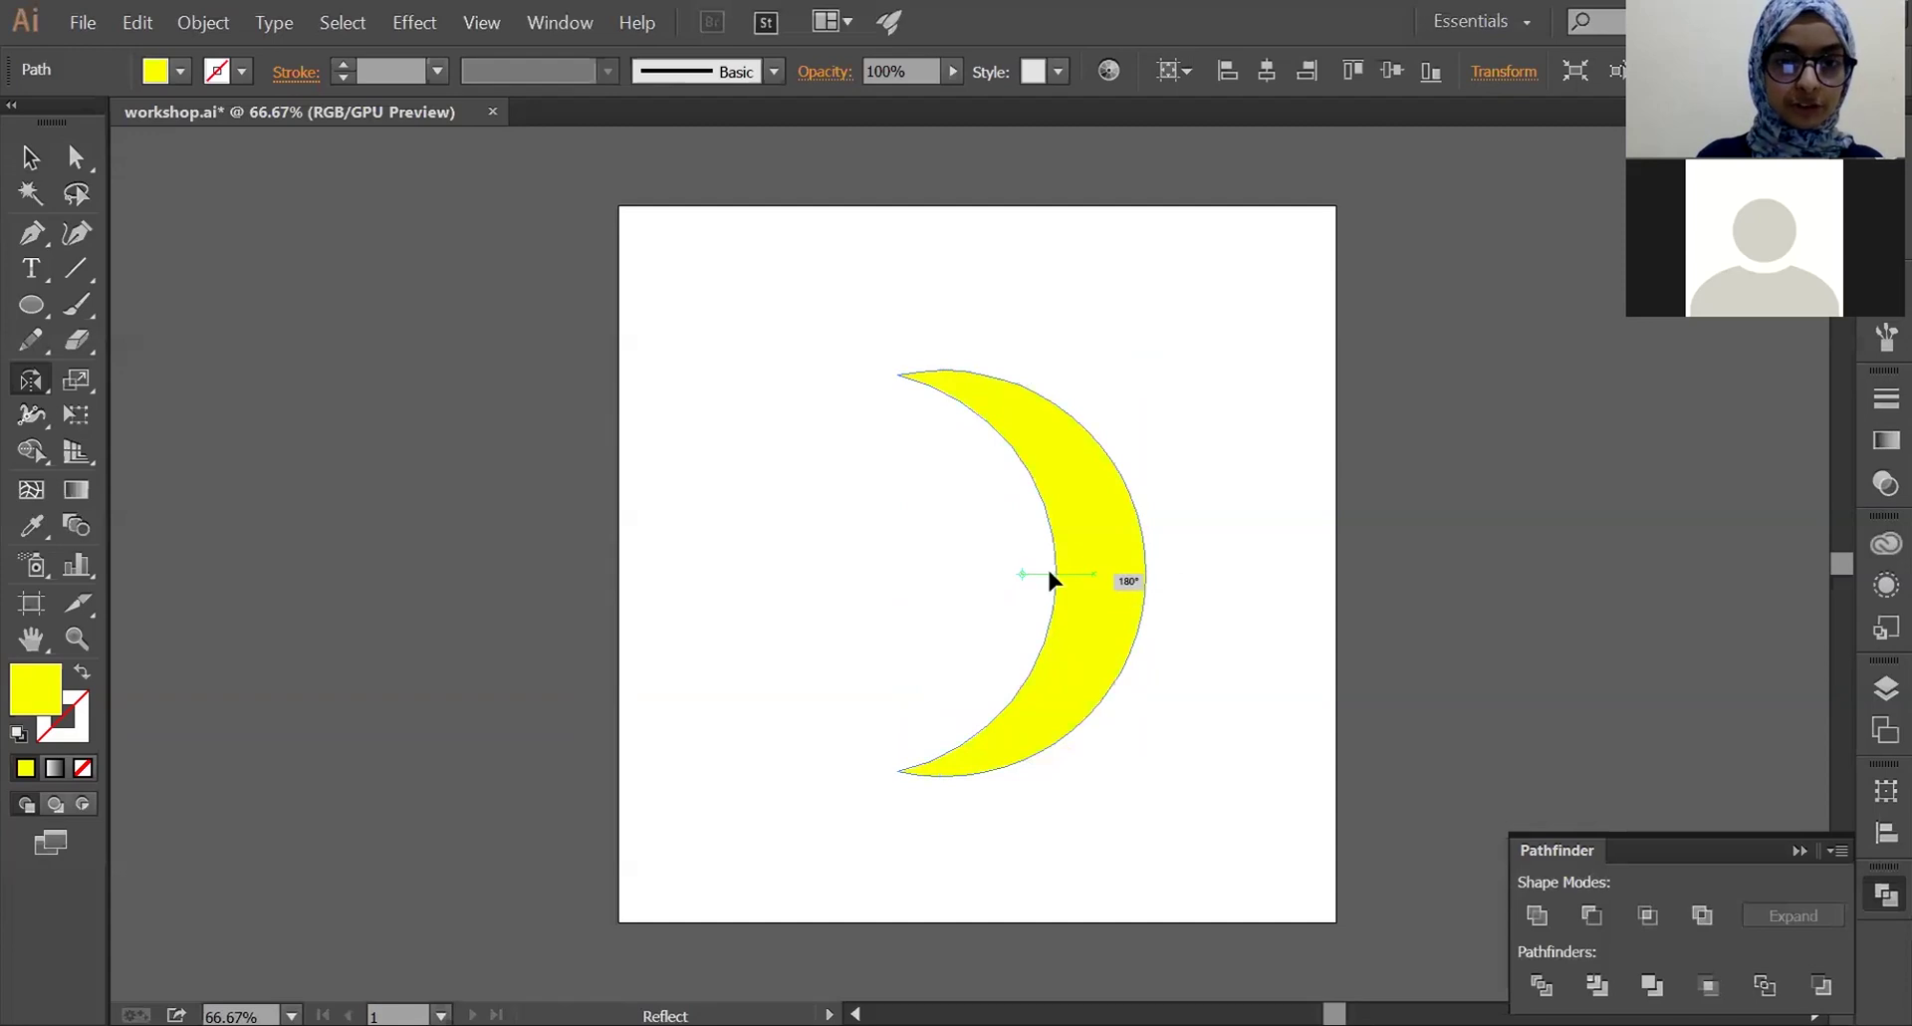
key(v)
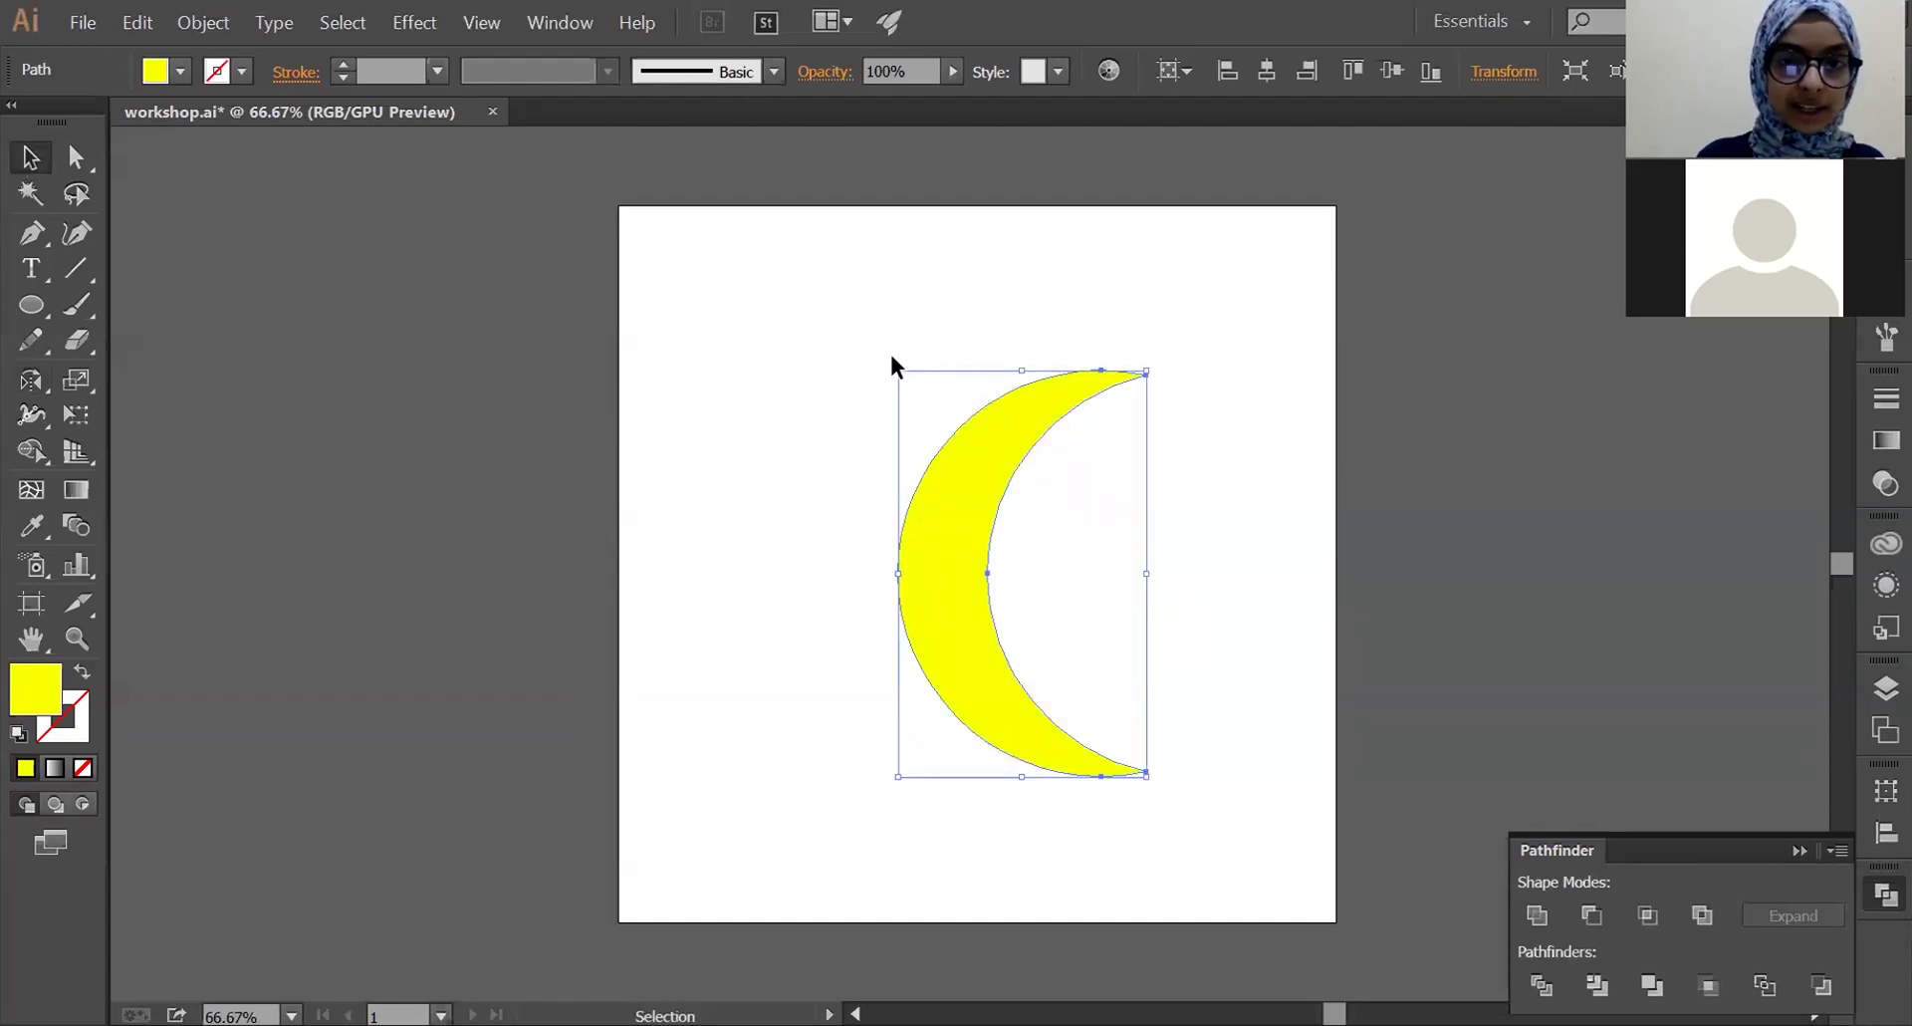
- Rotate the crescent to a tilted angle, retrying once, and shift it down-left
drag(890, 360, 917, 346)
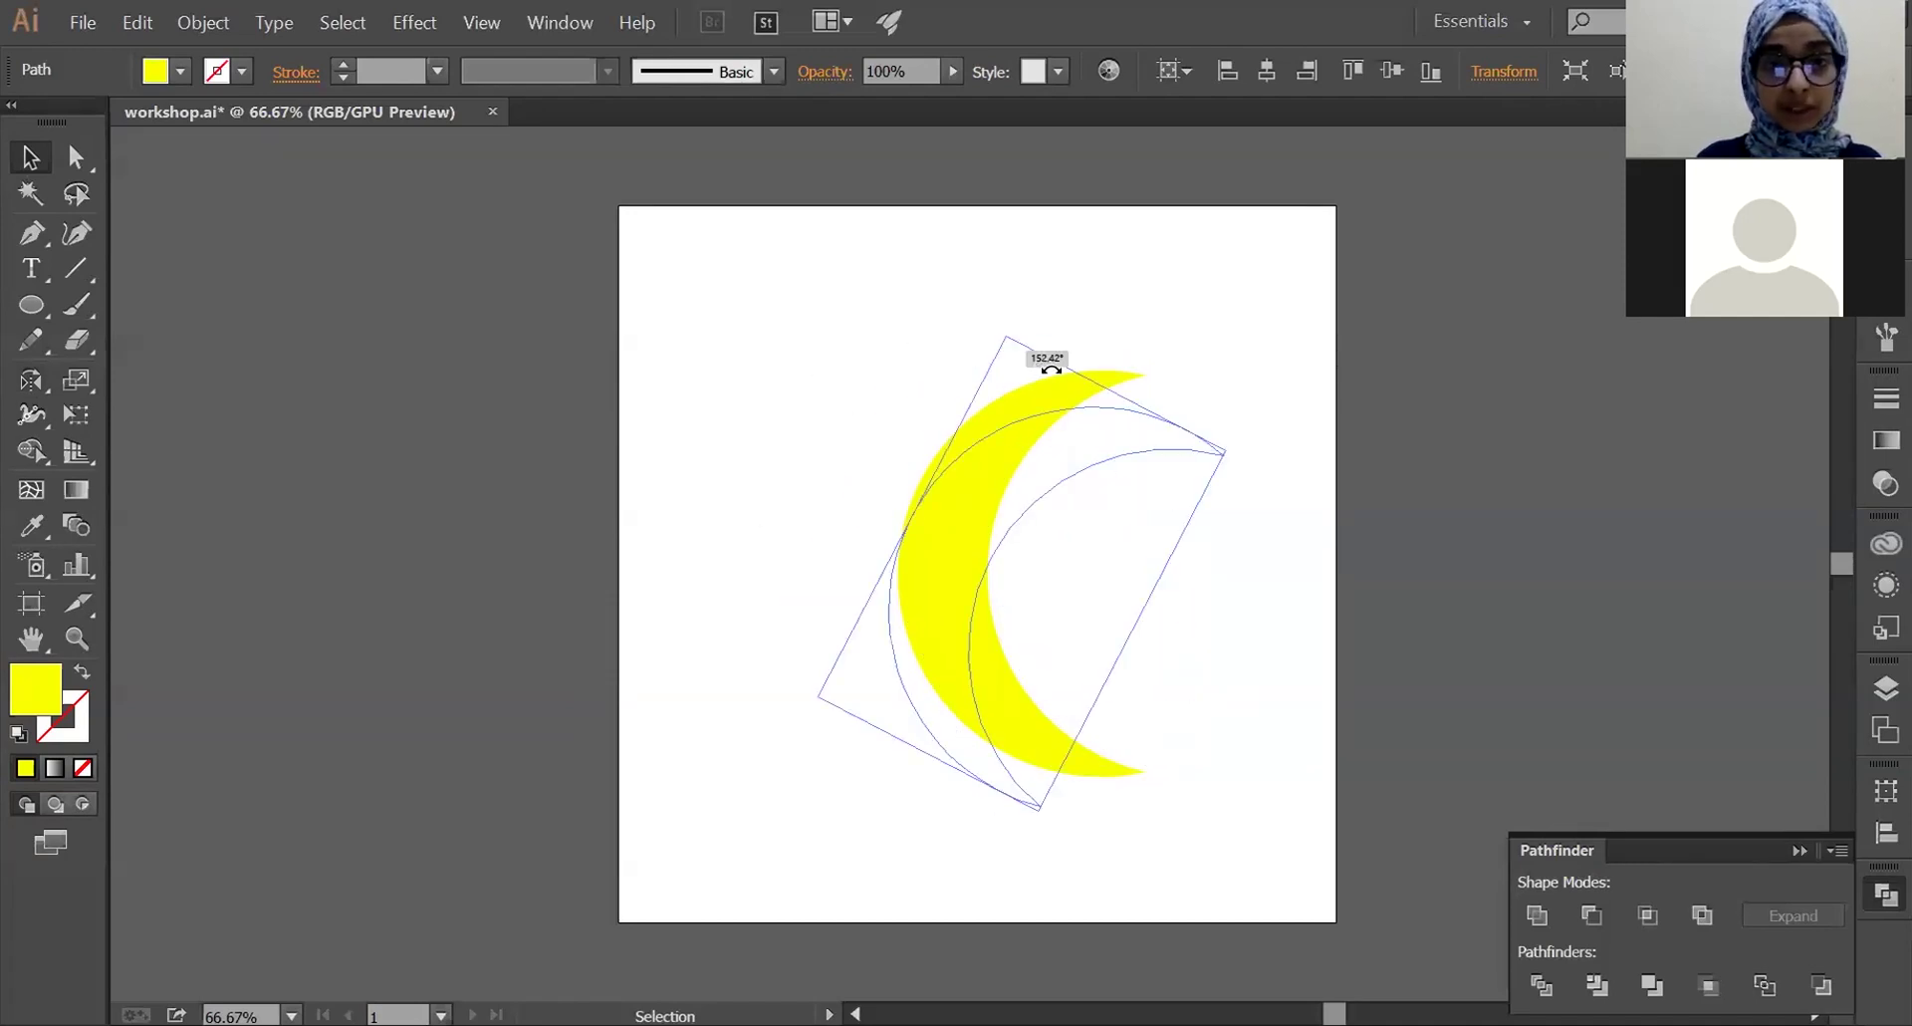
drag(917, 346, 873, 375)
key(ctrl+z)
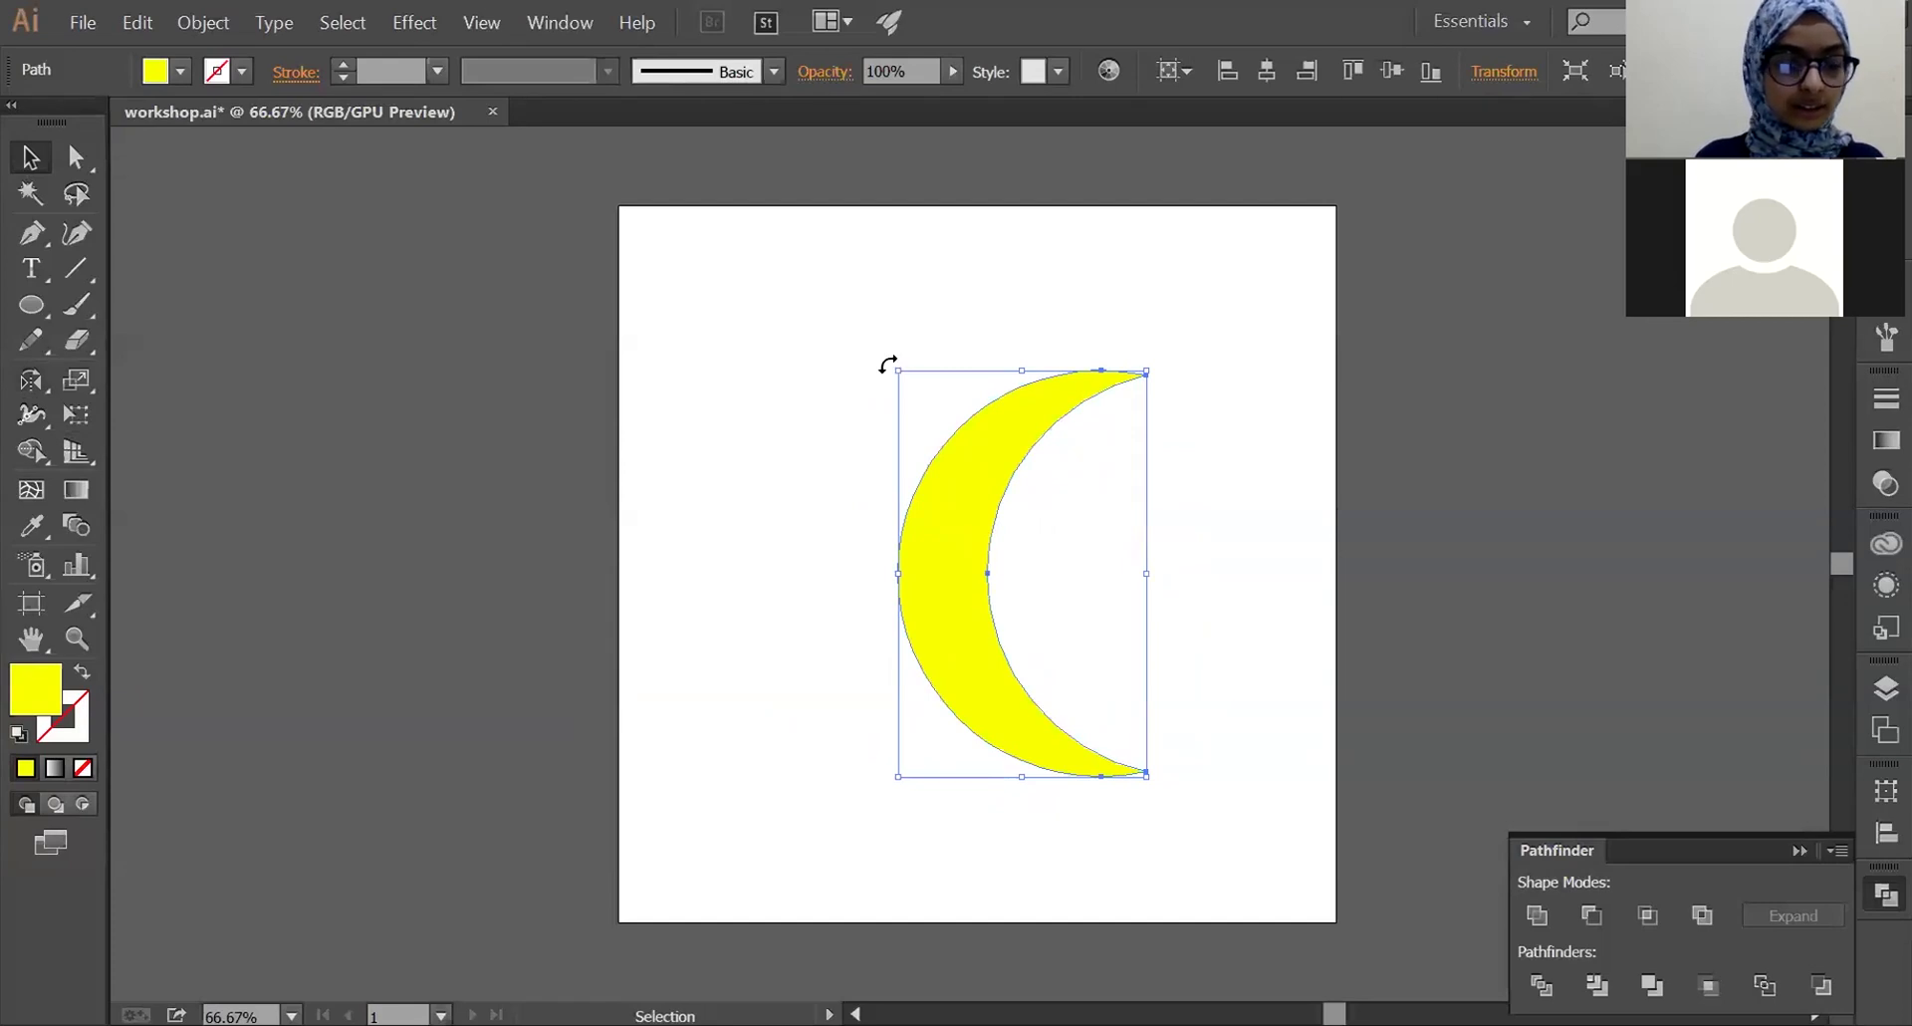
drag(888, 365, 756, 592)
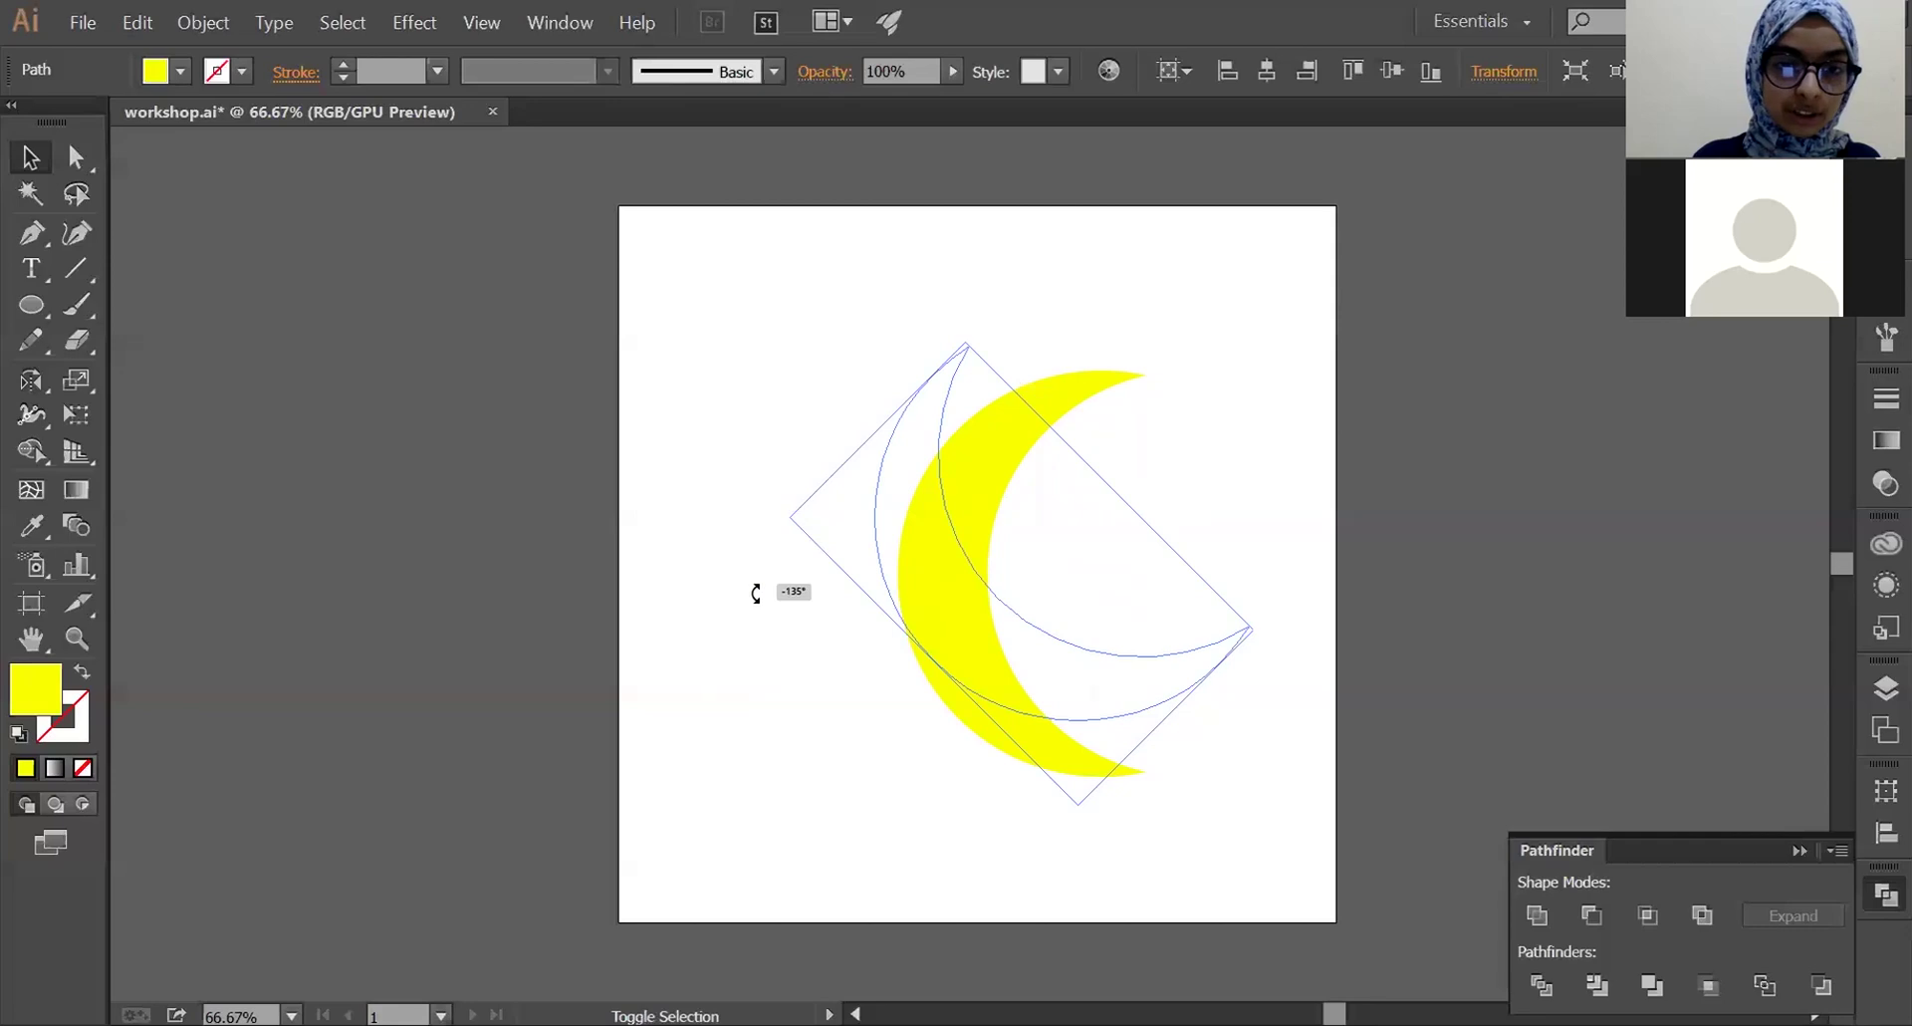
mouse_move(756, 593)
mouse_down()
mouse_move(748, 406)
mouse_move(786, 360)
mouse_up()
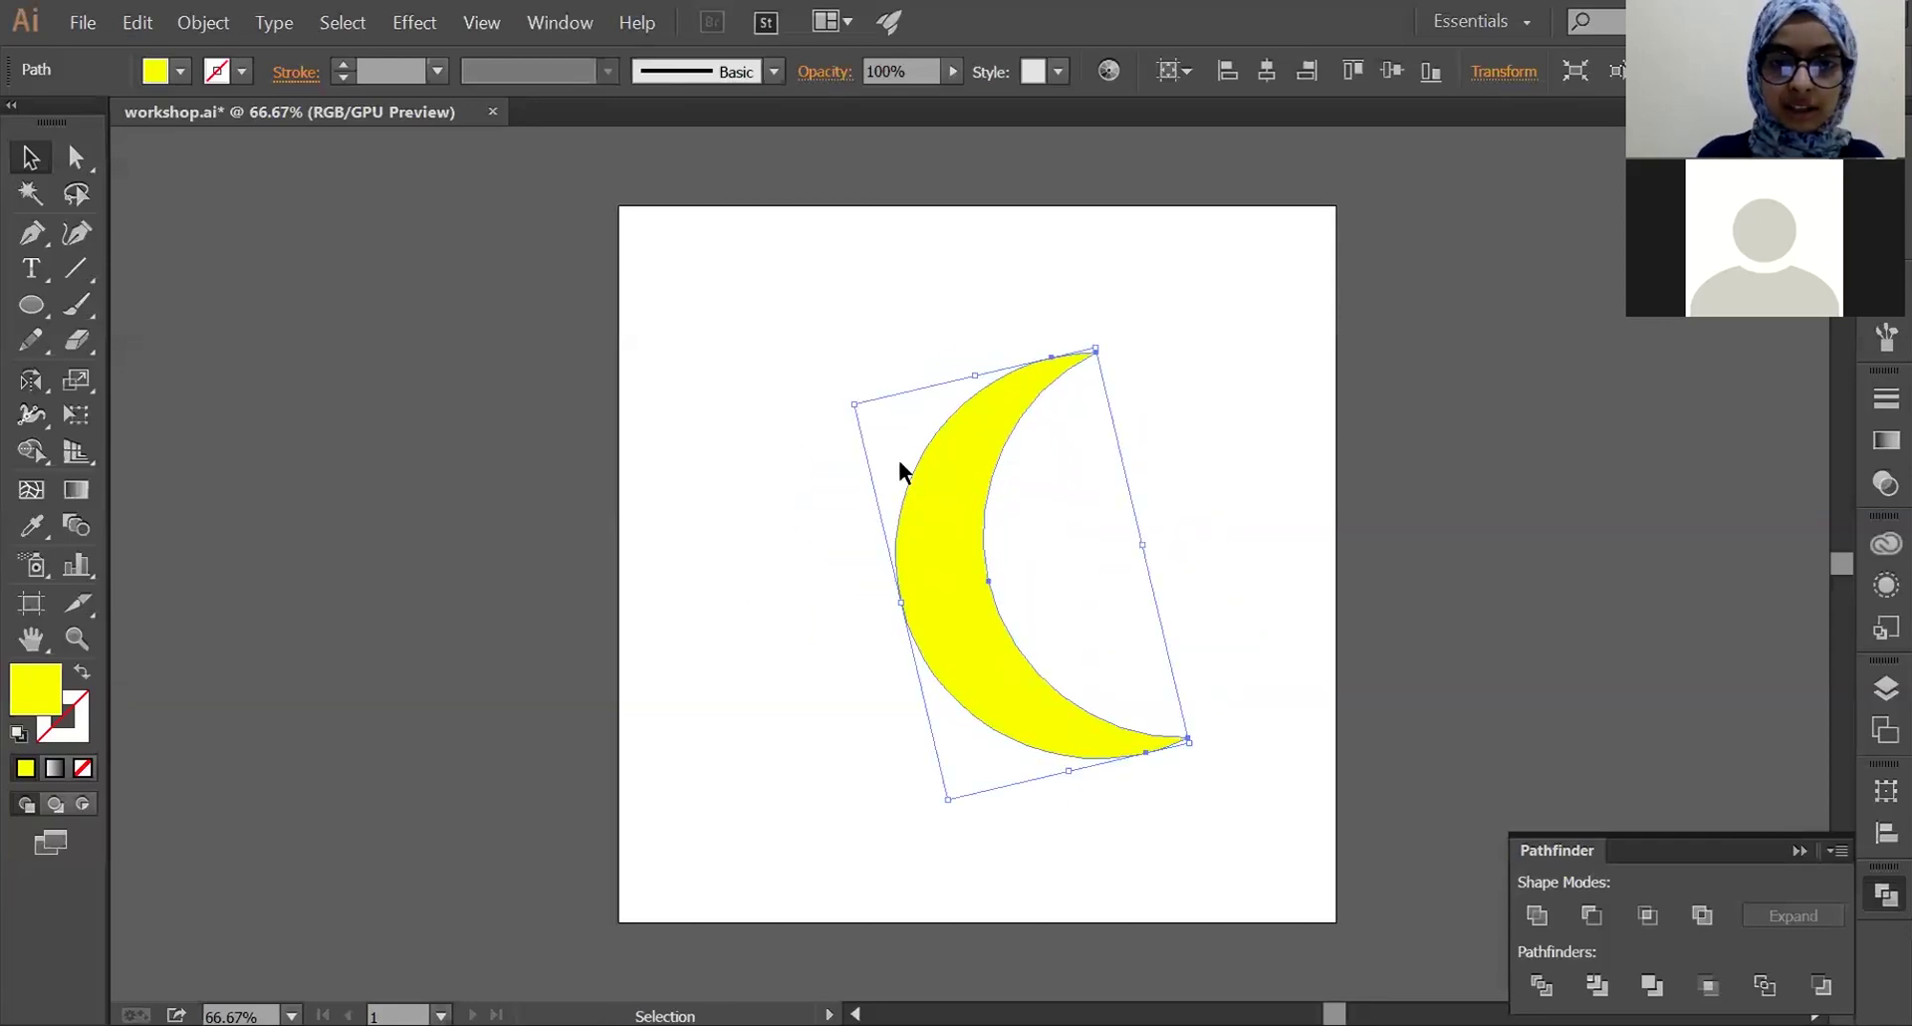
click(1102, 430)
drag(974, 620, 903, 660)
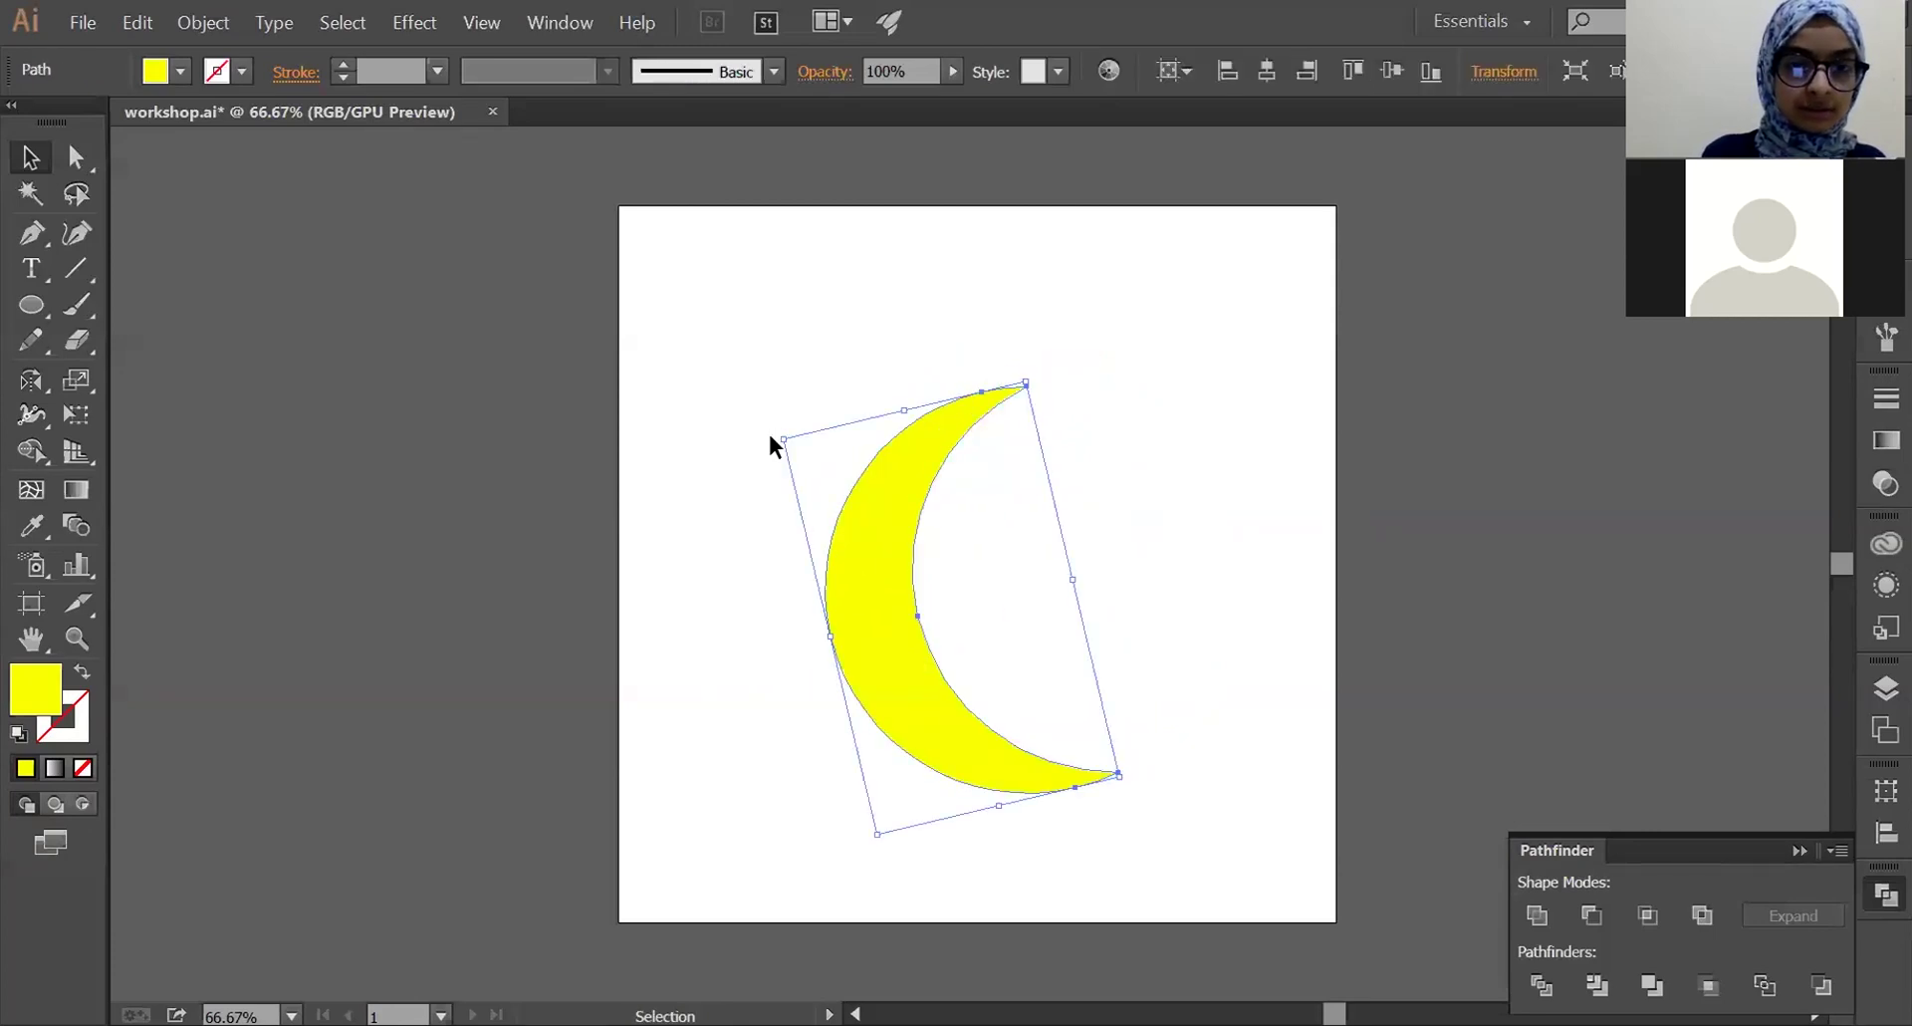
drag(769, 436, 750, 481)
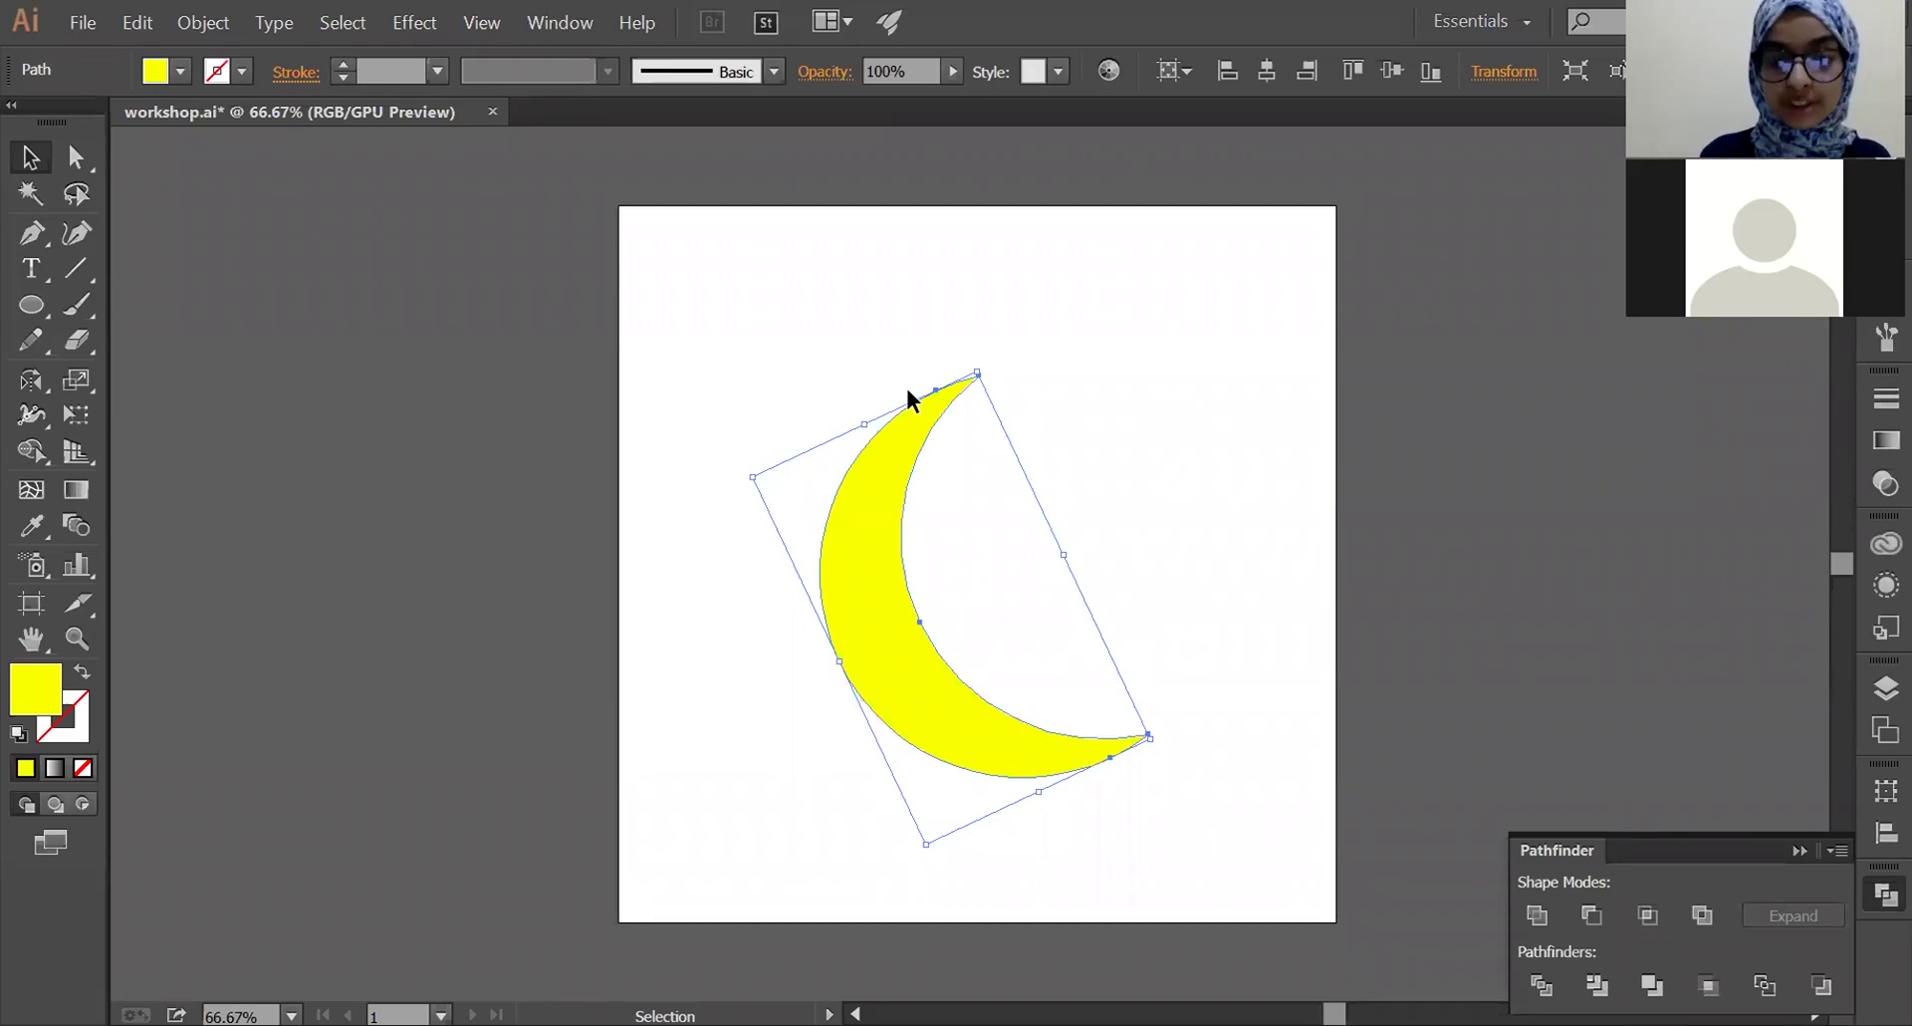
- Deselect the crescent, zoom out twice around the artboard, and switch to the Artboard Tool
key(a)
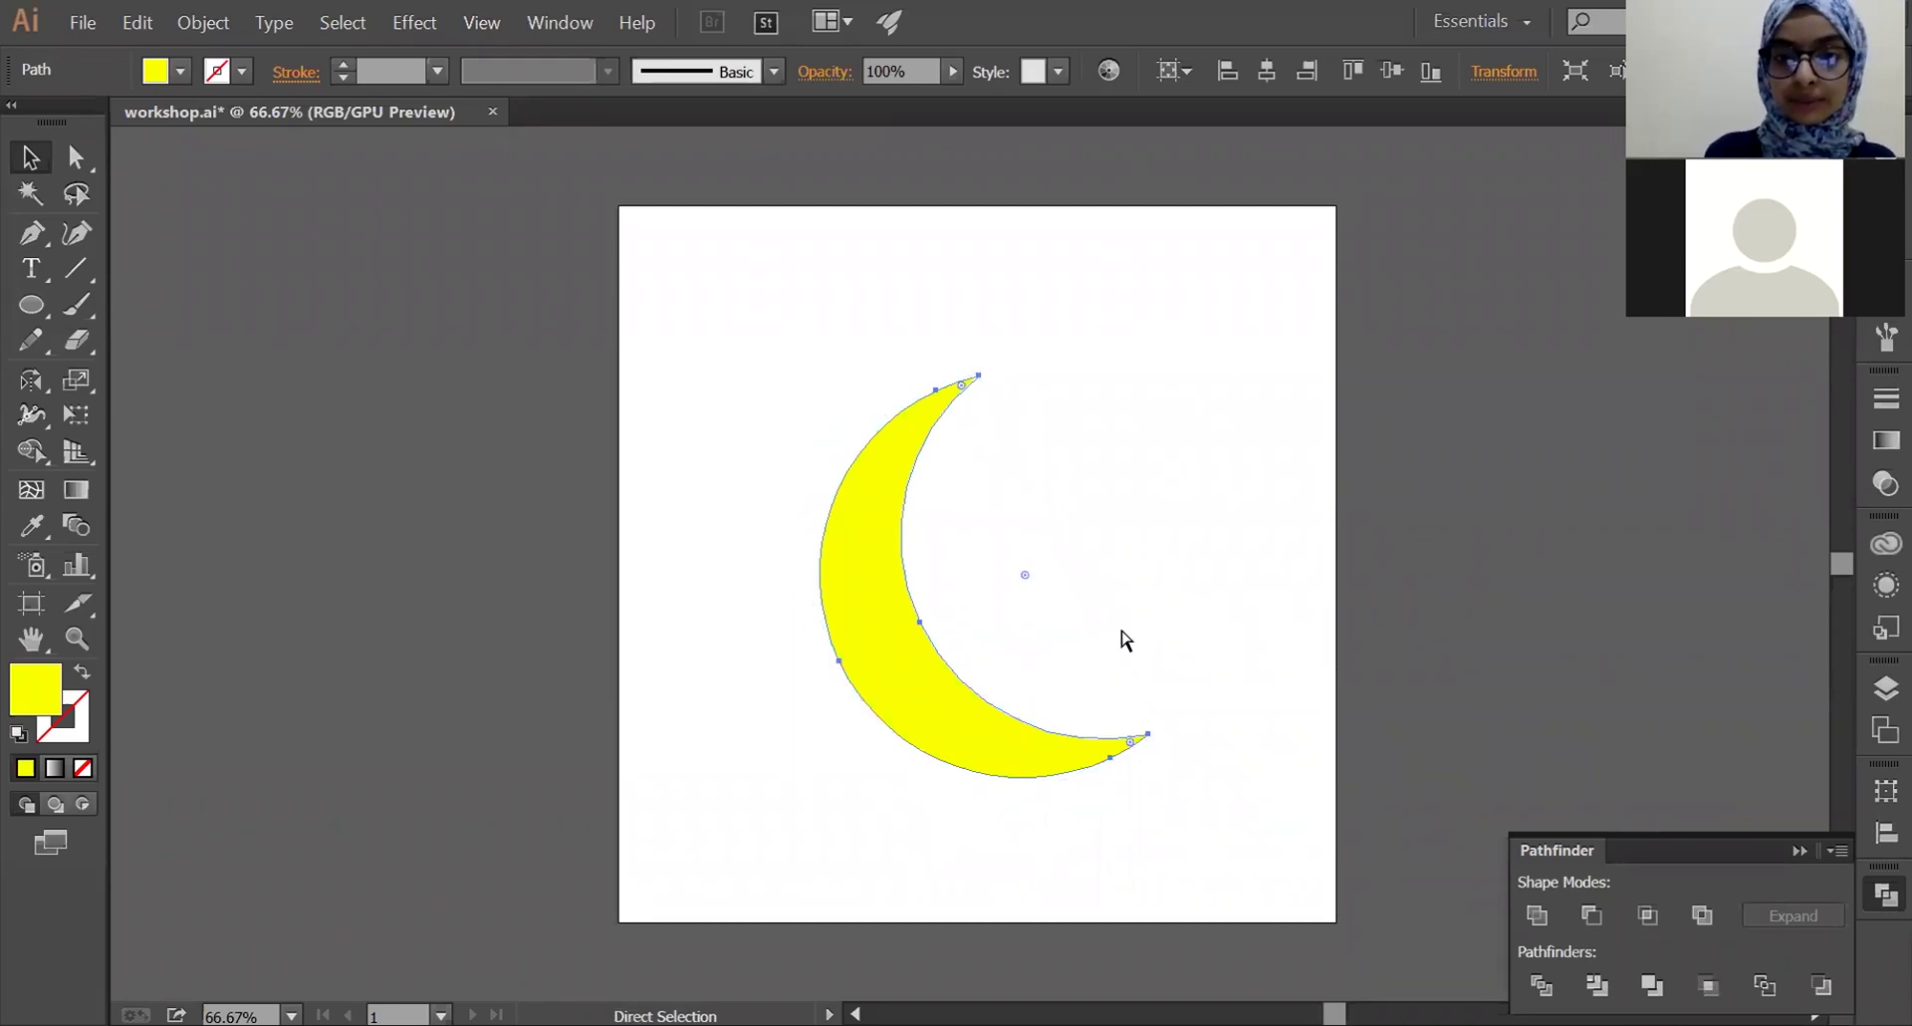
key(v)
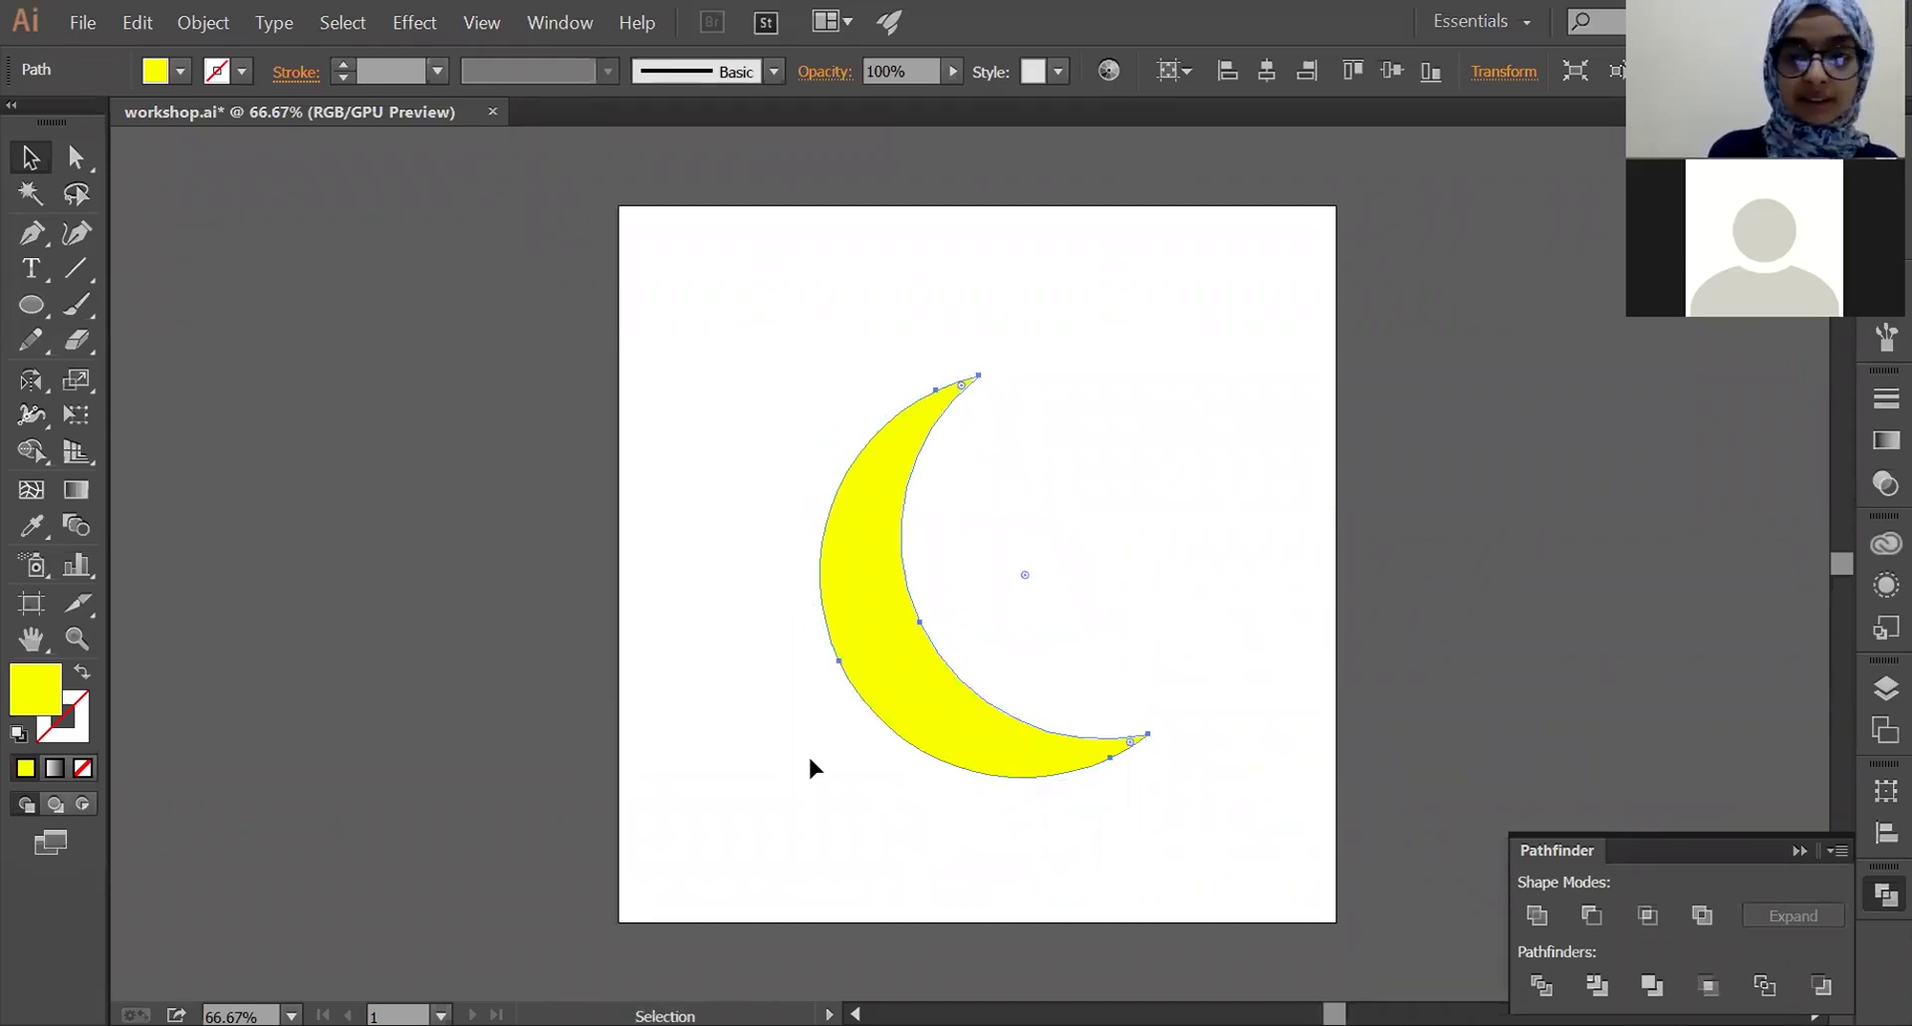
click(1277, 444)
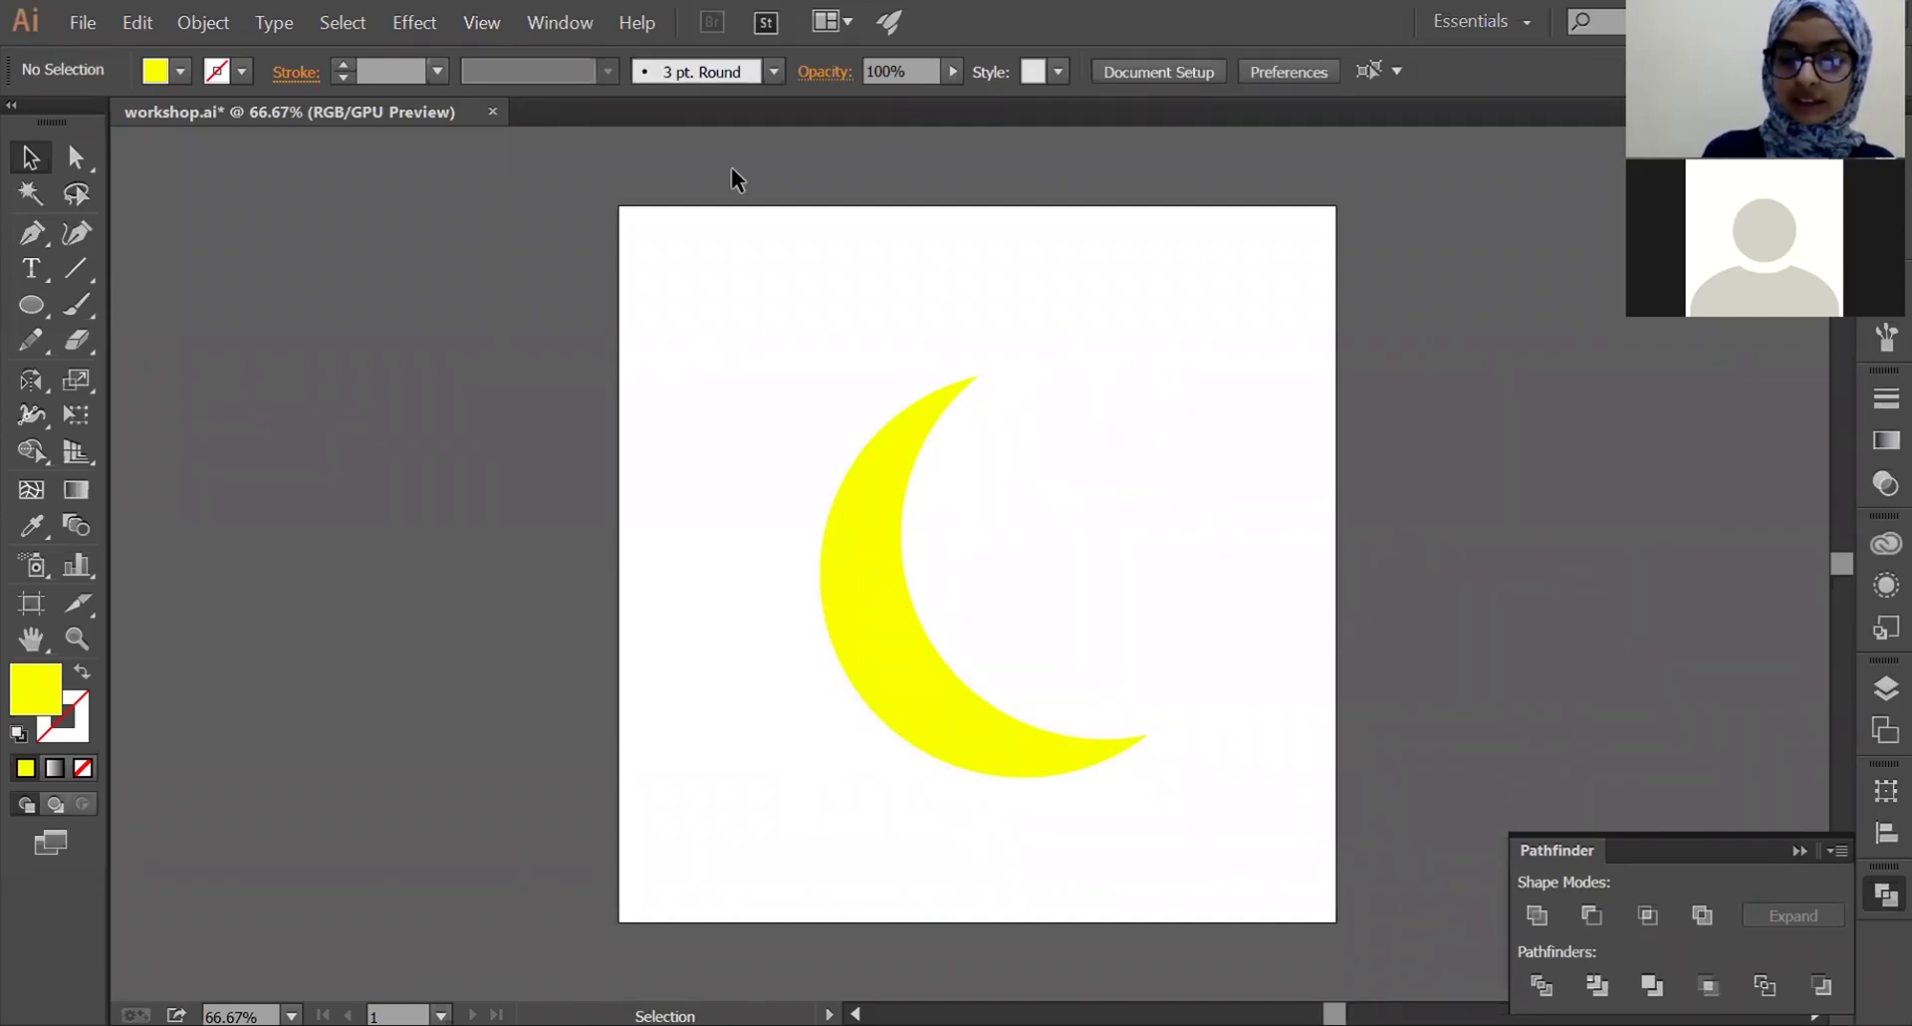
key(ctrl+minus)
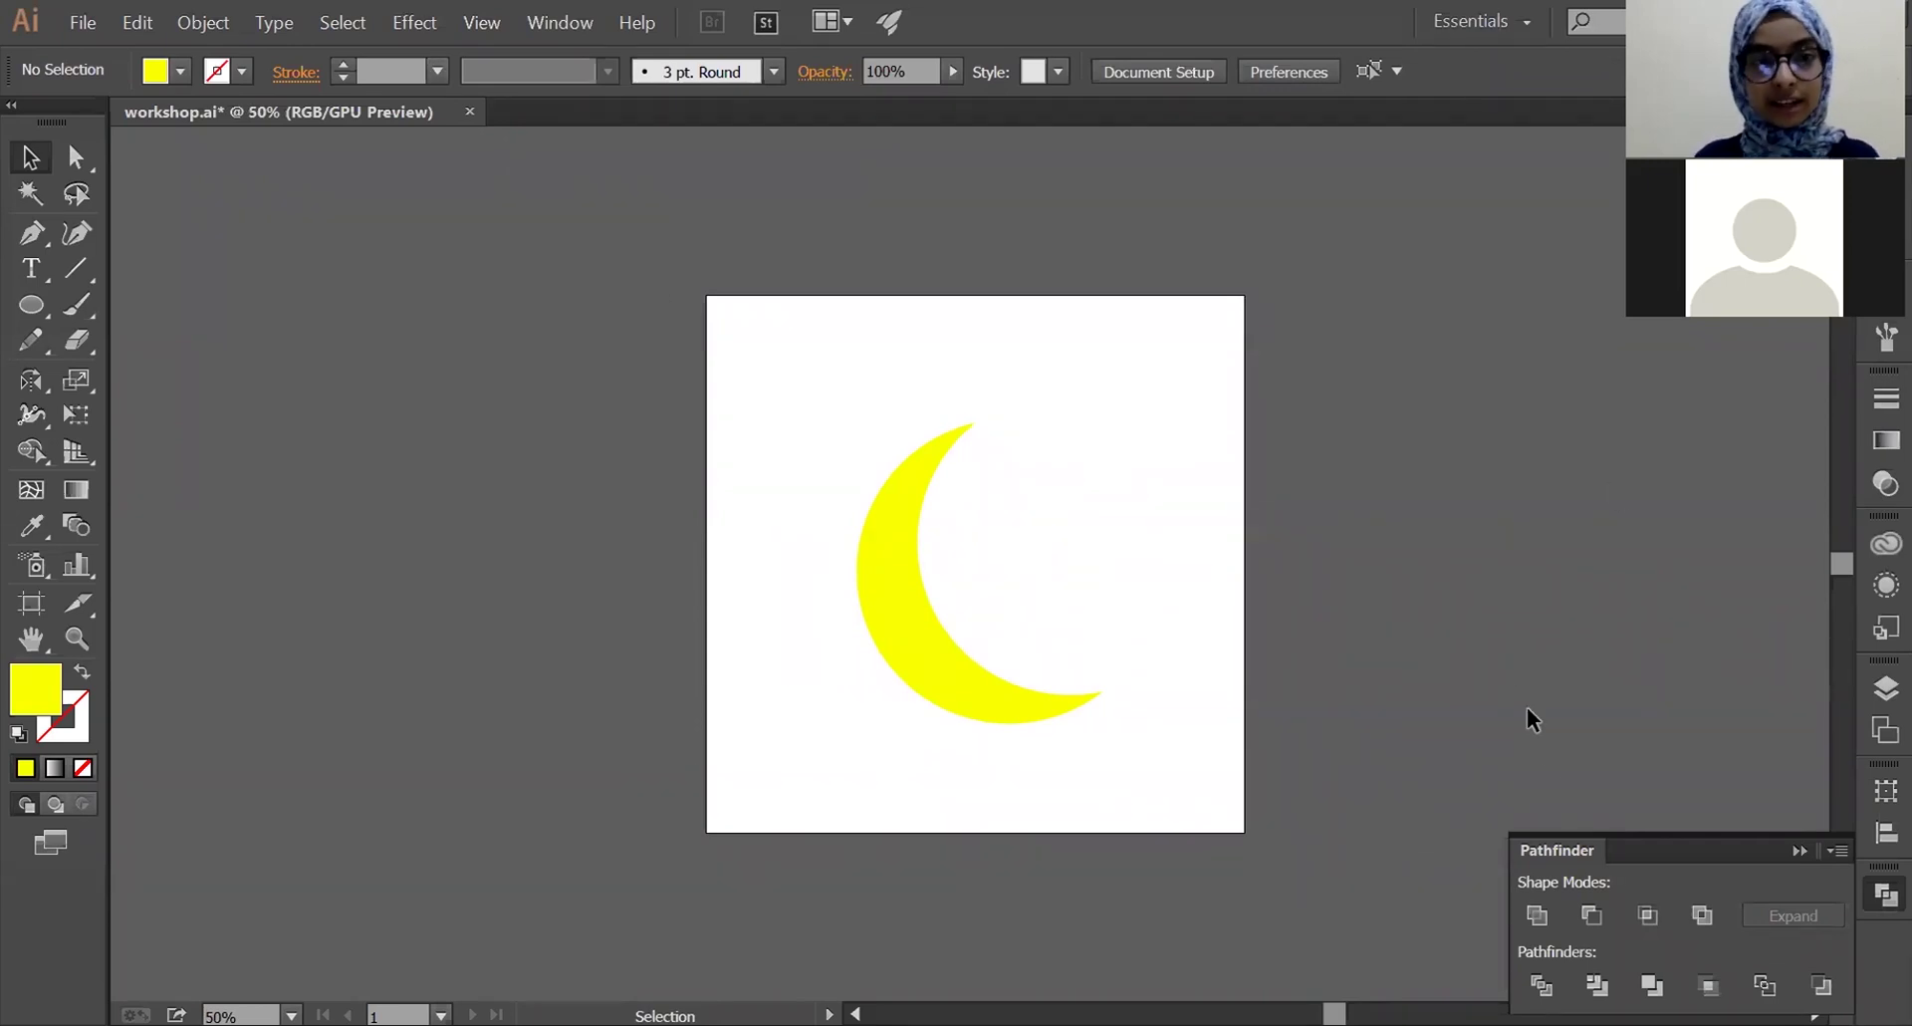
scroll(929, 537, right, 4)
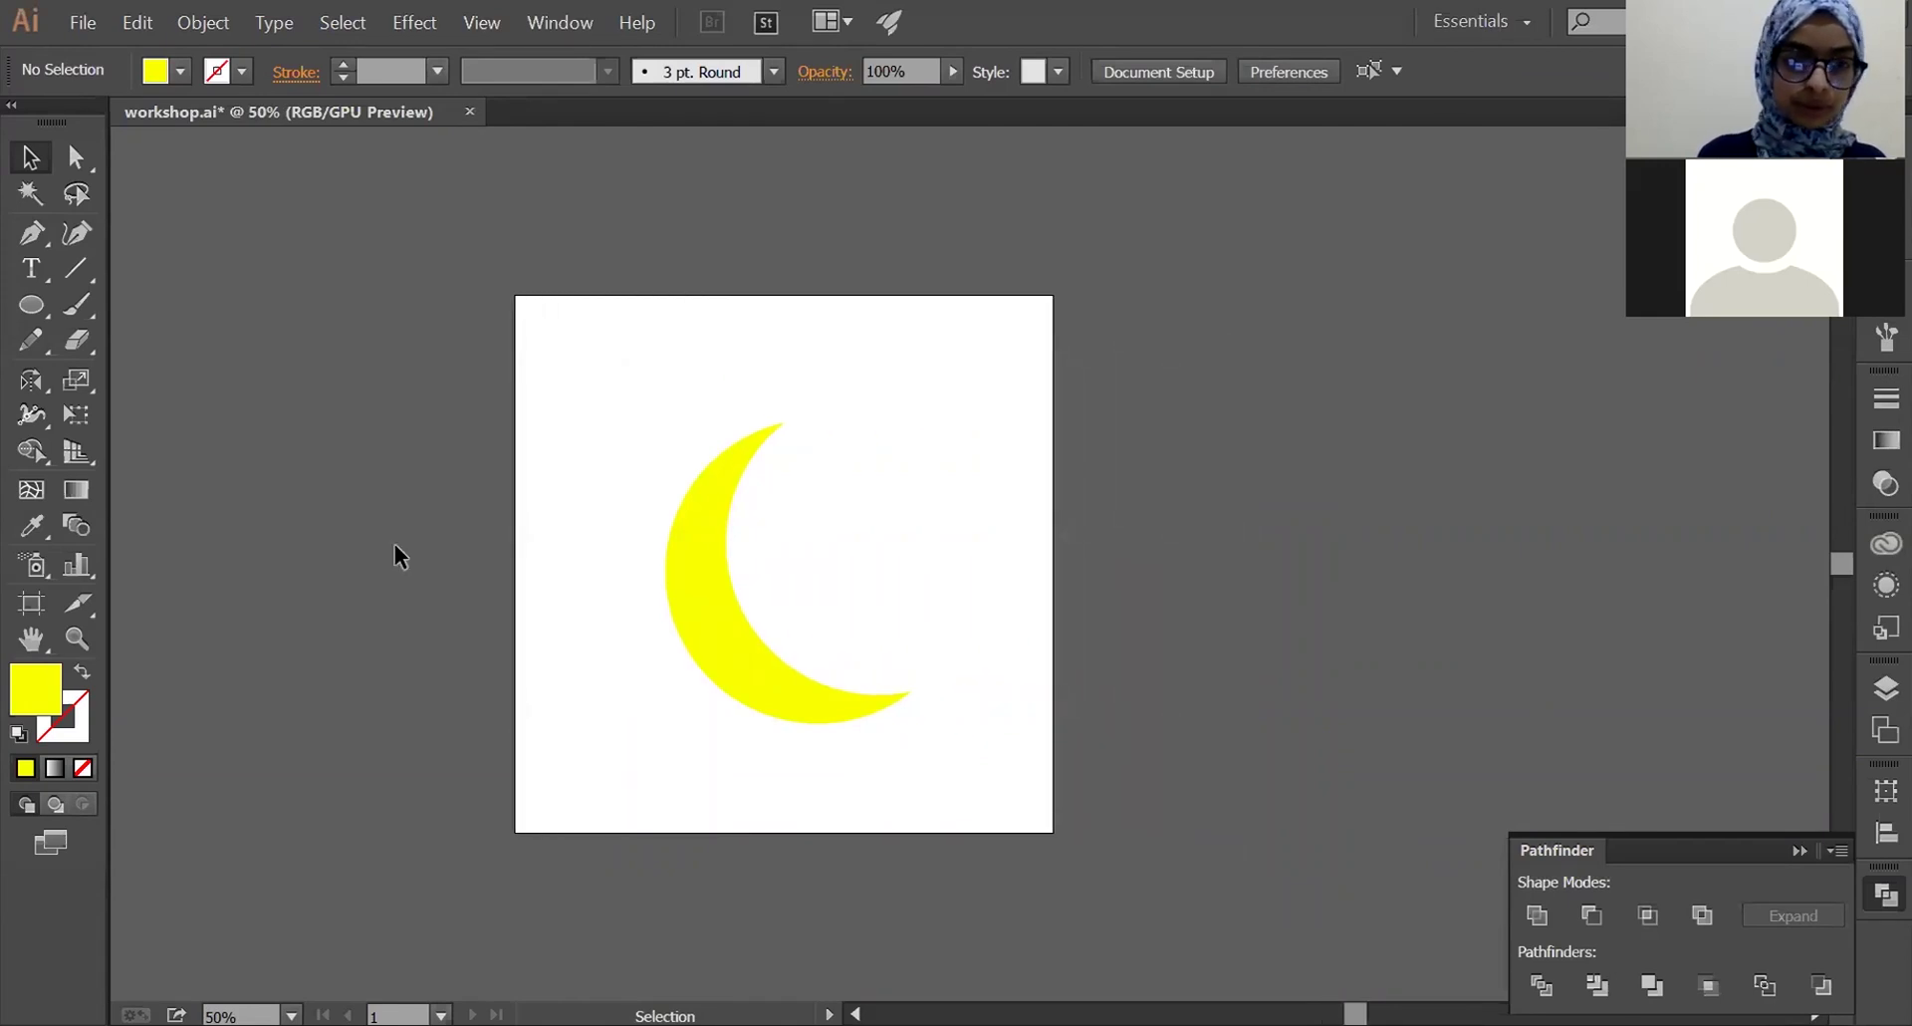
key(ctrl+minus)
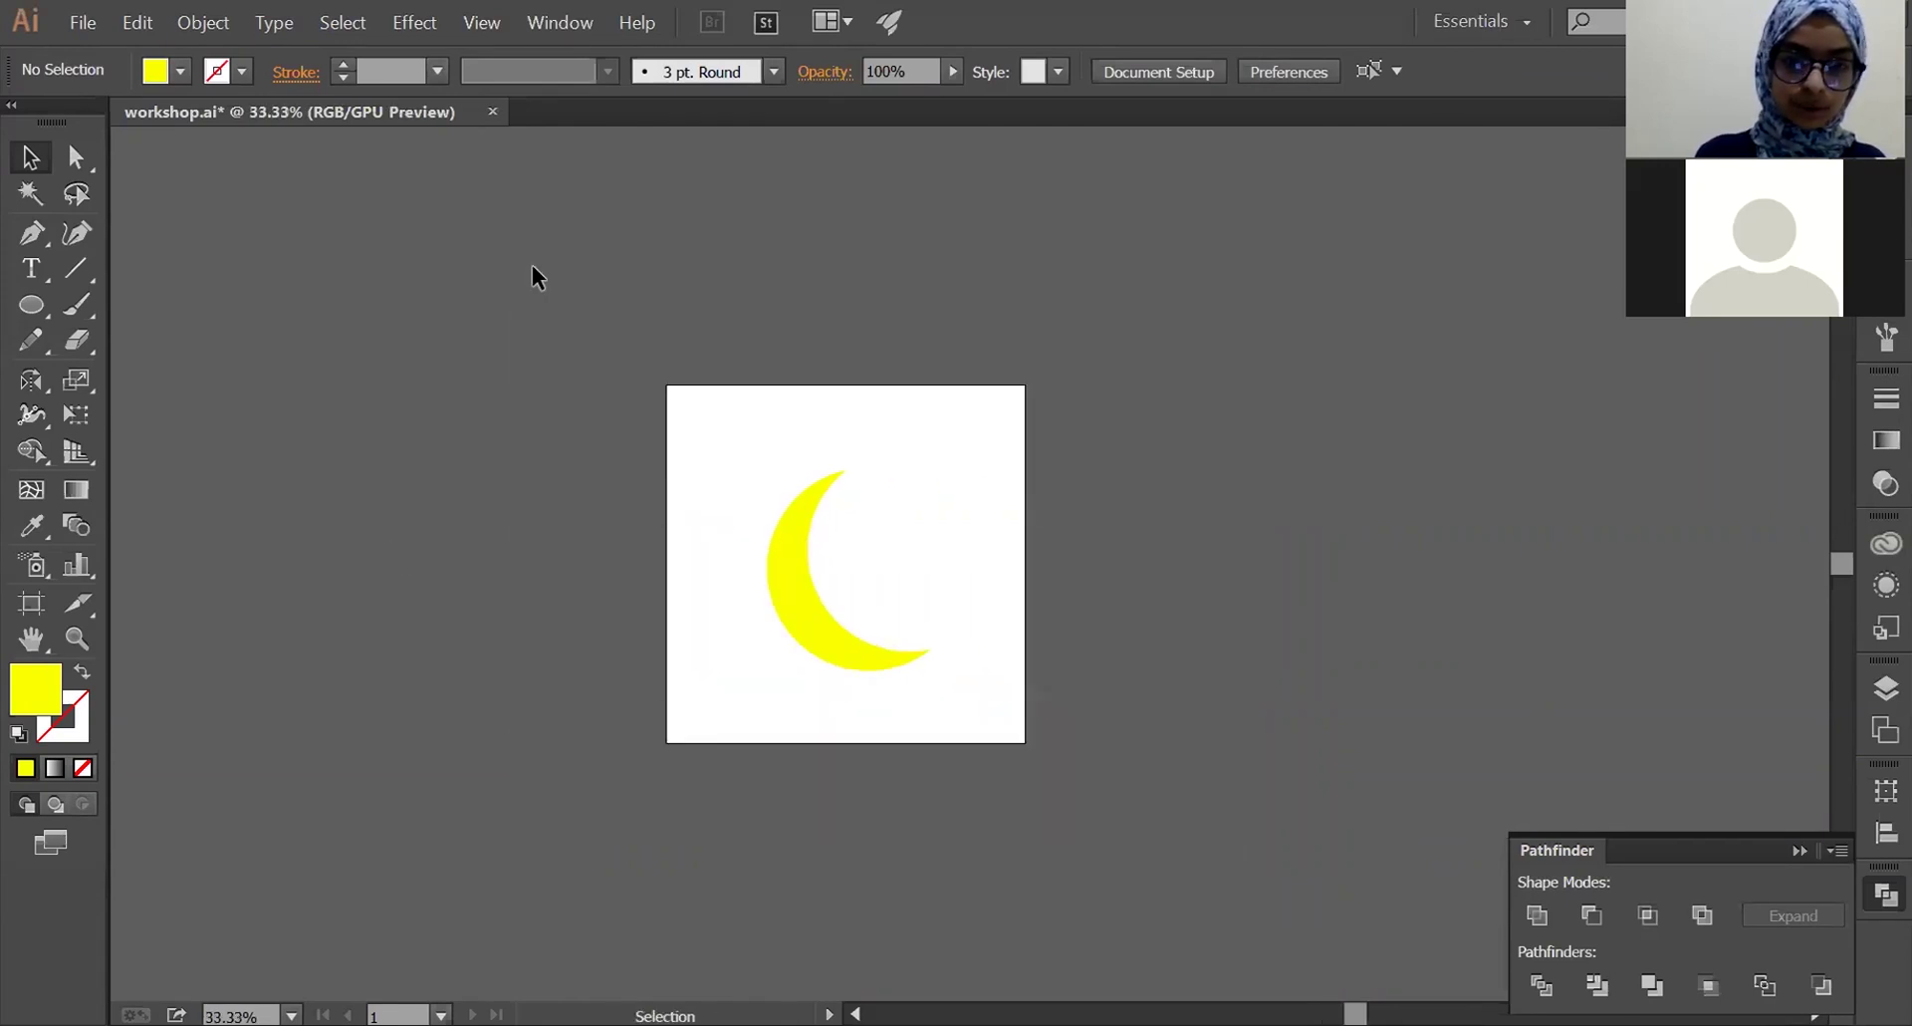
click(47, 601)
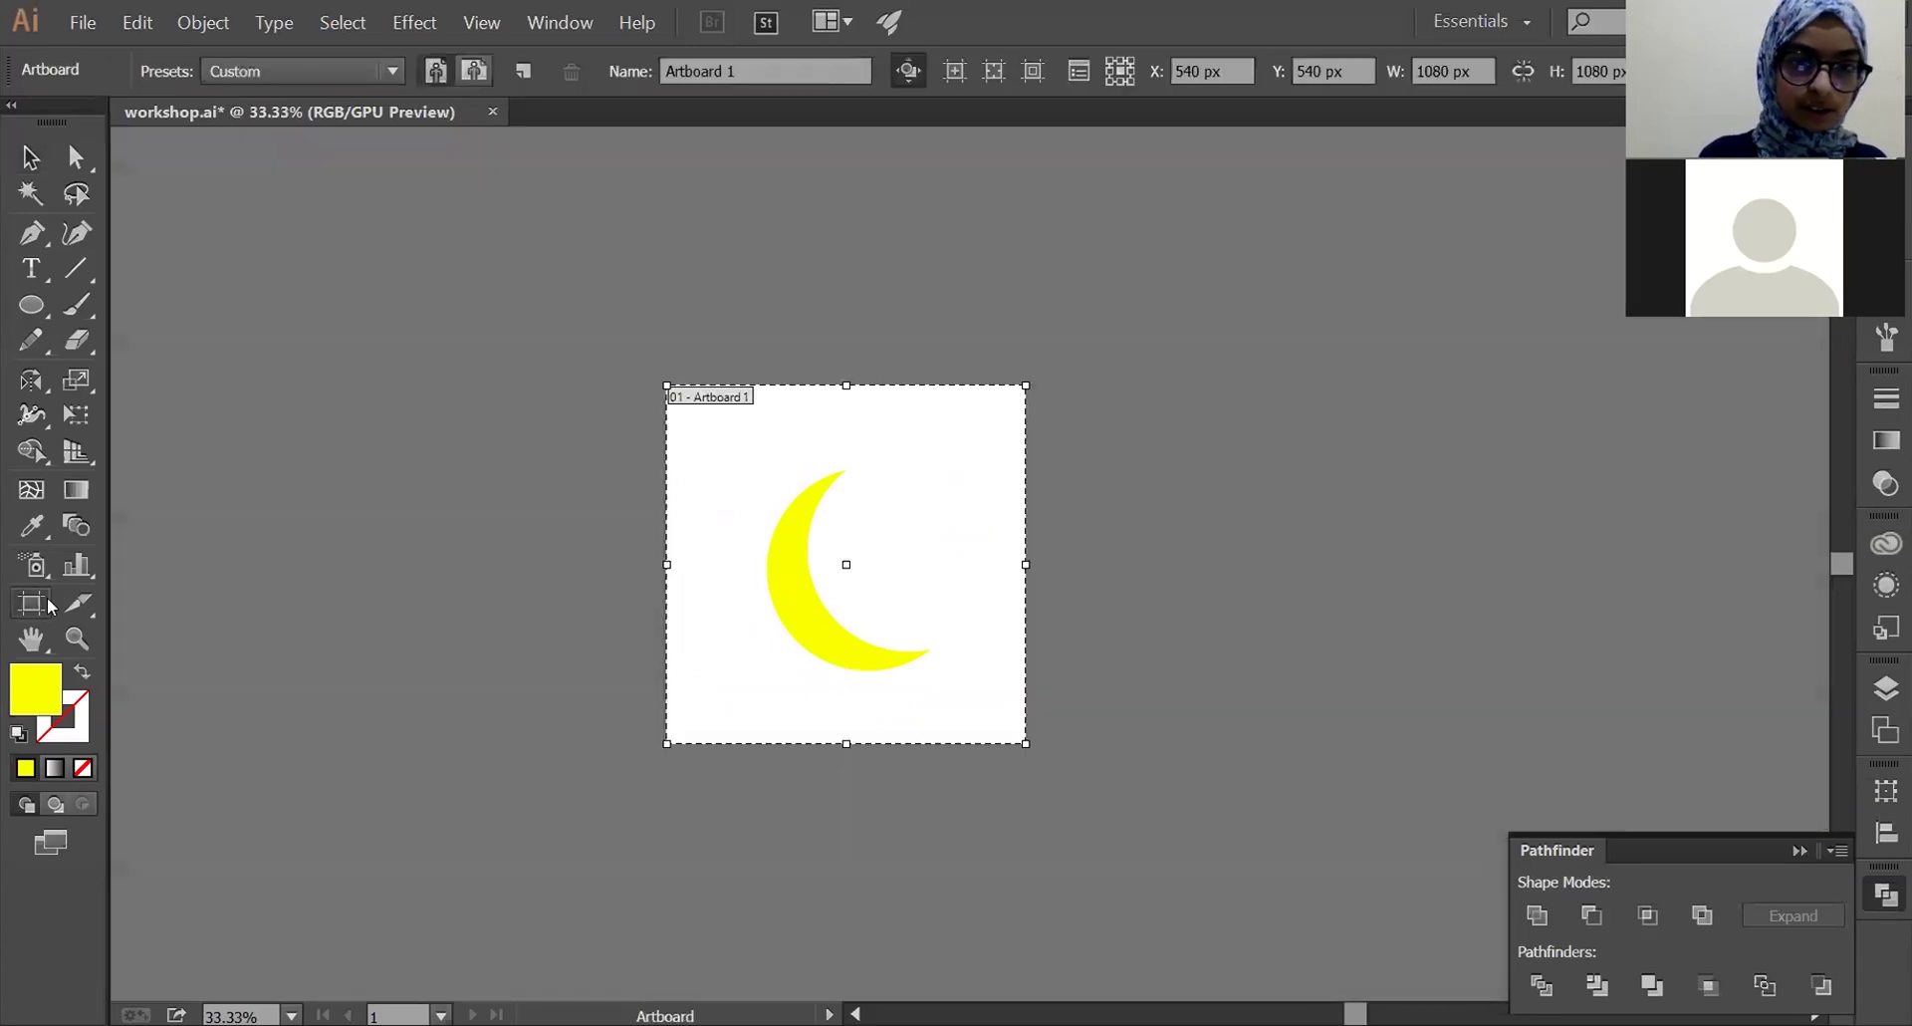
- Duplicate the artboard twice to the right, then delete both copied artboards, leaving their moons
drag(786, 422, 1150, 428)
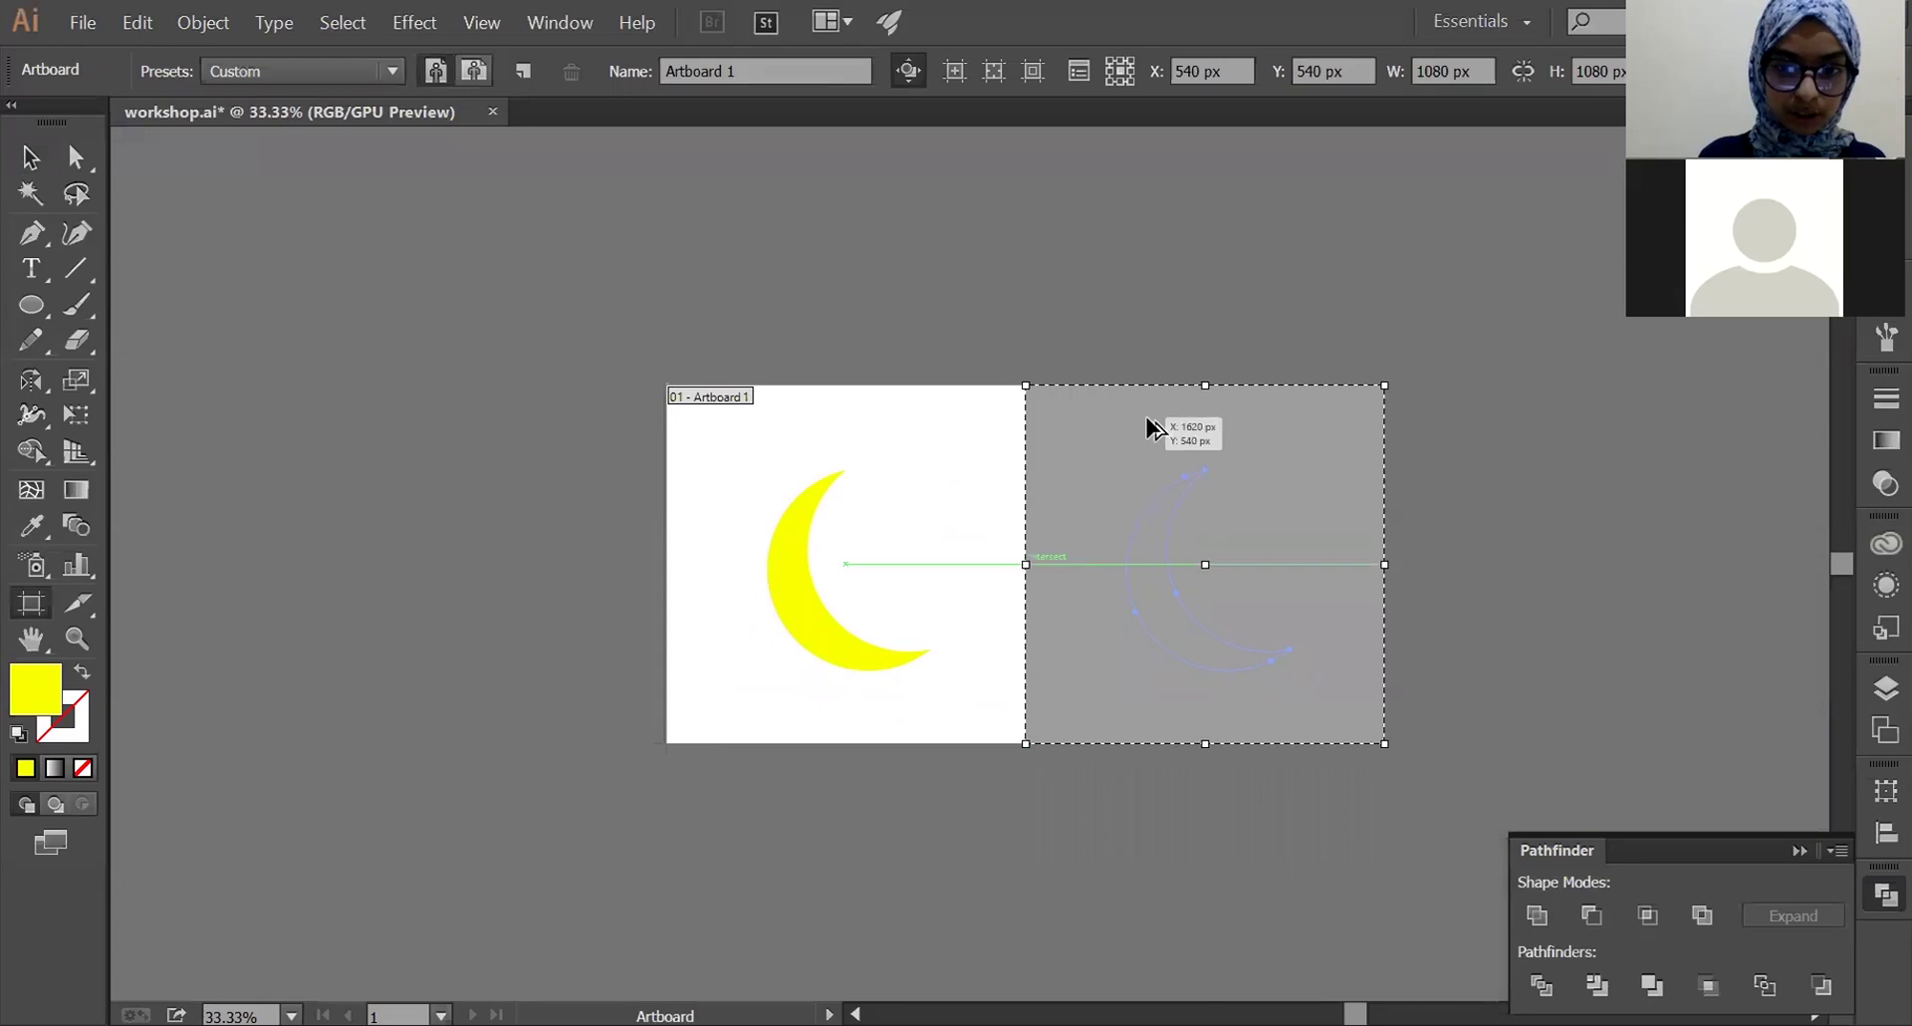
mouse_move(1151, 431)
mouse_down()
mouse_move(1527, 476)
mouse_move(1508, 430)
mouse_up()
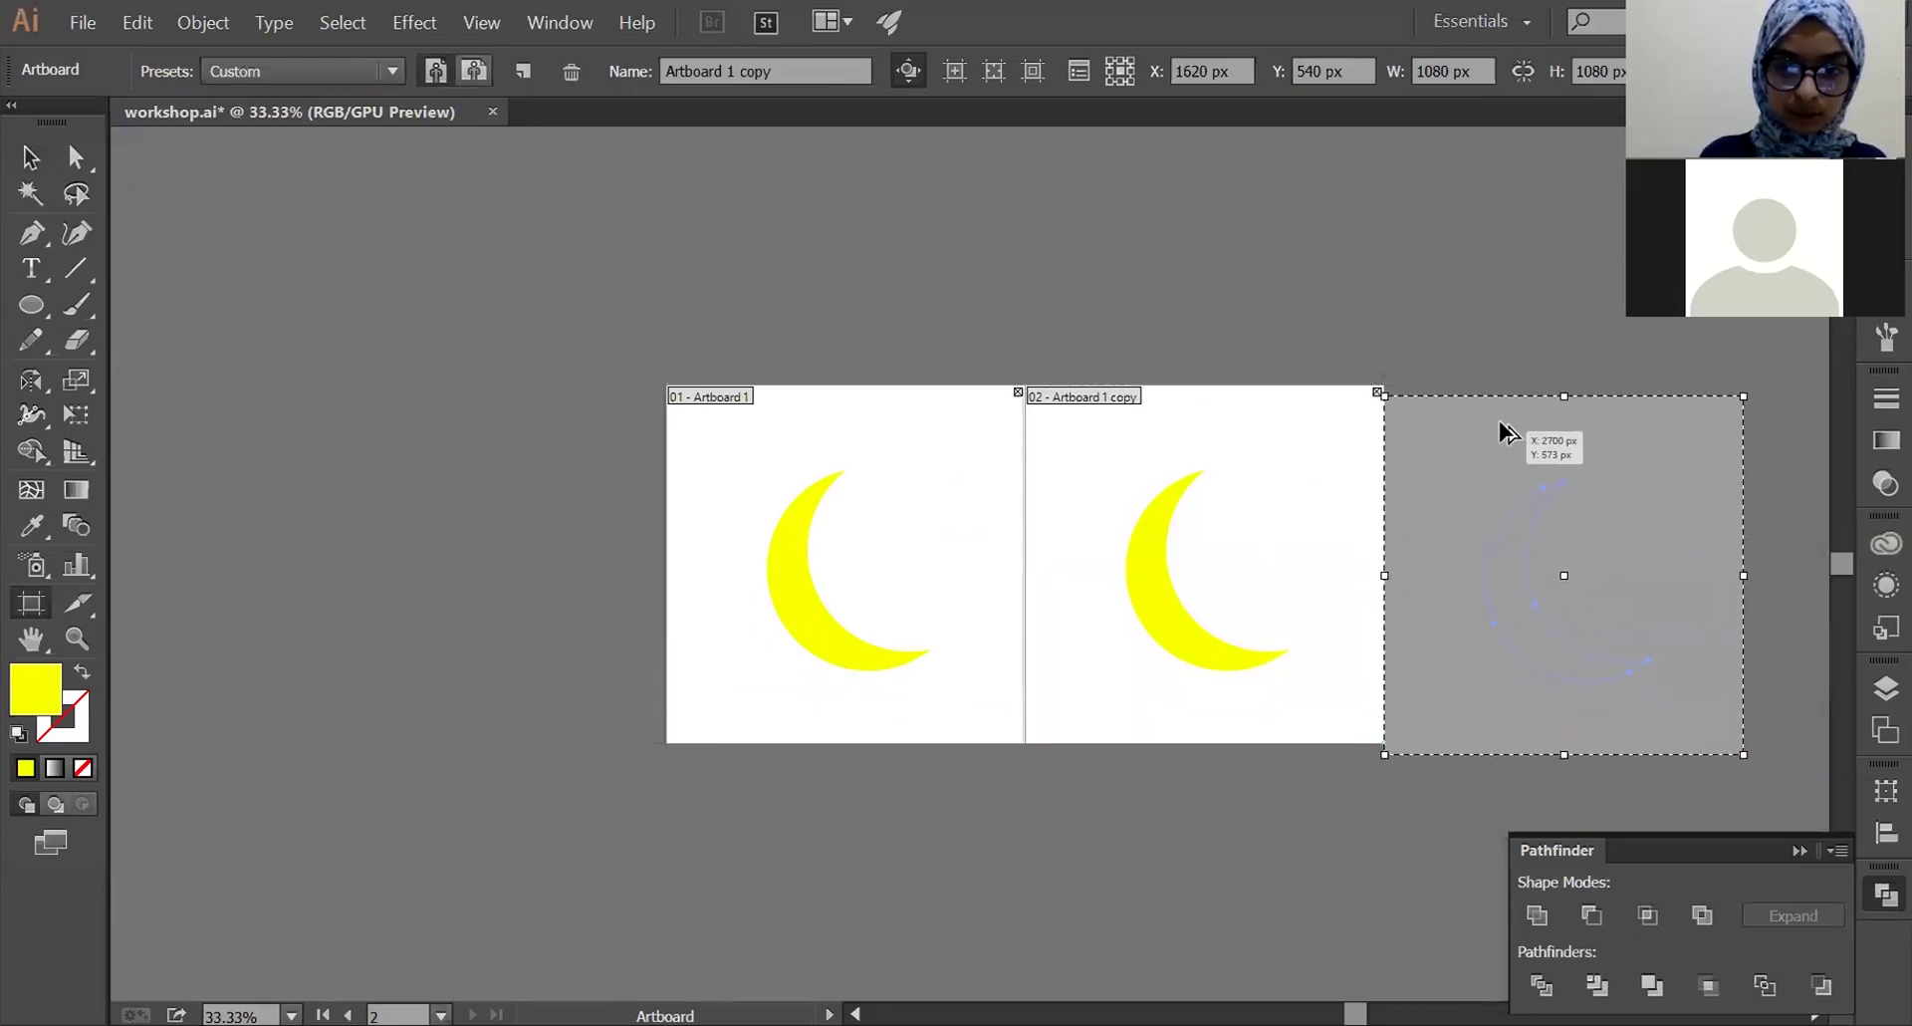
drag(1508, 430, 1504, 423)
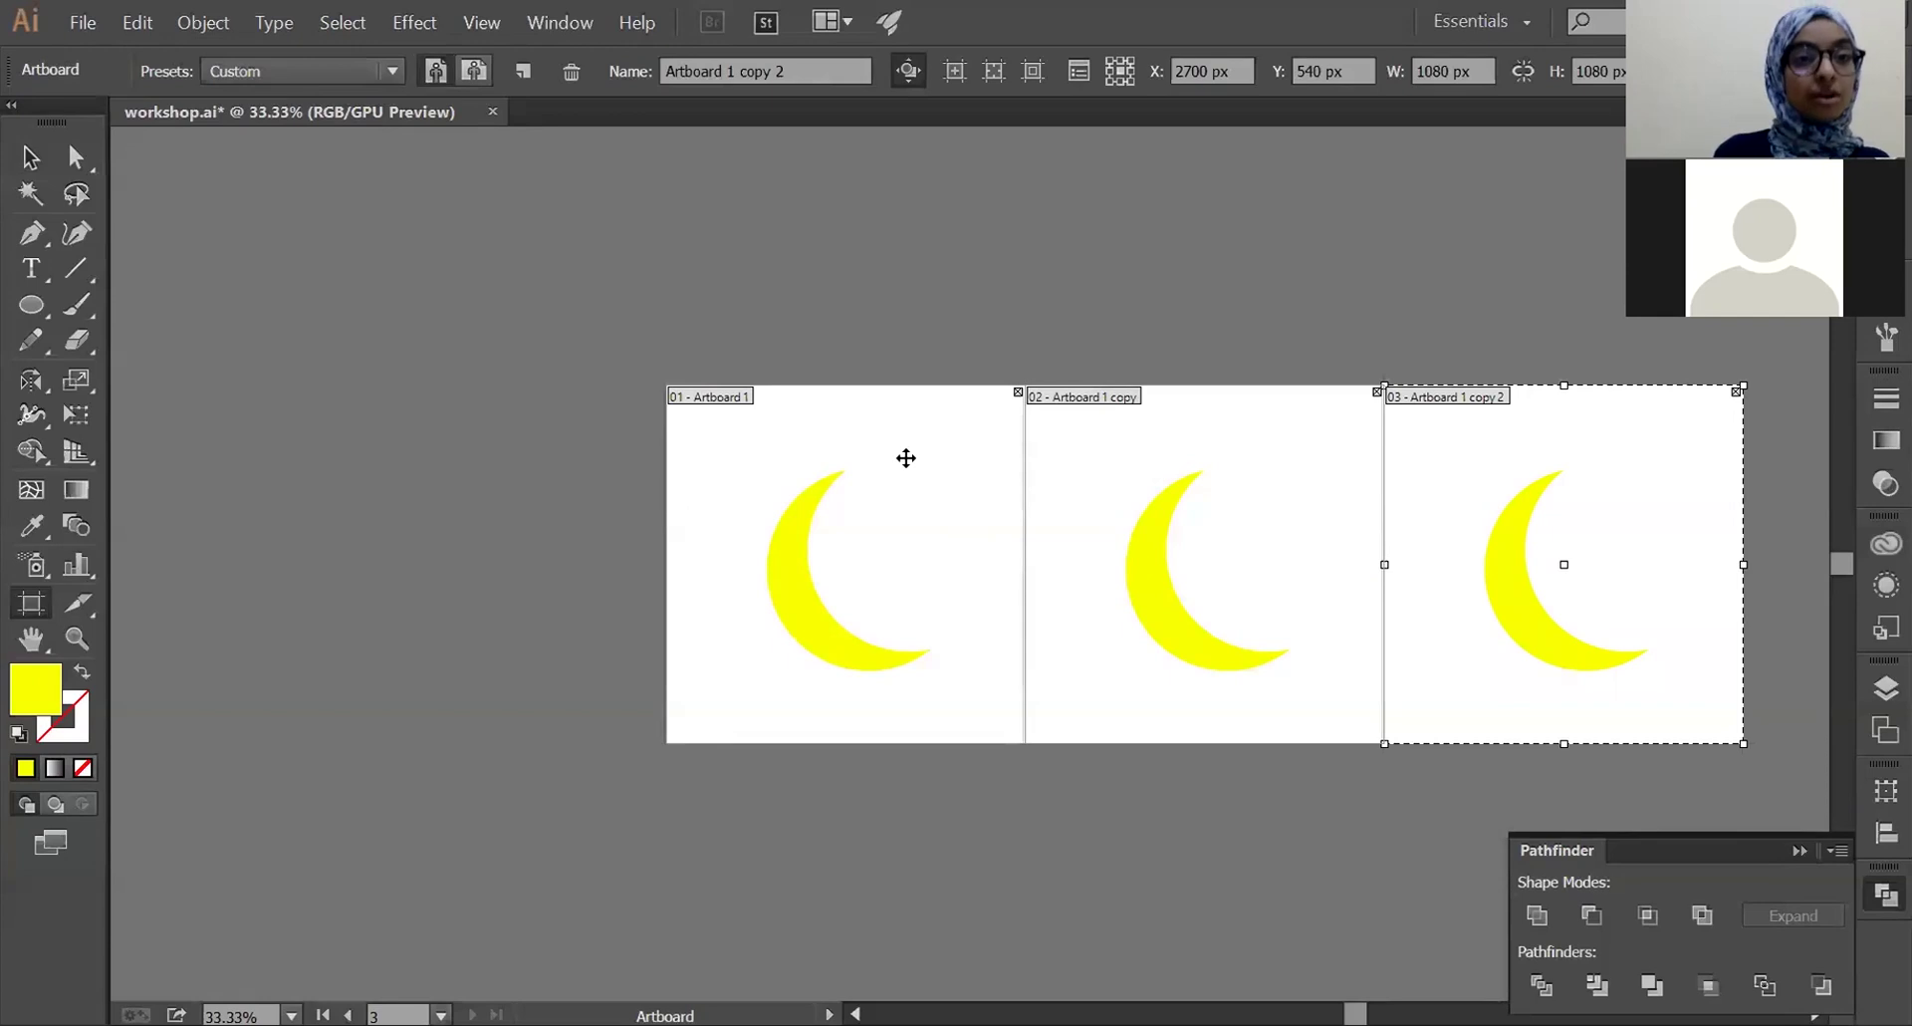
click(1152, 411)
key(Delete)
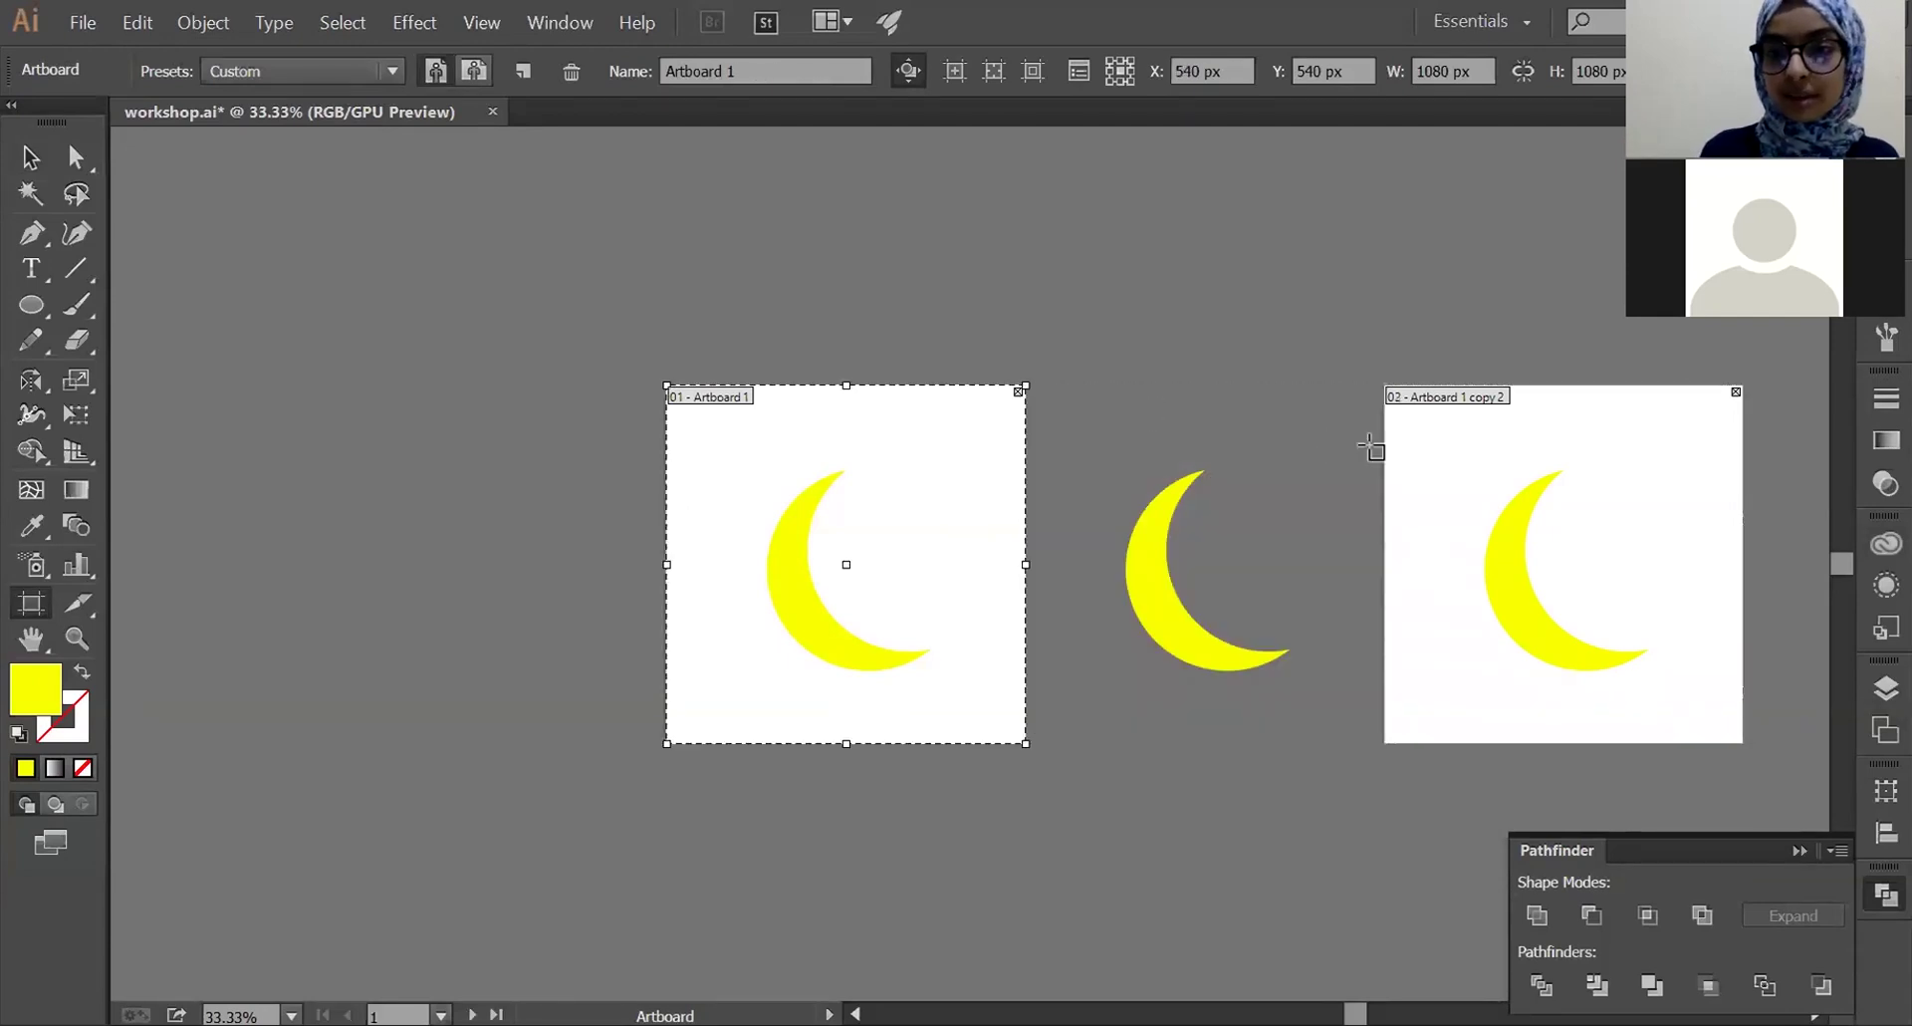
click(1422, 453)
key(Delete)
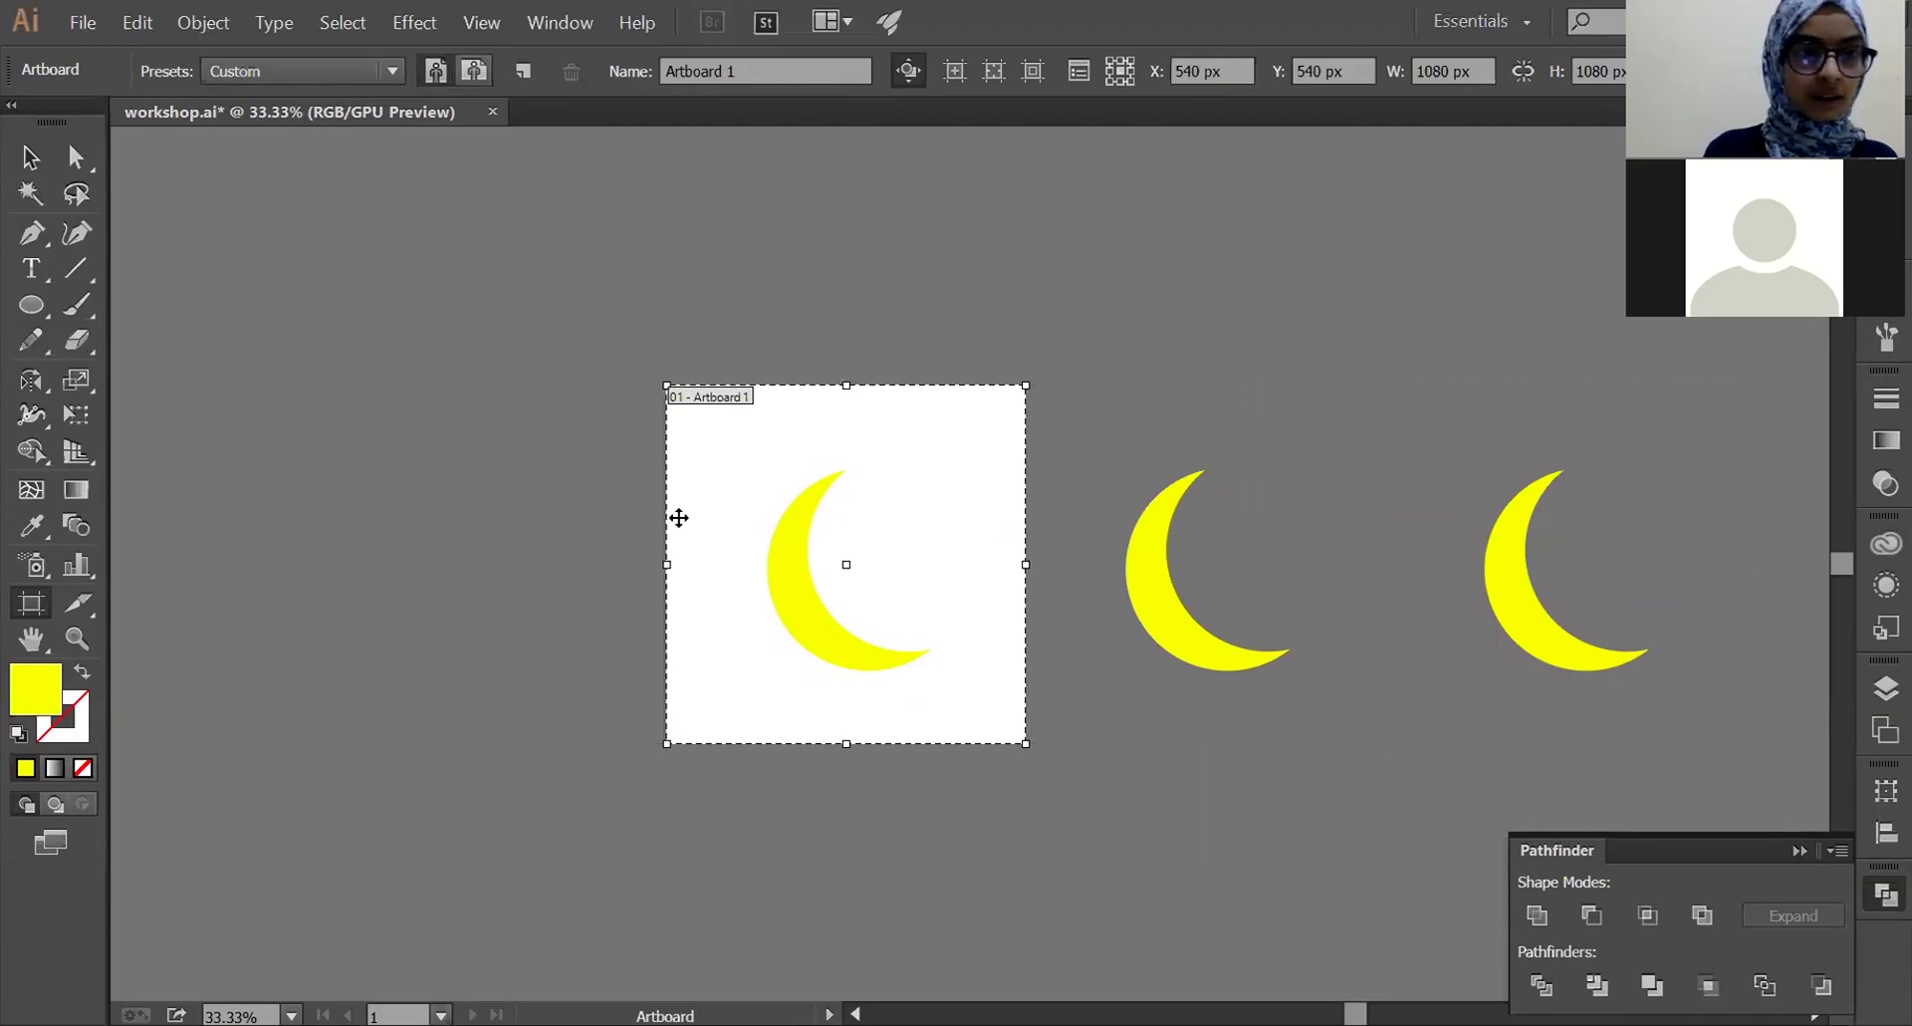
- Delete the two spare crescents beside the artboard and fit the artboard in the window
click(32, 156)
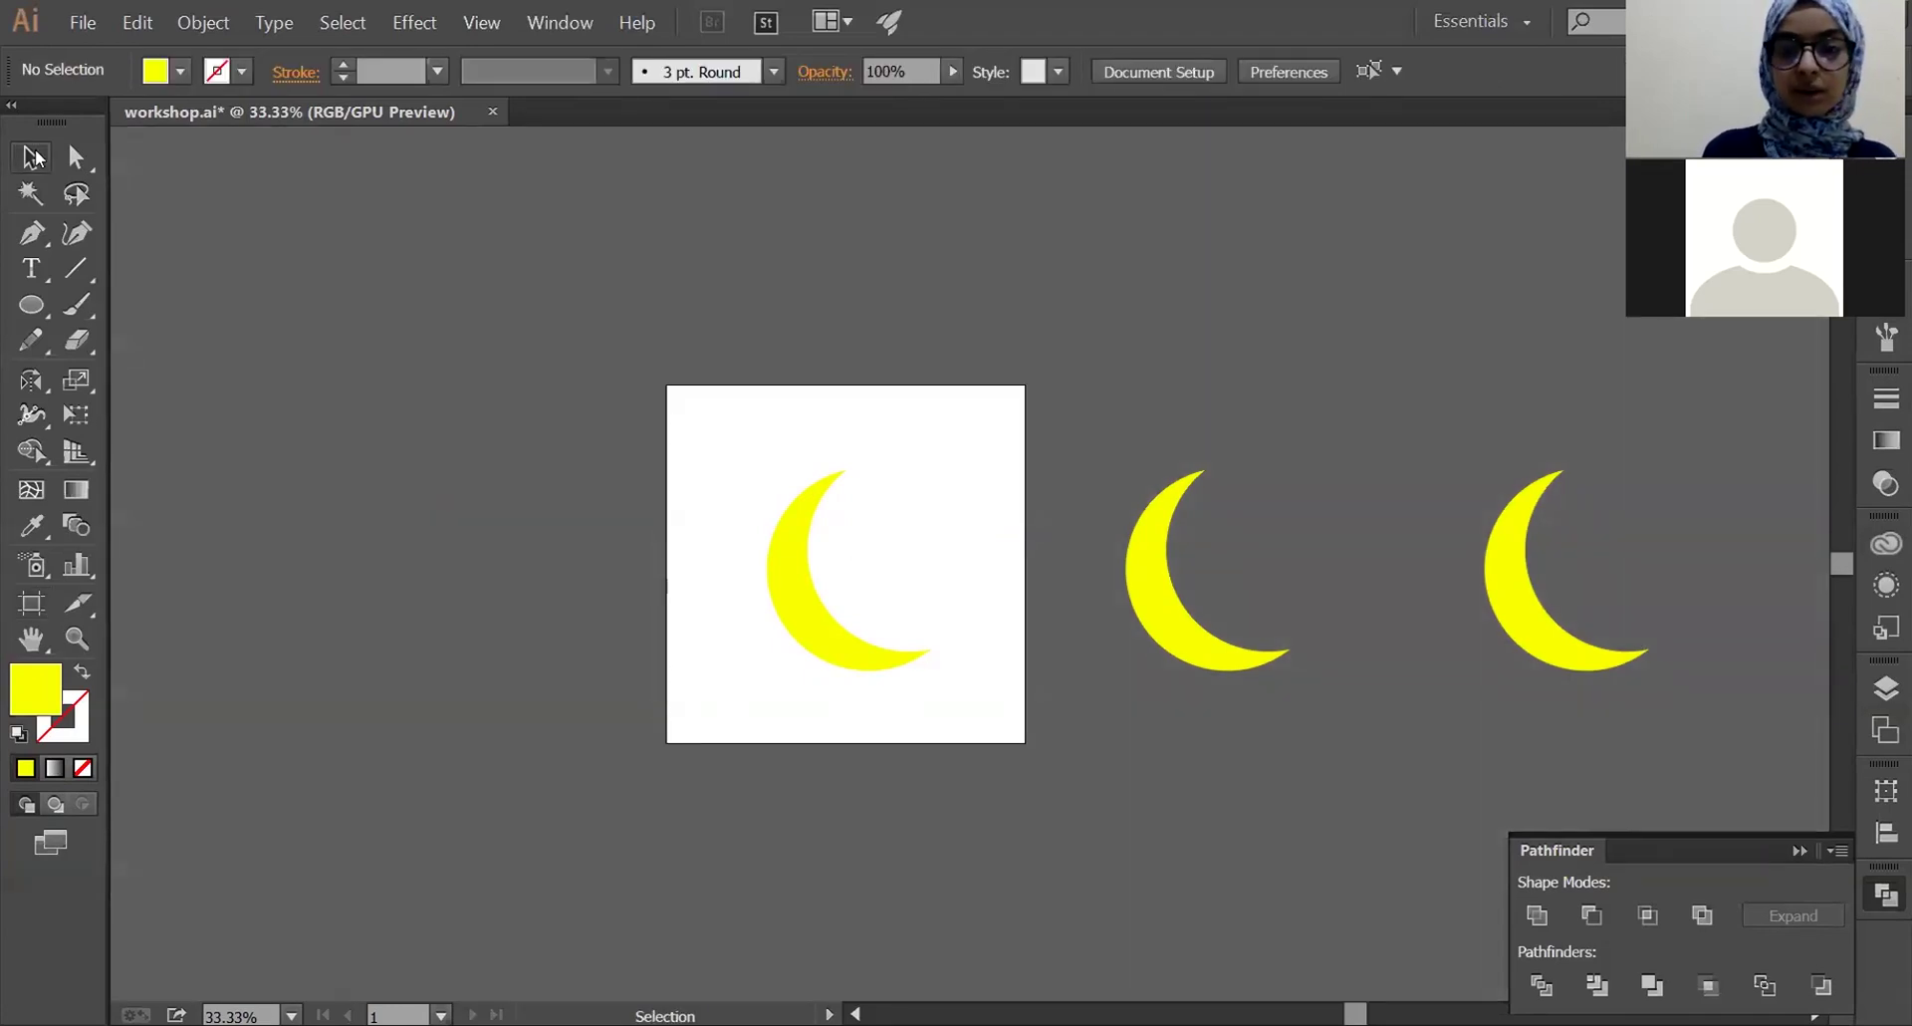
drag(1165, 444, 1605, 684)
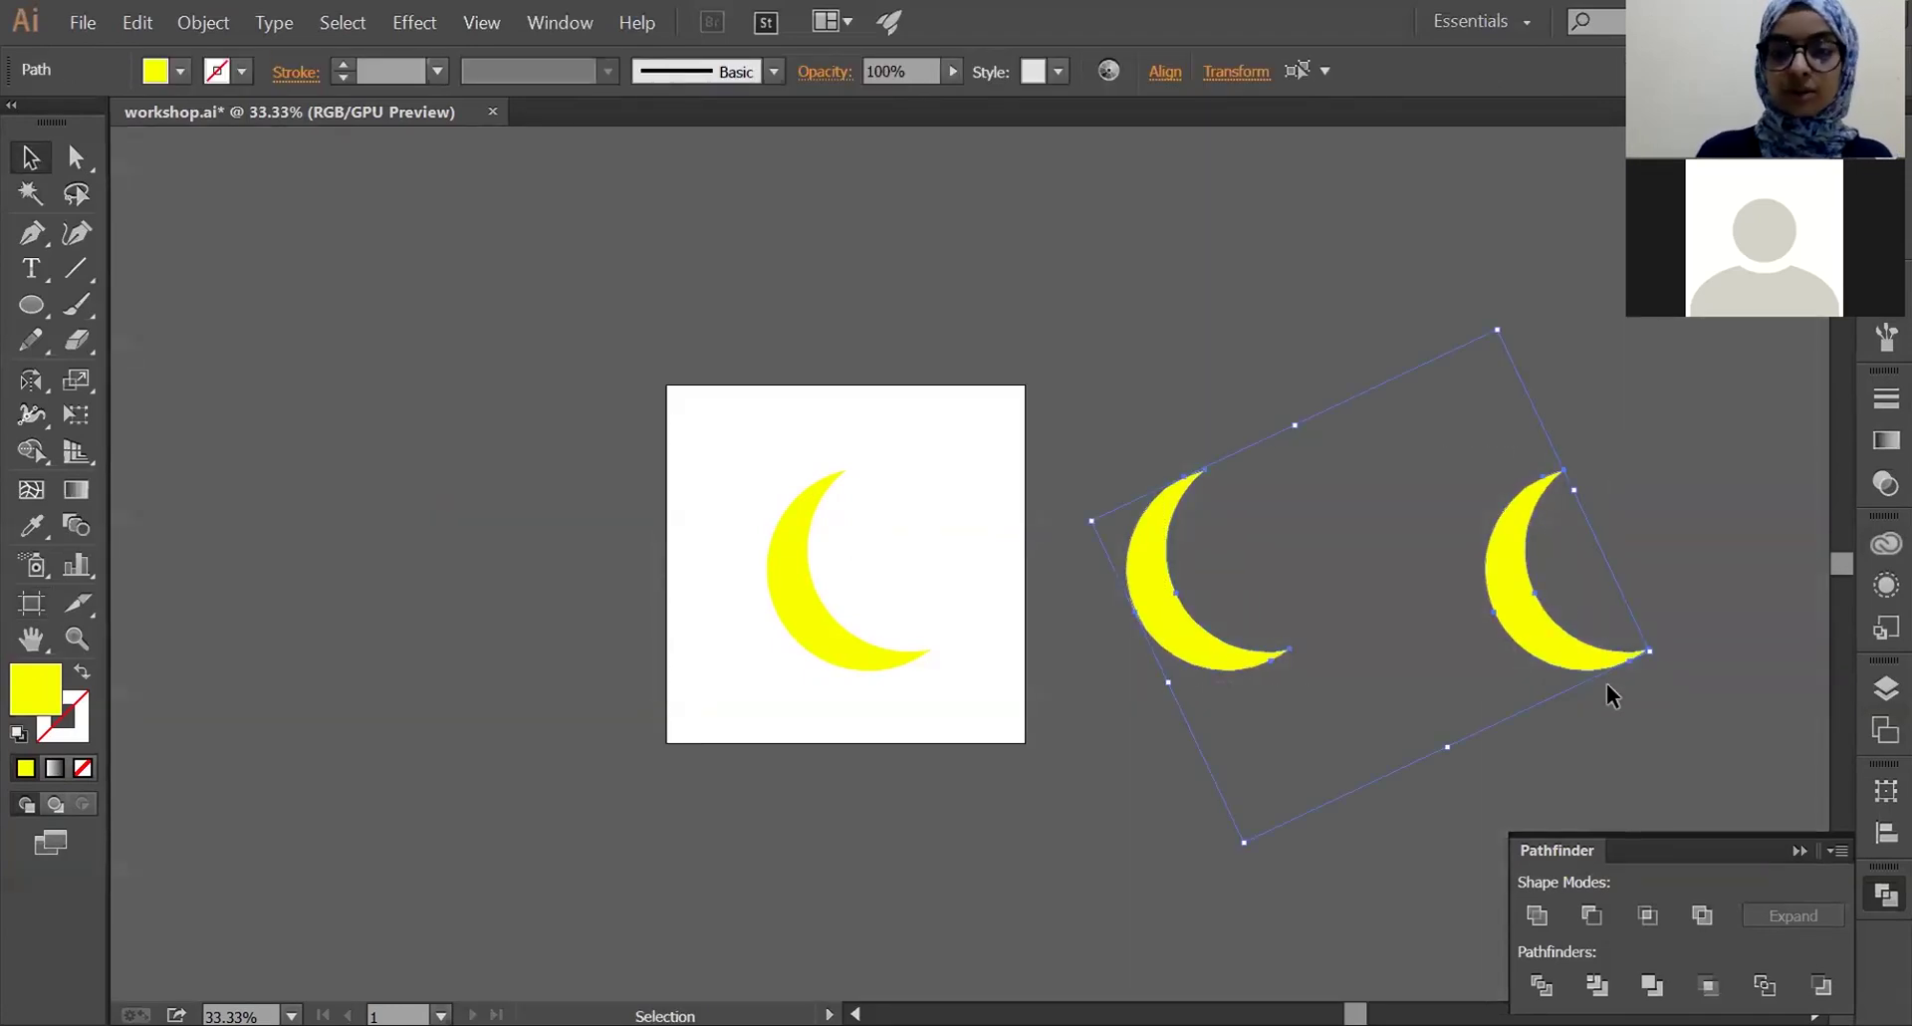
key(Delete)
key(ctrl+0)
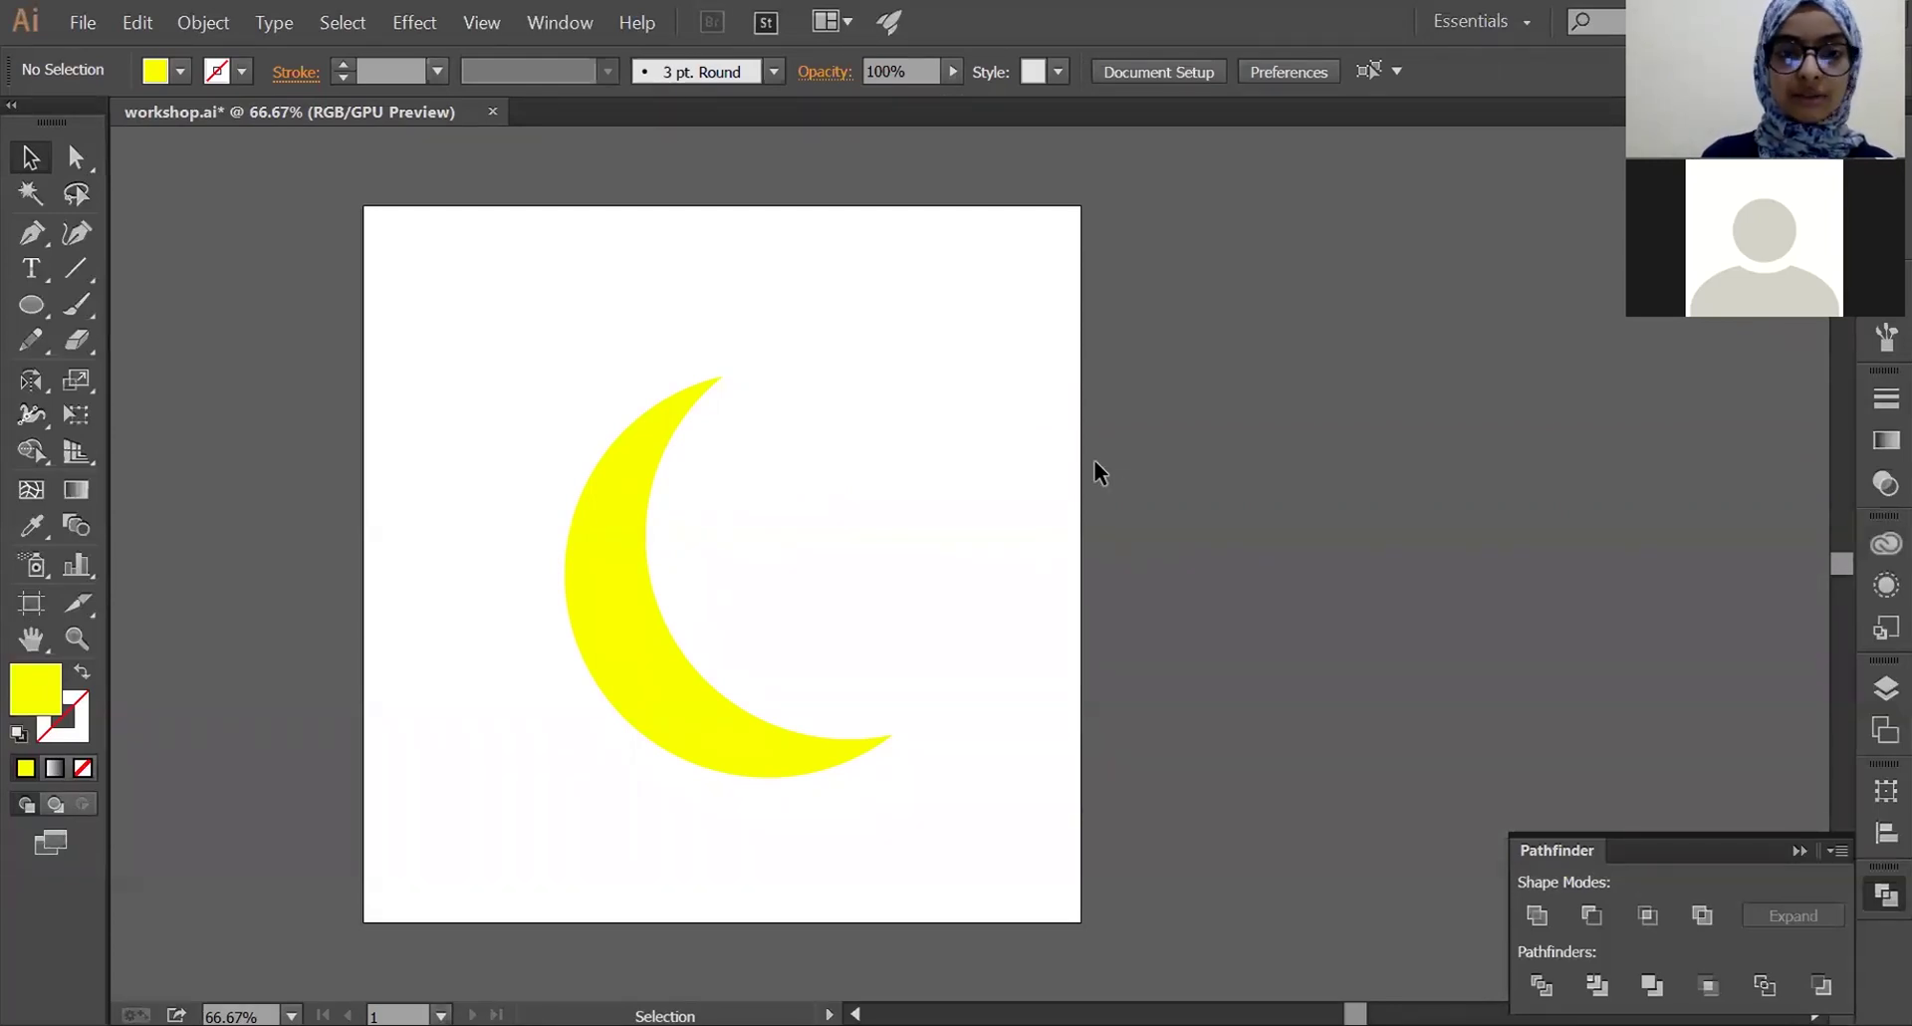
scroll(1093, 458, left, 5)
scroll(1092, 457, down, 1)
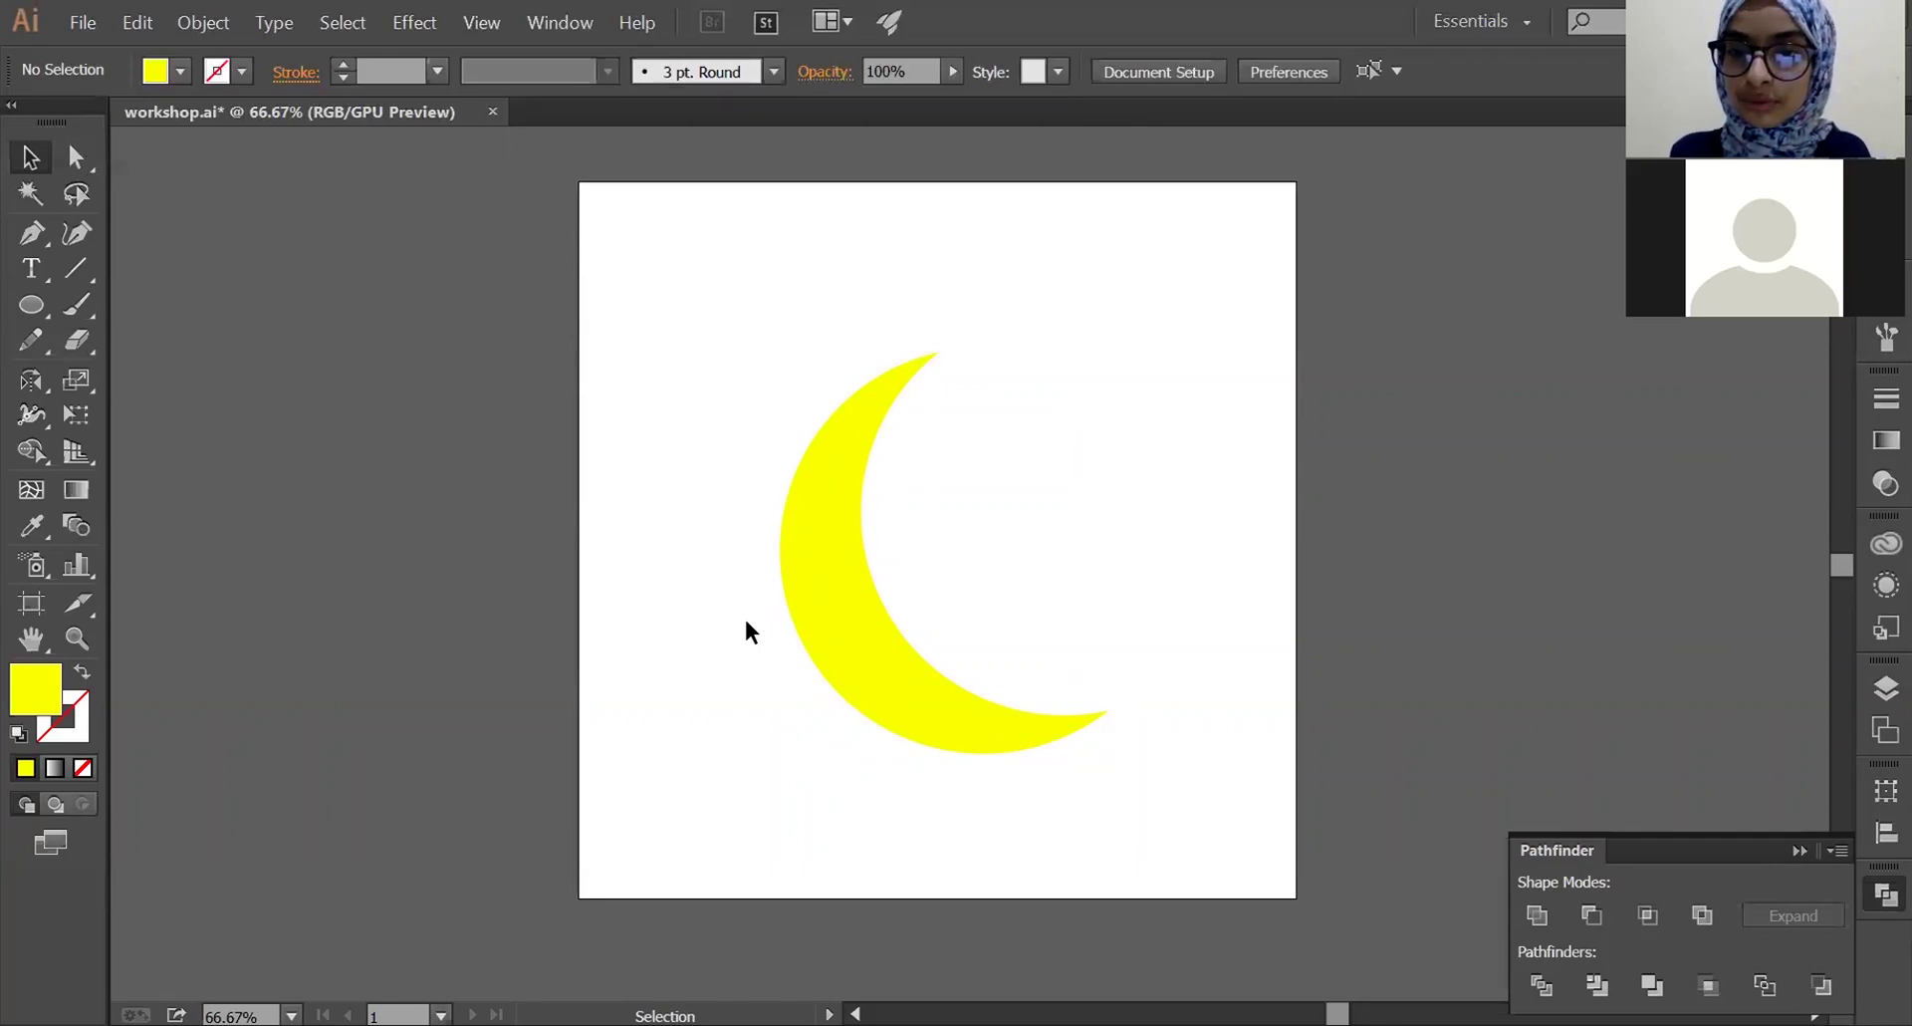
click(787, 626)
click(760, 709)
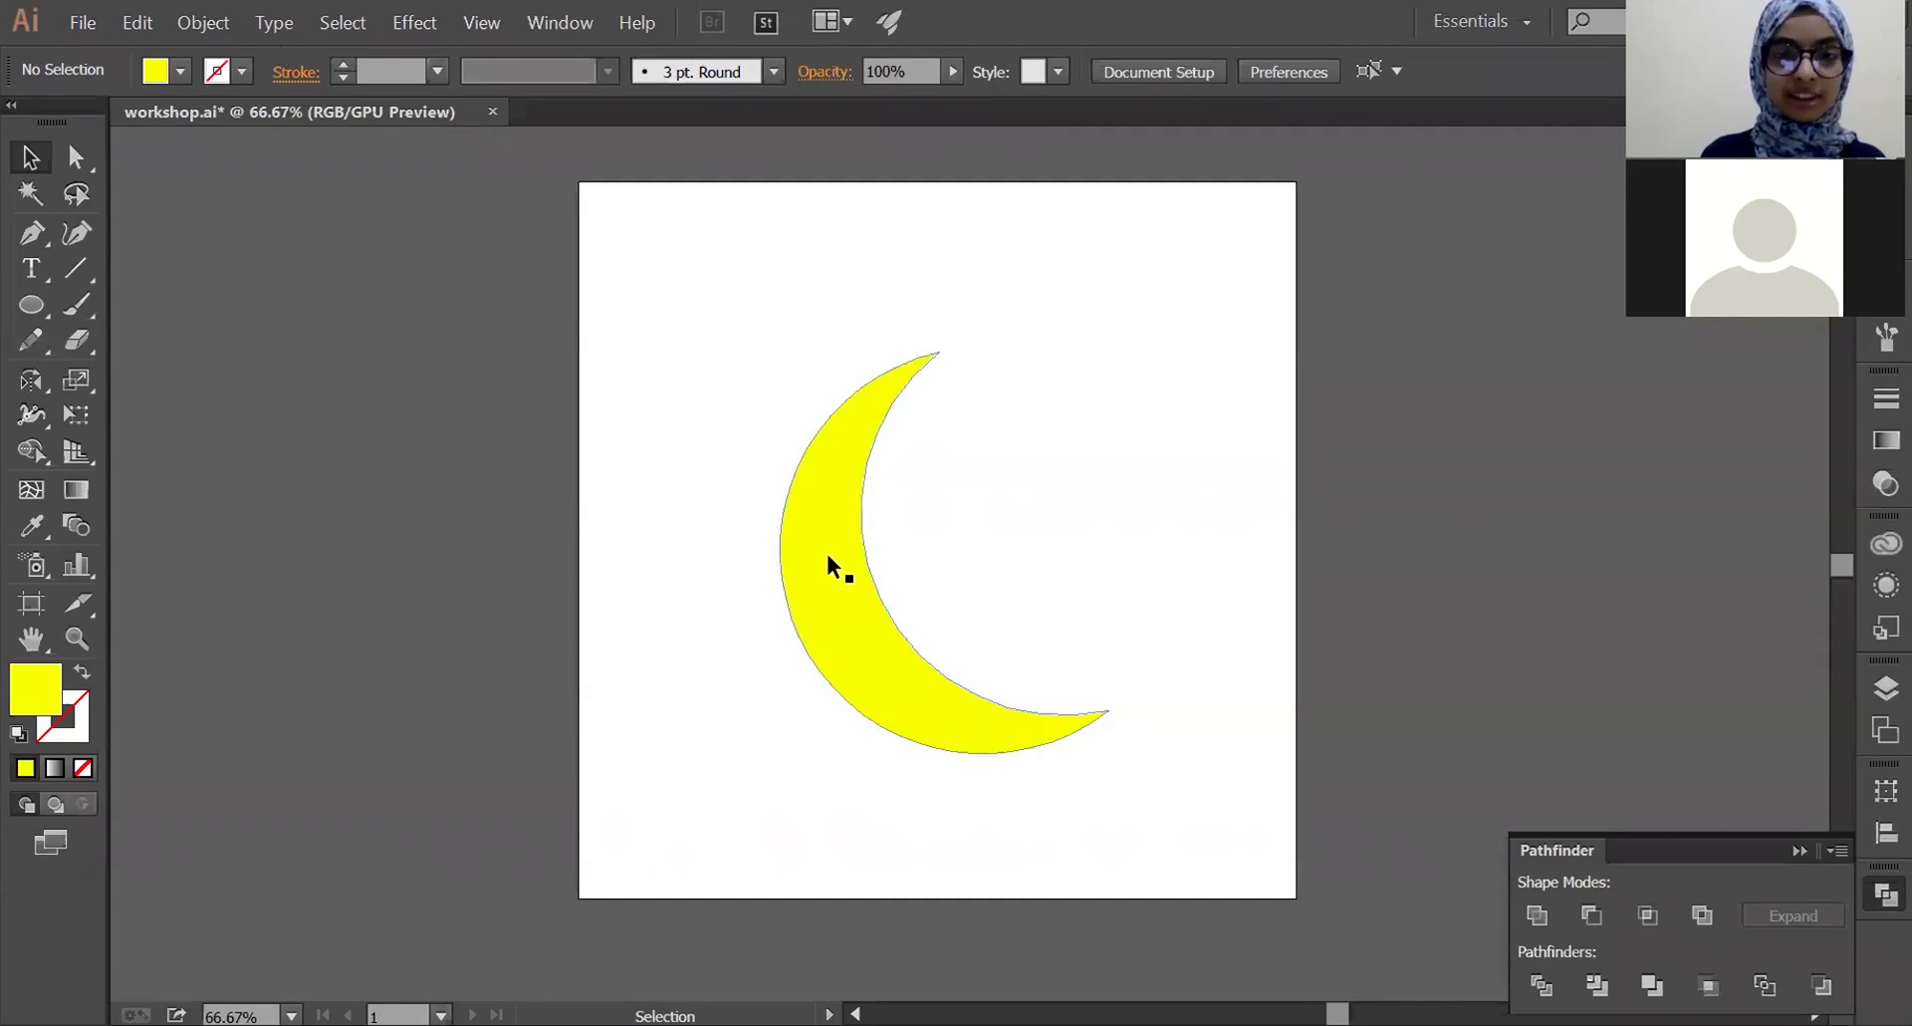
- Move the crescent down-left and type 'Ramedan karim' beside it
mouse_move(818, 603)
mouse_down()
mouse_move(696, 749)
mouse_move(700, 620)
mouse_up()
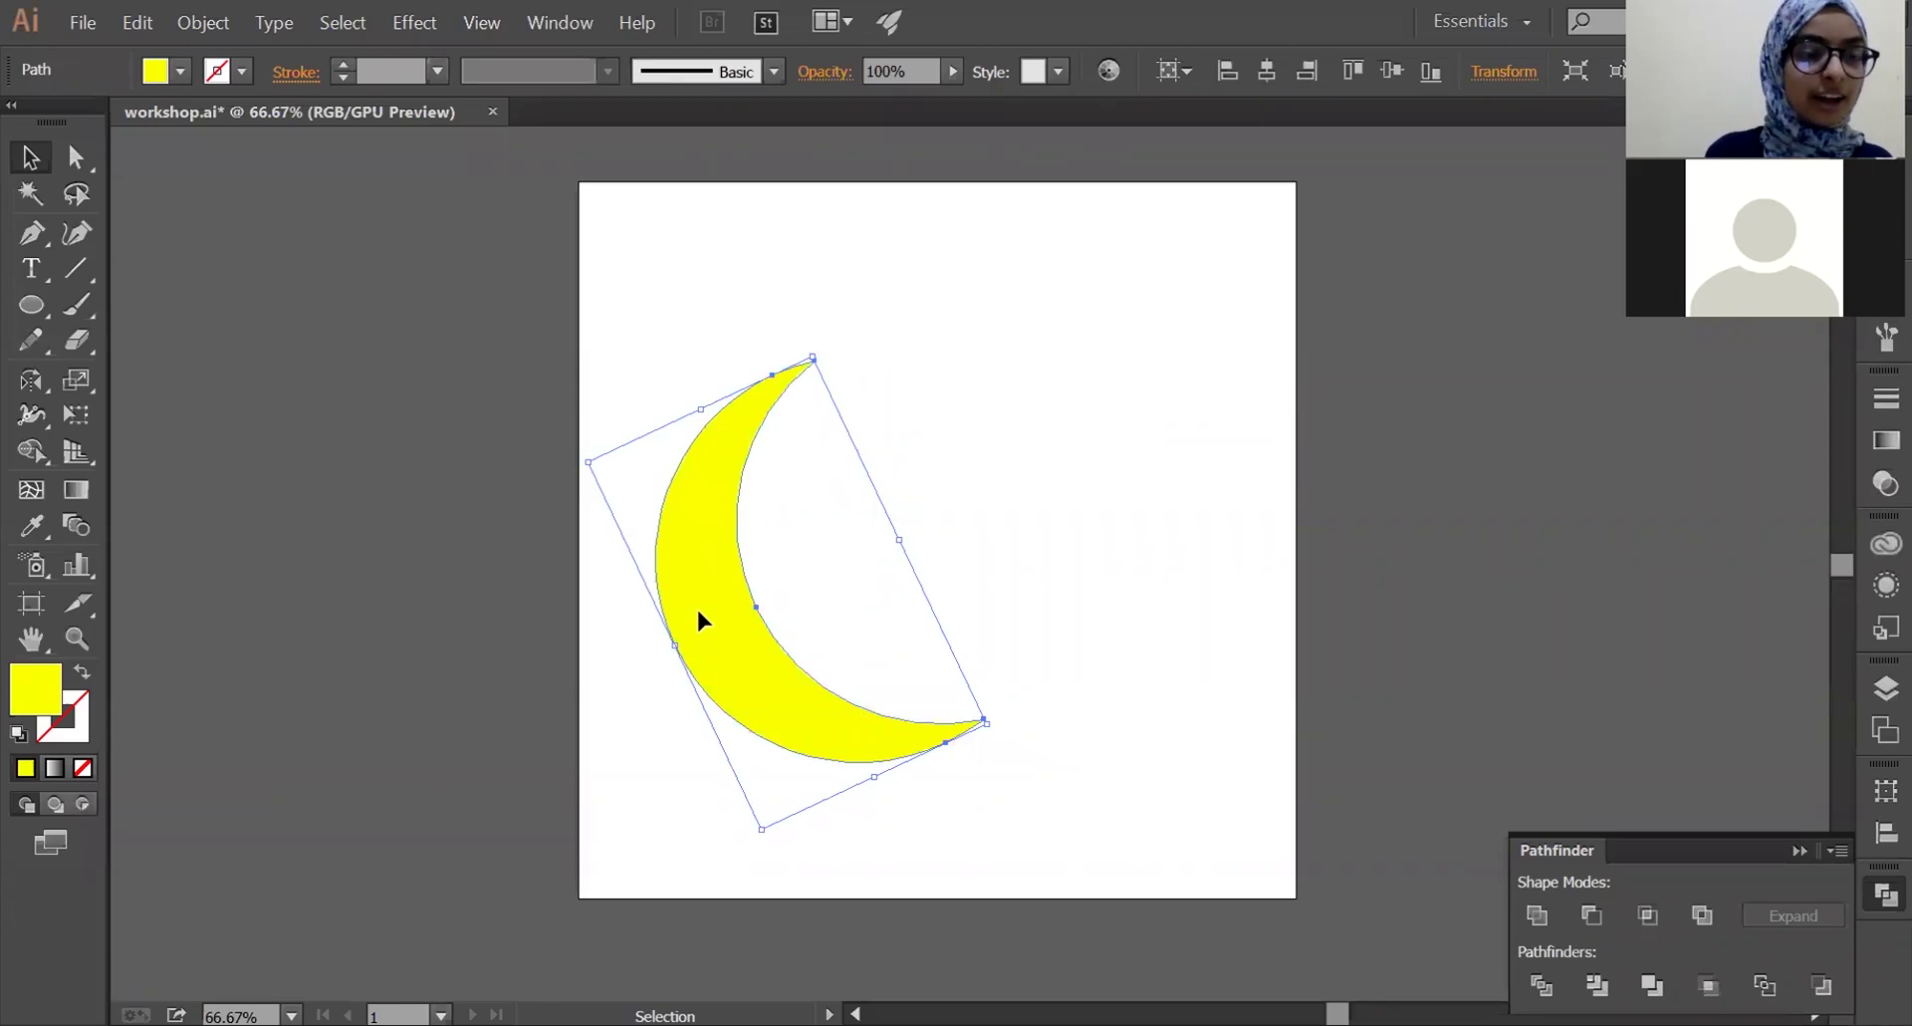
click(32, 282)
click(1078, 418)
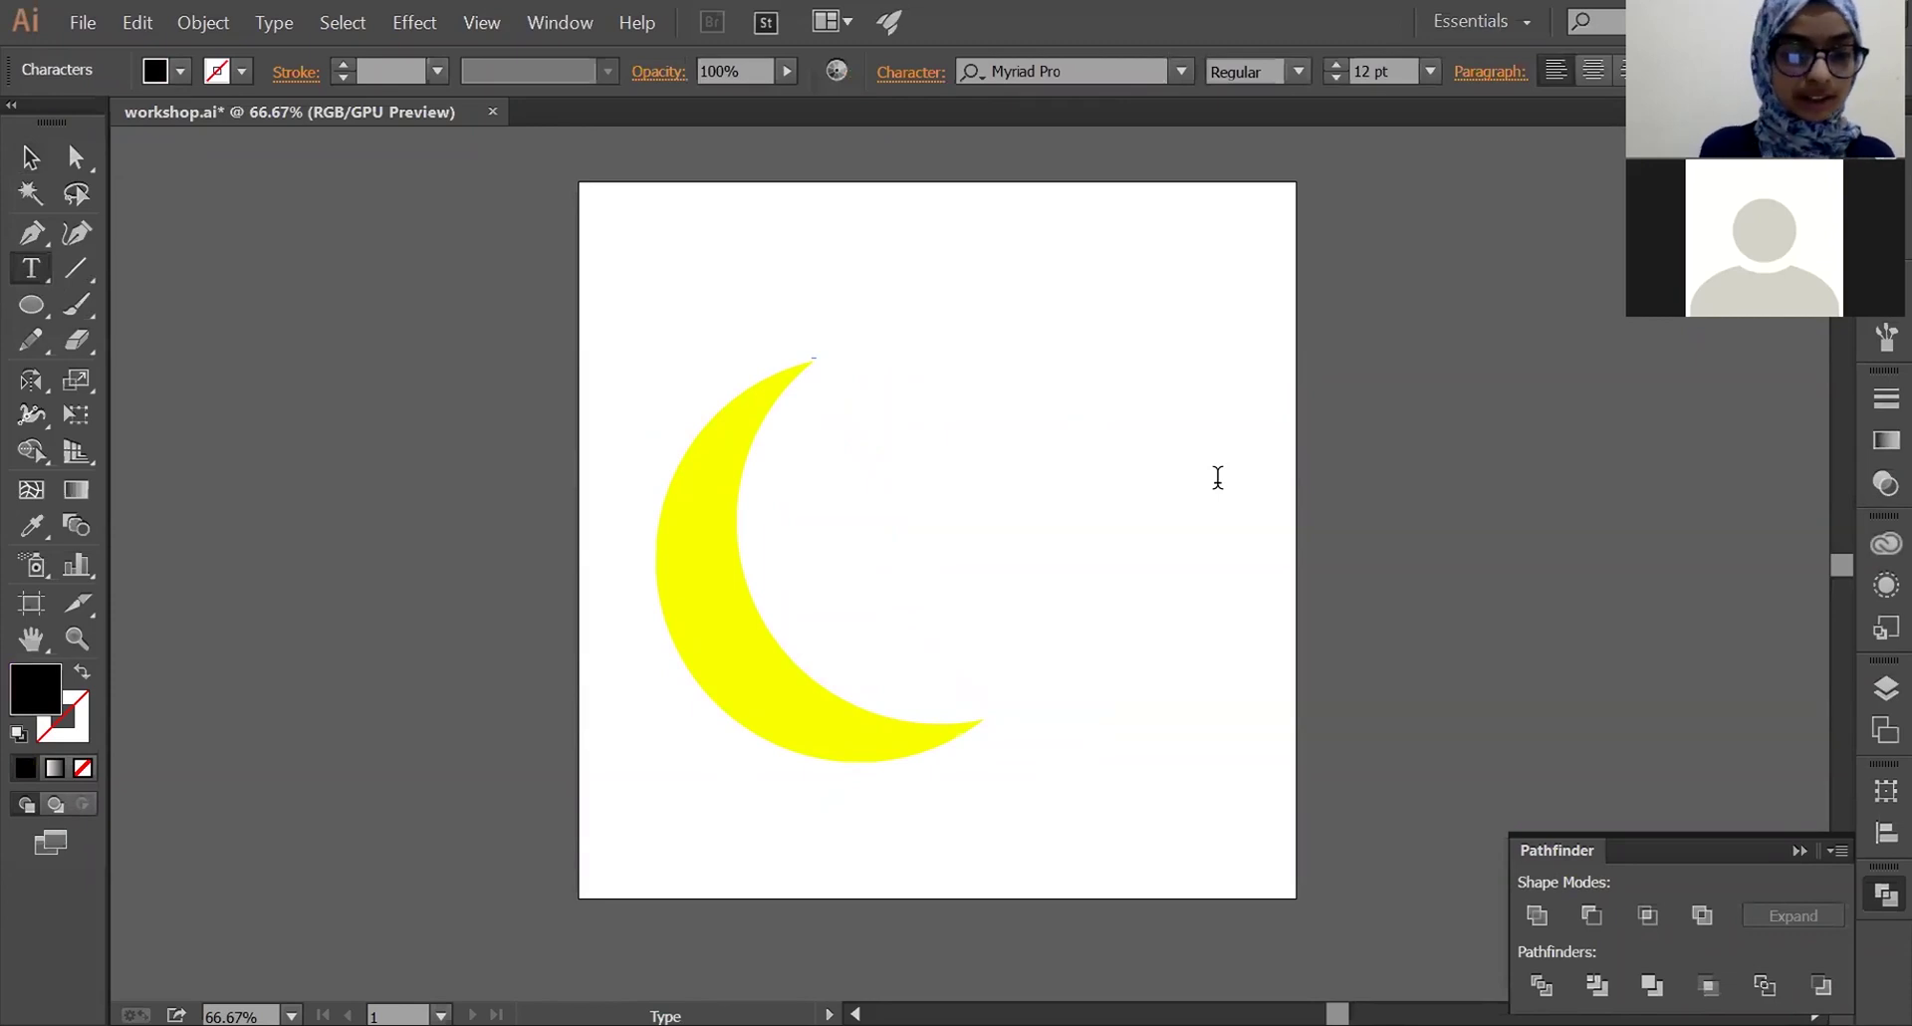
text(Ramed)
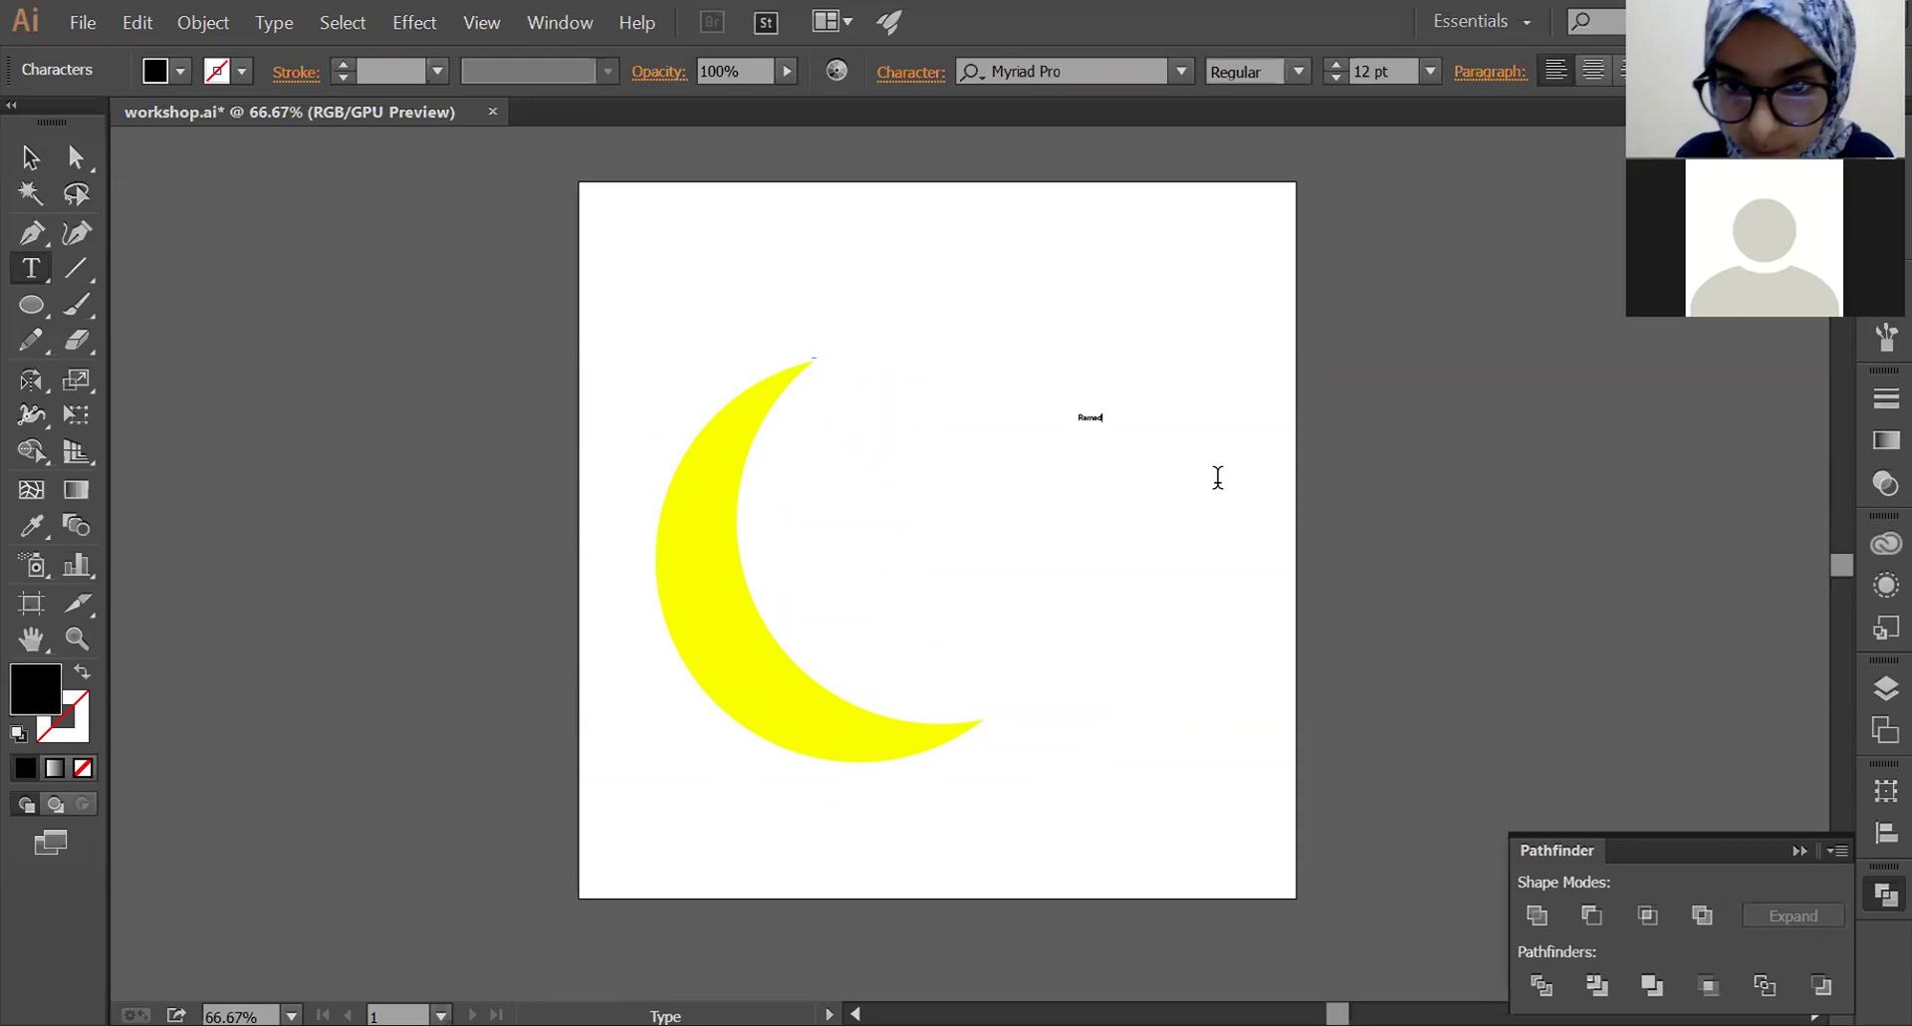
text(an ka)
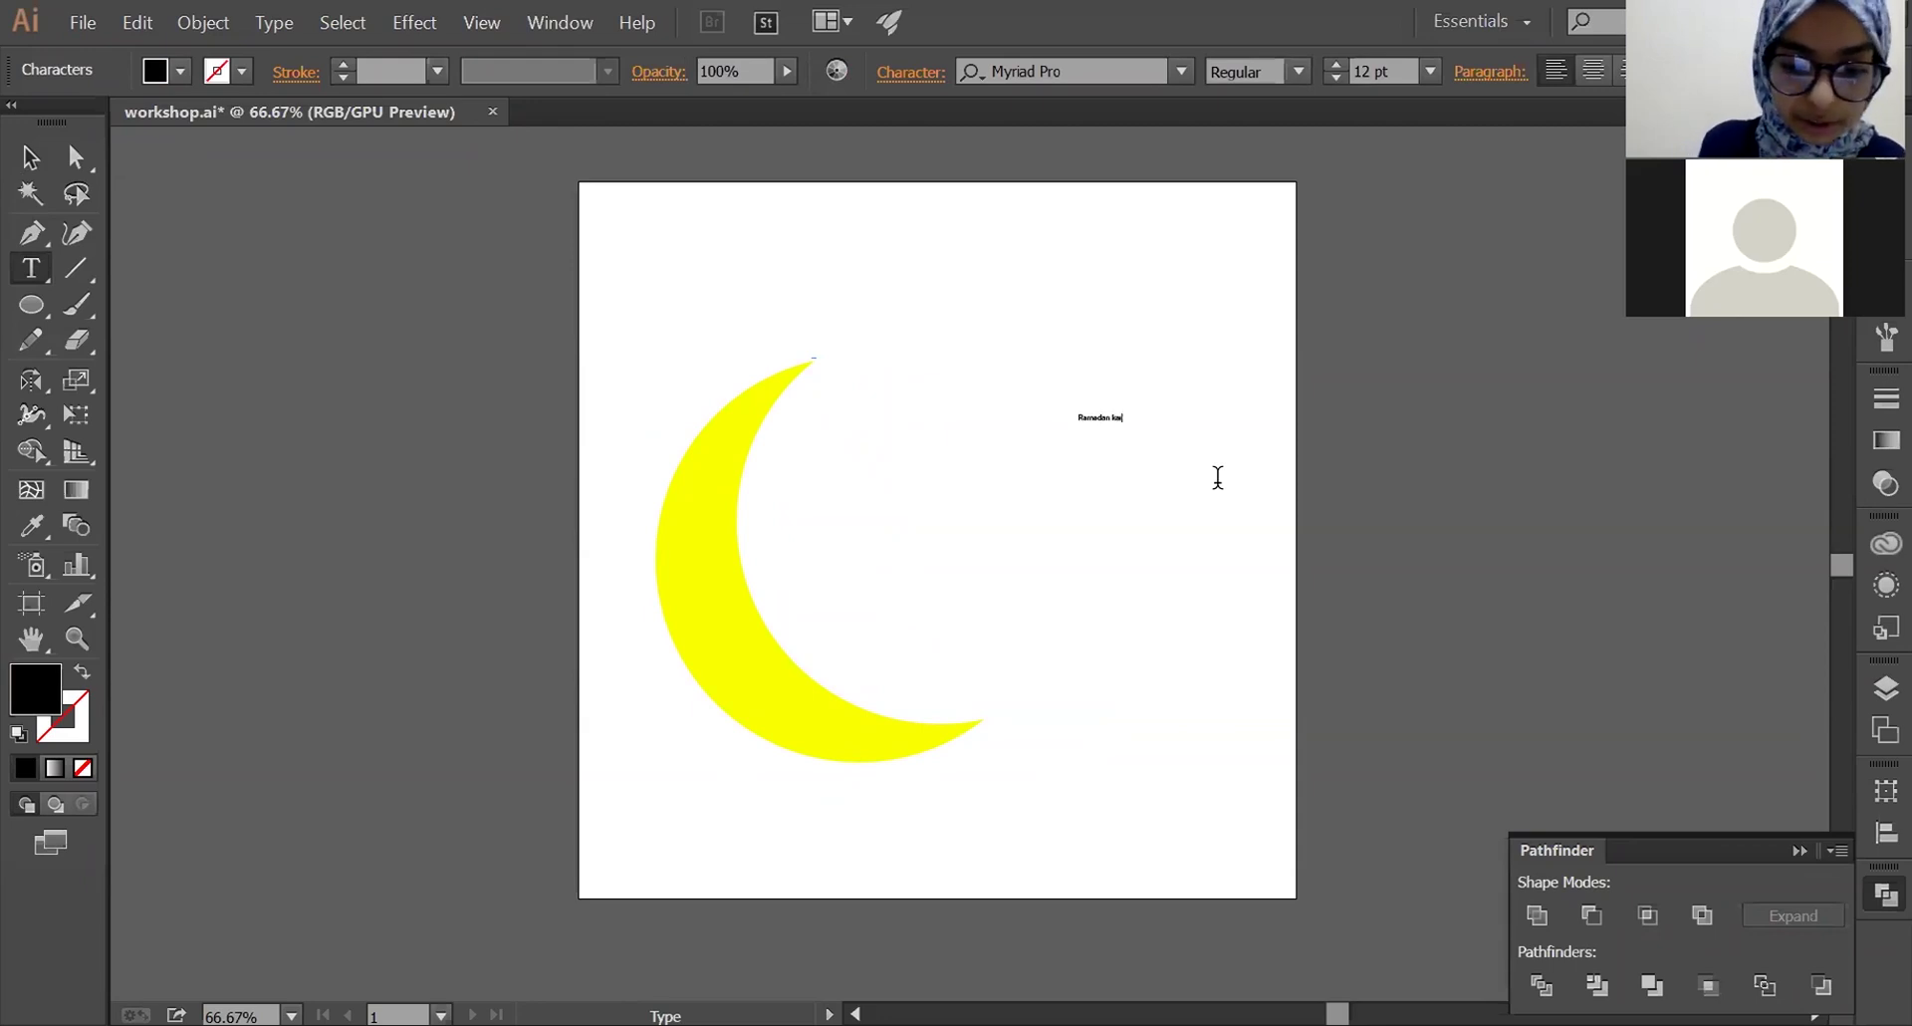
text(rim)
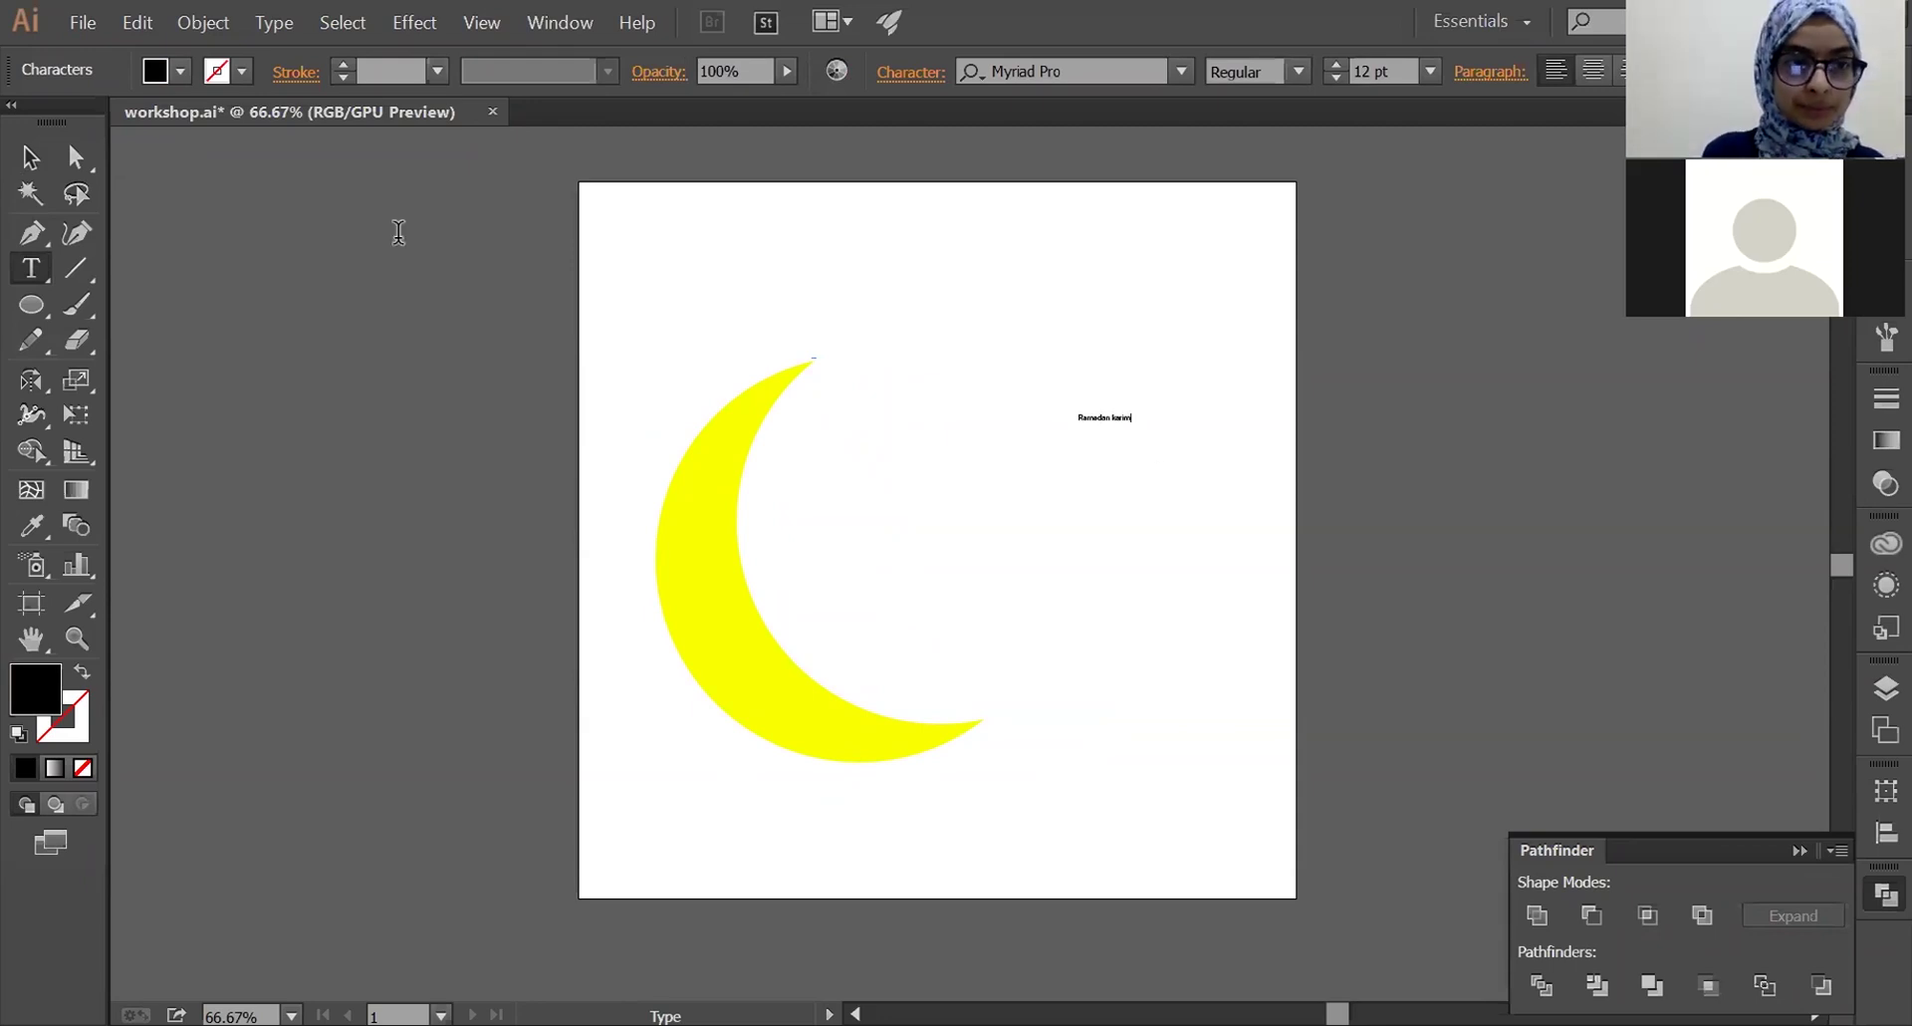
key(Escape)
- Set the text to 100 pt and move it left and down over the moon
click(1360, 72)
text(100)
key(Return)
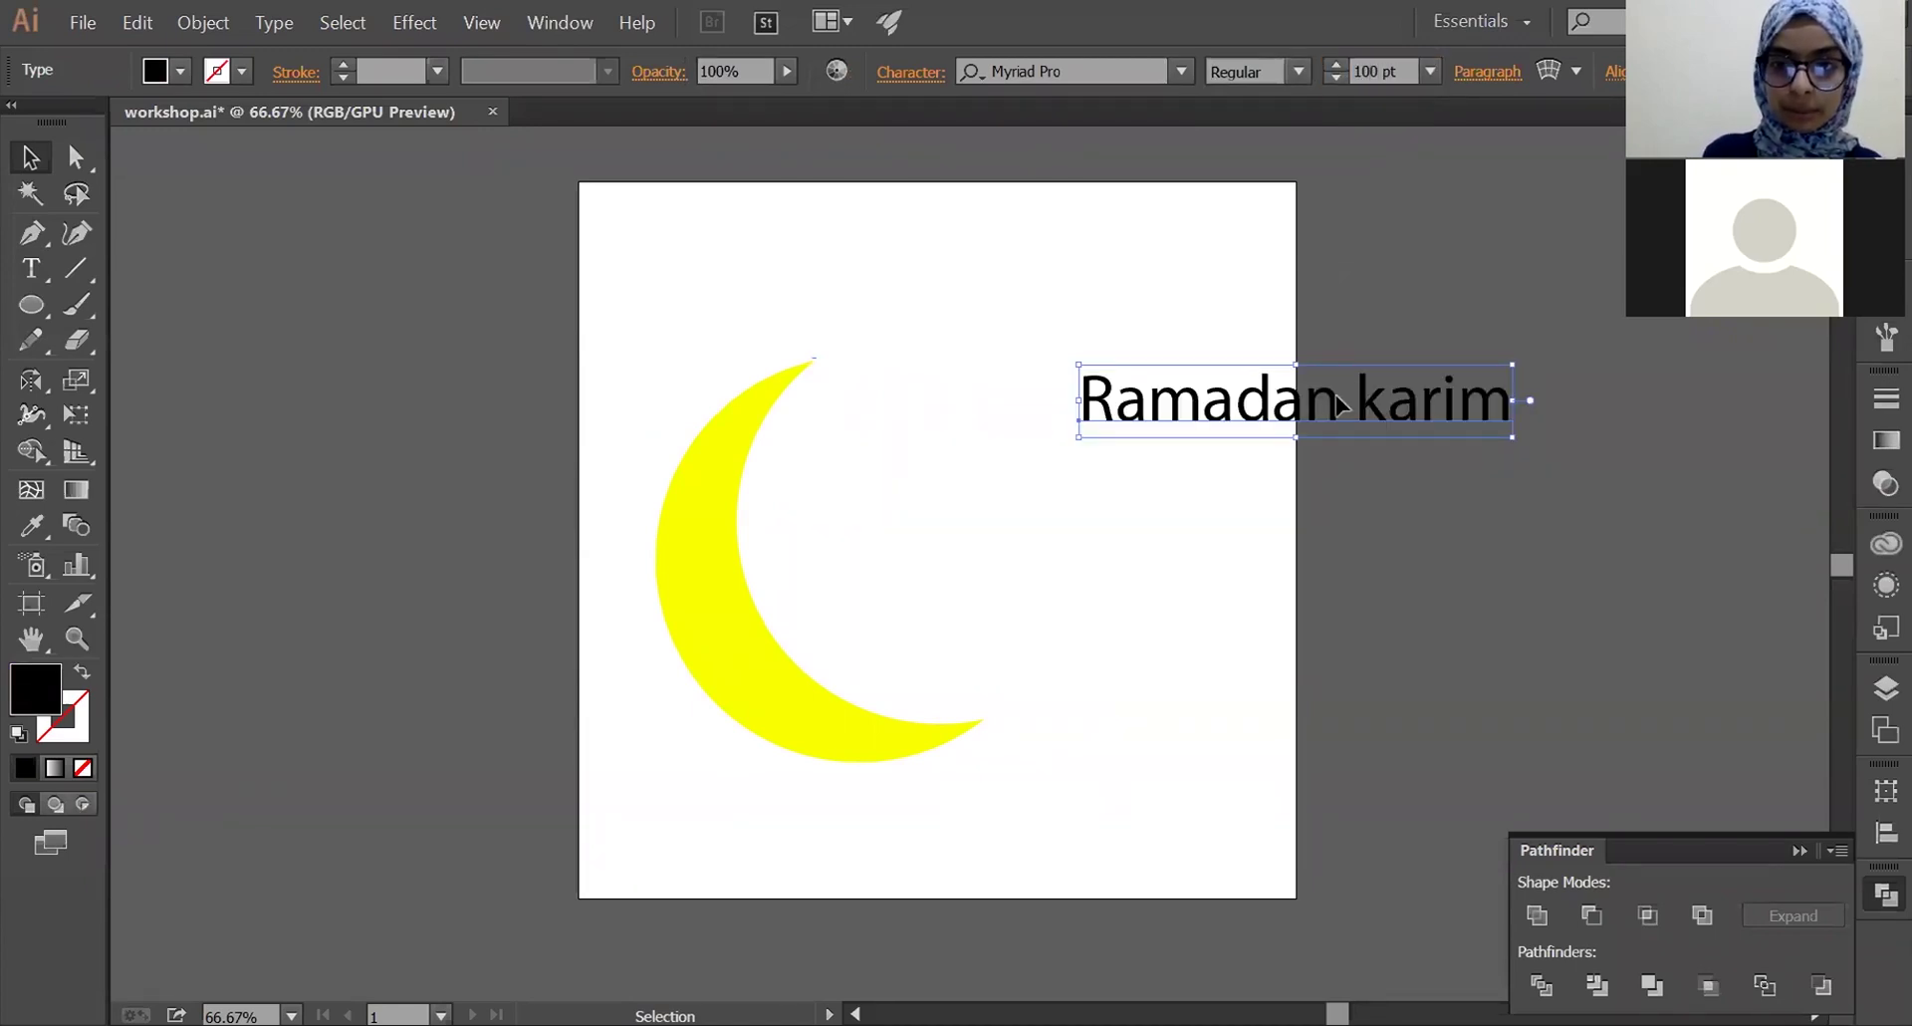
drag(1338, 404, 1062, 482)
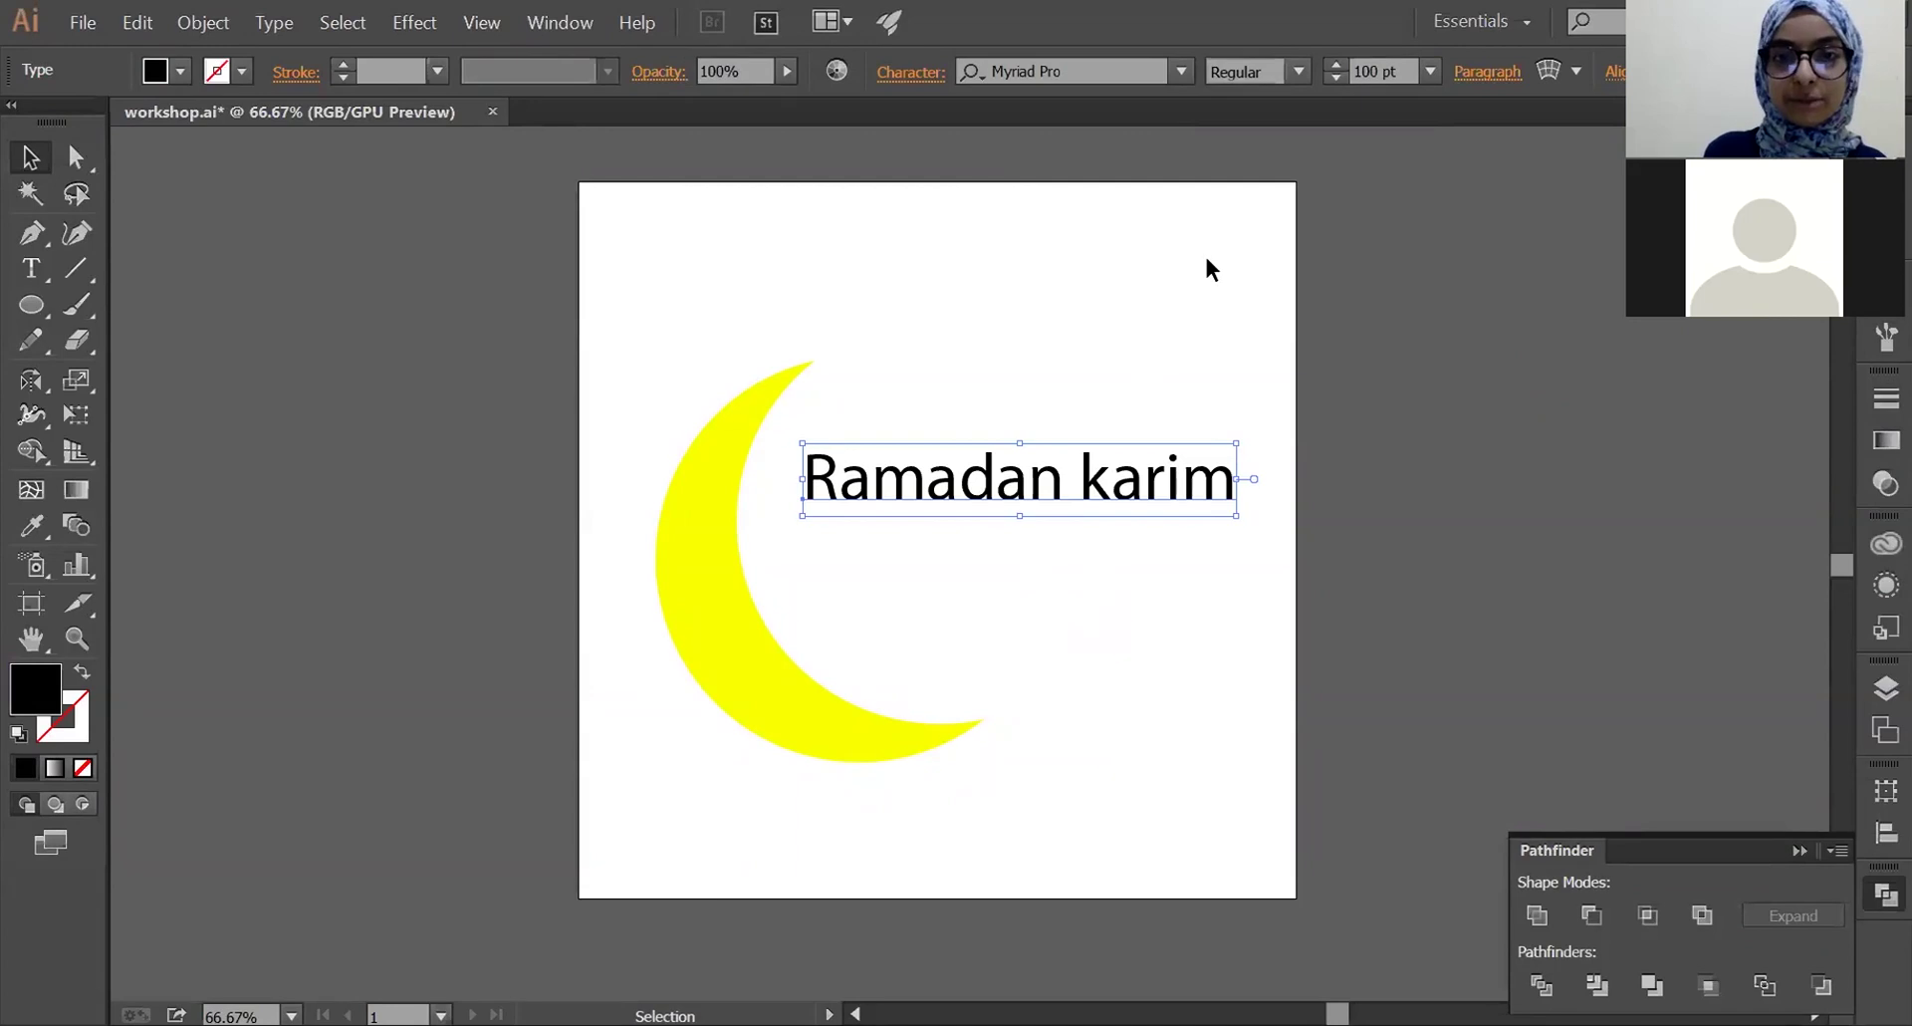
scroll(1207, 258, right, 2)
scroll(1206, 258, right, 2)
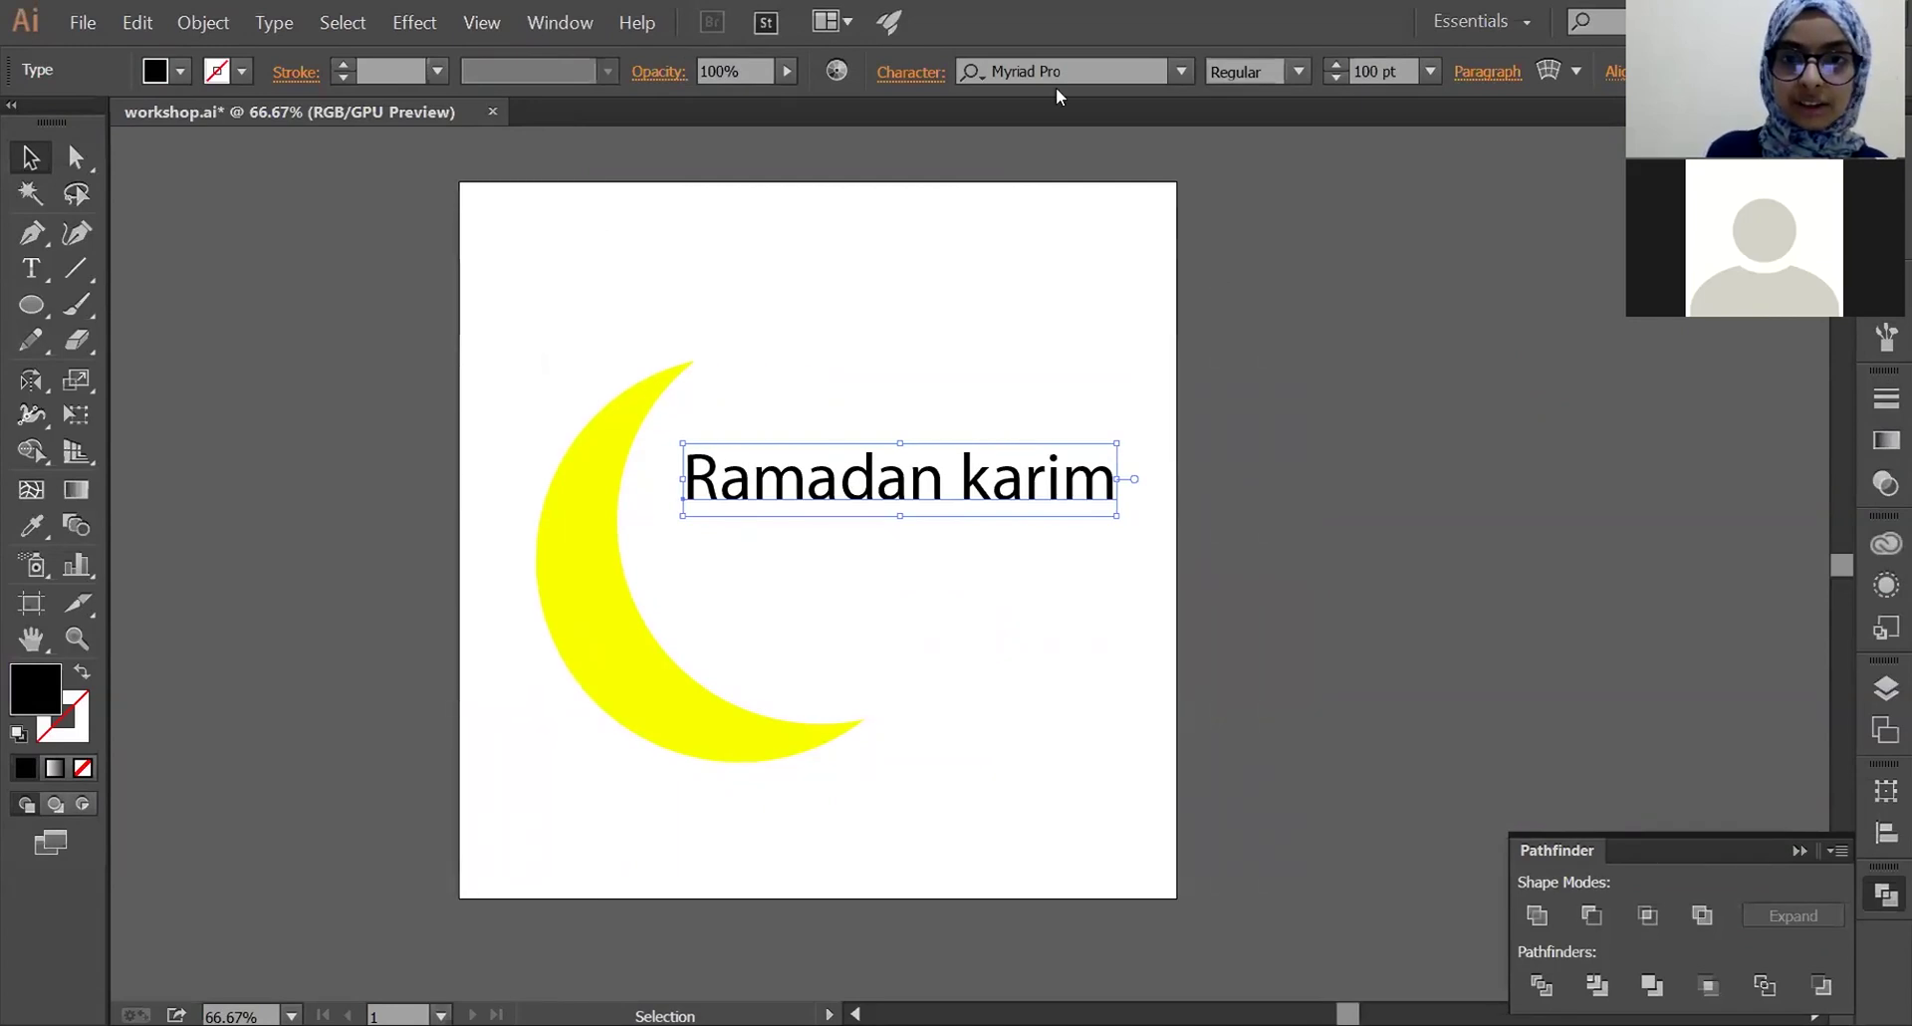
- After trying Mistral and Mondela, set the Ramadan karim text in Simple Script and nudge it lower
click(1176, 80)
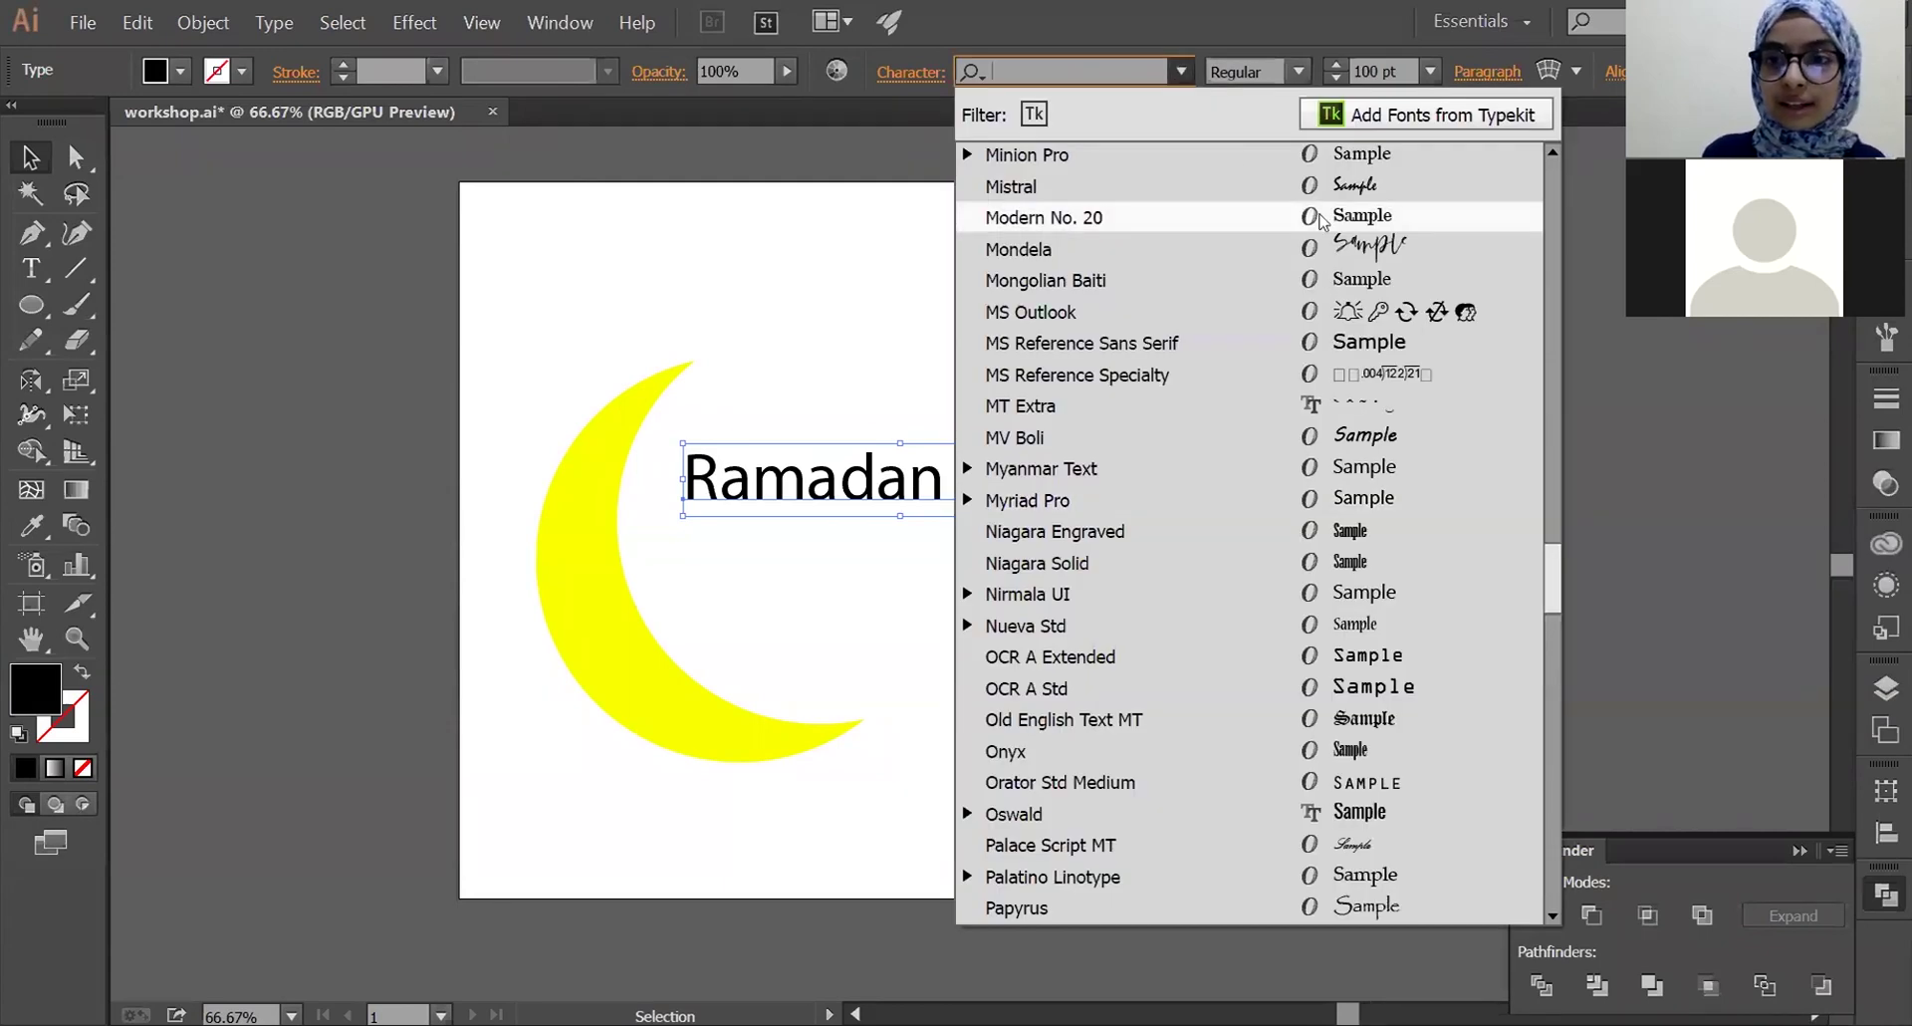
click(1310, 194)
click(1187, 74)
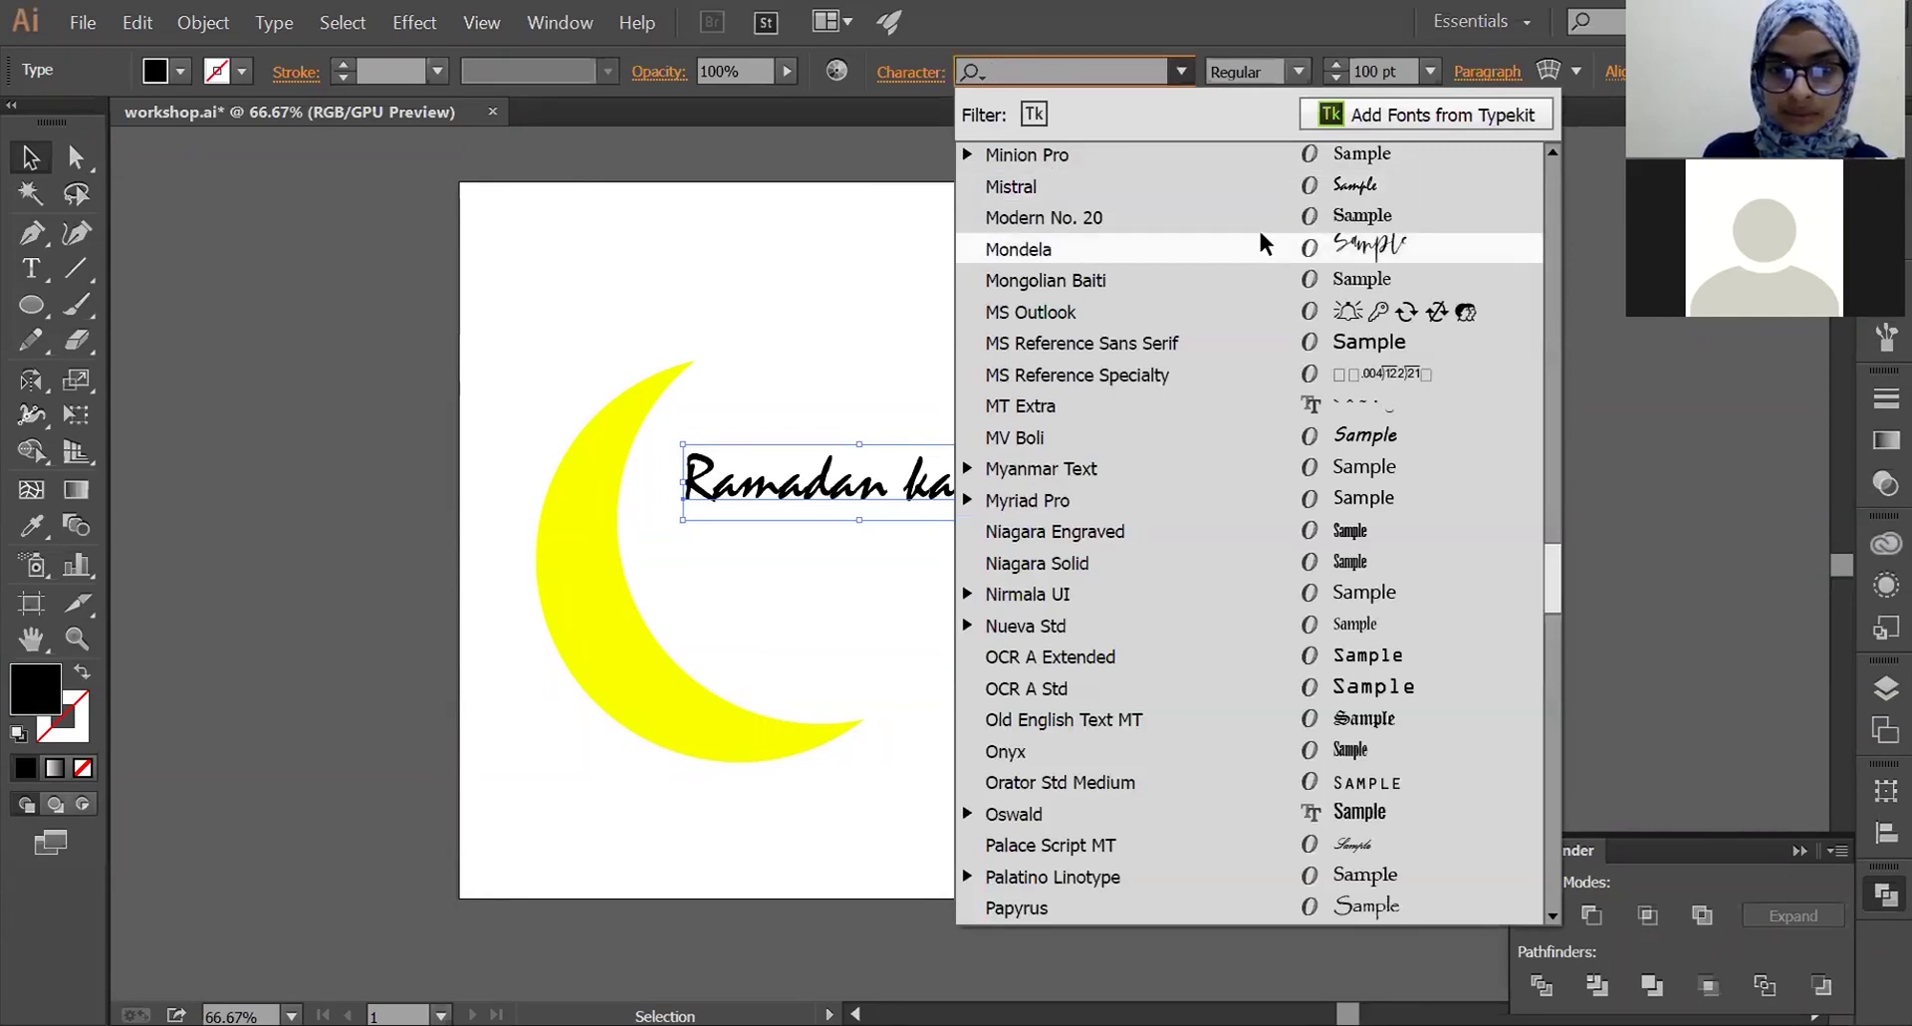
click(1191, 78)
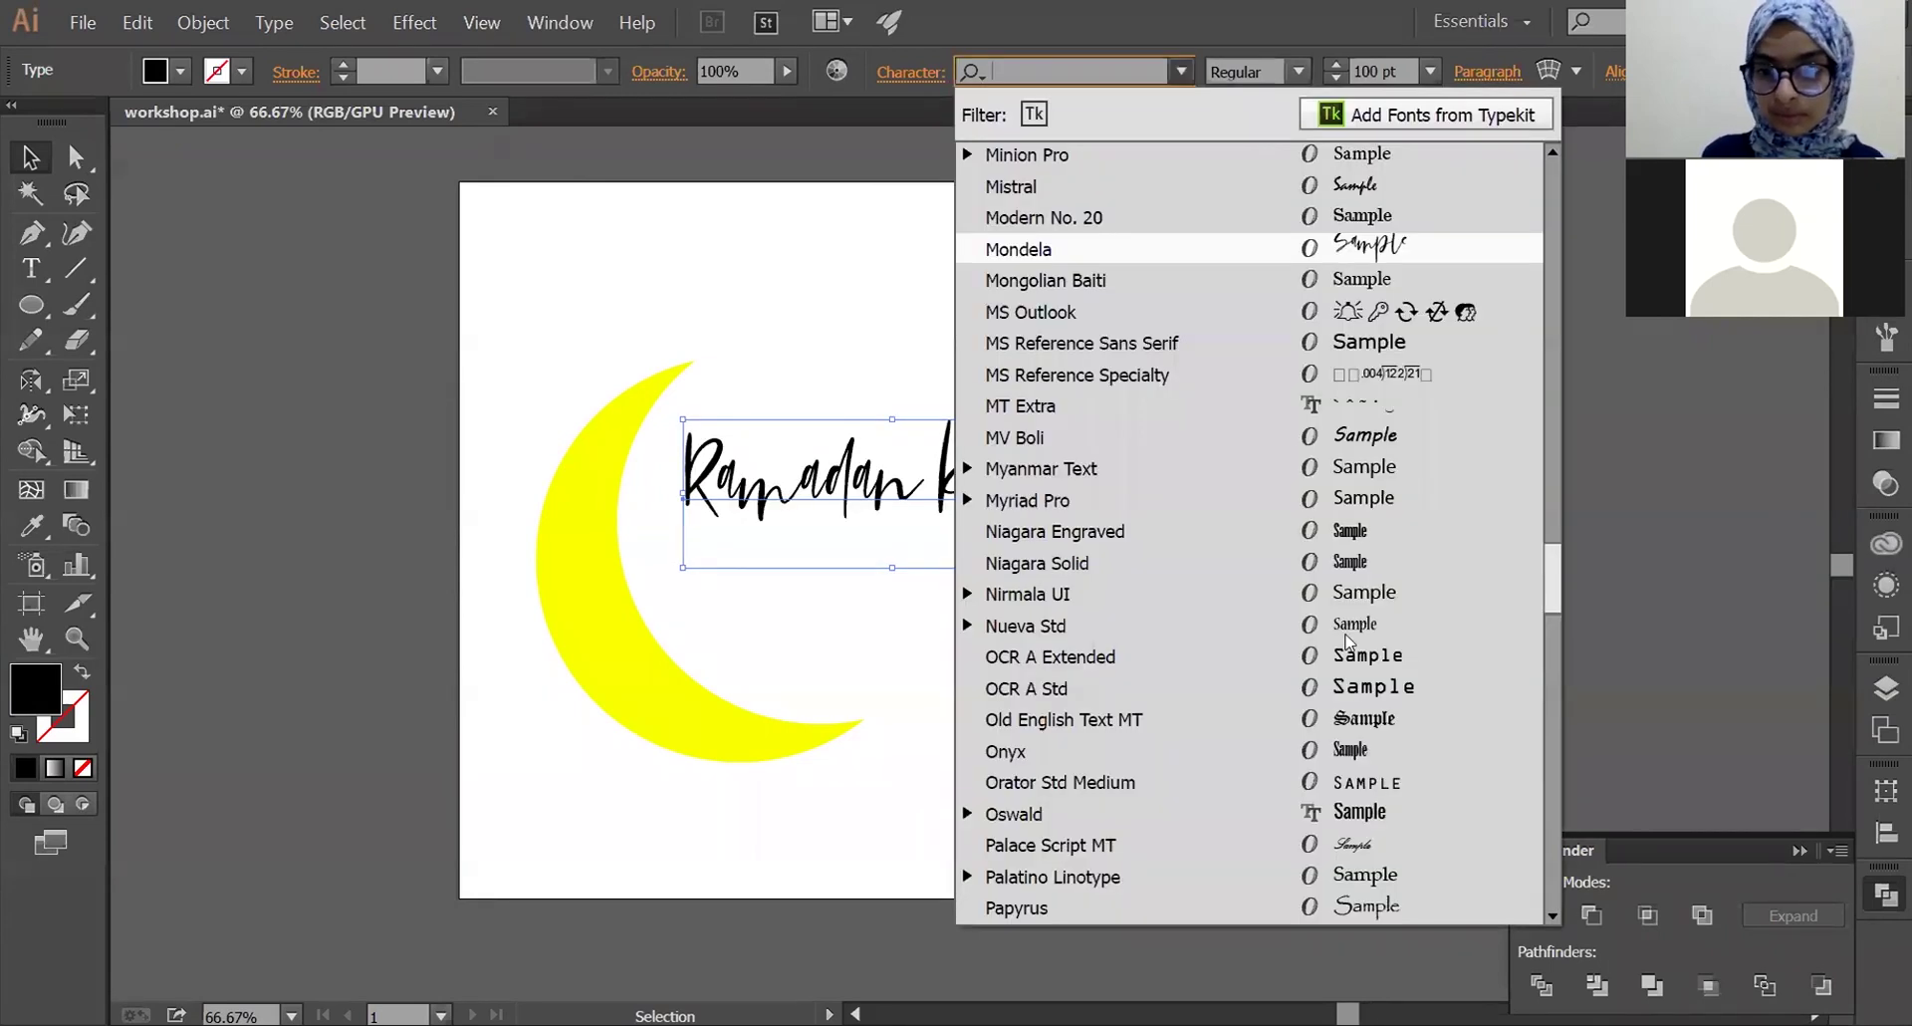
scroll(1347, 643, down, 7)
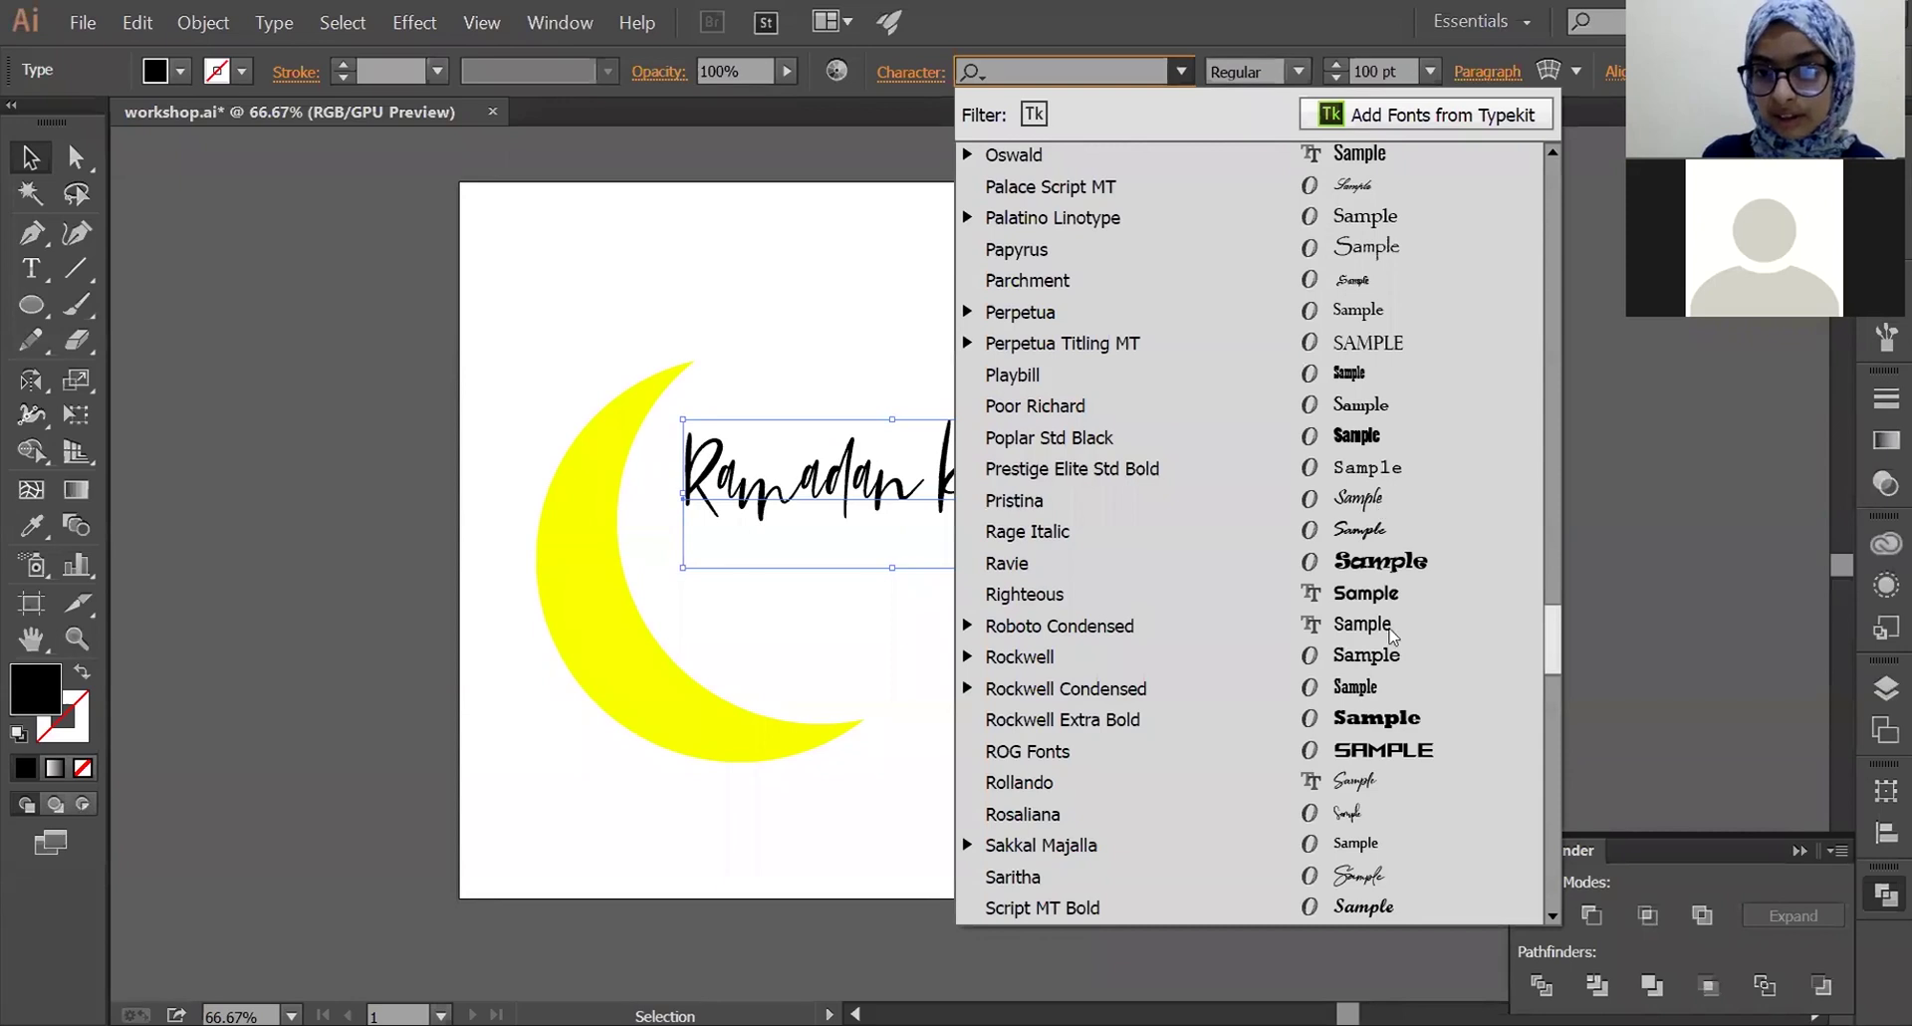
scroll(1394, 612, down, 5)
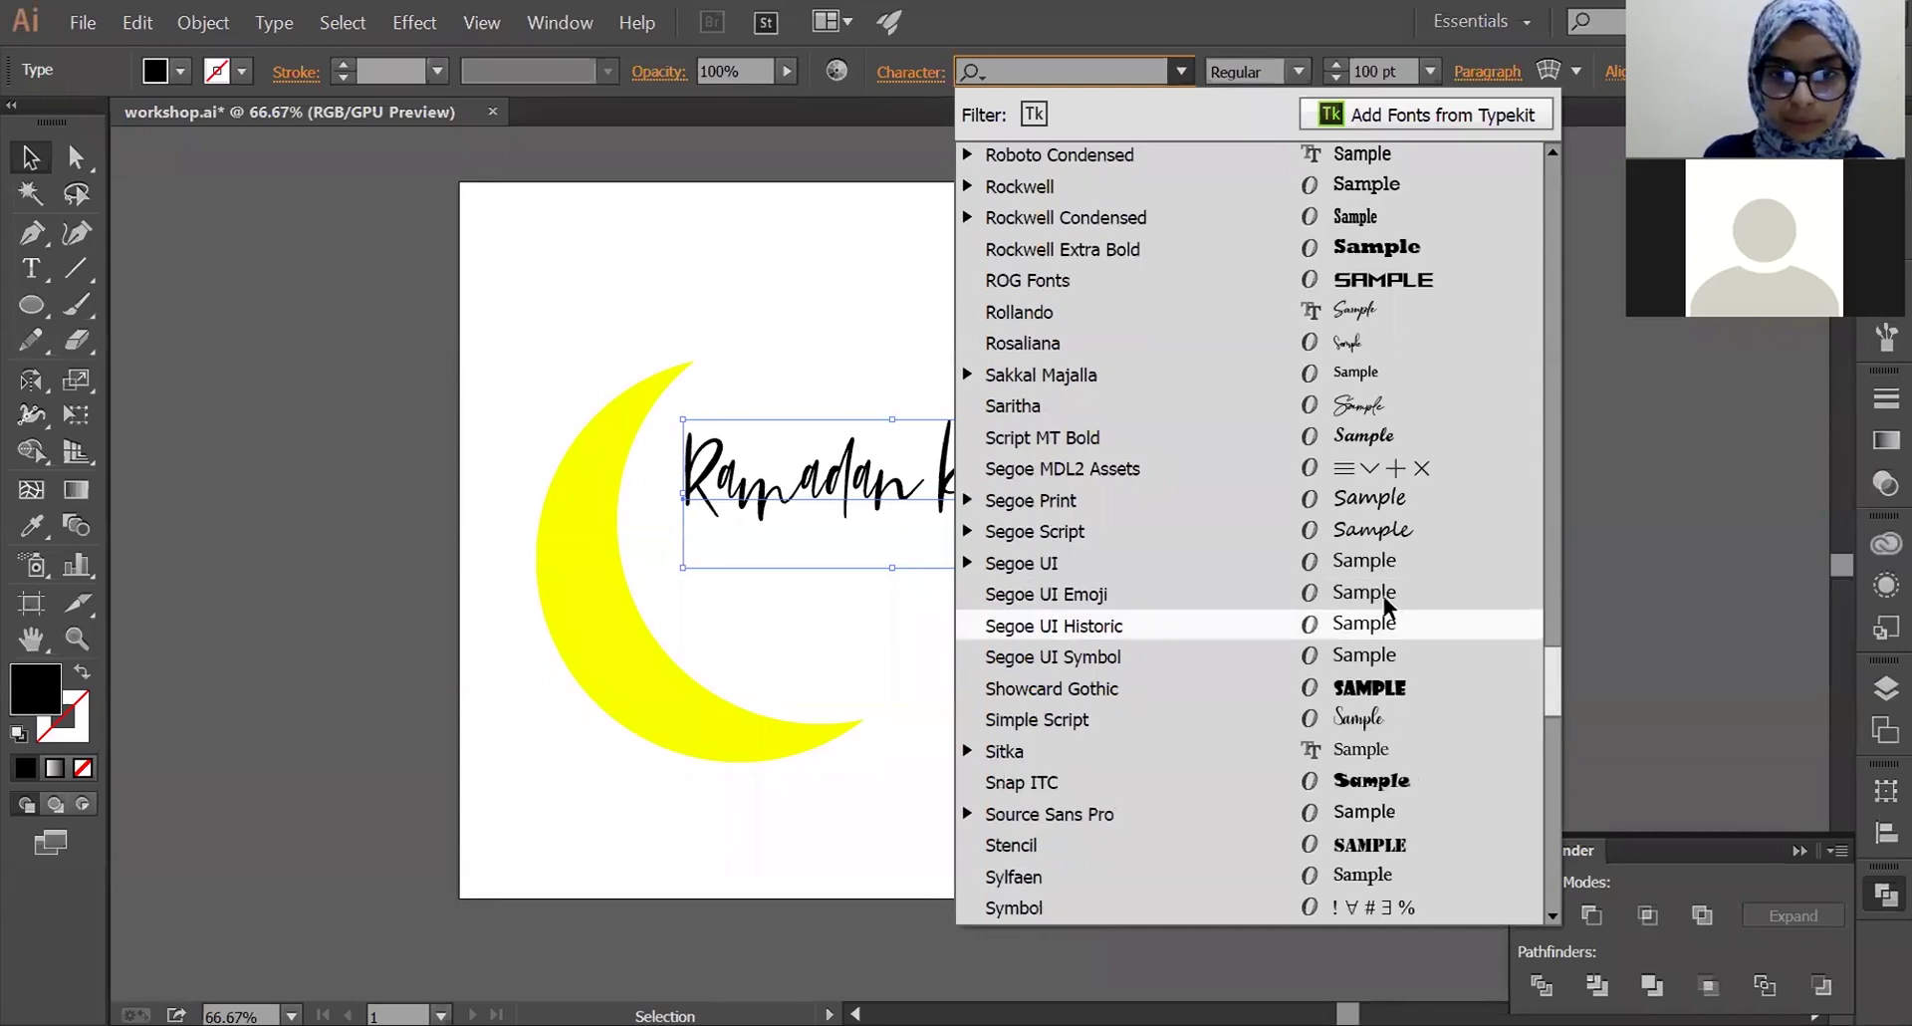
key(Escape)
click(1389, 601)
drag(951, 501, 944, 538)
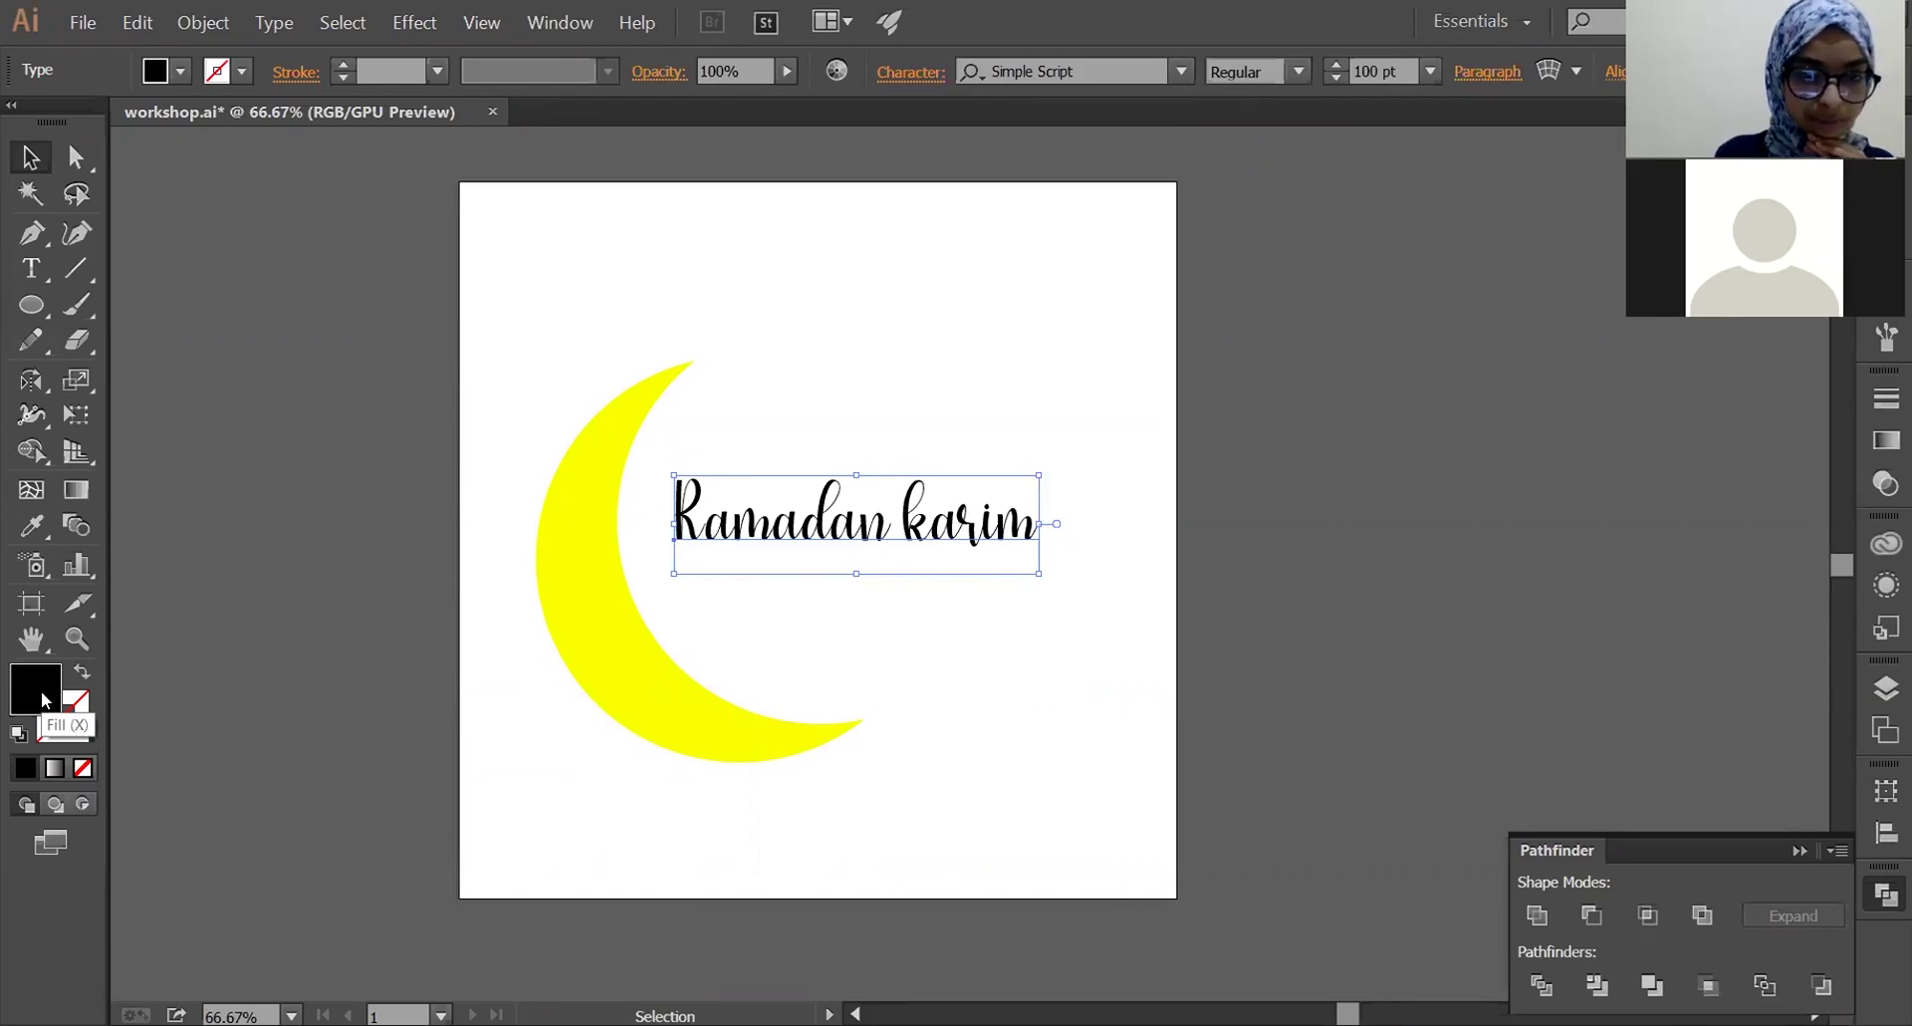
- Try the text with no fill and a 4 pt black outline, then restore a plain black fill
double_click(43, 700)
drag(926, 415, 629, 679)
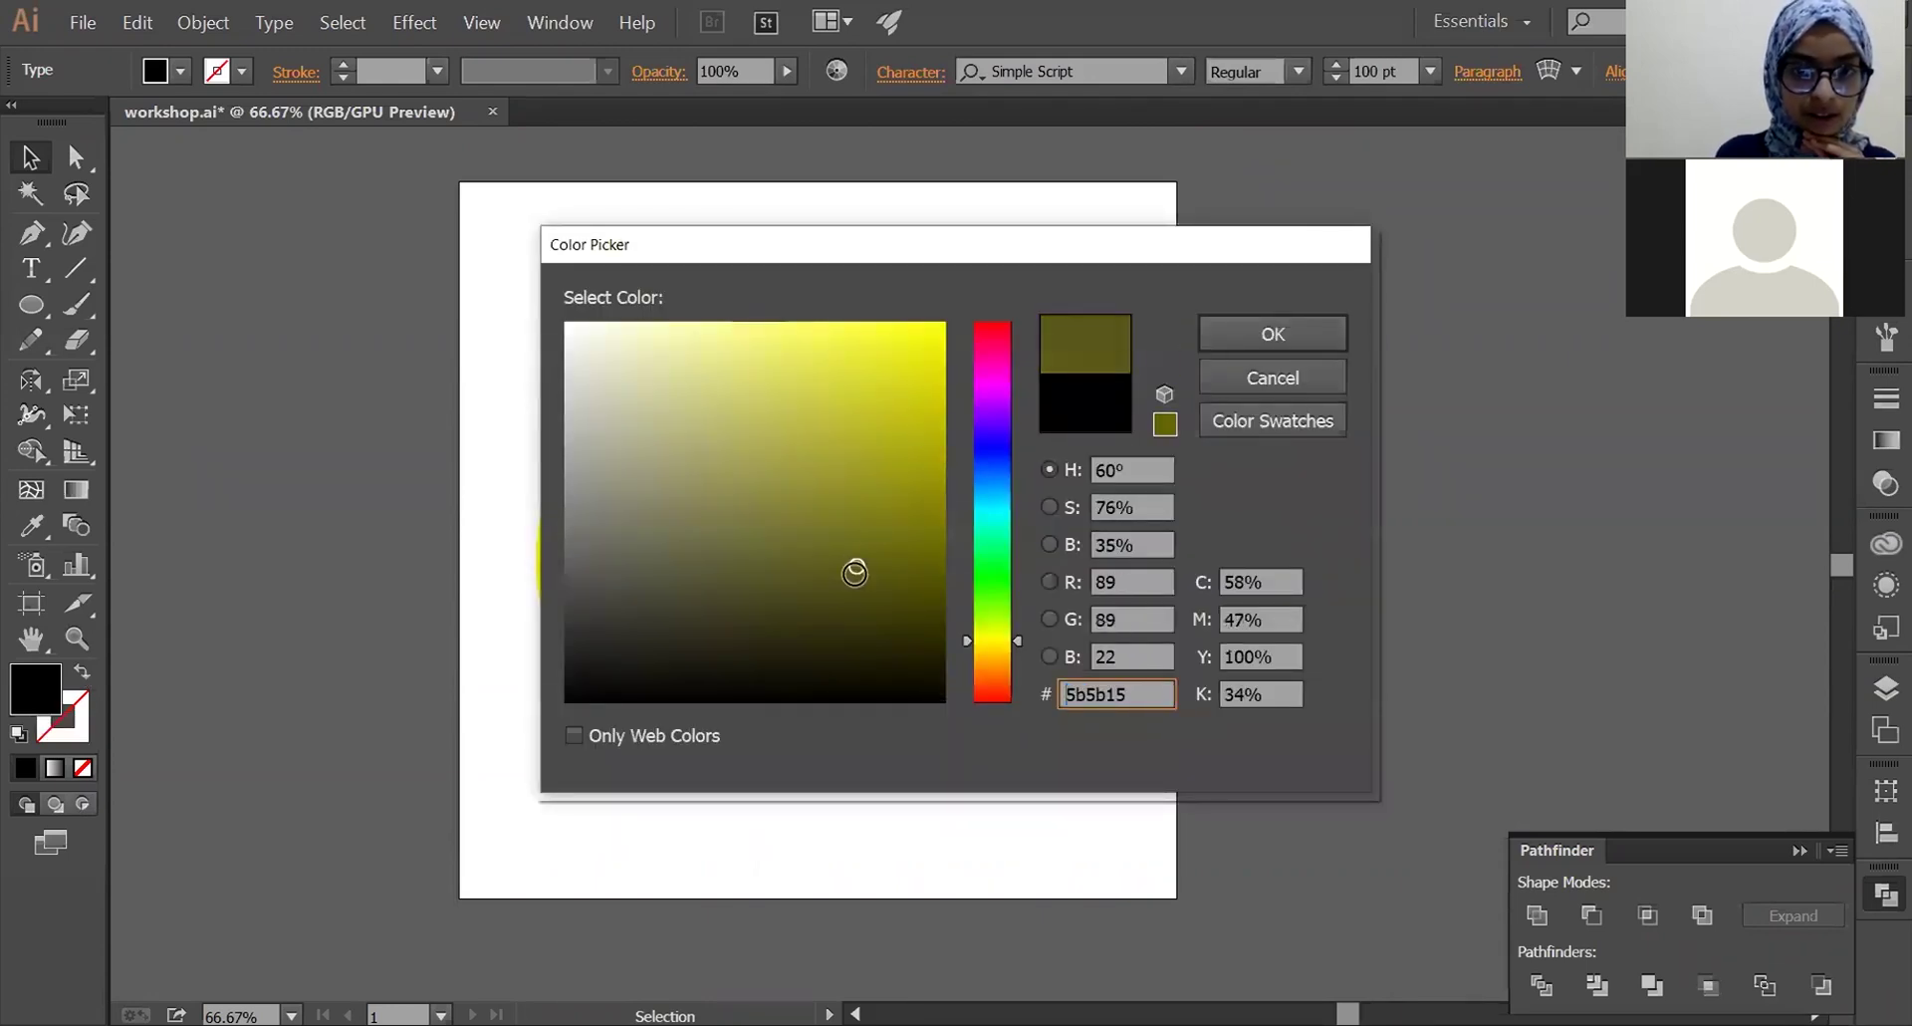
drag(628, 679, 531, 721)
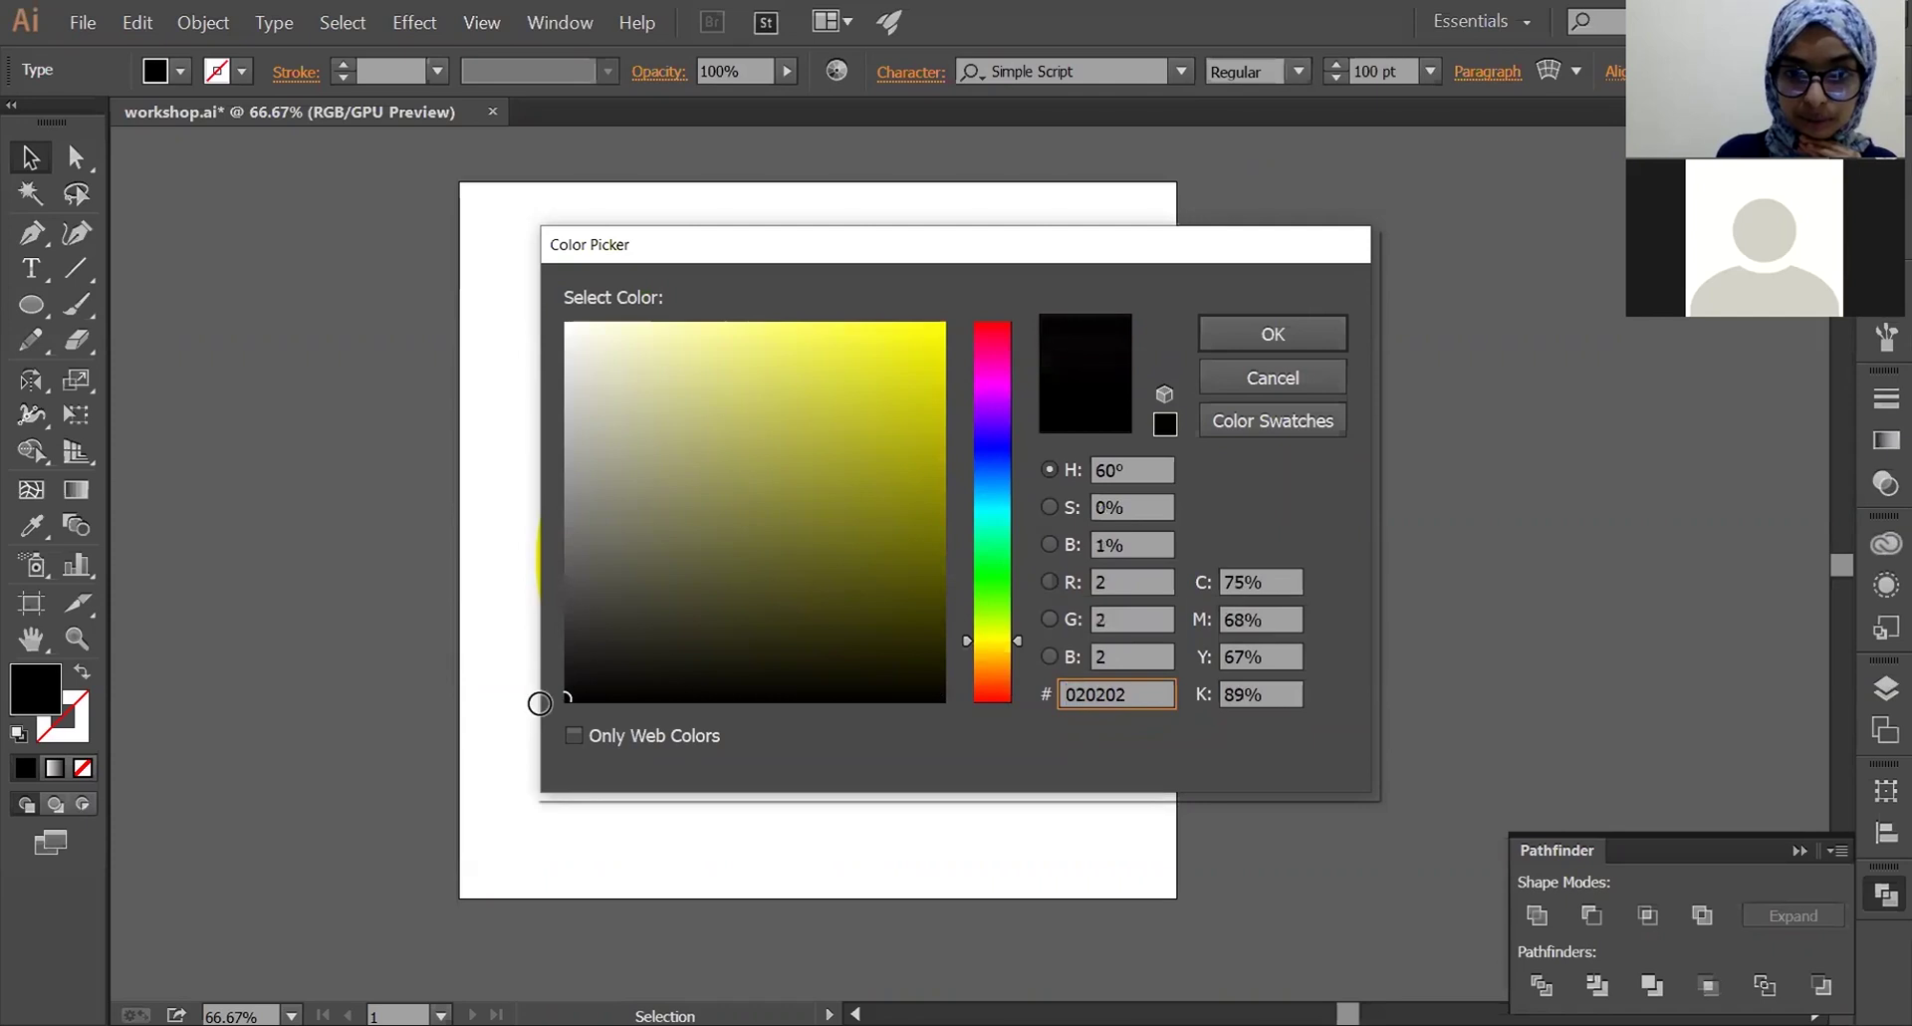
key(Return)
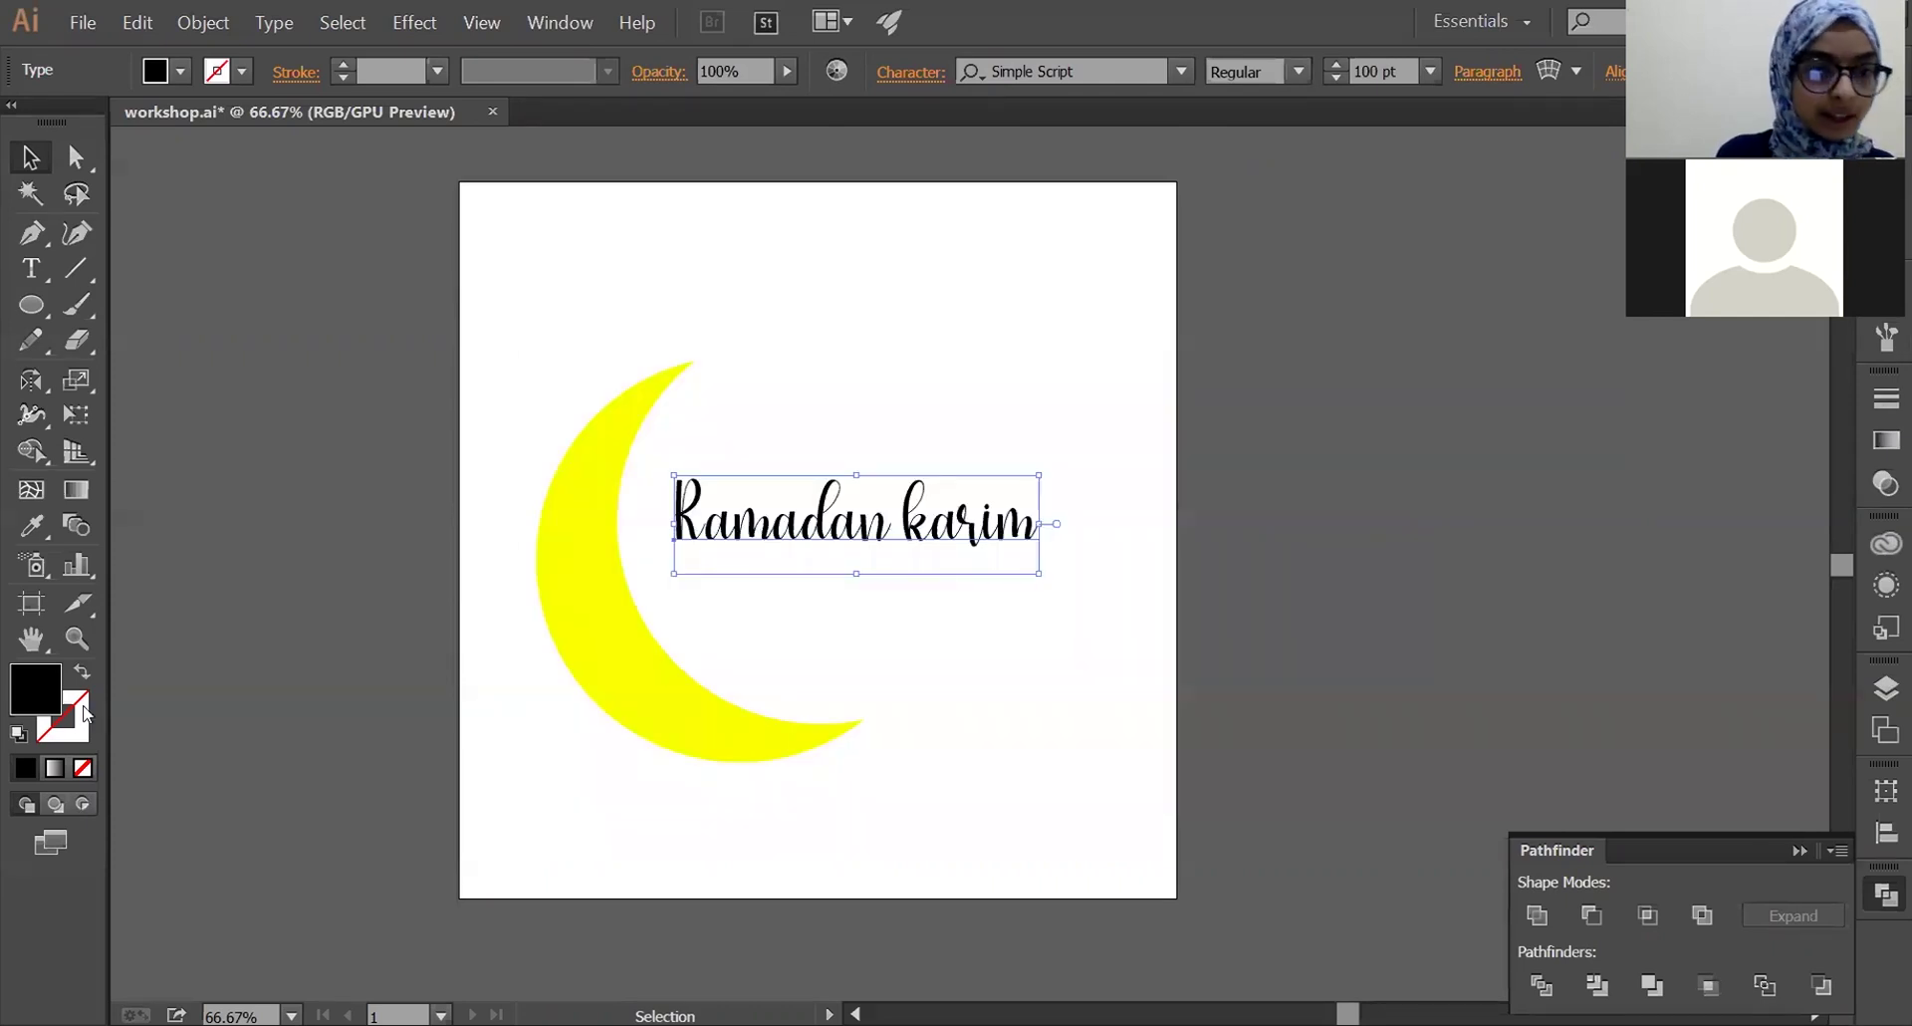
click(85, 769)
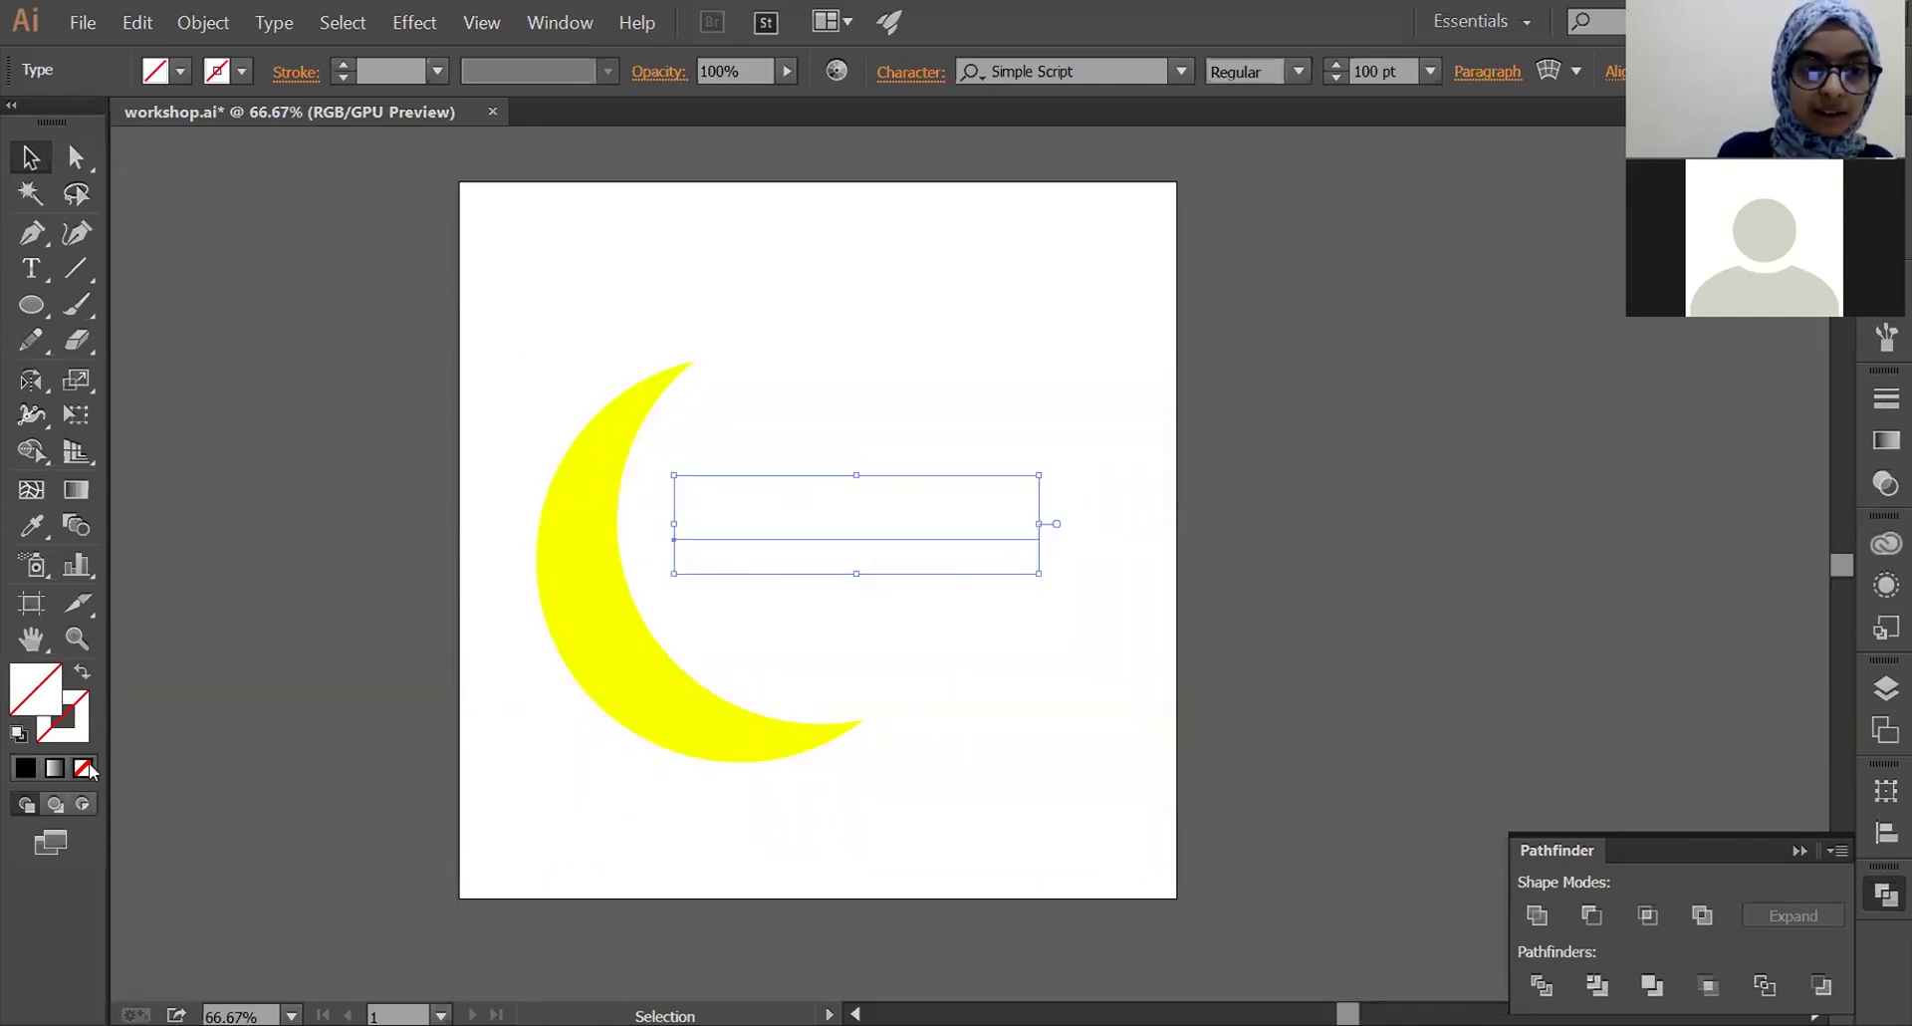
click(87, 732)
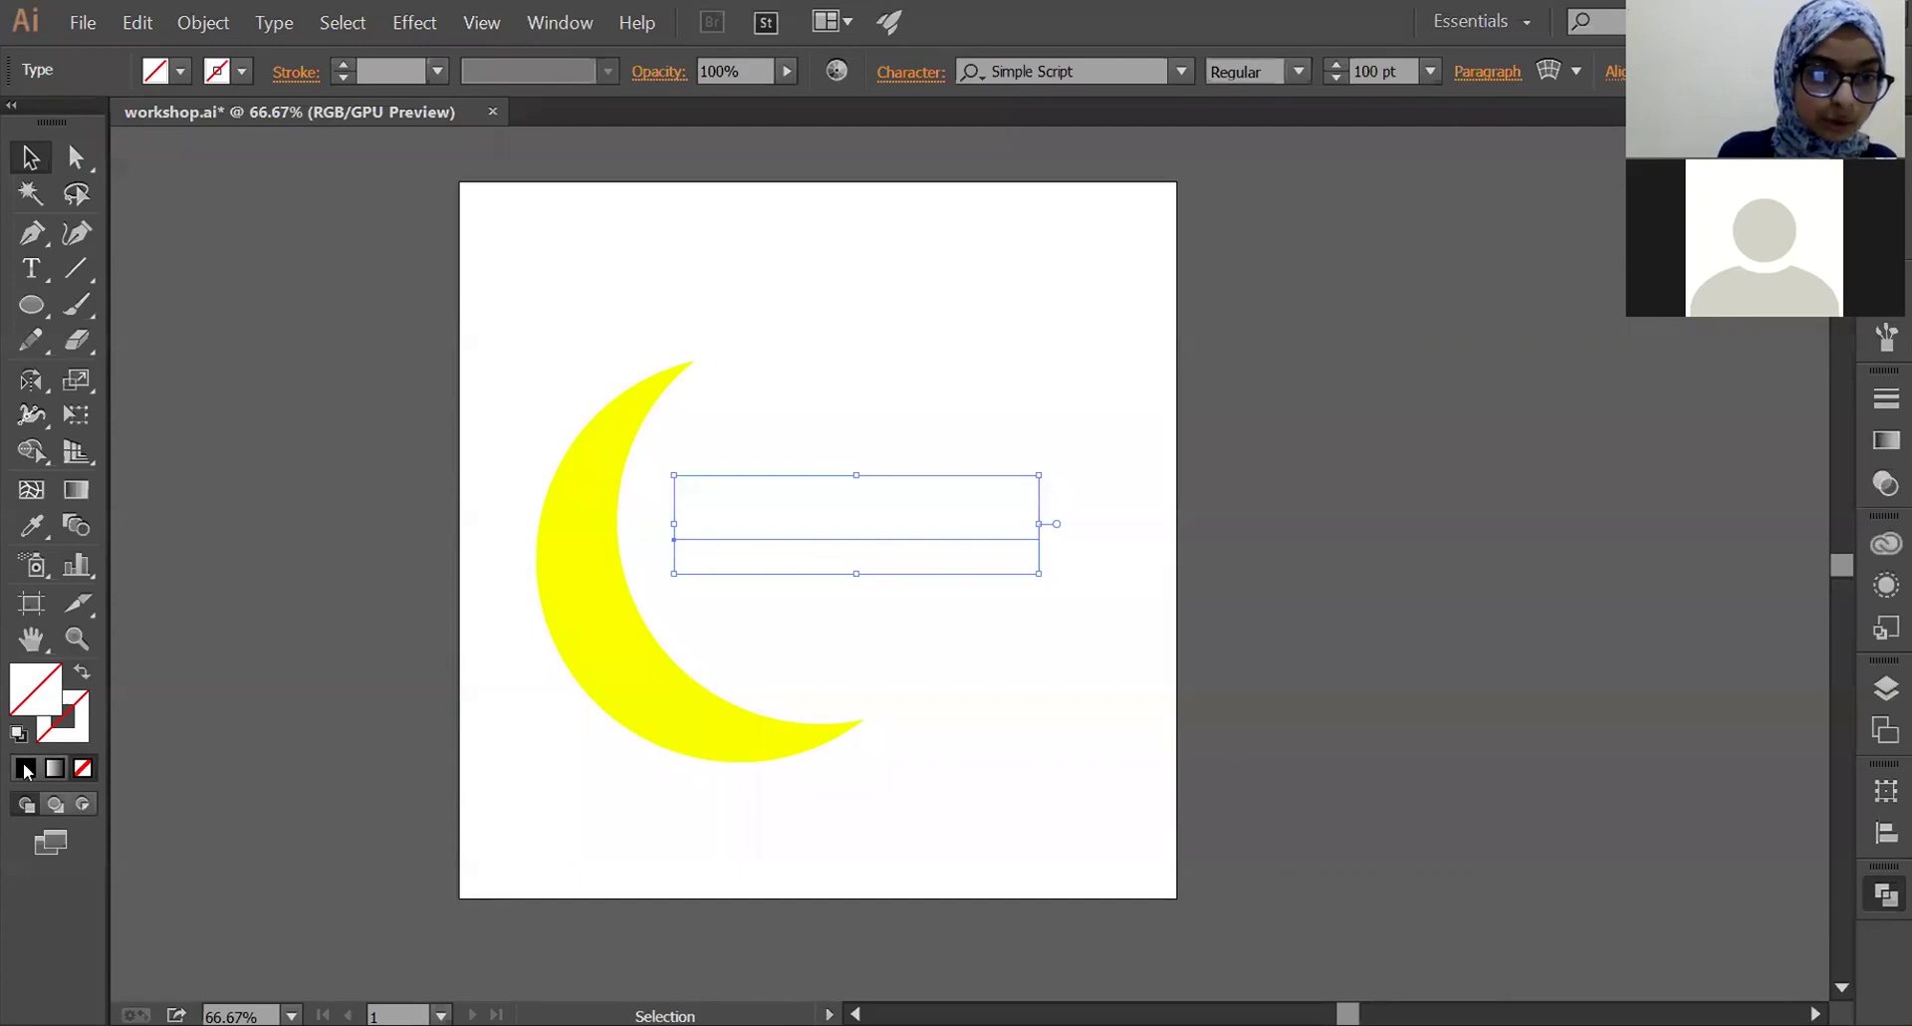
click(27, 768)
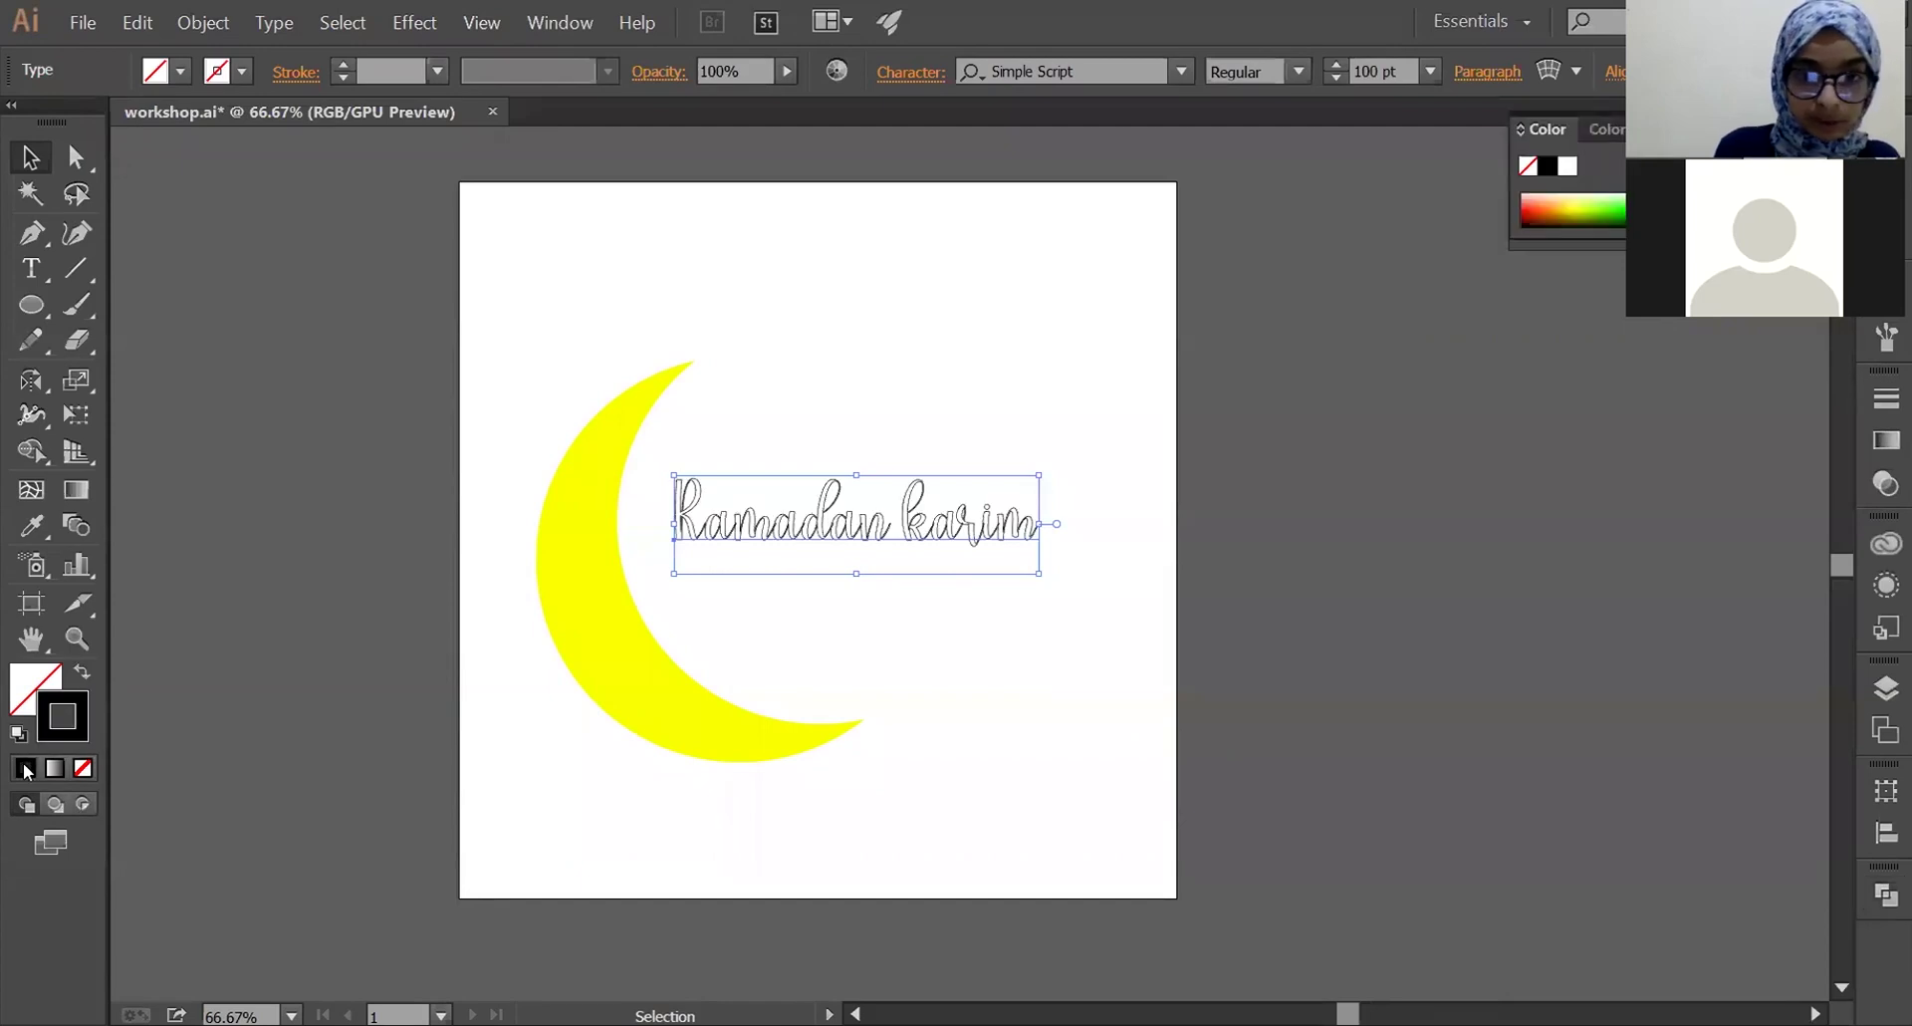
click(351, 62)
click(350, 62)
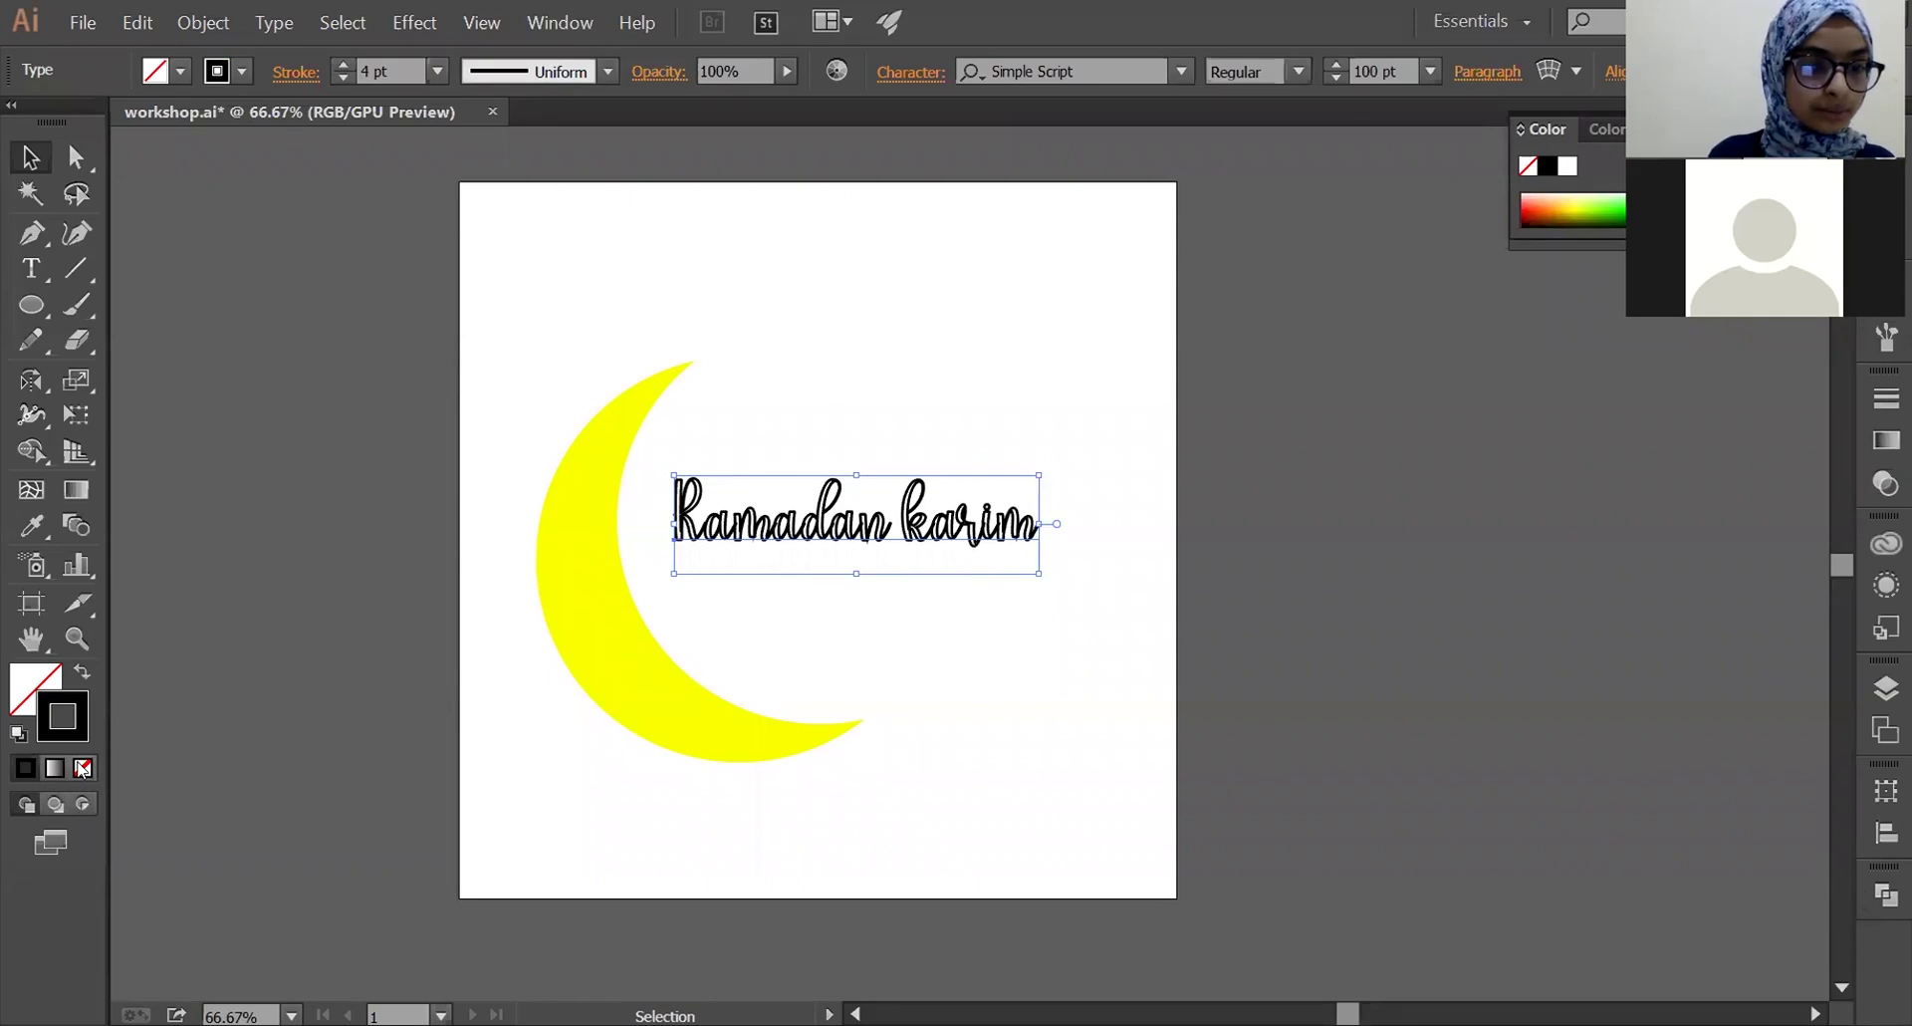
click(84, 769)
click(28, 770)
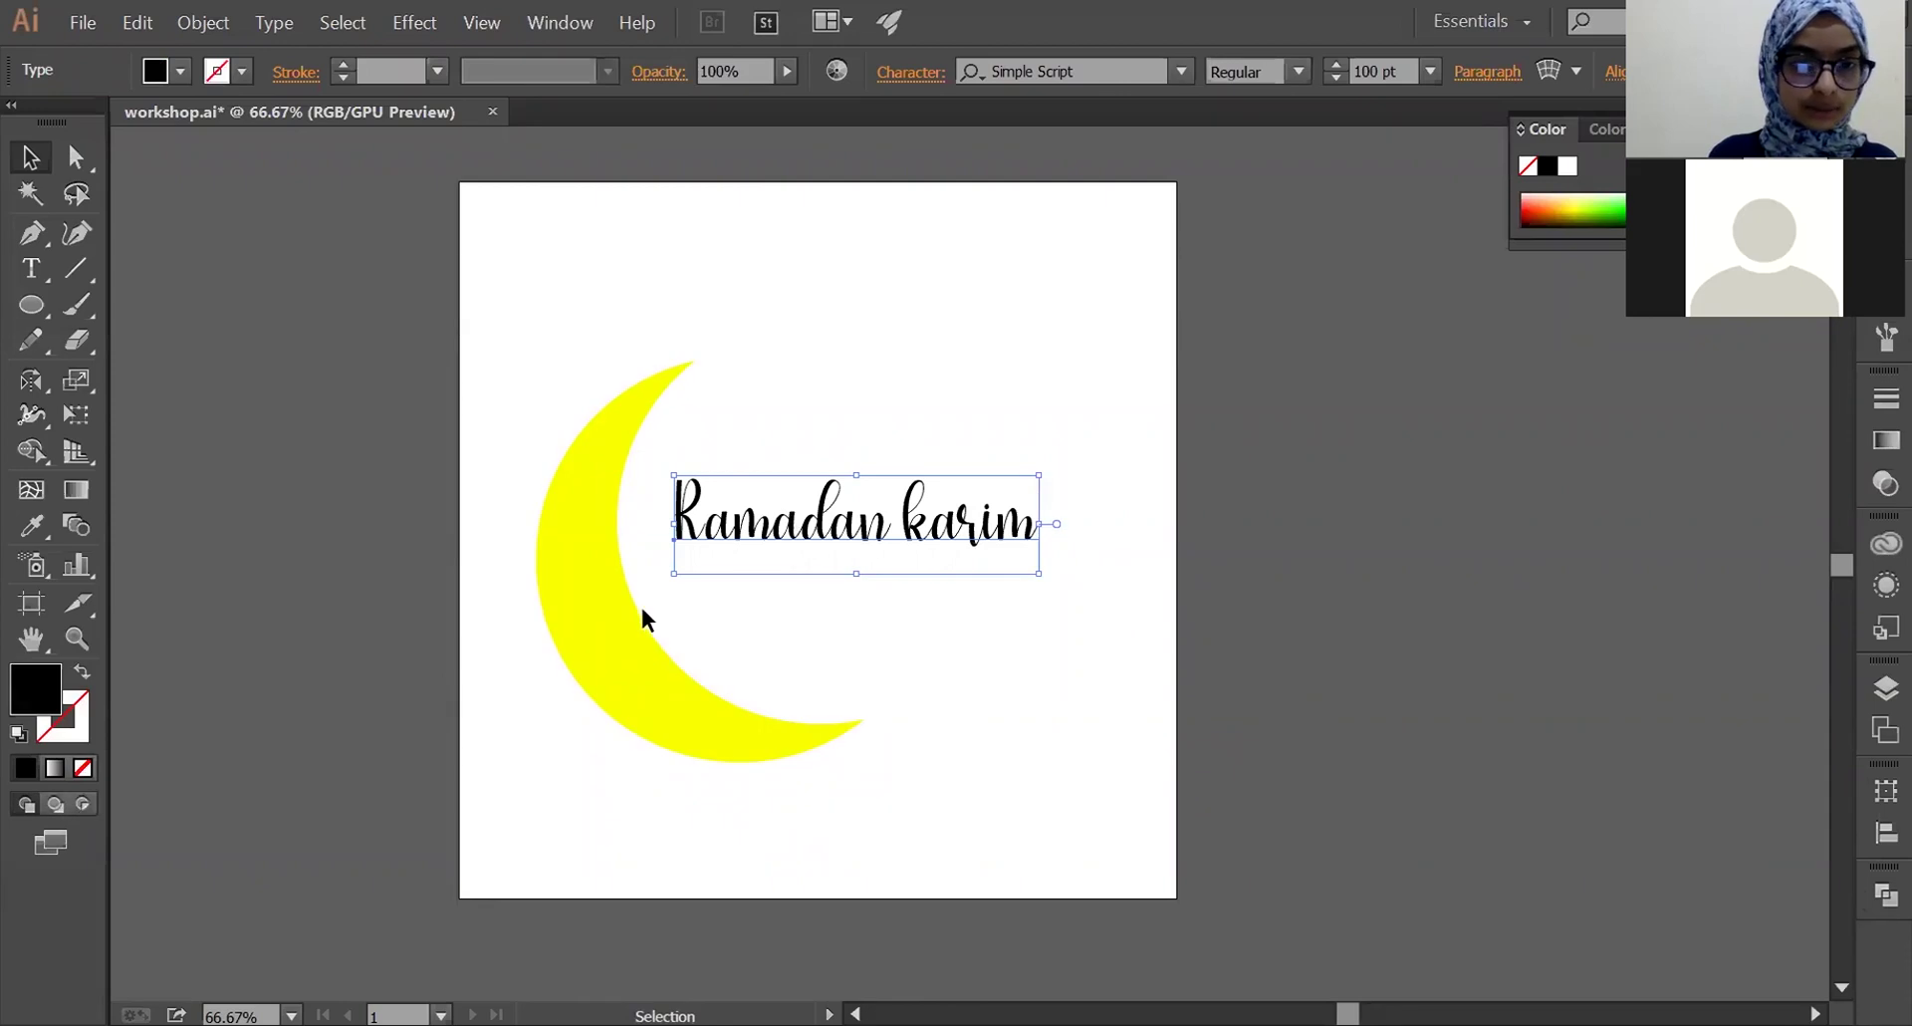
- Vertically centre the crescent and text together relative to the artboard
shift+click(611, 626)
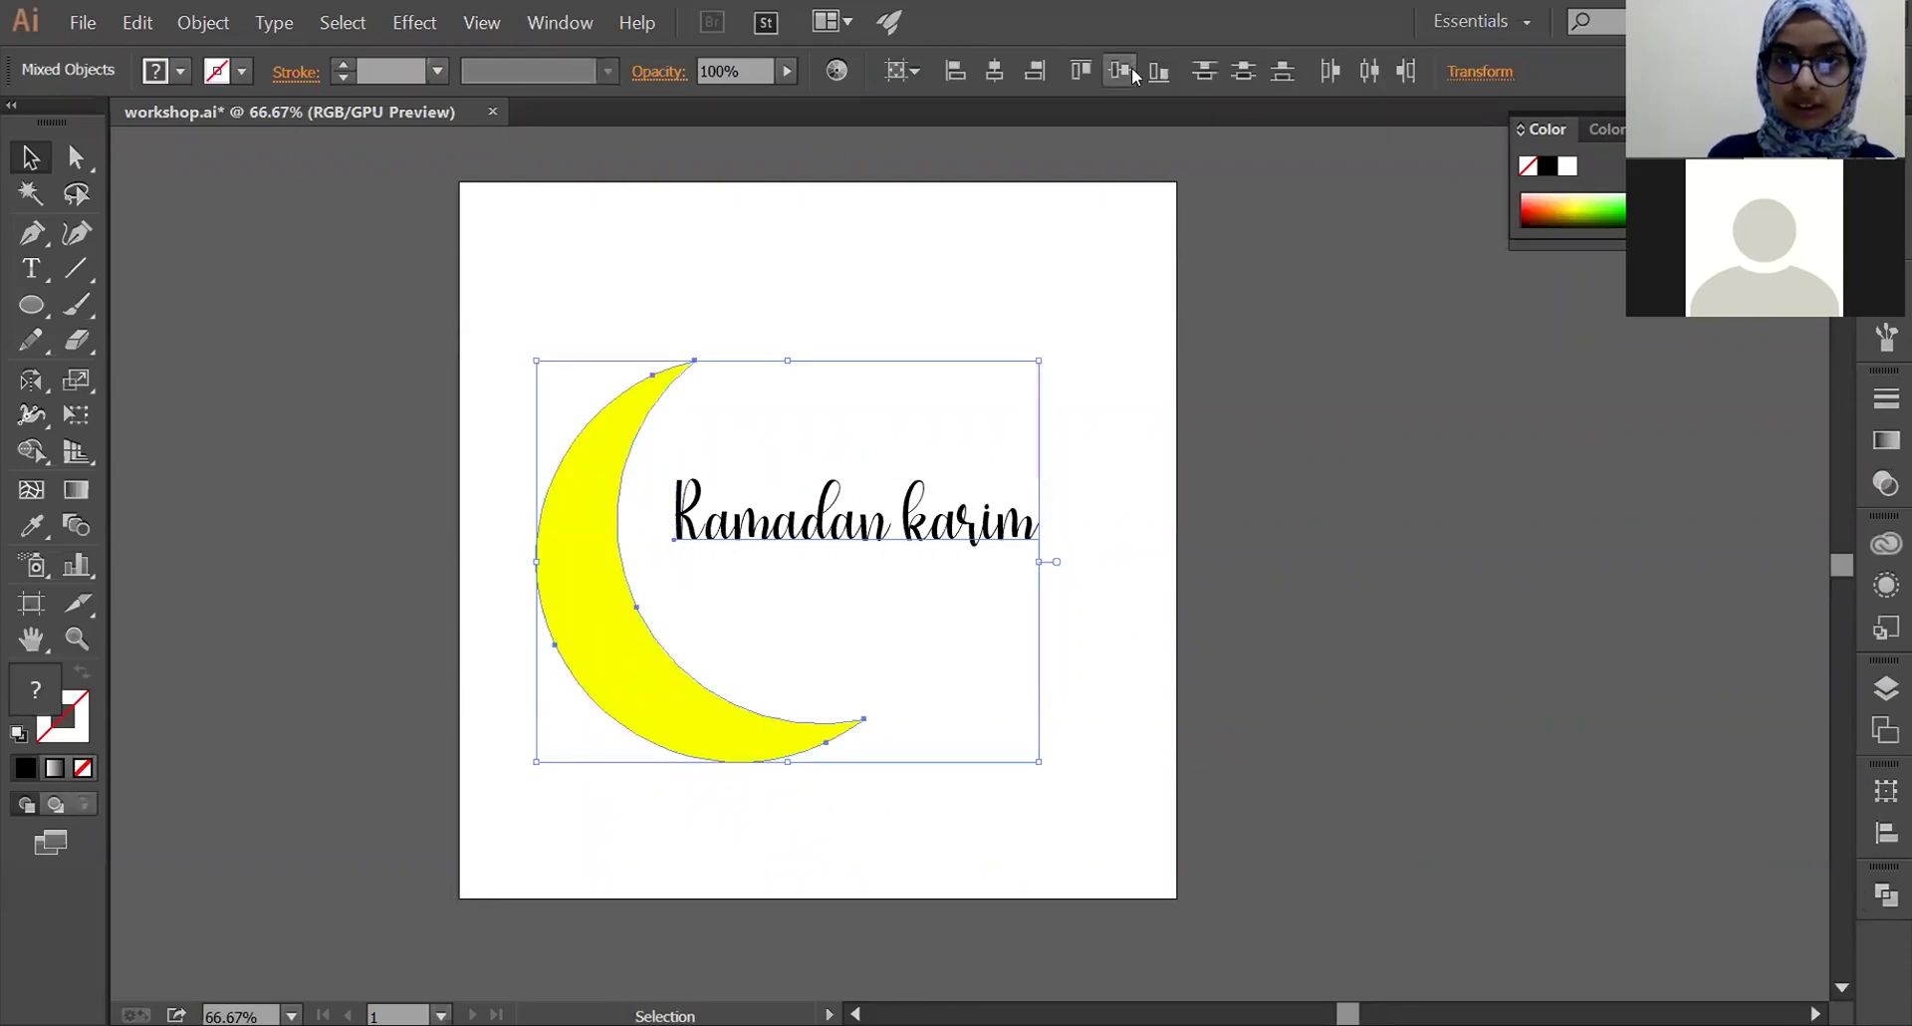
click(906, 74)
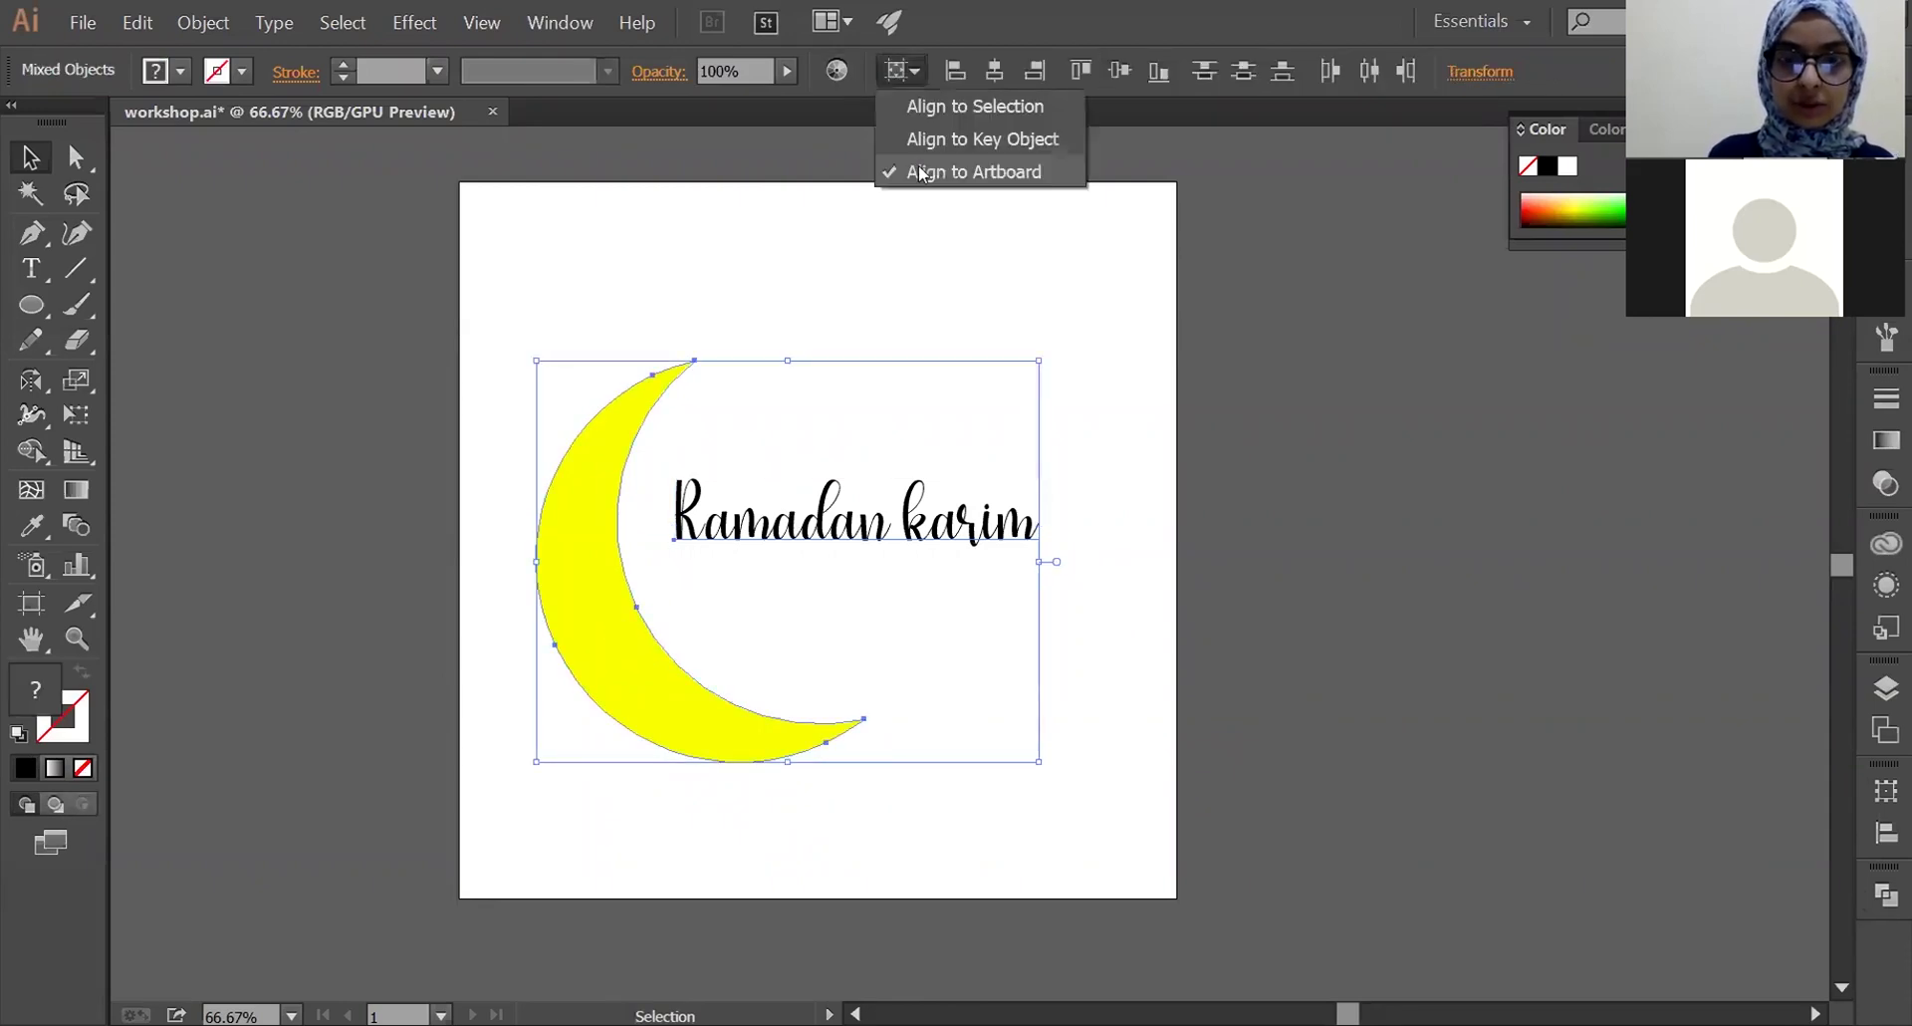
click(921, 172)
click(1111, 67)
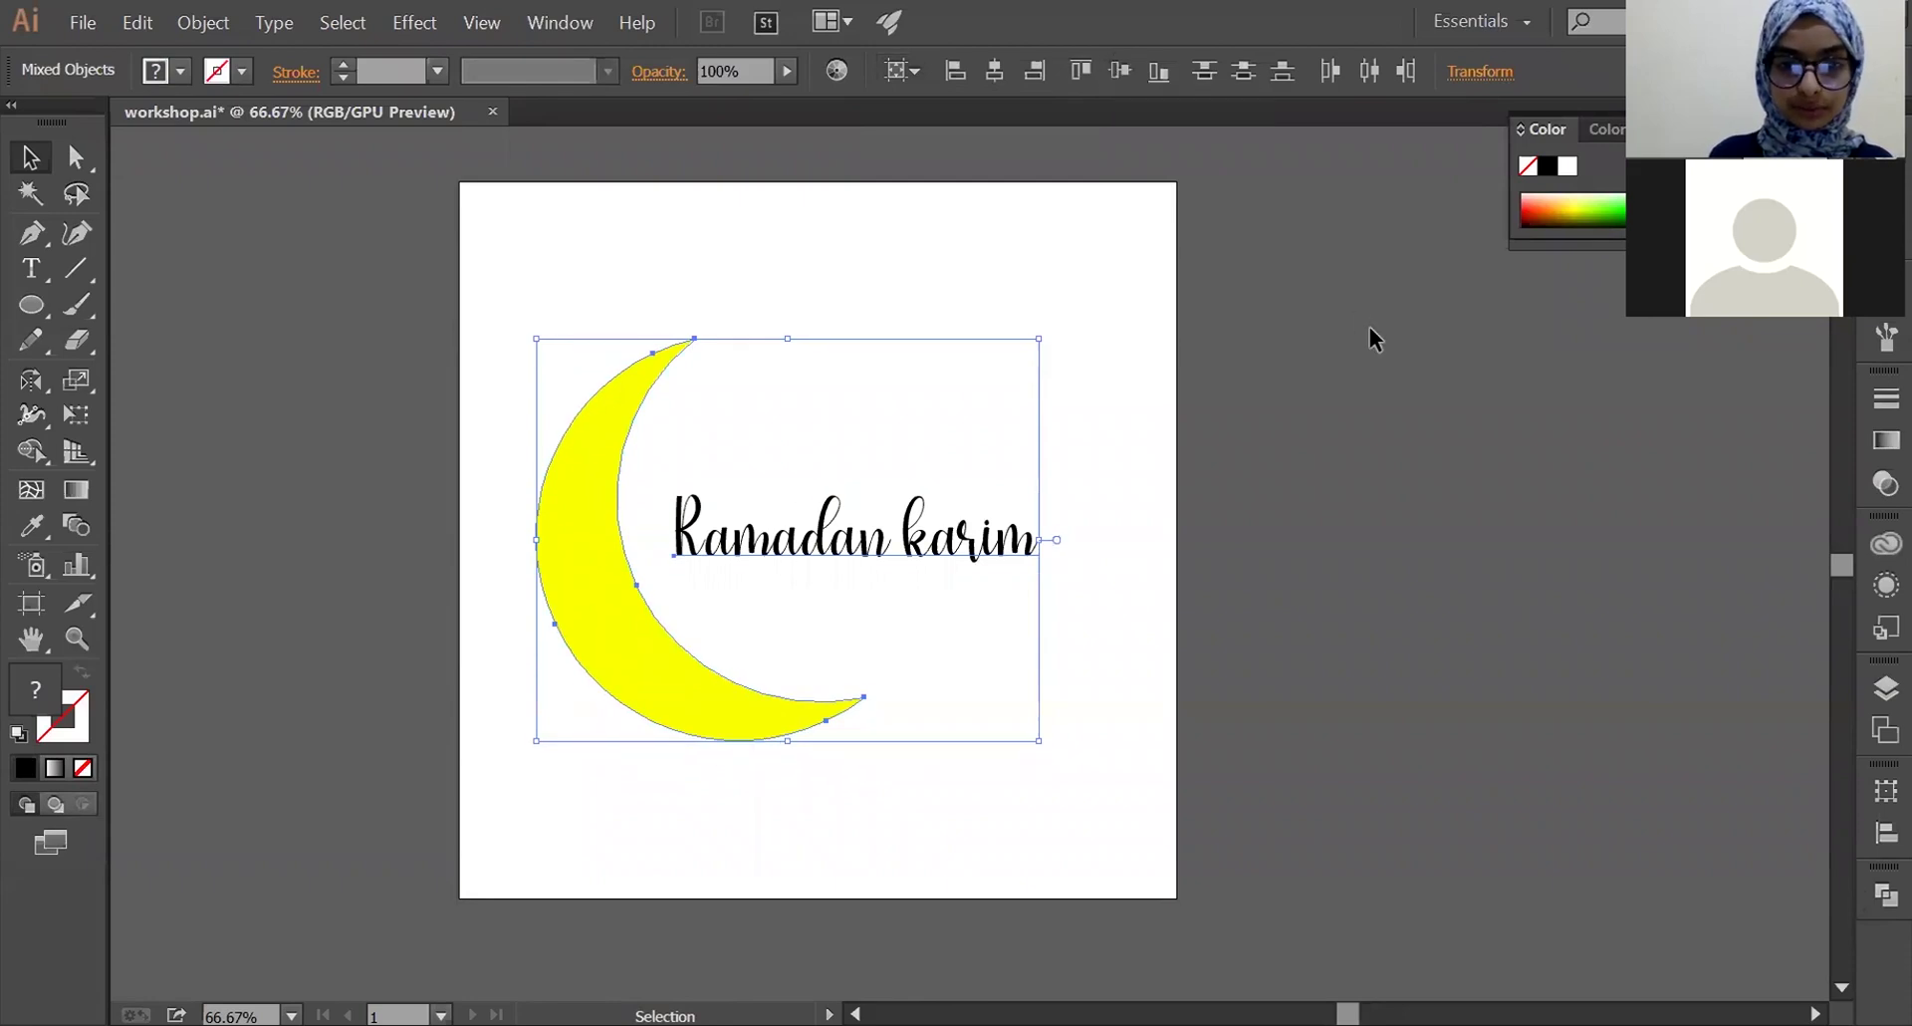
click(1319, 366)
click(931, 538)
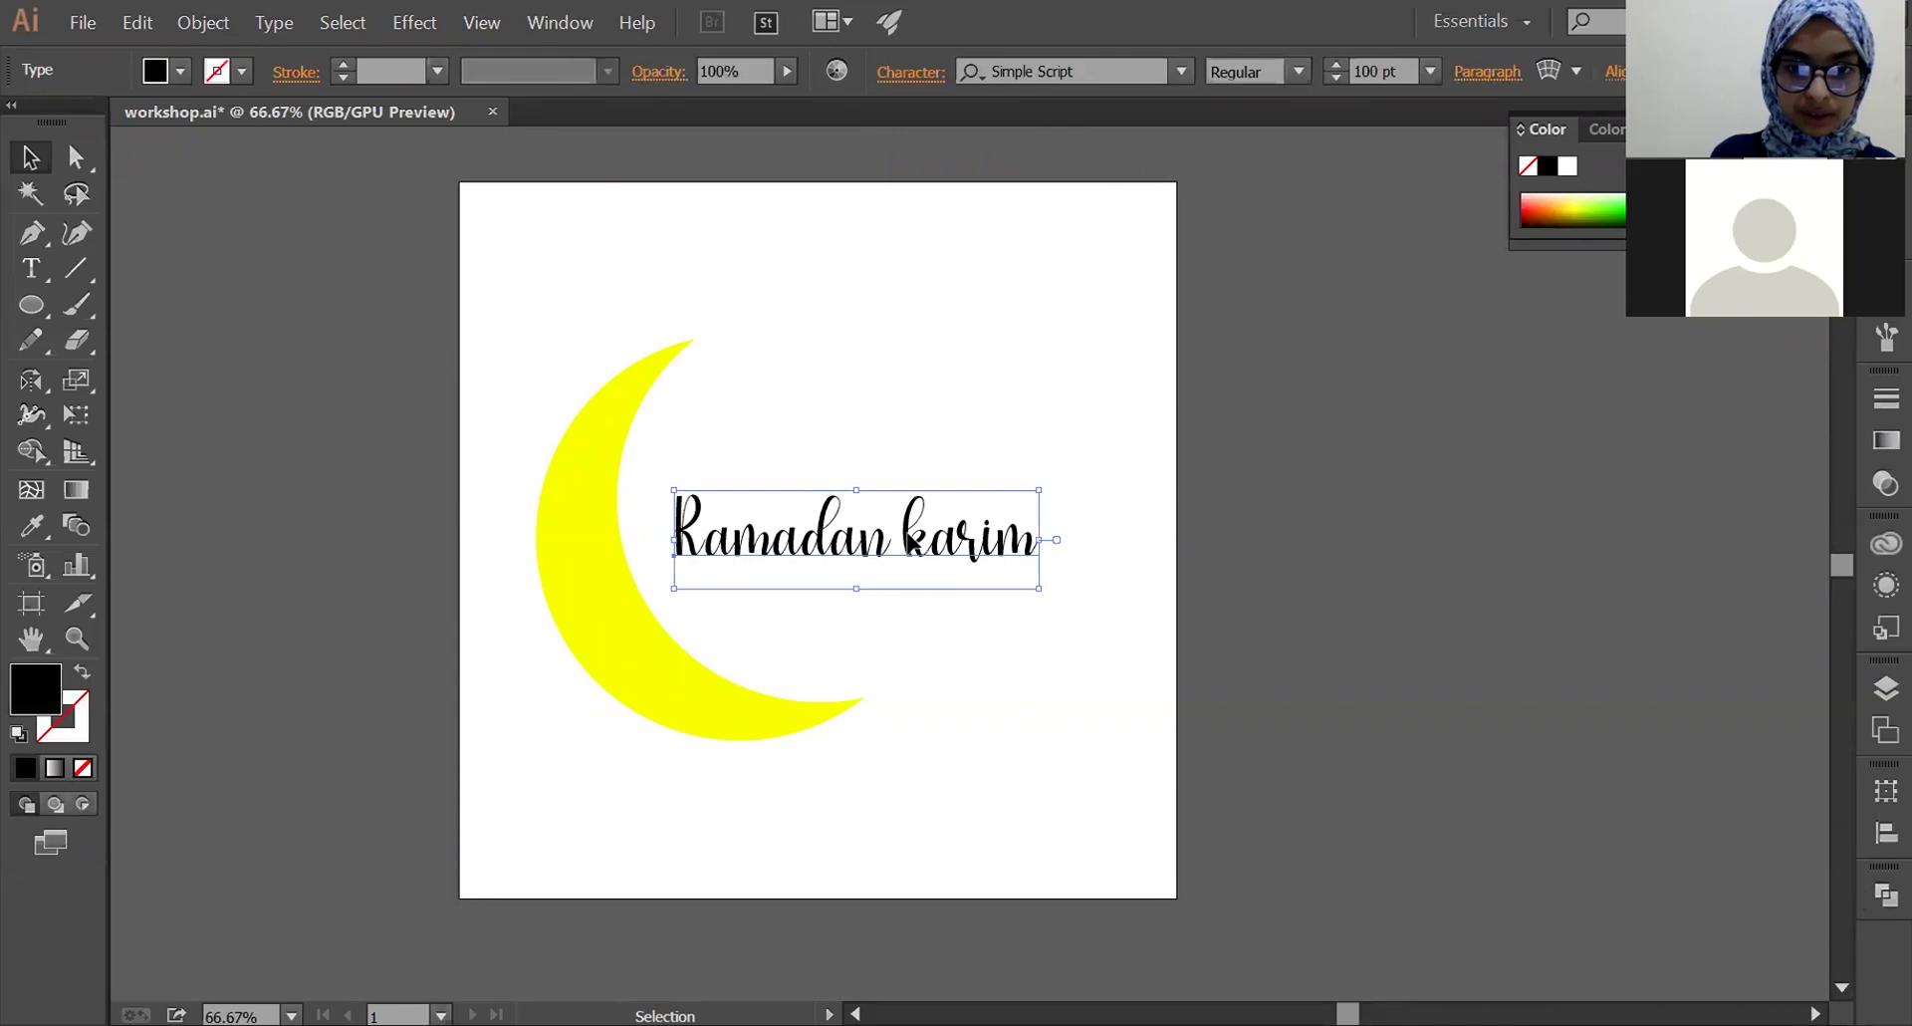
- Break the greeting into two centre-aligned lines, 'Ramadan' above 'karim'
double_click(911, 543)
key(Return)
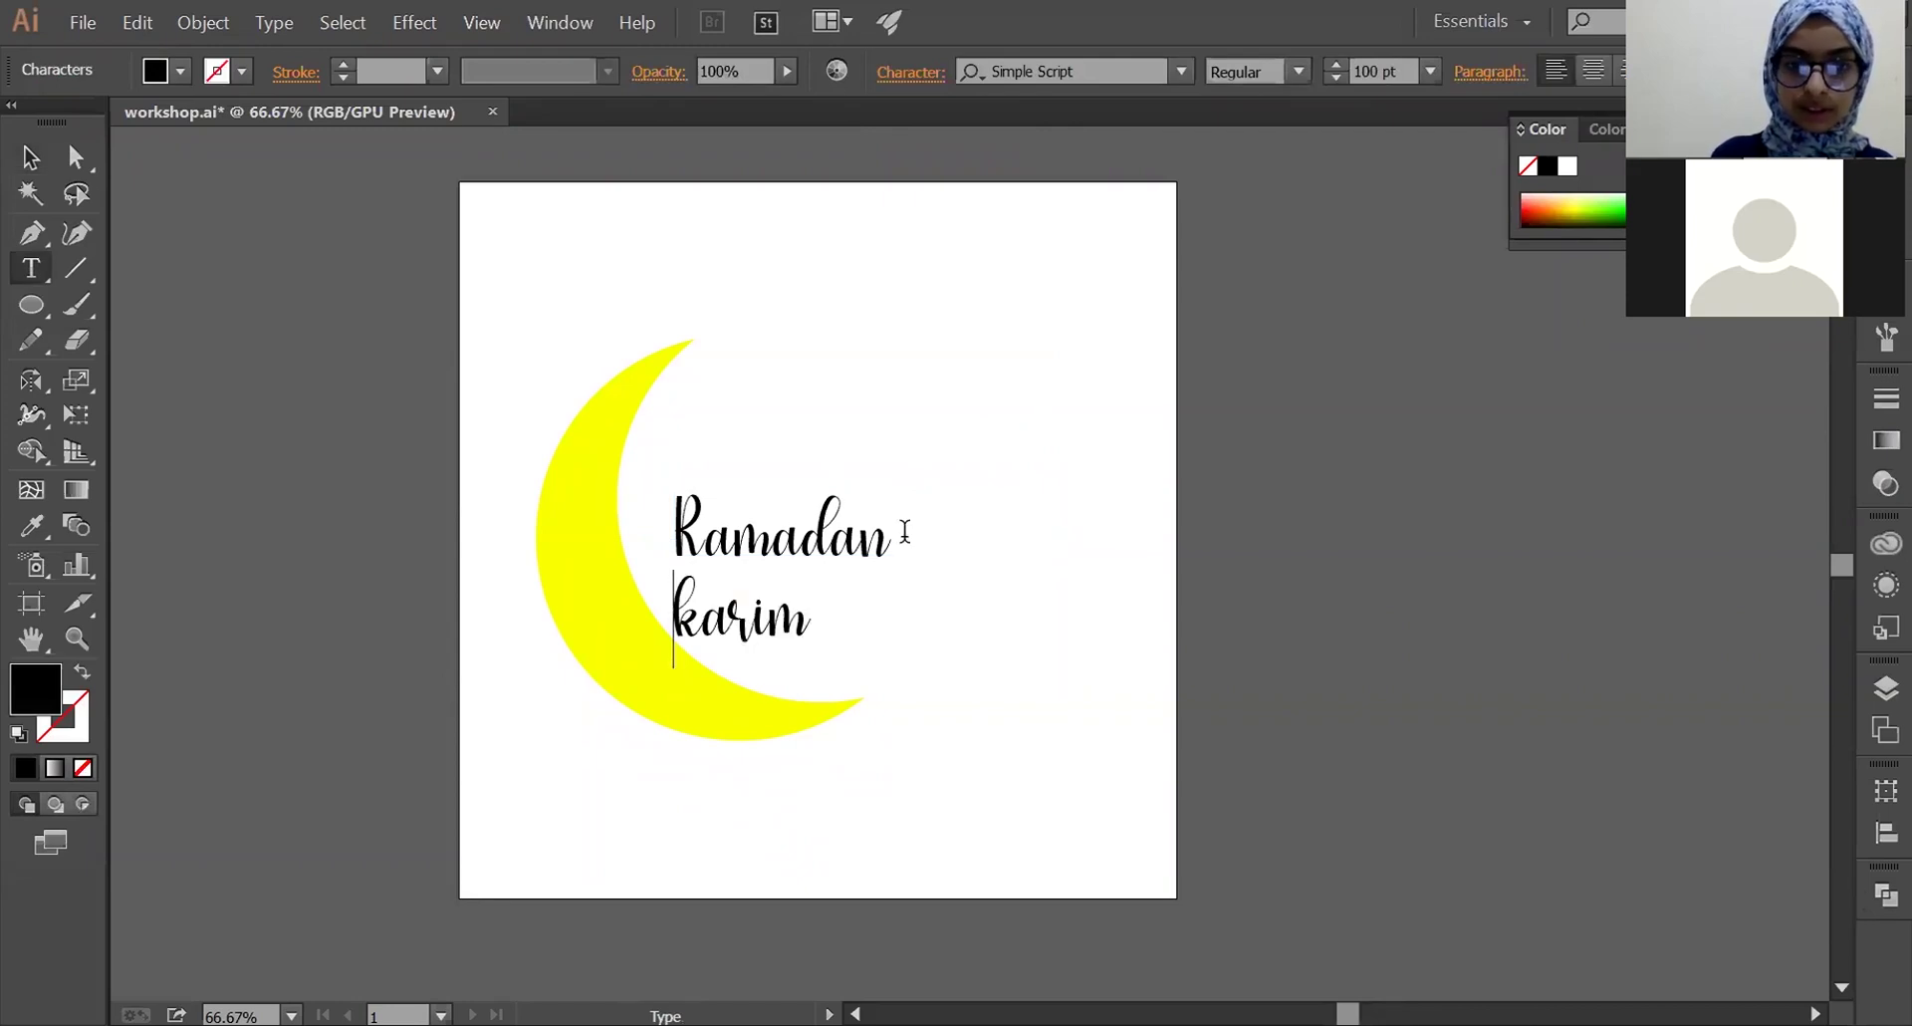
key(Escape)
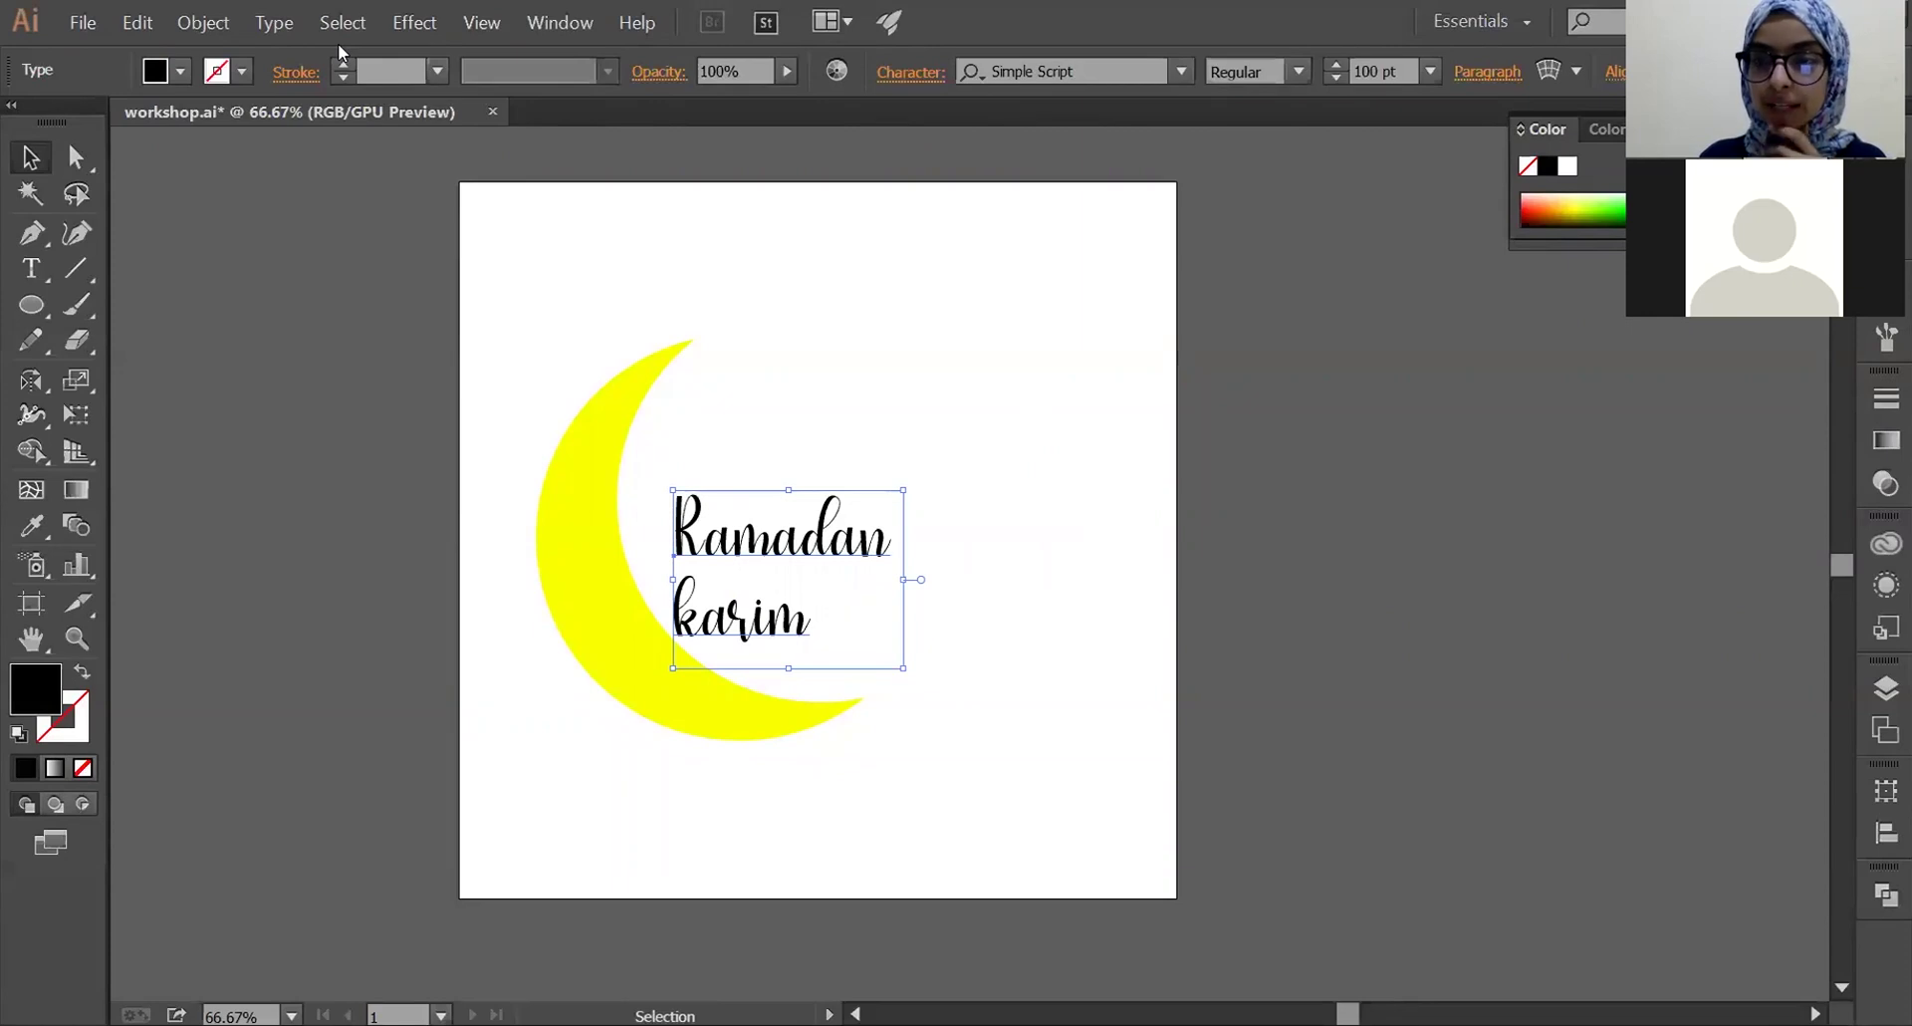
click(1488, 72)
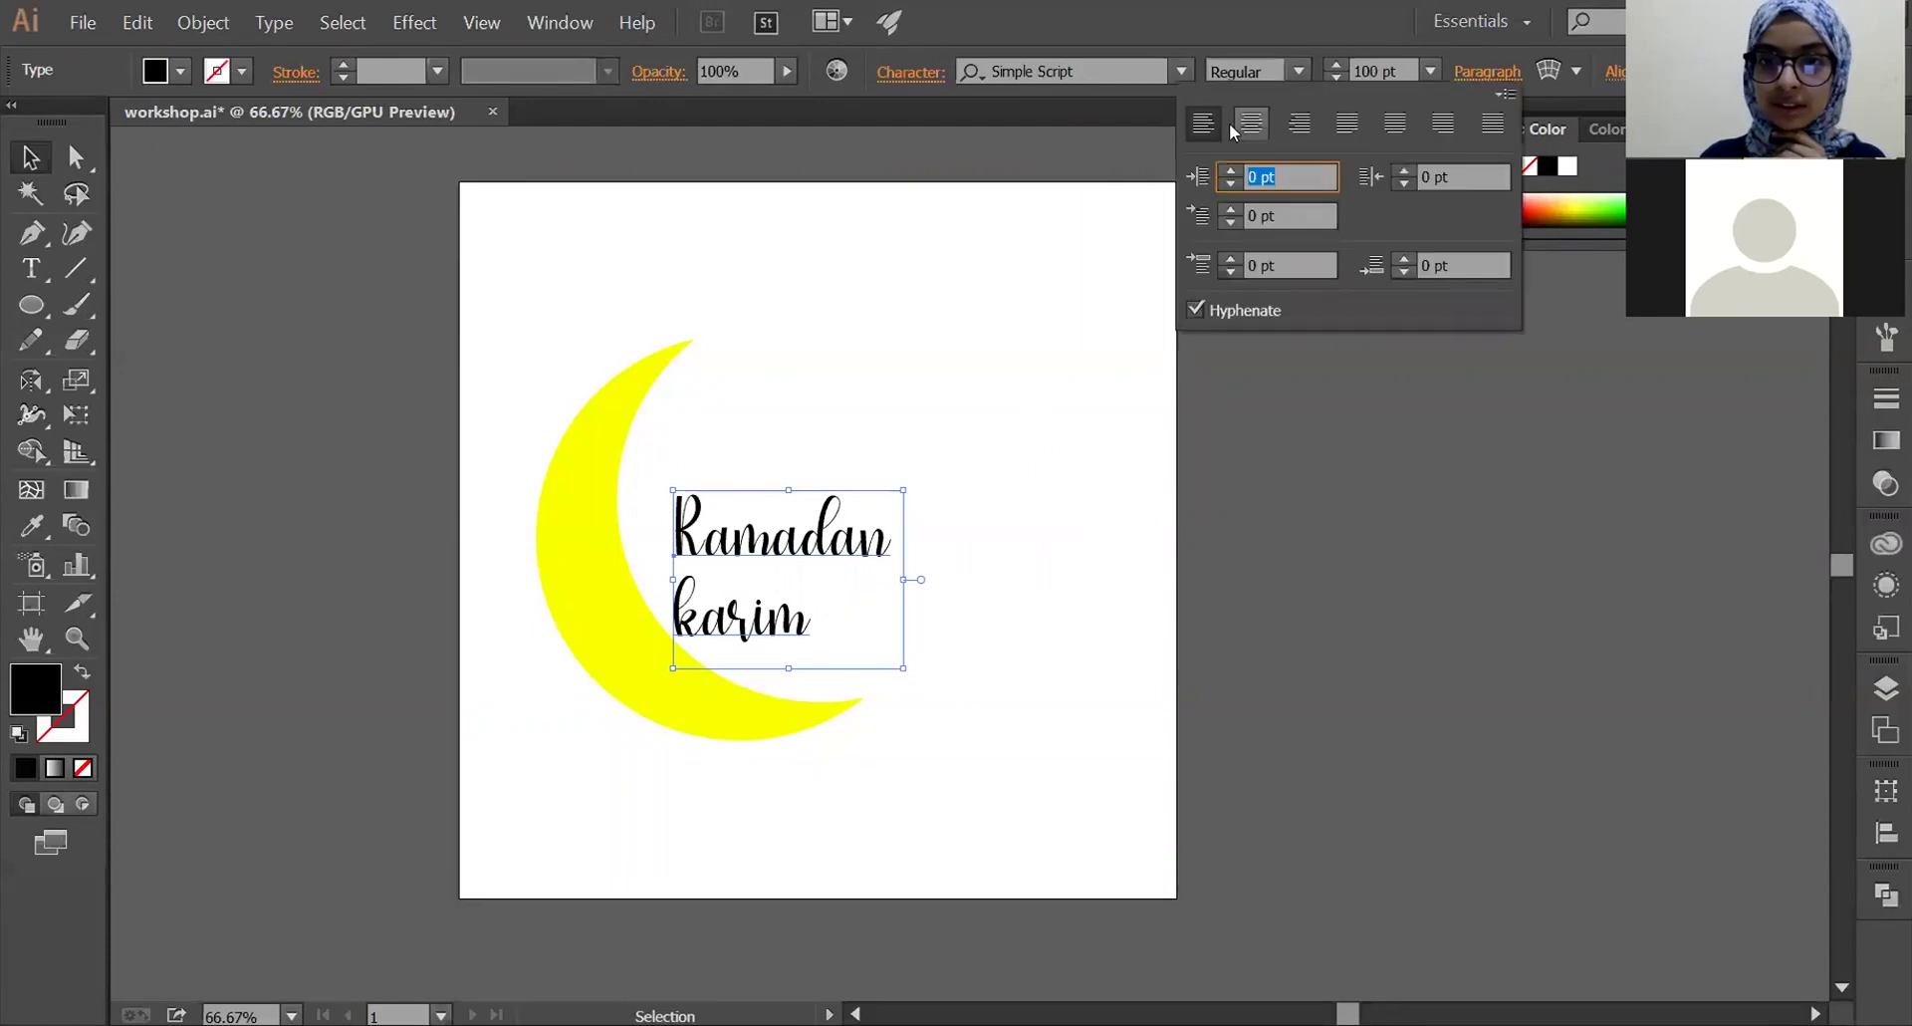
click(1252, 123)
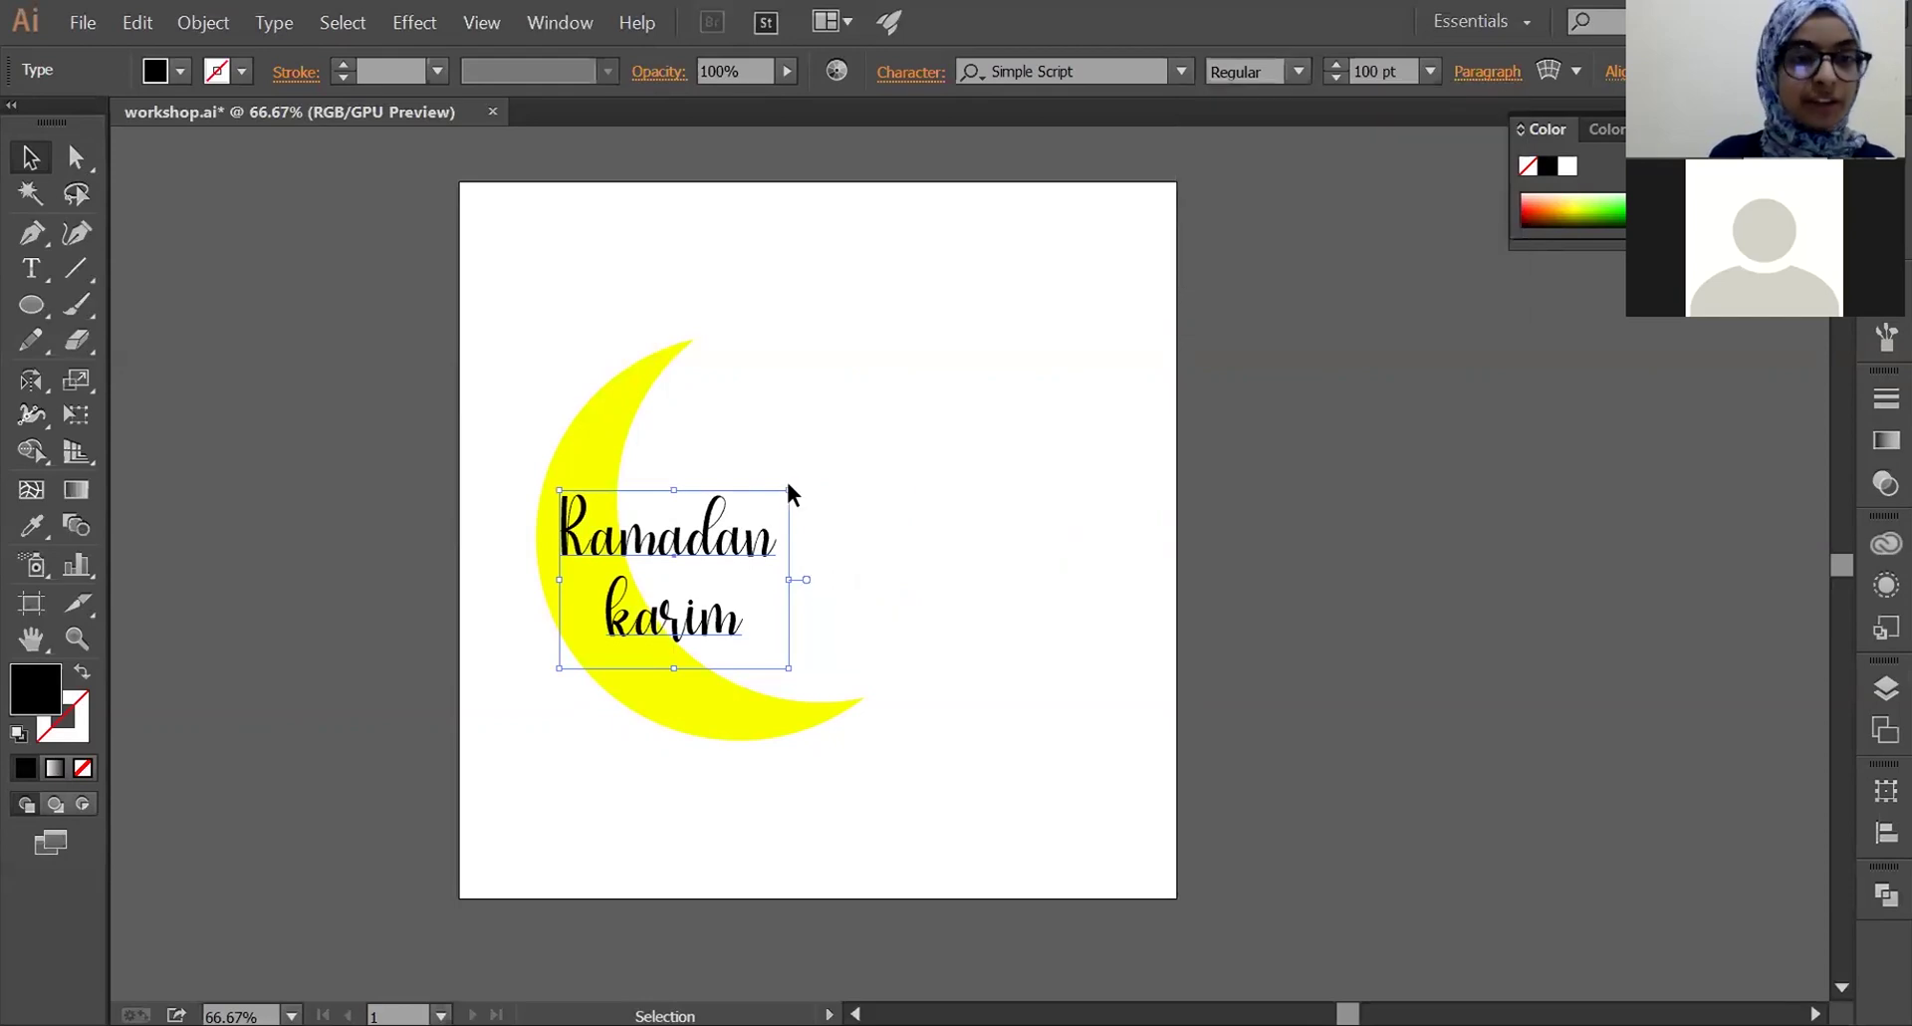
- Enlarge the greeting to about 134 pt and move it right into the crescent's curve
drag(789, 492, 876, 435)
key(ctrl+z)
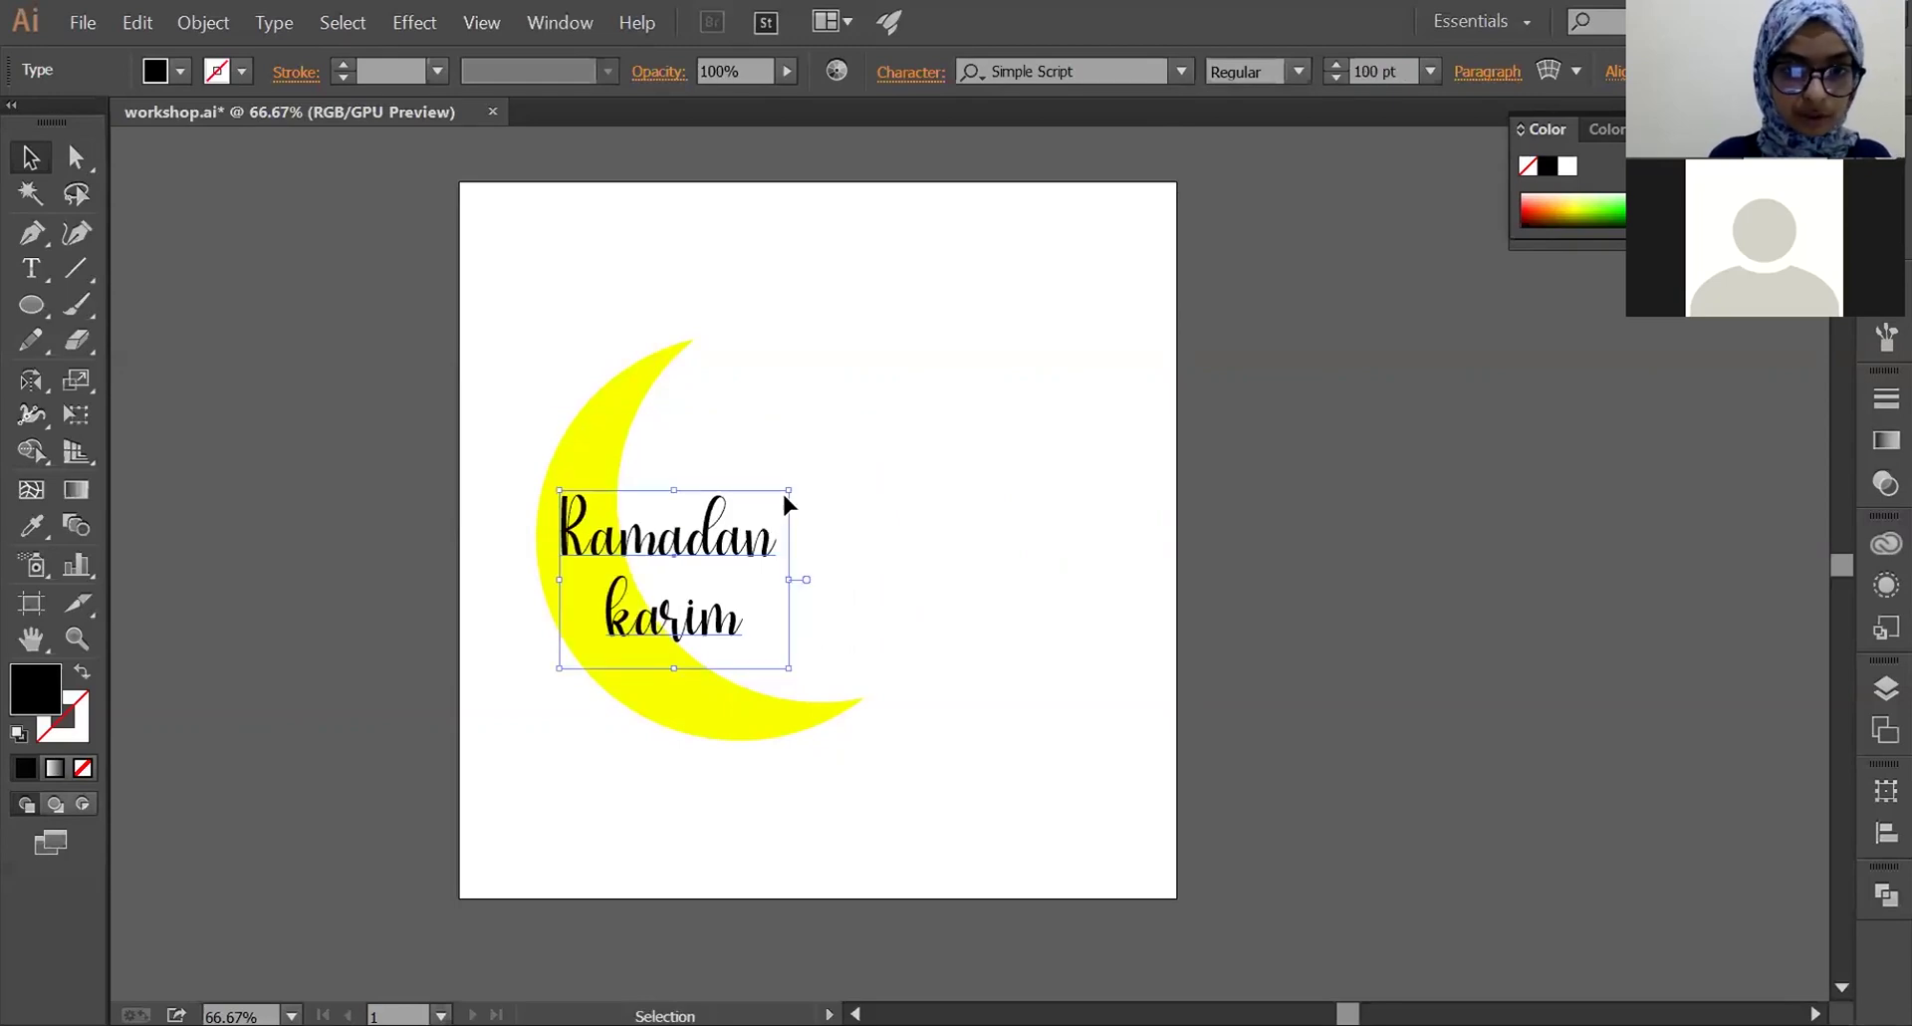
drag(789, 492, 889, 434)
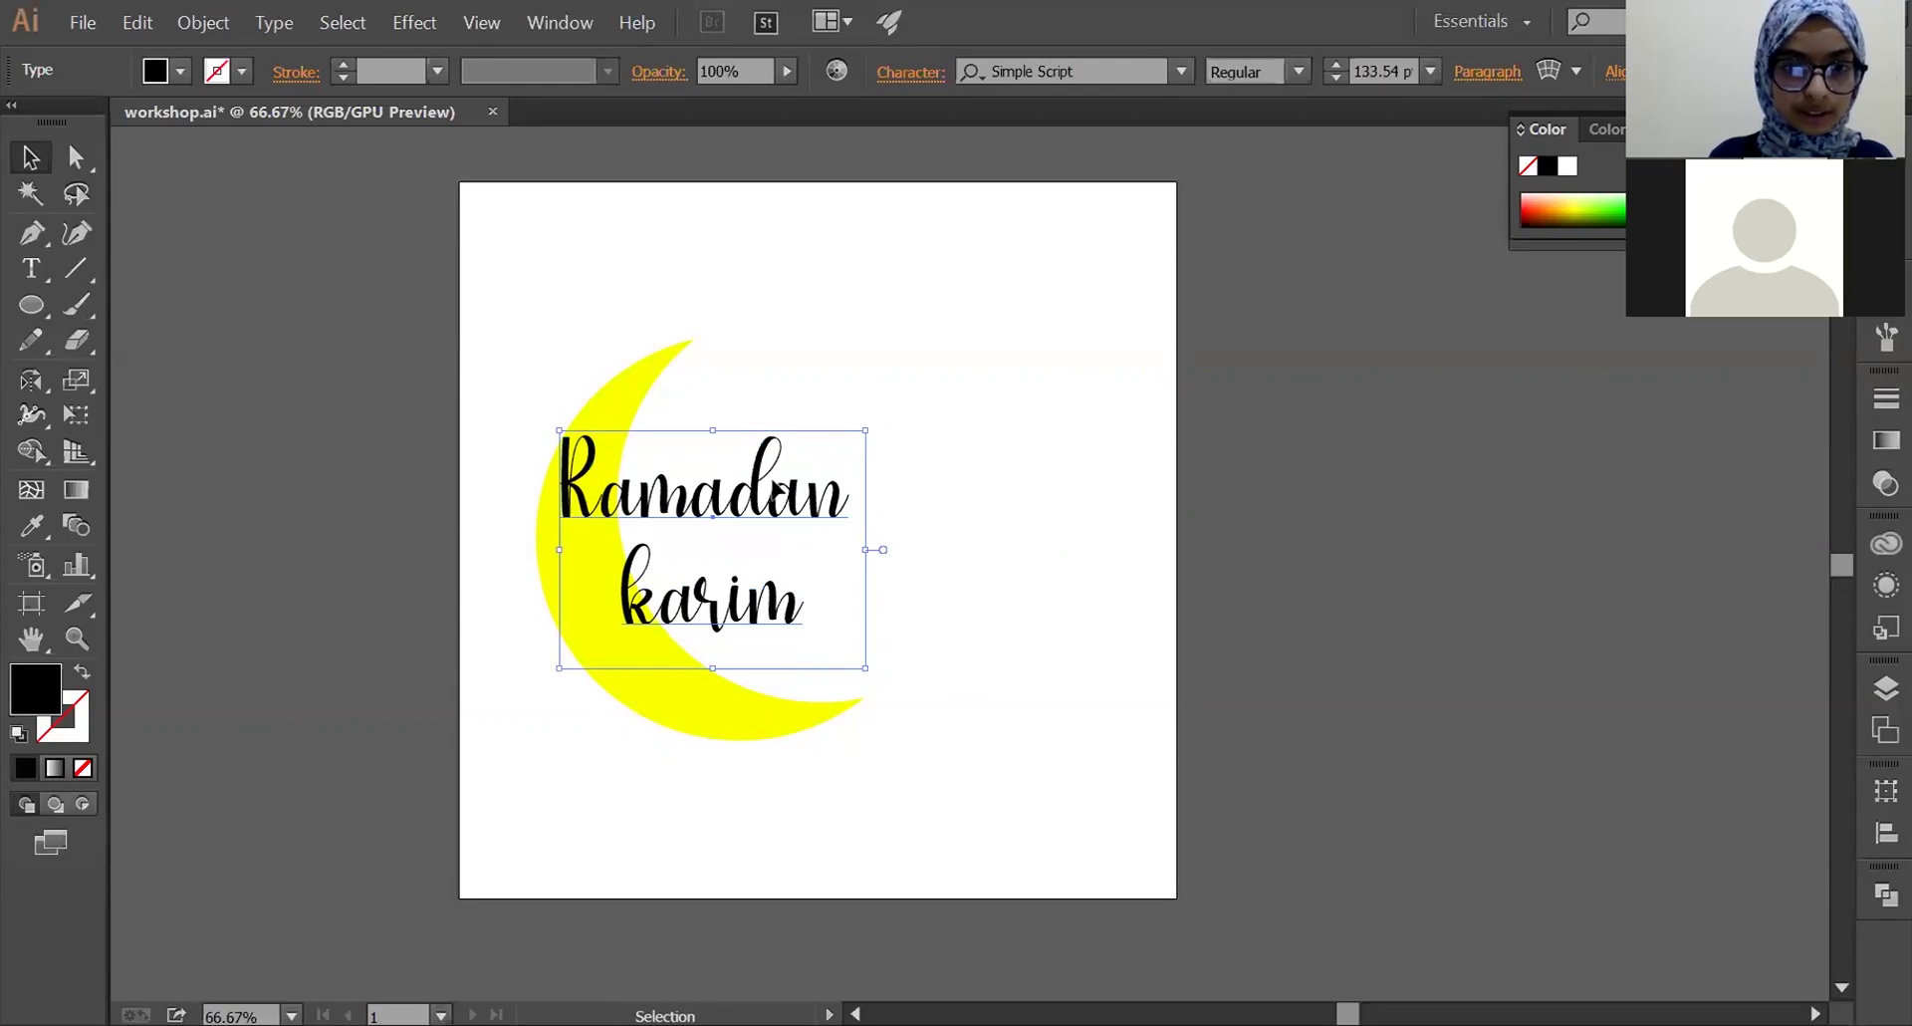
drag(792, 490, 877, 503)
click(1289, 517)
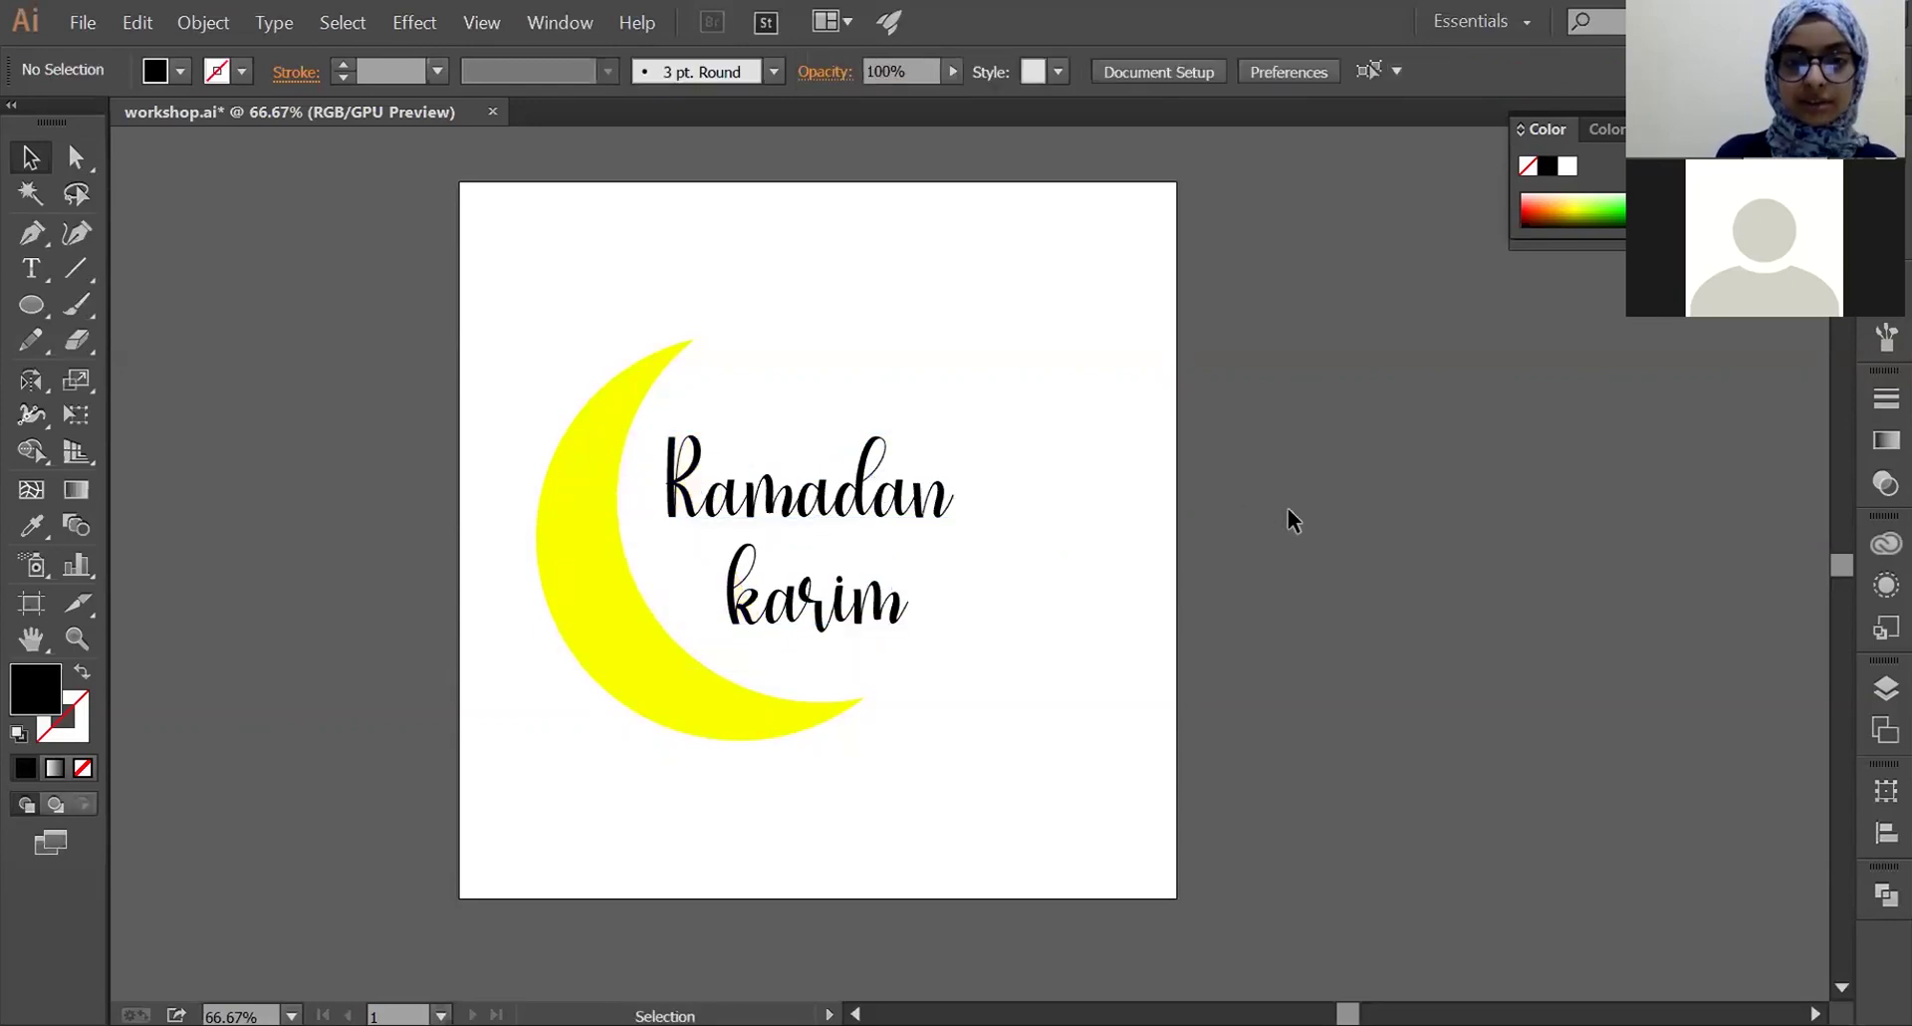
- Group the crescent with the two-line greeting and horizontally centre the group on the artboard
drag(927, 811, 714, 498)
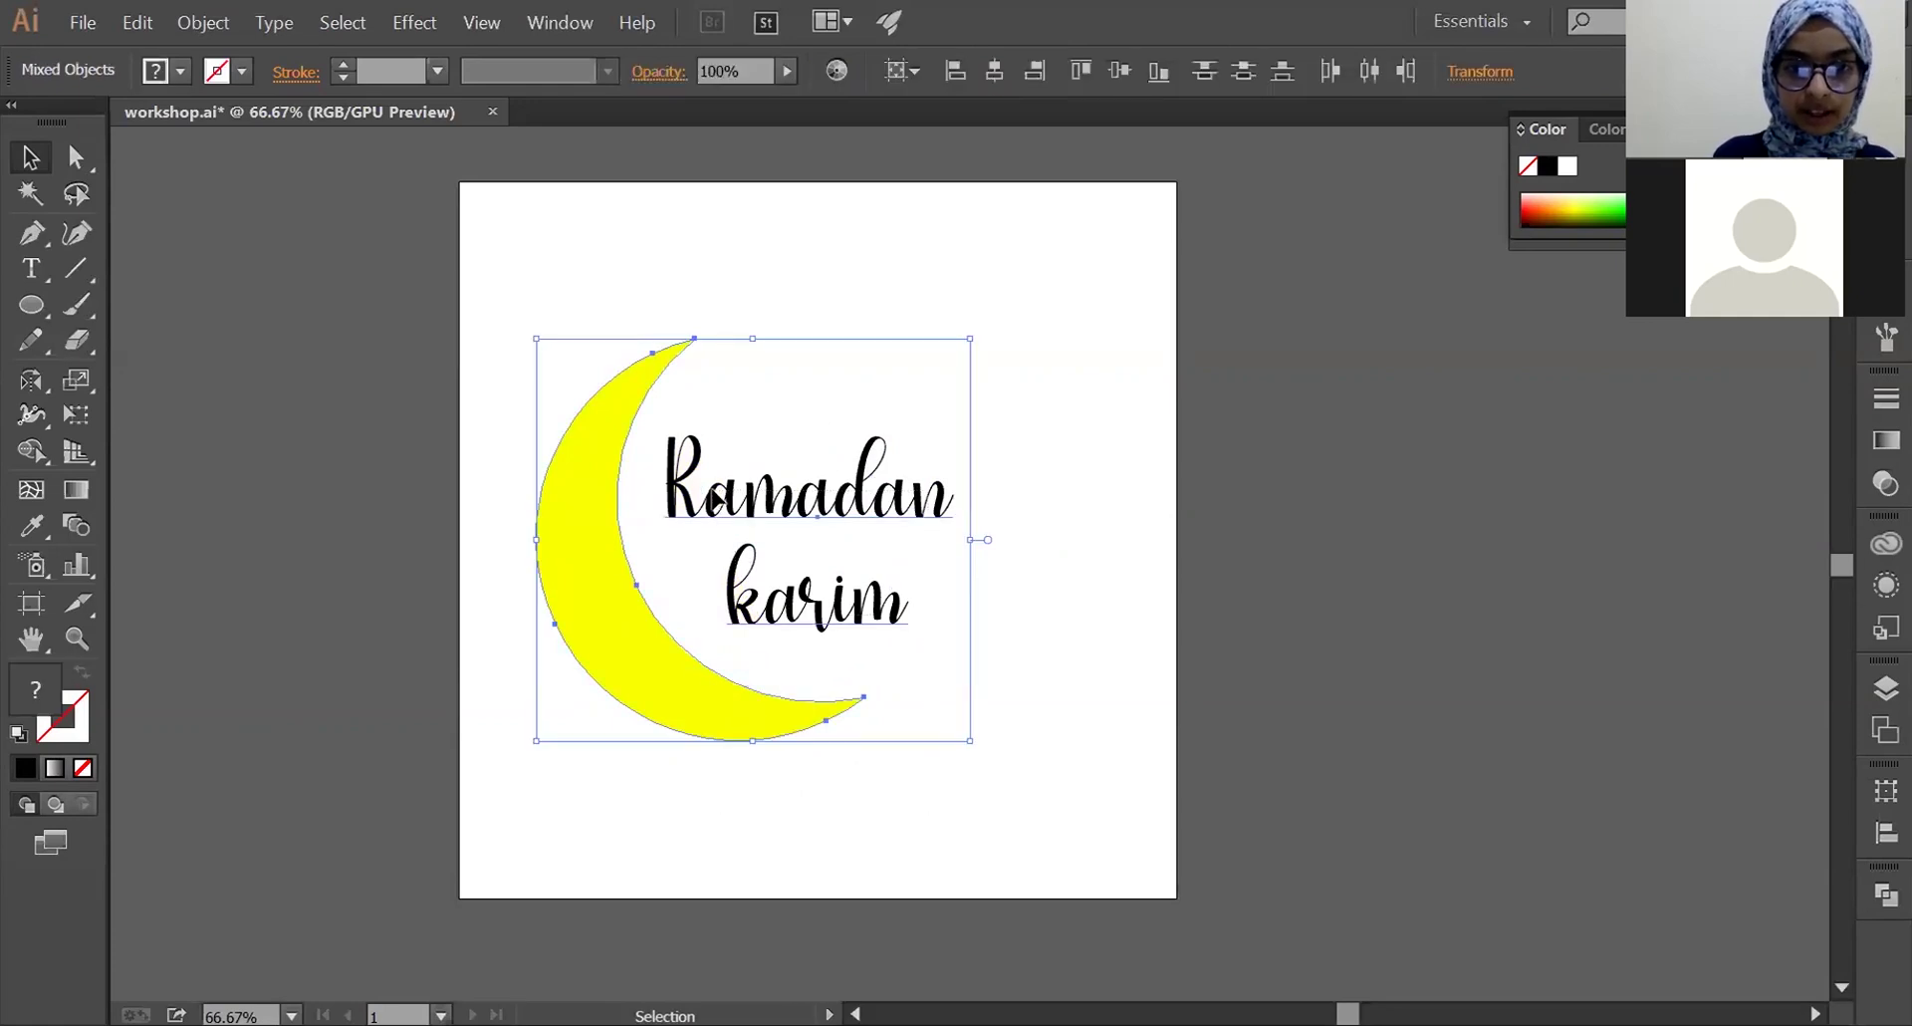
right_click(714, 498)
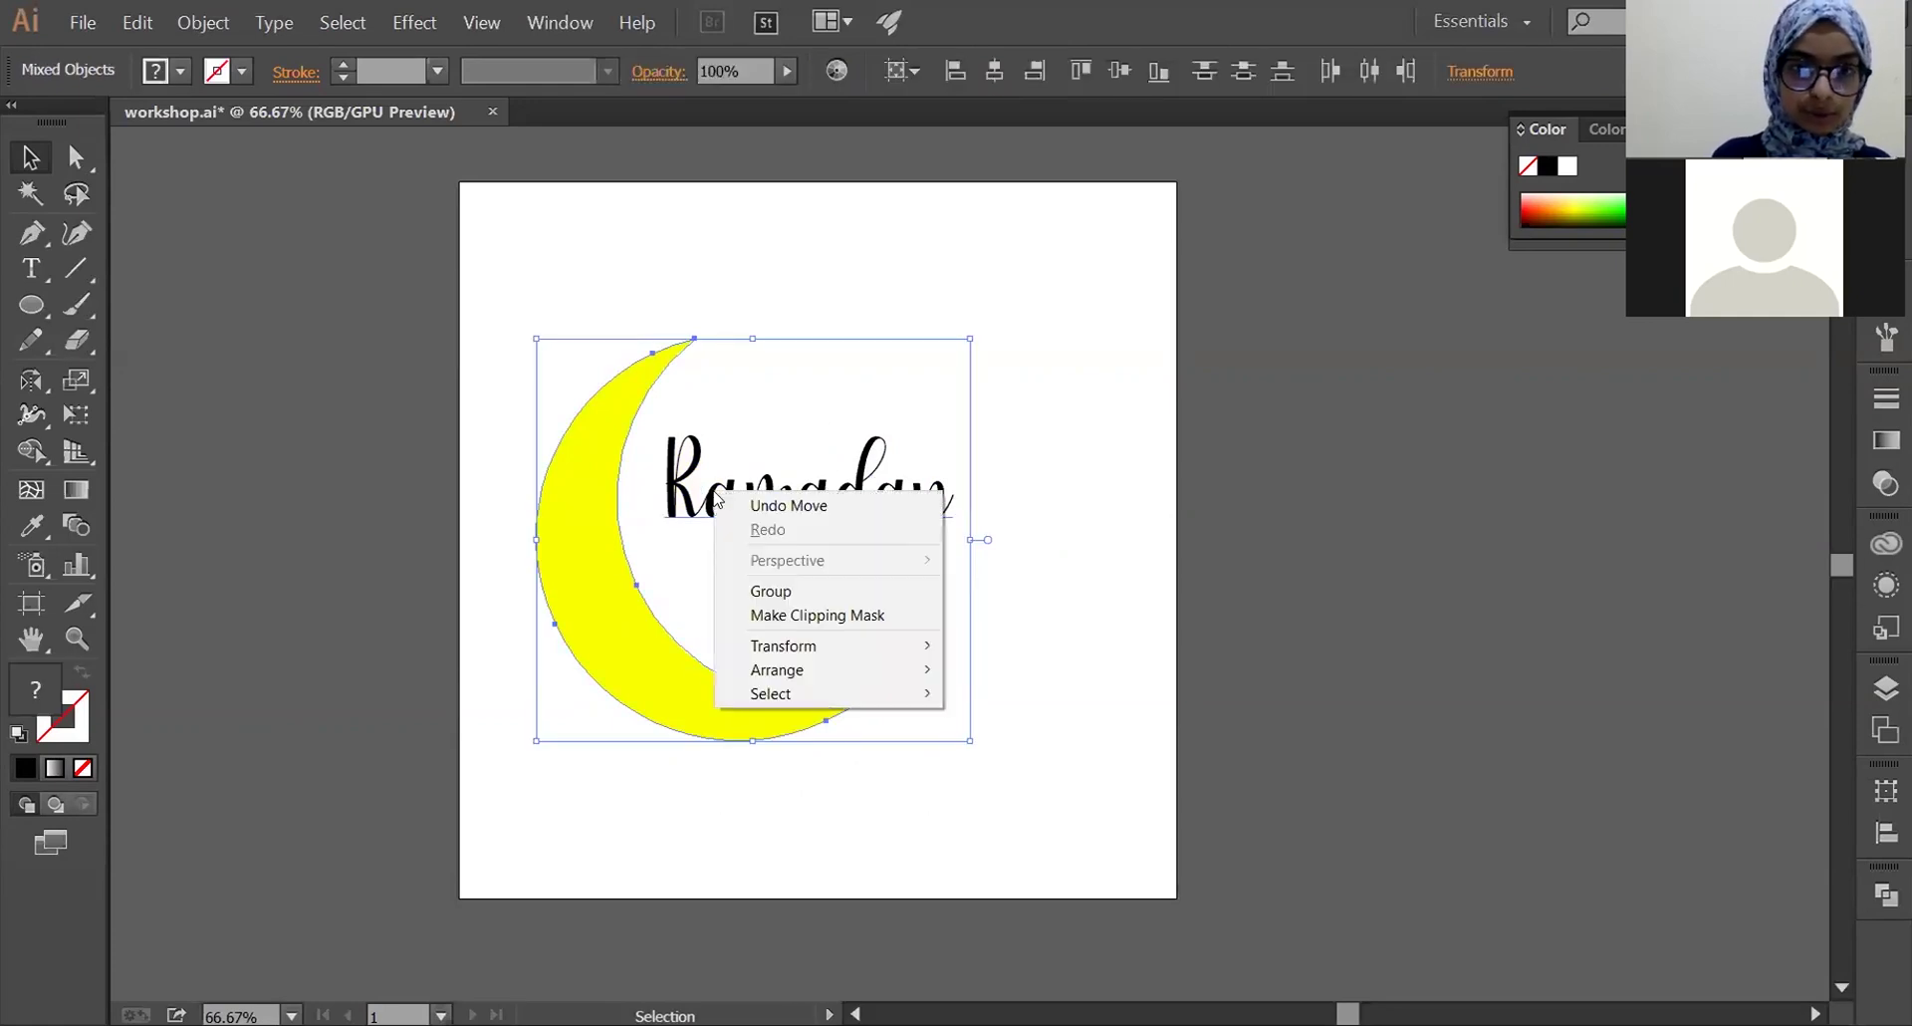
click(769, 591)
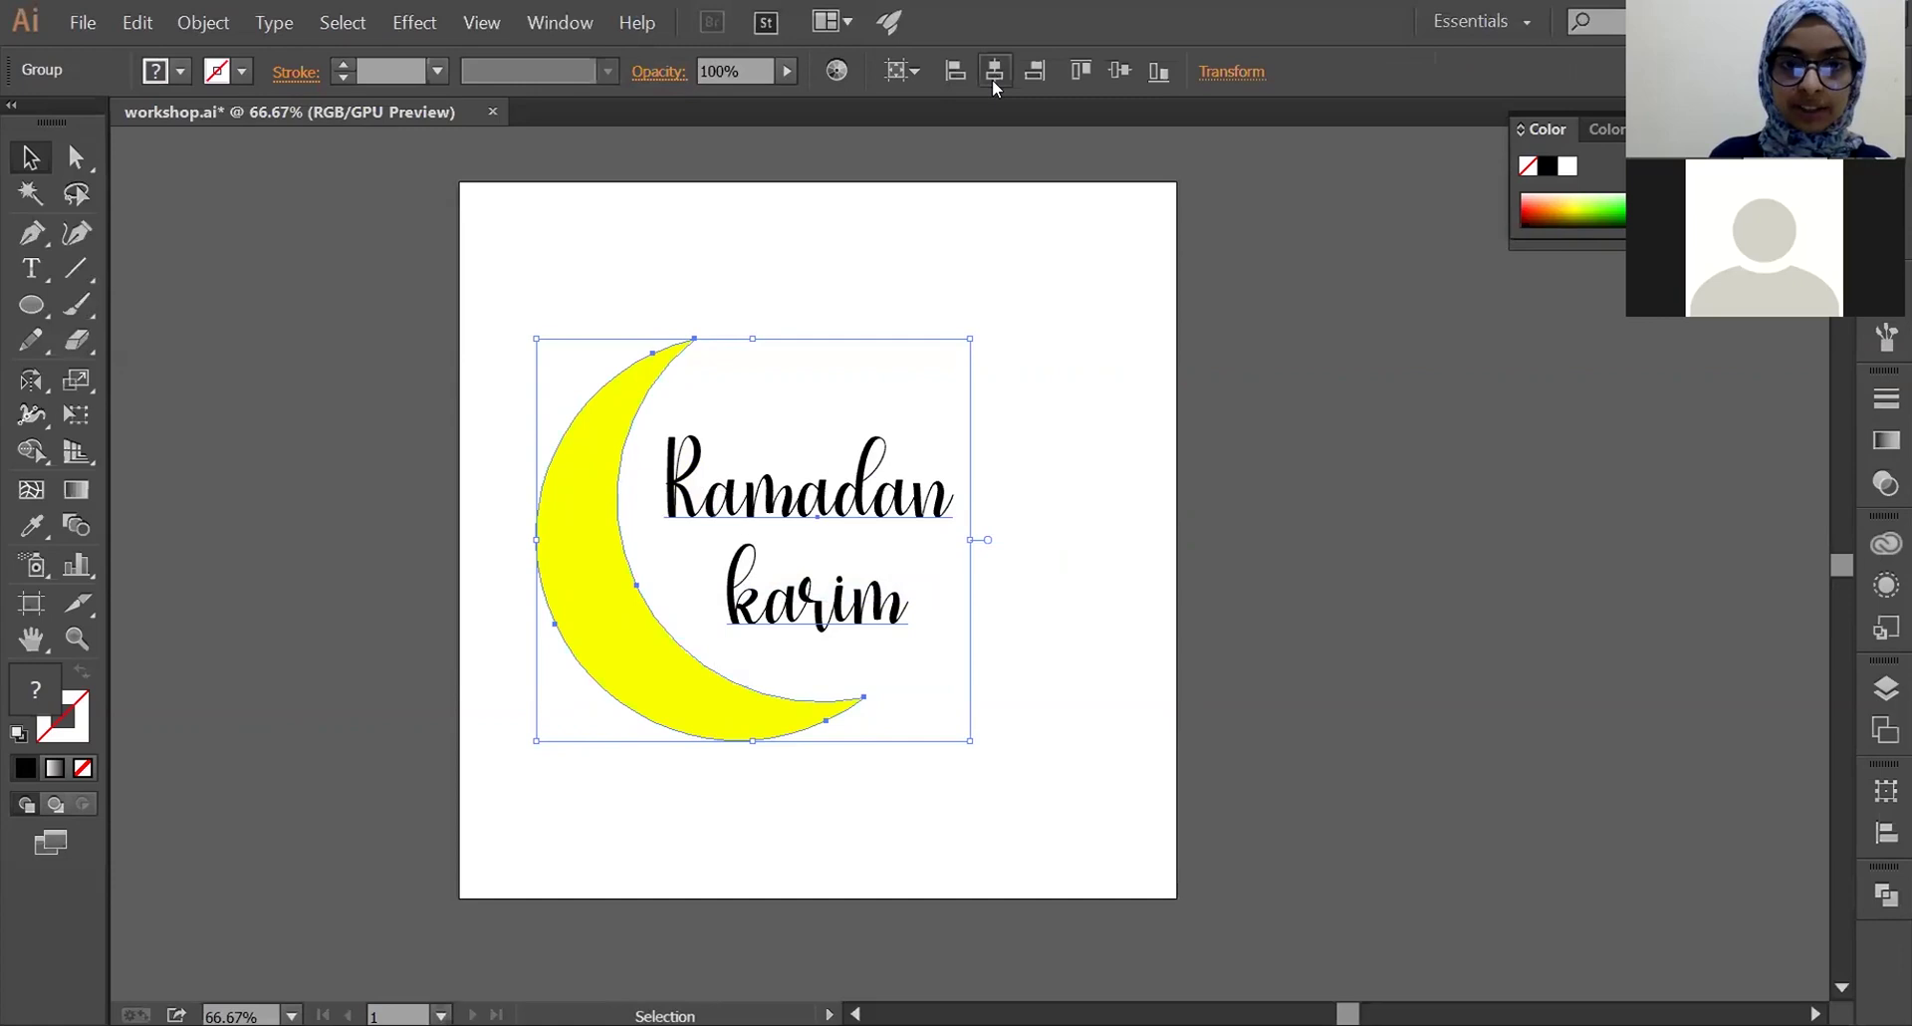
click(993, 72)
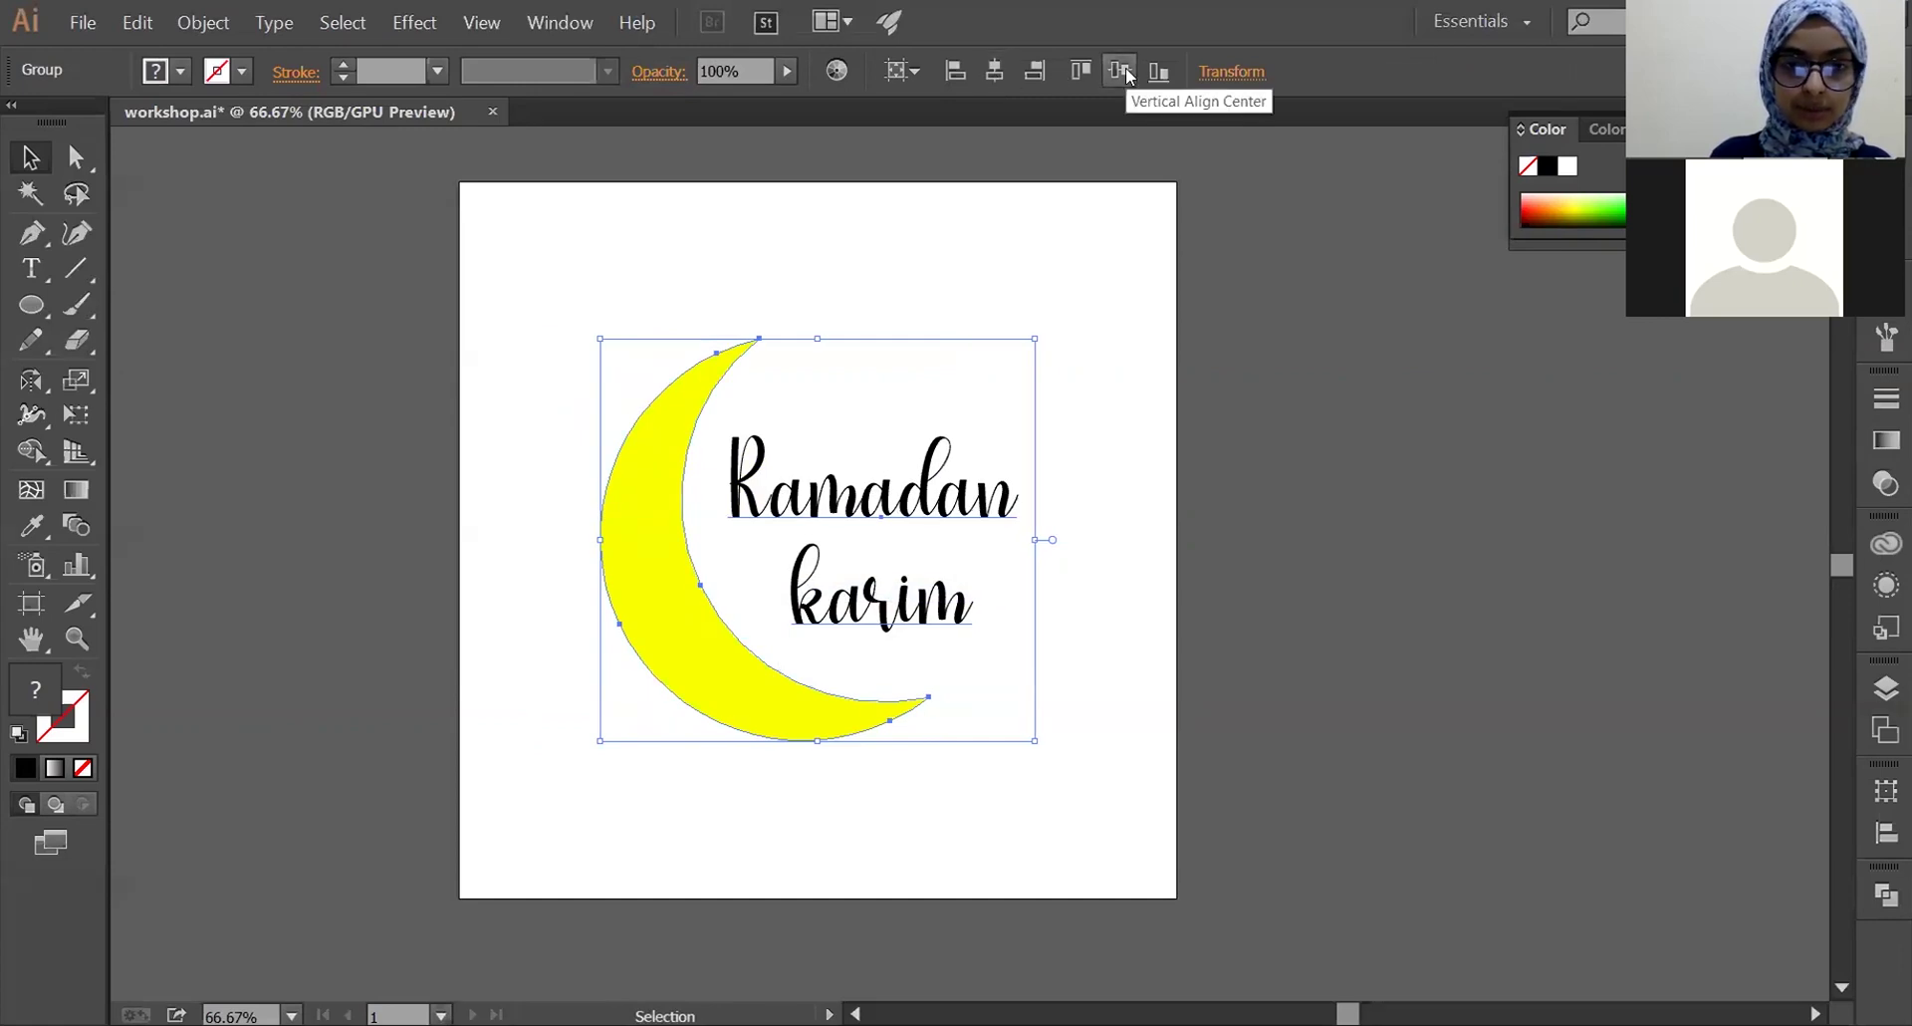
click(1317, 336)
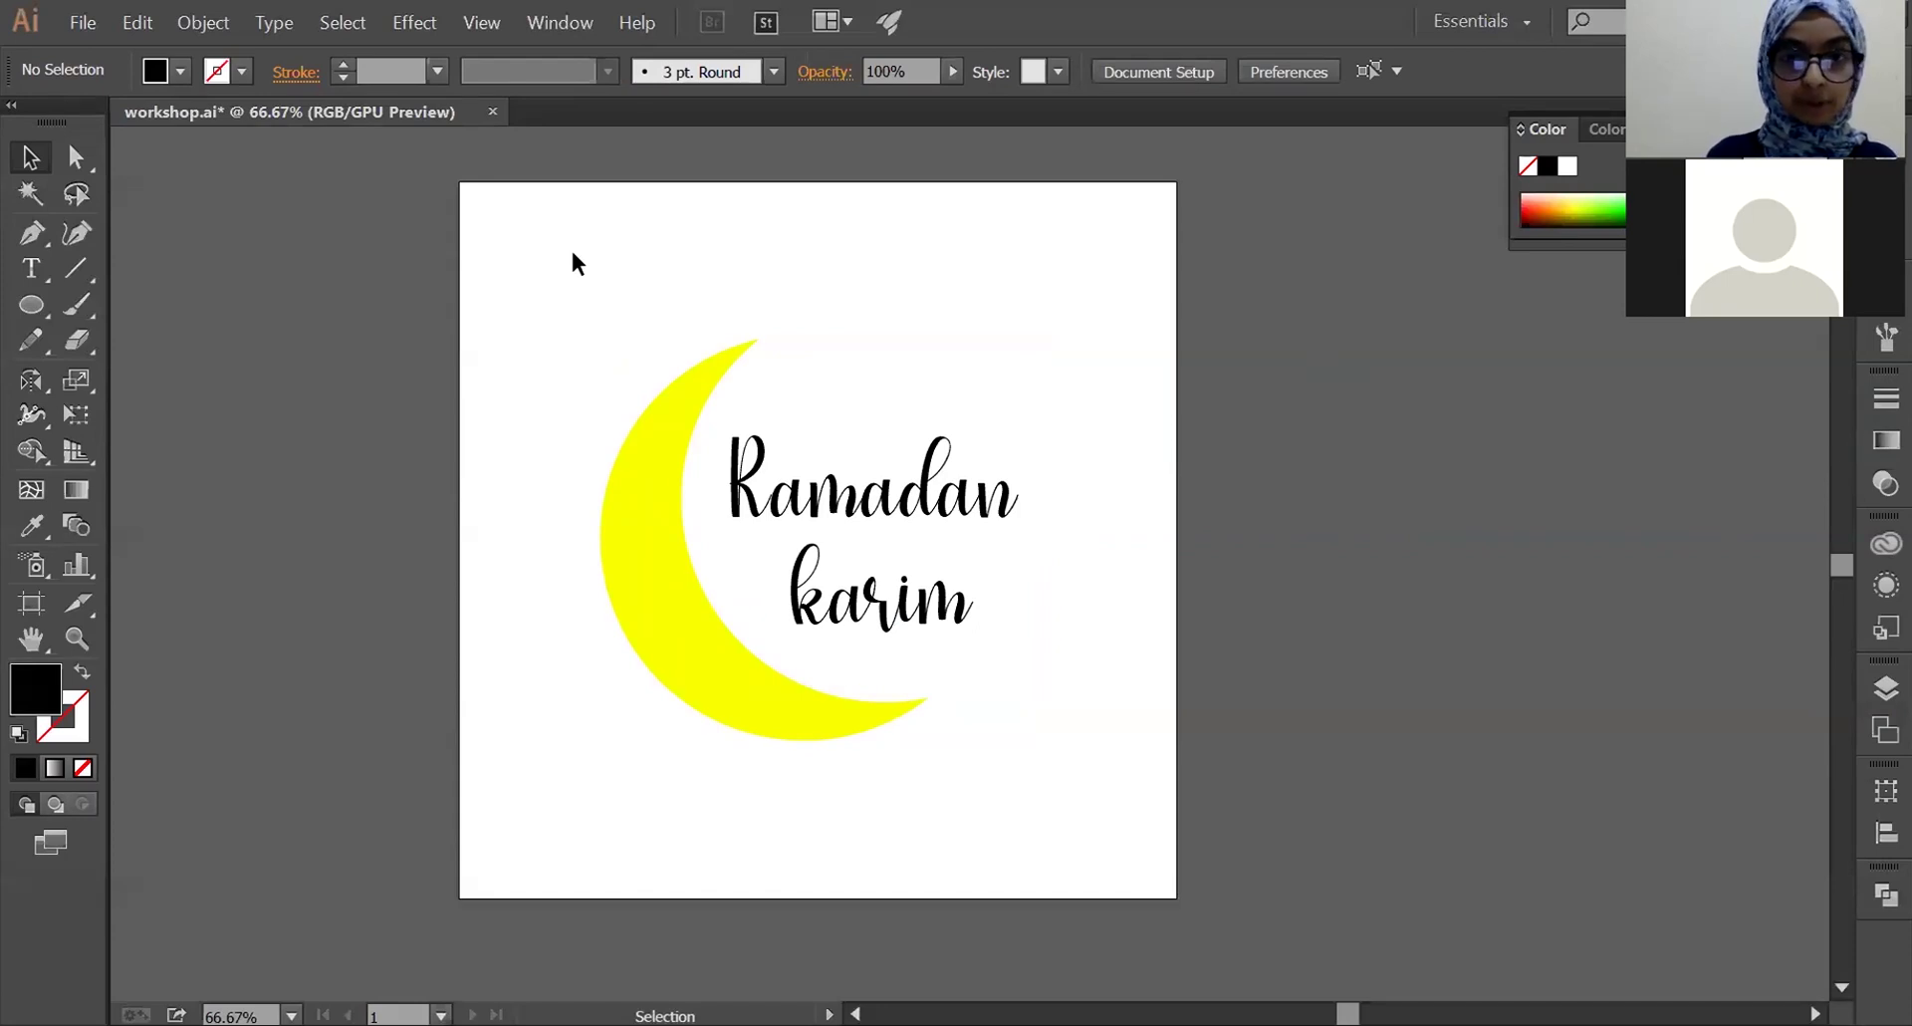
click(34, 323)
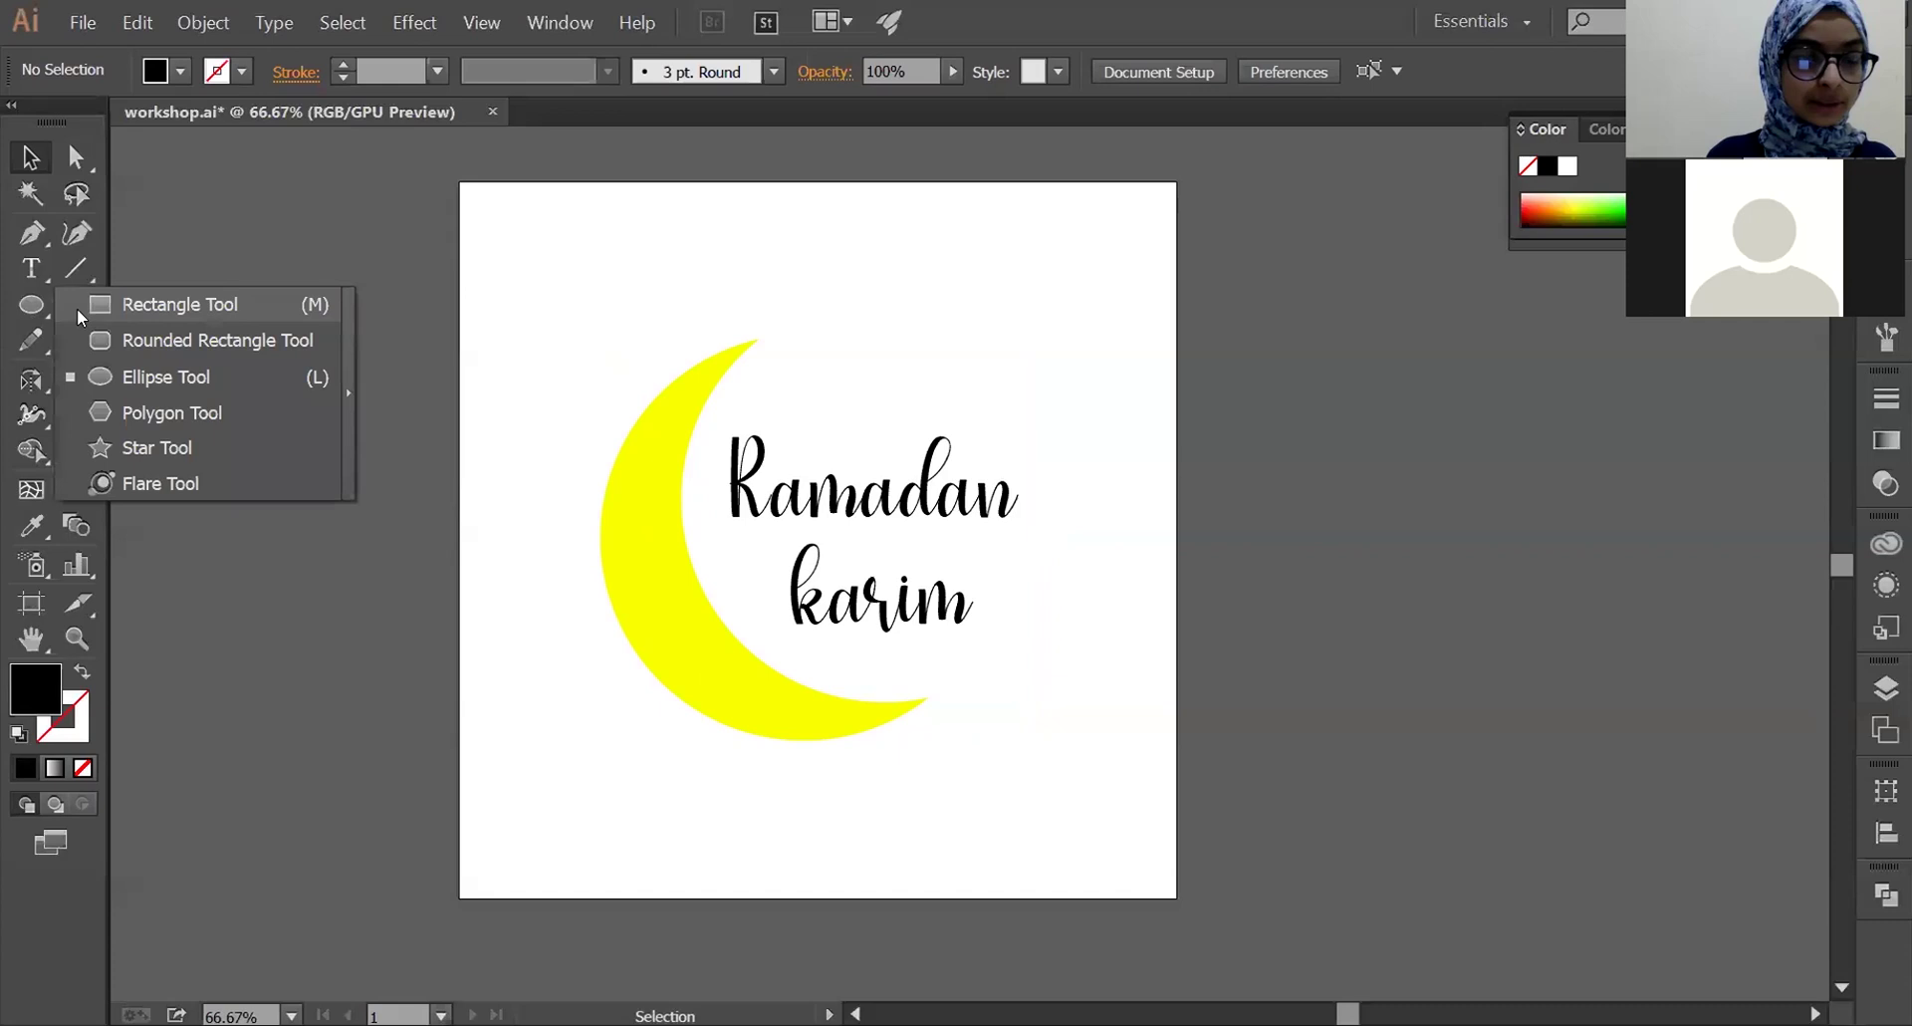
- Draw an artboard-sized rectangle filled with white #ffffff
click(82, 316)
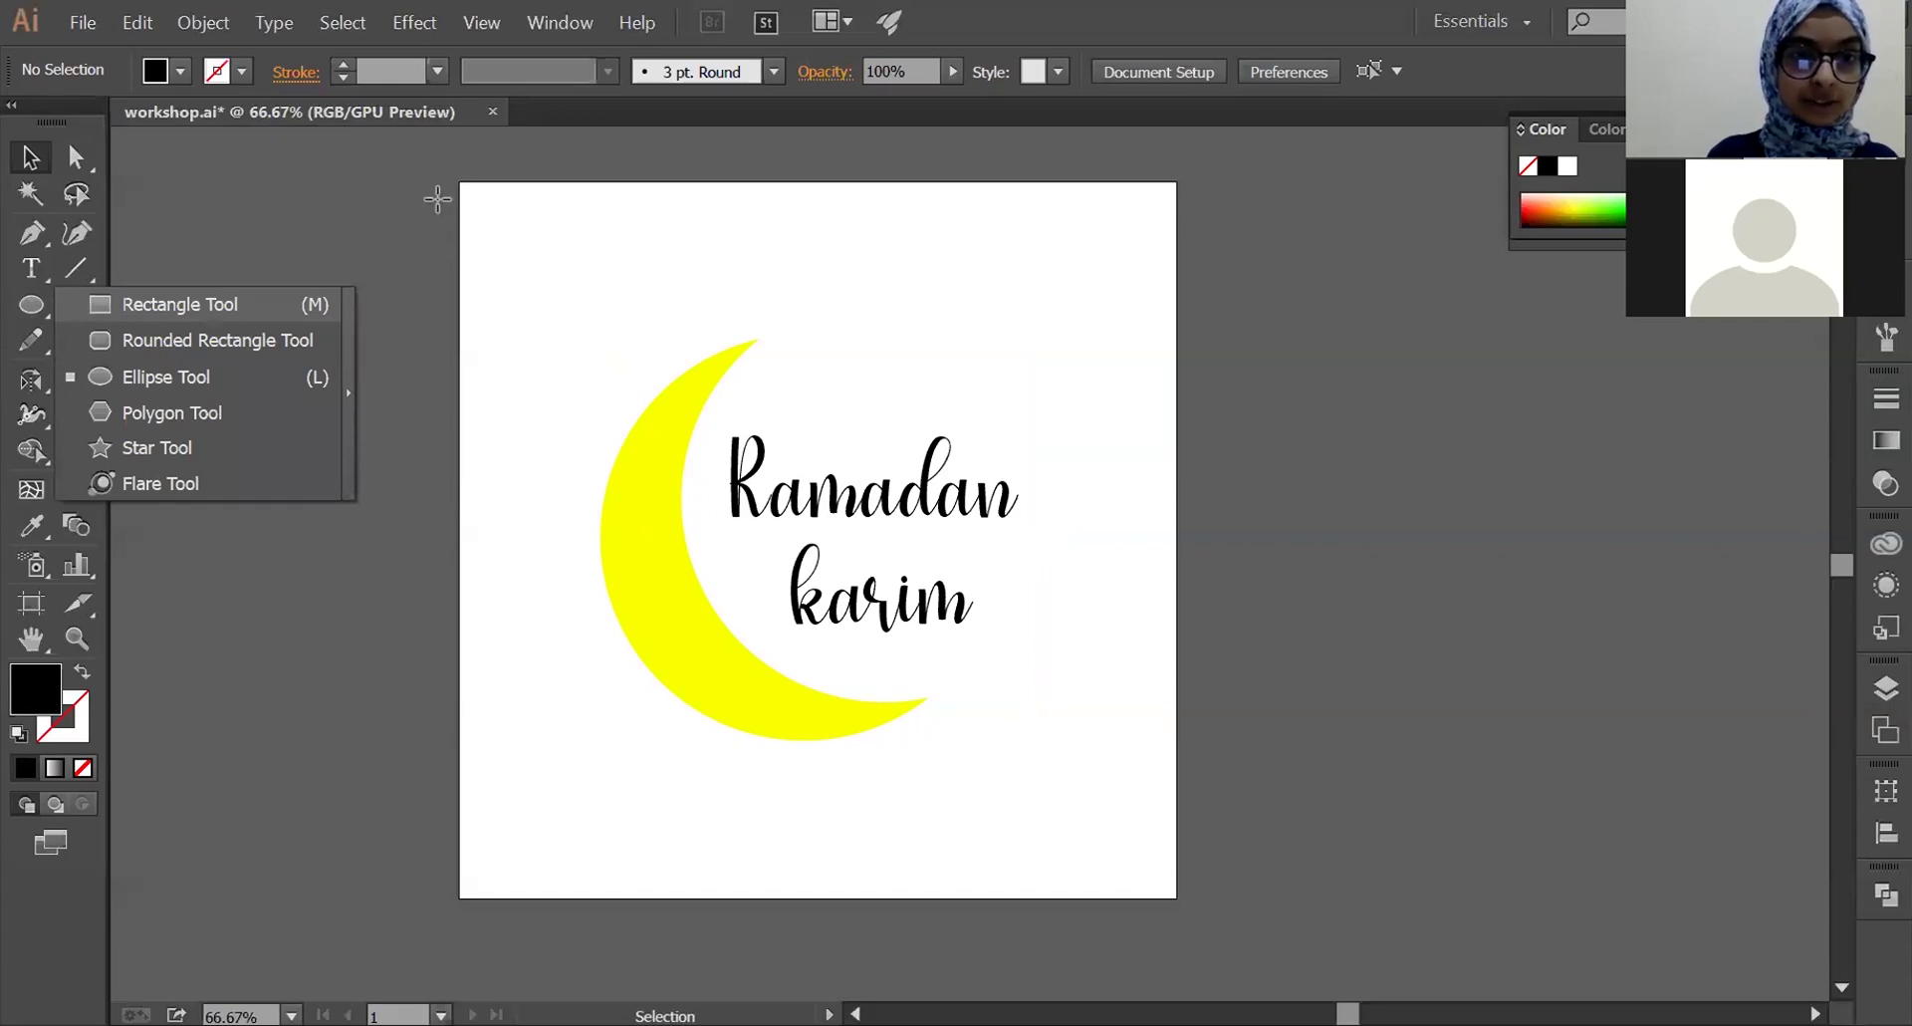
drag(457, 176, 1176, 896)
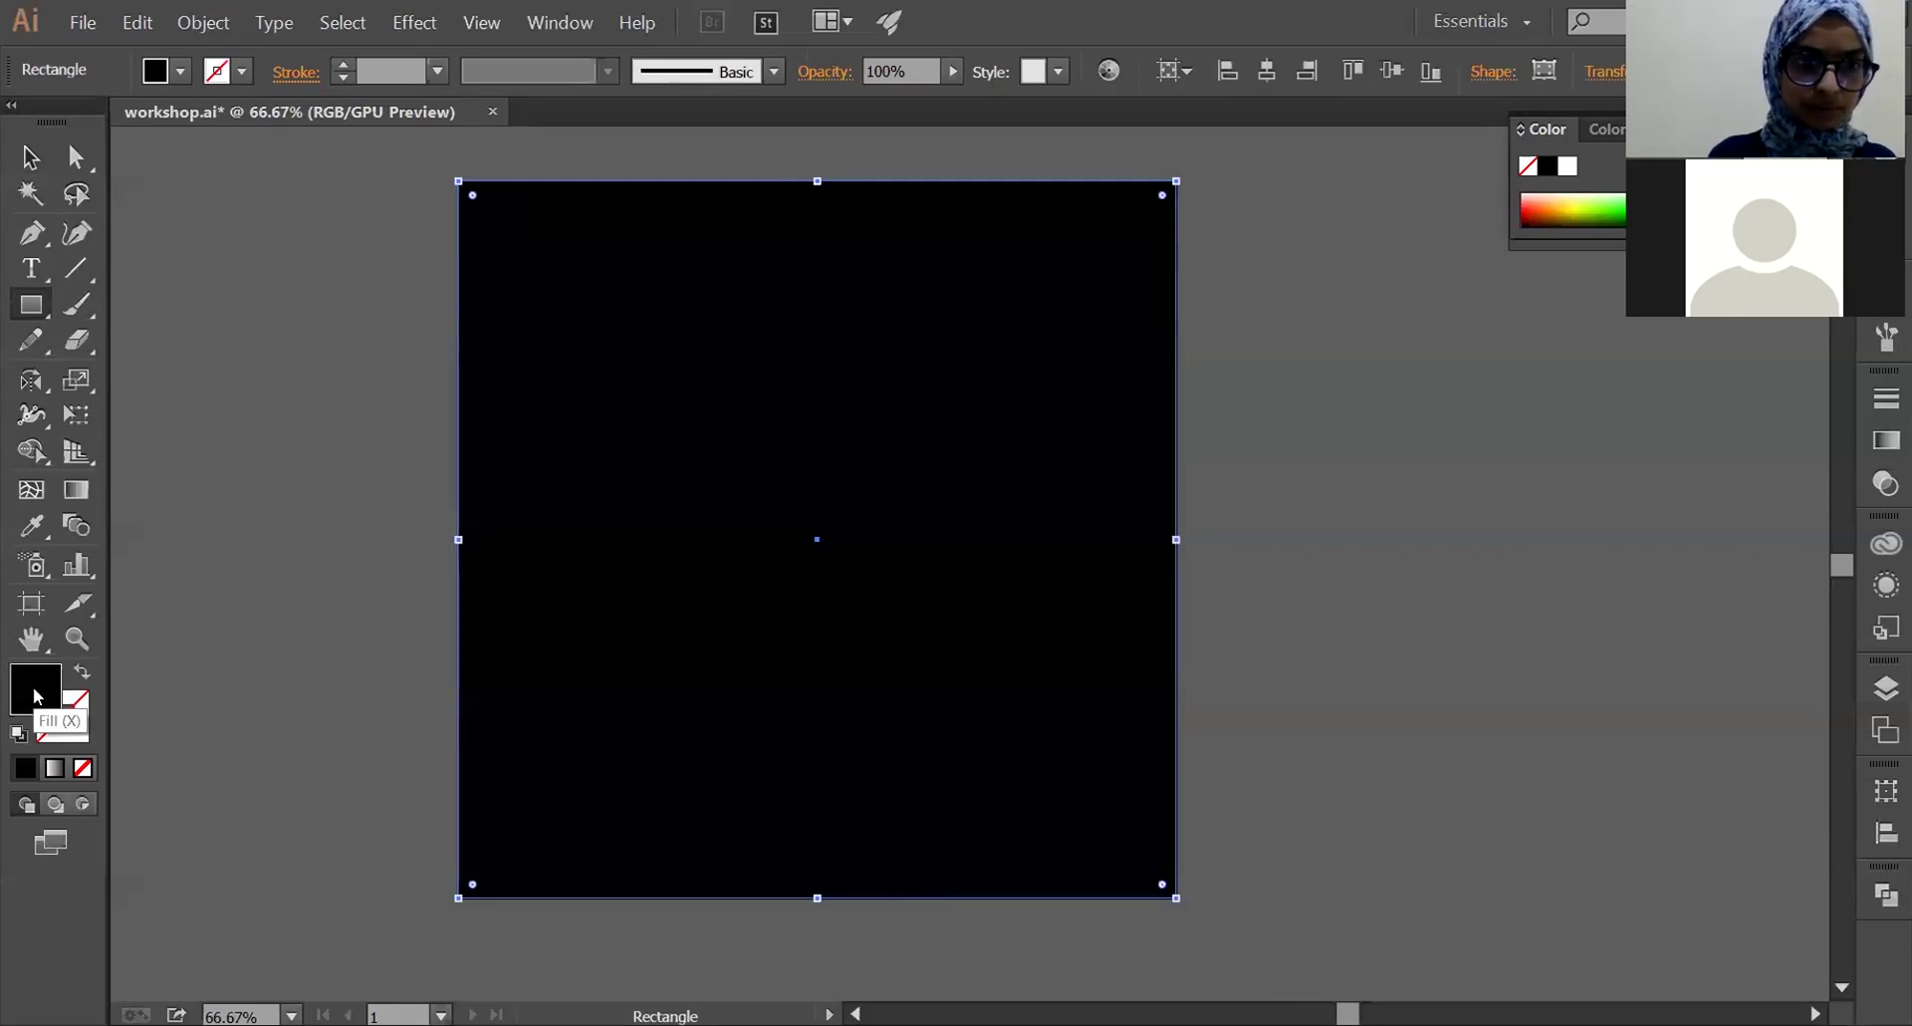
double_click(35, 689)
text(ffffff)
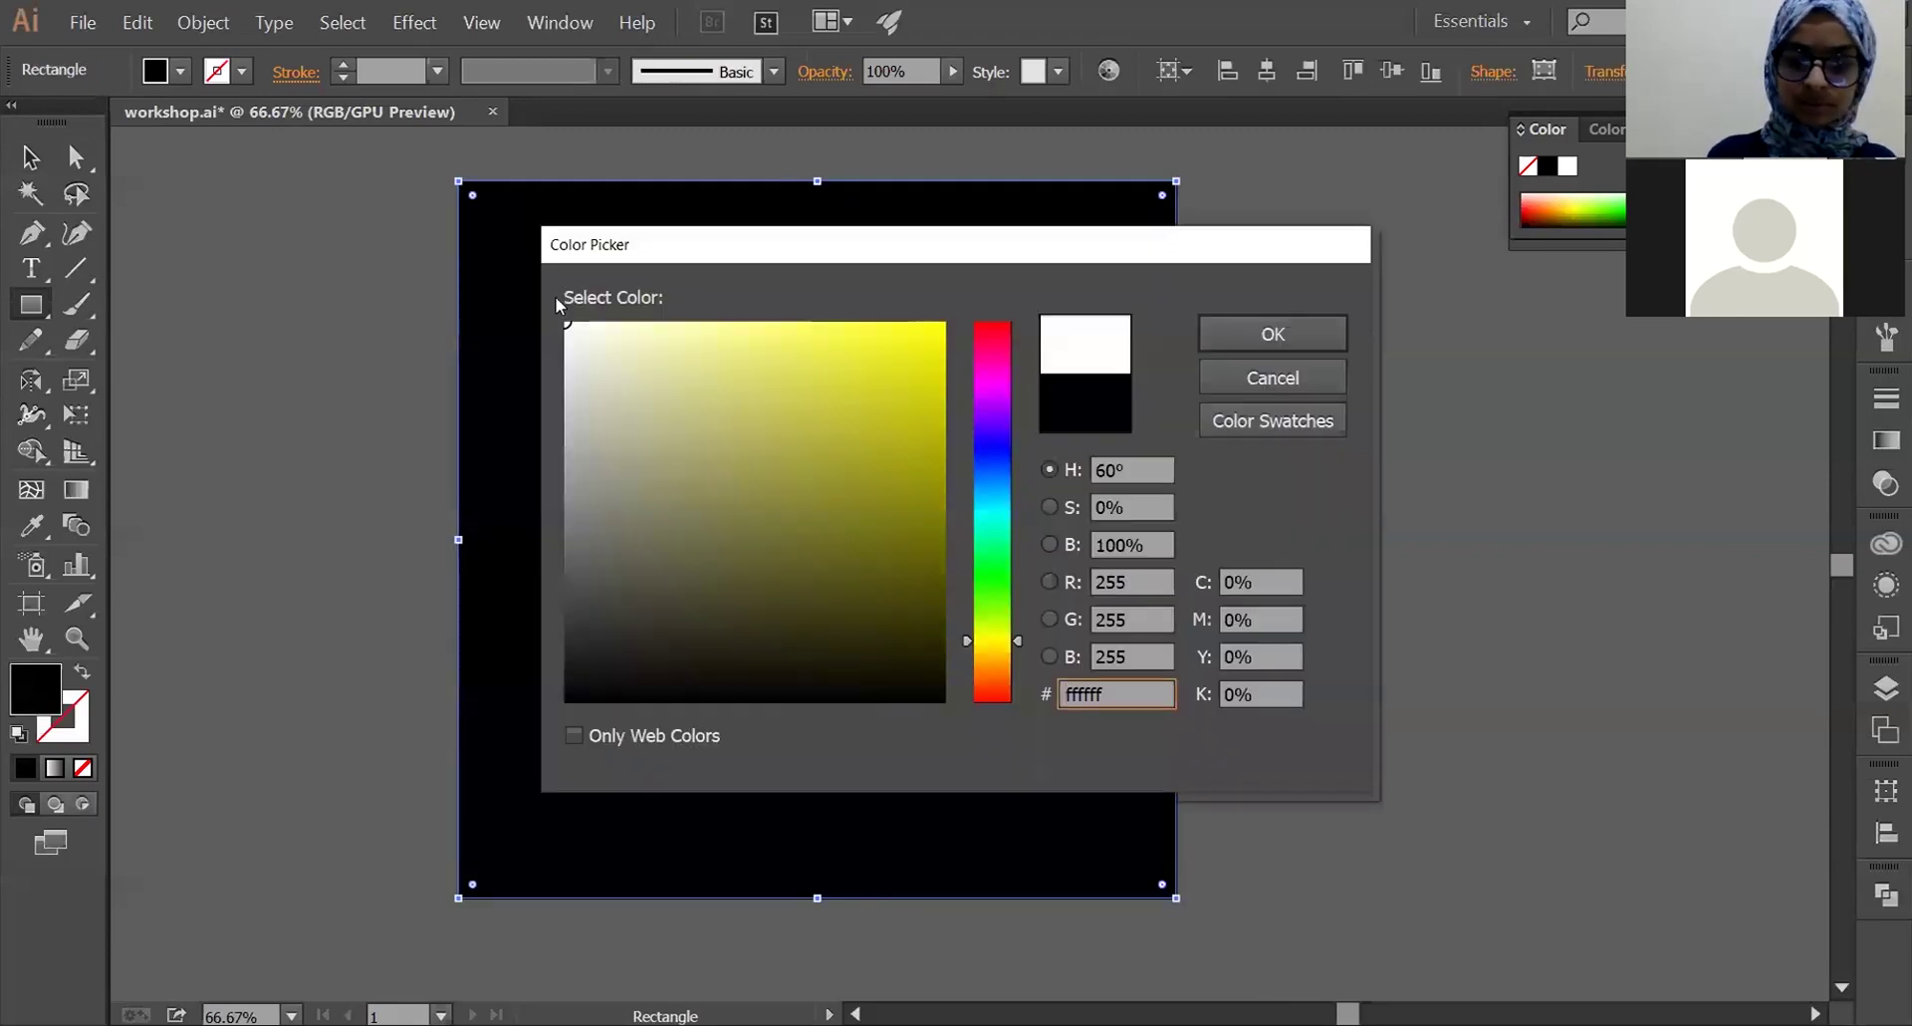
key(Return)
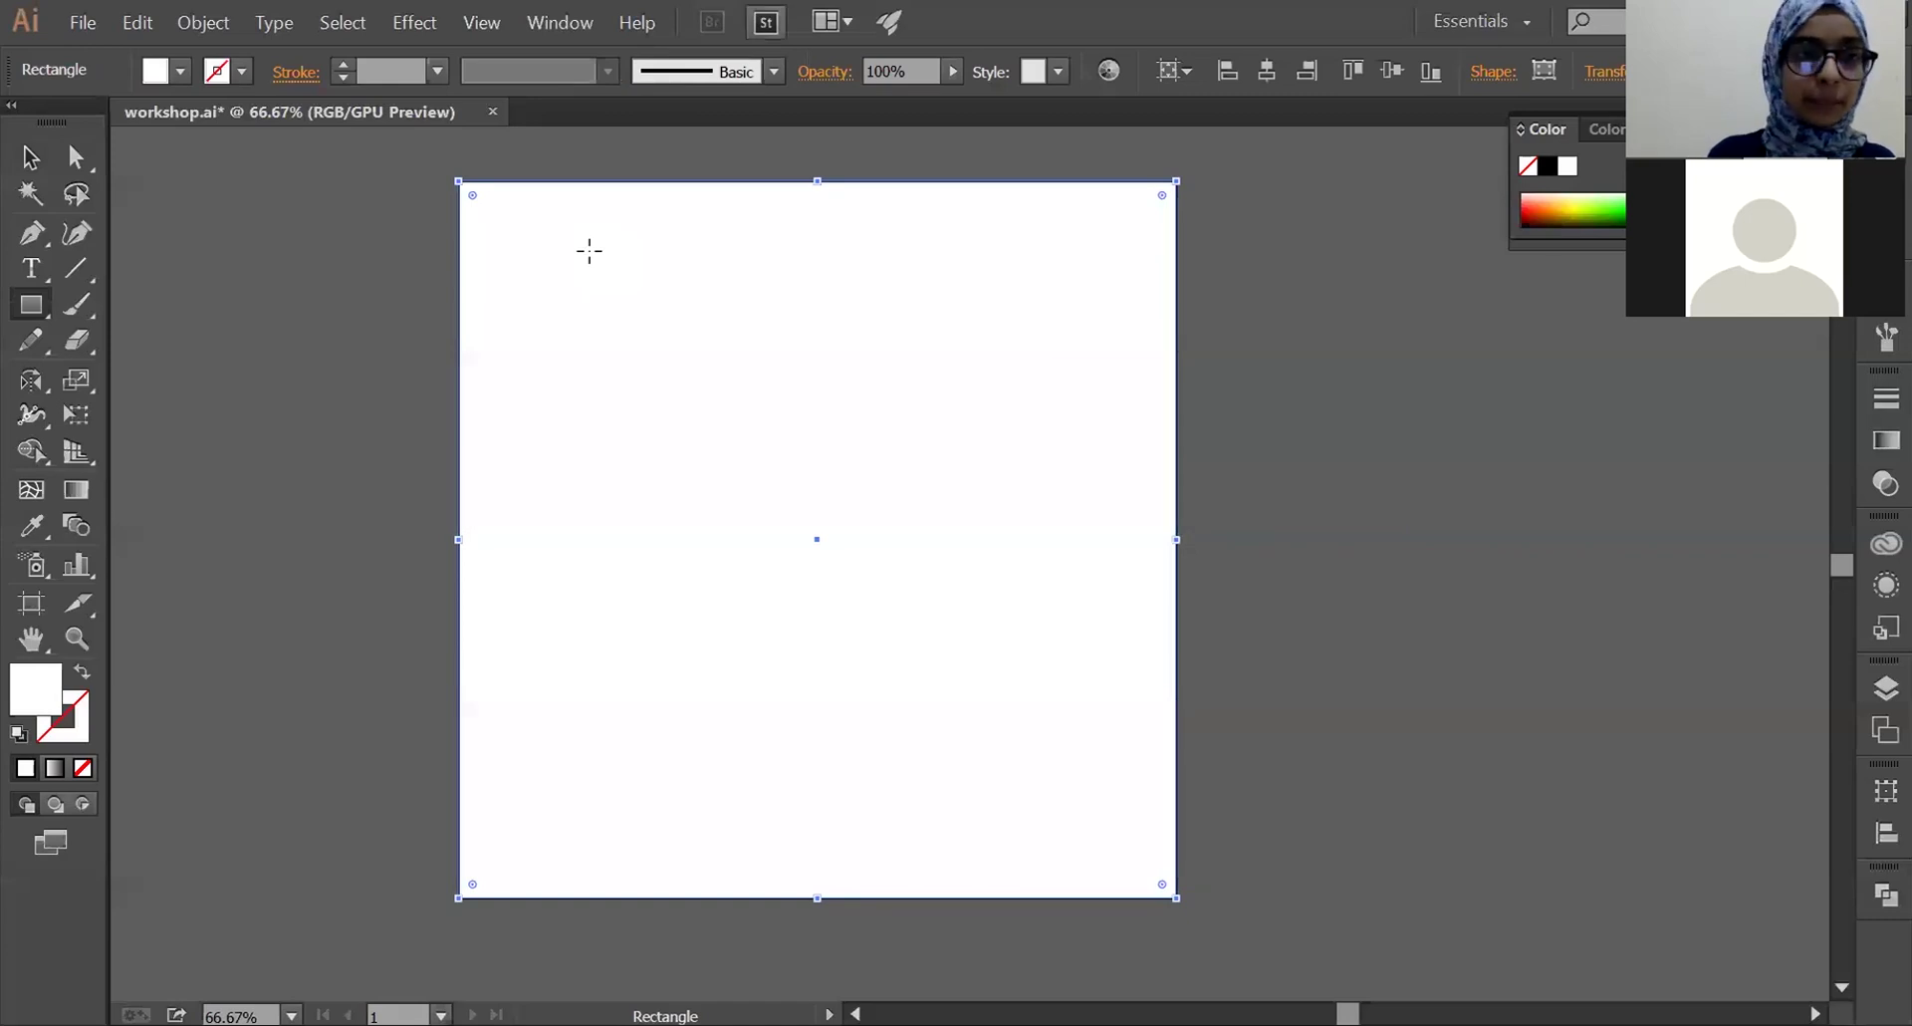
- Send the white rectangle behind the crescent and greeting group
key(v)
click(1886, 688)
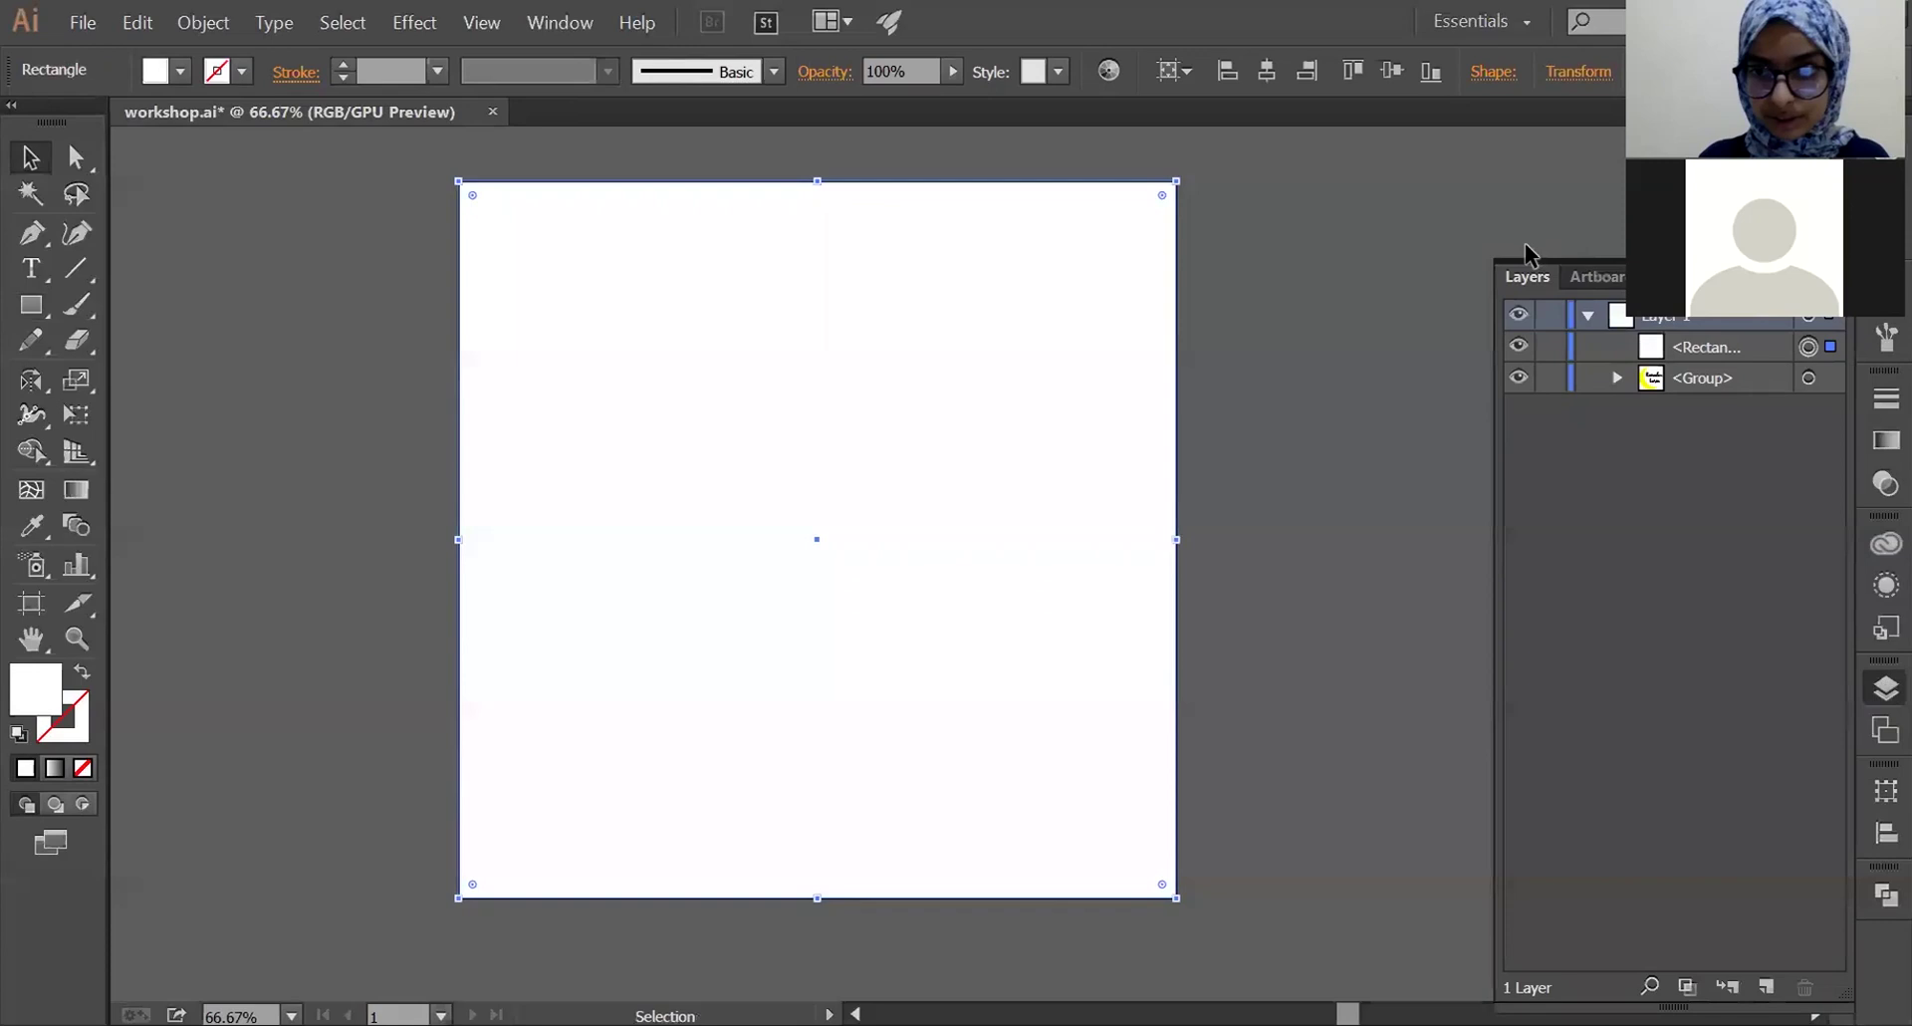
drag(1705, 347, 1710, 394)
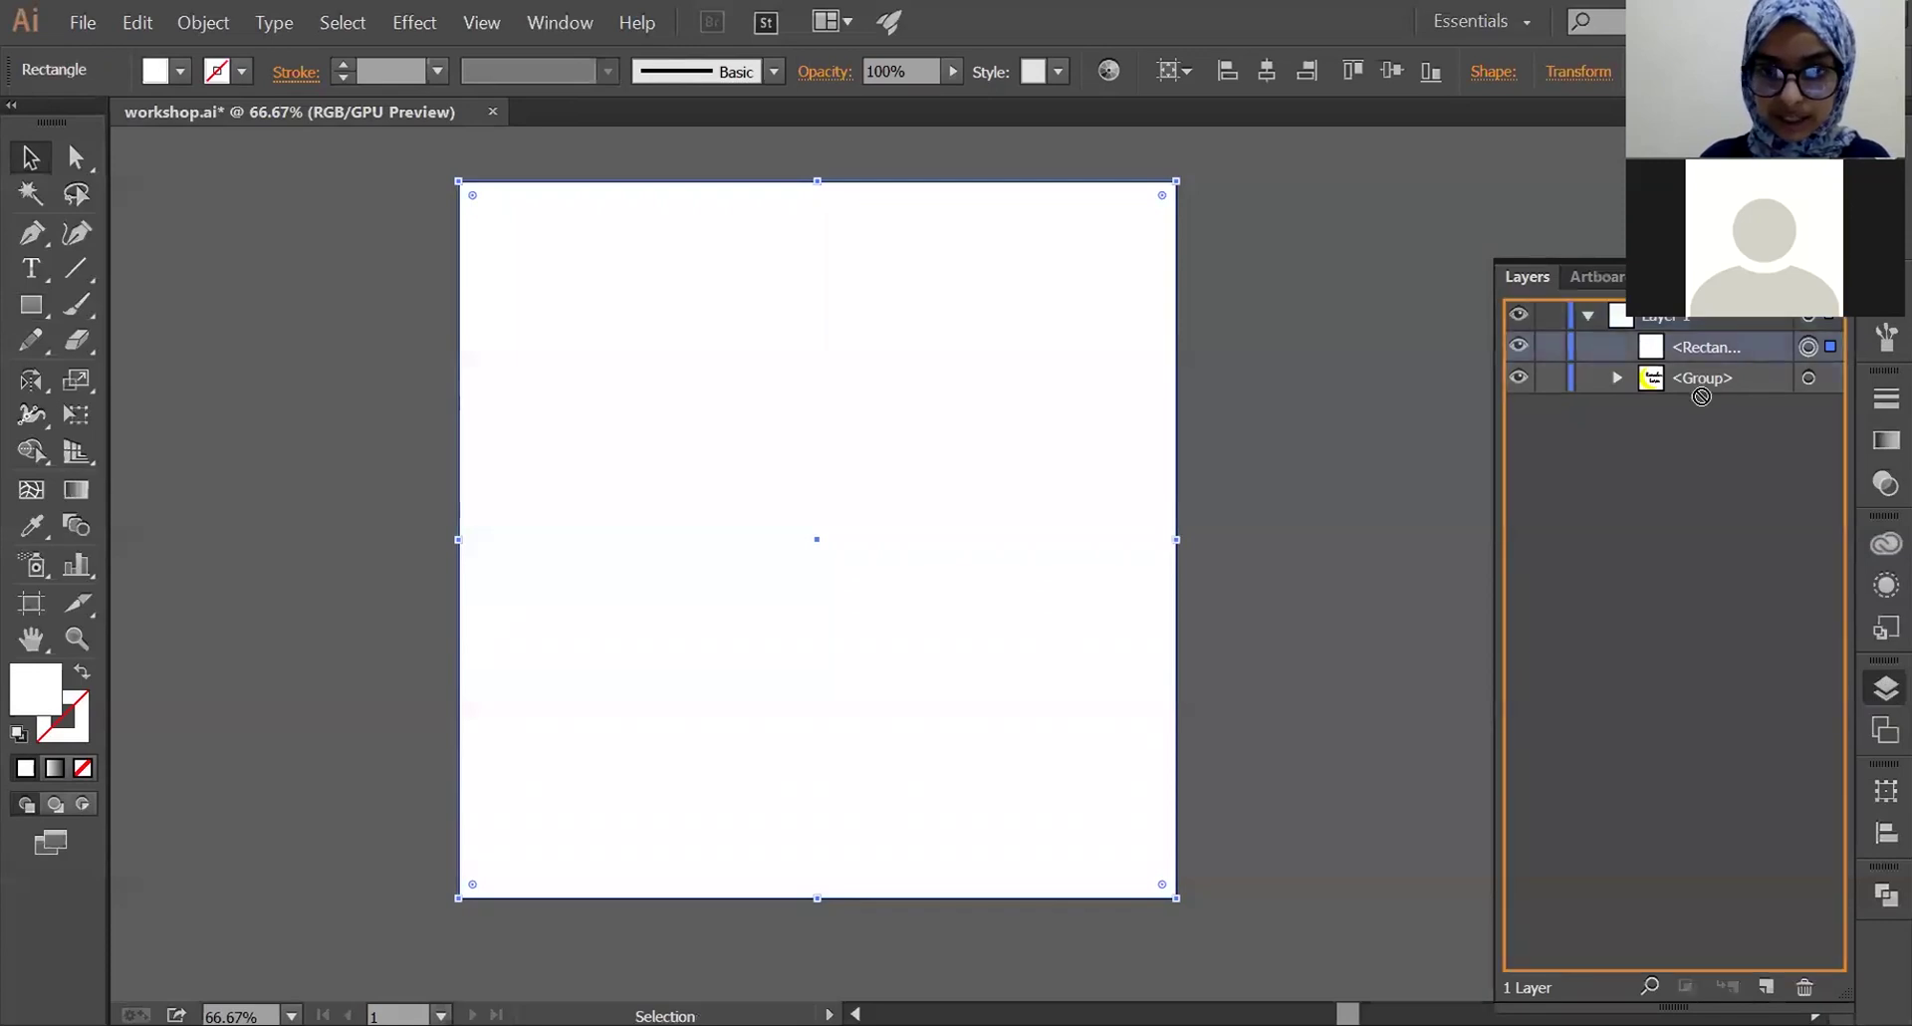
right_click(1071, 228)
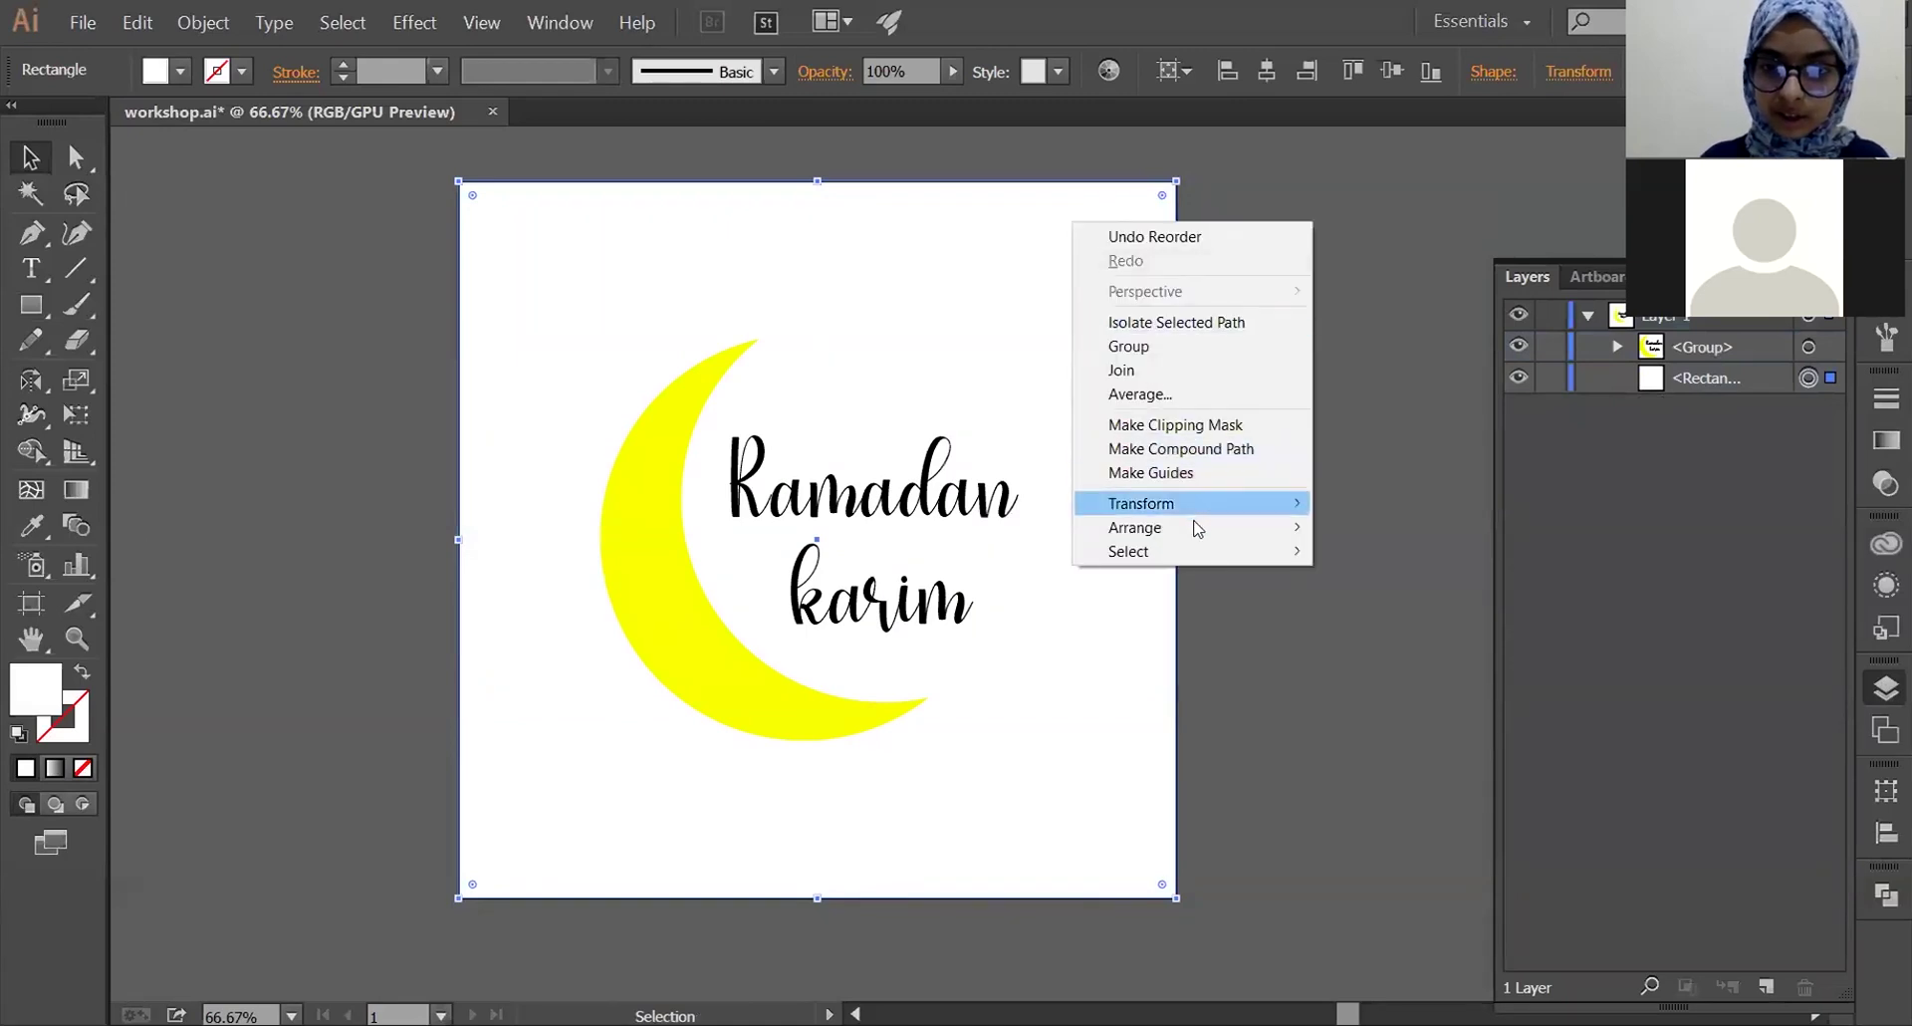
mouse_move(1133, 528)
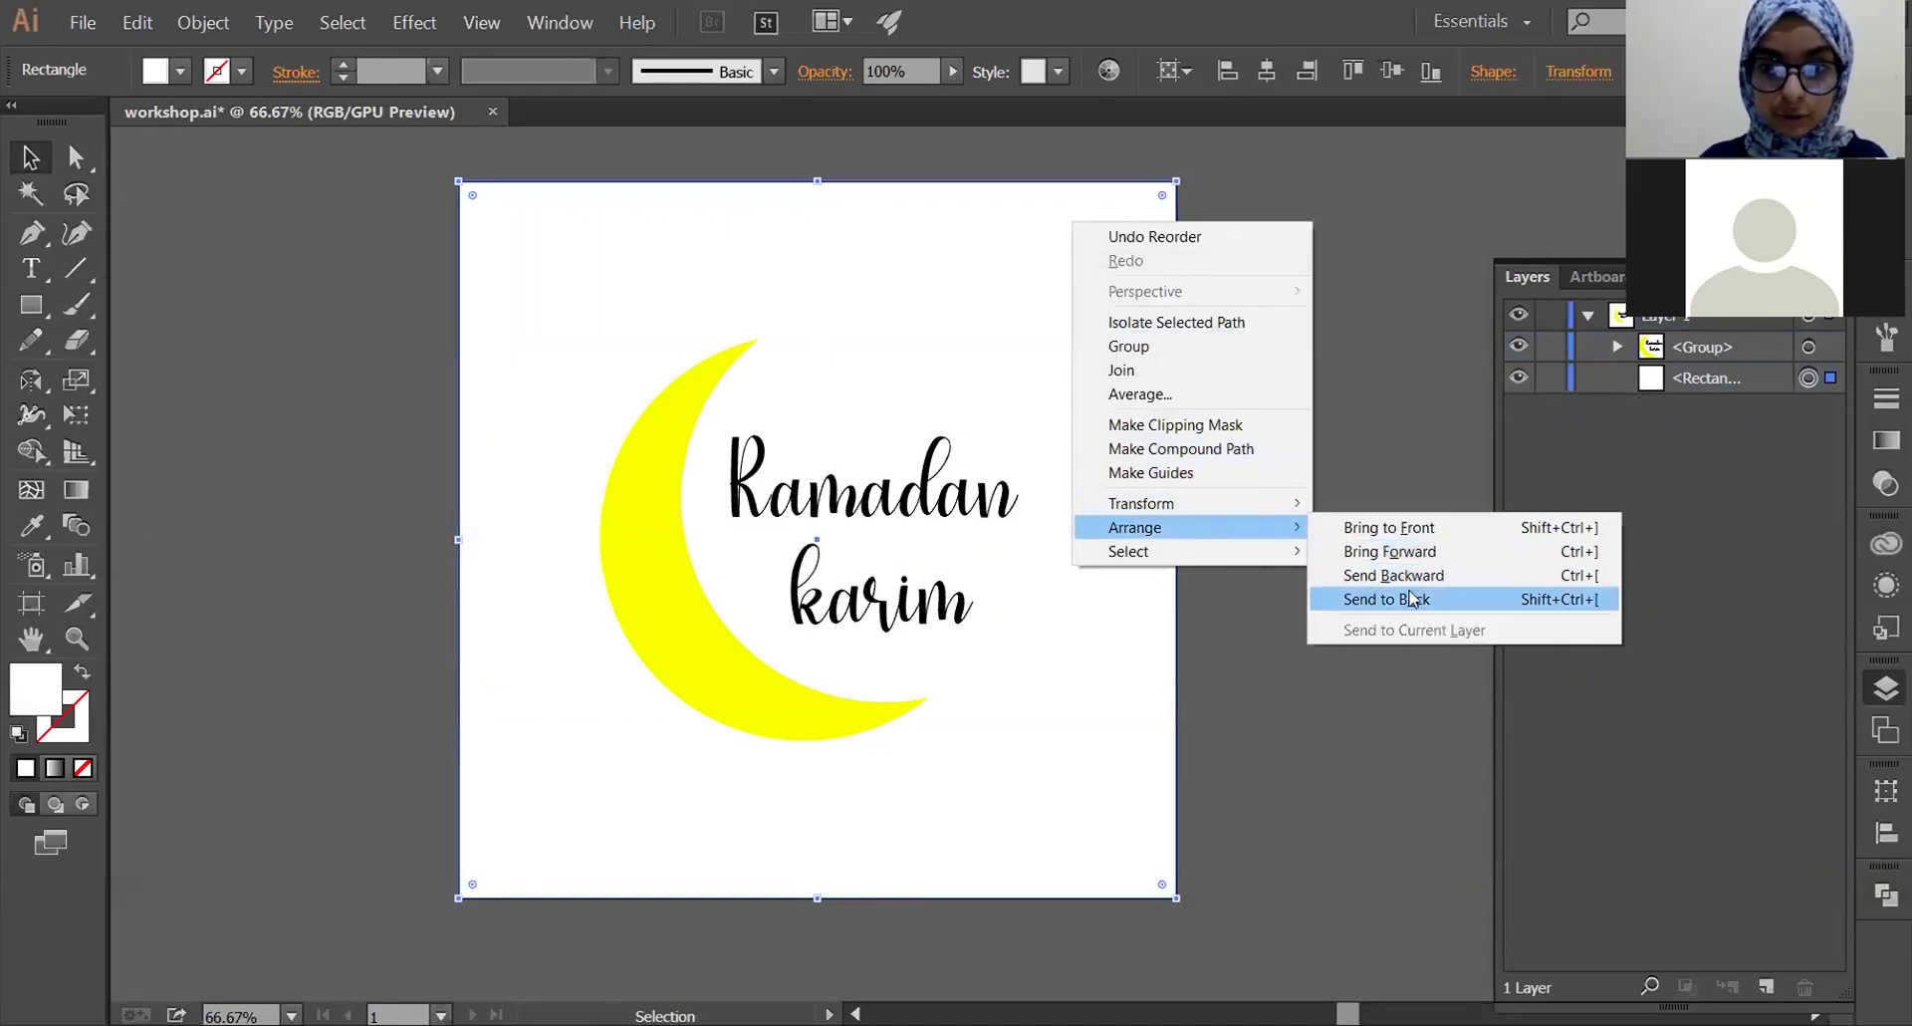
click(1412, 602)
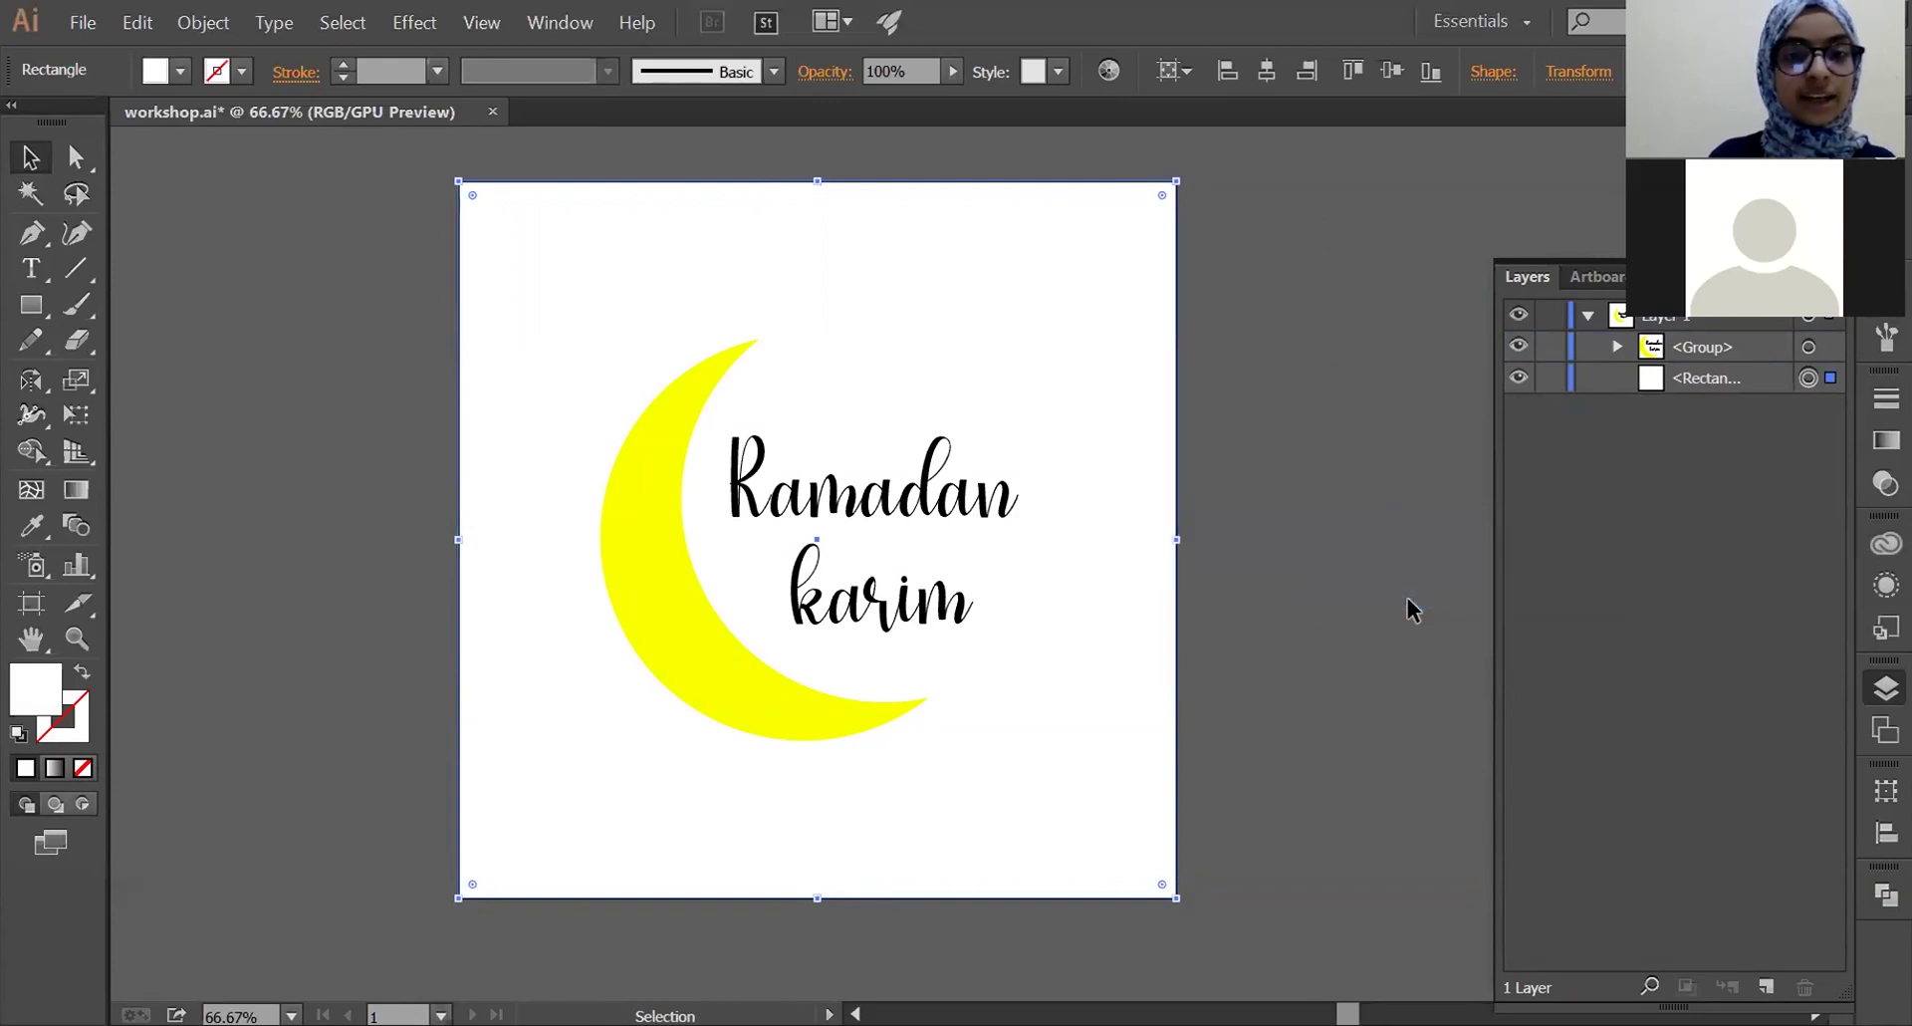
click(1412, 608)
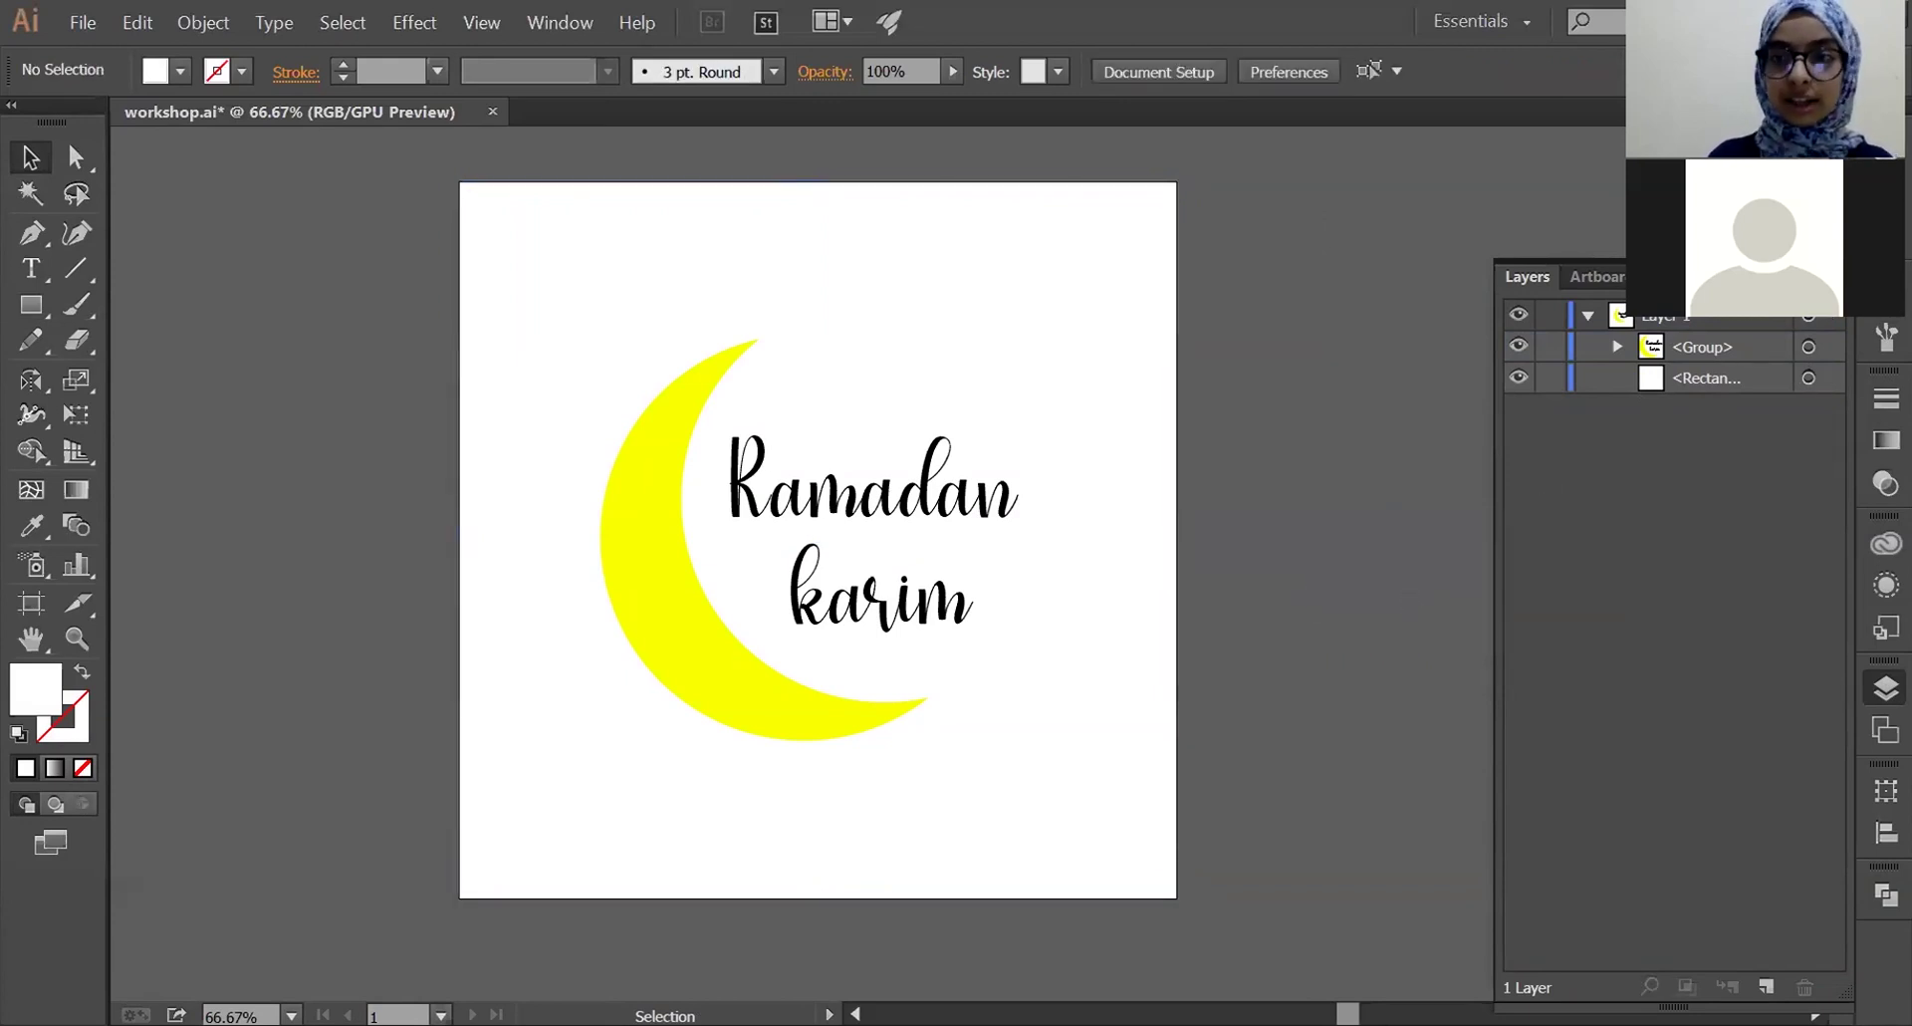
key(F7)
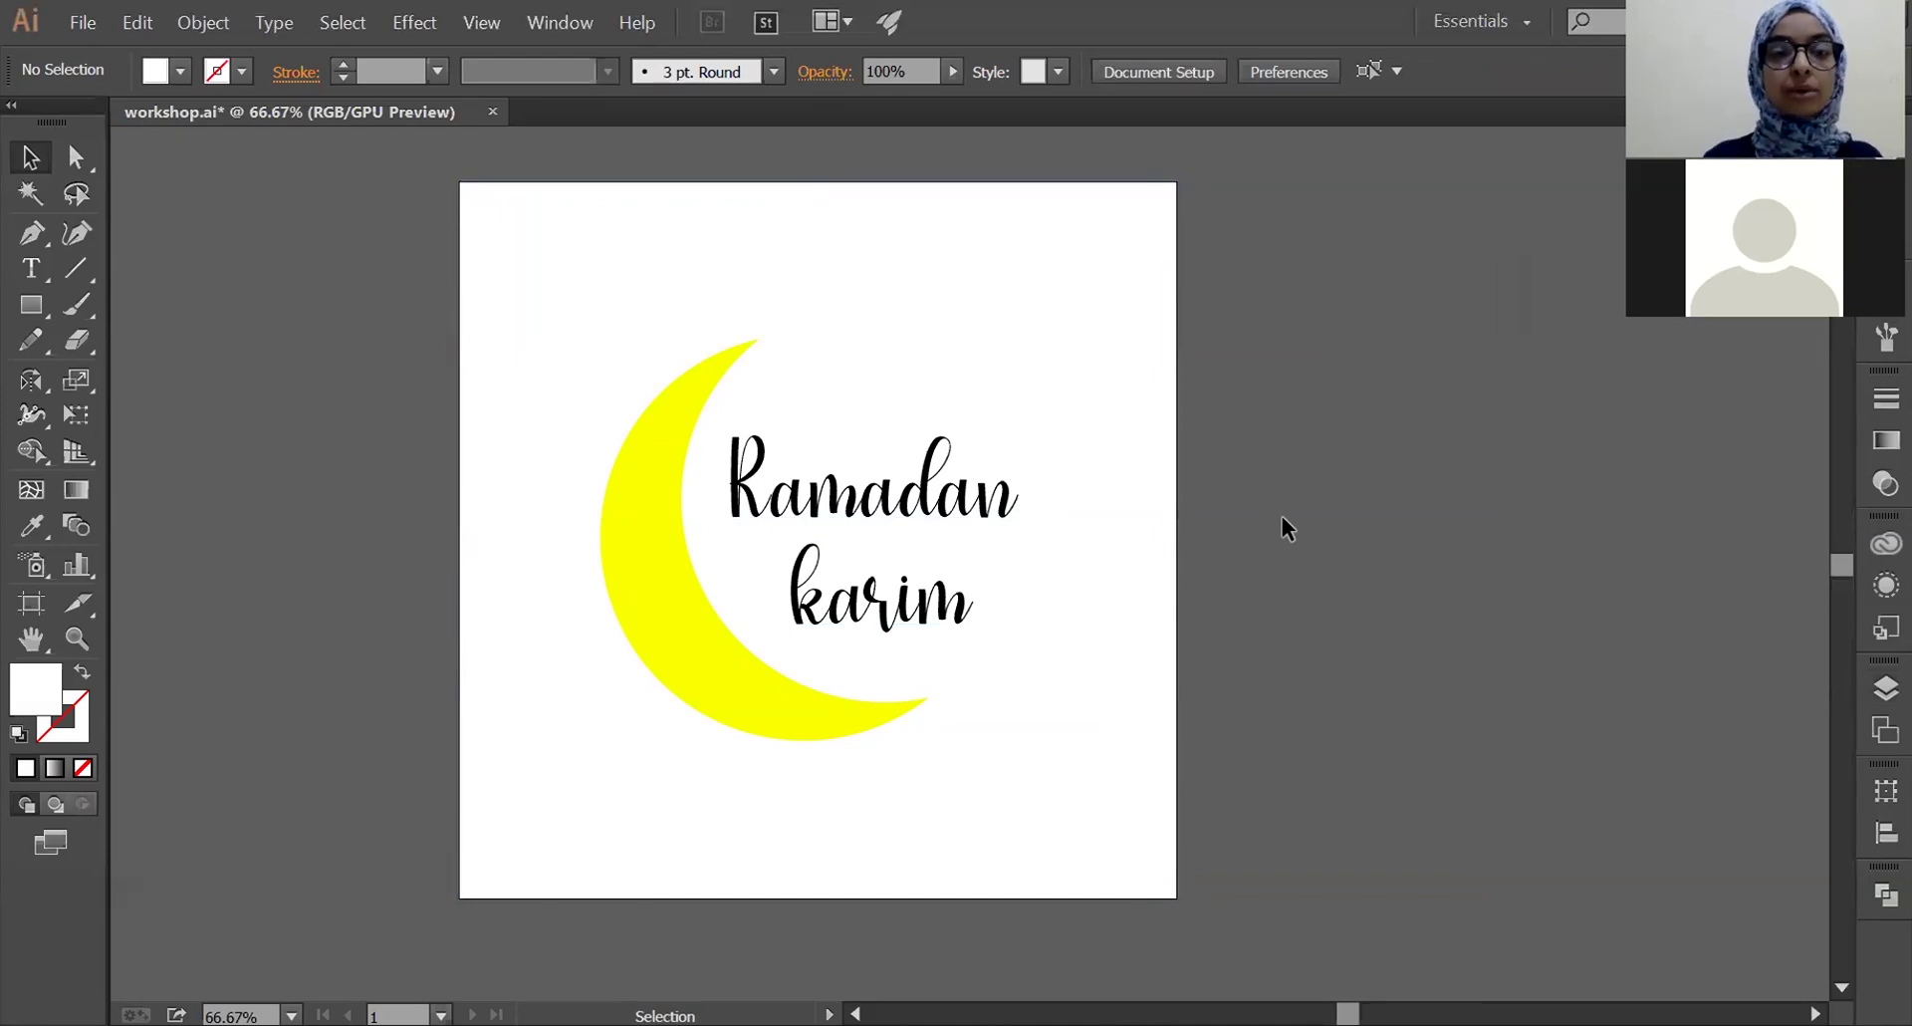
- Undo a trial move of the white rectangle and save workshop.ai
drag(1050, 252, 1501, 330)
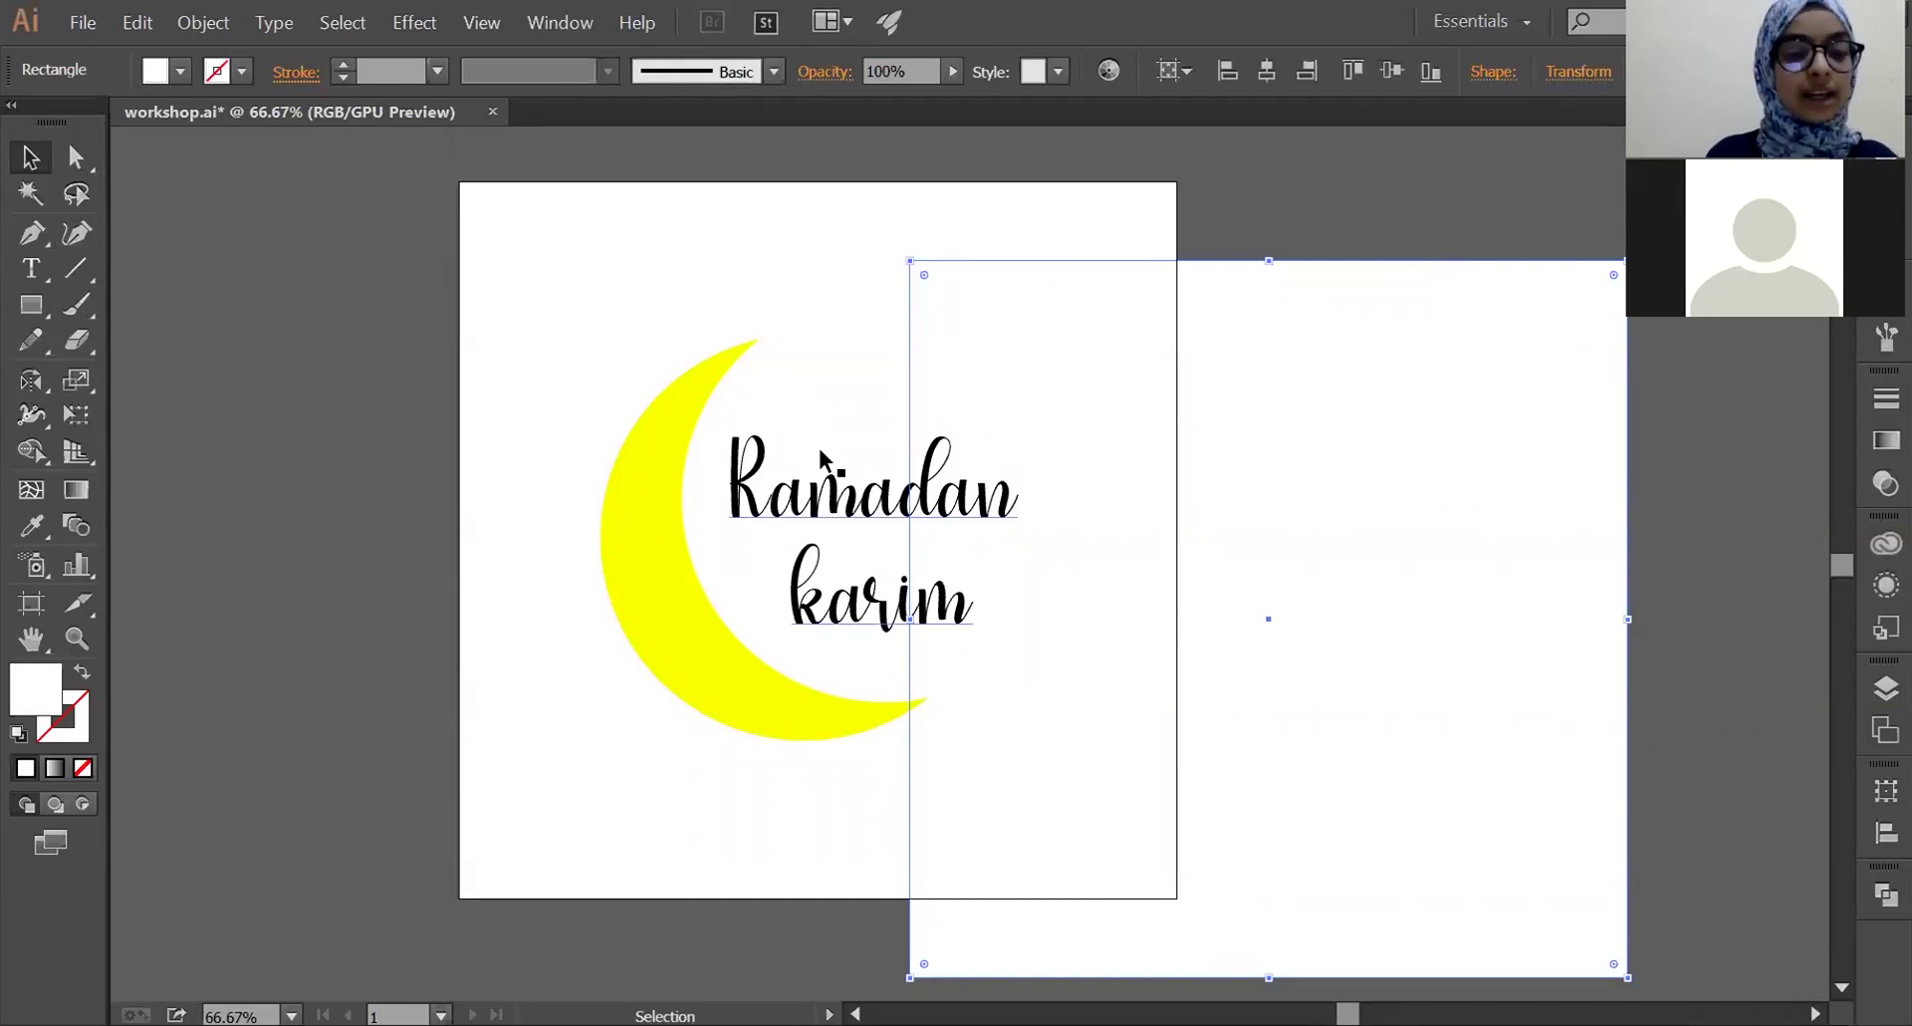
key(ctrl+z)
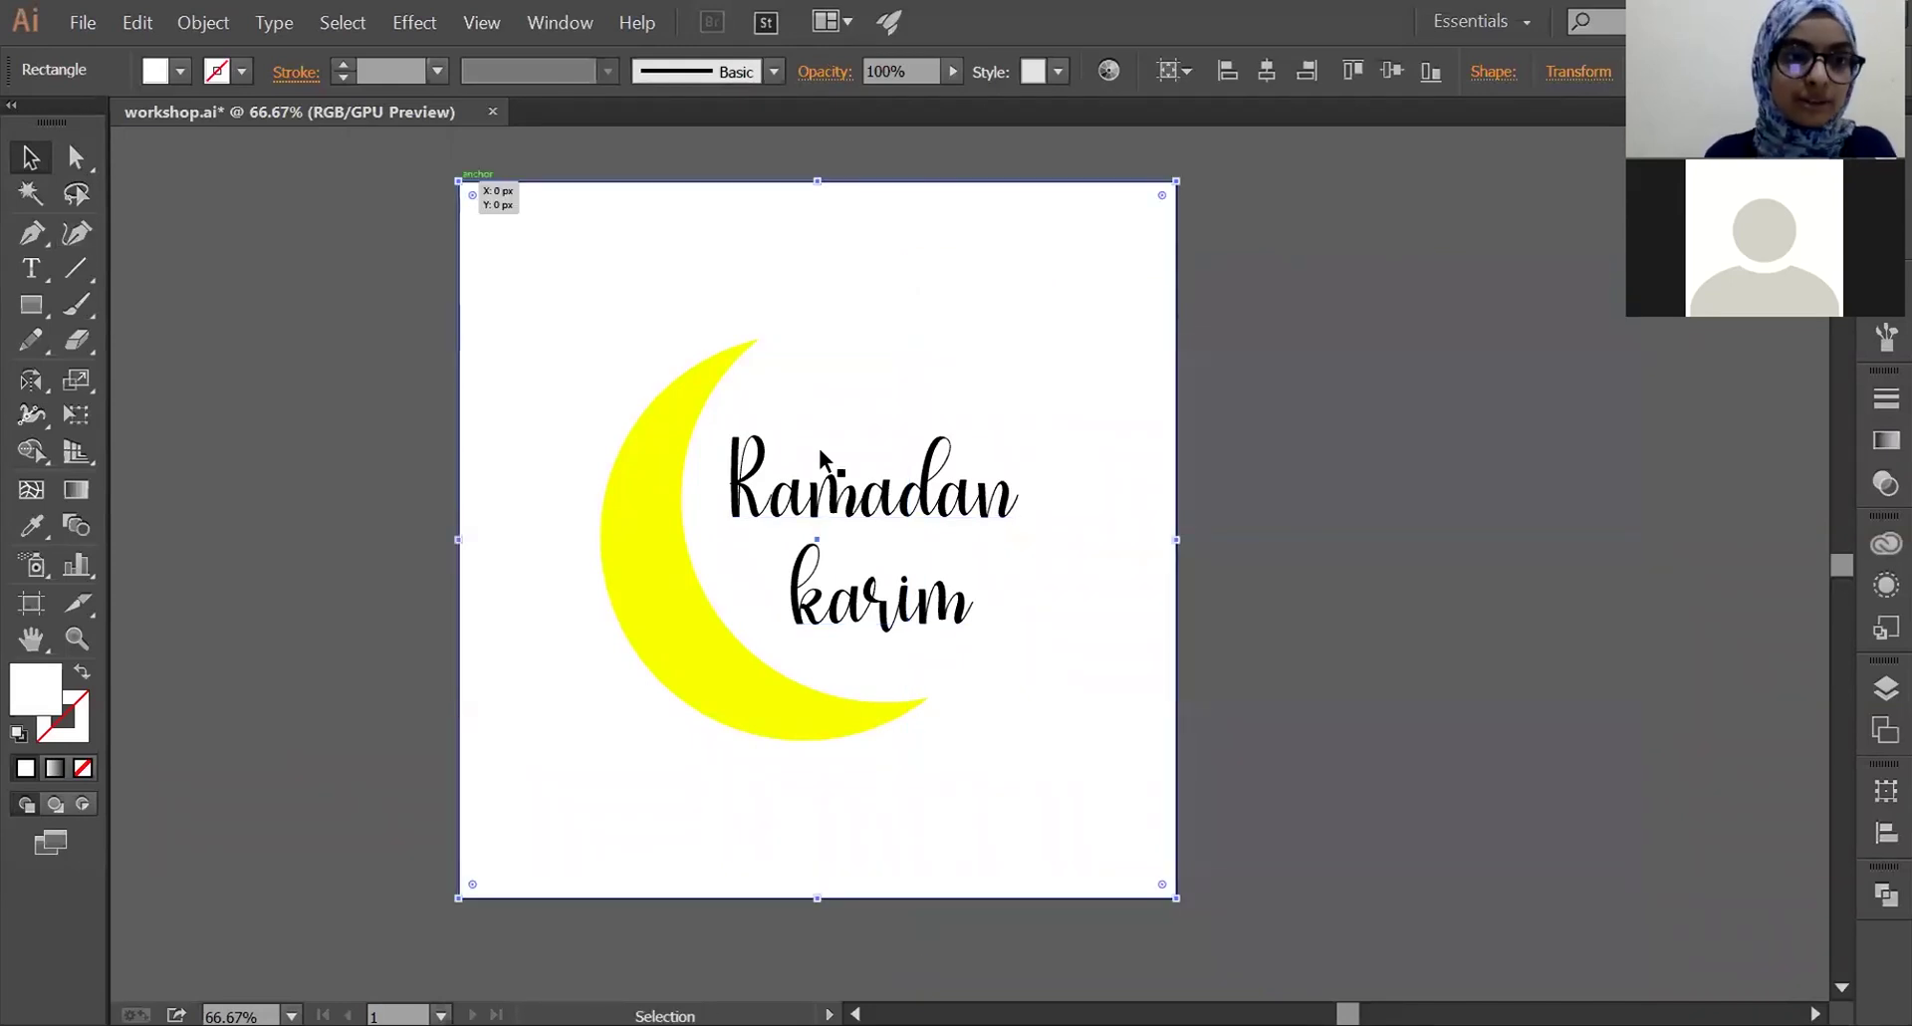
click(77, 10)
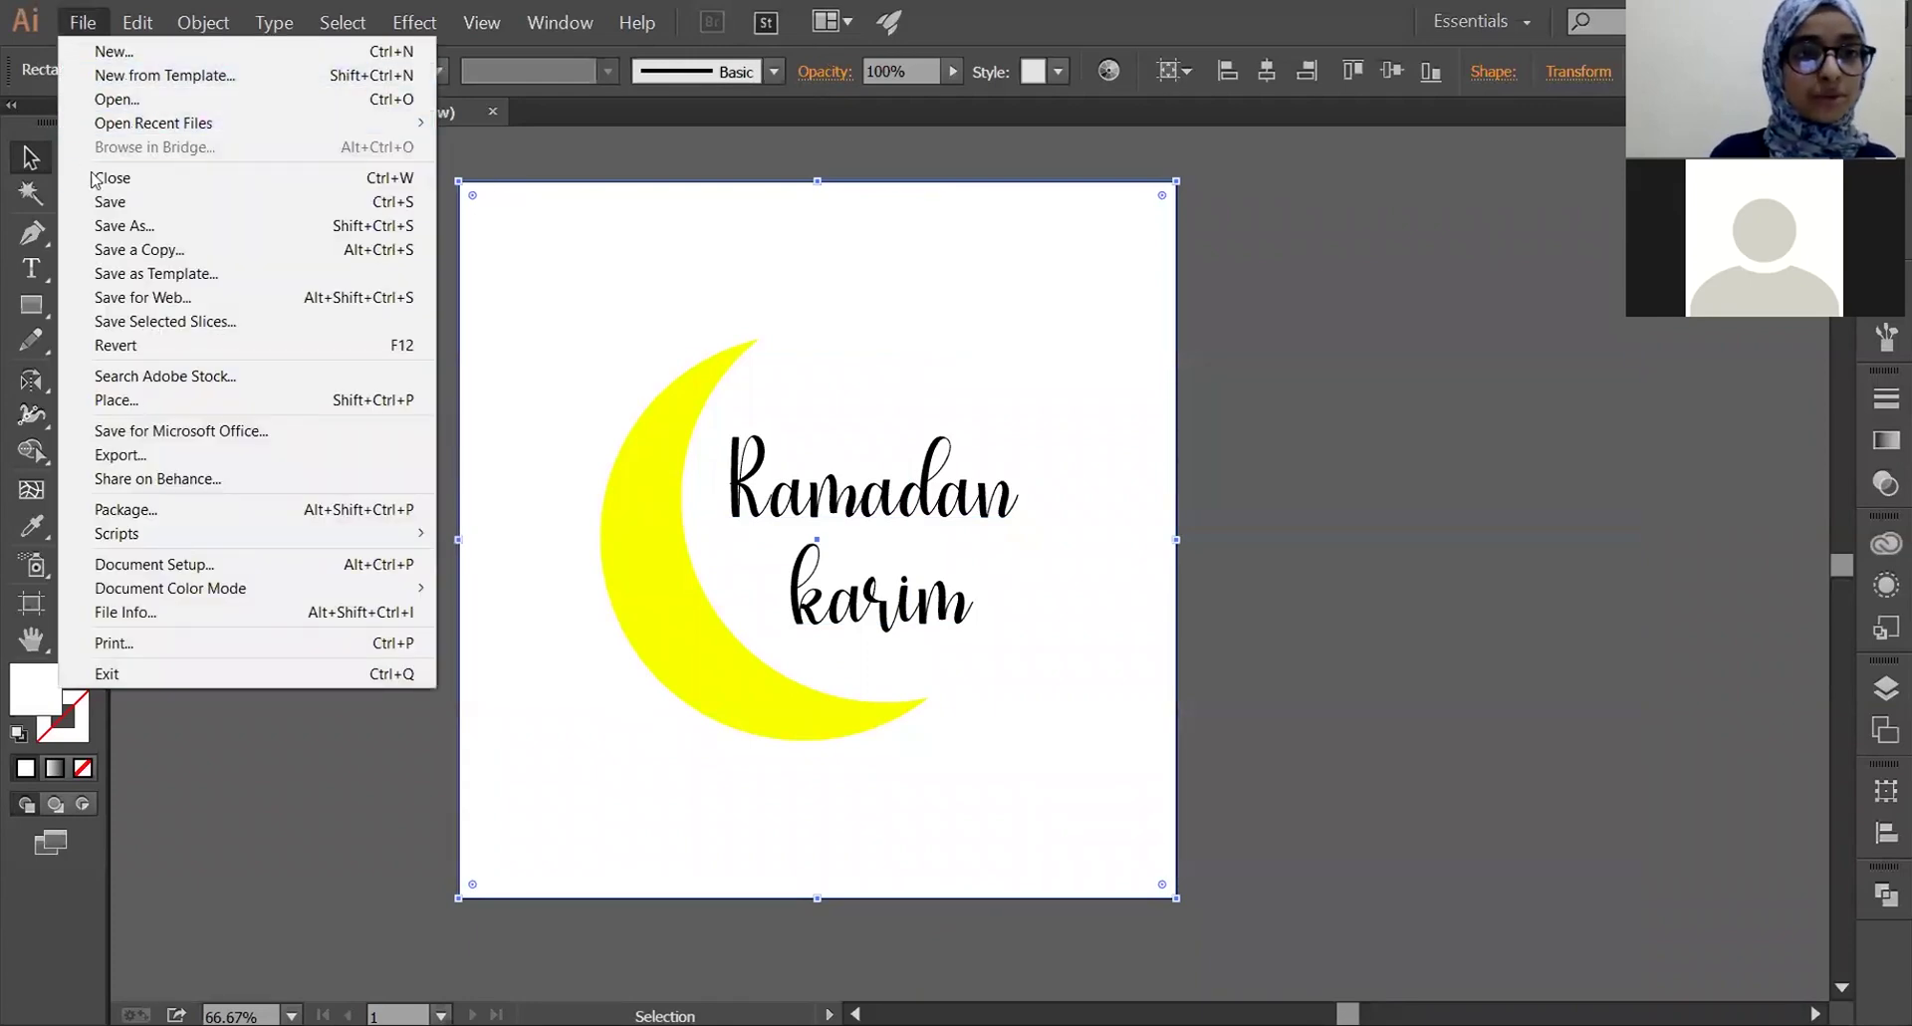
click(105, 203)
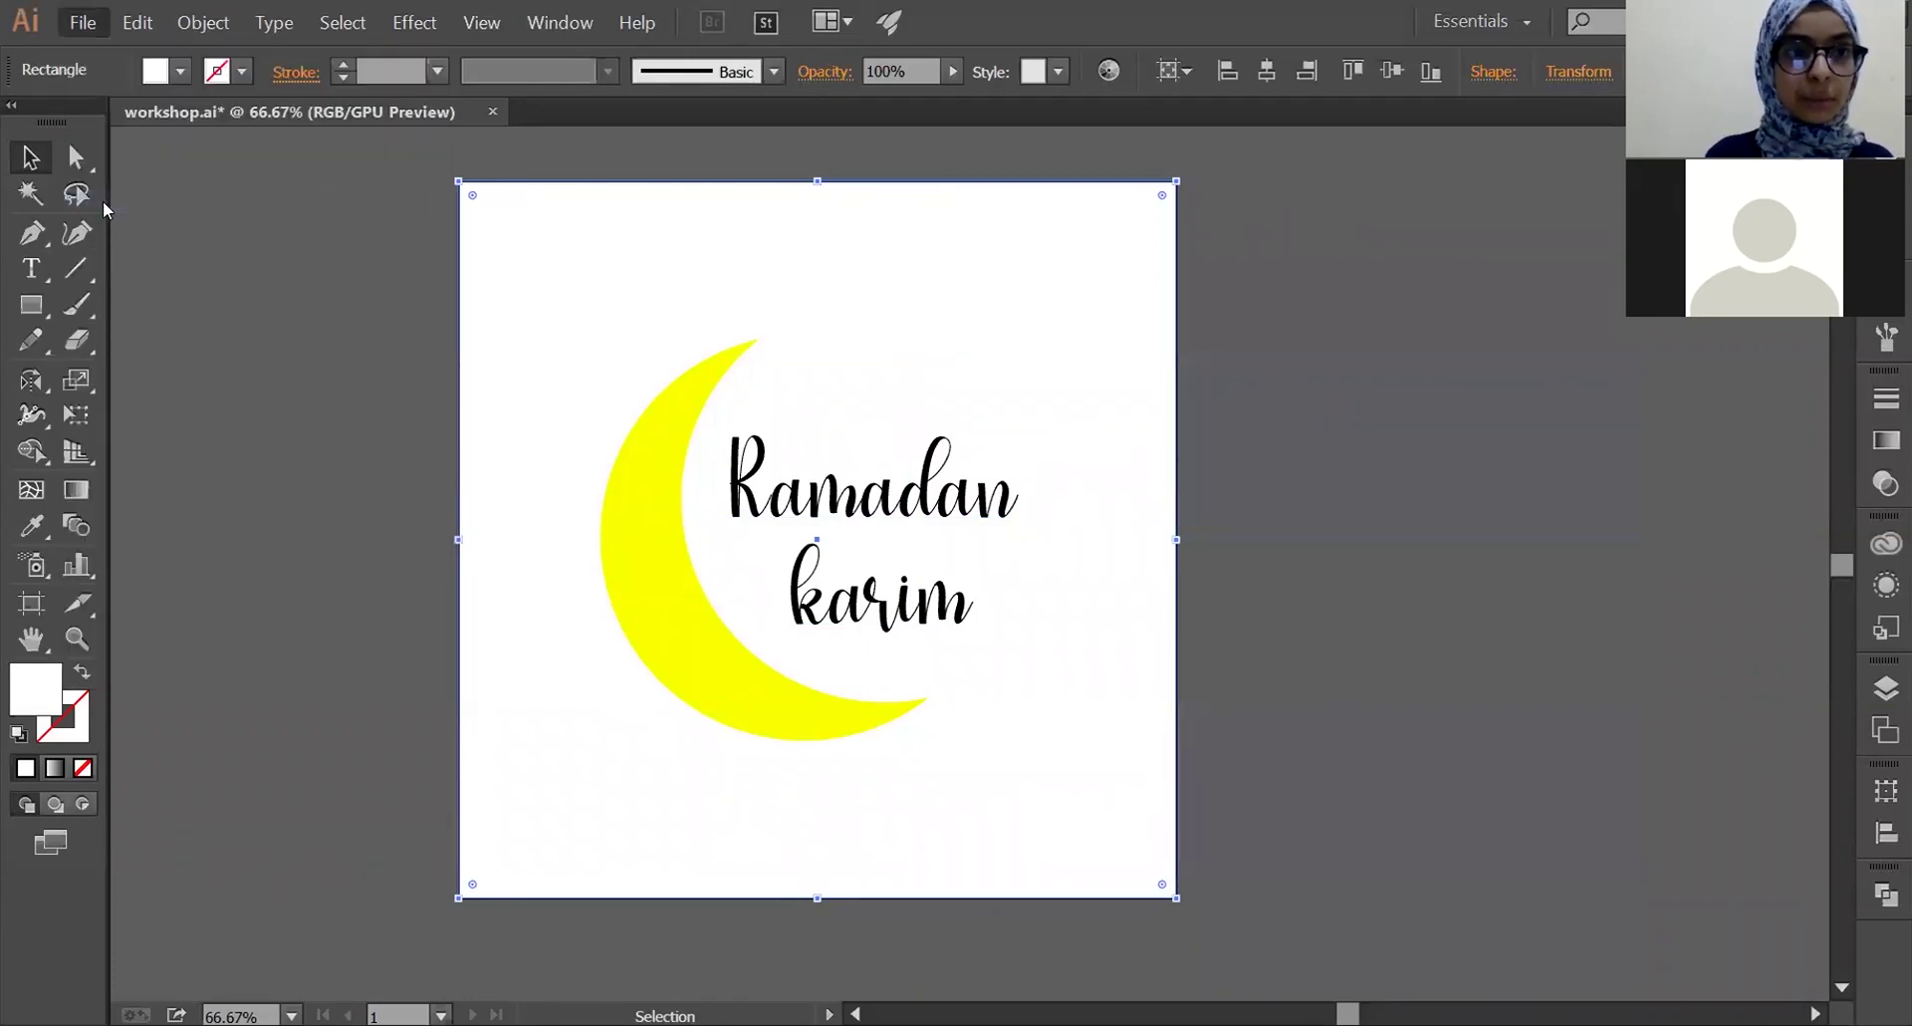
click(106, 24)
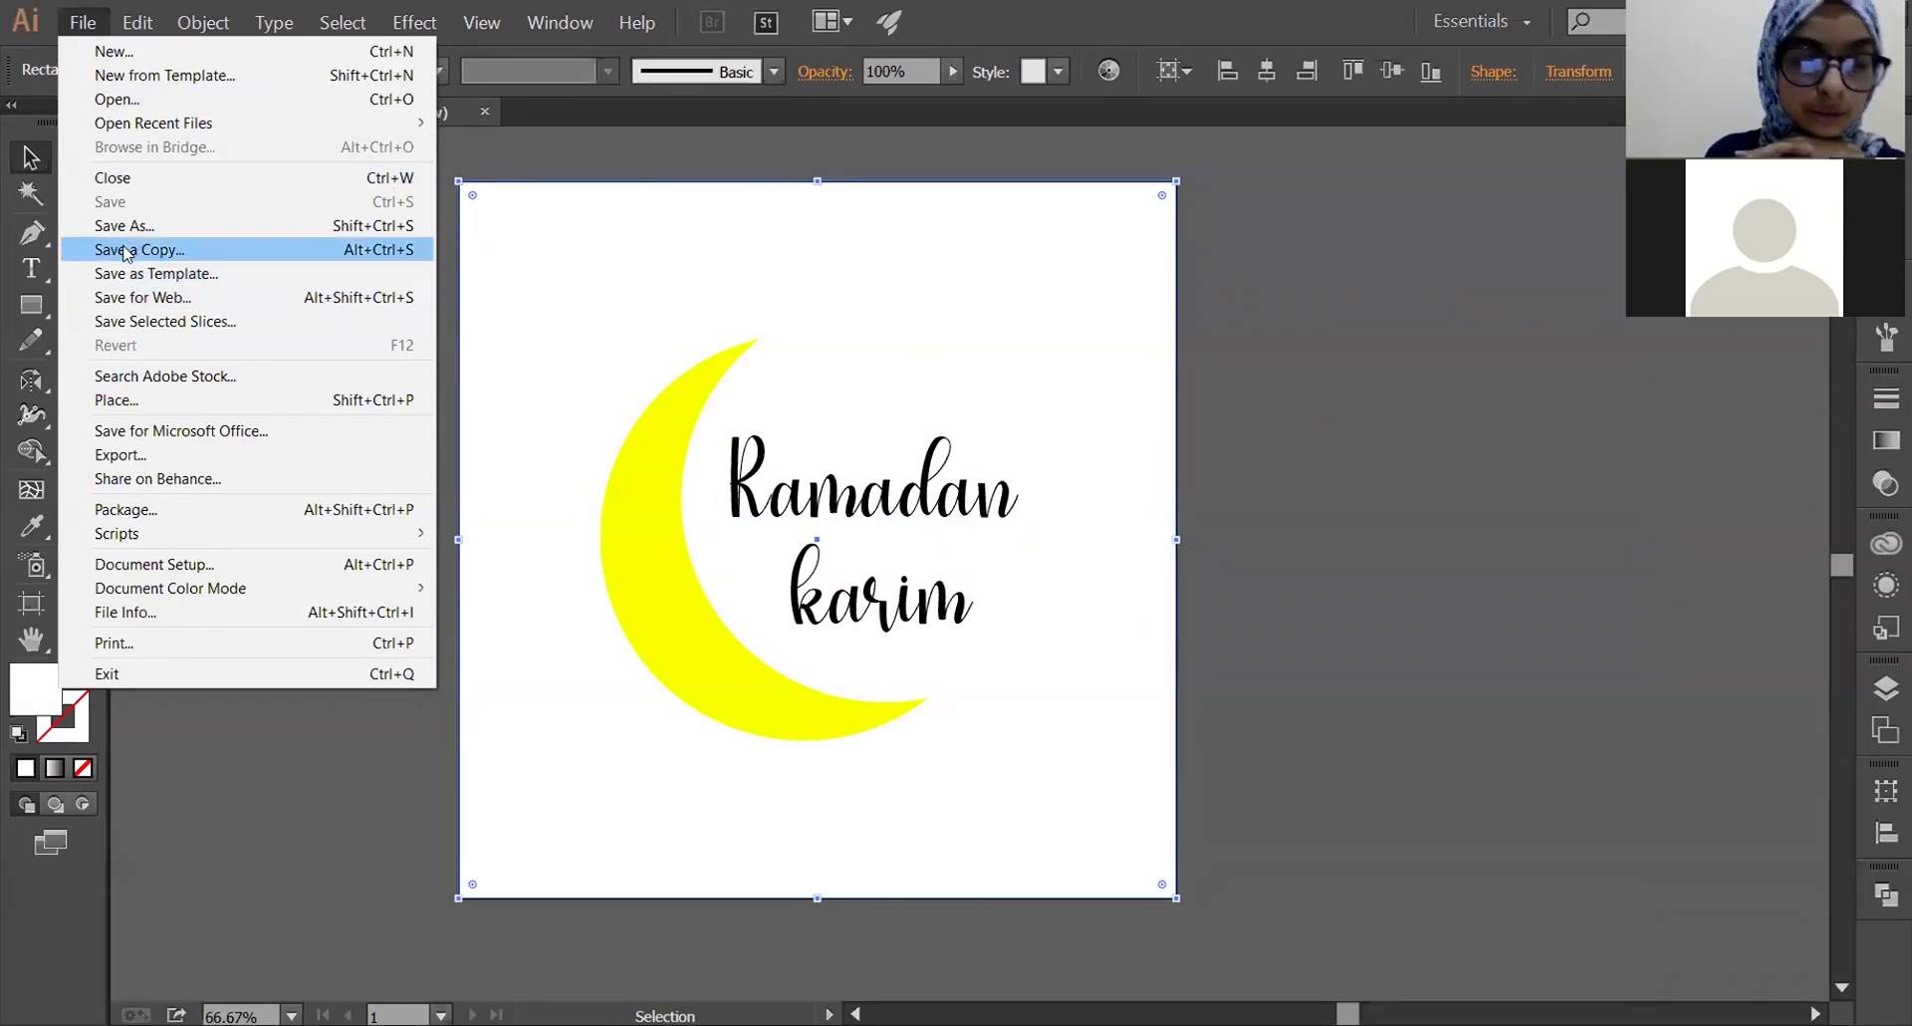
- Export the card to the Desktop as workshop with file type PNG (*.PNG)
click(196, 455)
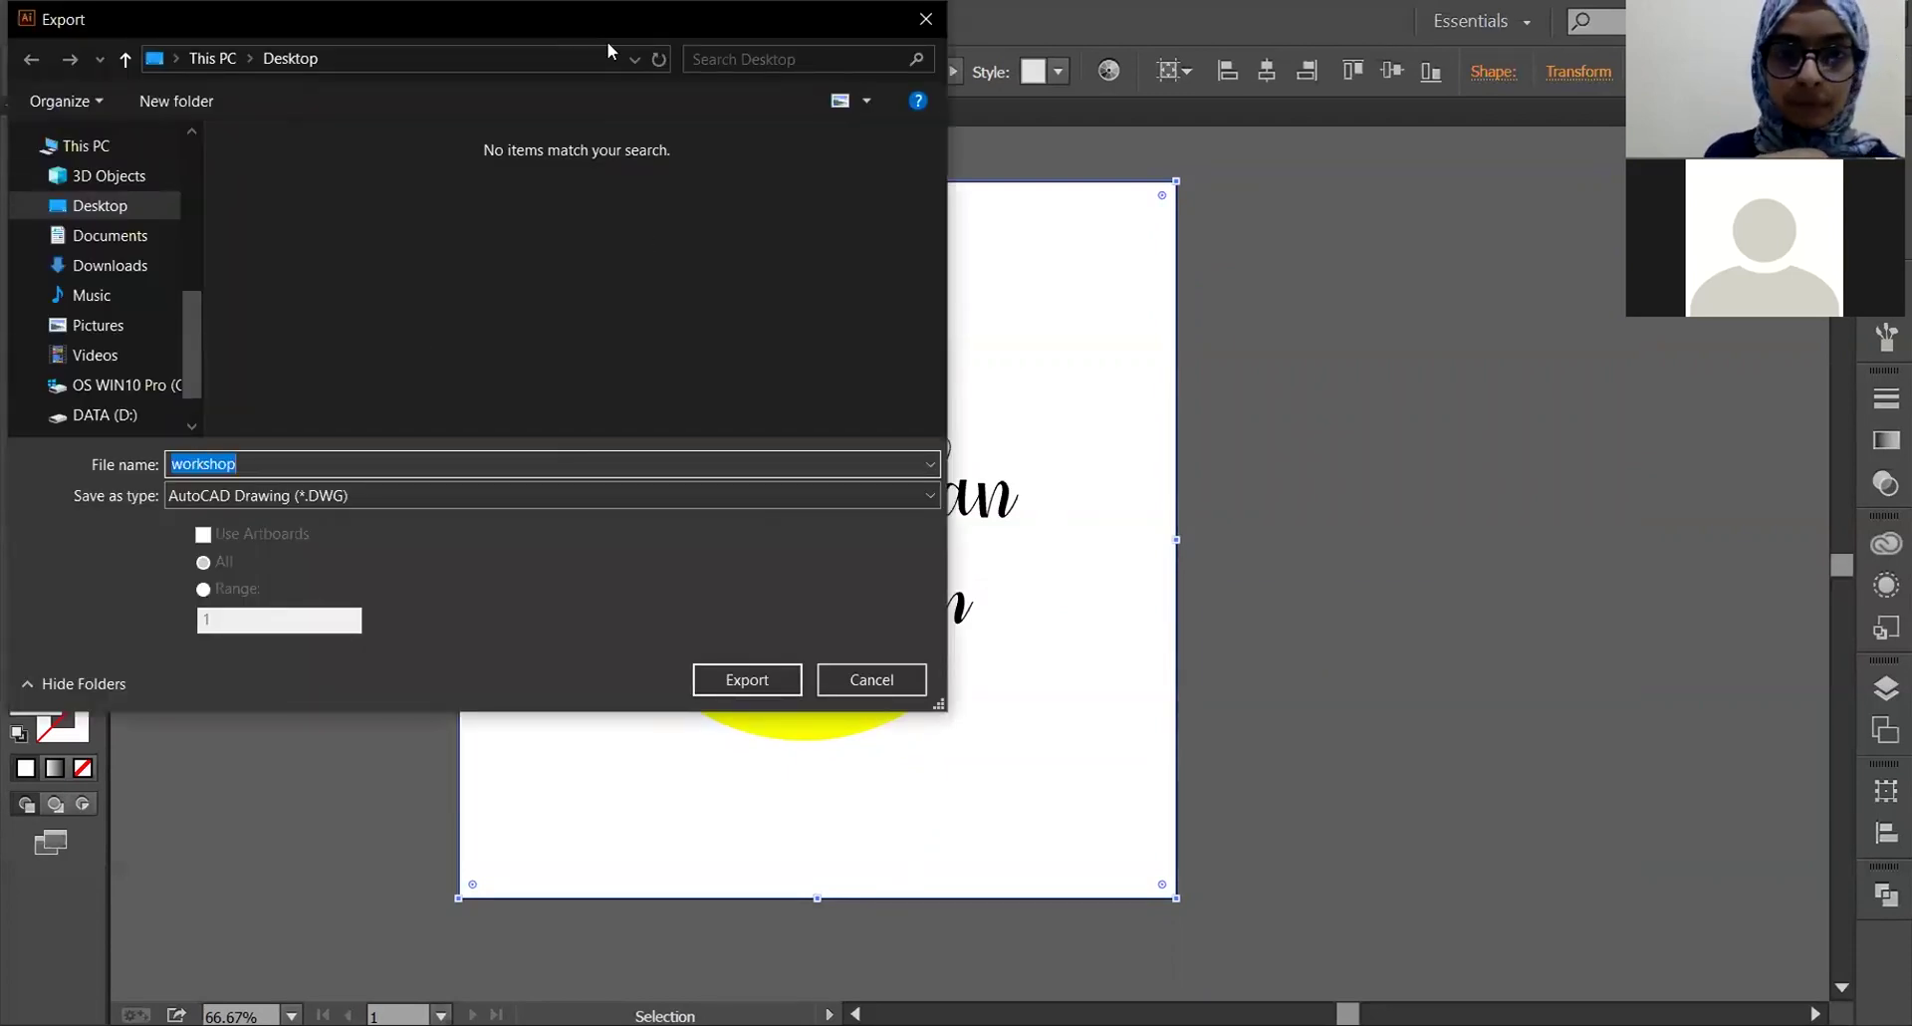
drag(607, 42, 1149, 62)
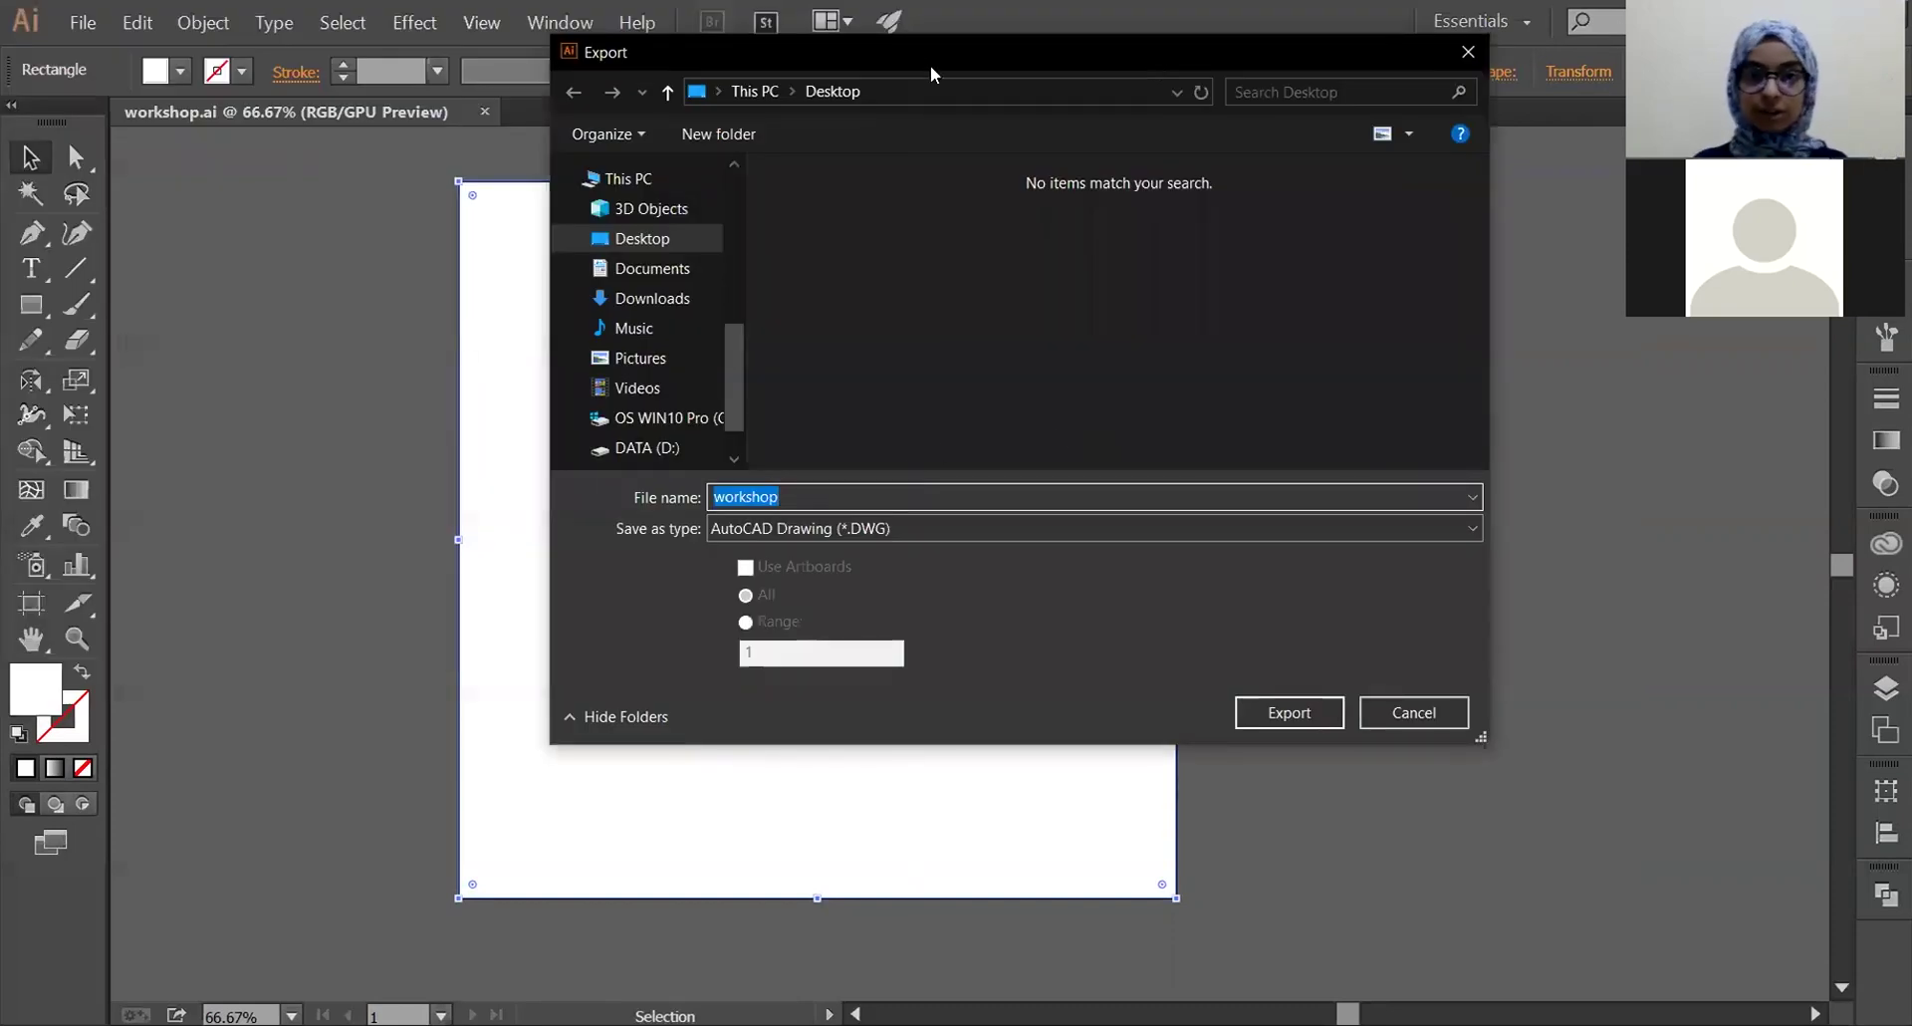
click(1187, 528)
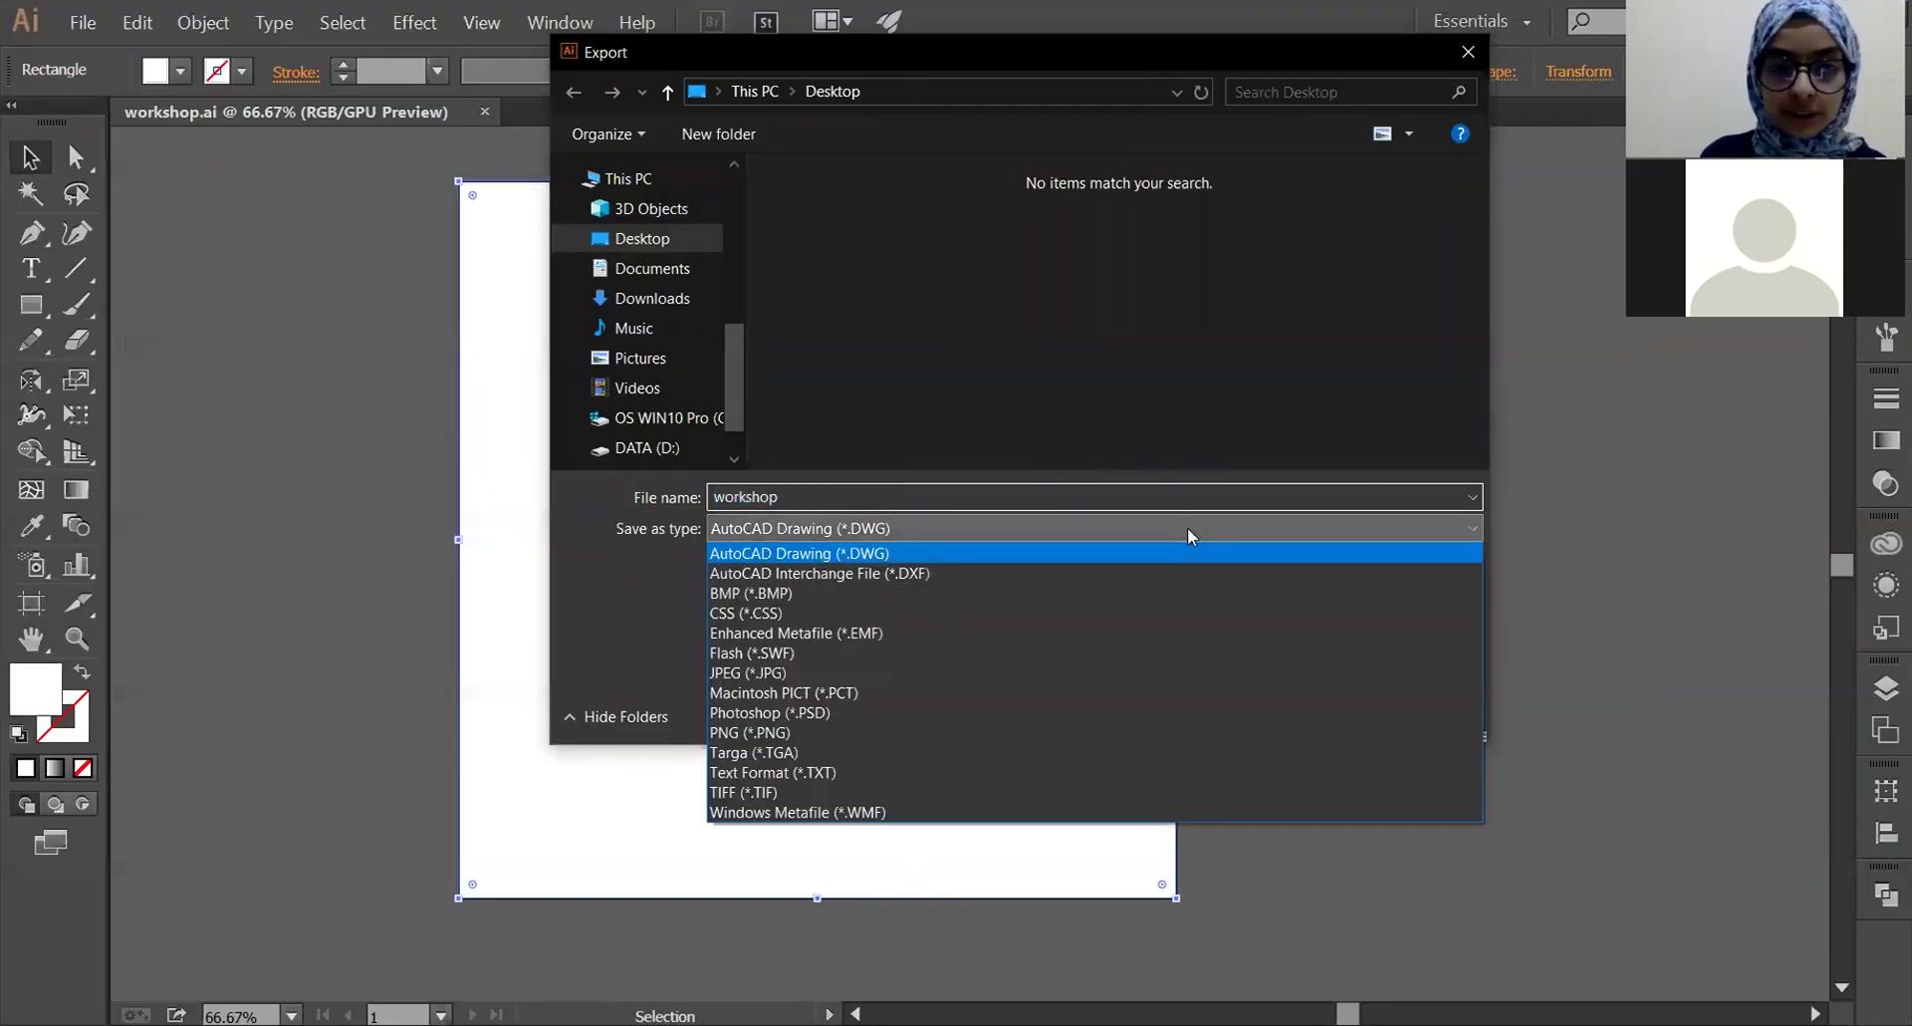
click(994, 672)
click(994, 529)
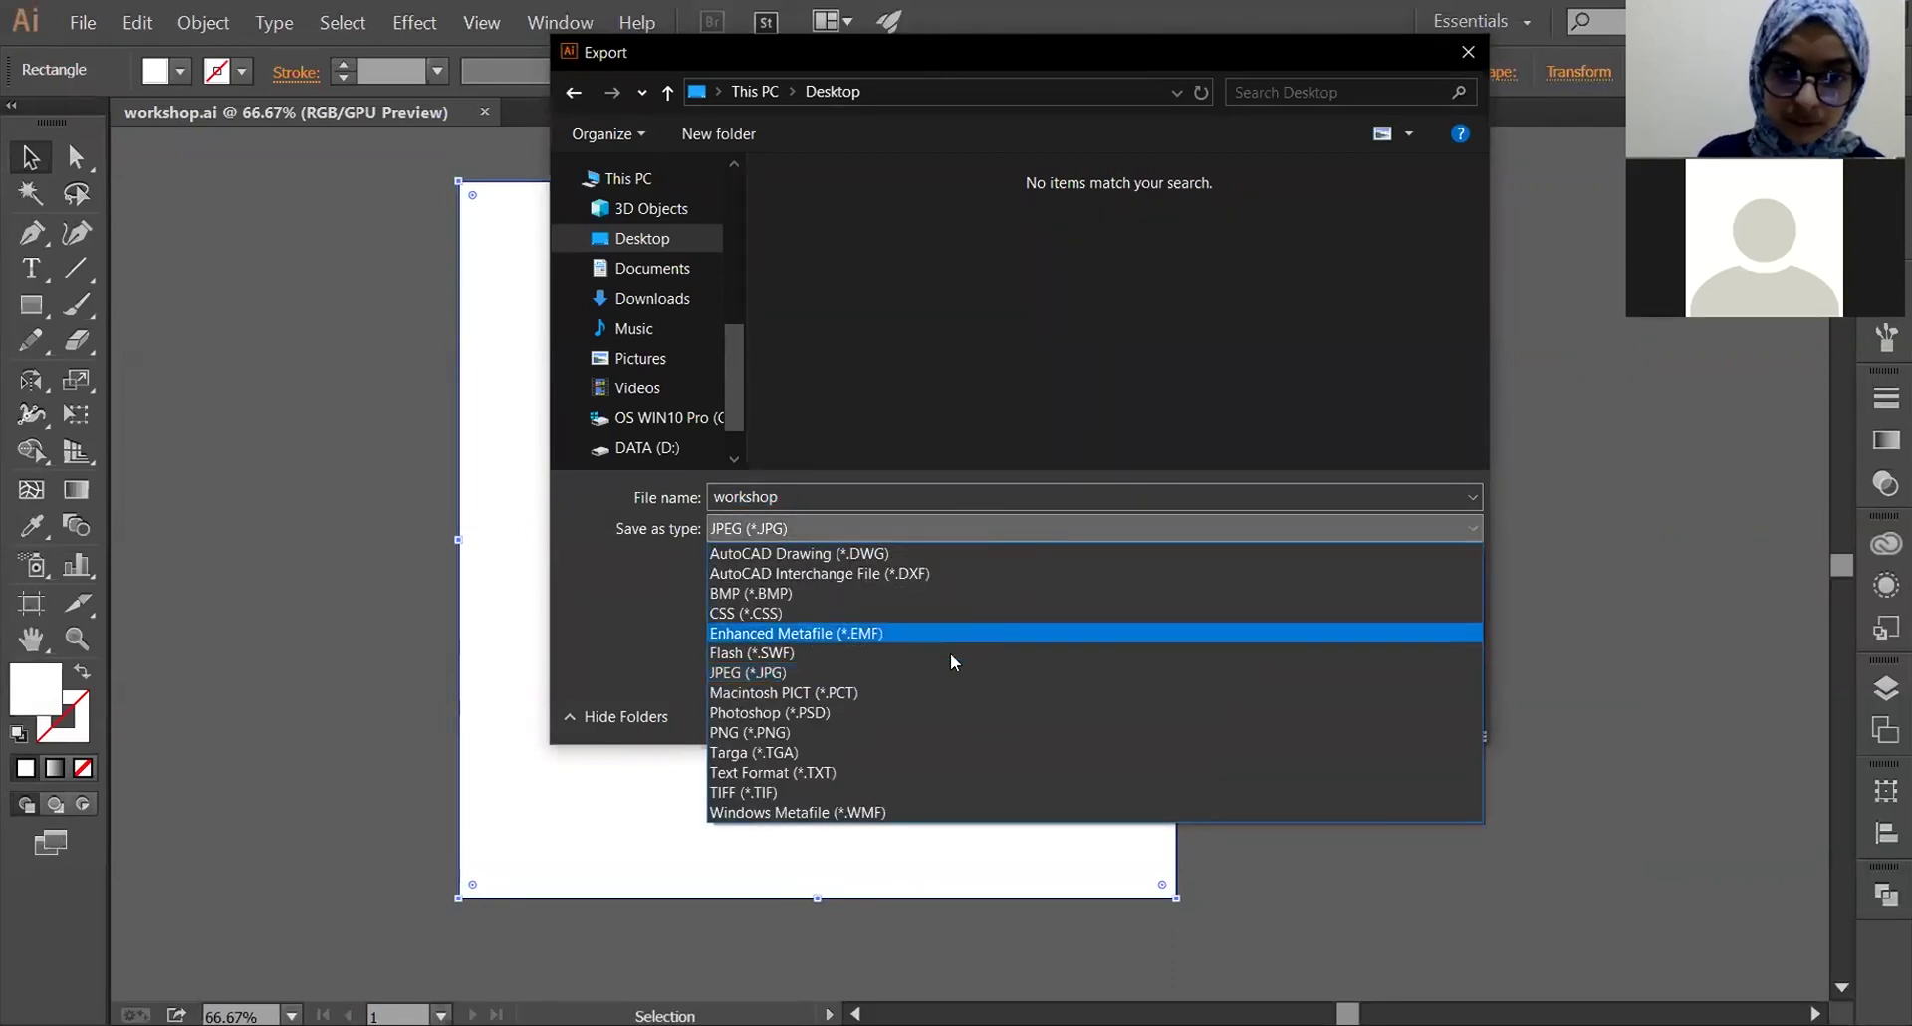
click(950, 731)
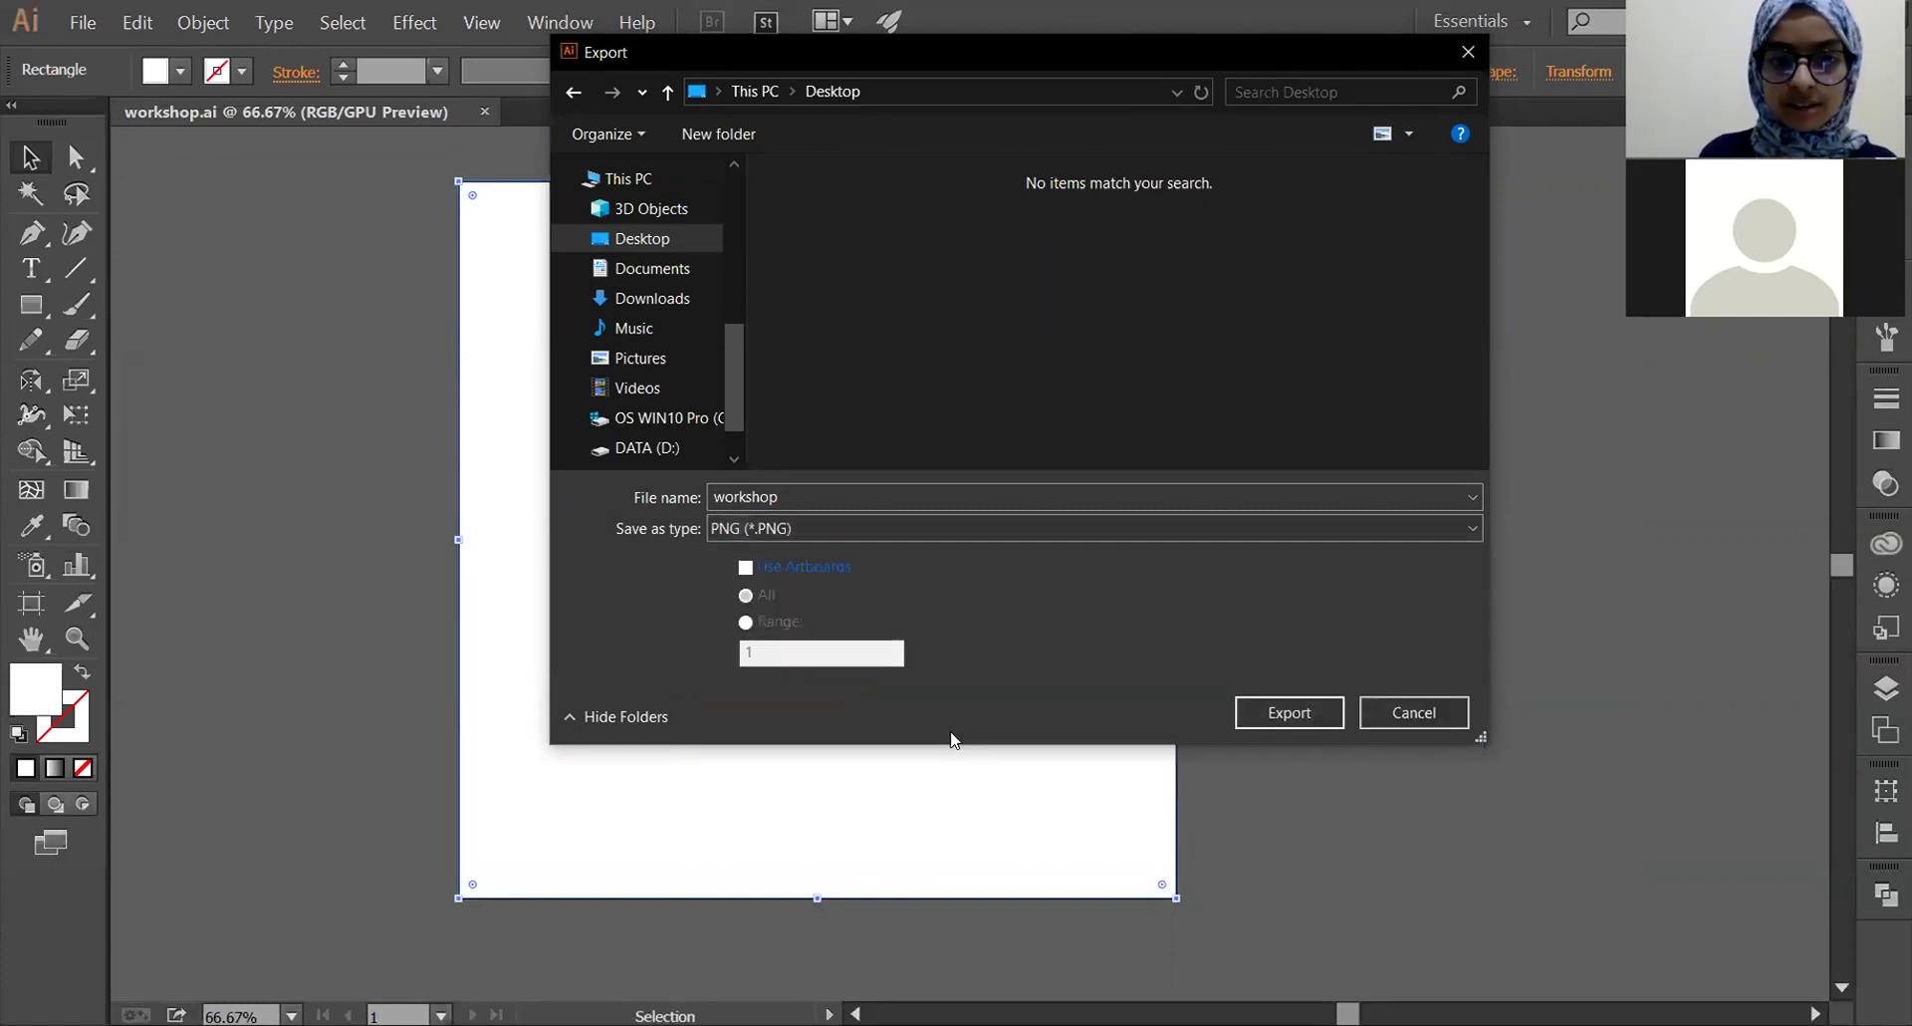
click(1257, 712)
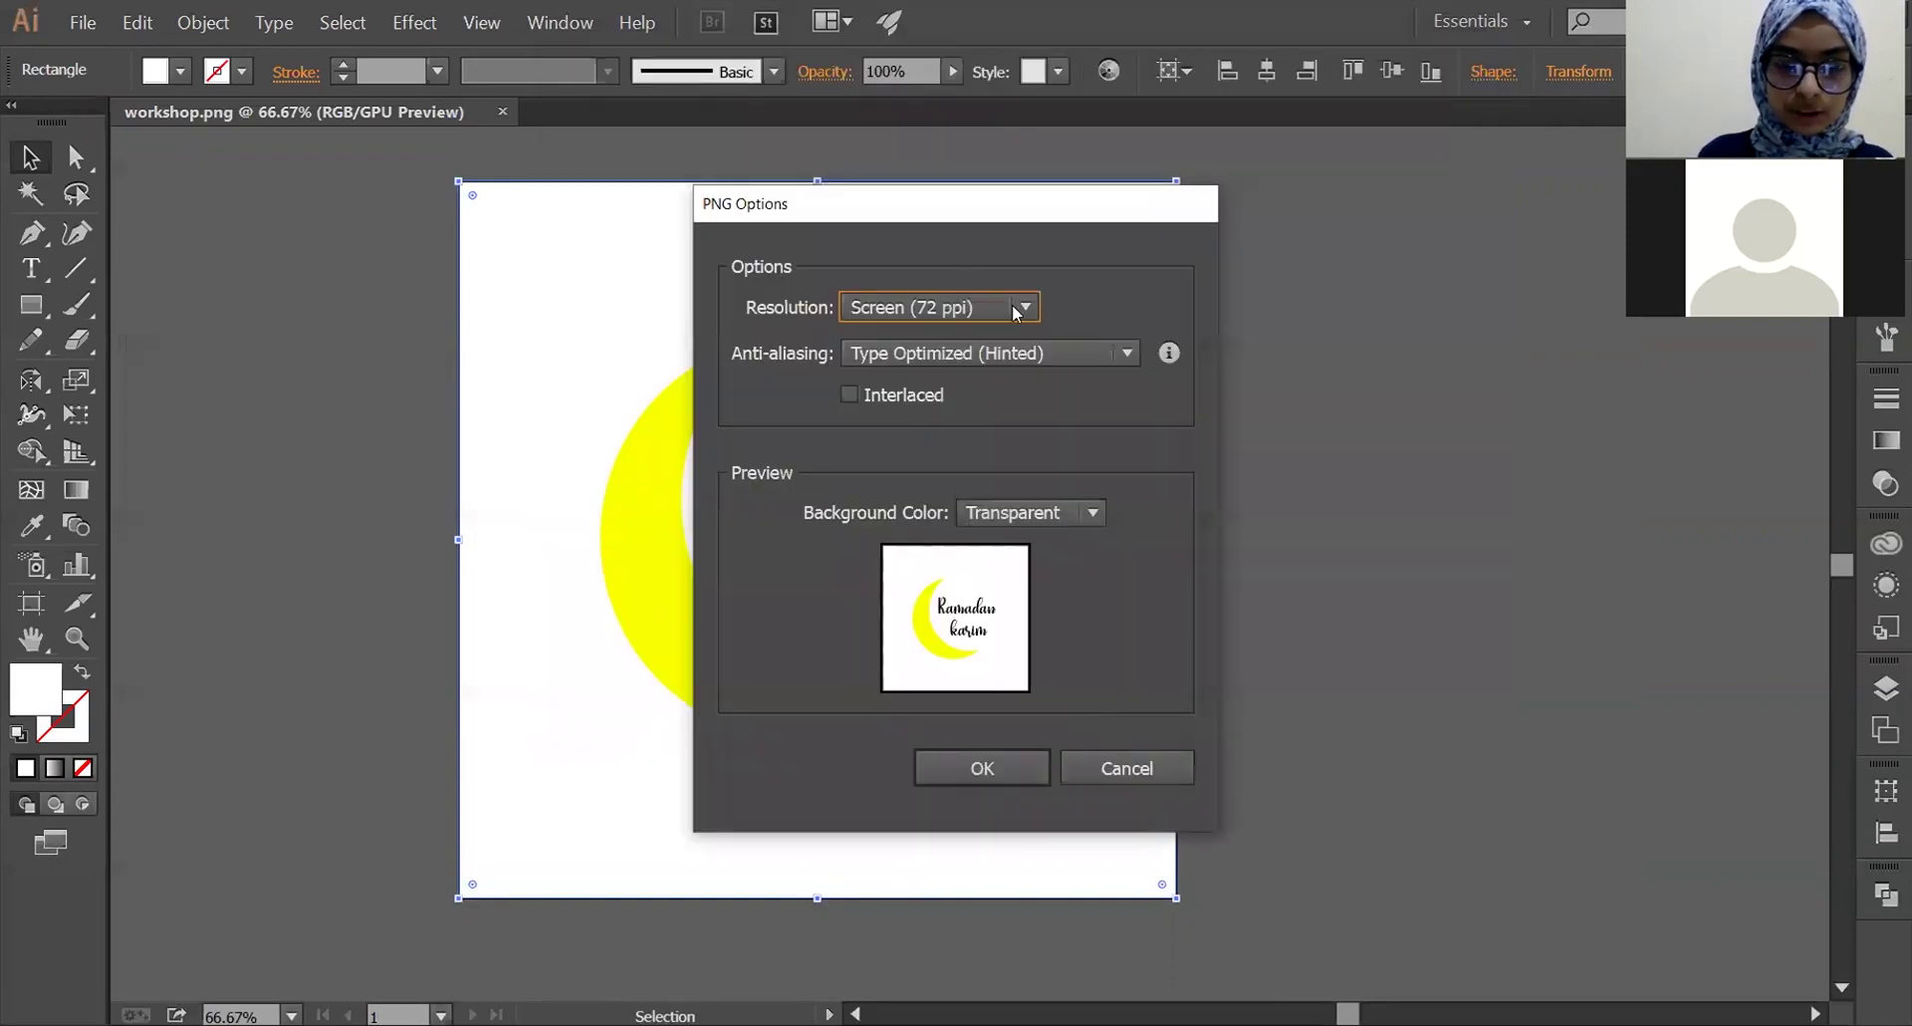
- Set PNG options to High (300 ppi), Type Optimized anti-aliasing and transparent background, then confirm
click(1012, 303)
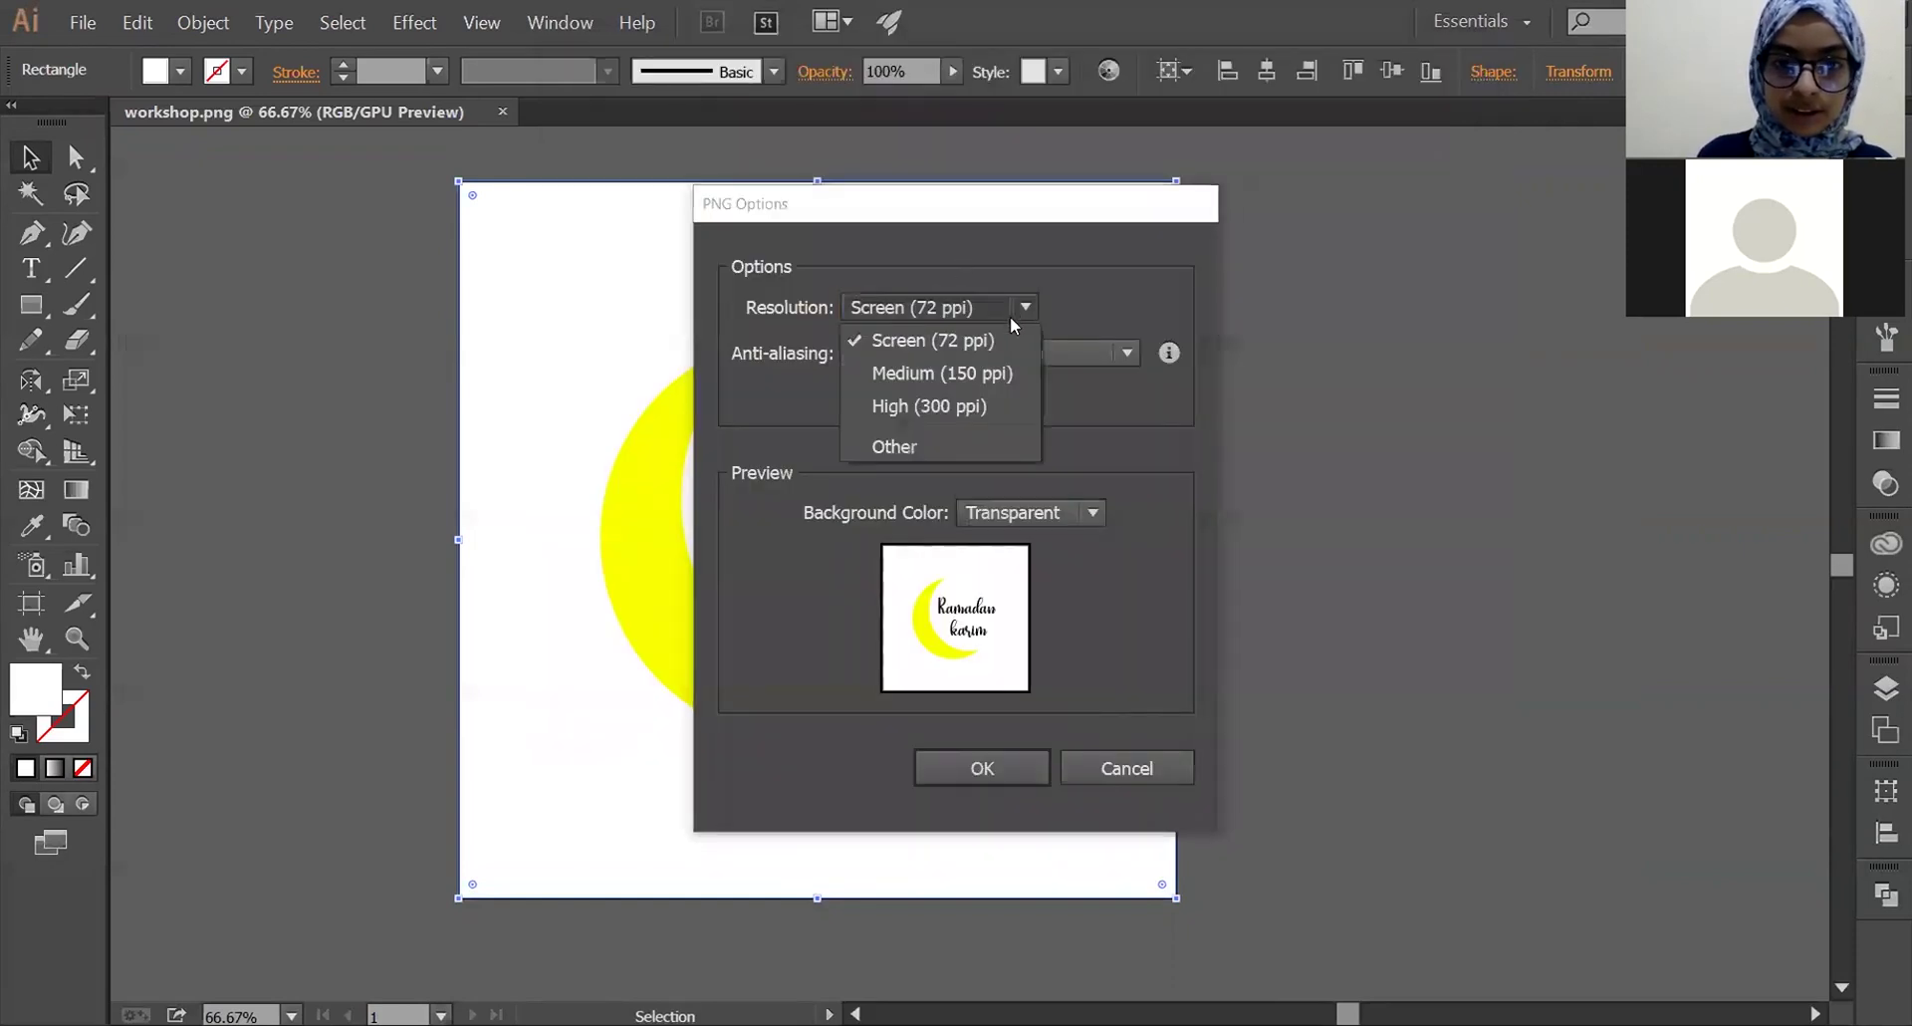
click(988, 406)
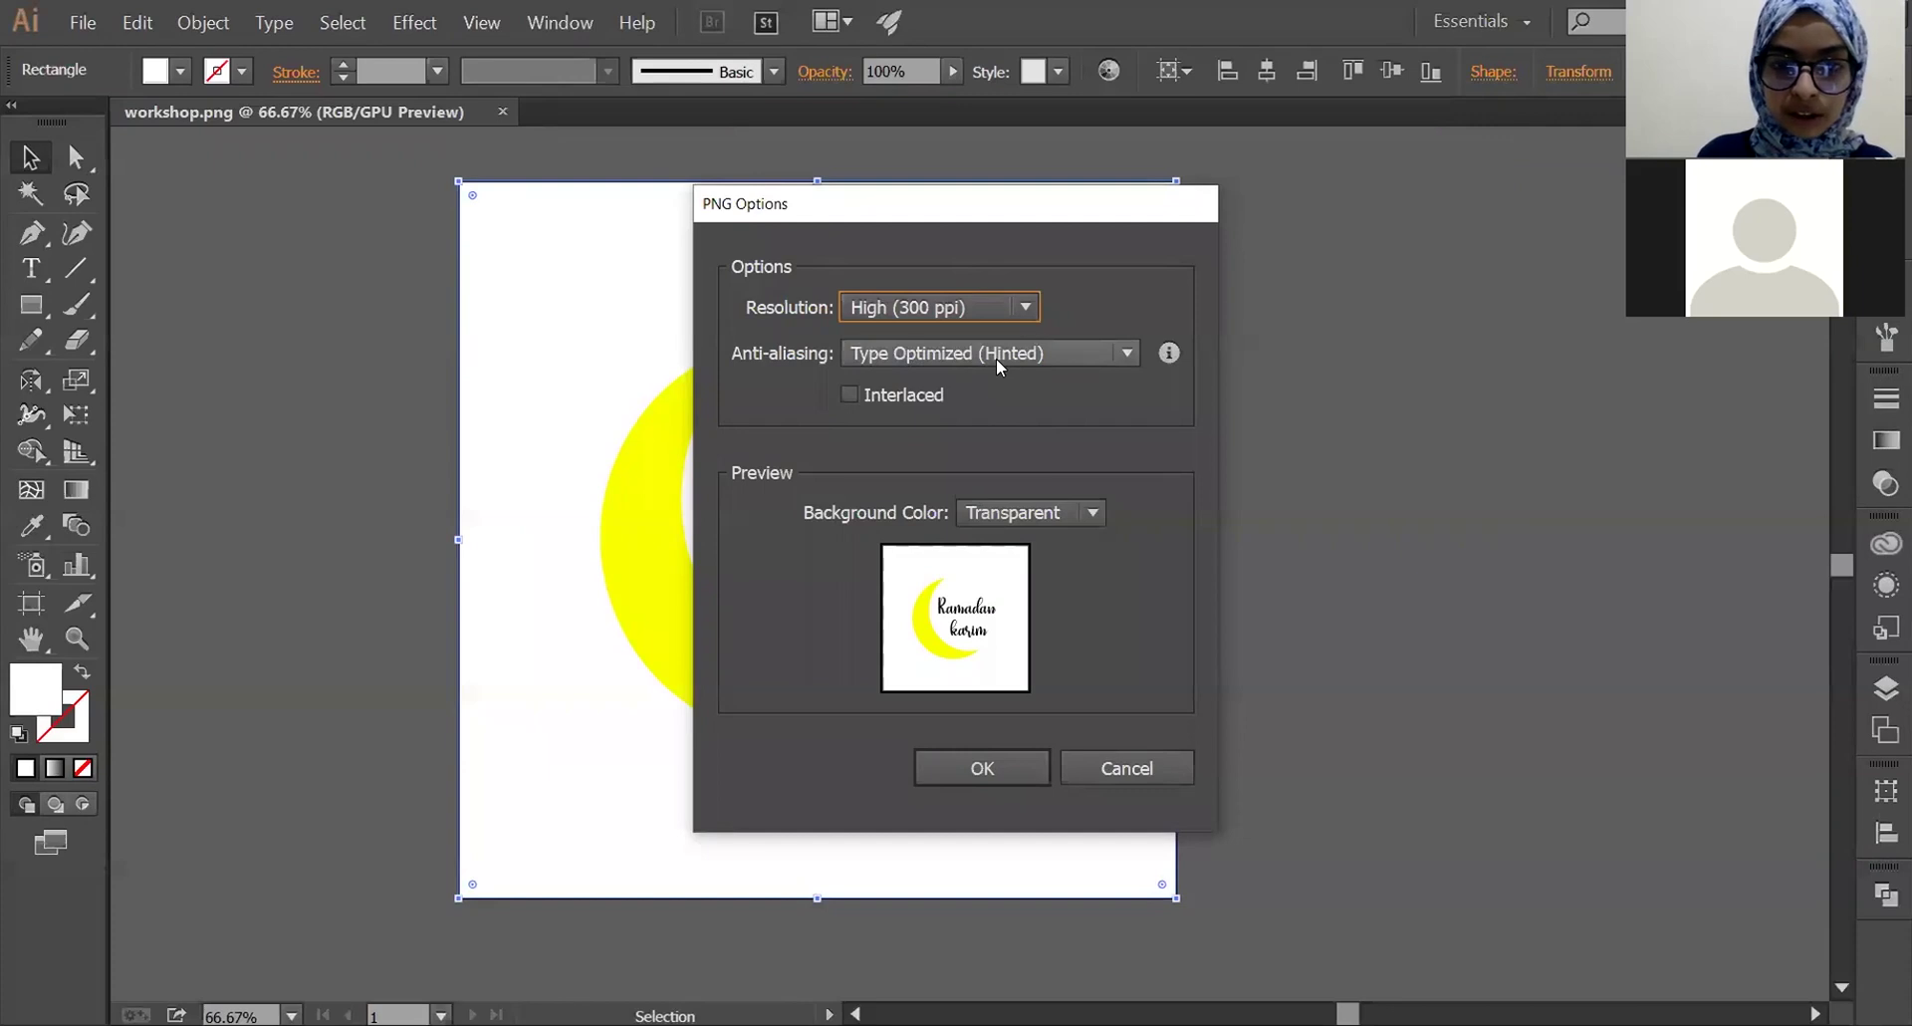
click(996, 356)
click(996, 357)
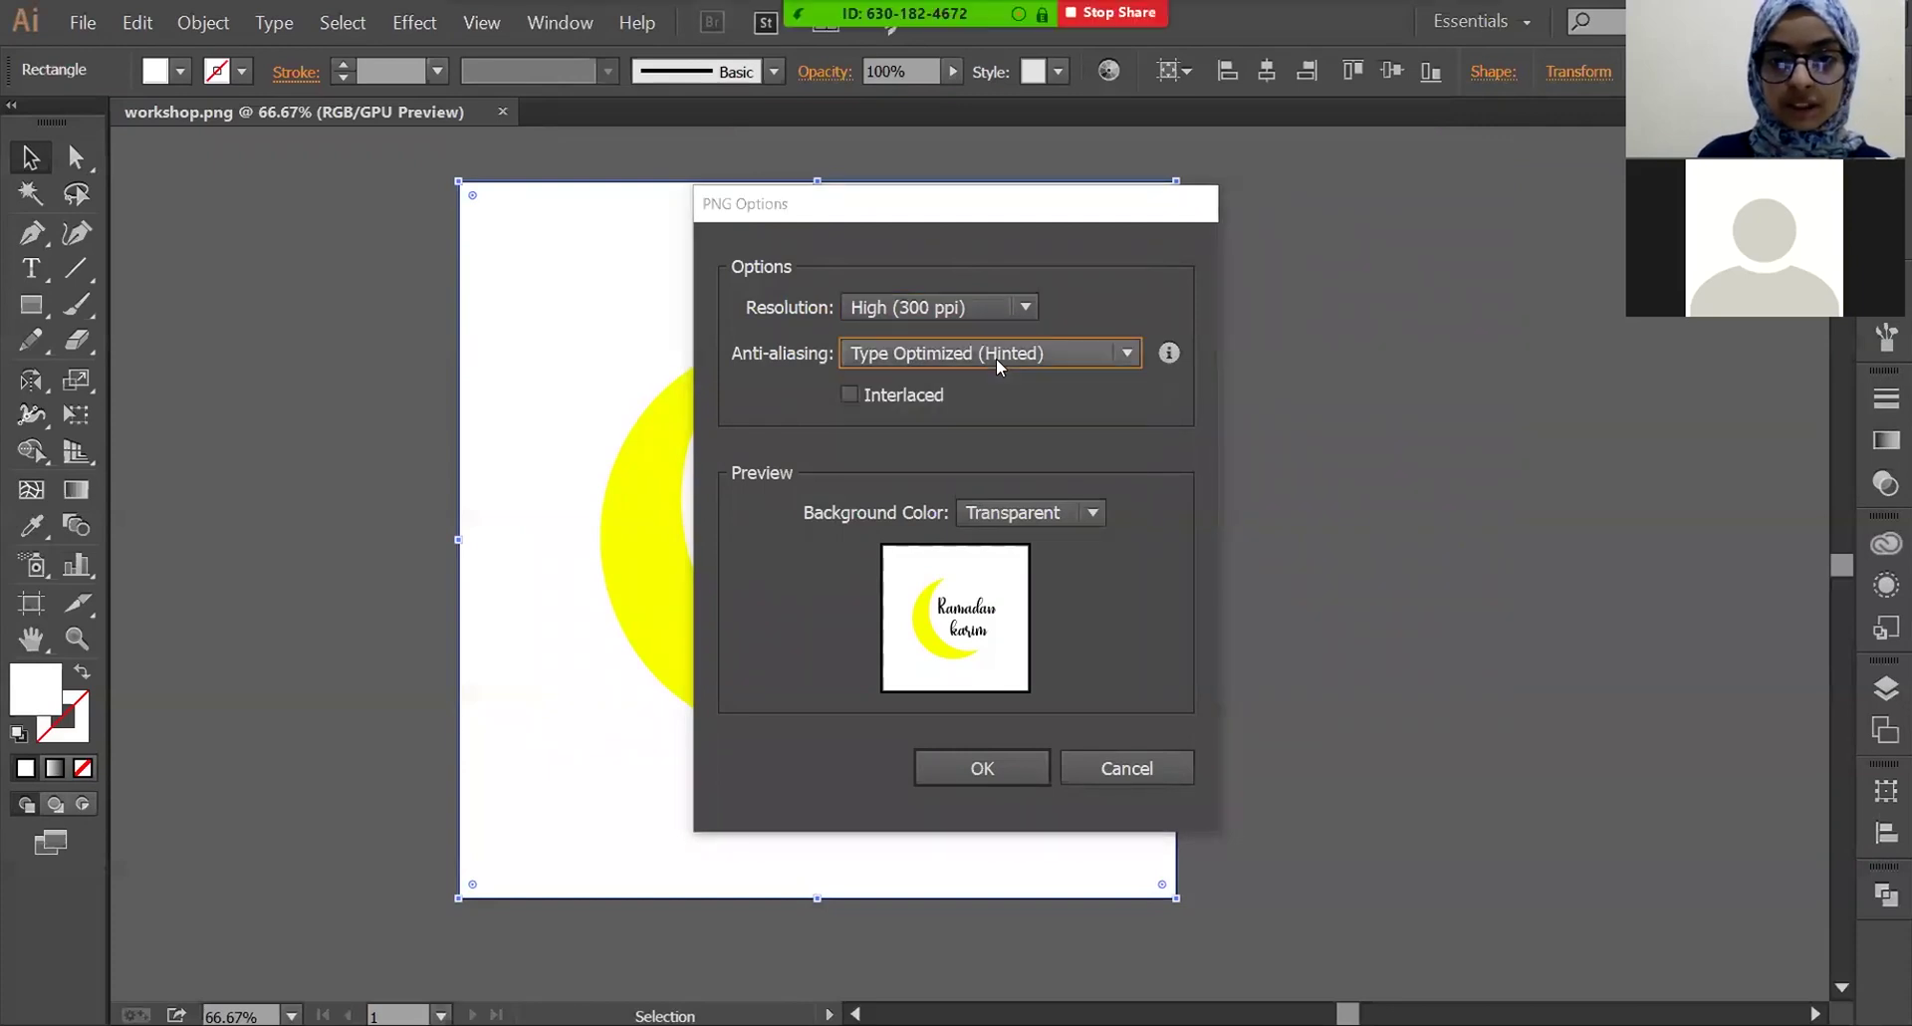
click(1036, 523)
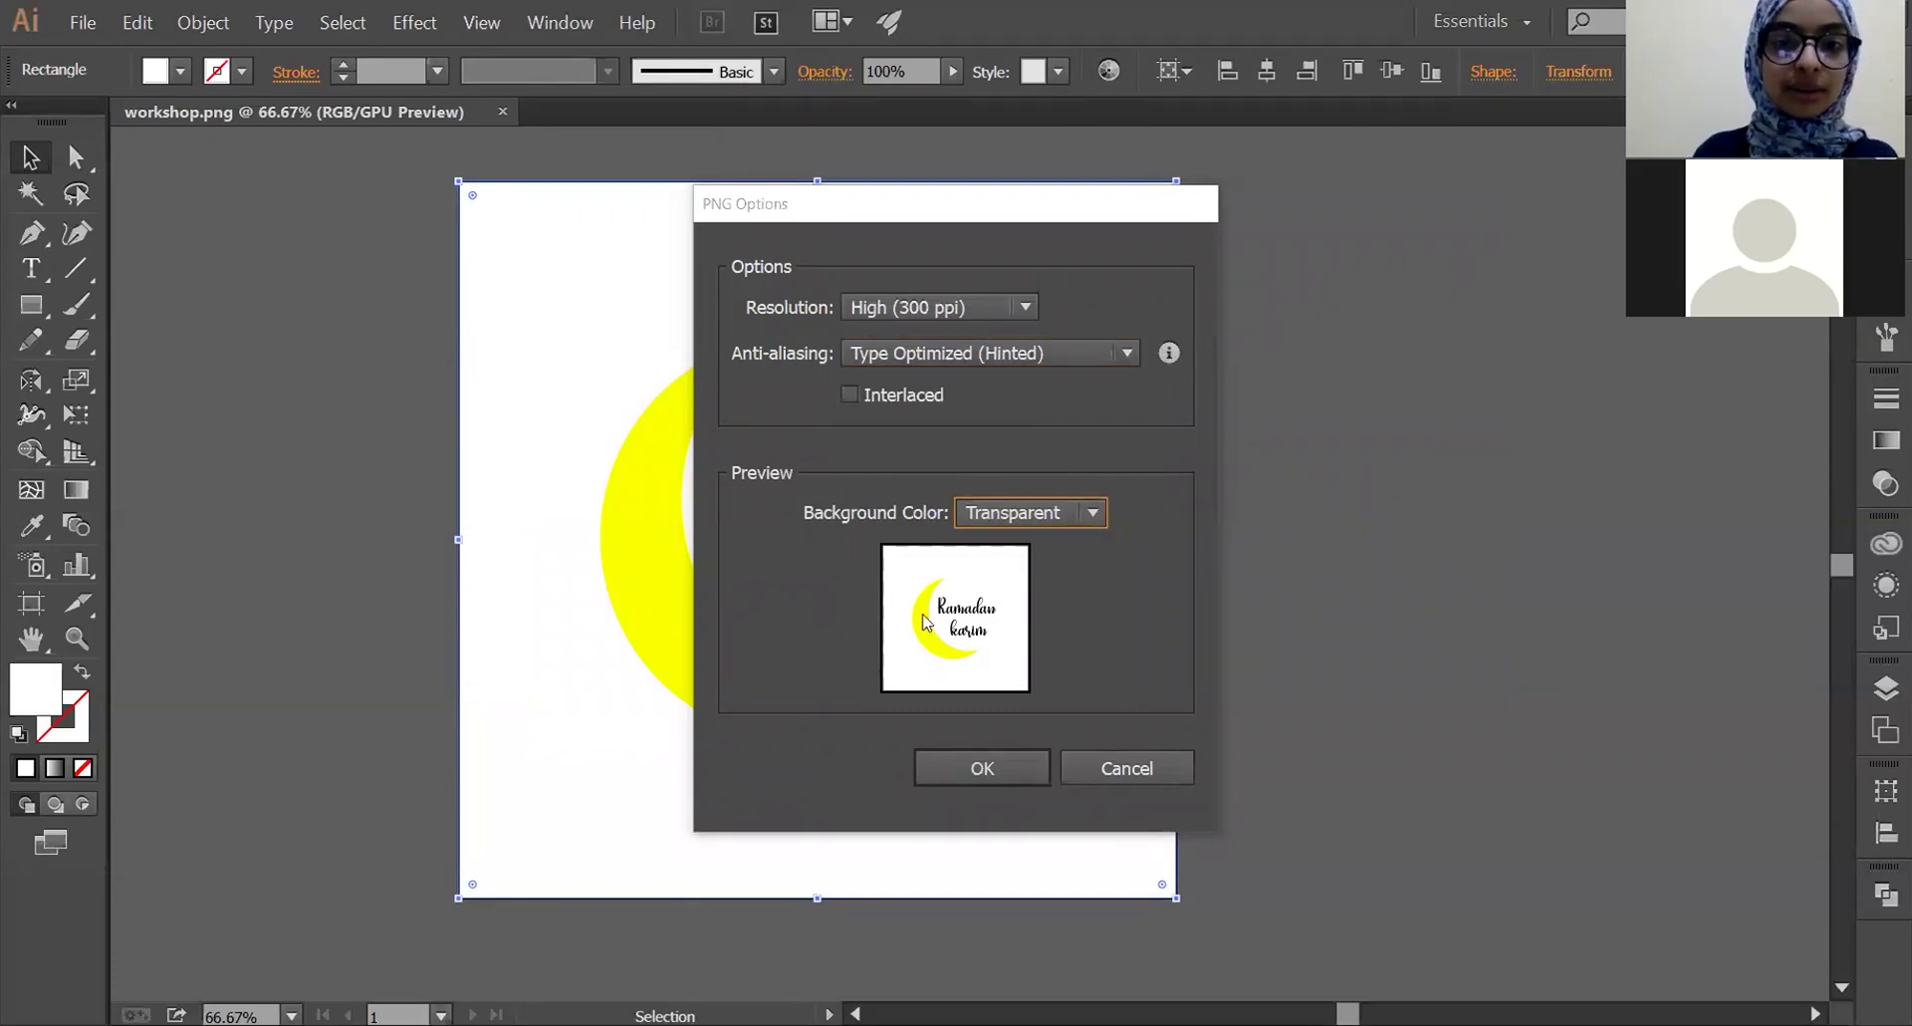
click(1028, 517)
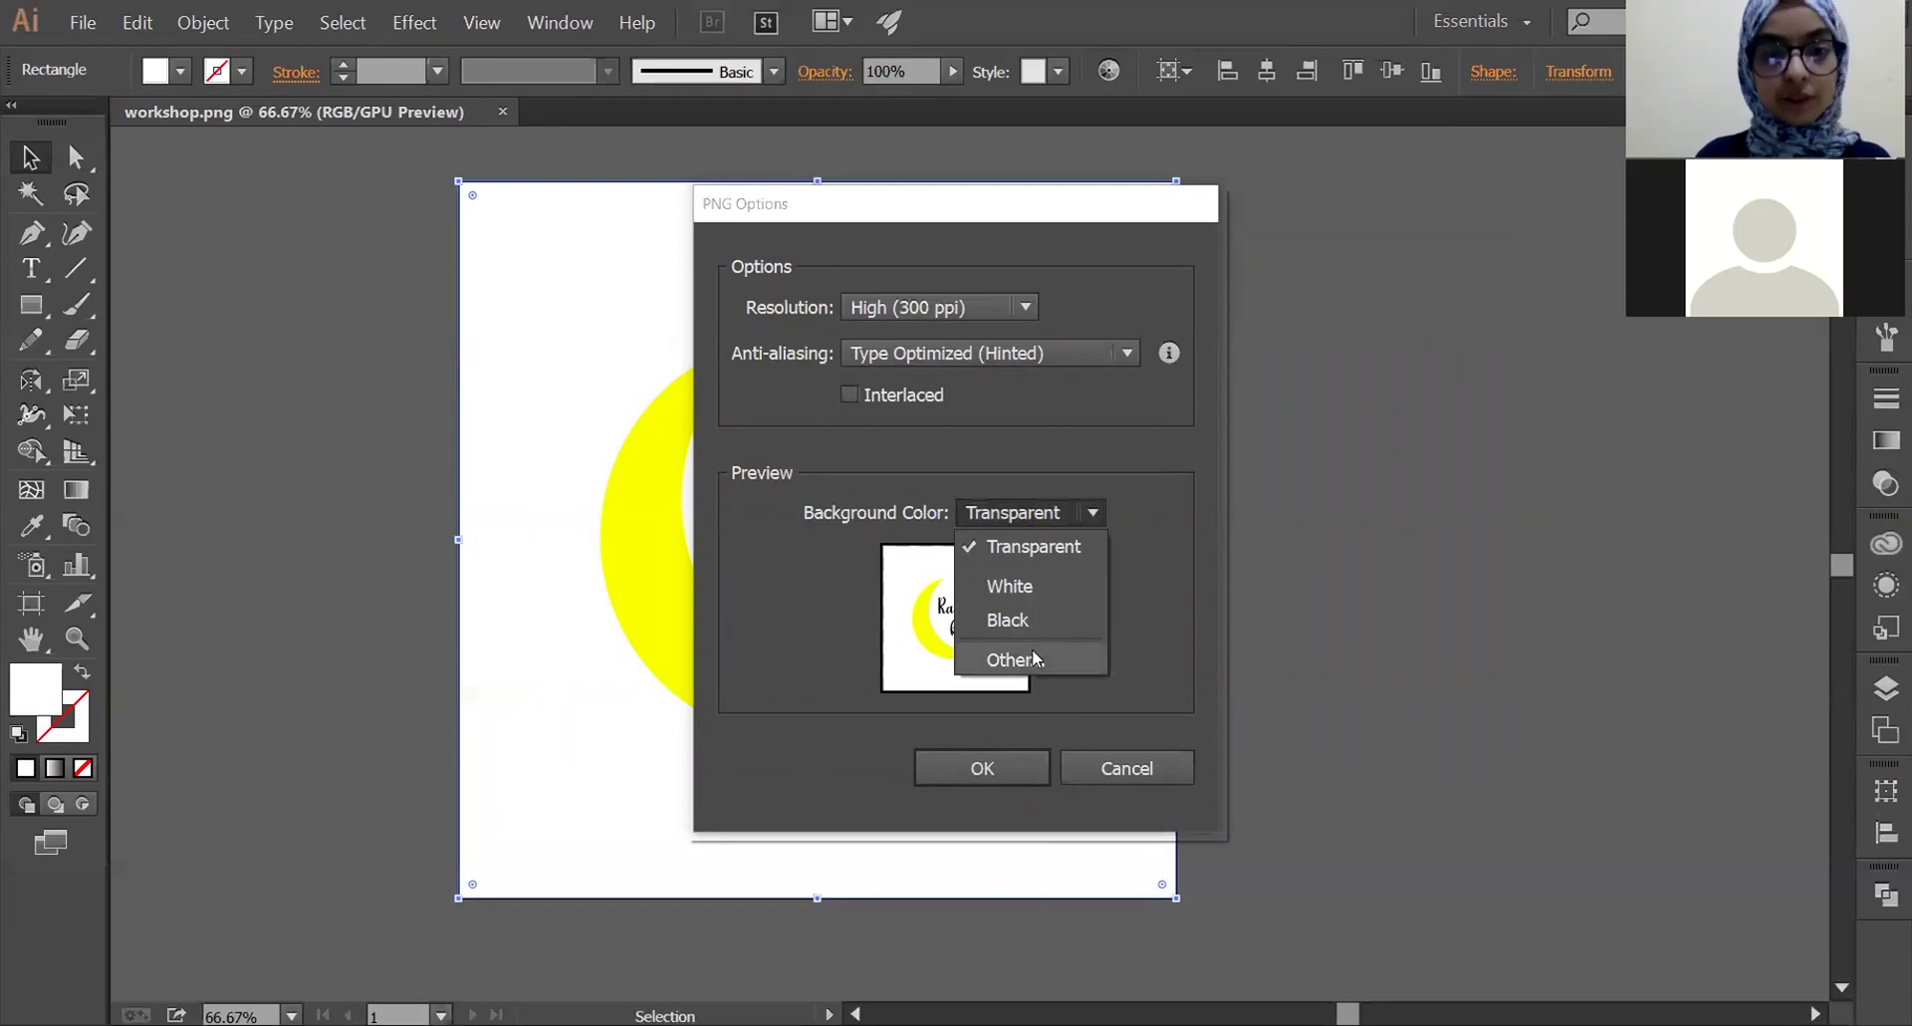
click(1028, 549)
click(994, 769)
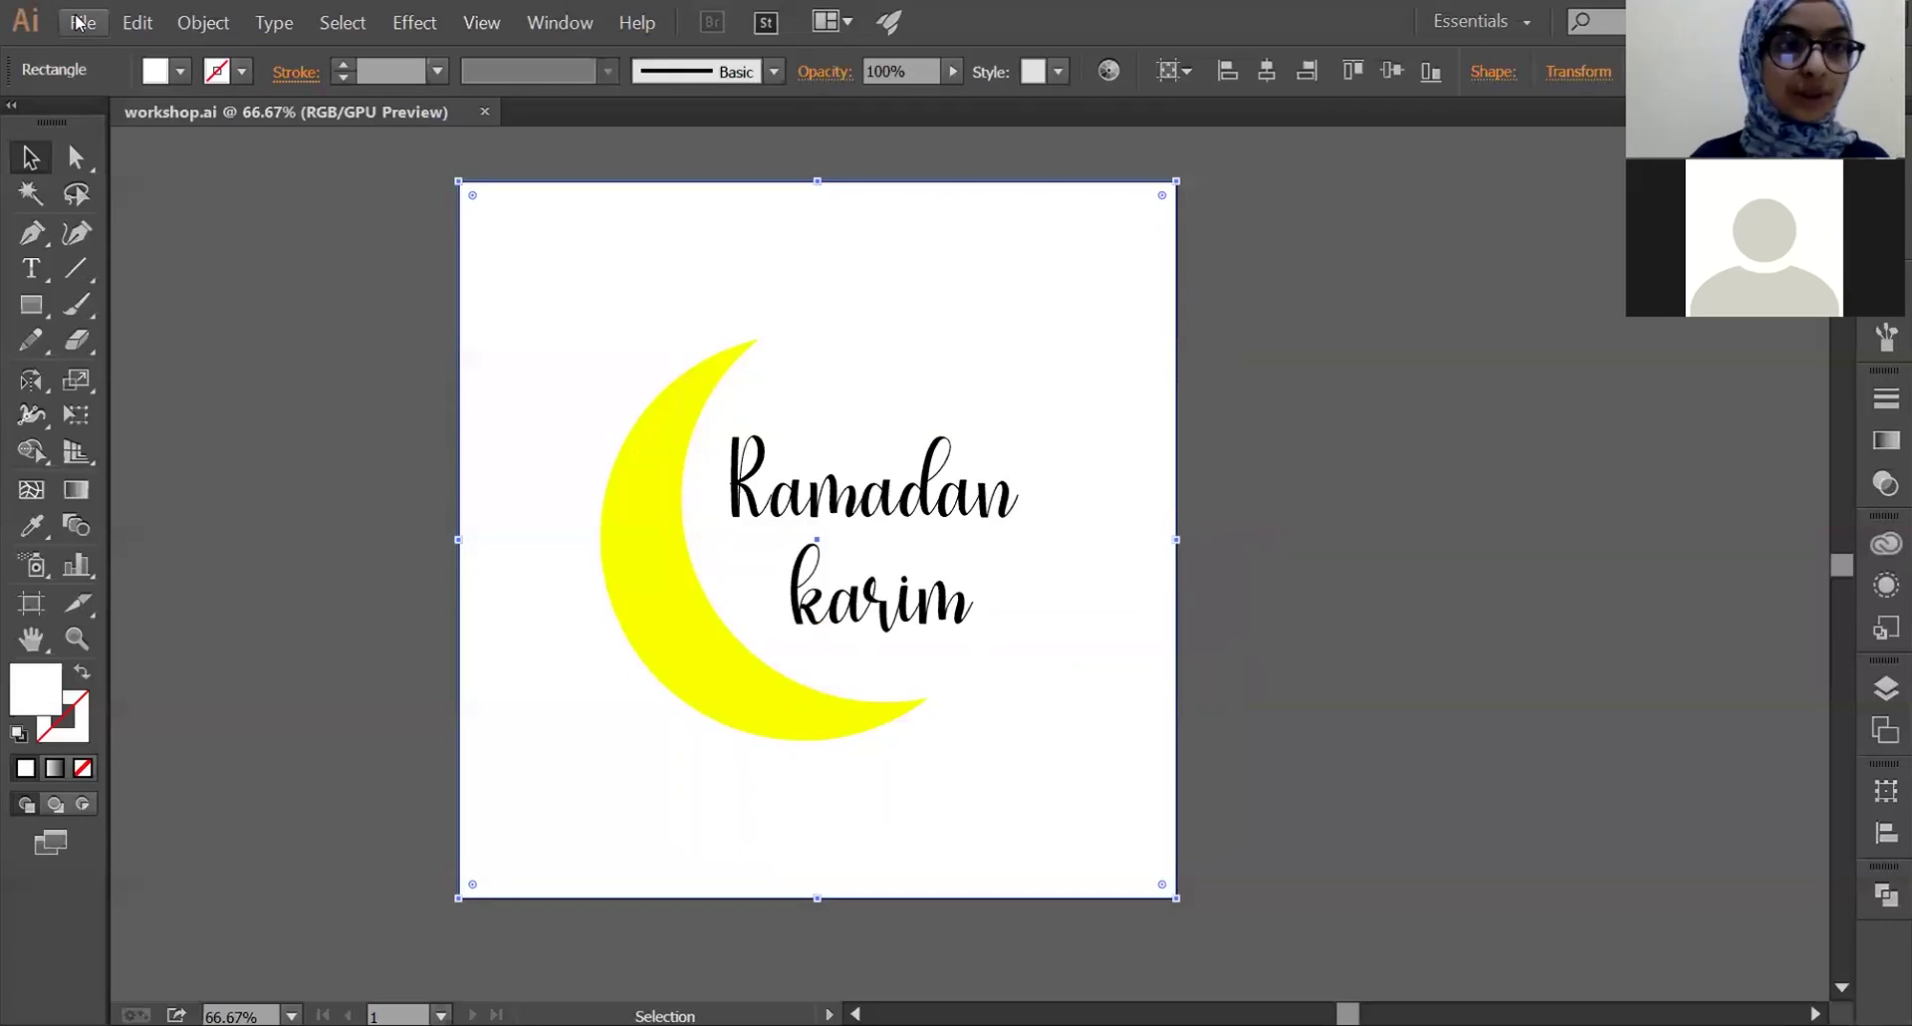
- In Save for Web, apply the JPEG High preset with quality 100 and white matte
click(79, 22)
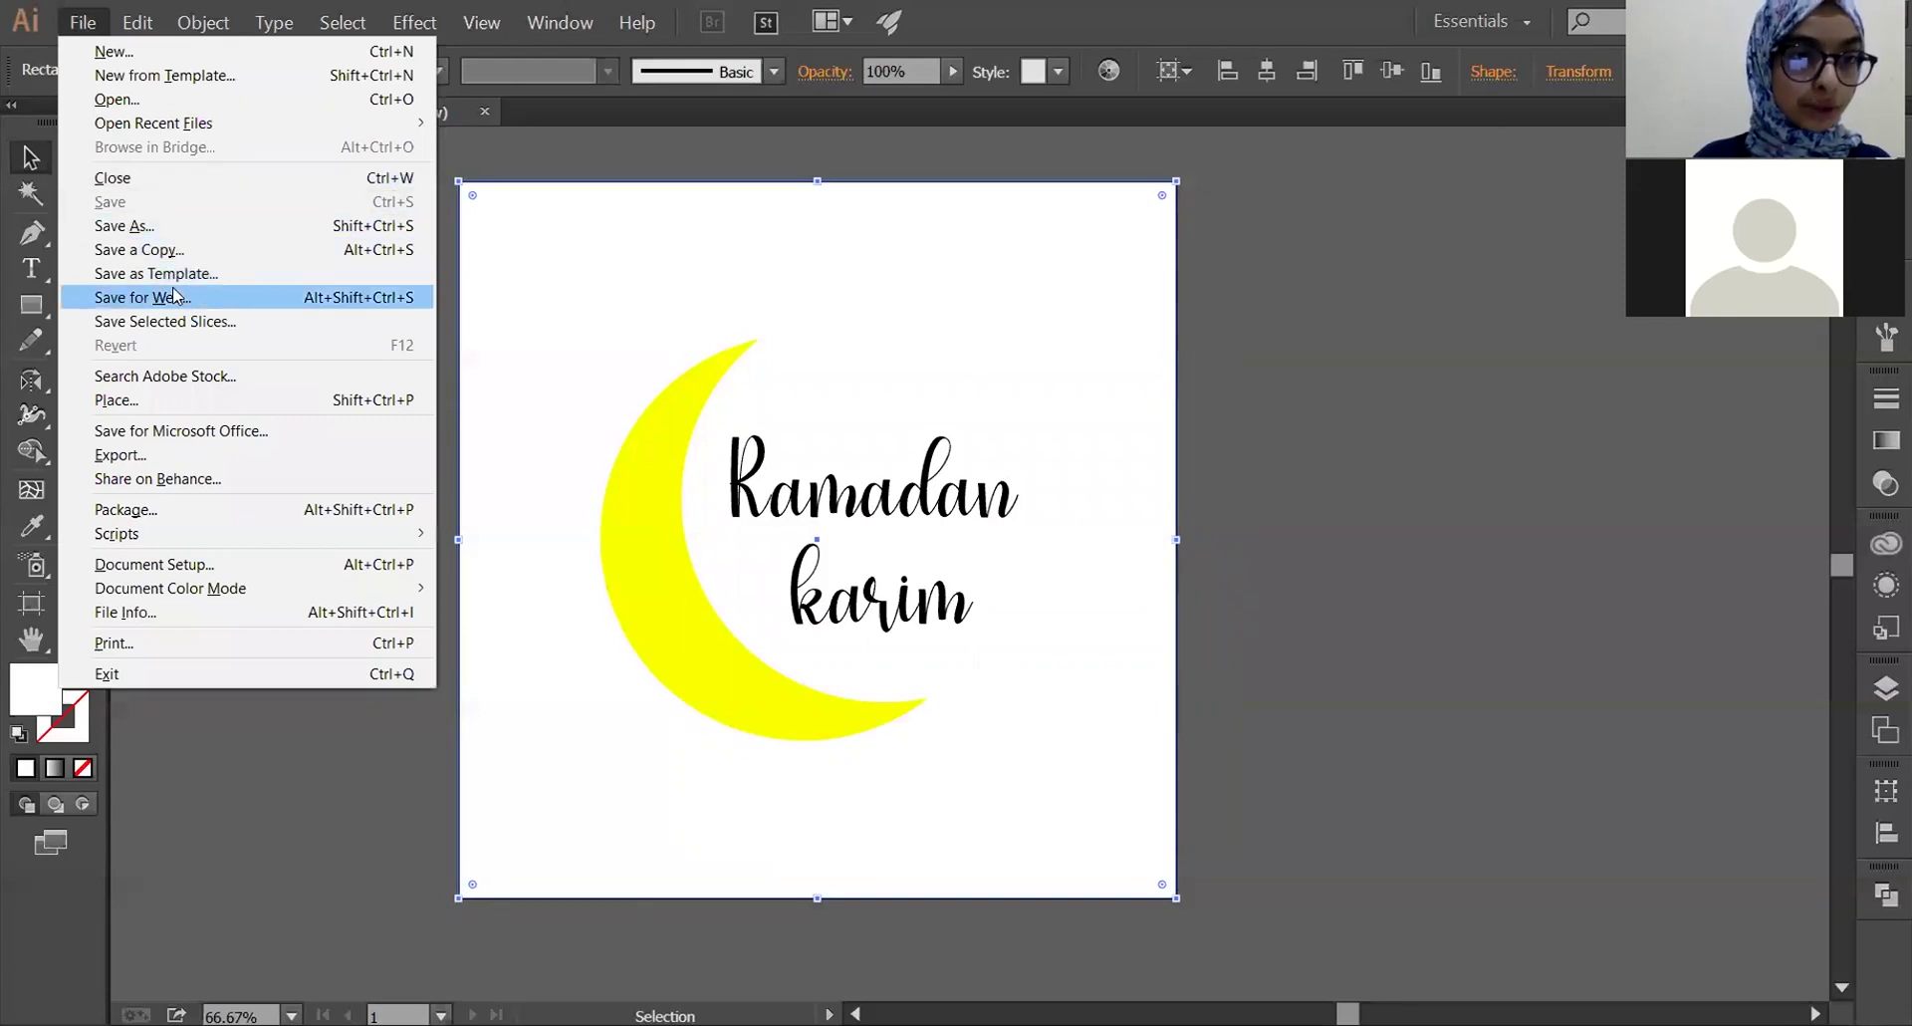
click(174, 297)
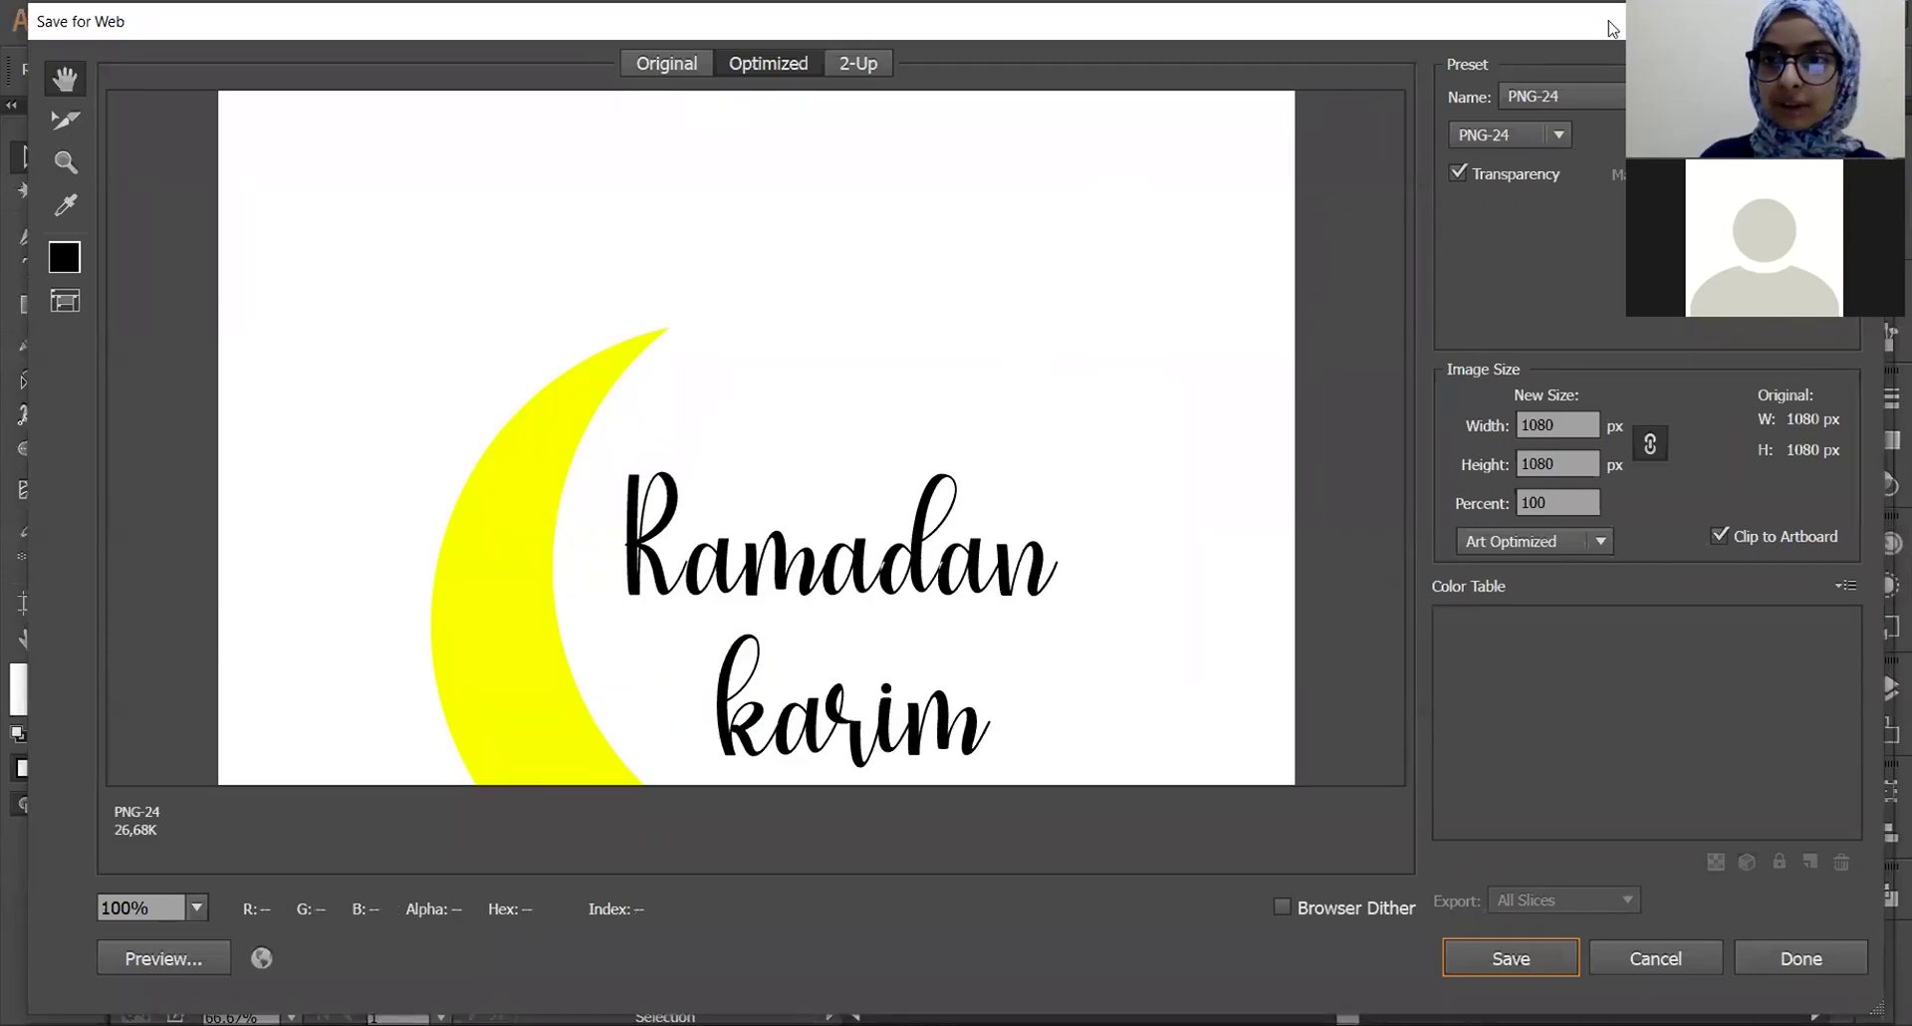
click(1609, 103)
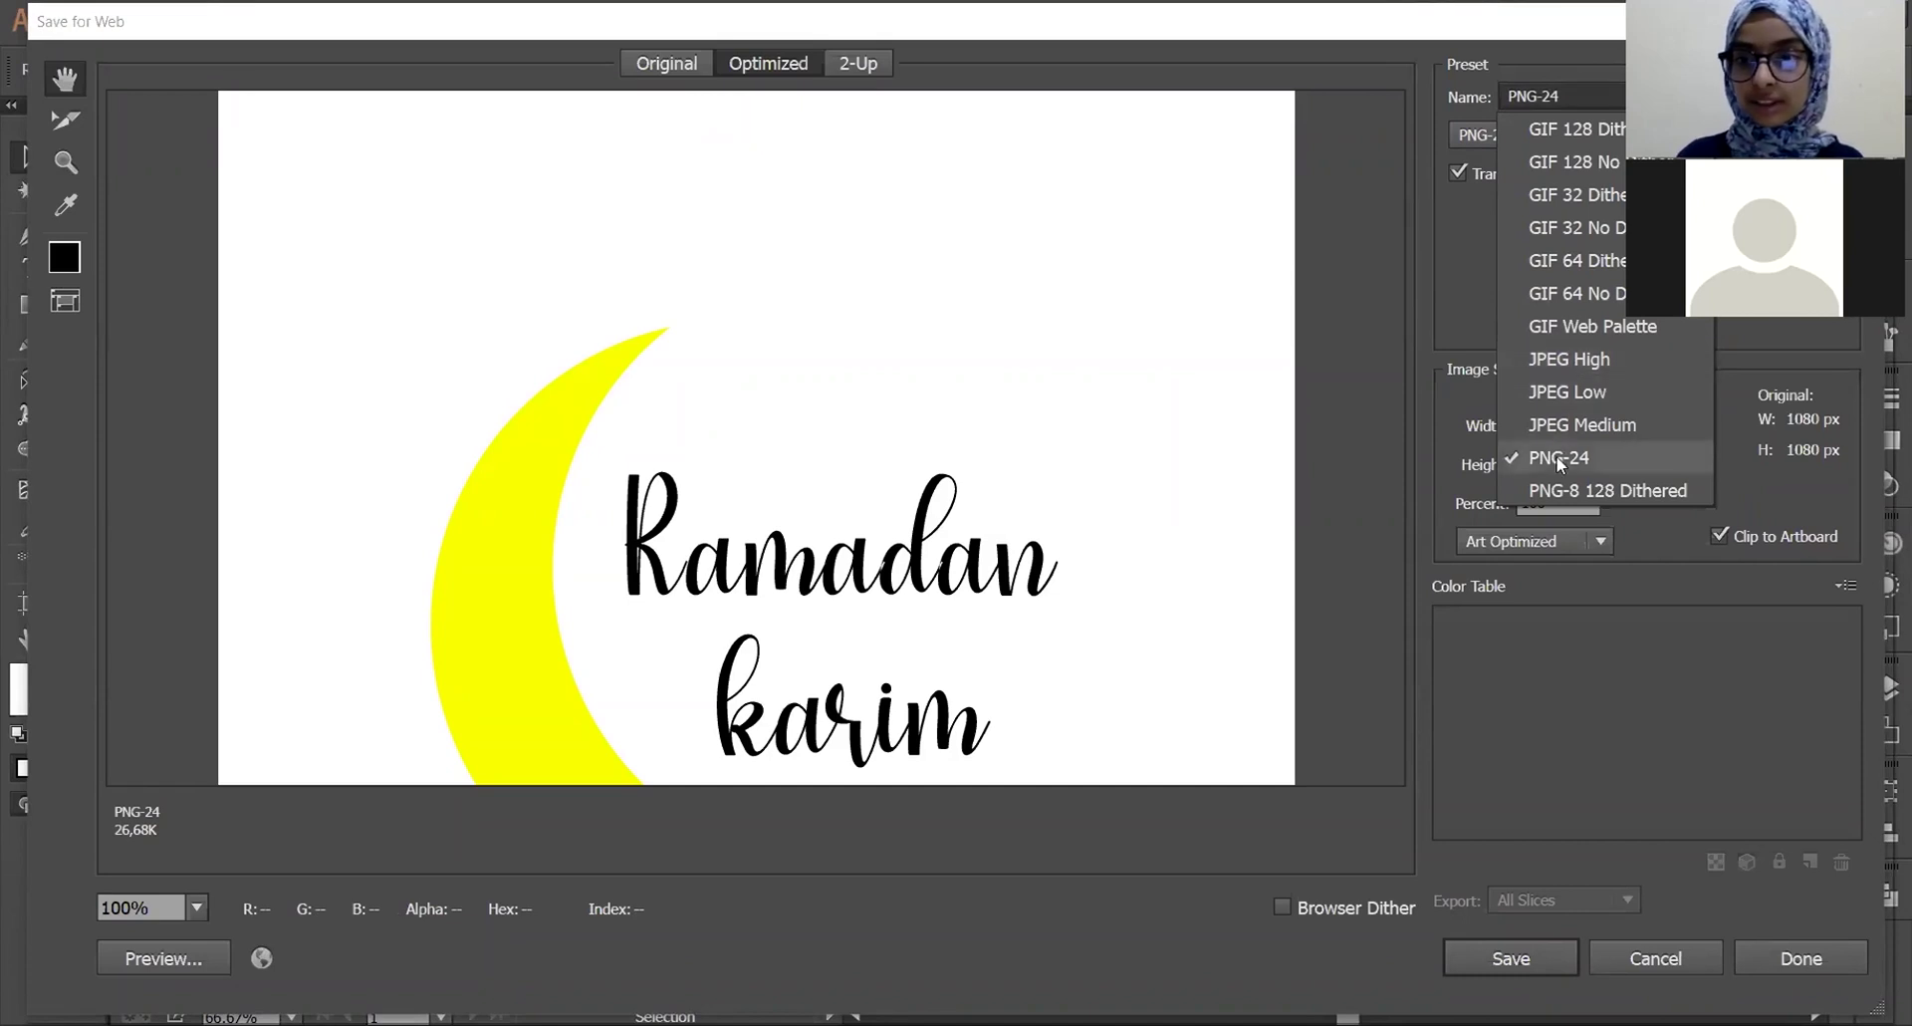
click(1622, 358)
click(1708, 174)
drag(1693, 203, 1773, 202)
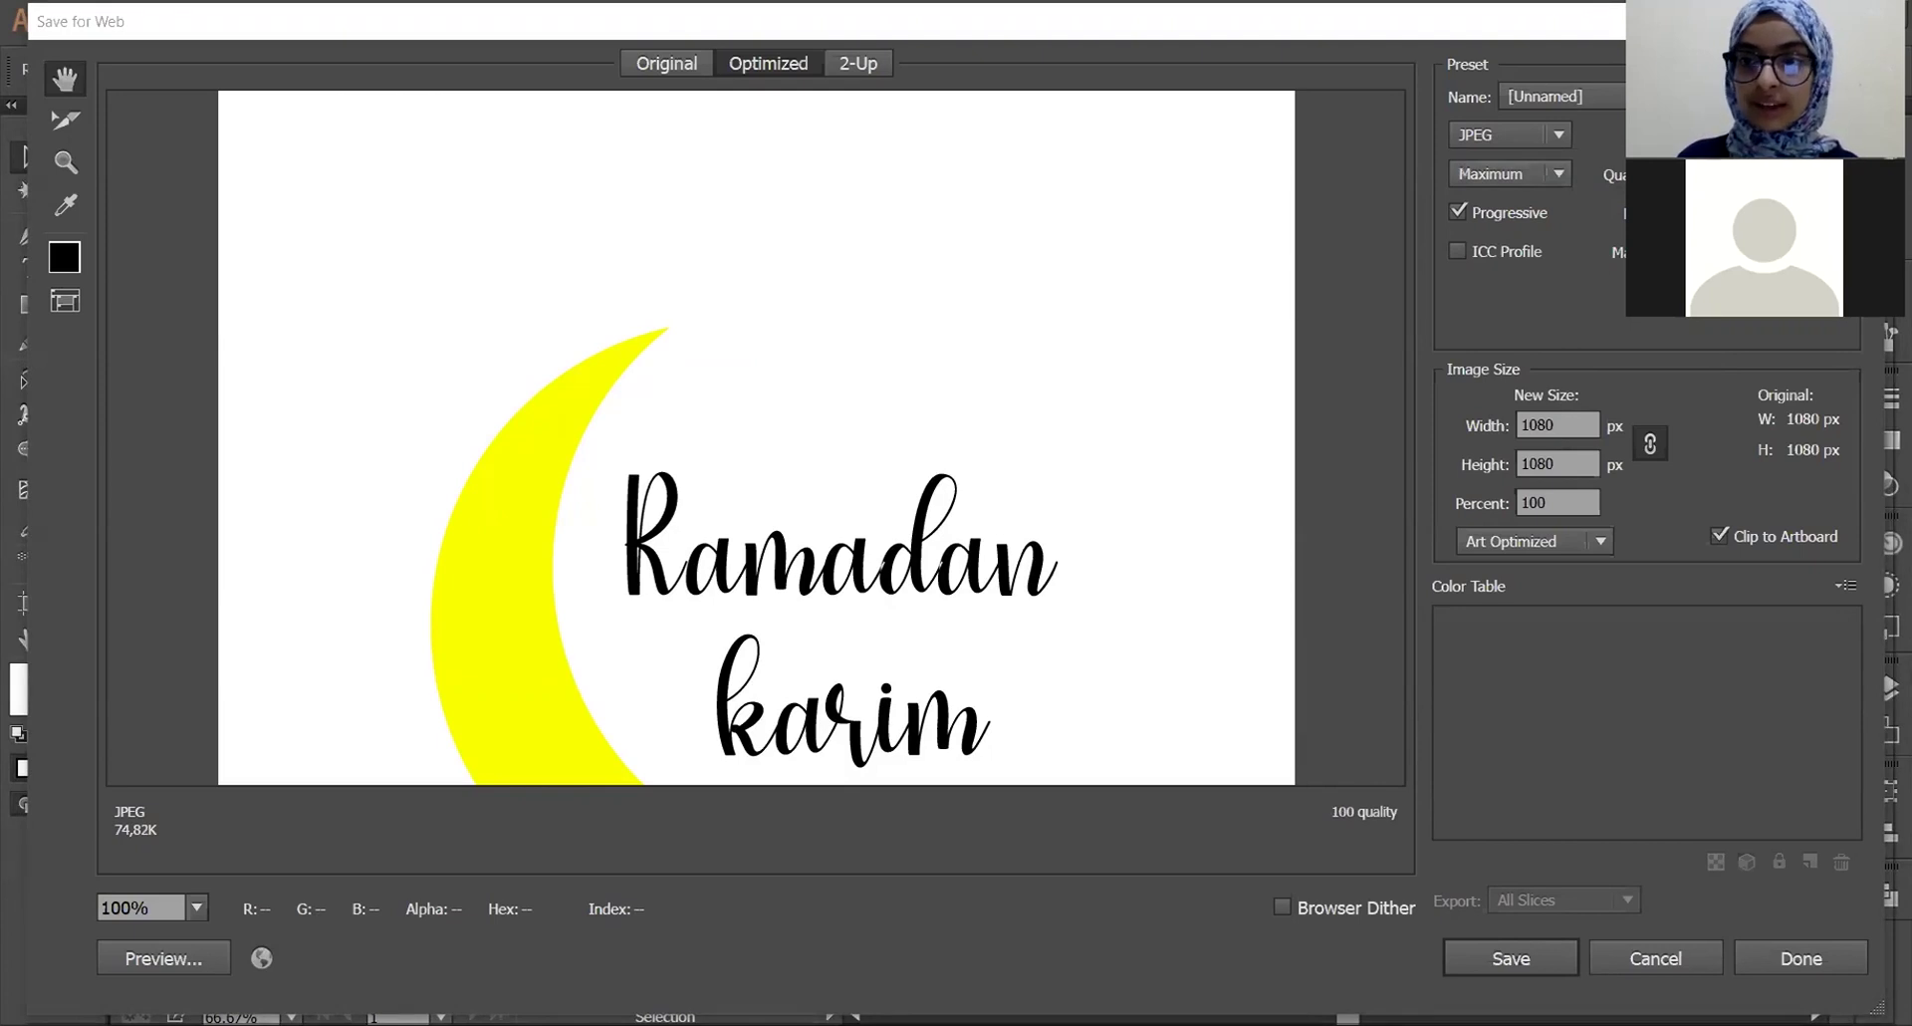
click(1673, 253)
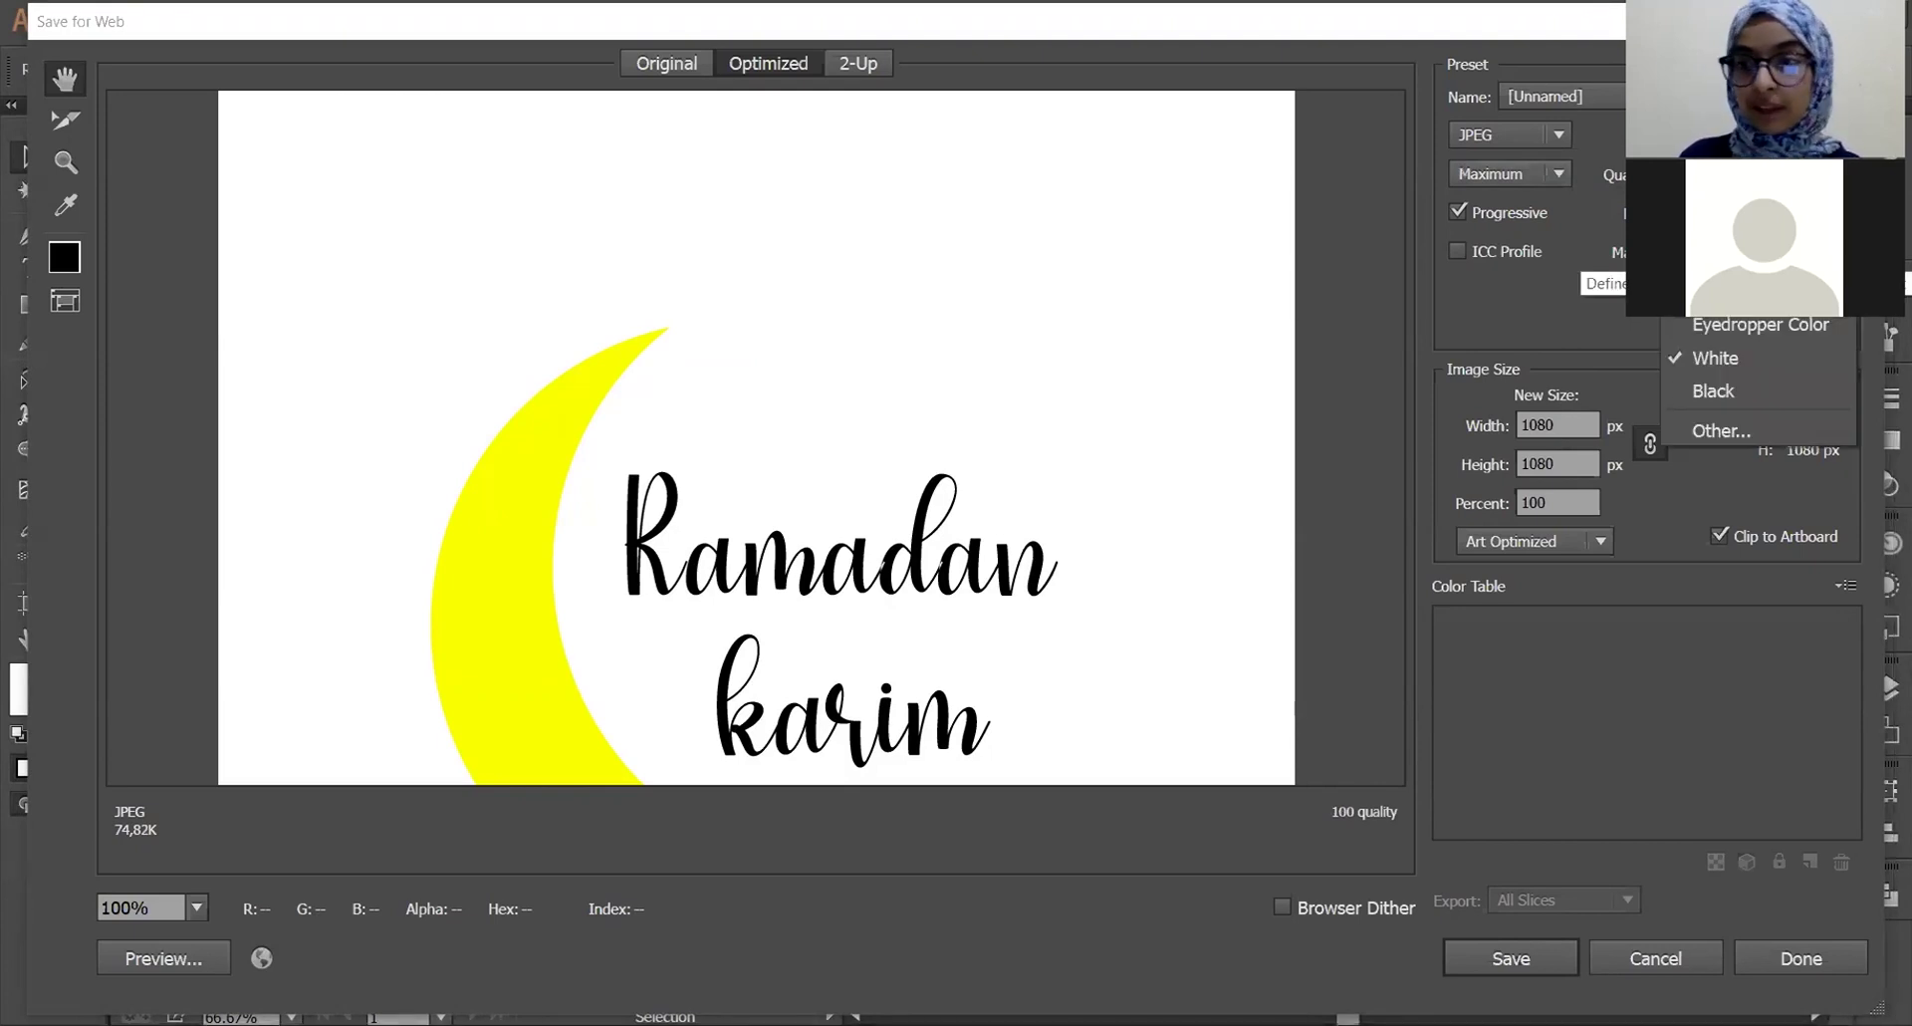
click(1673, 253)
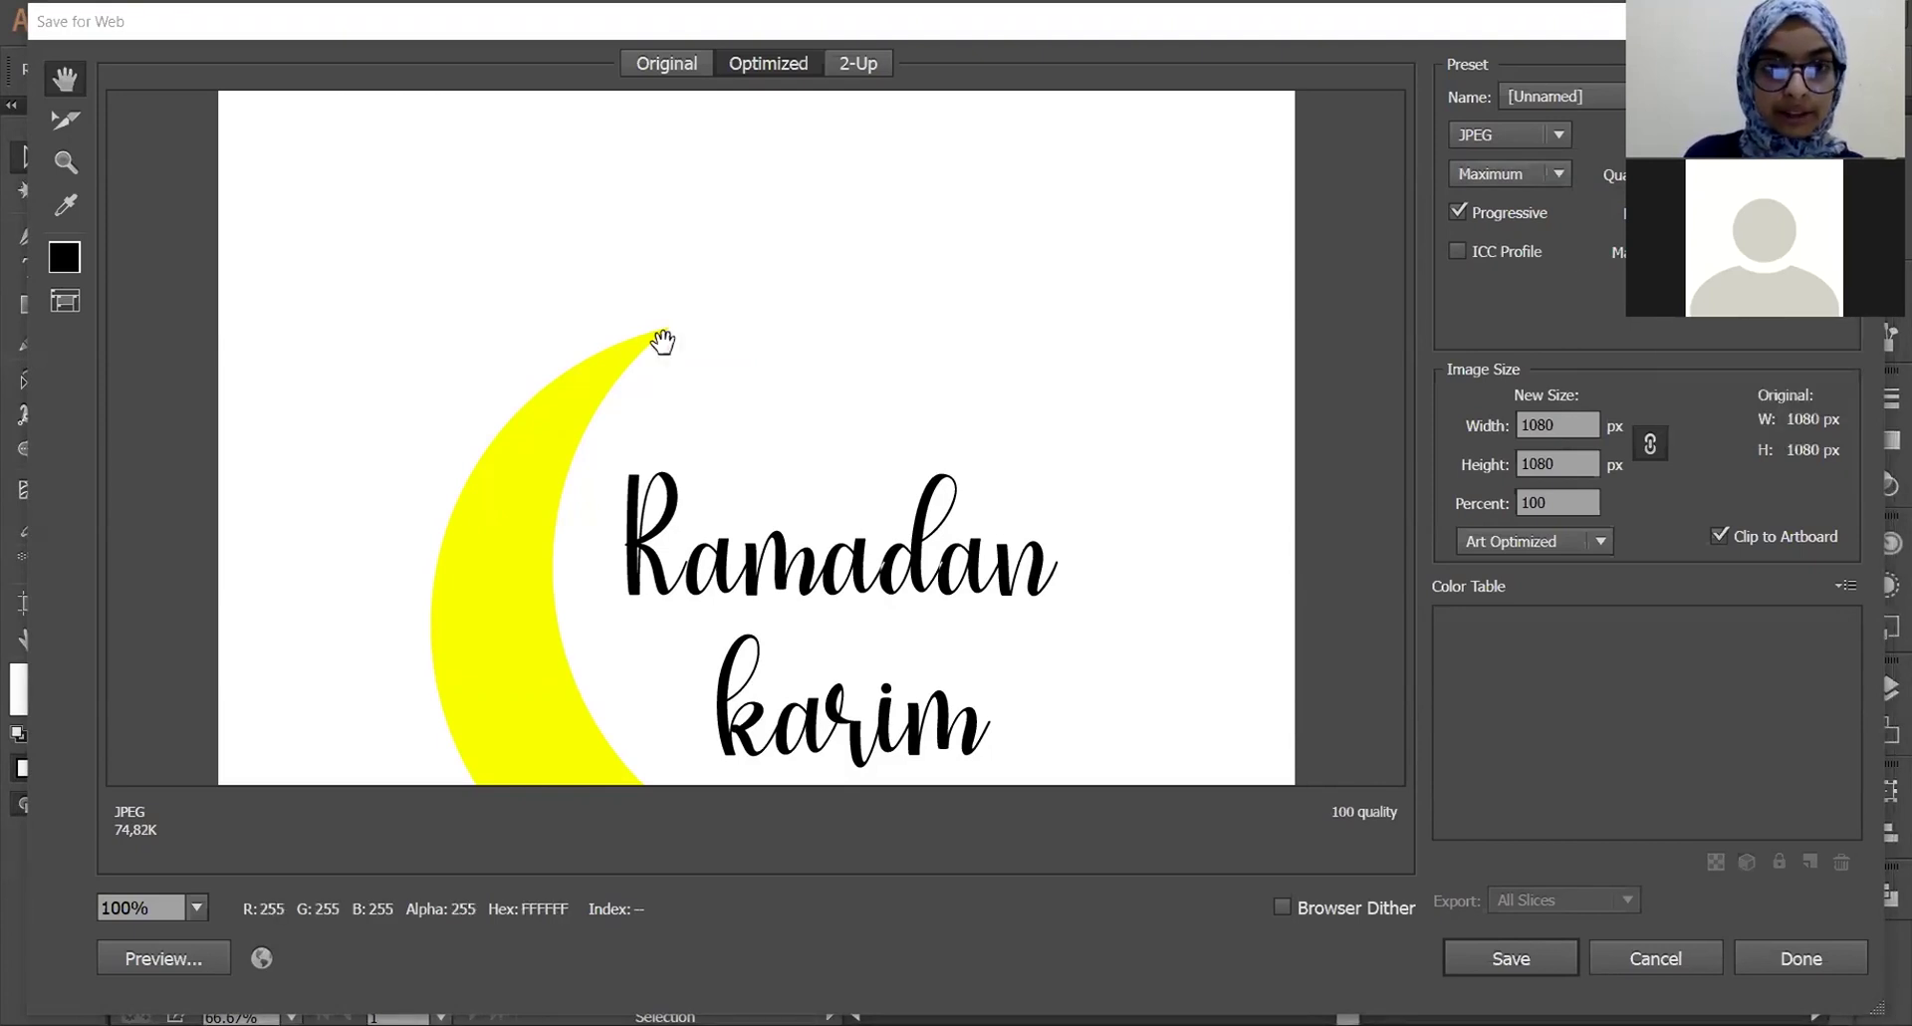
- Compare the optimized JPEG with the original in 2-Up view at 50% zoom
click(200, 902)
click(229, 779)
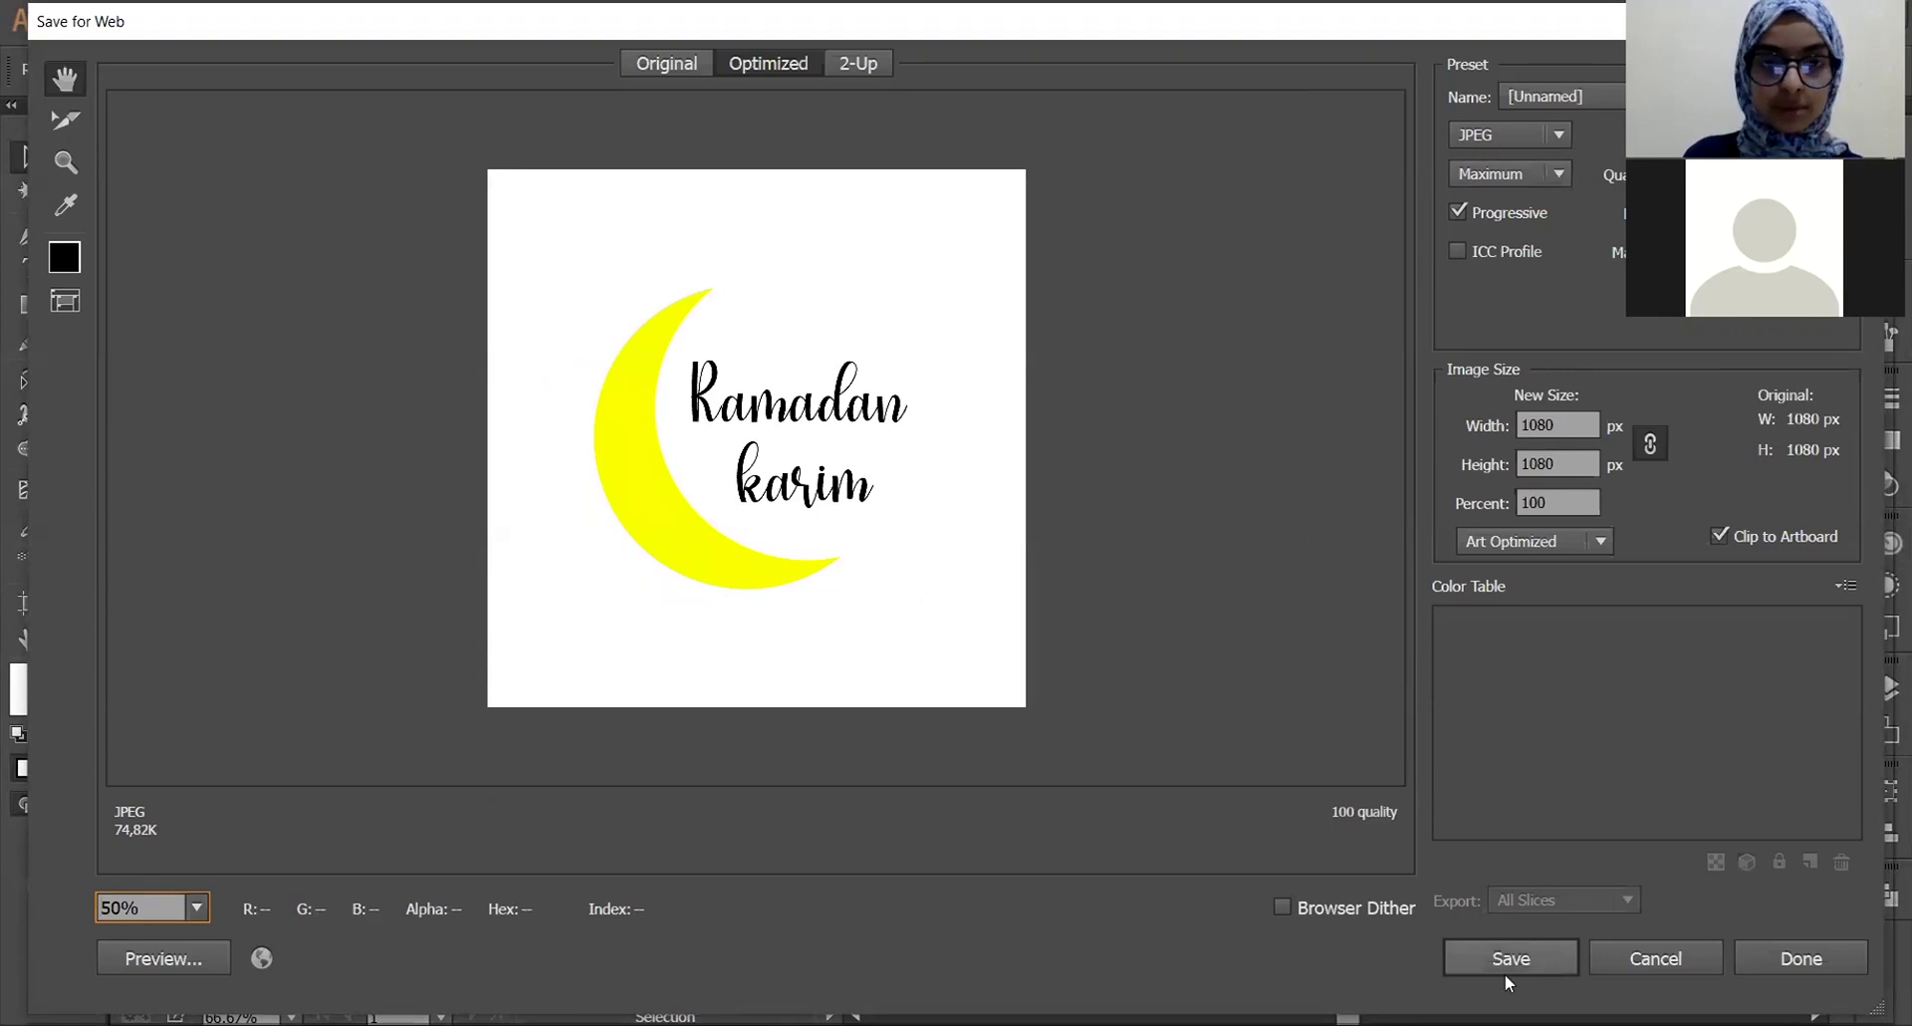
click(777, 69)
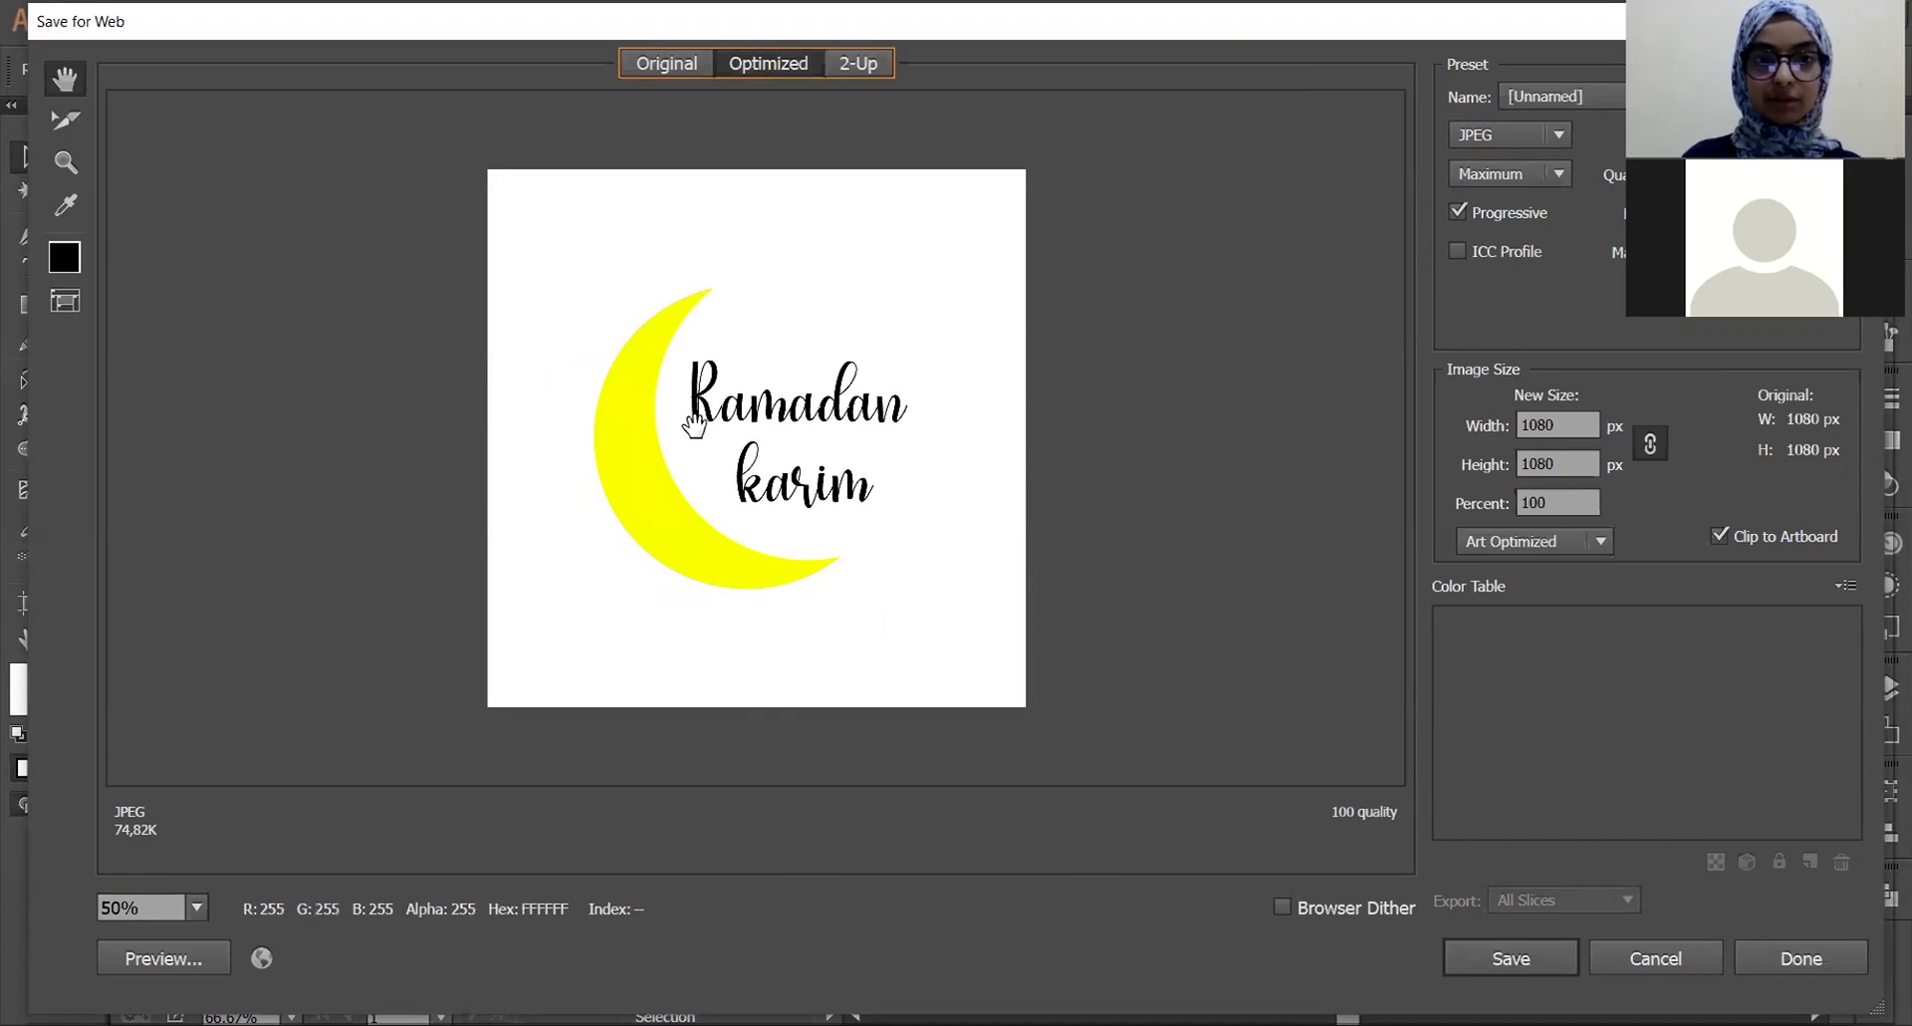
click(843, 65)
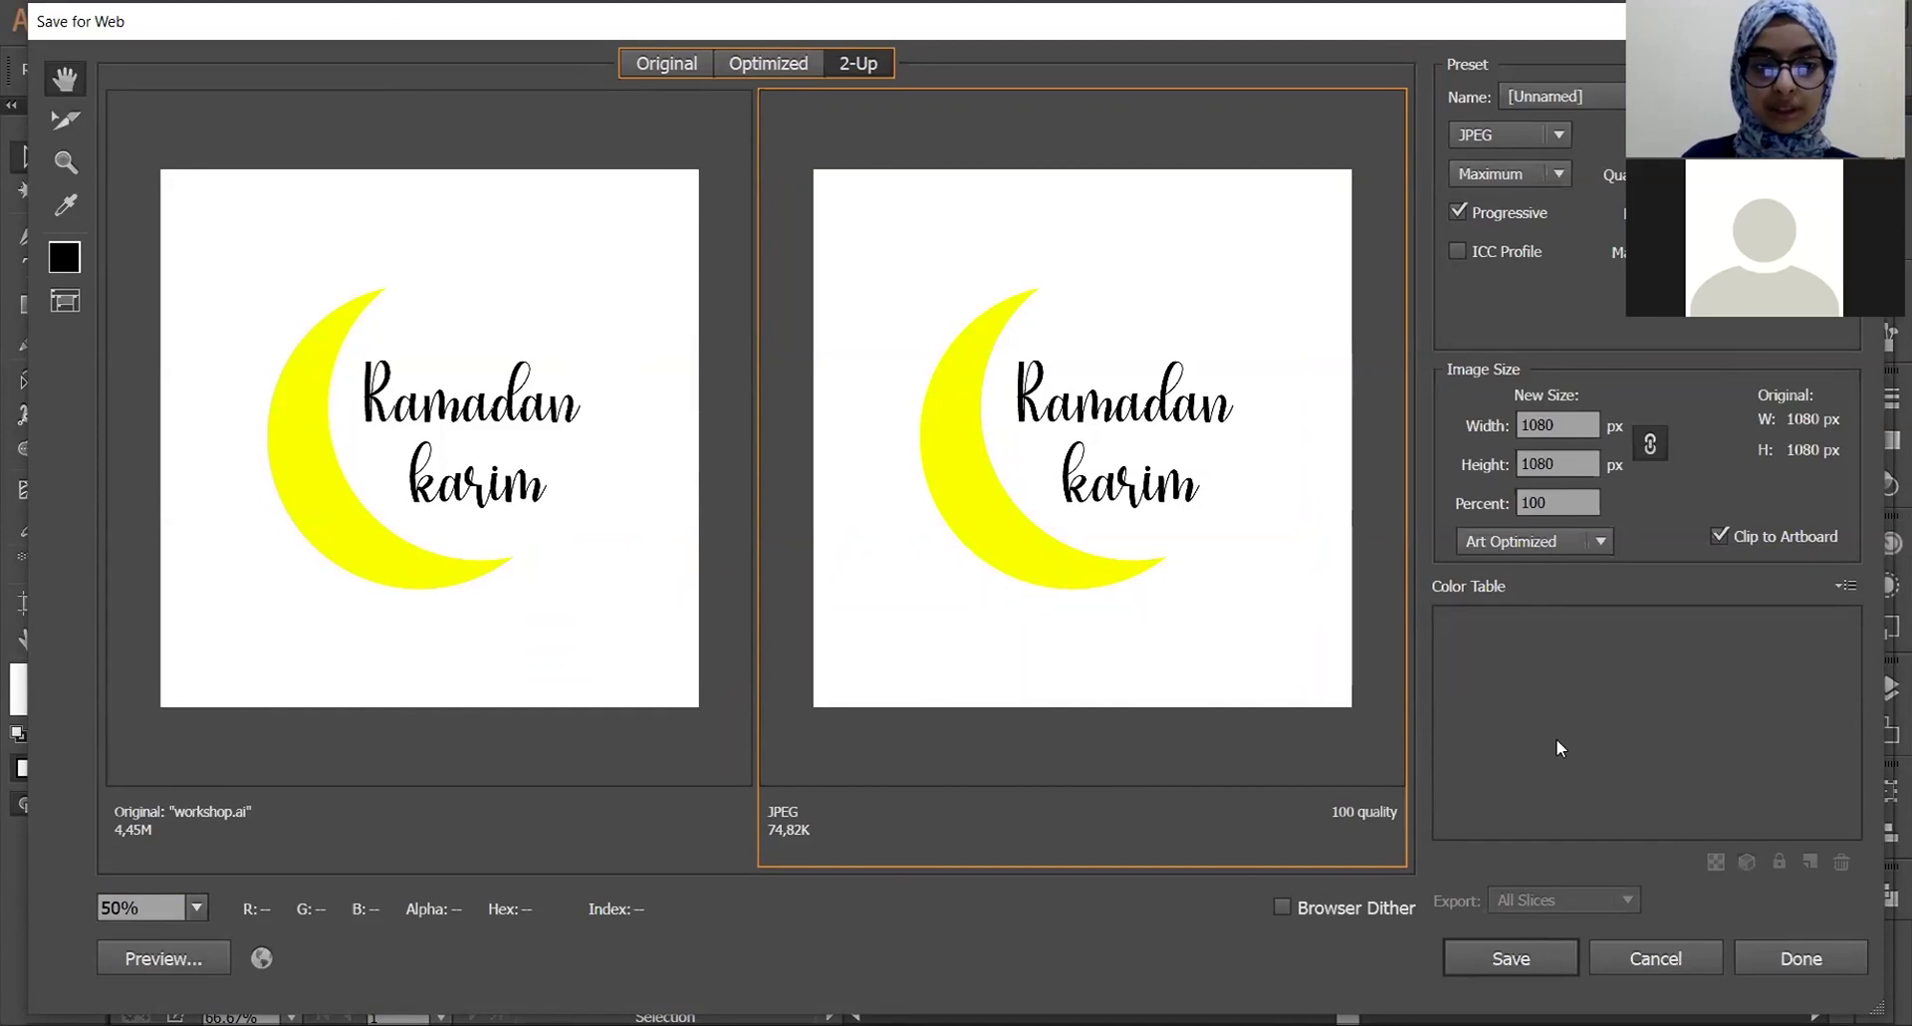
click(1549, 952)
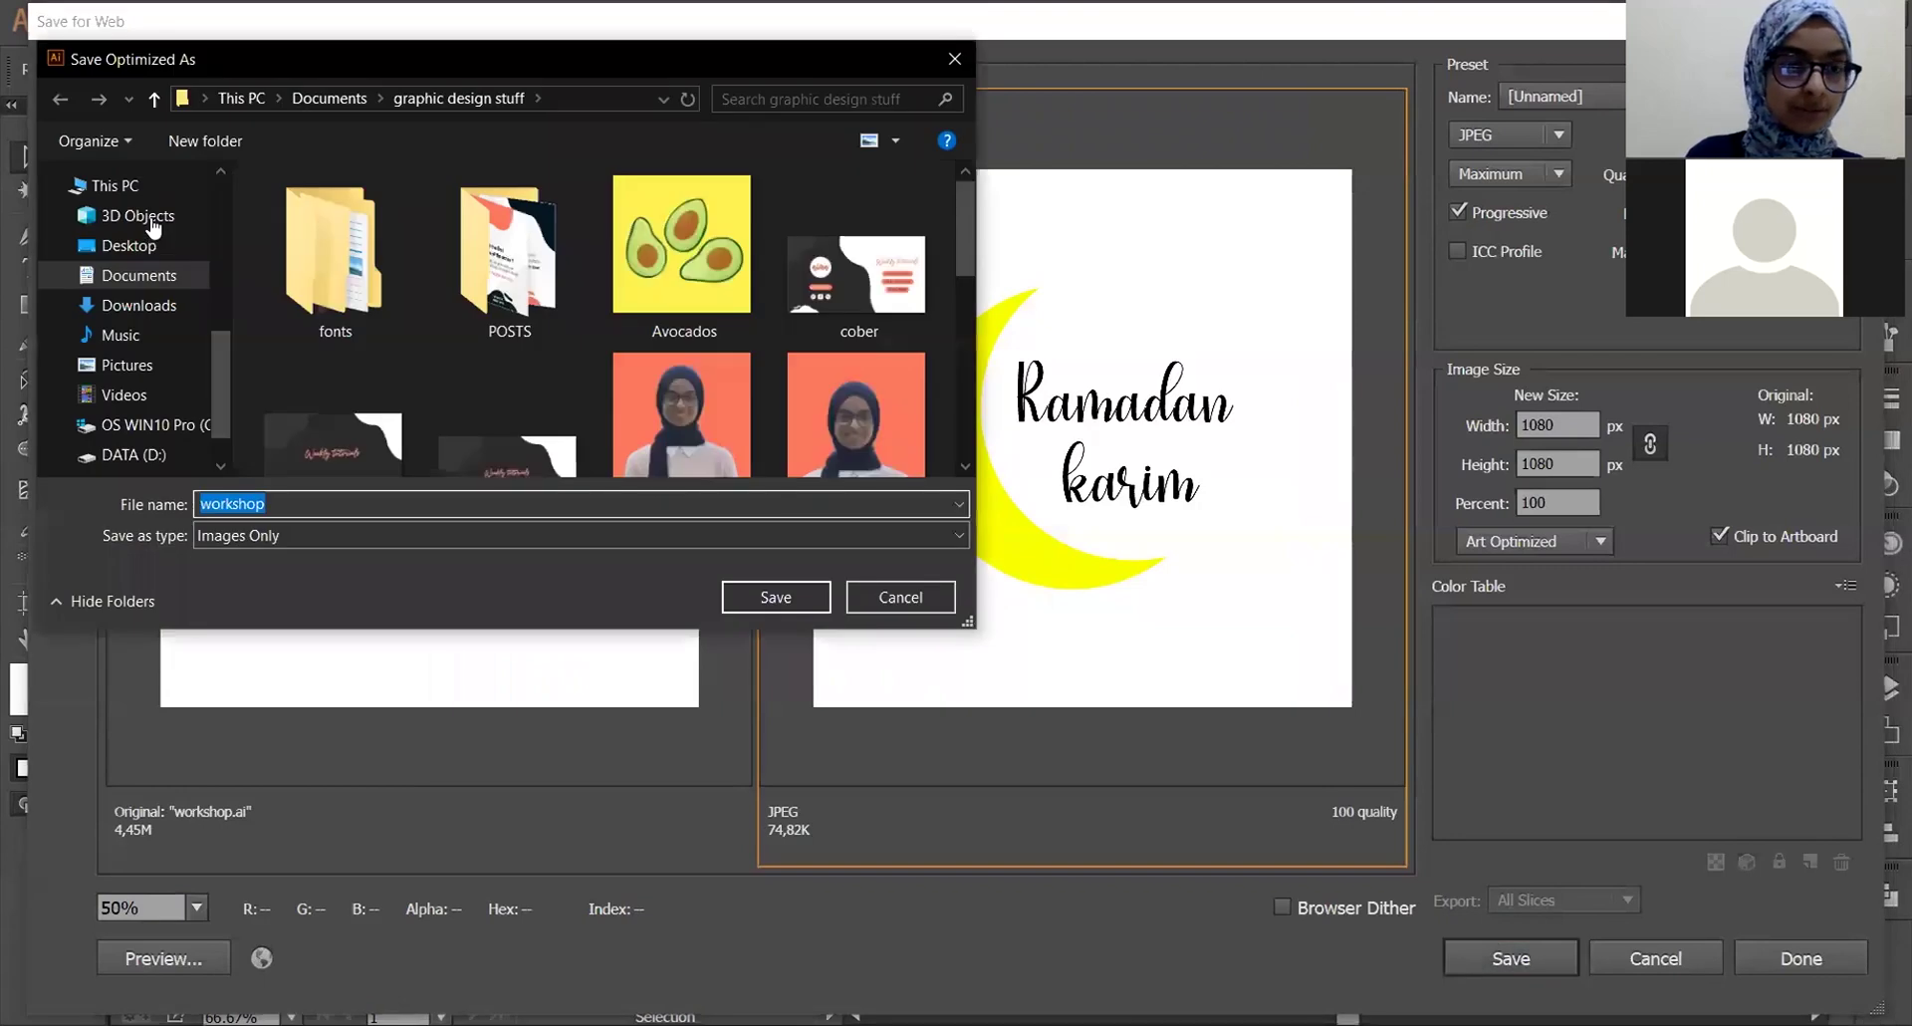
- Save the web JPEG to the Desktop as workshop1
click(153, 223)
click(151, 247)
text(1)
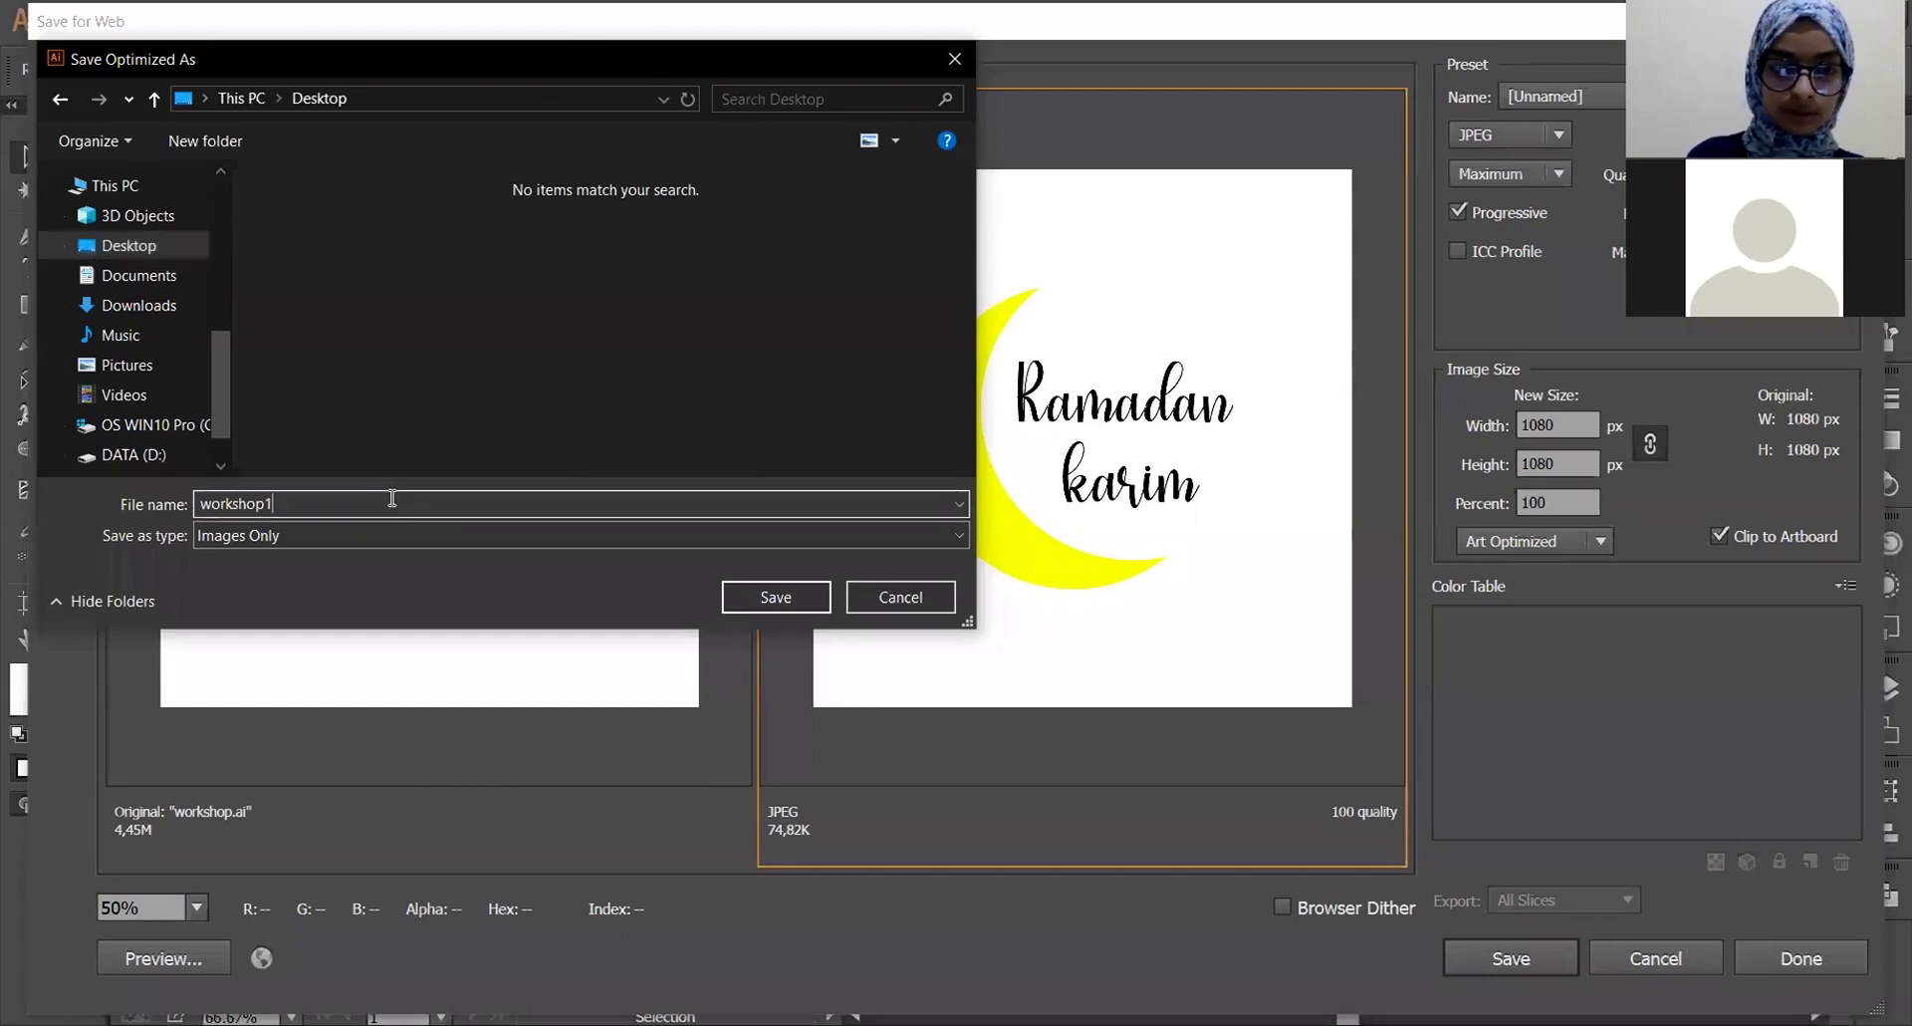
click(438, 538)
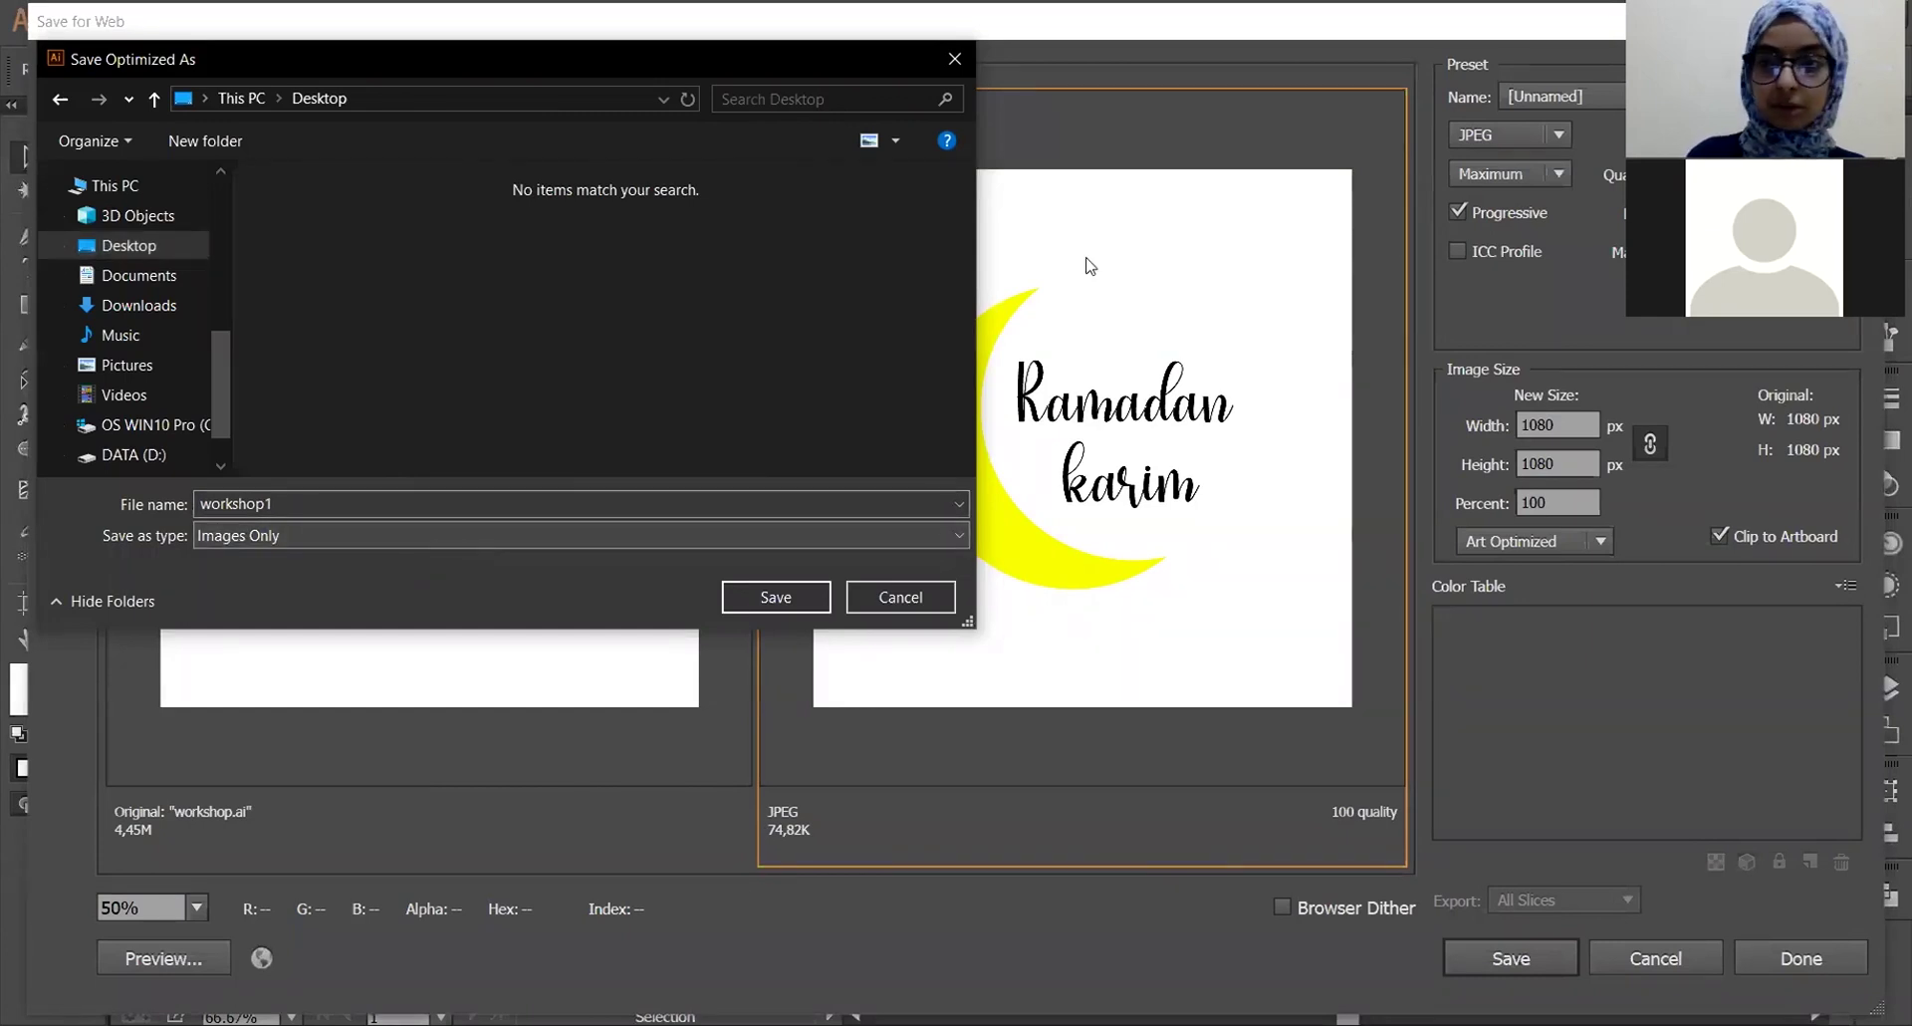
click(816, 603)
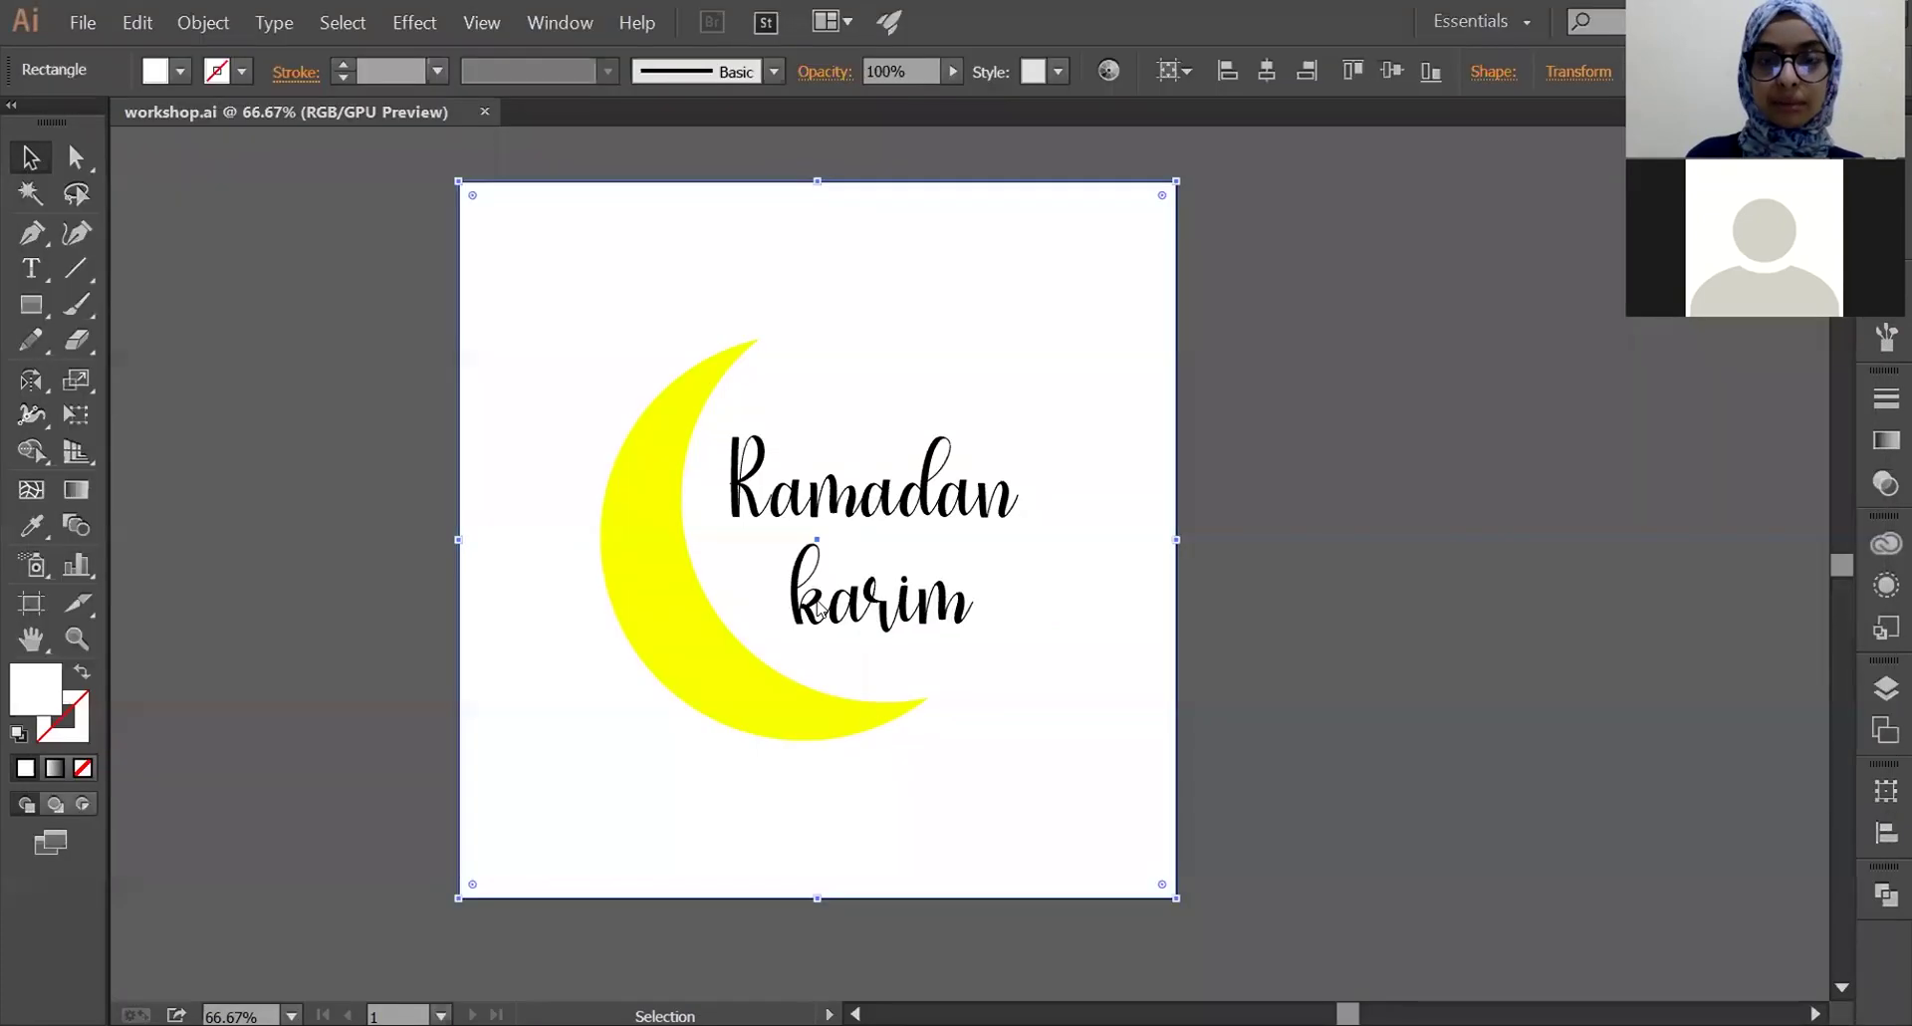